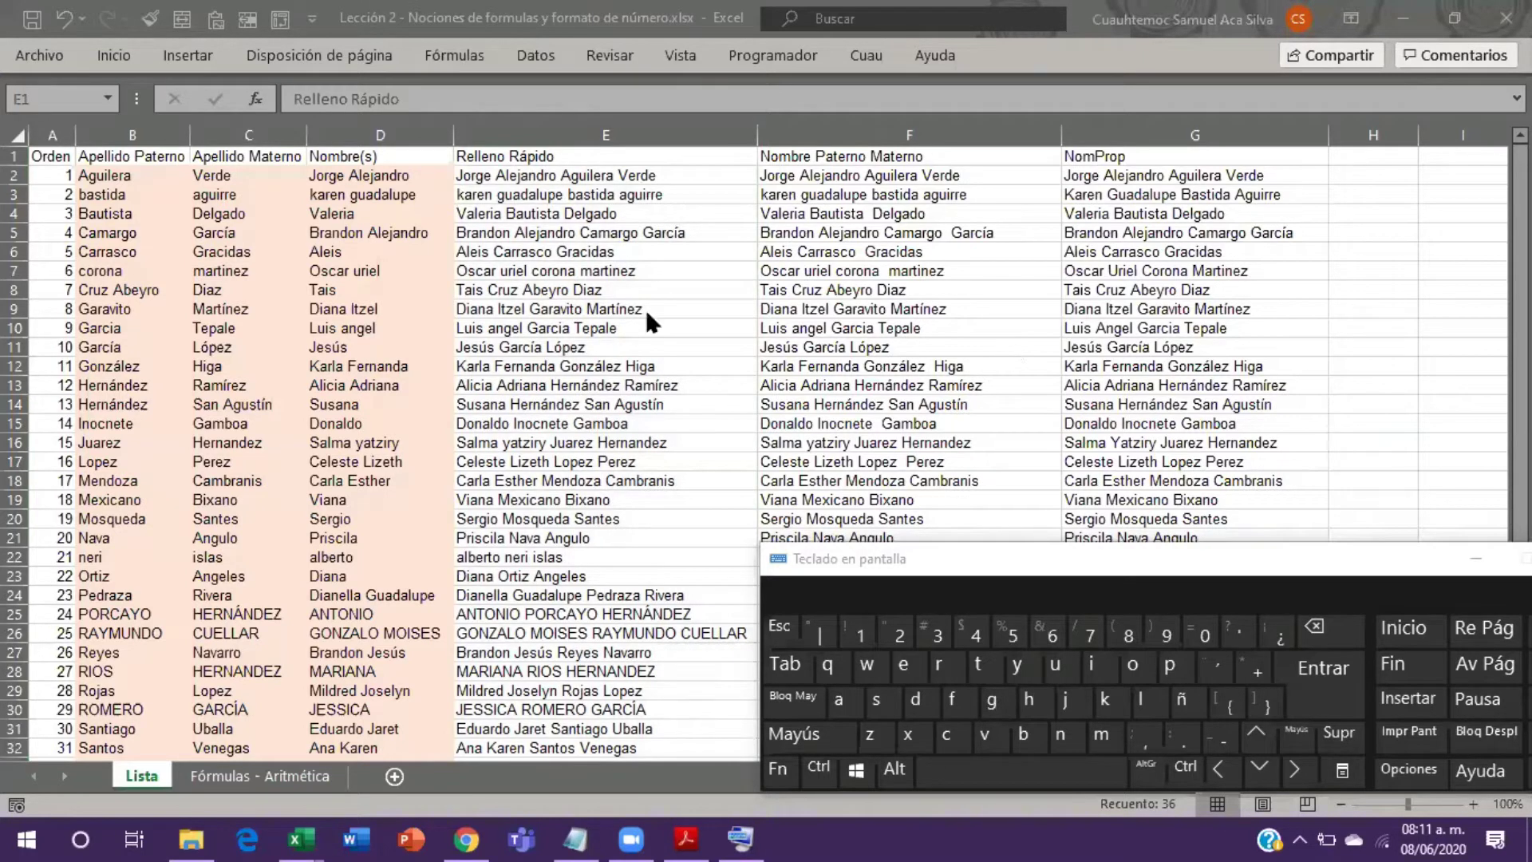
Step: Hide column E, headed Relleno Rápido, on the Lista sheet
{"action": "key", "text": "ctrl+space"}
{"action": "key", "text": "Up"}
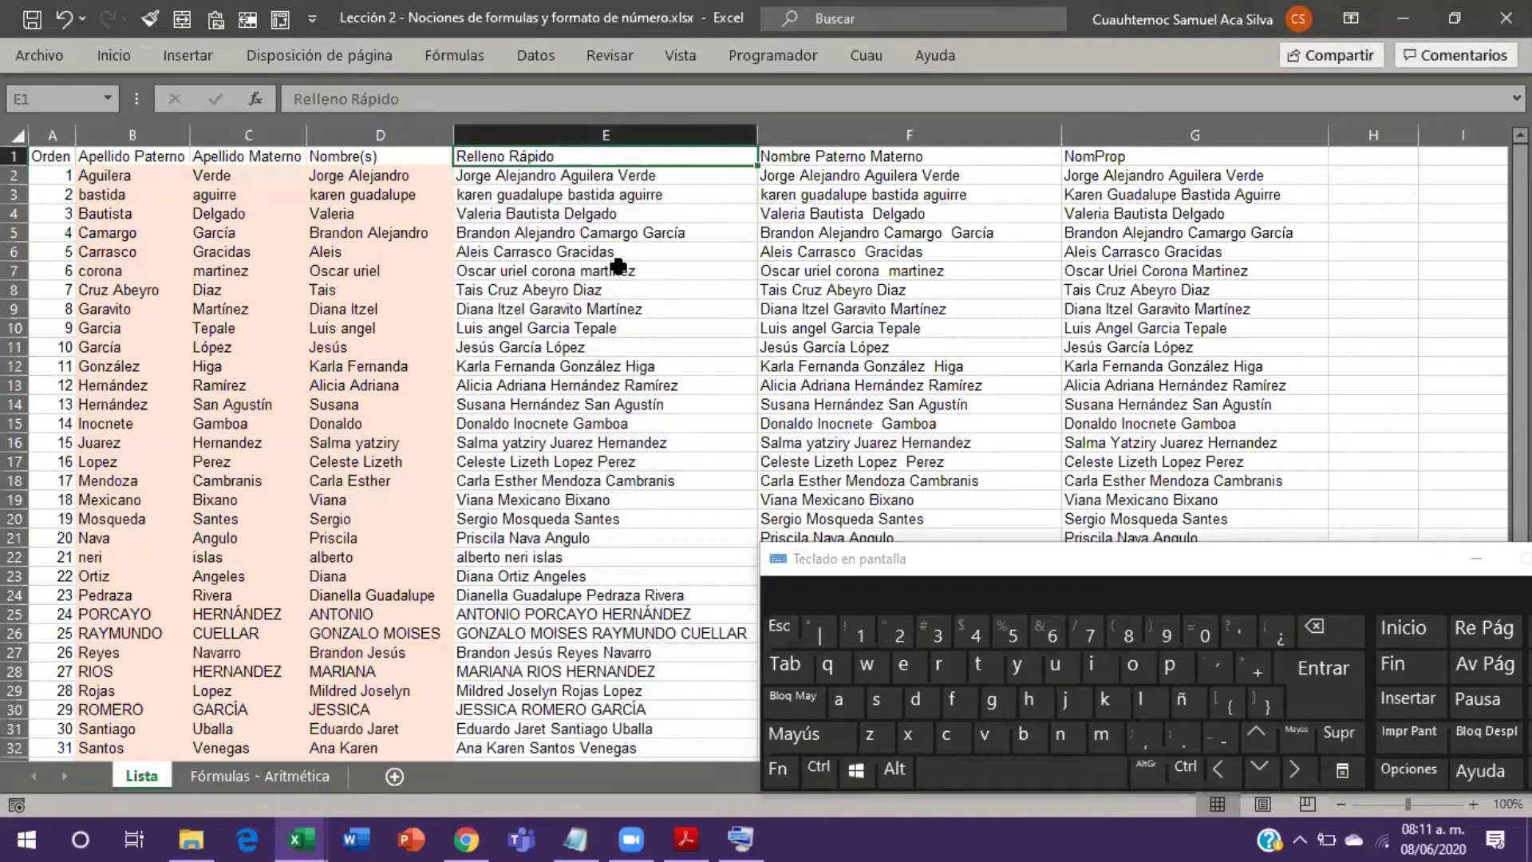
{"action": "key", "text": "Right"}
{"action": "key", "text": "Right"}
{"action": "key", "text": "Right"}
{"action": "key", "text": "Right"}
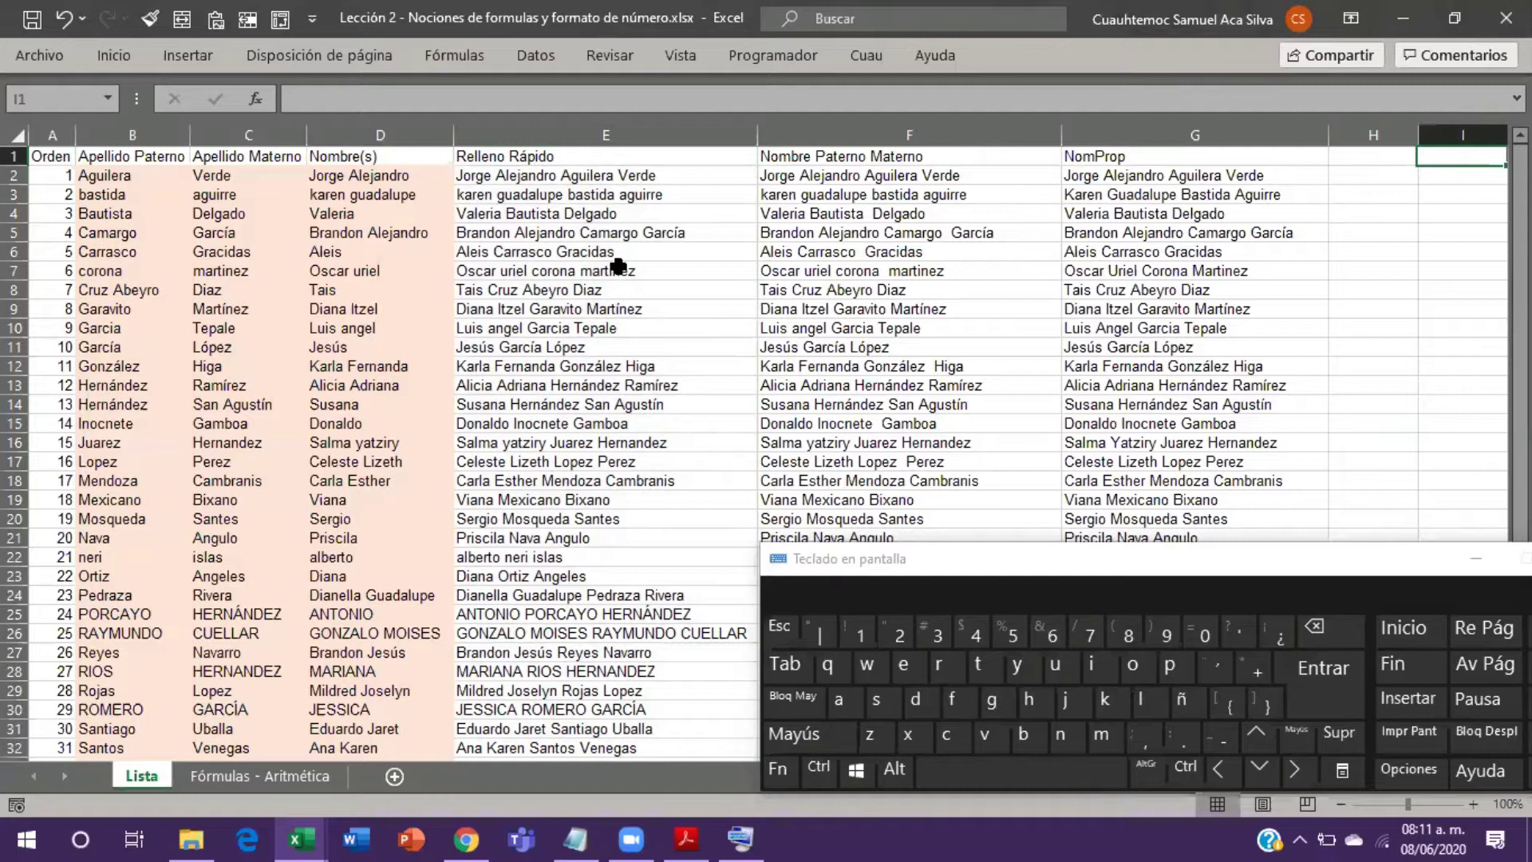
{"action": "key", "text": "Down"}
{"action": "key", "text": "Left"}
{"action": "key", "text": "Left"}
{"action": "key", "text": "Left"}
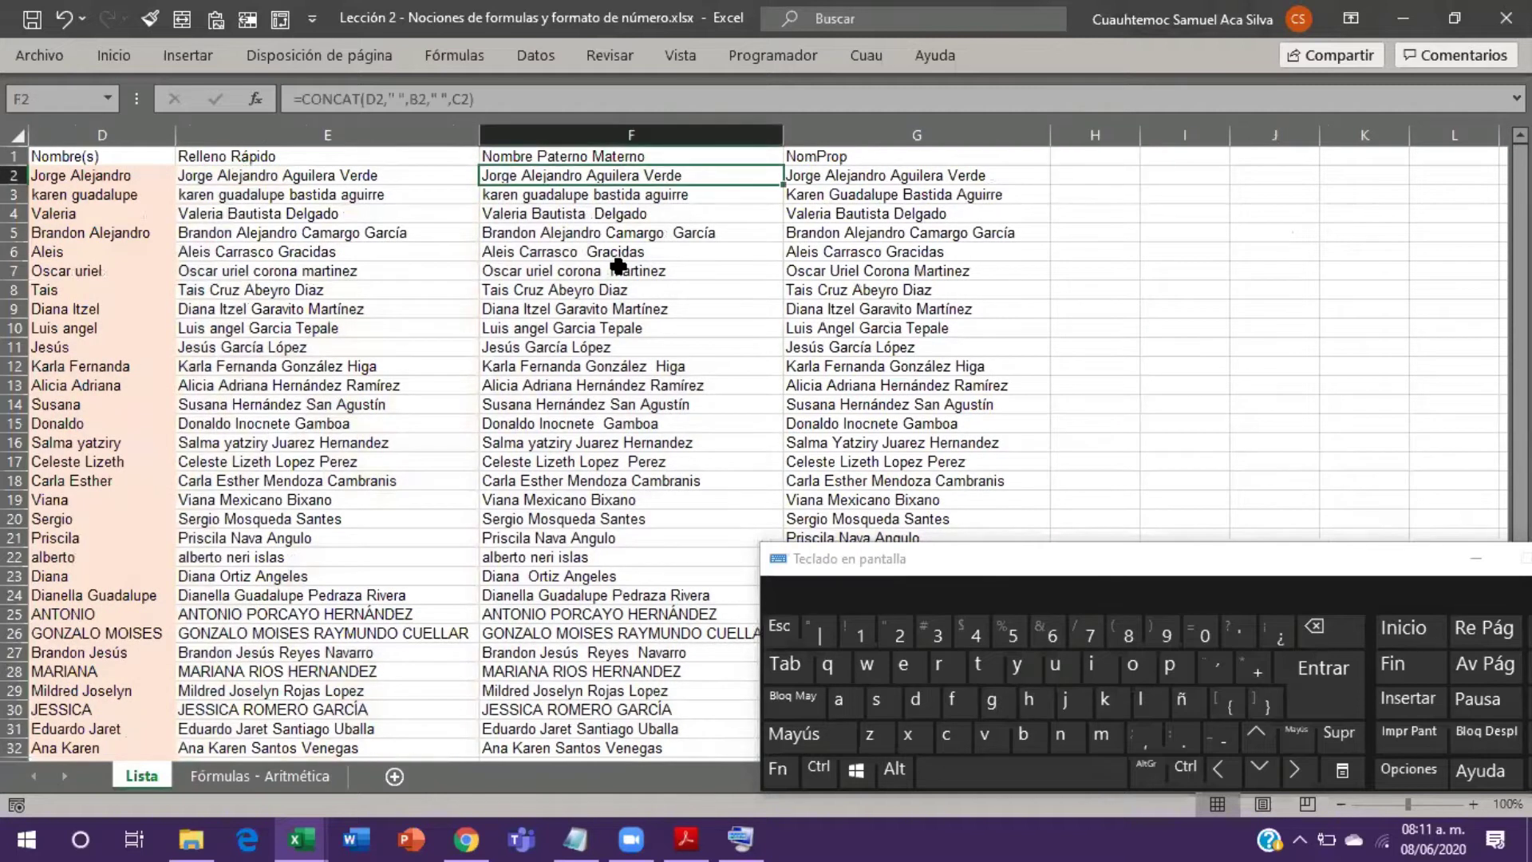
{"action": "key", "text": "Up"}
{"action": "key", "text": "Left"}
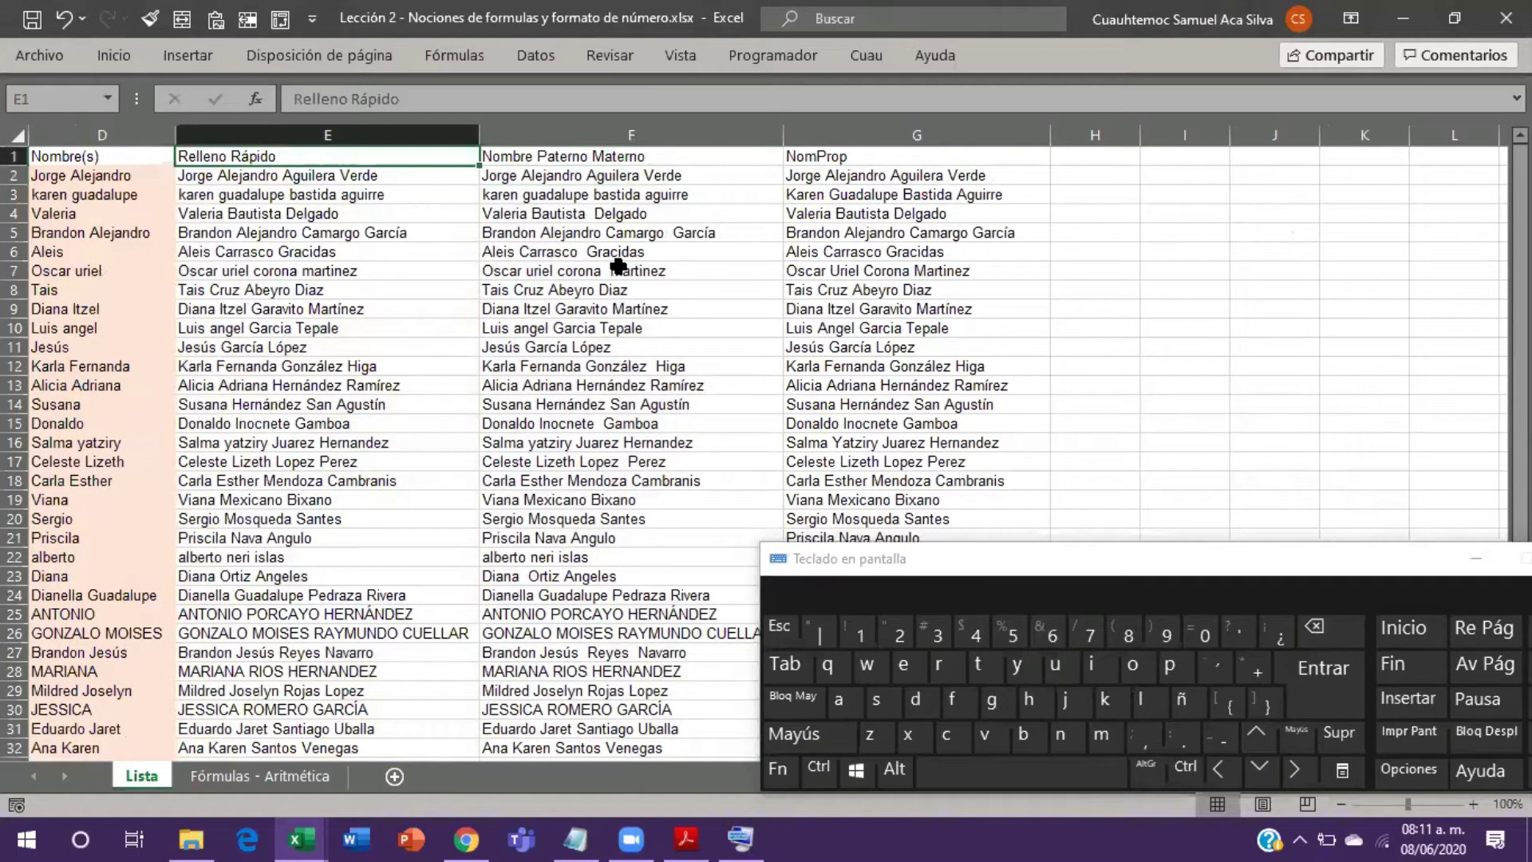
{"action": "key", "text": "ctrl+shift+Down"}
{"action": "key", "text": "ctrl+0"}
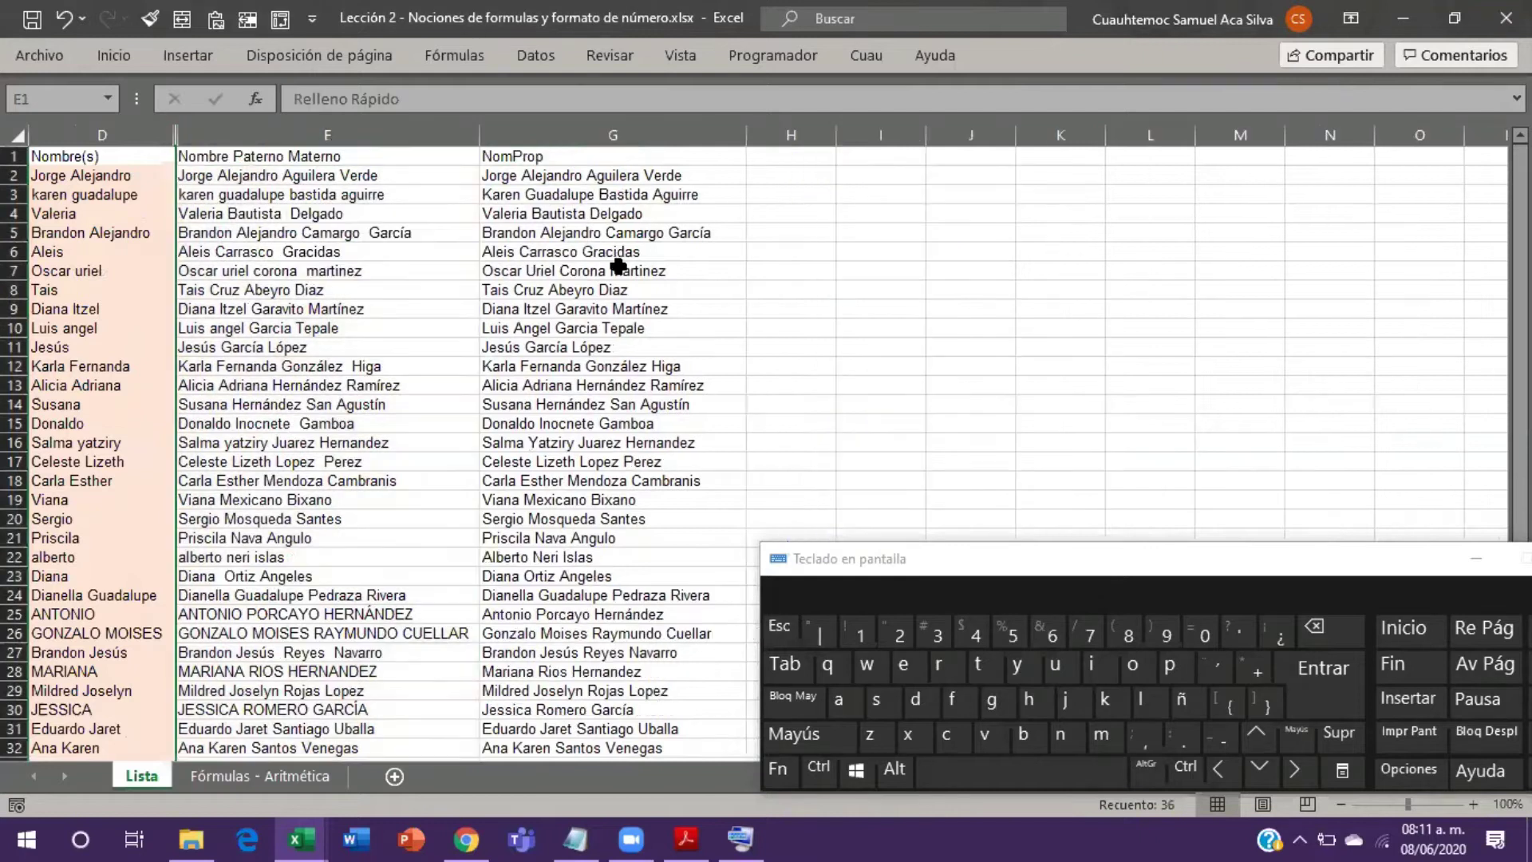
Step: Examine the formulas in F2 and G2 that build and capitalise the full name
{"action": "key", "text": "ctrl+Home"}
{"action": "key", "text": "Right"}
{"action": "key", "text": "Right"}
{"action": "key", "text": "Right"}
{"action": "key", "text": "Right"}
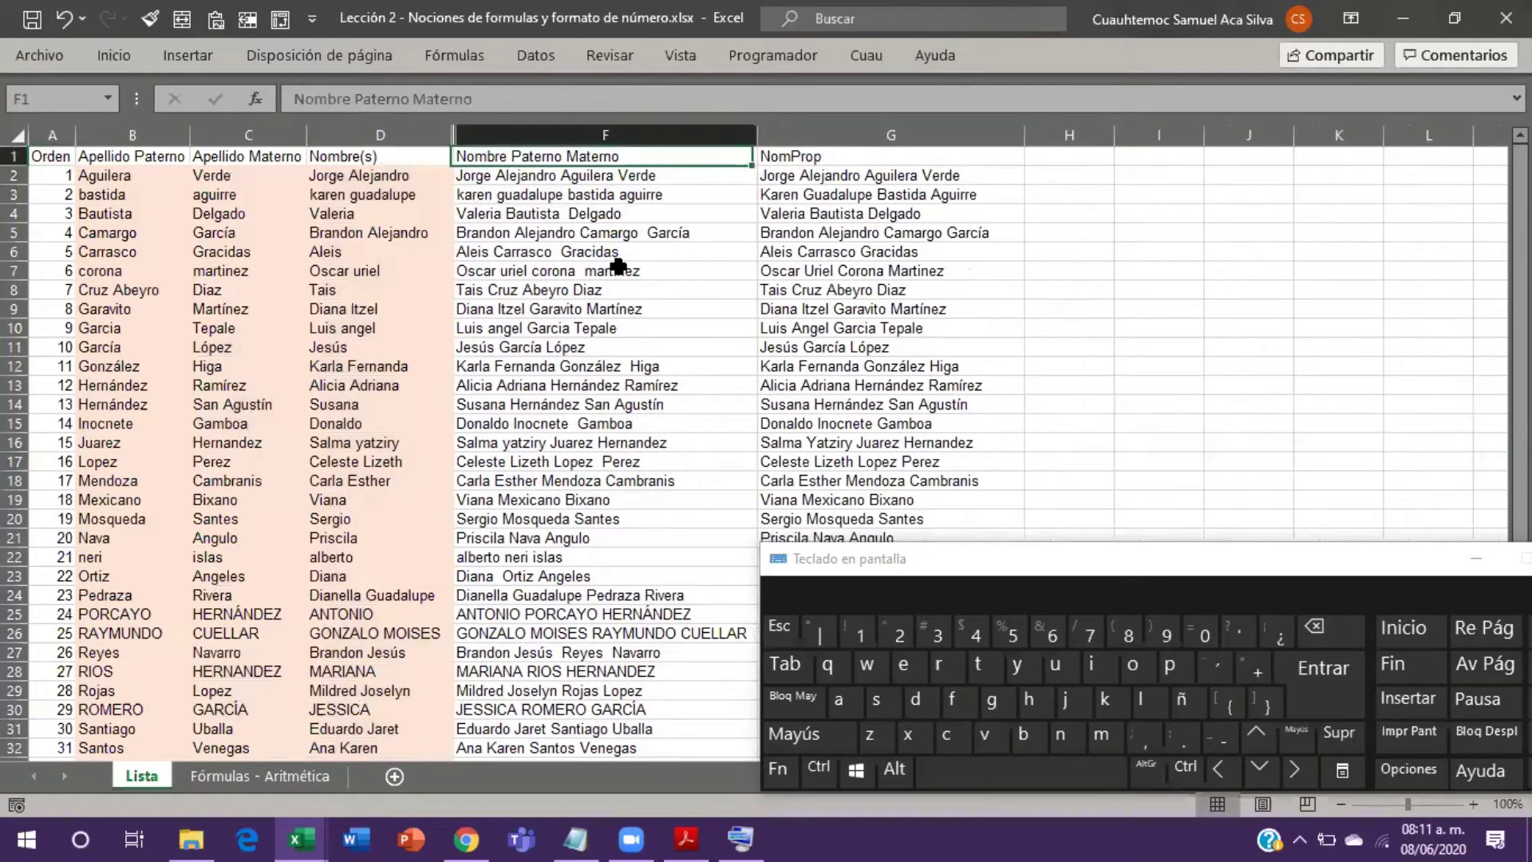
{"action": "key", "text": "Down"}
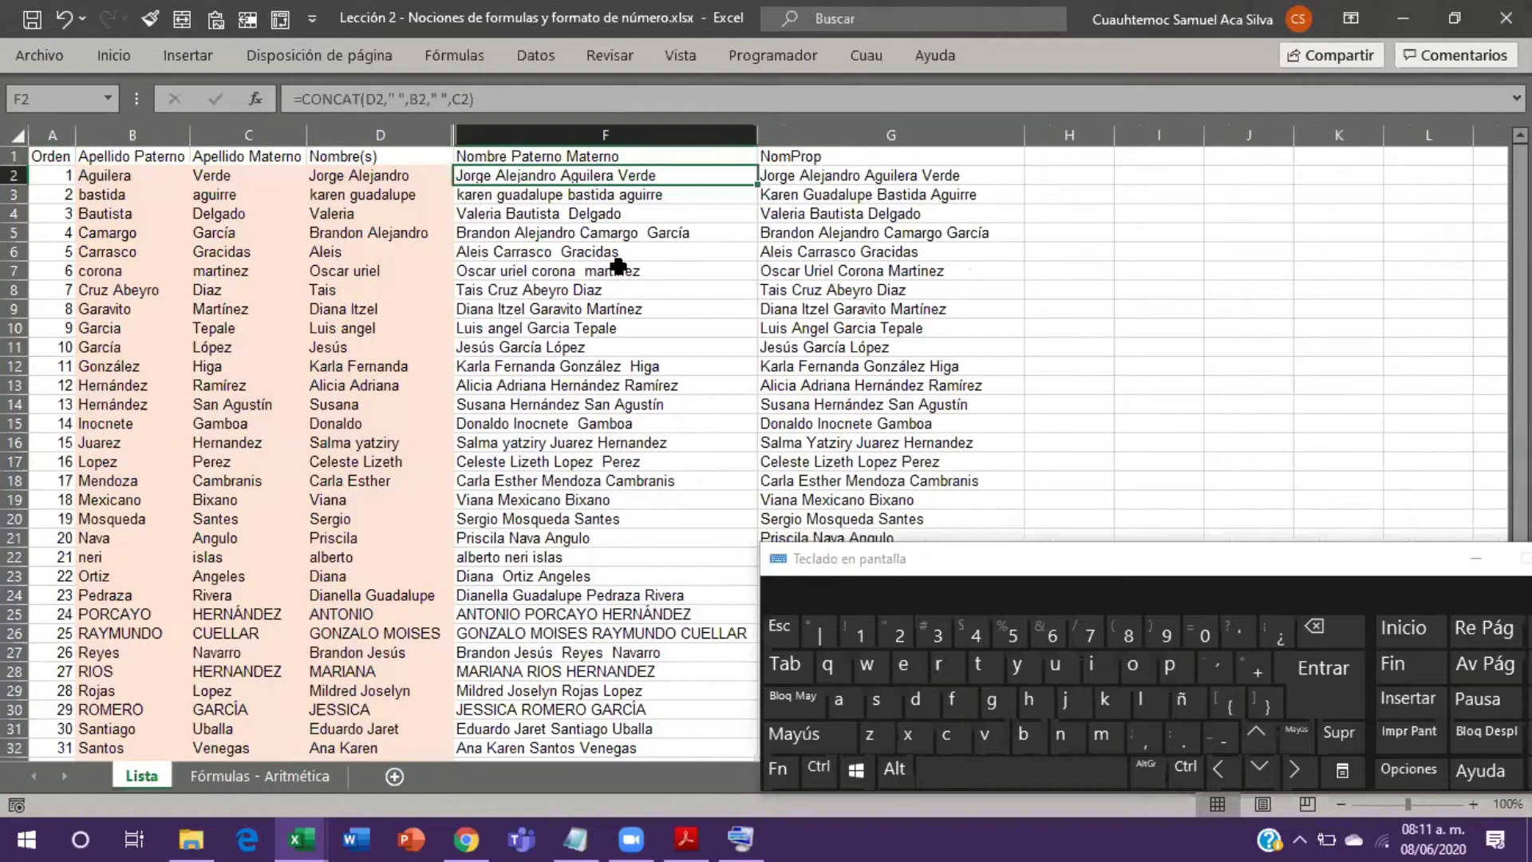
{"action": "key", "text": "Right"}
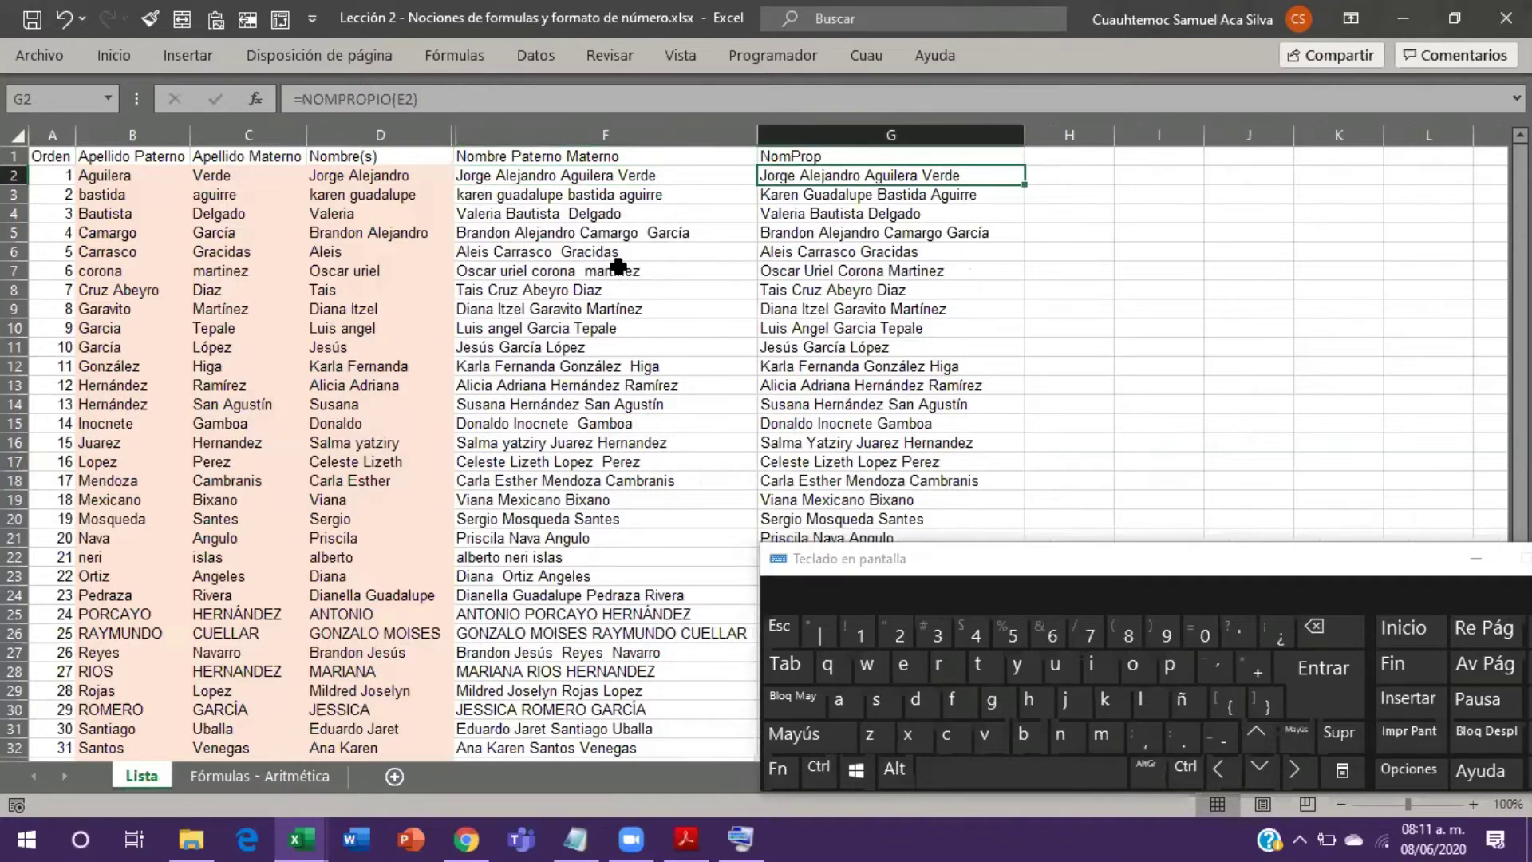
{"action": "key", "text": "Left"}
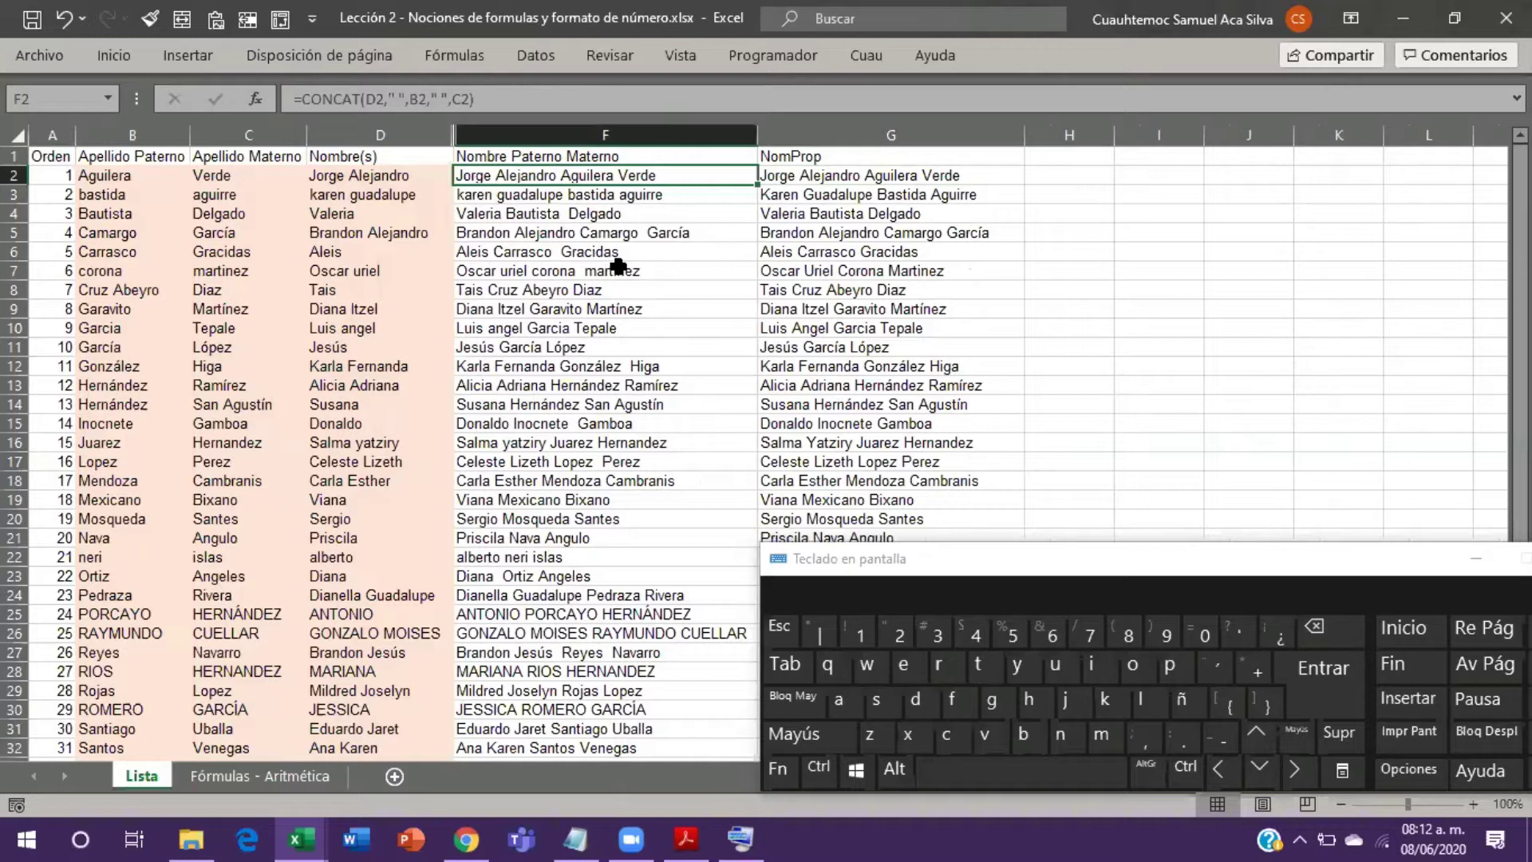
{"action": "key", "text": "Right"}
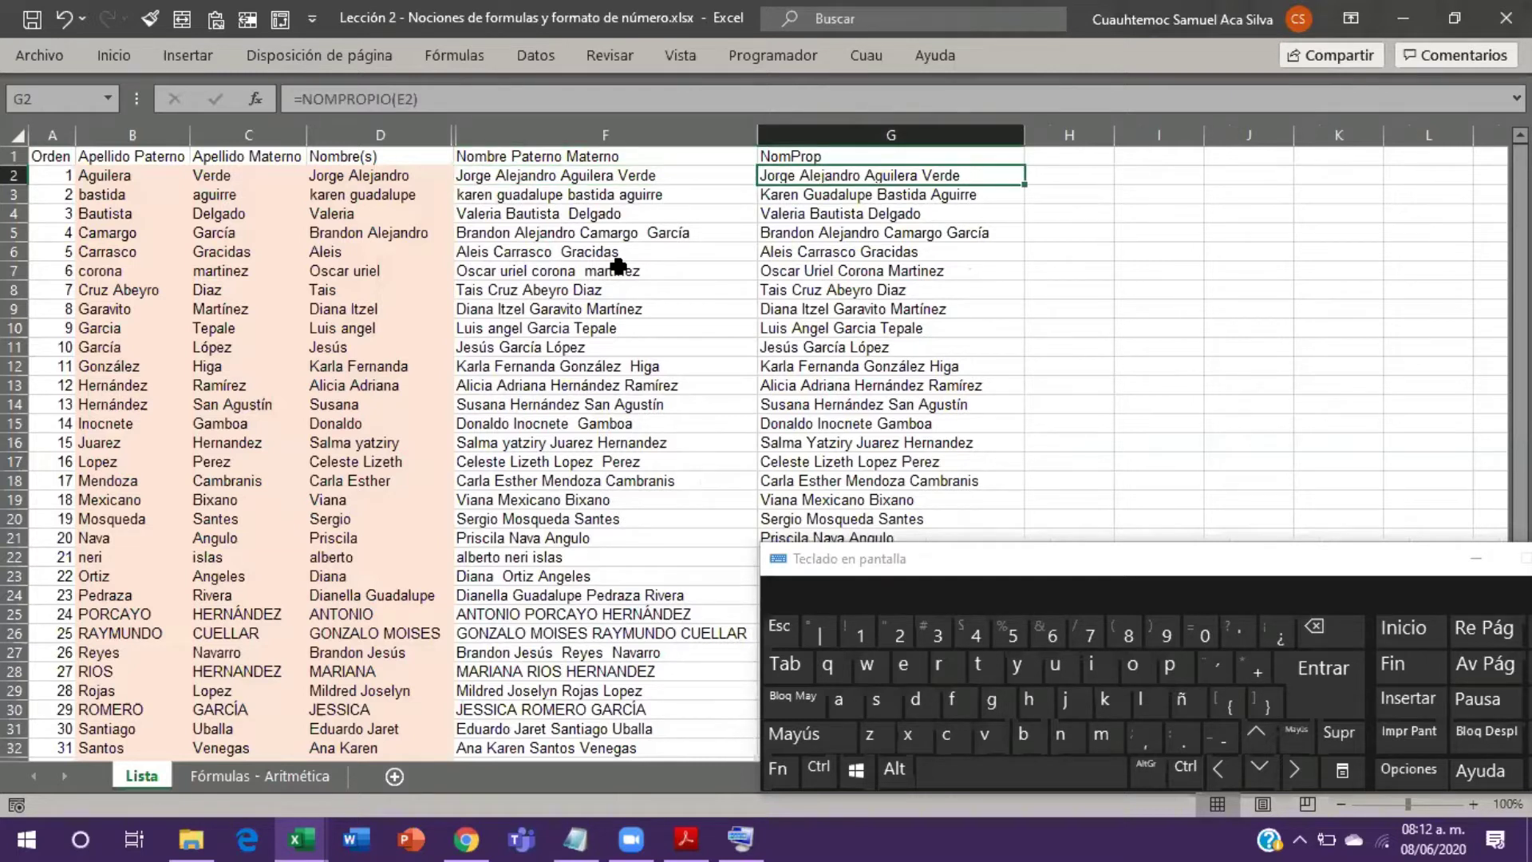
Step: Review the NomProp entries in column G through the end of the list
{"action": "key", "text": "Down"}
{"action": "key", "text": "Down"}
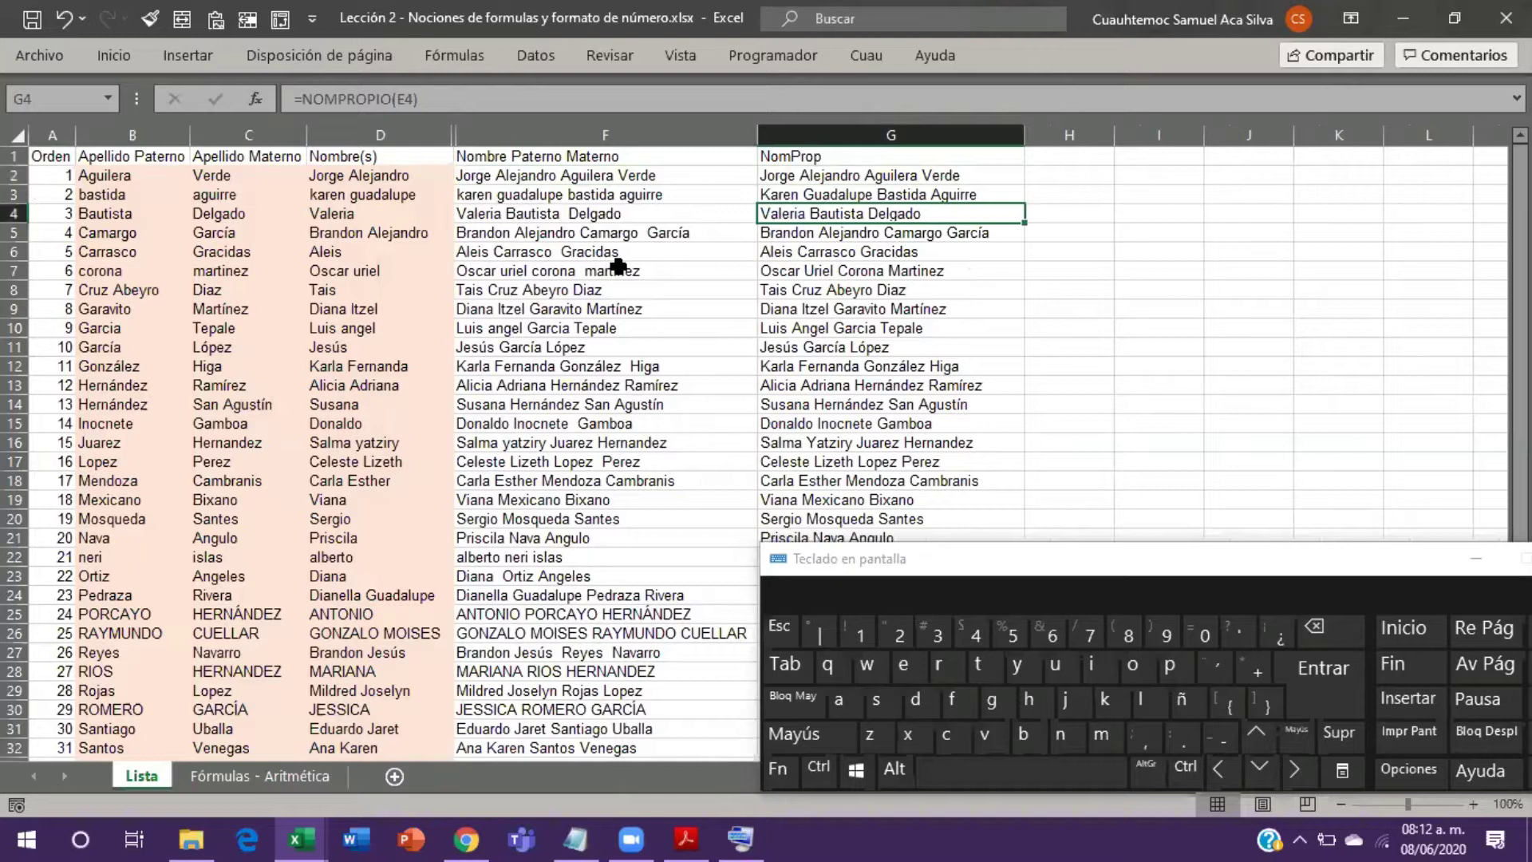
{"action": "key", "text": "ctrl+Down"}
{"action": "key", "text": "Down"}
{"action": "key", "text": "Down"}
{"action": "key", "text": "Down"}
{"action": "key", "text": "Down"}
{"action": "key", "text": "Down"}
{"action": "key", "text": "Down"}
{"action": "key", "text": "Down"}
{"action": "key", "text": "Down"}
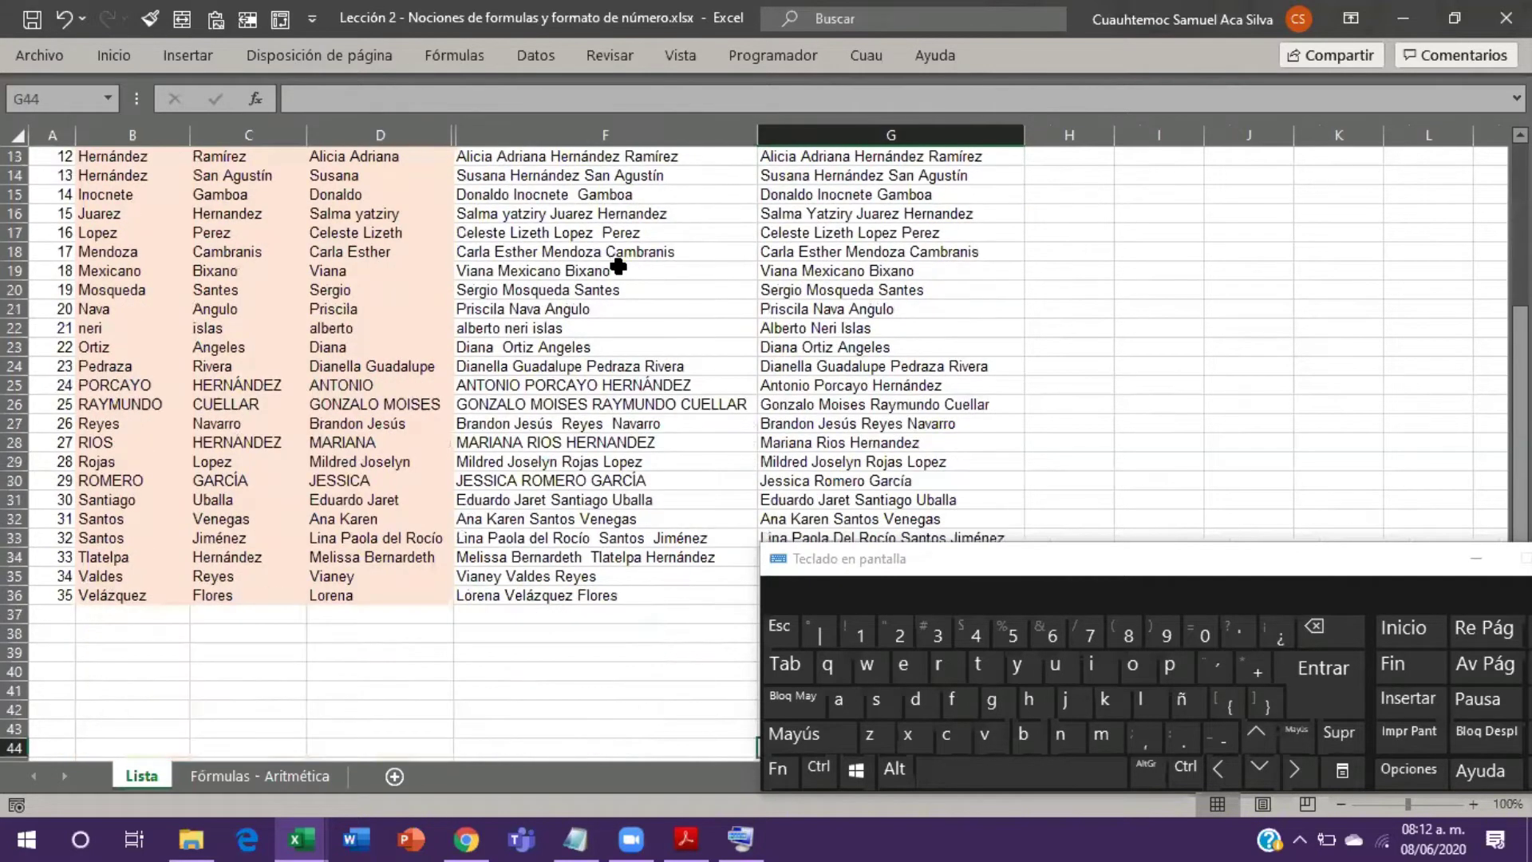
{"action": "key", "text": "Up"}
{"action": "key", "text": "Up"}
{"action": "key", "text": "Up"}
{"action": "key", "text": "Up"}
{"action": "key", "text": "Up"}
{"action": "key", "text": "Up"}
{"action": "key", "text": "Up"}
{"action": "key", "text": "Up"}
{"action": "key", "text": "Up"}
{"action": "key", "text": "Up"}
{"action": "key", "text": "Up"}
{"action": "key", "text": "Up"}
{"action": "key", "text": "Up"}
{"action": "key", "text": "Up"}
{"action": "key", "text": "Up"}
{"action": "key", "text": "Up"}
{"action": "key", "text": "Up"}
{"action": "key", "text": "Up"}
{"action": "key", "text": "Up"}
{"action": "key", "text": "Up"}
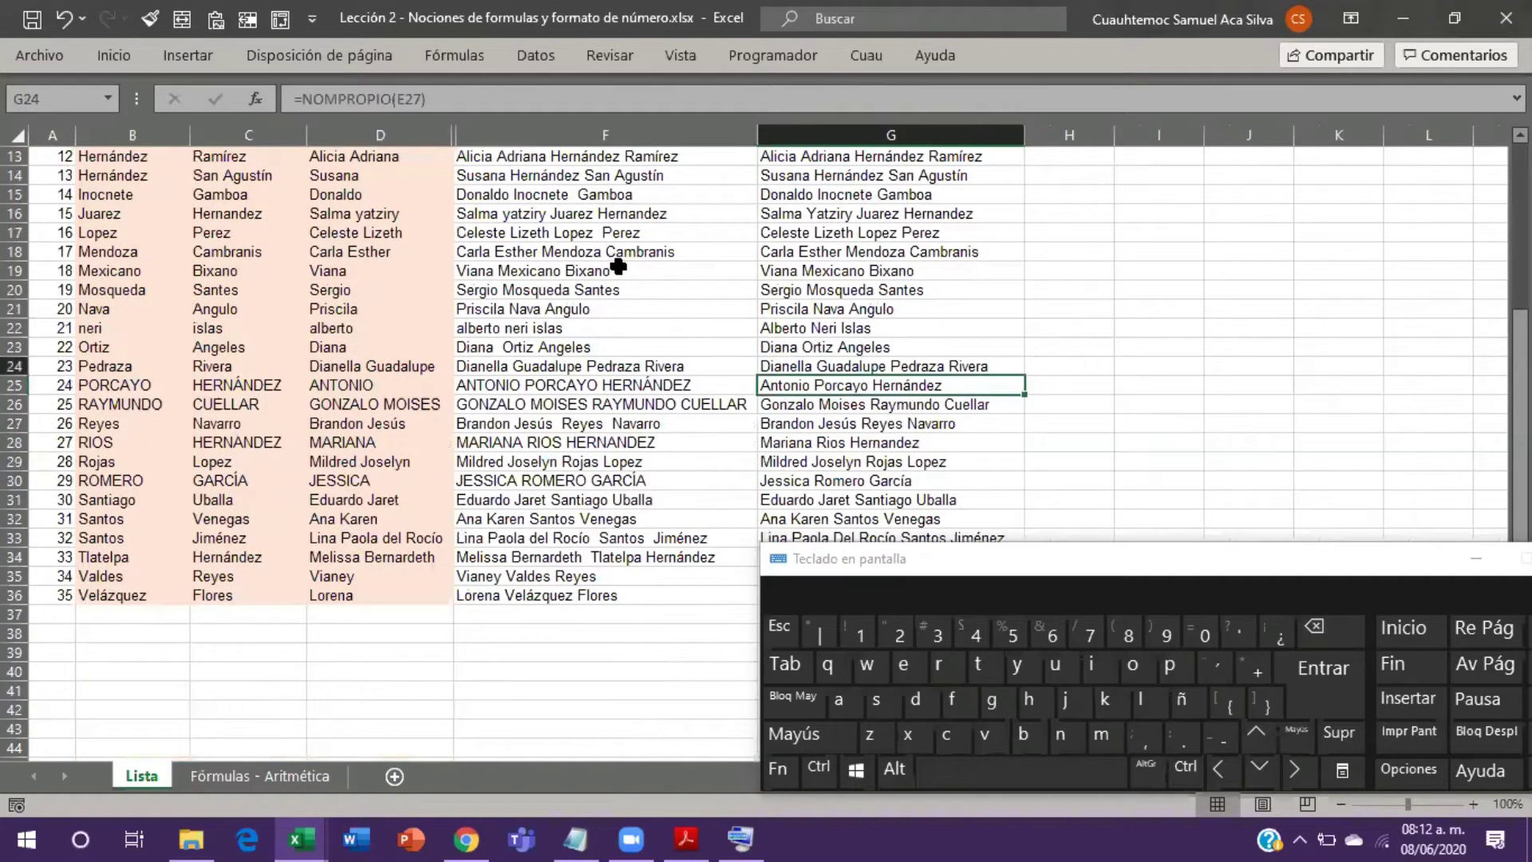
Step: Delete the NomProp header and all its formulas from column G
{"action": "key", "text": "ctrl+Up"}
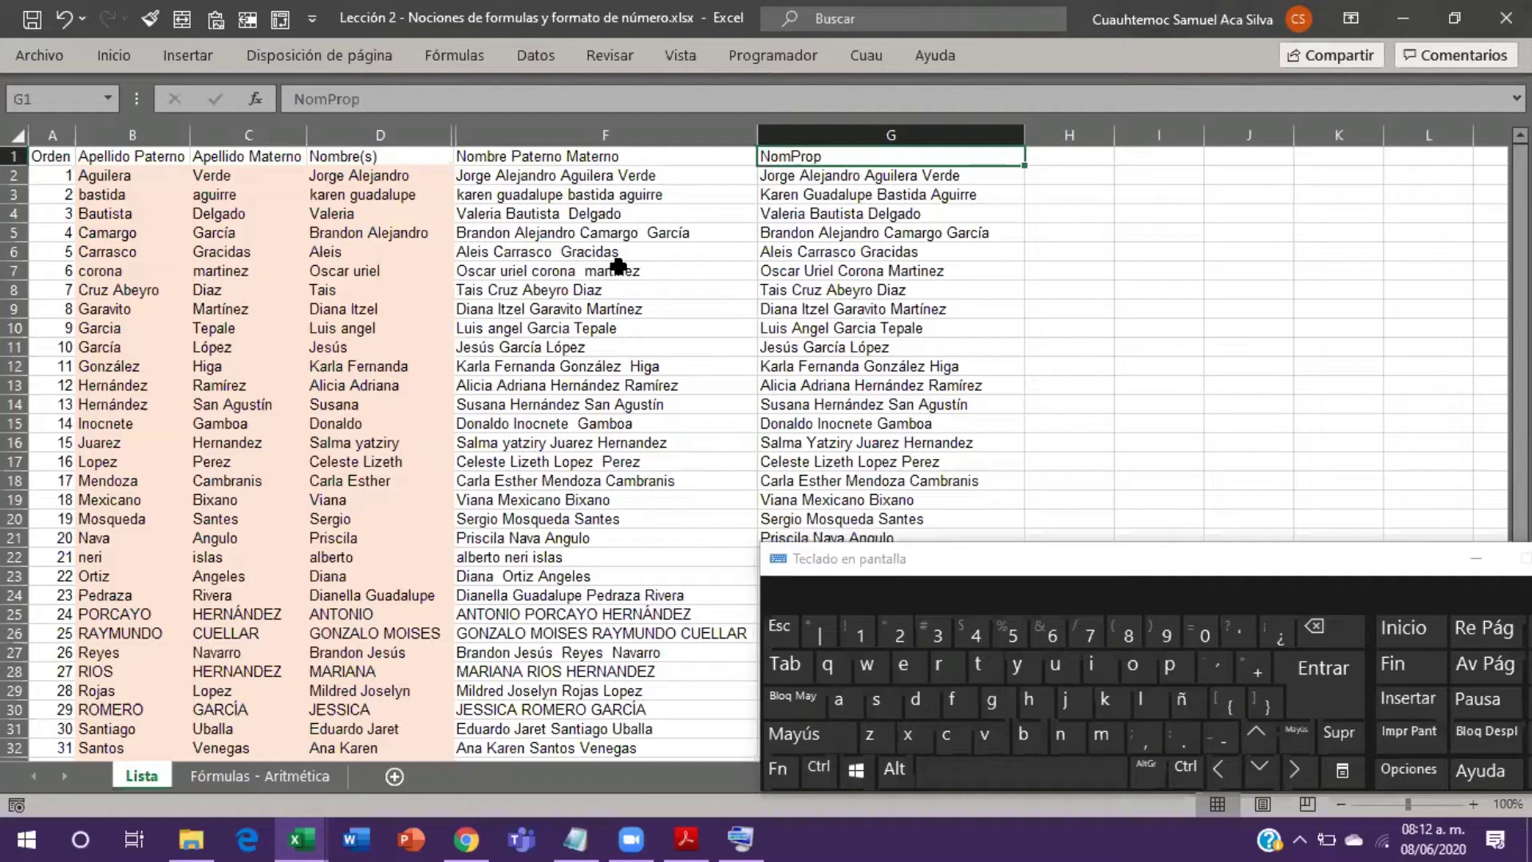
{"action": "key", "text": "ctrl+shift+Down"}
{"action": "key", "text": "Delete"}
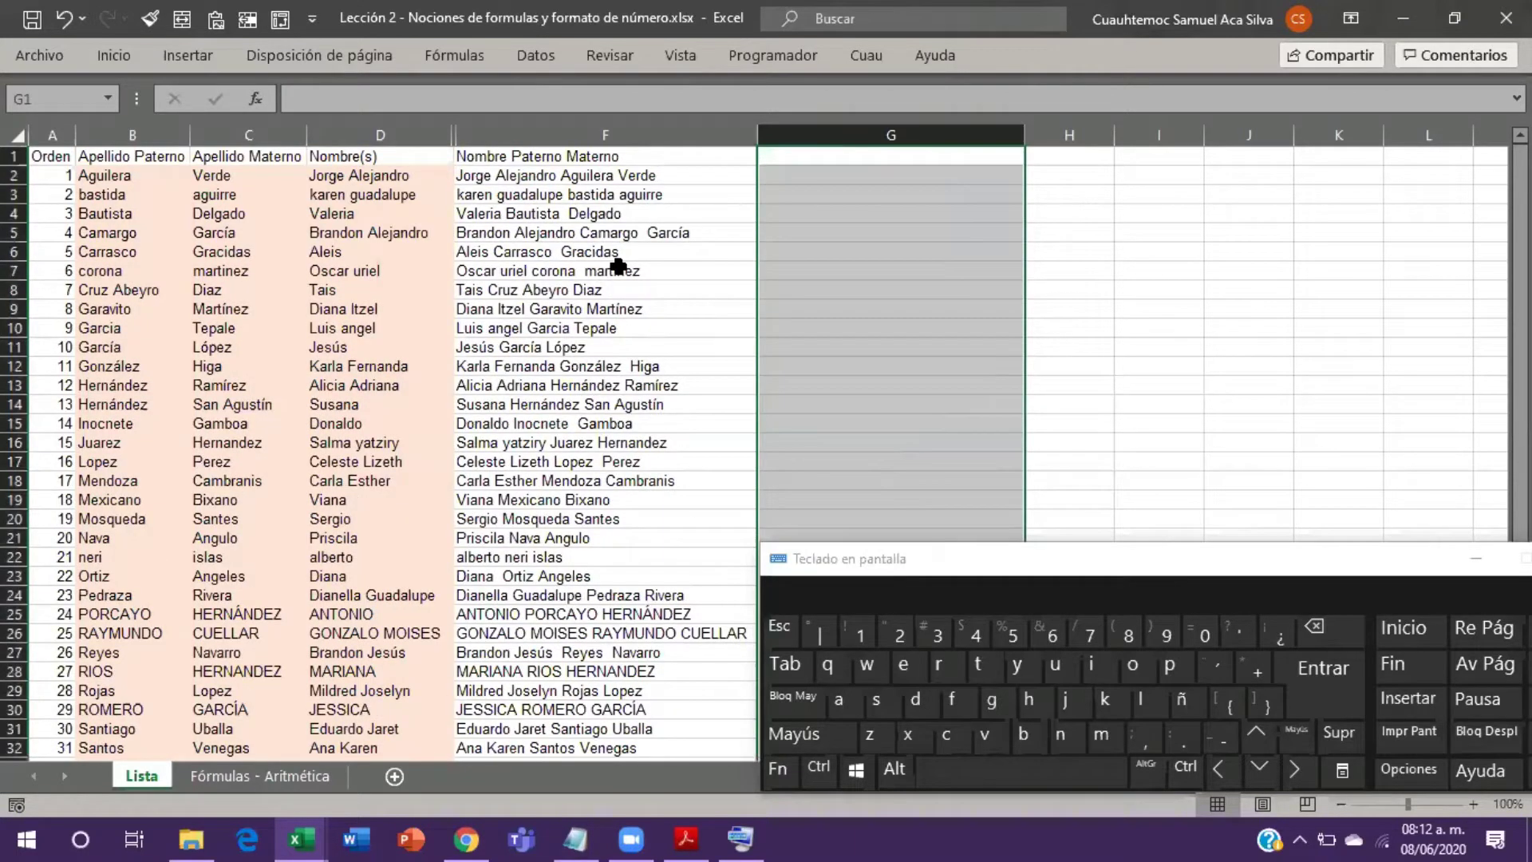
{"action": "key", "text": "Up"}
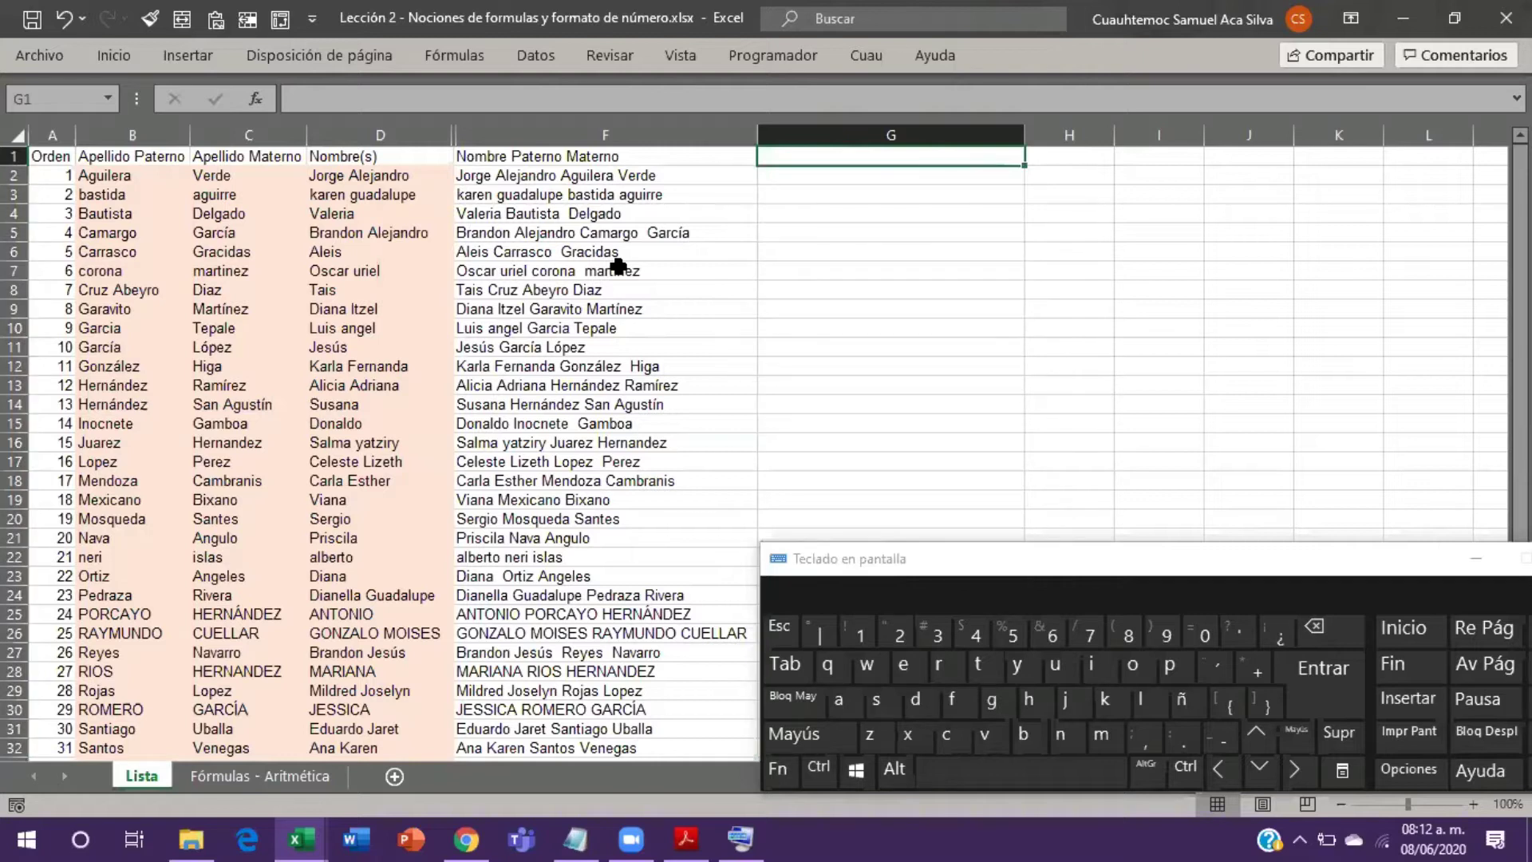
Step: Hide column F, headed Nombre Paterno Materno
{"action": "key", "text": "Left"}
{"action": "key", "text": "Down"}
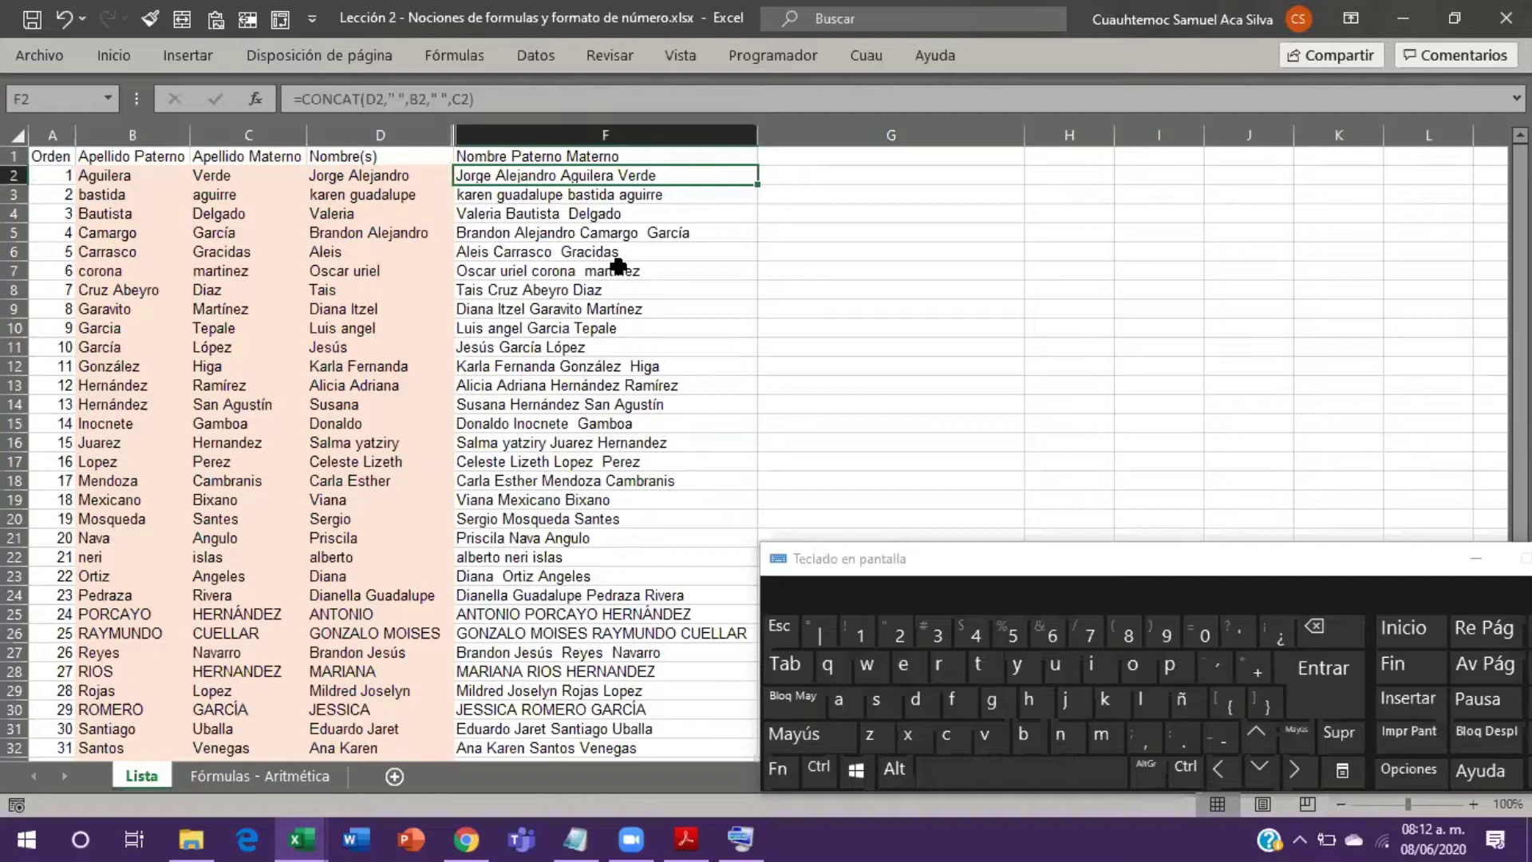
{"action": "key", "text": "Up"}
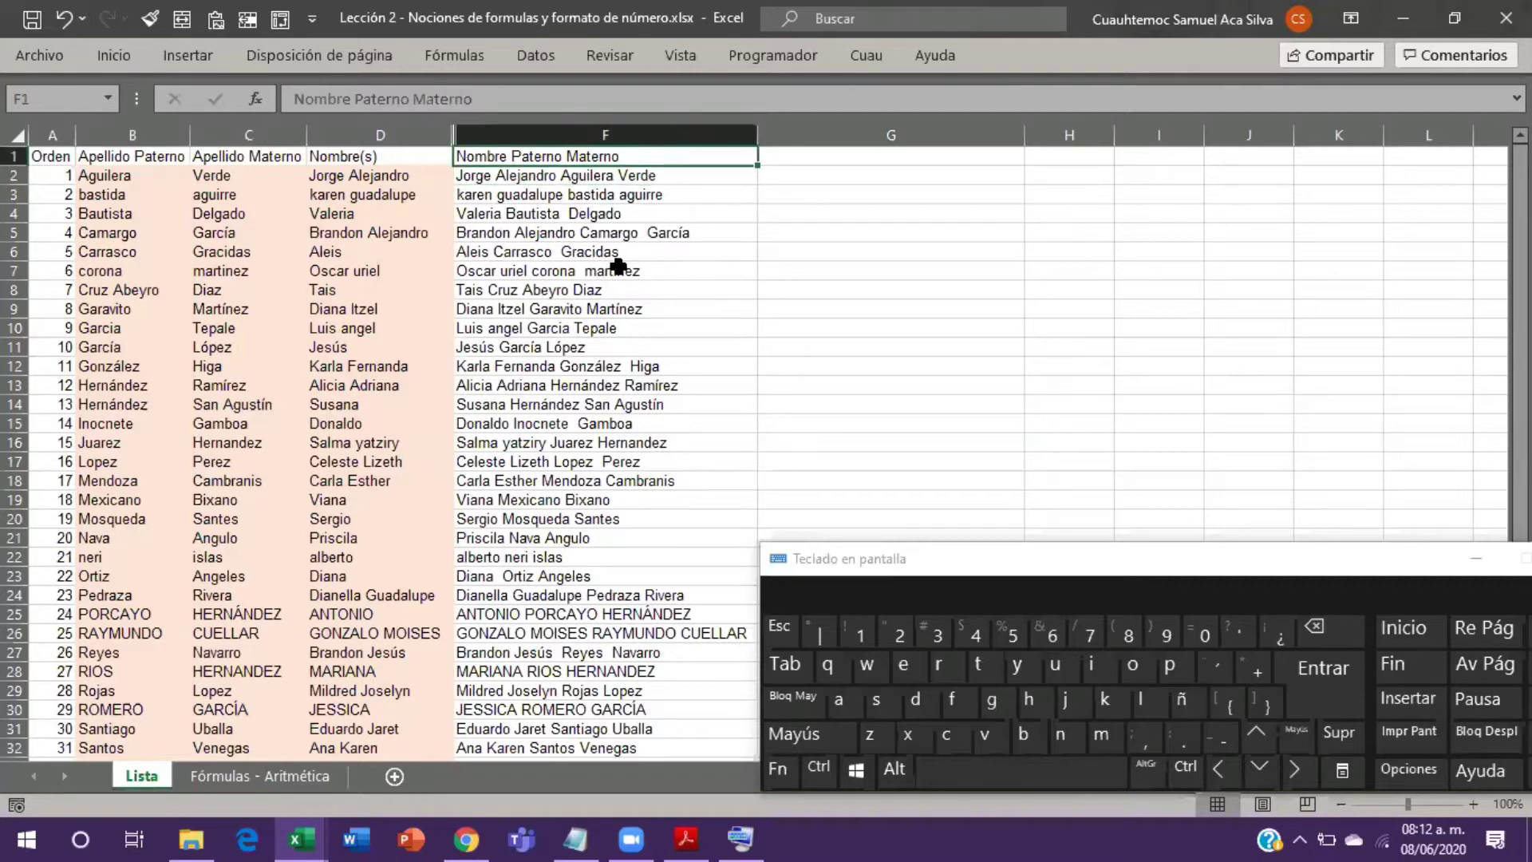
{"action": "key", "text": "ctrl+space"}
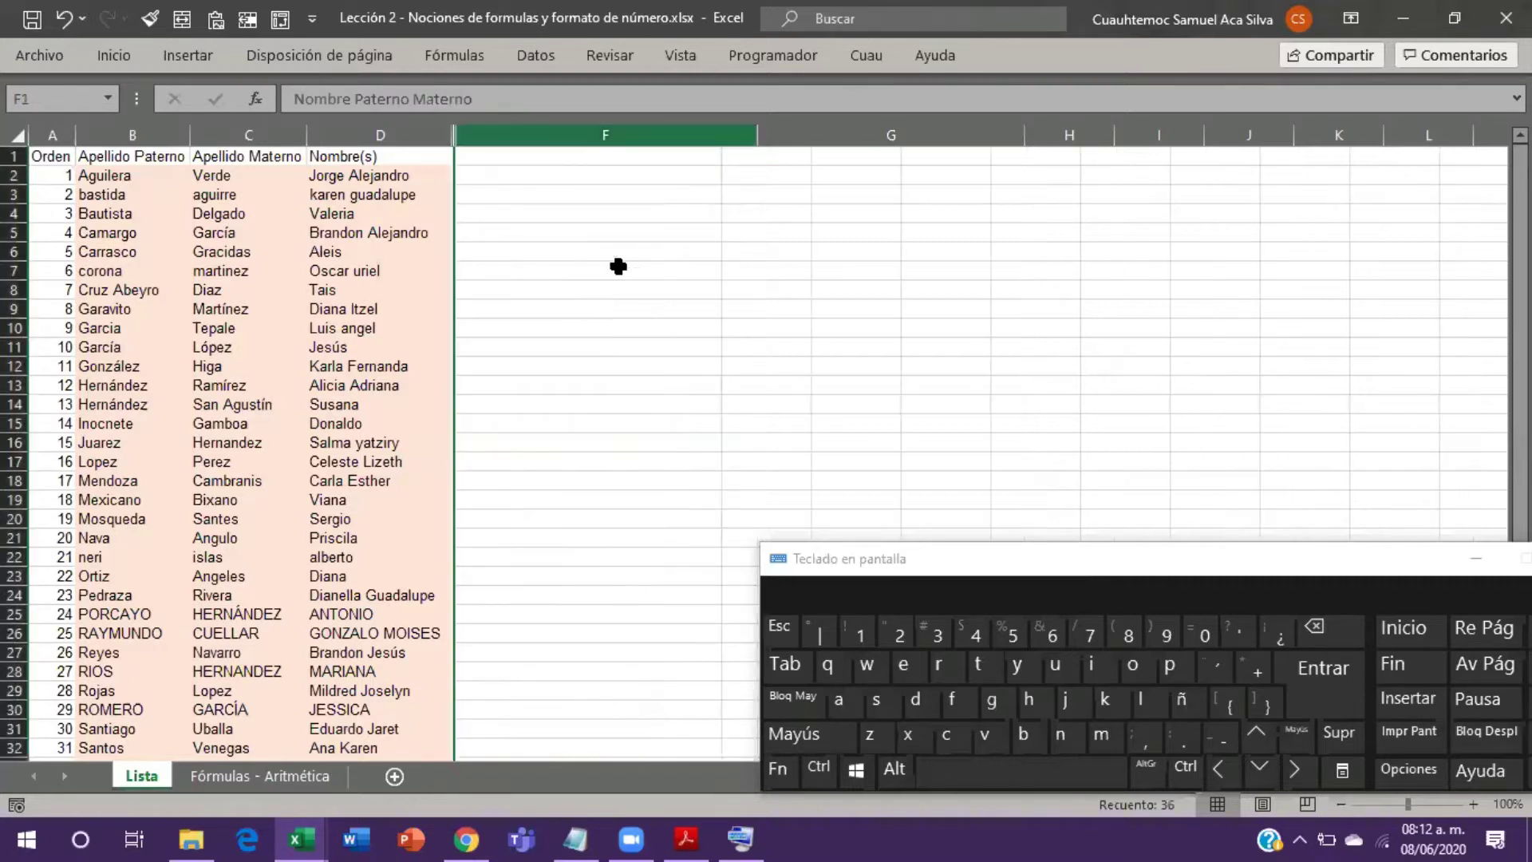
{"action": "key", "text": "ctrl+0"}
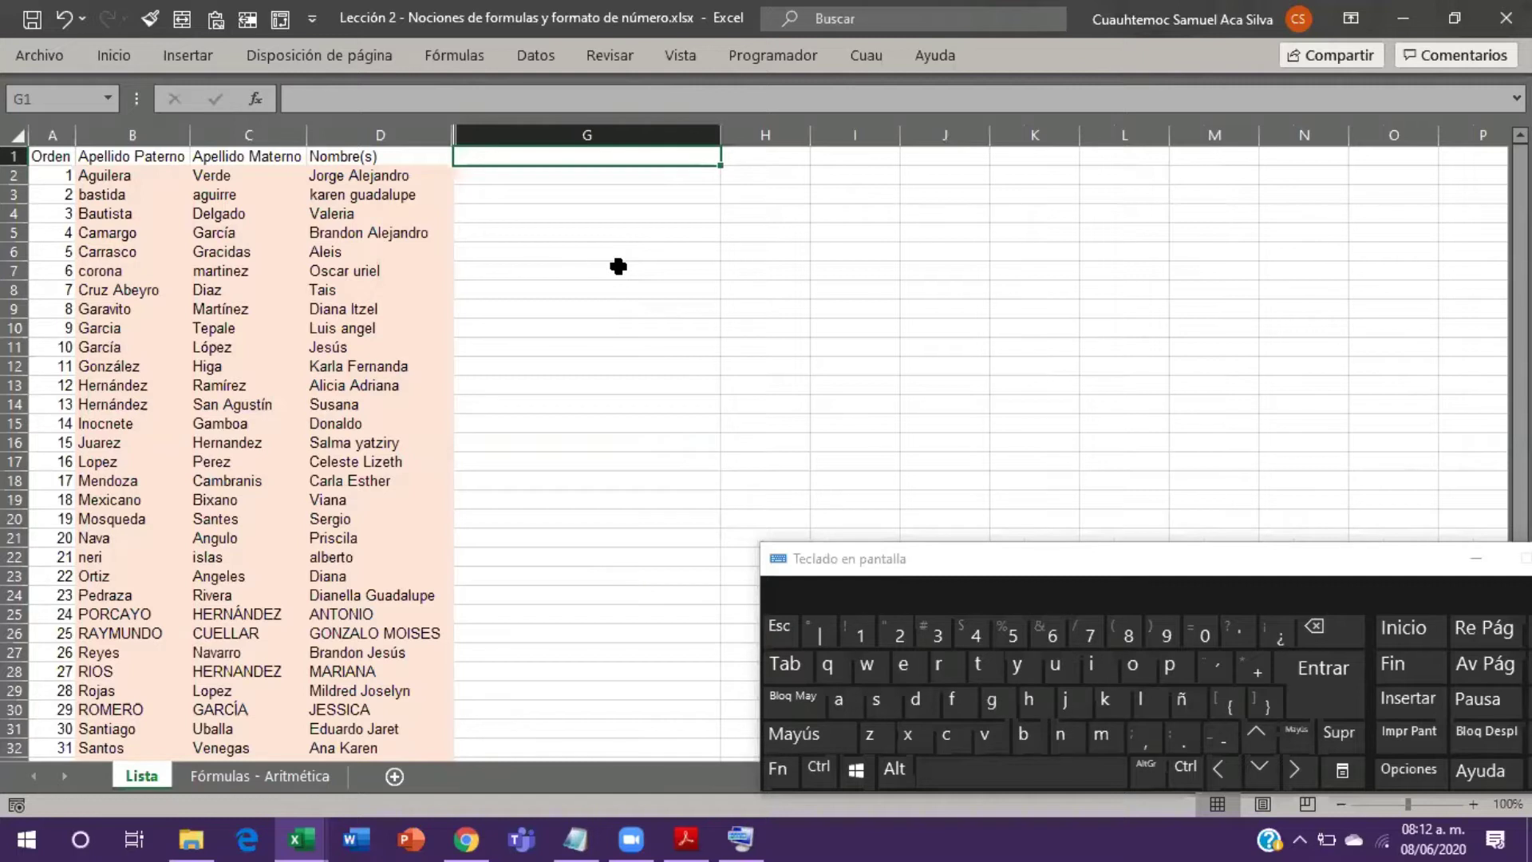
Step: Enter the formula =ESPACIOS(D2) in cell G2 to trim the first name
{"action": "key", "text": "Down"}
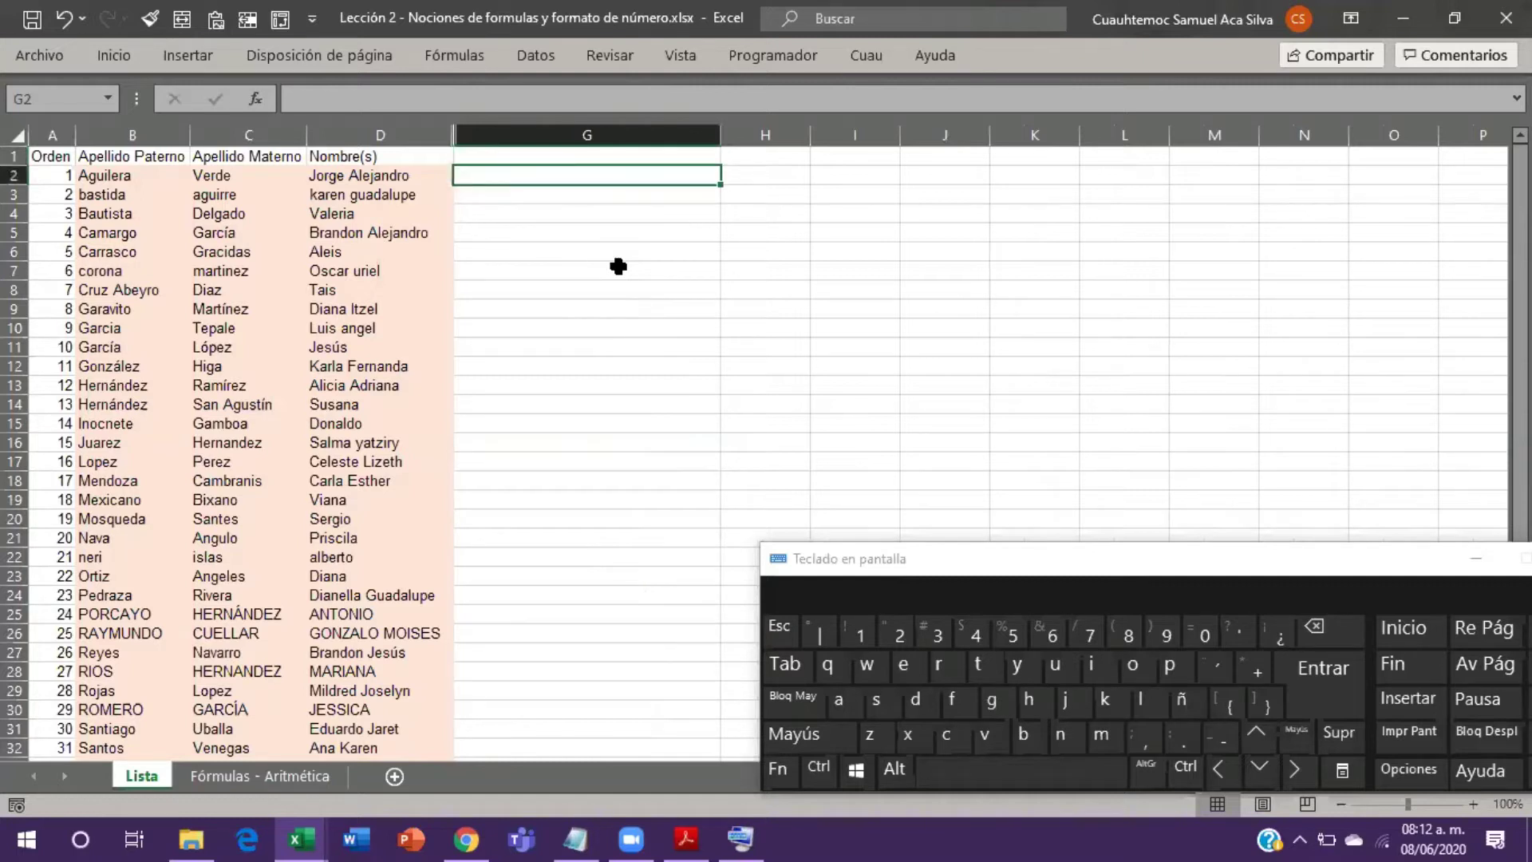
{"action": "key", "text": "Up"}
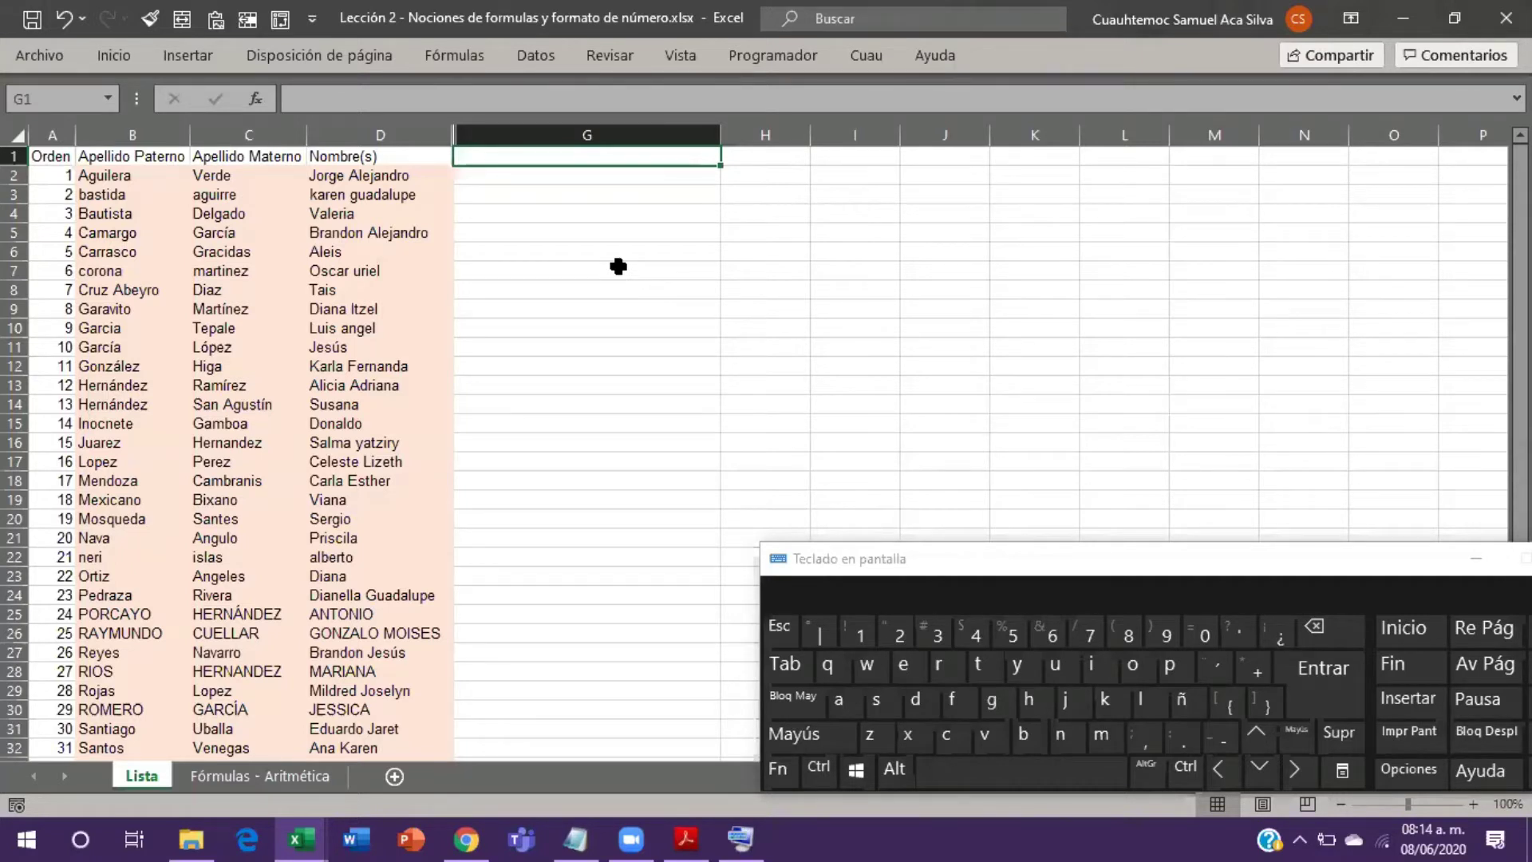
{"action": "key", "text": "Return"}
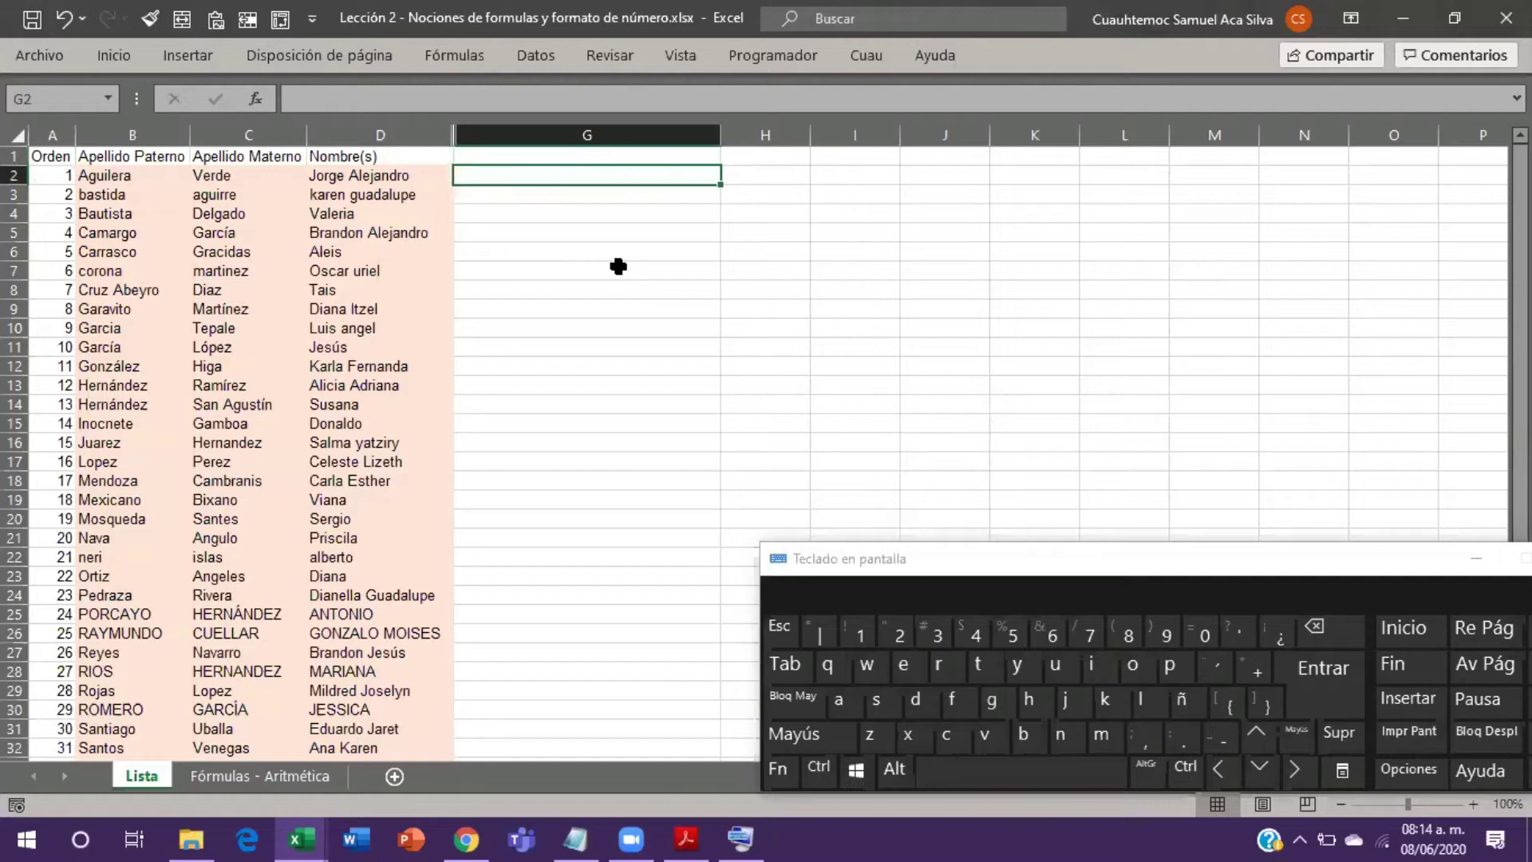
{"action": "type", "text": "="}
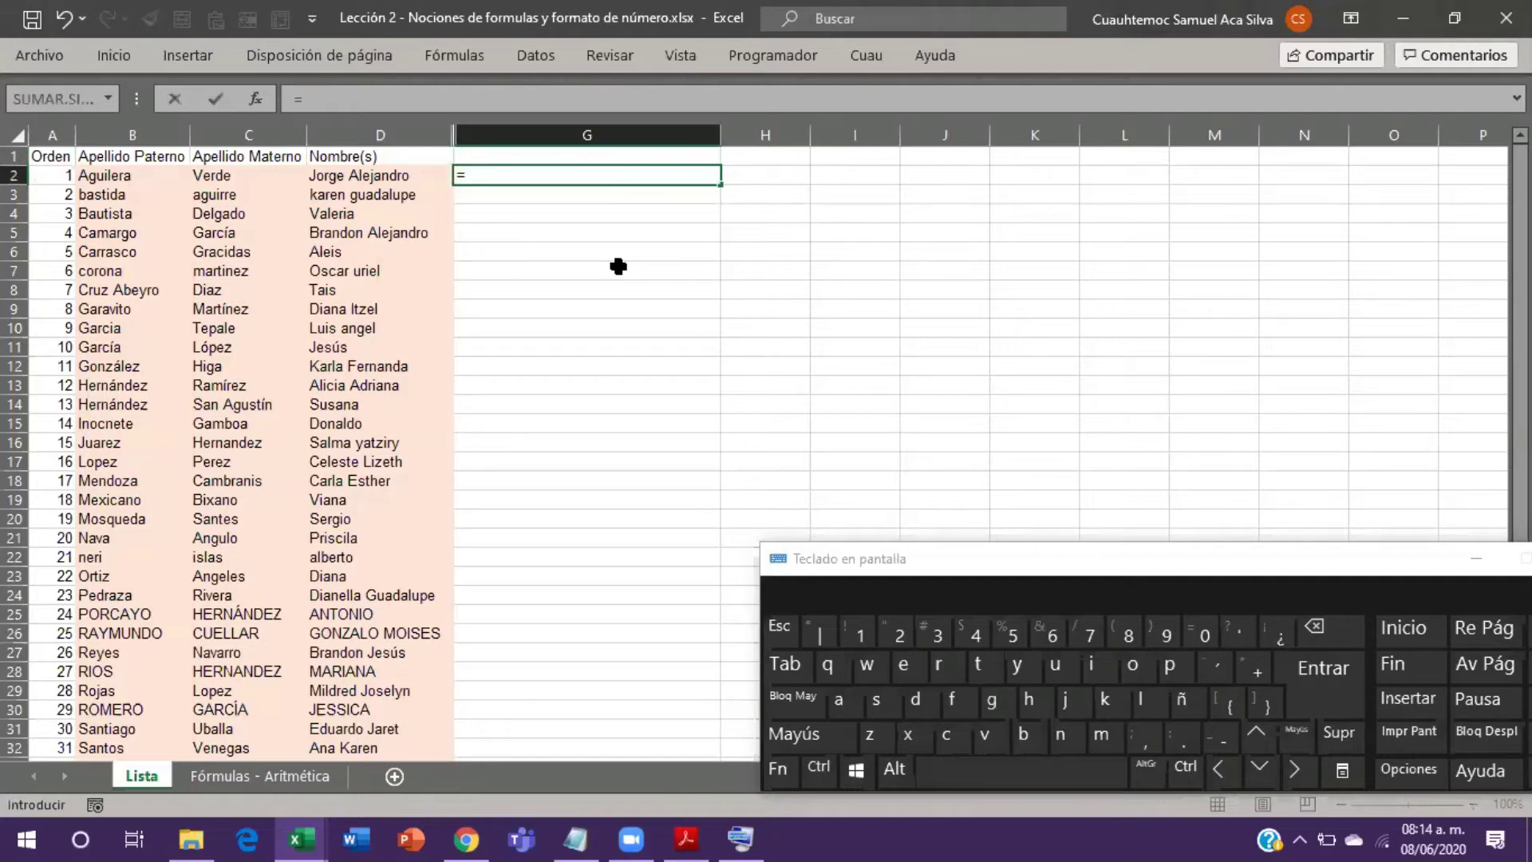
{"action": "type", "text": "esp"}
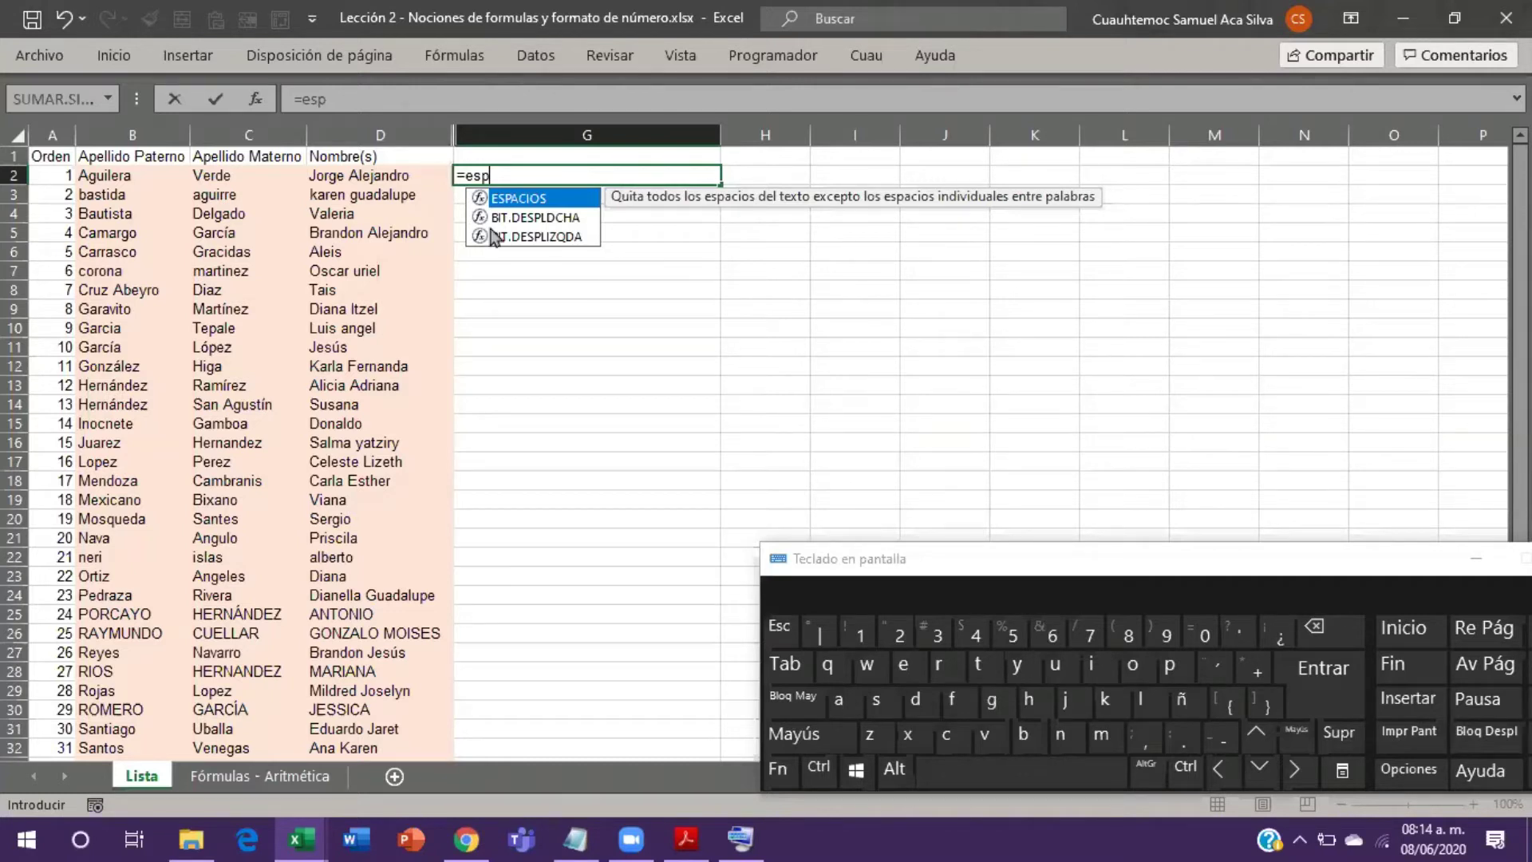
{"action": "left_click", "coordinate": [779, 675]}
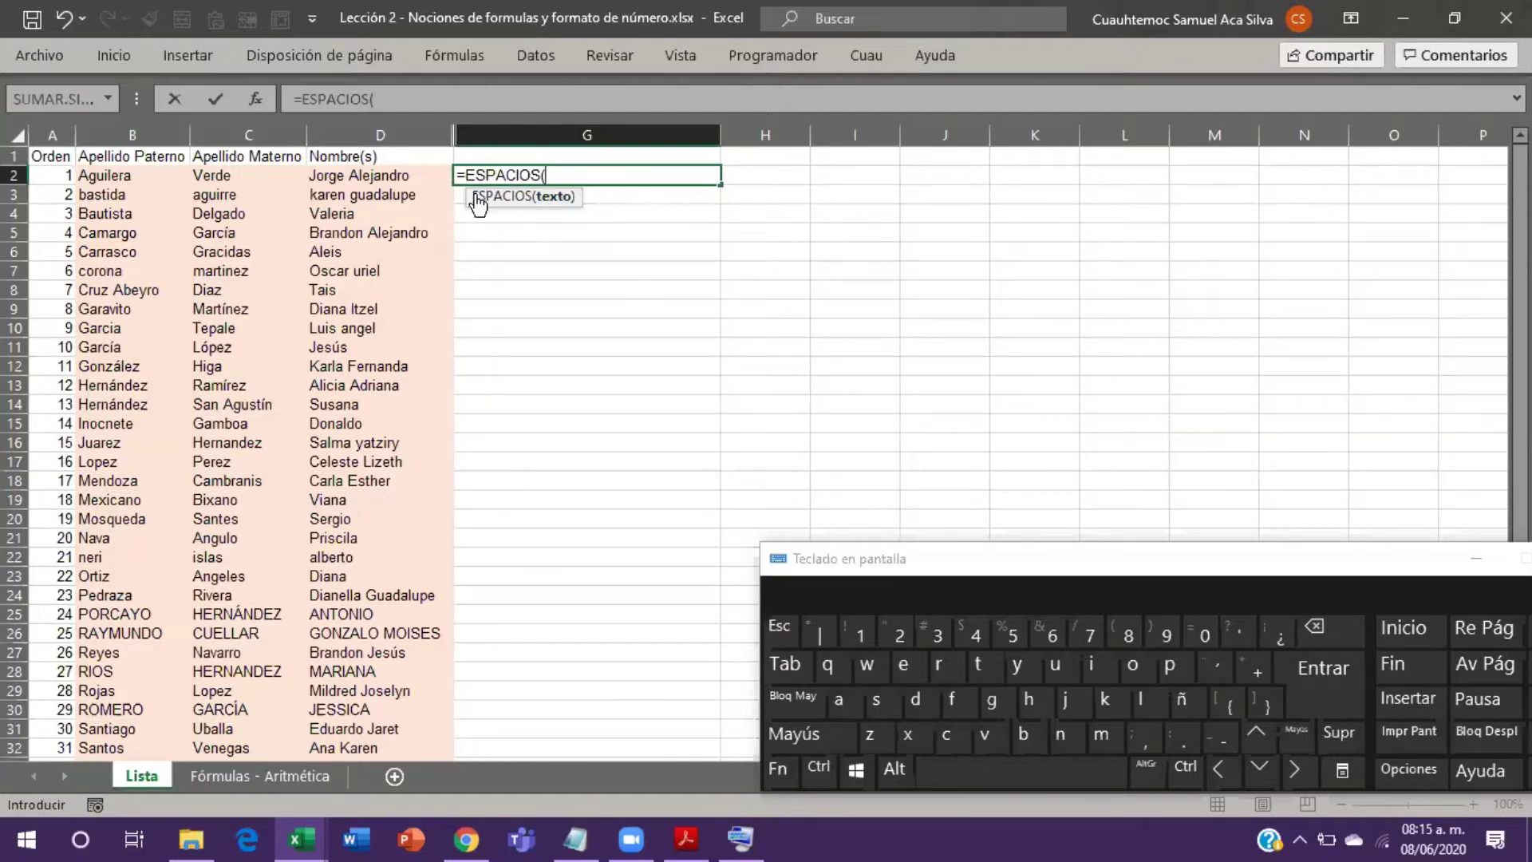
{"action": "left_click", "coordinate": [386, 176]}
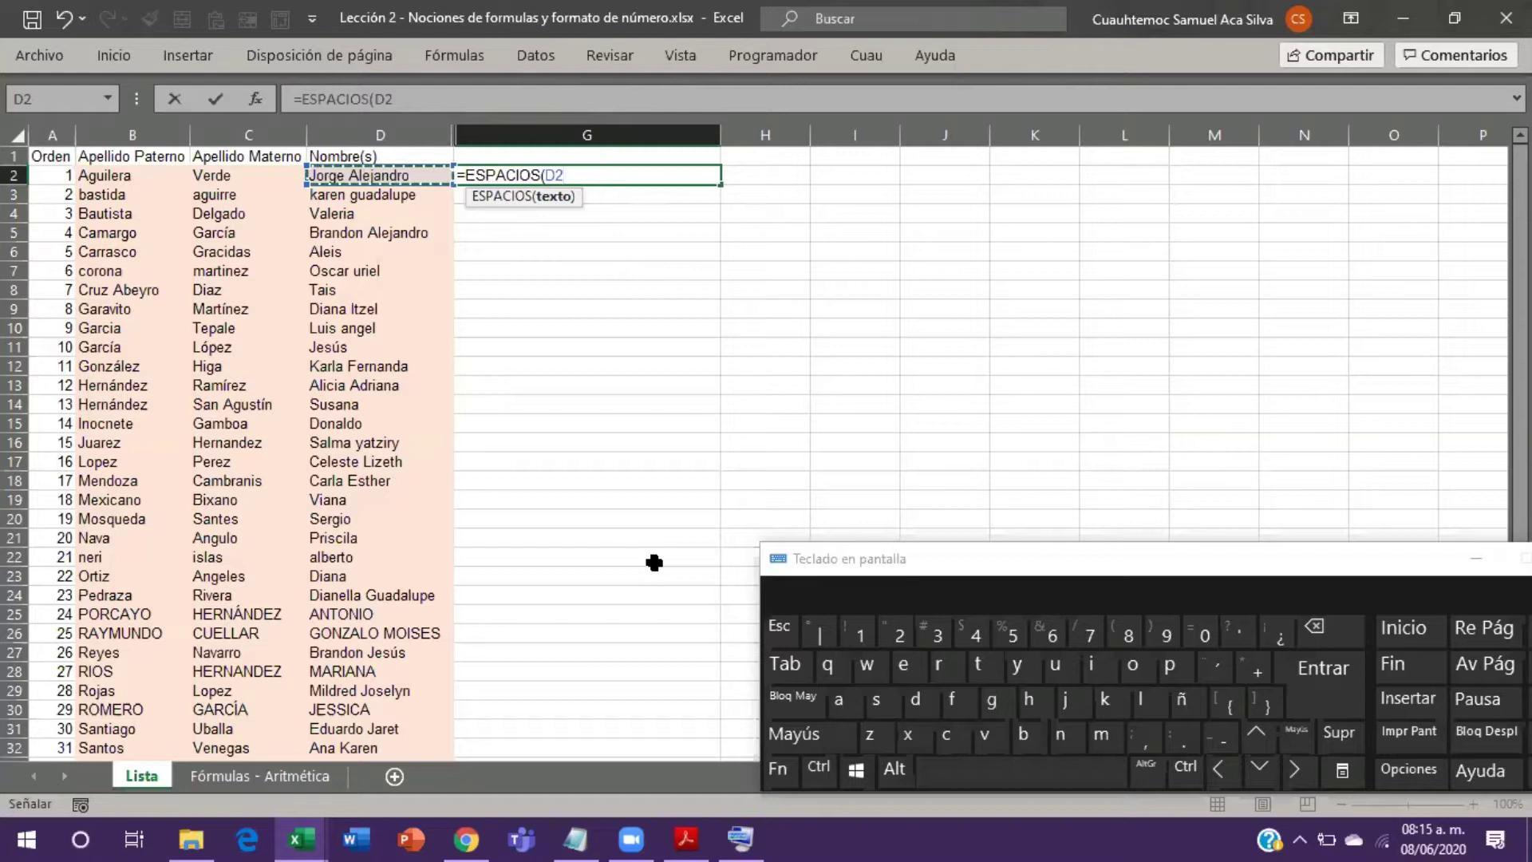
{"action": "key", "text": "Return"}
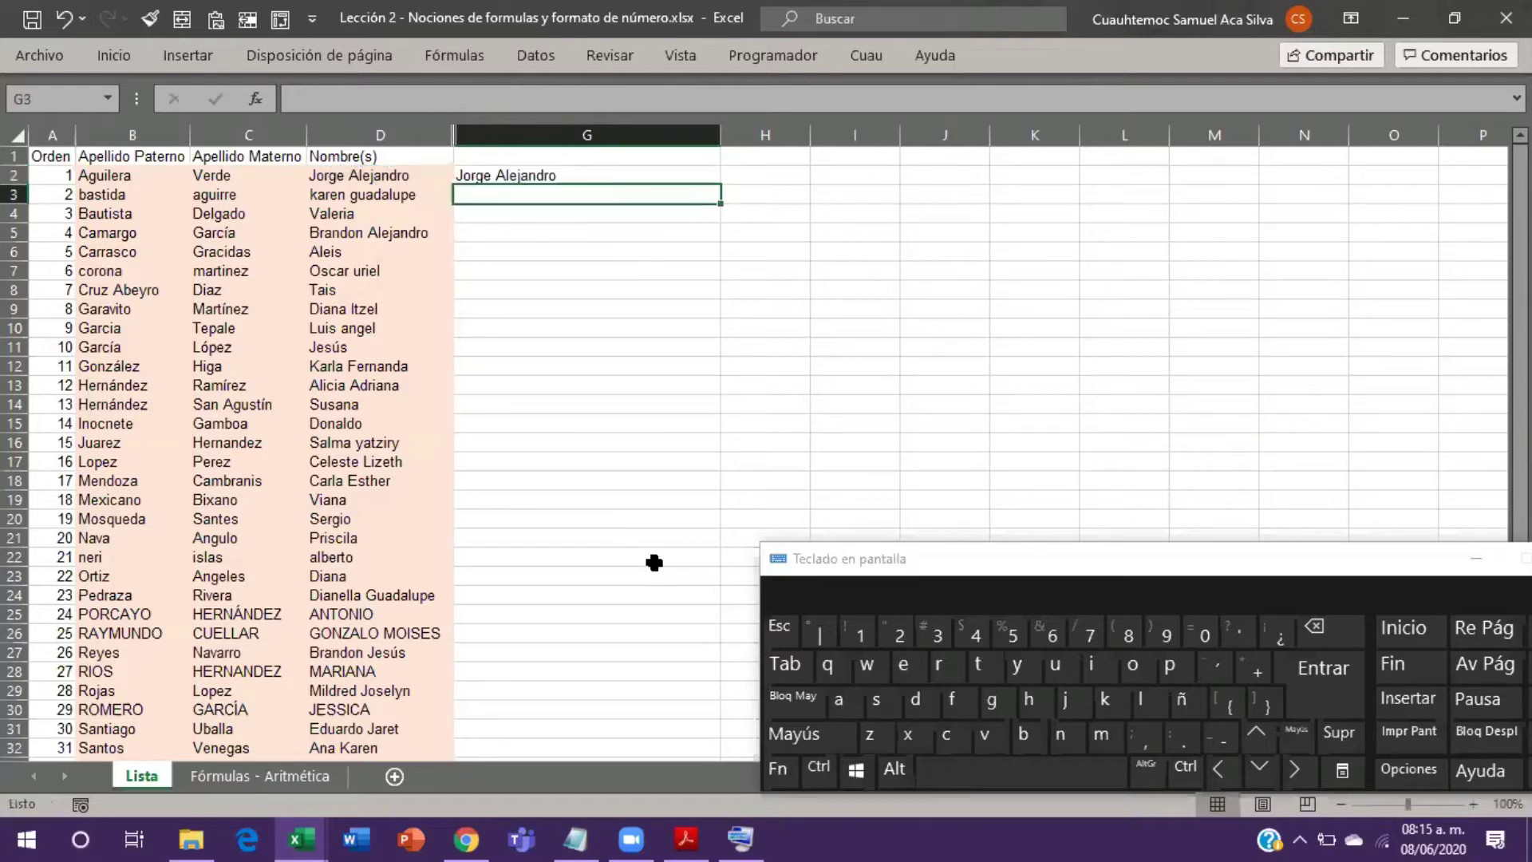
Step: Enter the formula =ESPACIOS(B2) in cell H2 to trim the paternal surname
{"action": "key", "text": "Up"}
{"action": "key", "text": "Right"}
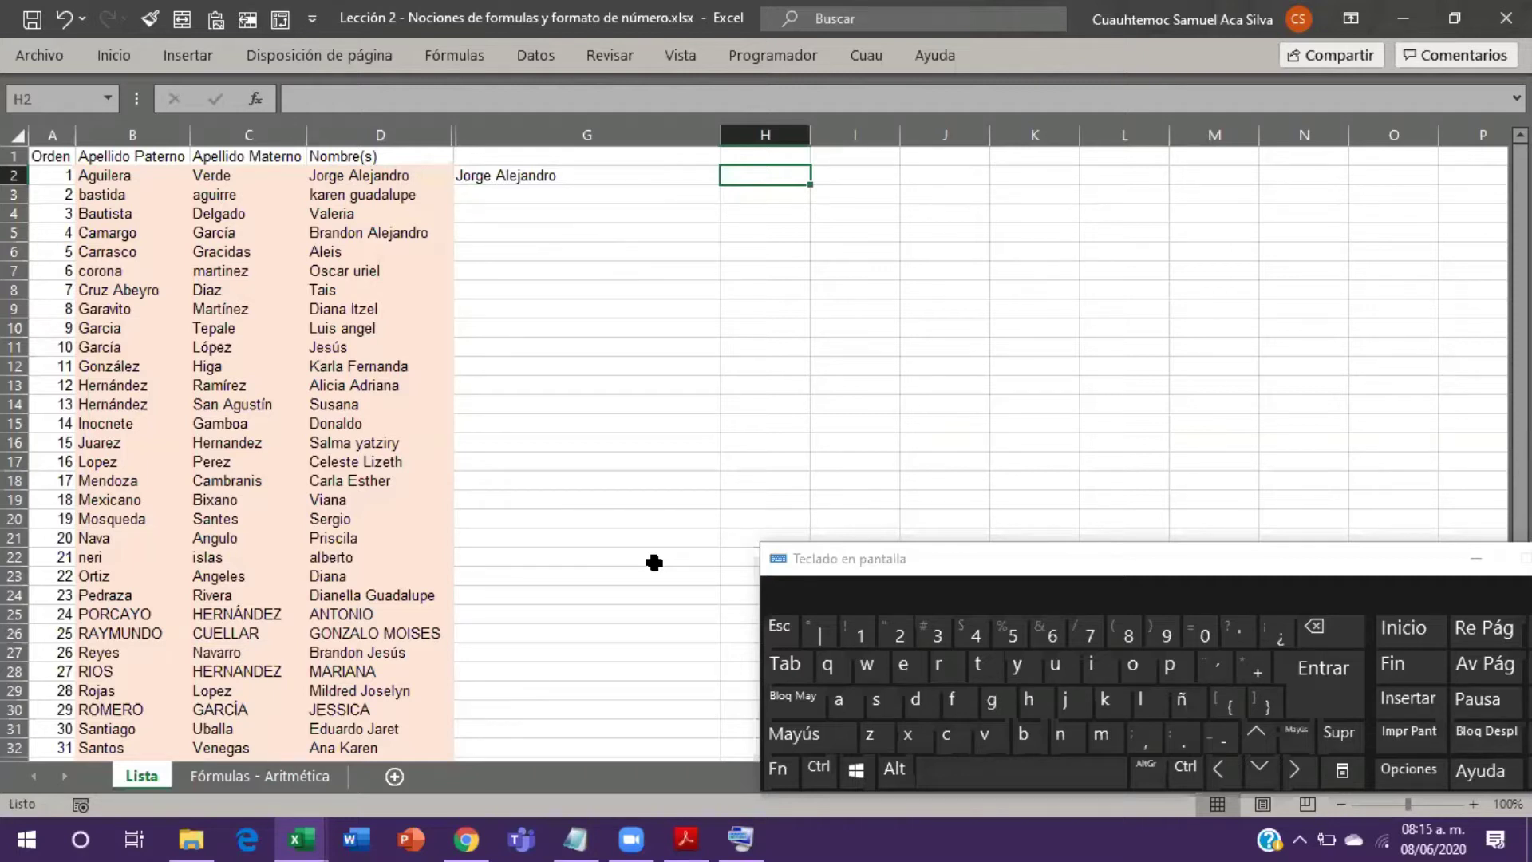
{"action": "key", "text": "shift"}
{"action": "type", "text": "="}
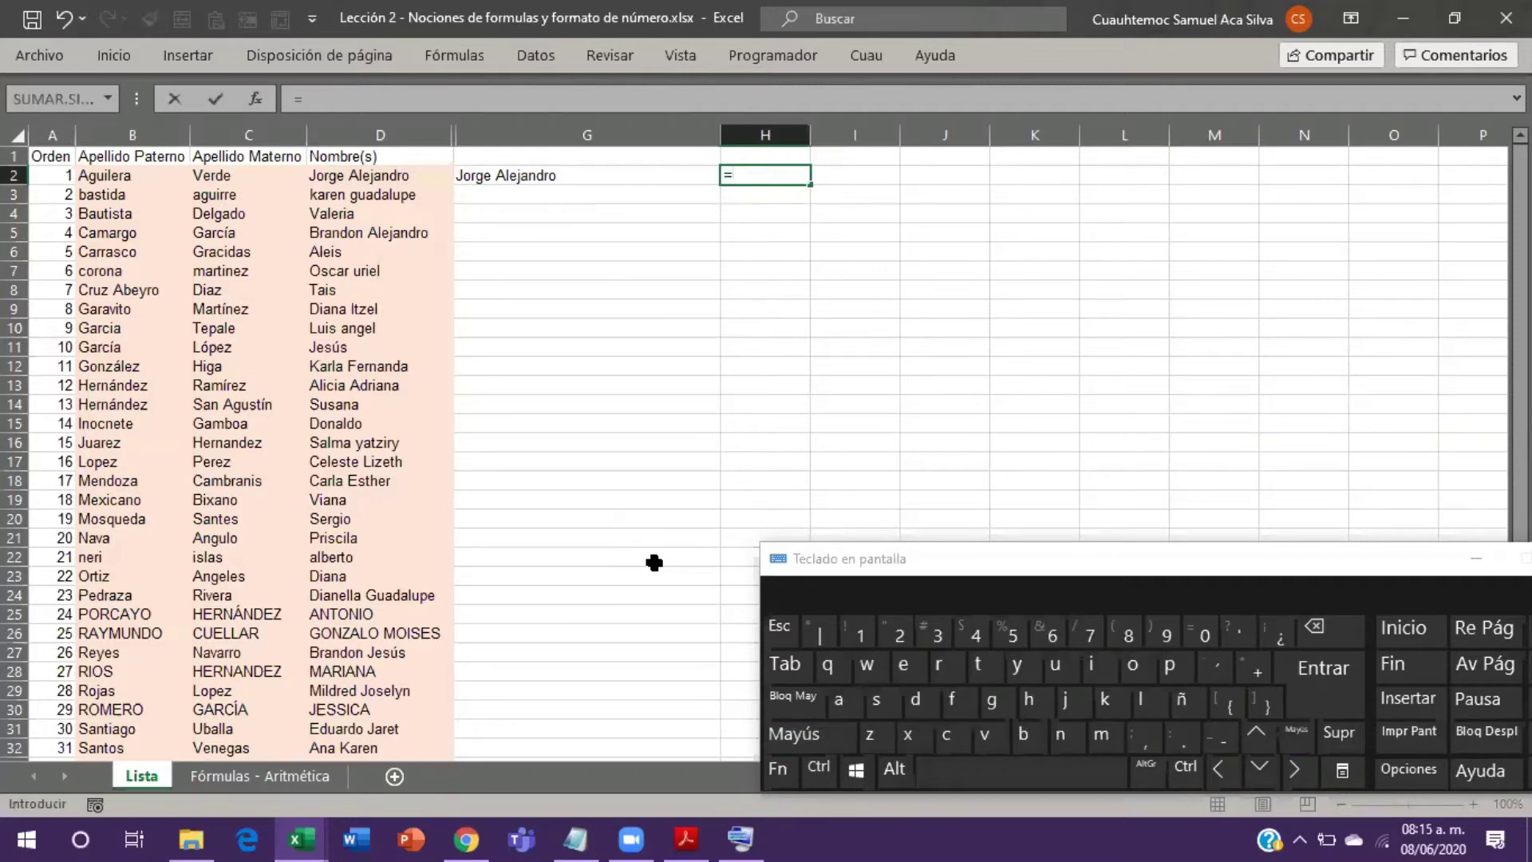
{"action": "type", "text": "esp"}
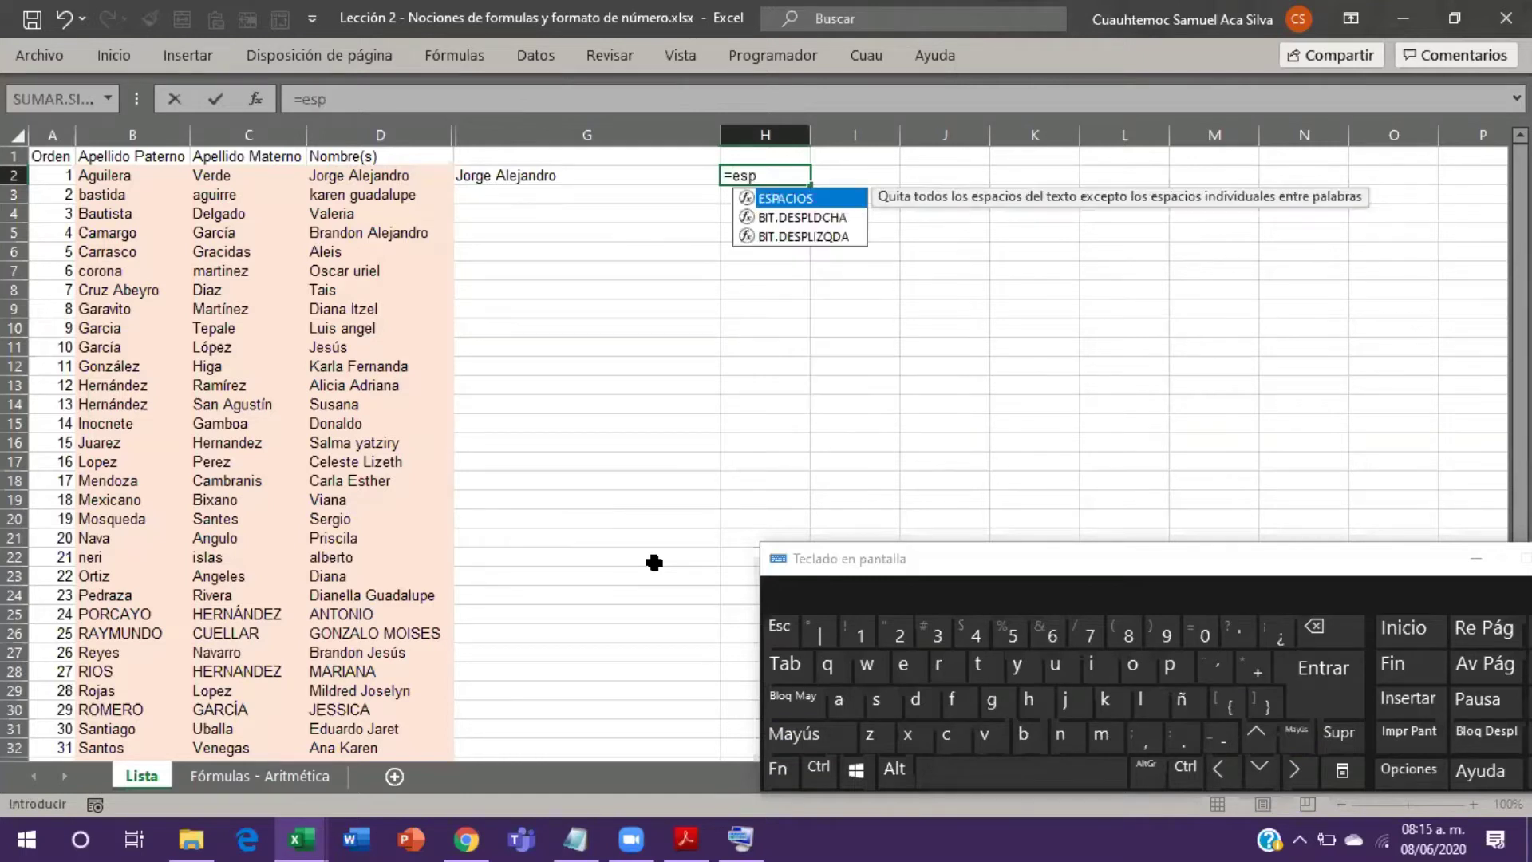
{"action": "key", "text": "Tab"}
{"action": "key", "text": "Left"}
{"action": "key", "text": "Left"}
{"action": "key", "text": "Left"}
{"action": "key", "text": "Left"}
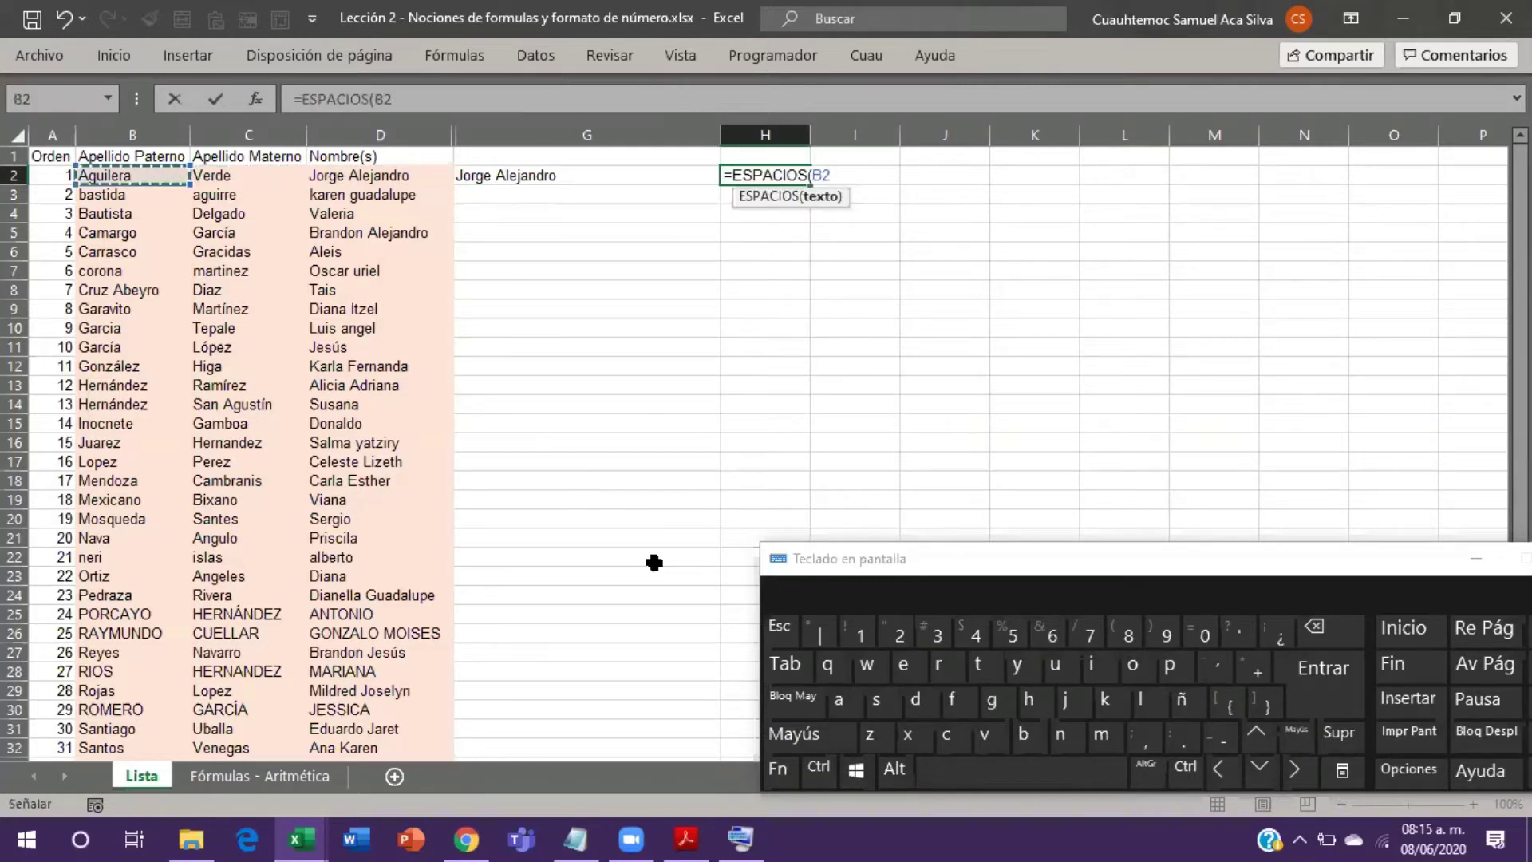
{"action": "key", "text": "ctrl+Return"}
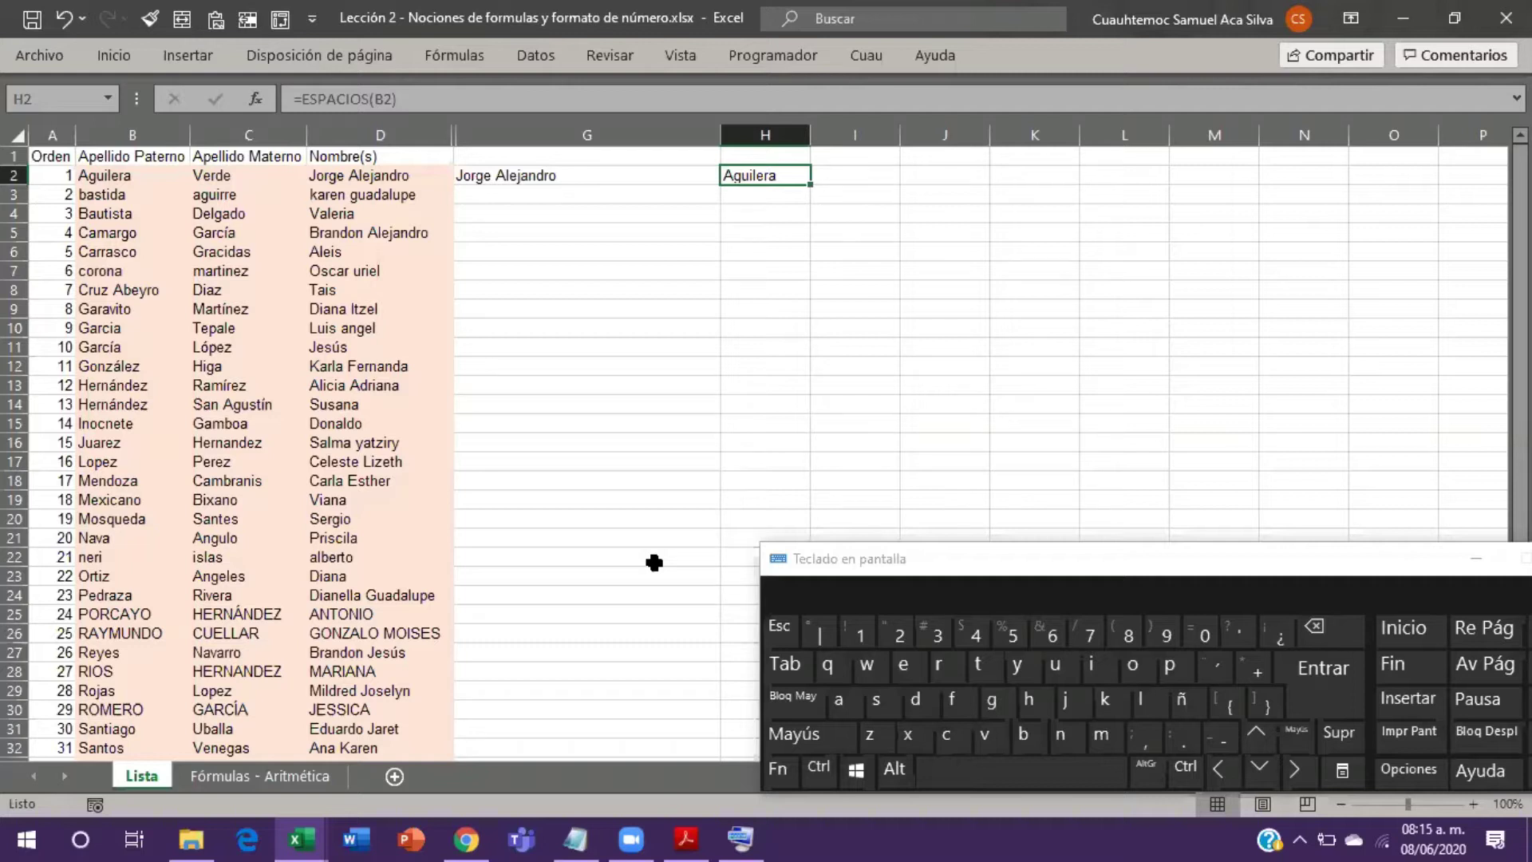
Step: Copy the ESPACIOS formula from H2 into I2 to trim the maternal surname
{"action": "key", "text": "ctrl+c"}
{"action": "key", "text": "Right"}
{"action": "key", "text": "Return"}
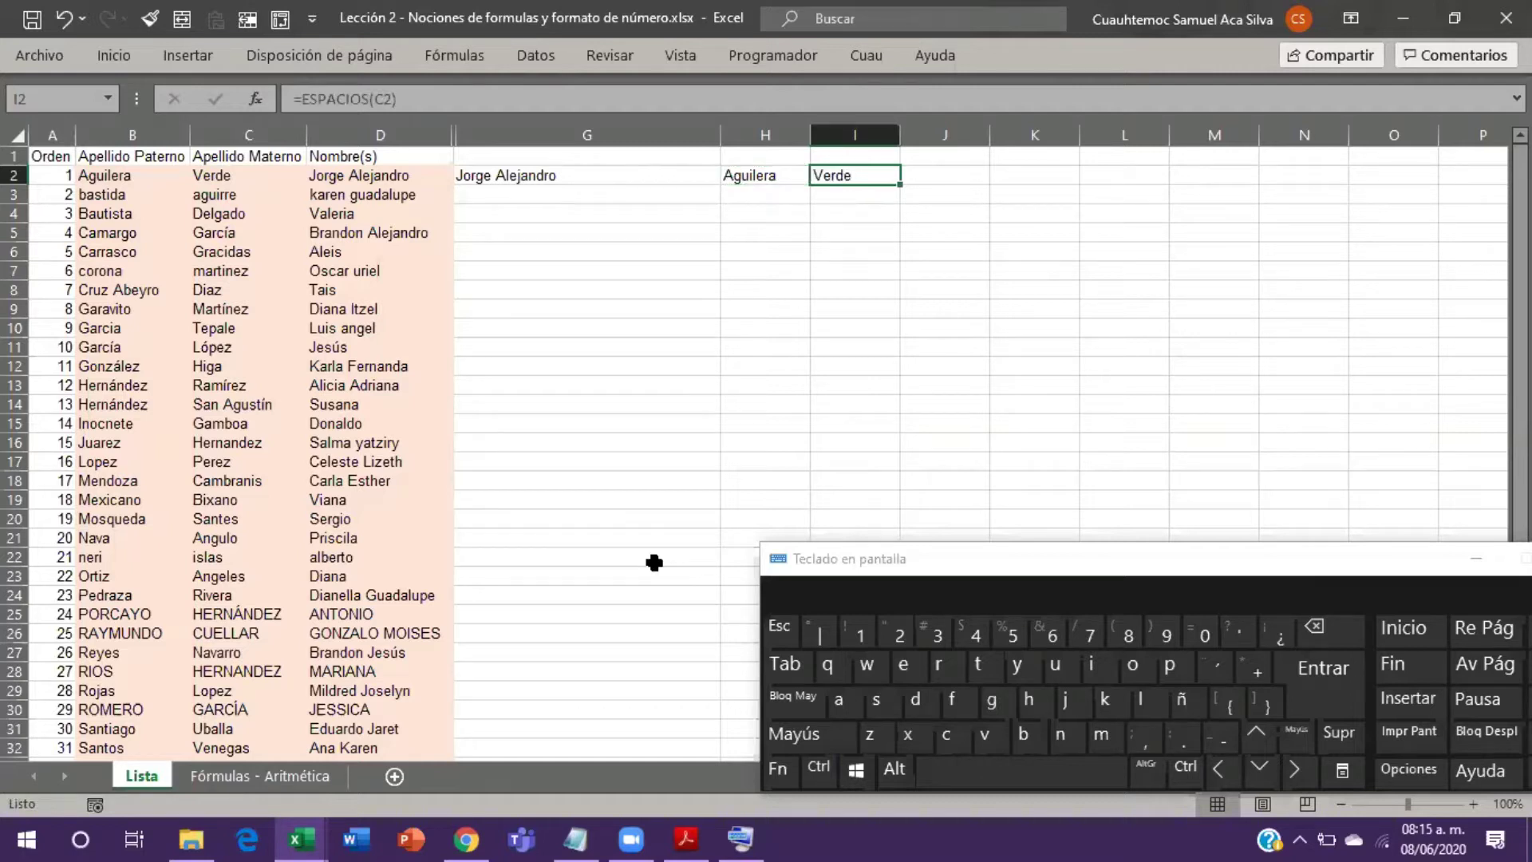
Step: Fill the ESPACIOS formulas in G2:I2 down through the last row of the name list
{"action": "key", "text": "Left"}
{"action": "key", "text": "Left"}
{"action": "key", "text": "shift+Right"}
{"action": "key", "text": "shift+Right"}
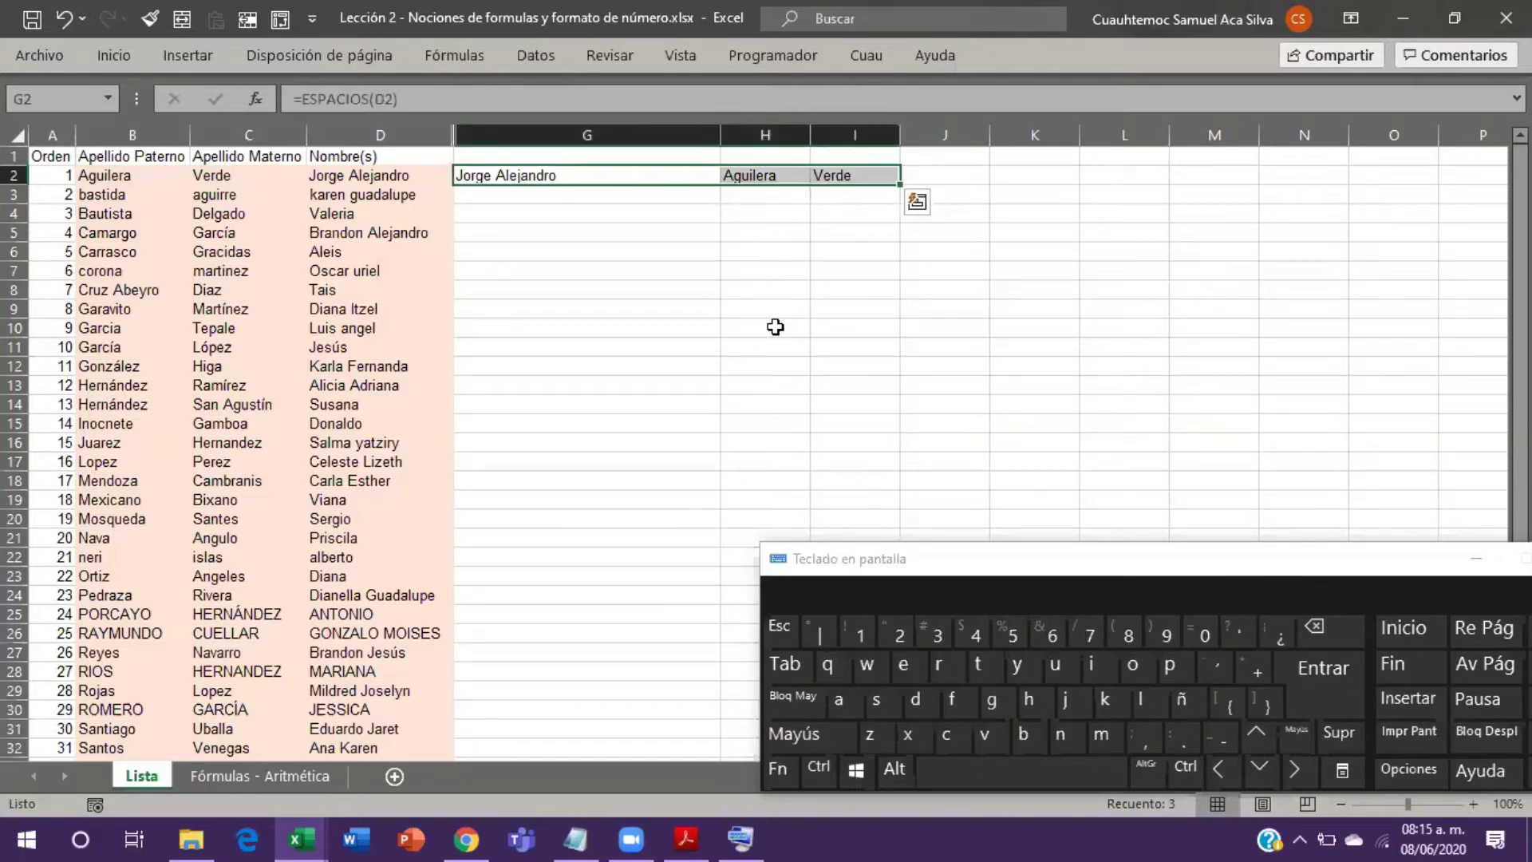
{"action": "double_click", "coordinate": [898, 187]}
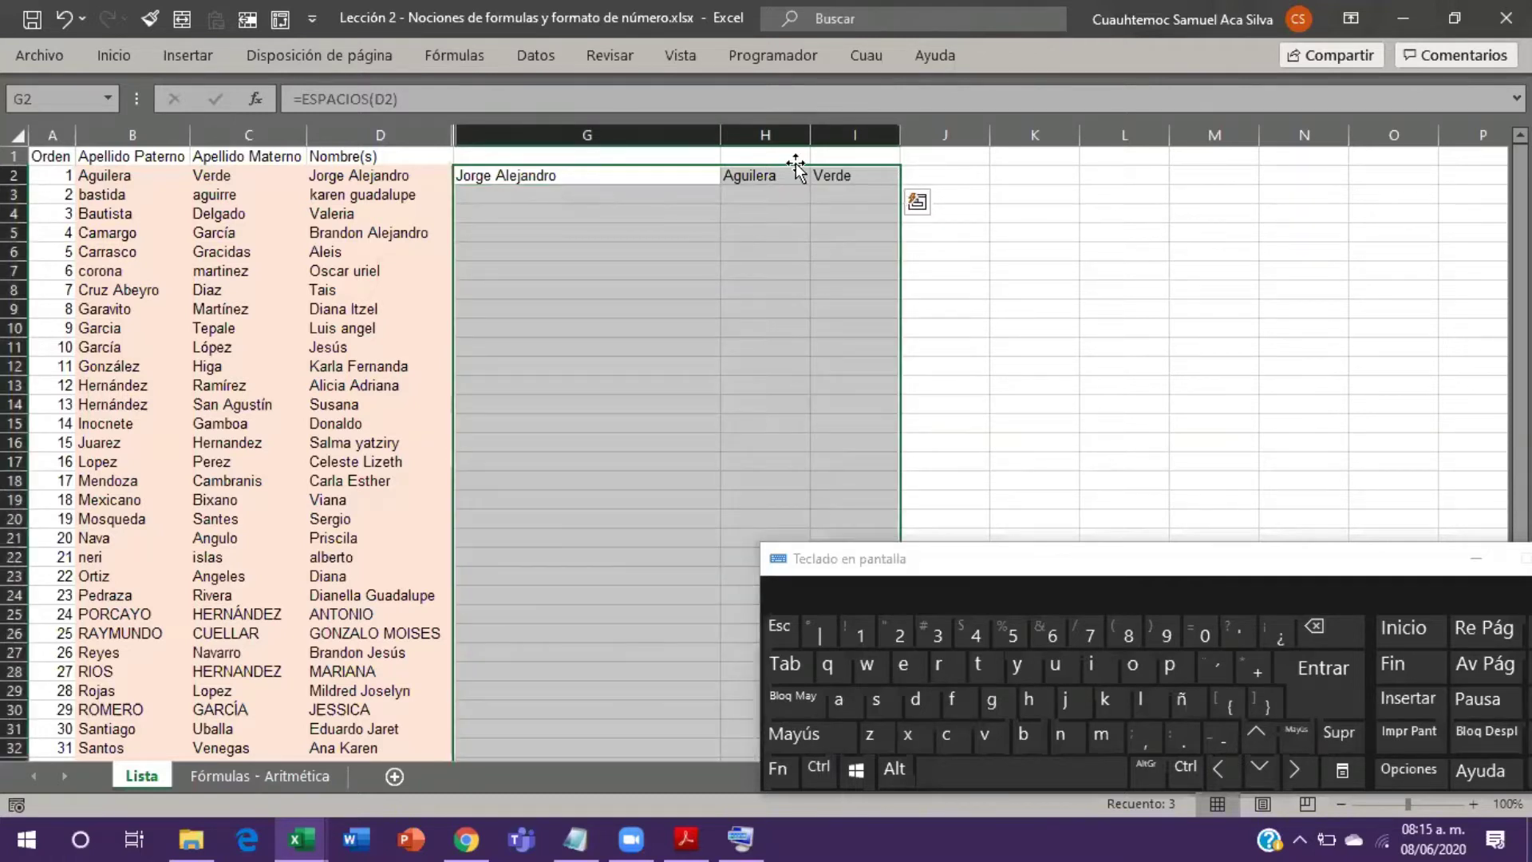
Step: Autofit the widths of columns G to I to their contents
{"action": "key", "text": "ctrl+space"}
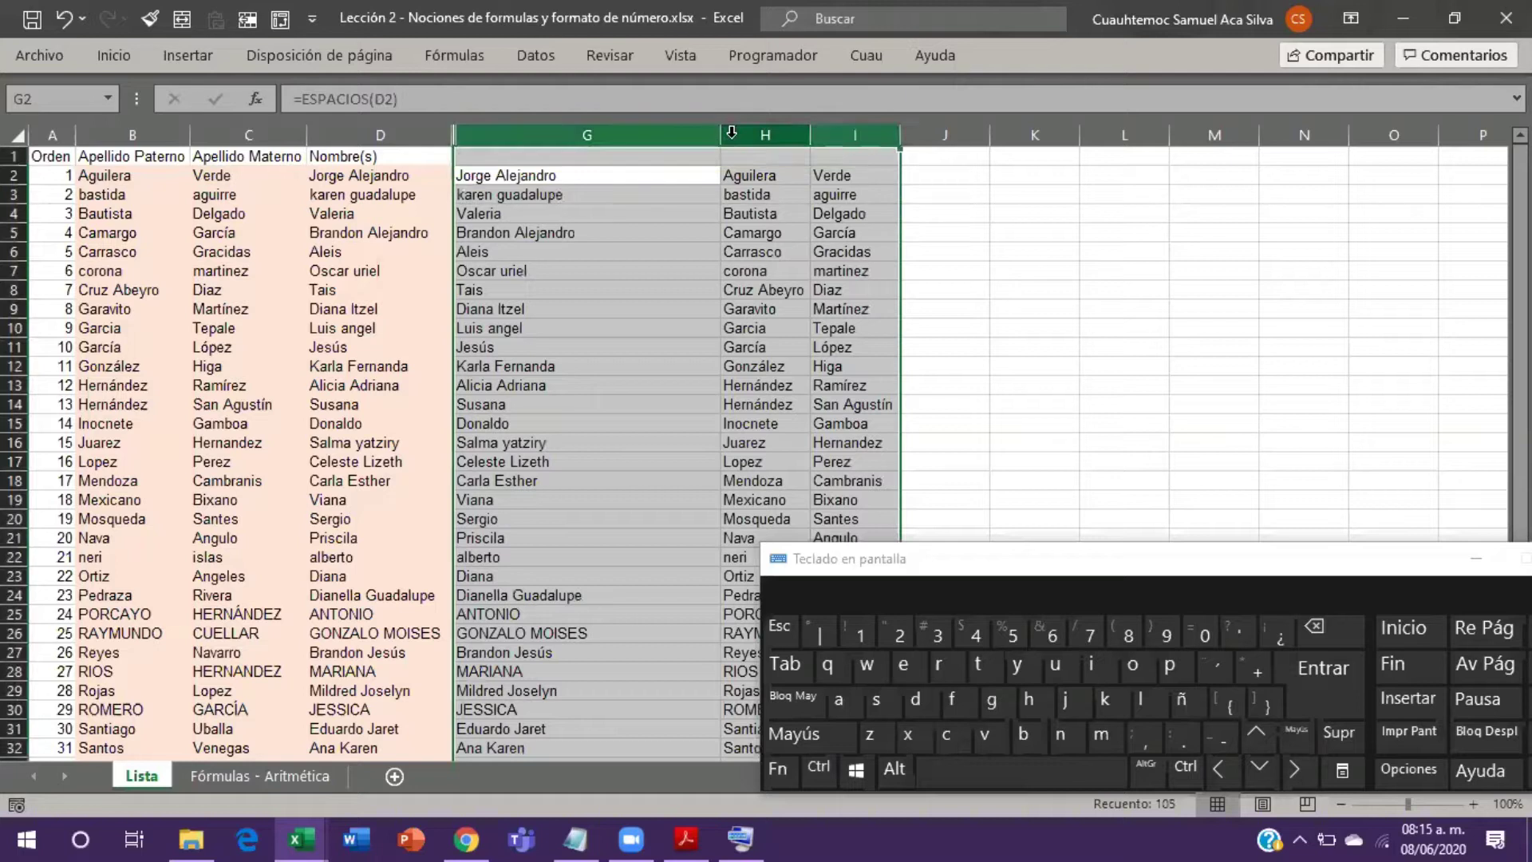
{"action": "double_click", "coordinate": [716, 148]}
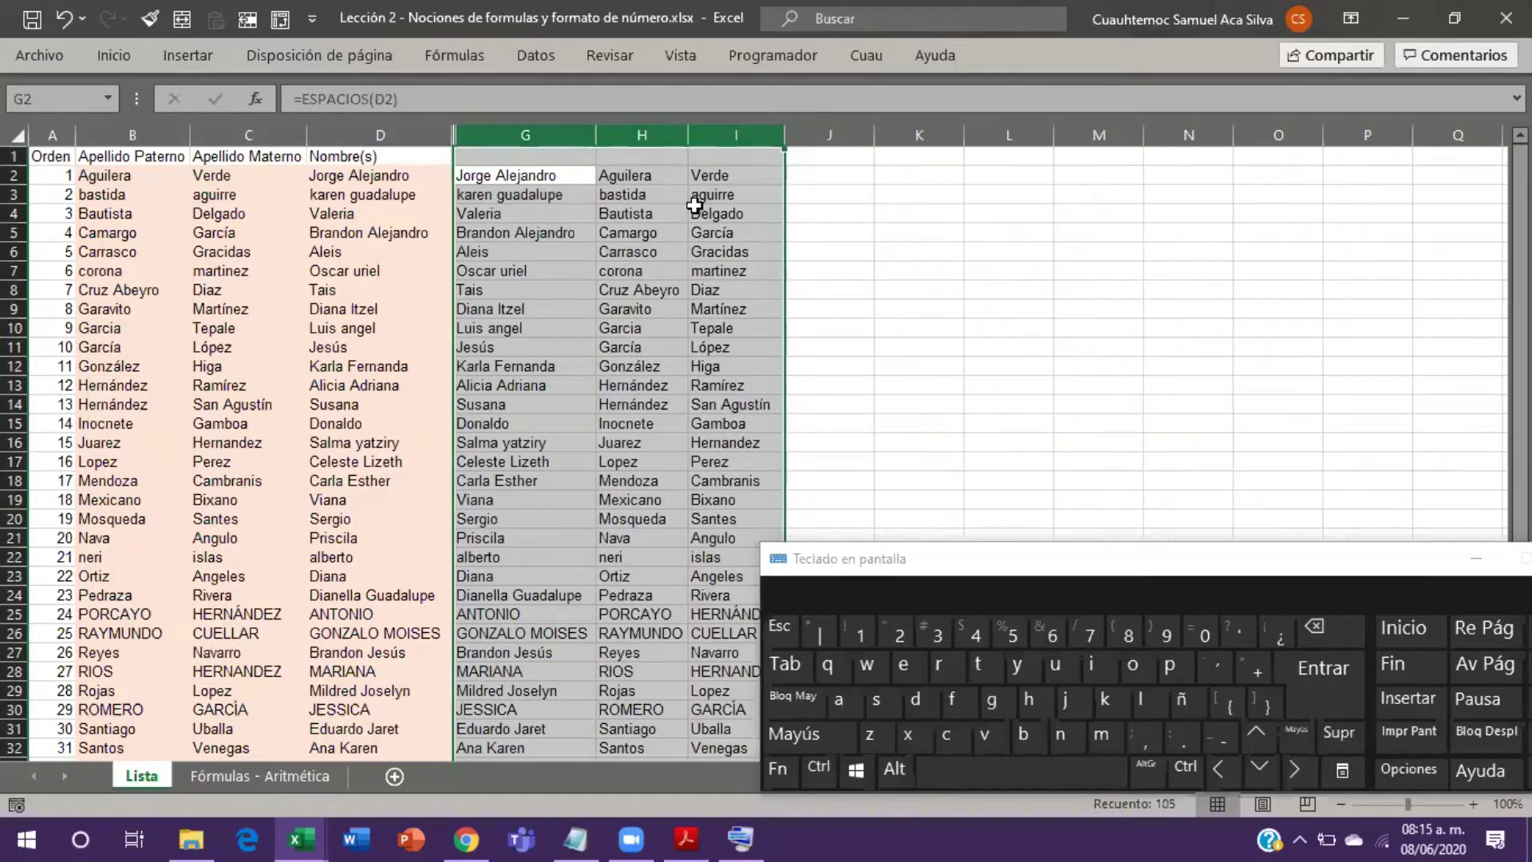
{"action": "left_click", "coordinate": [681, 213]}
Step: Examine the trimmed name cells and check which source cell the ESPACIOS formula in H5 refers to
{"action": "key", "text": "Up"}
{"action": "key", "text": "Up"}
{"action": "key", "text": "Right"}
{"action": "key", "text": "Right"}
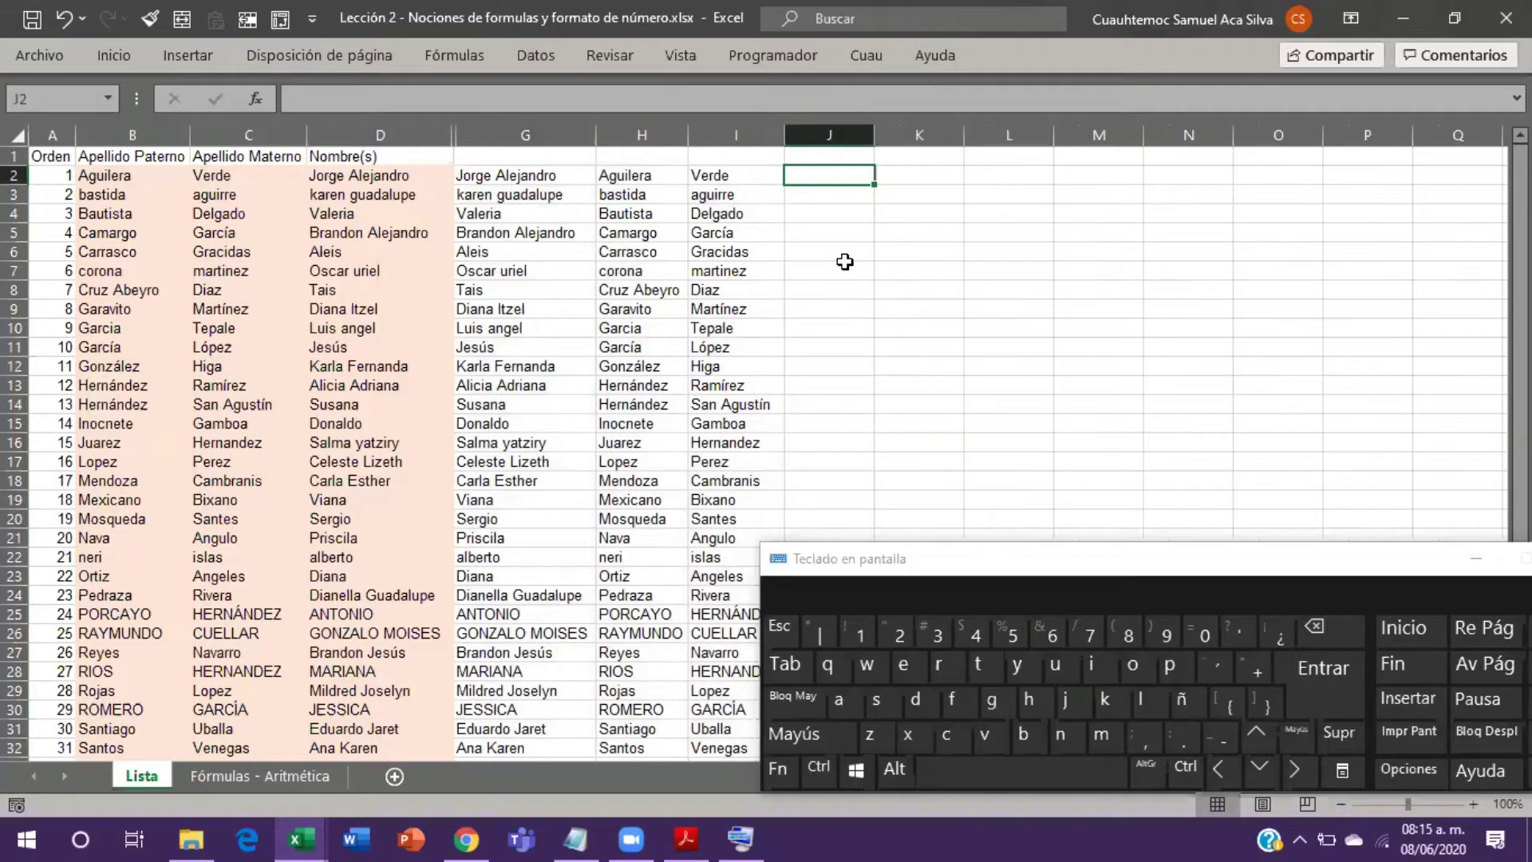
{"action": "key", "text": "Left"}
{"action": "key", "text": "Left"}
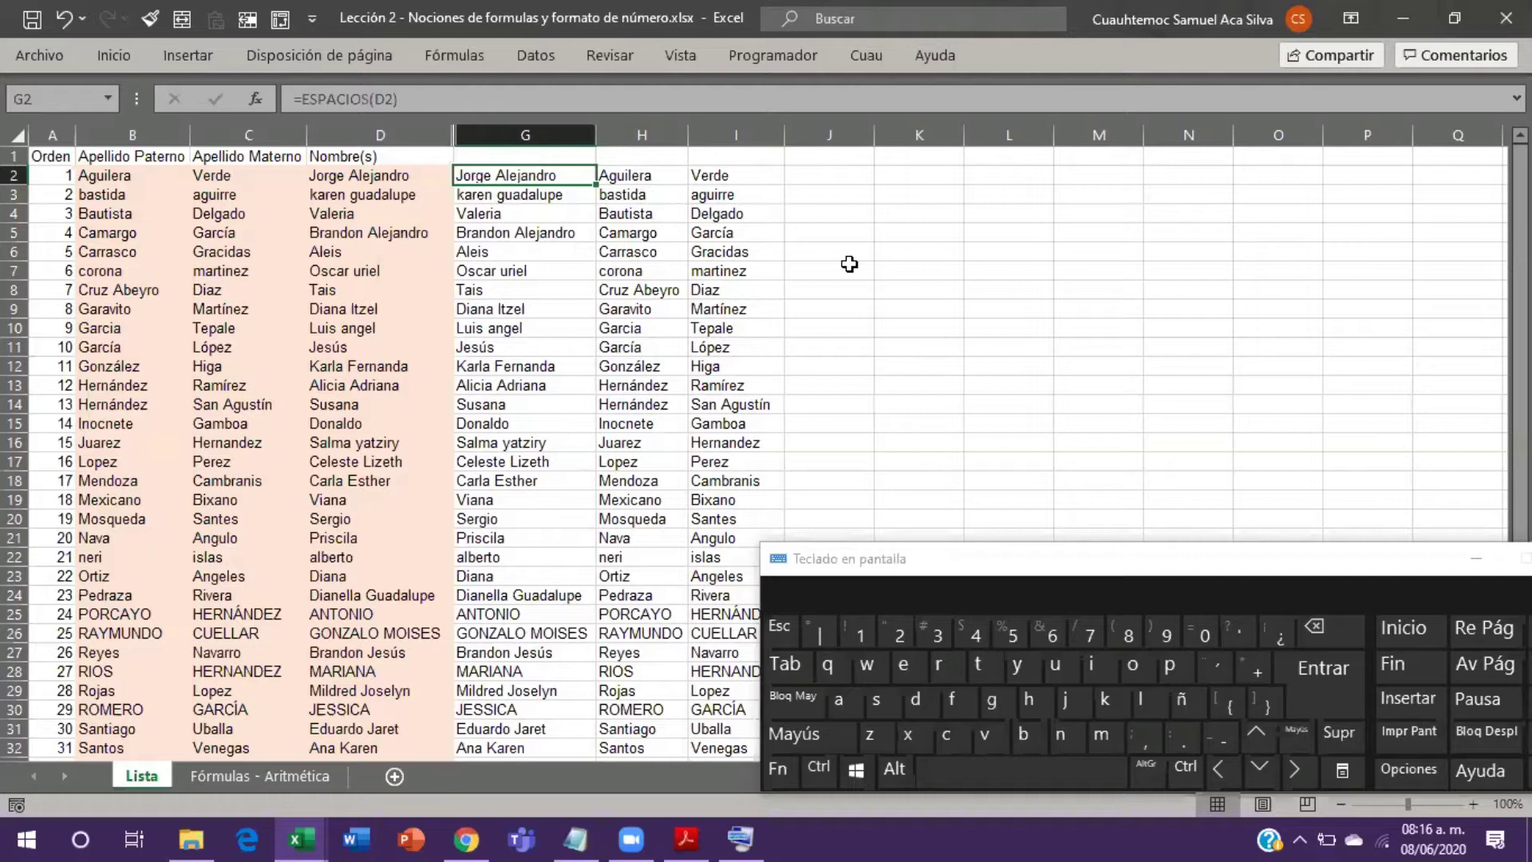
{"action": "key", "text": "ctrl+u"}
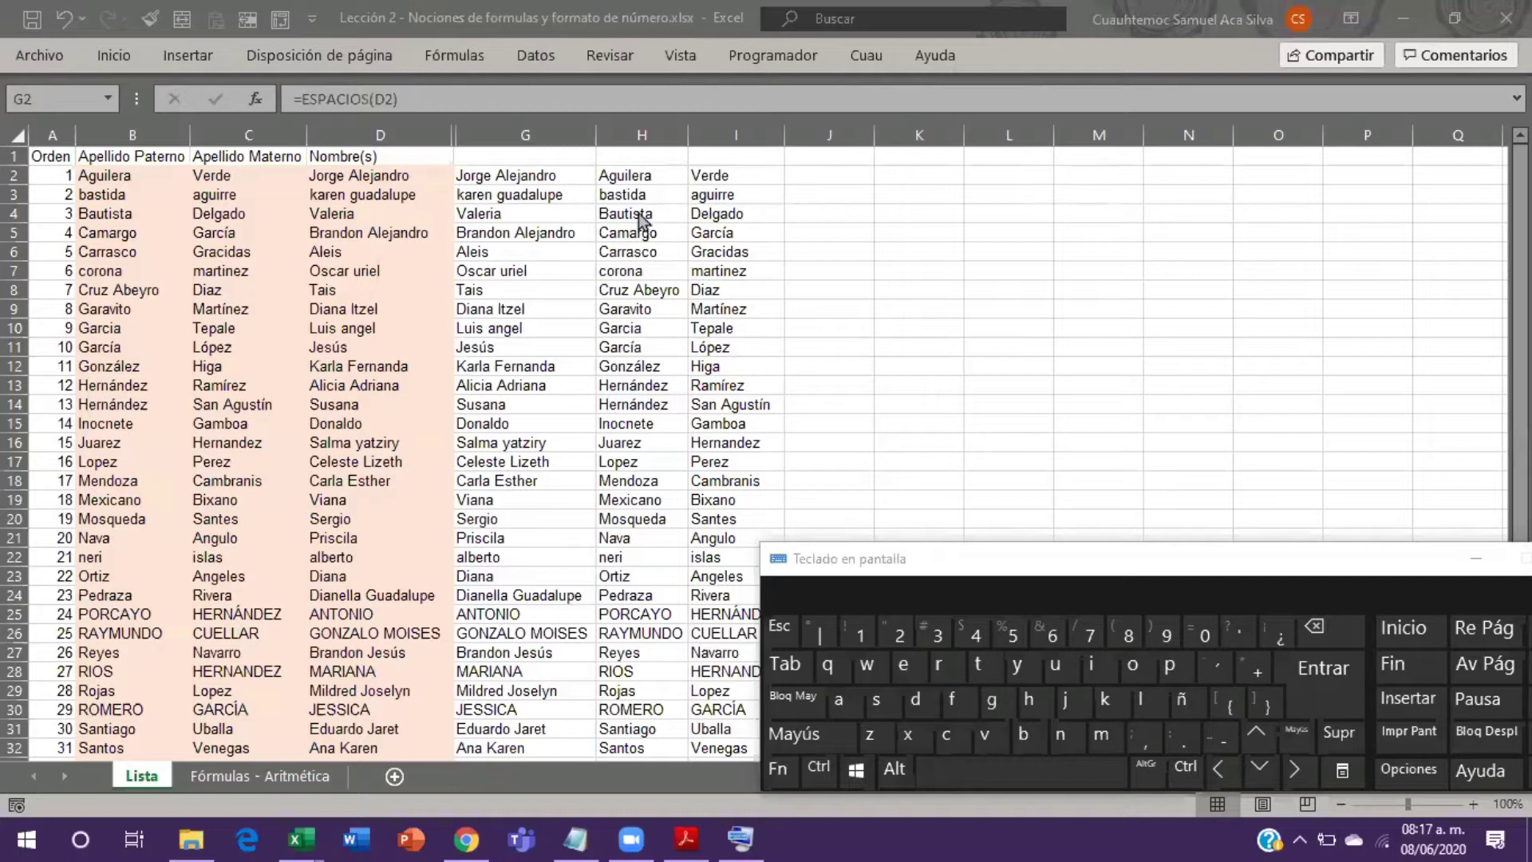
{"action": "left_click", "coordinate": [646, 232]}
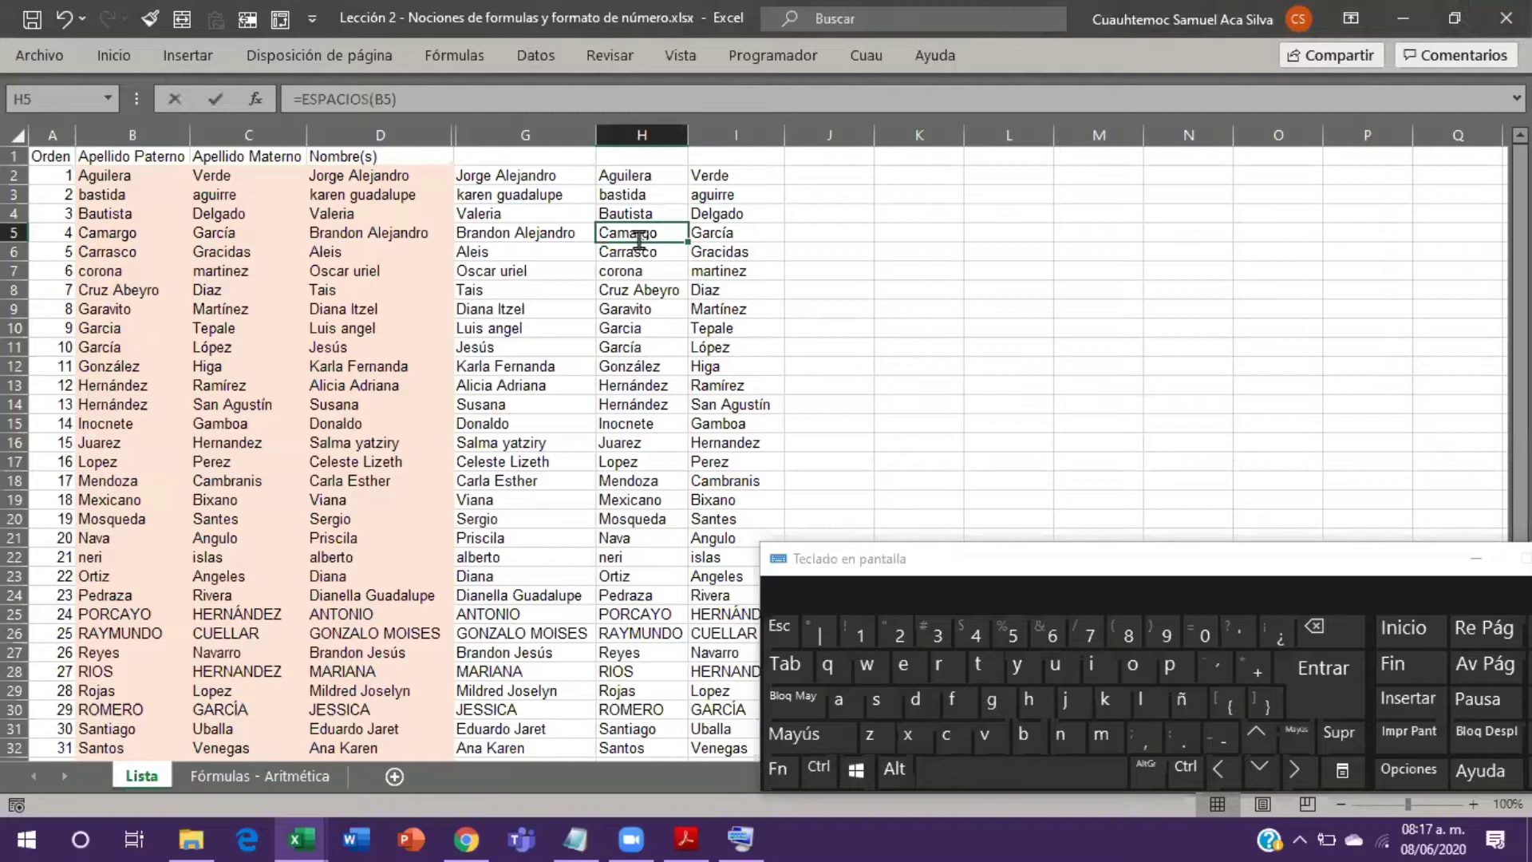
{"action": "double_click", "coordinate": [637, 236]}
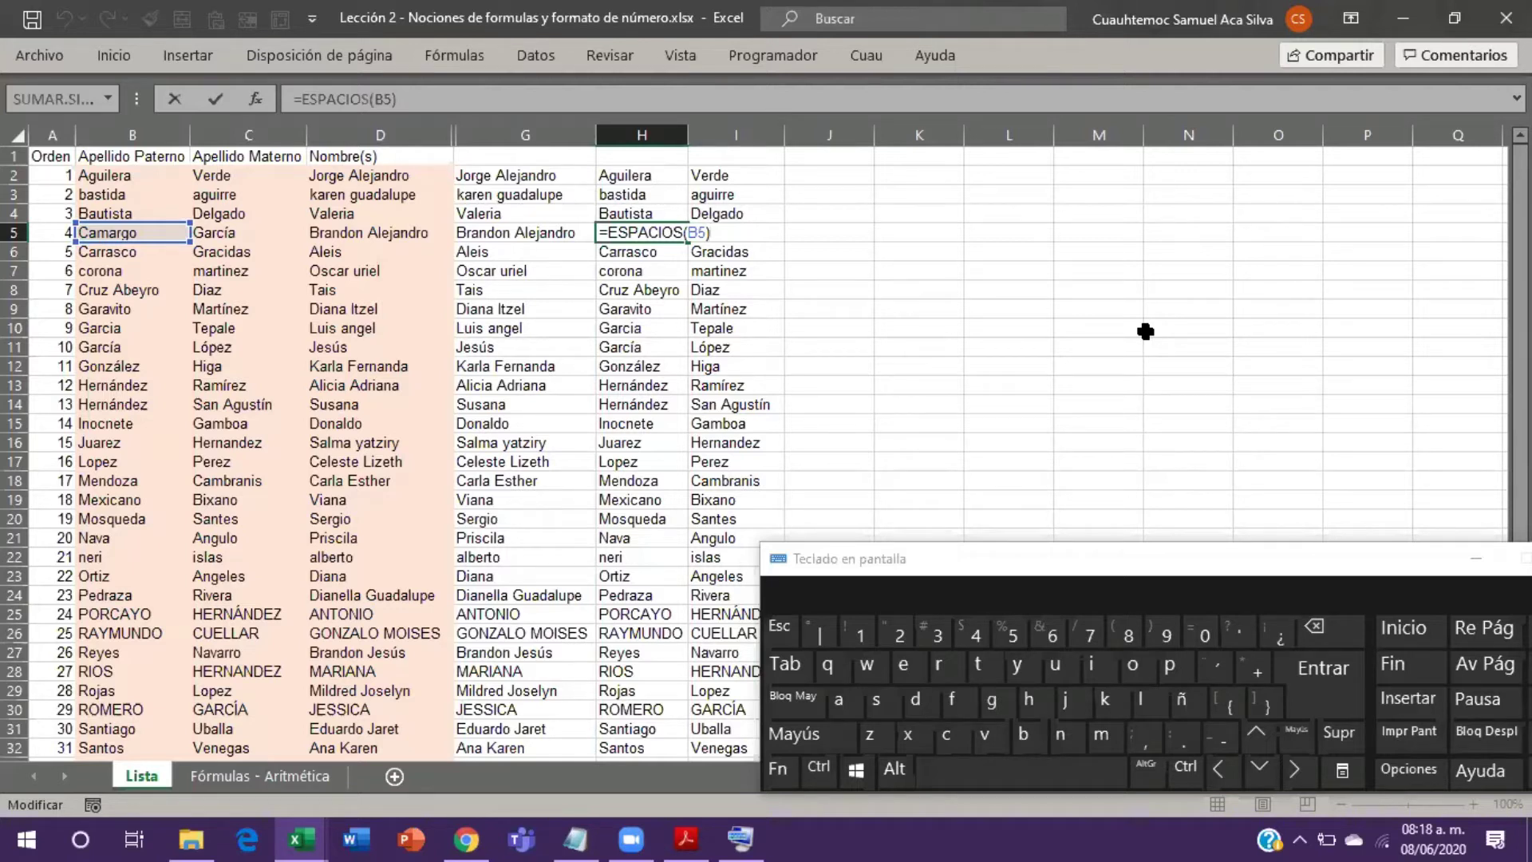
{"action": "left_click", "coordinate": [893, 157]}
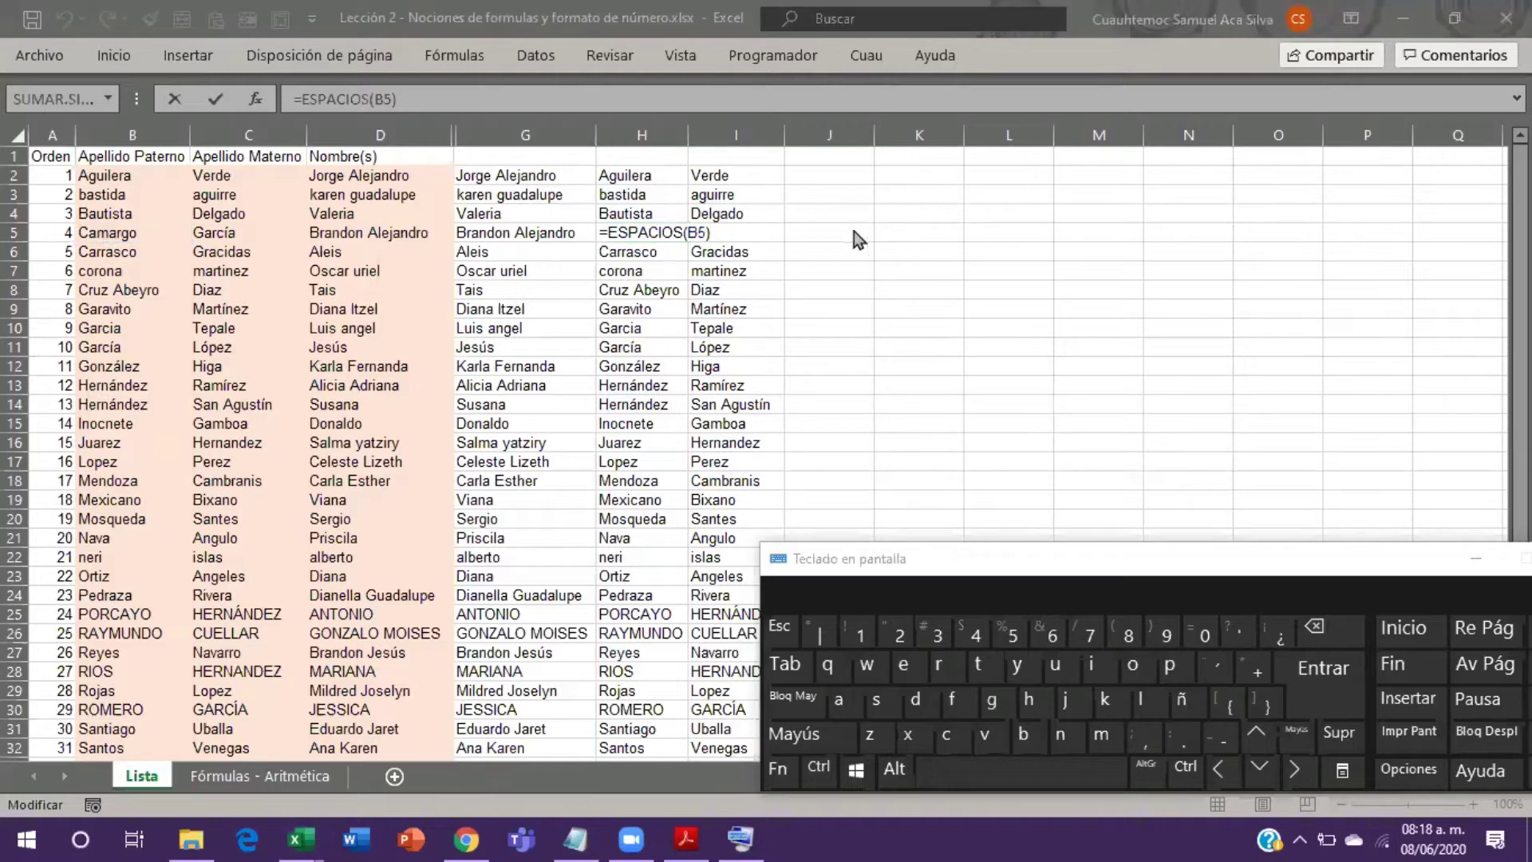
{"action": "left_click", "coordinate": [731, 232]}
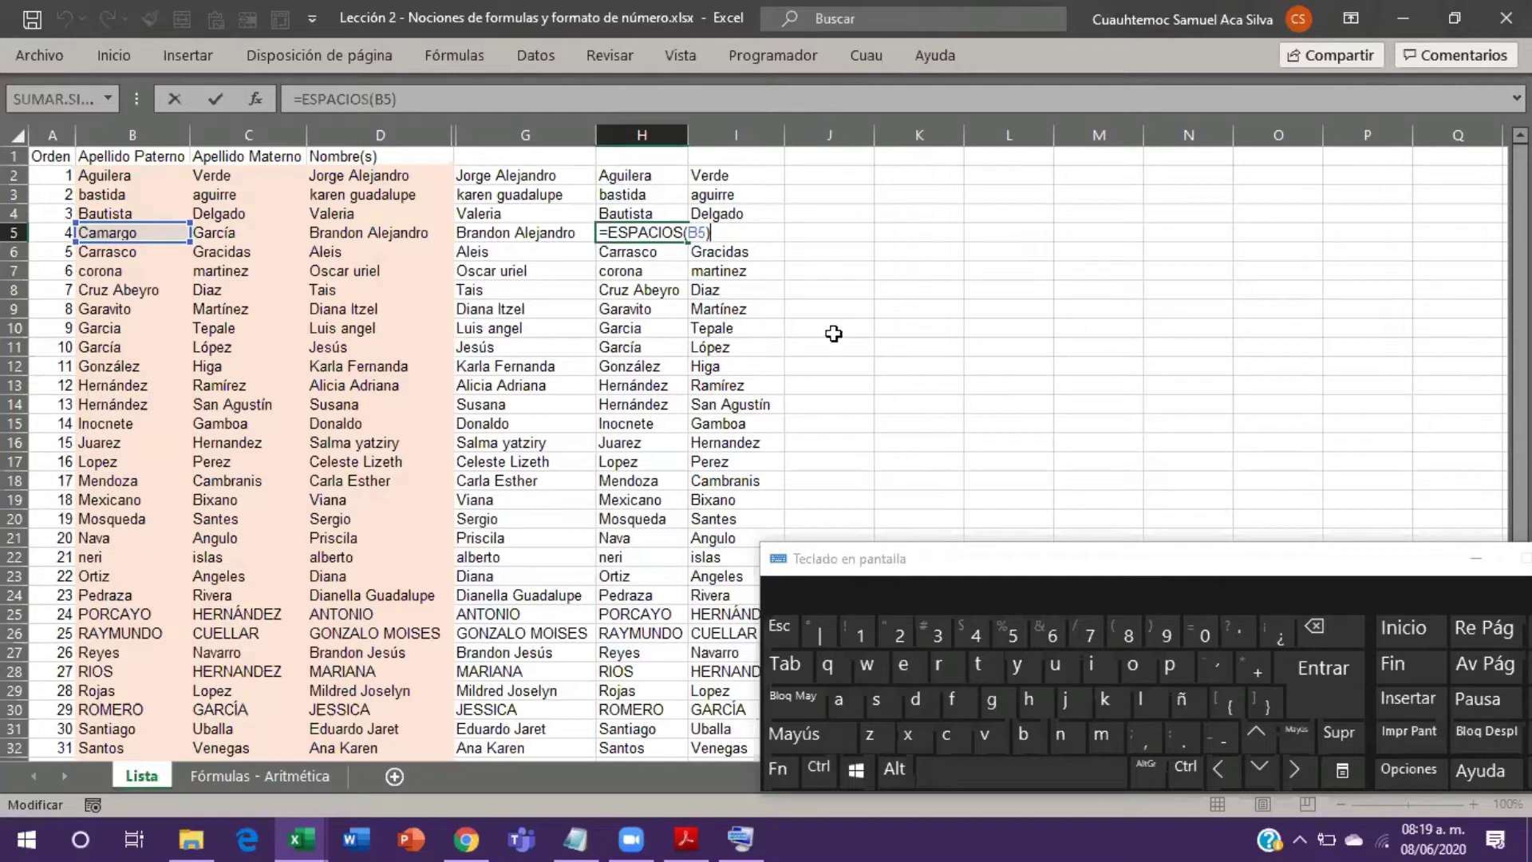
{"action": "key", "text": "Return"}
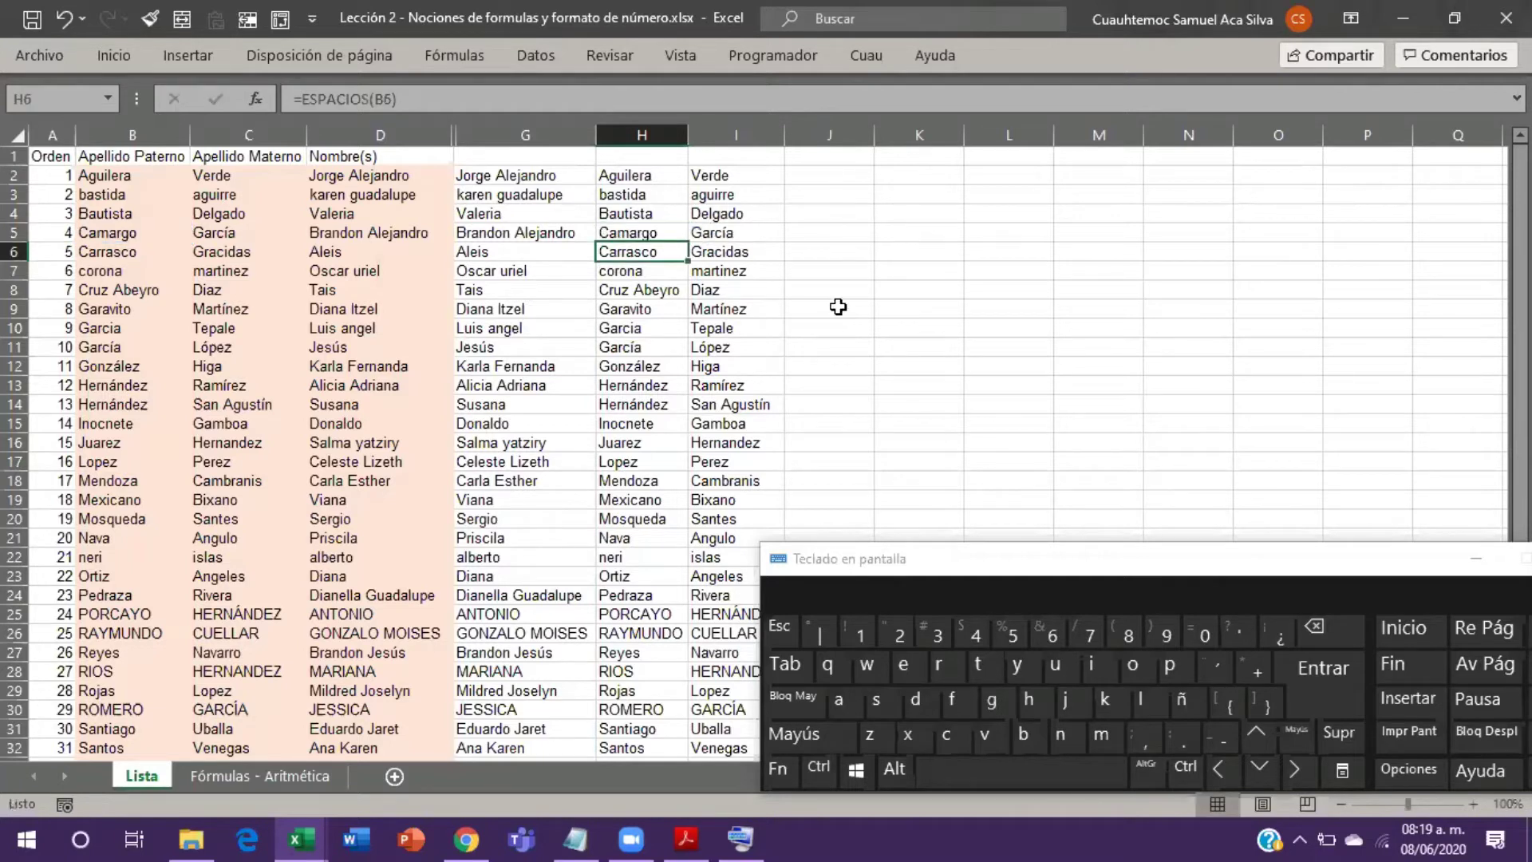
Step: Enter the header Espacio 1 in cell G1 above the trimmed first names
{"action": "key", "text": "Up"}
{"action": "key", "text": "Up"}
{"action": "key", "text": "Up"}
{"action": "key", "text": "Up"}
{"action": "key", "text": "Up"}
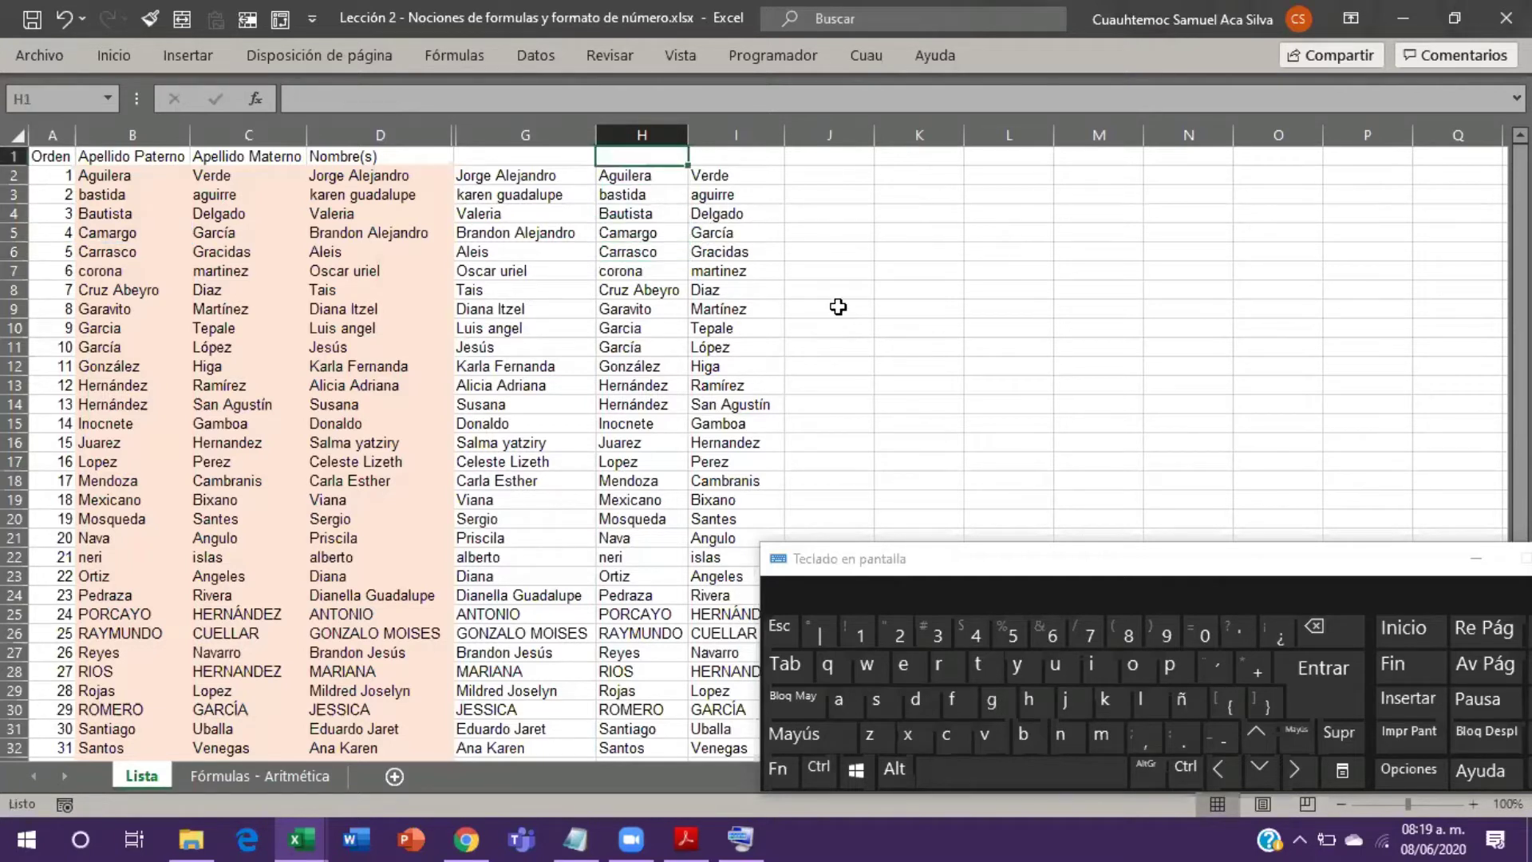
{"action": "key", "text": "Left"}
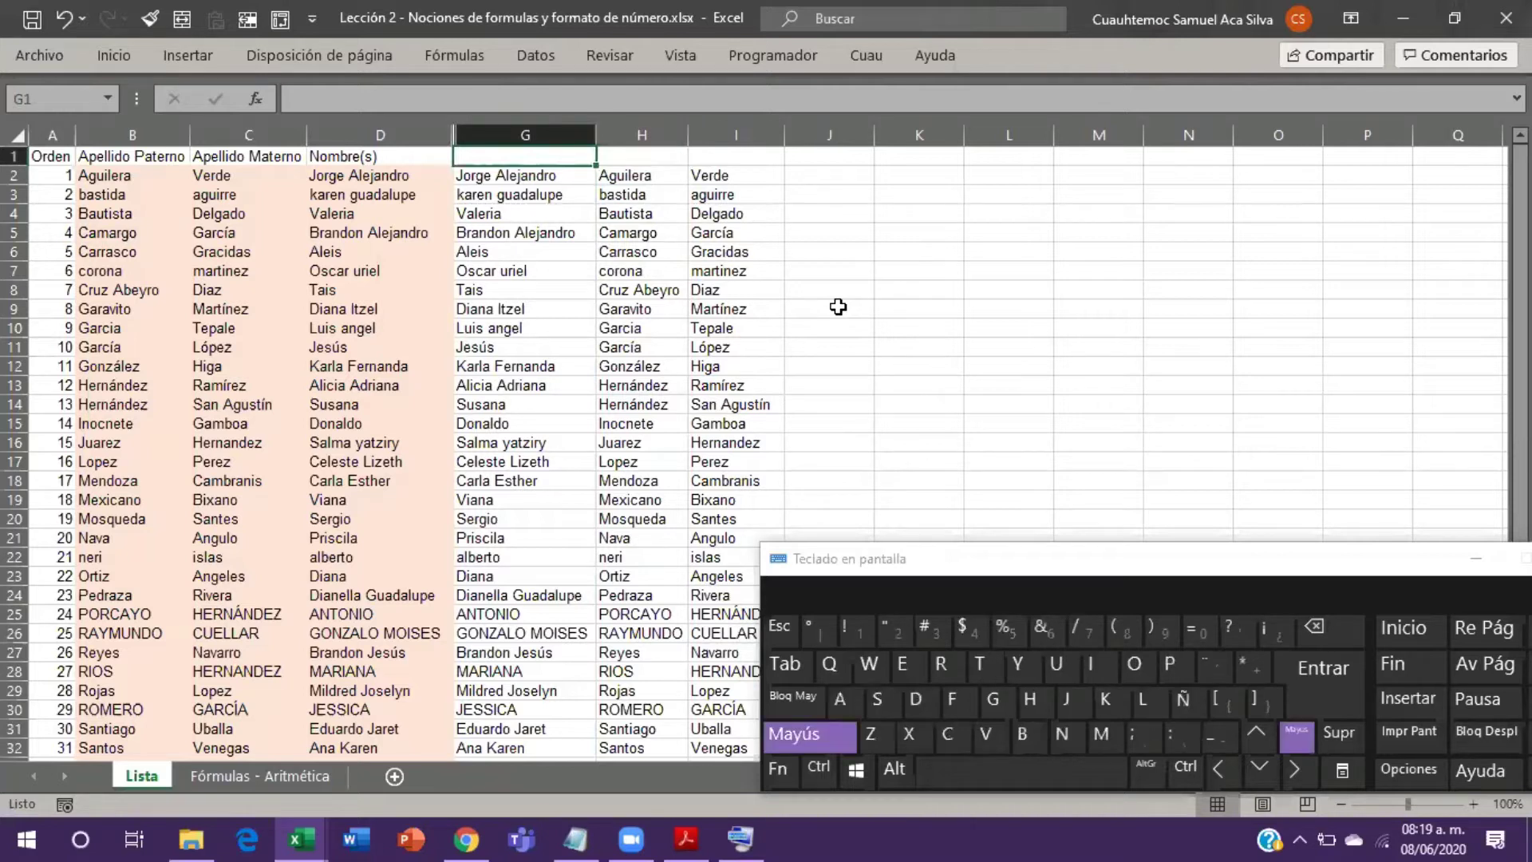
{"action": "type", "text": "Espacio 1"}
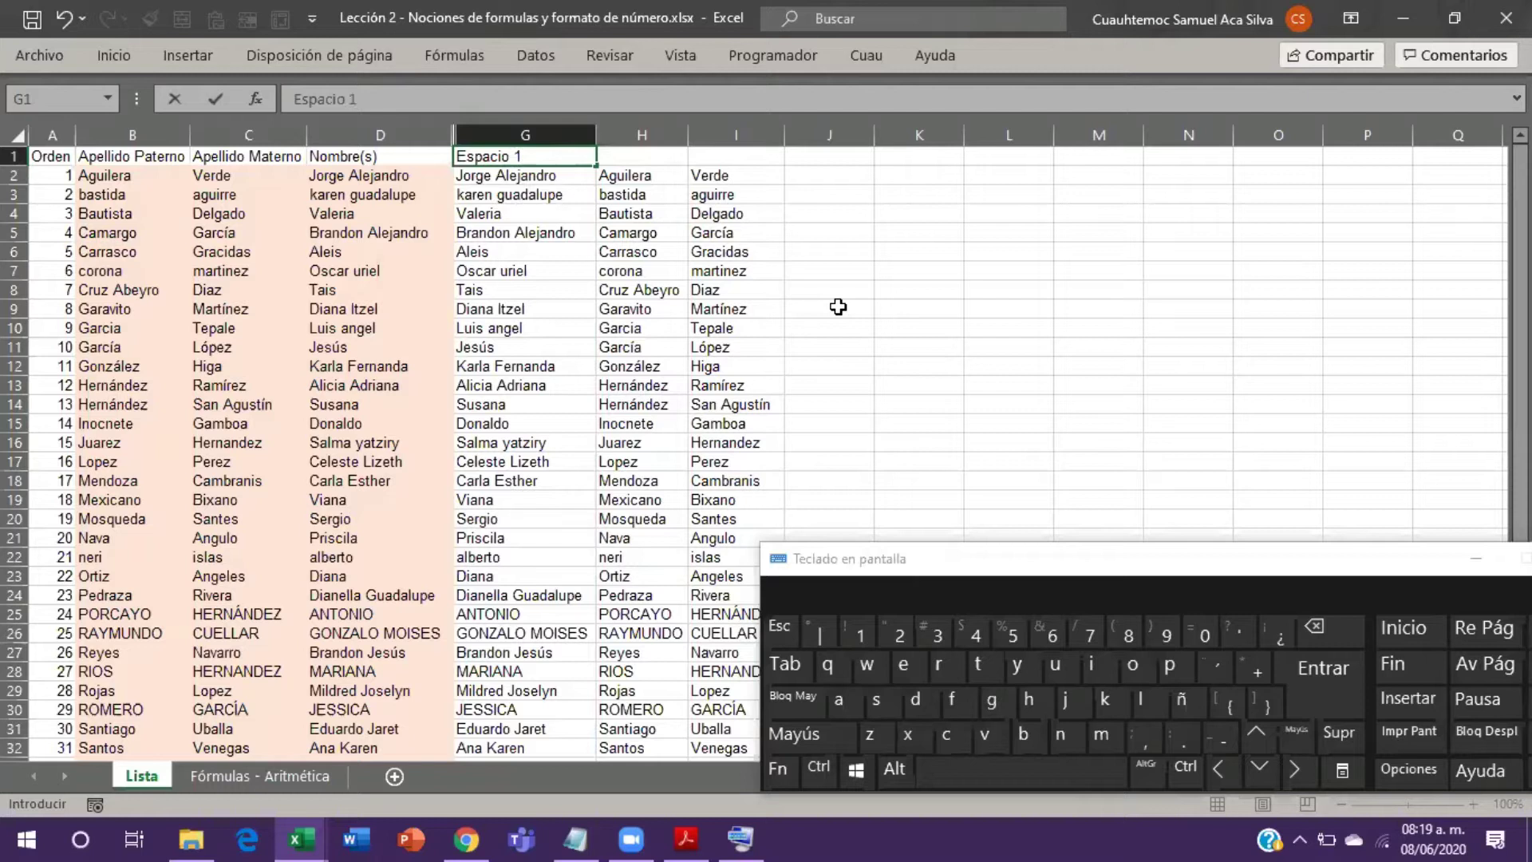
Step: Copy the G1 header into H1 and change it to Espacio 2
{"action": "key", "text": "Right"}
{"action": "key", "text": "ctrl+d"}
{"action": "key", "text": "BackSpace"}
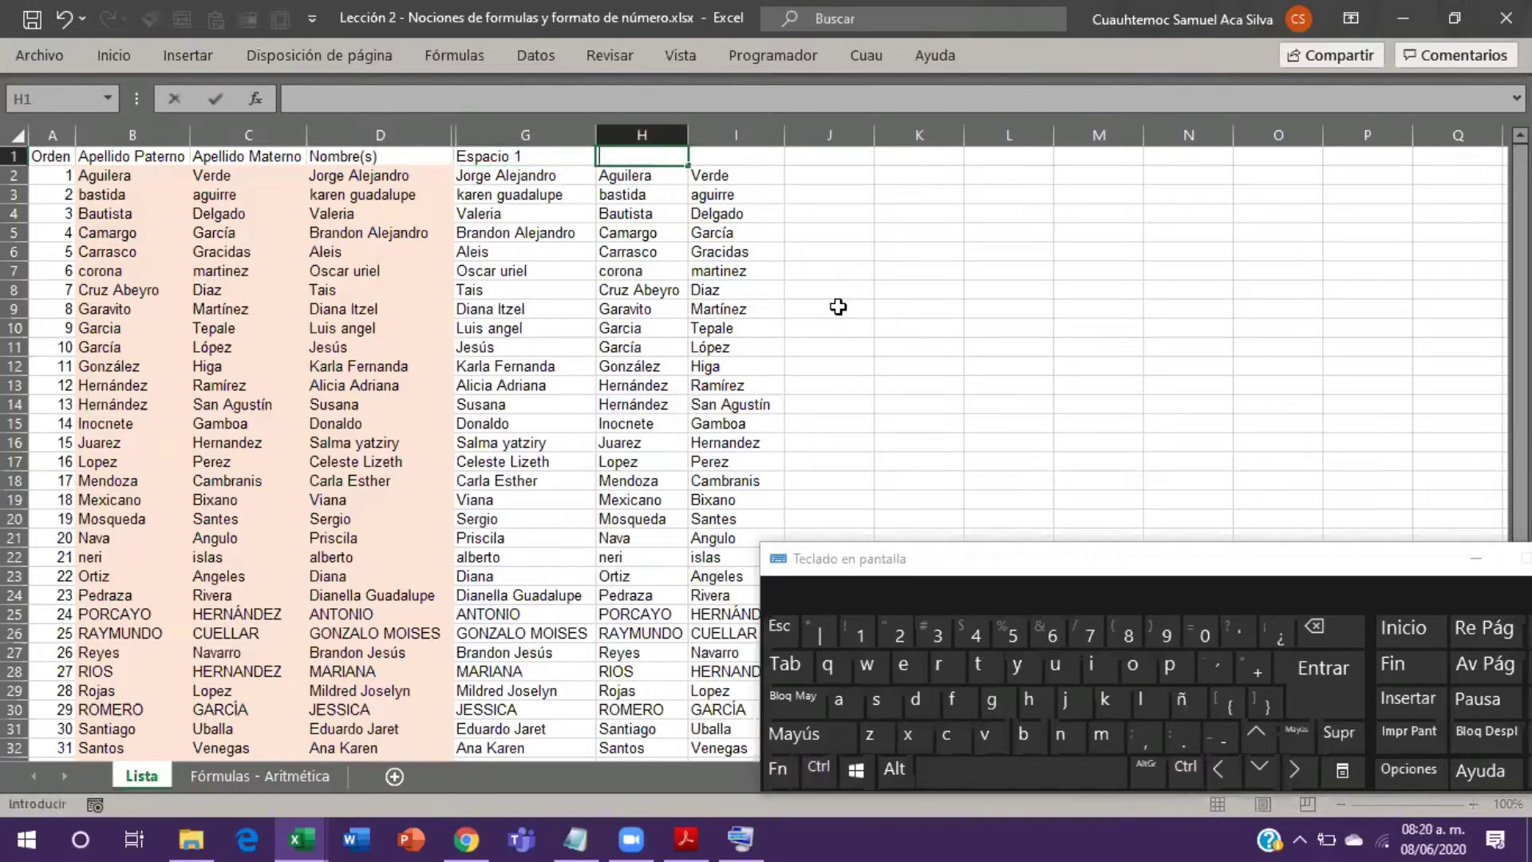
{"action": "key", "text": "ctrl"}
{"action": "key", "text": "Escape"}
{"action": "key", "text": "ctrl"}
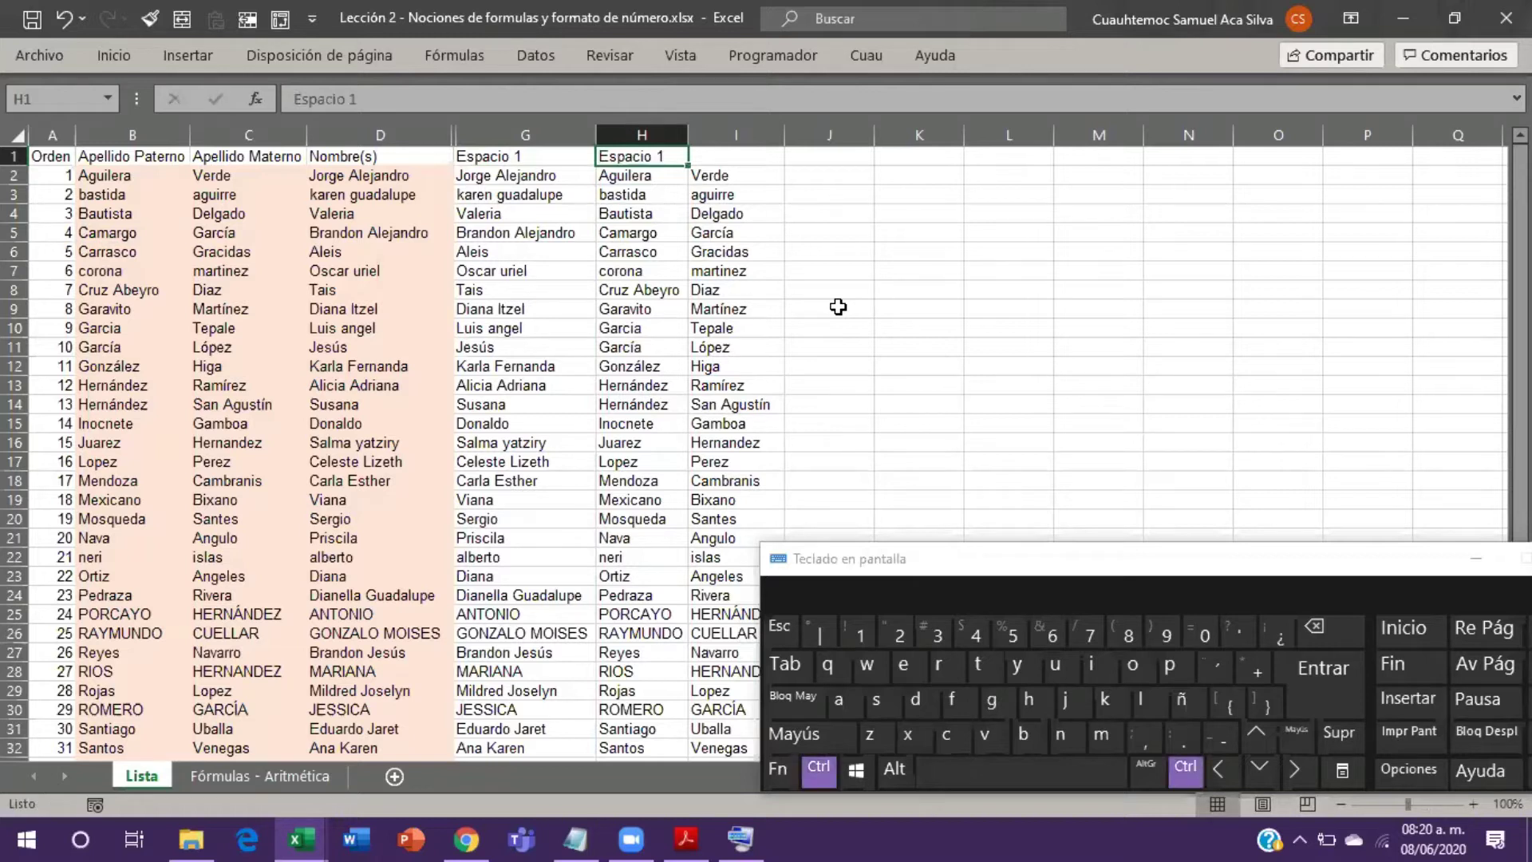
{"action": "key", "text": "F2"}
{"action": "key", "text": "BackSpace"}
{"action": "type", "text": "2"}
Step: Copy the H1 header into I1 and change it to Espacio 3
{"action": "key", "text": "Tab"}
{"action": "key", "text": "ctrl+r"}
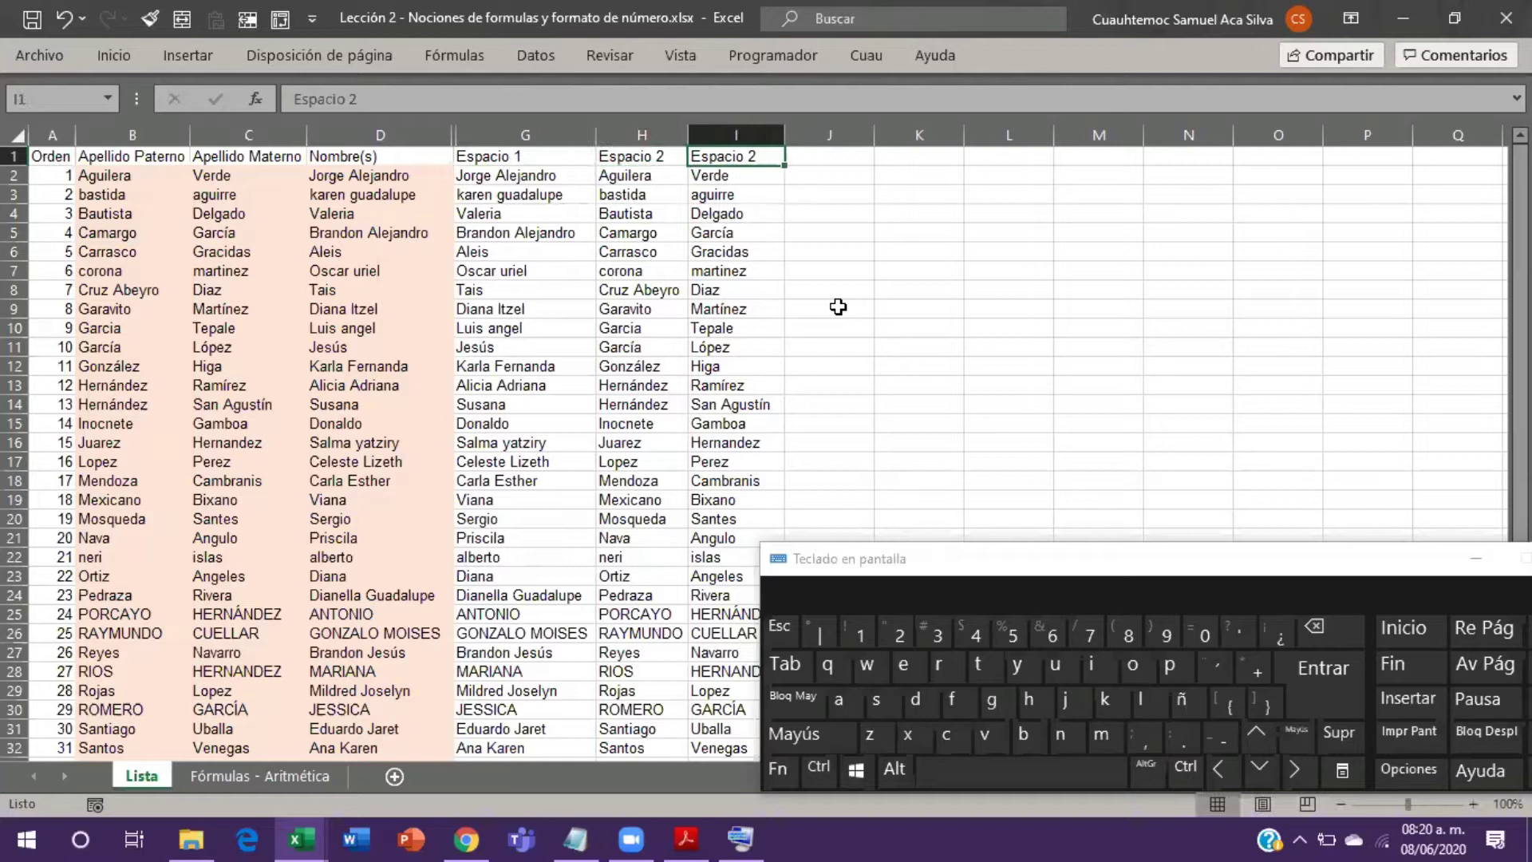
{"action": "key", "text": "F2"}
{"action": "key", "text": "BackSpace"}
{"action": "type", "text": "3"}
{"action": "key", "text": "shift+Tab"}
{"action": "key", "text": "shift+Tab"}
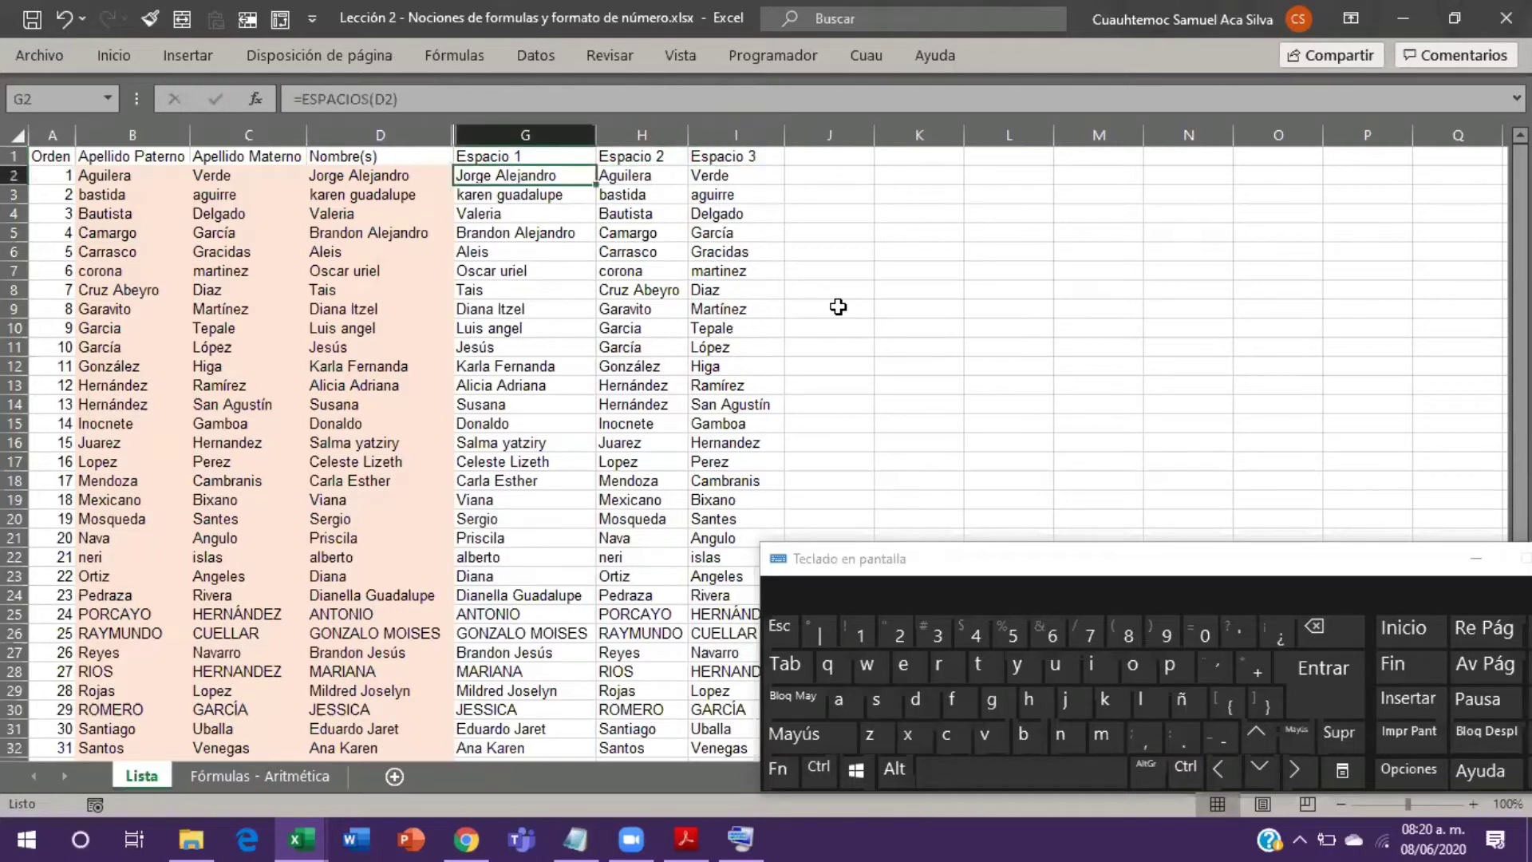
Step: Select all the trimmed names in G2:I36, below the Espacio headers
{"action": "key", "text": "Tab"}
{"action": "key", "text": "Tab"}
{"action": "key", "text": "Tab"}
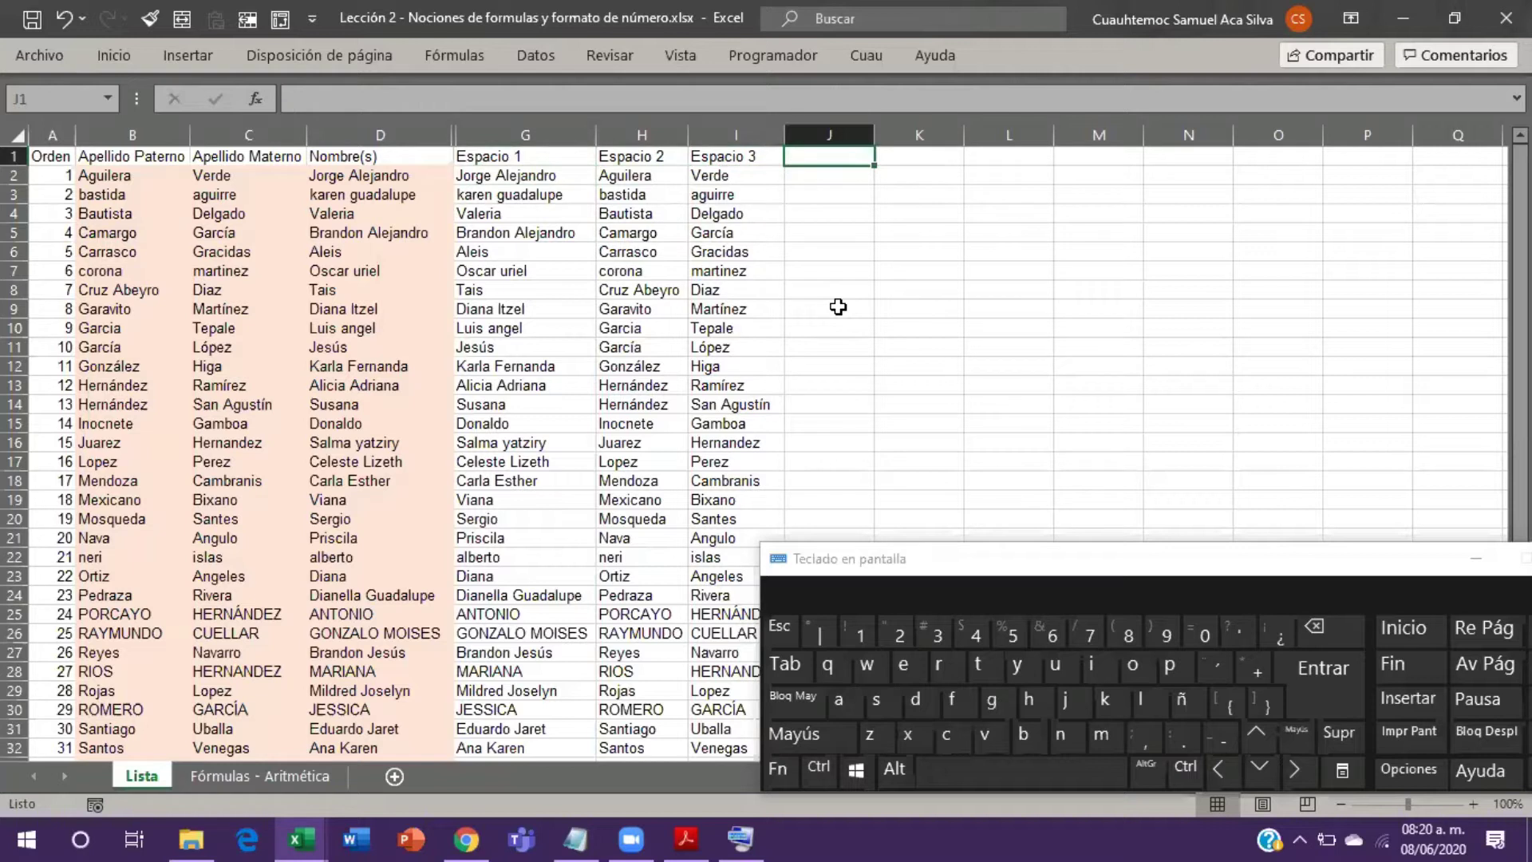
{"action": "key", "text": "Left"}
{"action": "key", "text": "Left"}
{"action": "key", "text": "Down"}
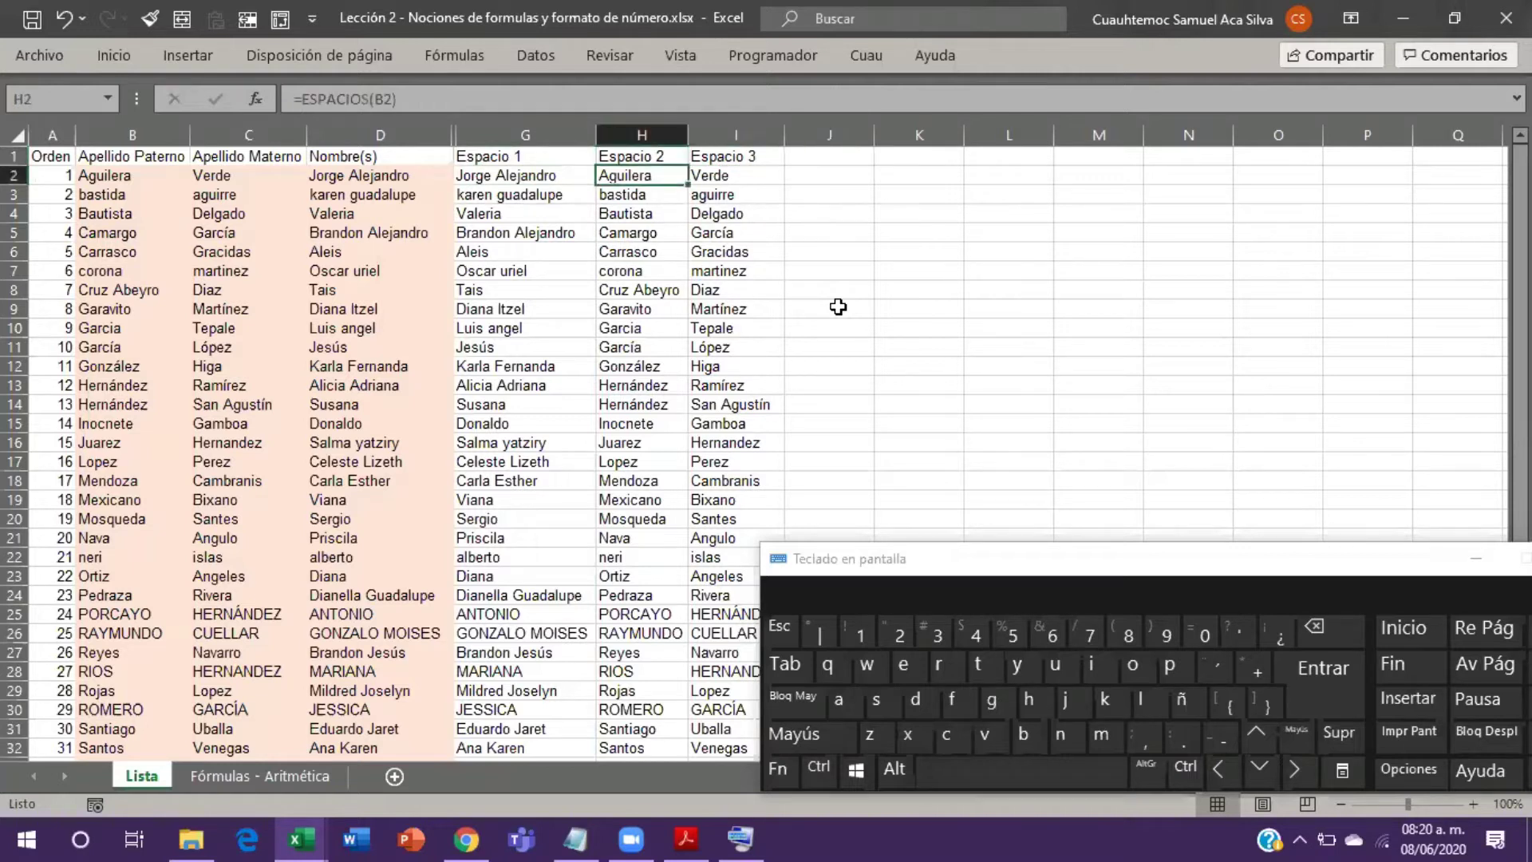
{"action": "key", "text": "Left"}
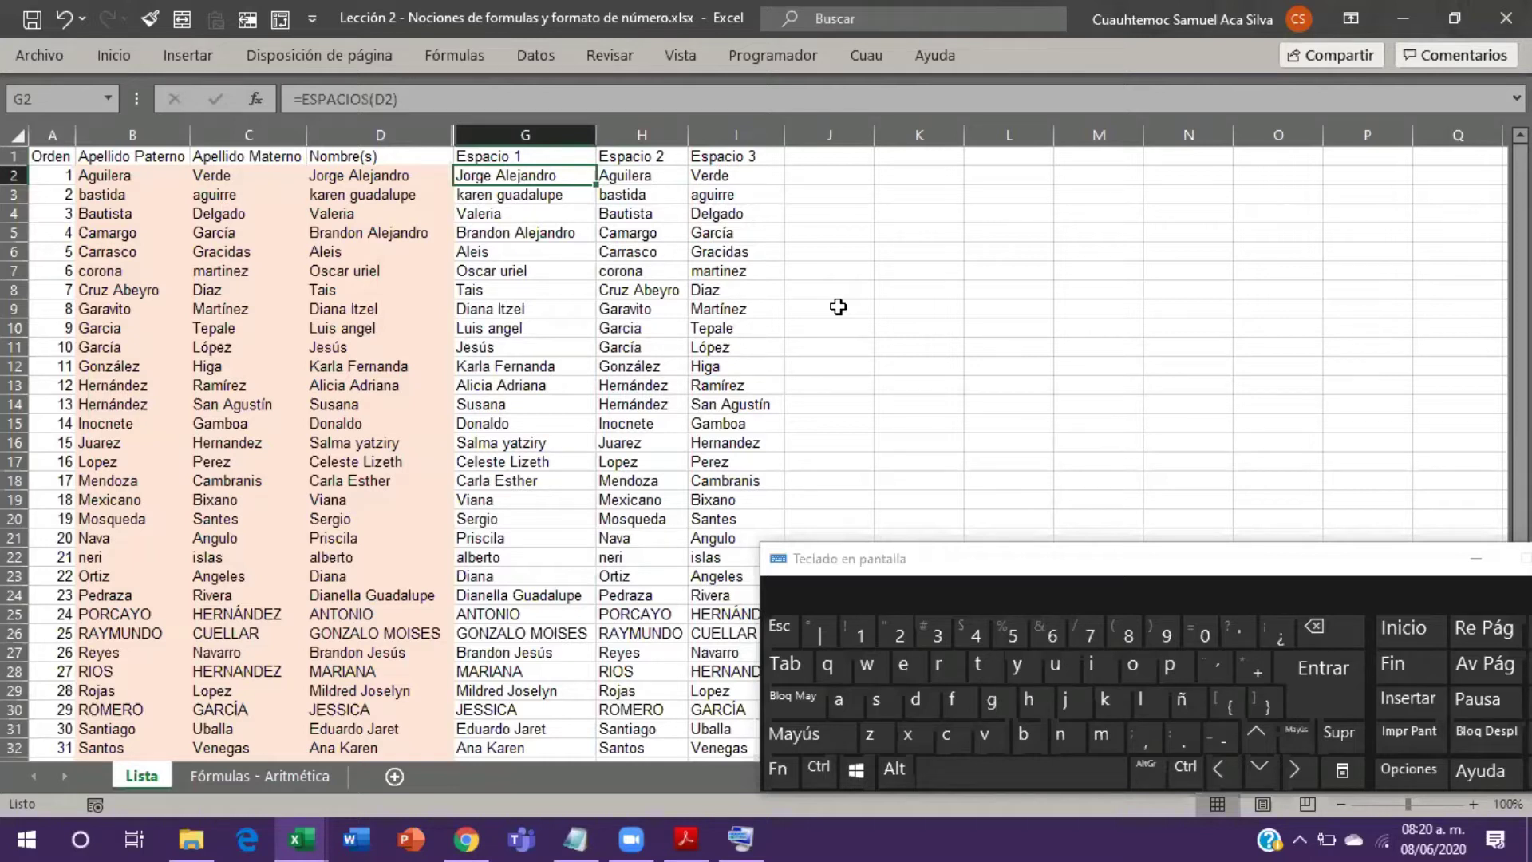
{"action": "key", "text": "ctrl+shift+Right"}
{"action": "key", "text": "ctrl+shift+Down"}
{"action": "key", "text": "ctrl+c"}
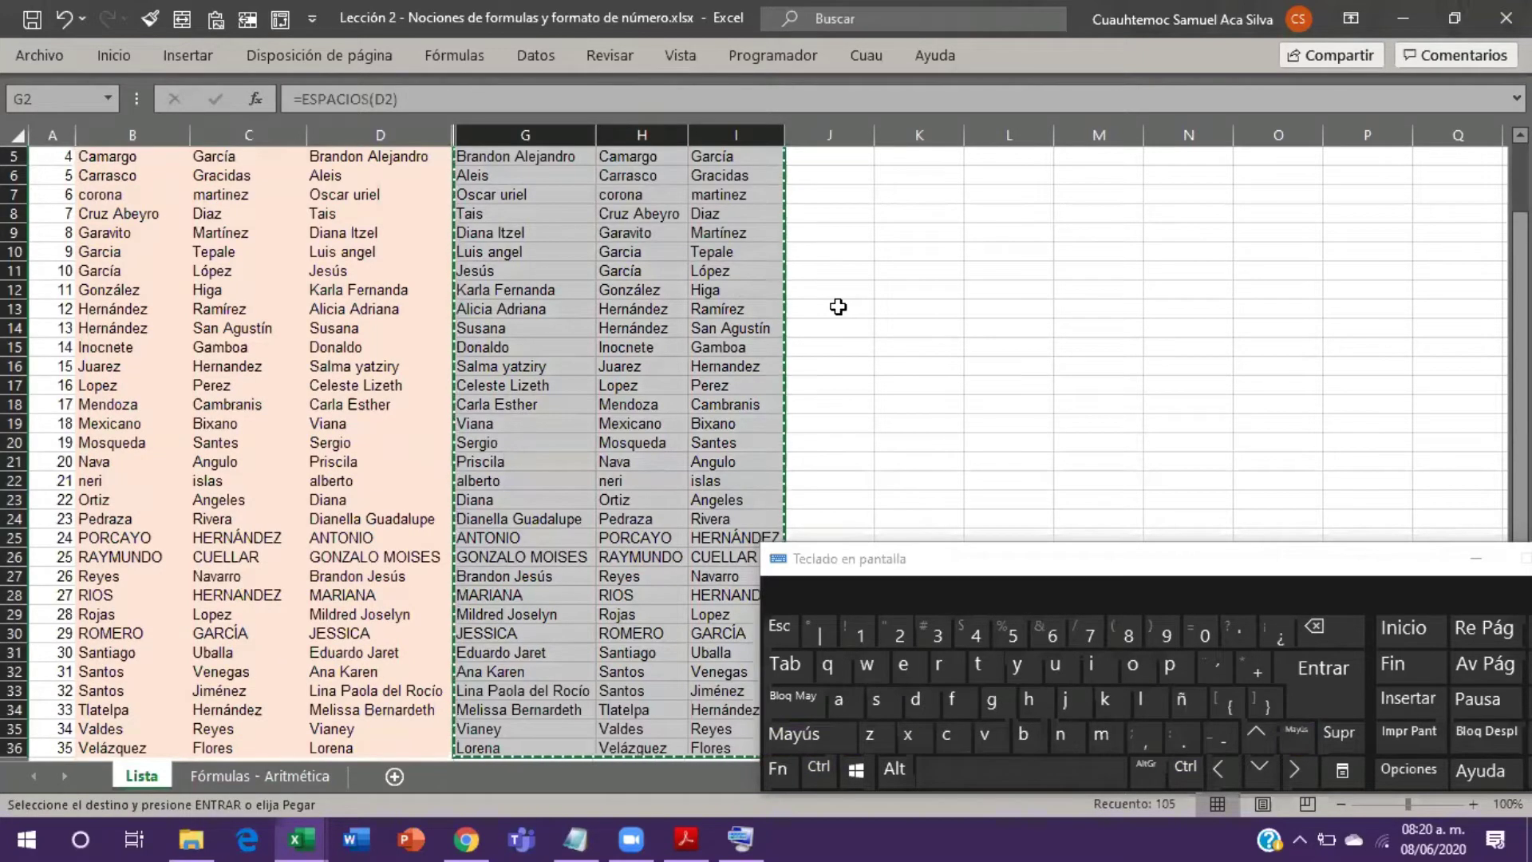
{"action": "key", "text": "ctrl"}
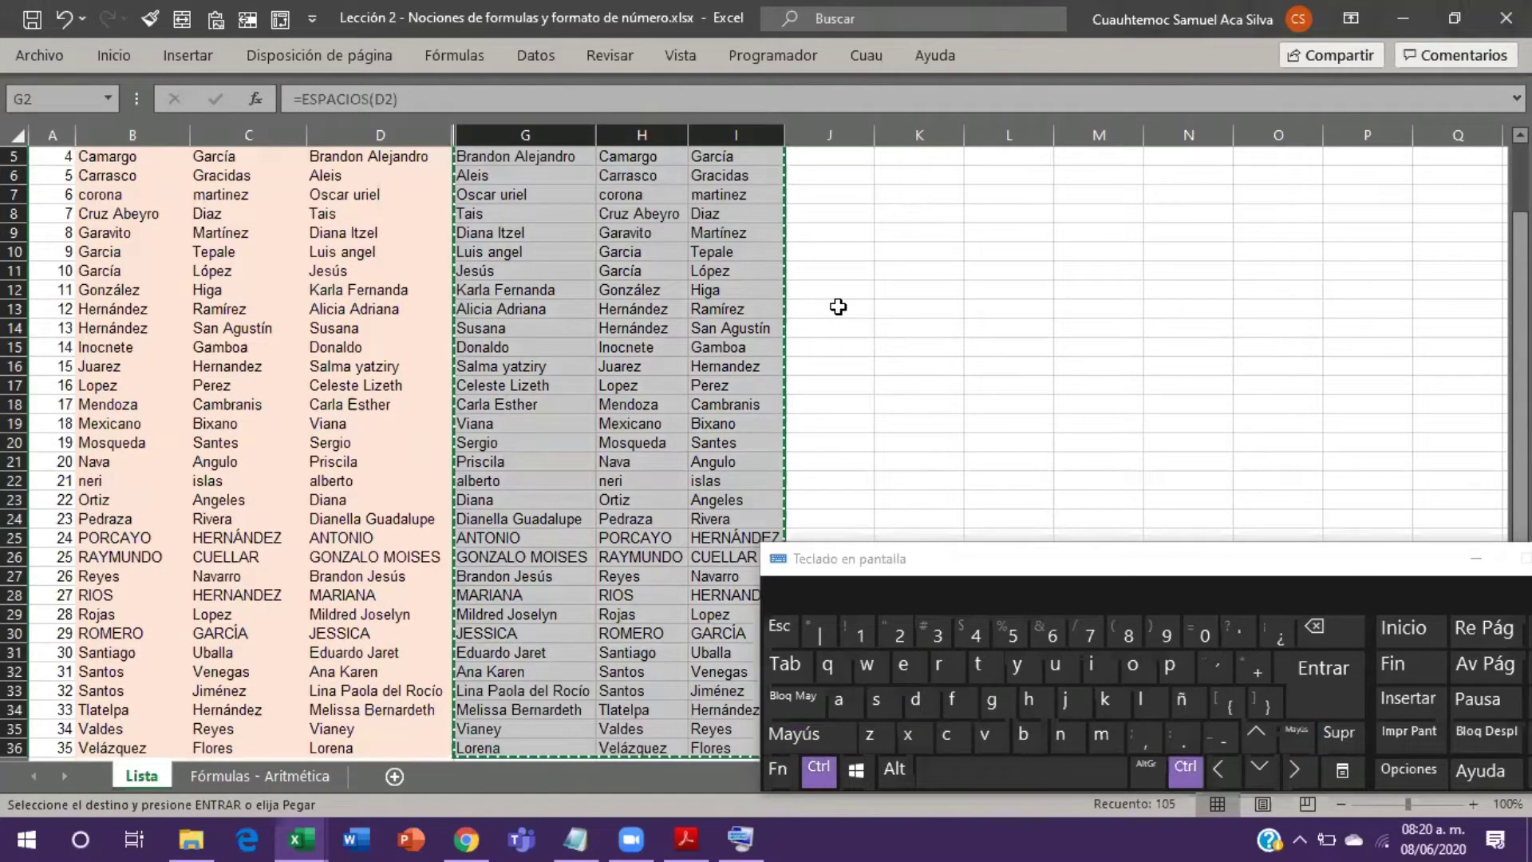
{"action": "key", "text": "ctrl+BackSpace"}
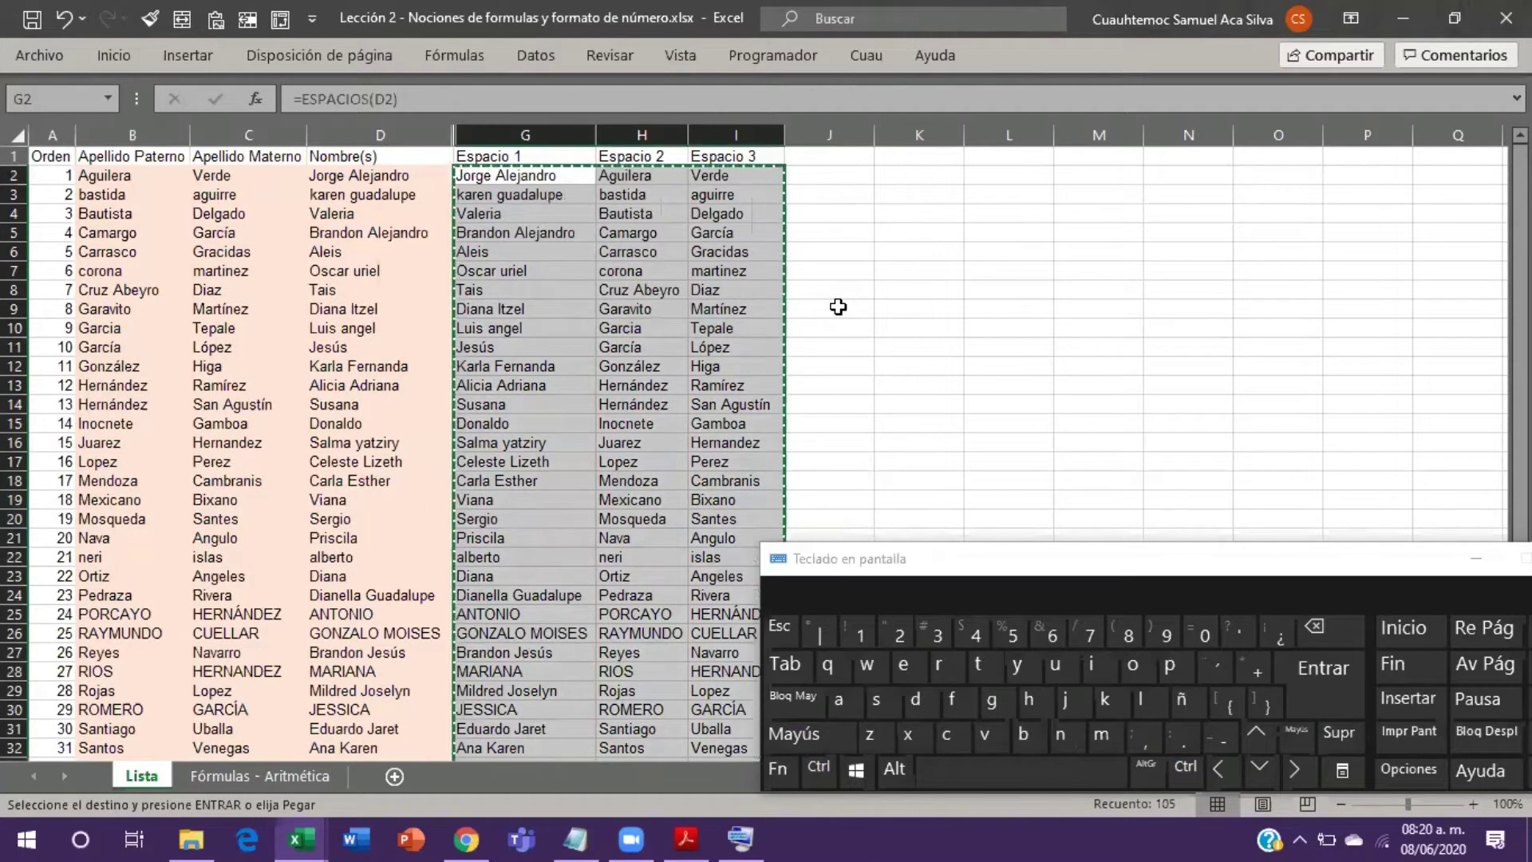
{"action": "key", "text": "ctrl"}
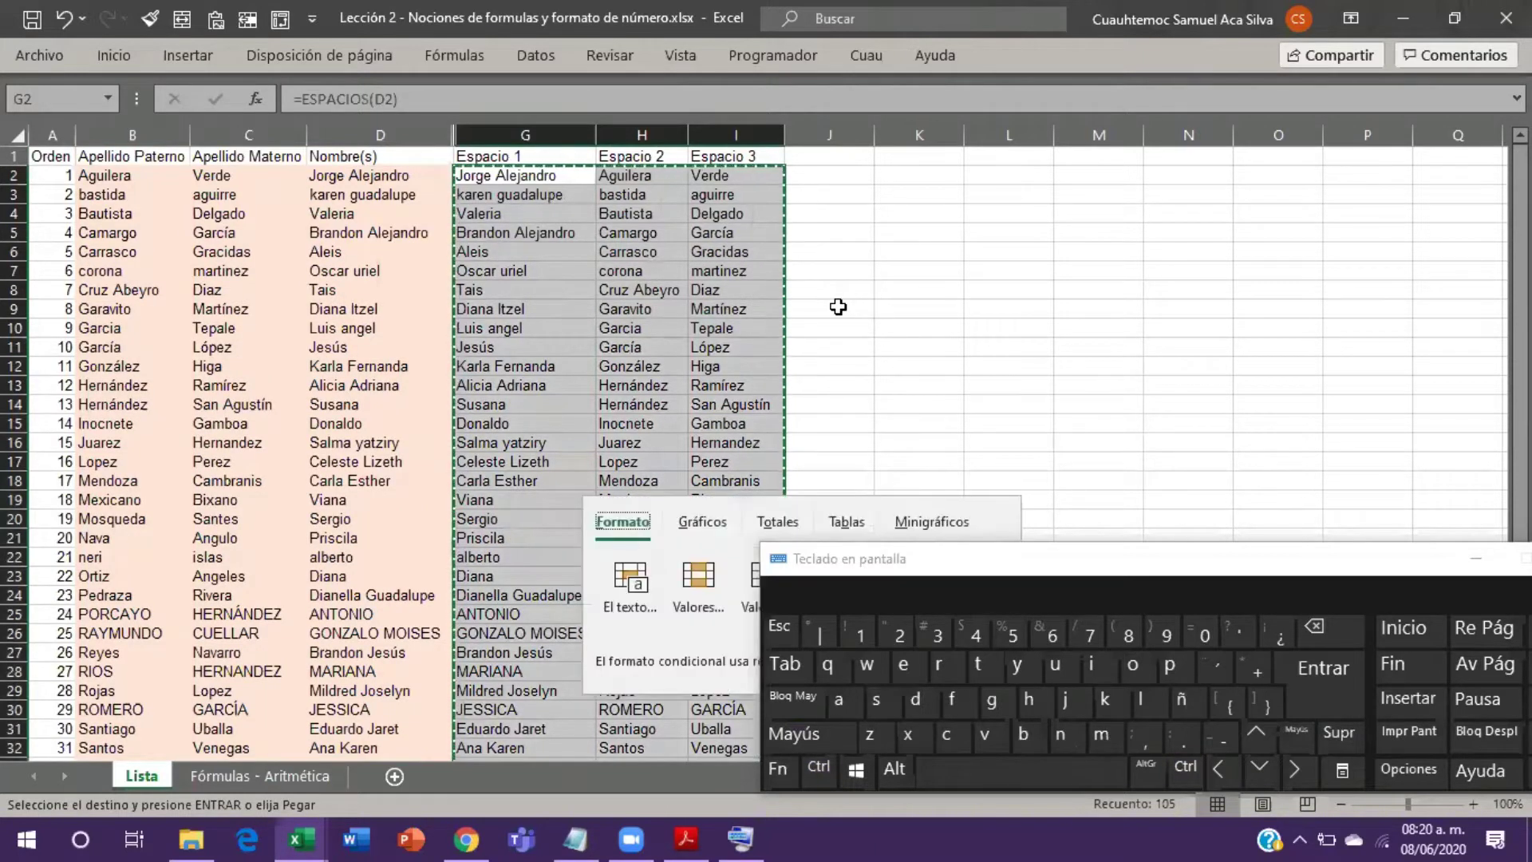
{"action": "key", "text": "ctrl"}
{"action": "key", "text": "ctrl"}
{"action": "key", "text": "Escape"}
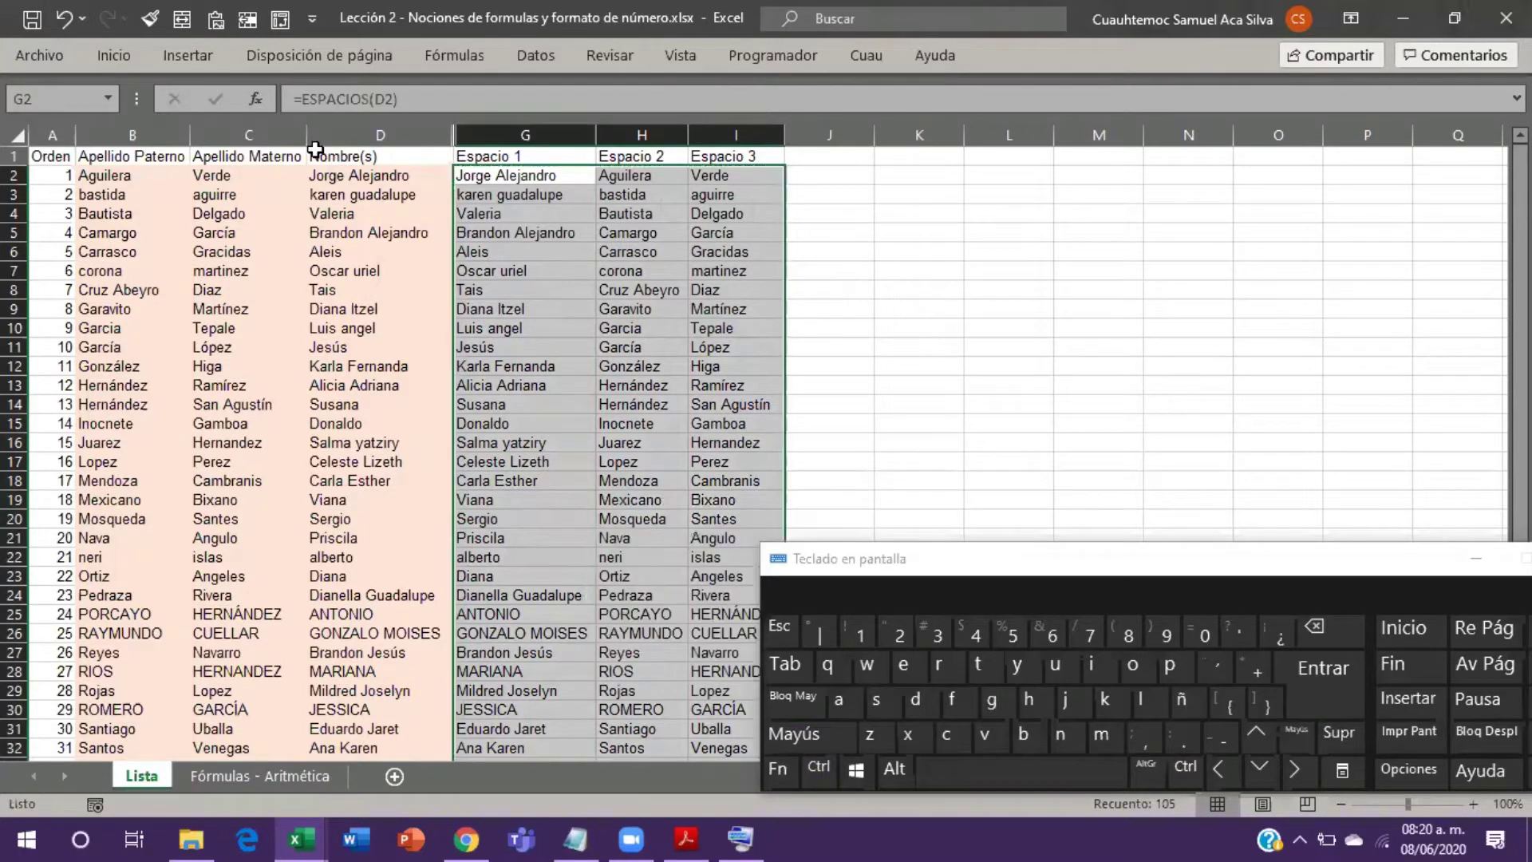
Step: Replace the ESPACIOS formulas in the selected range G2:I36 with their values by pasting Valores over them
{"action": "key", "text": "ctrl"}
{"action": "key", "text": "ctrl+c"}
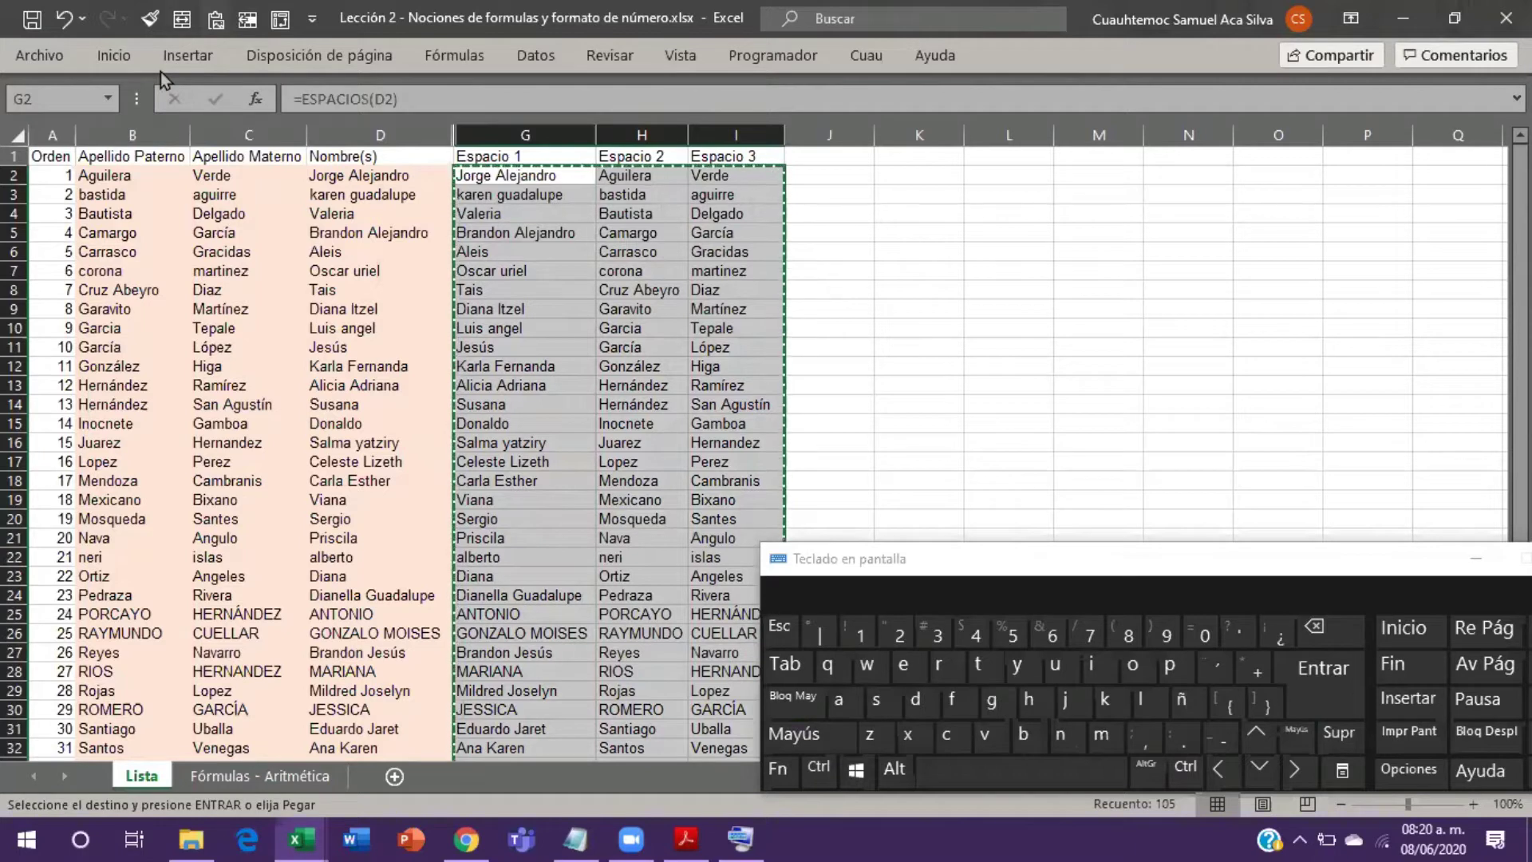
{"action": "left_click", "coordinate": [216, 18]}
{"action": "left_click", "coordinate": [64, 175]}
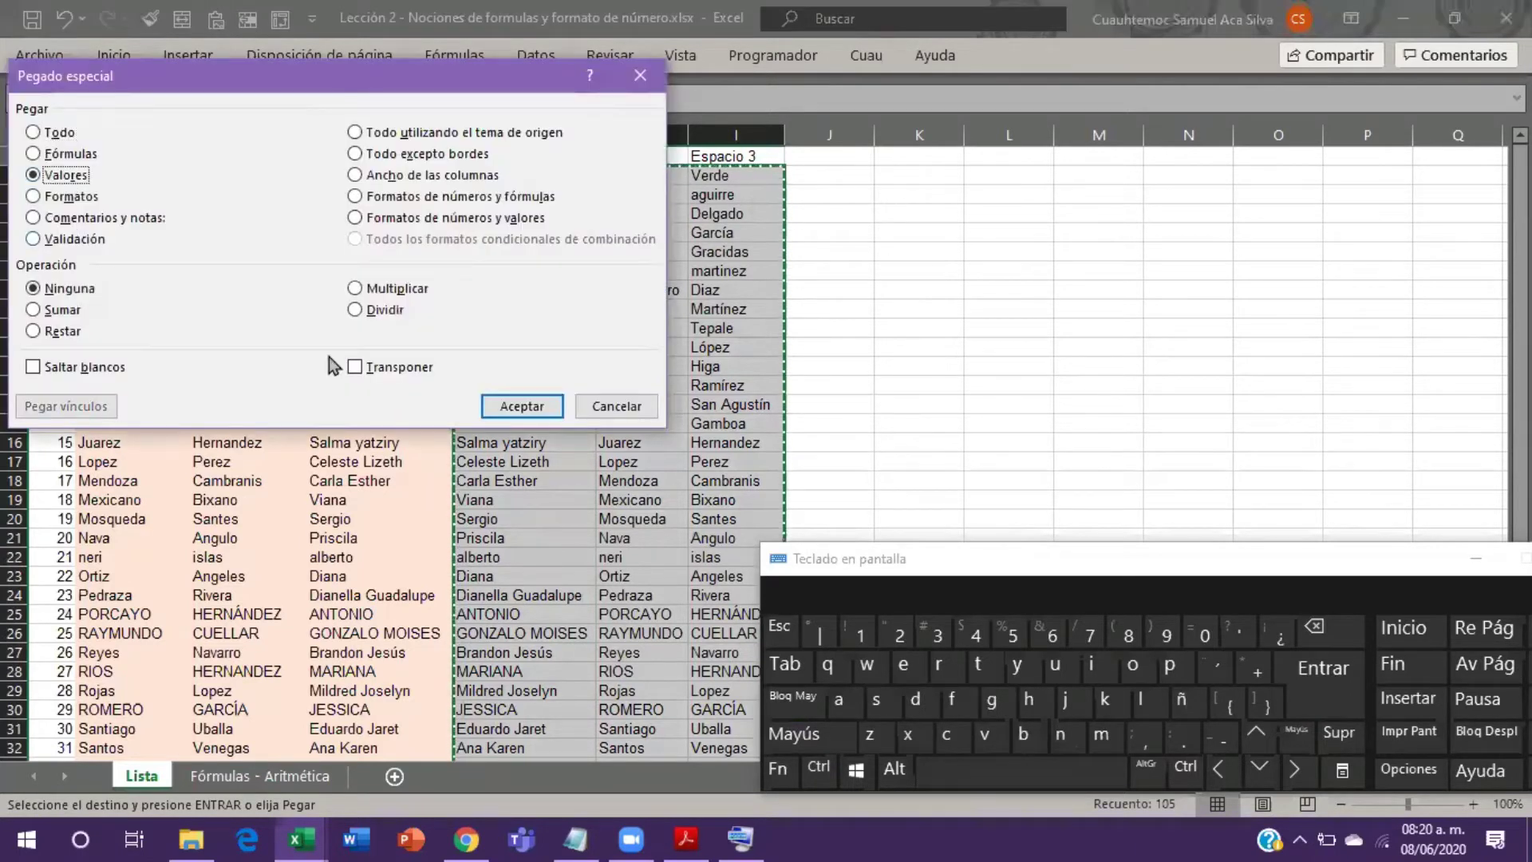
{"action": "left_click", "coordinate": [541, 408]}
{"action": "left_click", "coordinate": [559, 291]}
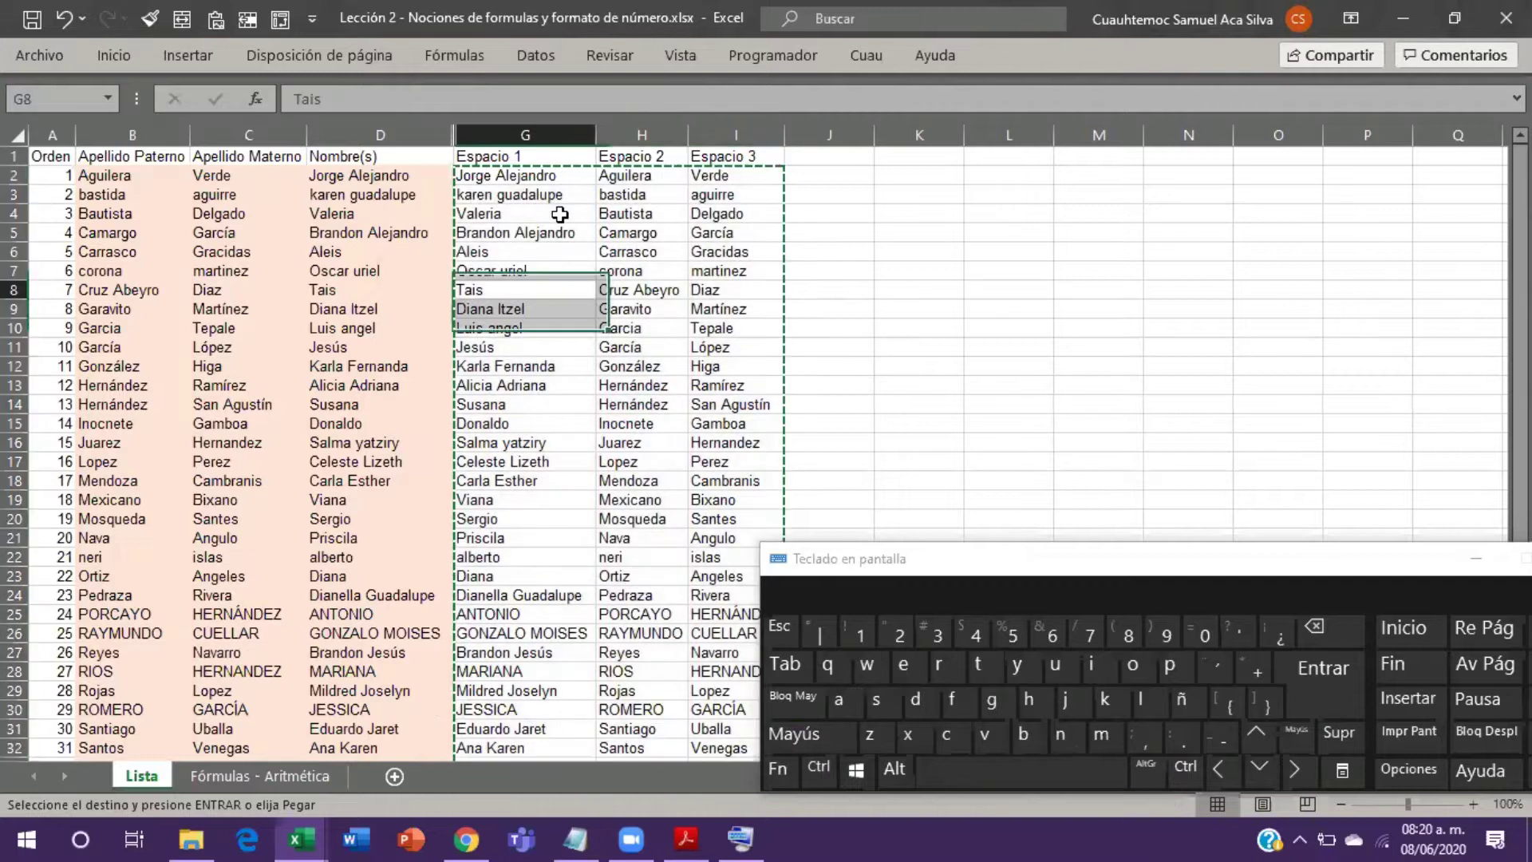
Step: Look through the original paternal surnames in column B down to the end of the list and back up
{"action": "key", "text": "Left"}
{"action": "key", "text": "Left"}
{"action": "key", "text": "Left"}
{"action": "key", "text": "Down"}
{"action": "key", "text": "Down"}
{"action": "key", "text": "Down"}
{"action": "key", "text": "Down"}
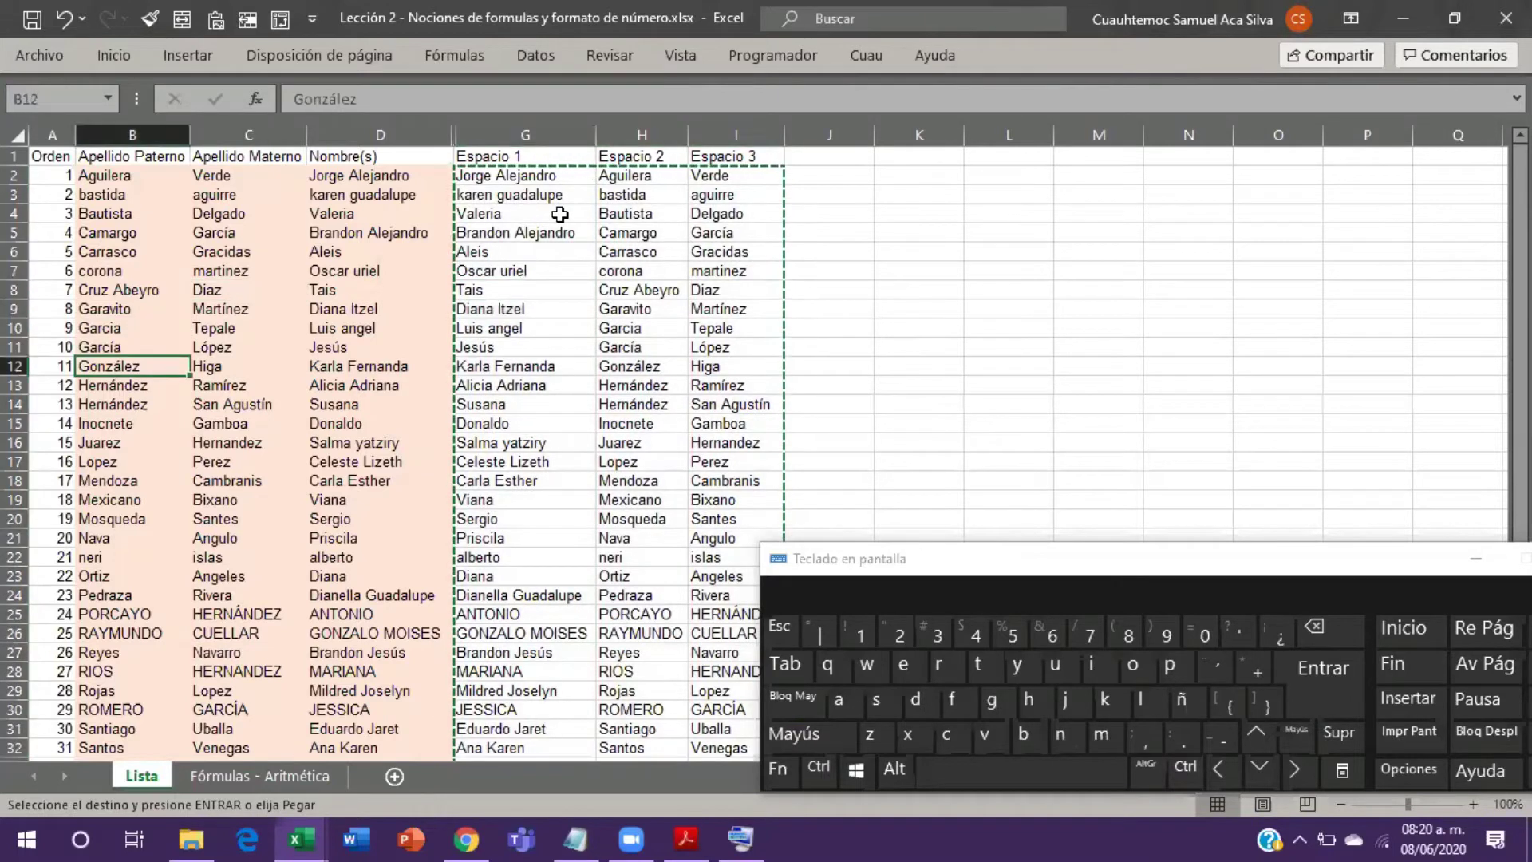
{"action": "key", "text": "Down"}
{"action": "key", "text": "Down"}
{"action": "key", "text": "Down"}
{"action": "key", "text": "Down"}
{"action": "key", "text": "Down"}
{"action": "key", "text": "Down"}
{"action": "key", "text": "Down"}
{"action": "key", "text": "Down"}
{"action": "key", "text": "Down"}
{"action": "key", "text": "Down"}
{"action": "key", "text": "Down"}
{"action": "key", "text": "Down"}
{"action": "key", "text": "Down"}
{"action": "key", "text": "Down"}
{"action": "key", "text": "Down"}
{"action": "key", "text": "Down"}
{"action": "key", "text": "Down"}
{"action": "key", "text": "Down"}
{"action": "key", "text": "Down"}
{"action": "key", "text": "Down"}
{"action": "key", "text": "Down"}
{"action": "key", "text": "Down"}
{"action": "key", "text": "Down"}
{"action": "key", "text": "Down"}
{"action": "key", "text": "Down"}
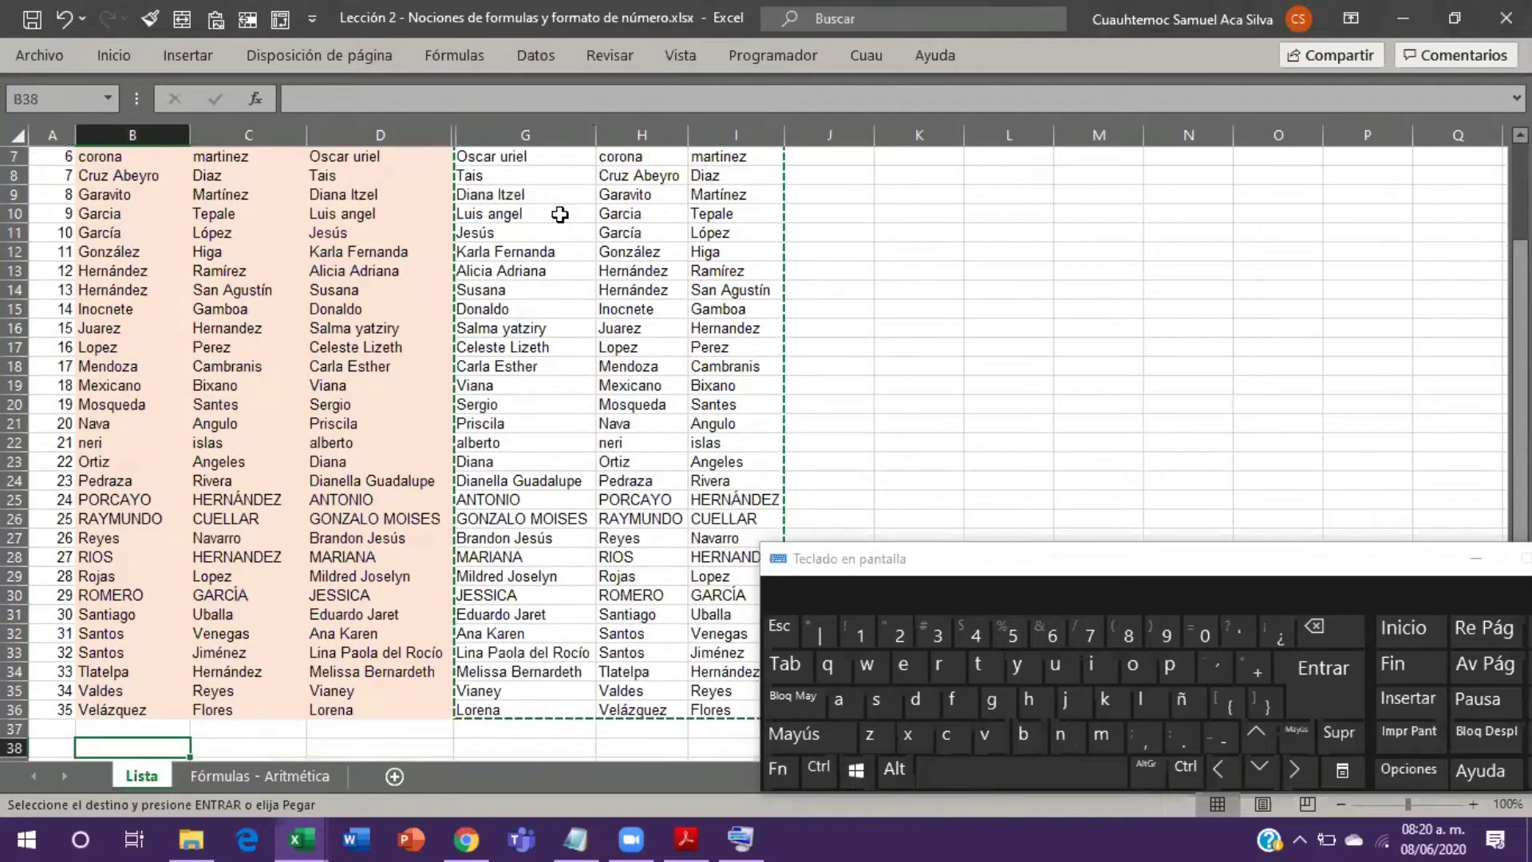
{"action": "key", "text": "Up"}
{"action": "key", "text": "Up"}
{"action": "key", "text": "Up"}
{"action": "key", "text": "Up"}
{"action": "key", "text": "Up"}
{"action": "key", "text": "Up"}
{"action": "key", "text": "Up"}
{"action": "key", "text": "Up"}
{"action": "key", "text": "Up"}
{"action": "key", "text": "Up"}
{"action": "key", "text": "Up"}
{"action": "key", "text": "Up"}
{"action": "key", "text": "Up"}
{"action": "key", "text": "Up"}
{"action": "key", "text": "Up"}
{"action": "key", "text": "Up"}
{"action": "key", "text": "Up"}
{"action": "key", "text": "Up"}
{"action": "key", "text": "Up"}
{"action": "key", "text": "Up"}
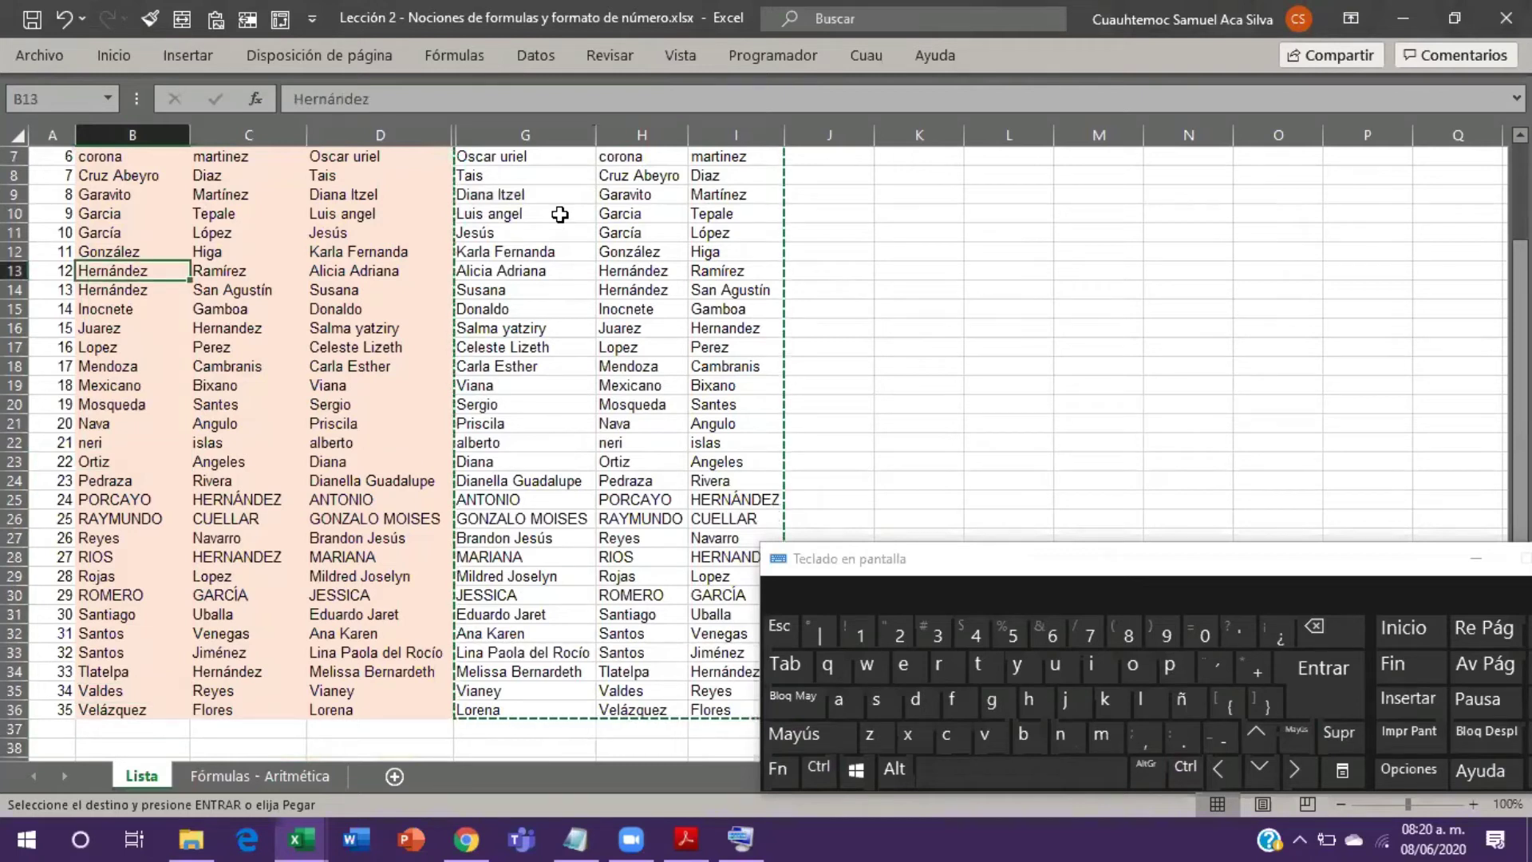
Step: Look further down the original surnames in column B and inspect the contents of B24 and C24 for extra spaces
{"action": "key", "text": "Down"}
{"action": "key", "text": "Down"}
{"action": "key", "text": "Down"}
{"action": "key", "text": "Down"}
{"action": "key", "text": "Down"}
{"action": "key", "text": "Down"}
{"action": "key", "text": "Down"}
{"action": "key", "text": "Down"}
{"action": "key", "text": "Down"}
{"action": "key", "text": "Down"}
{"action": "key", "text": "Down"}
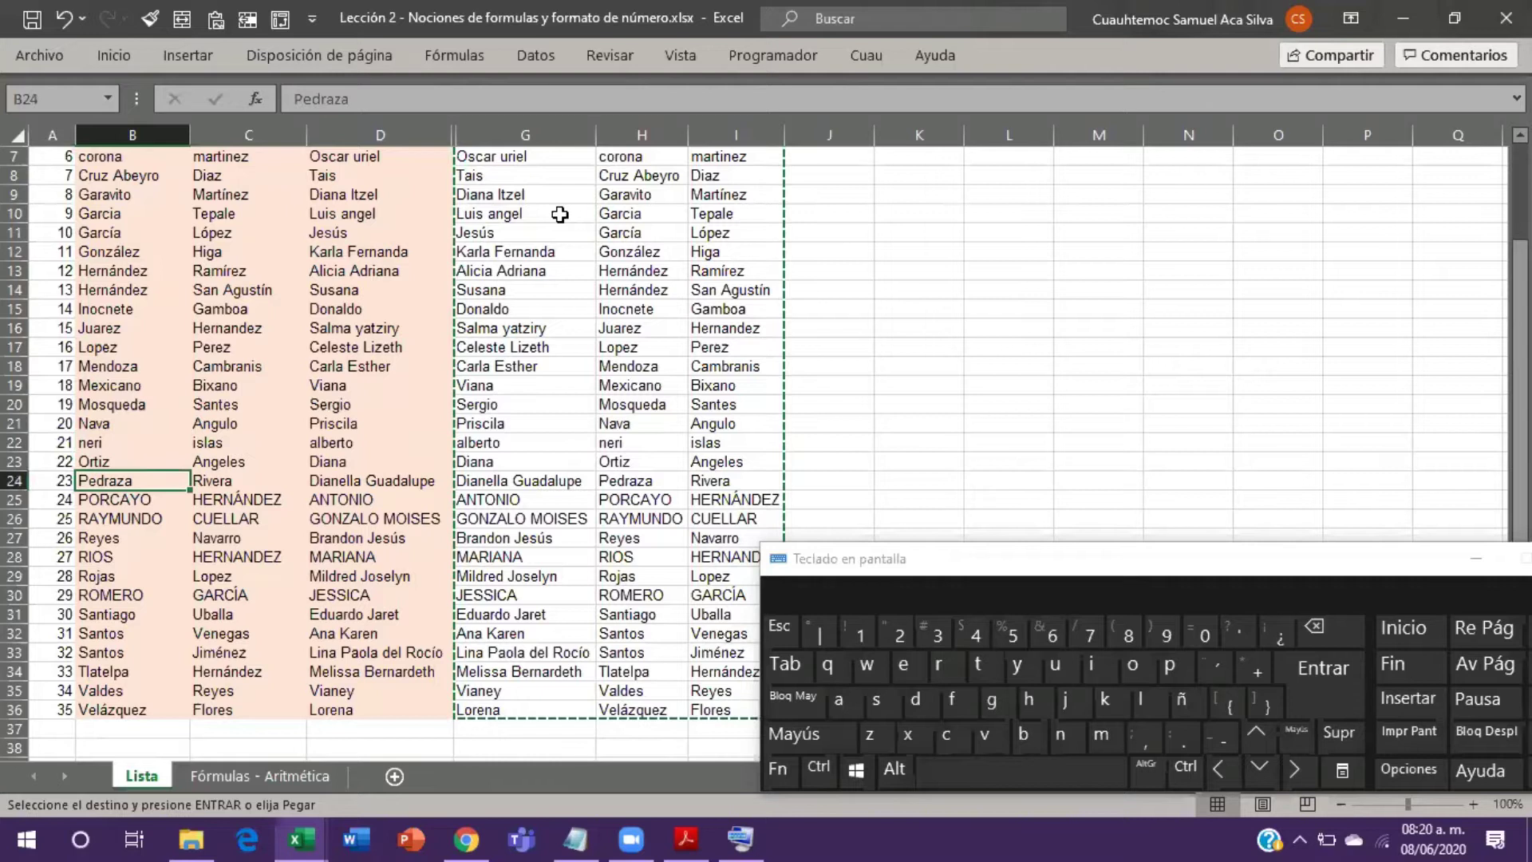
{"action": "key", "text": "F2"}
{"action": "key", "text": "Tab"}
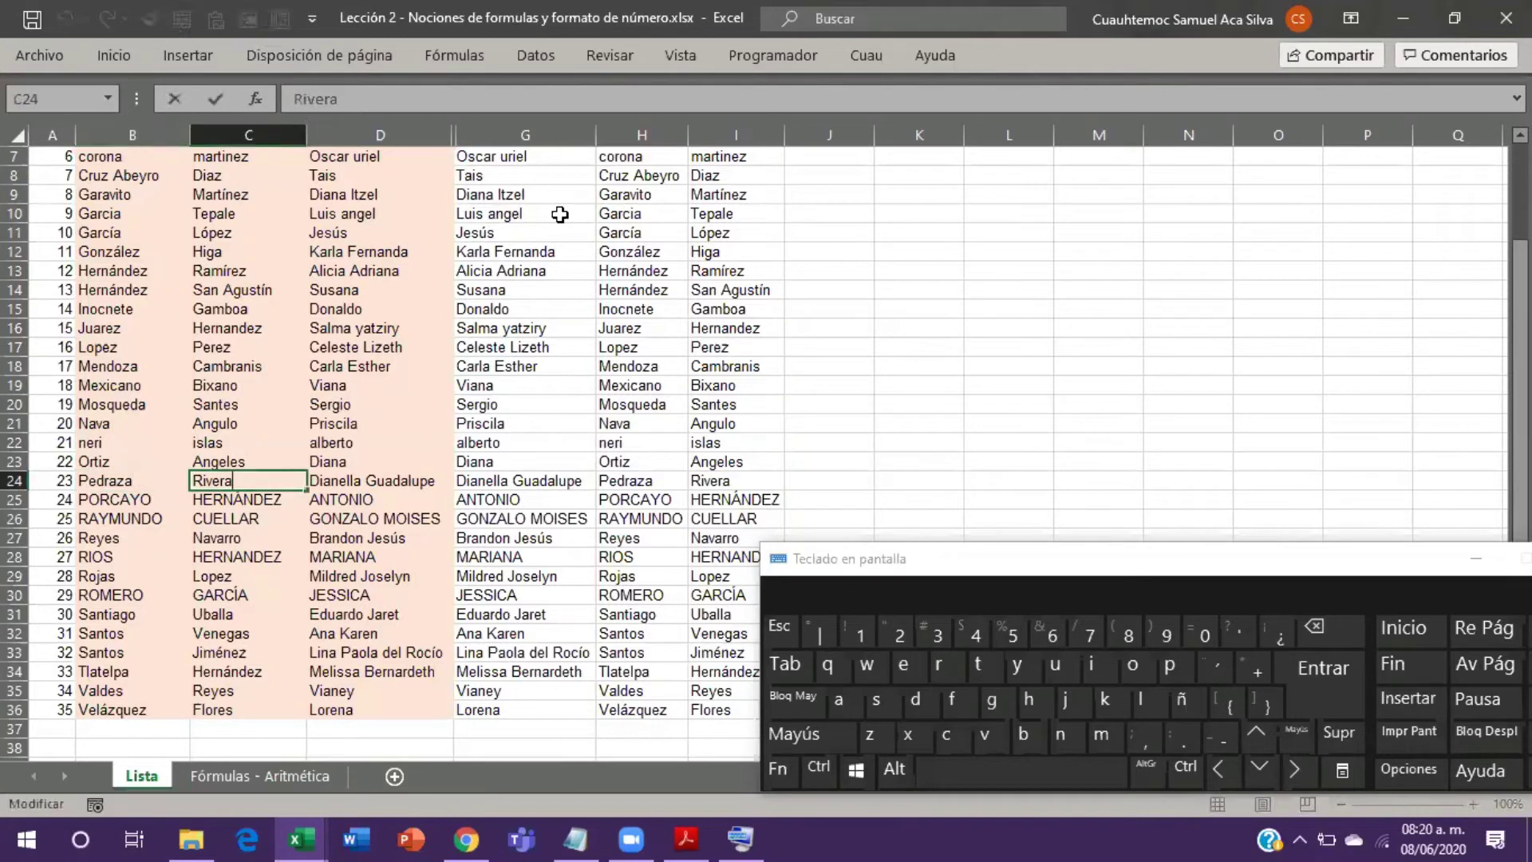
Step: Return to the top of the list and inspect the original entries in row 4, columns B to D, for stray spaces
{"action": "key", "text": "ctrl+Up"}
{"action": "key", "text": "Down"}
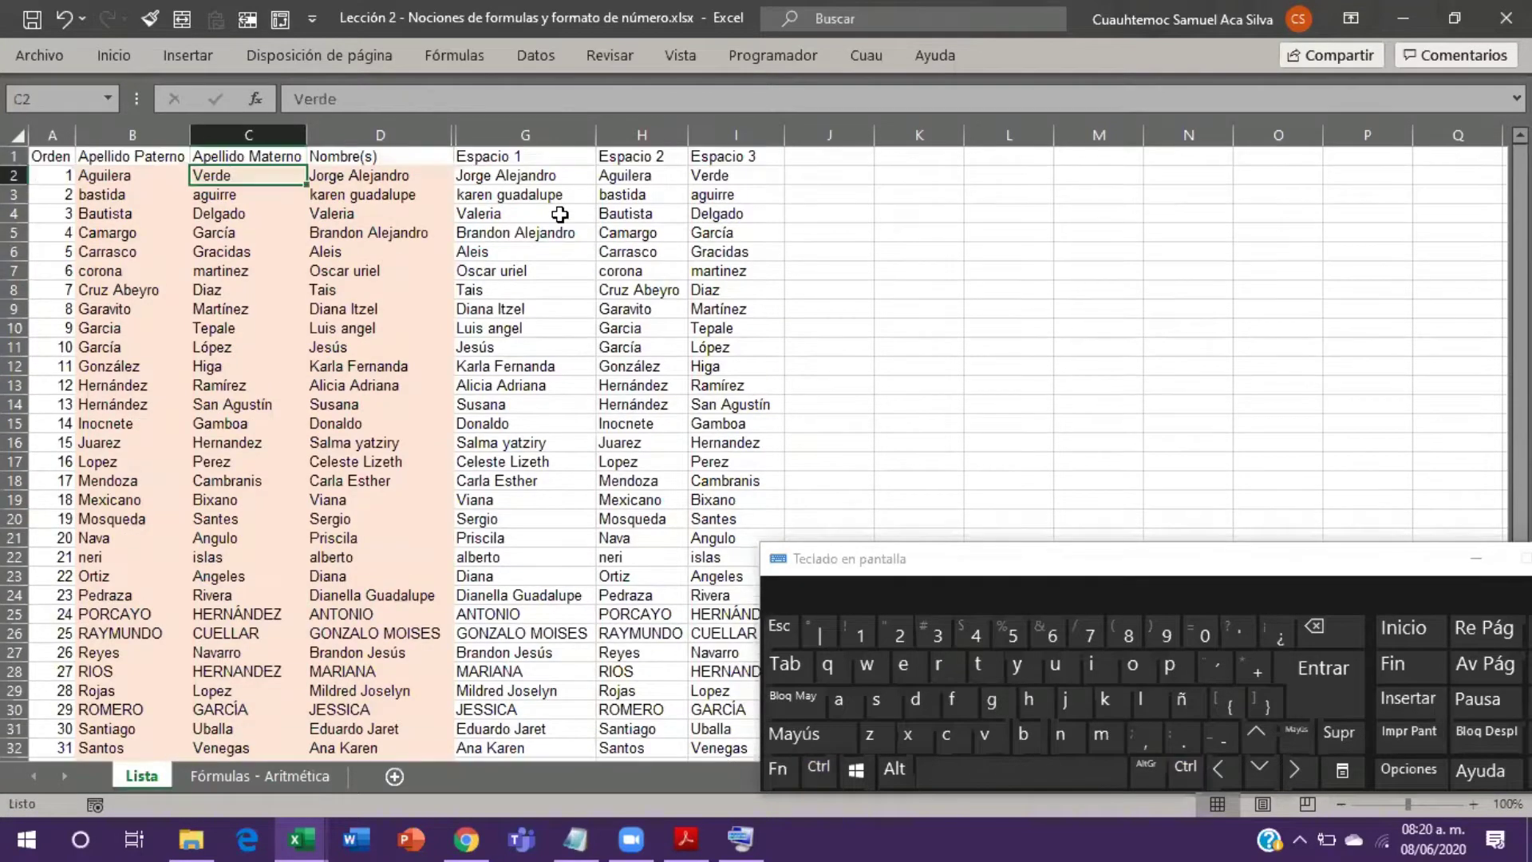
{"action": "key", "text": "Left"}
{"action": "type", "text": "2"}
{"action": "key", "text": "Escape"}
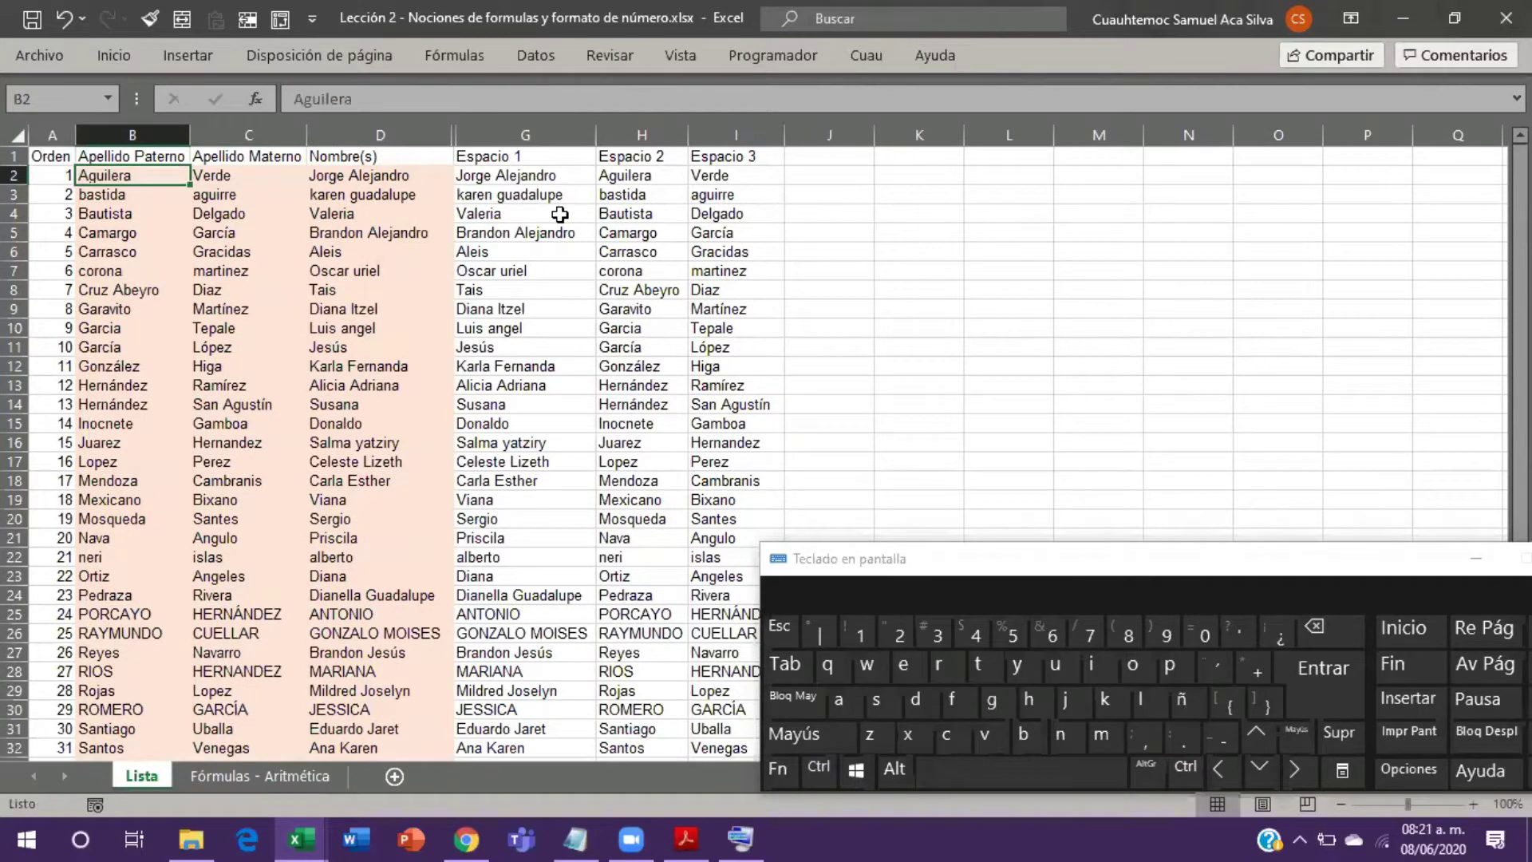
{"action": "key", "text": "Down"}
{"action": "key", "text": "Down"}
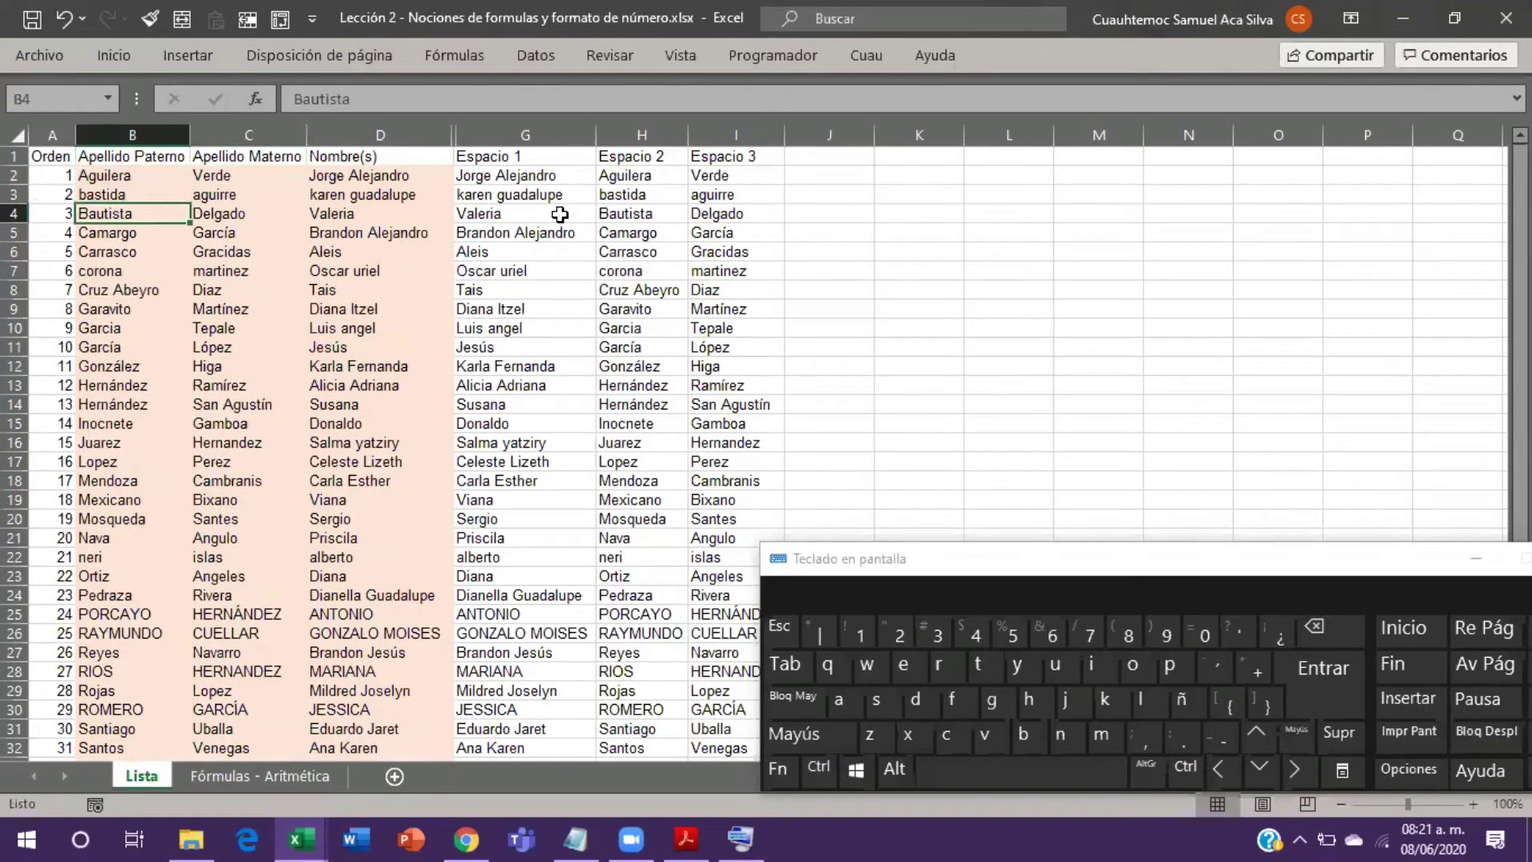
{"action": "key", "text": "Right"}
{"action": "key", "text": "F2"}
{"action": "key", "text": "Tab"}
{"action": "key", "text": "F2"}
{"action": "key", "text": "ctrl+Return"}
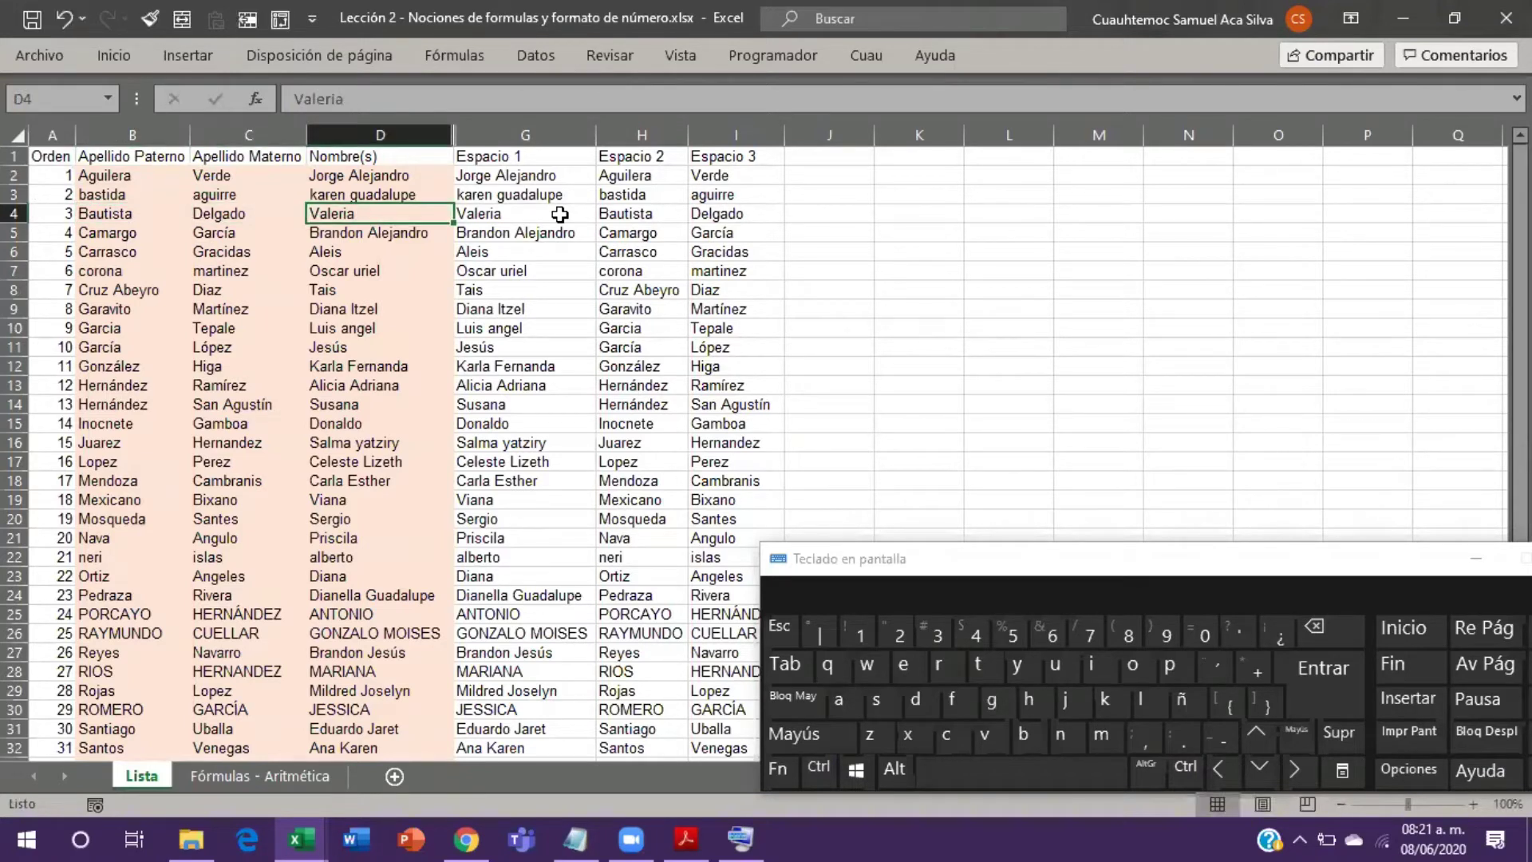
Step: Inspect the trimmed entries in row 4 under the Espacio headers for leftover spaces
{"action": "key", "text": "Right"}
{"action": "key", "text": "Right"}
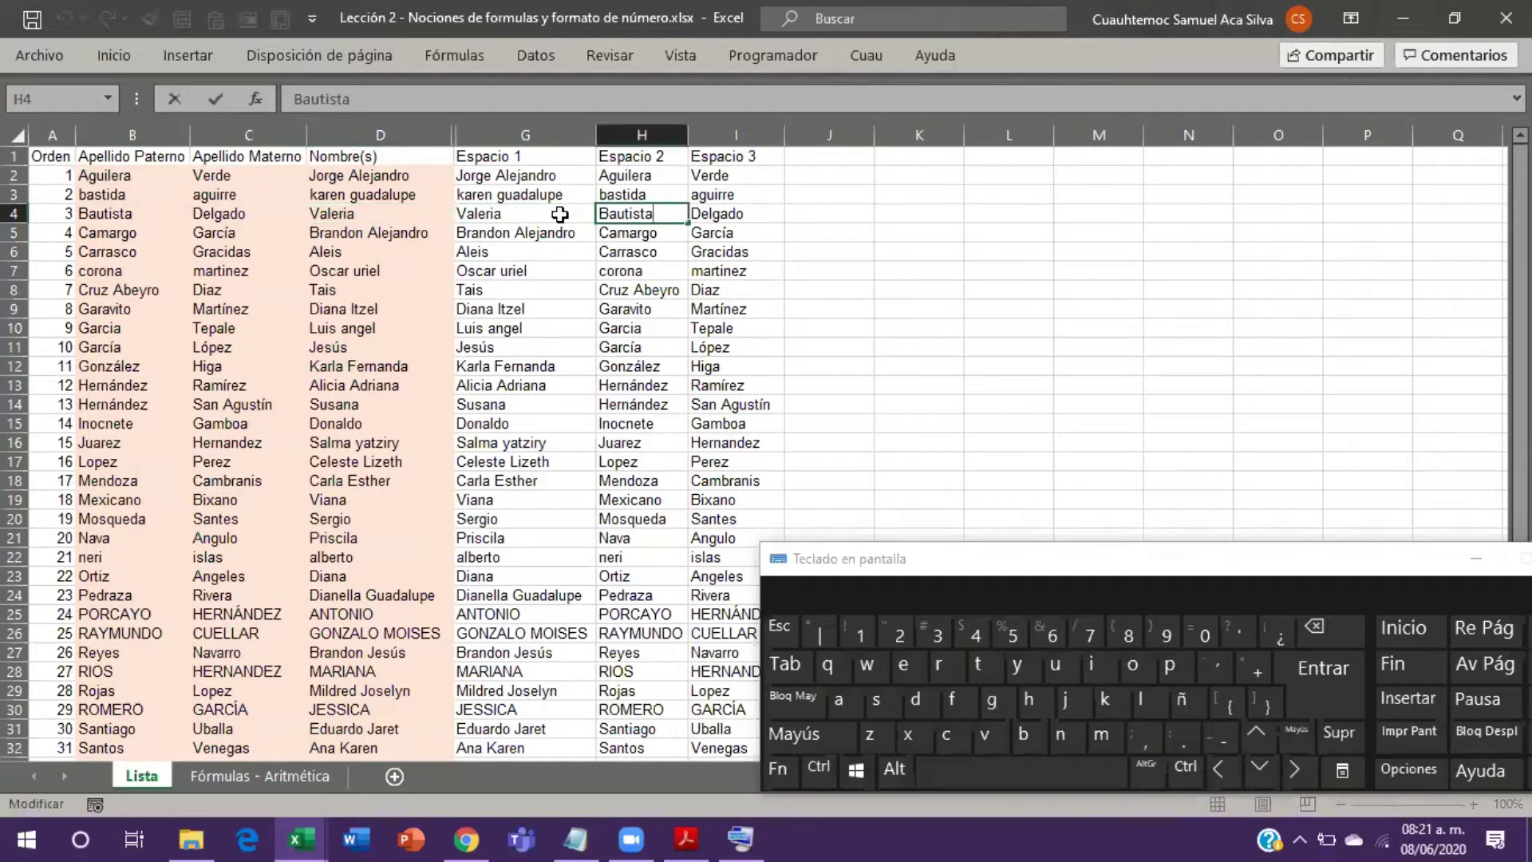
{"action": "key", "text": "Right"}
{"action": "key", "text": "F2"}
{"action": "key", "text": "Escape"}
Step: Move down the original surname columns and inspect the contents of B10 and B11 for trailing spaces
{"action": "key", "text": "Left"}
{"action": "key", "text": "Left"}
{"action": "key", "text": "Left"}
{"action": "key", "text": "Left"}
{"action": "key", "text": "Down"}
{"action": "key", "text": "Down"}
{"action": "key", "text": "Down"}
{"action": "key", "text": "Down"}
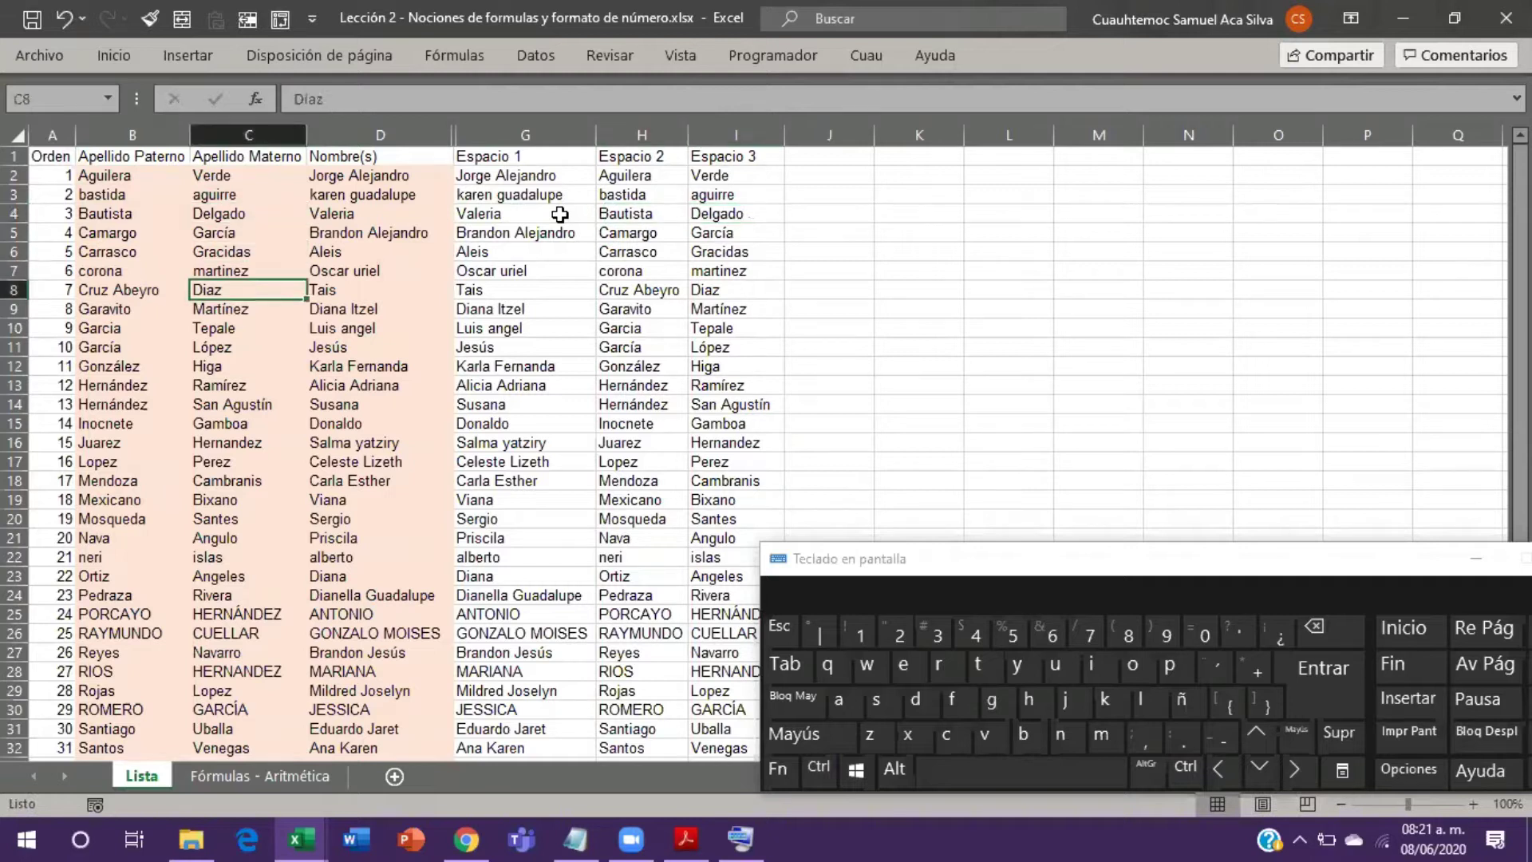
{"action": "key", "text": "Left"}
{"action": "key", "text": "Down"}
{"action": "key", "text": "Down"}
{"action": "key", "text": "F2"}
{"action": "key", "text": "Return"}
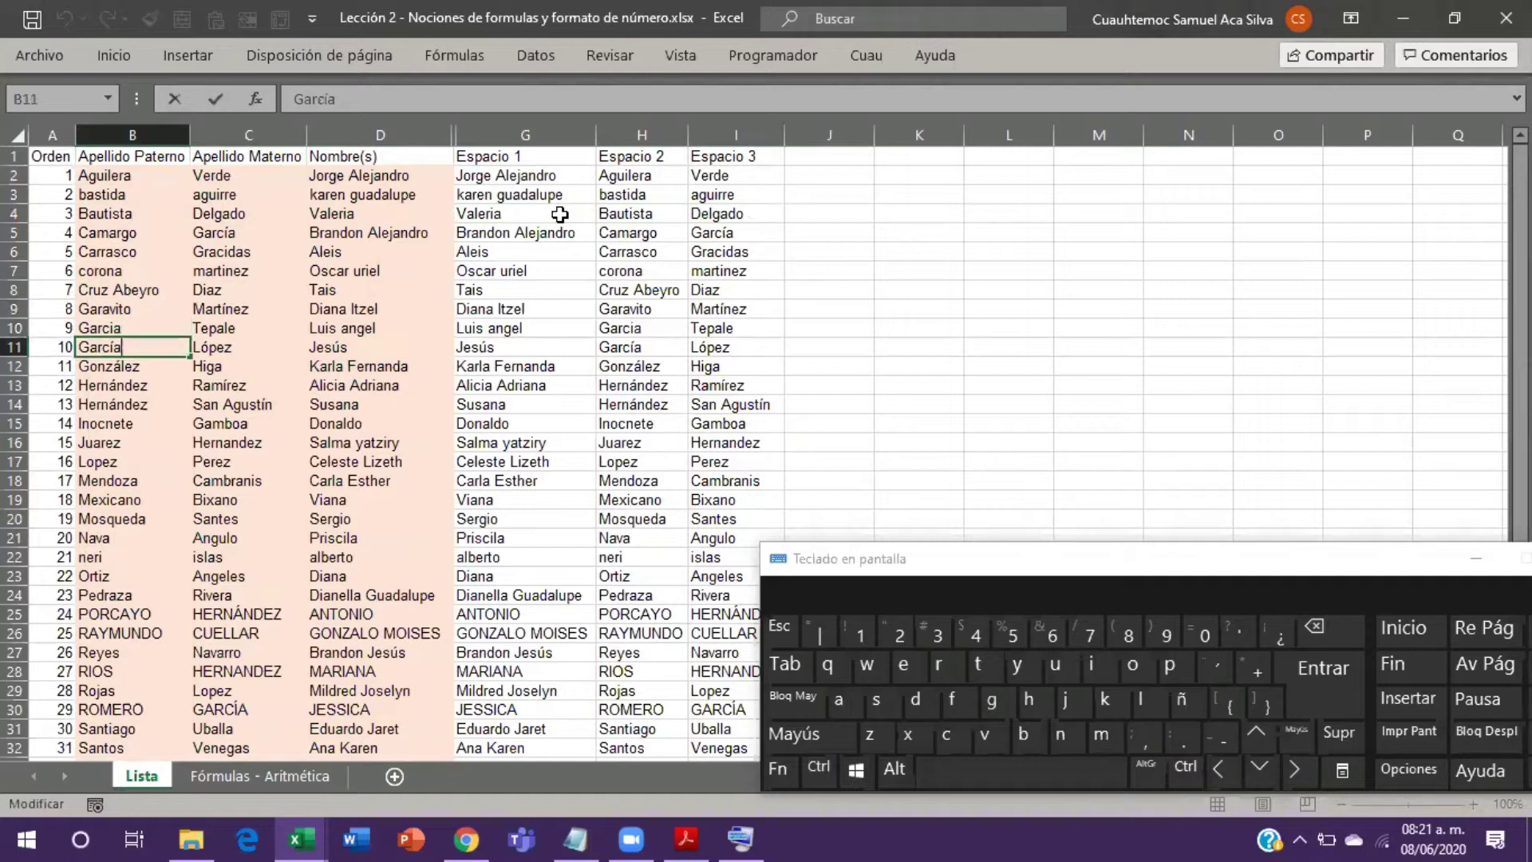
Step: Recheck the trimmed row 4 entries in columns G to I, highlighting the text inside I4 to look for leftover spaces
{"action": "key", "text": "Right"}
{"action": "key", "text": "Right"}
{"action": "key", "text": "Right"}
{"action": "key", "text": "Right"}
{"action": "key", "text": "Up"}
{"action": "key", "text": "Up"}
{"action": "key", "text": "Up"}
{"action": "key", "text": "Up"}
{"action": "key", "text": "Up"}
{"action": "key", "text": "Up"}
{"action": "key", "text": "Up"}
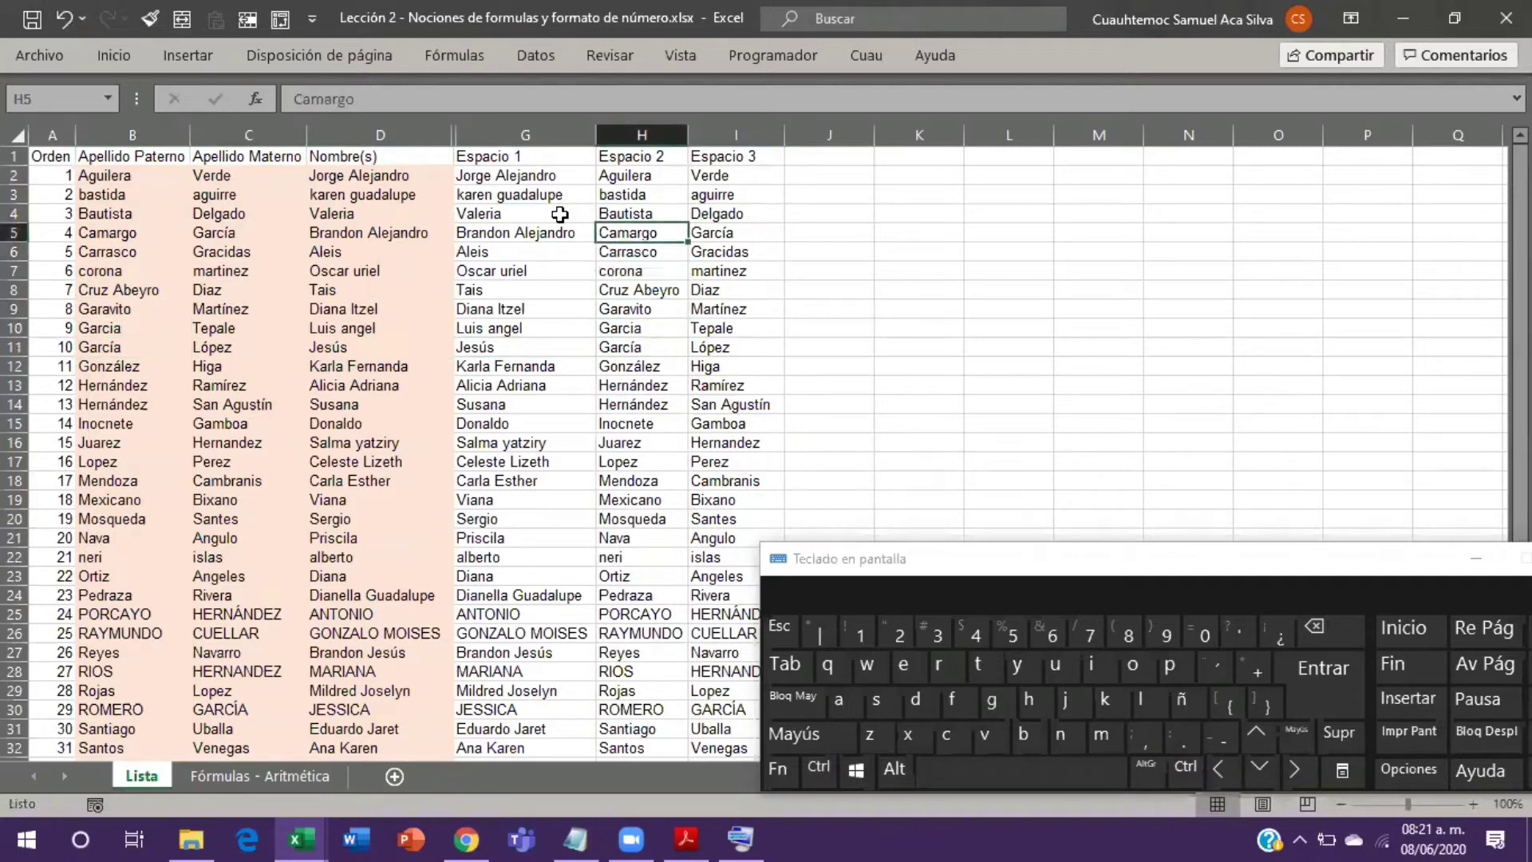
{"action": "key", "text": "Left"}
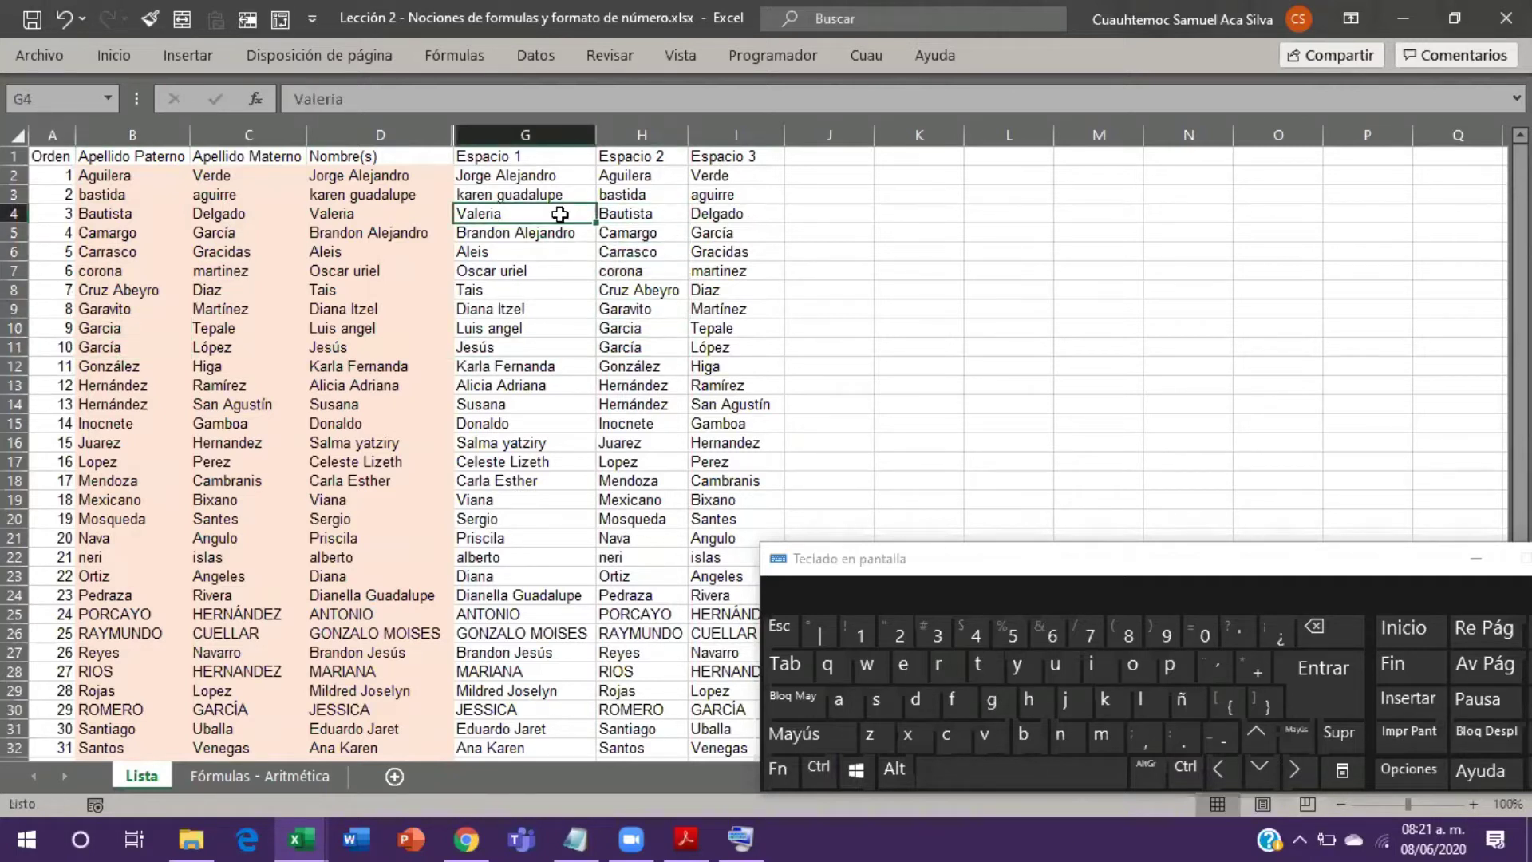
{"action": "key", "text": "Right"}
{"action": "key", "text": "F2"}
{"action": "key", "text": "F2"}
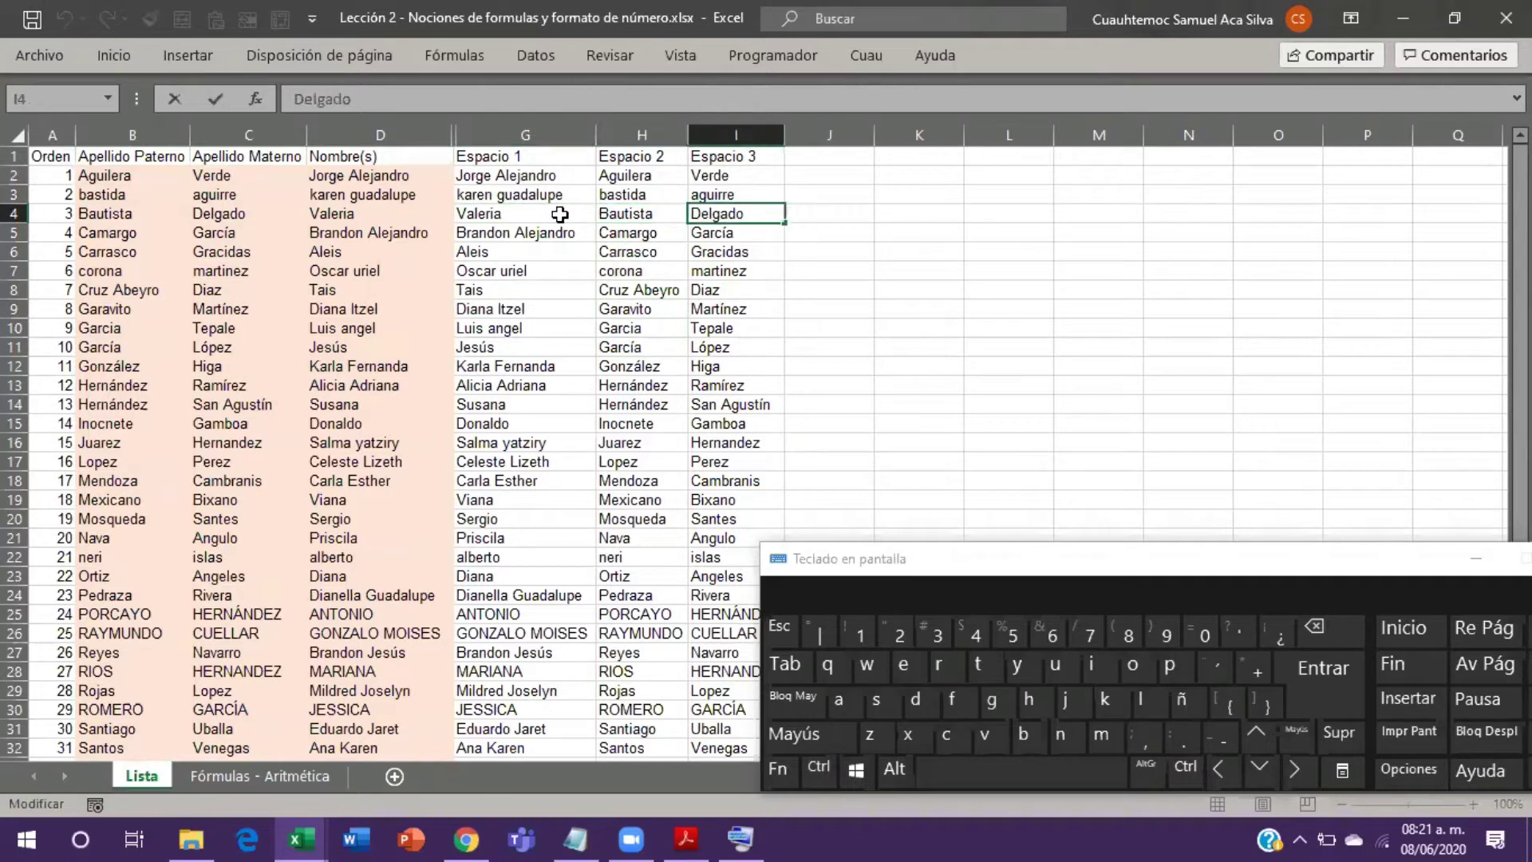
{"action": "key", "text": "shift+Left"}
{"action": "key", "text": "shift+Left"}
{"action": "key", "text": "shift+Left"}
{"action": "key", "text": "shift+Left"}
{"action": "key", "text": "shift+Left"}
{"action": "key", "text": "shift+Left"}
{"action": "key", "text": "shift+Left"}
{"action": "key", "text": "Return"}
Step: Undo the conversion to values in G2:I36 to bring back the ESPACIOS formulas, and clear the copy marquee
{"action": "key", "text": "ctrl+z"}
{"action": "key", "text": "ctrl+z"}
{"action": "key", "text": "ctrl+z"}
{"action": "key", "text": "ctrl+z"}
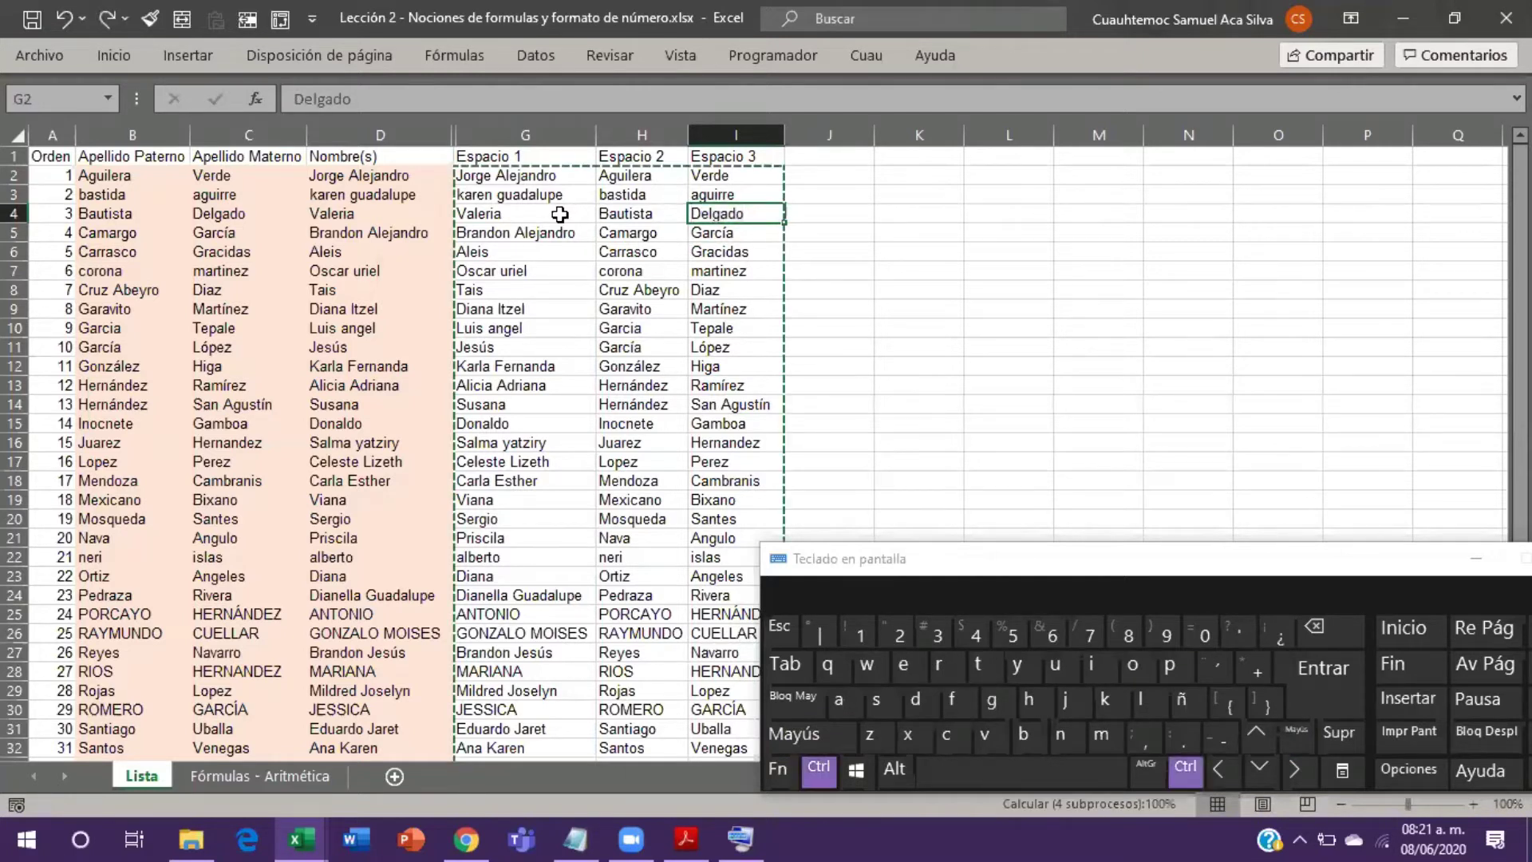
{"action": "left_click", "coordinate": [559, 214]}
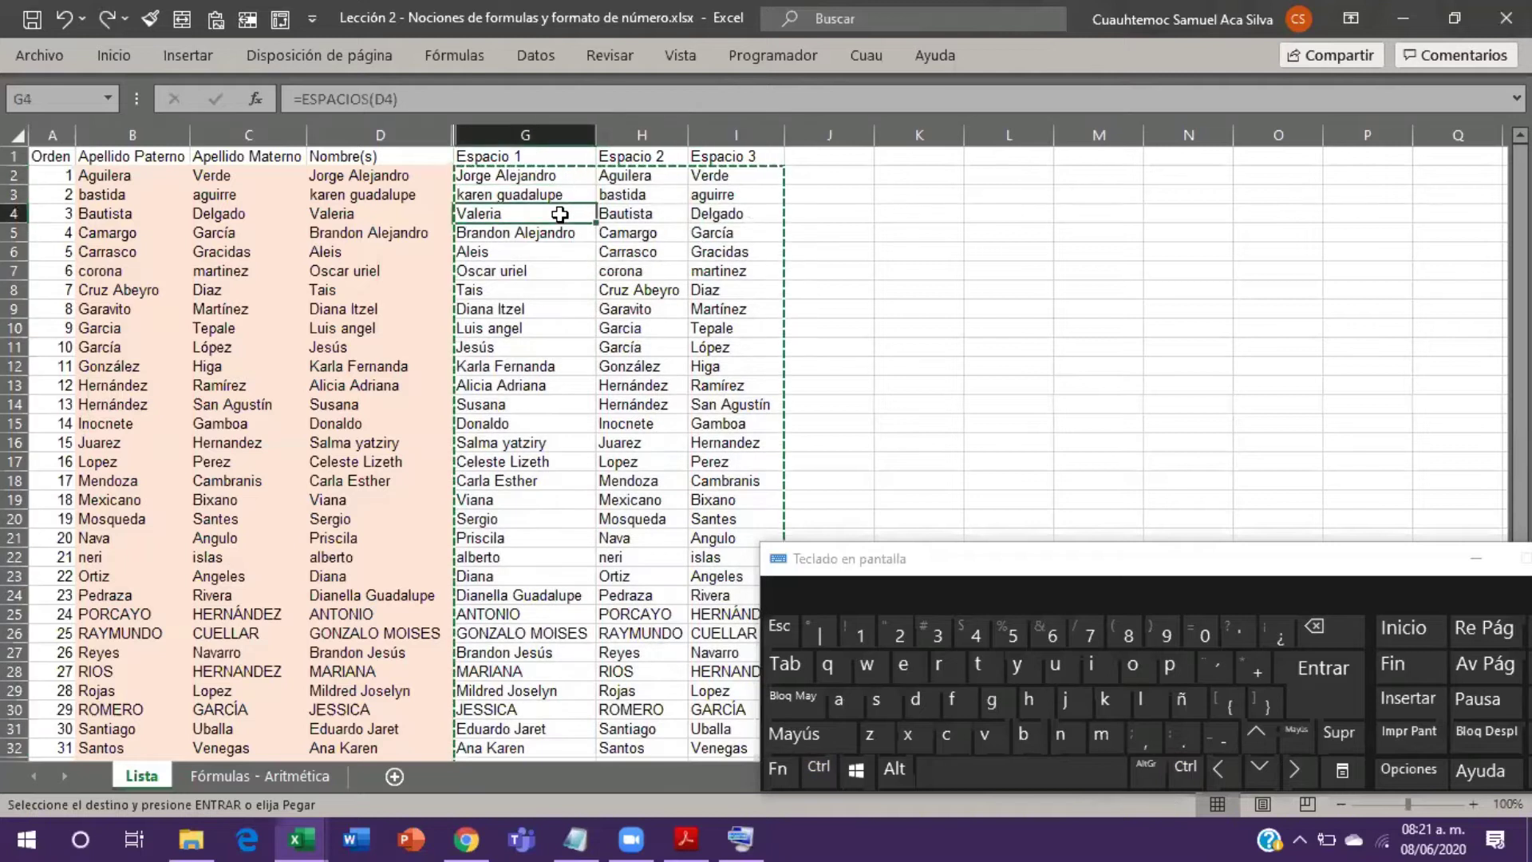
{"action": "key", "text": "Escape"}
Step: Select the entire columns G to I that hold Espacio 1, Espacio 2 and Espacio 3
{"action": "key", "text": "Up"}
{"action": "key", "text": "Up"}
{"action": "key", "text": "Up"}
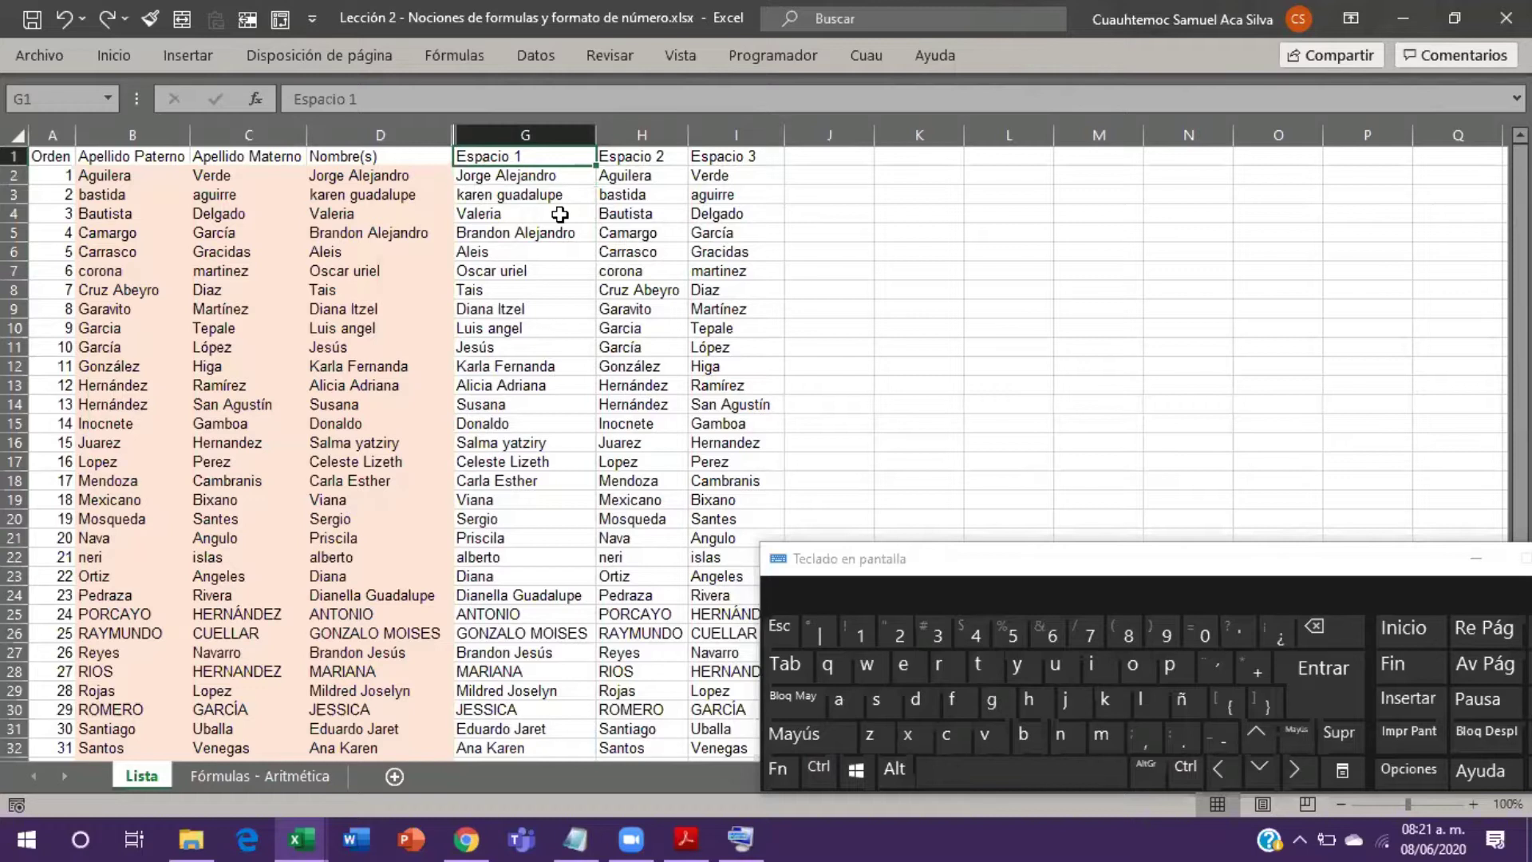
{"action": "key", "text": "ctrl+space"}
{"action": "key", "text": "shift+Right"}
{"action": "key", "text": "shift+Right"}
{"action": "key", "text": "shift+Right"}
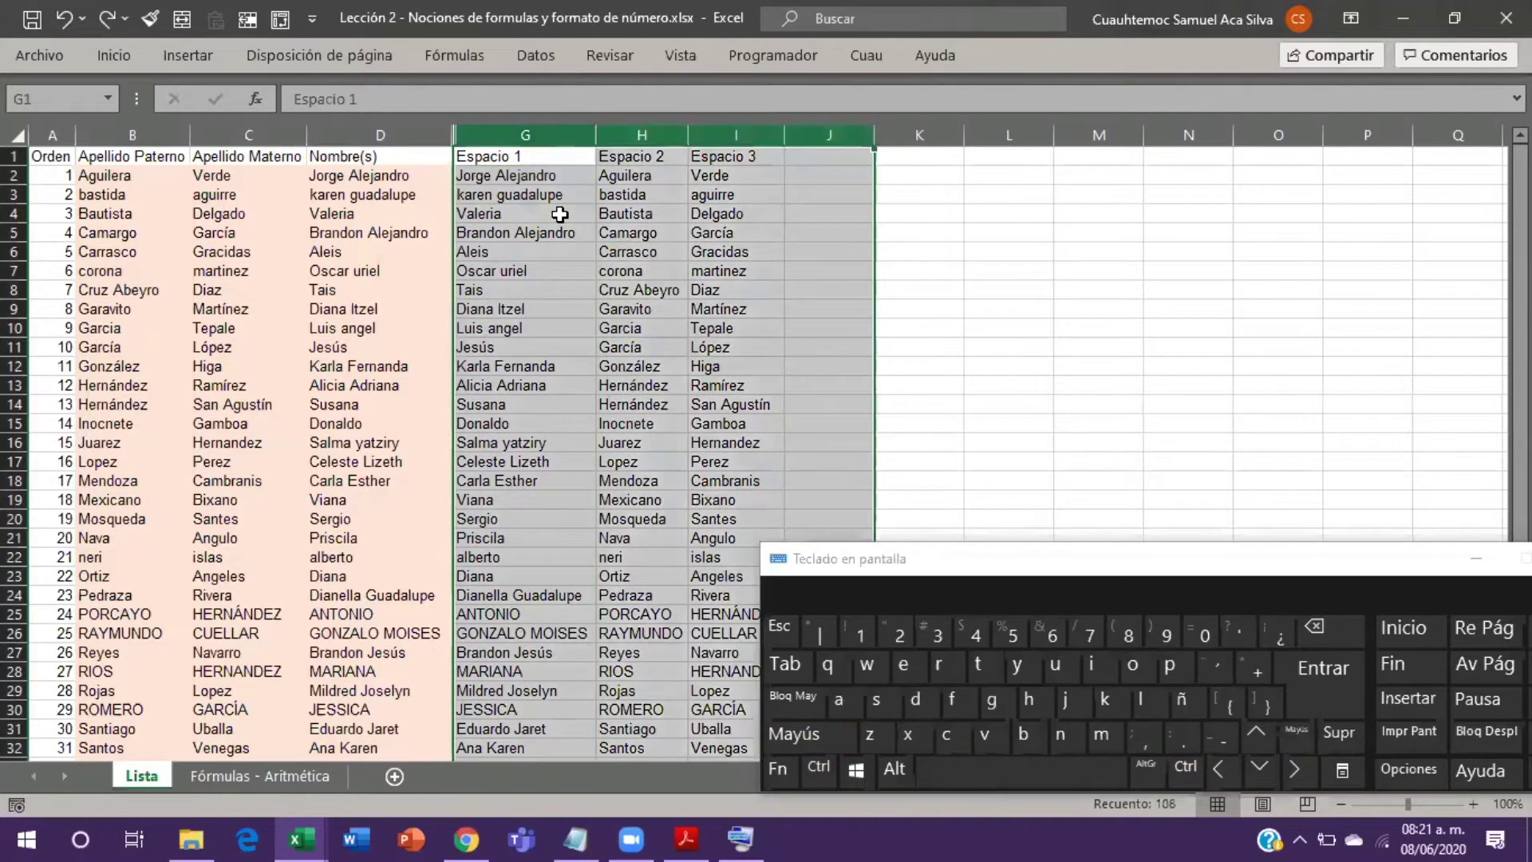
{"action": "key", "text": "shift+Left"}
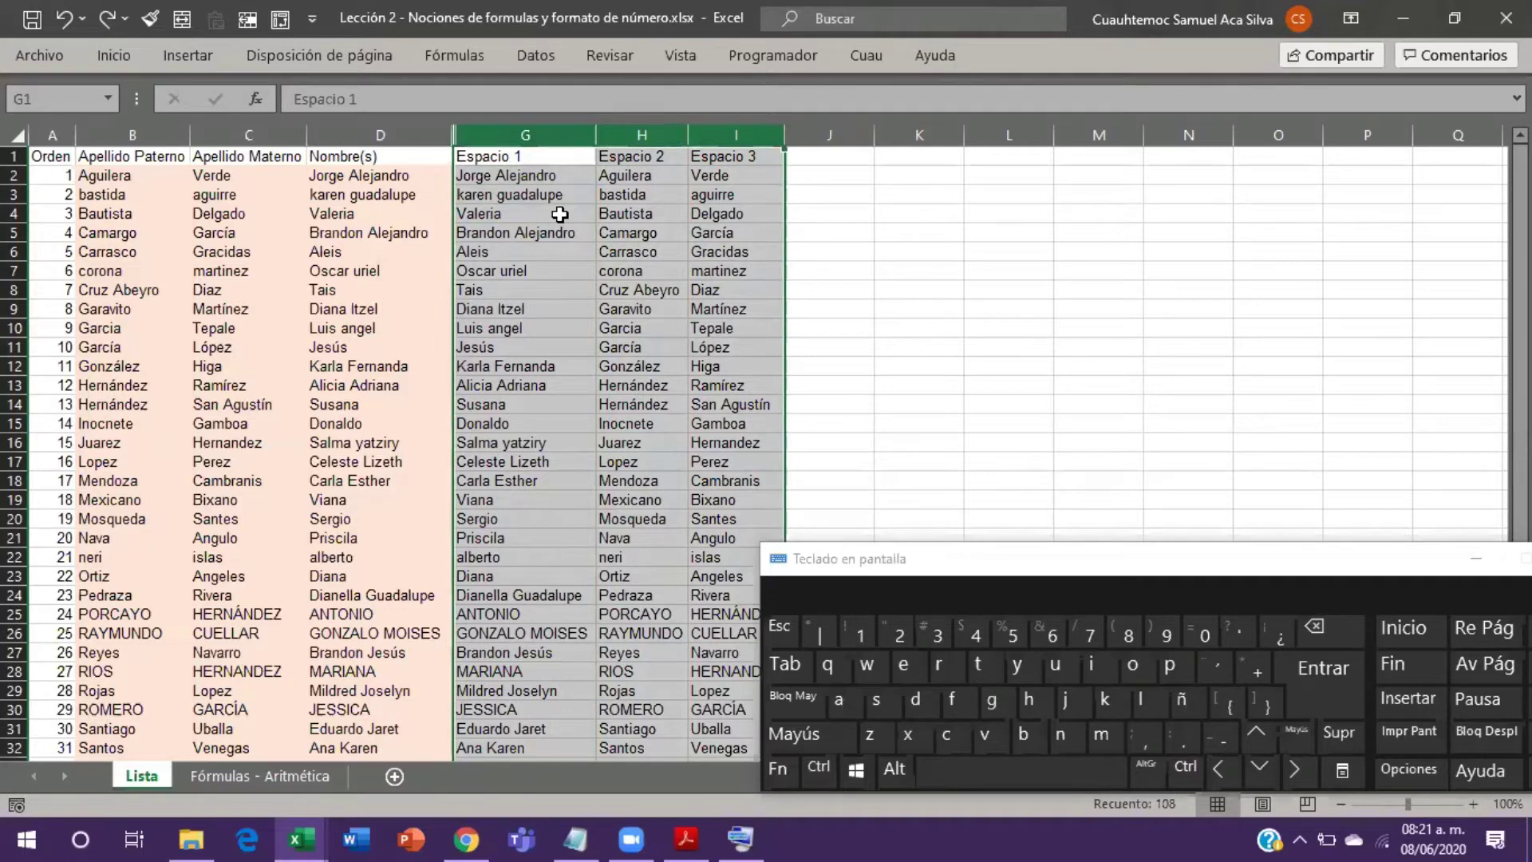
Step: Enter the header Concatenar in J1, beside the Espacio 3 column
{"action": "key", "text": "Right"}
{"action": "key", "text": "Right"}
{"action": "key", "text": "Right"}
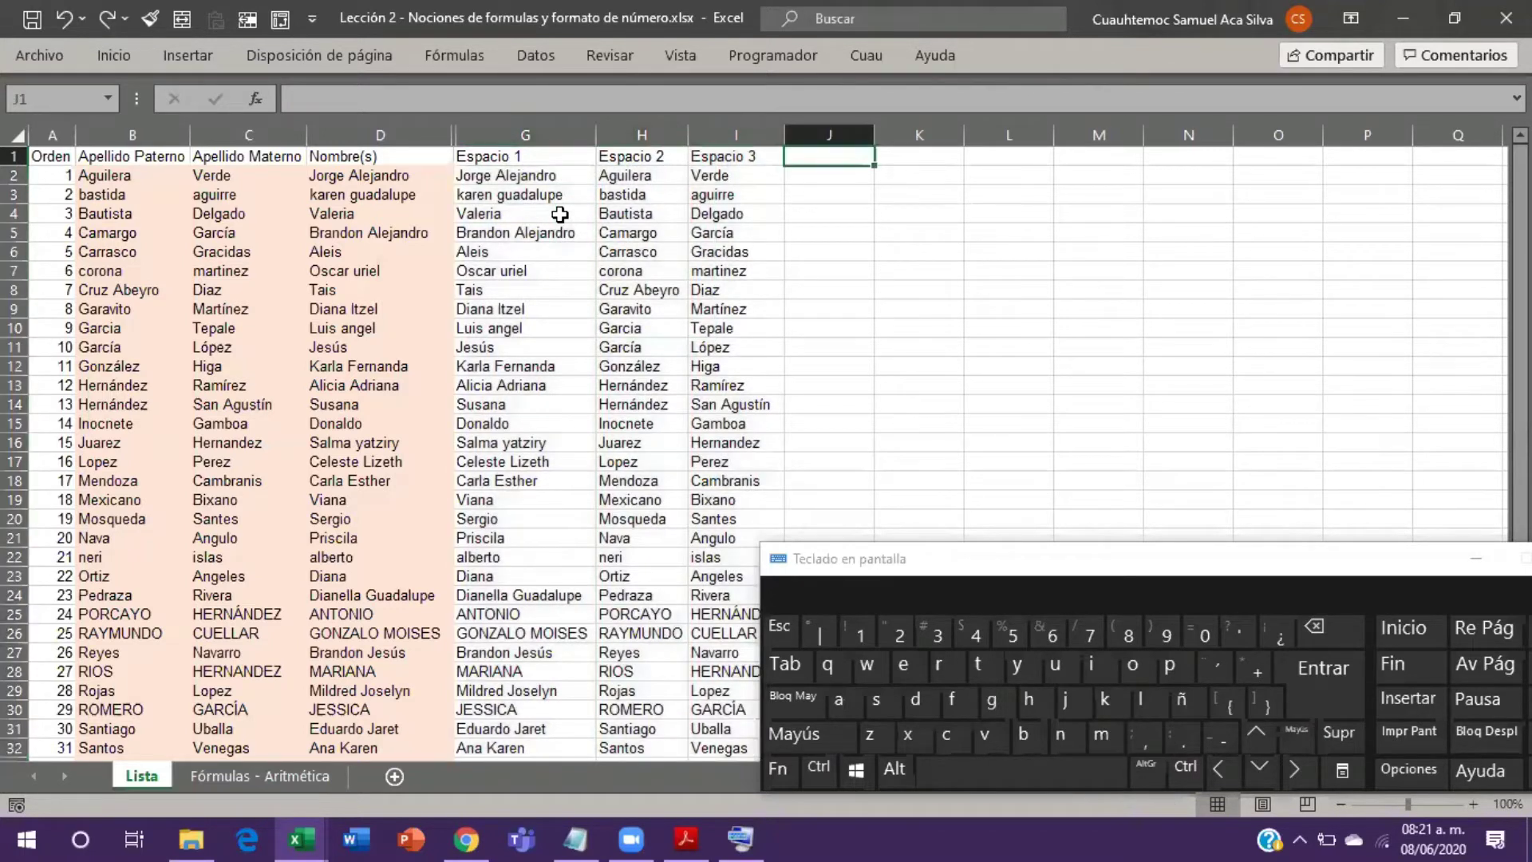
{"action": "type", "text": "Conca"}
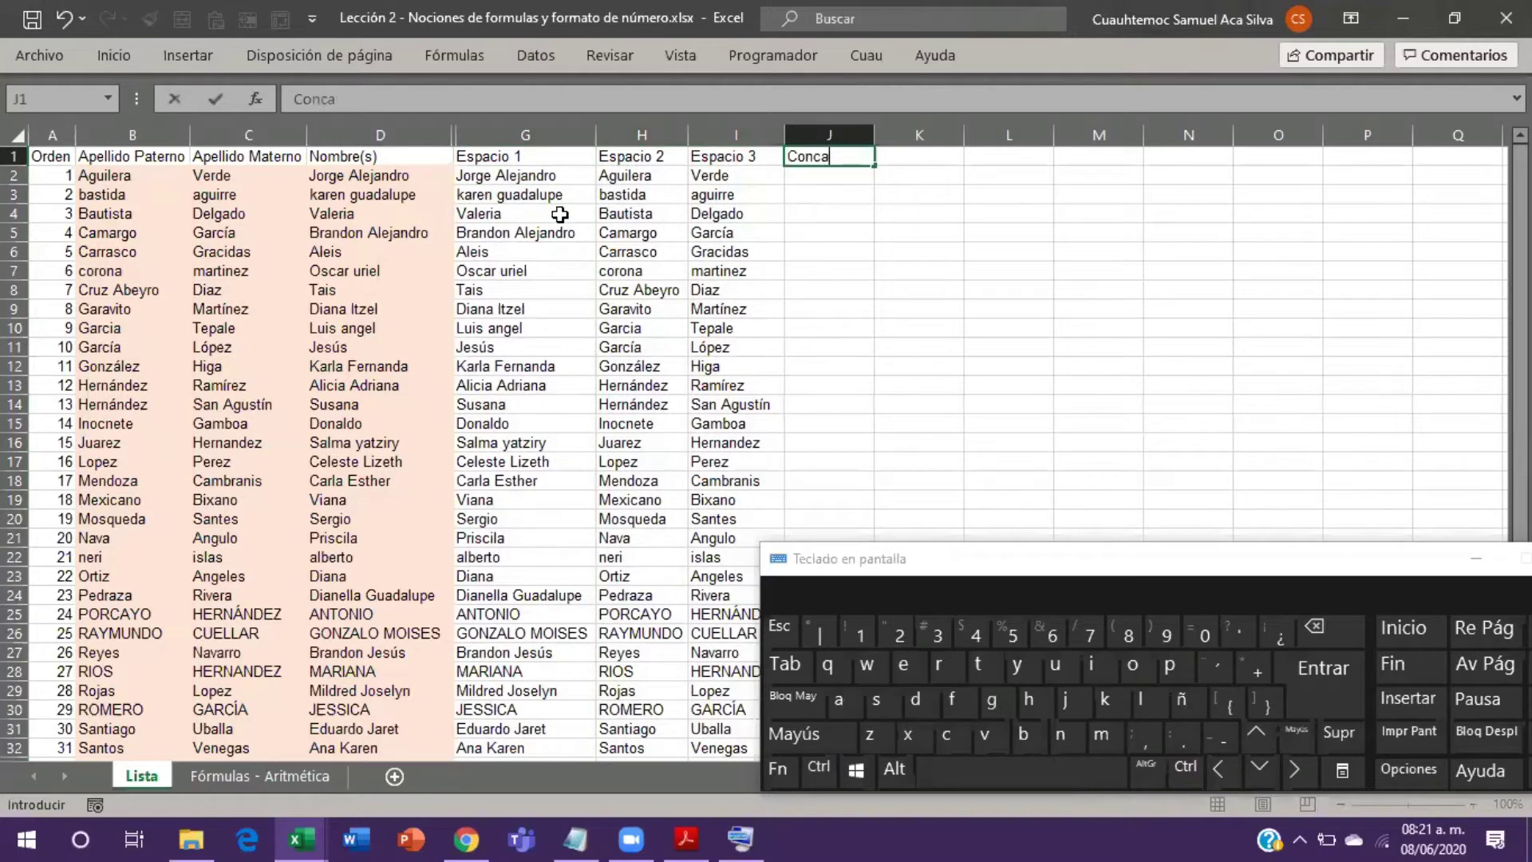
{"action": "type", "text": "tenar"}
{"action": "key", "text": "Return"}
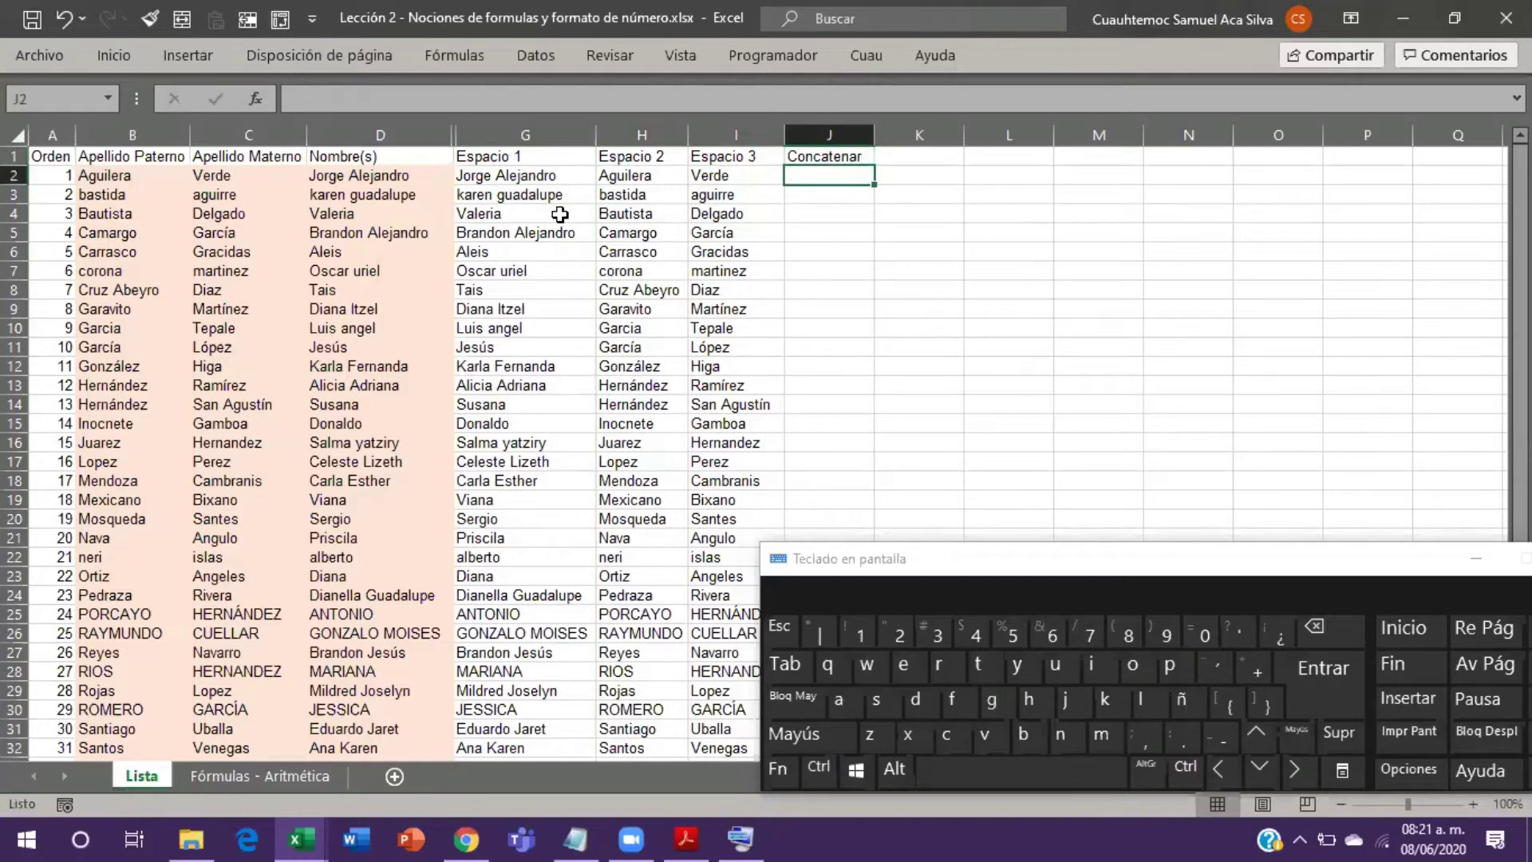
Step: Enter =CONCAT(G2," ",H2," ",I2) in J2 to join the trimmed name and both surnames with spaces between them
{"action": "type", "text": "="}
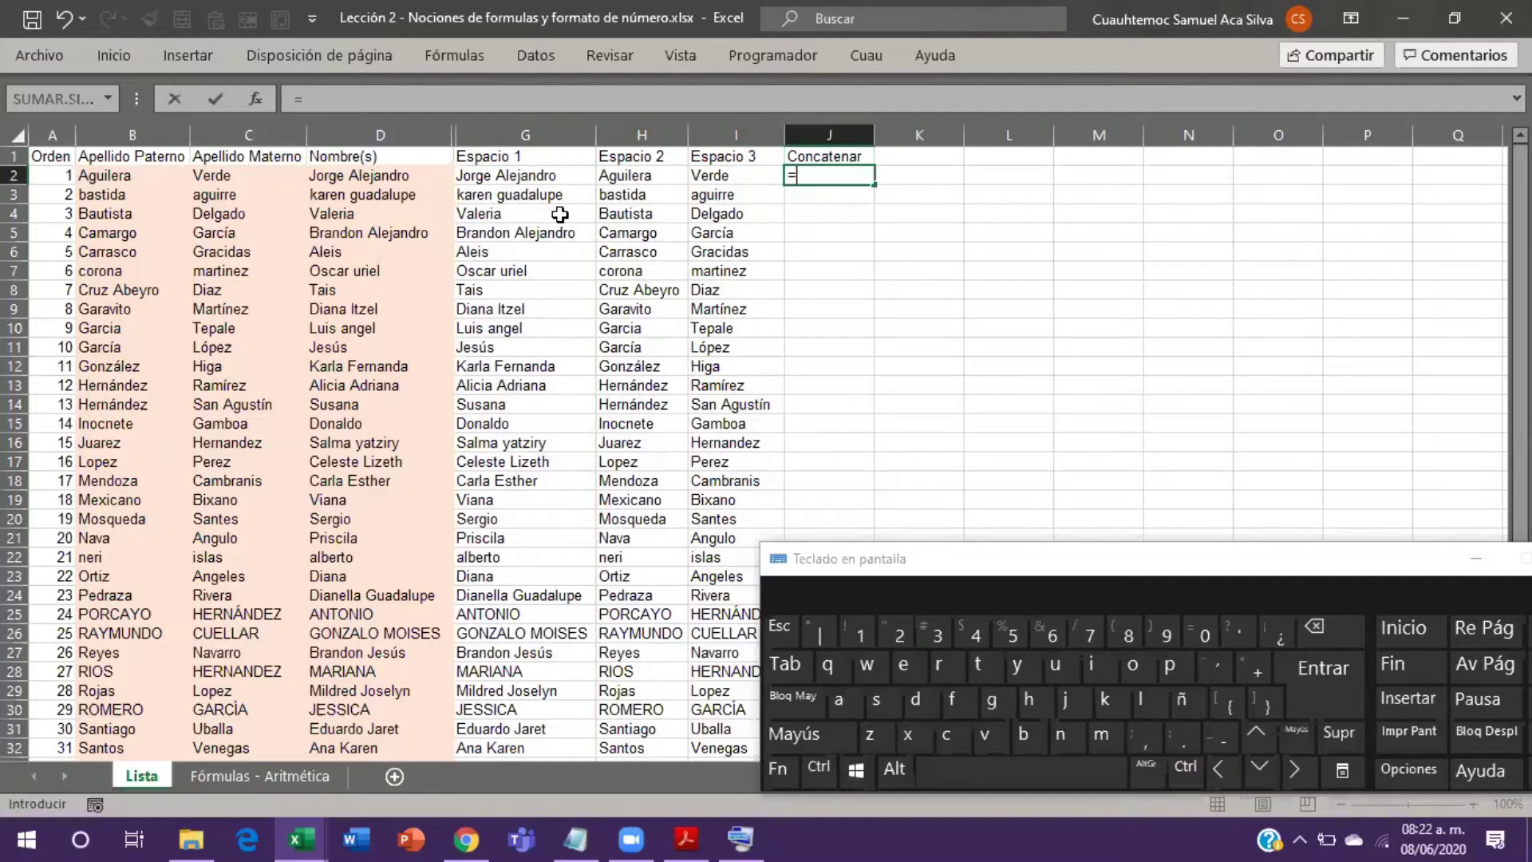
{"action": "type", "text": "co"}
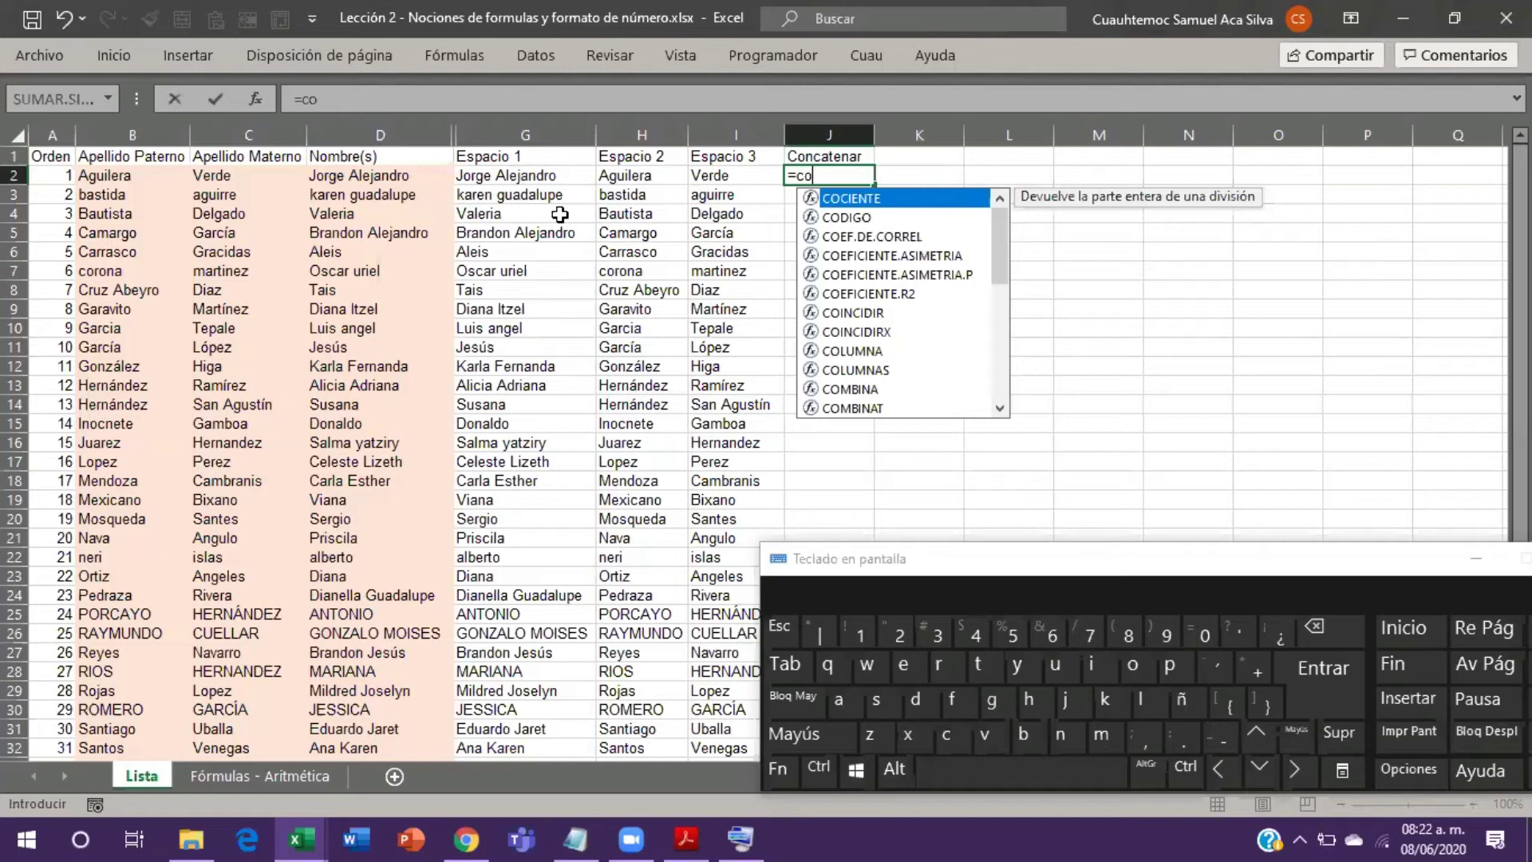
{"action": "type", "text": "bca"}
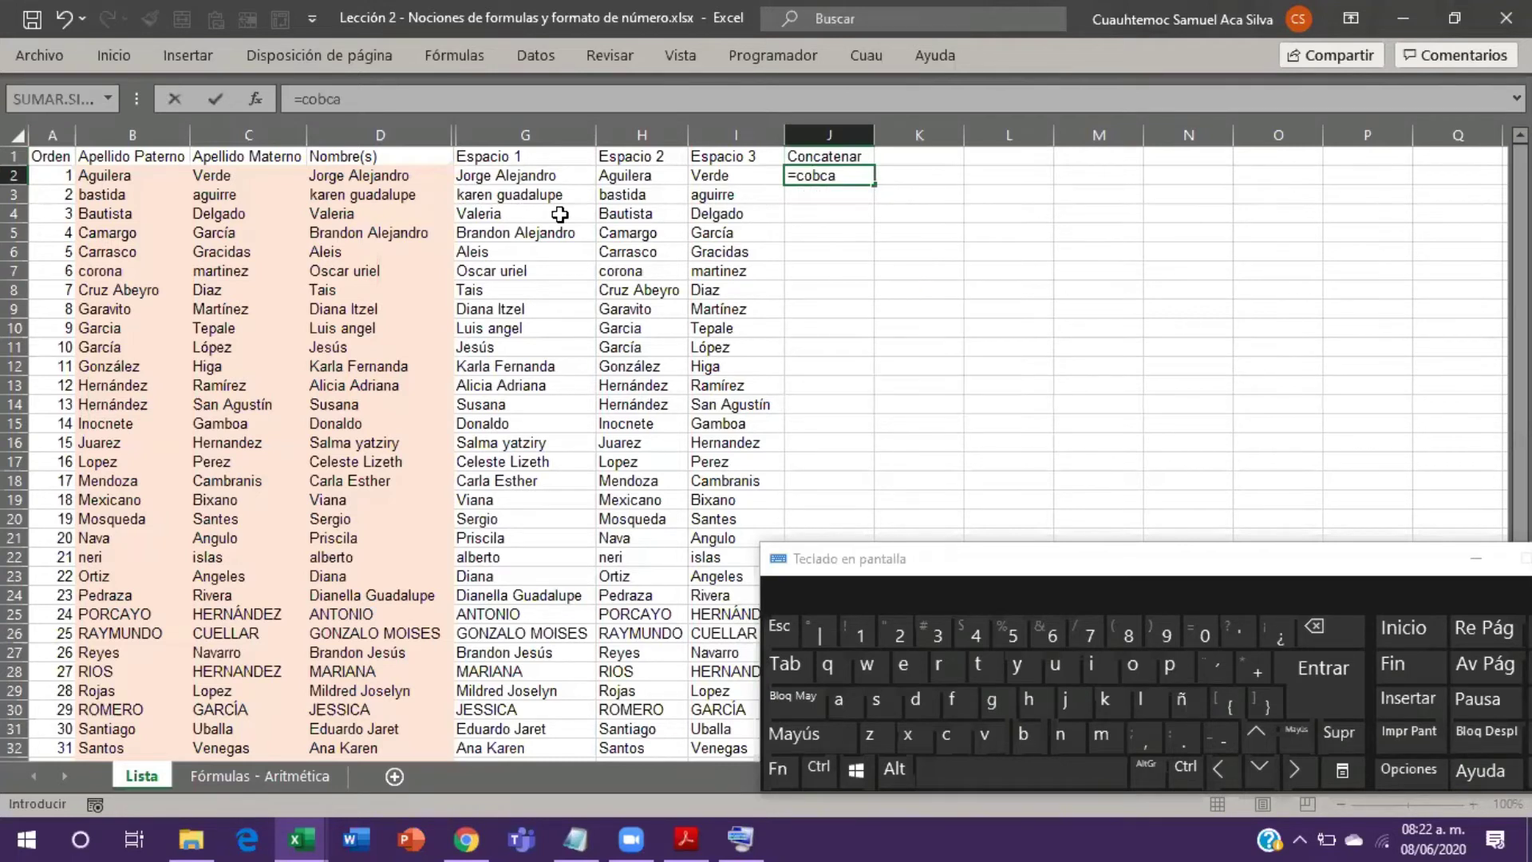
{"action": "key", "text": "BackSpace"}
{"action": "key", "text": "BackSpace"}
{"action": "key", "text": "BackSpace"}
{"action": "type", "text": "n"}
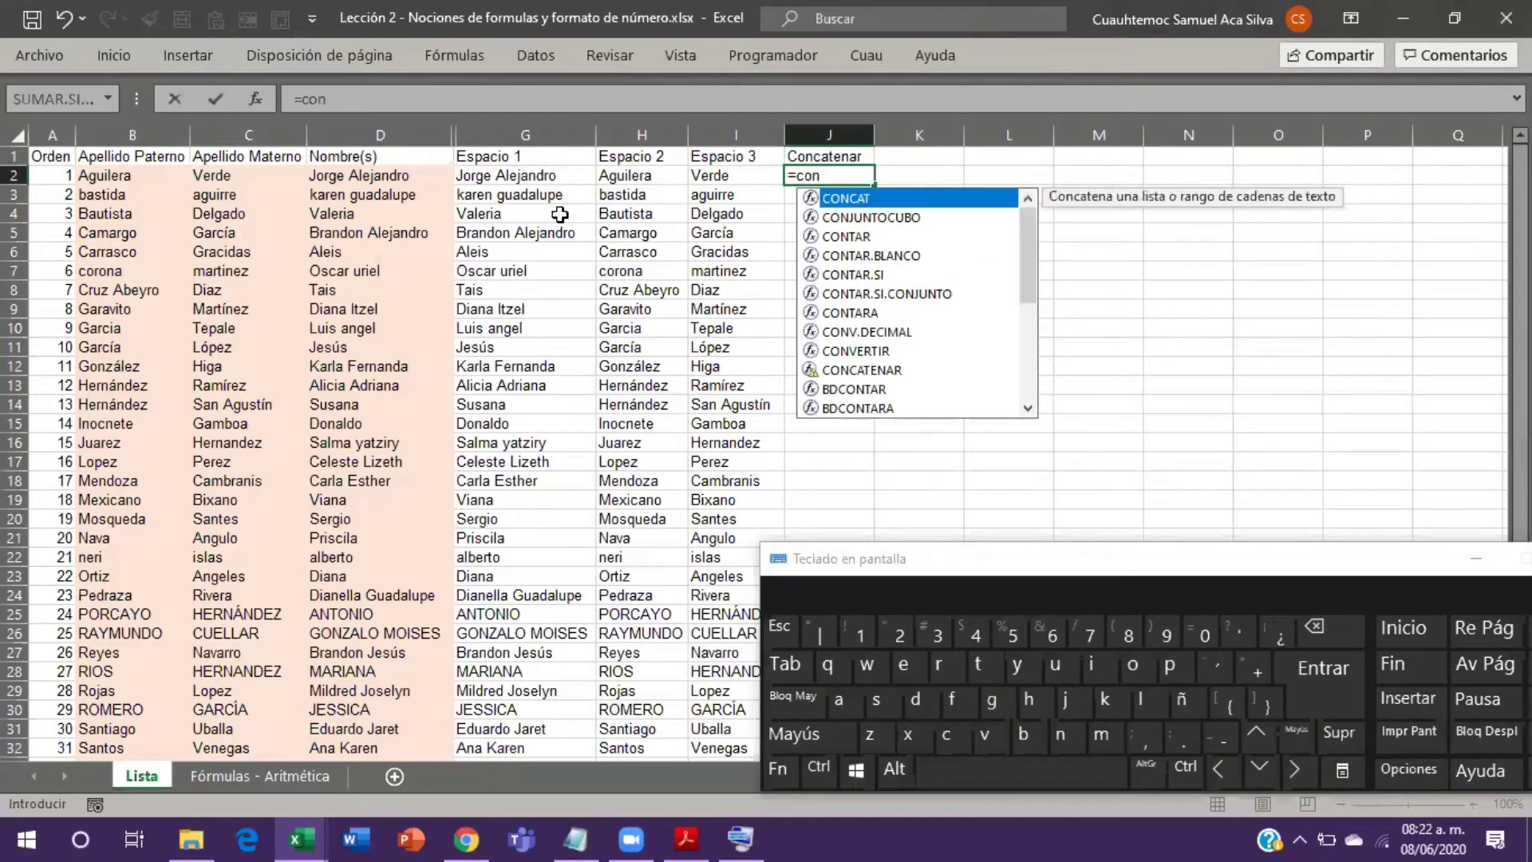
{"action": "key", "text": "Tab"}
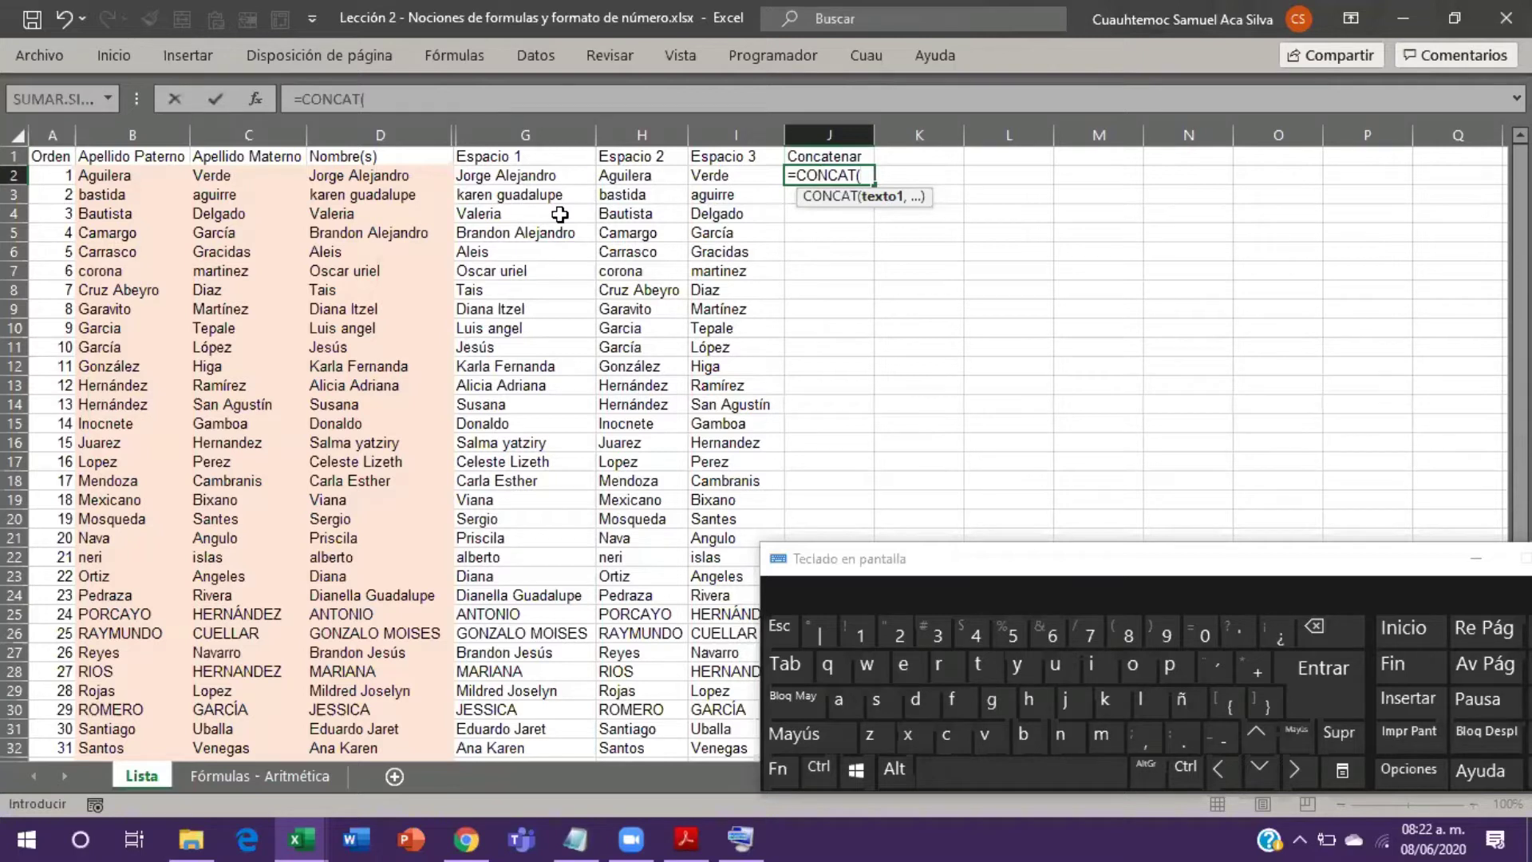
{"action": "key", "text": "Left"}
{"action": "key", "text": "Left"}
{"action": "key", "text": "Left"}
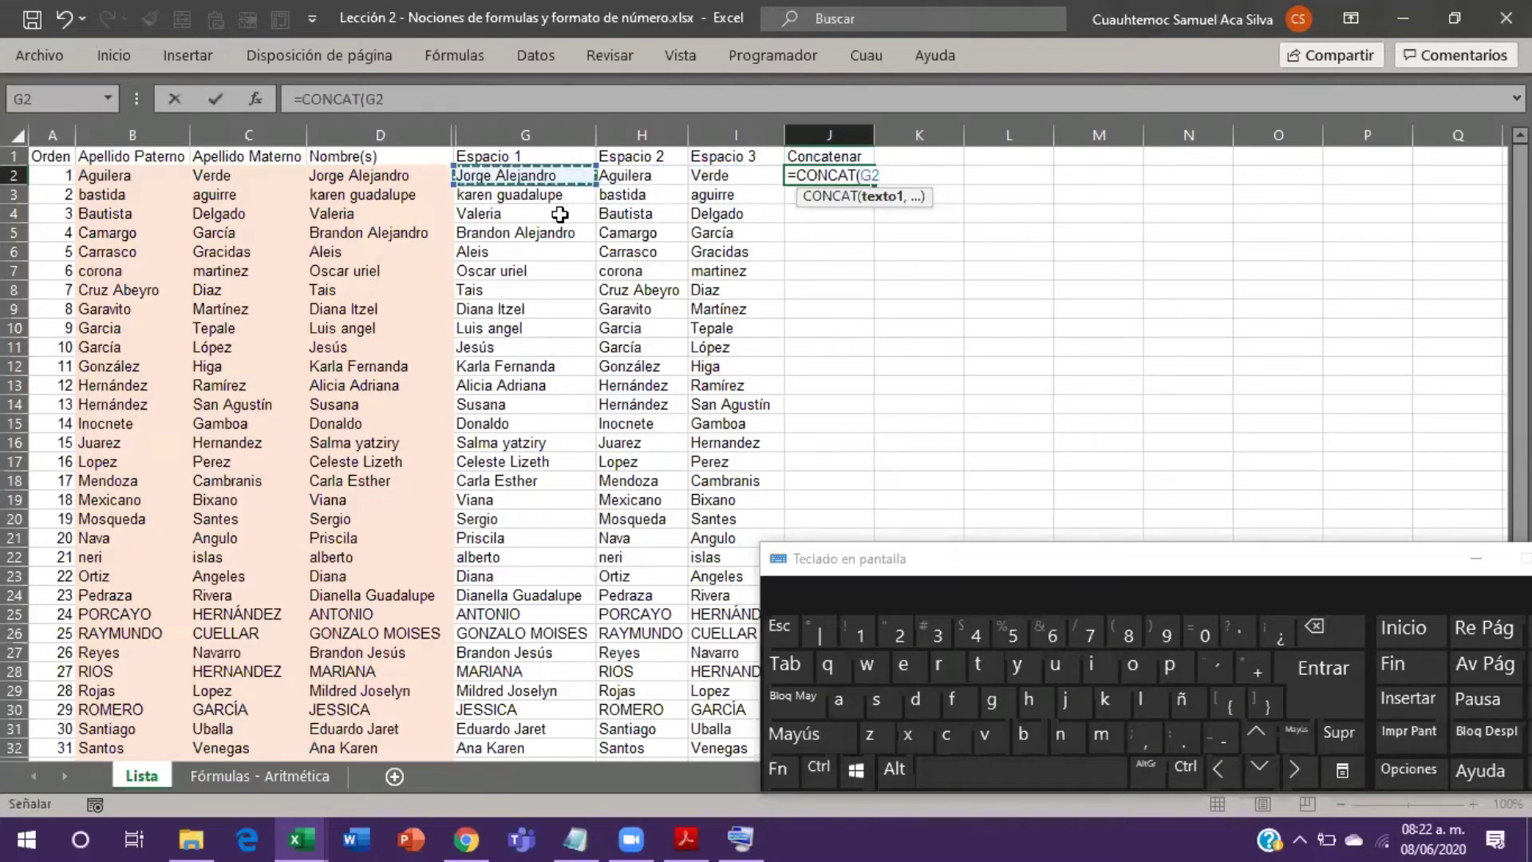
{"action": "type", "text": ",\""}
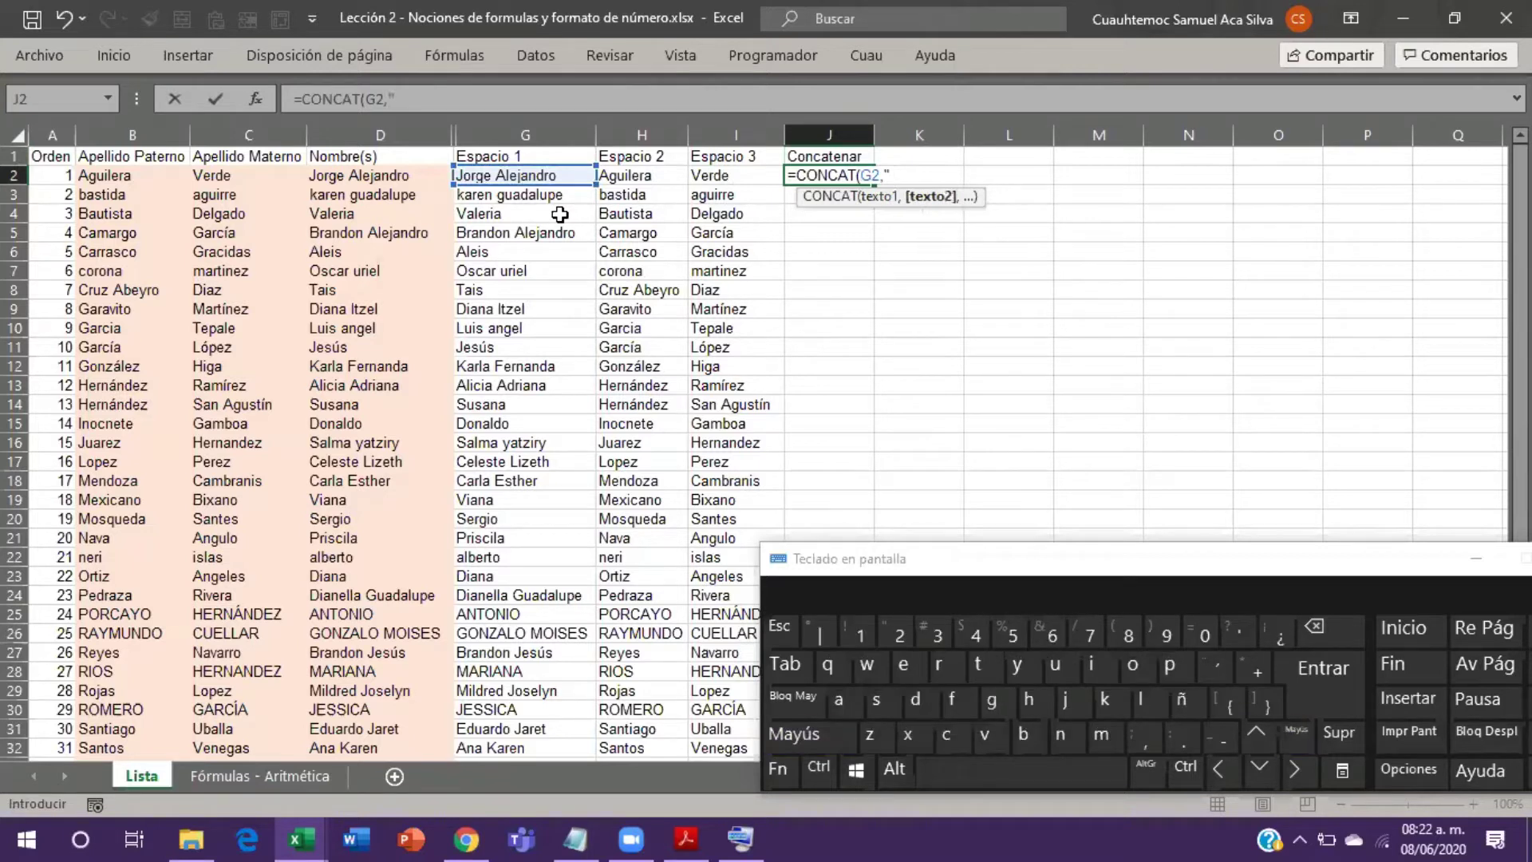
{"action": "type", "text": " \","}
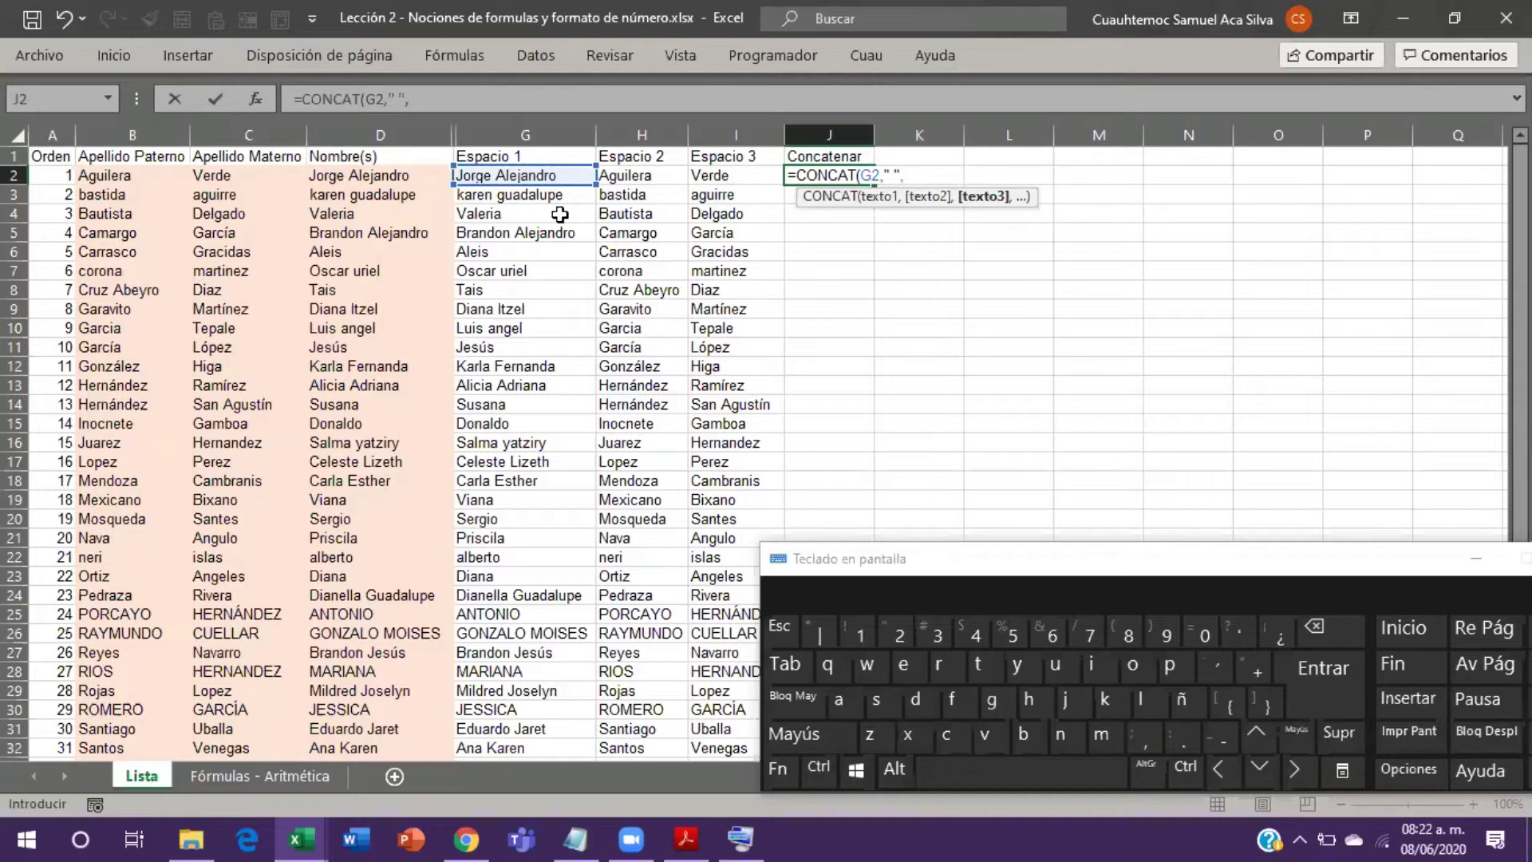
{"action": "key", "text": "Left"}
{"action": "key", "text": "Left"}
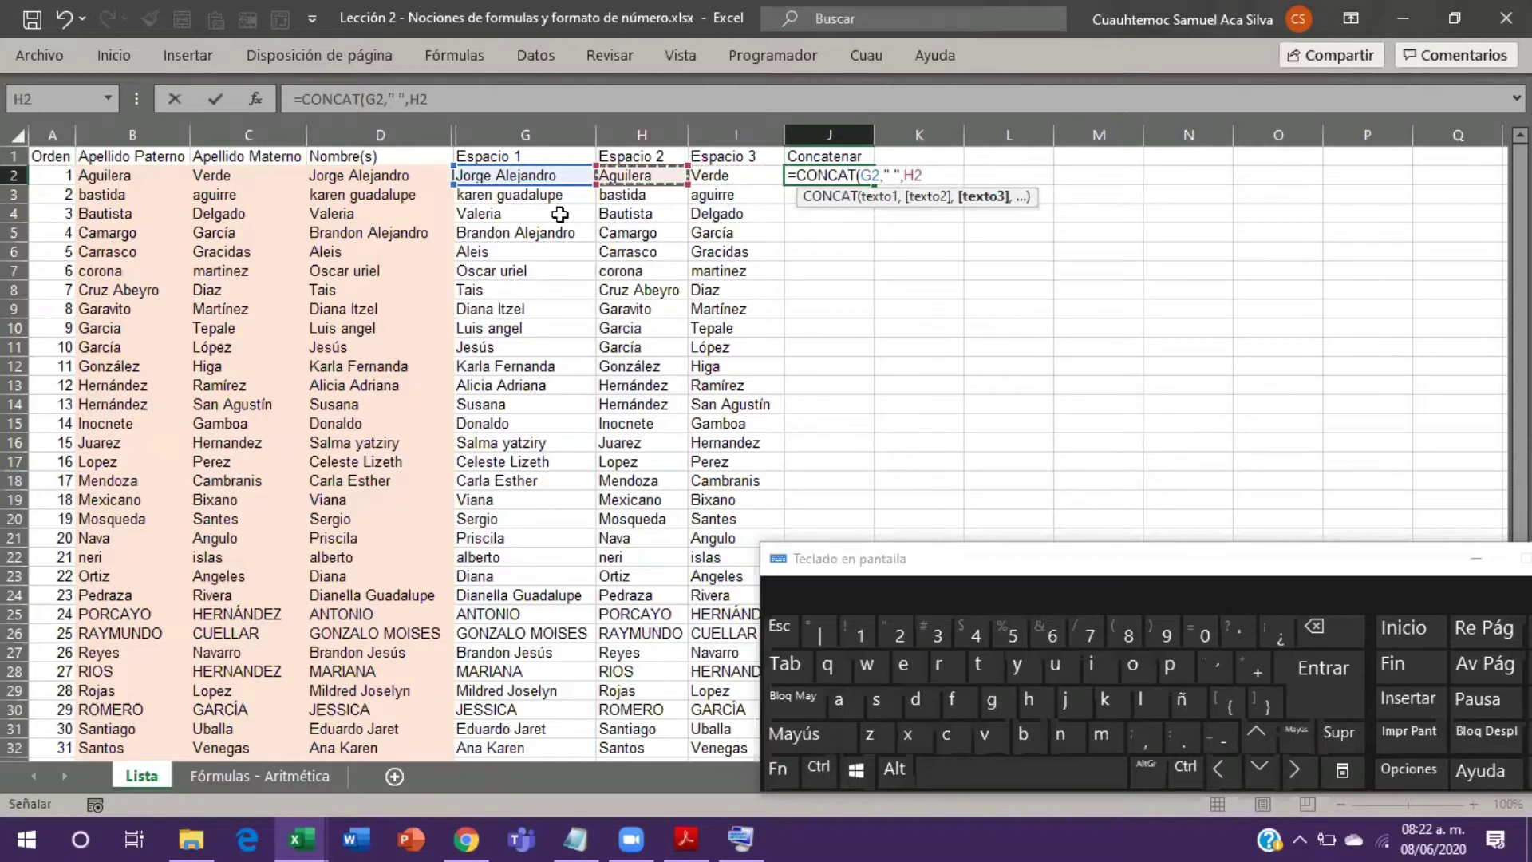
{"action": "type", "text": ",\" \""}
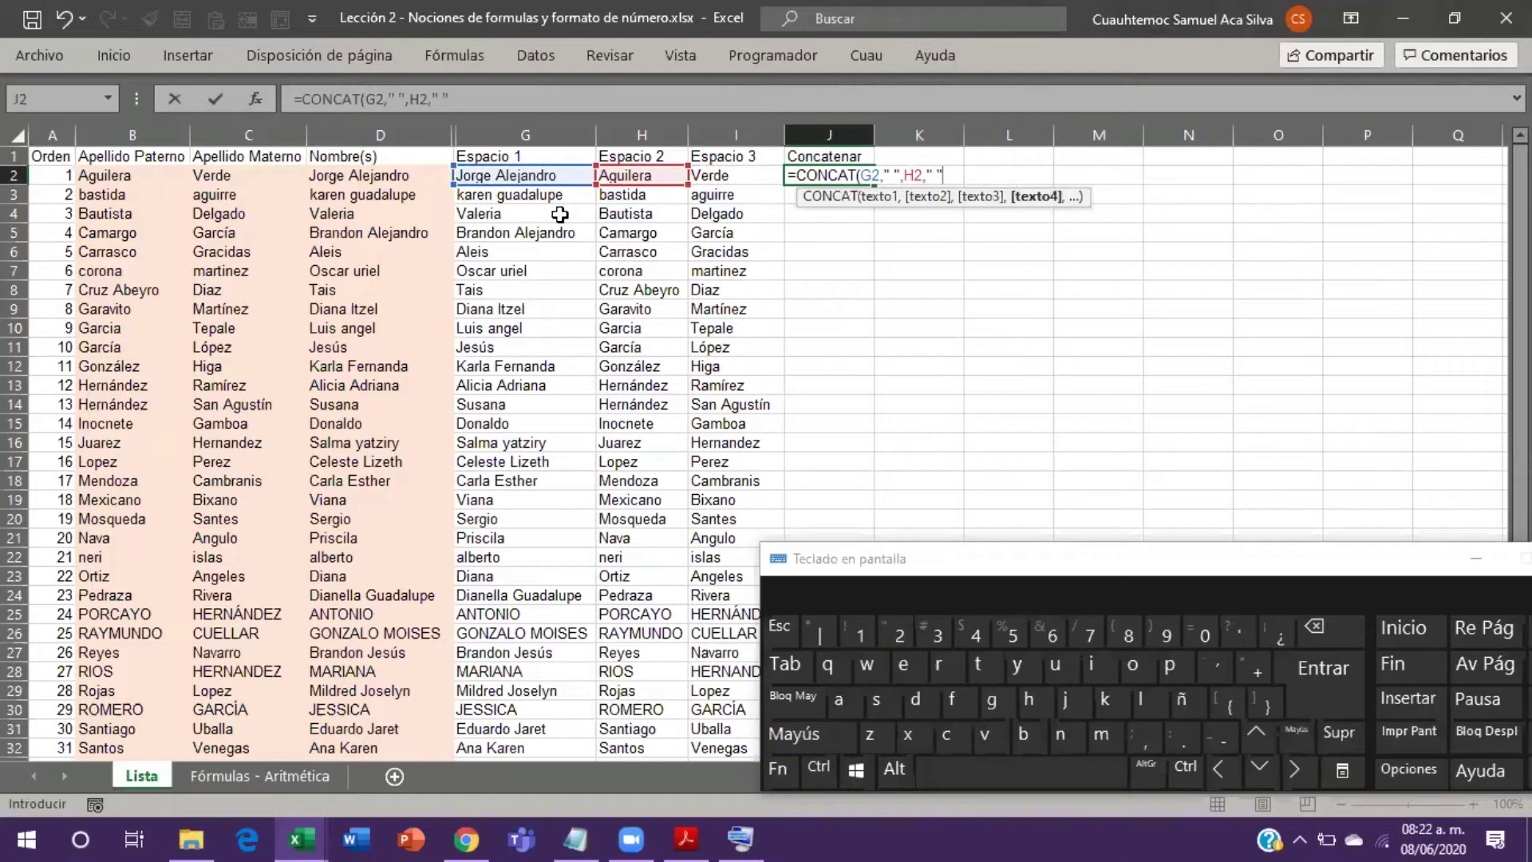
{"action": "type", "text": ","}
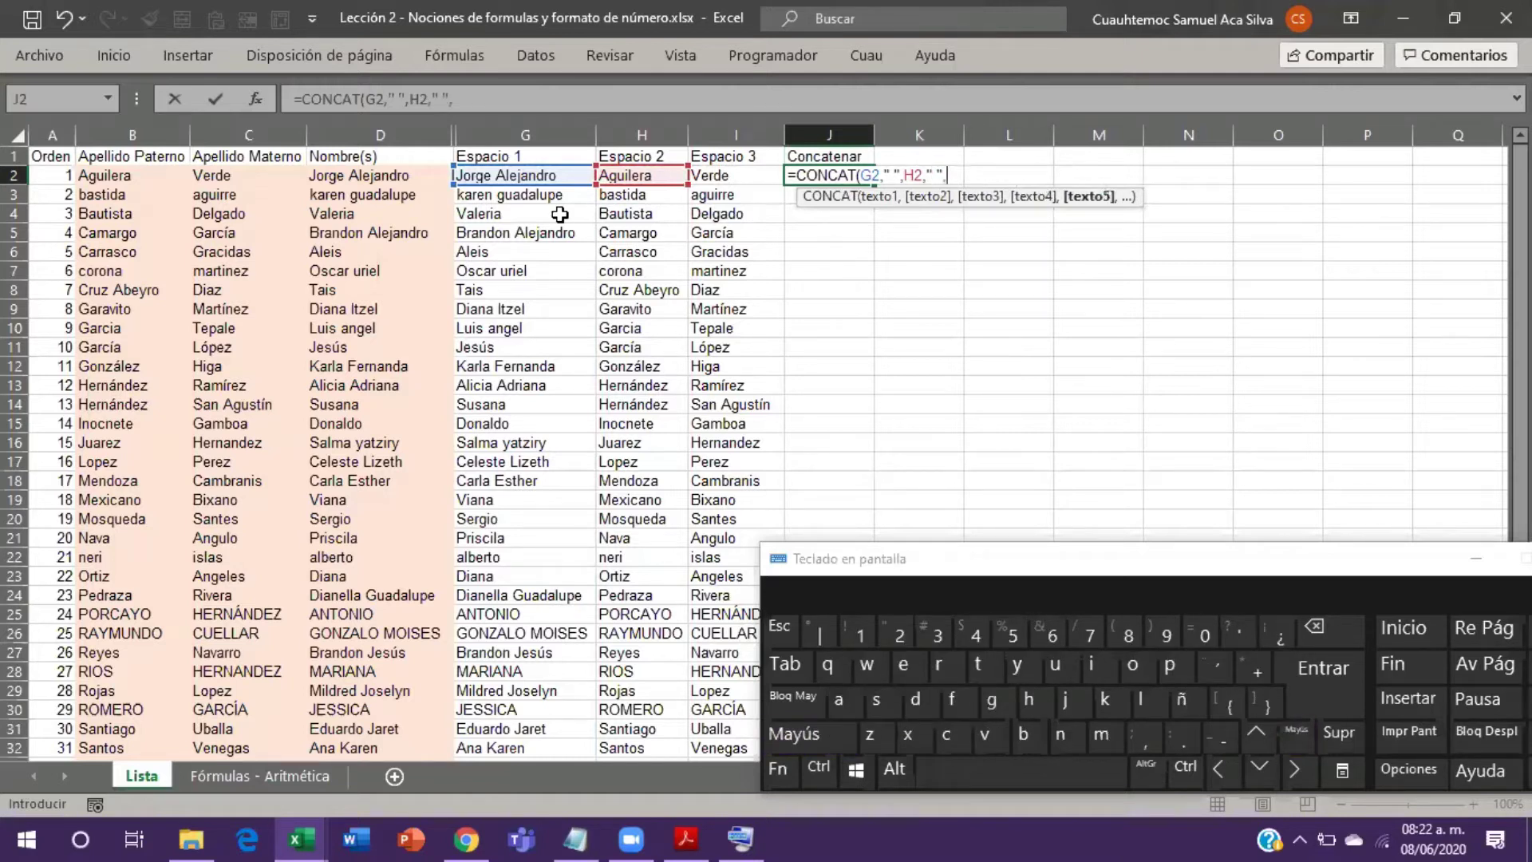
{"action": "key", "text": "Left"}
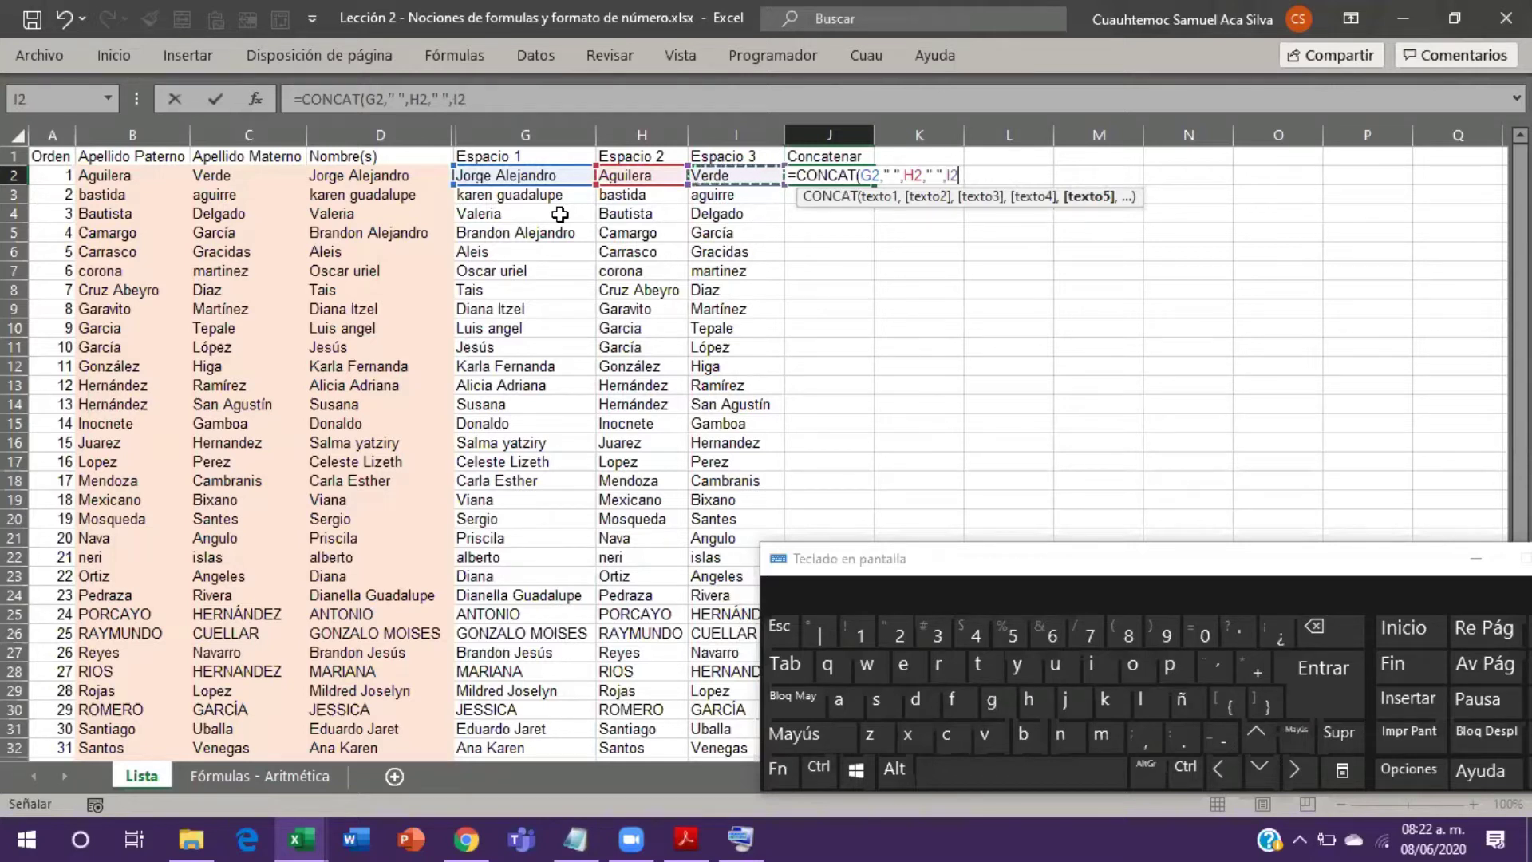
{"action": "type", "text": ")"}
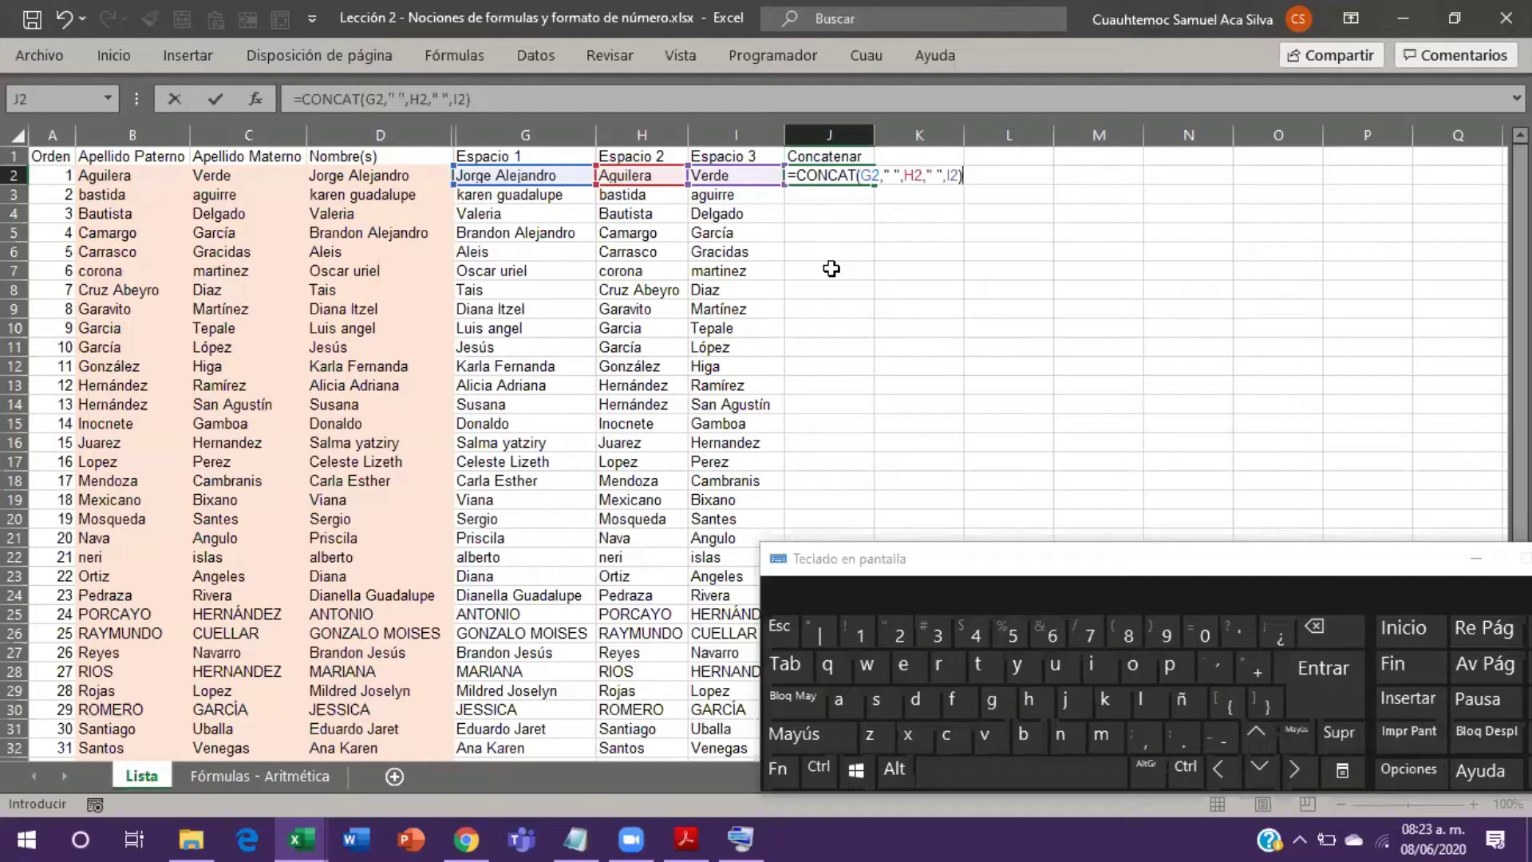
{"action": "key", "text": "Return"}
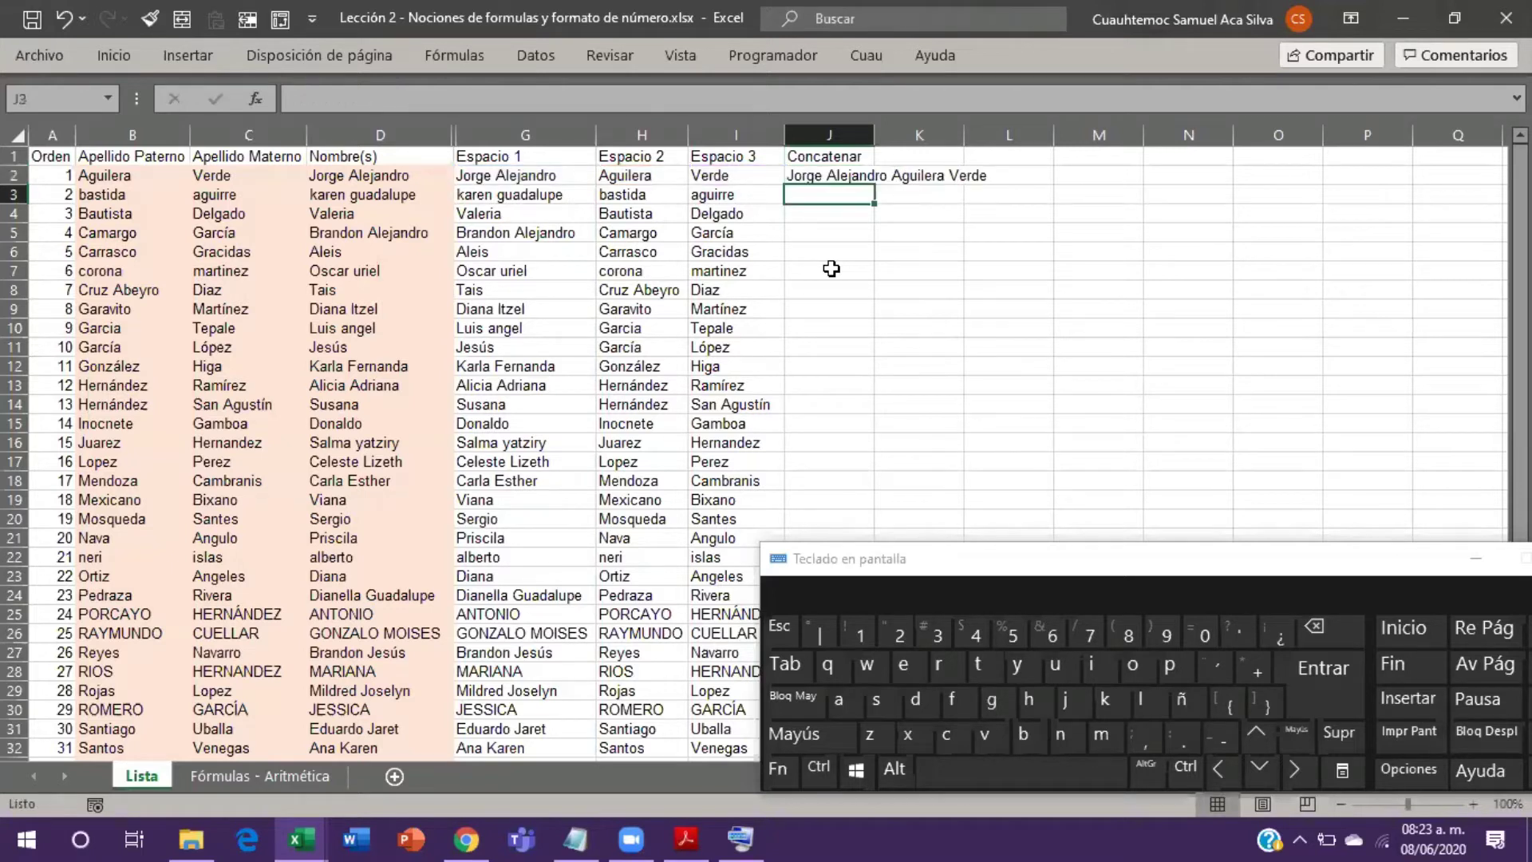
{"action": "key", "text": "Up"}
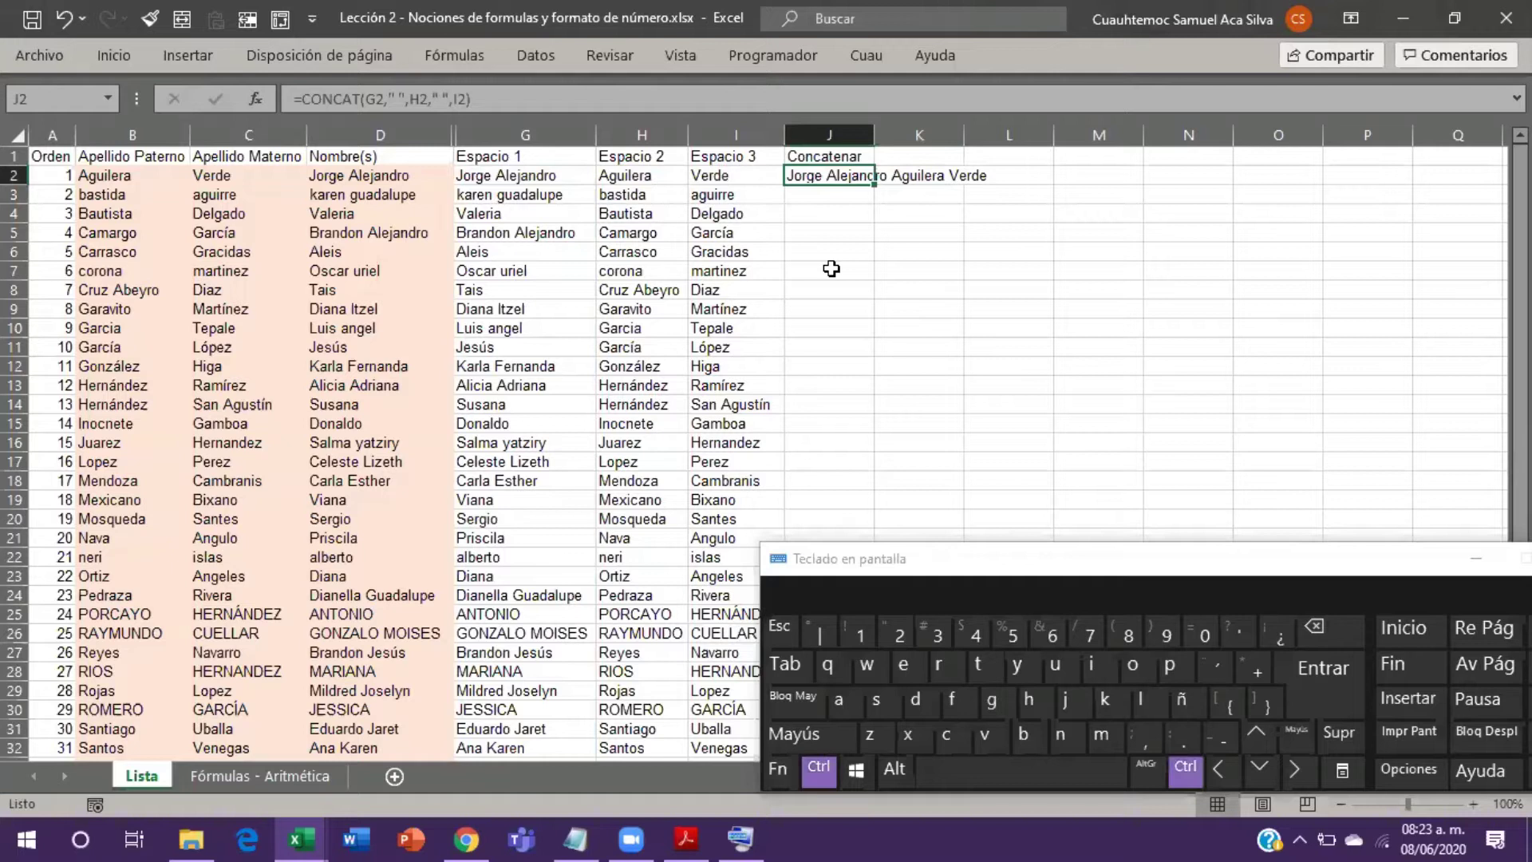
Step: Copy the CONCAT formula from J2 down through J36 to join every full name in the list
{"action": "key", "text": "ctrl+c"}
{"action": "key", "text": "Left"}
{"action": "key", "text": "ctrl+Down"}
{"action": "key", "text": "Right"}
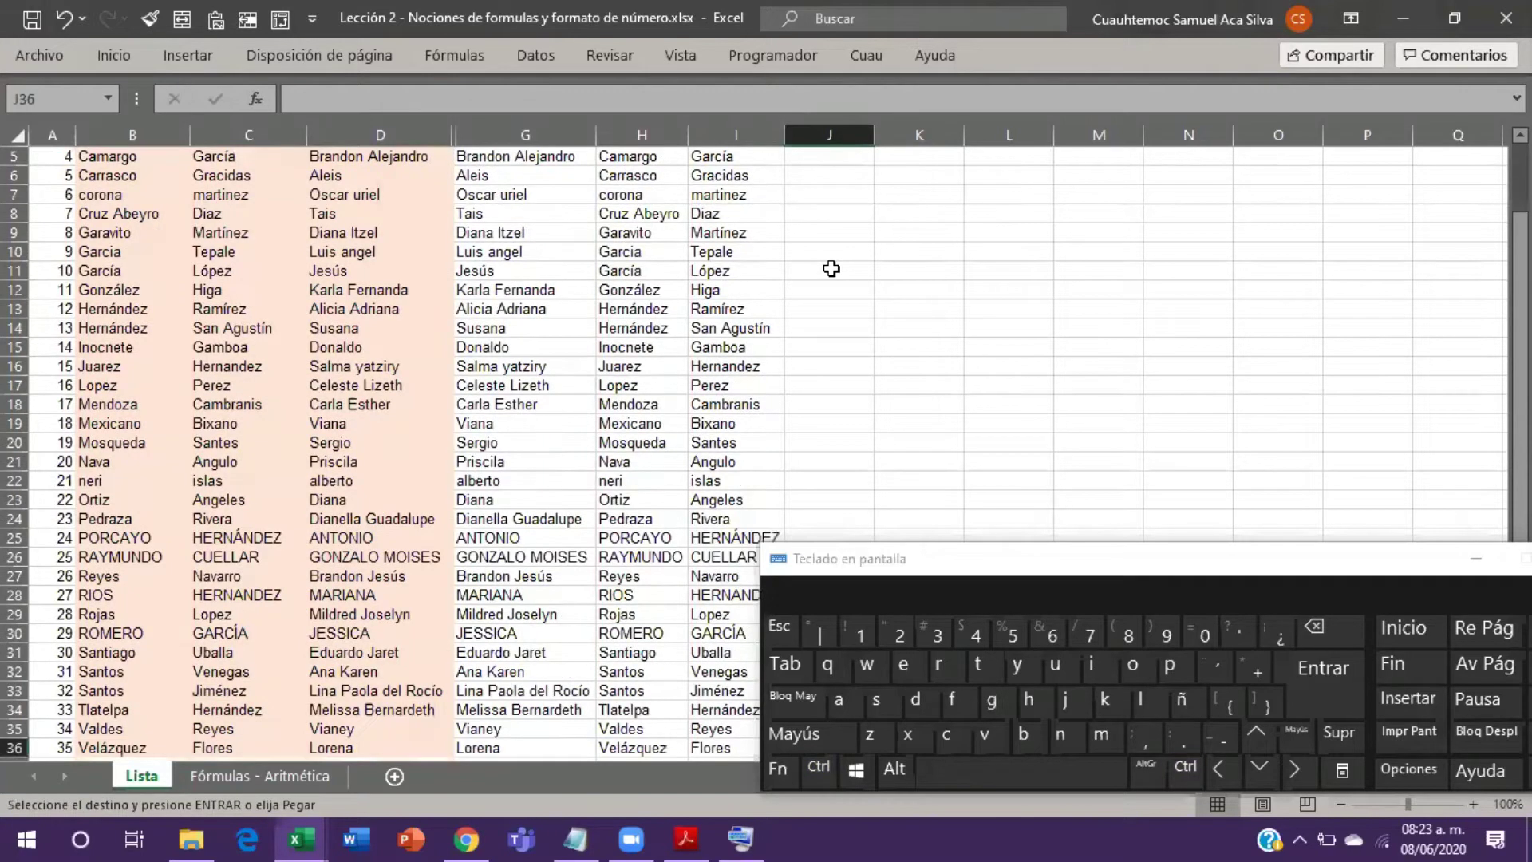
{"action": "key", "text": "ctrl+shift+Up"}
{"action": "key", "text": "Return"}
{"action": "key", "text": "Right"}
{"action": "key", "text": "Left"}
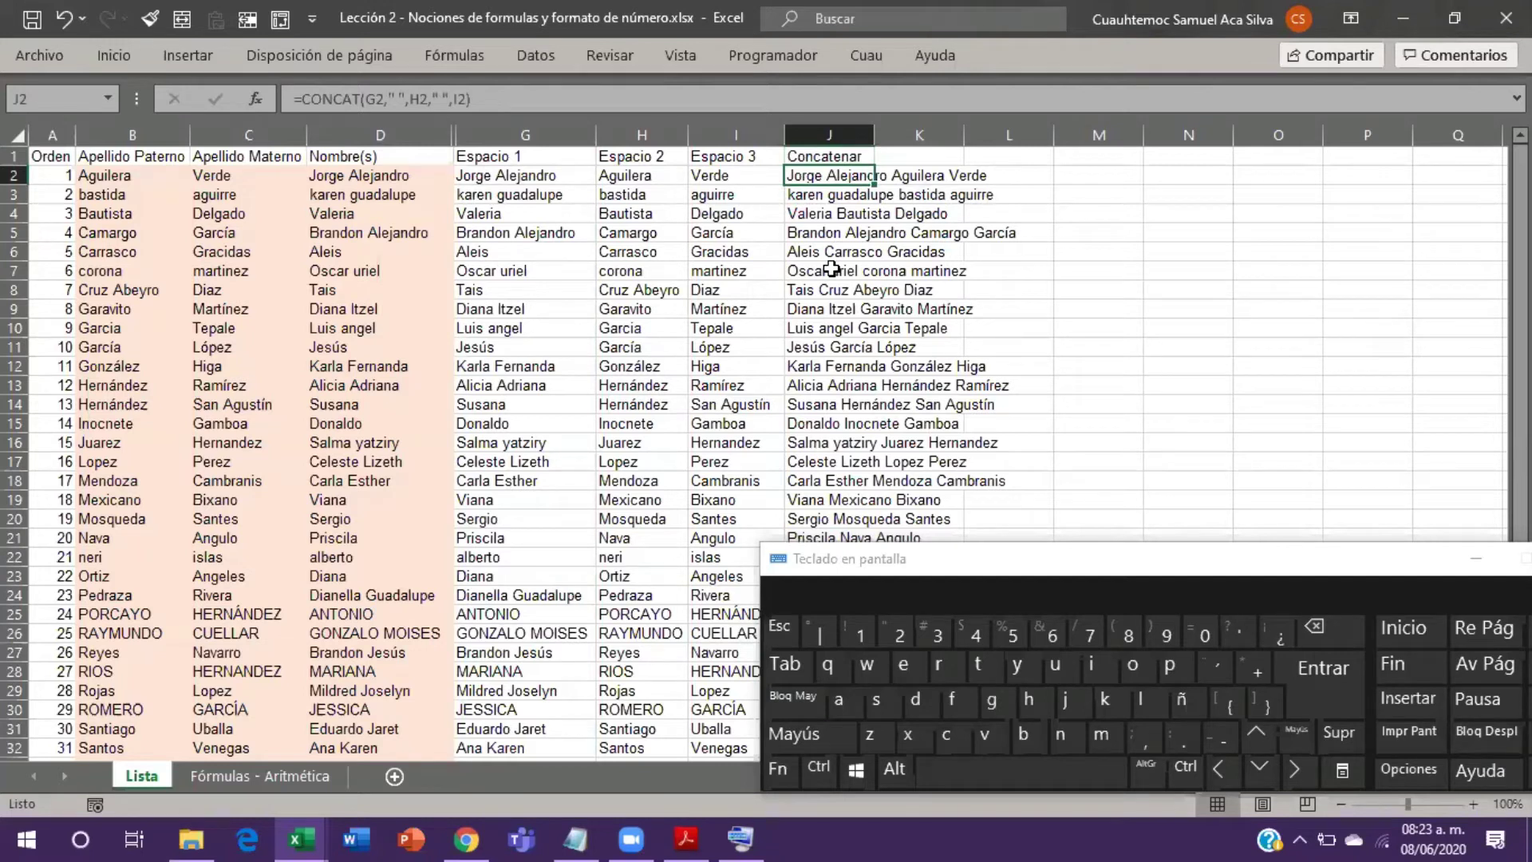
Step: Examine the joined names in the Concatenar column alongside the Espacio 1 to Espacio 3 cells in row 2
{"action": "key", "text": "Right"}
{"action": "key", "text": "Right"}
{"action": "key", "text": "Right"}
{"action": "key", "text": "Right"}
{"action": "key", "text": "Right"}
{"action": "key", "text": "Right"}
{"action": "key", "text": "Right"}
{"action": "key", "text": "Right"}
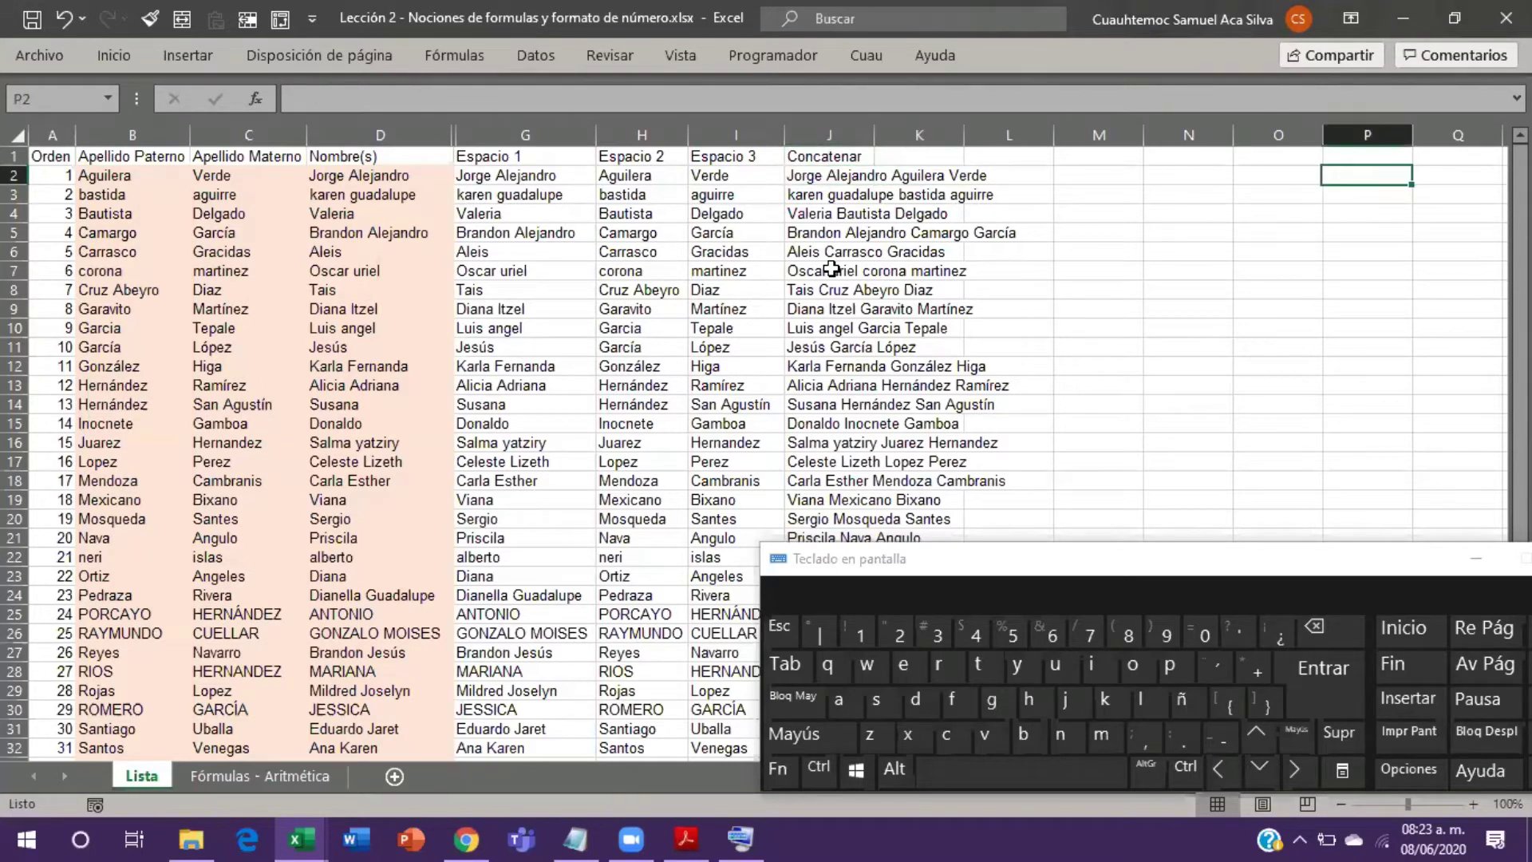
{"action": "key", "text": "ctrl+Left"}
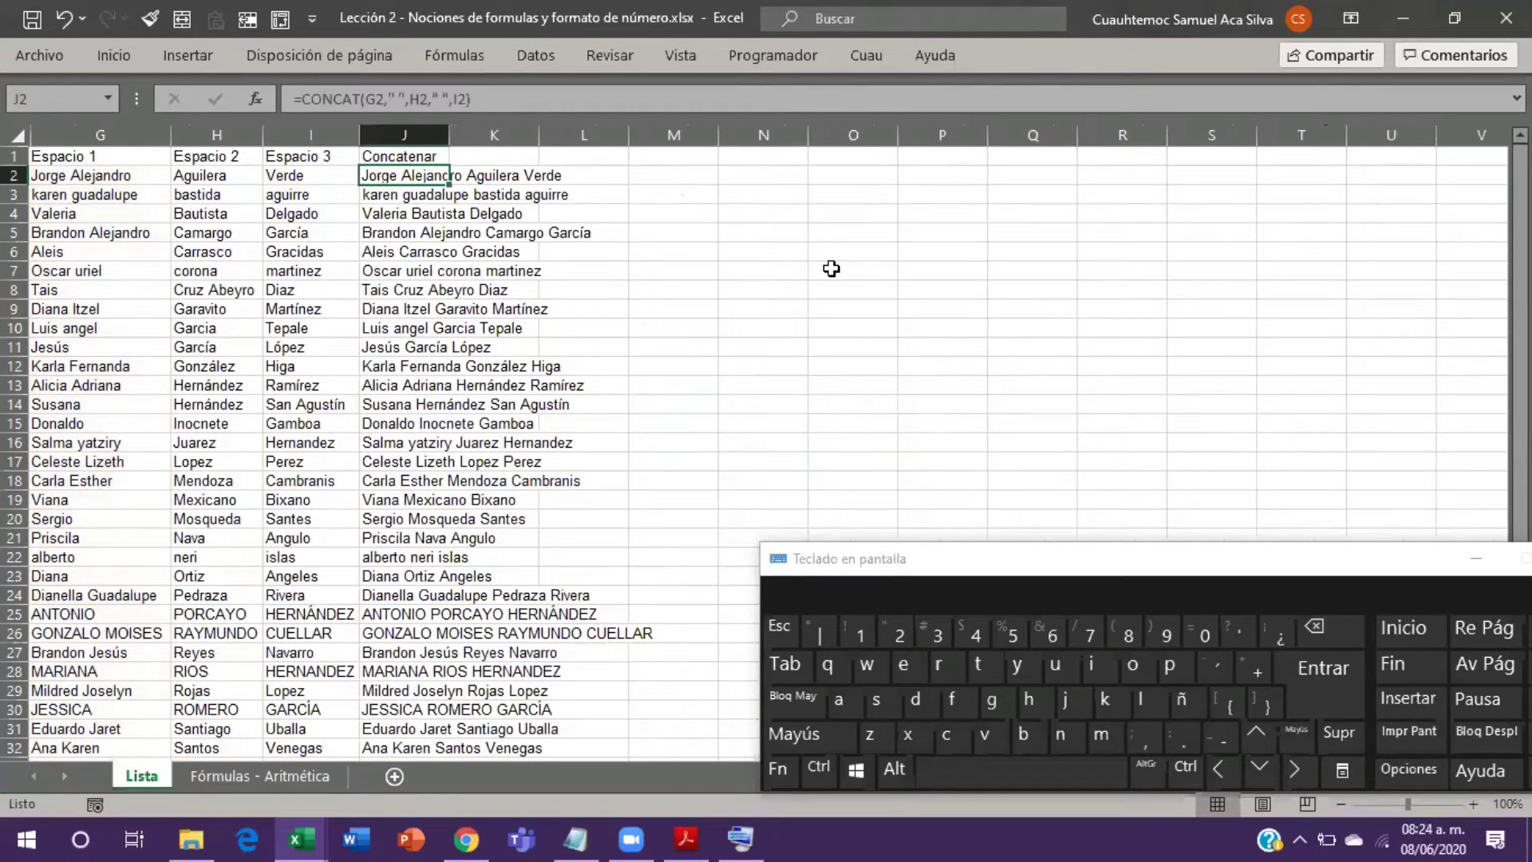
{"action": "key", "text": "Left"}
{"action": "key", "text": "Left"}
{"action": "key", "text": "Left"}
{"action": "key", "text": "Right"}
{"action": "key", "text": "Right"}
{"action": "key", "text": "Right"}
Step: Enter a NOMPROPIO formula in K2 that capitalises the joined name in J2
{"action": "key", "text": "Up"}
{"action": "key", "text": "Right"}
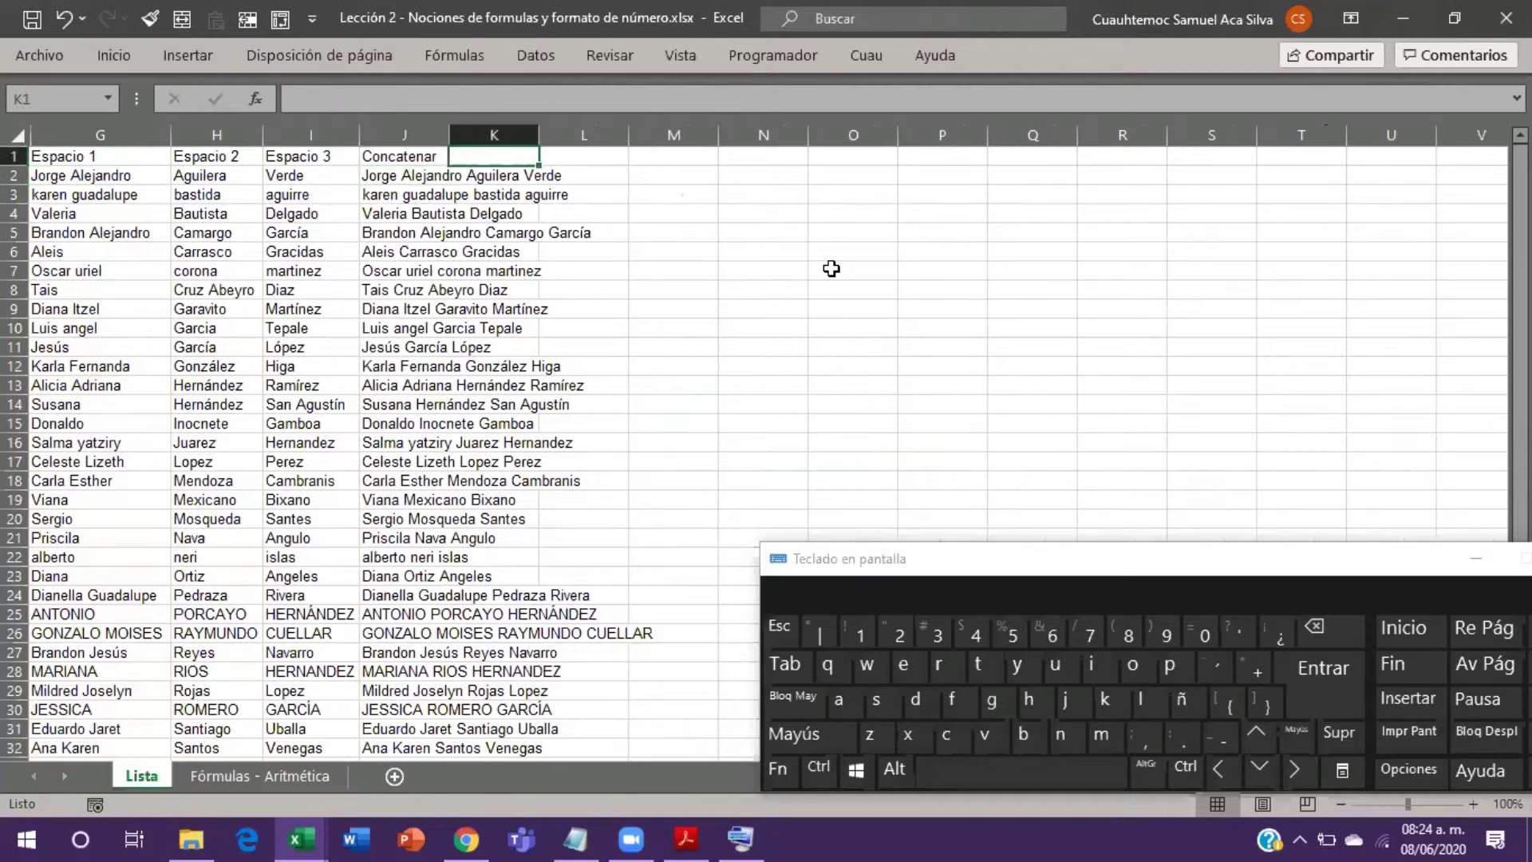
{"action": "key", "text": "Down"}
{"action": "type", "text": "="}
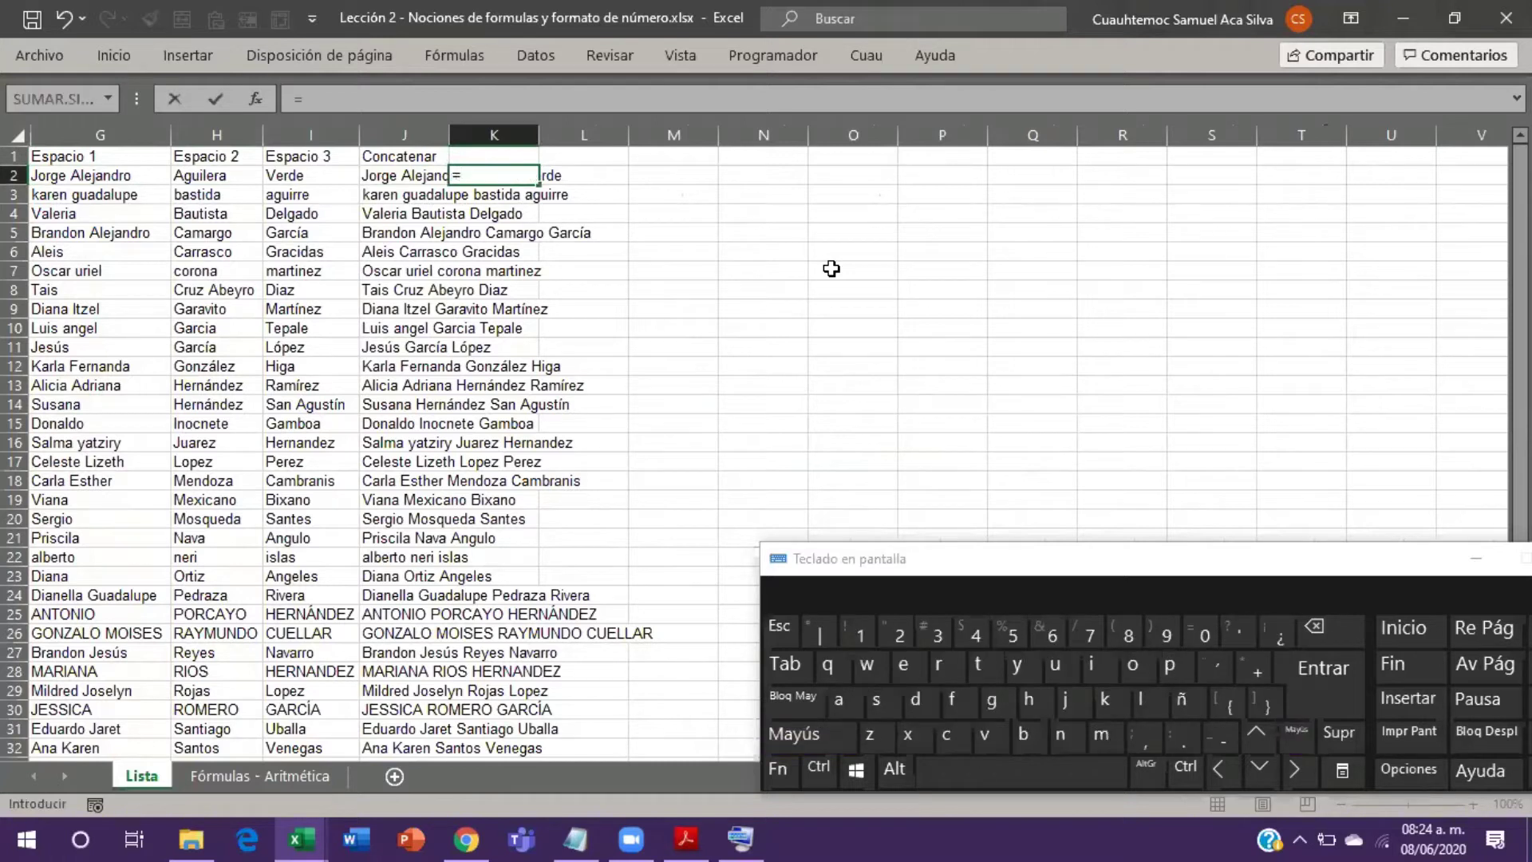
{"action": "type", "text": "no"}
{"action": "key", "text": "Down"}
{"action": "key", "text": "Down"}
{"action": "key", "text": "Tab"}
{"action": "key", "text": "Left"}
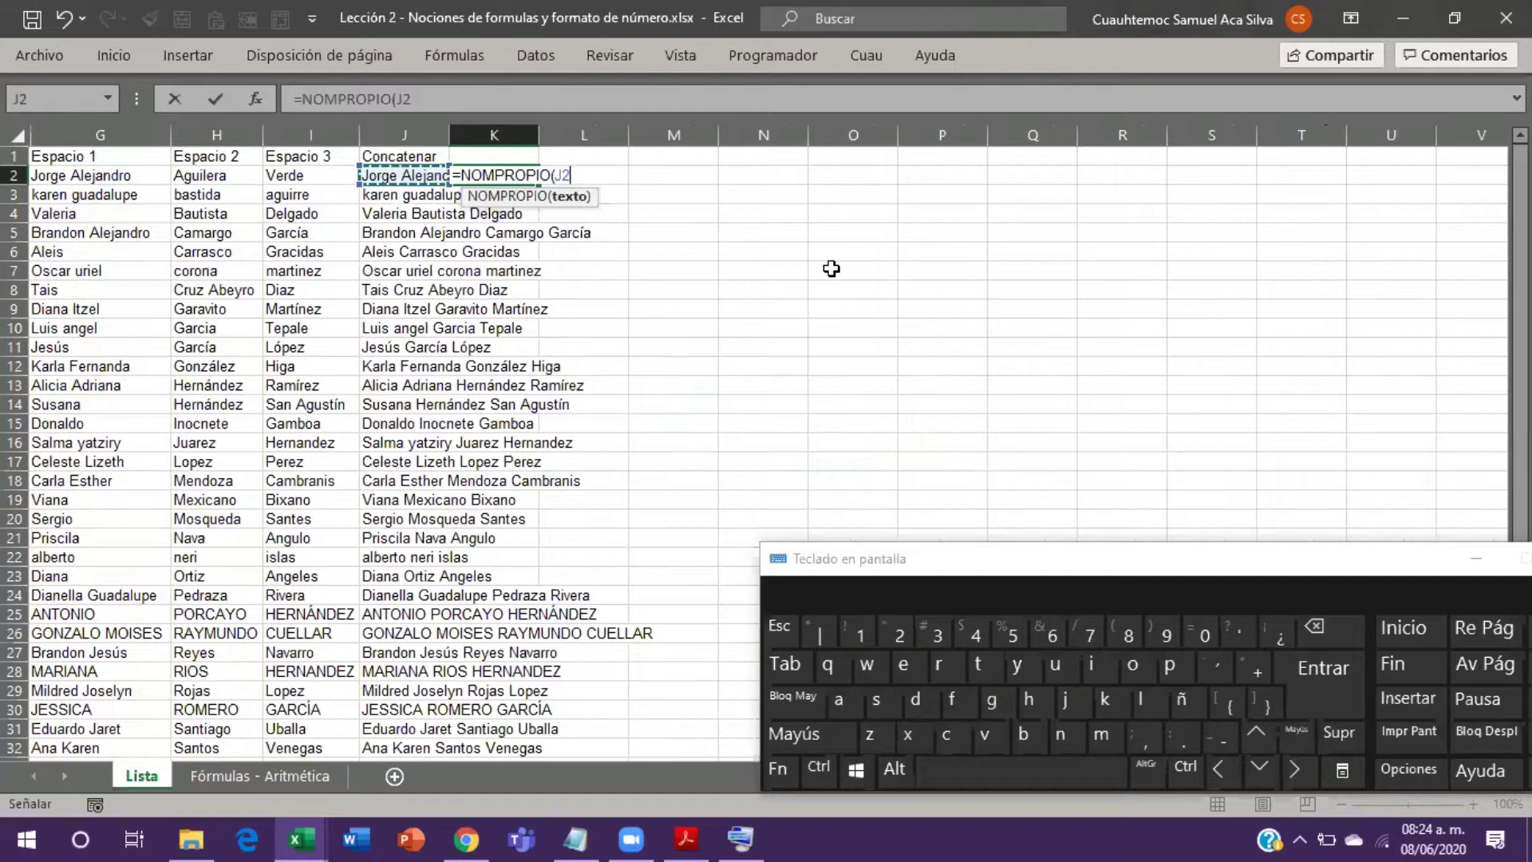
{"action": "key", "text": "ctrl+Return"}
Step: Copy the NOMPROPIO formula from K2 down through K36
{"action": "key", "text": "ctrl+c"}
{"action": "key", "text": "Left"}
{"action": "key", "text": "ctrl+Down"}
{"action": "key", "text": "Right"}
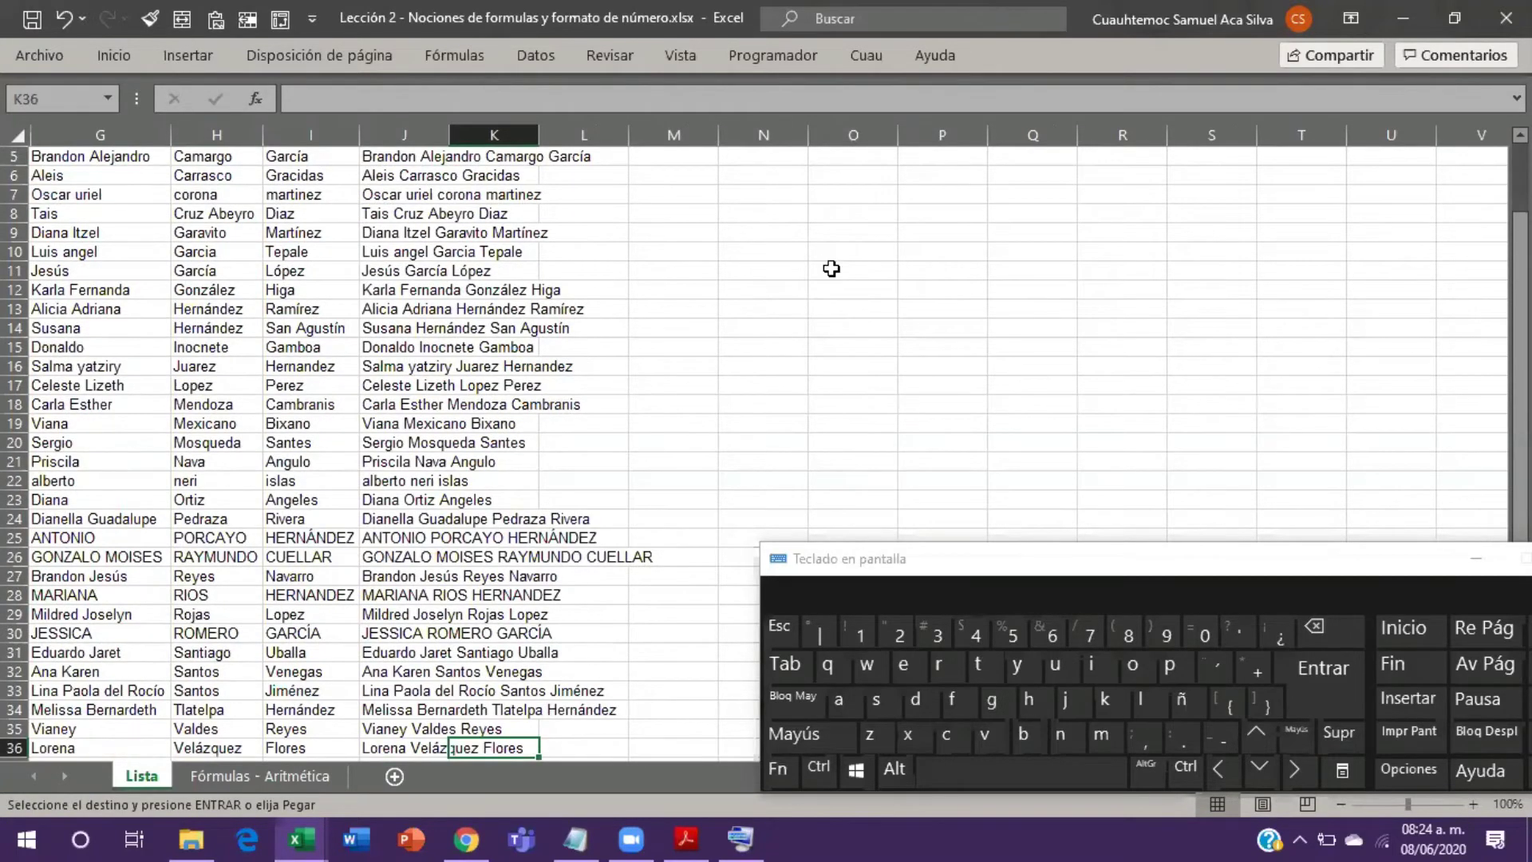
{"action": "key", "text": "ctrl+shift+Up"}
{"action": "key", "text": "Return"}
Step: Enter the header Nombre OK in K1 and autofit column K to the full names
{"action": "key", "text": "ctrl+Up"}
{"action": "type", "text": "Nombre OK"}
{"action": "key", "text": "Return"}
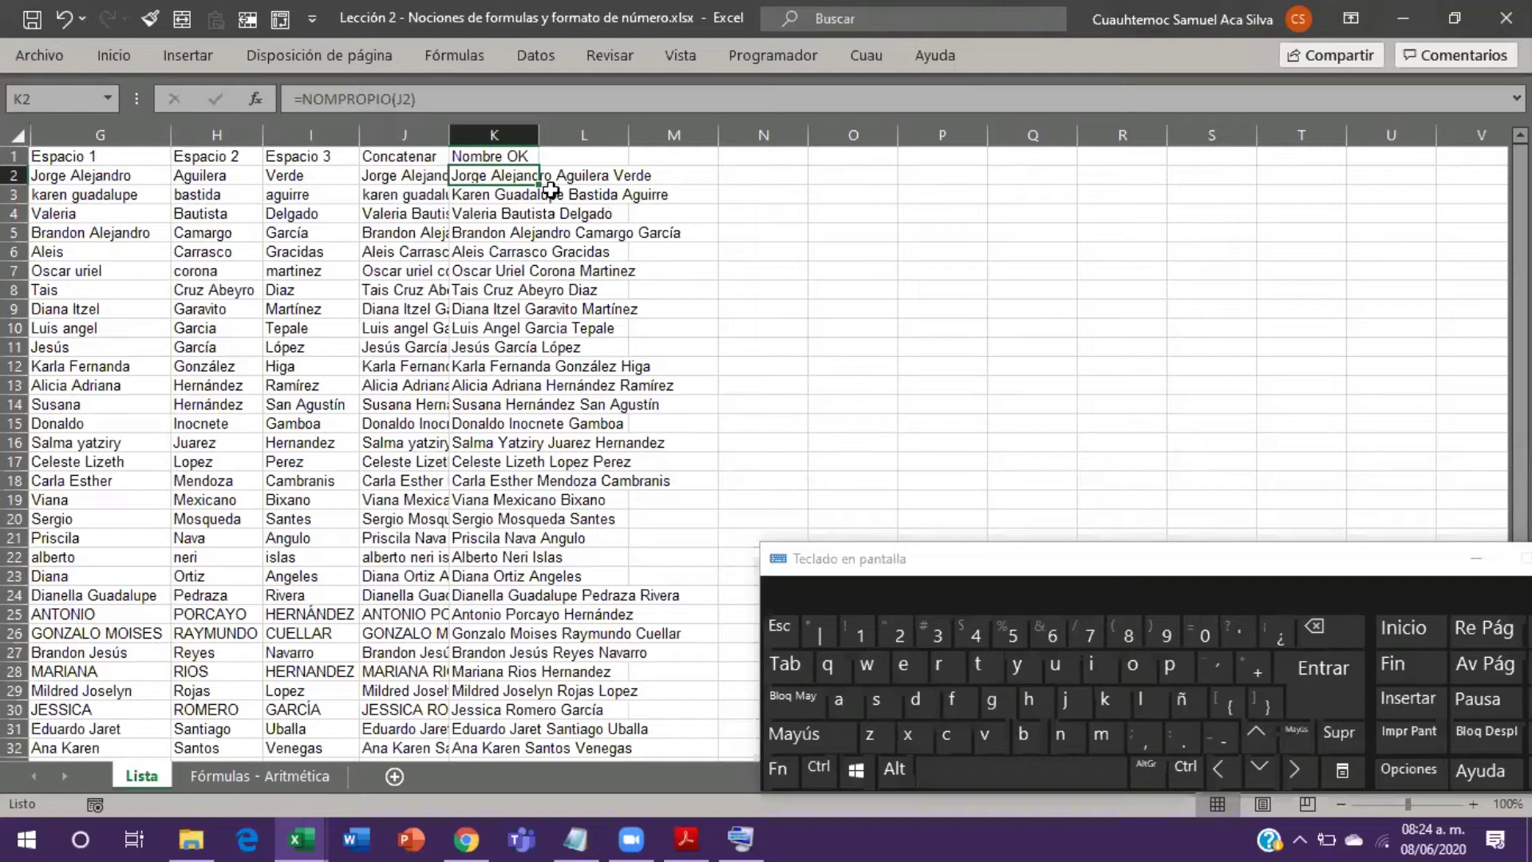
{"action": "double_click", "coordinate": [539, 135]}
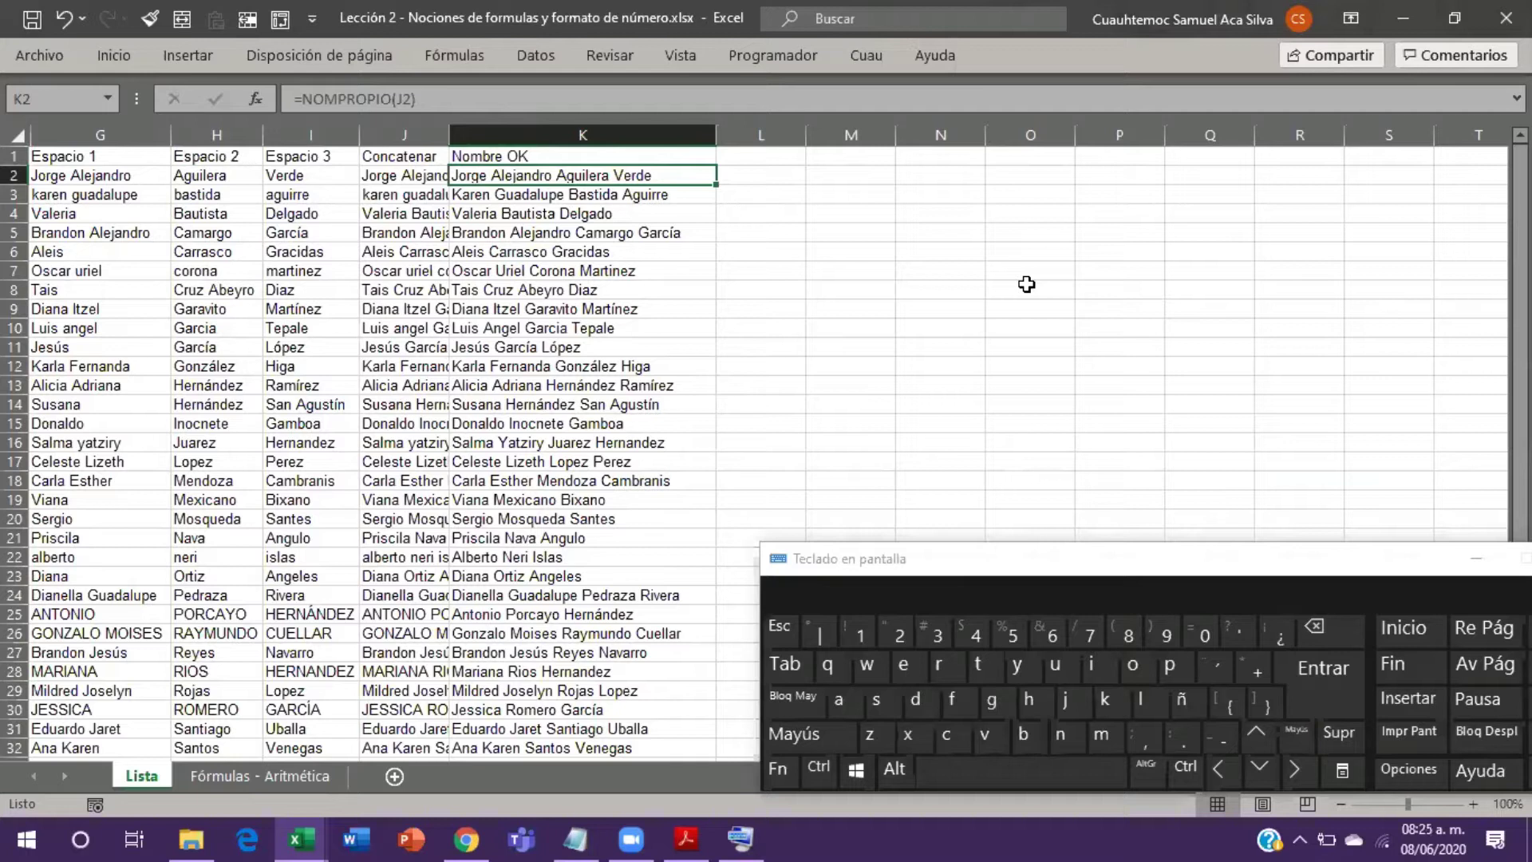
Step: Review row 2 from the Nombre OK formula back through the helper columns to the original name columns
{"action": "key", "text": "Left"}
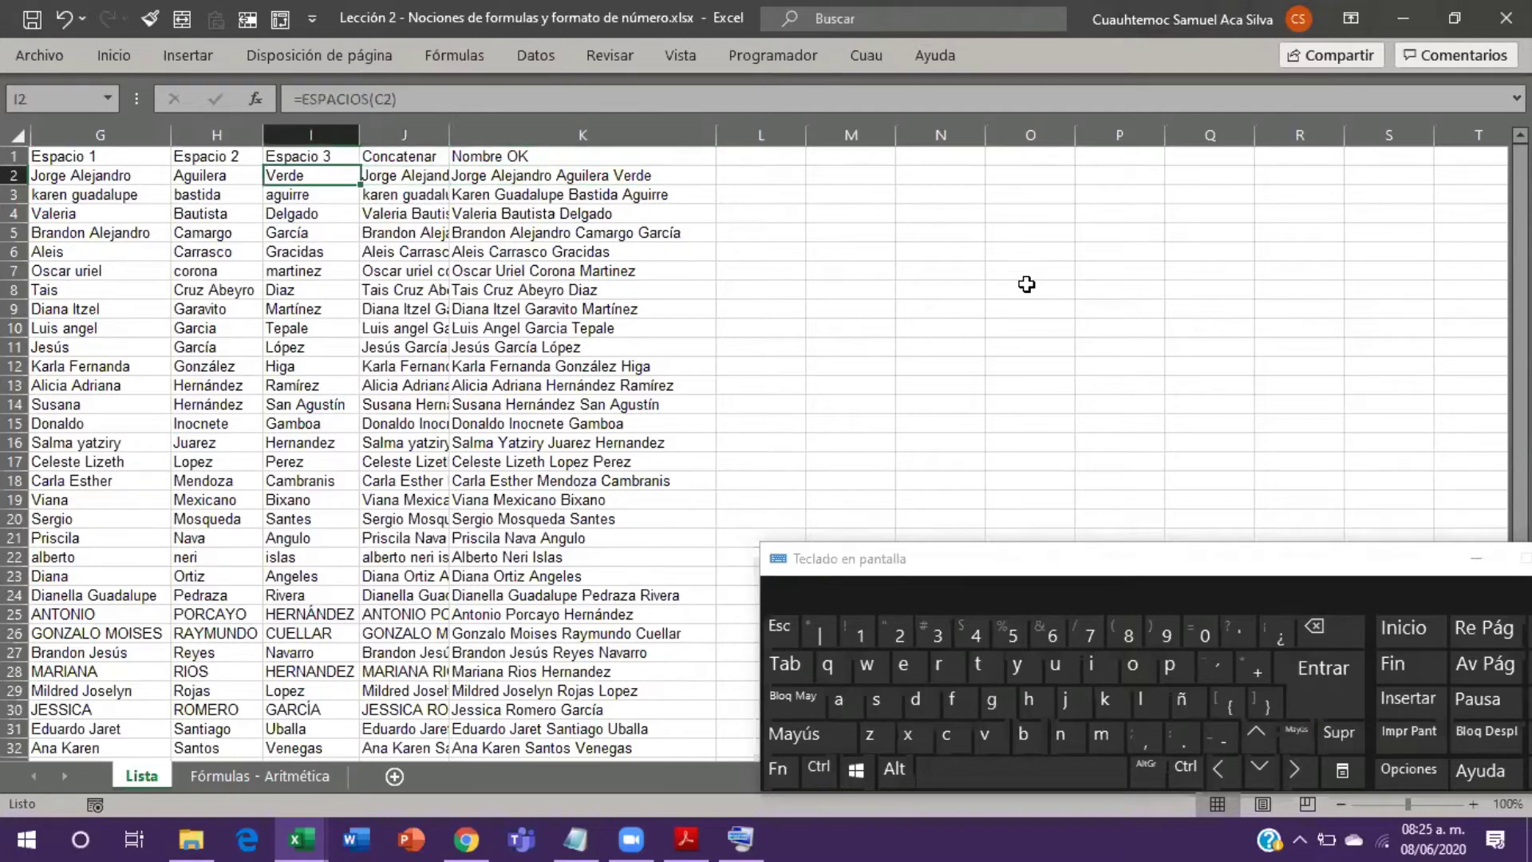
{"action": "key", "text": "Right"}
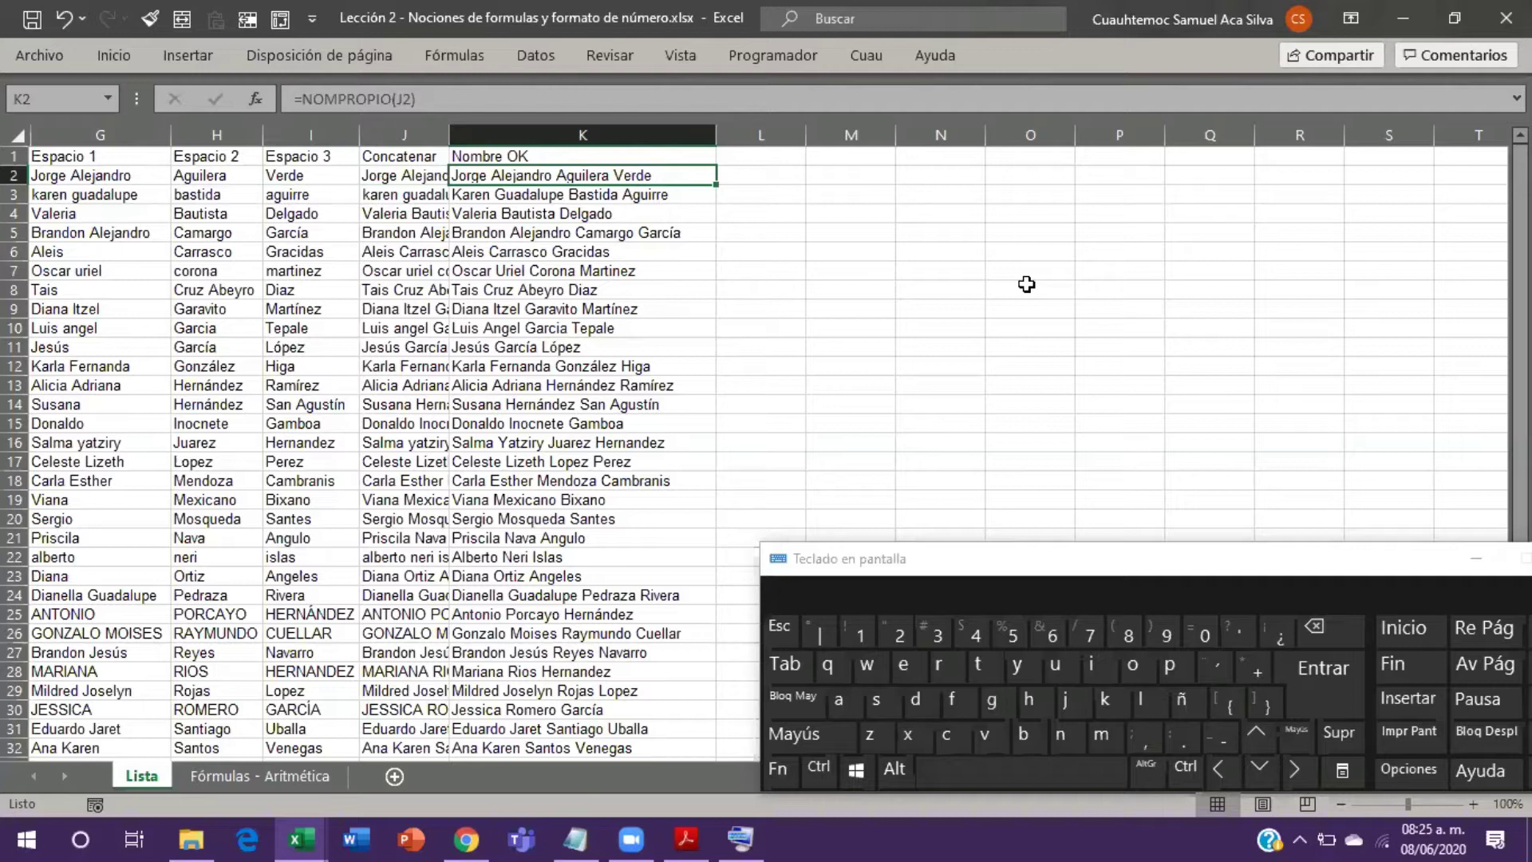
{"action": "key", "text": "Left"}
{"action": "key", "text": "Left"}
{"action": "key", "text": "Left"}
{"action": "key", "text": "Left"}
{"action": "key", "text": "Left"}
{"action": "key", "text": "Left"}
{"action": "key", "text": "Left"}
{"action": "key", "text": "Left"}
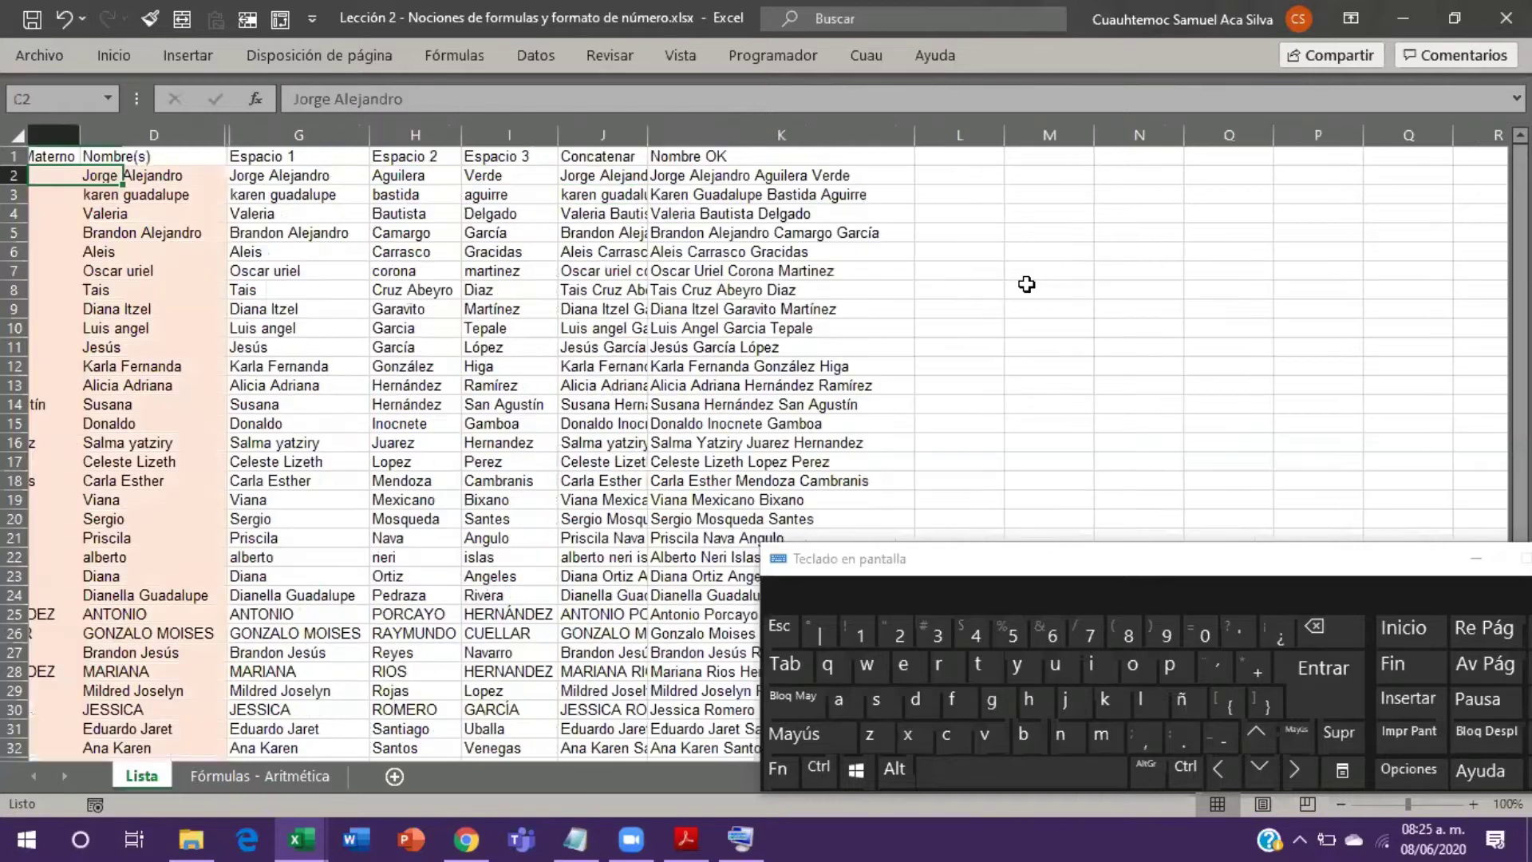
Step: Insert a blank row at row 22, above the record with Orden 21
{"action": "key", "text": "Right"}
{"action": "key", "text": "Down"}
{"action": "key", "text": "Down"}
{"action": "key", "text": "Down"}
{"action": "key", "text": "Down"}
{"action": "key", "text": "Down"}
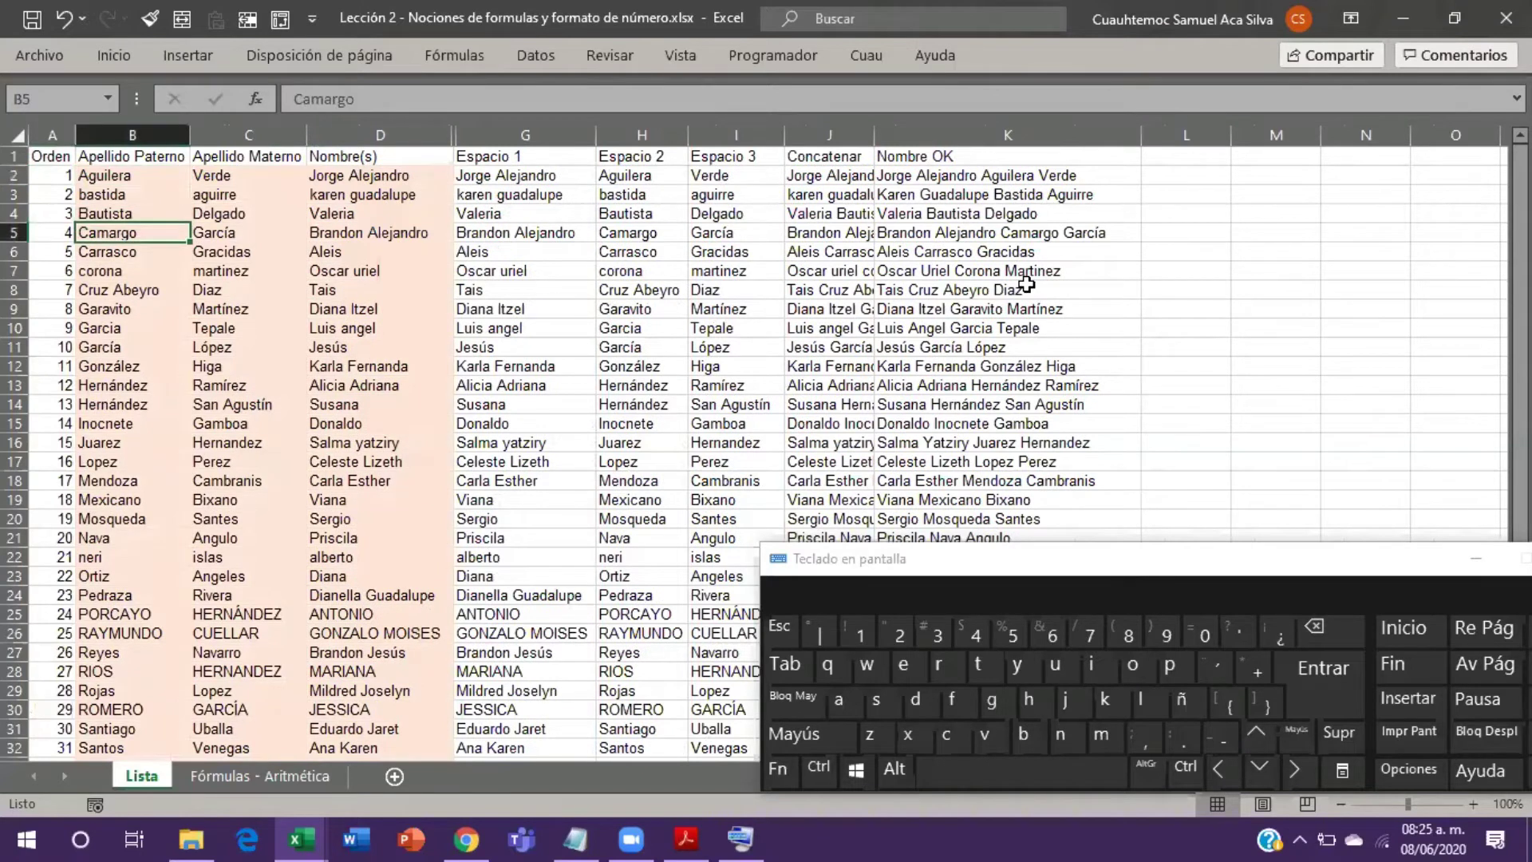
{"action": "key", "text": "Down"}
{"action": "key", "text": "Down"}
{"action": "key", "text": "Down"}
{"action": "key", "text": "Down"}
{"action": "key", "text": "Down"}
{"action": "key", "text": "Down"}
{"action": "key", "text": "Down"}
{"action": "key", "text": "Down"}
{"action": "key", "text": "Down"}
{"action": "key", "text": "Down"}
{"action": "key", "text": "Down"}
{"action": "key", "text": "Down"}
{"action": "key", "text": "Down"}
{"action": "key", "text": "Down"}
{"action": "key", "text": "Down"}
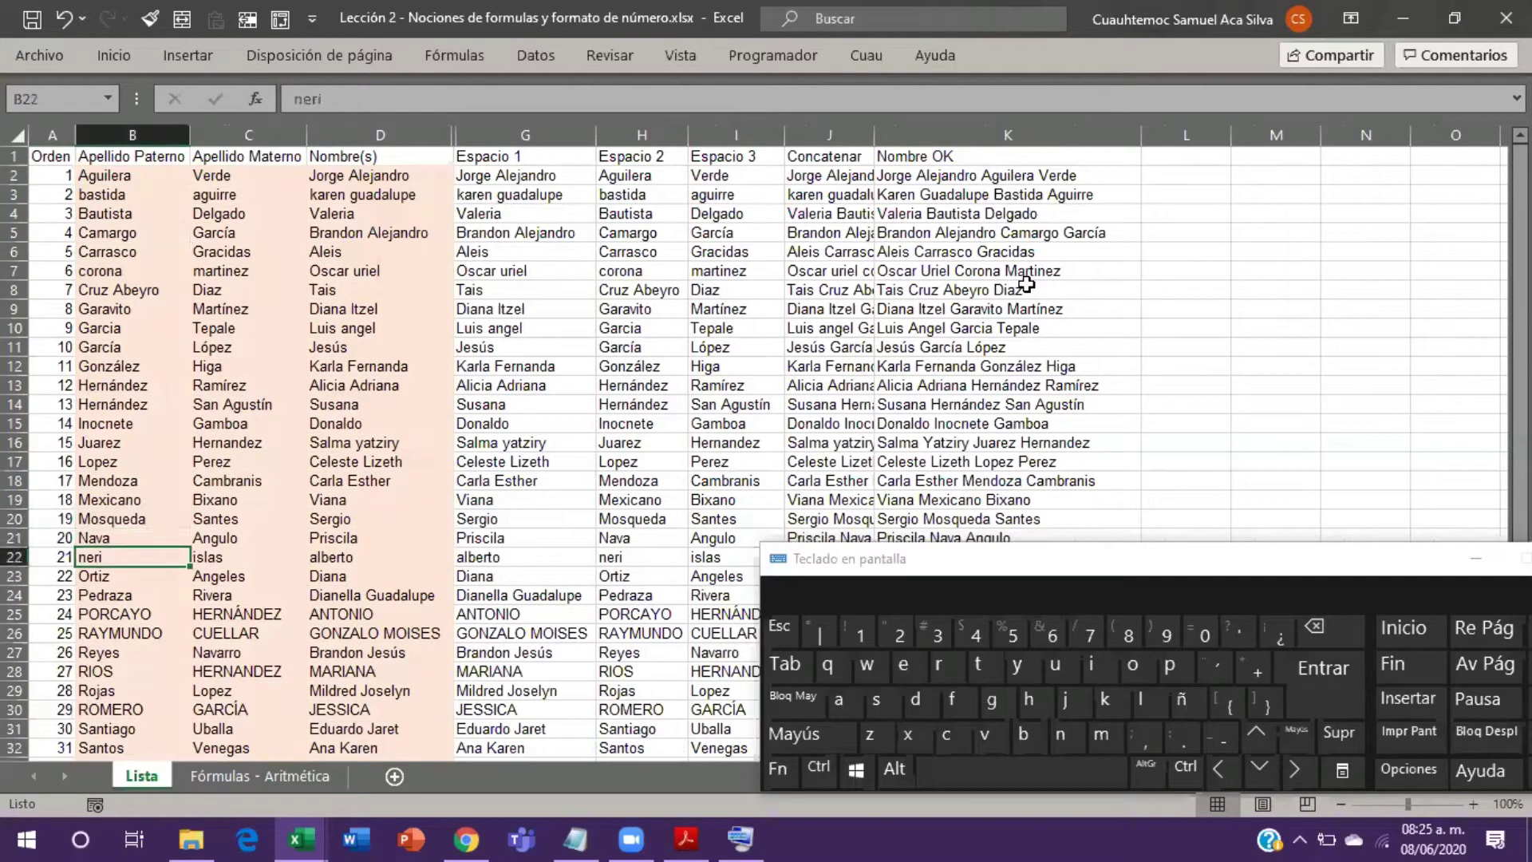
{"action": "key", "text": "shift+space"}
{"action": "key", "text": "ctrl+plus"}
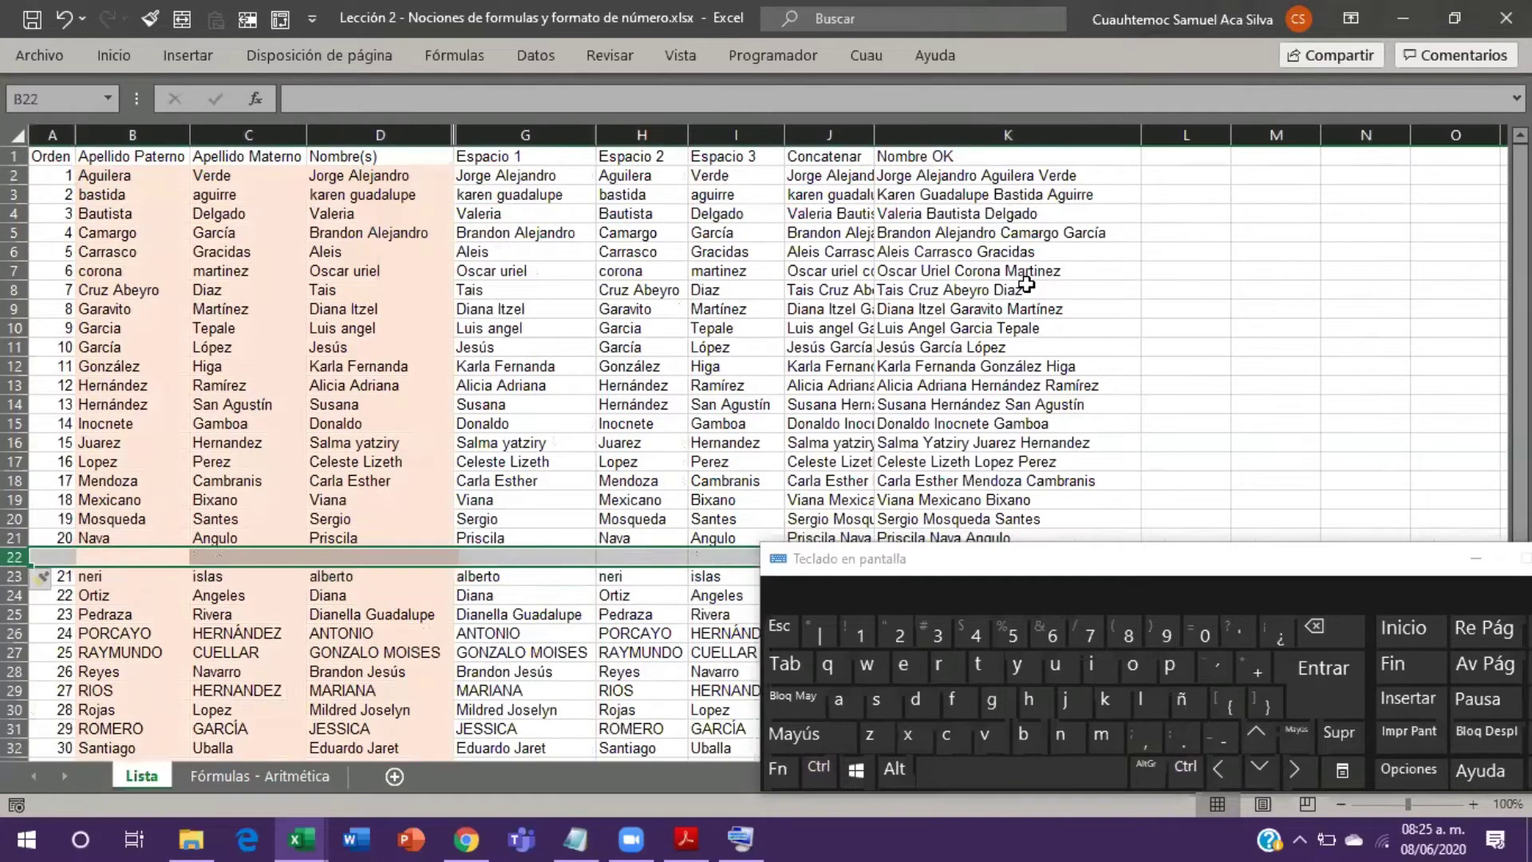
Step: Remove the fill from the blank row by copying the unfilled cell G22 over A22:G22
{"action": "key", "text": "Right"}
{"action": "key", "text": "Right"}
{"action": "key", "text": "Right"}
{"action": "key", "text": "Right"}
{"action": "key", "text": "Left"}
{"action": "key", "text": "ctrl+c"}
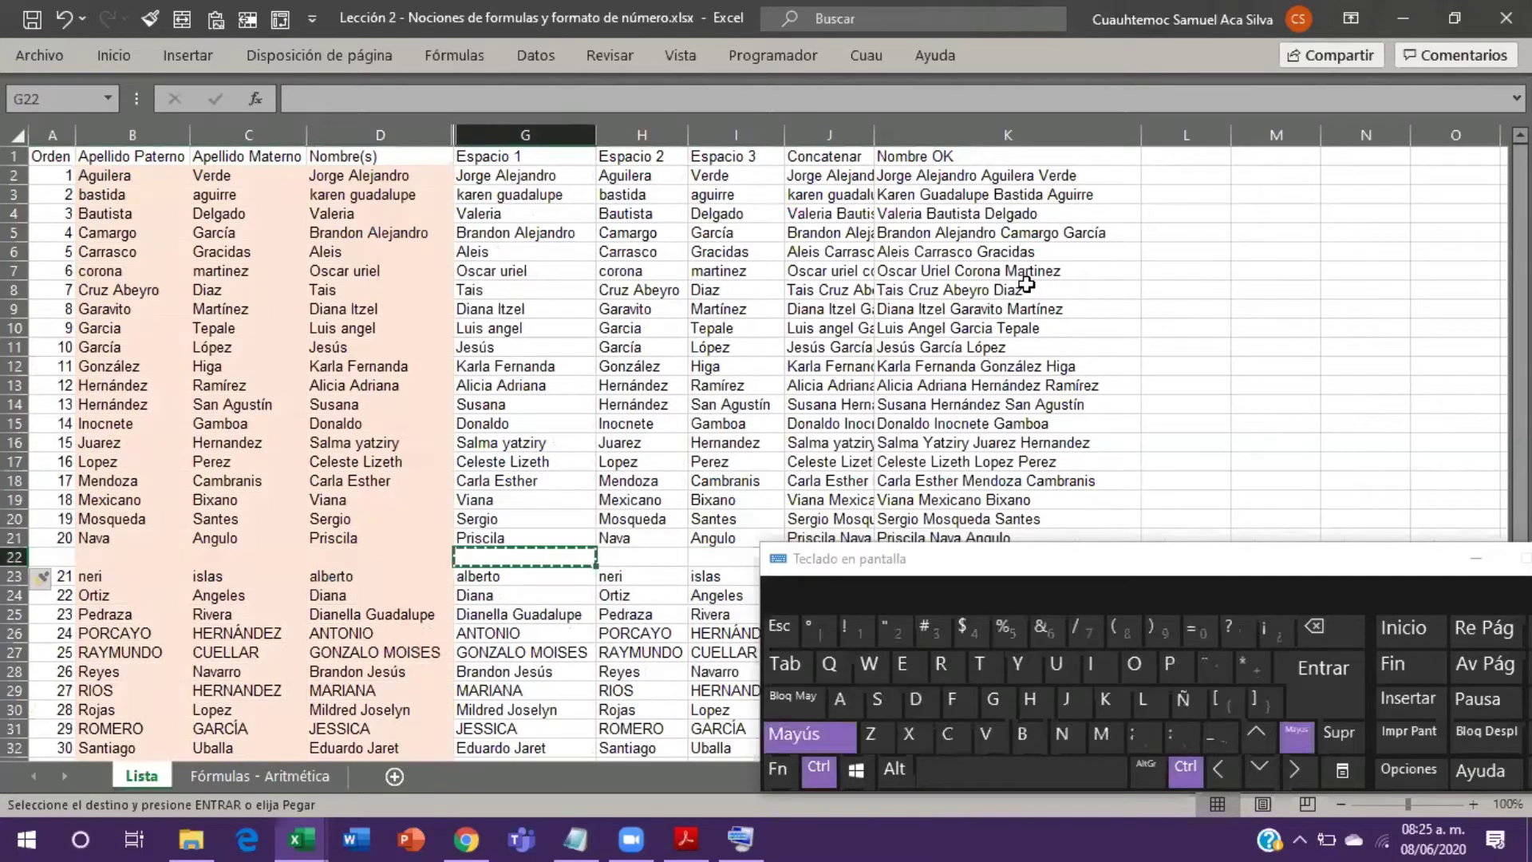
{"action": "key", "text": "ctrl+shift+Left"}
{"action": "key", "text": "Return"}
Step: Insert three more blank rows at row 22, between Orden 20 and Orden 21
{"action": "key", "text": "Up"}
{"action": "key", "text": "Up"}
{"action": "key", "text": "Up"}
{"action": "key", "text": "Up"}
{"action": "key", "text": "Down"}
{"action": "key", "text": "Down"}
{"action": "key", "text": "Down"}
{"action": "key", "text": "Down"}
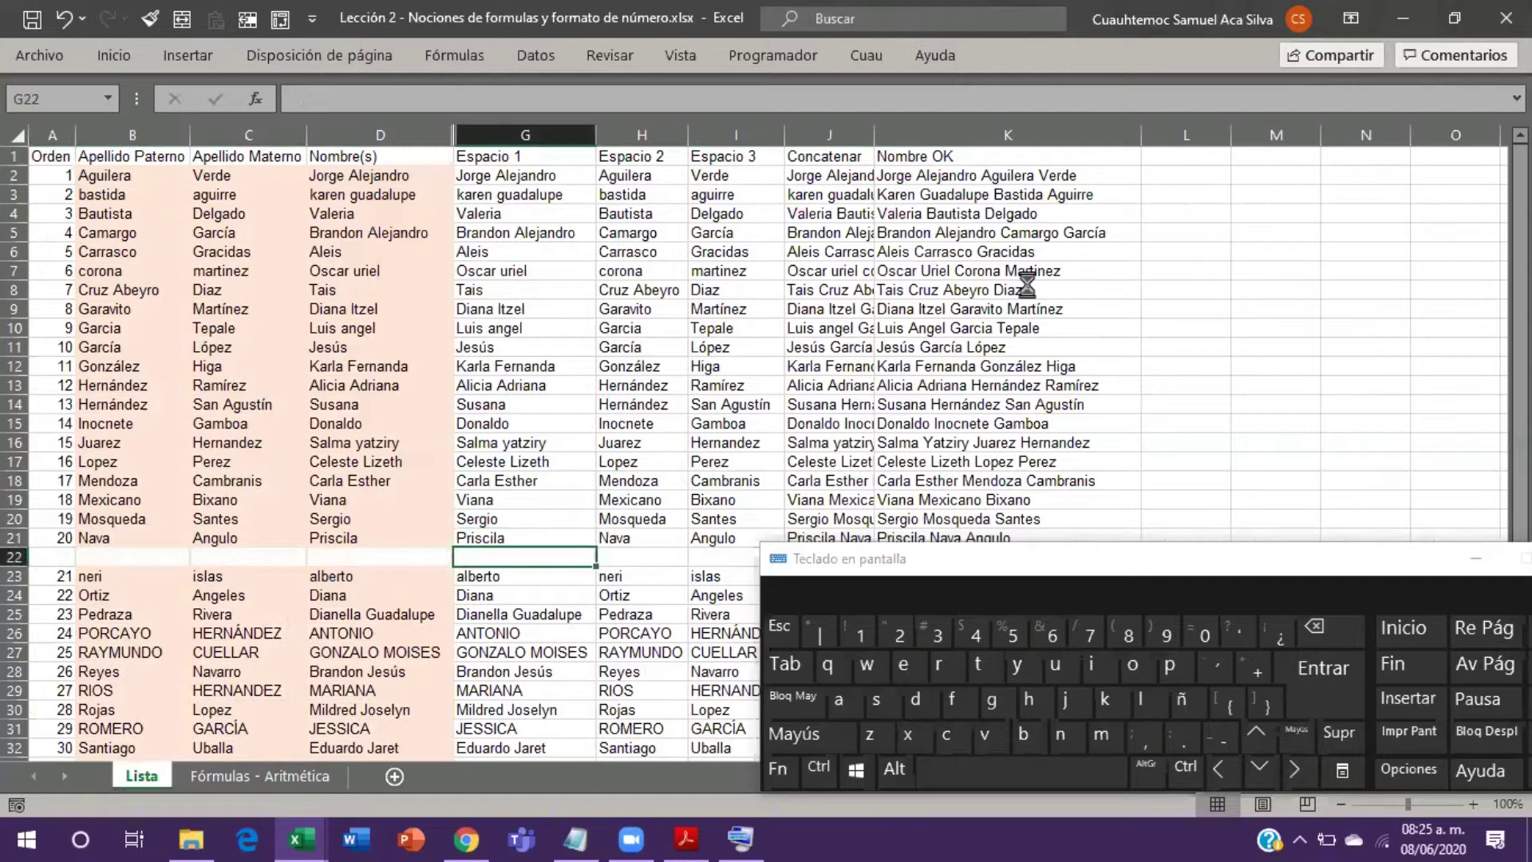
{"action": "key", "text": "shift+space"}
{"action": "key", "text": "ctrl+plus"}
{"action": "key", "text": "ctrl+plus"}
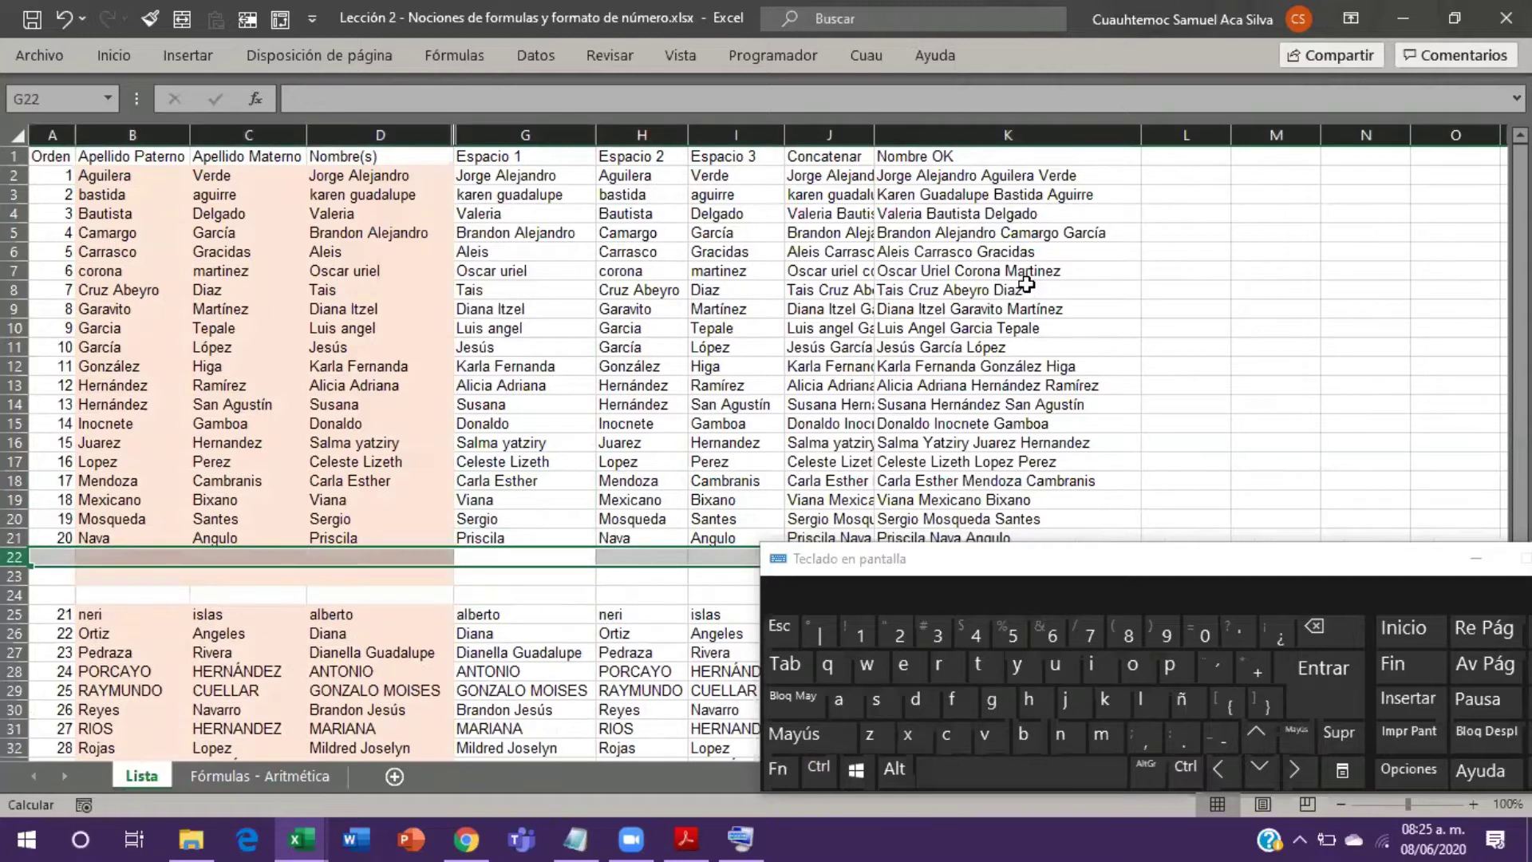
{"action": "key", "text": "ctrl+plus"}
Step: Remove the fill from the three added rows by copying the unfilled cell G22 over A22:G24
{"action": "key", "text": "Right"}
{"action": "key", "text": "Right"}
{"action": "key", "text": "Left"}
{"action": "key", "text": "Left"}
{"action": "key", "text": "ctrl+c"}
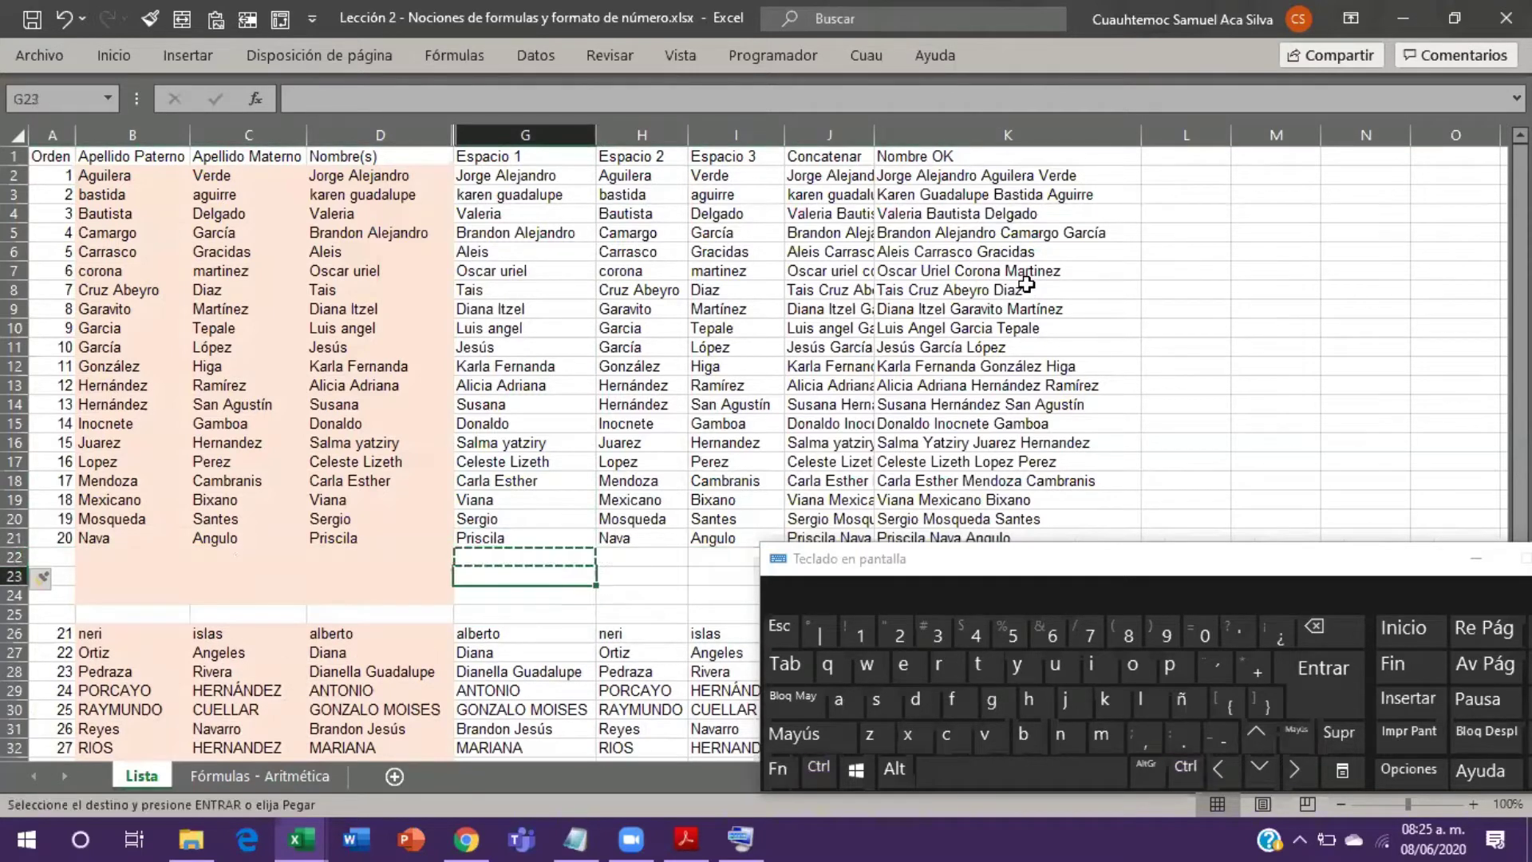
{"action": "key", "text": "shift+Left"}
{"action": "key", "text": "shift+Left"}
{"action": "key", "text": "shift+Left"}
{"action": "key", "text": "shift+Left"}
{"action": "key", "text": "shift+Down"}
{"action": "key", "text": "shift+Down"}
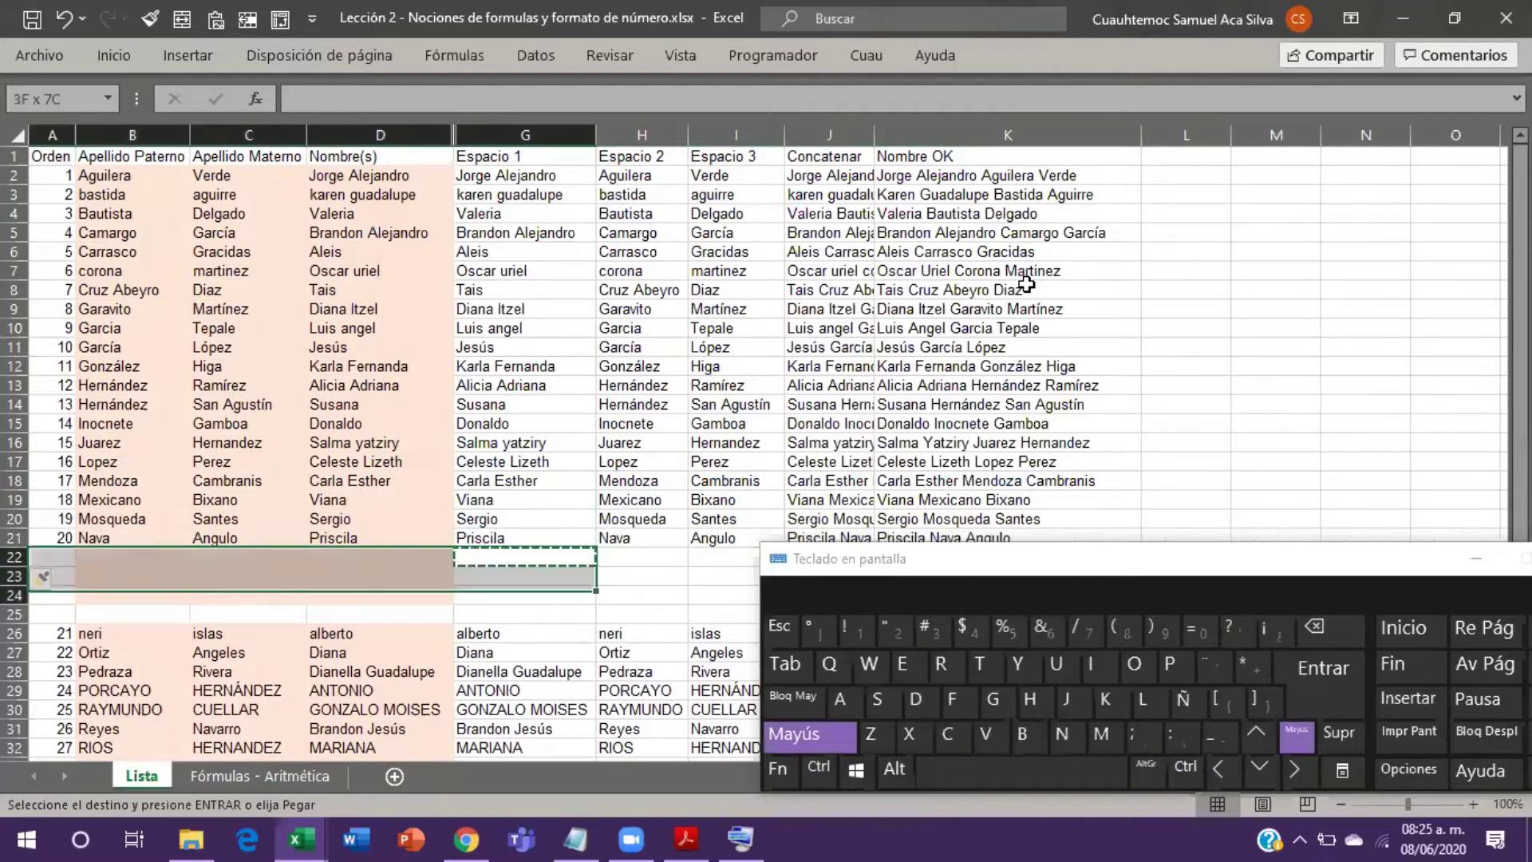
{"action": "key", "text": "Return"}
{"action": "key", "text": "Left"}
{"action": "key", "text": "Right"}
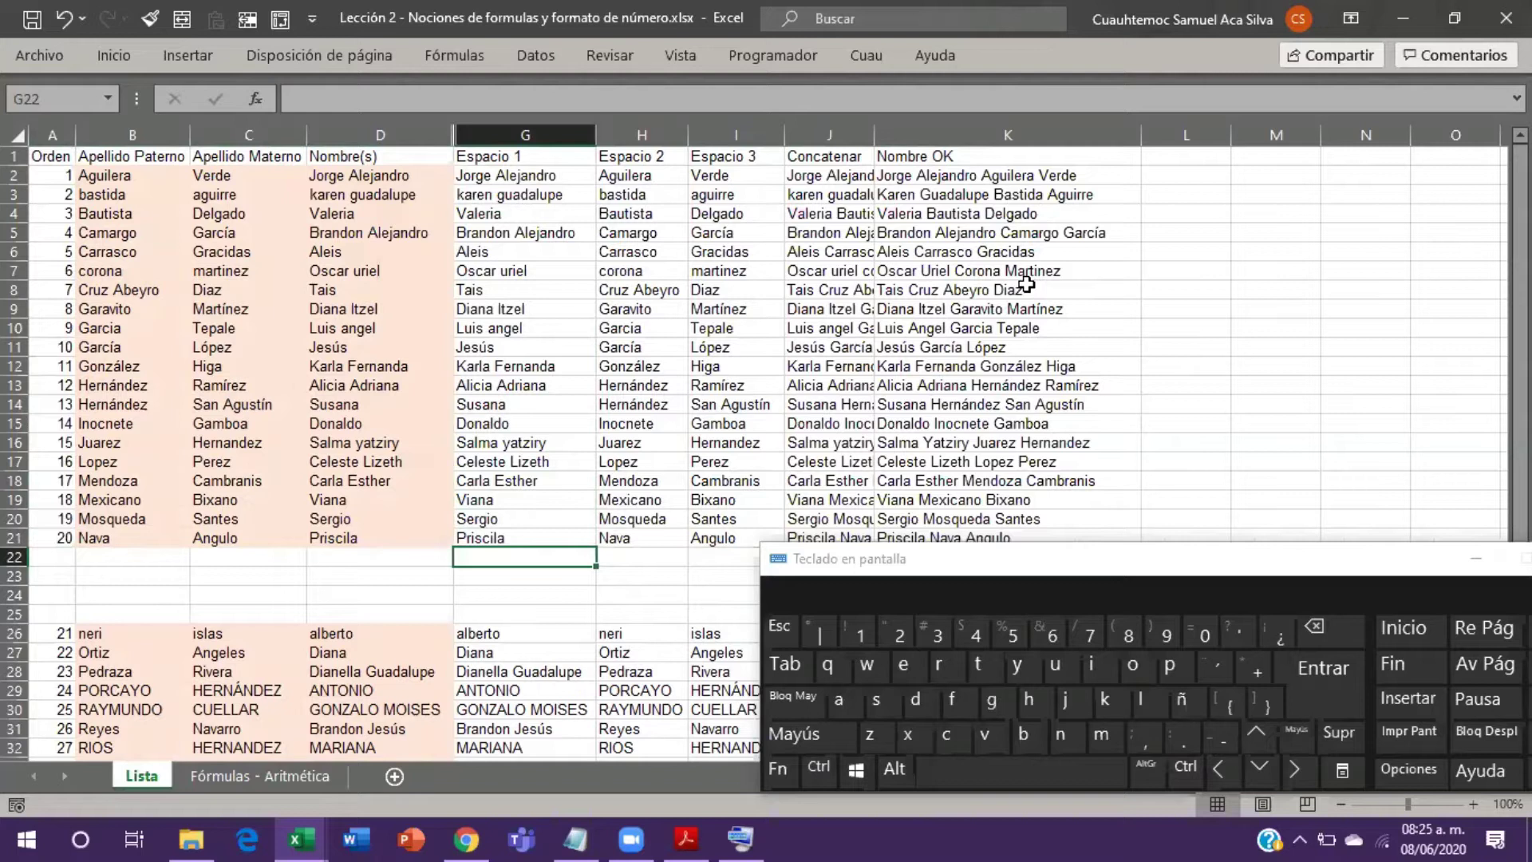
Step: Hide the helper columns G to J, from Espacio 1 through Concatenar
{"action": "key", "text": "Up"}
{"action": "key", "text": "Up"}
{"action": "key", "text": "Up"}
{"action": "key", "text": "Up"}
{"action": "key", "text": "Up"}
{"action": "key", "text": "Up"}
{"action": "key", "text": "Up"}
{"action": "key", "text": "Up"}
{"action": "key", "text": "Up"}
{"action": "key", "text": "Up"}
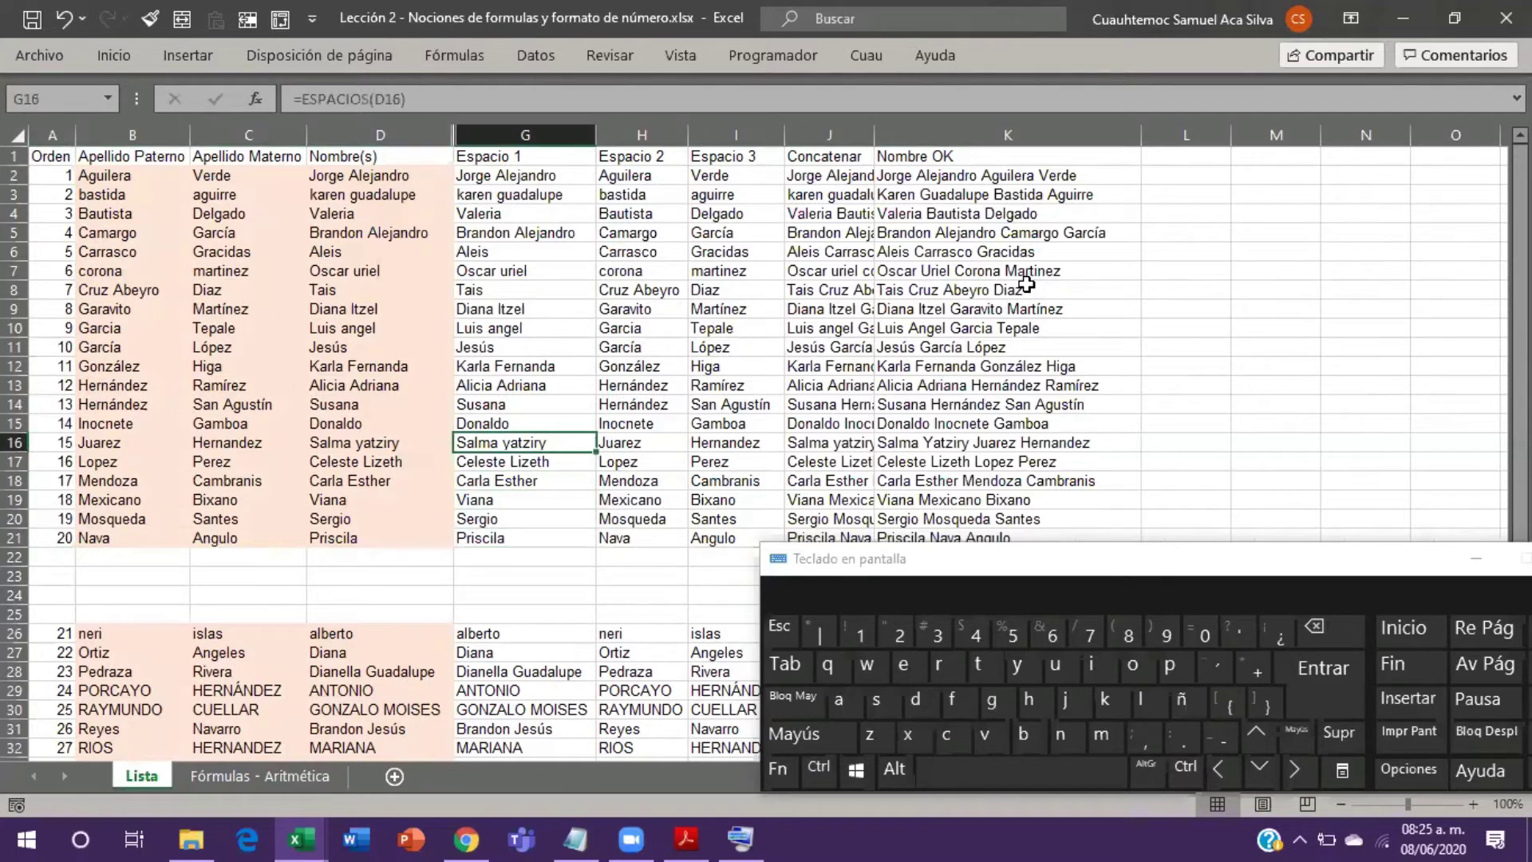
{"action": "key", "text": "Up"}
{"action": "key", "text": "Up"}
{"action": "key", "text": "shift+Right"}
{"action": "key", "text": "shift+Right"}
{"action": "key", "text": "shift+Right"}
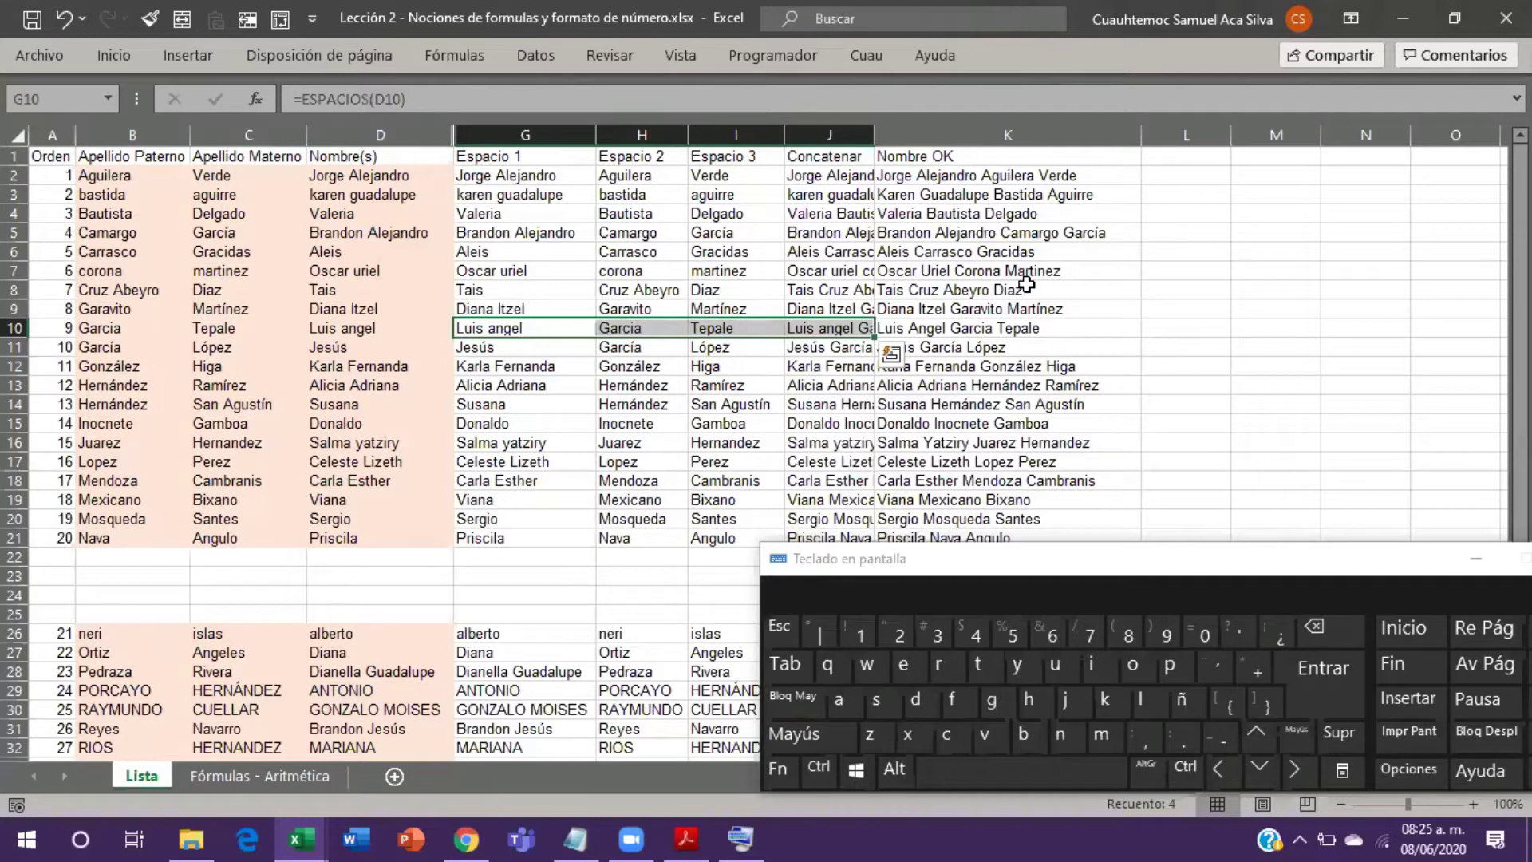
{"action": "key", "text": "ctrl+space"}
{"action": "key", "text": "ctrl+0"}
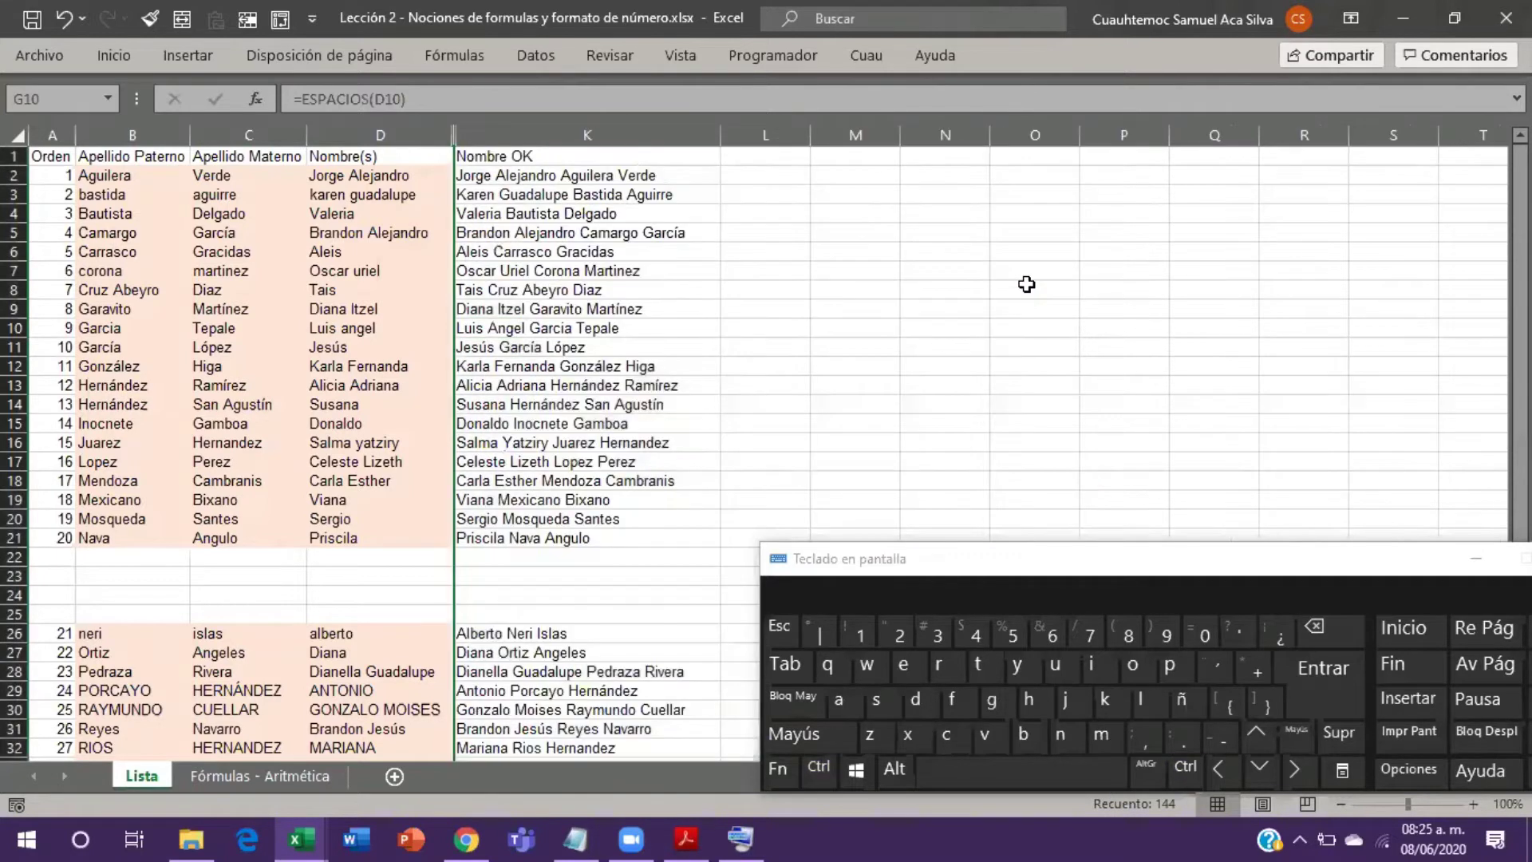
Step: Select the entire original columns B to D, from Apellido Paterno to Nombre(s)
{"action": "key", "text": "Right"}
{"action": "key", "text": "Up"}
{"action": "key", "text": "Up"}
{"action": "key", "text": "Up"}
{"action": "key", "text": "Up"}
{"action": "key", "text": "Up"}
{"action": "key", "text": "Up"}
{"action": "key", "text": "Up"}
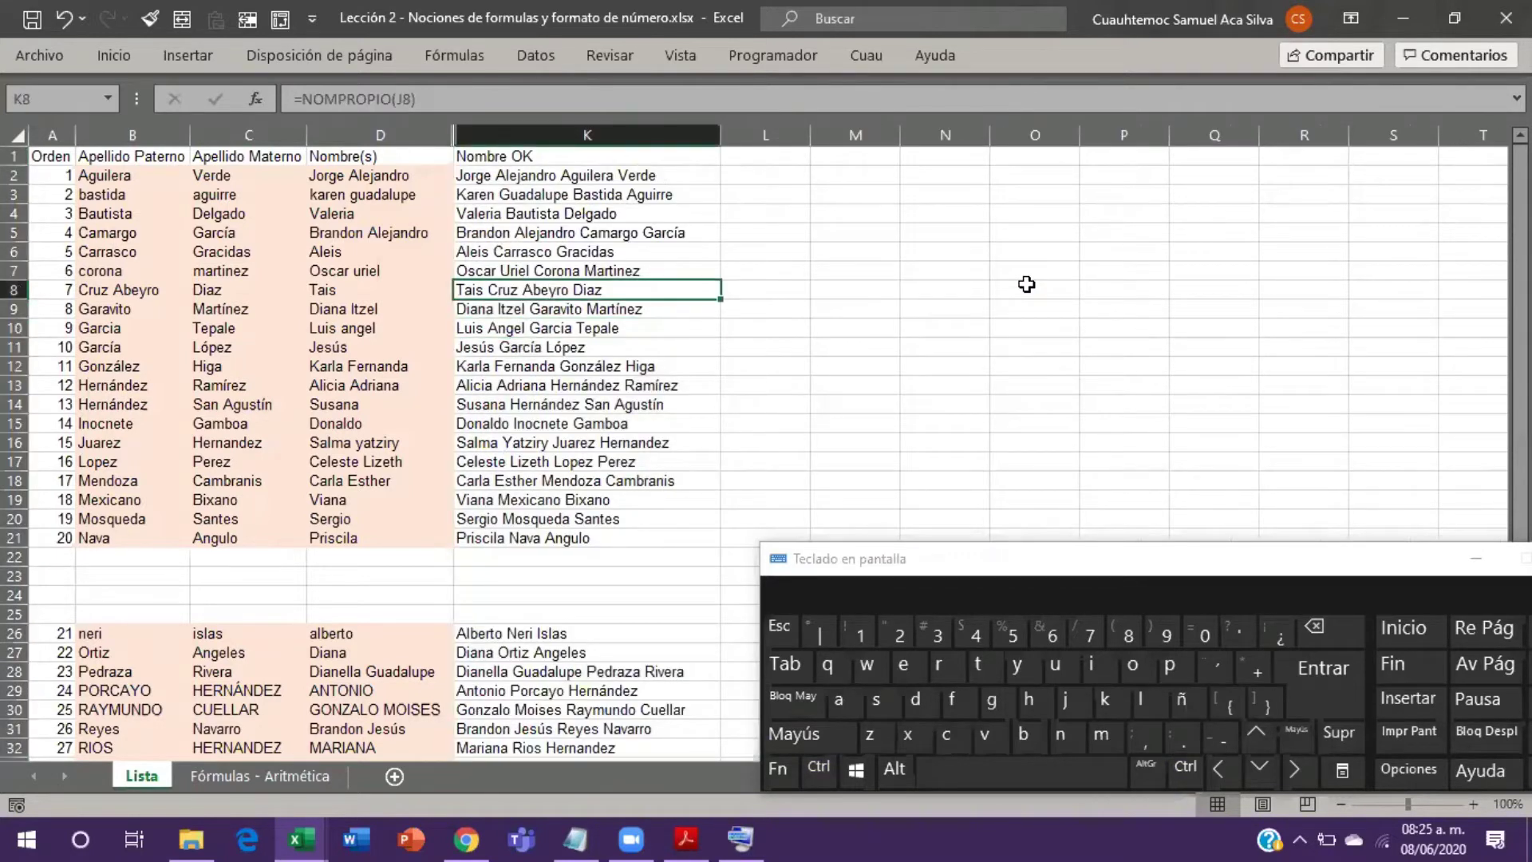
{"action": "key", "text": "Left"}
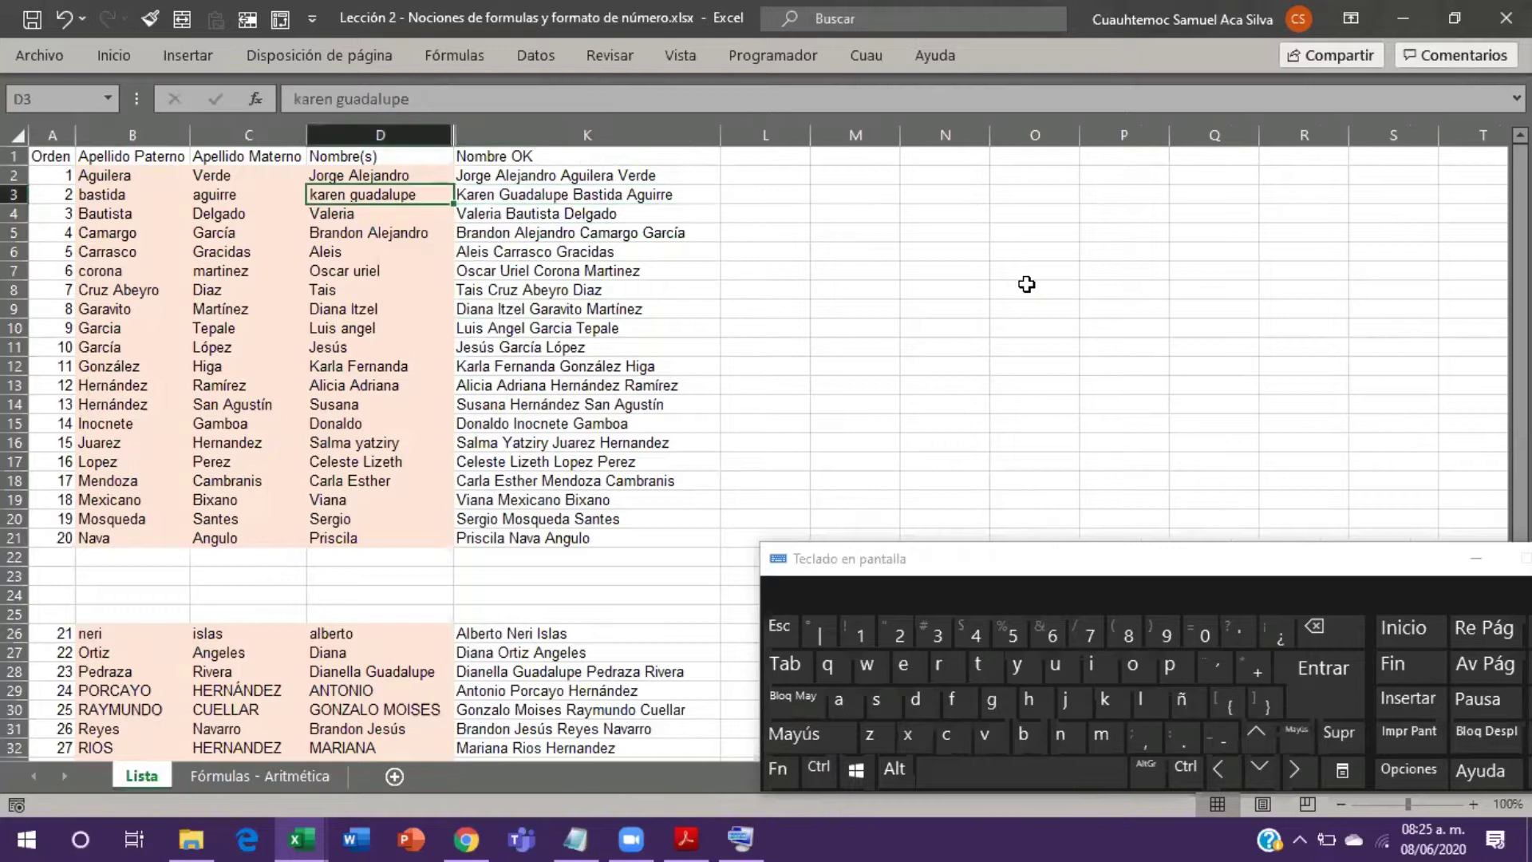
{"action": "key", "text": "Left"}
{"action": "key", "text": "Left"}
{"action": "key", "text": "Right"}
{"action": "key", "text": "Right"}
{"action": "key", "text": "Right"}
{"action": "key", "text": "Left"}
{"action": "key", "text": "Left"}
{"action": "key", "text": "Left"}
{"action": "key", "text": "shift+Right"}
{"action": "key", "text": "shift+Right"}
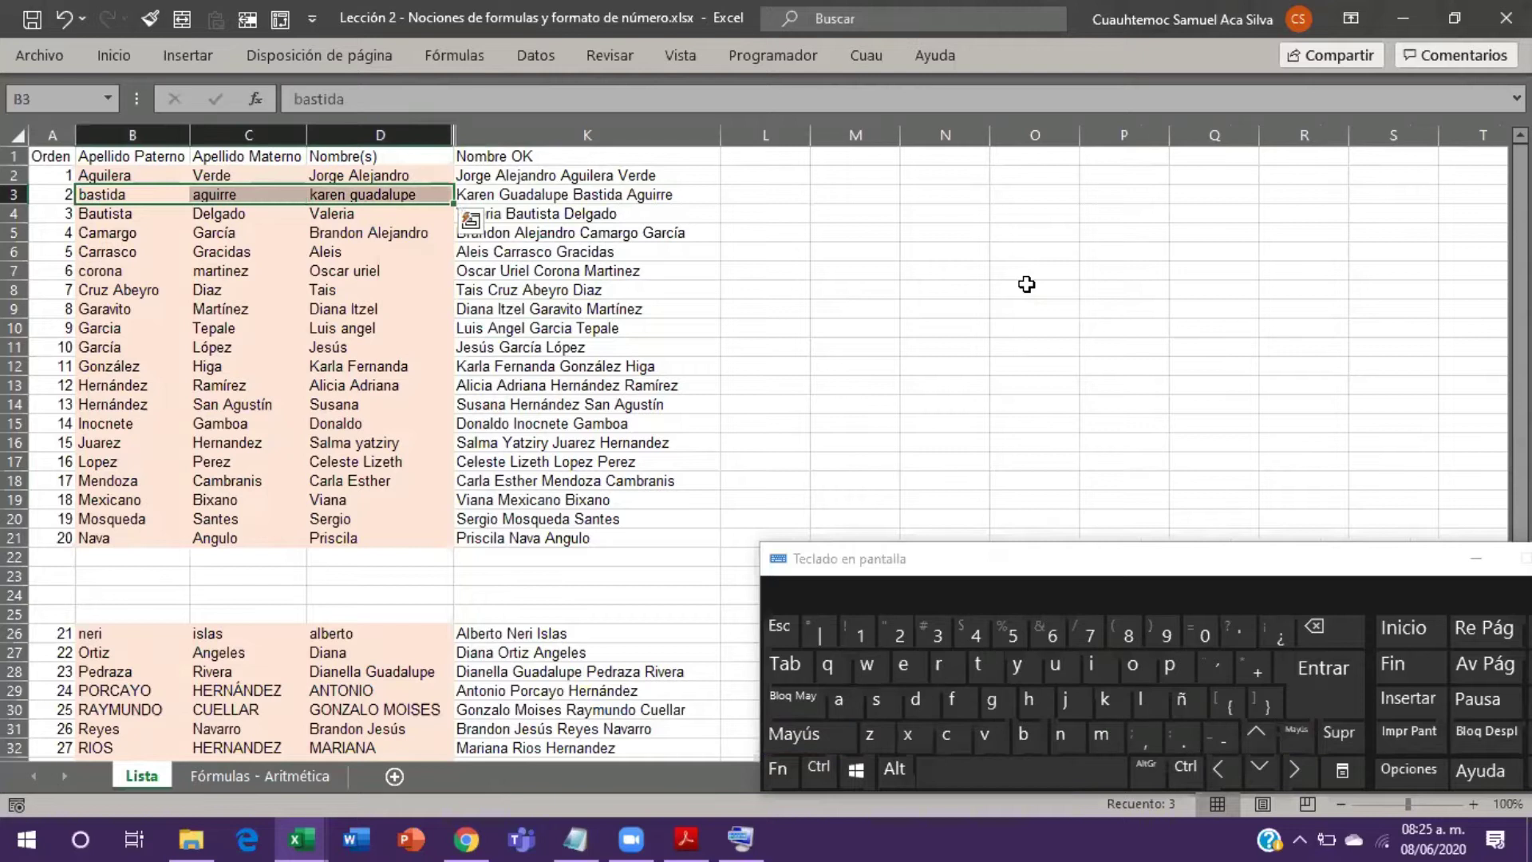
{"action": "key", "text": "ctrl+space"}
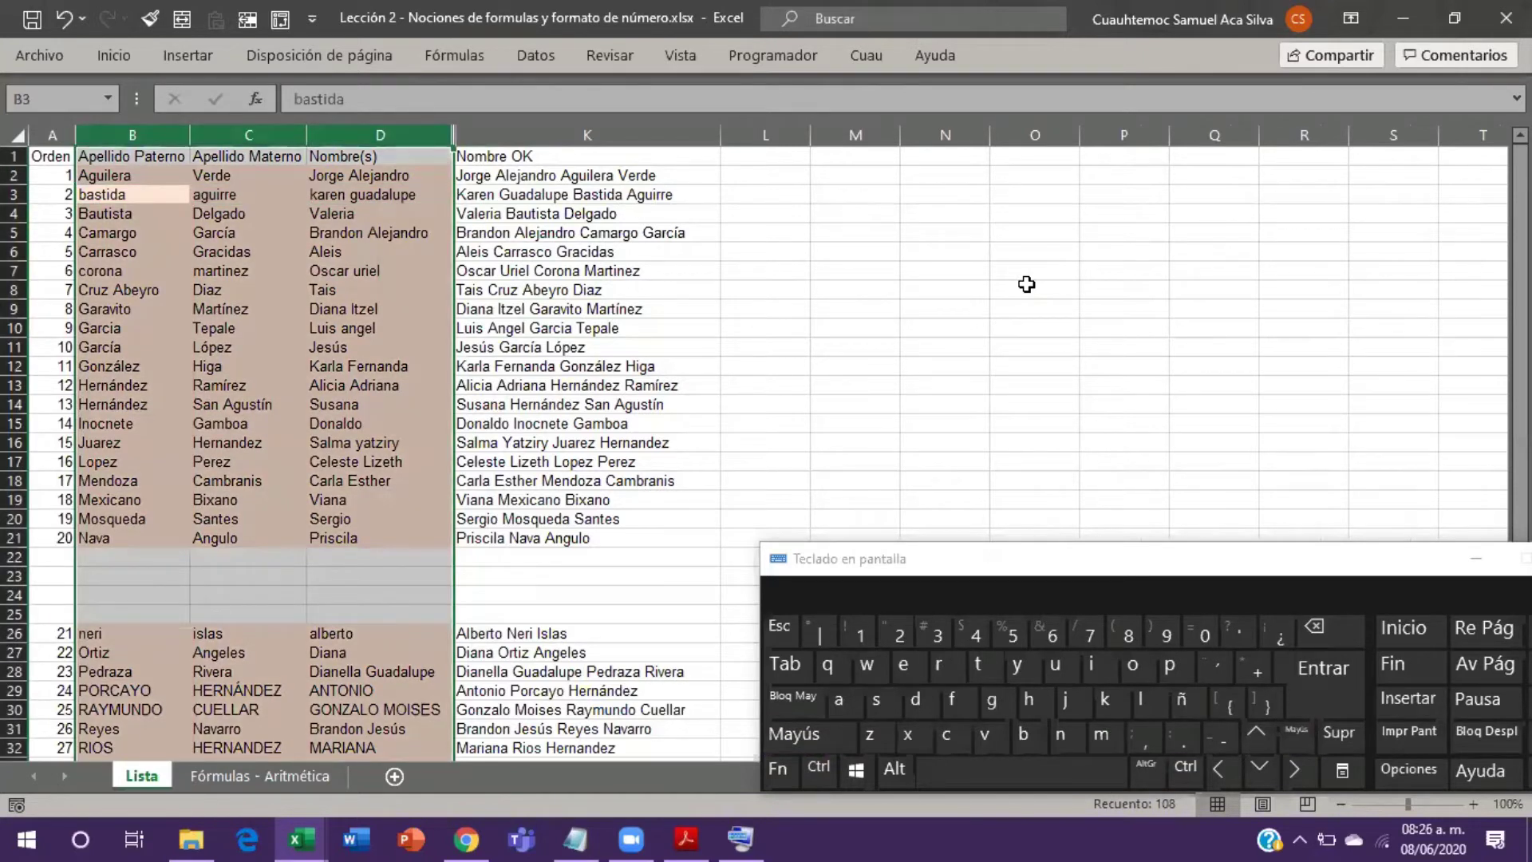
Step: Select the entire Nombre OK column K to compare it with the original name columns
{"action": "key", "text": "Right"}
{"action": "key", "text": "Right"}
{"action": "key", "text": "Right"}
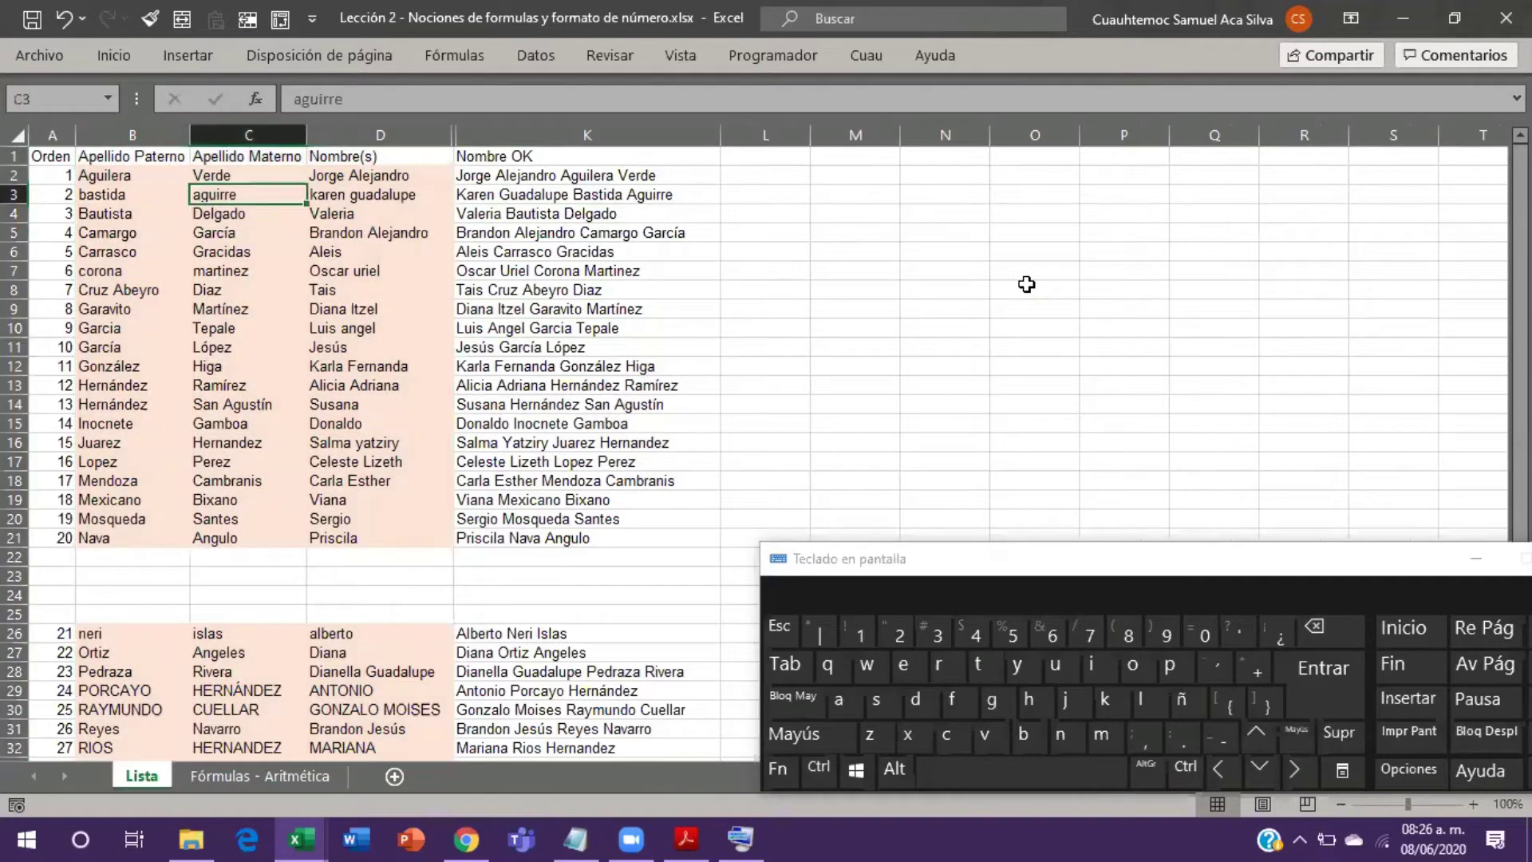
{"action": "key", "text": "ctrl+space"}
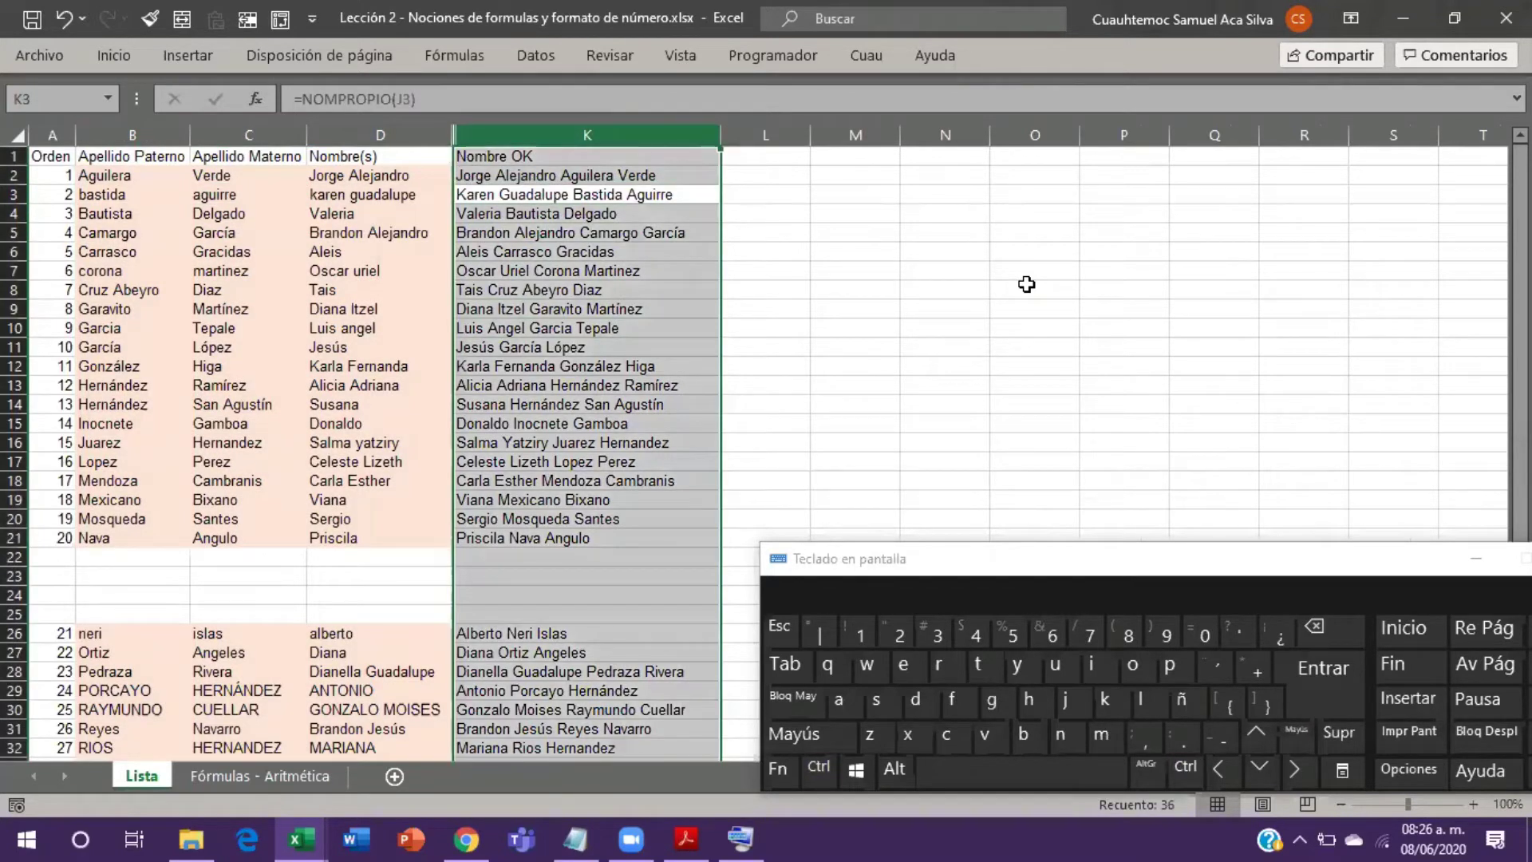
Step: Check the Nombre(s) column from the first record down past the blank rows to record 21
{"action": "key", "text": "Left"}
{"action": "key", "text": "Down"}
{"action": "key", "text": "Down"}
{"action": "key", "text": "Up"}
{"action": "key", "text": "Up"}
{"action": "key", "text": "Up"}
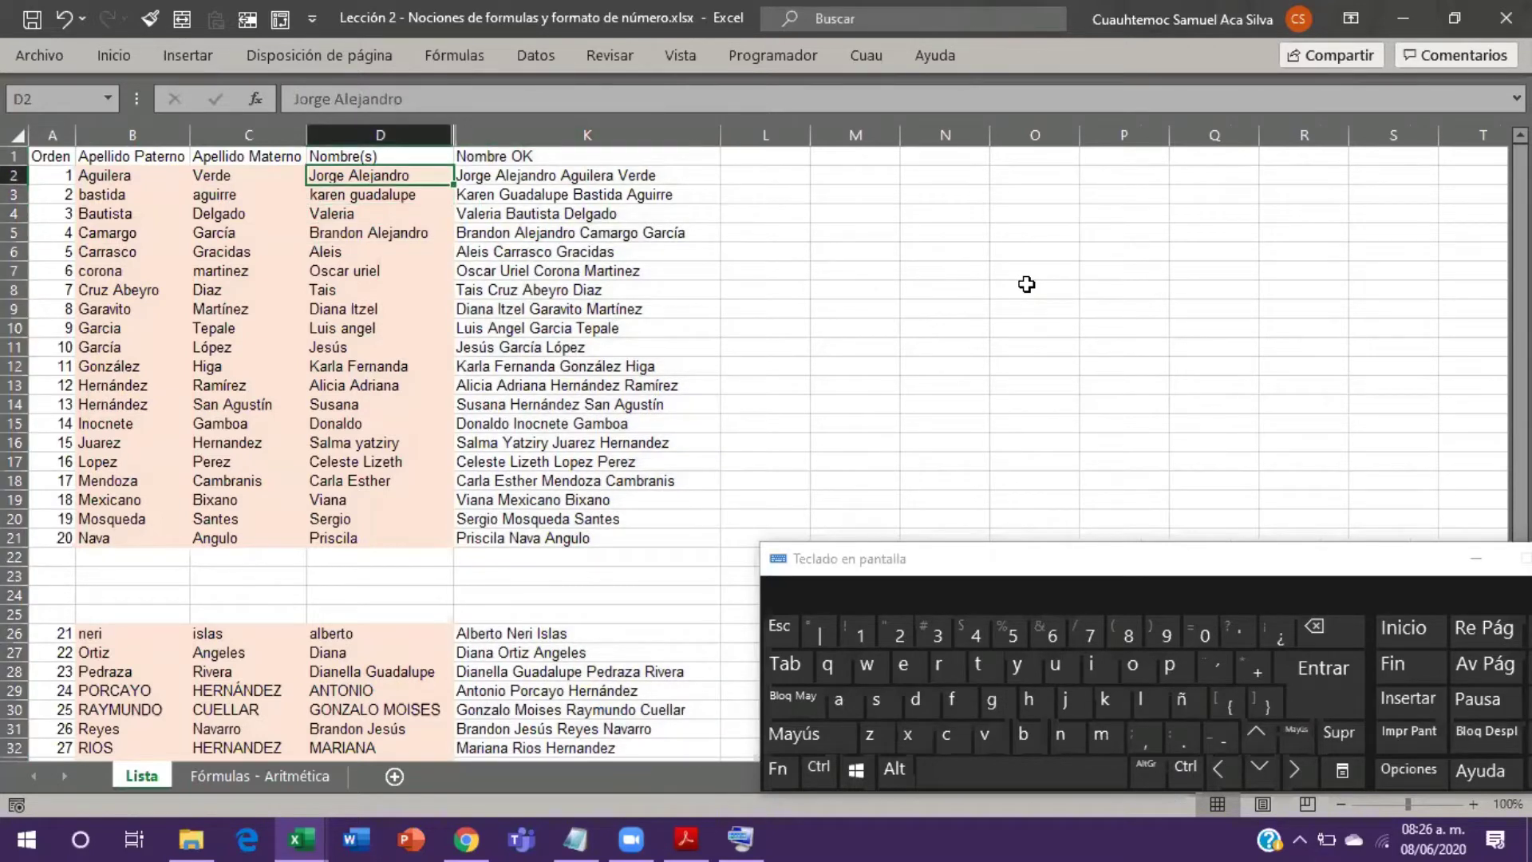
{"action": "key", "text": "ctrl+Down"}
{"action": "key", "text": "Down"}
{"action": "key", "text": "Down"}
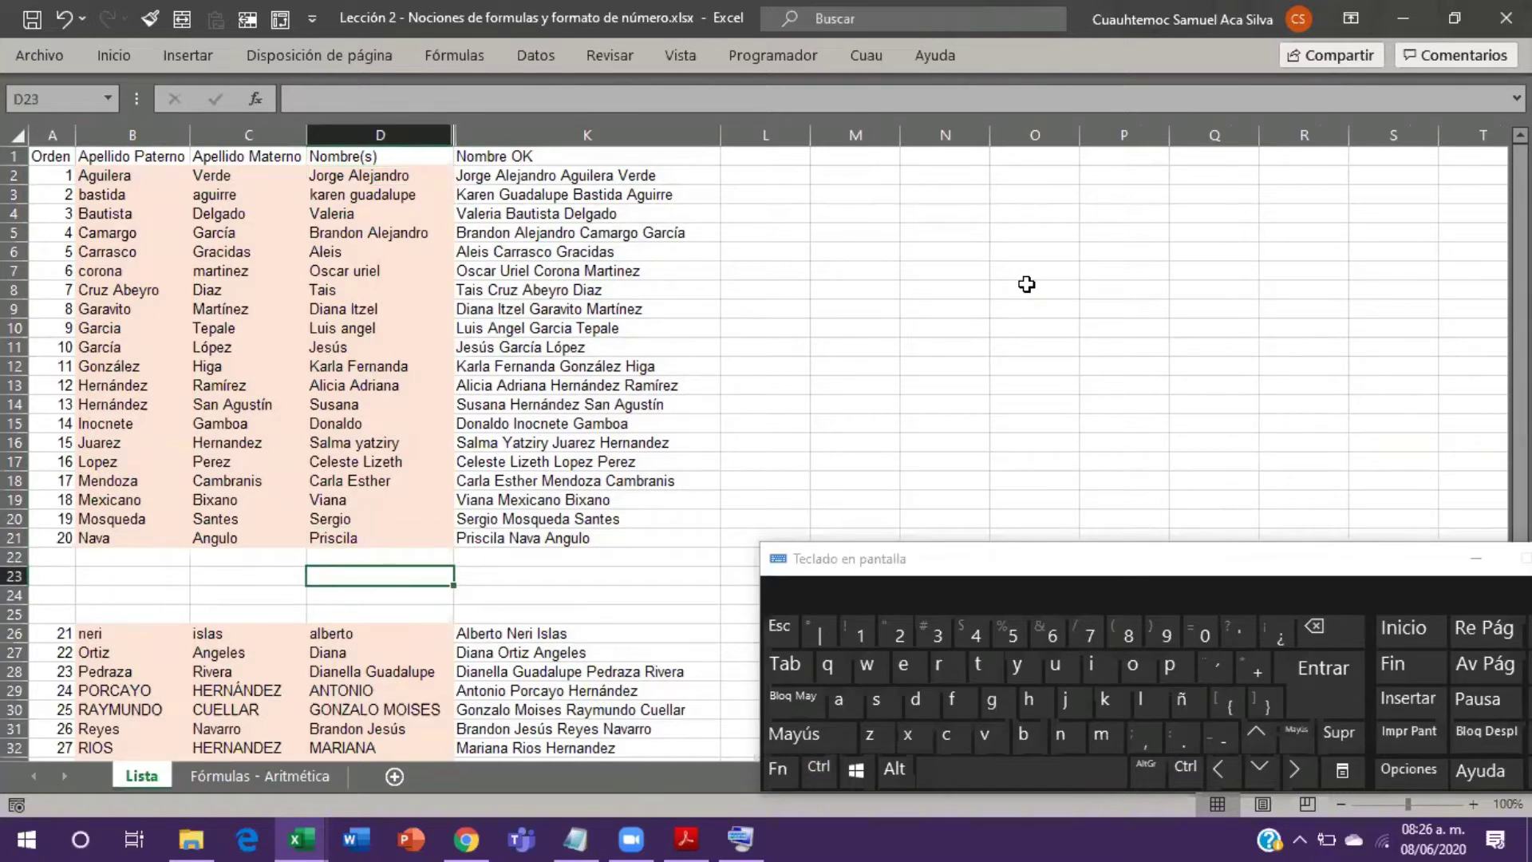
{"action": "key", "text": "Down"}
{"action": "key", "text": "Down"}
{"action": "key", "text": "Down"}
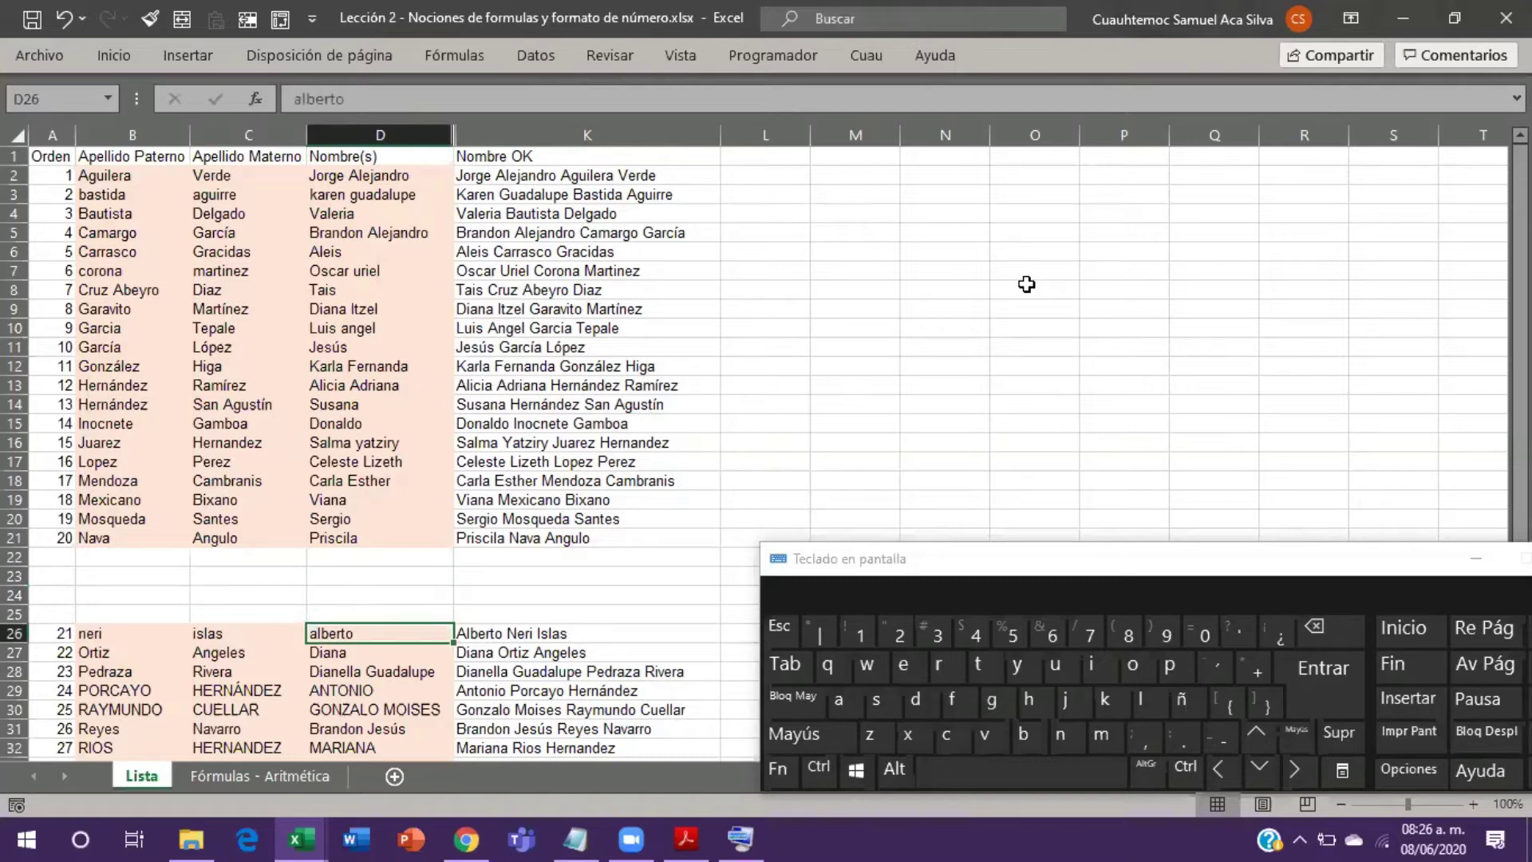
Step: Try pasting the names from B26:D40 over the records starting at B2, and undo the paste
{"action": "key", "text": "Left"}
{"action": "key", "text": "Left"}
{"action": "key", "text": "ctrl+shift+Down"}
{"action": "key", "text": "ctrl+shift+Right"}
{"action": "key", "text": "shift+Left"}
{"action": "key", "text": "shift+Left"}
{"action": "key", "text": "shift+Right"}
{"action": "key", "text": "ctrl+c"}
{"action": "key", "text": "ctrl+Up"}
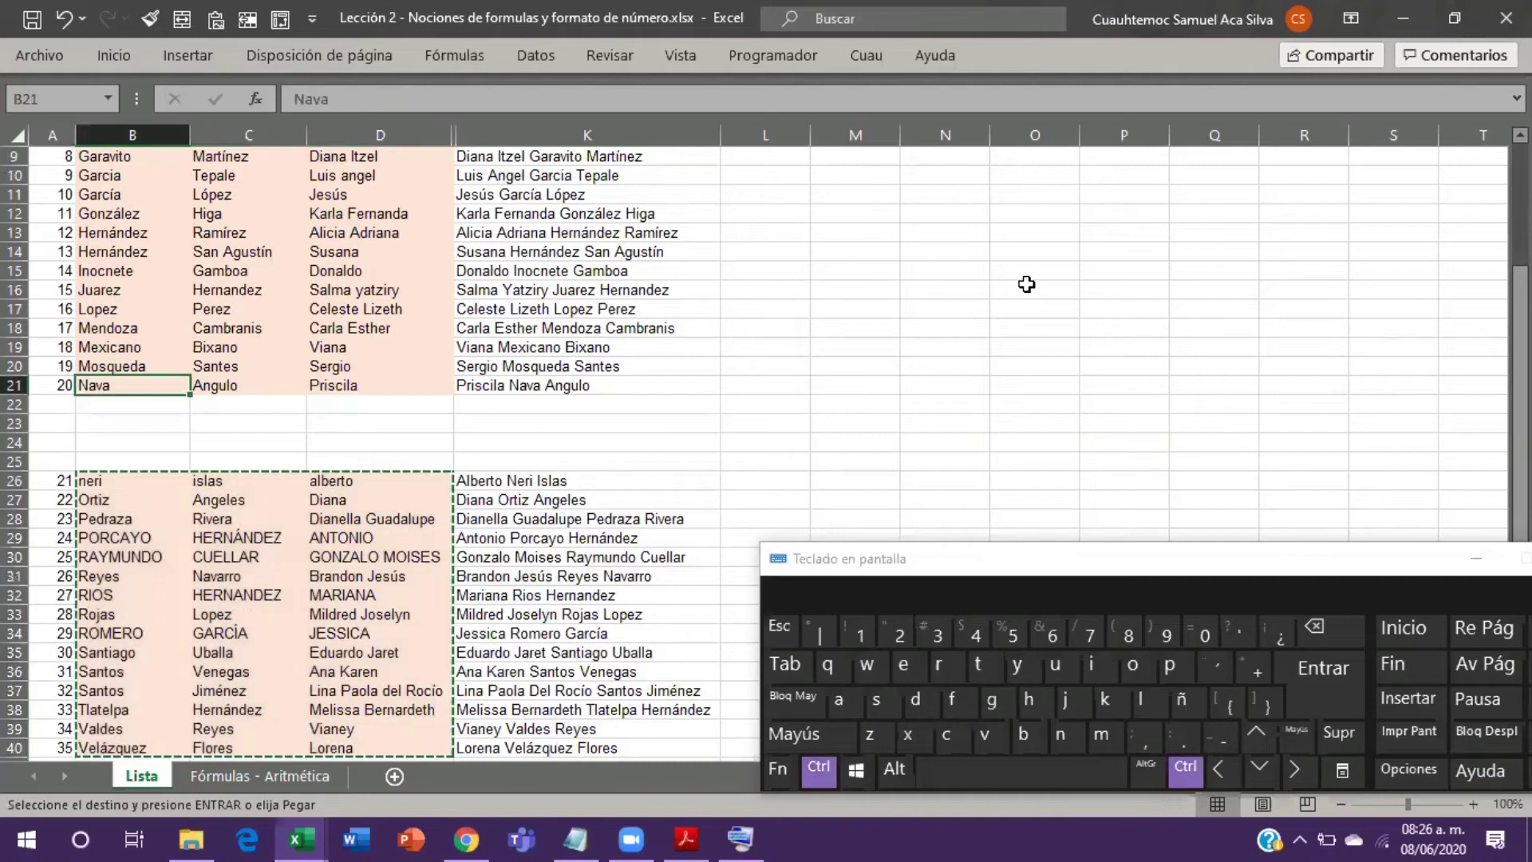
{"action": "key", "text": "ctrl+Up"}
{"action": "key", "text": "Down"}
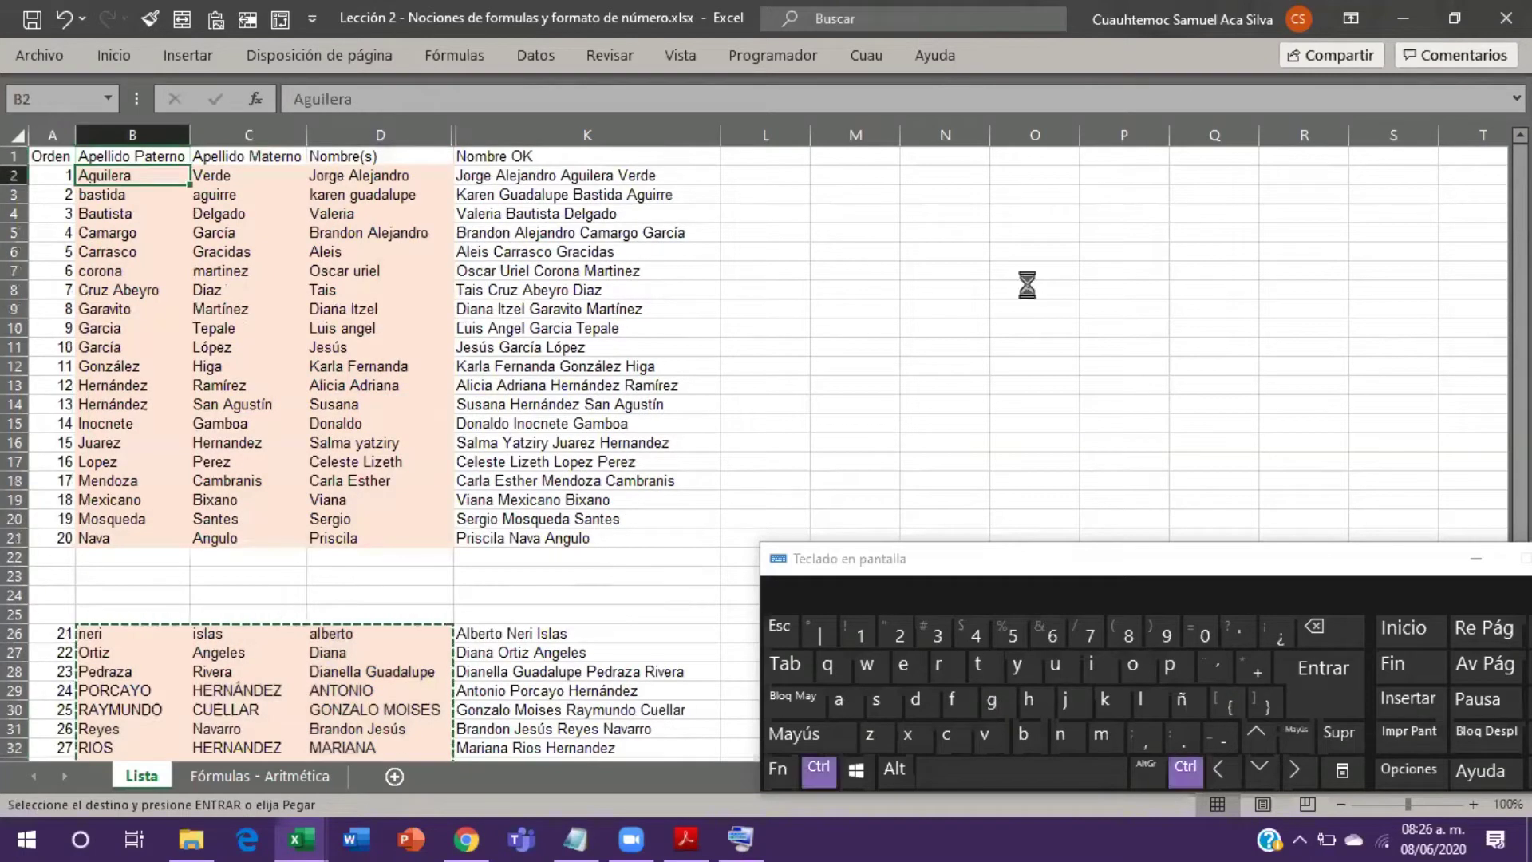
{"action": "key", "text": "ctrl+v"}
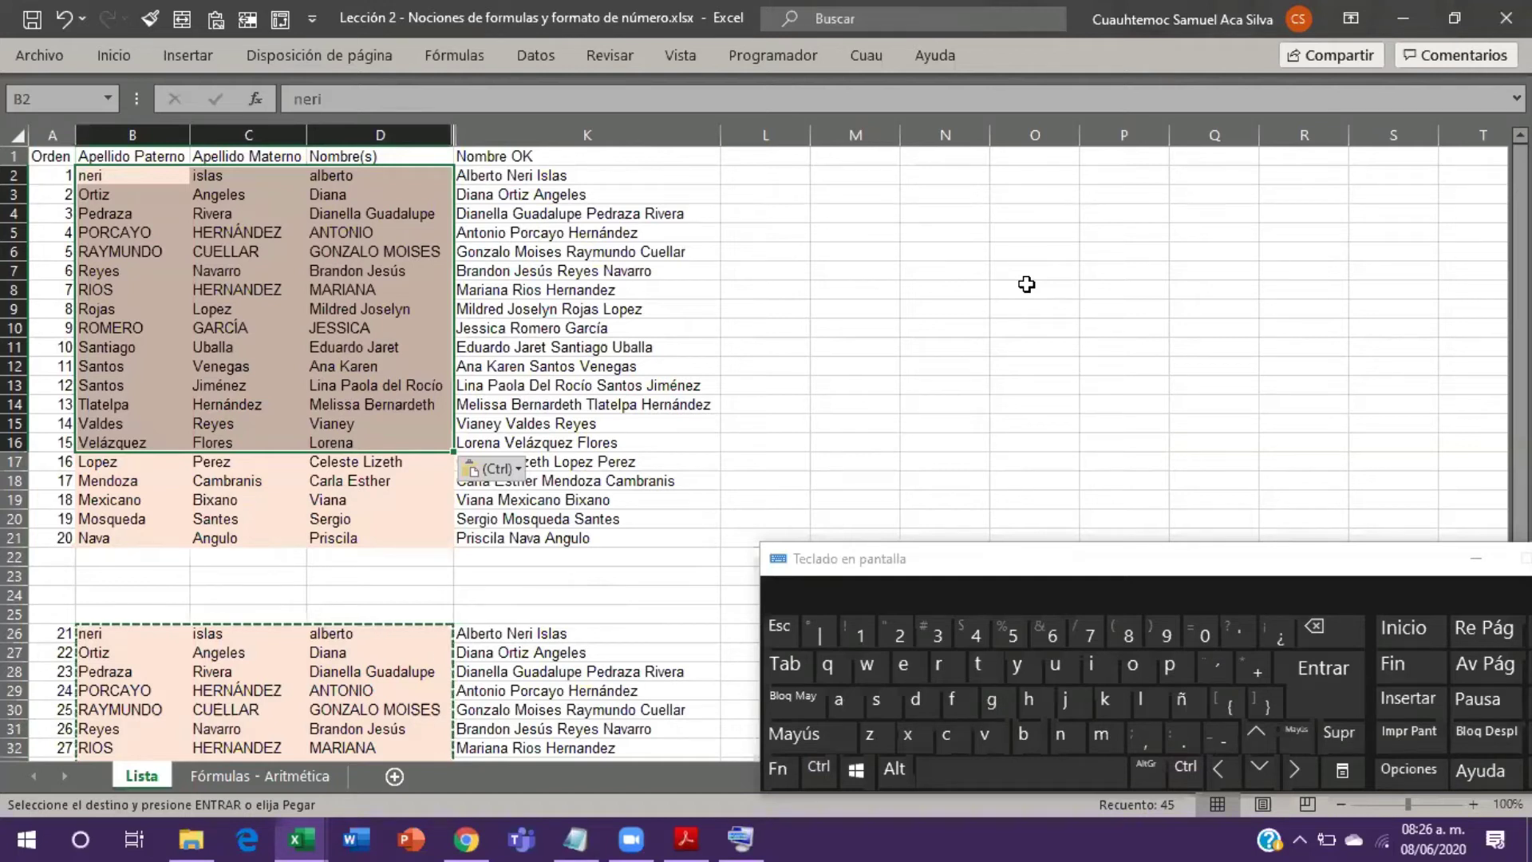
{"action": "key", "text": "ctrl+z"}
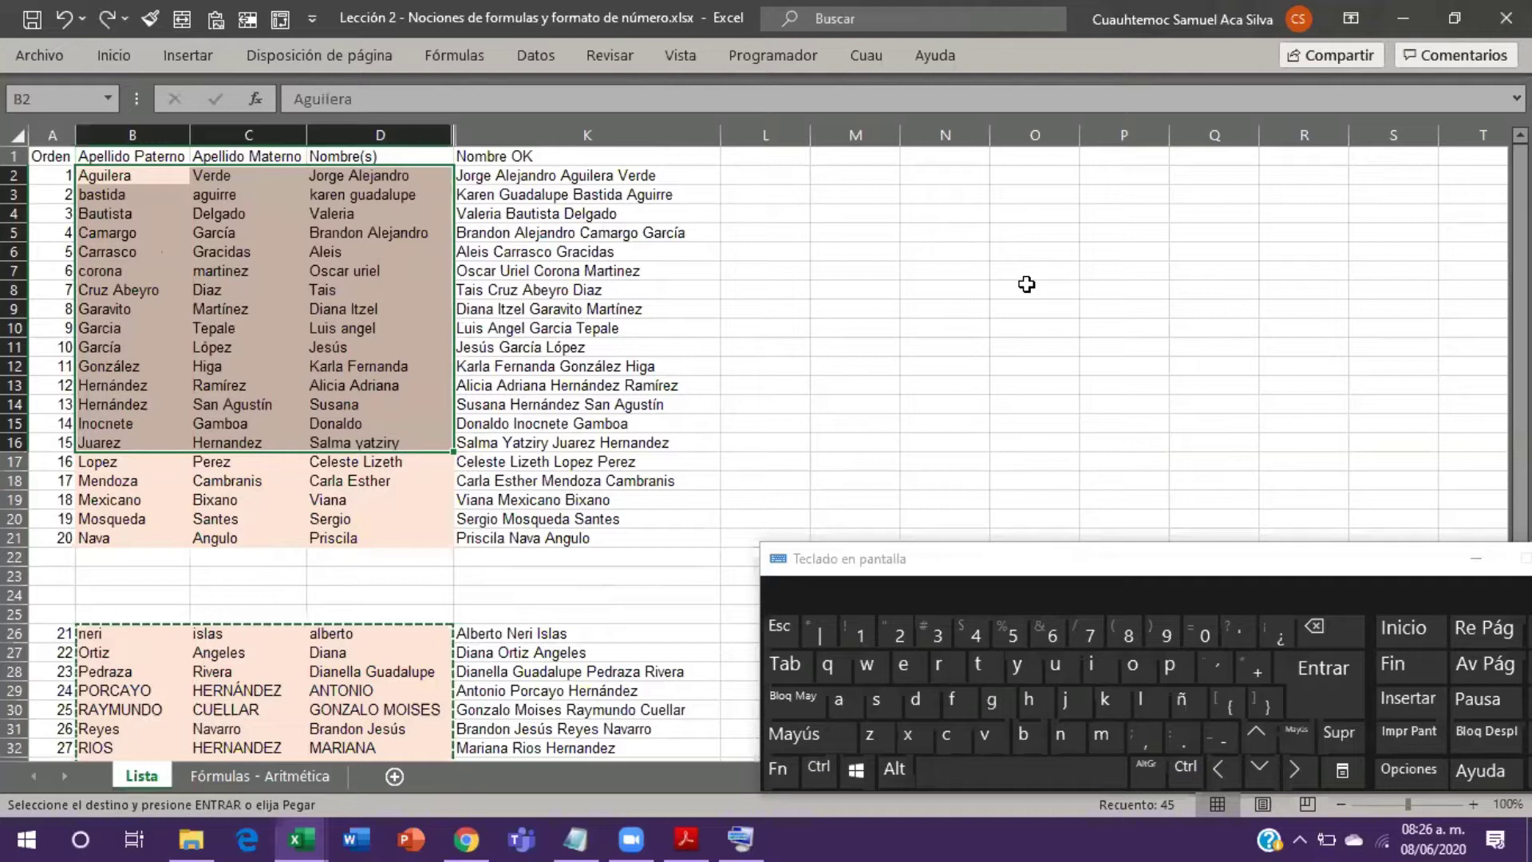
Step: Clear the surnames and first names of records 1 to 7 in B2:D8
{"action": "key", "text": "Left"}
{"action": "key", "text": "Right"}
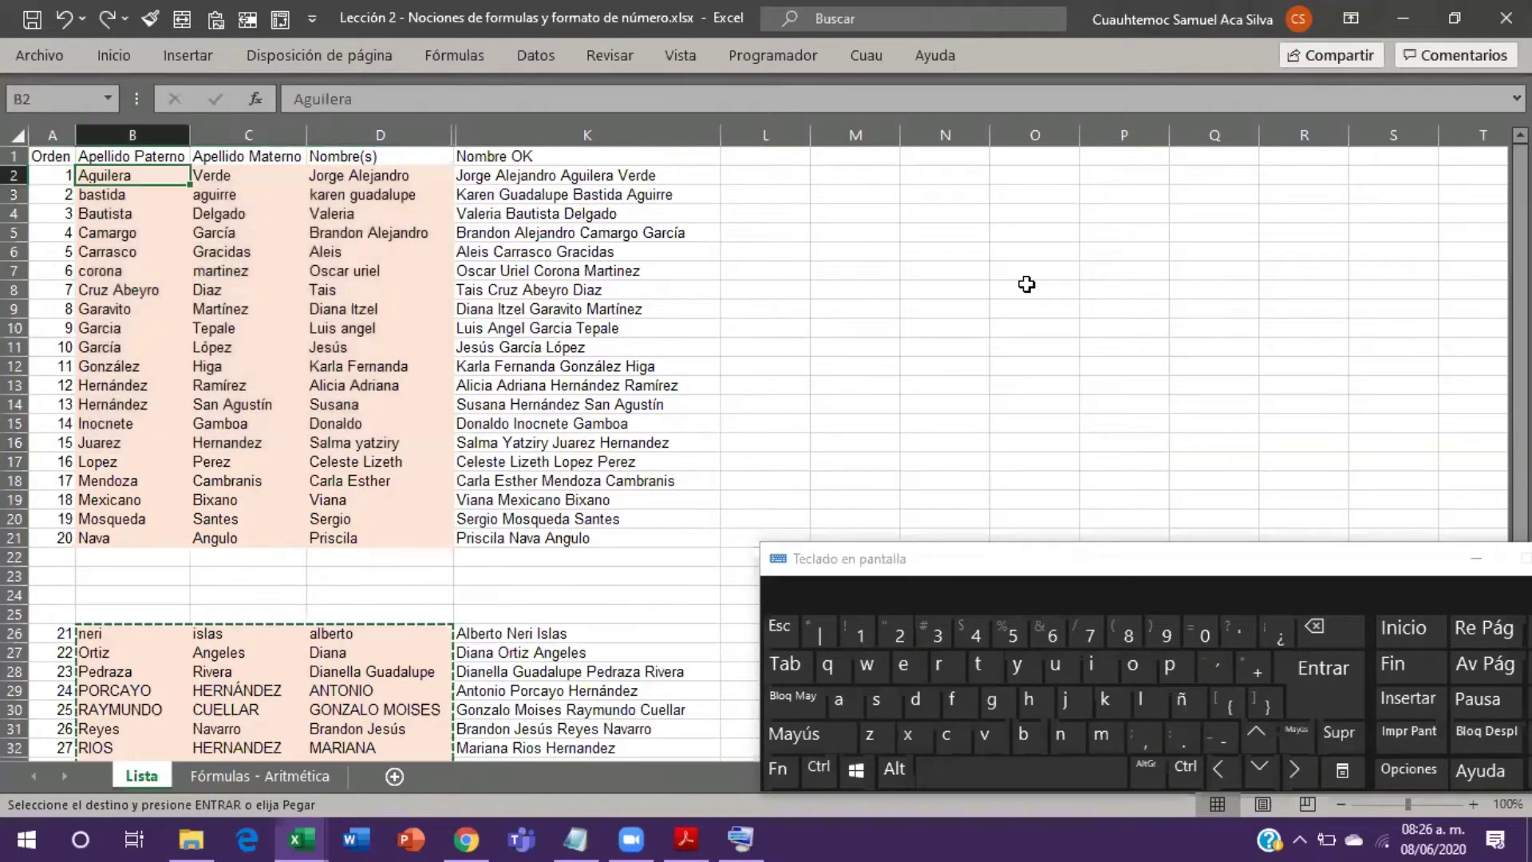
{"action": "key", "text": "shift+Right"}
{"action": "key", "text": "shift+Right"}
{"action": "key", "text": "shift+Down"}
{"action": "key", "text": "shift+Down"}
{"action": "key", "text": "shift+Down"}
{"action": "key", "text": "shift+Down"}
{"action": "key", "text": "shift+Down"}
{"action": "key", "text": "shift+Down"}
{"action": "key", "text": "shift+Down"}
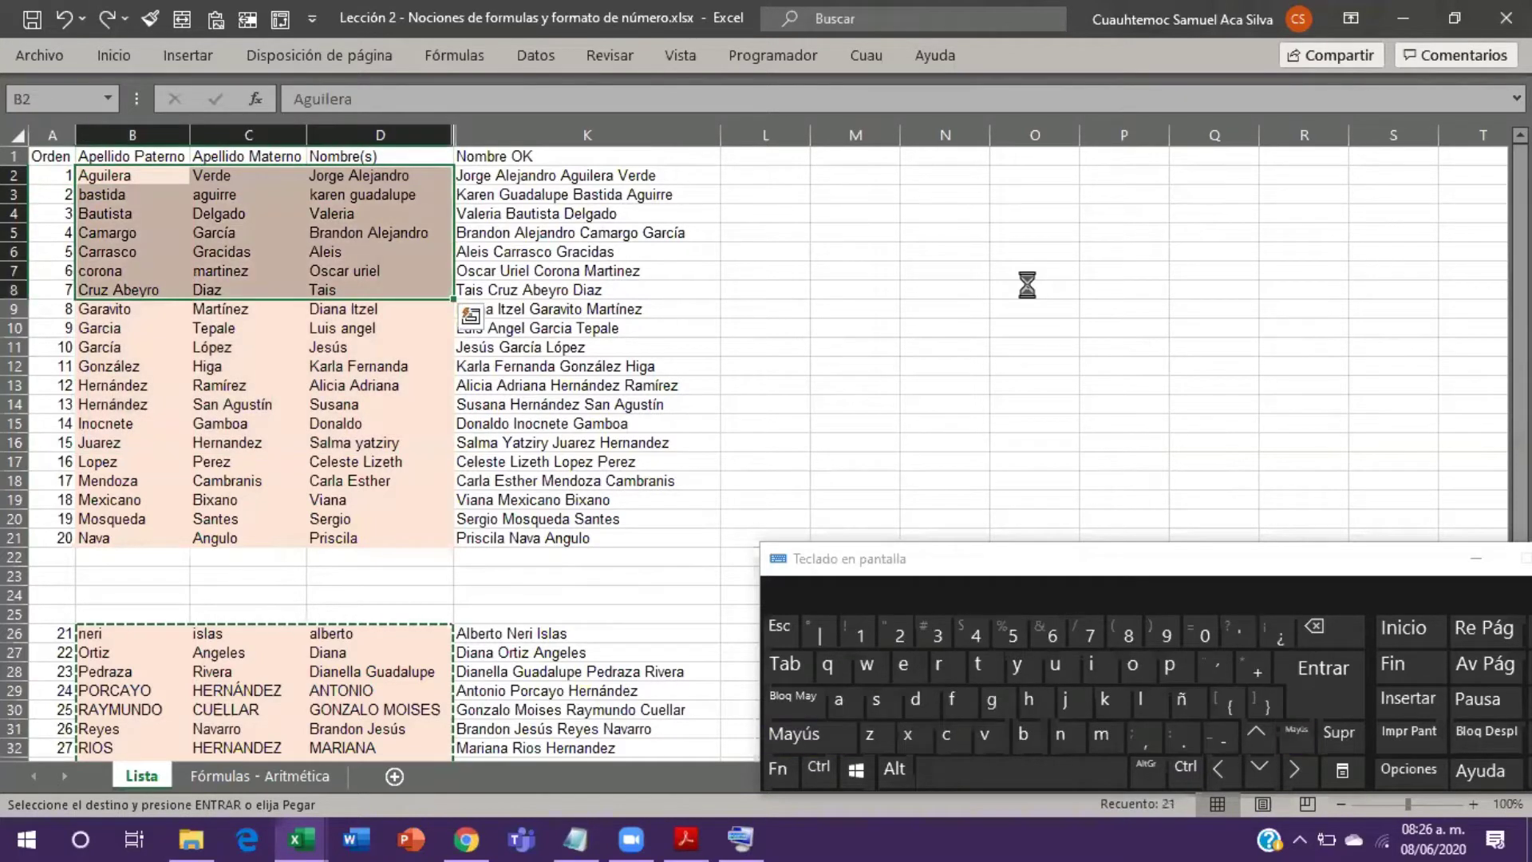
{"action": "key", "text": "Delete"}
Step: Copy the names in B26:D40 and paste them into the list starting at cell B2
{"action": "key", "text": "ctrl+Down"}
{"action": "key", "text": "ctrl+Down"}
{"action": "key", "text": "ctrl+Down"}
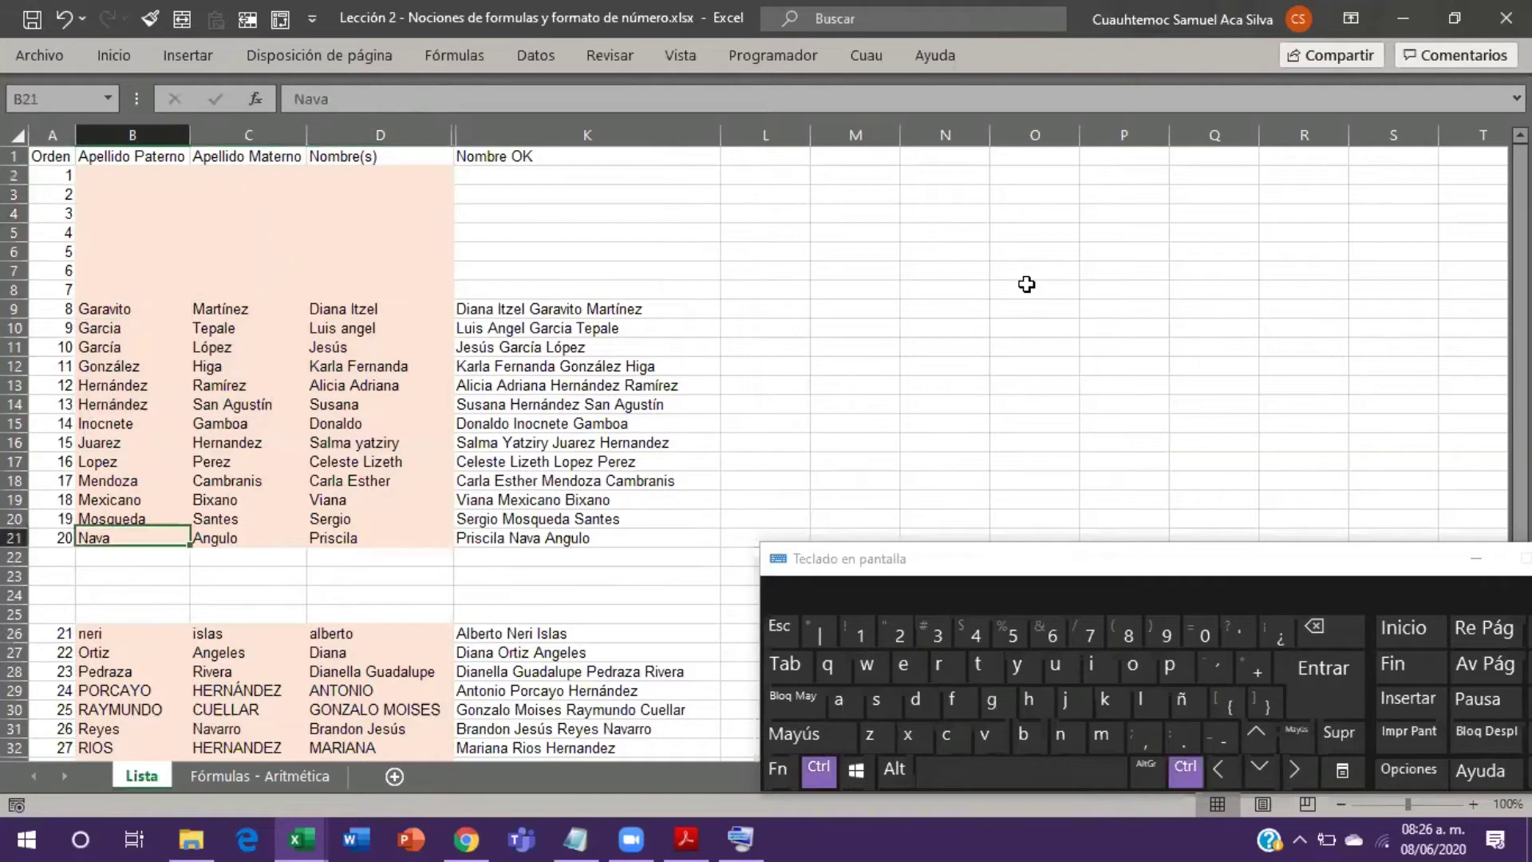
{"action": "key", "text": "shift+Right"}
{"action": "key", "text": "shift+Right"}
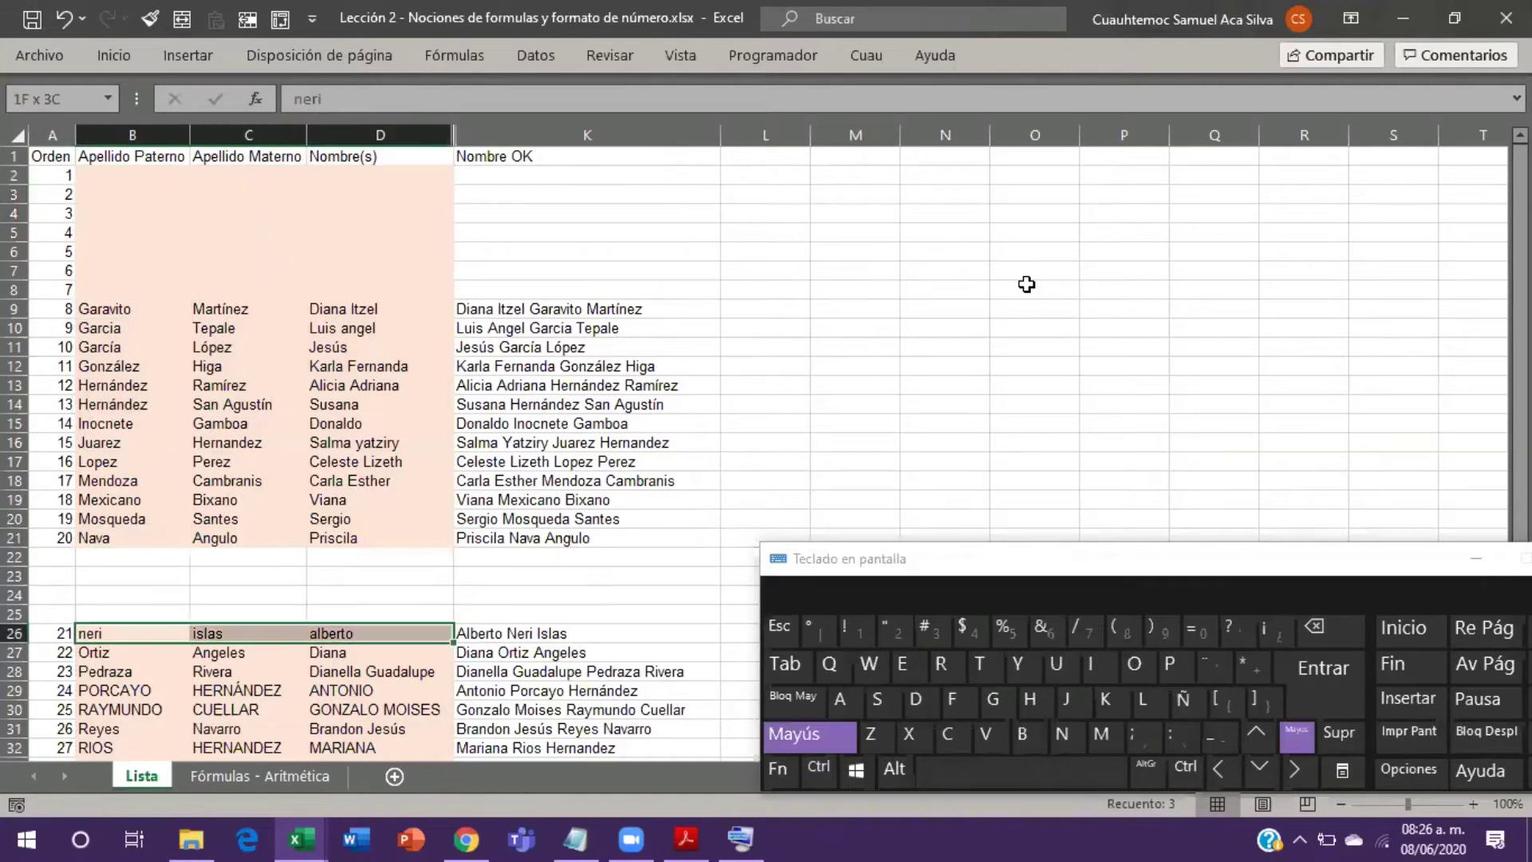
{"action": "key", "text": "ctrl+shift+Down"}
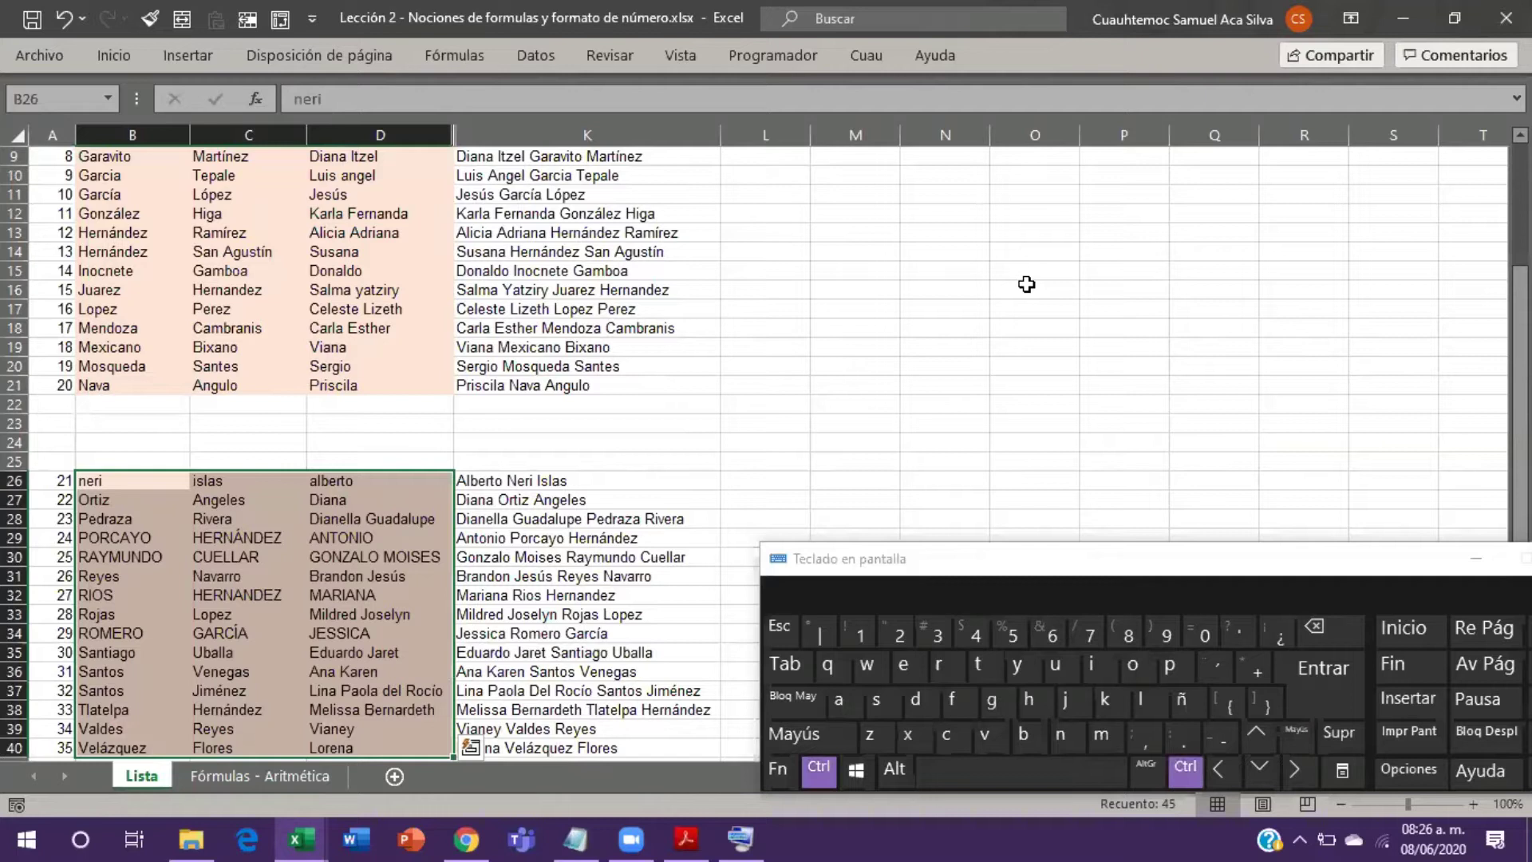
{"action": "key", "text": "ctrl+c"}
{"action": "key", "text": "ctrl+Up"}
{"action": "key", "text": "ctrl+Up"}
{"action": "key", "text": "ctrl+Up"}
{"action": "key", "text": "Down"}
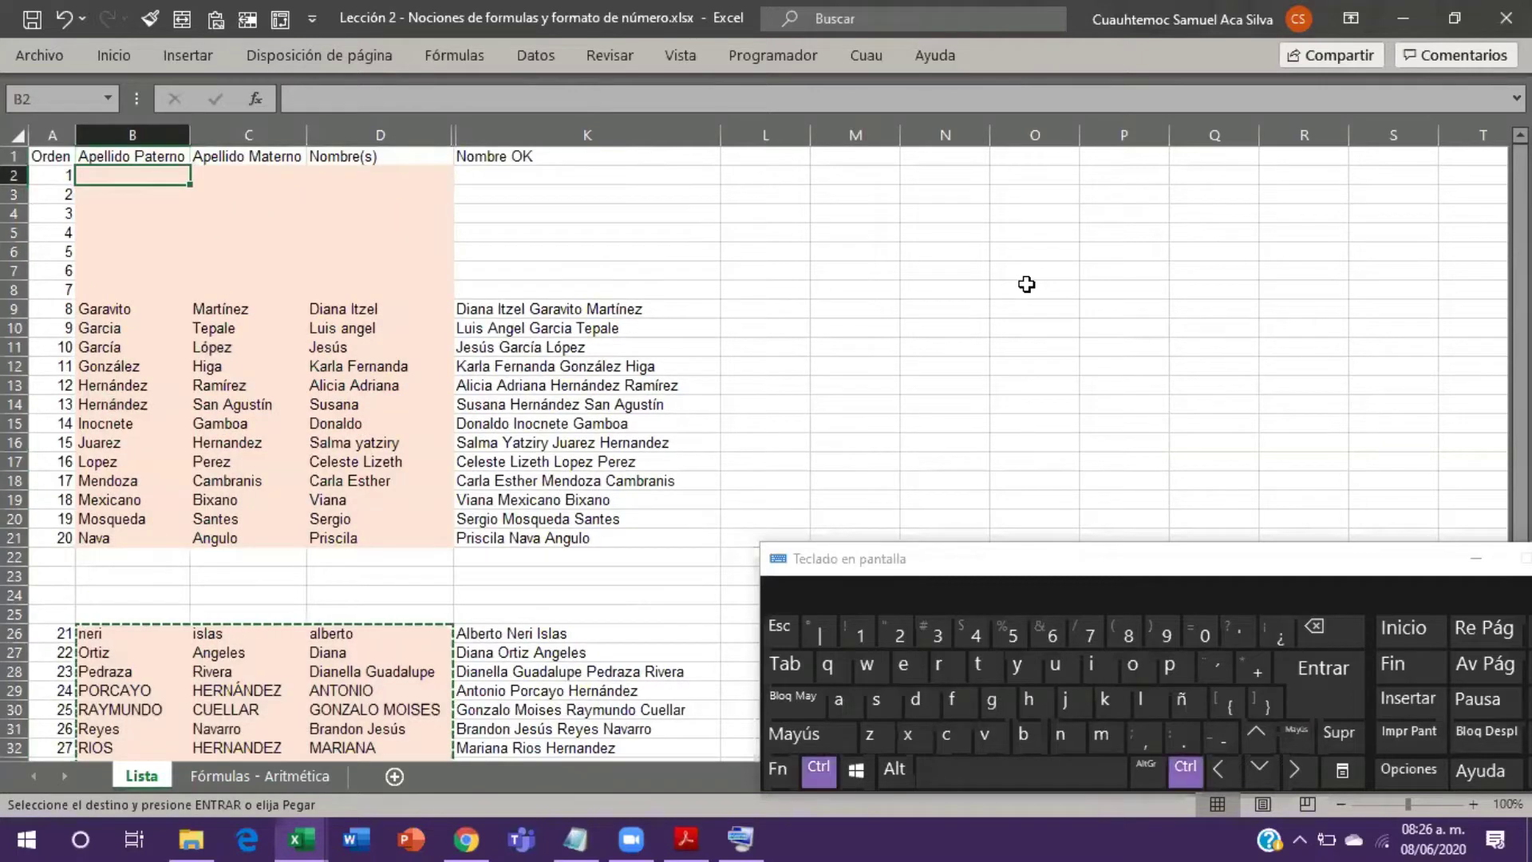
{"action": "key", "text": "ctrl+v"}
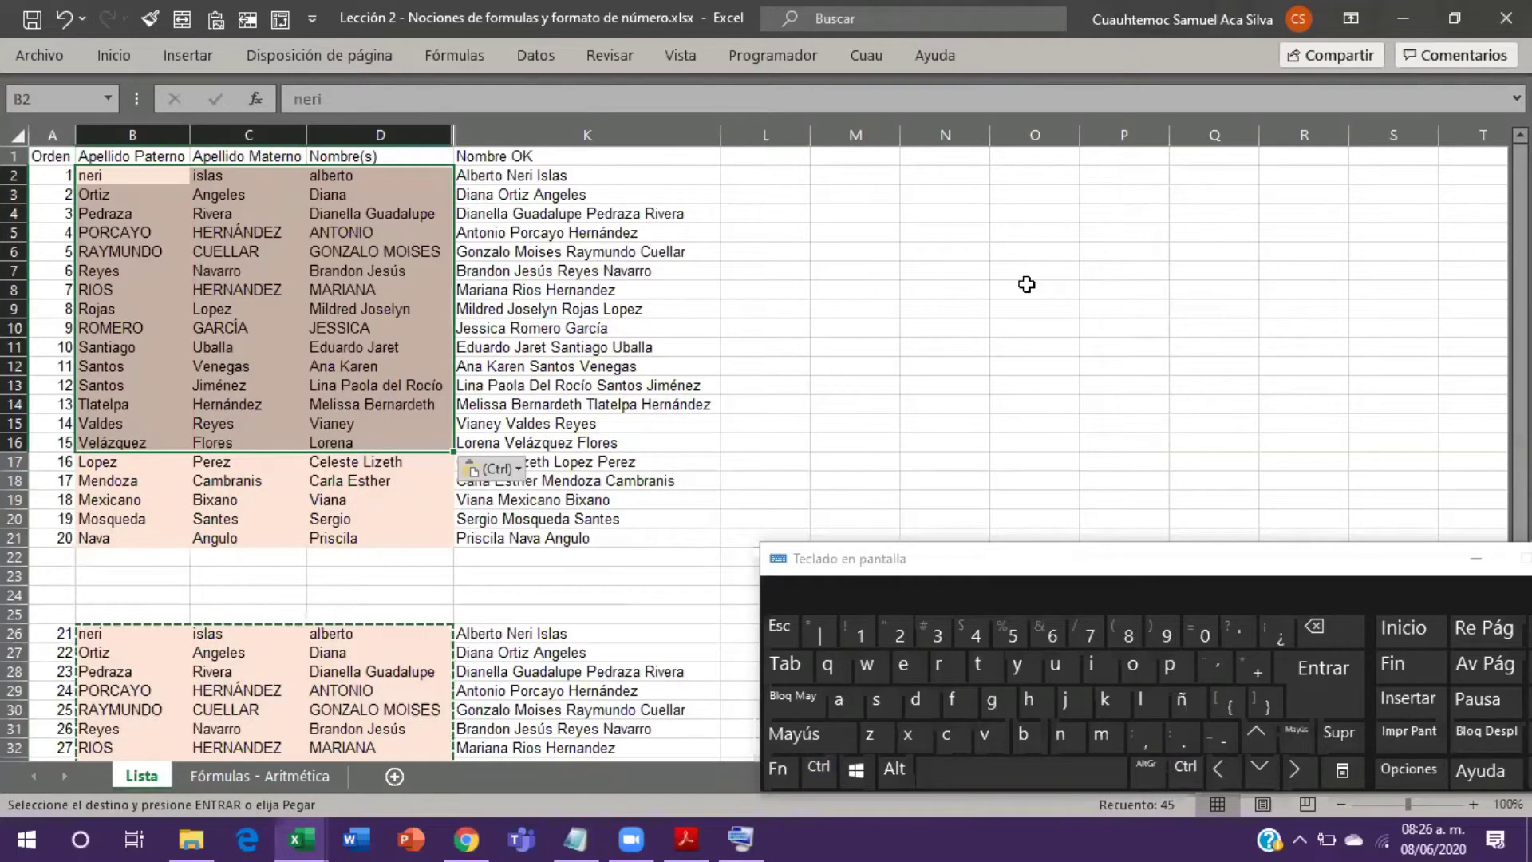
Step: Check the Nombre OK results from K2 down to K10 against the pasted names
{"action": "key", "text": "Right"}
{"action": "key", "text": "Right"}
{"action": "key", "text": "Right"}
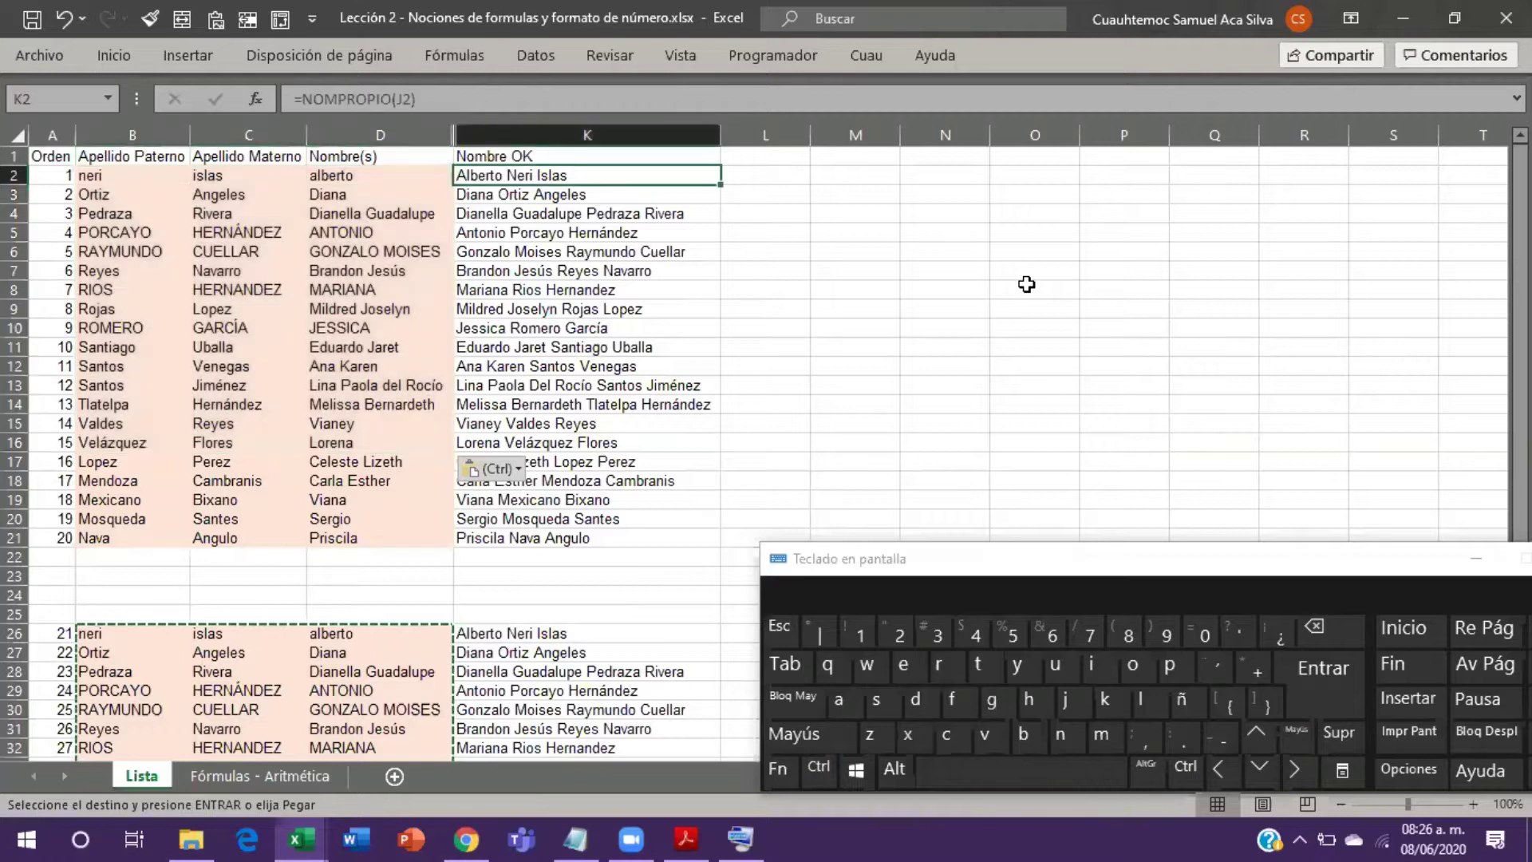
{"action": "key", "text": "Down"}
{"action": "key", "text": "Down"}
{"action": "key", "text": "Down"}
{"action": "key", "text": "Down"}
{"action": "key", "text": "Down"}
{"action": "key", "text": "Down"}
{"action": "key", "text": "Down"}
{"action": "key", "text": "Down"}
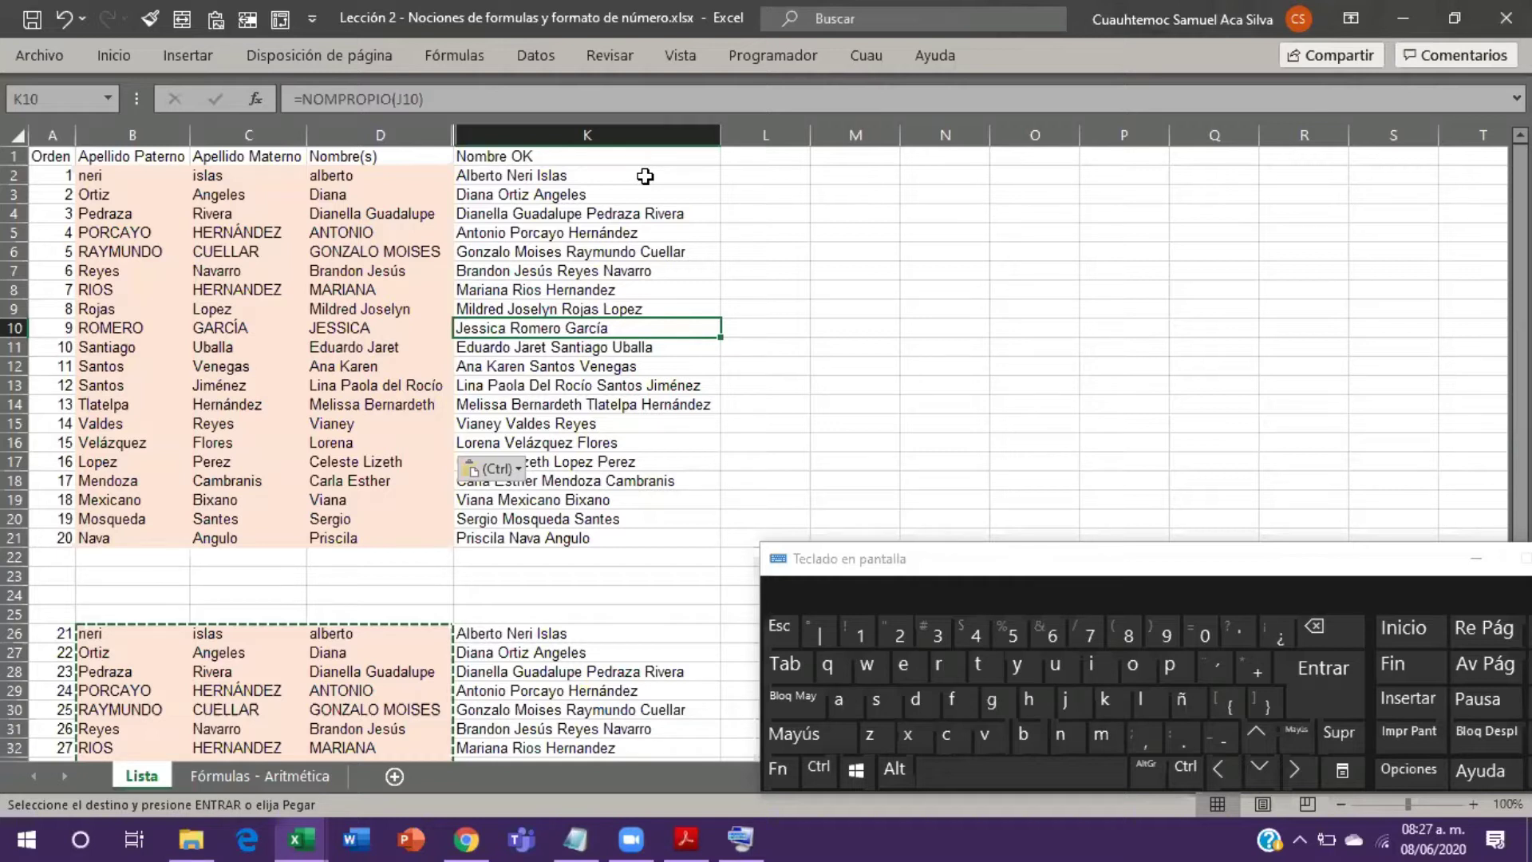
Step: Begin a formula in L2 that nests the CONCAT function inside NOMPROPIO
{"action": "key", "text": "ctrl+Up"}
{"action": "key", "text": "Down"}
{"action": "key", "text": "Right"}
{"action": "key", "text": "Right"}
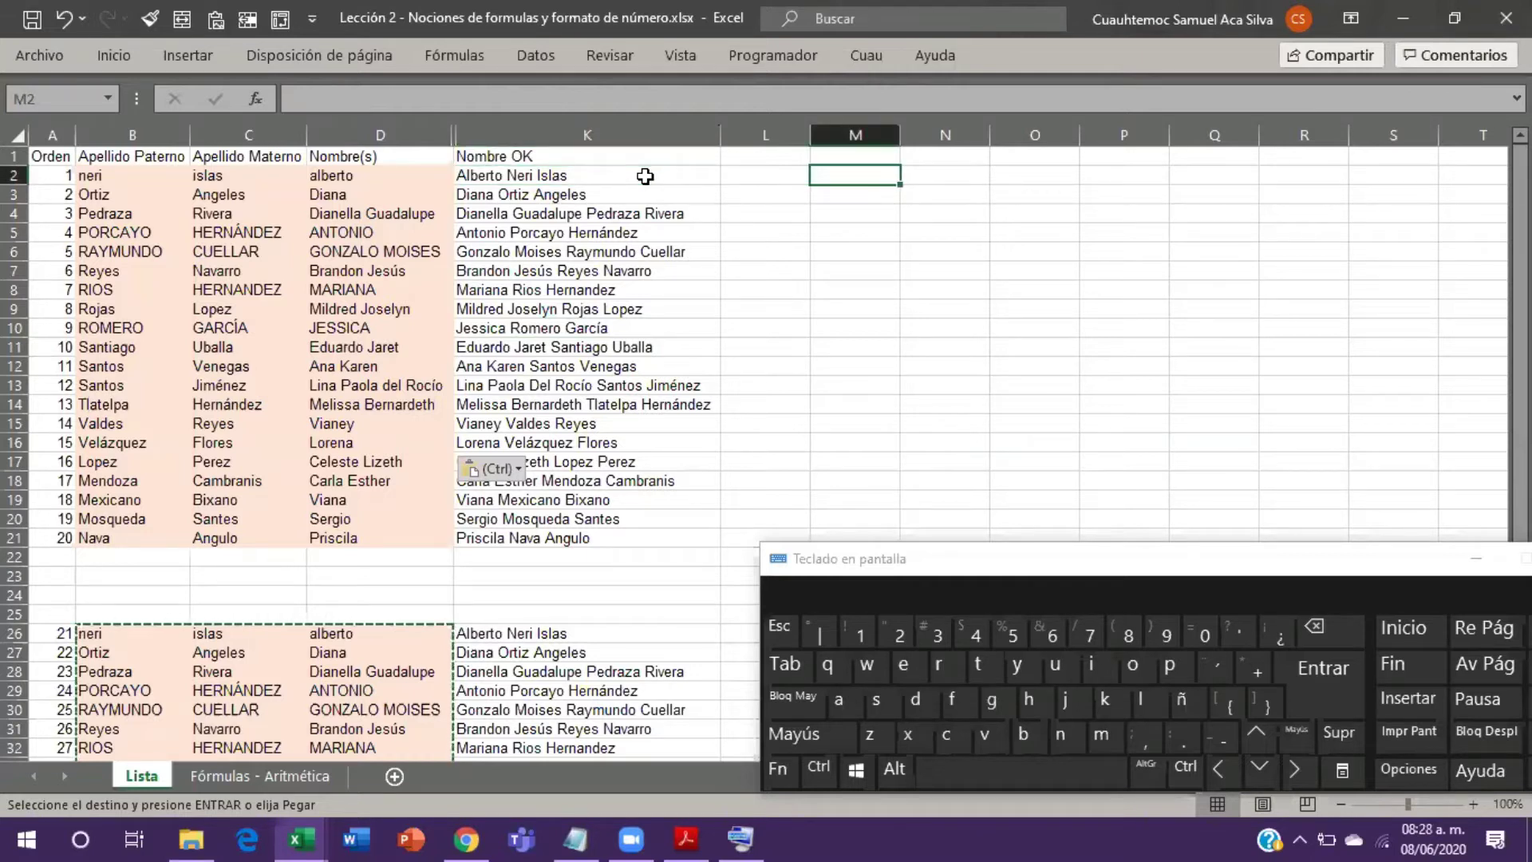
{"action": "key", "text": "Left"}
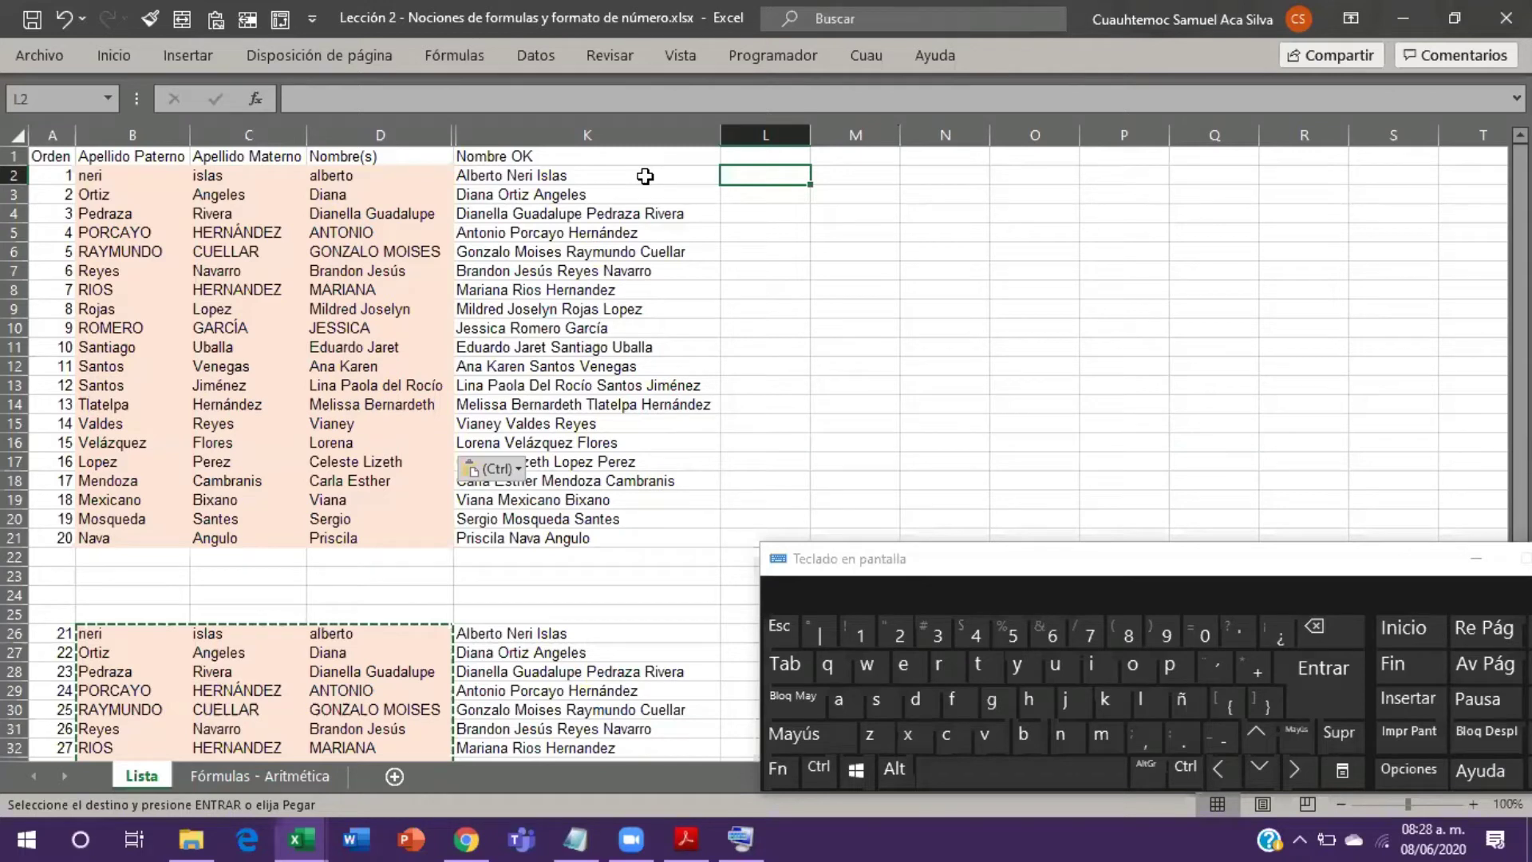
{"action": "type", "text": "="}
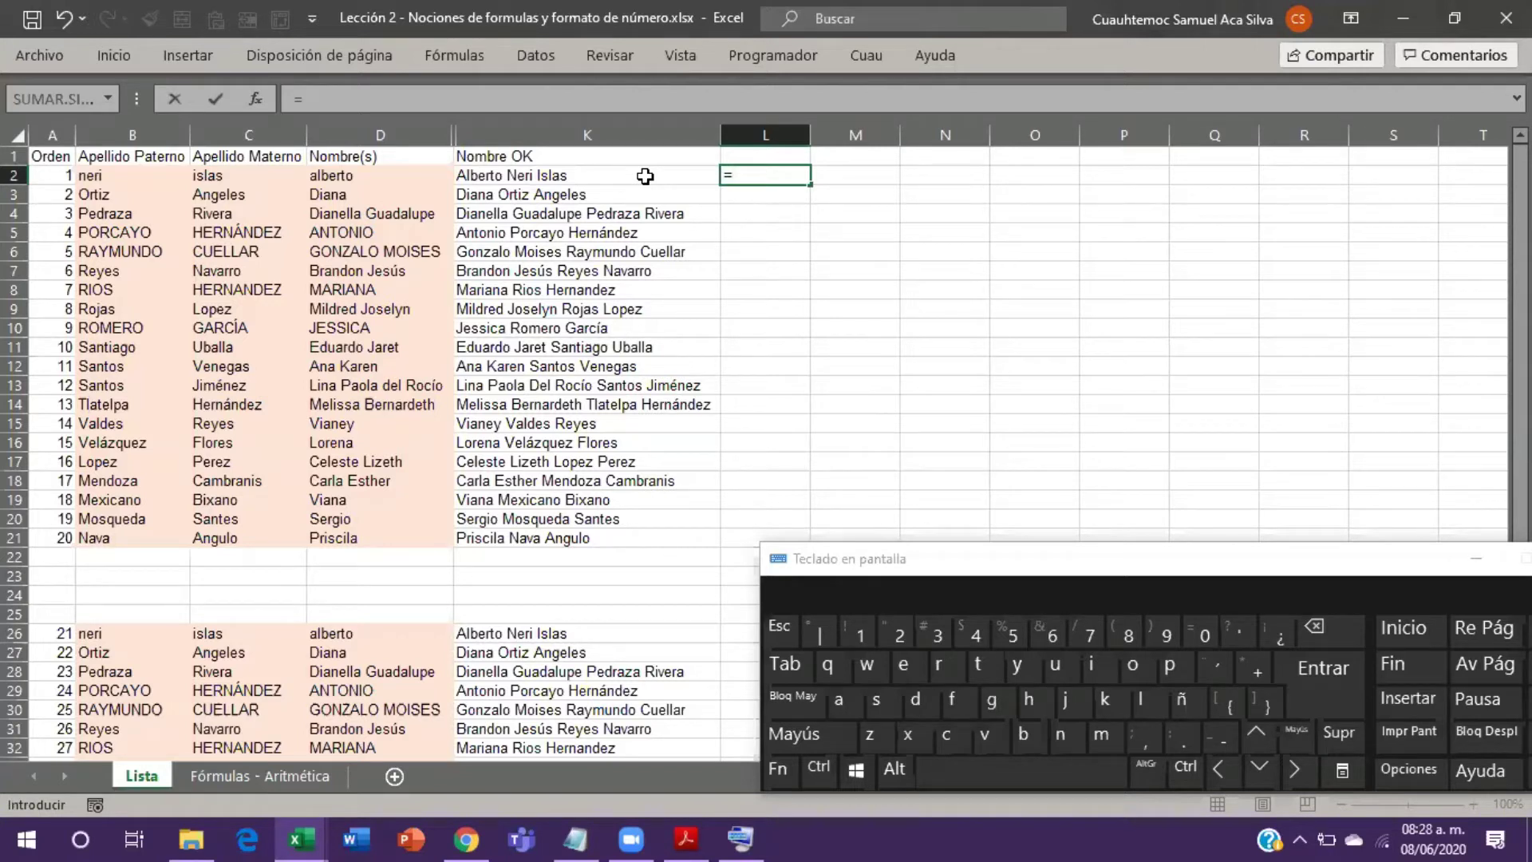
{"action": "type", "text": "b"}
{"action": "key", "text": "BackSpace"}
{"action": "type", "text": "no"}
{"action": "key", "text": "Down"}
{"action": "key", "text": "Down"}
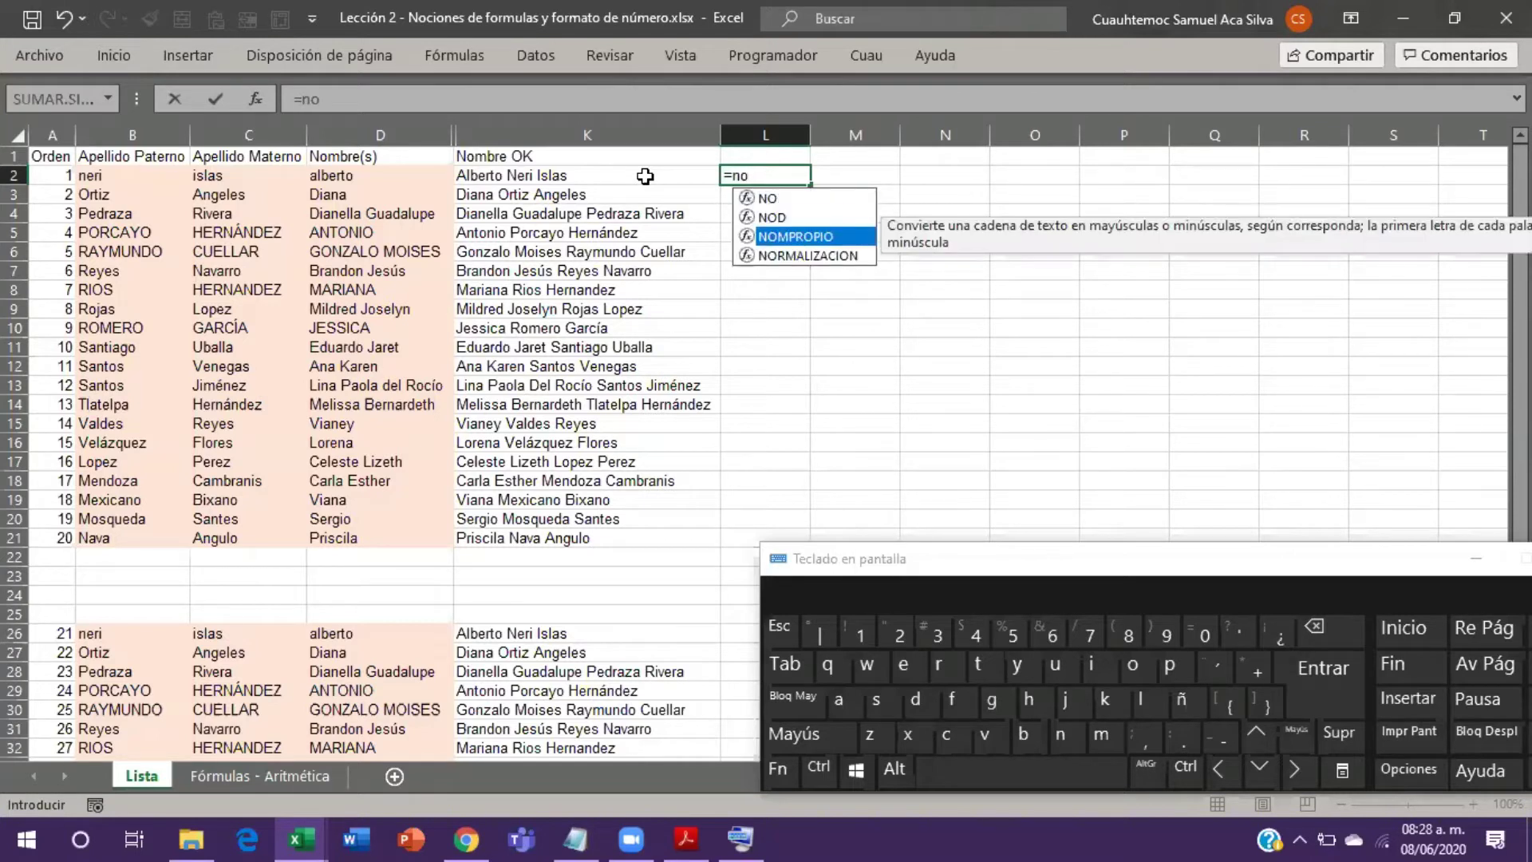
{"action": "key", "text": "Tab"}
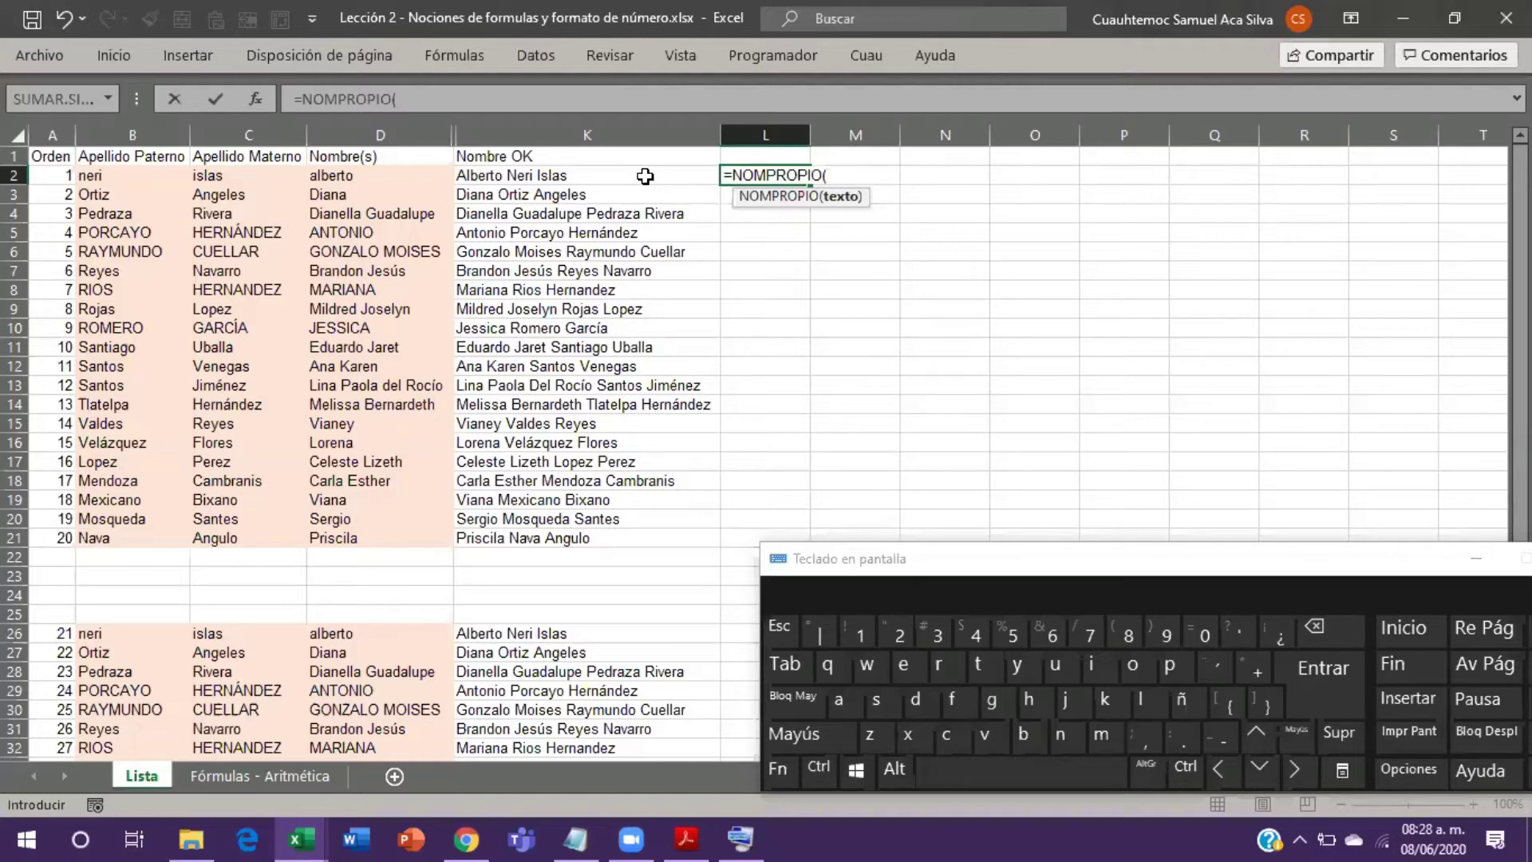
{"action": "type", "text": "c"}
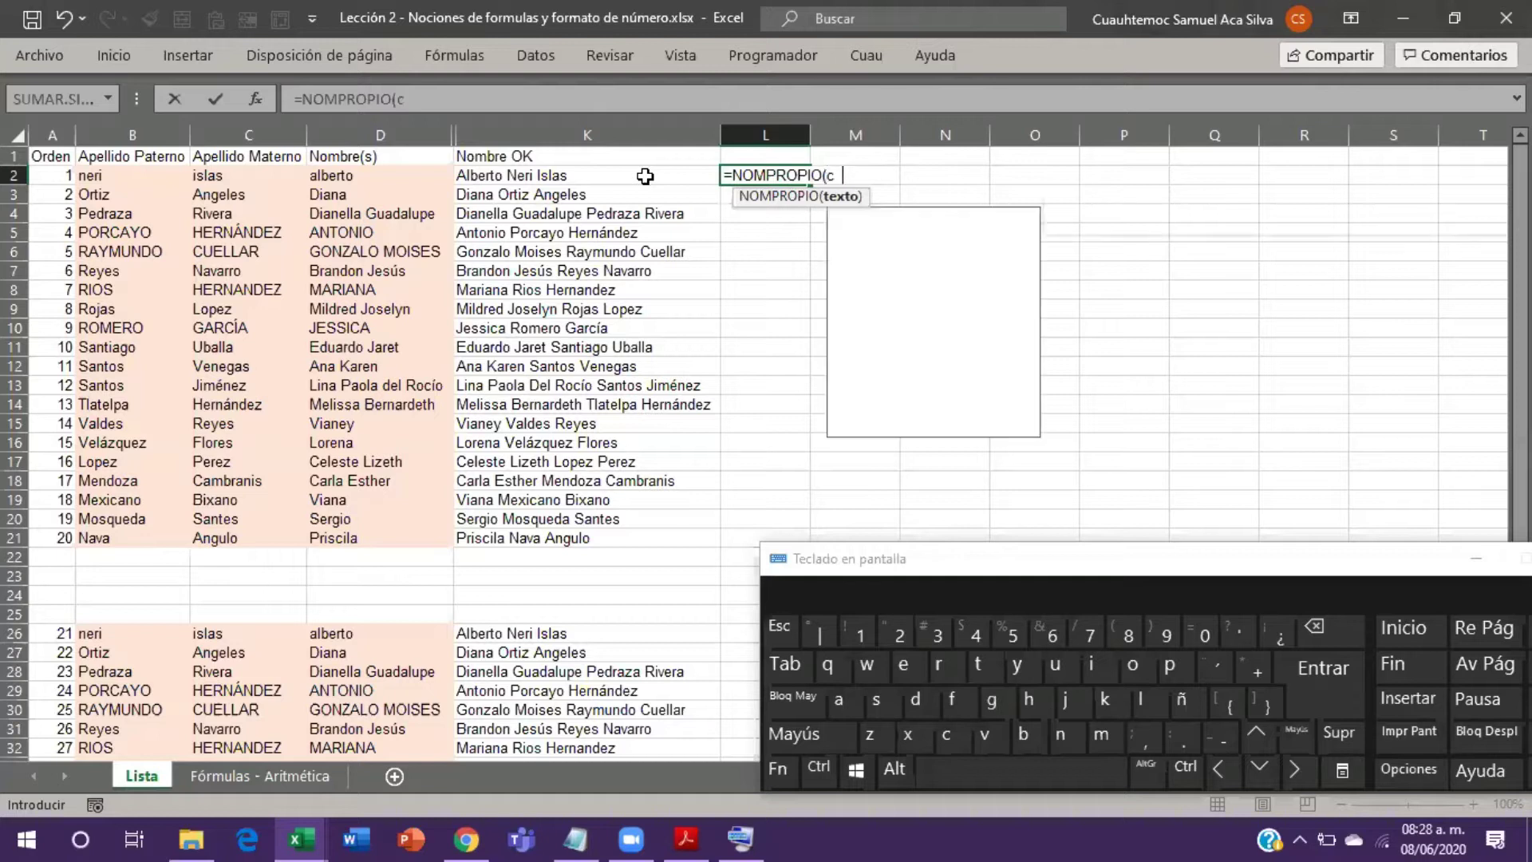
{"action": "type", "text": "on"}
{"action": "key", "text": "Tab"}
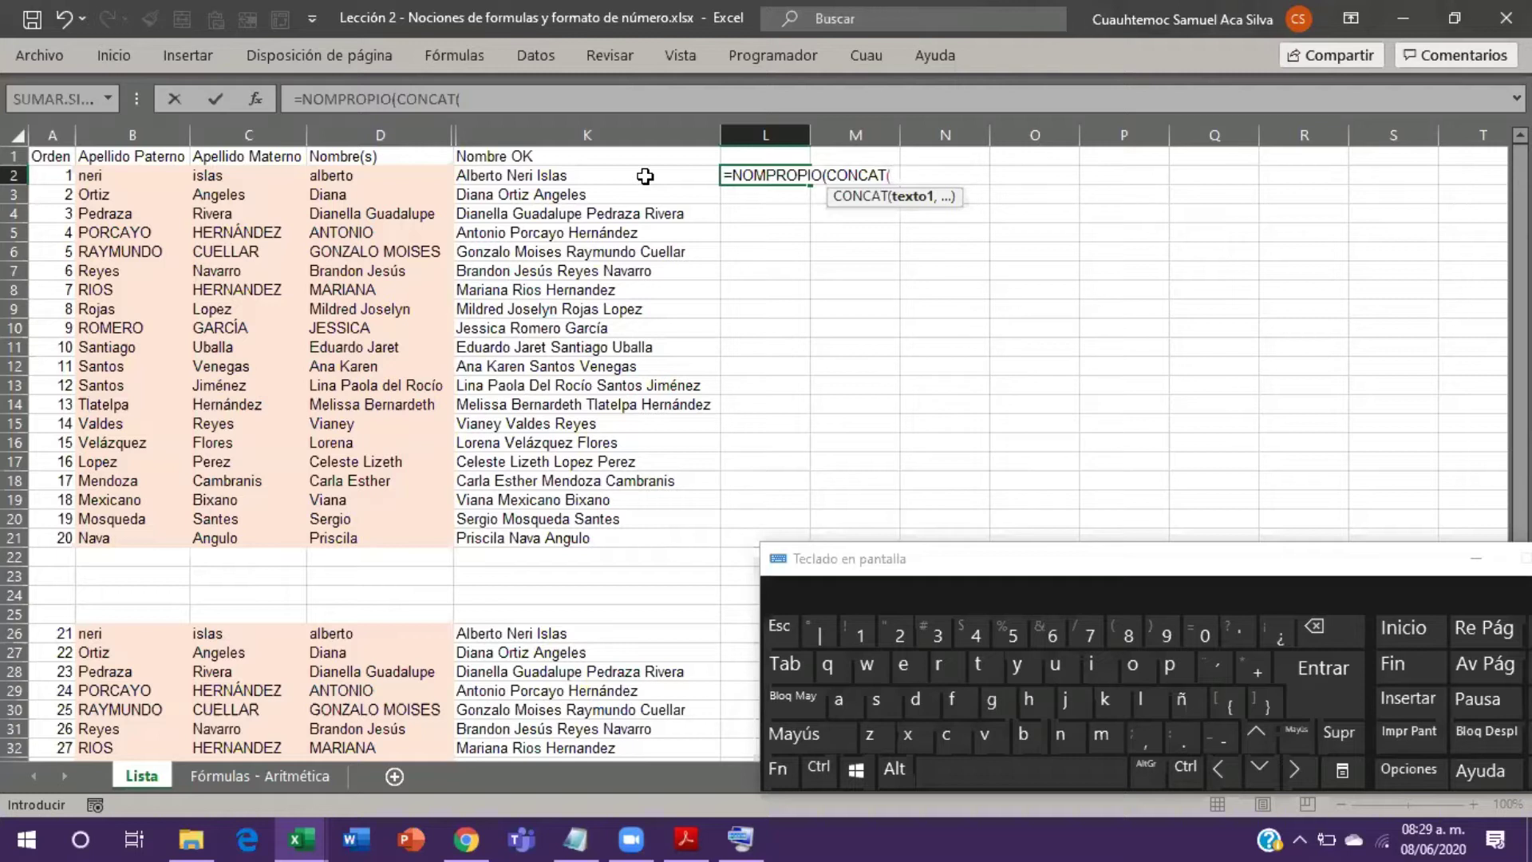
Step: Add ESPACIOS(D2) as CONCAT's first argument, followed by a blank space " " as the second
{"action": "type", "text": "es"}
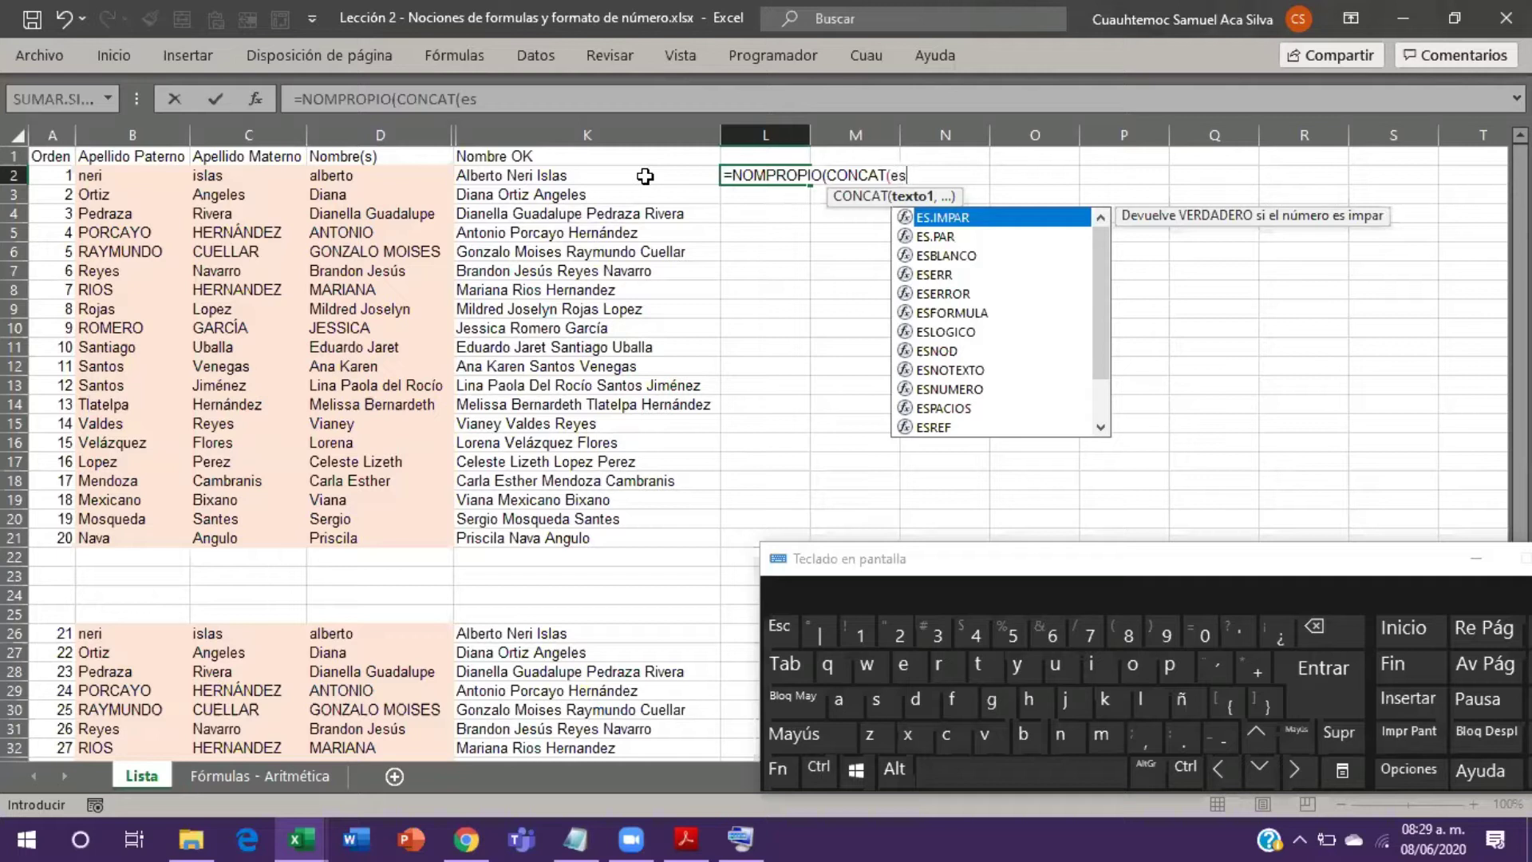
{"action": "key", "text": "BackSpace"}
{"action": "type", "text": "p"}
{"action": "key", "text": "Tab"}
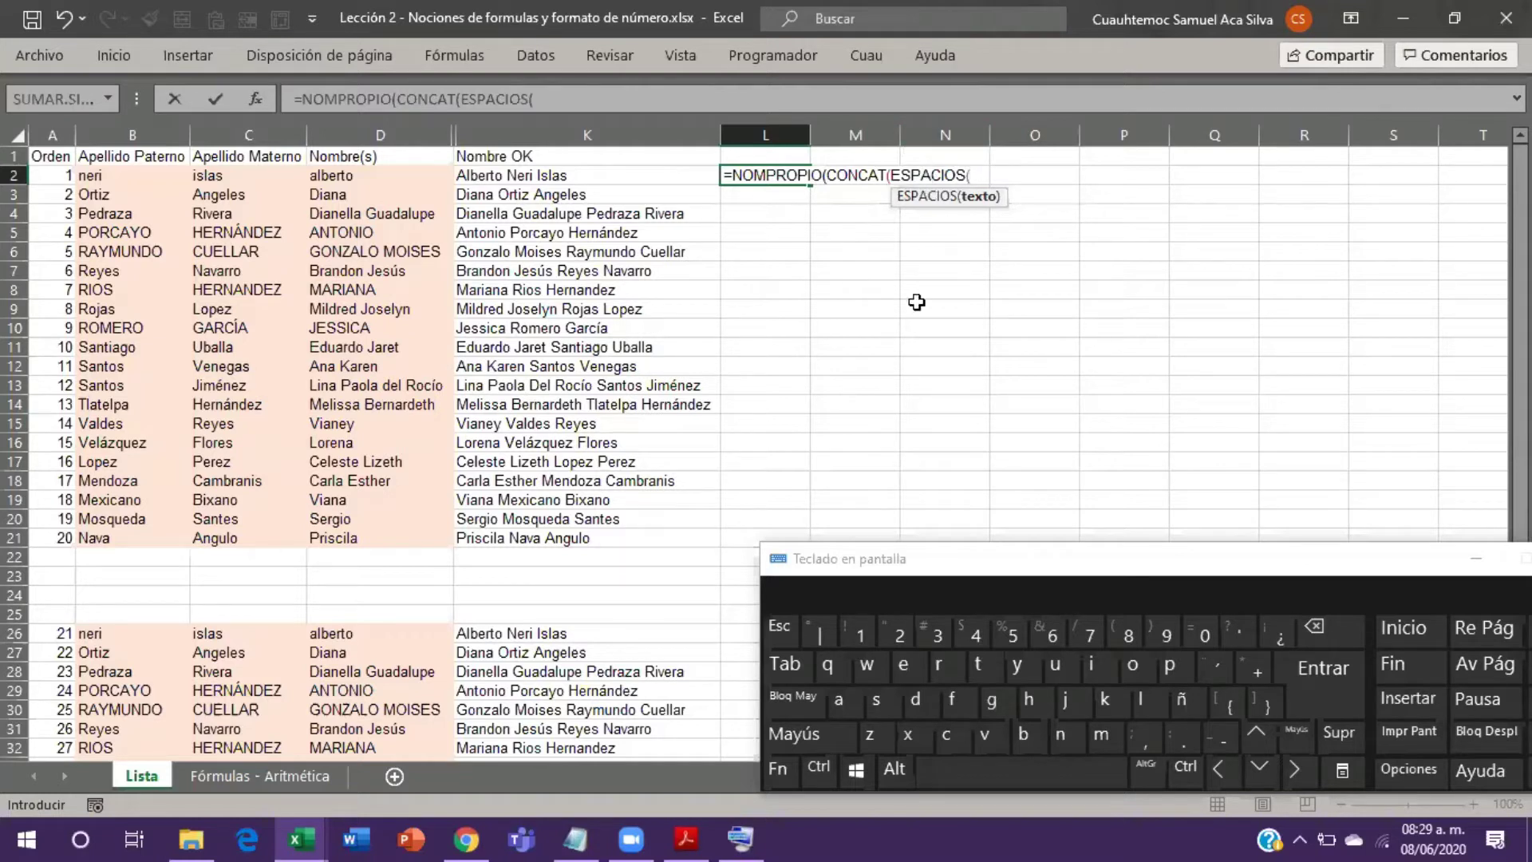
{"action": "left_click", "coordinate": [361, 178]}
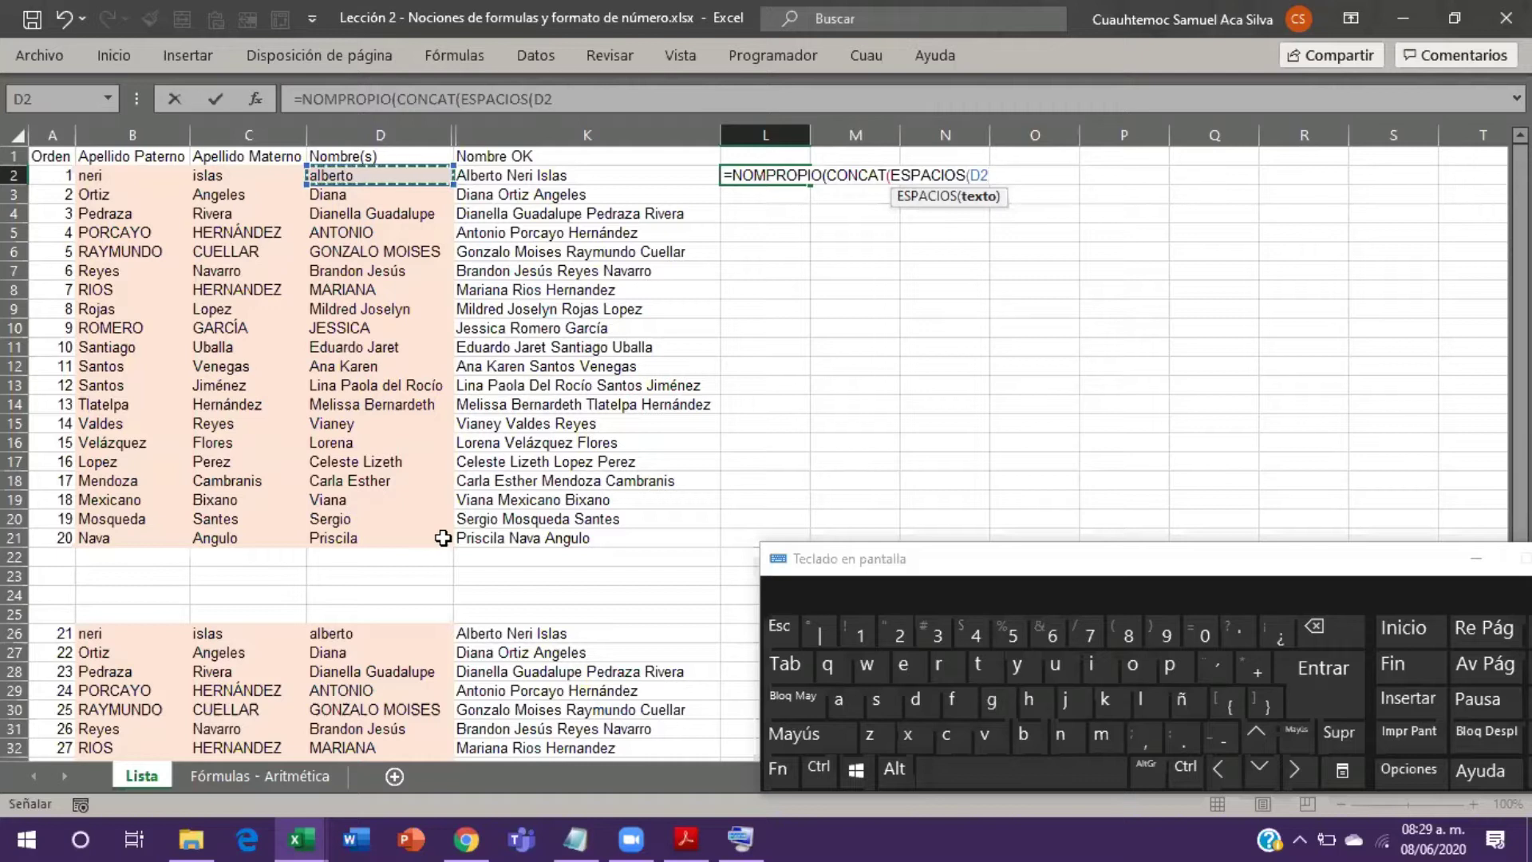
{"action": "key", "text": "shift"}
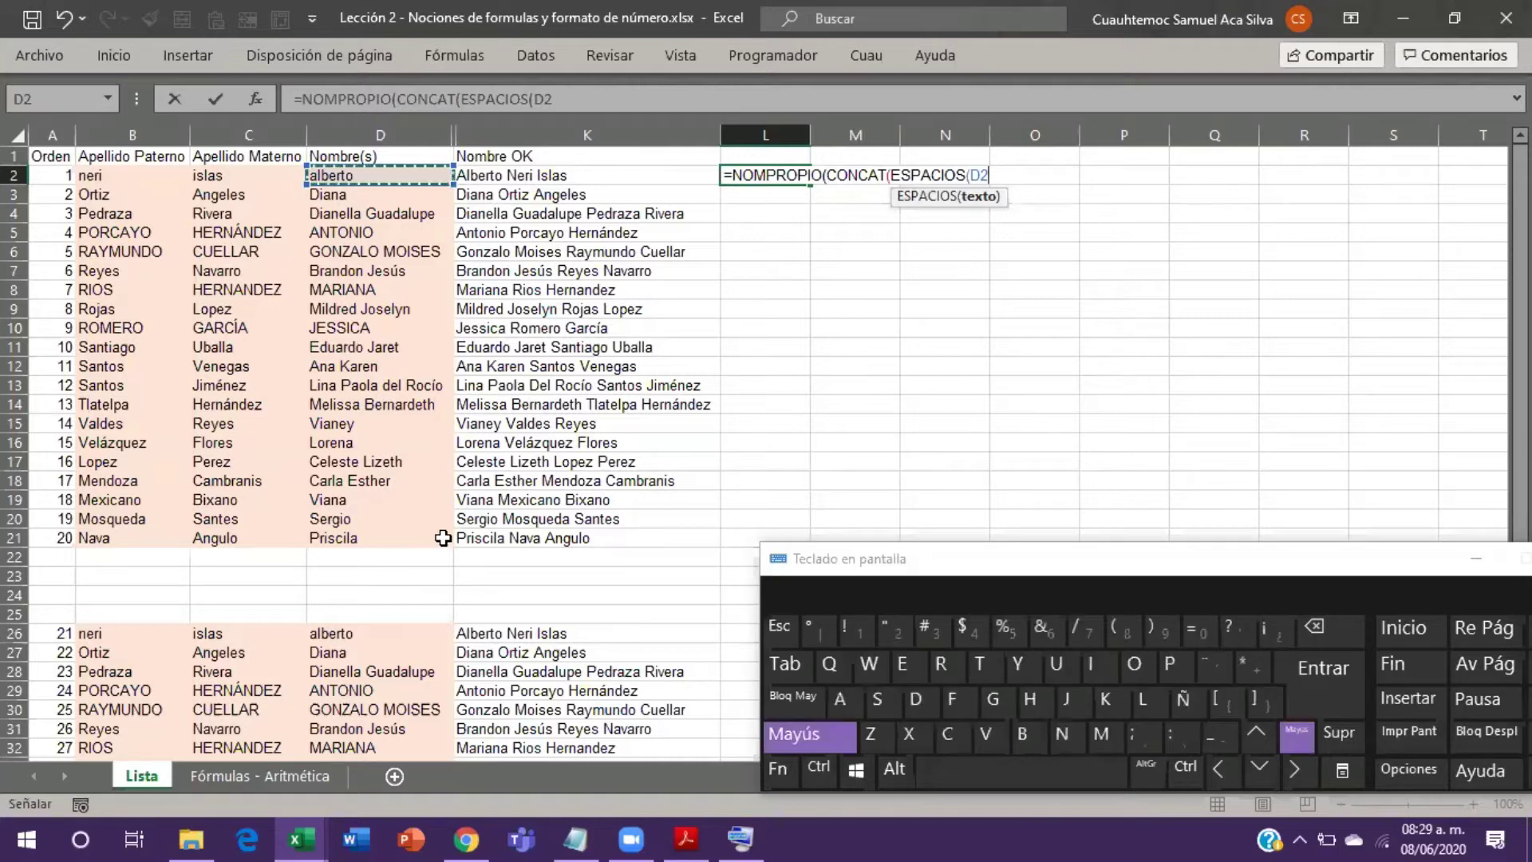
{"action": "type", "text": "),"}
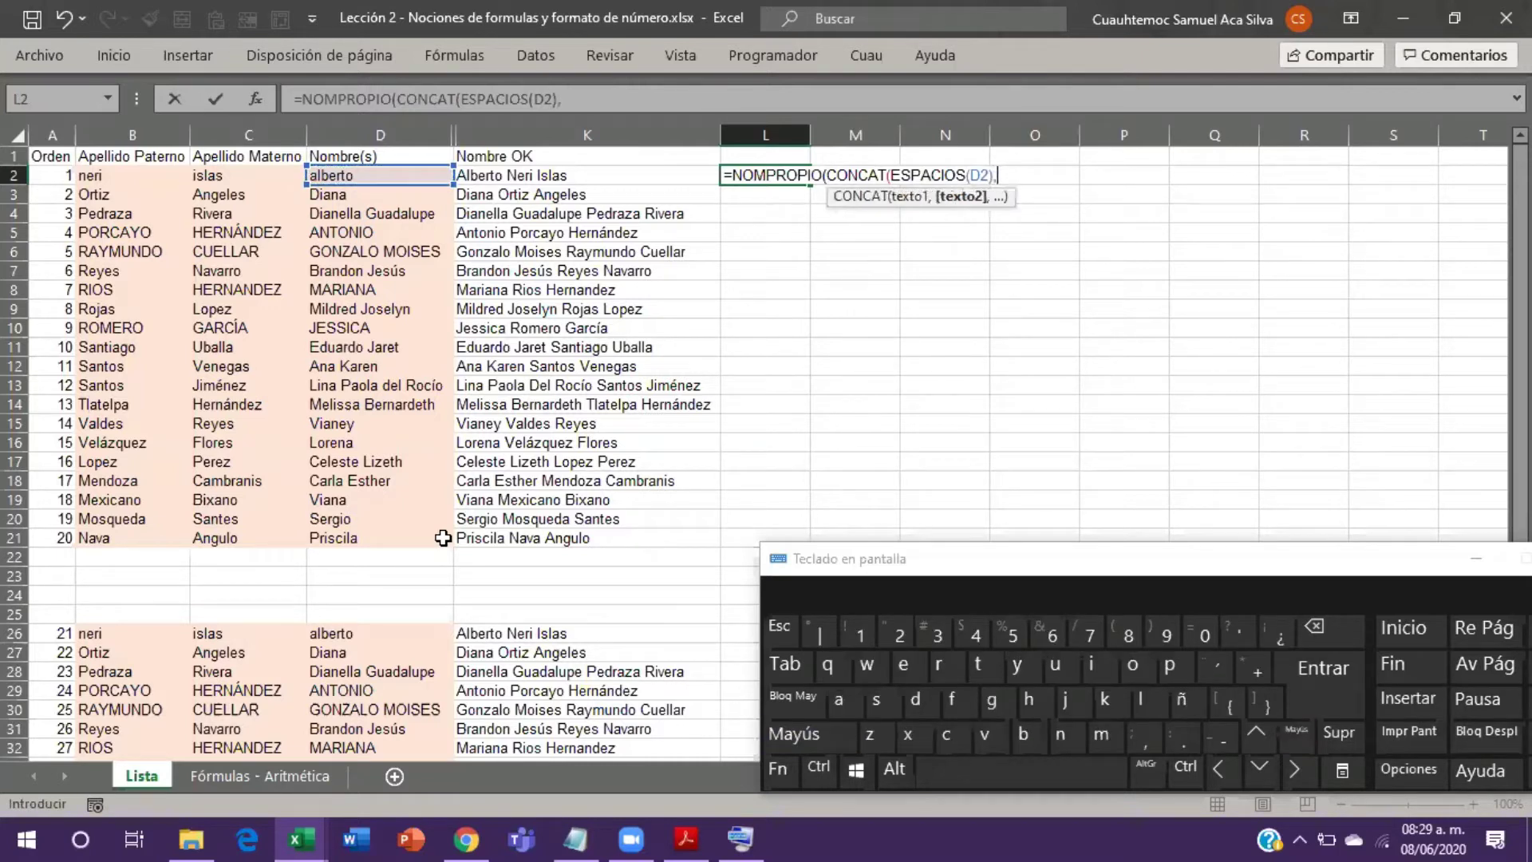
{"action": "type", "text": "\" \","}
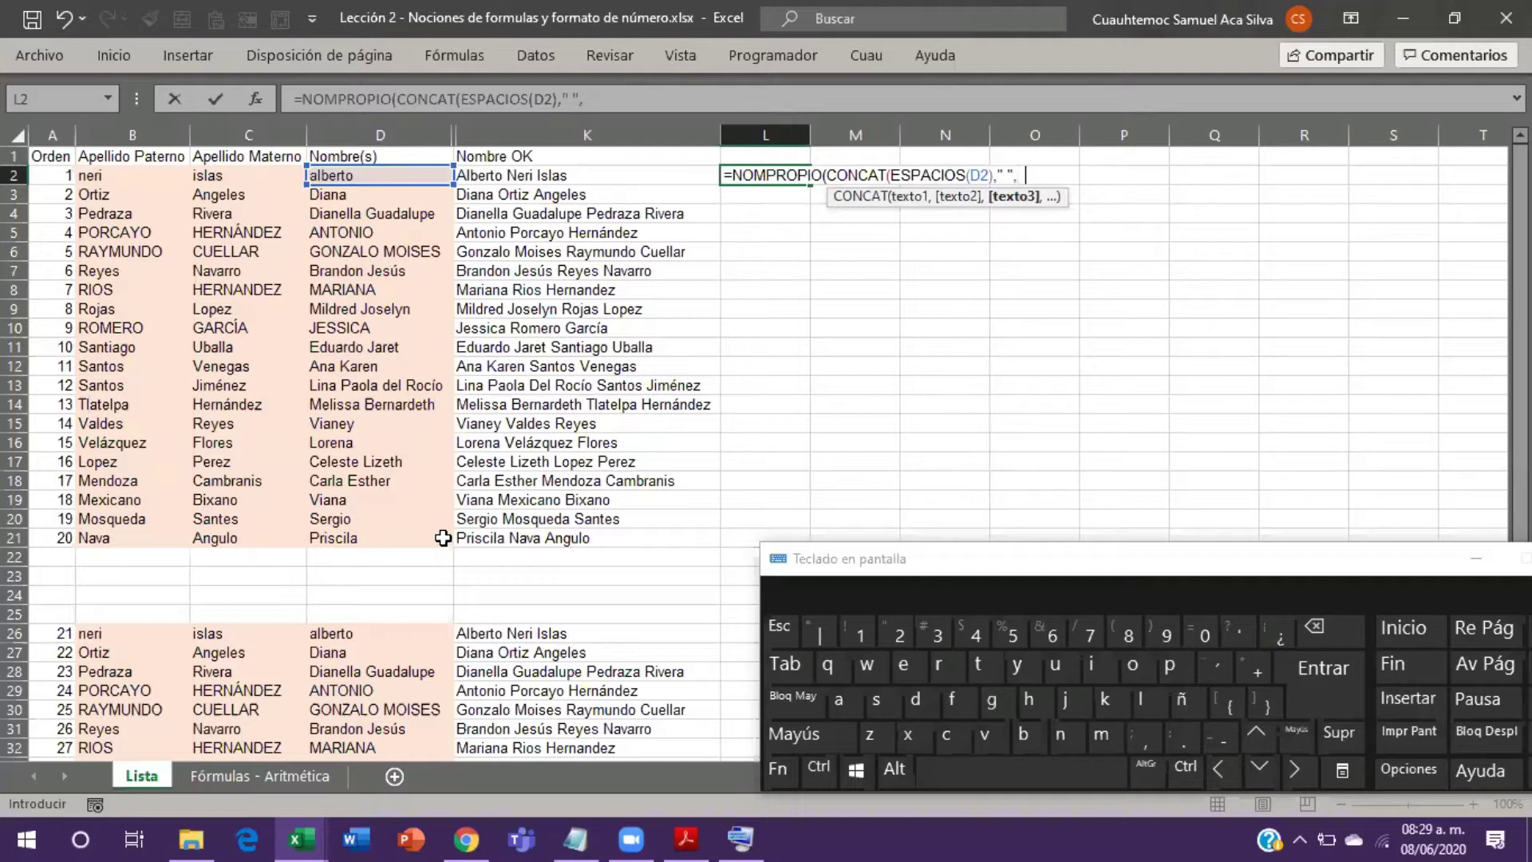
Step: Add ESPACIOS(B2) as CONCAT's third argument, followed by another blank space " " as the fourth
{"action": "type", "text": "esp"}
{"action": "key", "text": "Tab"}
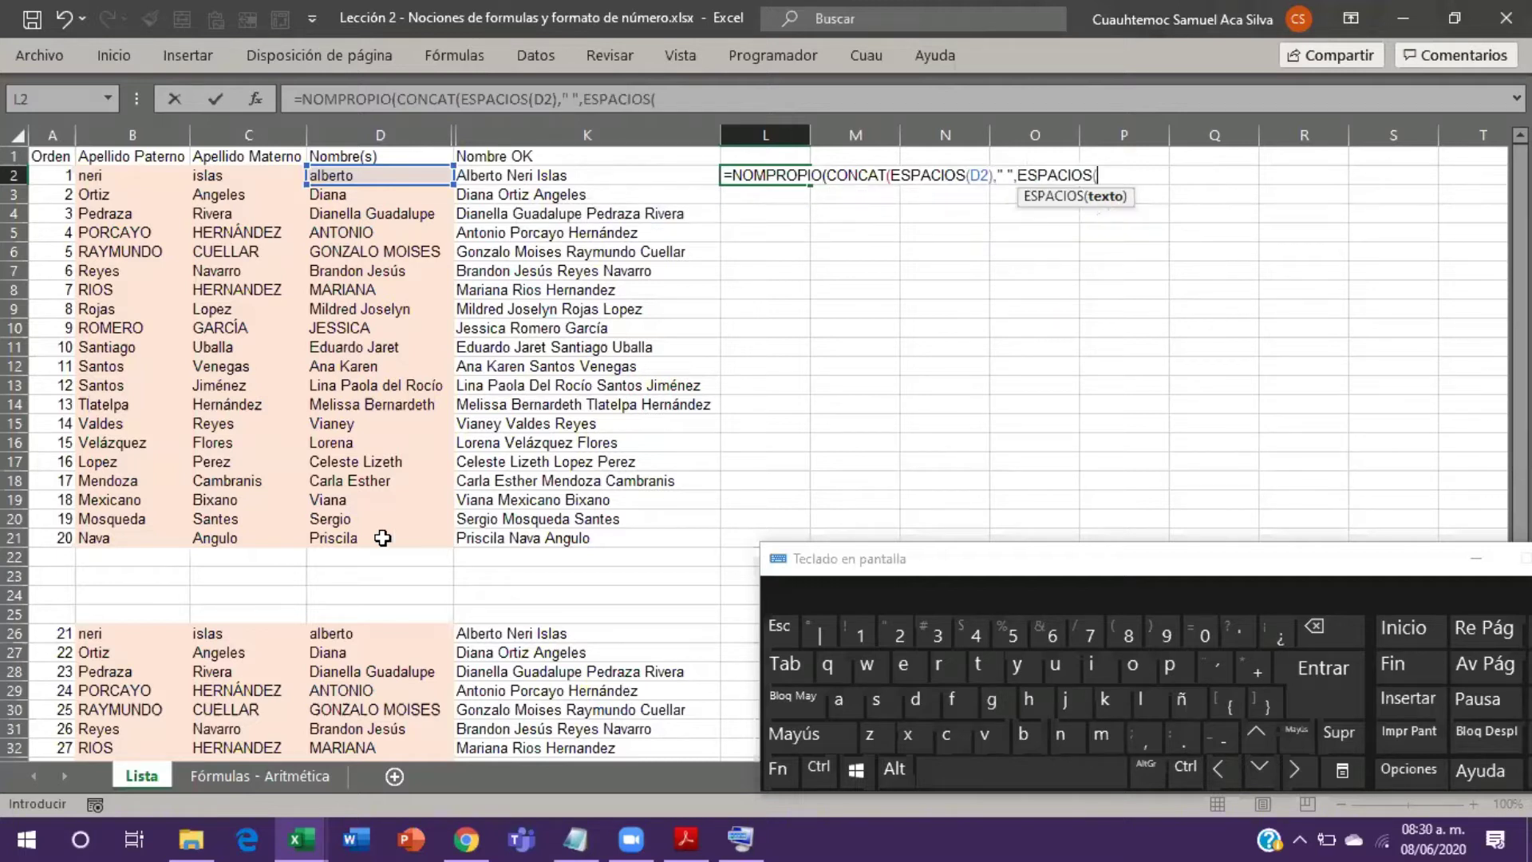
{"action": "left_click", "coordinate": [129, 178]}
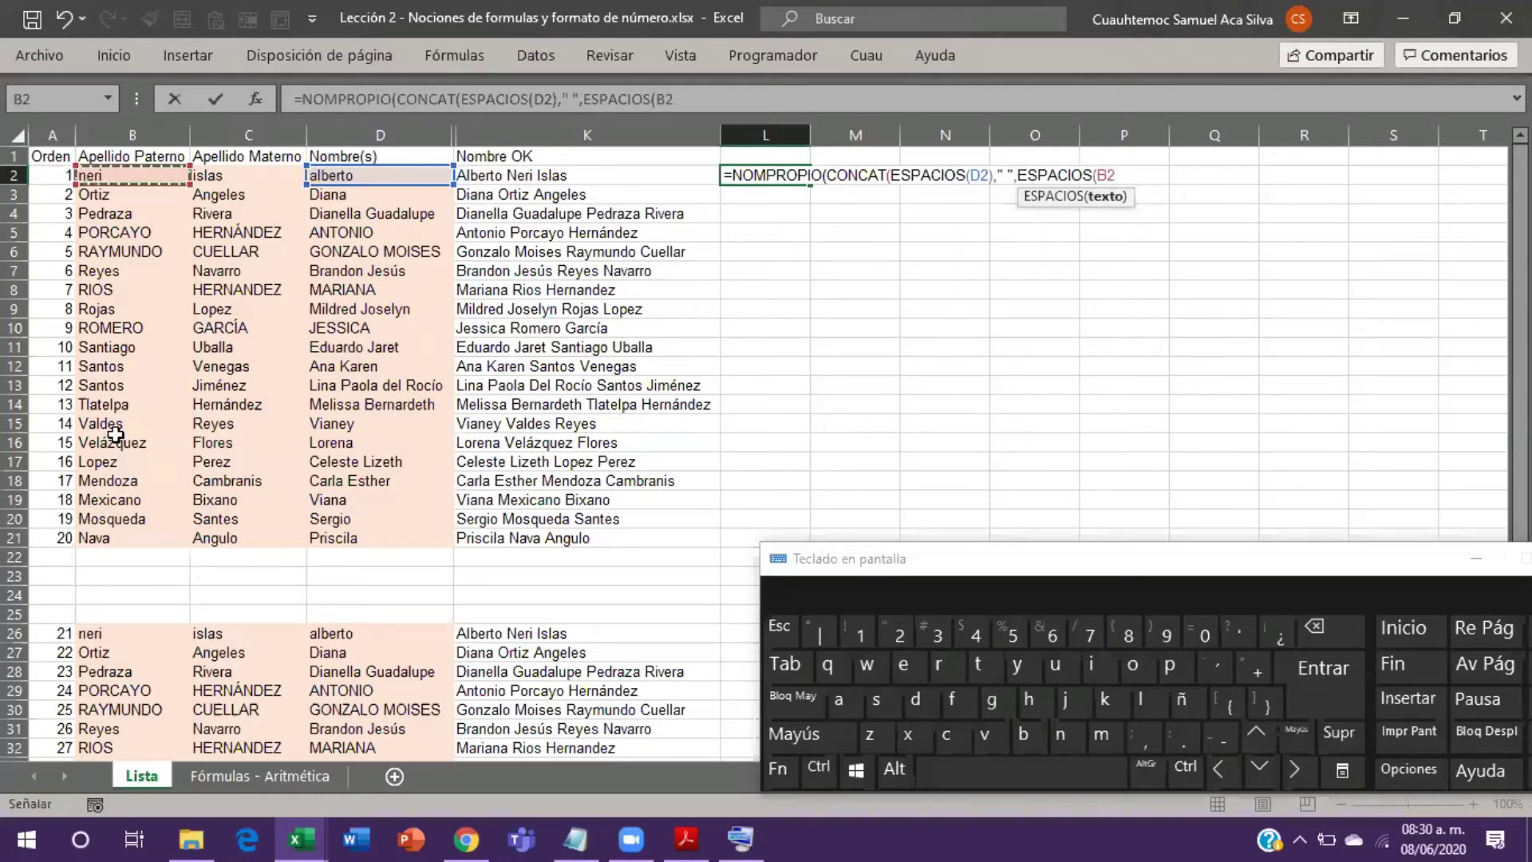
{"action": "type", "text": ")"}
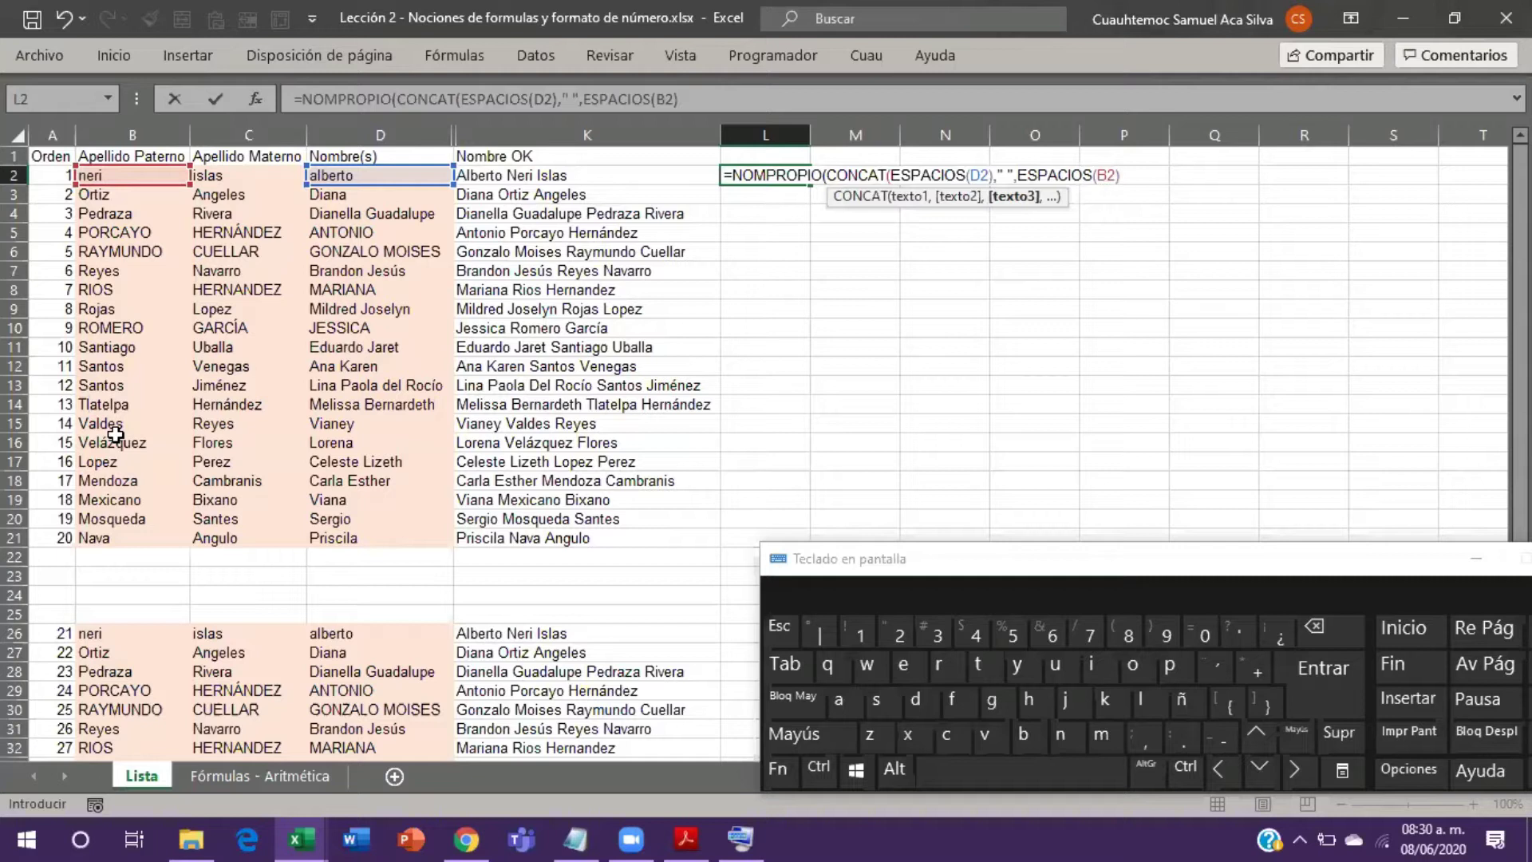
{"action": "type", "text": ",\" \""}
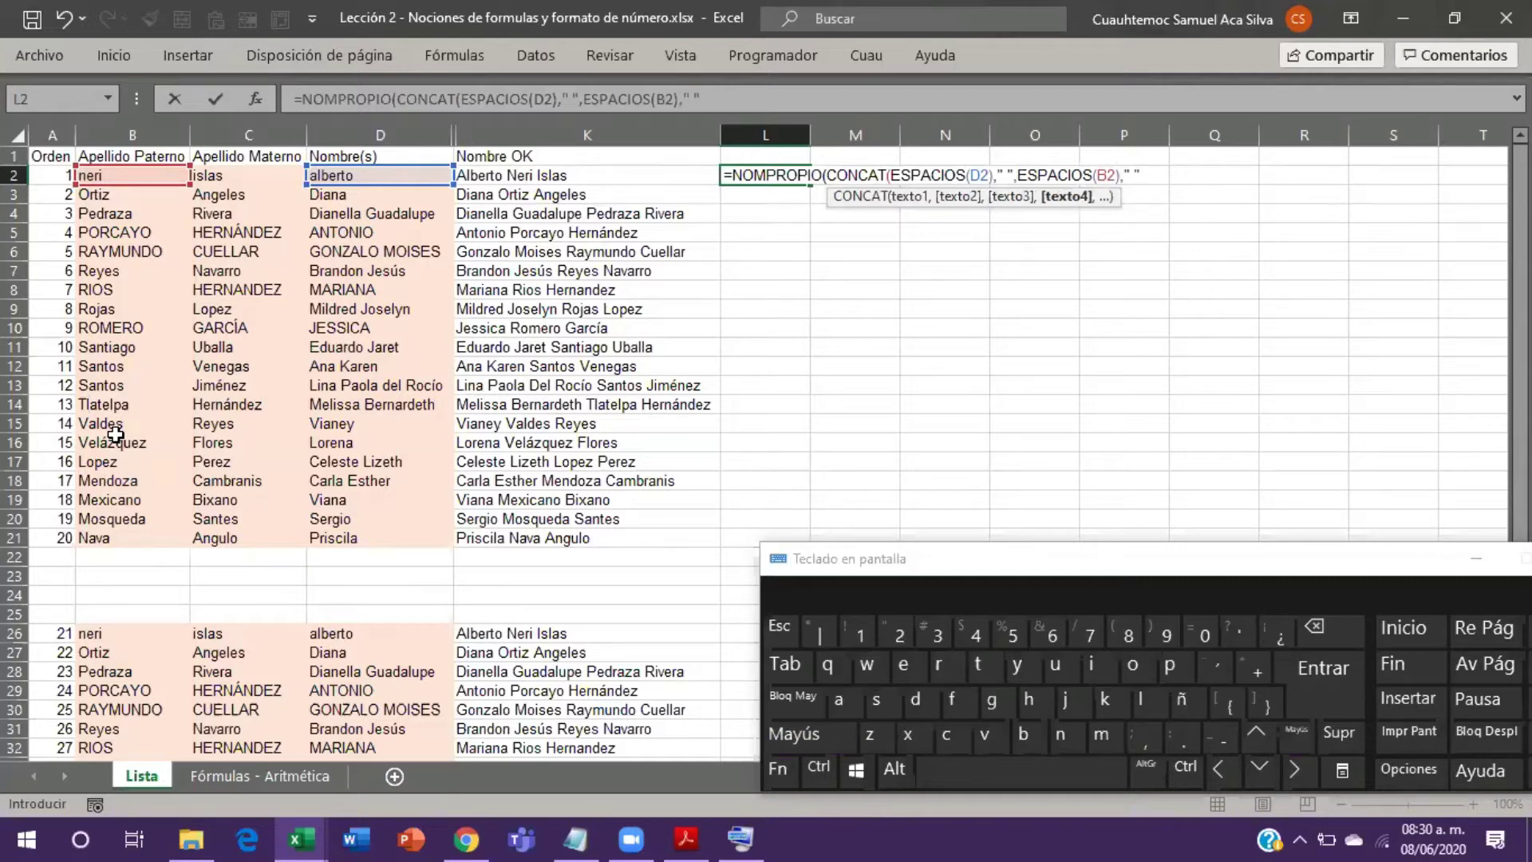
{"action": "type", "text": ","}
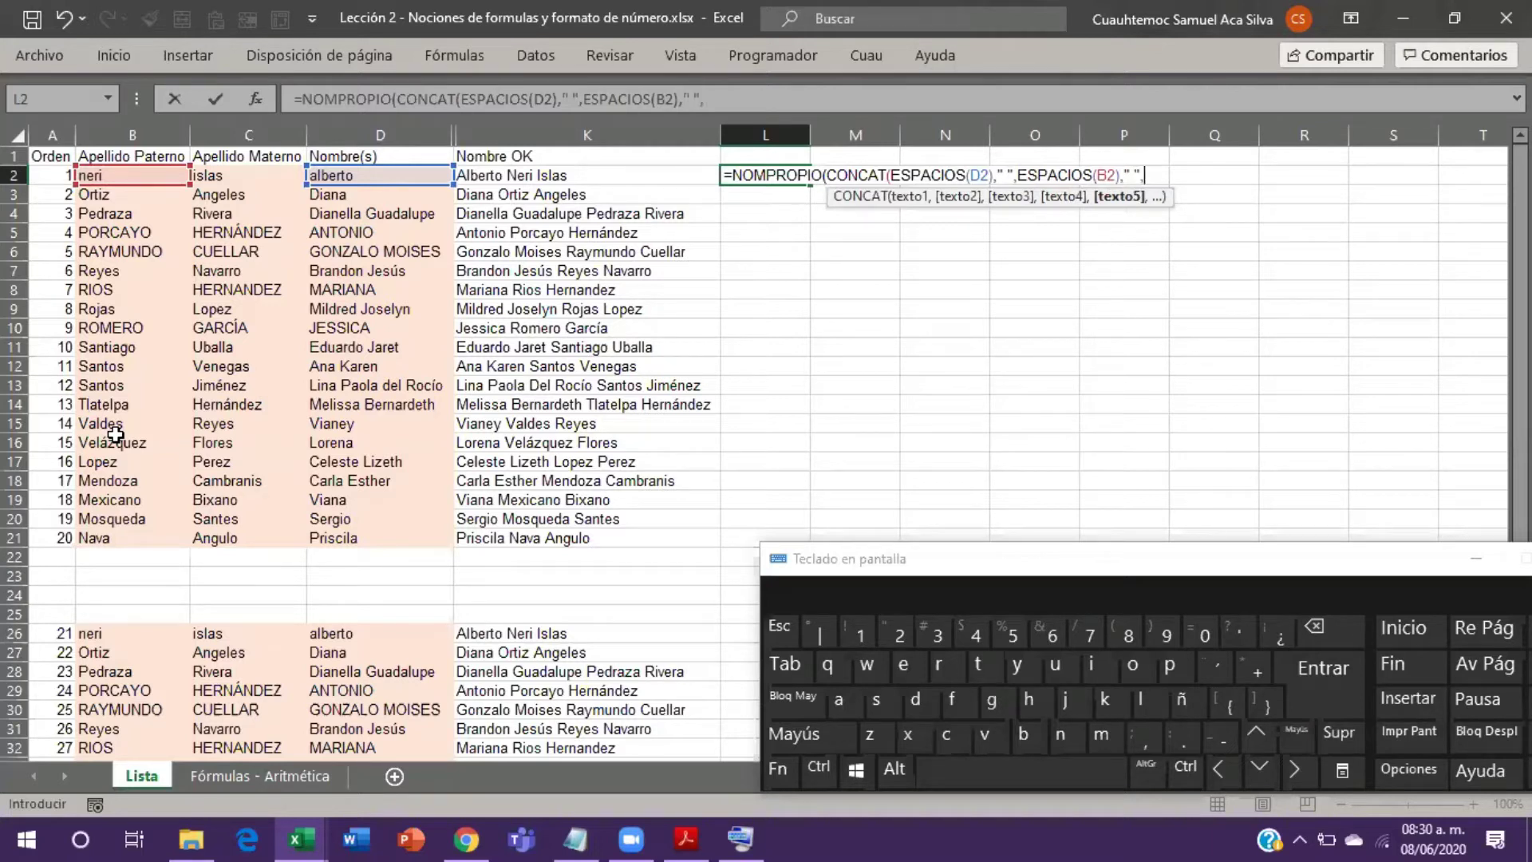
Step: Add ESPACIOS(C2), with its closing parenthesis, as CONCAT's fifth argument in the L2 formula
{"action": "type", "text": "es"}
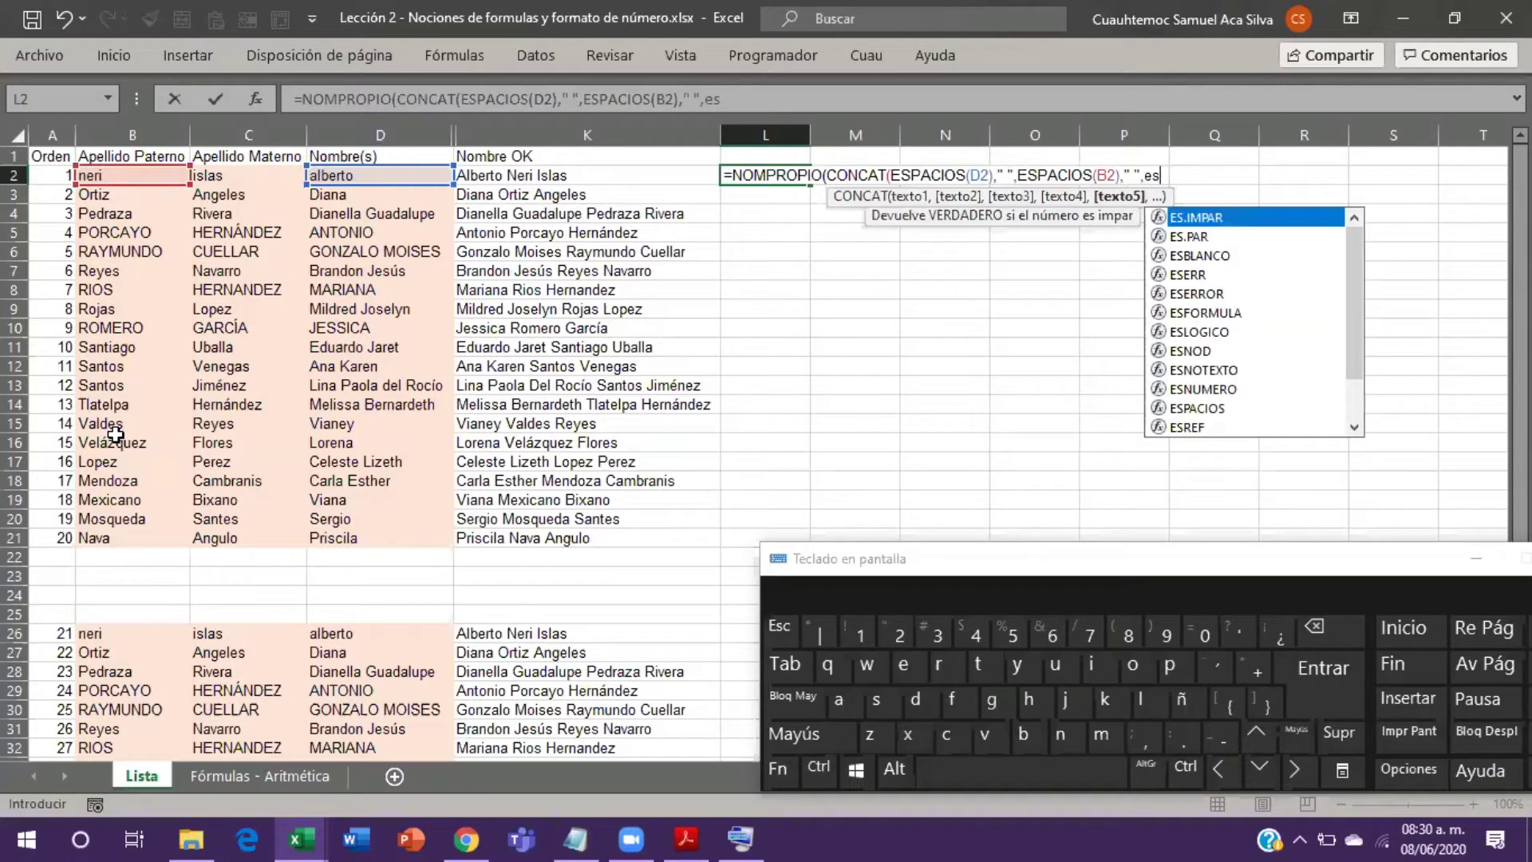
{"action": "type", "text": "p"}
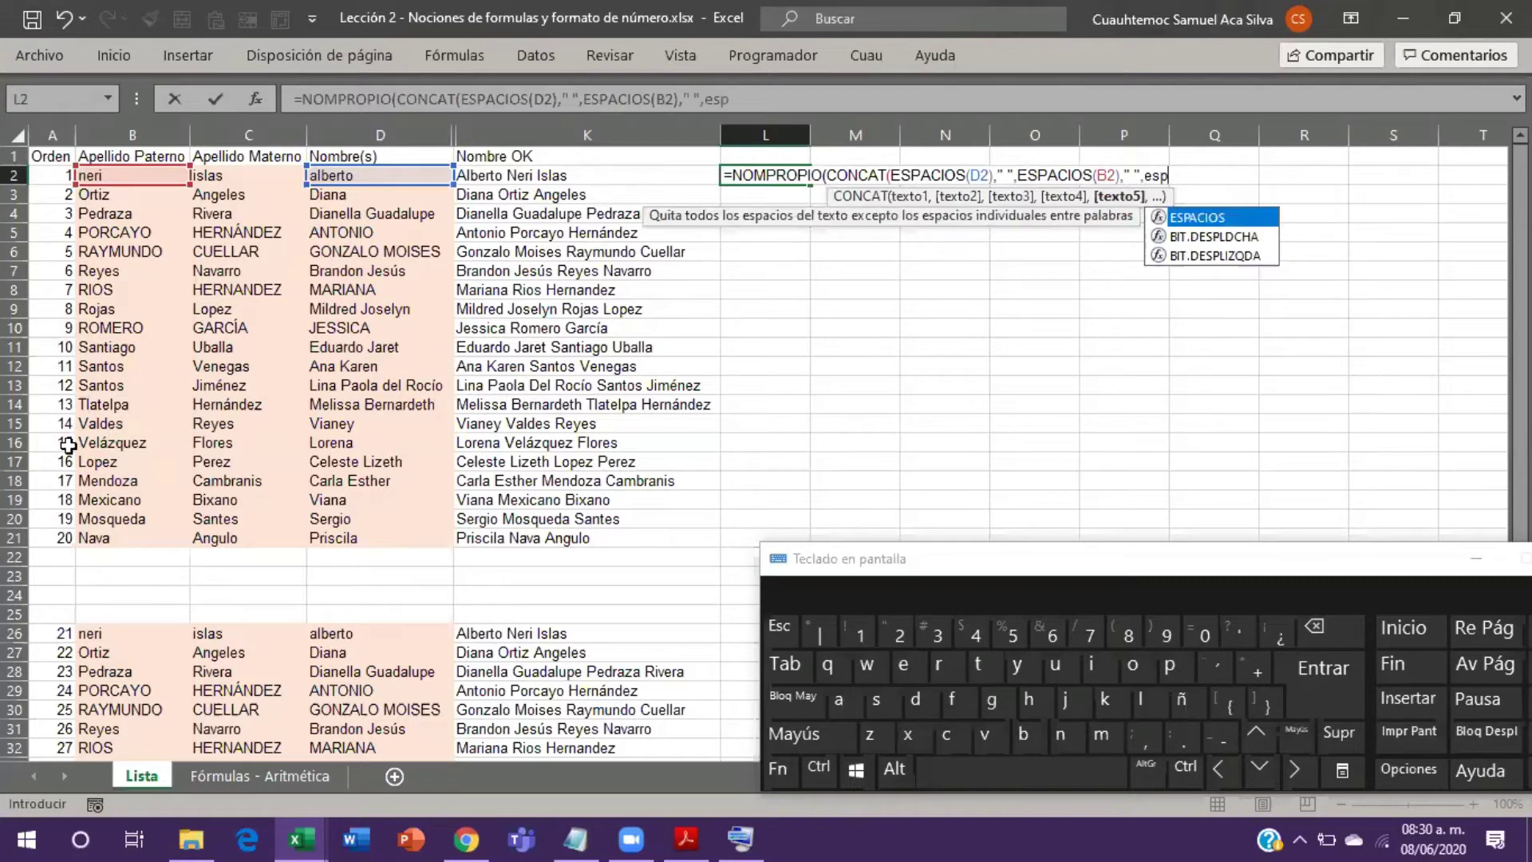
{"action": "key", "text": "Tab"}
{"action": "left_click", "coordinate": [216, 174]}
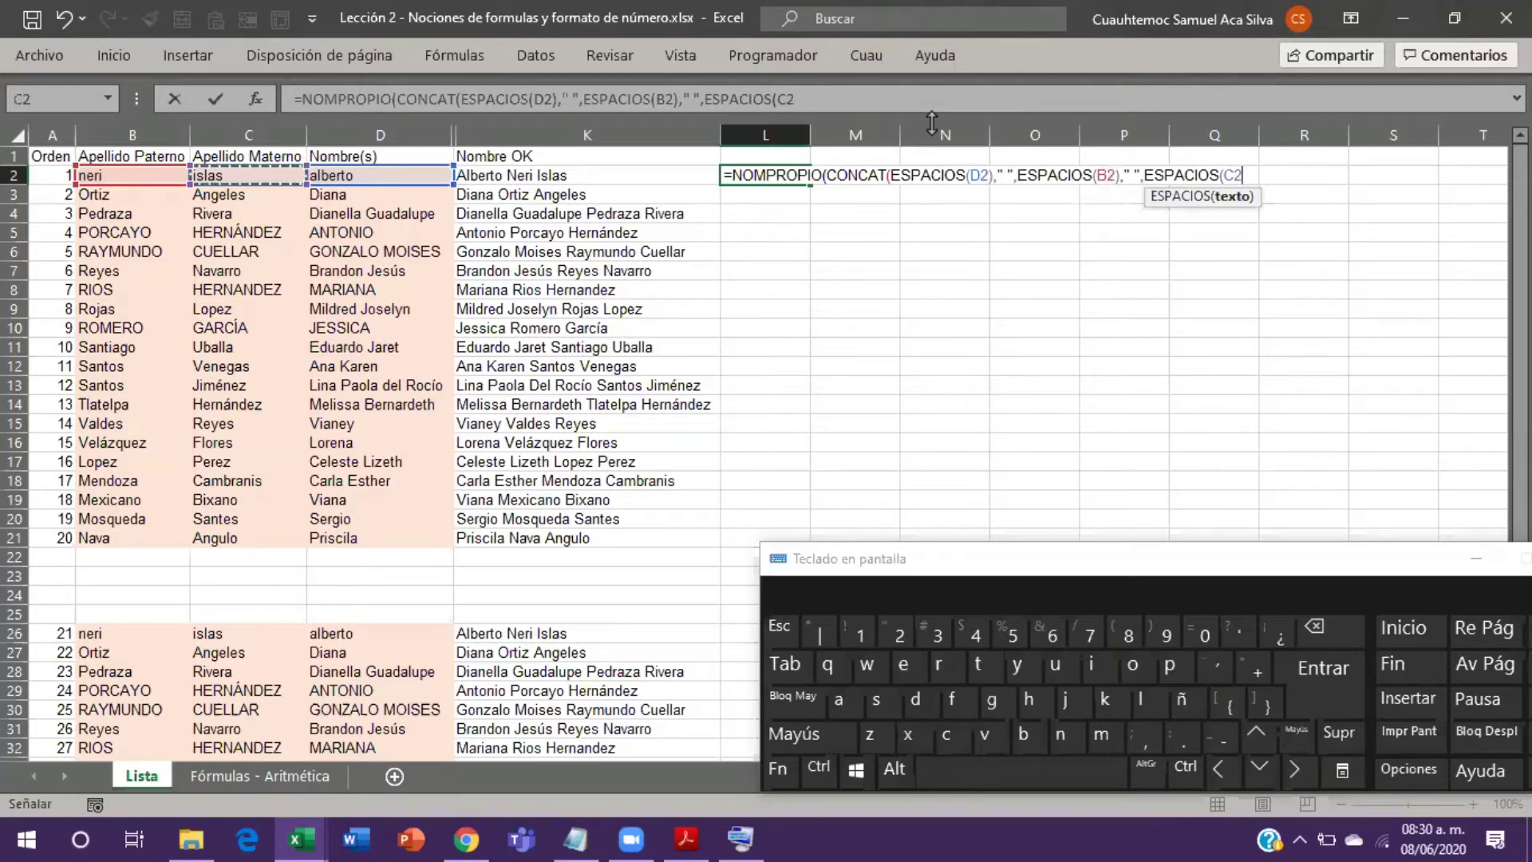
{"action": "left_click", "coordinate": [944, 96]}
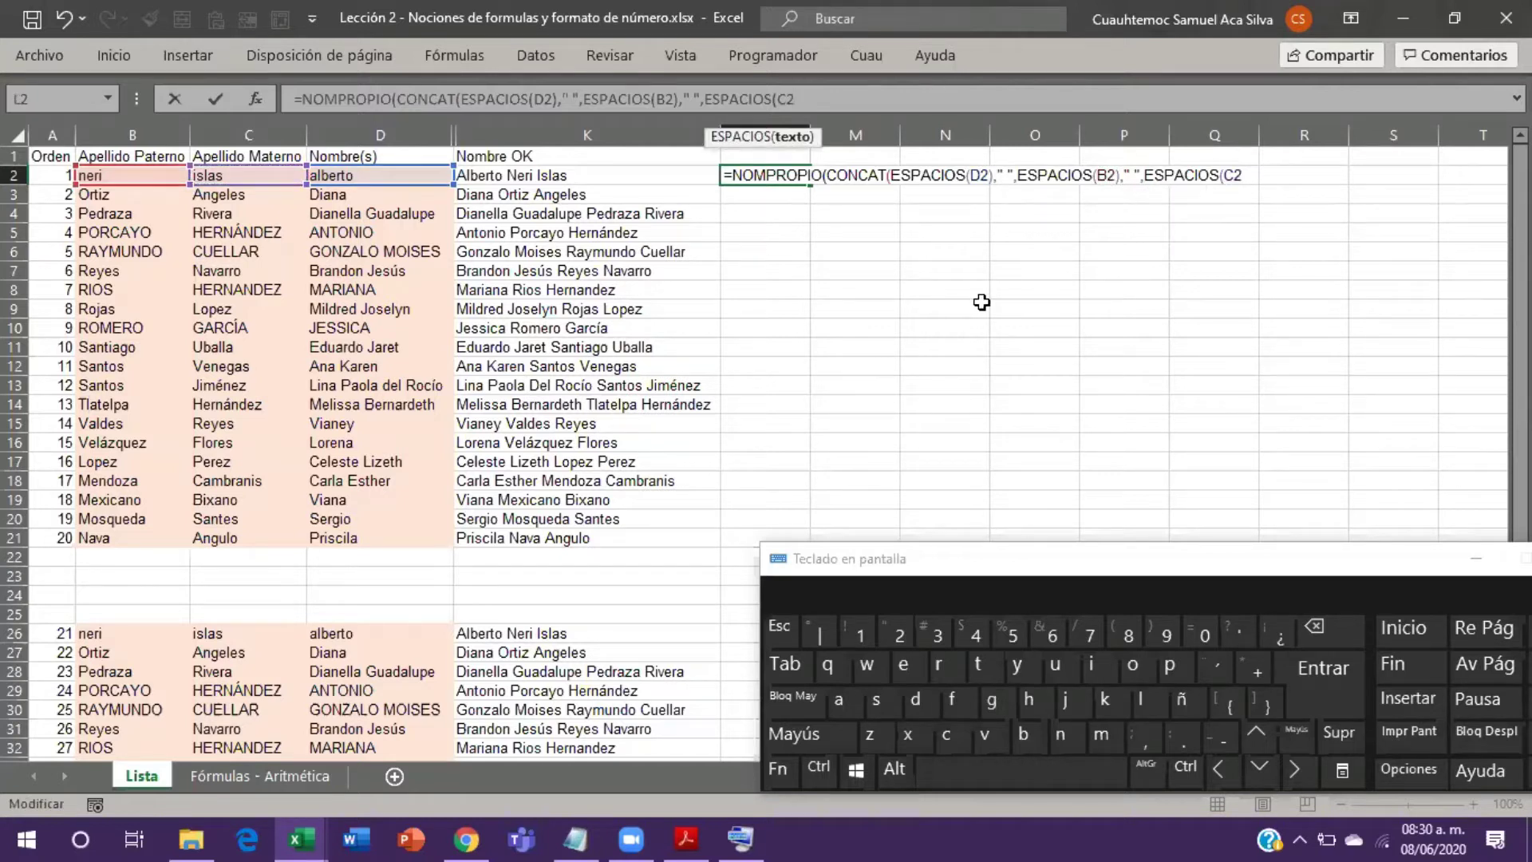
{"action": "type", "text": ")"}
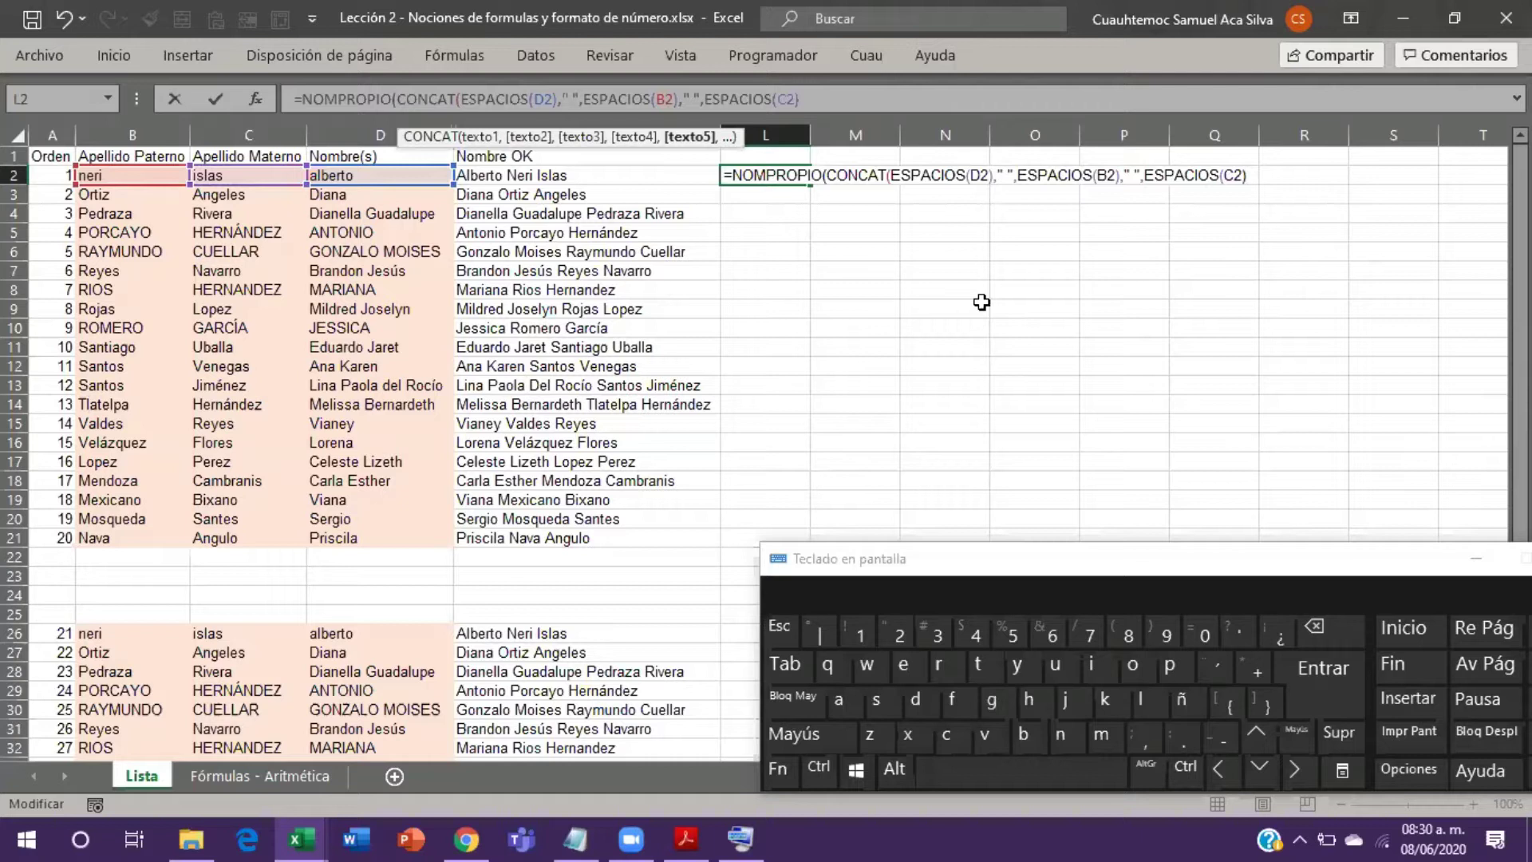
{"action": "key", "text": "shift"}
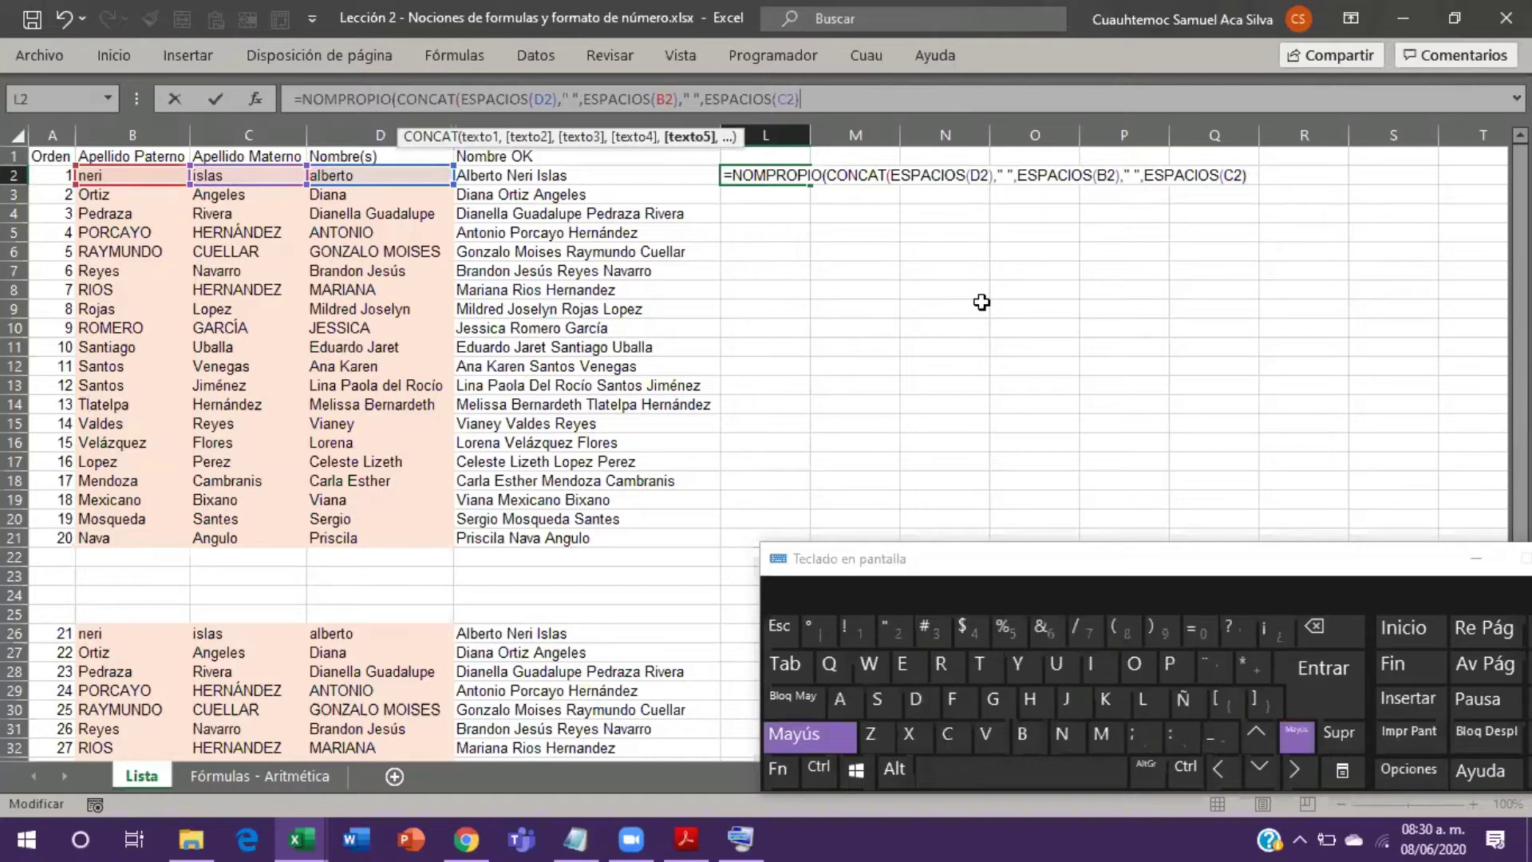
{"action": "type", "text": ")"}
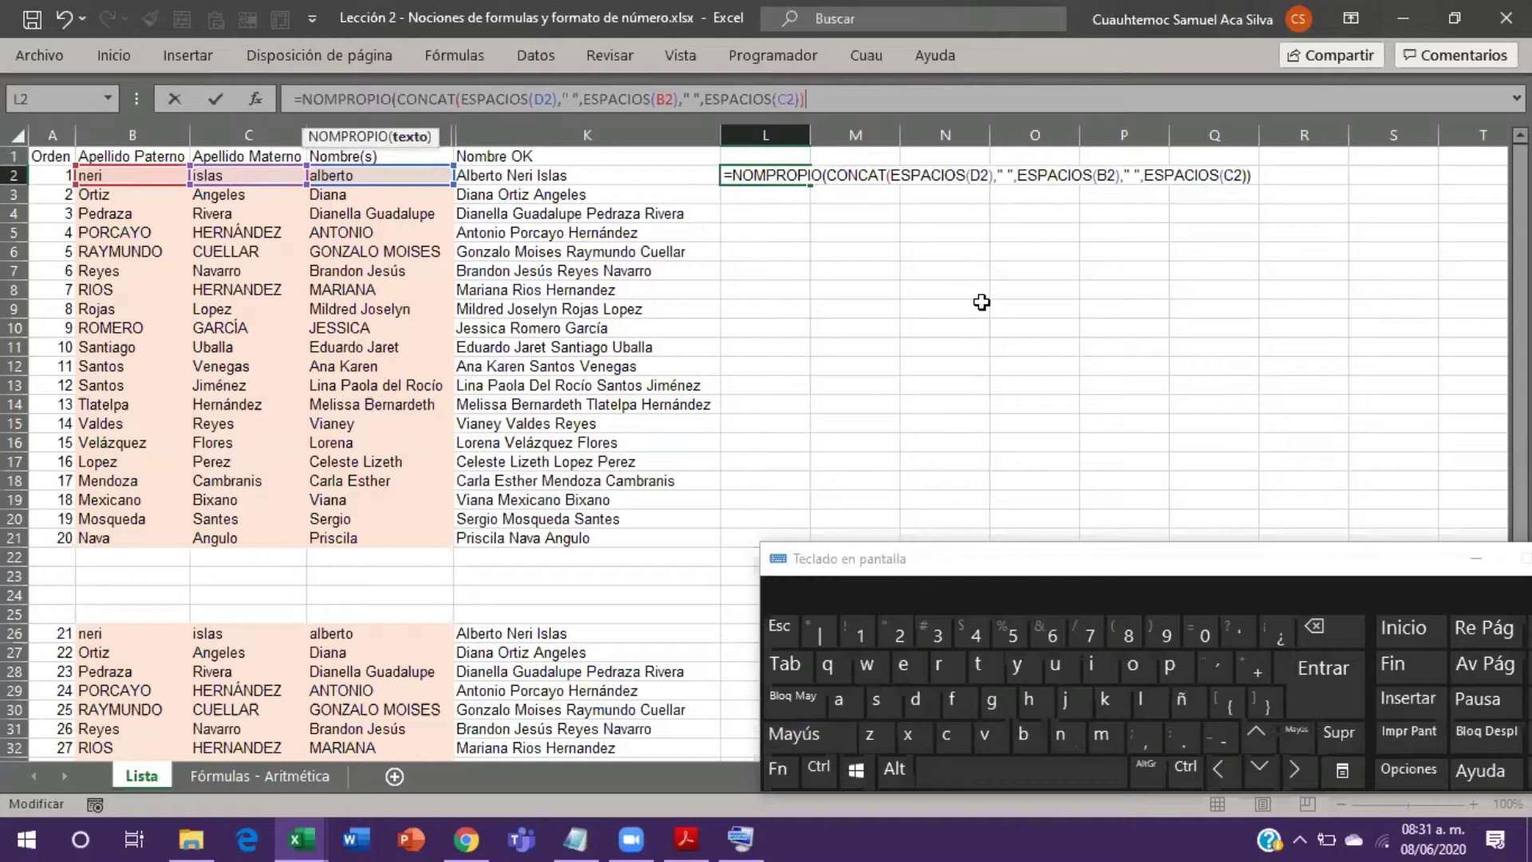
{"action": "key", "text": "BackSpace"}
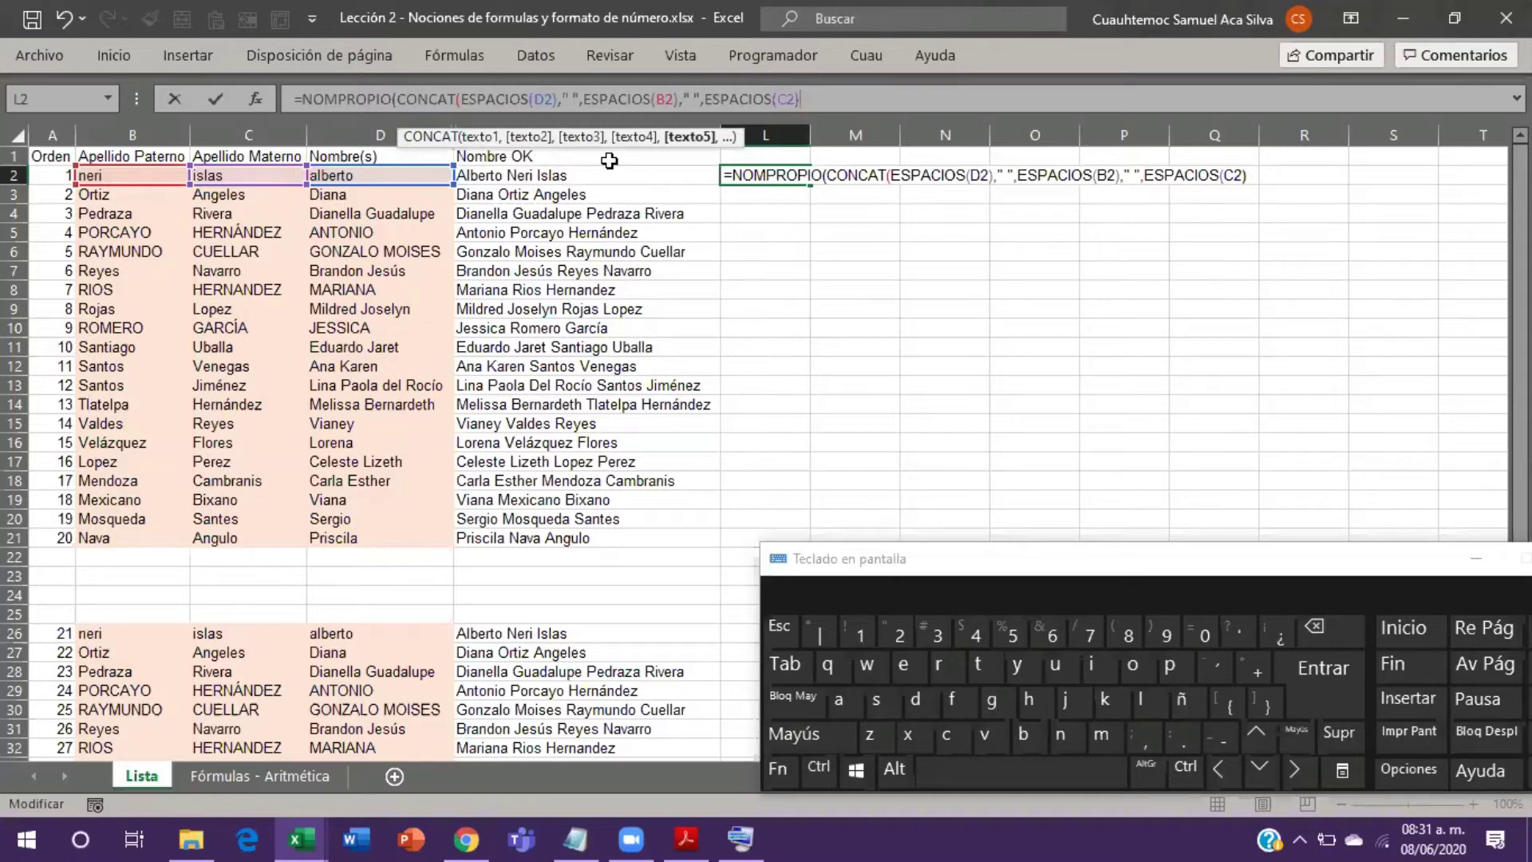
{"action": "key", "text": "BackSpace"}
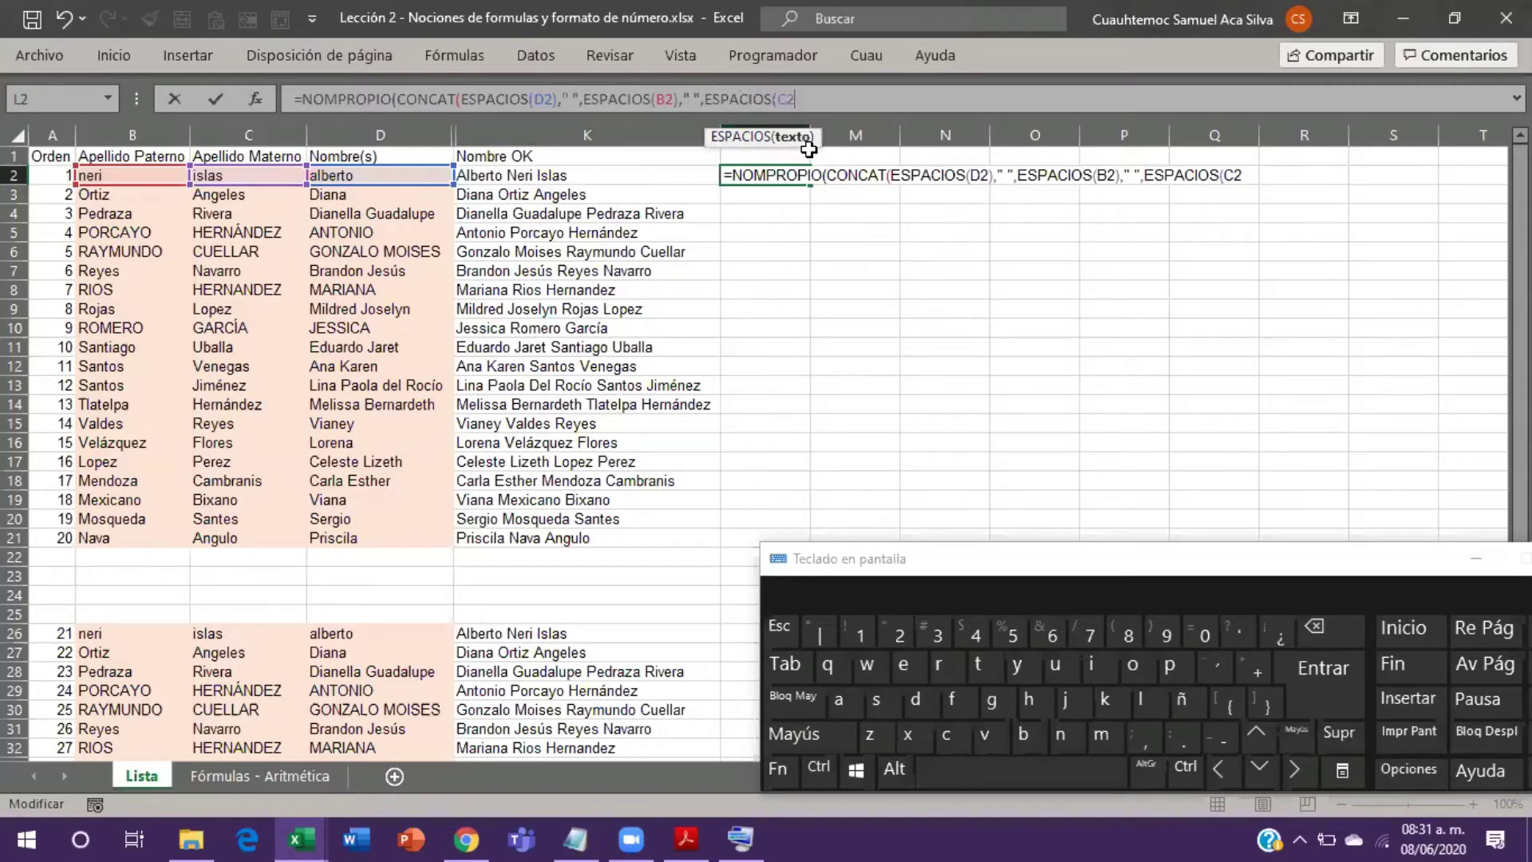
{"action": "key", "text": "shift"}
{"action": "type", "text": ")"}
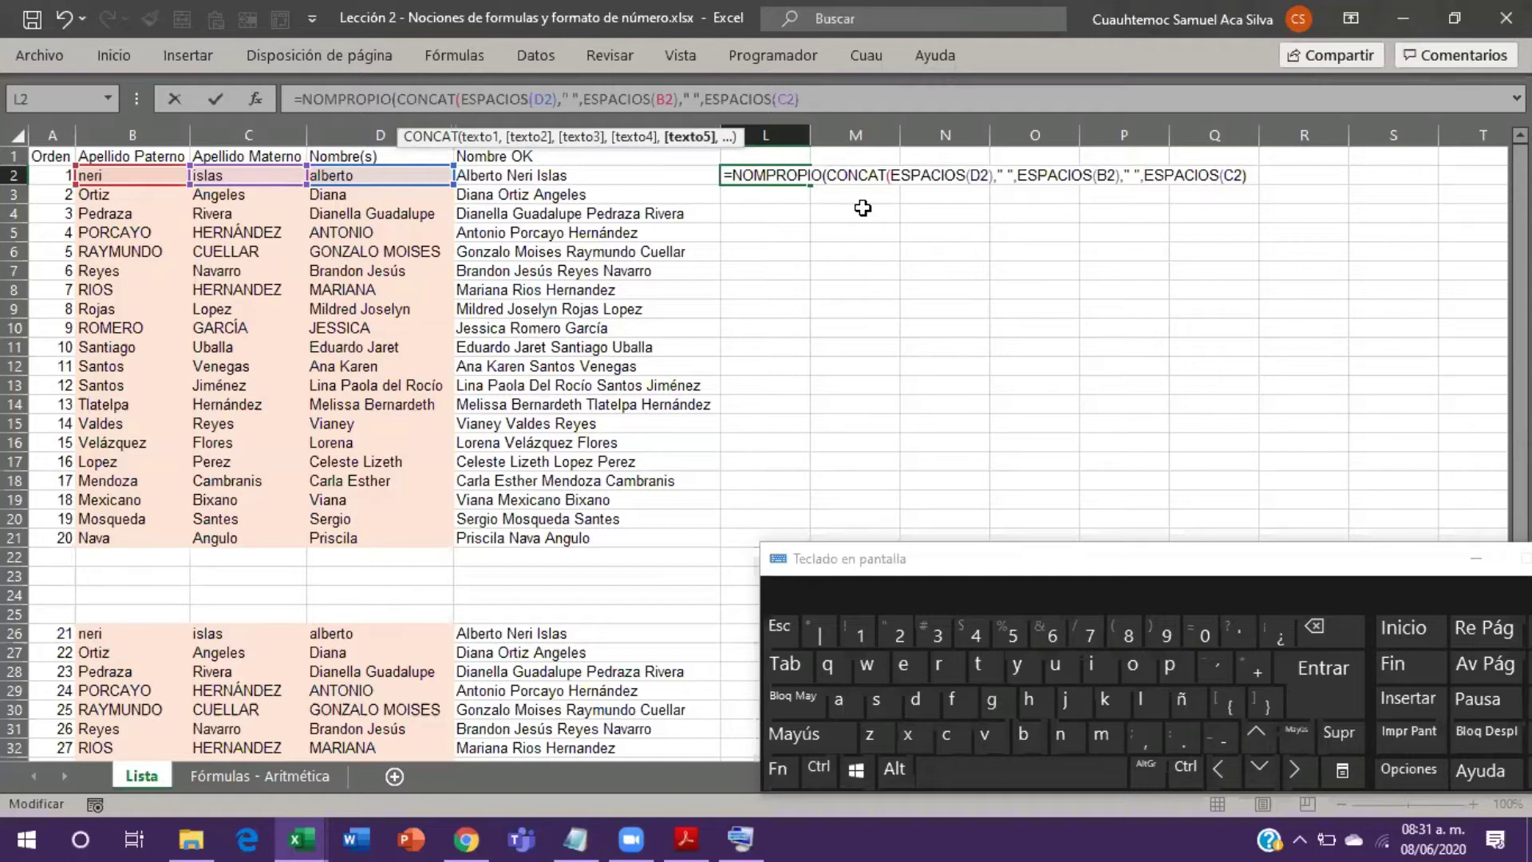
Step: Close the CONCAT and NOMPROPIO functions with their final parentheses and enter the nested formula in L2
{"action": "key", "text": "shift"}
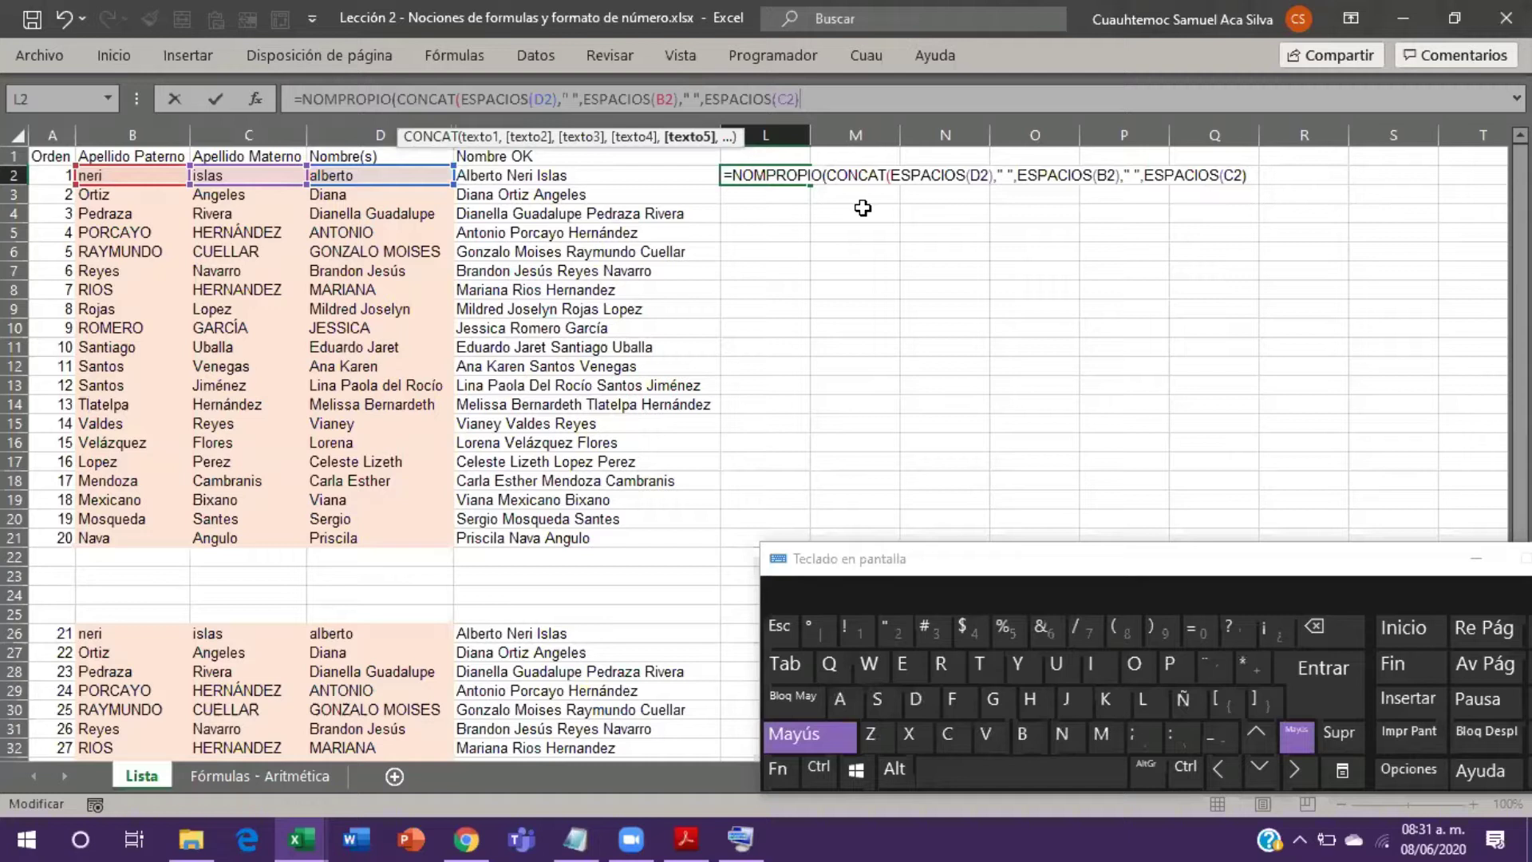
{"action": "type", "text": ")"}
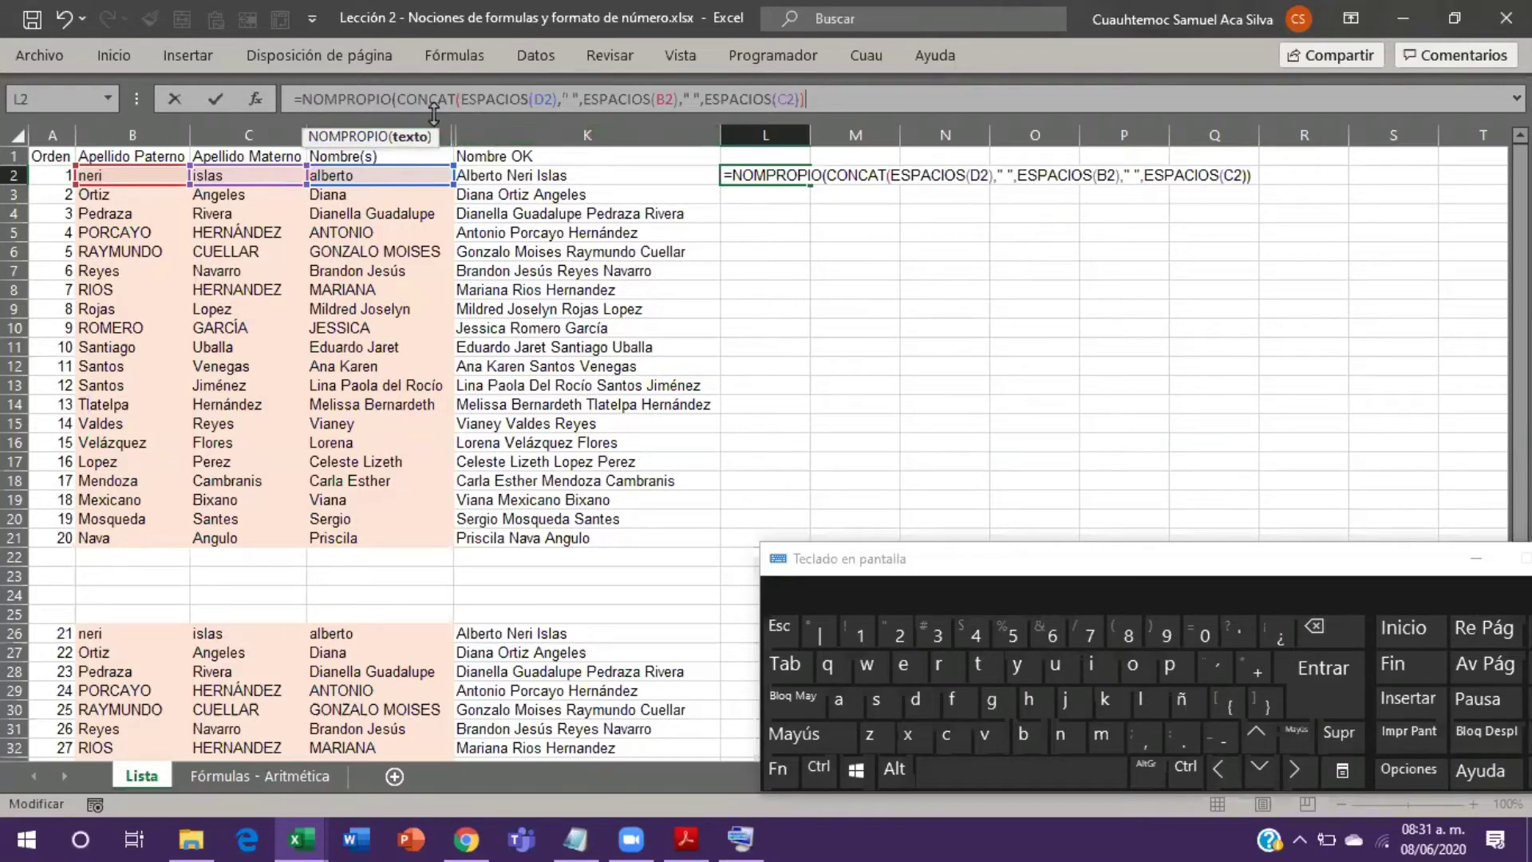
{"action": "left_click", "coordinate": [414, 141]}
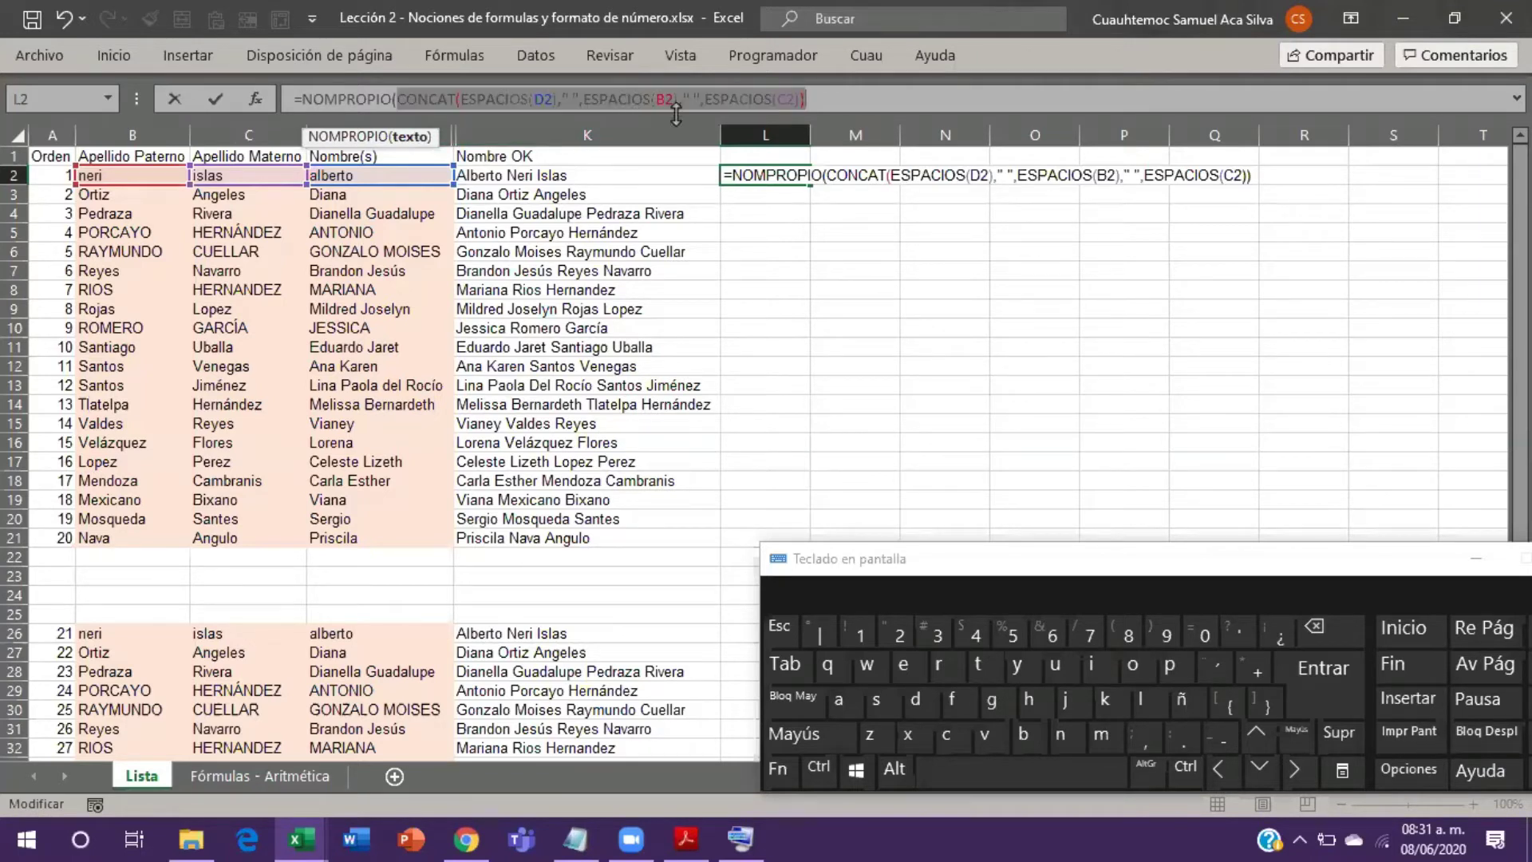
{"action": "left_click", "coordinate": [875, 98]}
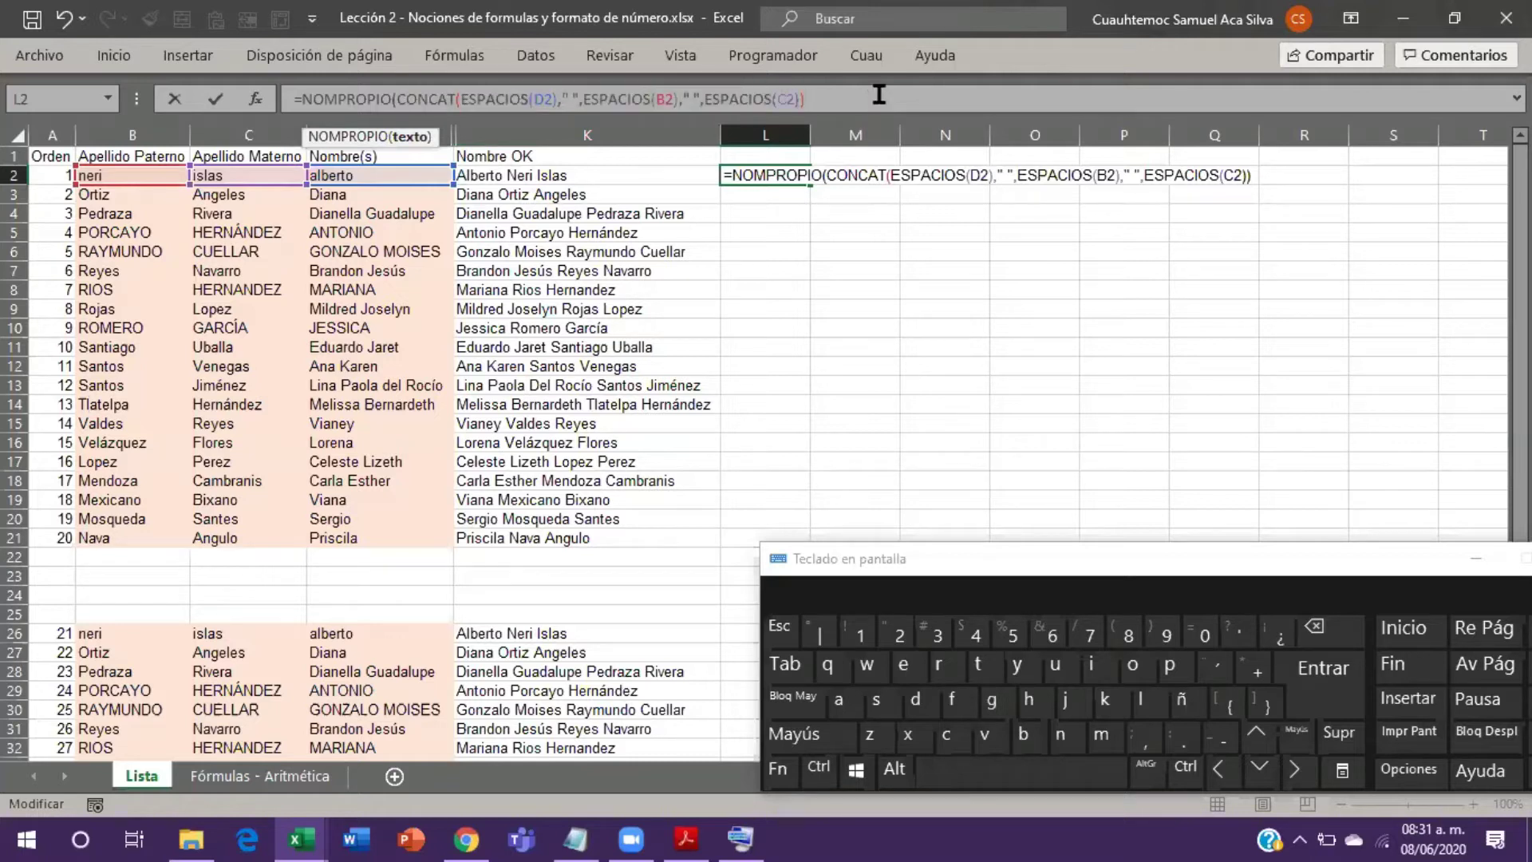
{"action": "type", "text": ")"}
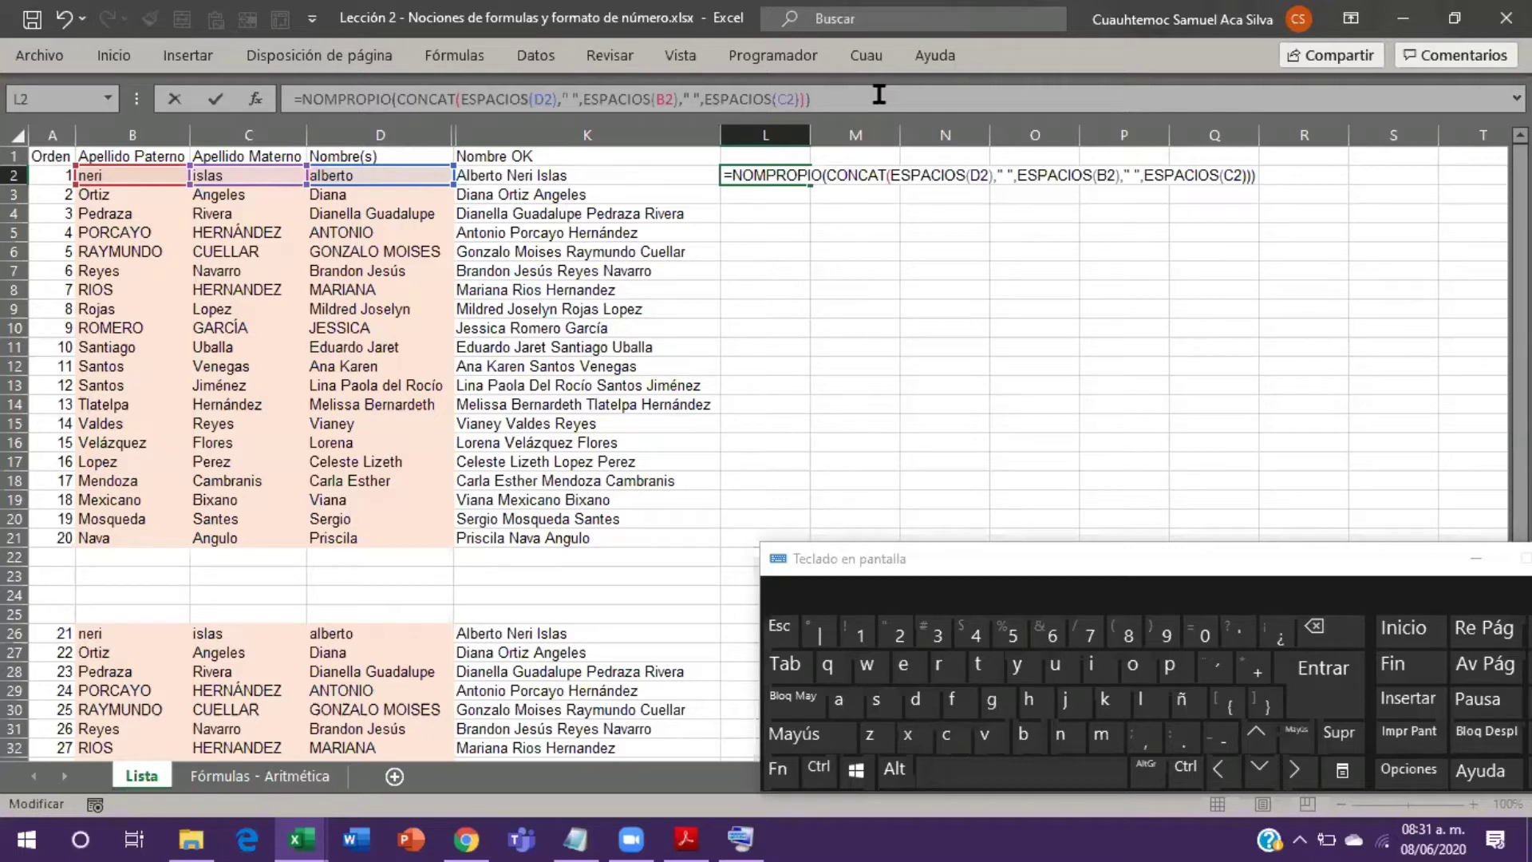
{"action": "key", "text": "Return"}
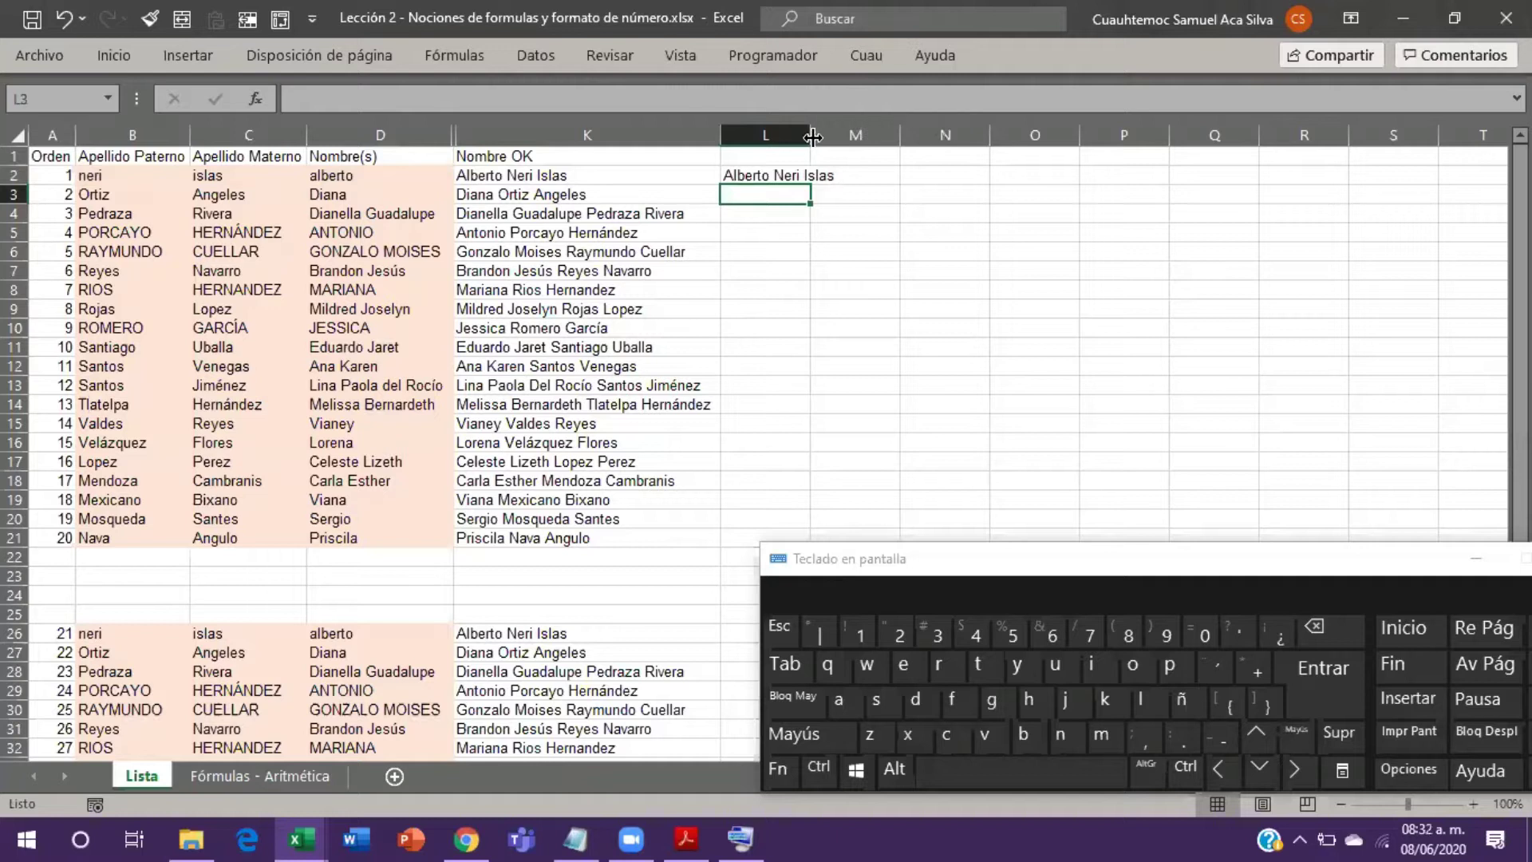
Step: Fit column L to its contents and copy the nested formula from L2 into L3
{"action": "double_click", "coordinate": [810, 135]}
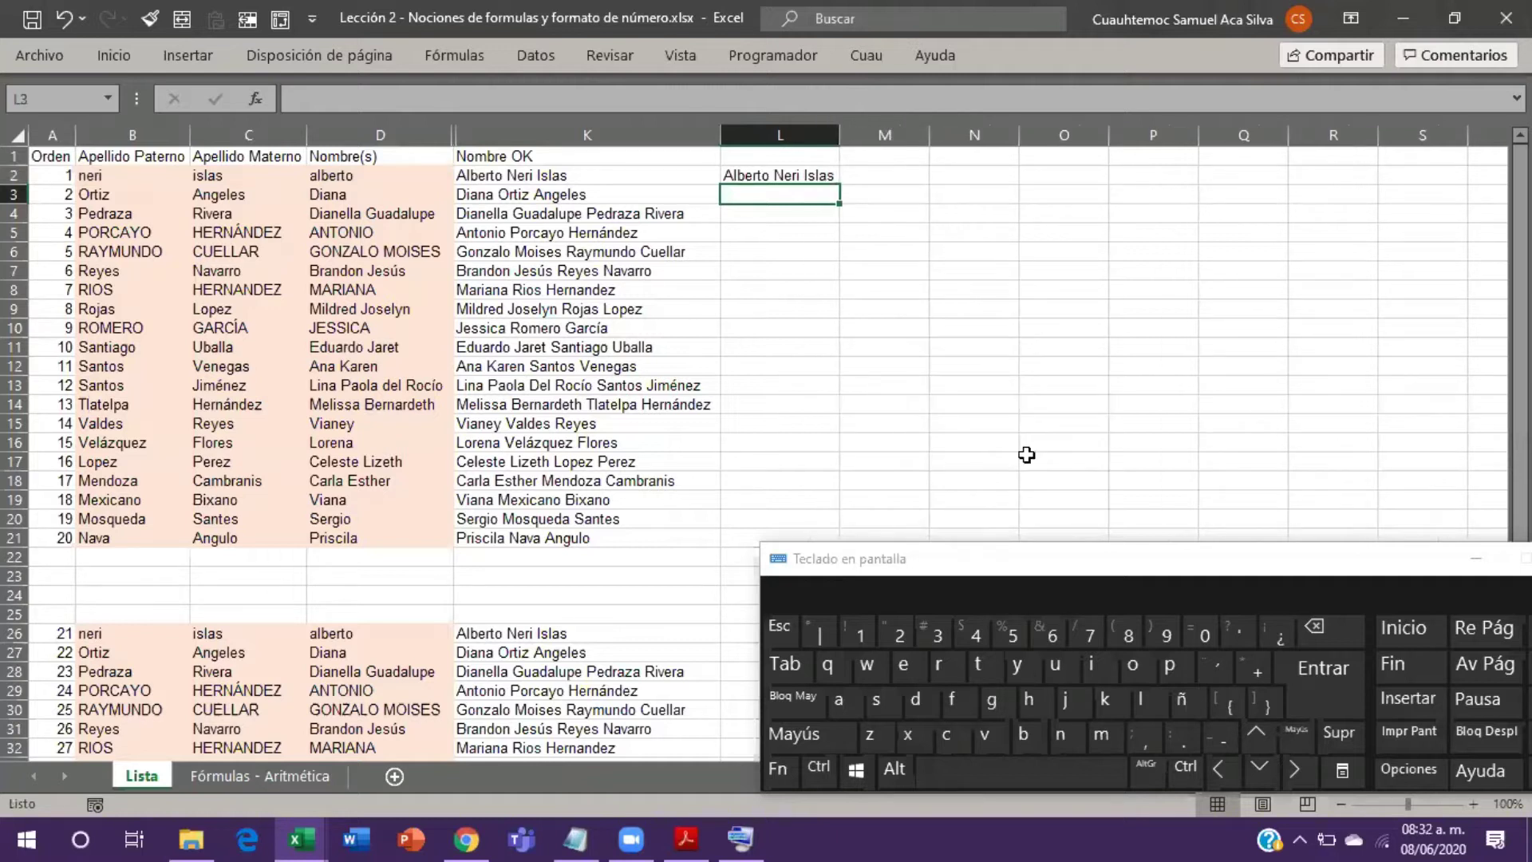
{"action": "left_click", "coordinate": [788, 175]}
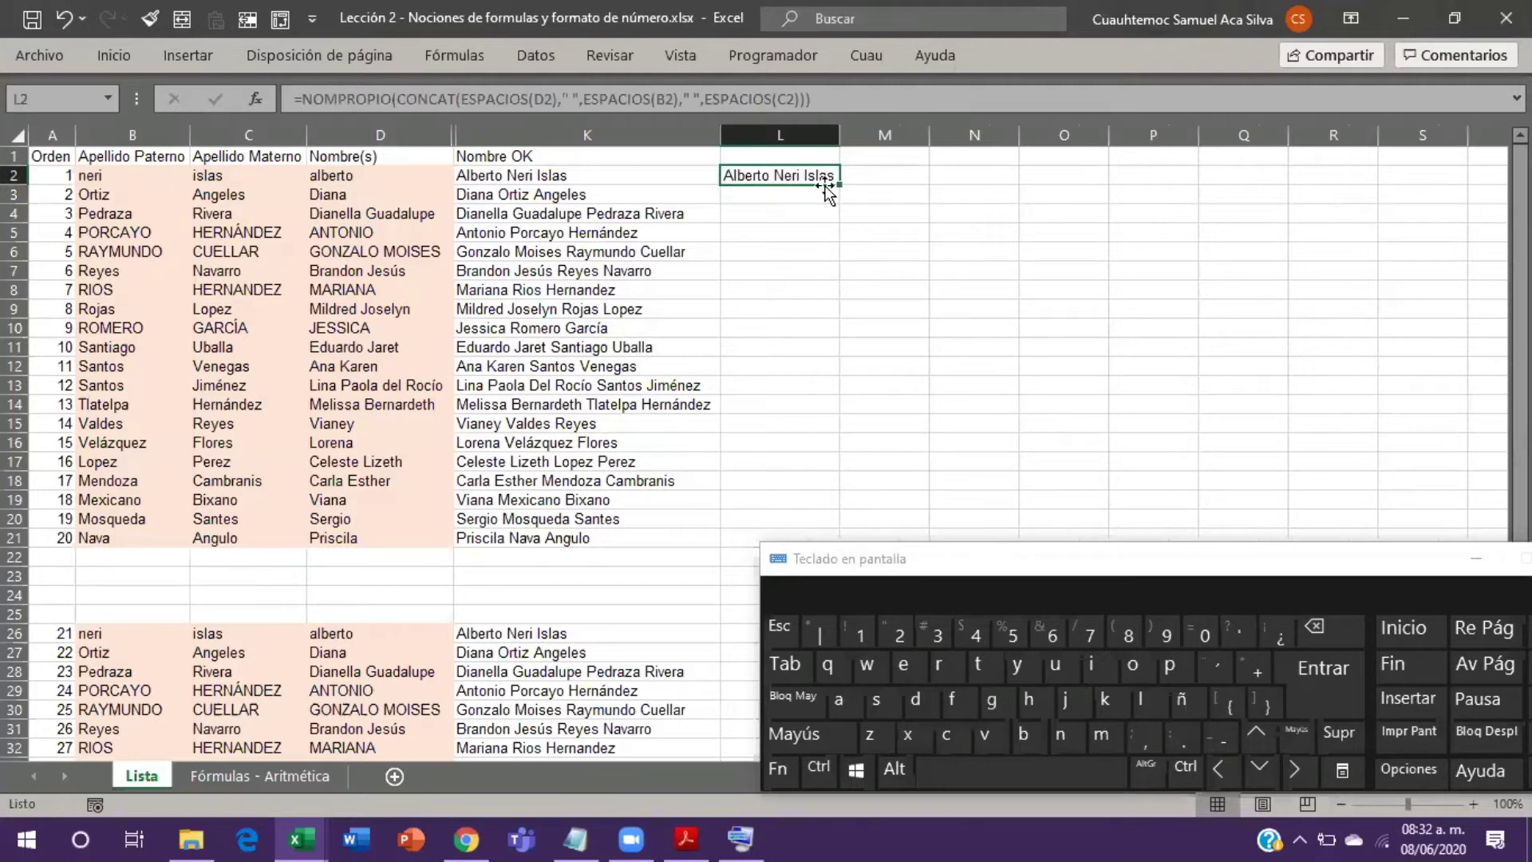
{"action": "key", "text": "ctrl+c"}
{"action": "key", "text": "Down"}
{"action": "key", "text": "Return"}
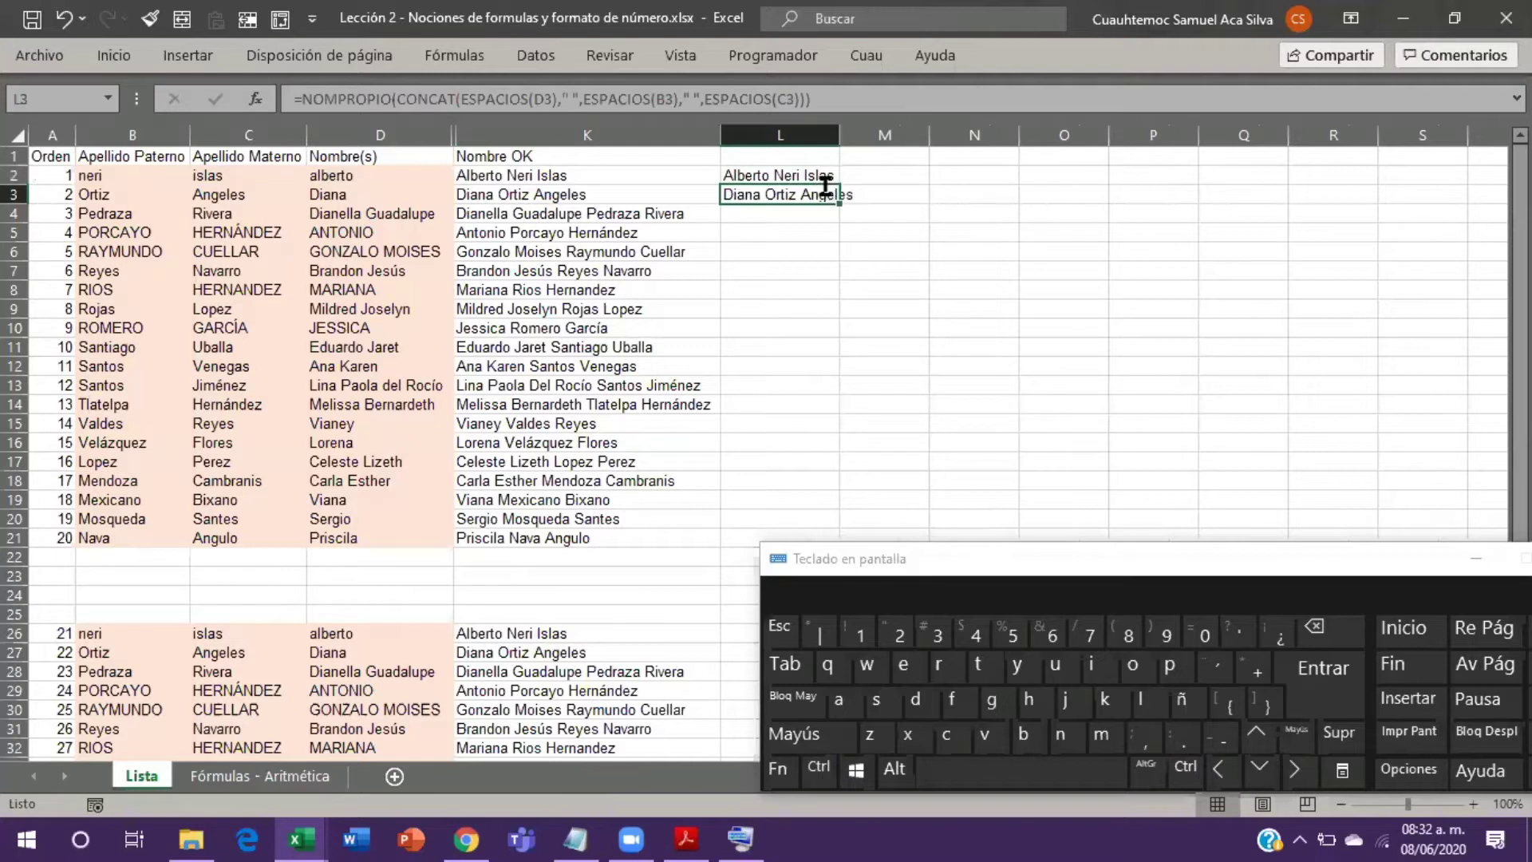
Step: Examine the functions and cell references in L3's nested formula without changing it
{"action": "double_click", "coordinate": [825, 192]}
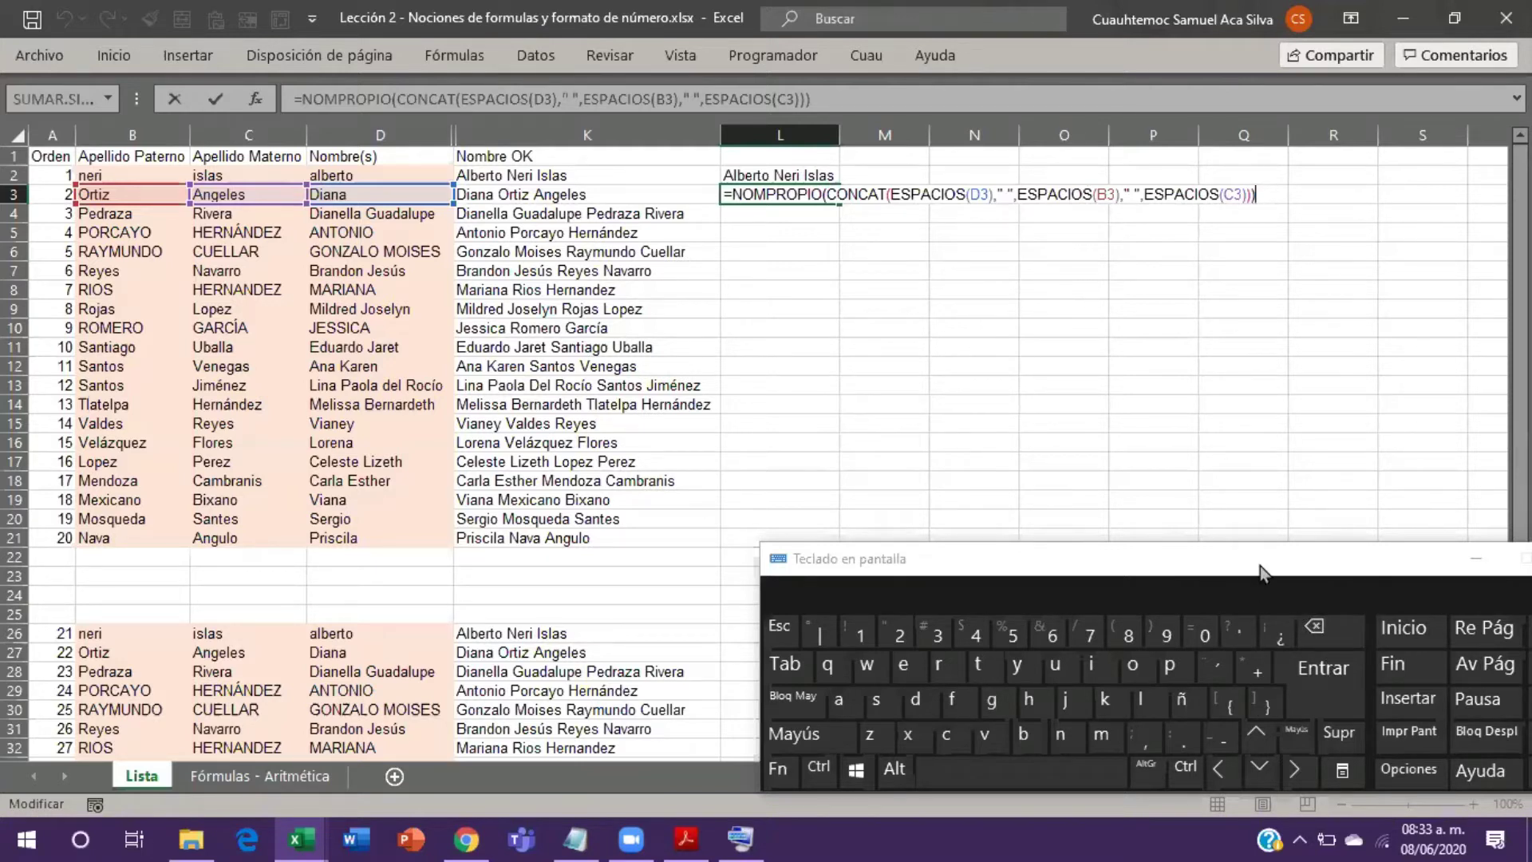
{"action": "left_click_drag", "start_coordinate": [1260, 566], "coordinate": [1251, 523]}
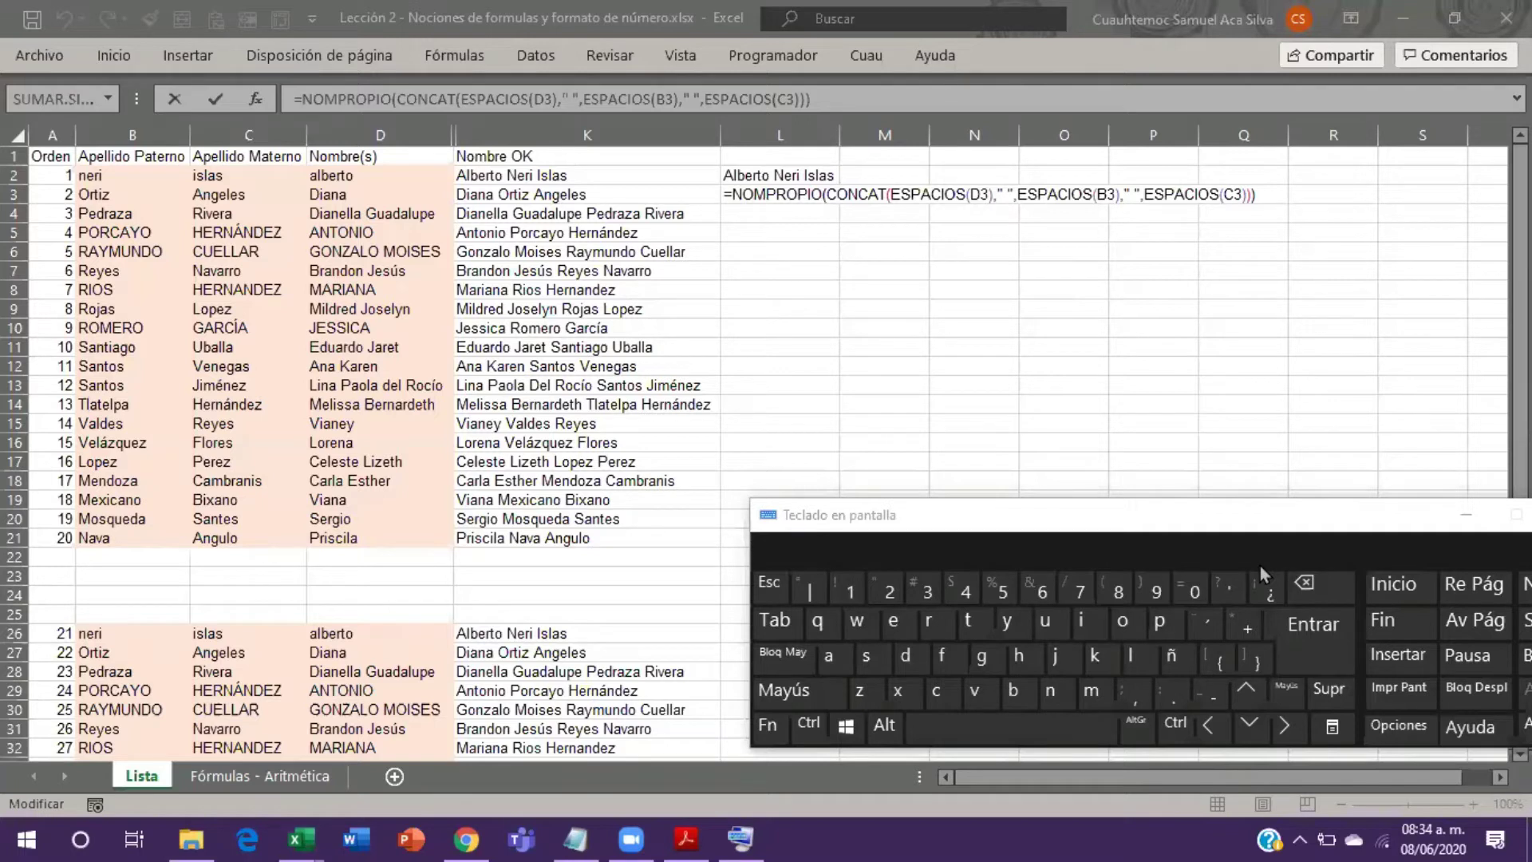
{"action": "left_click", "coordinate": [777, 212]}
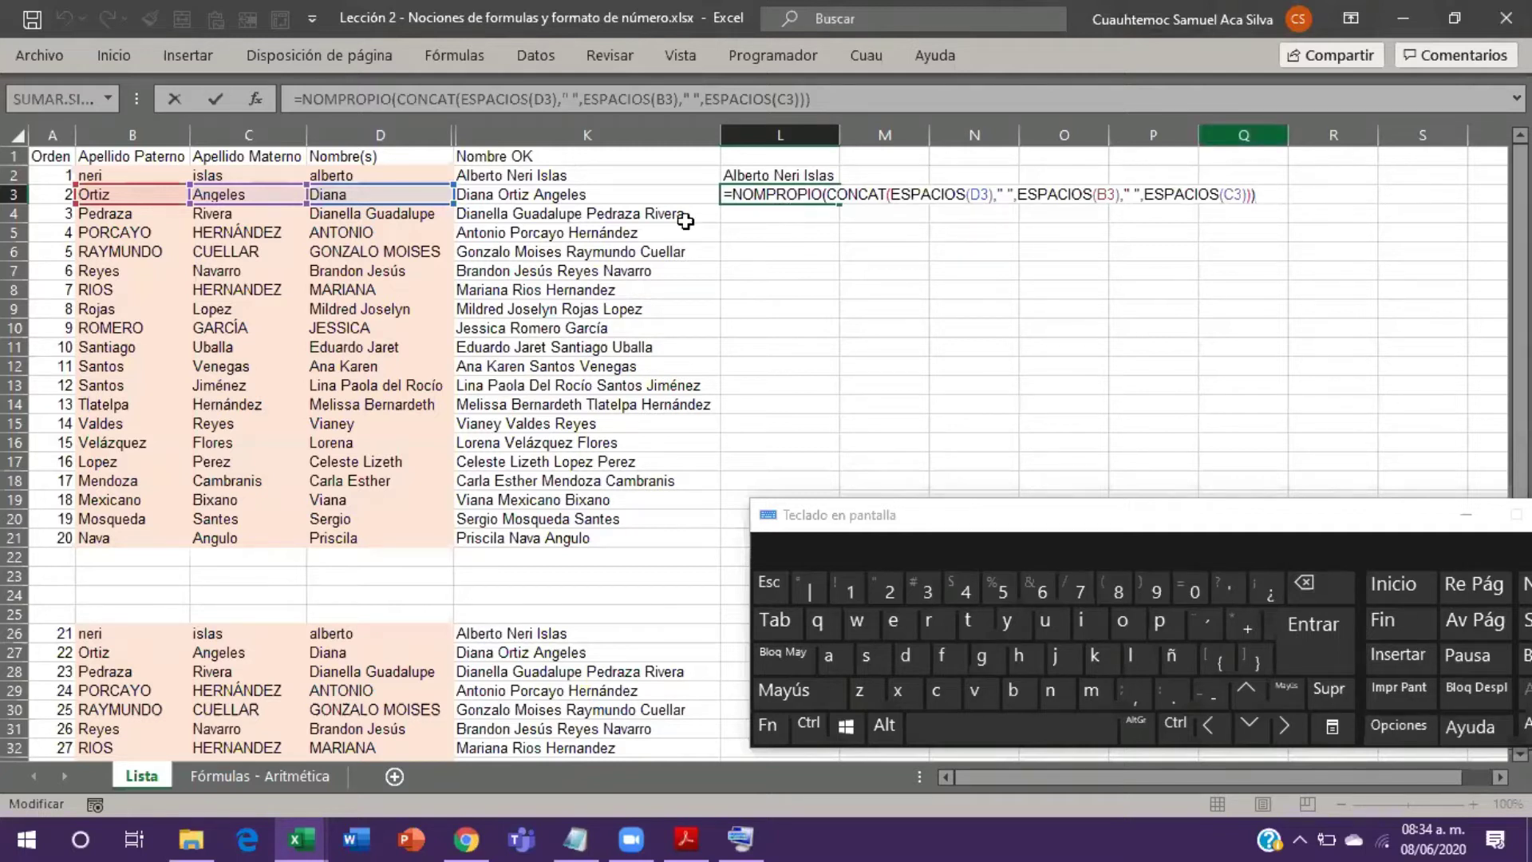
{"action": "key", "text": "ctrl+Return"}
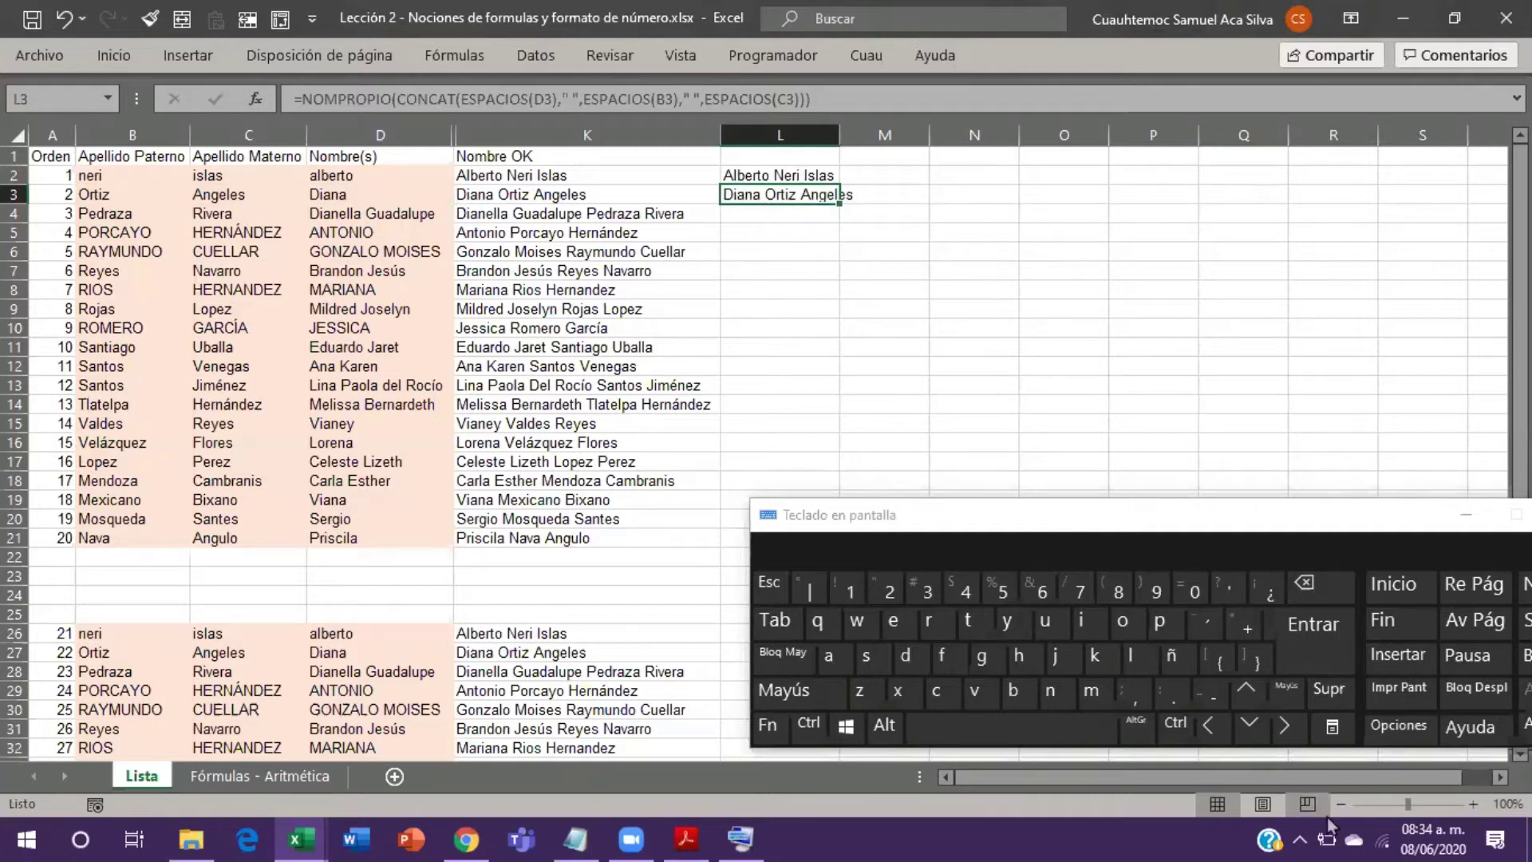
Step: Unhide the Concatenar column J and the Espacio 3 column I
{"action": "mouse_move", "coordinate": [1445, 833]}
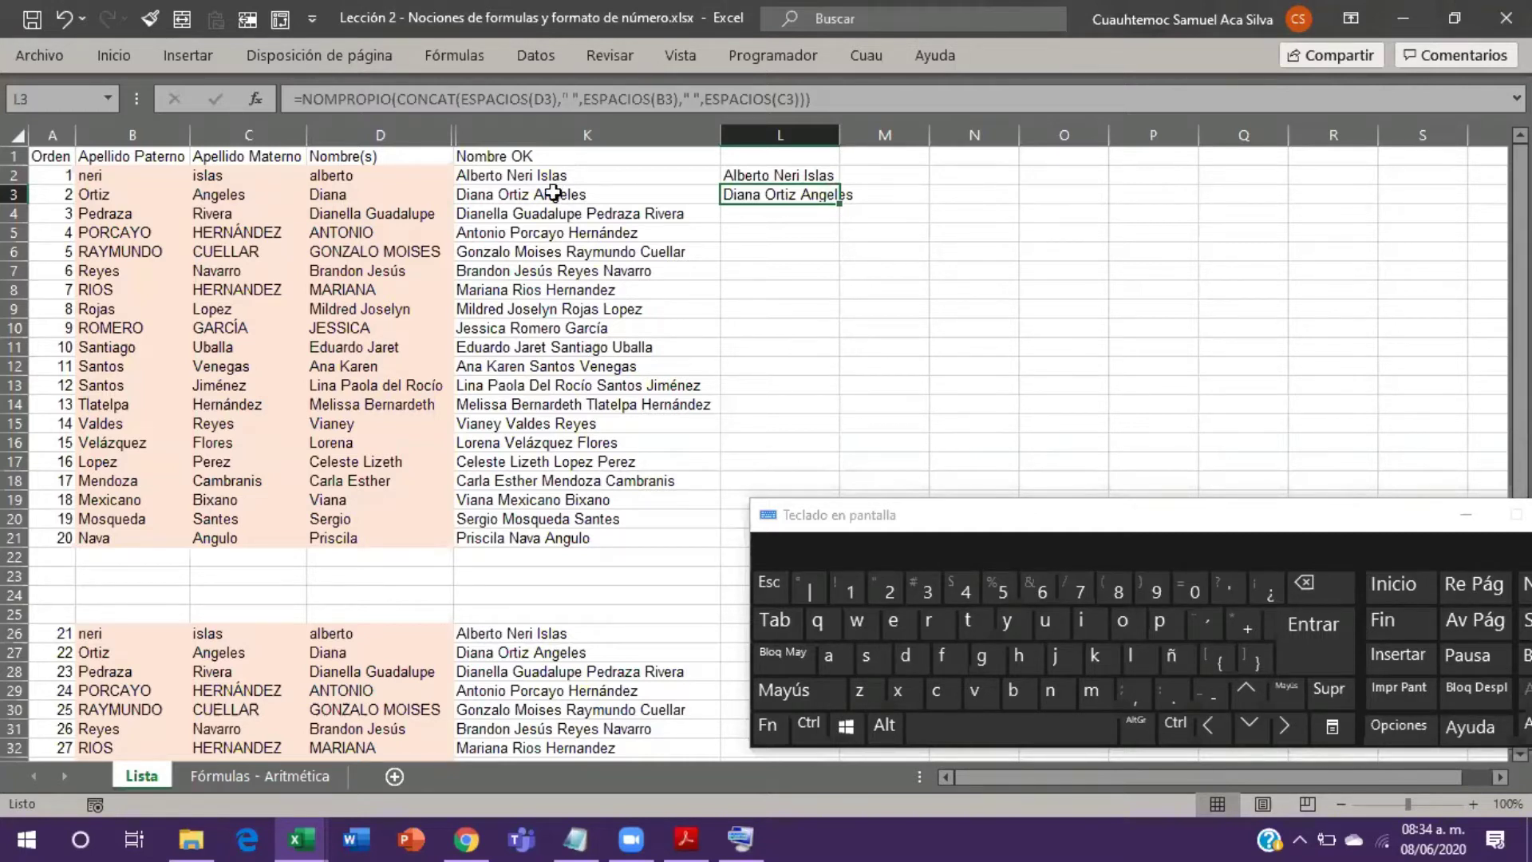
{"action": "double_click", "coordinate": [459, 142]}
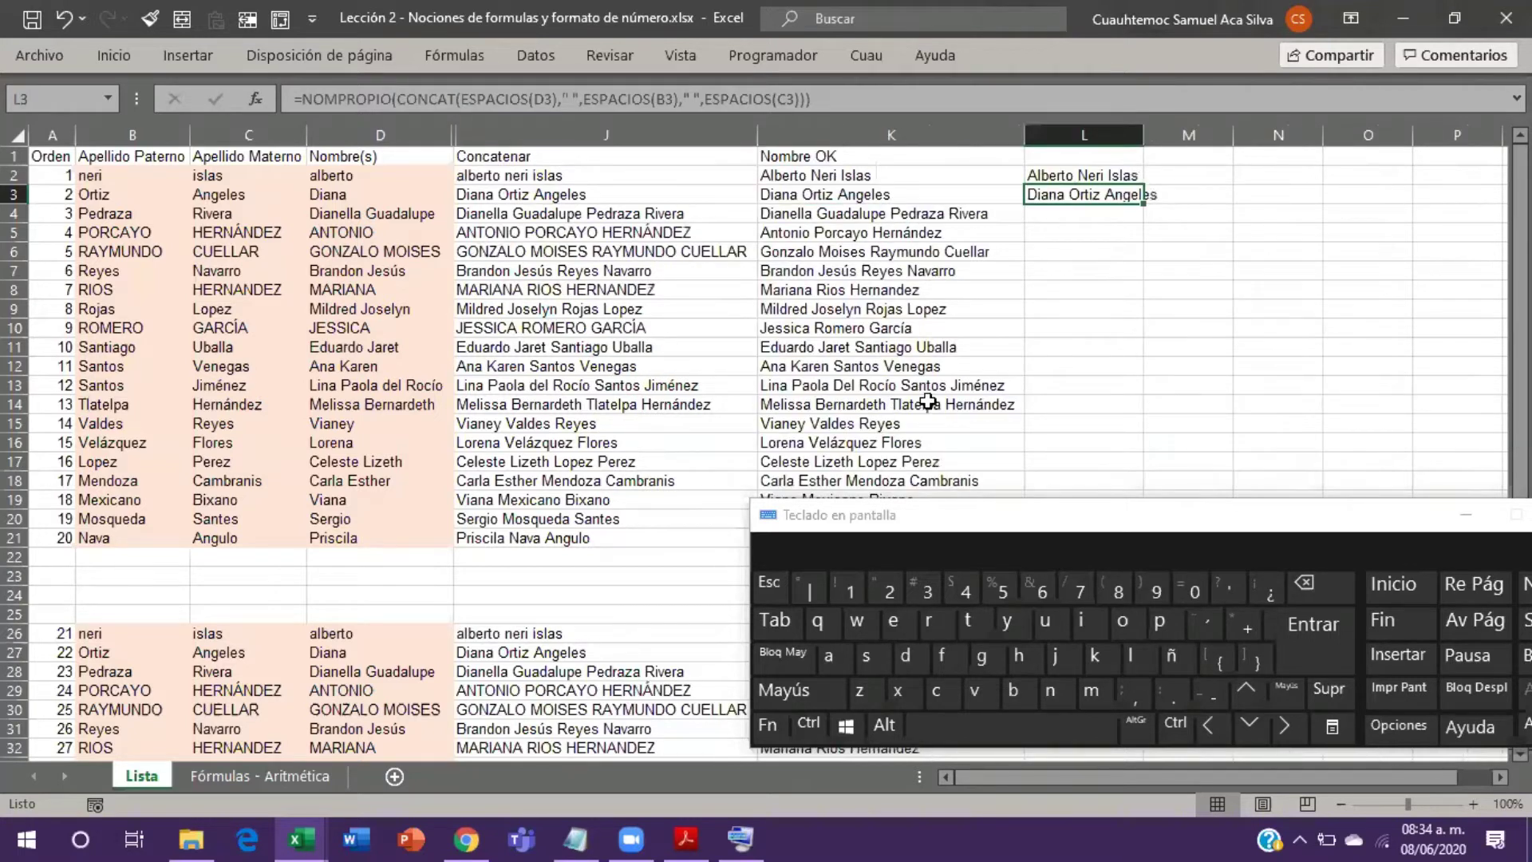
{"action": "left_click", "coordinate": [594, 215]}
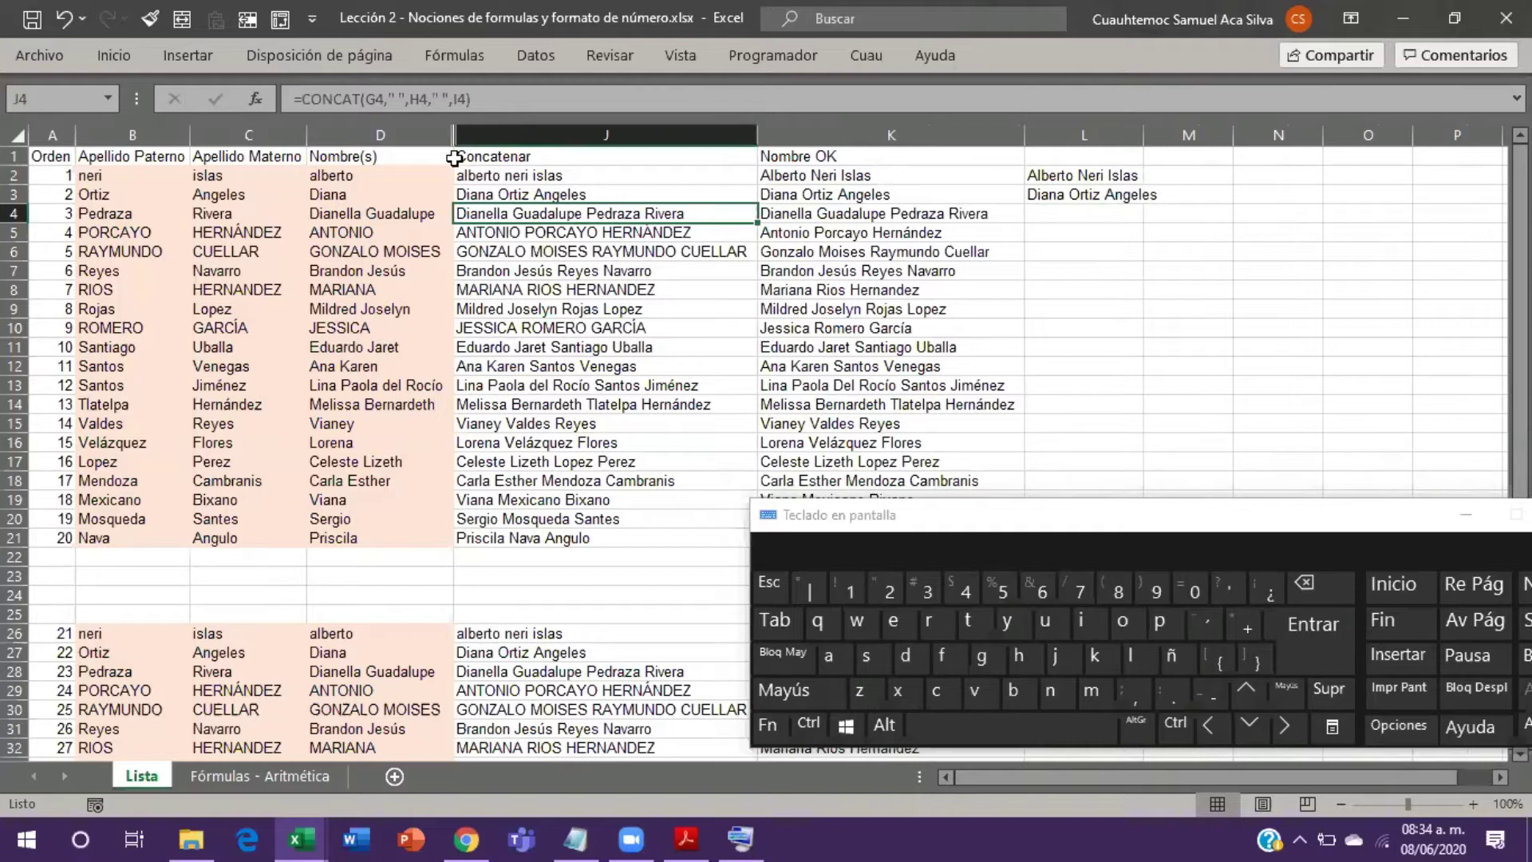
{"action": "double_click", "coordinate": [461, 133]}
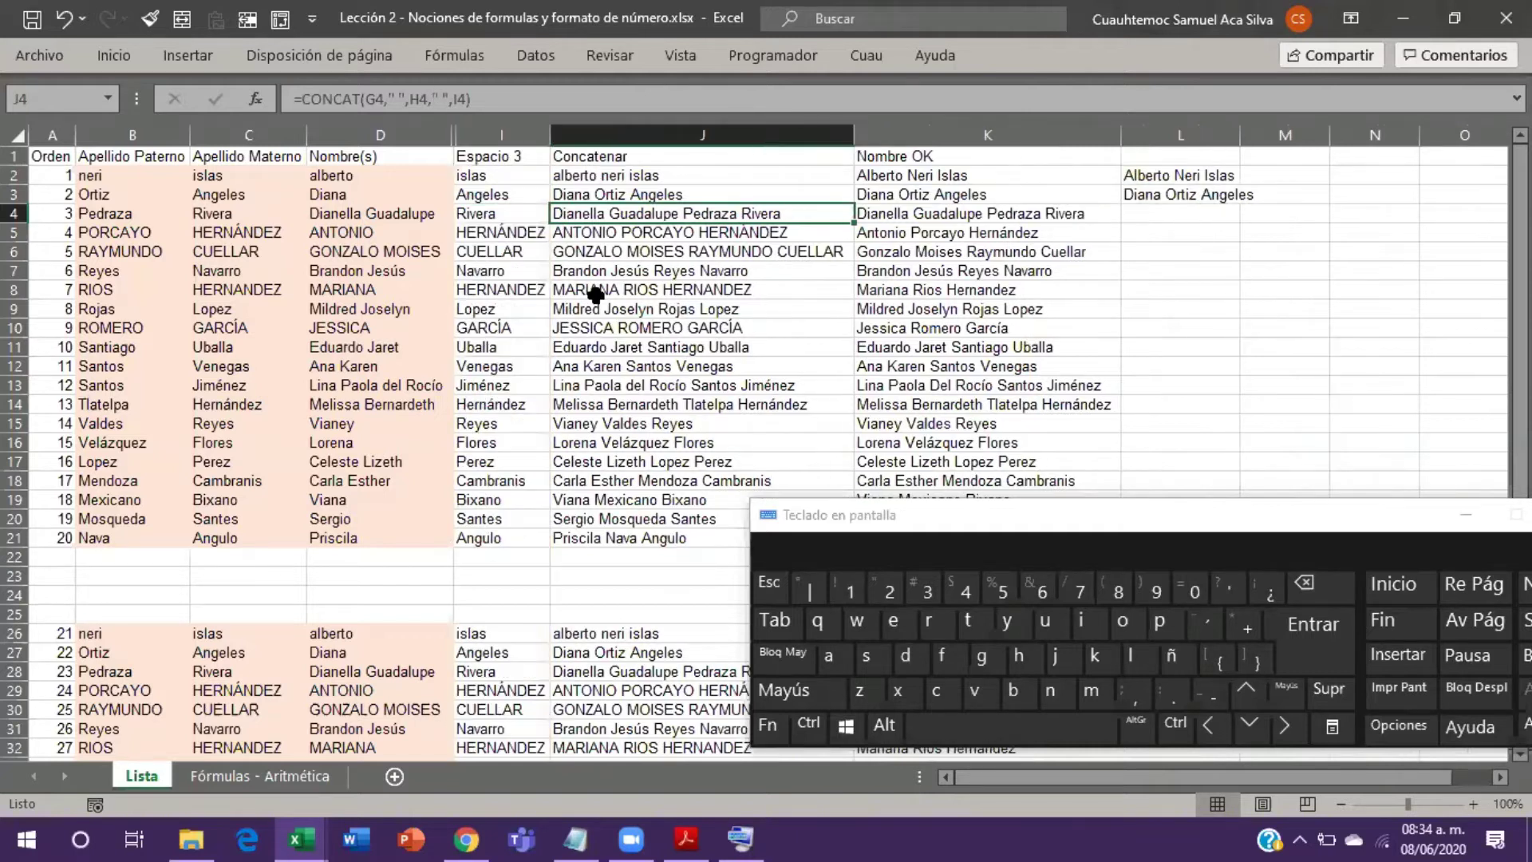
Step: Examine the ESPACIOS formulas in the Espacio 3 column between I2 and I8
{"action": "key", "text": "Left"}
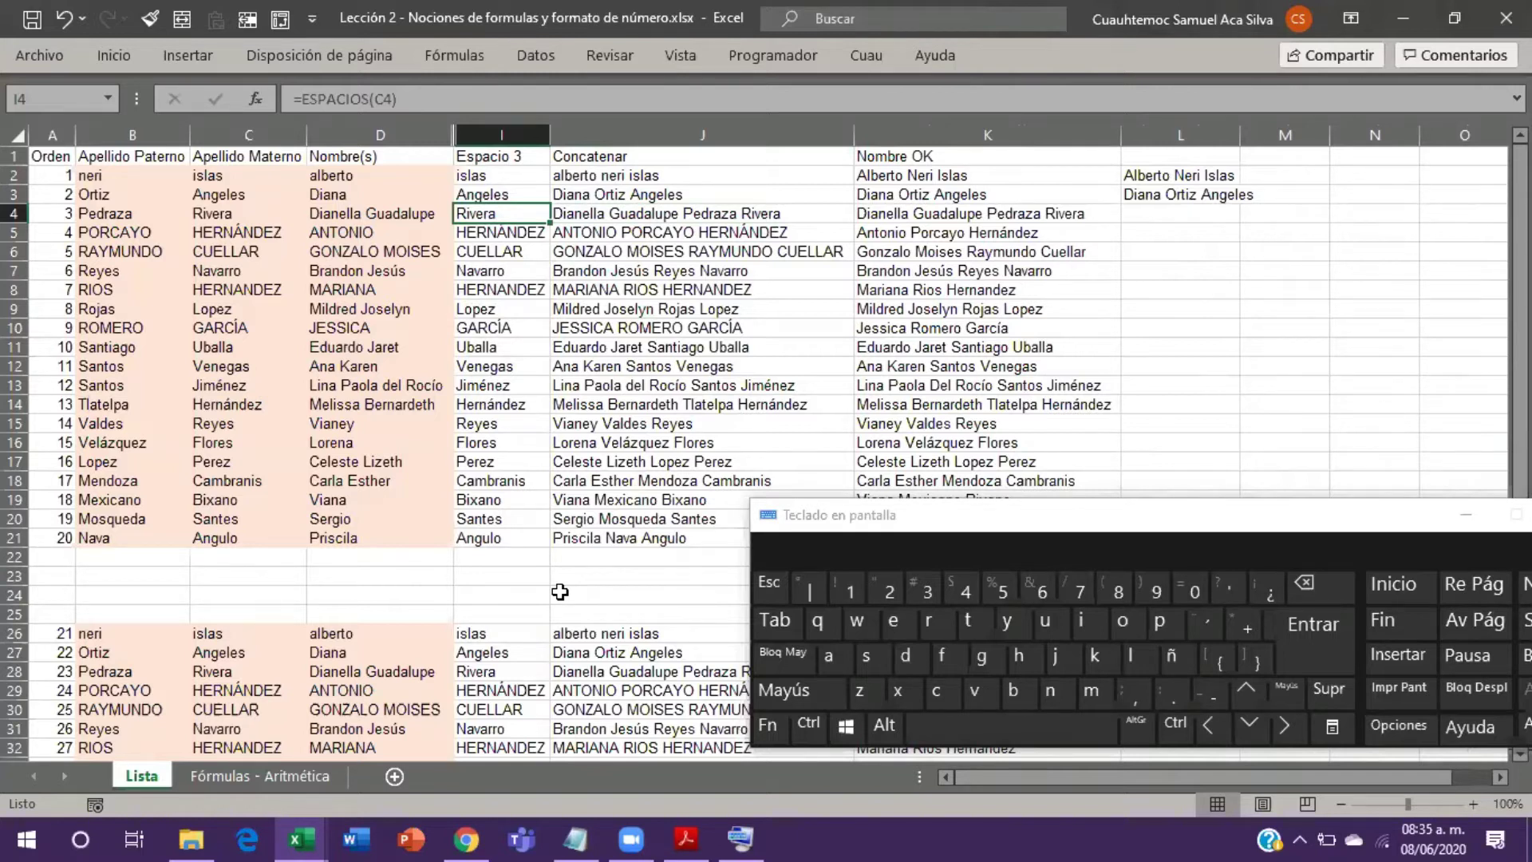
{"action": "key", "text": "Up"}
{"action": "key", "text": "Up"}
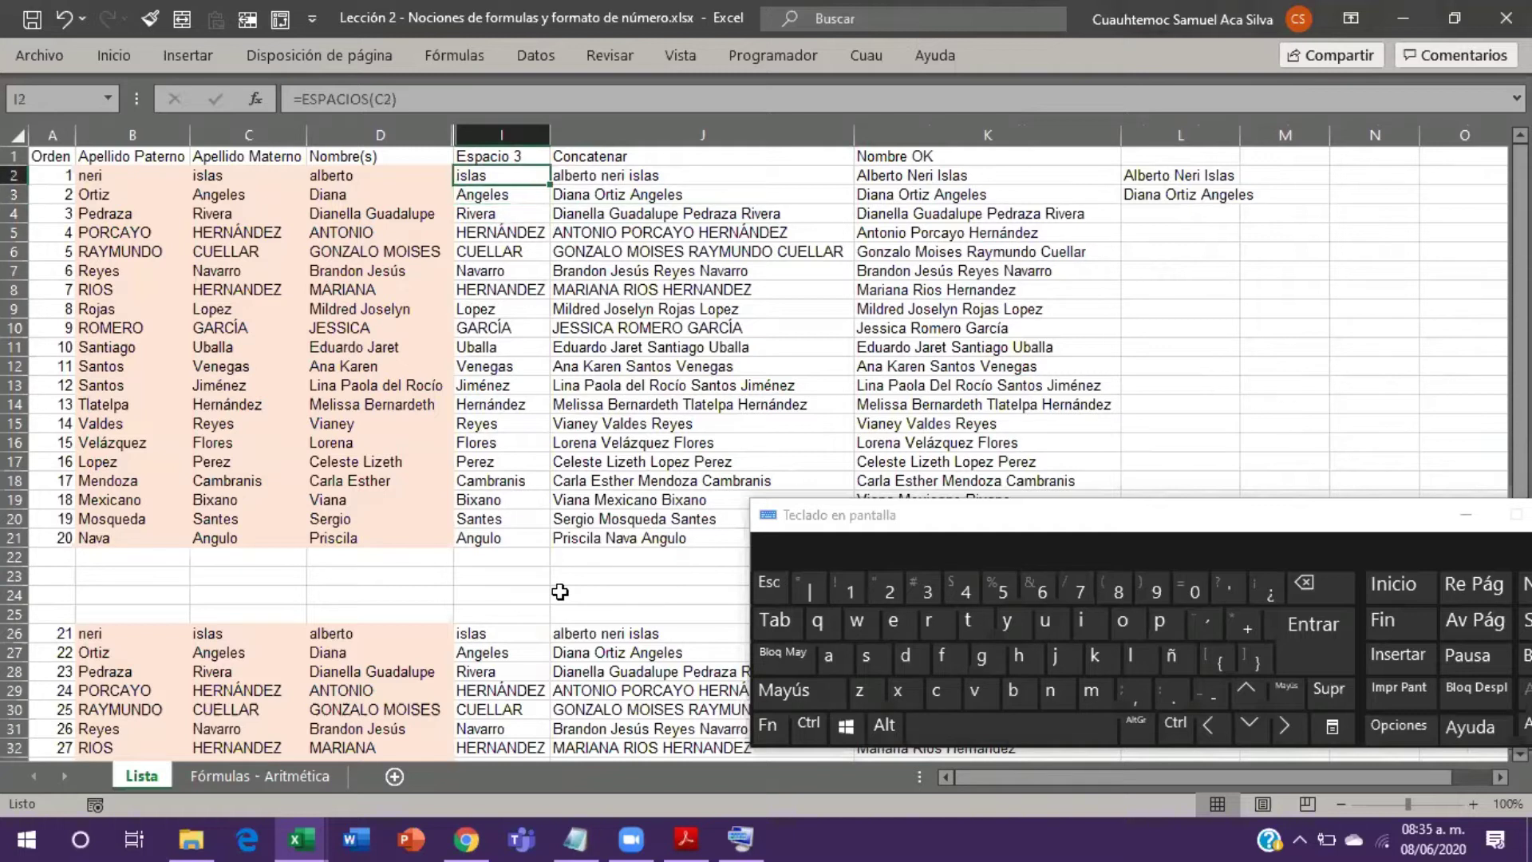
{"action": "key", "text": "Down"}
{"action": "key", "text": "Down"}
{"action": "key", "text": "Down"}
{"action": "key", "text": "Down"}
{"action": "key", "text": "Down"}
{"action": "key", "text": "Down"}
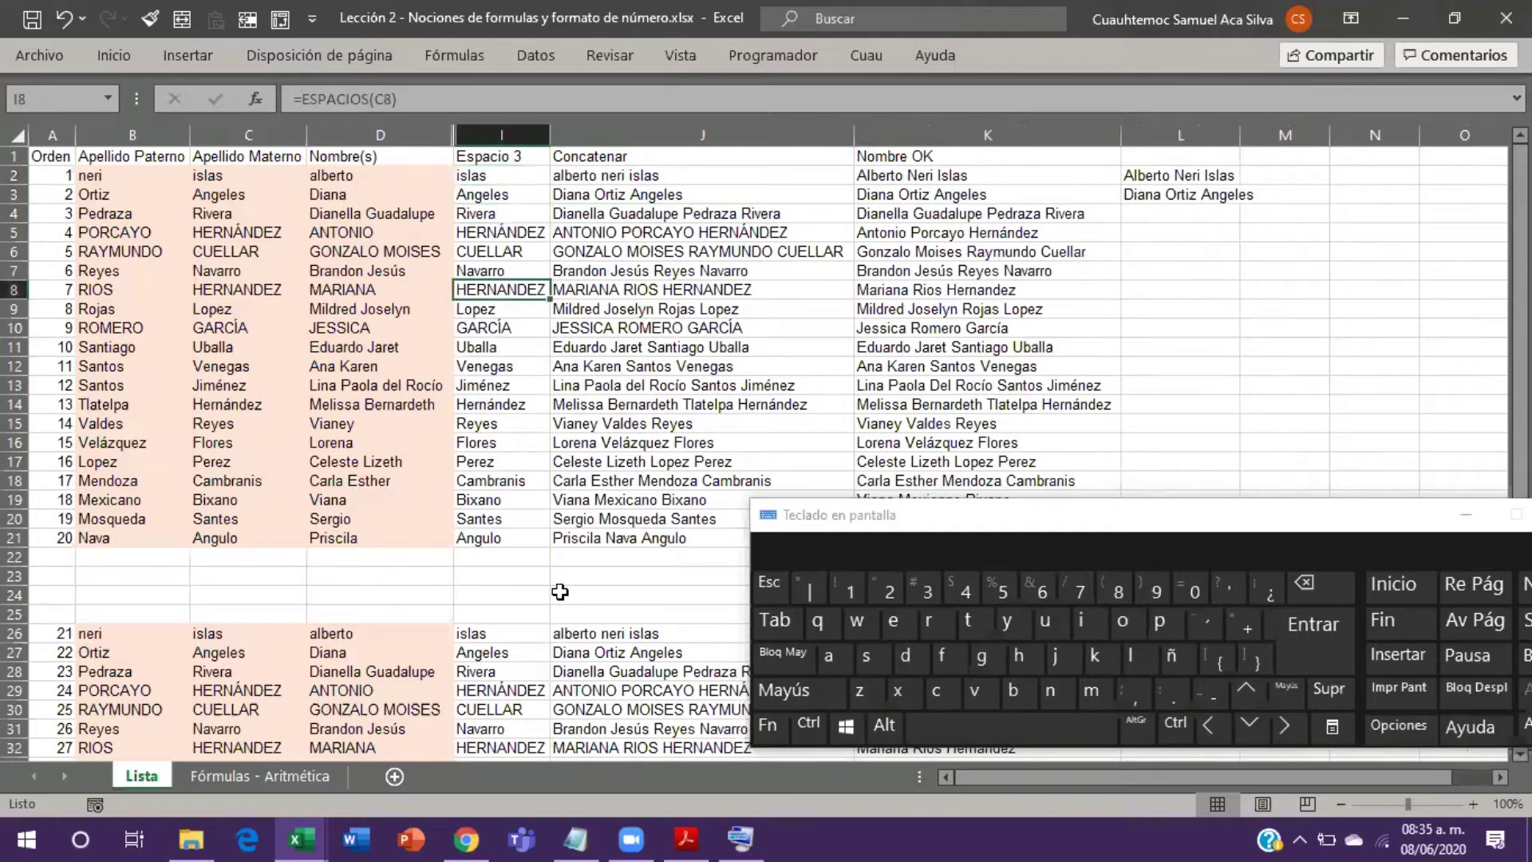
{"action": "key", "text": "Up"}
{"action": "key", "text": "Up"}
{"action": "key", "text": "Up"}
{"action": "key", "text": "Up"}
{"action": "key", "text": "Up"}
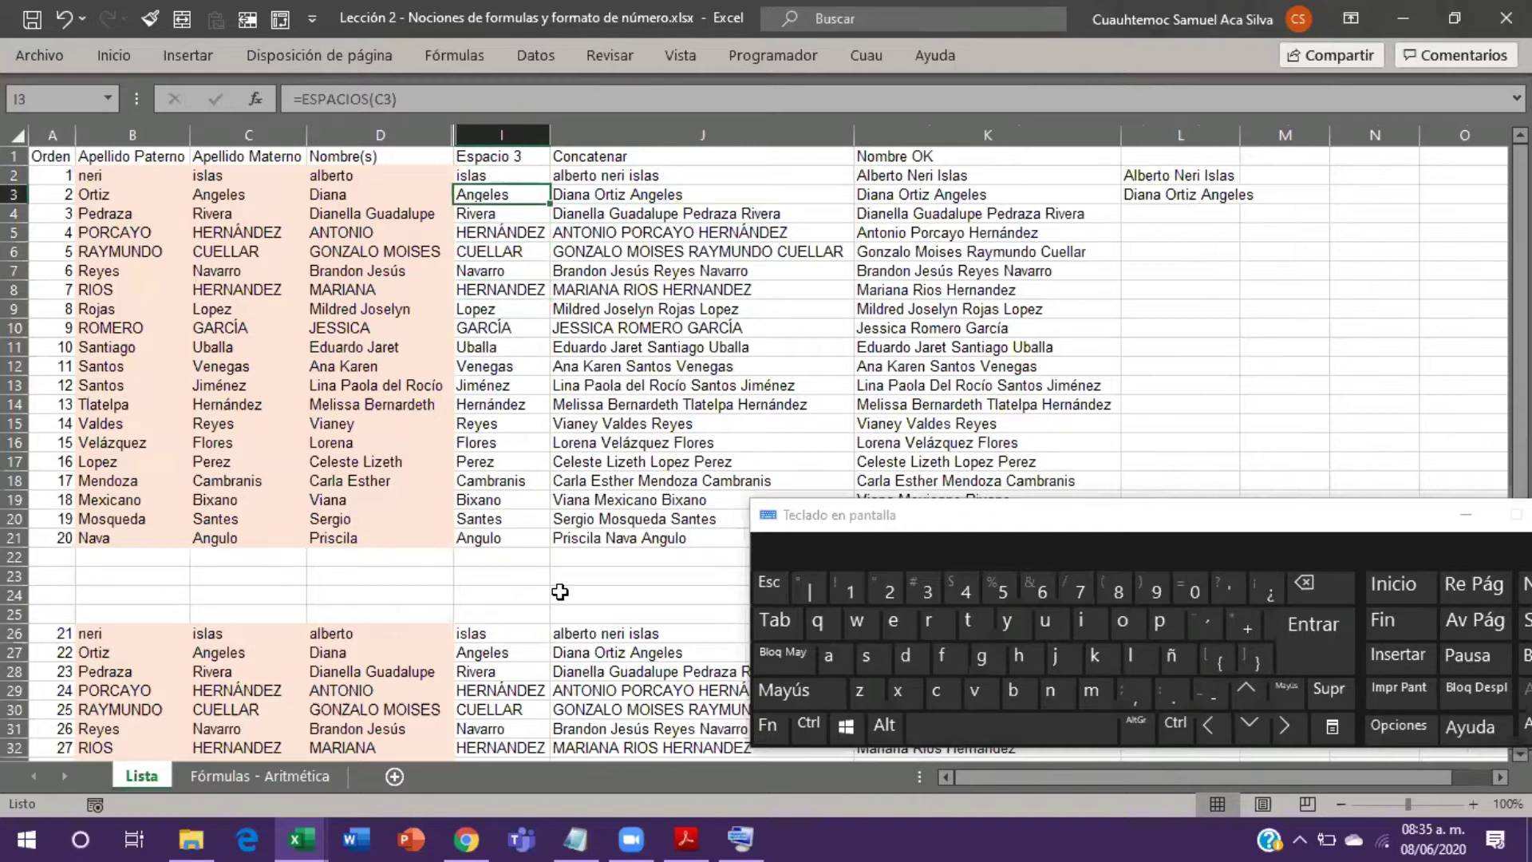
Step: Examine the CONCAT formula in J3 and the NOMPROPIO formulas down to K5, comparing row 5 with its original first name
{"action": "key", "text": "Right"}
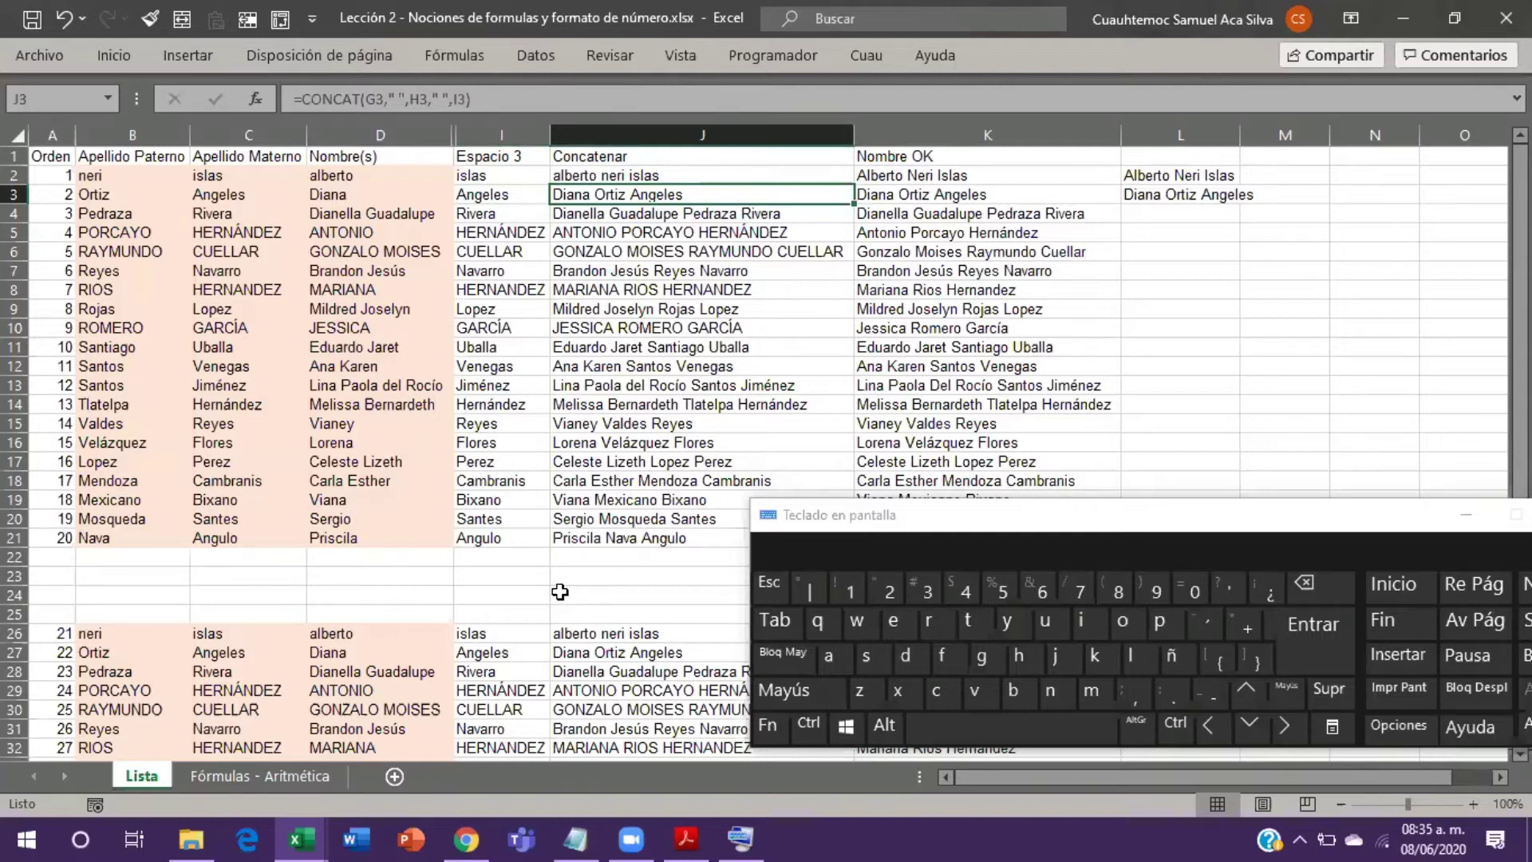
{"action": "key", "text": "Up"}
{"action": "key", "text": "Up"}
{"action": "key", "text": "Right"}
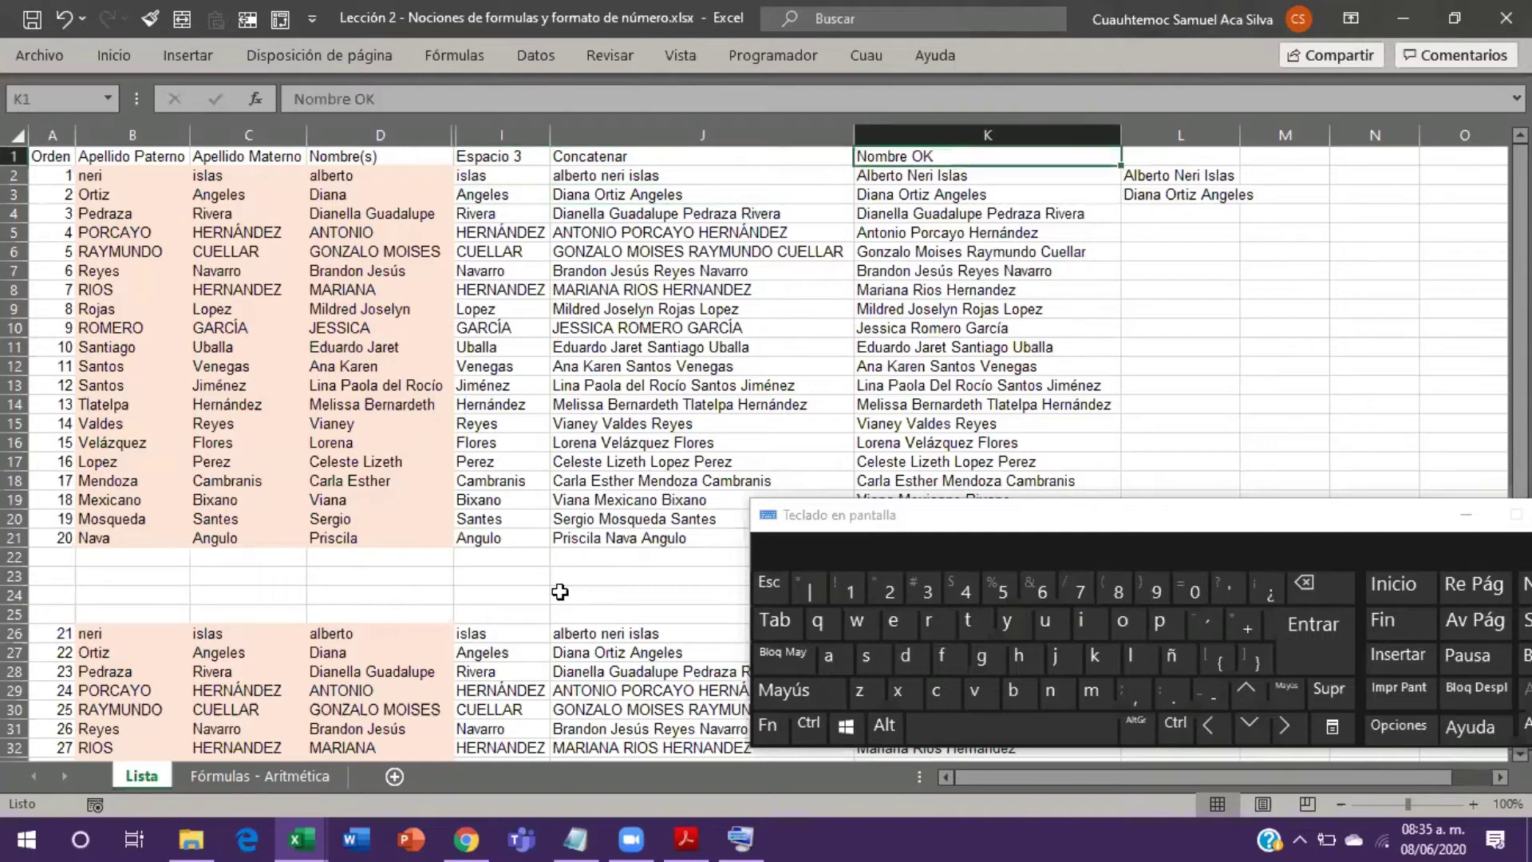
{"action": "key", "text": "Down"}
{"action": "key", "text": "Down"}
{"action": "key", "text": "Down"}
{"action": "key", "text": "Down"}
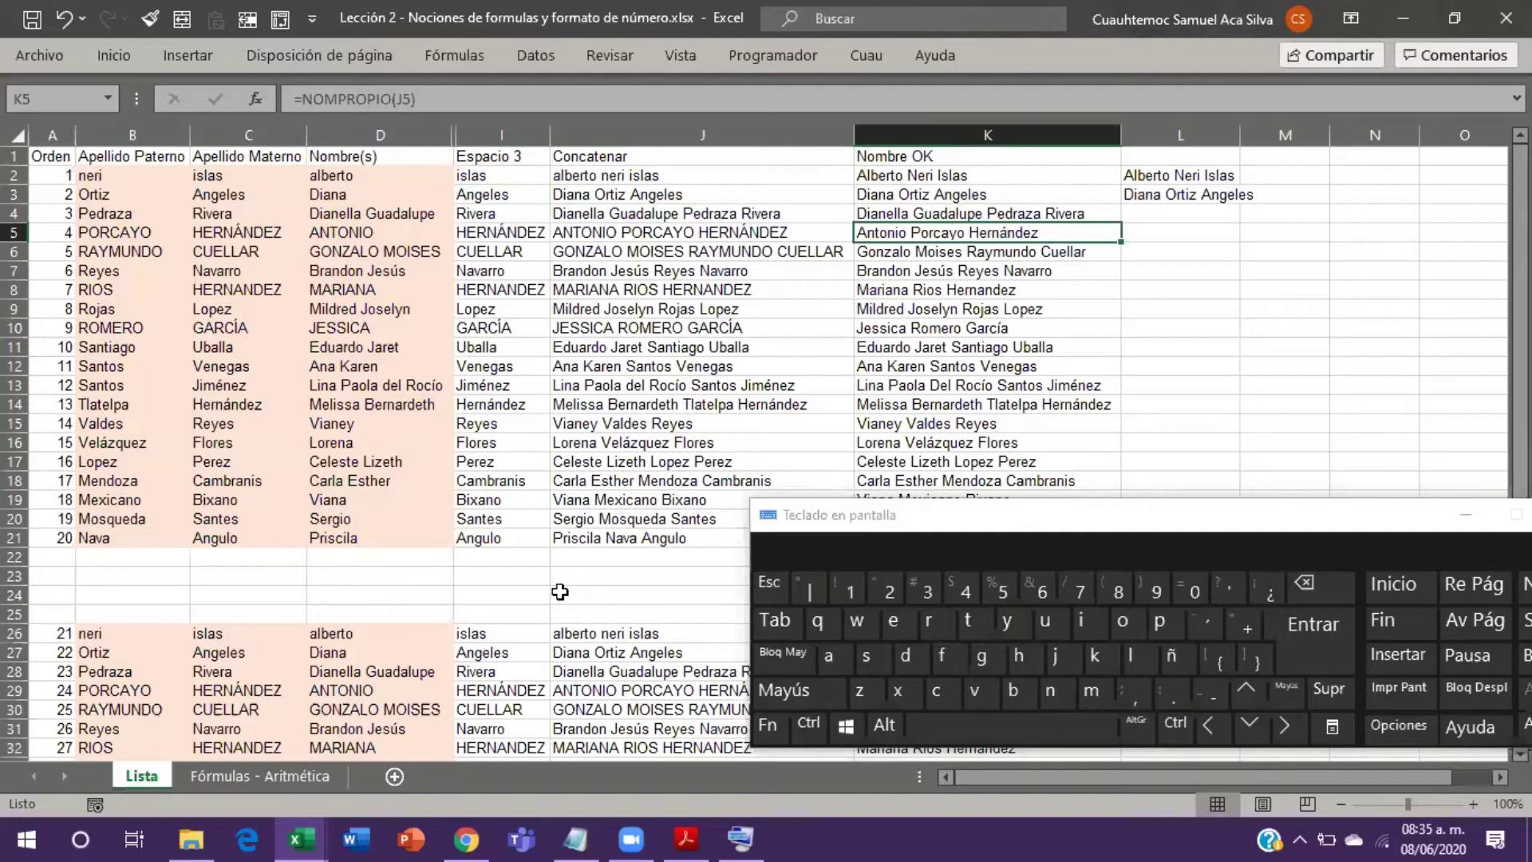
{"action": "key", "text": "Left"}
{"action": "key", "text": "Left"}
{"action": "key", "text": "Left"}
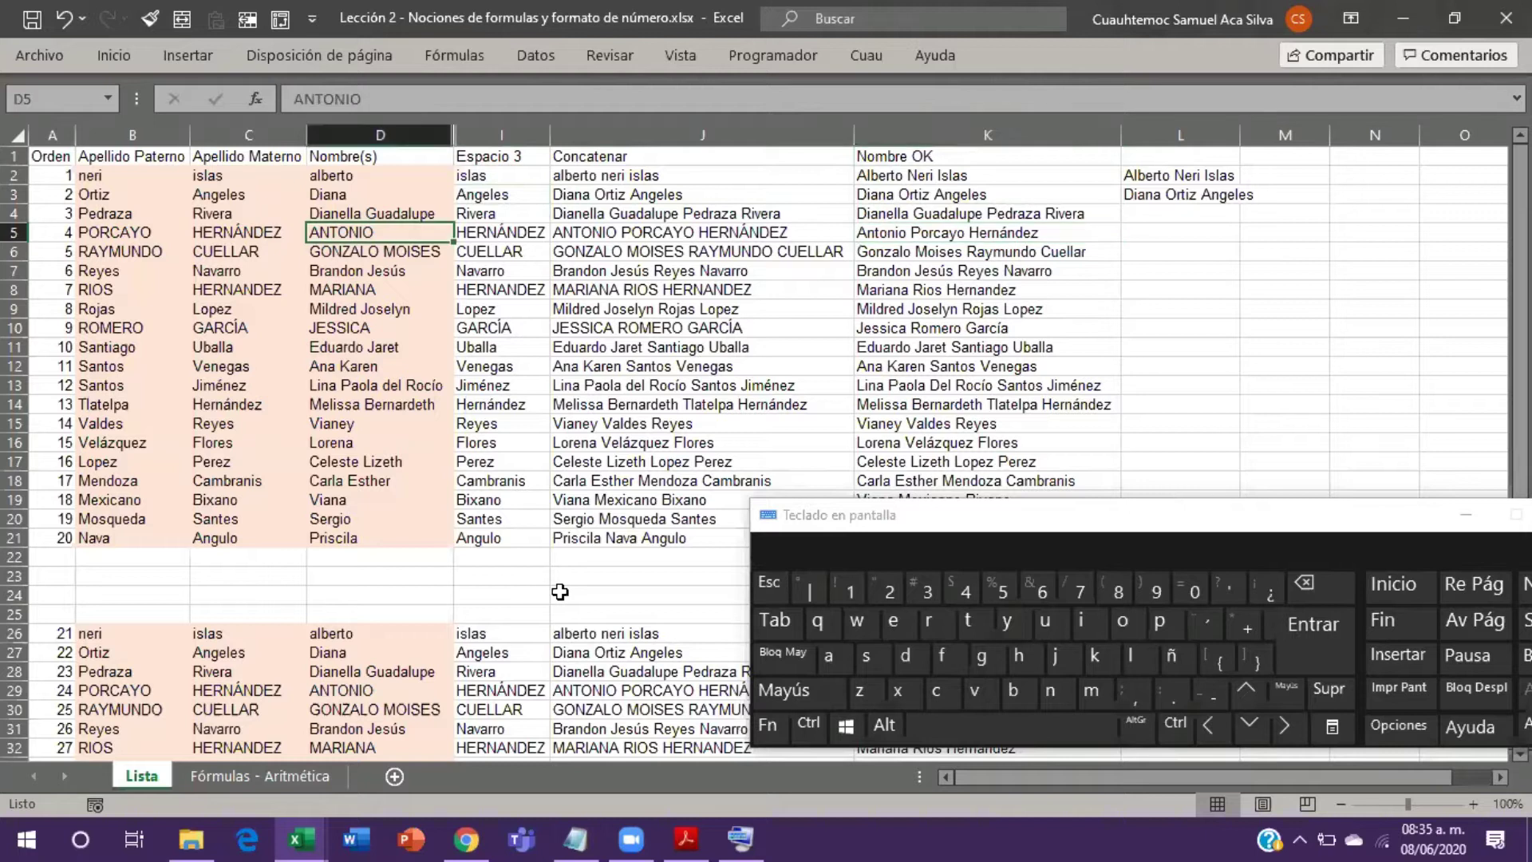
Step: Examine row 5's formulas in the Espacio 3, Concatenar and Nombre OK columns against its original name
{"action": "key", "text": "Right"}
{"action": "key", "text": "Right"}
{"action": "key", "text": "Right"}
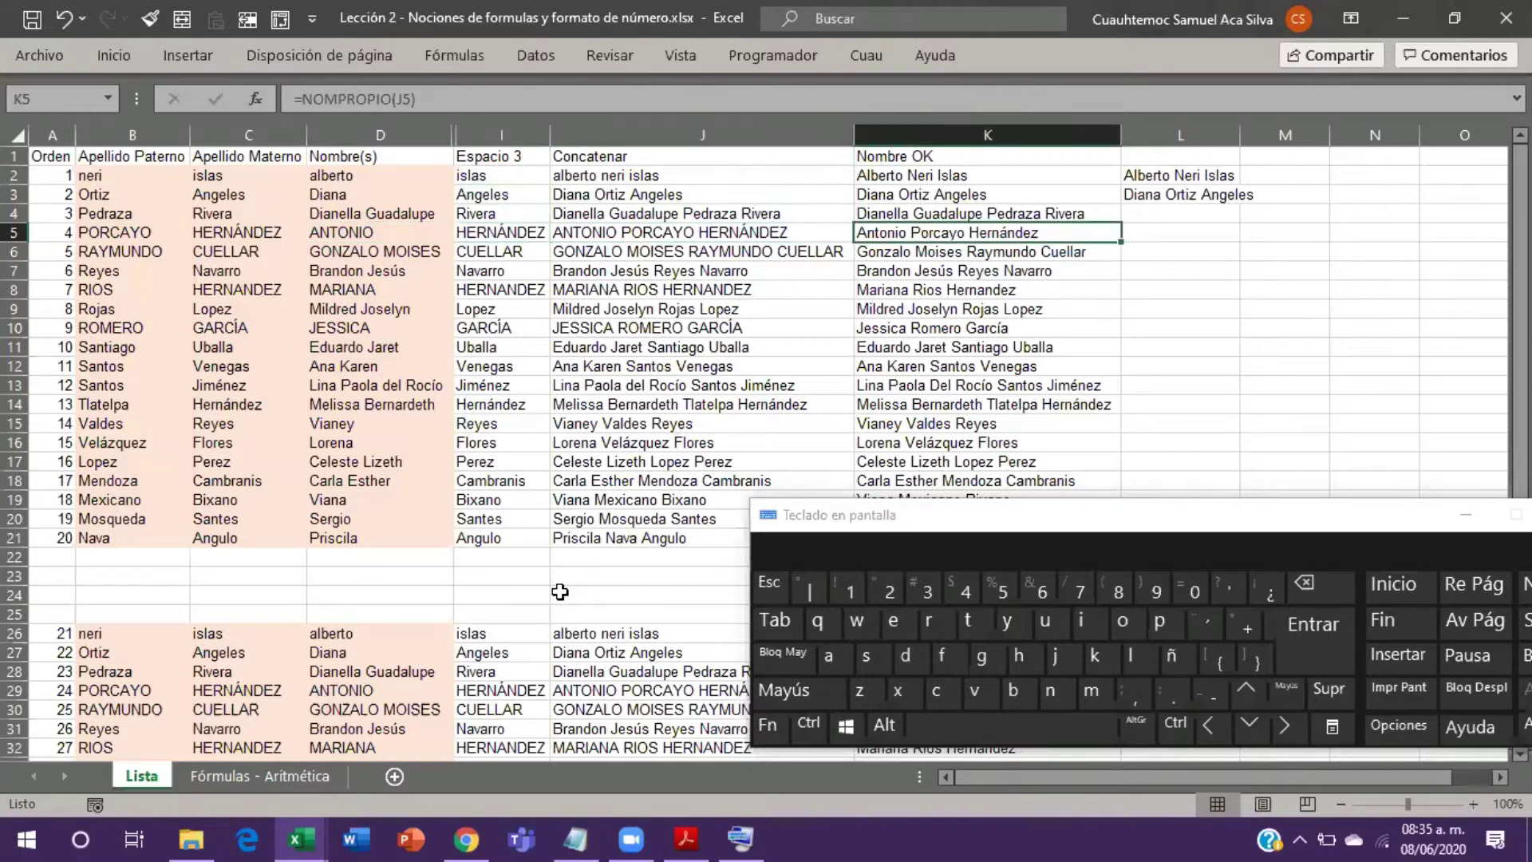
{"action": "key", "text": "Left"}
{"action": "key", "text": "Left"}
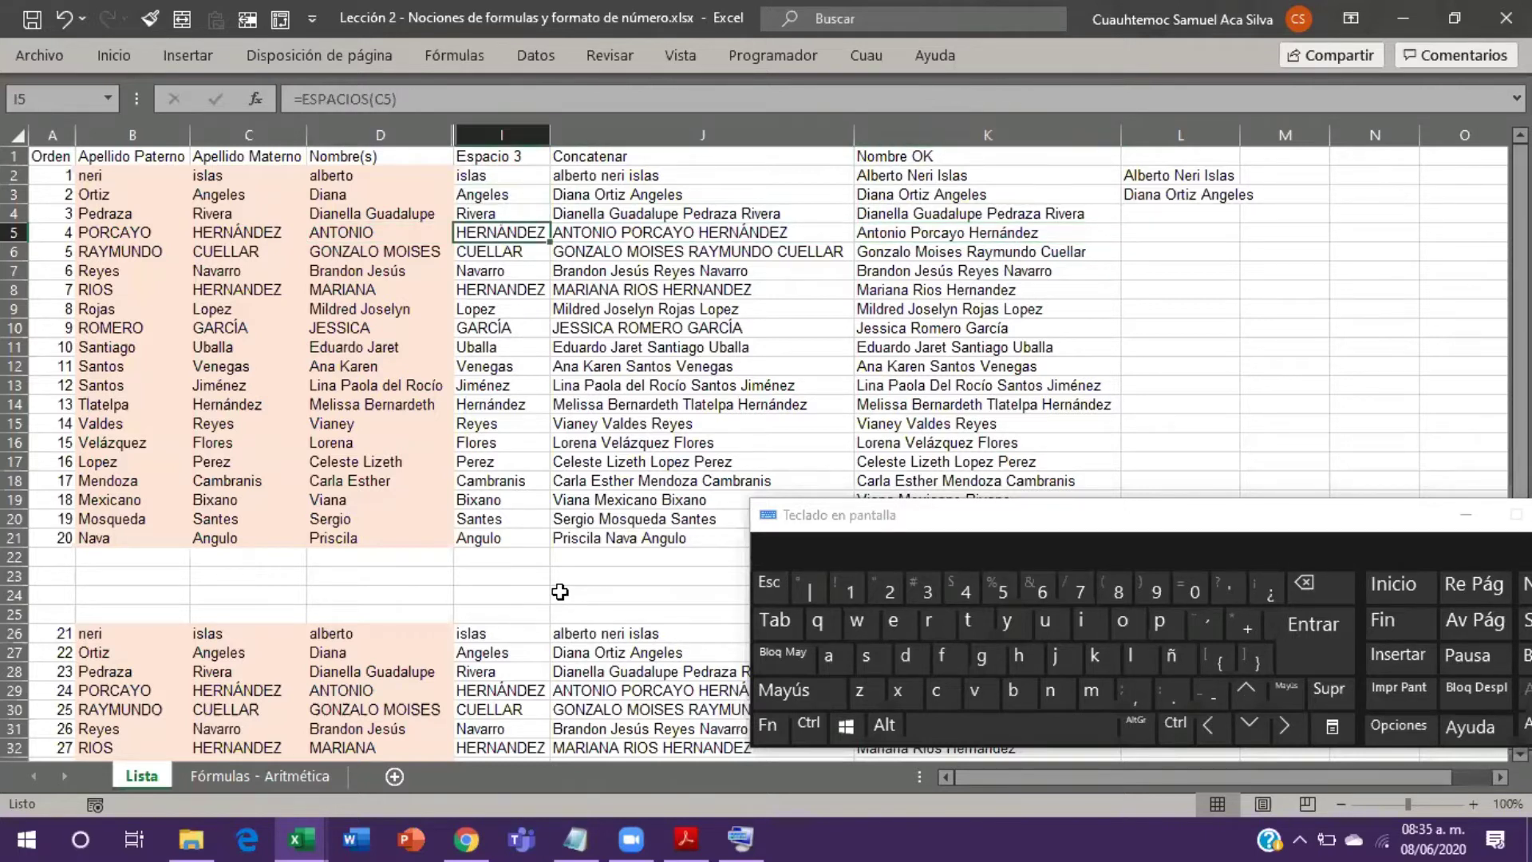
{"action": "key", "text": "Right"}
{"action": "key", "text": "Right"}
{"action": "key", "text": "Right"}
{"action": "key", "text": "Left"}
{"action": "key", "text": "Left"}
{"action": "key", "text": "Left"}
Step: Hide the Espacio 3 and Concatenar columns, I and J
{"action": "key", "text": "ctrl+space"}
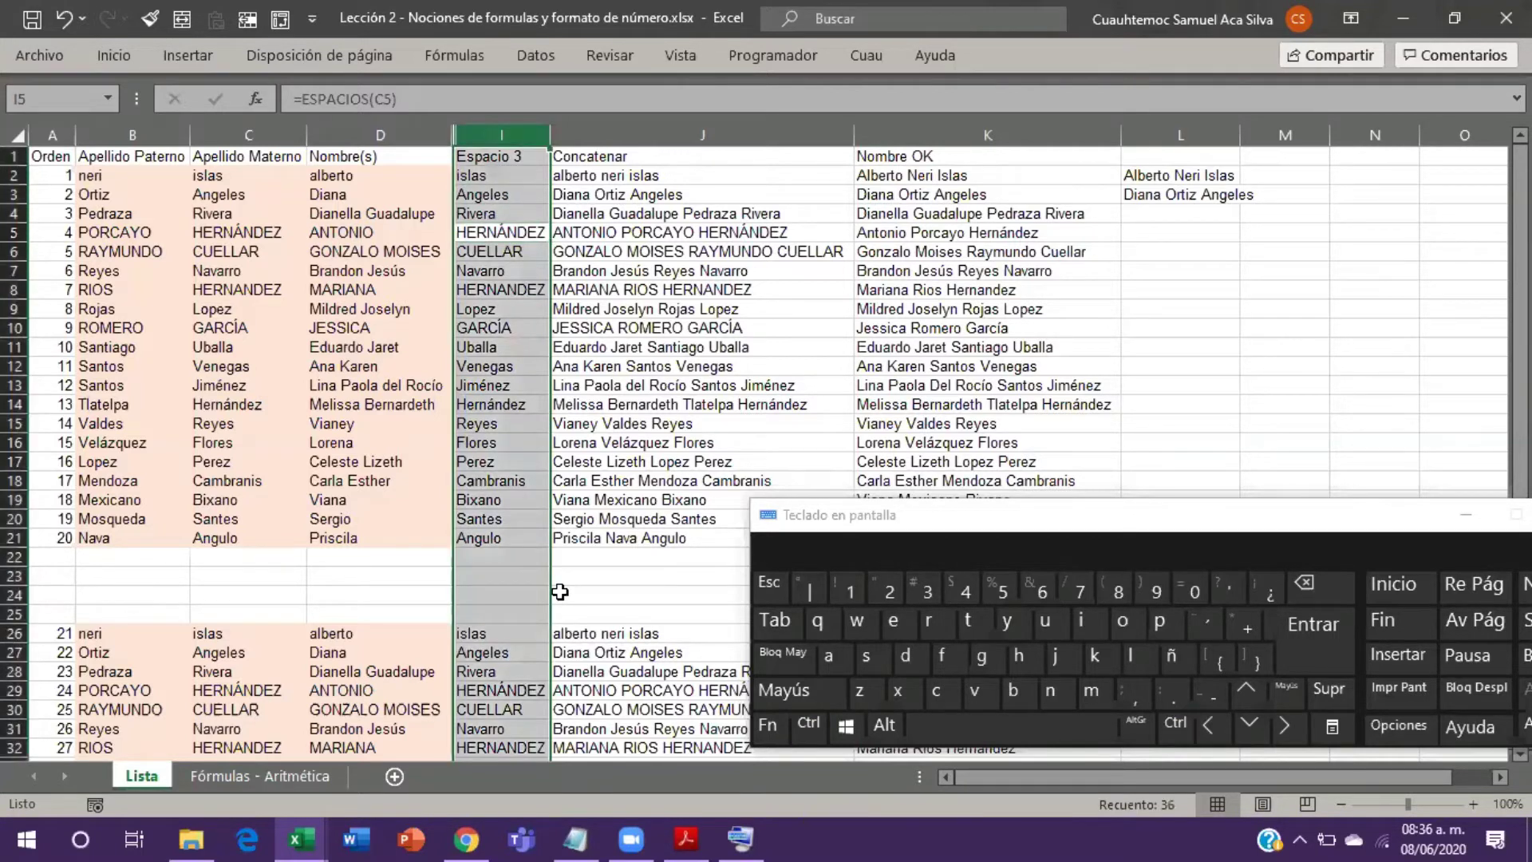
{"action": "key", "text": "shift+Right"}
{"action": "key", "text": "ctrl+0"}
{"action": "key", "text": "Left"}
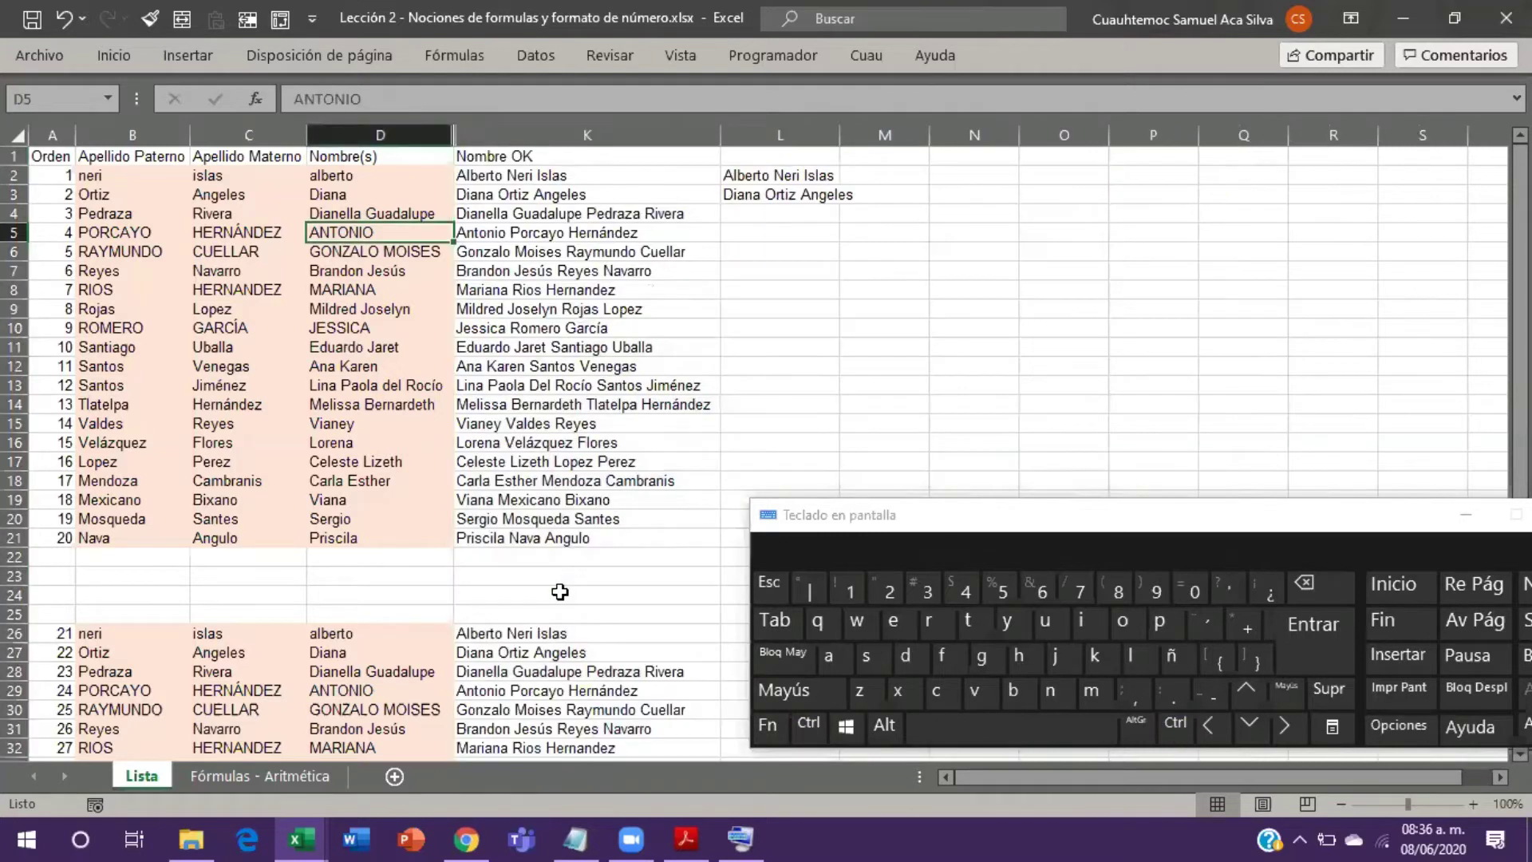
{"action": "key", "text": "Right"}
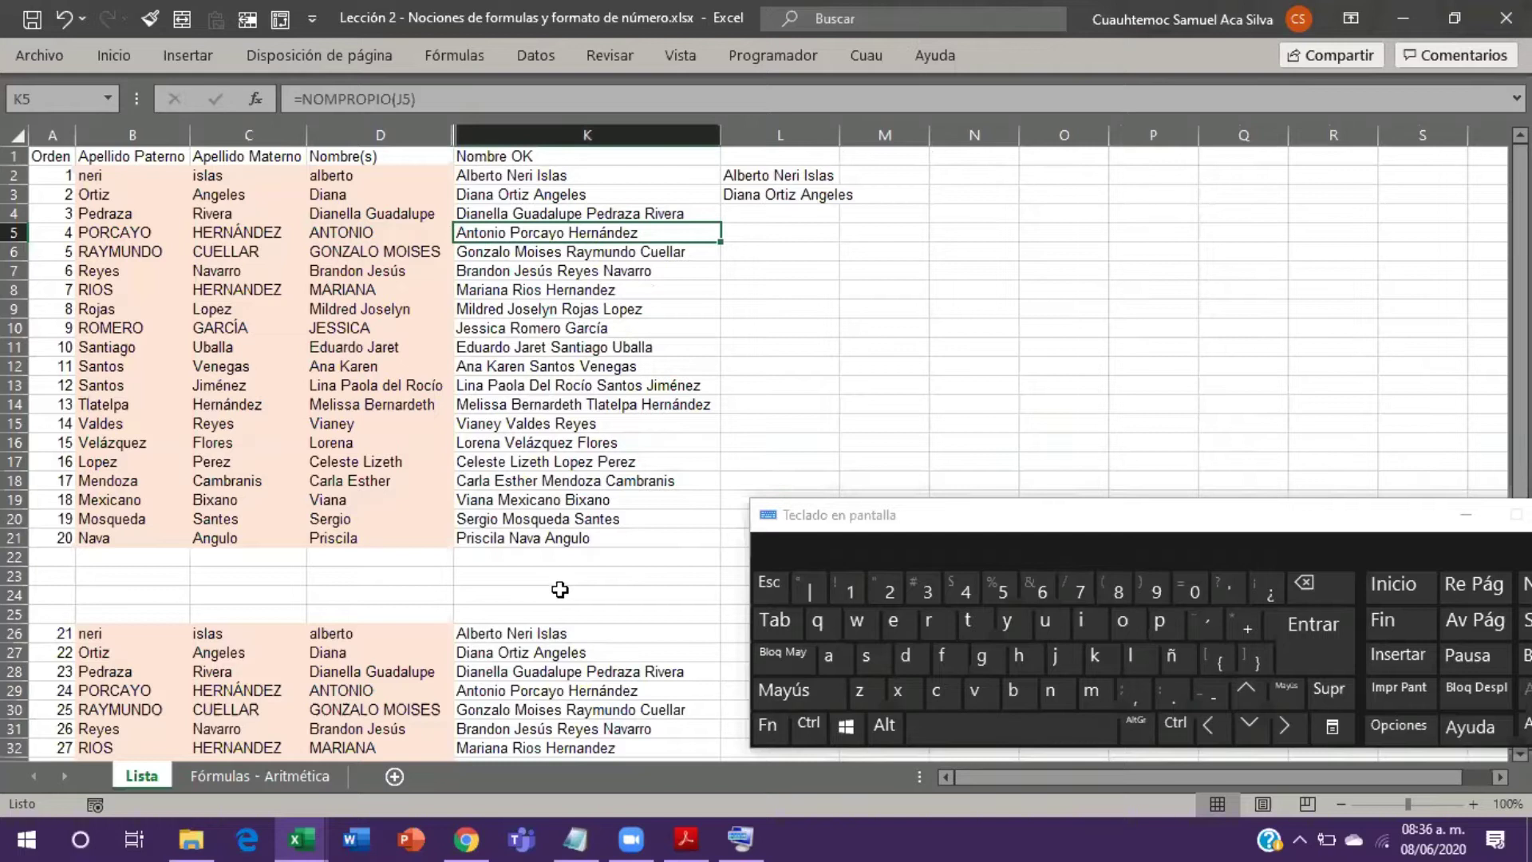
Step: Compare the original surname and first-name columns B to D with the Nombre OK column K in both list blocks
{"action": "left_click_drag", "start_coordinate": [116, 132], "coordinate": [350, 136]}
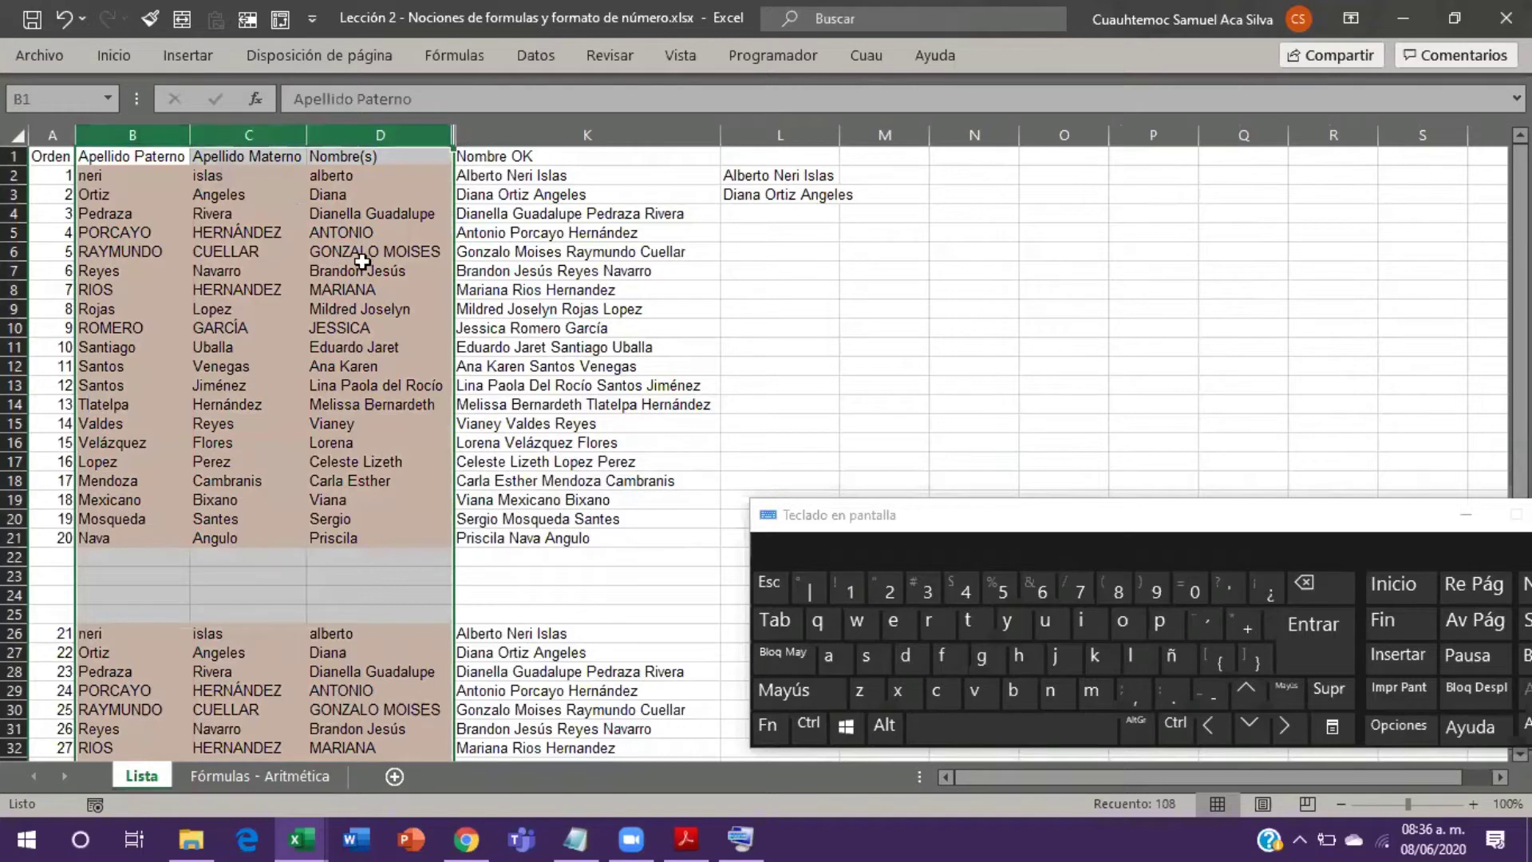
{"action": "left_click", "coordinate": [578, 136]}
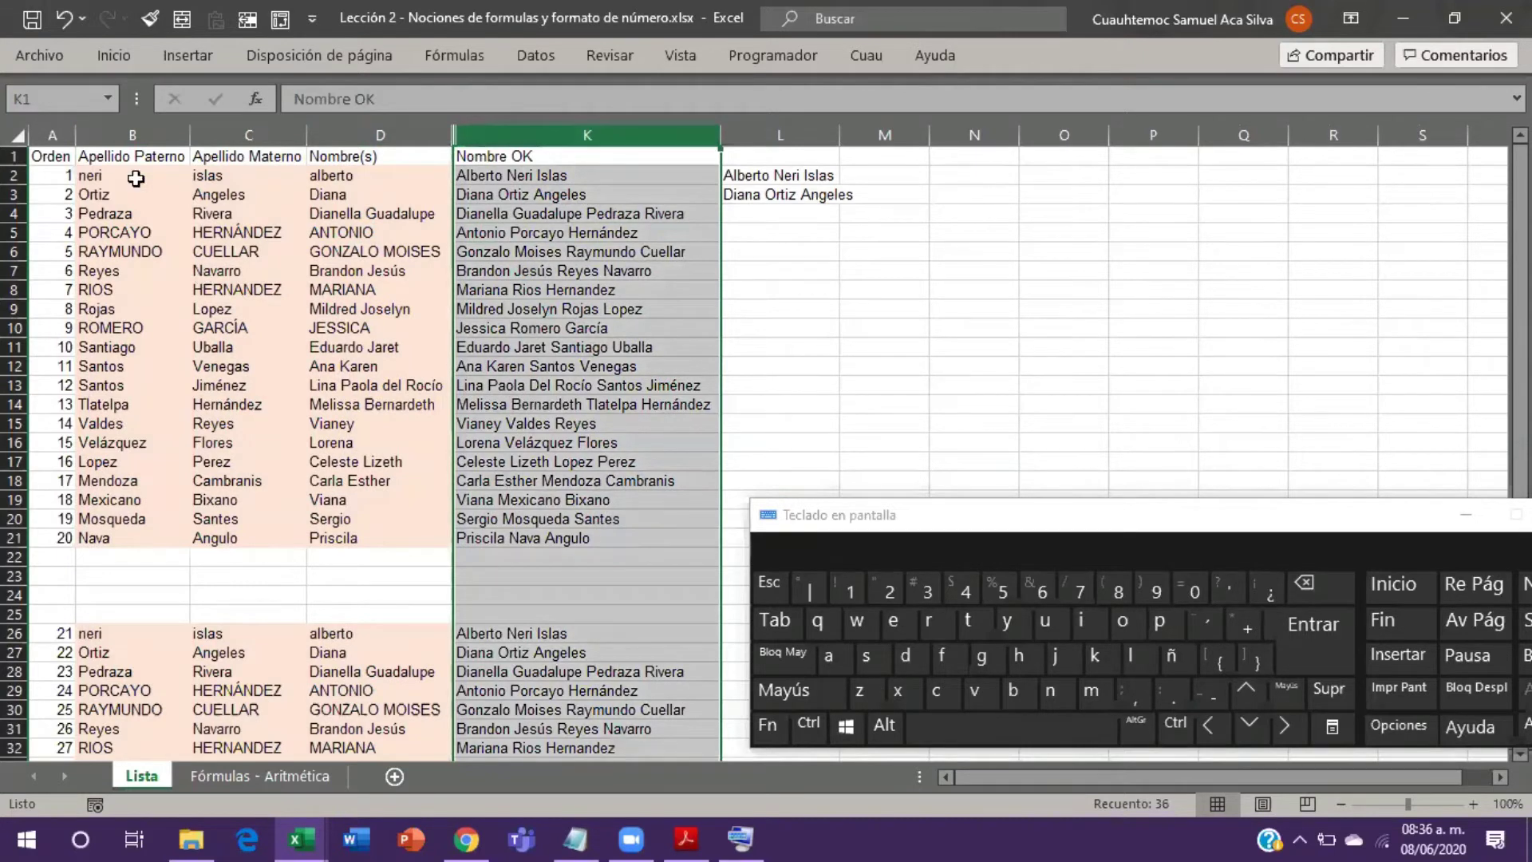
{"action": "left_click", "coordinate": [137, 136], "text": "ctrl"}
{"action": "left_click_drag", "start_coordinate": [347, 135], "coordinate": [294, 268]}
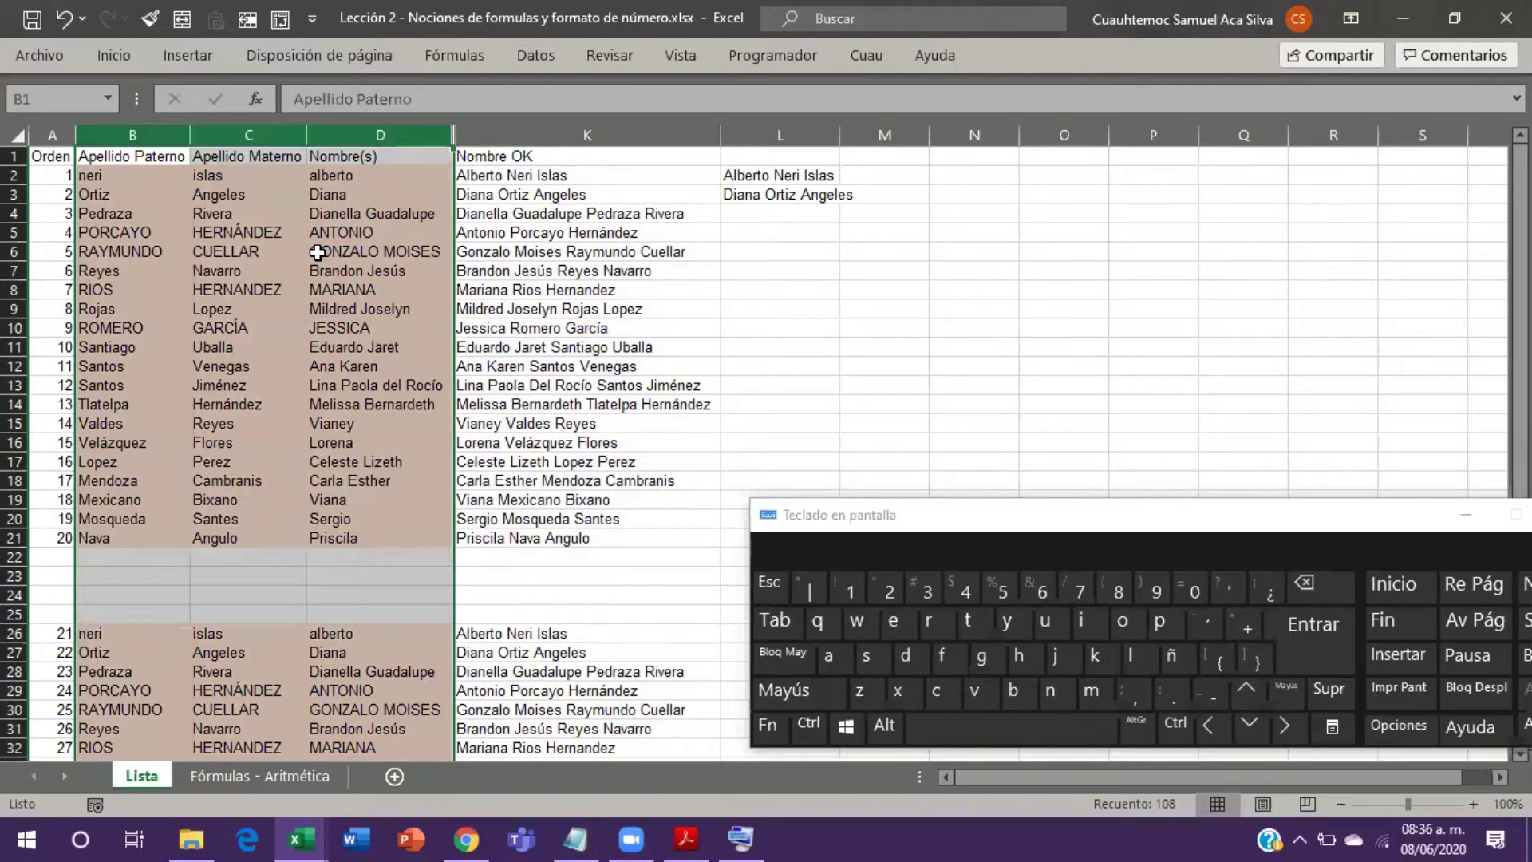
{"action": "left_click", "coordinate": [550, 351]}
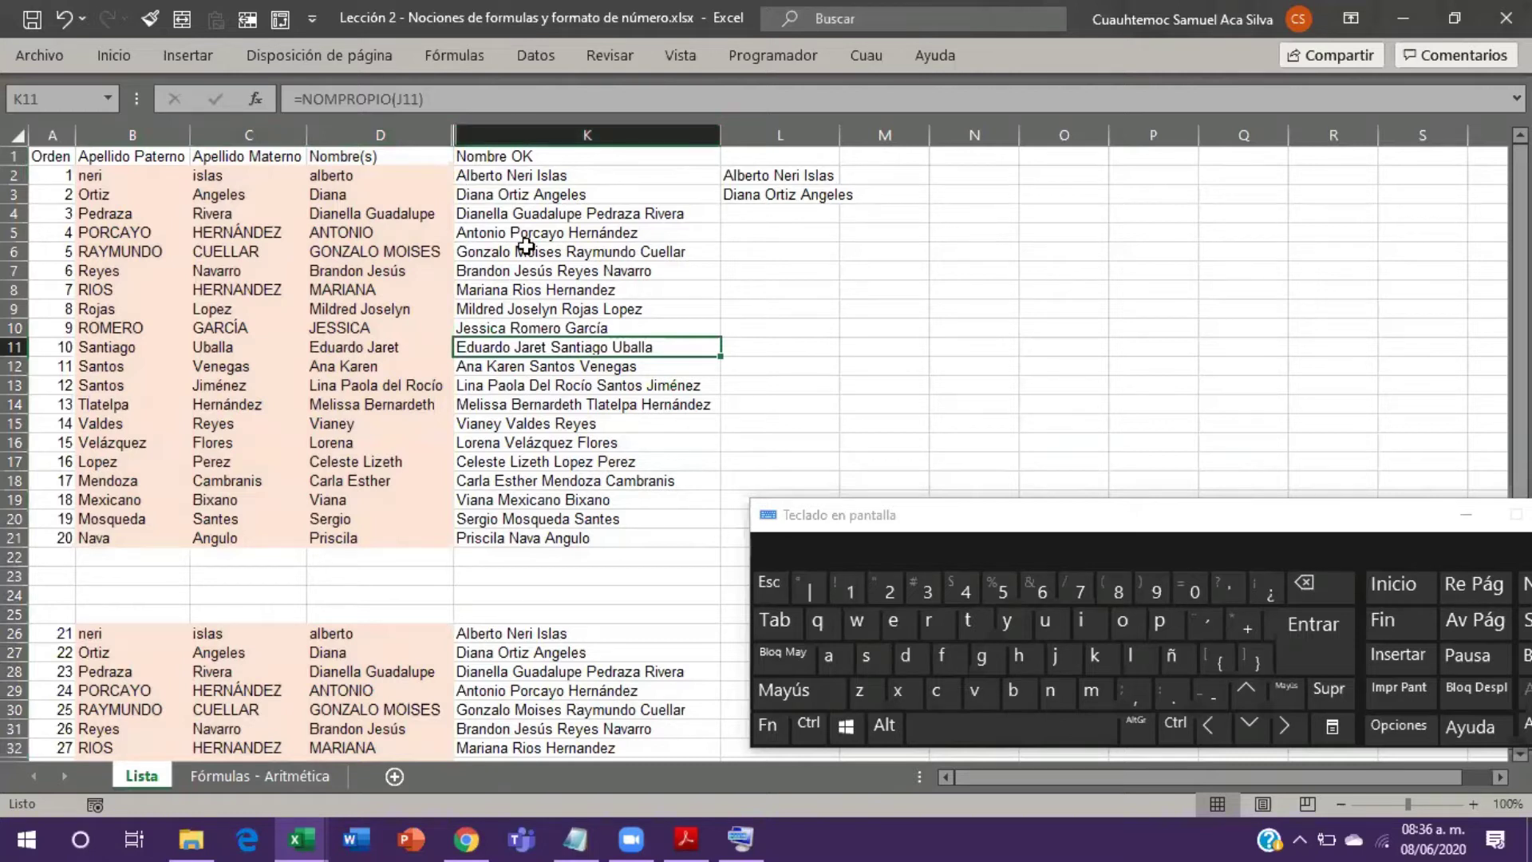
{"action": "left_click_drag", "start_coordinate": [88, 175], "coordinate": [591, 559]}
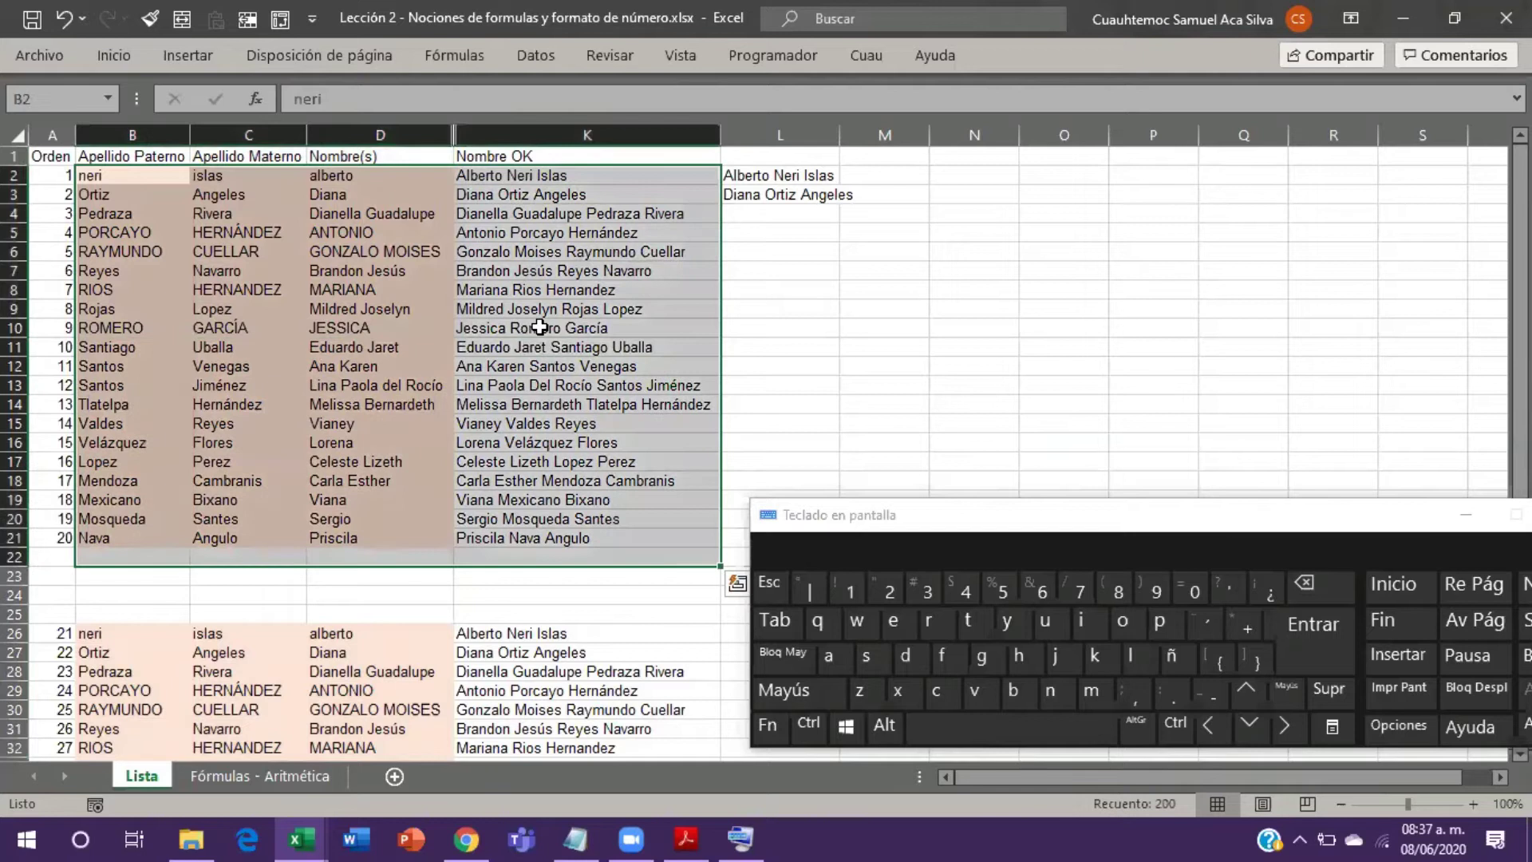
{"action": "left_click_drag", "start_coordinate": [132, 218], "coordinate": [263, 405]}
{"action": "left_click_drag", "start_coordinate": [540, 190], "coordinate": [613, 517]}
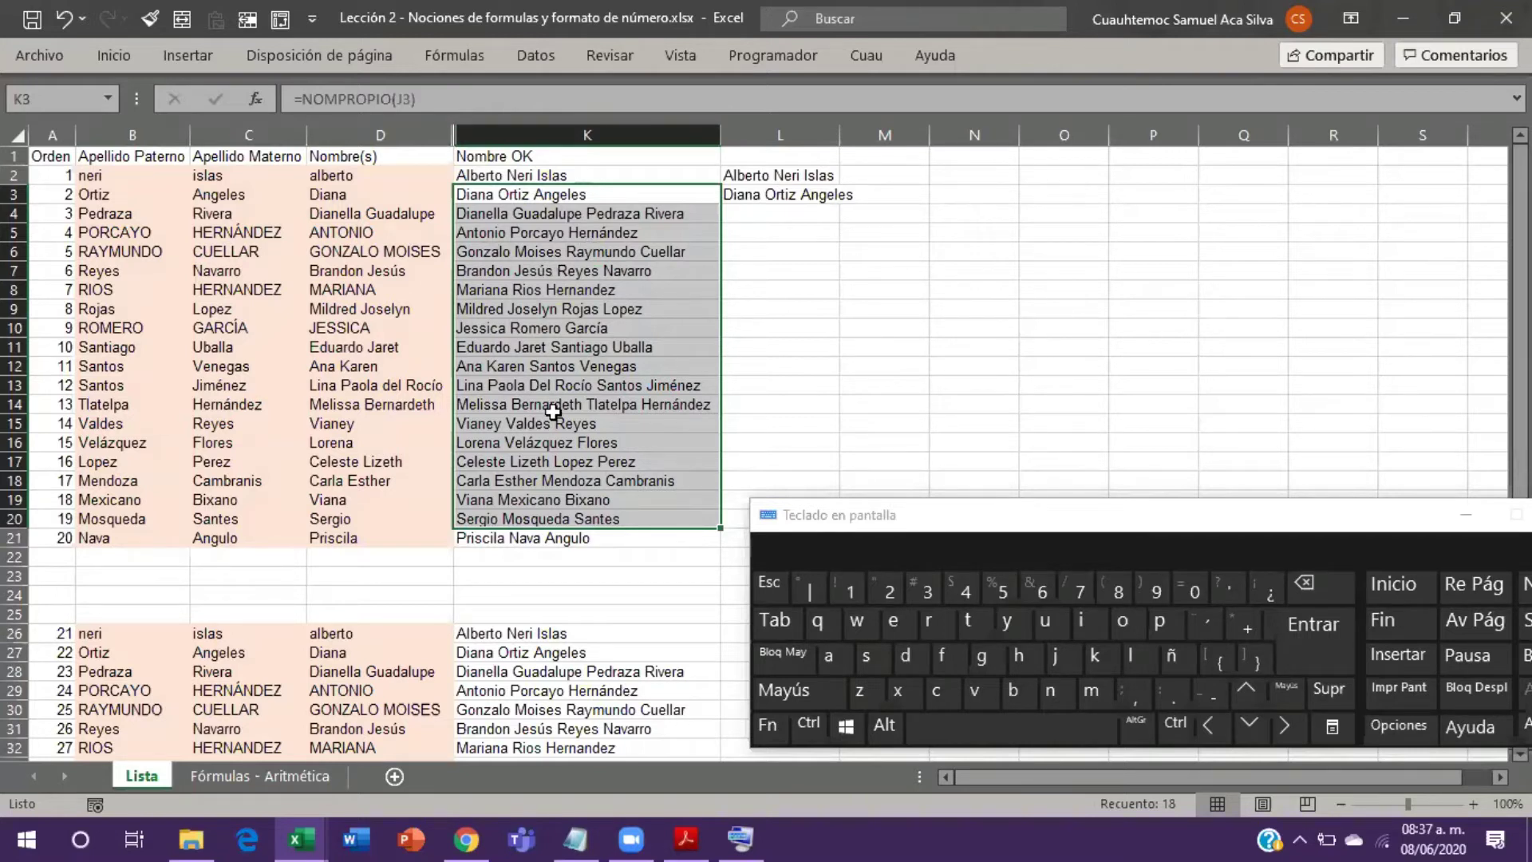
{"action": "left_click_drag", "start_coordinate": [543, 252], "coordinate": [535, 406]}
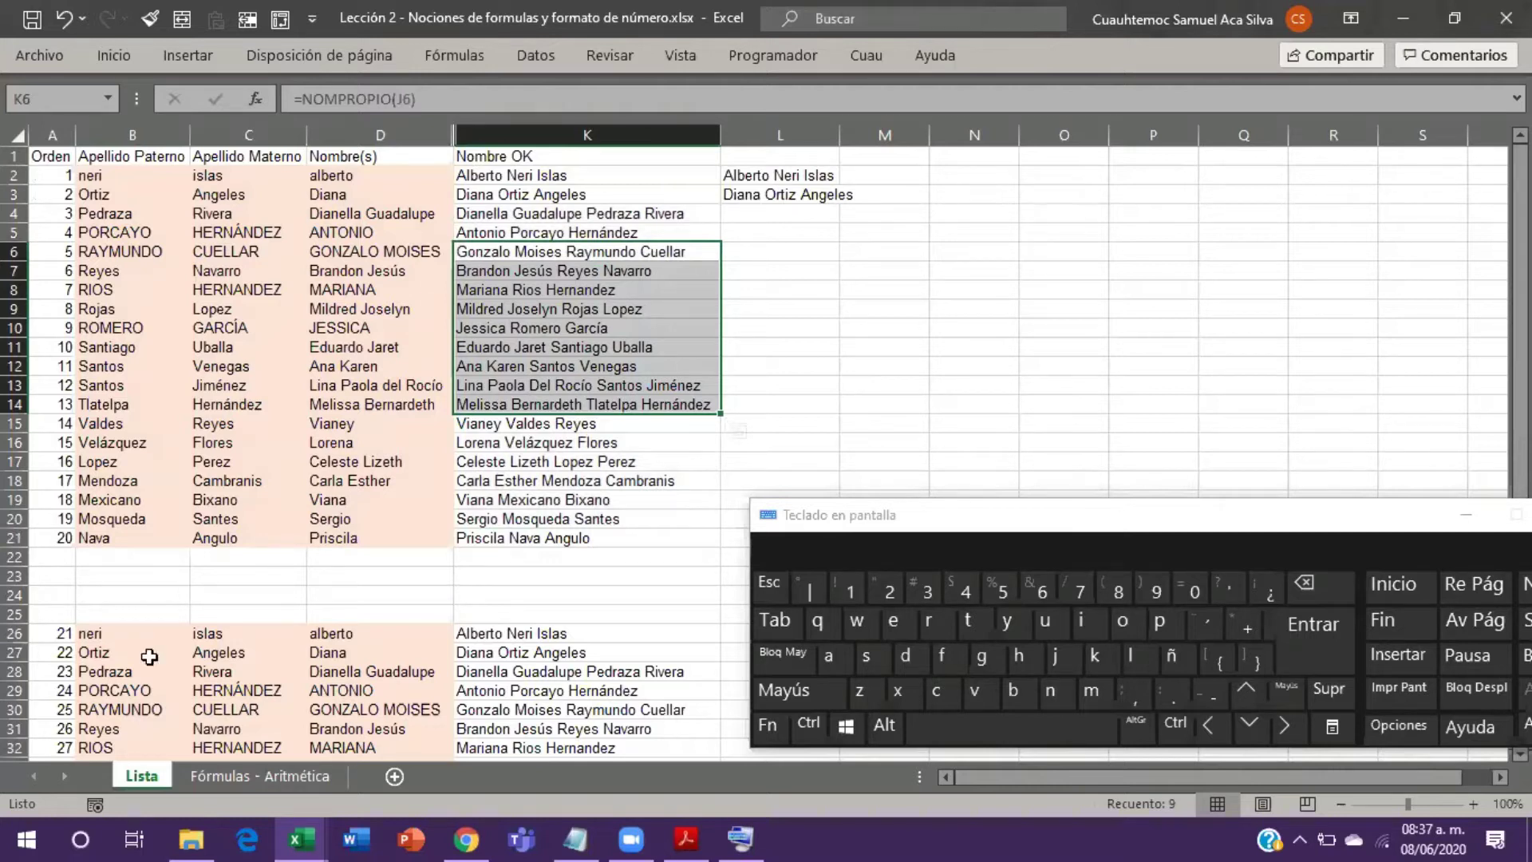
{"action": "left_click_drag", "start_coordinate": [127, 656], "coordinate": [381, 710]}
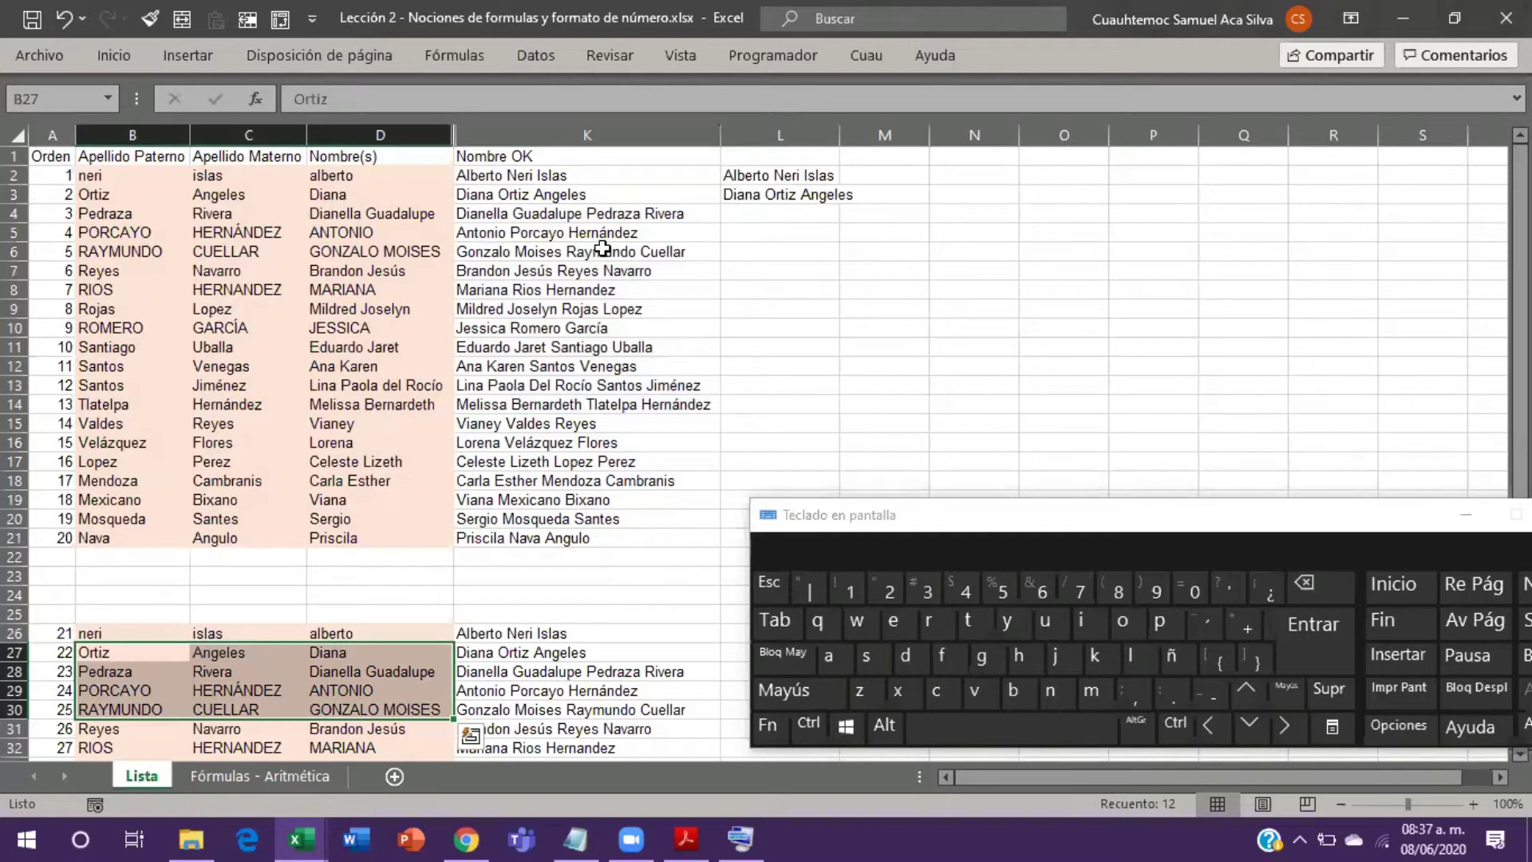
Step: Clear the surnames and first names in B2:D21 and check the effect on the Nombre OK formulas in column K
{"action": "left_click_drag", "start_coordinate": [94, 175], "coordinate": [386, 532]}
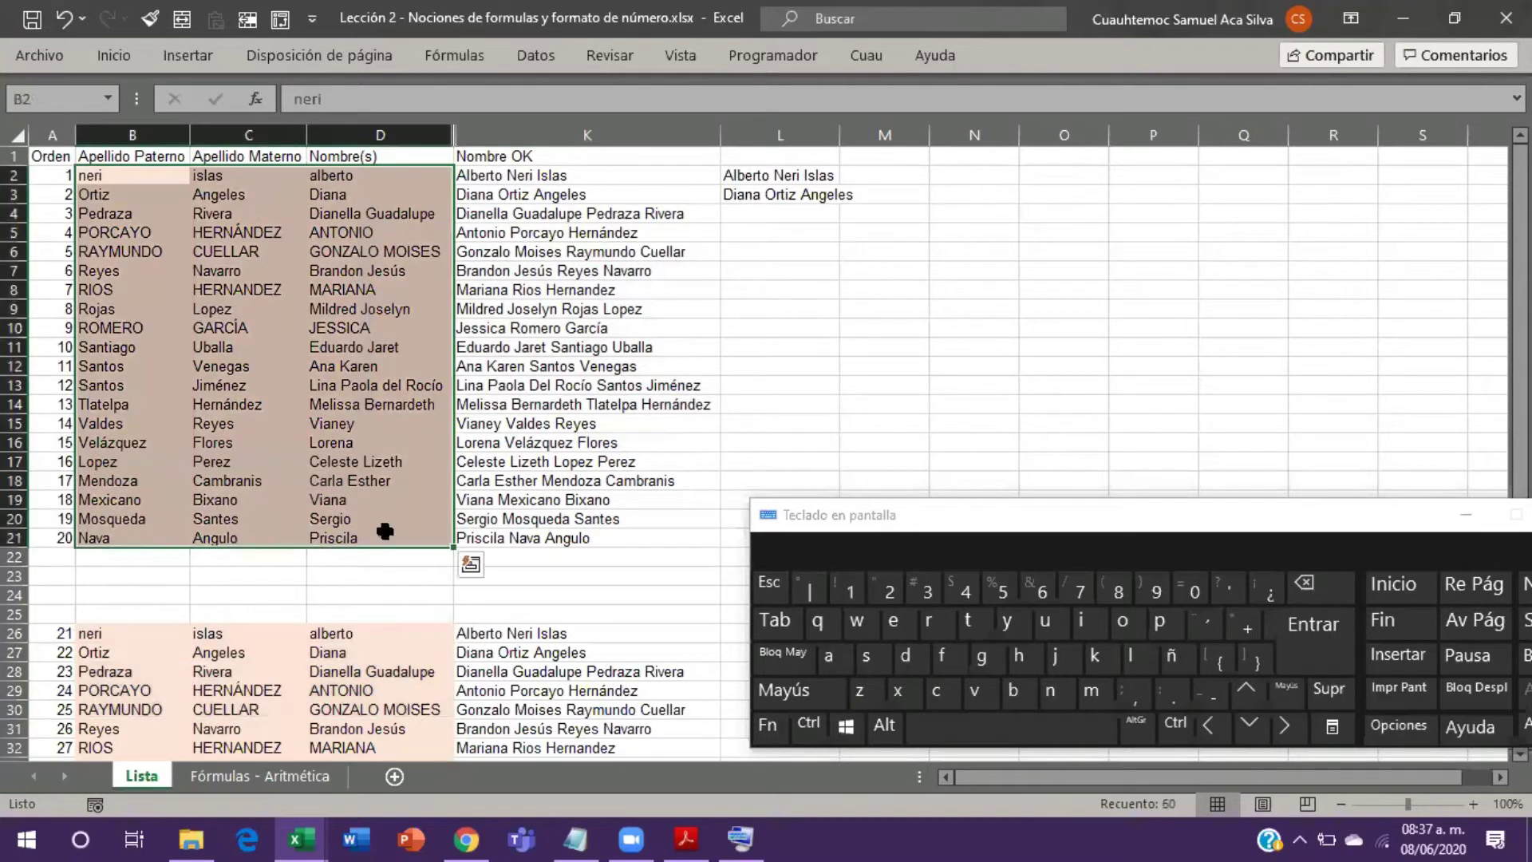
{"action": "key", "text": "Delete"}
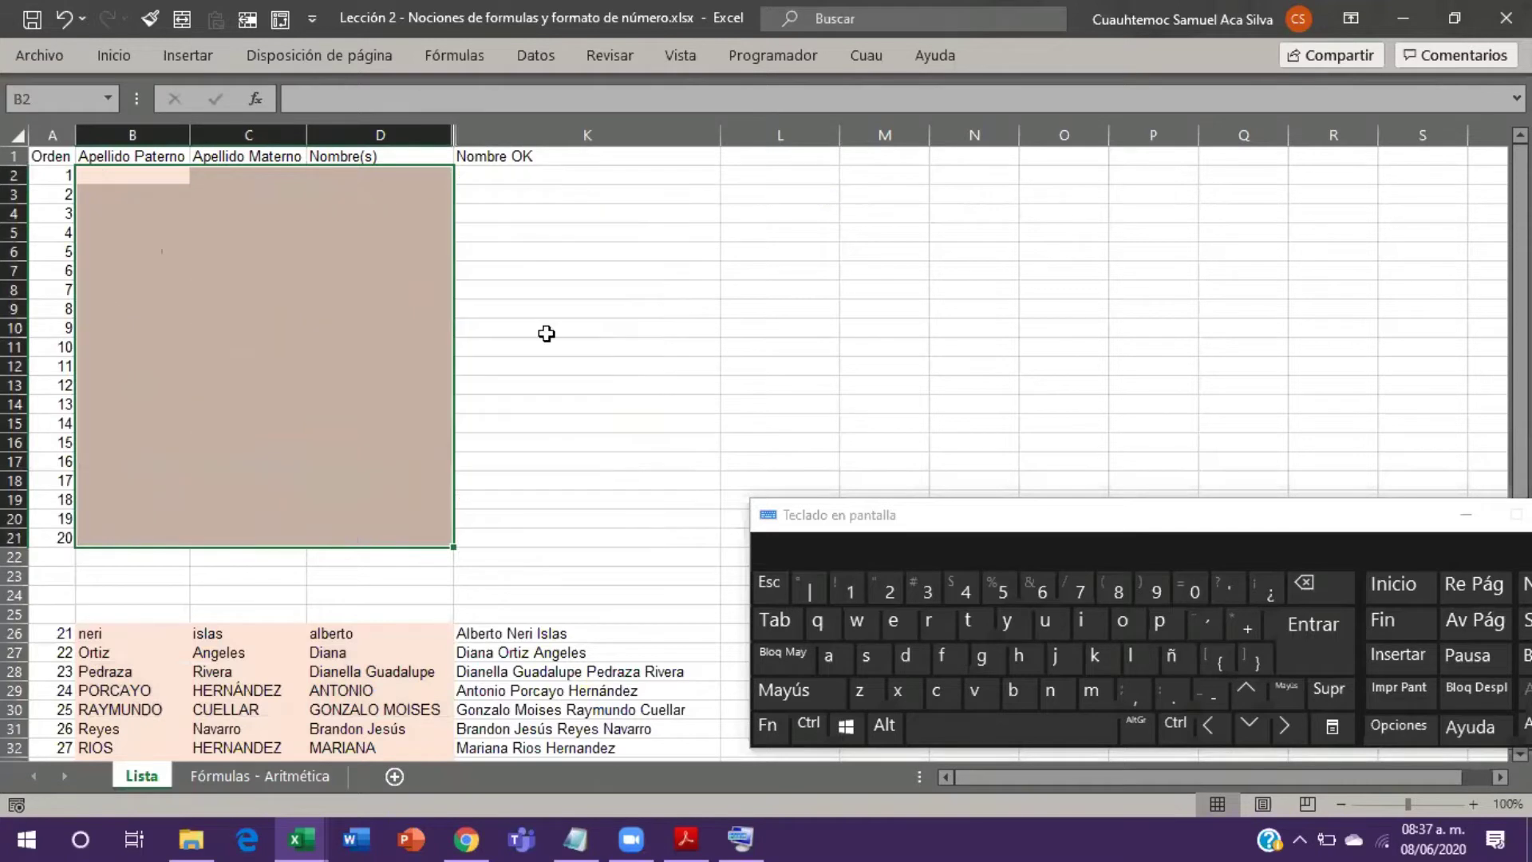
{"action": "left_click_drag", "start_coordinate": [537, 183], "coordinate": [578, 387]}
{"action": "scroll", "coordinate": [786, 264], "scroll_direction": "down", "scroll_amount": 1}
{"action": "scroll", "coordinate": [786, 264], "scroll_direction": "up", "scroll_amount": 1}
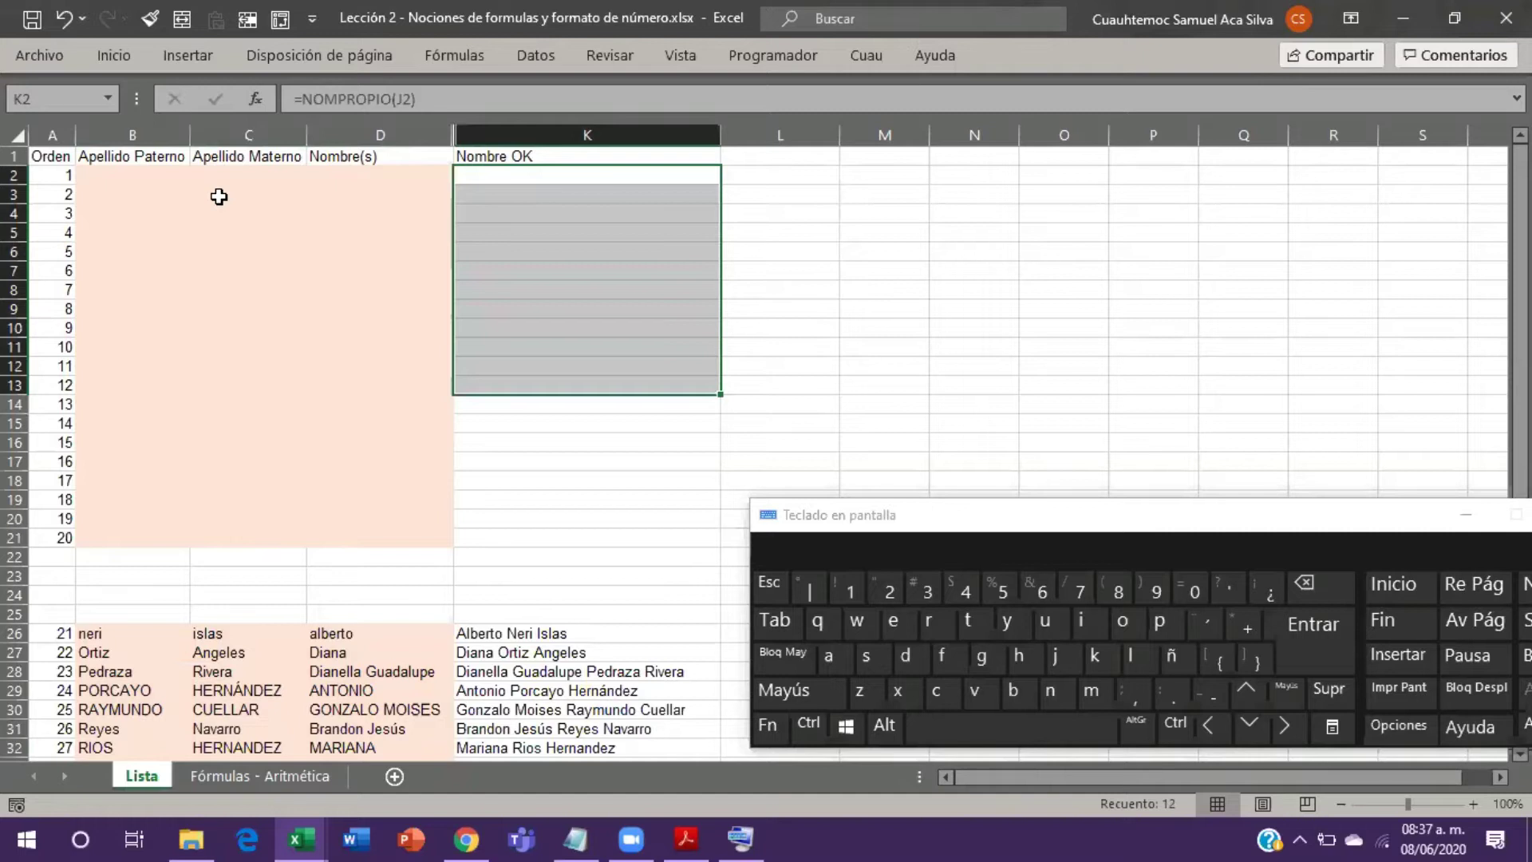
{"action": "left_click_drag", "start_coordinate": [136, 176], "coordinate": [338, 292]}
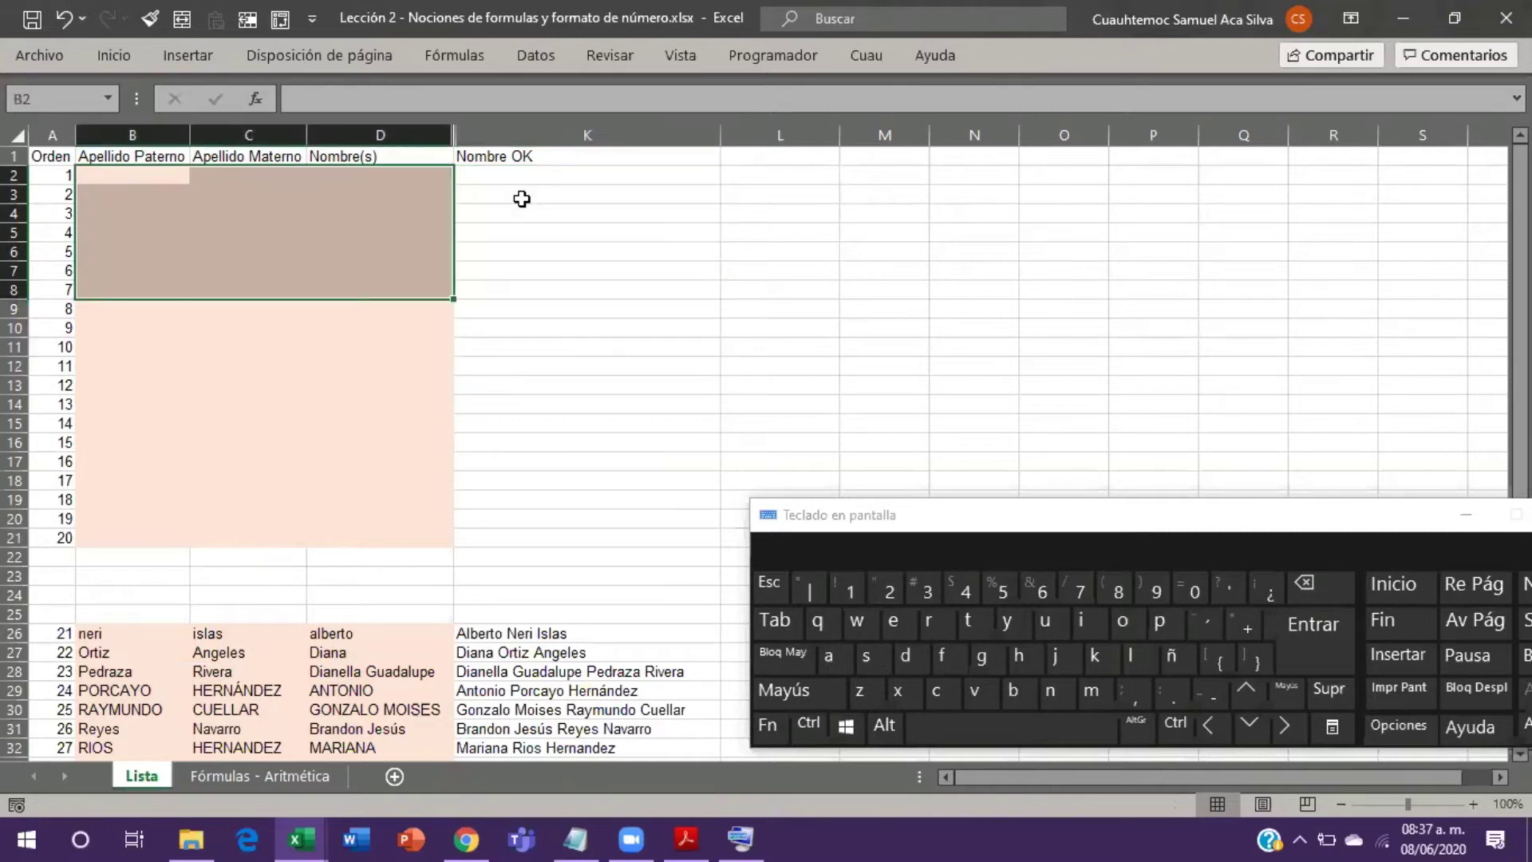
{"action": "left_click", "coordinate": [525, 172]}
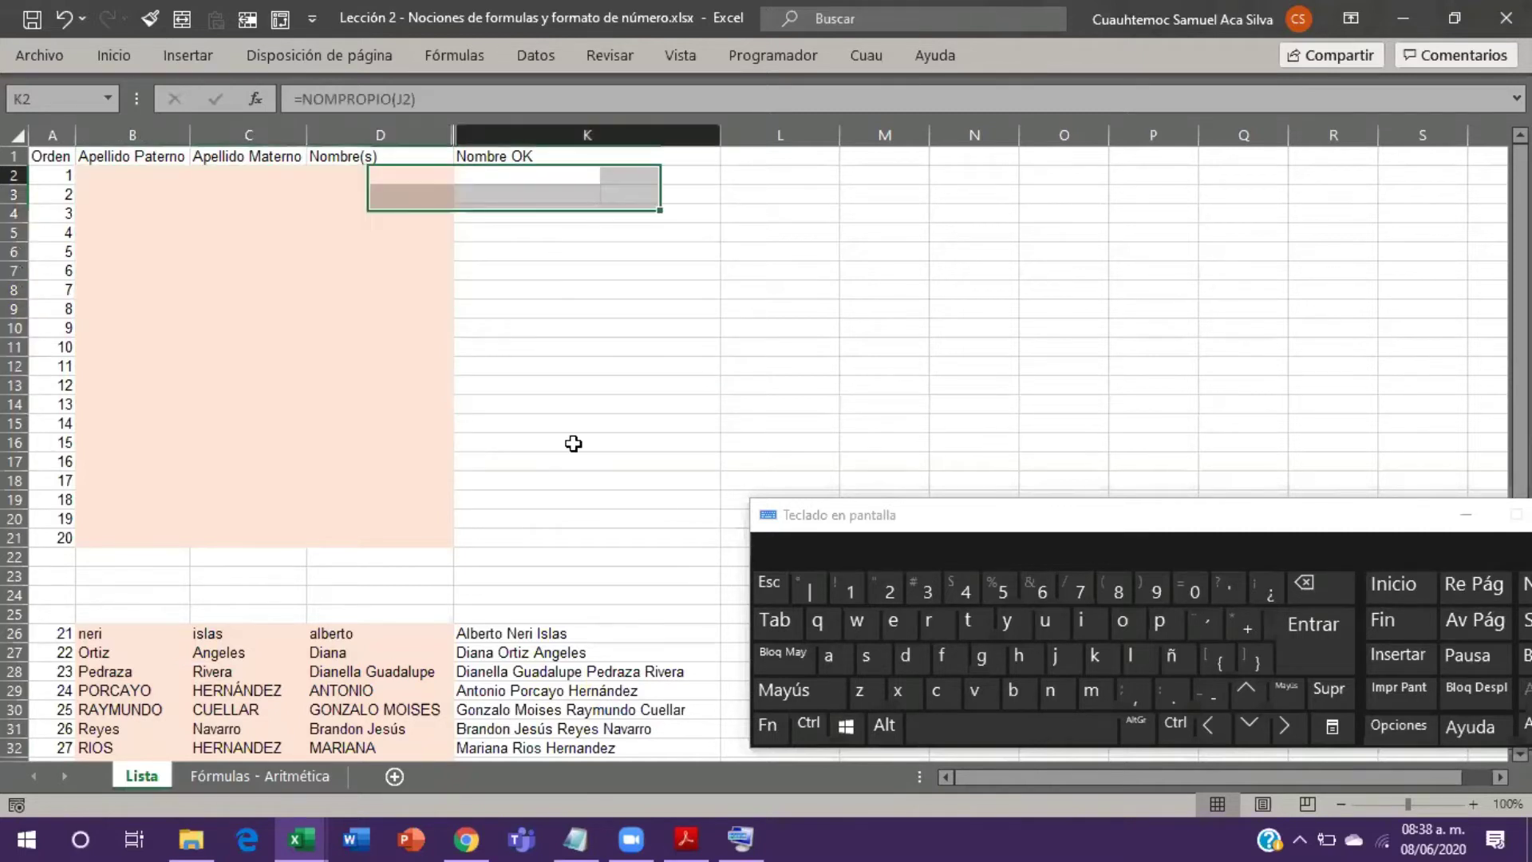
Step: Copy the second block of surnames and first names, B26:D40, and paste it into the emptied list starting at B2
{"action": "scroll", "coordinate": [111, 419], "scroll_direction": "down", "scroll_amount": 5}
{"action": "left_click", "coordinate": [117, 353]}
{"action": "key", "text": "ctrl+shift"}
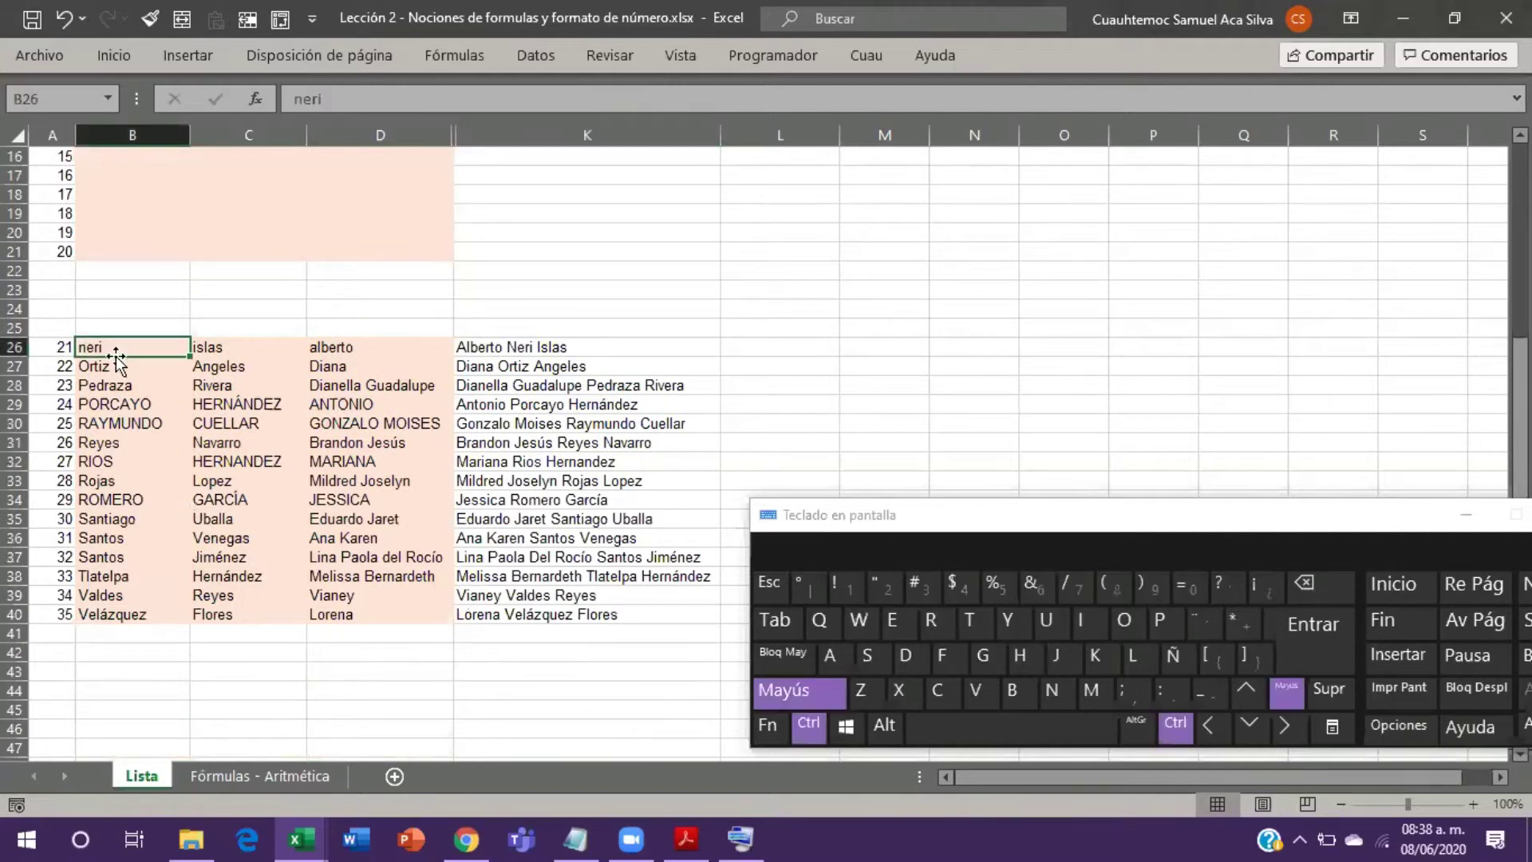
{"action": "key", "text": "ctrl+shift+Right"}
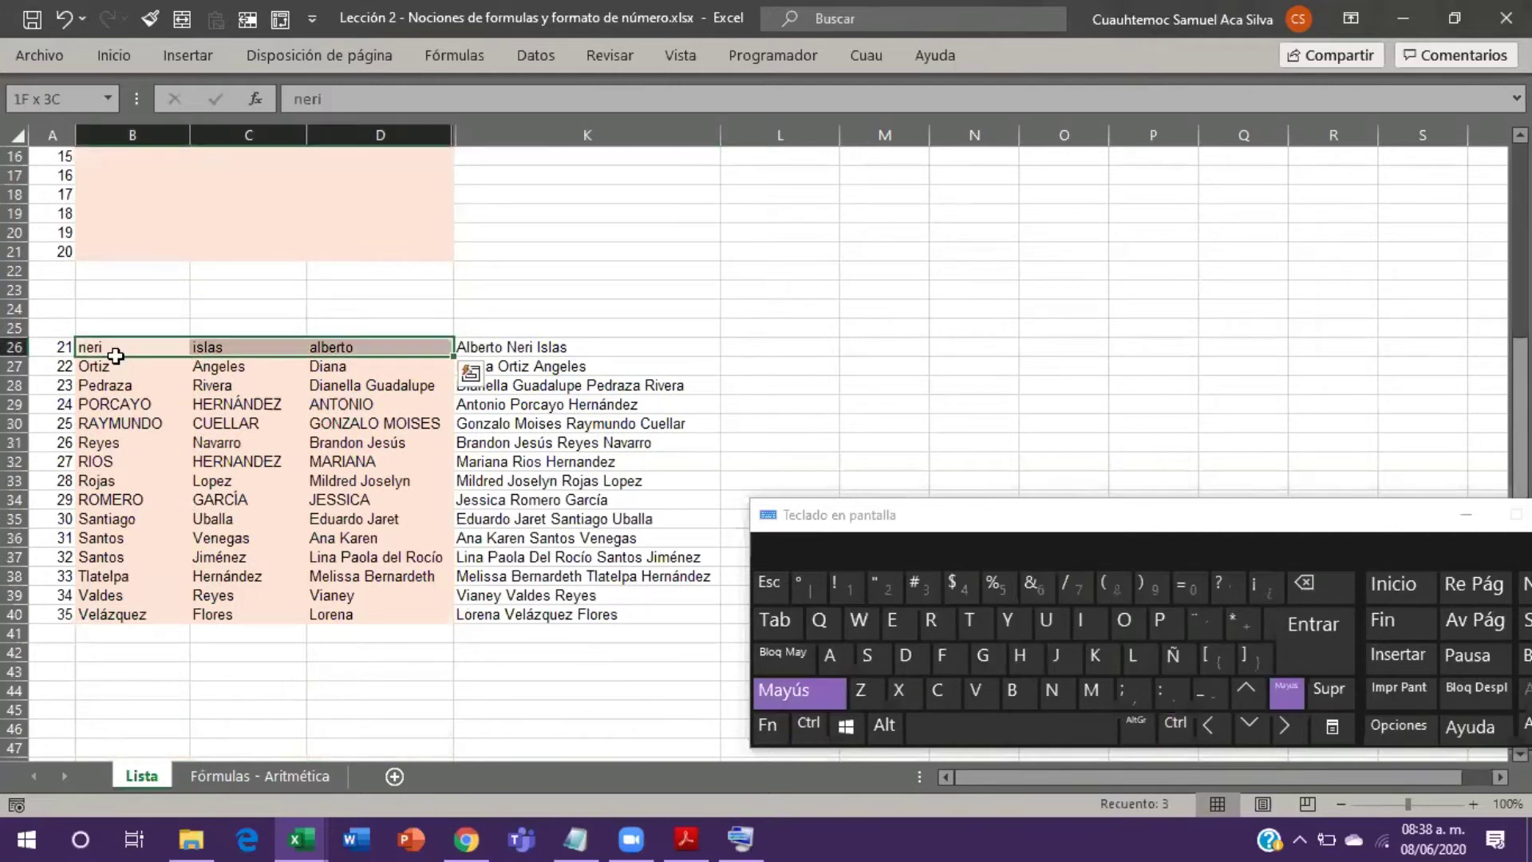
{"action": "key", "text": "ctrl+shift+Down"}
{"action": "key", "text": "ctrl+c"}
{"action": "key", "text": "ctrl+Up"}
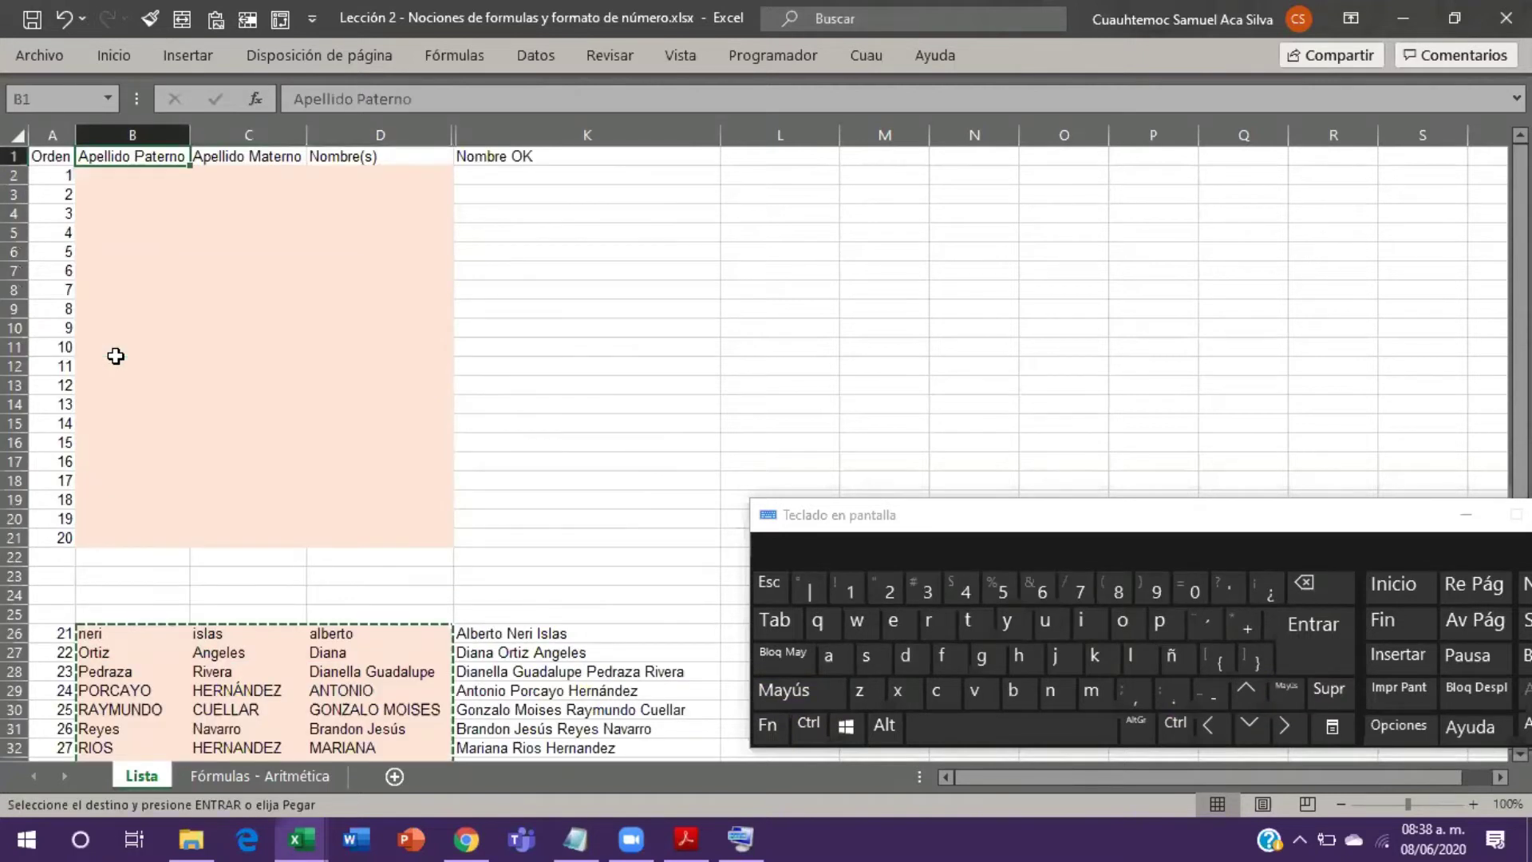
{"action": "key", "text": "Down"}
{"action": "key", "text": "ctrl+v"}
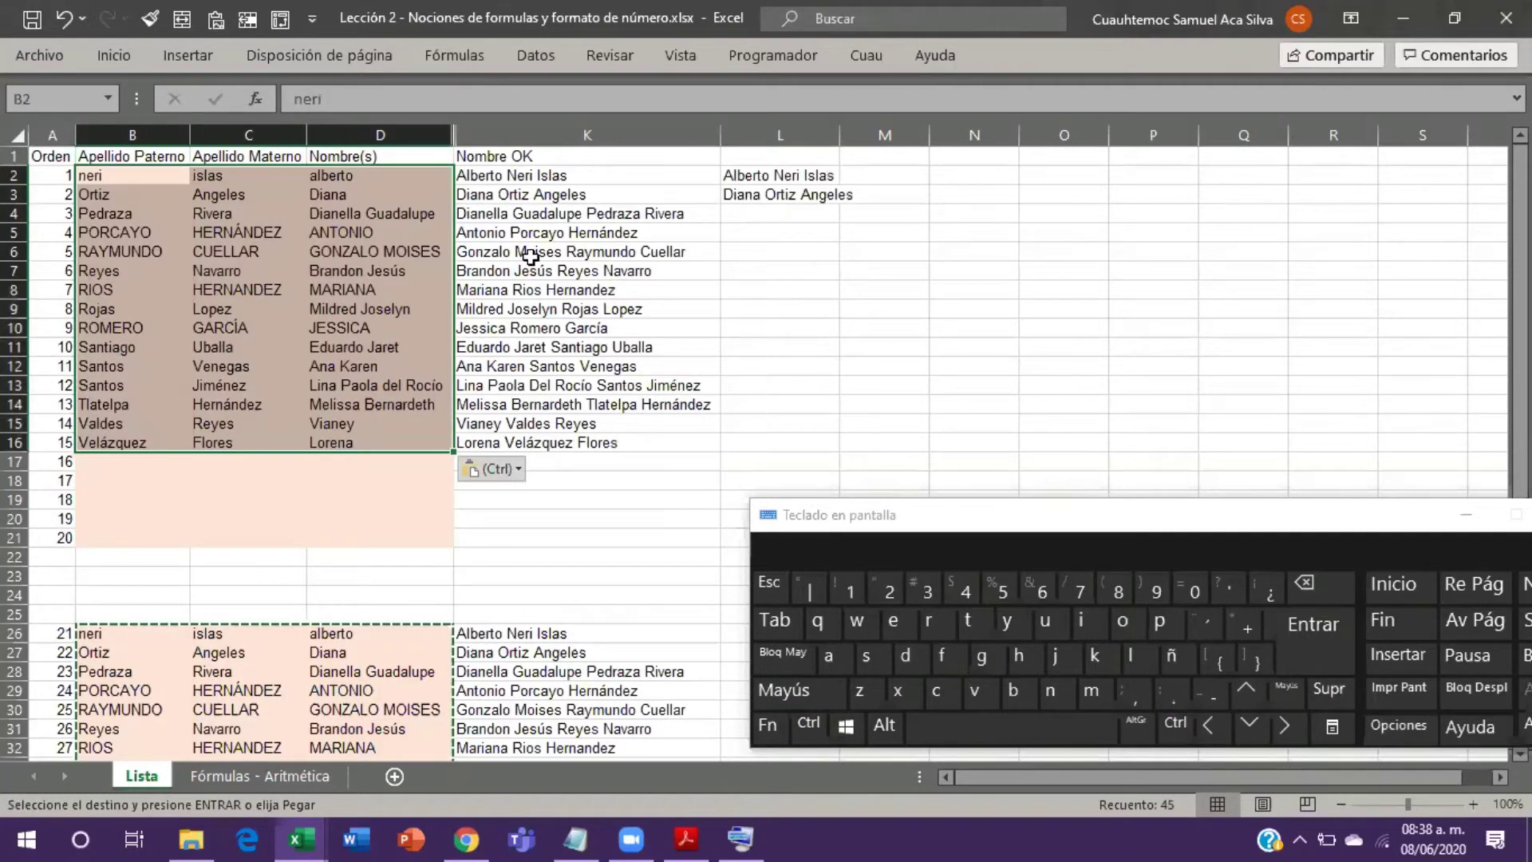
Step: Check the Nombre OK results in K2:K16 and examine the nested formulas in L3 and L2 without changing them
{"action": "left_click_drag", "start_coordinate": [577, 175], "coordinate": [578, 444]}
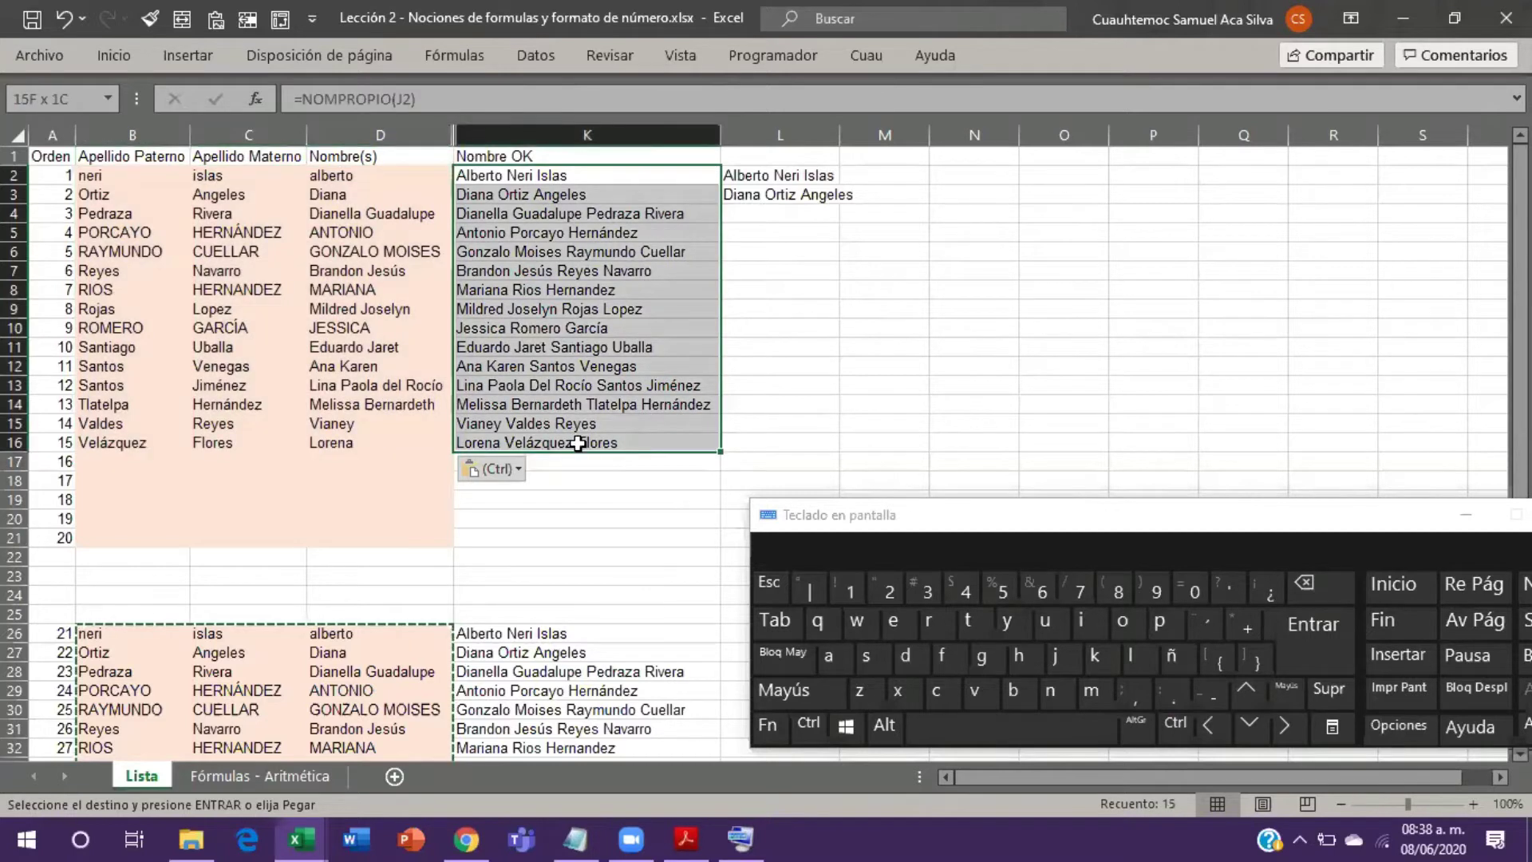
{"action": "left_click", "coordinate": [768, 196]}
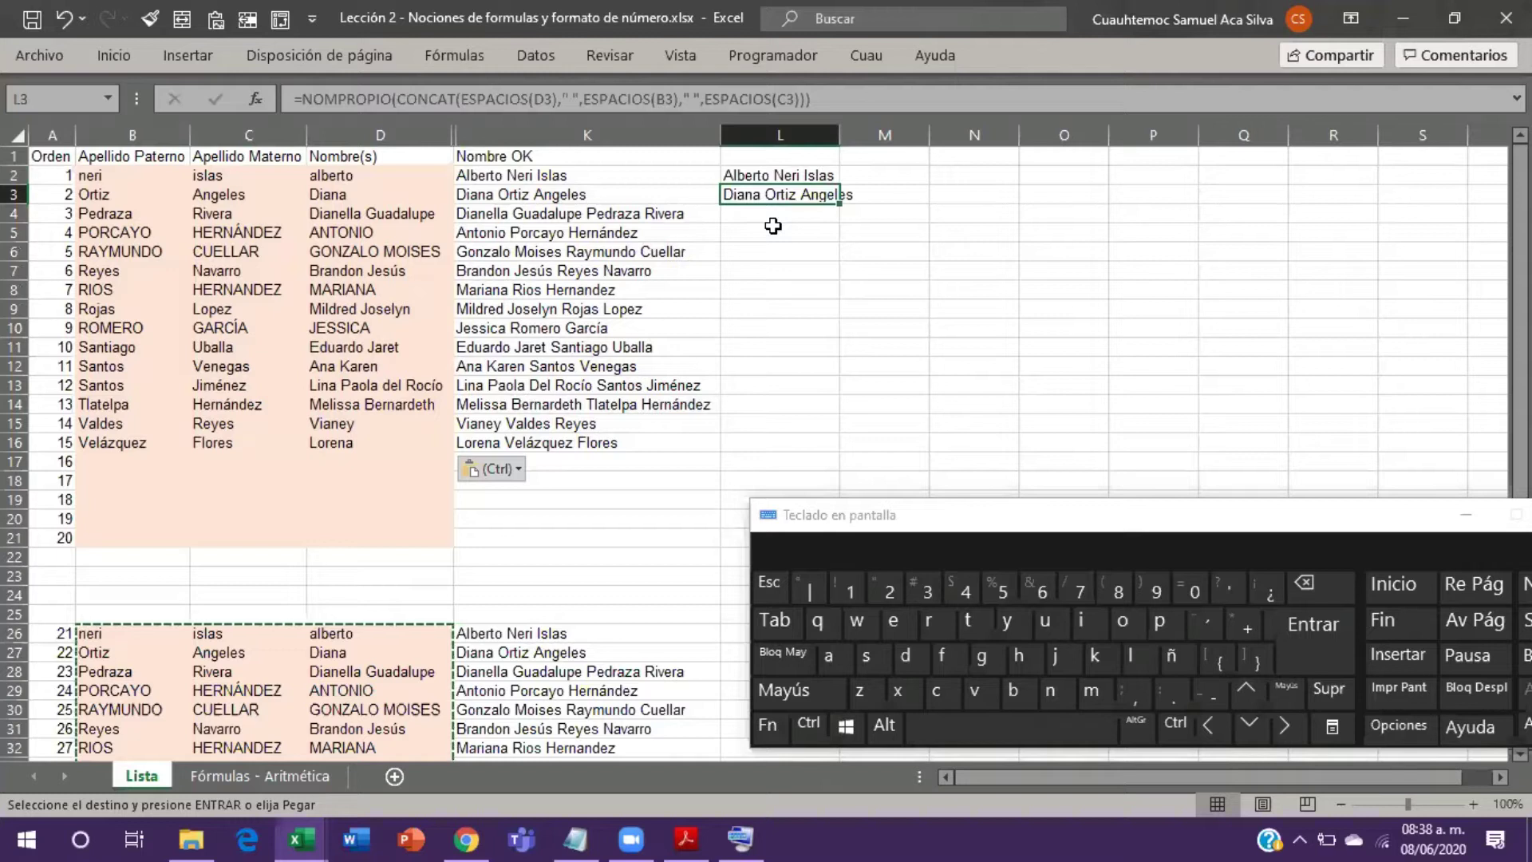
{"action": "key", "text": "Up"}
{"action": "key", "text": "F2"}
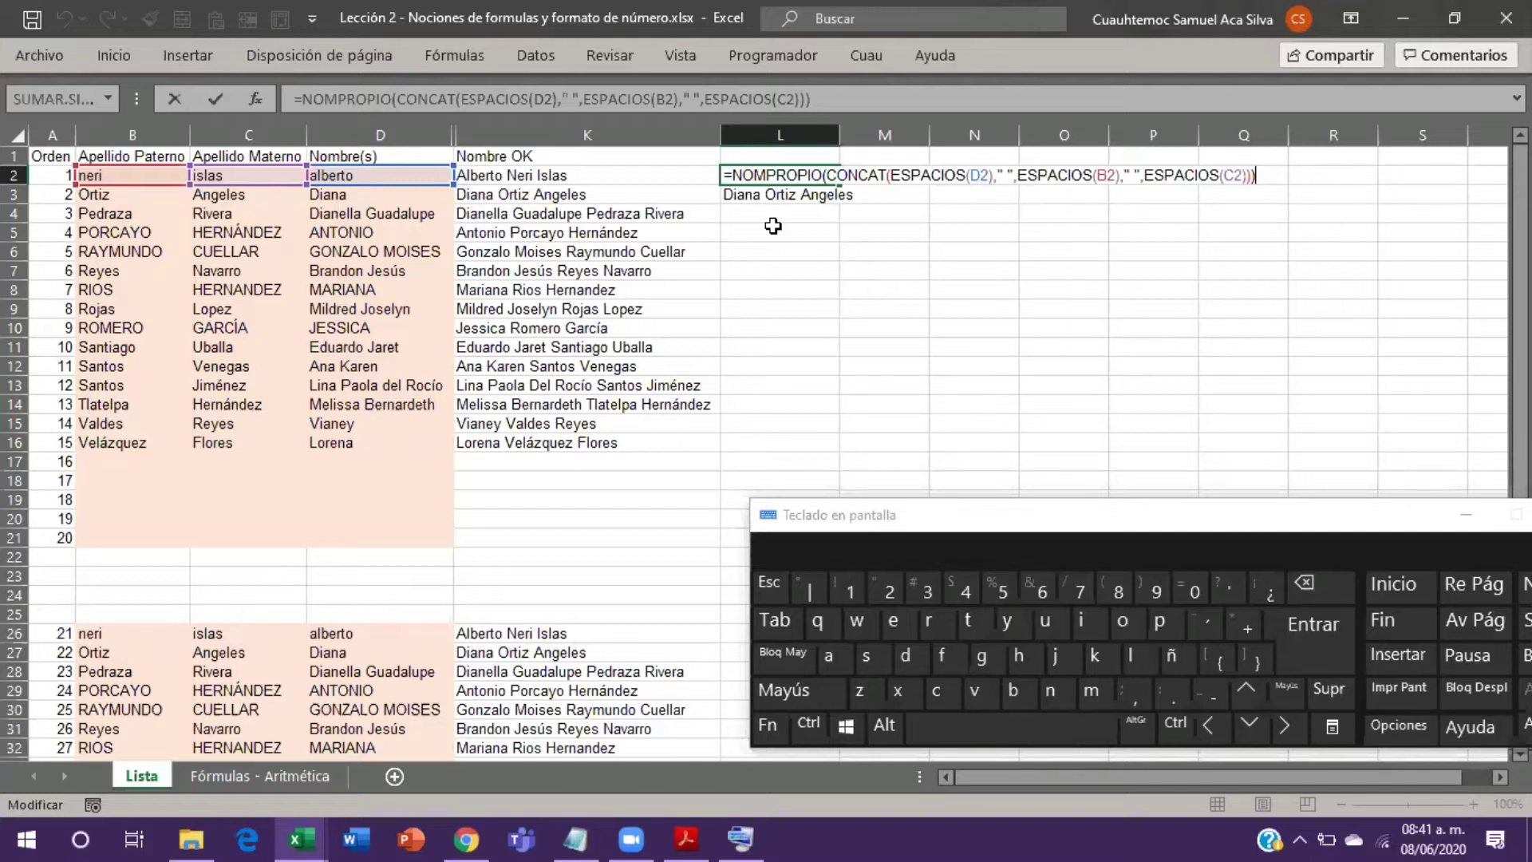
{"action": "key", "text": "ctrl+Return"}
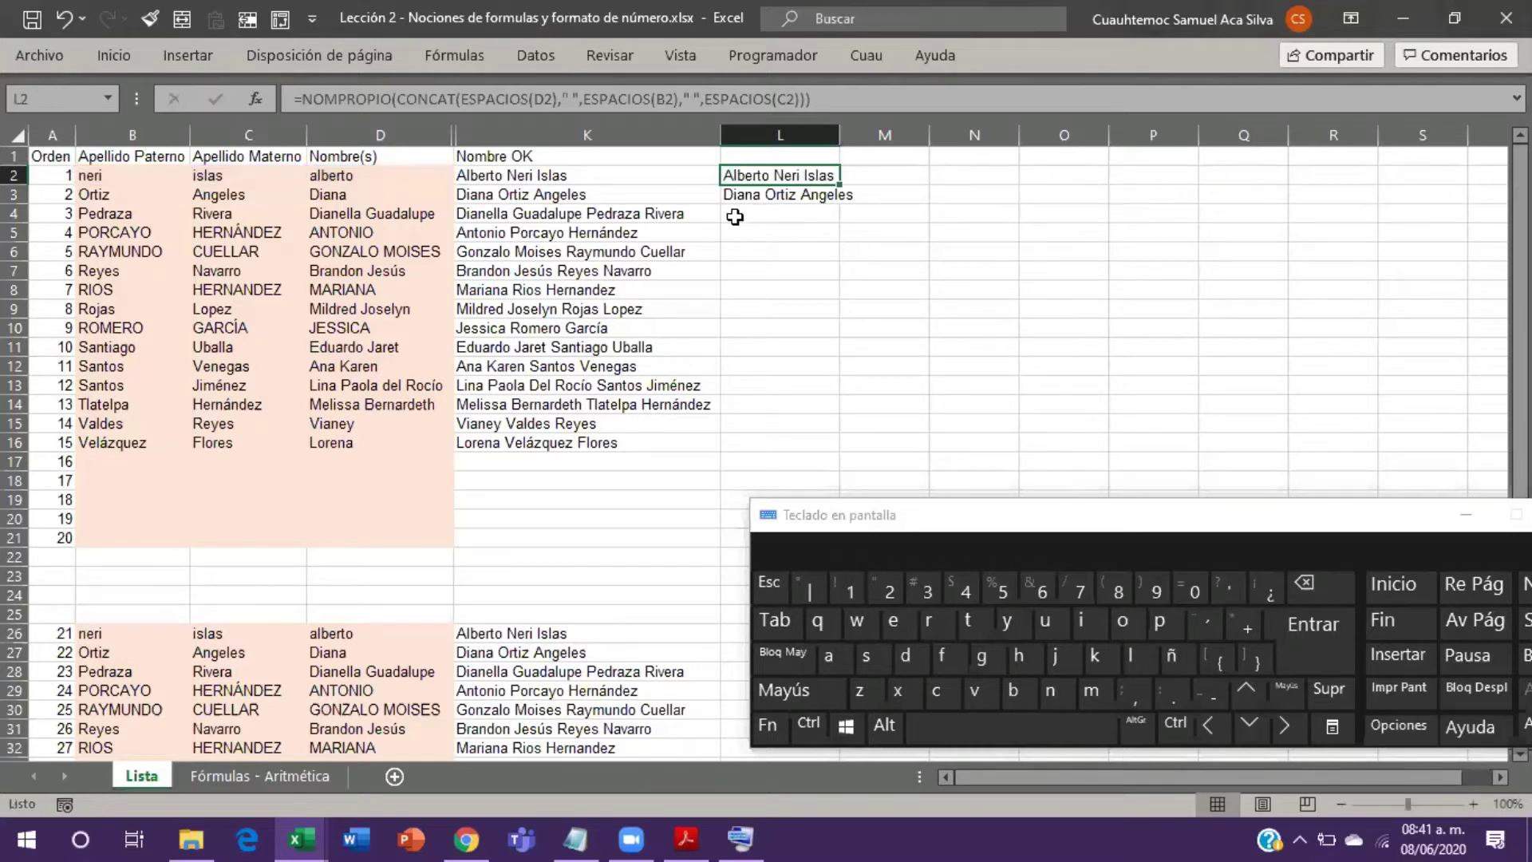
Step: Unhide the Concatenar and Espacio 3 columns and examine the separate formulas in I2, J2 and K2
{"action": "double_click", "coordinate": [458, 136]}
{"action": "double_click", "coordinate": [458, 136]}
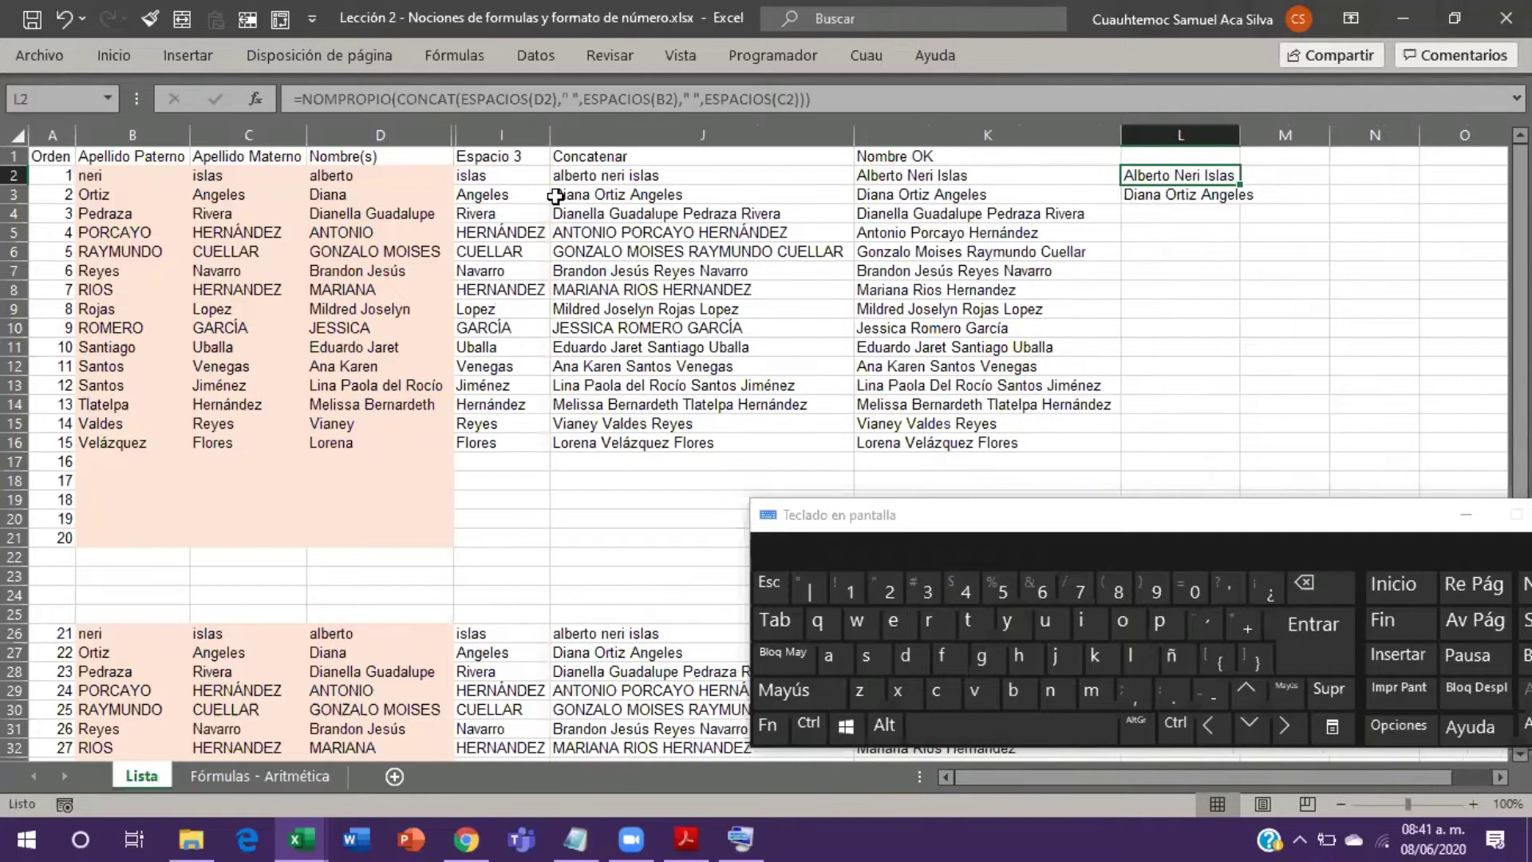
{"action": "left_click", "coordinate": [501, 173]}
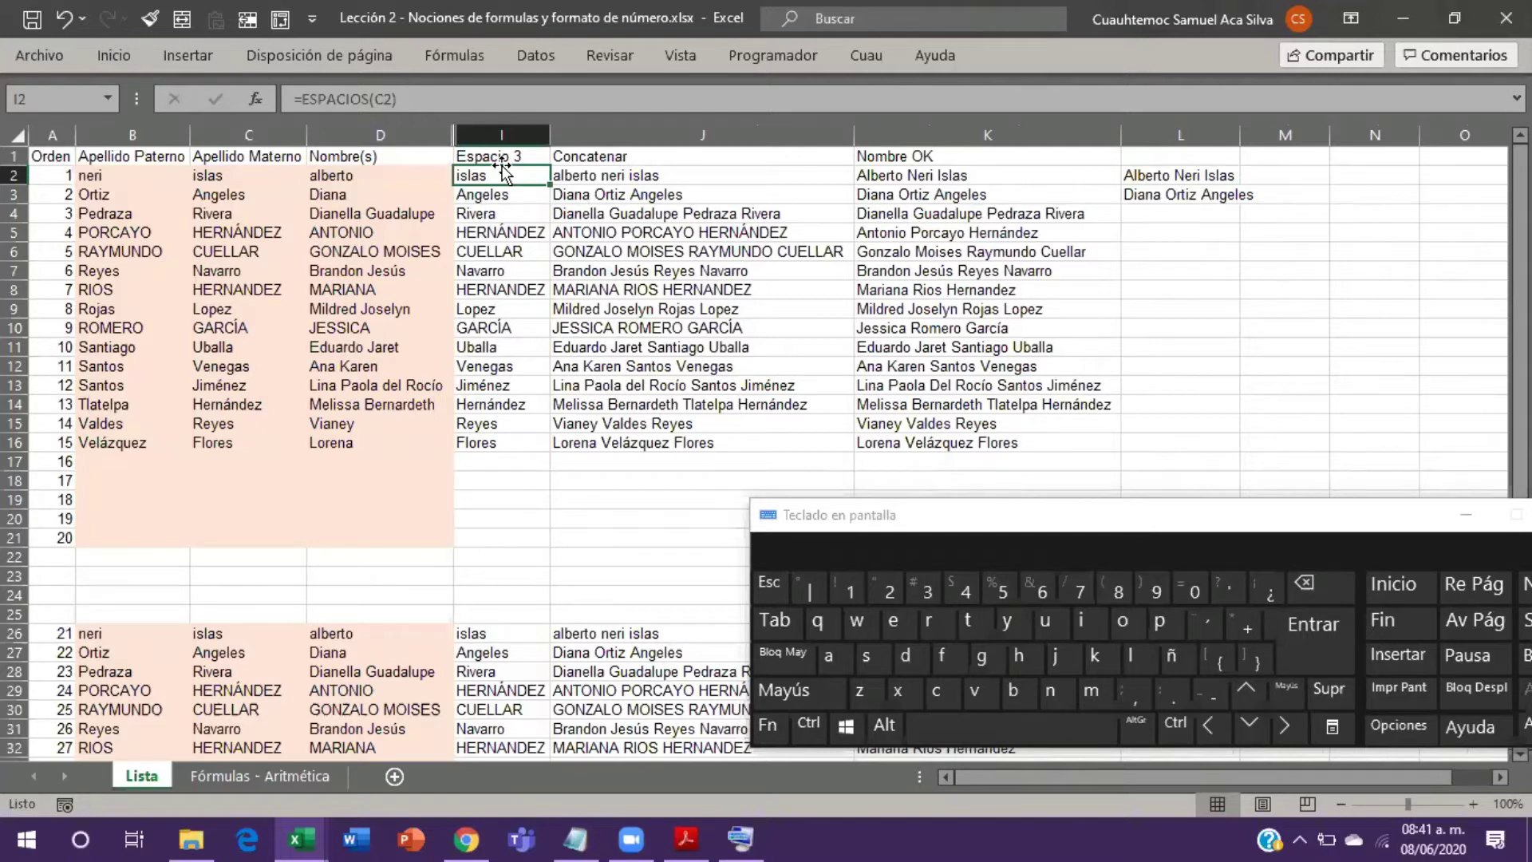
{"action": "key", "text": "Right"}
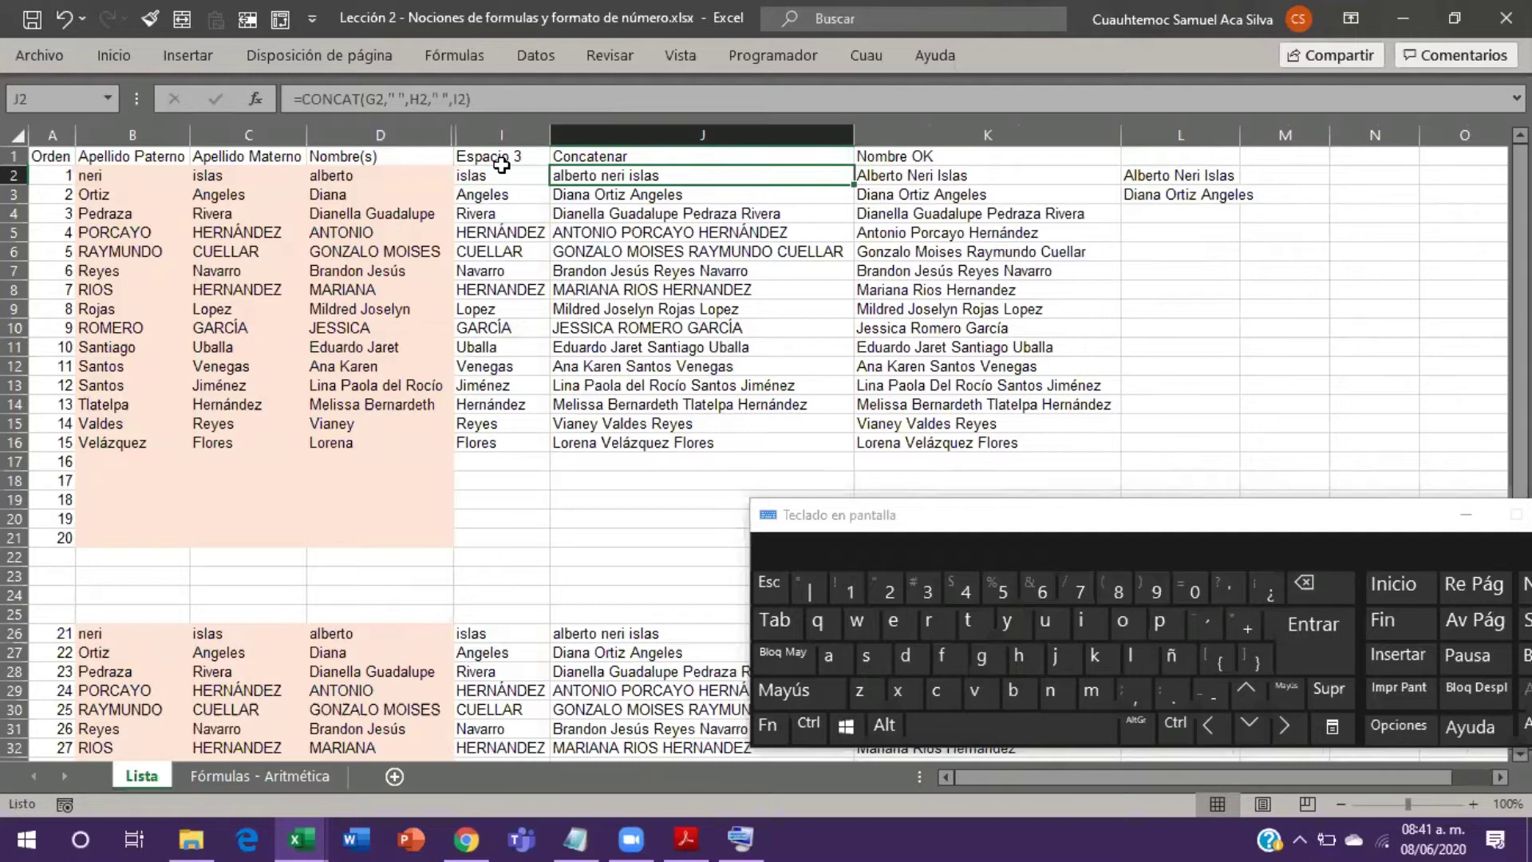
{"action": "key", "text": "Right"}
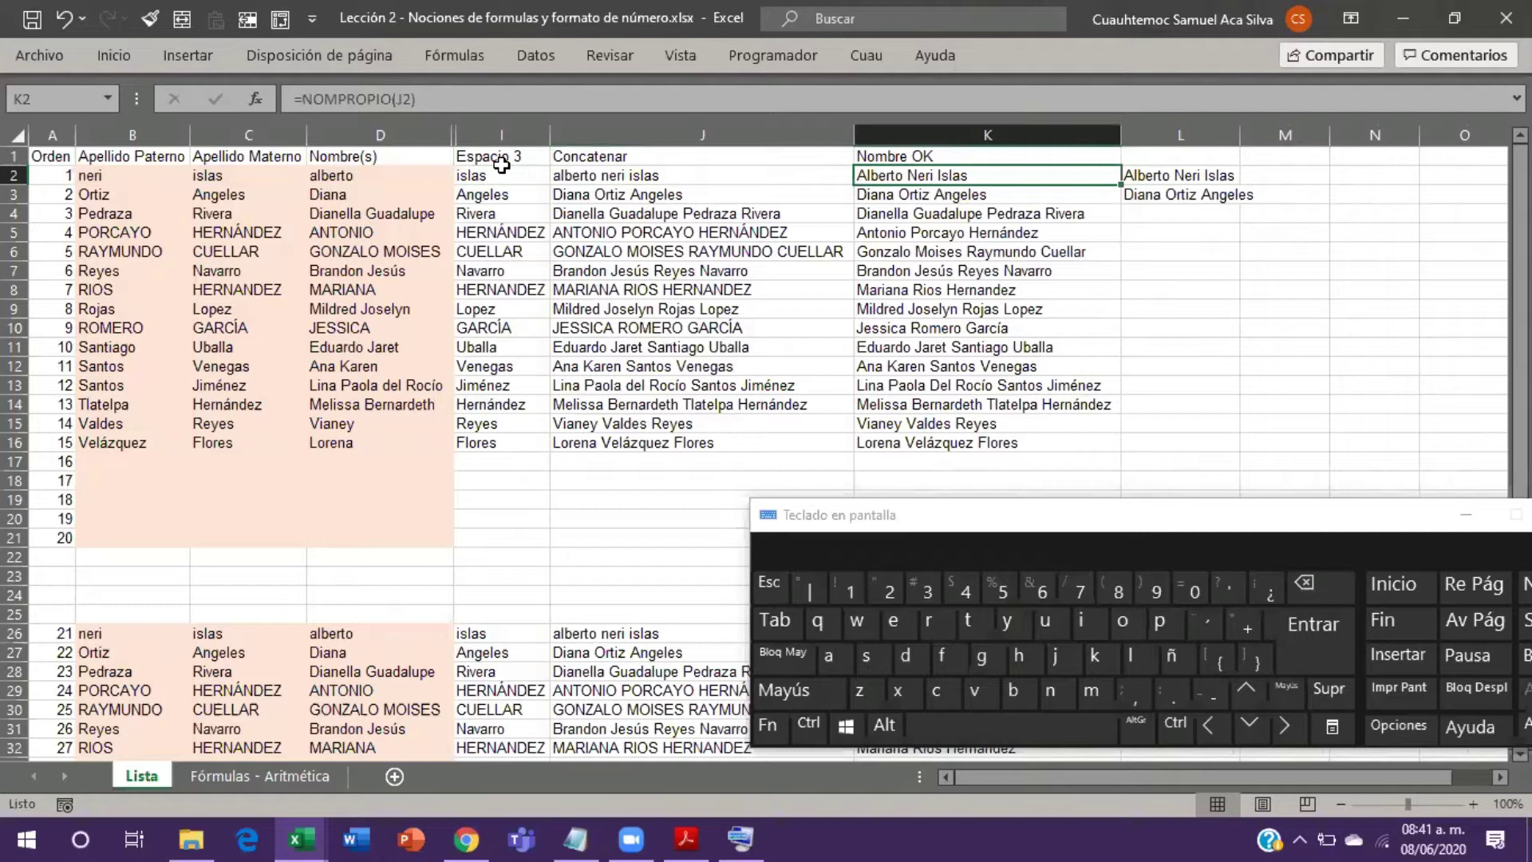
Step: Examine the single nested NOMPROPIO, CONCAT and ESPACIOS formula in L2 without changing it
{"action": "key", "text": "Right"}
{"action": "key", "text": "Right"}
{"action": "key", "text": "Right"}
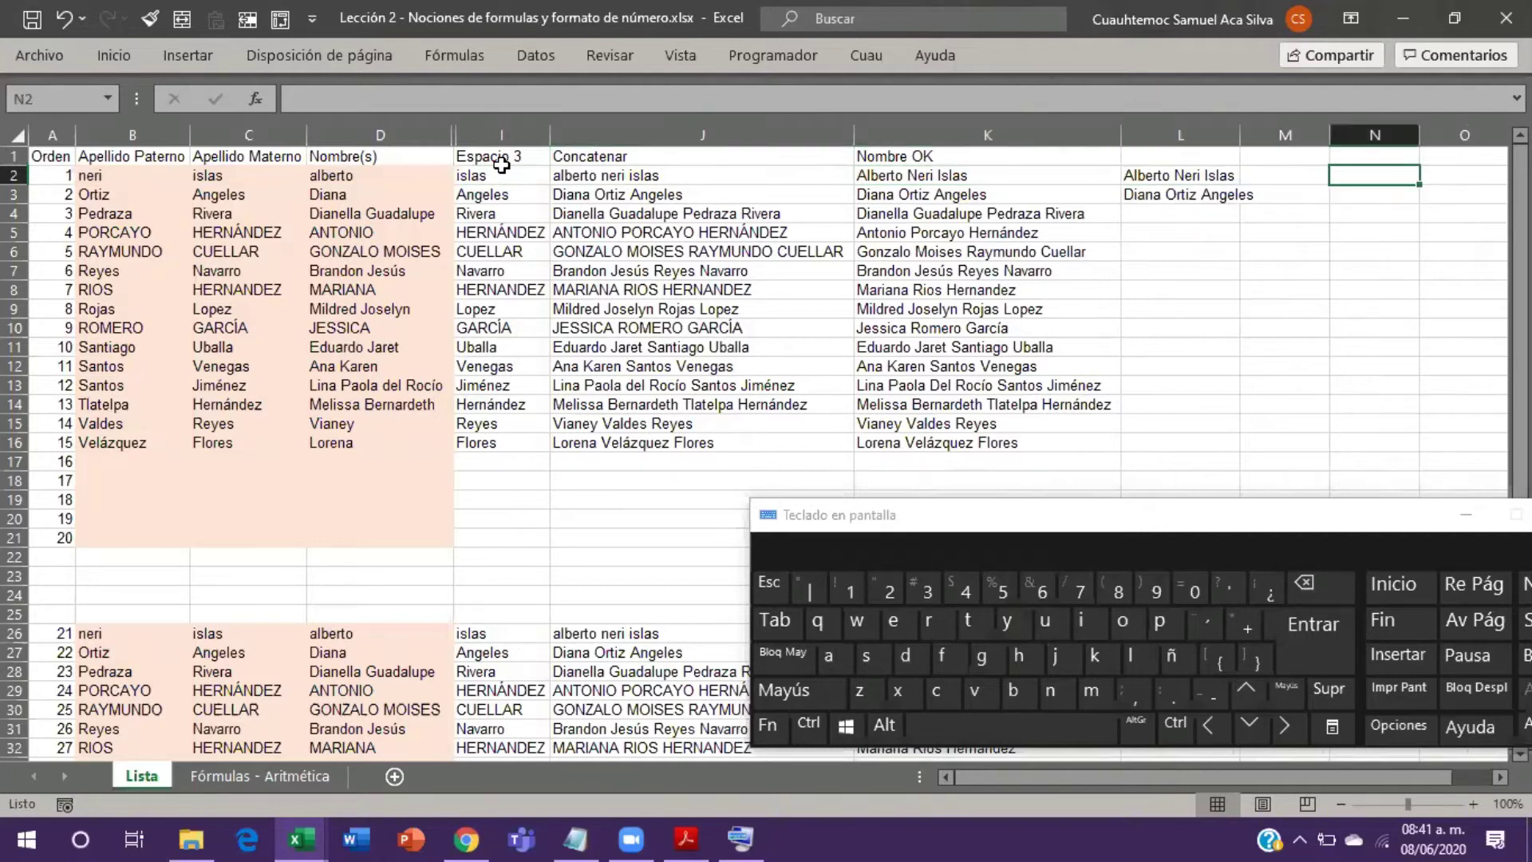
{"action": "key", "text": "Right"}
{"action": "key", "text": "Right"}
{"action": "key", "text": "Right"}
{"action": "key", "text": "Right"}
{"action": "key", "text": "Left"}
{"action": "key", "text": "Left"}
{"action": "key", "text": "Left"}
{"action": "key", "text": "Left"}
{"action": "key", "text": "Left"}
{"action": "key", "text": "Left"}
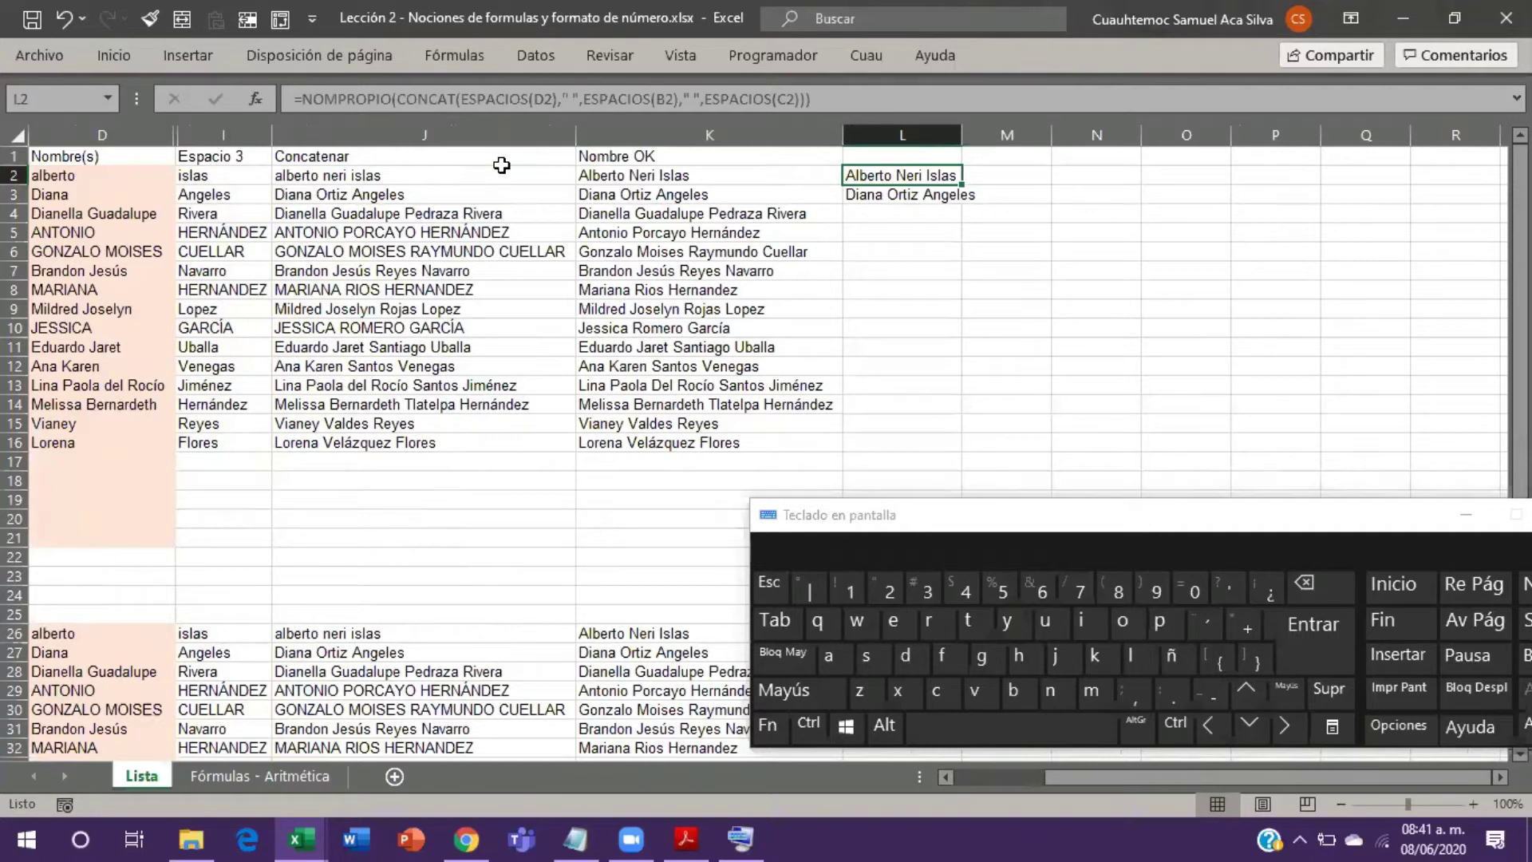
{"action": "key", "text": "F2"}
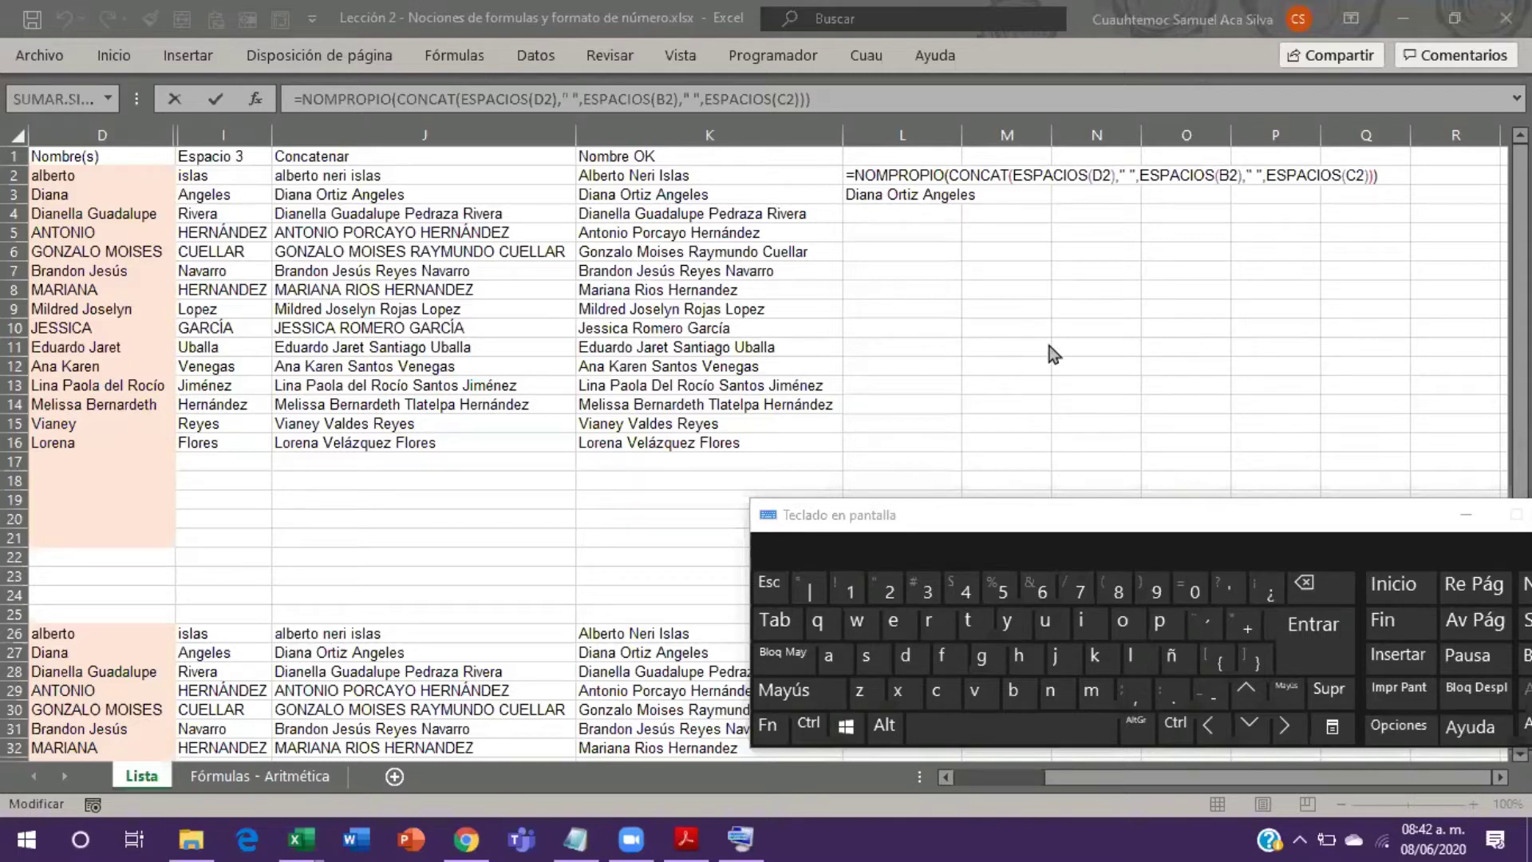
{"action": "left_click", "coordinate": [918, 214]}
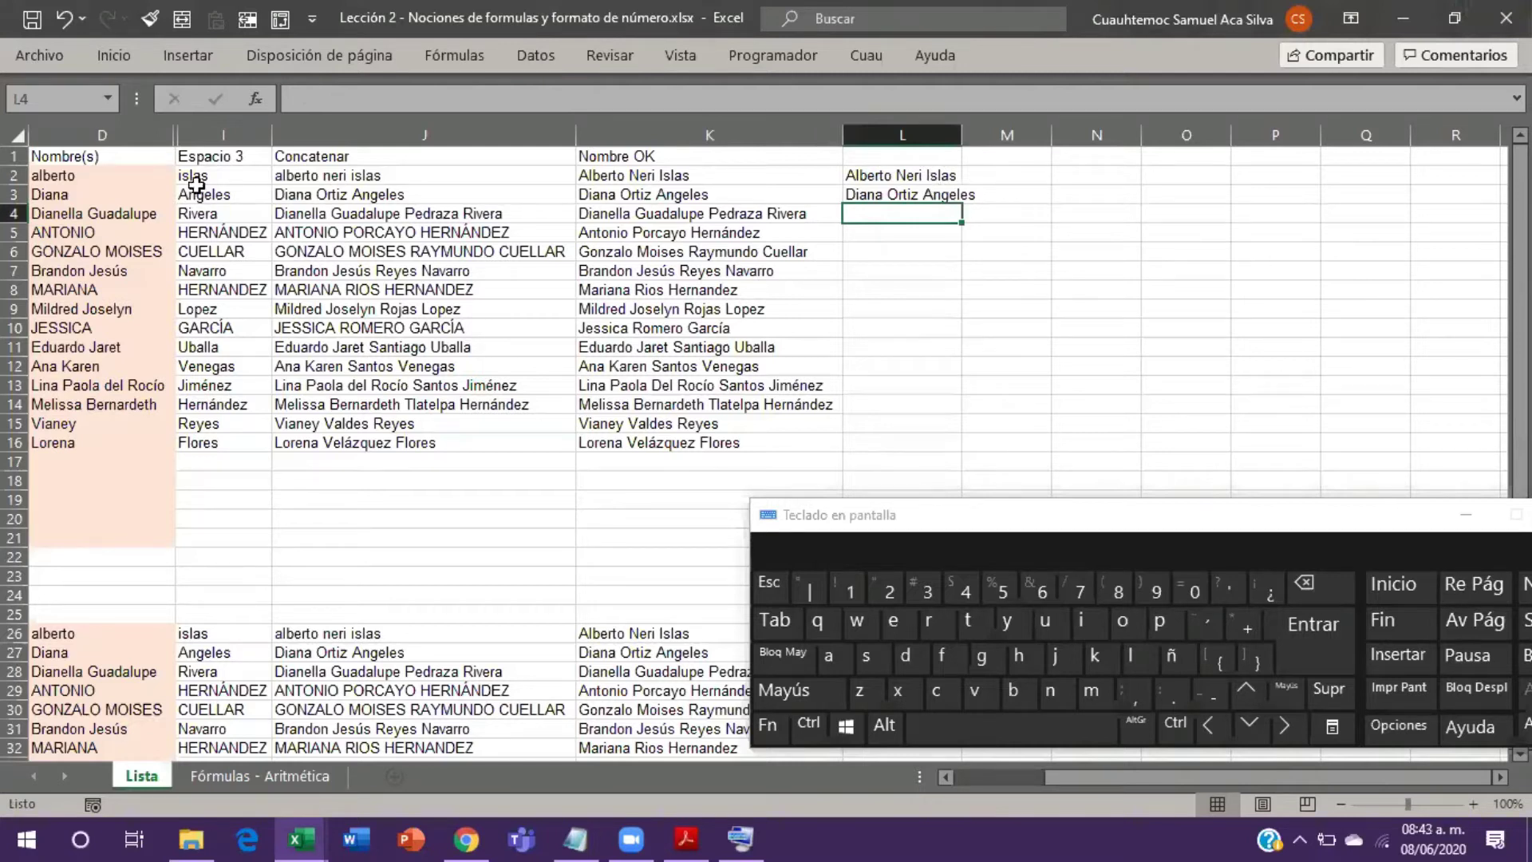
Step: Copy the nested name formula from L3 down through L16
{"action": "left_click_drag", "start_coordinate": [230, 142], "coordinate": [630, 146]}
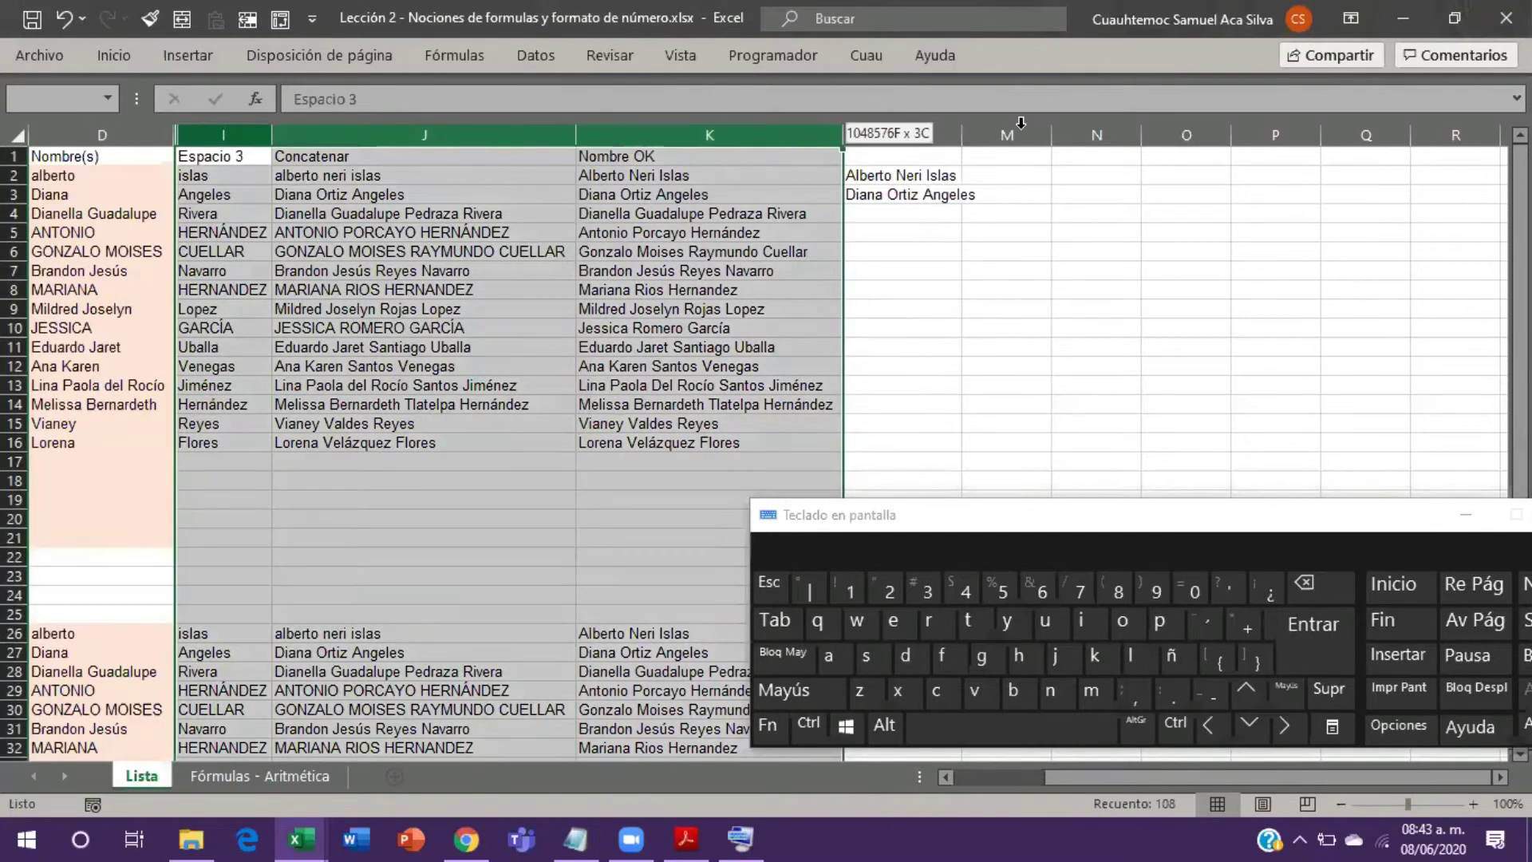
{"action": "left_click", "coordinate": [932, 195]}
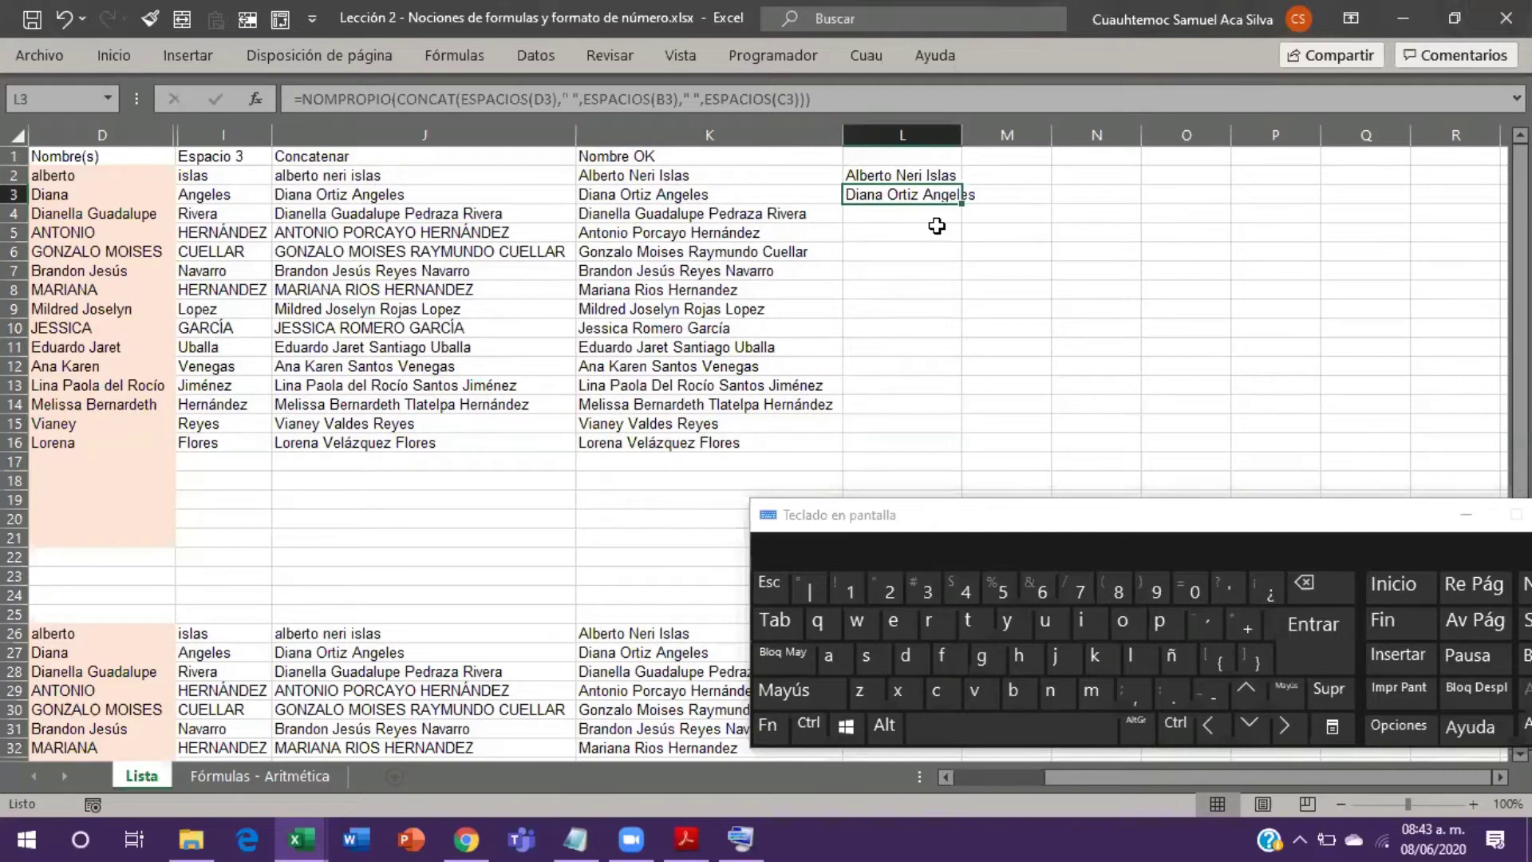
{"action": "key", "text": "ctrl+c"}
{"action": "key", "text": "Left"}
{"action": "key", "text": "ctrl+Down"}
{"action": "key", "text": "Up"}
{"action": "key", "text": "Up"}
{"action": "key", "text": "Up"}
{"action": "key", "text": "Up"}
{"action": "key", "text": "Up"}
{"action": "key", "text": "Right"}
{"action": "key", "text": "ctrl+shift+Up"}
{"action": "key", "text": "Return"}
{"action": "key", "text": "Escape"}
Step: Hide columns I to K, which hold Espacio 3, Concatenar and Nombre OK
{"action": "key", "text": "Left"}
{"action": "key", "text": "Right"}
{"action": "key", "text": "Left"}
{"action": "key", "text": "Left"}
{"action": "key", "text": "Left"}
{"action": "key", "text": "Left"}
{"action": "key", "text": "Right"}
{"action": "key", "text": "shift+Right"}
{"action": "key", "text": "shift+Right"}
{"action": "key", "text": "shift+Right"}
{"action": "key", "text": "shift+Left"}
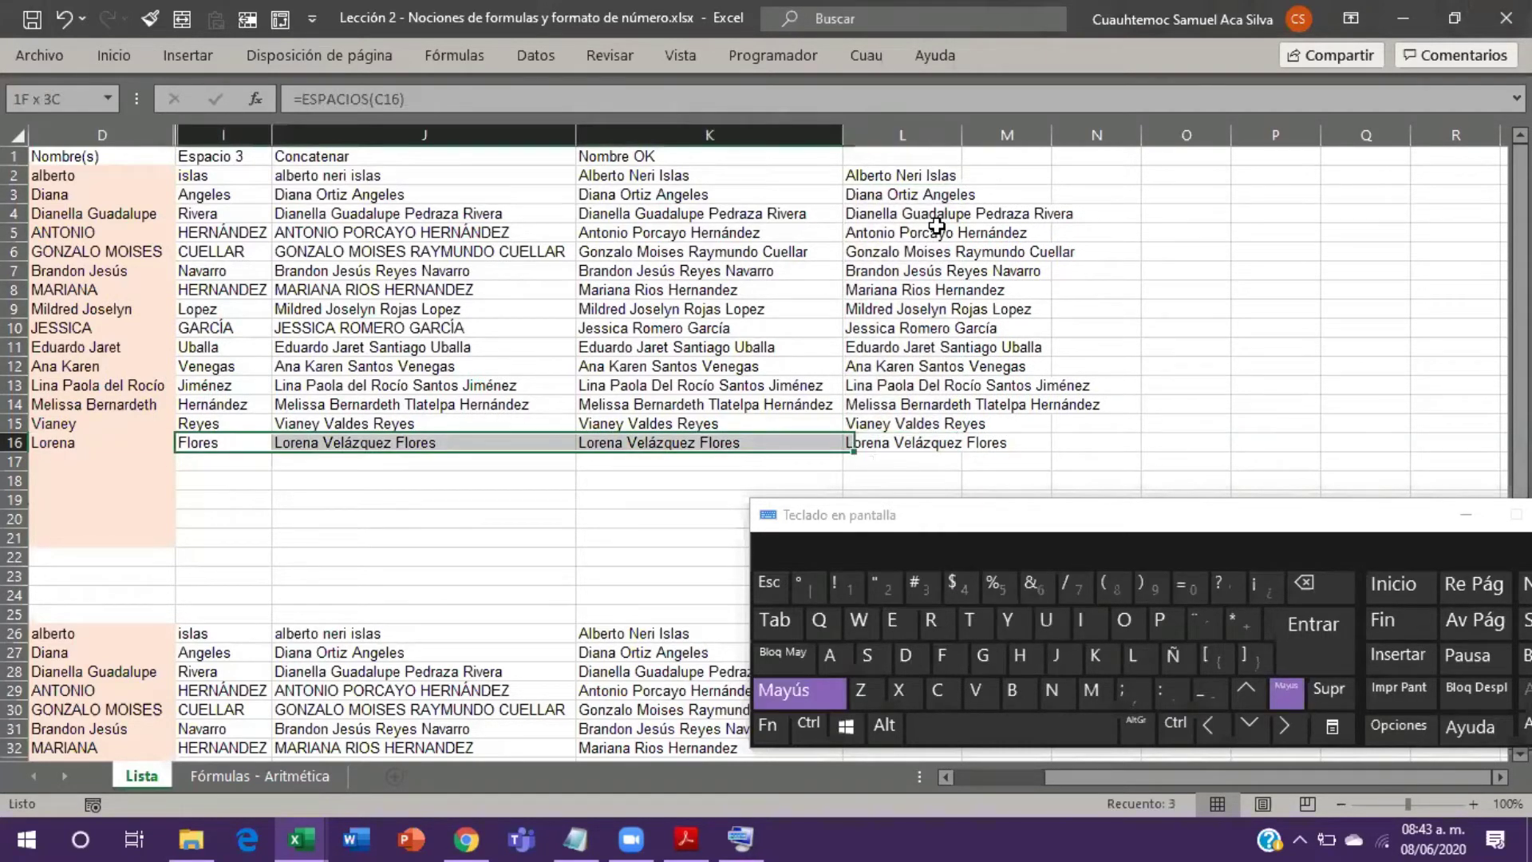
{"action": "key", "text": "ctrl+space"}
{"action": "key", "text": "ctrl+0"}
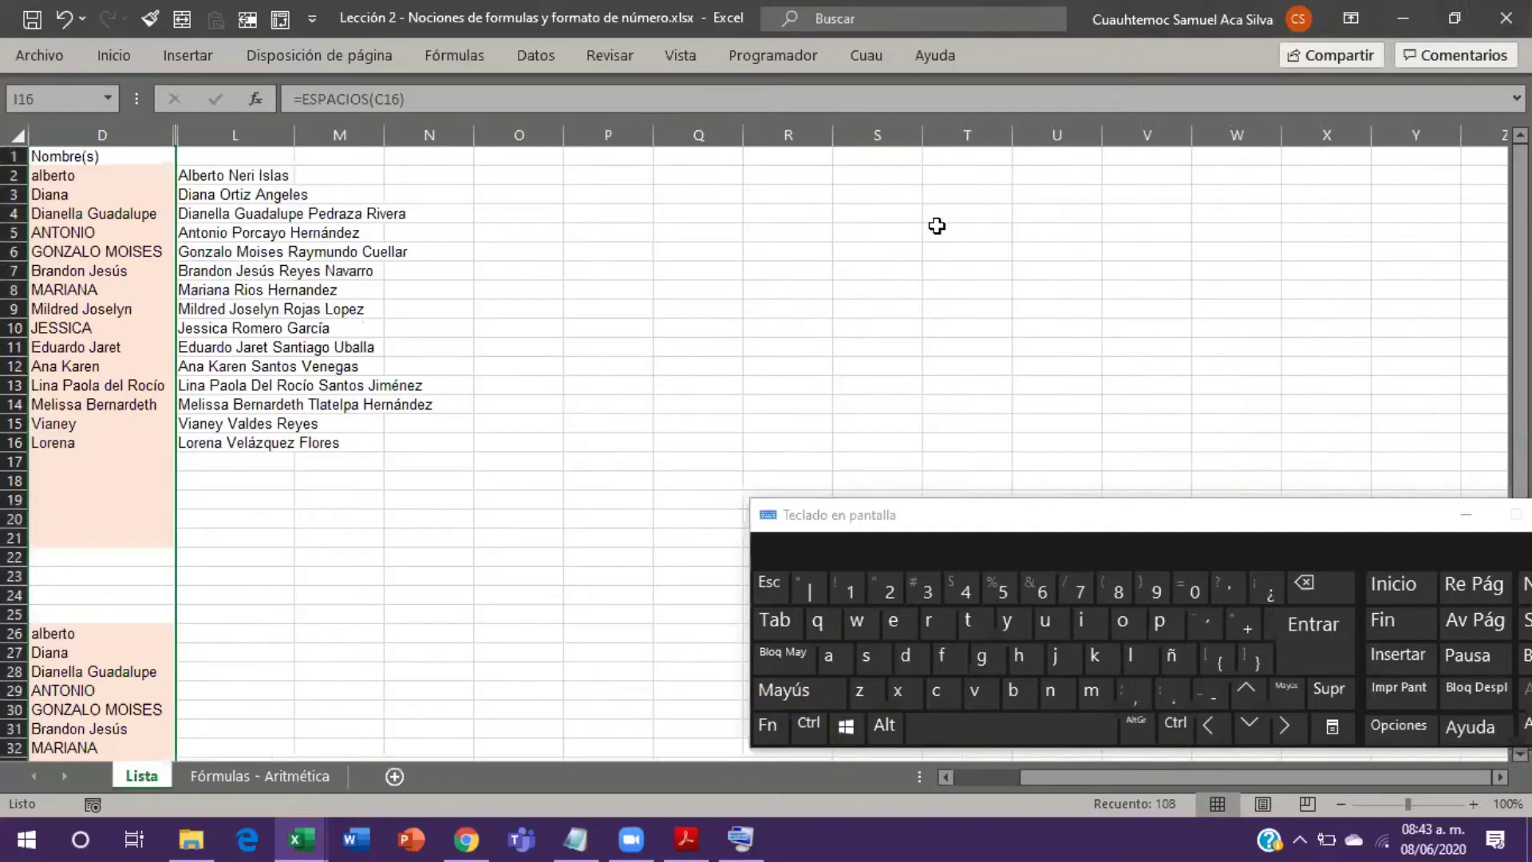
Step: Compare the original surnames and first names in columns B to D with the nested formula results in L2:L16
{"action": "key", "text": "Home"}
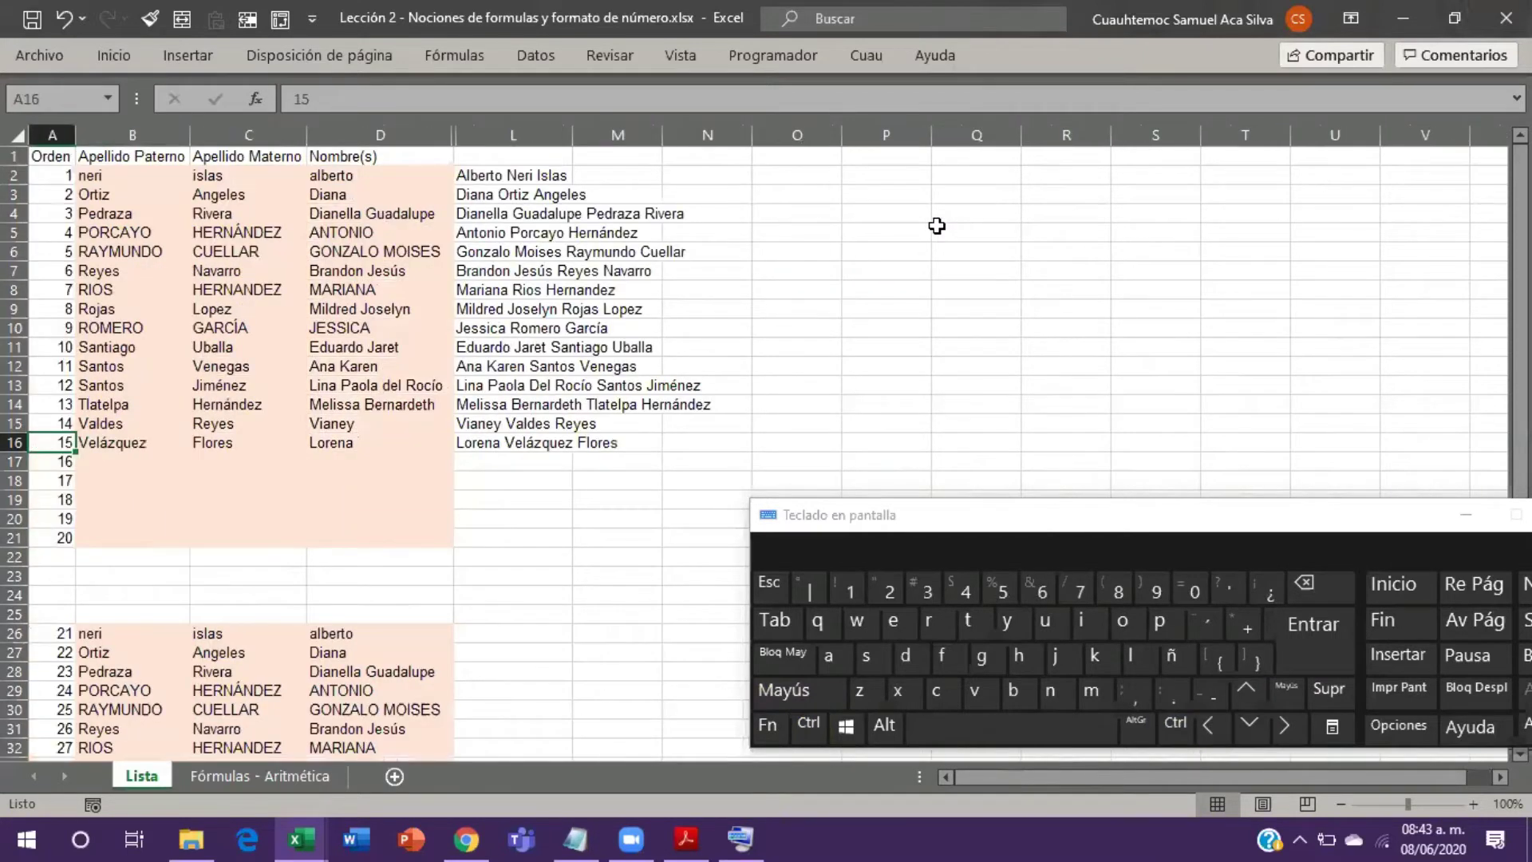
{"action": "key", "text": "Right"}
{"action": "key", "text": "Right"}
{"action": "key", "text": "Right"}
{"action": "key", "text": "Right"}
{"action": "key", "text": "ctrl+Up"}
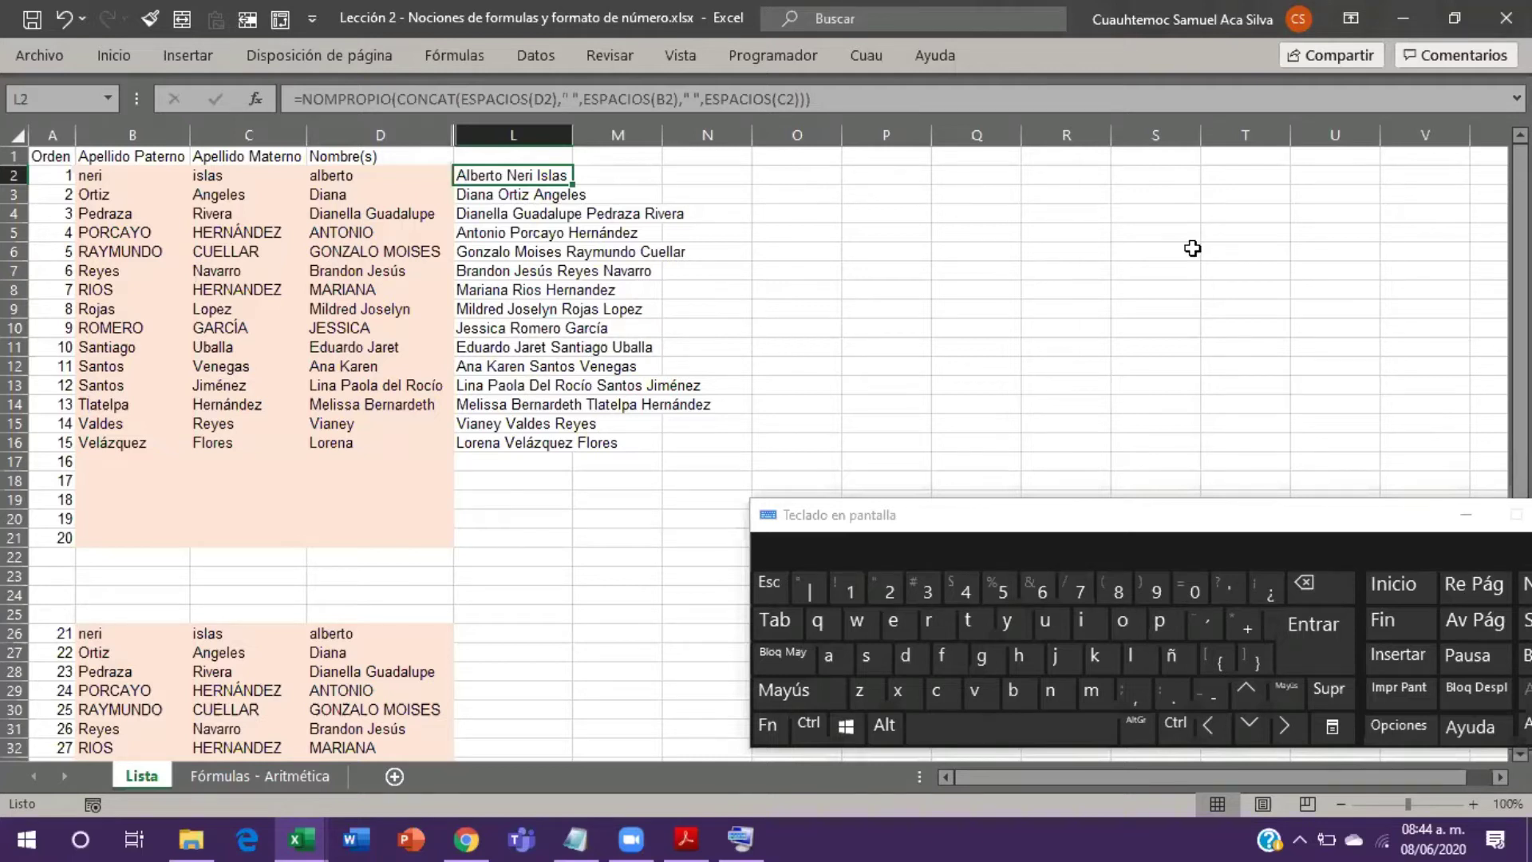
{"action": "left_click", "coordinate": [201, 233]}
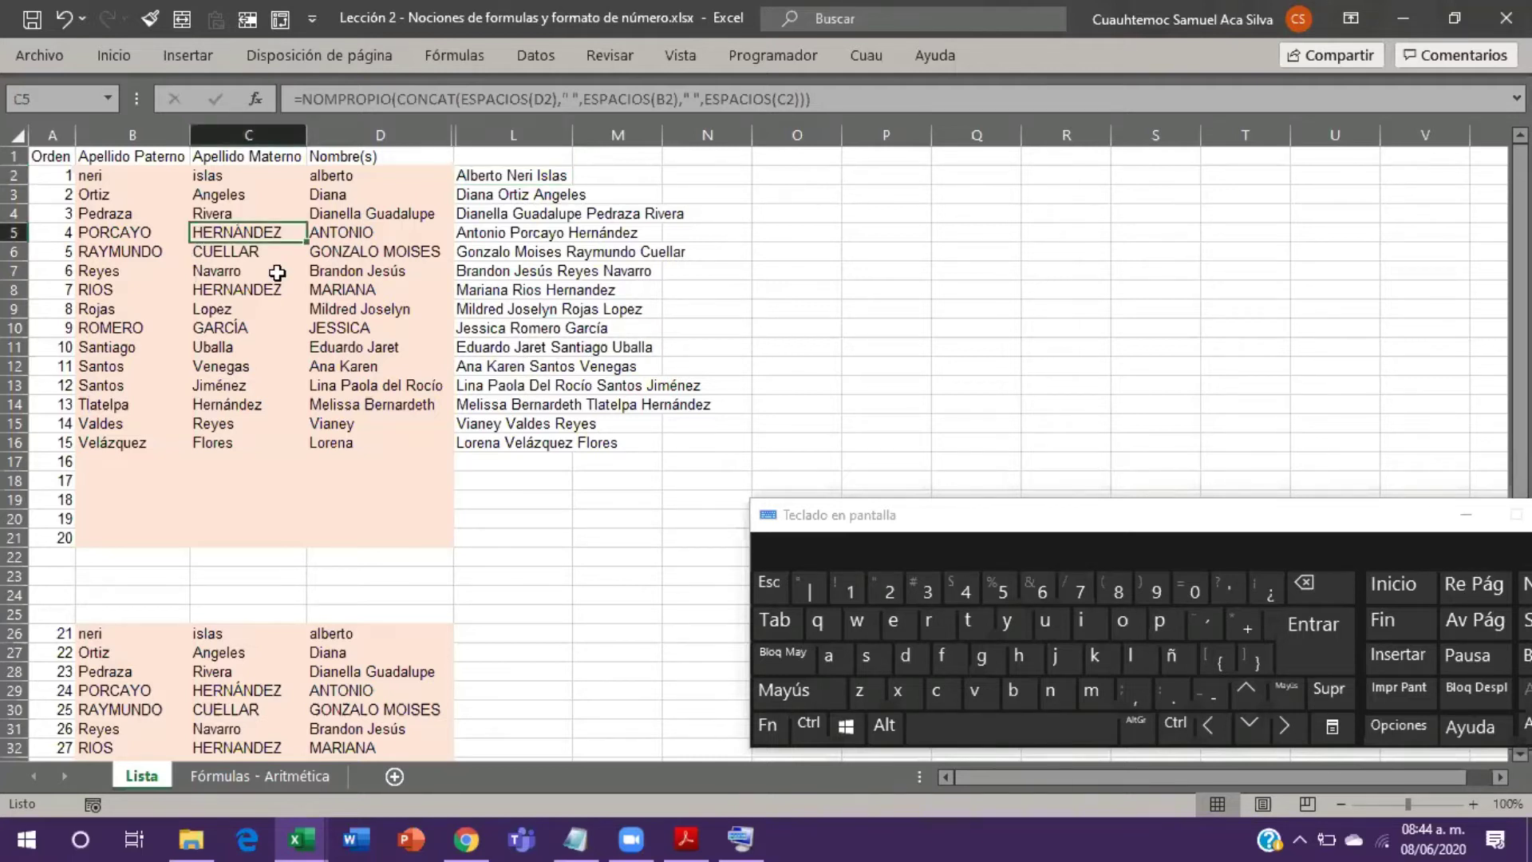
{"action": "left_click_drag", "start_coordinate": [239, 233], "coordinate": [375, 405]}
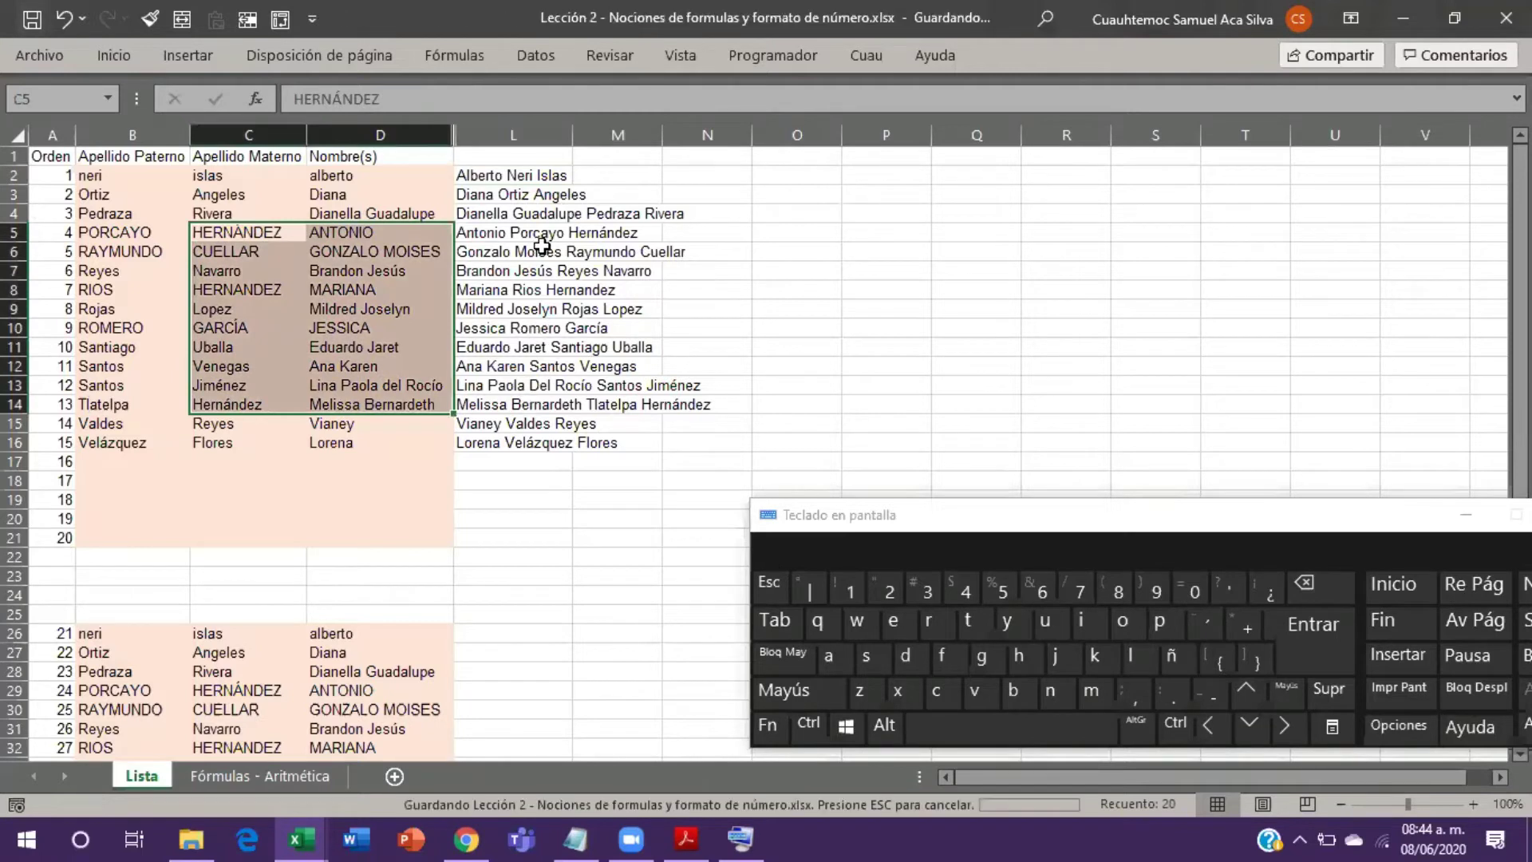
{"action": "left_click", "coordinate": [486, 189]}
{"action": "left_click_drag", "start_coordinate": [486, 189], "coordinate": [494, 449]}
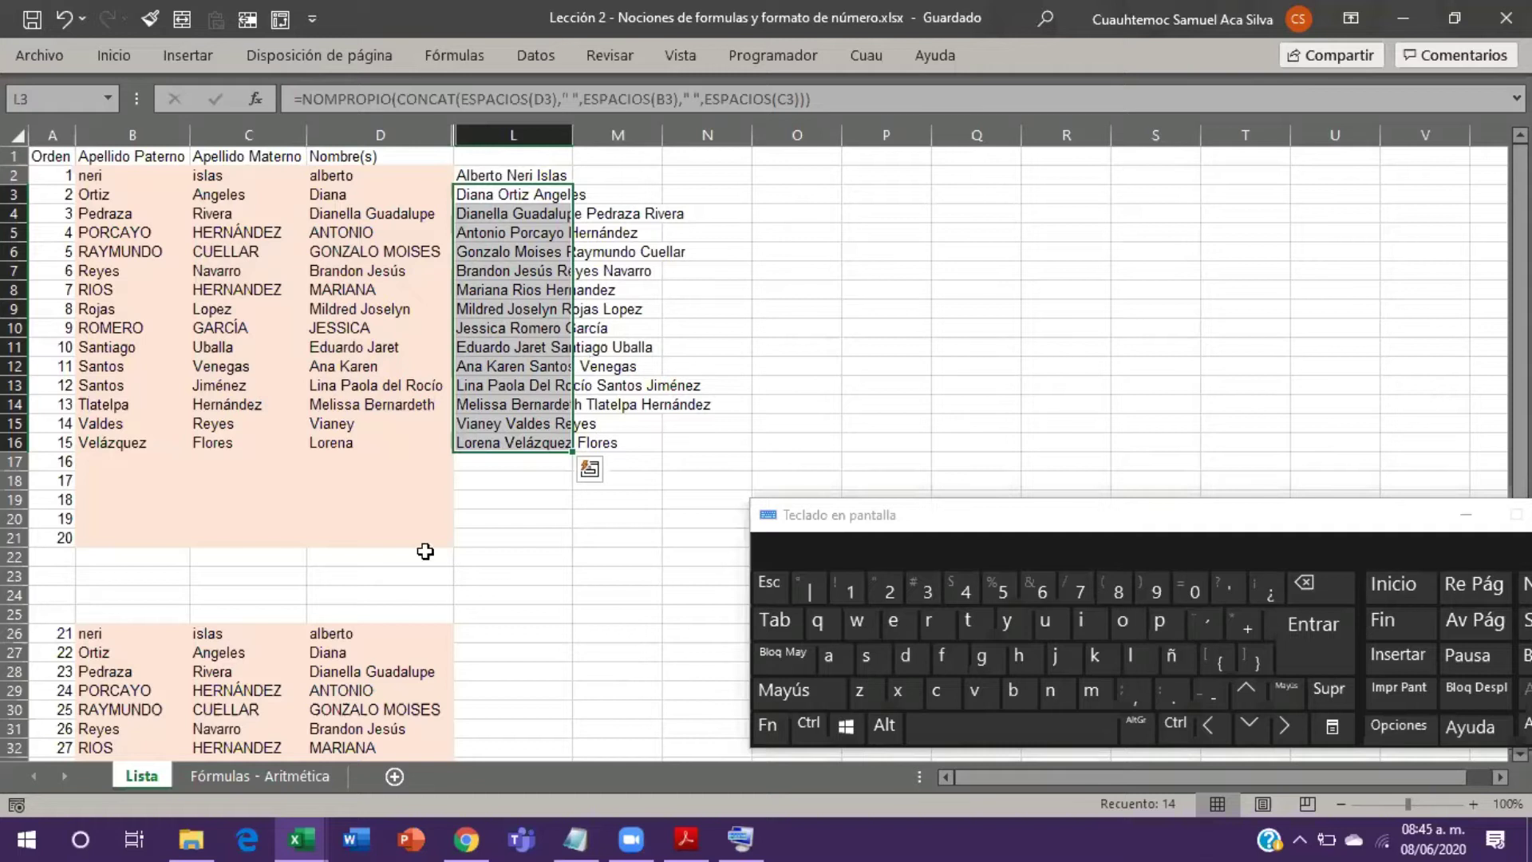
Step: Unhide the hidden columns between A and J on the Fórmulas - Aritmética sheet
{"action": "left_click", "coordinate": [262, 767]}
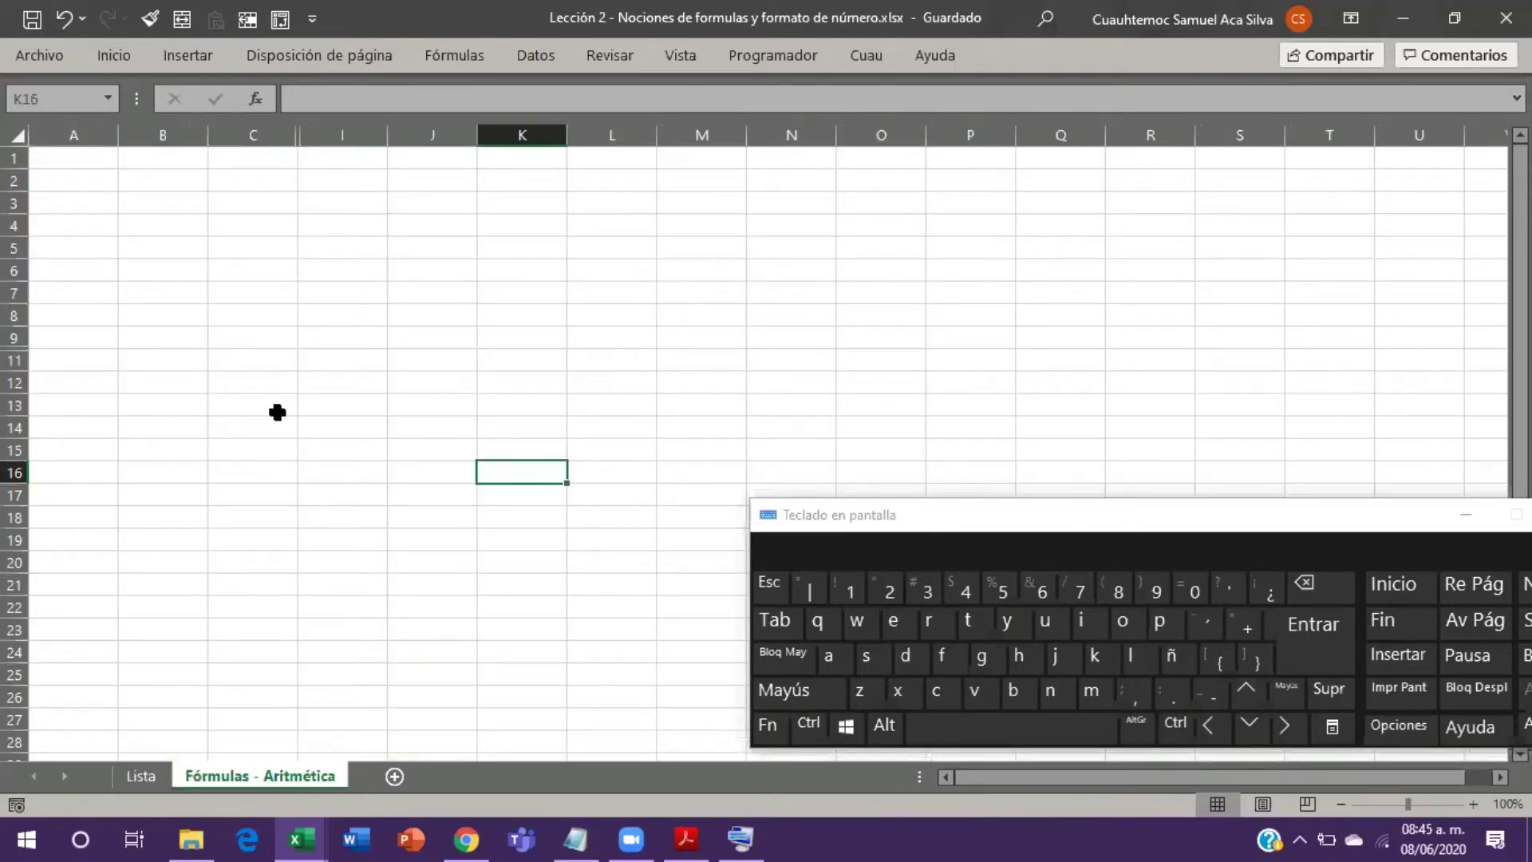
{"action": "left_click_drag", "start_coordinate": [96, 126], "coordinate": [476, 132]}
{"action": "right_click", "coordinate": [467, 531]}
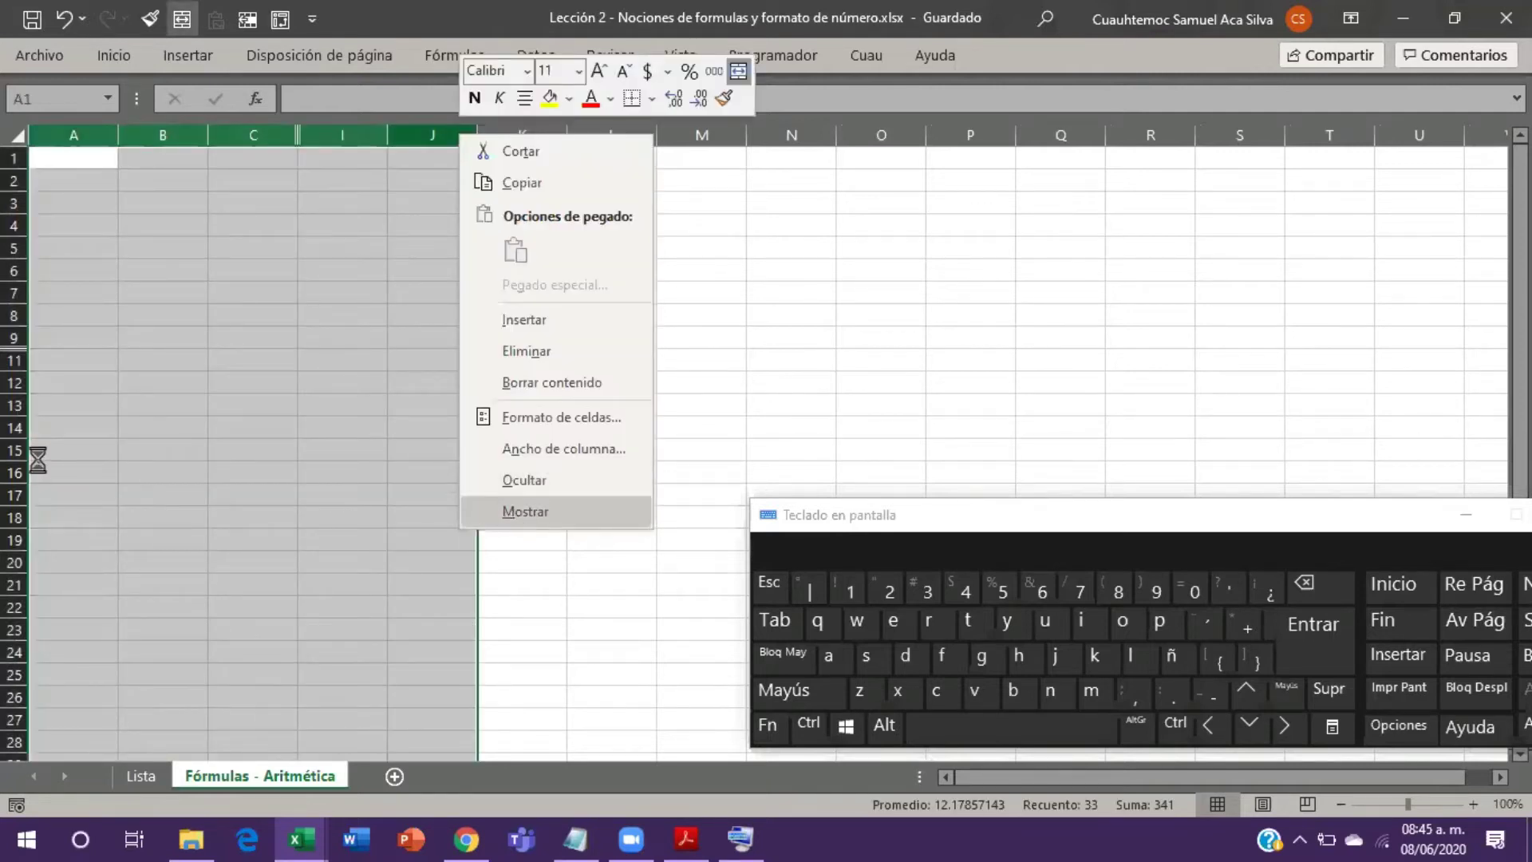
{"action": "left_click", "coordinate": [514, 510]}
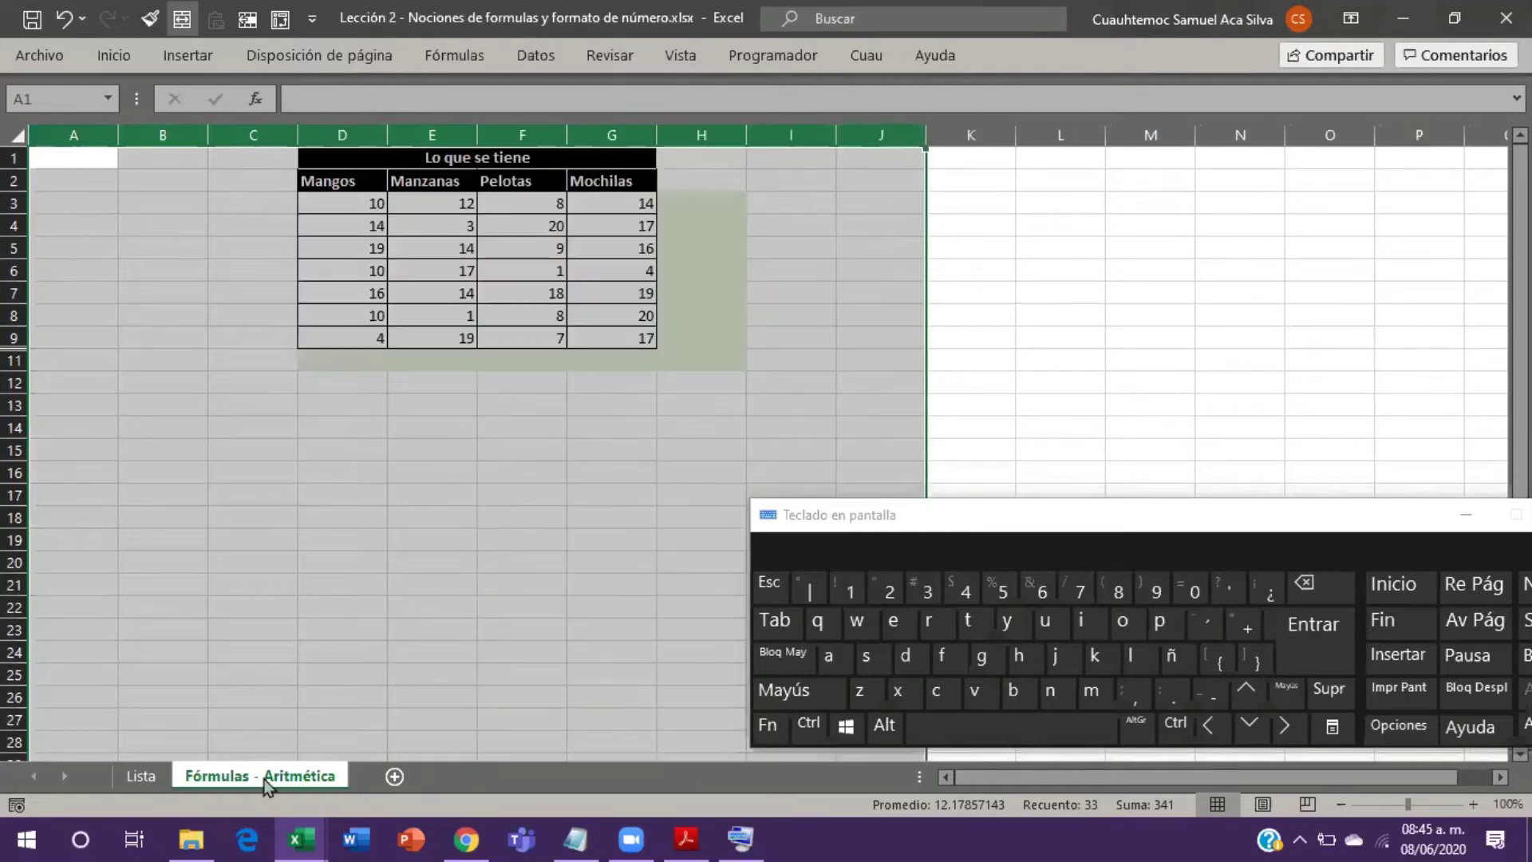
{"action": "left_click", "coordinate": [350, 476]}
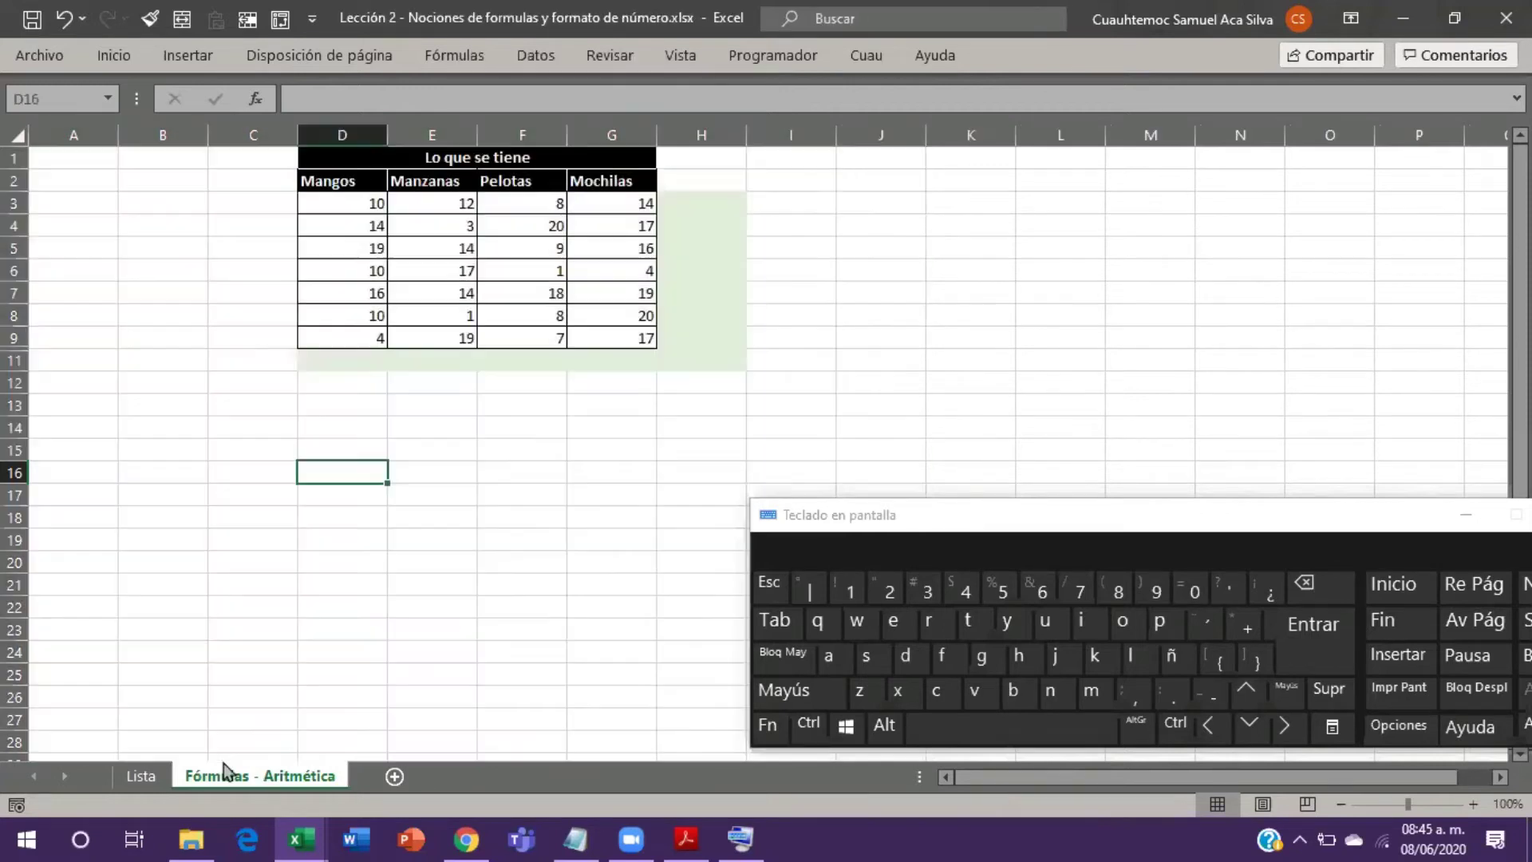
Step: Unhide the Texto en columnas sheet
{"action": "right_click", "coordinate": [279, 777]}
{"action": "left_click", "coordinate": [399, 720]}
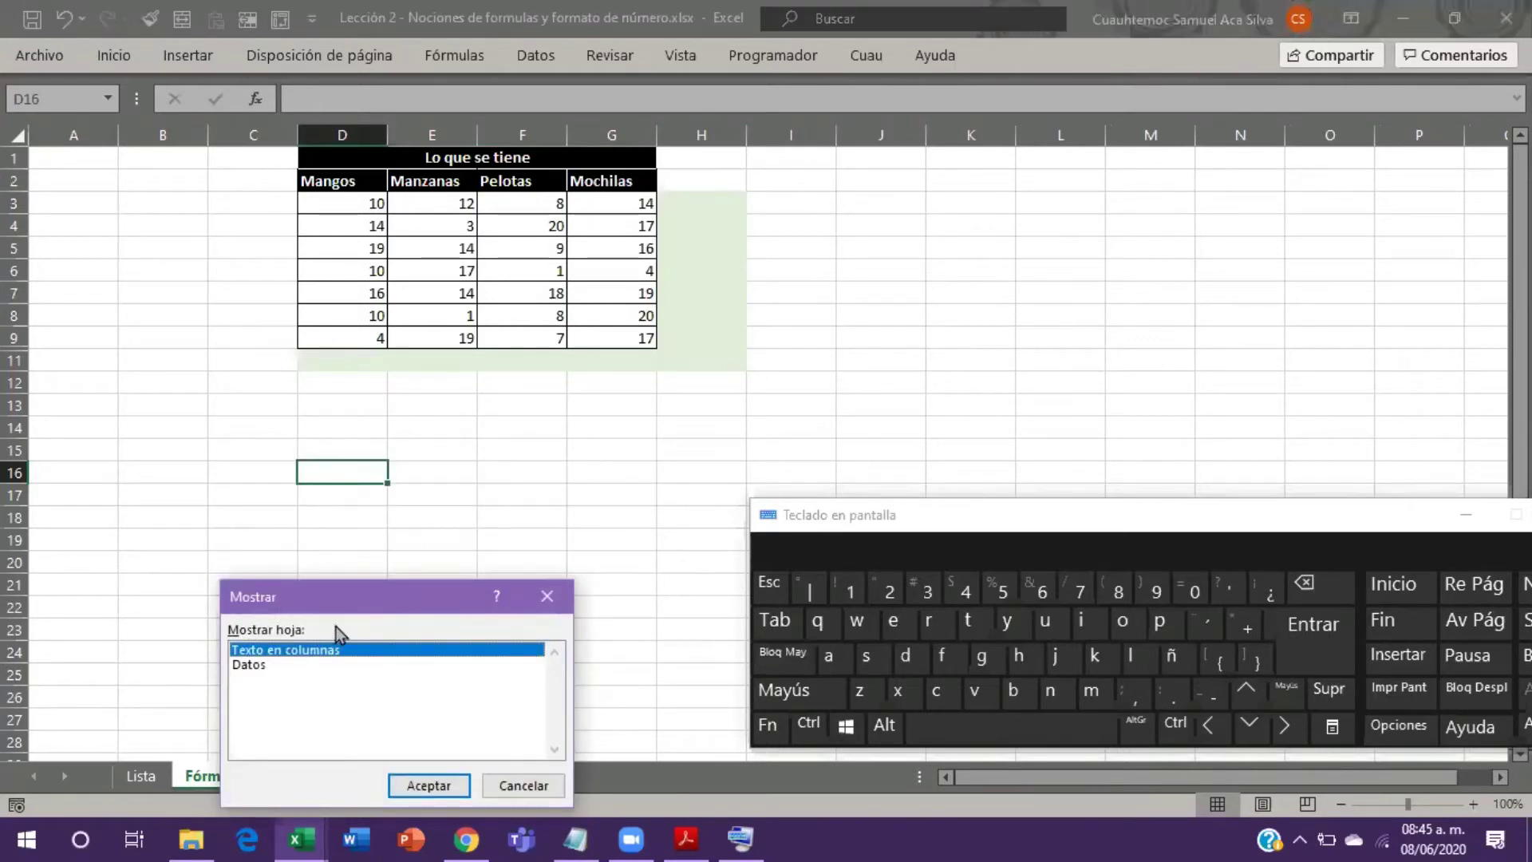
{"action": "left_click", "coordinate": [434, 786]}
{"action": "double_click", "coordinate": [434, 662]}
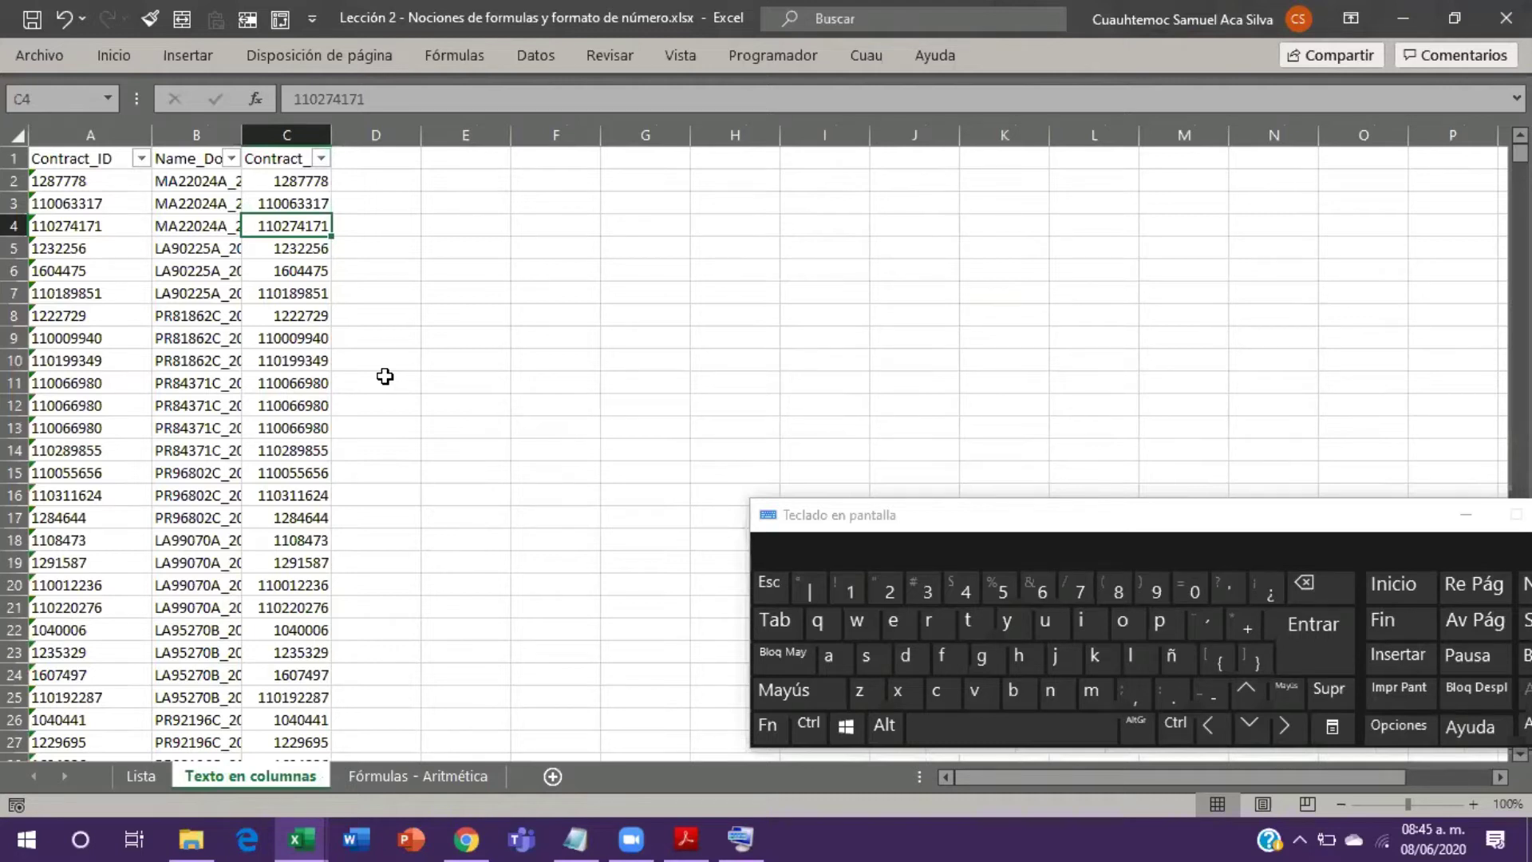
Step: Fit the widths of columns A to C on the Texto en columnas sheet to their contents
{"action": "left_click_drag", "start_coordinate": [99, 134], "coordinate": [335, 133]}
{"action": "double_click", "coordinate": [333, 134]}
{"action": "left_click", "coordinate": [249, 224]}
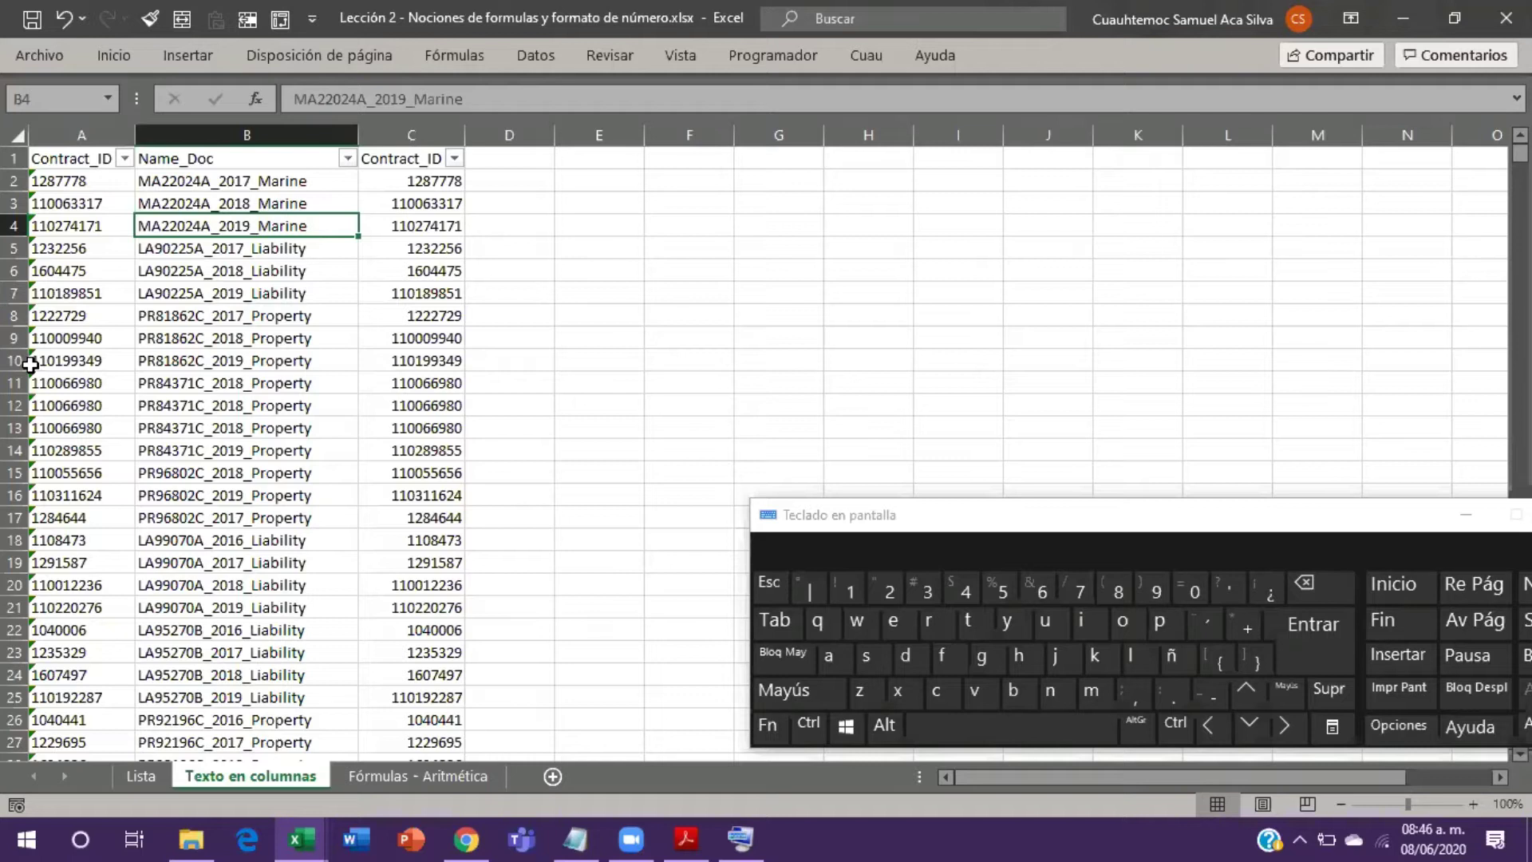
Step: Move across the header row A1:C1 to examine the Contract_ID and Name_Doc headings from end to end
{"action": "key", "text": "Up"}
{"action": "key", "text": "Up"}
{"action": "key", "text": "Up"}
{"action": "key", "text": "Right"}
{"action": "key", "text": "Right"}
{"action": "key", "text": "Left"}
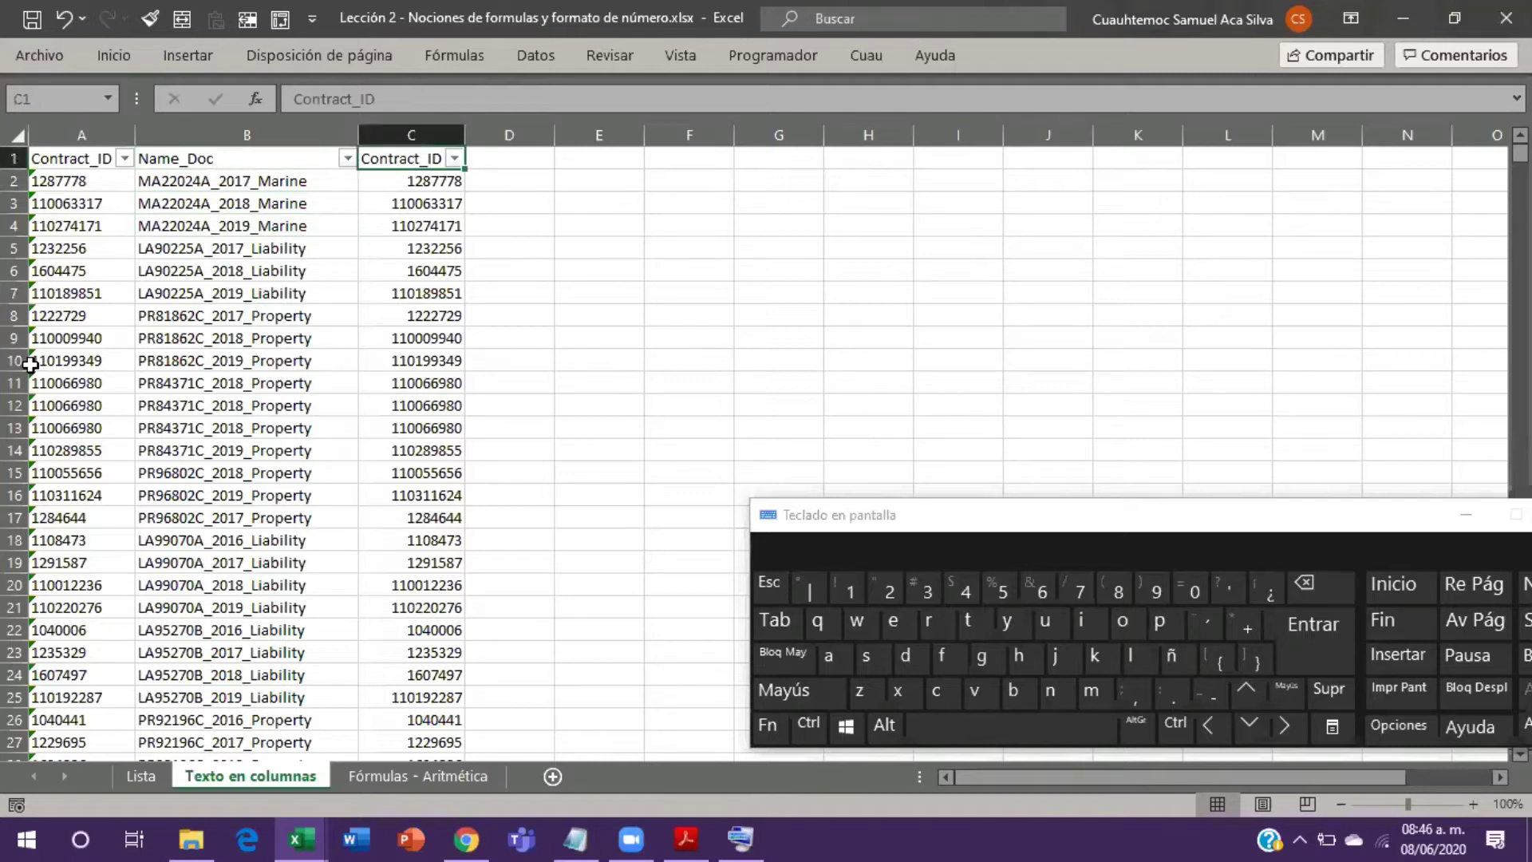
{"action": "key", "text": "Left"}
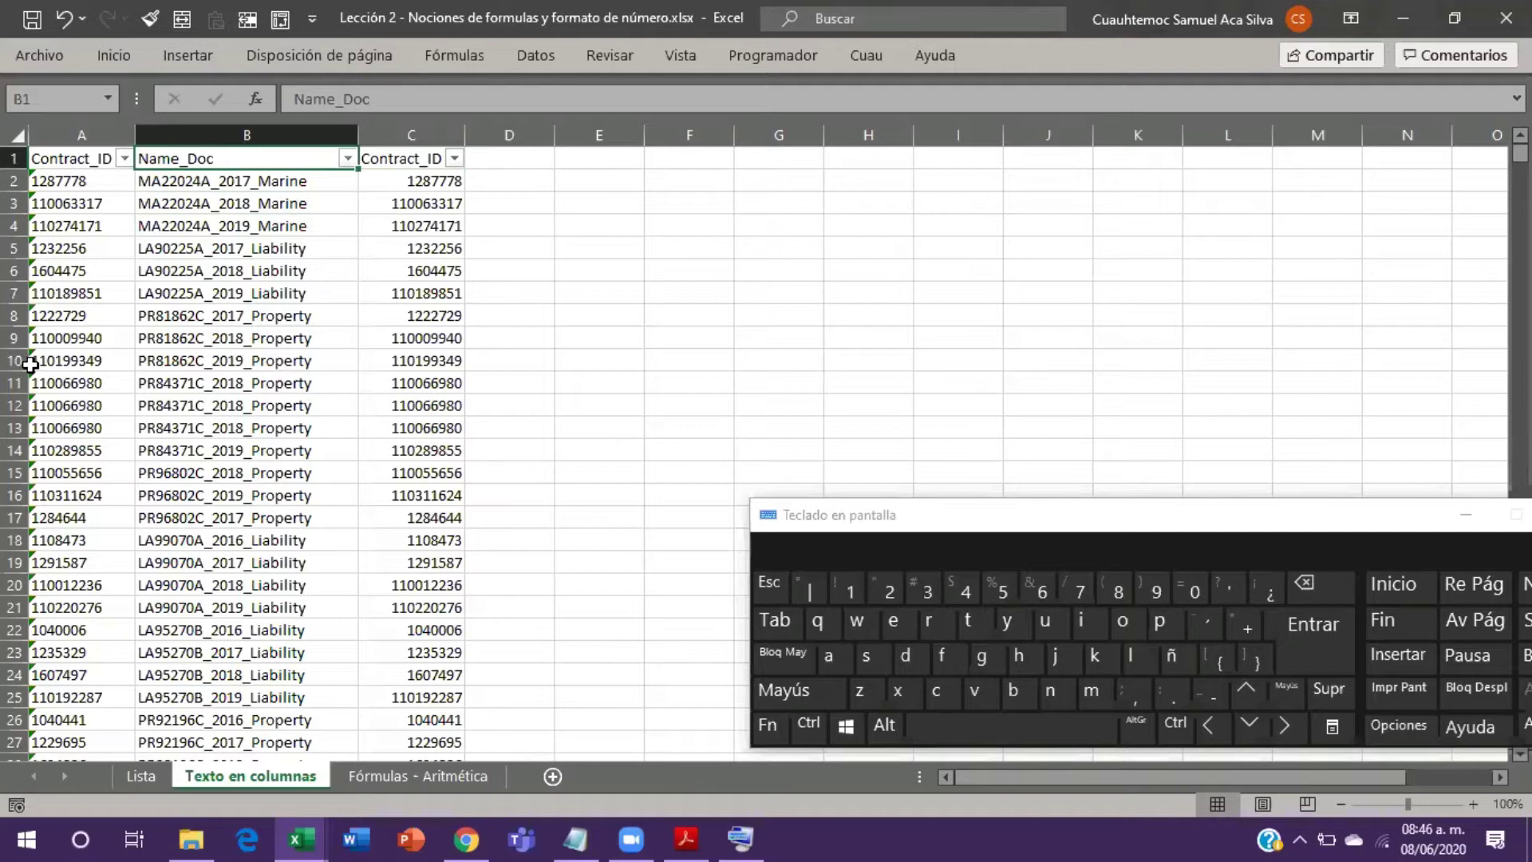
{"action": "key", "text": "Left"}
{"action": "key", "text": "ctrl+Right"}
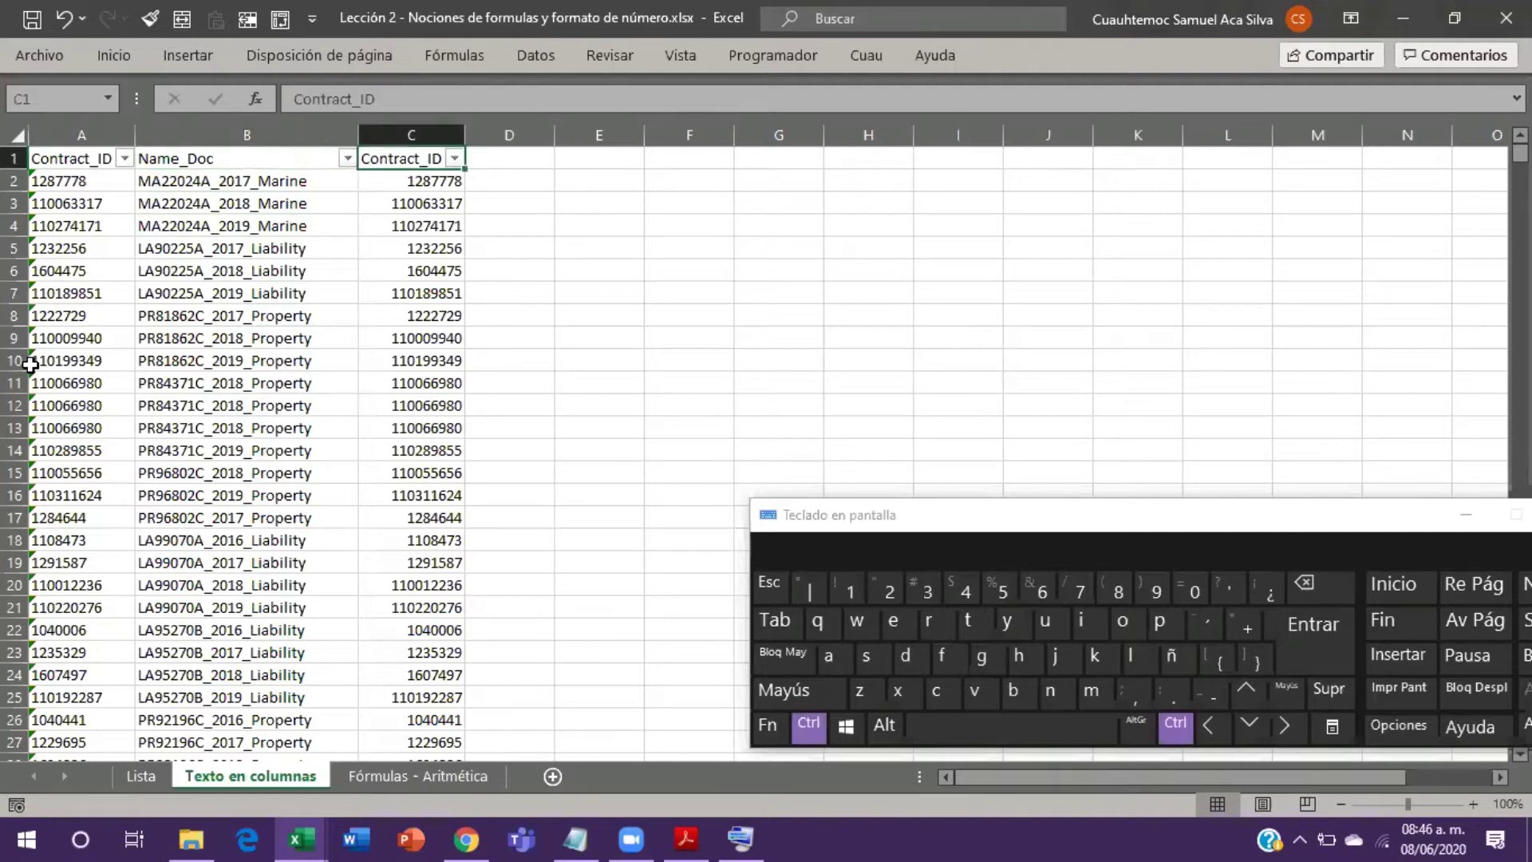
{"action": "key", "text": "ctrl+Left"}
{"action": "key", "text": "ctrl+shift+Right"}
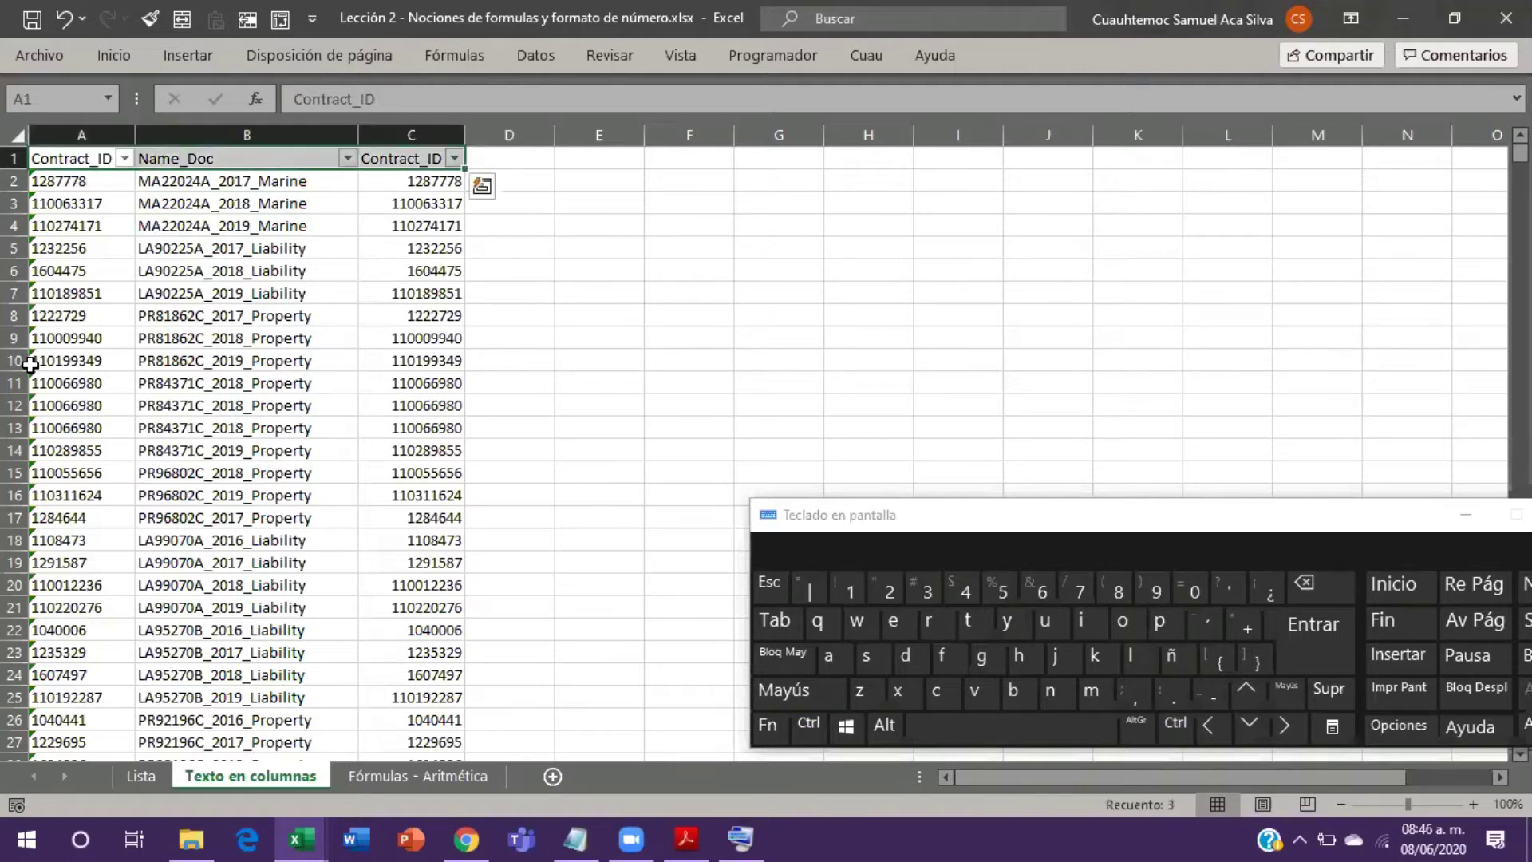
{"action": "key", "text": "ctrl+shift+Left"}
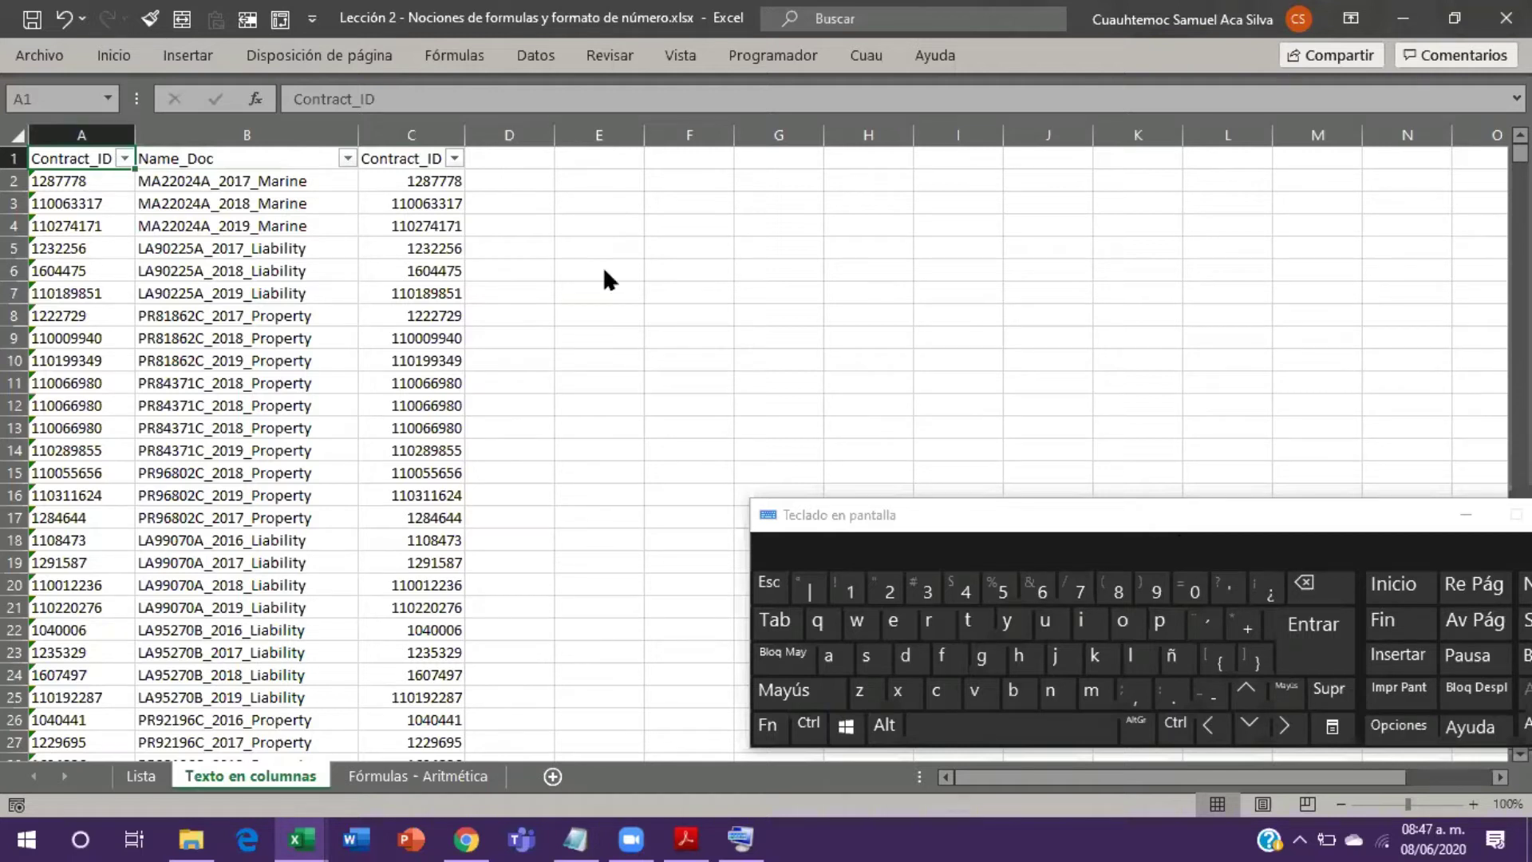
Step: Examine the first record in A2:C2 against its headings, moving one cell at a time
{"action": "left_click", "coordinate": [96, 181]}
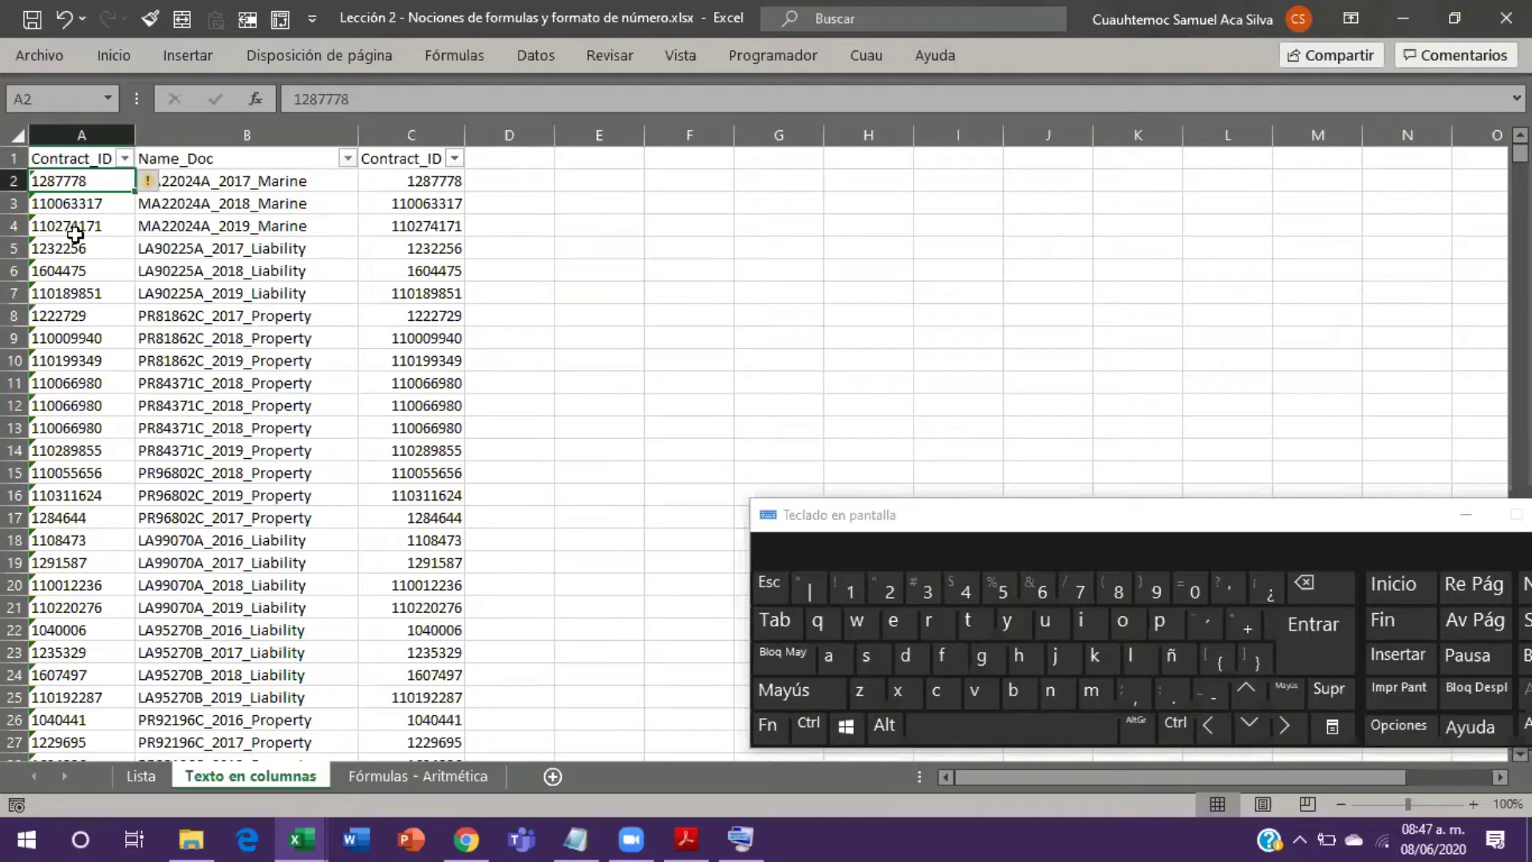
{"action": "key", "text": "Right"}
{"action": "key", "text": "Right"}
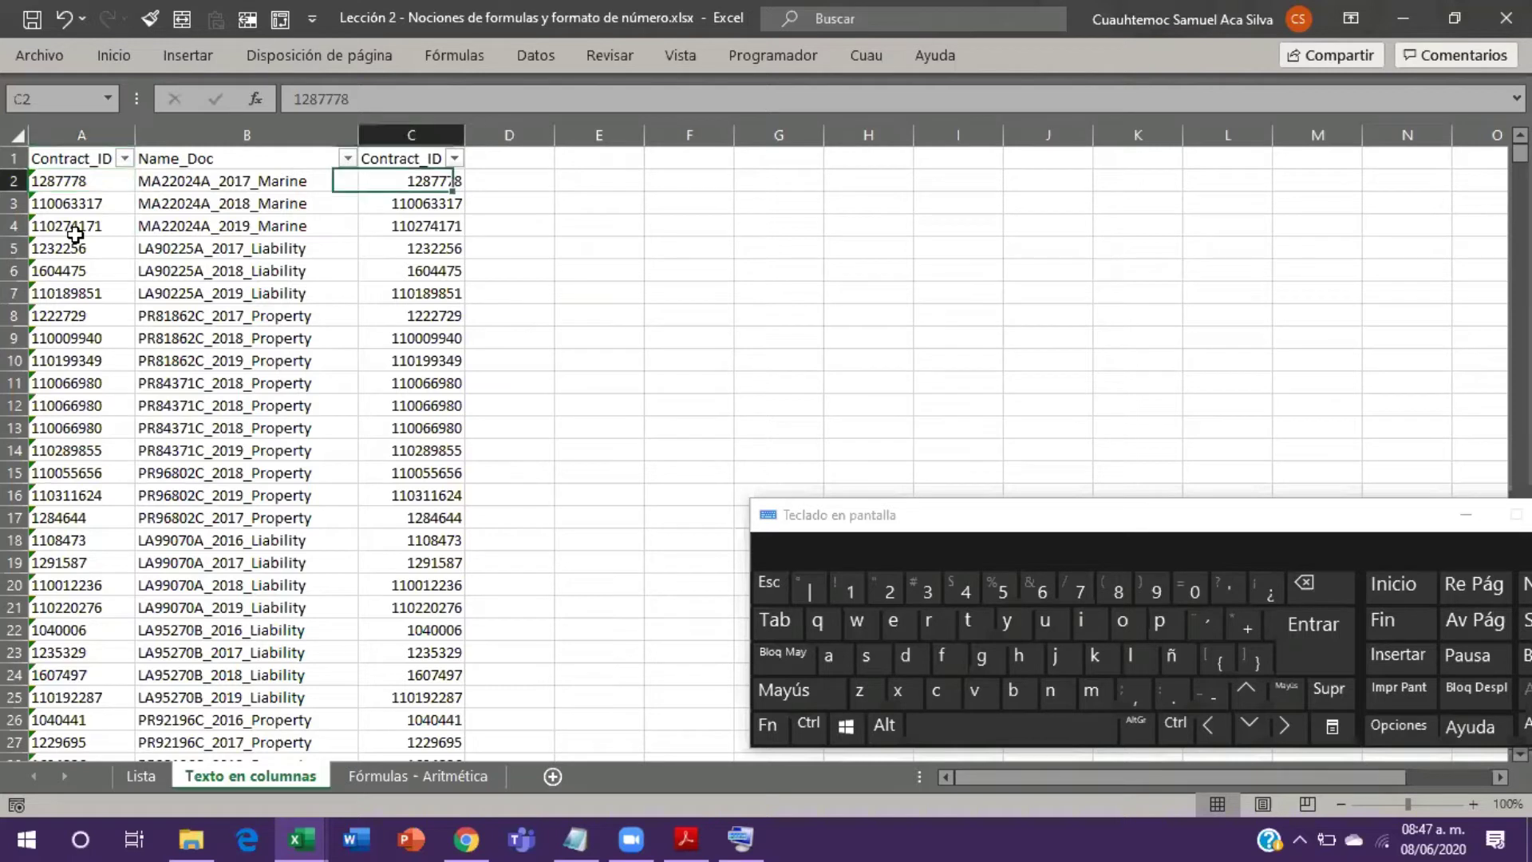
{"action": "key", "text": "Left"}
{"action": "key", "text": "Up"}
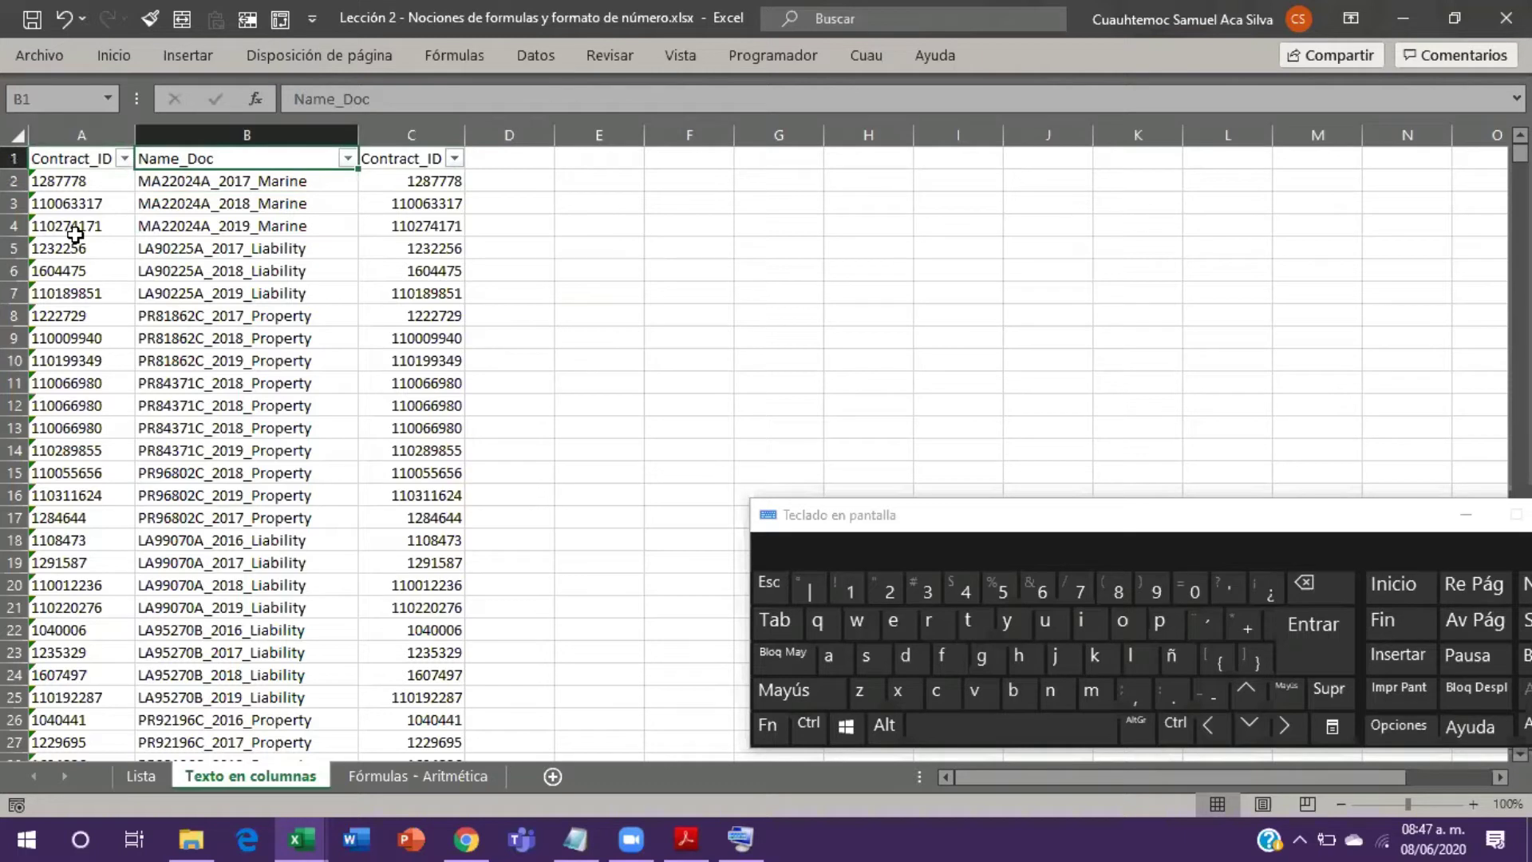
{"action": "key", "text": "Down"}
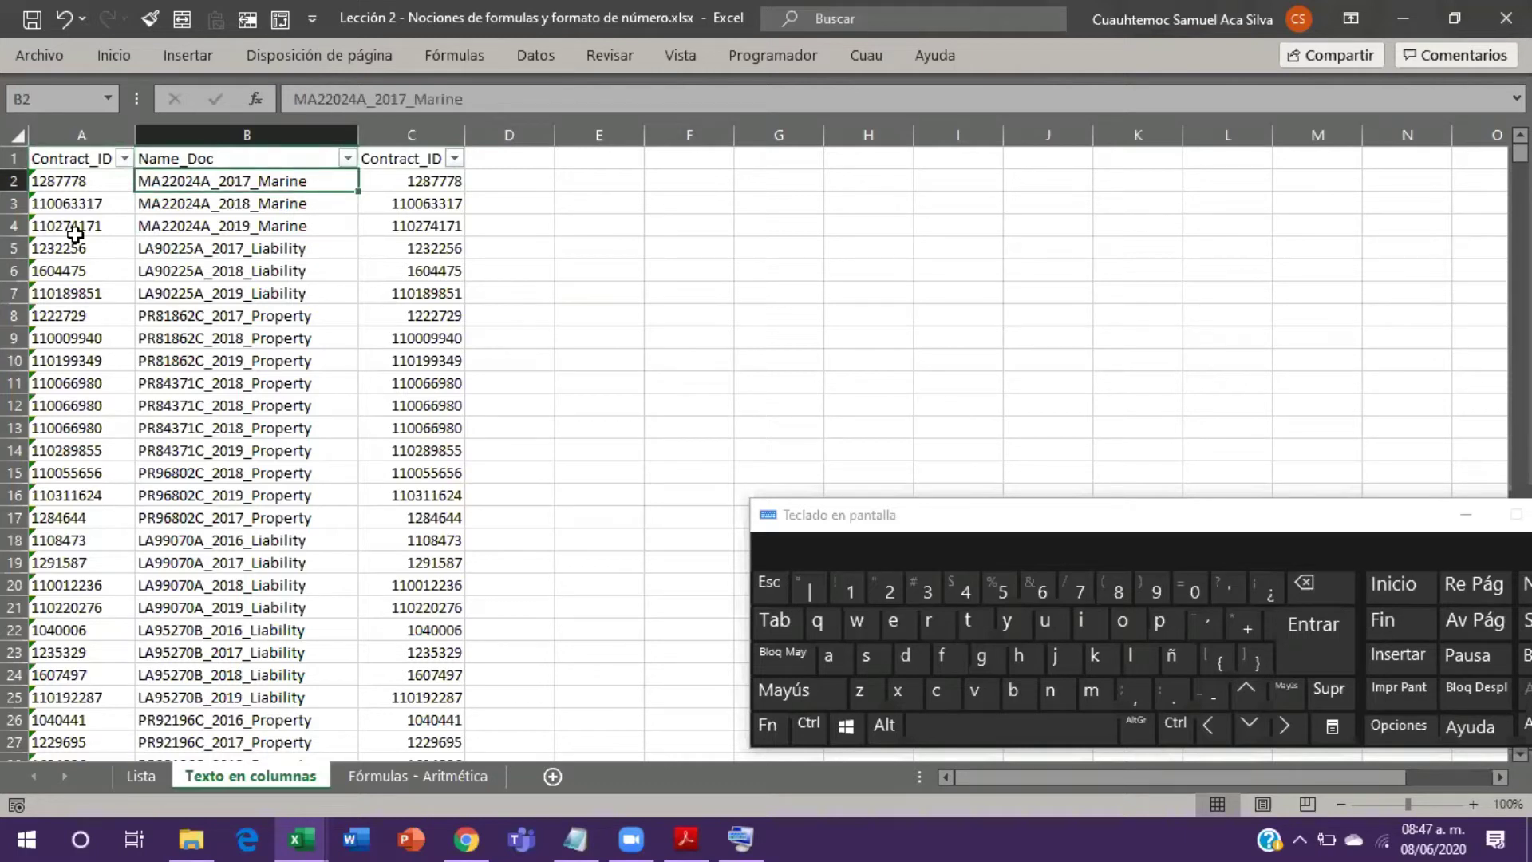
{"action": "key", "text": "Up"}
{"action": "key", "text": "Right"}
{"action": "key", "text": "Down"}
{"action": "key", "text": "Left"}
Step: Move the on-screen keyboard up beside the data and select the continuous Name_Doc entries B2:B183
{"action": "left_click_drag", "start_coordinate": [881, 517], "coordinate": [689, 239]}
{"action": "left_click", "coordinate": [616, 459]}
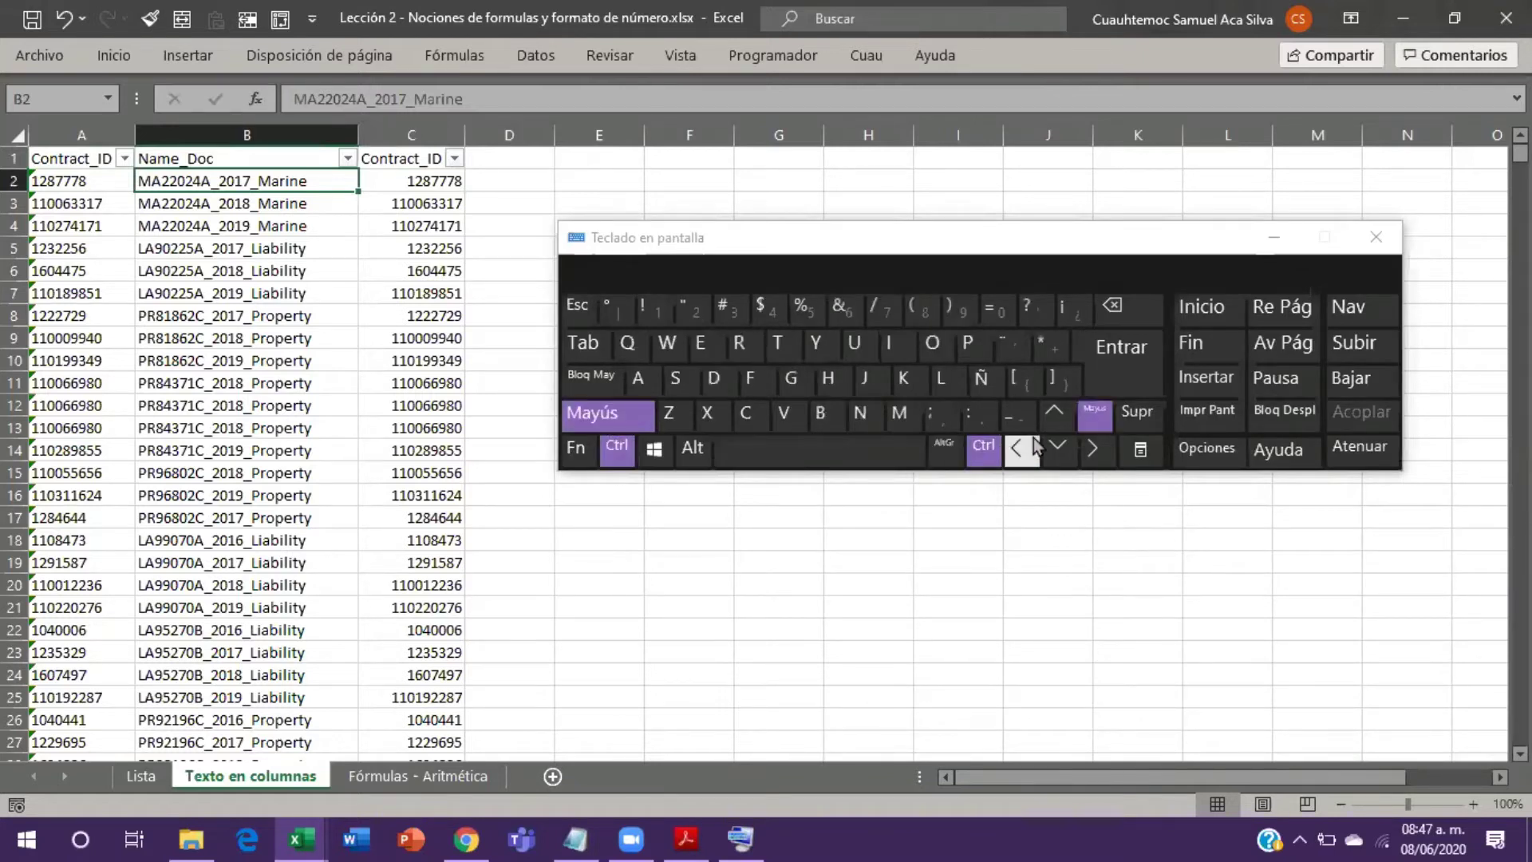
{"action": "left_click", "coordinate": [1062, 450]}
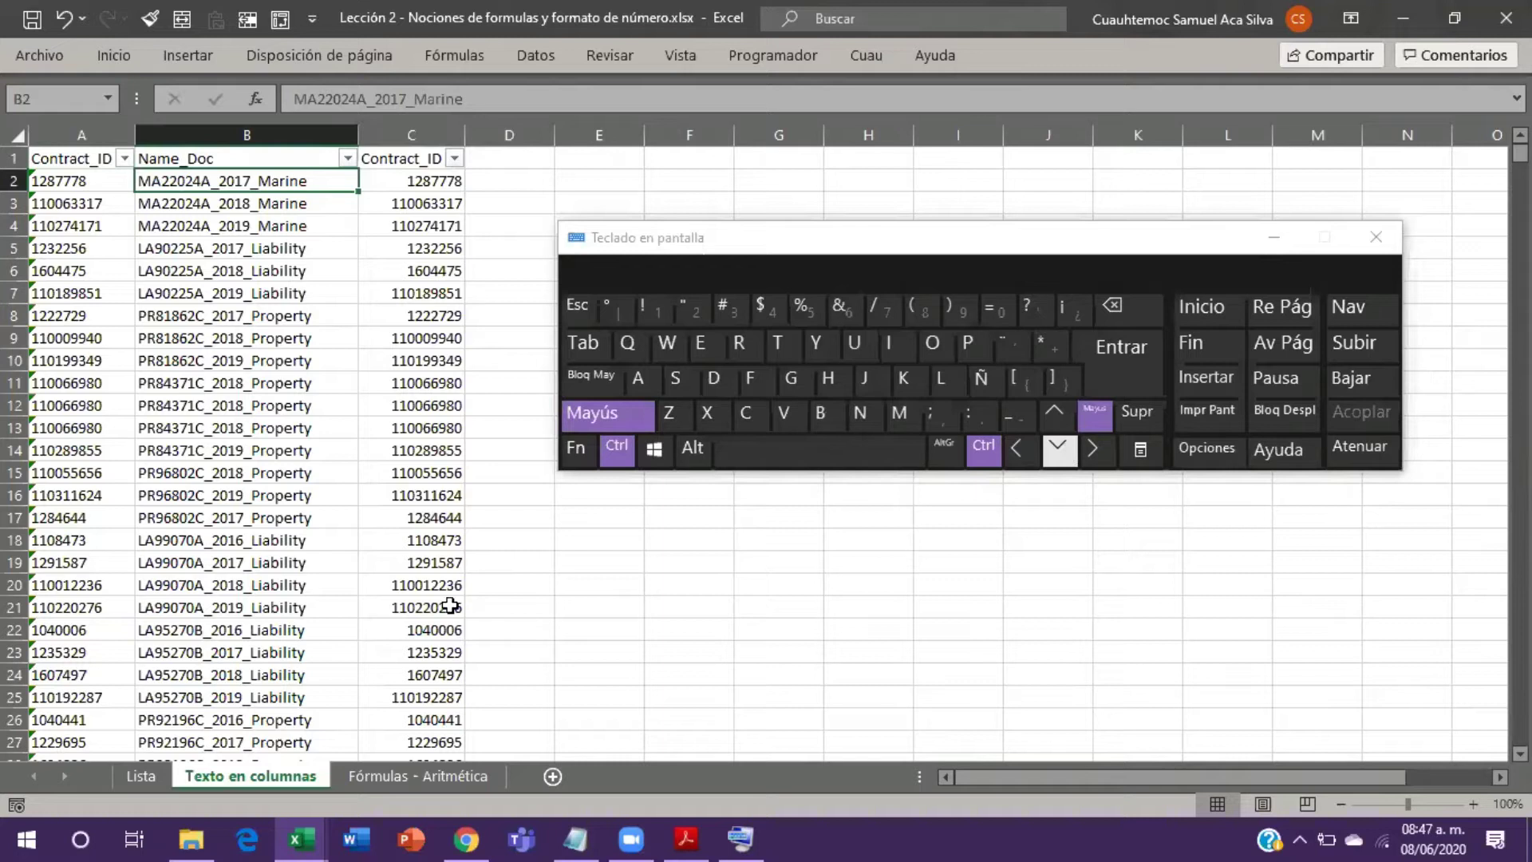
{"action": "key", "text": "ctrl"}
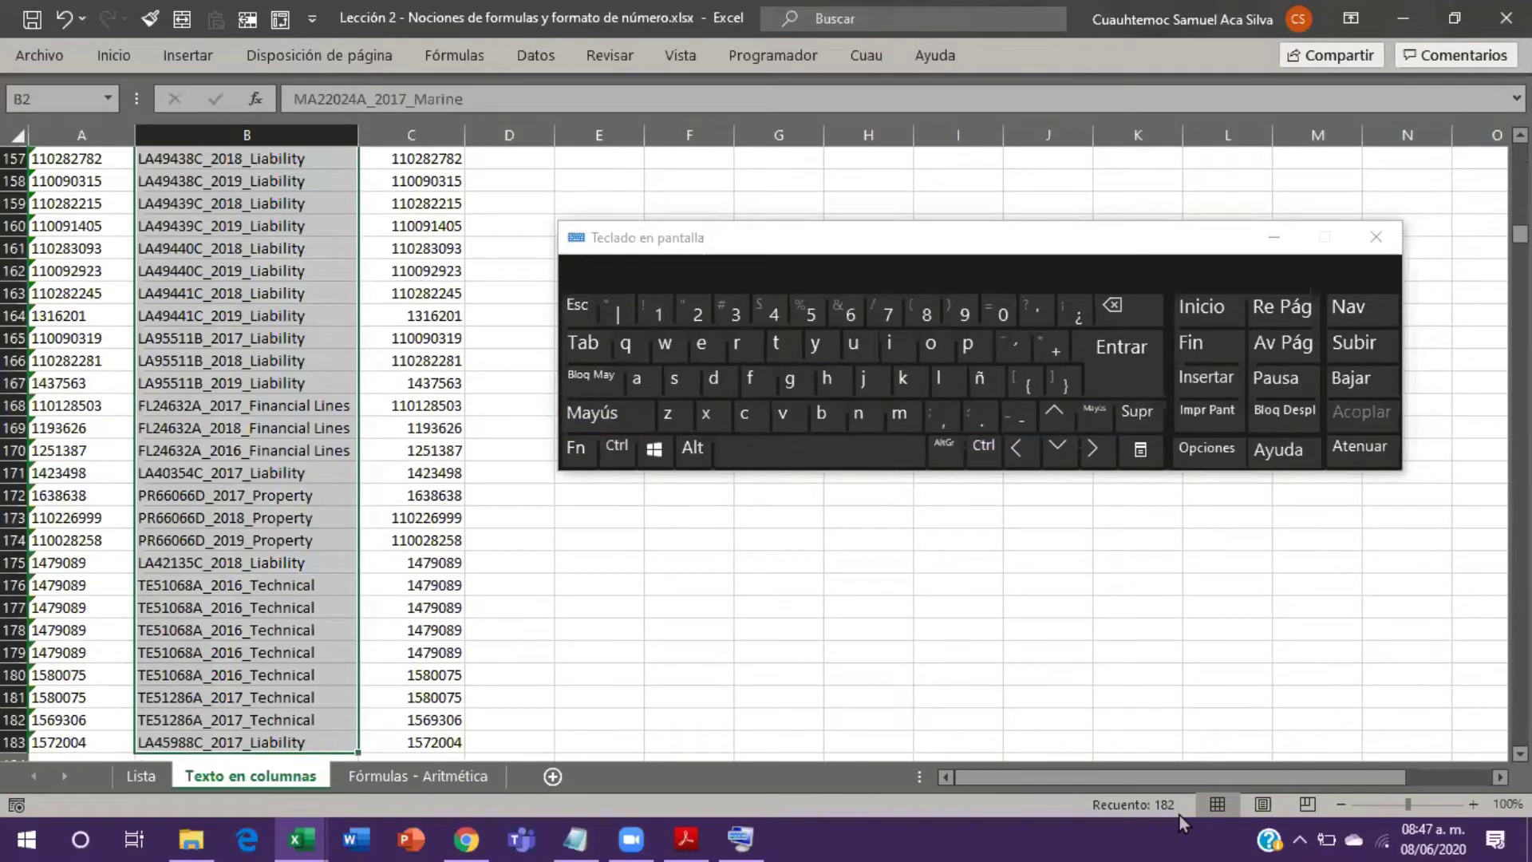
{"action": "key", "text": "ctrl+q"}
{"action": "key", "text": "ctrl"}
{"action": "key", "text": "ctrl"}
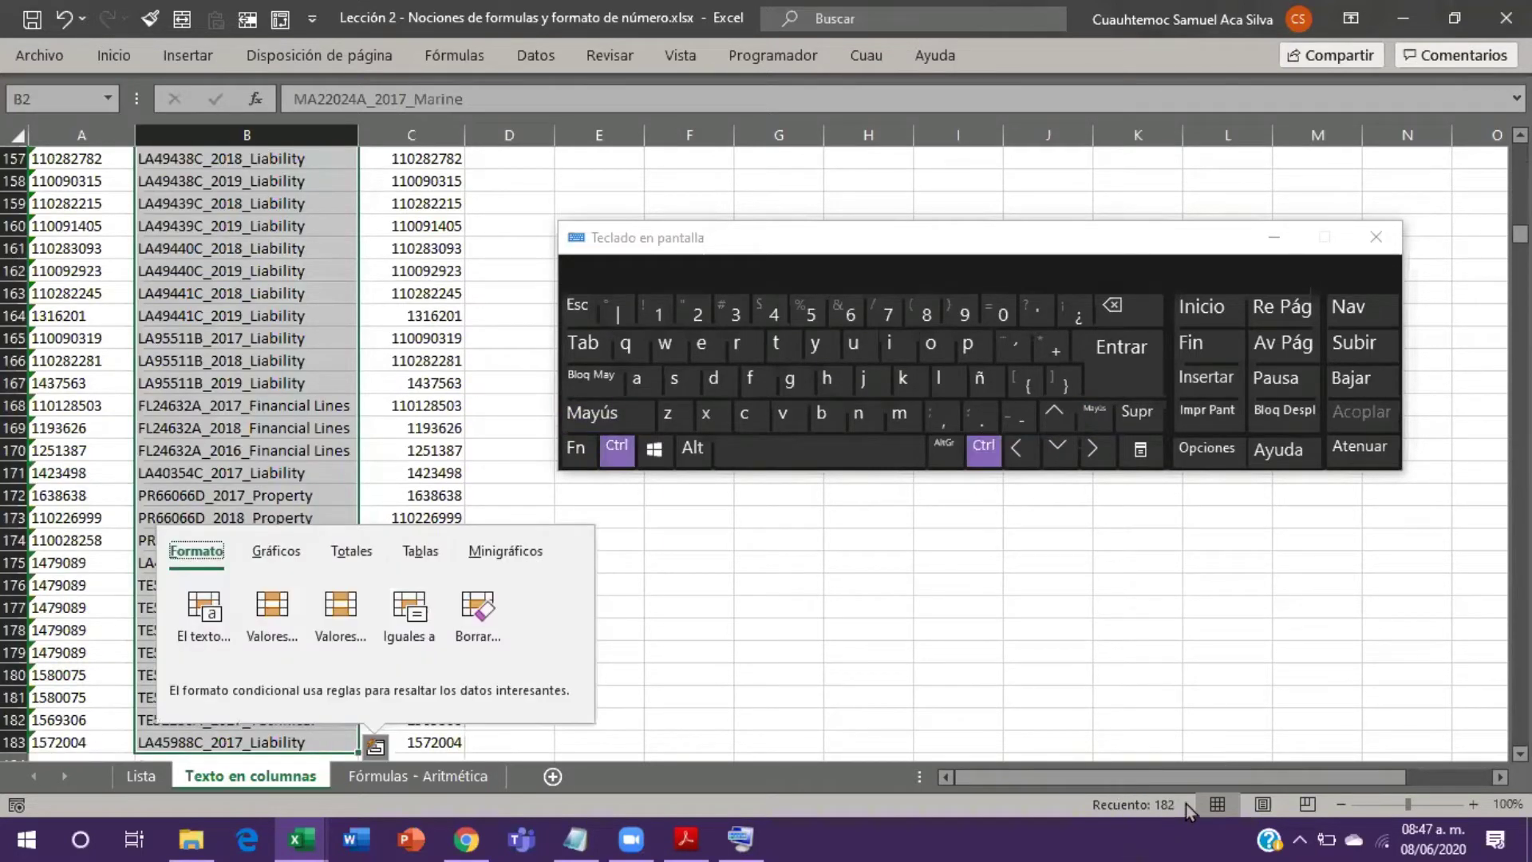
{"action": "key", "text": "ctrl"}
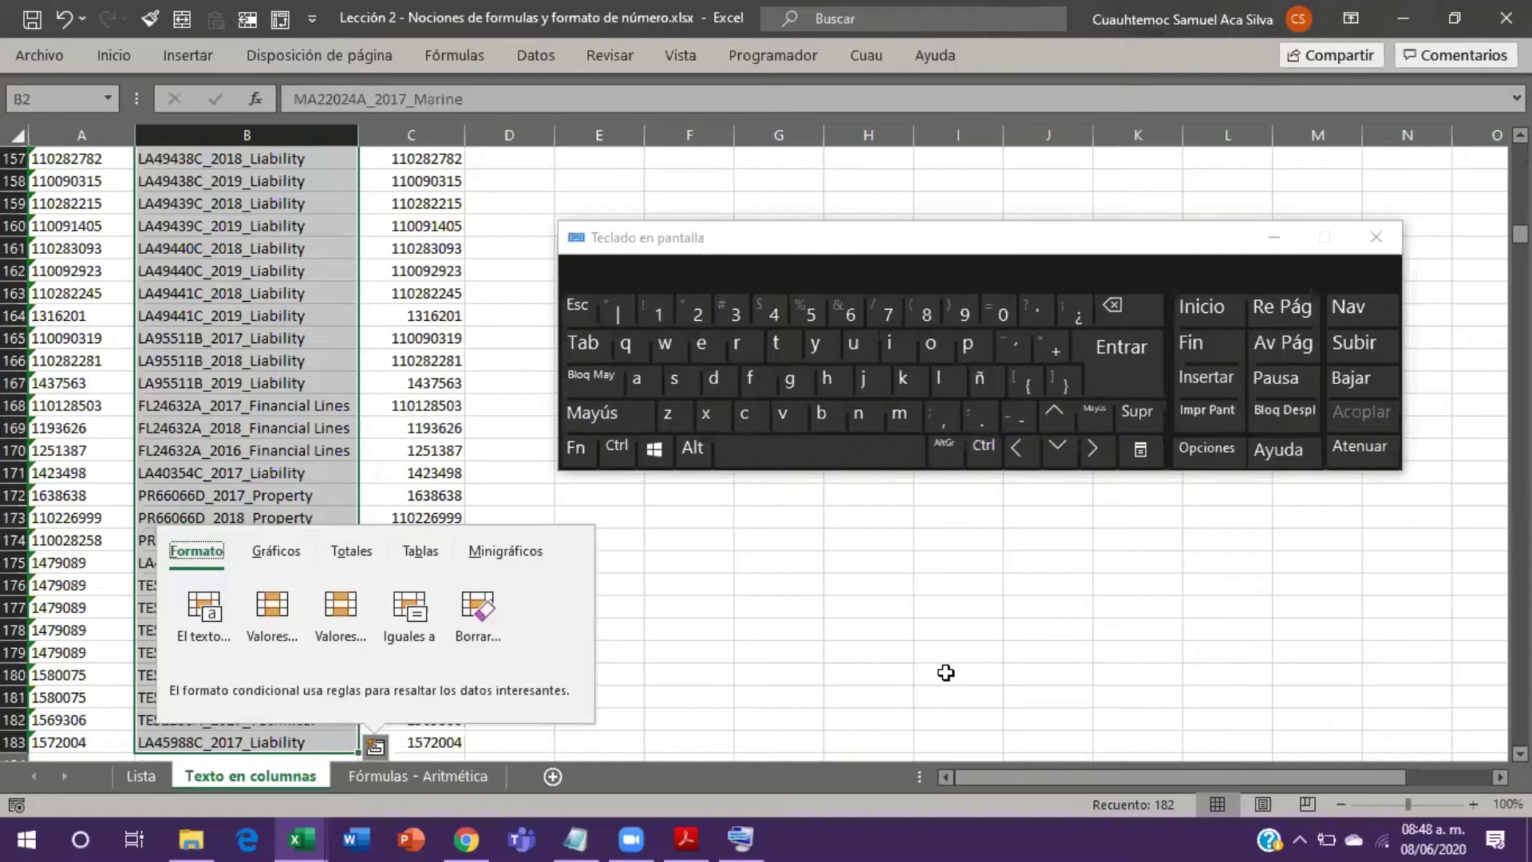
{"action": "key", "text": "Escape"}
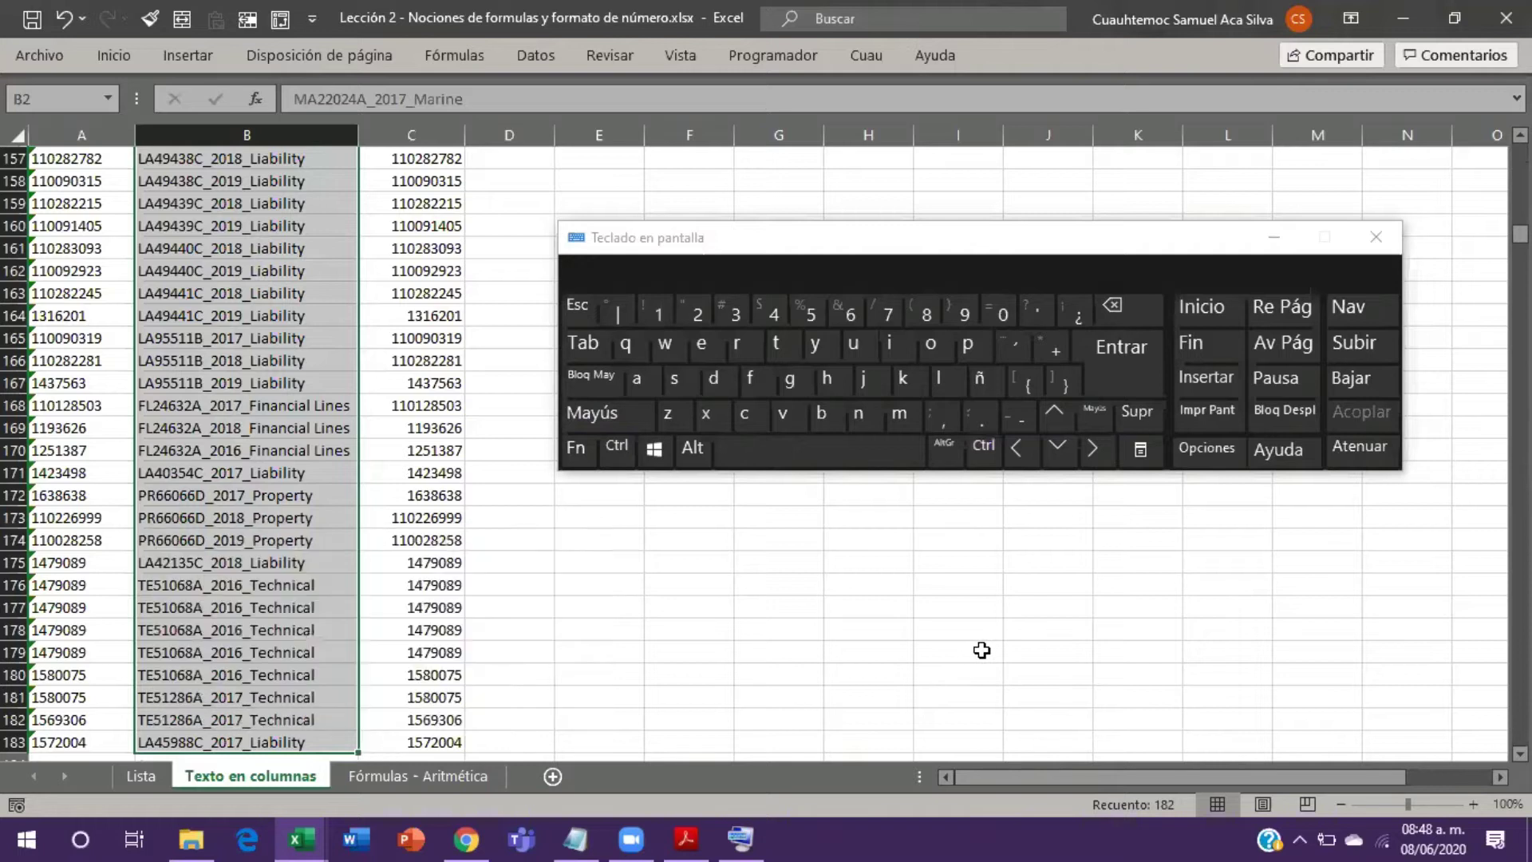
Step: Jump from B3 to the end of the first continuous Name_Doc block and highlight the blank rows 184 and 197
{"action": "left_click", "coordinate": [1062, 461]}
{"action": "left_click", "coordinate": [618, 446]}
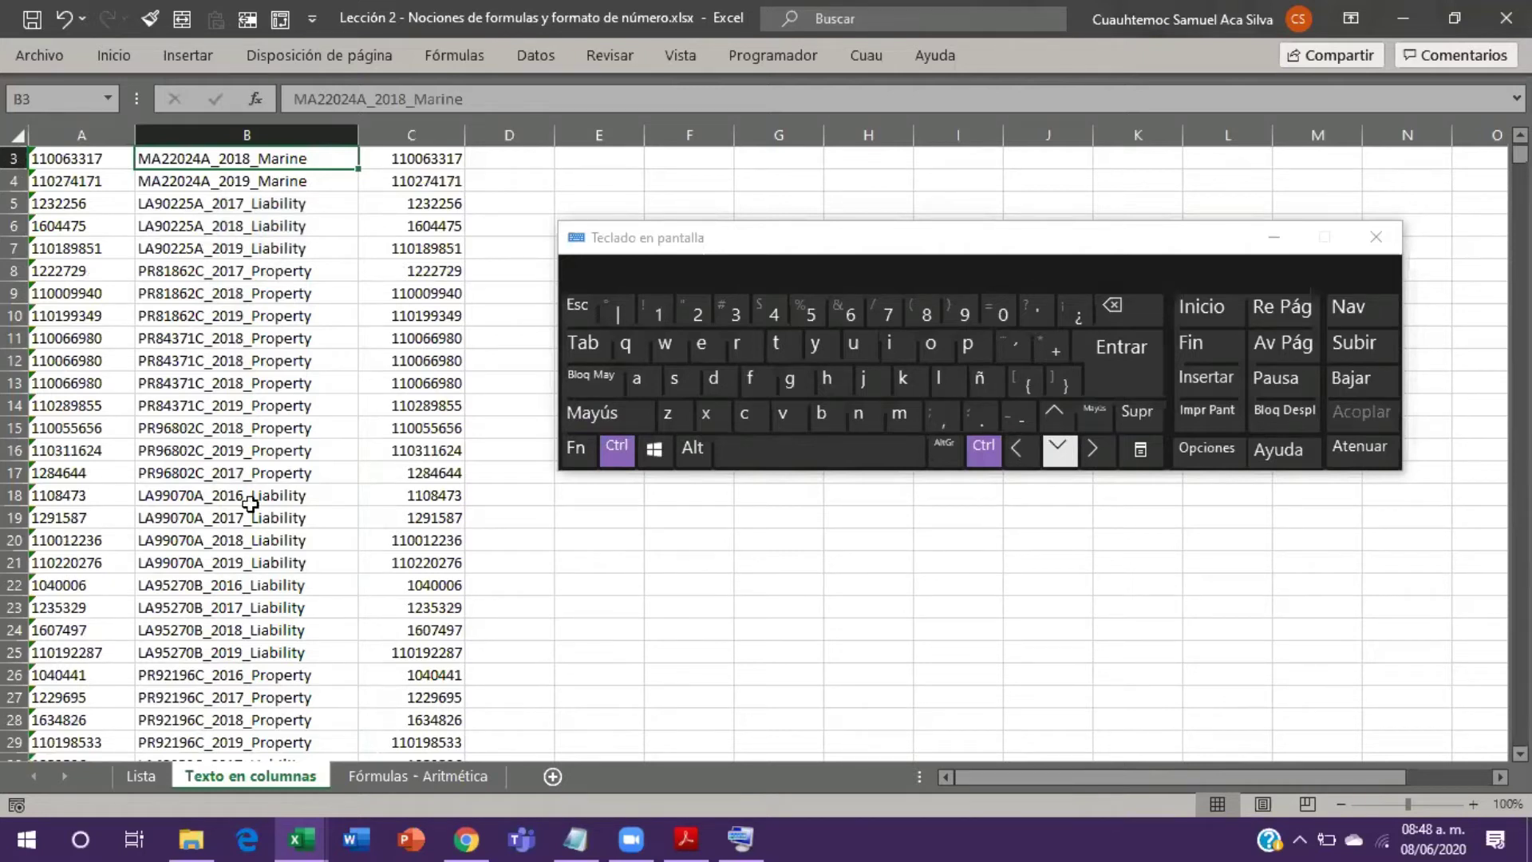
{"action": "key", "text": "ctrl+Down"}
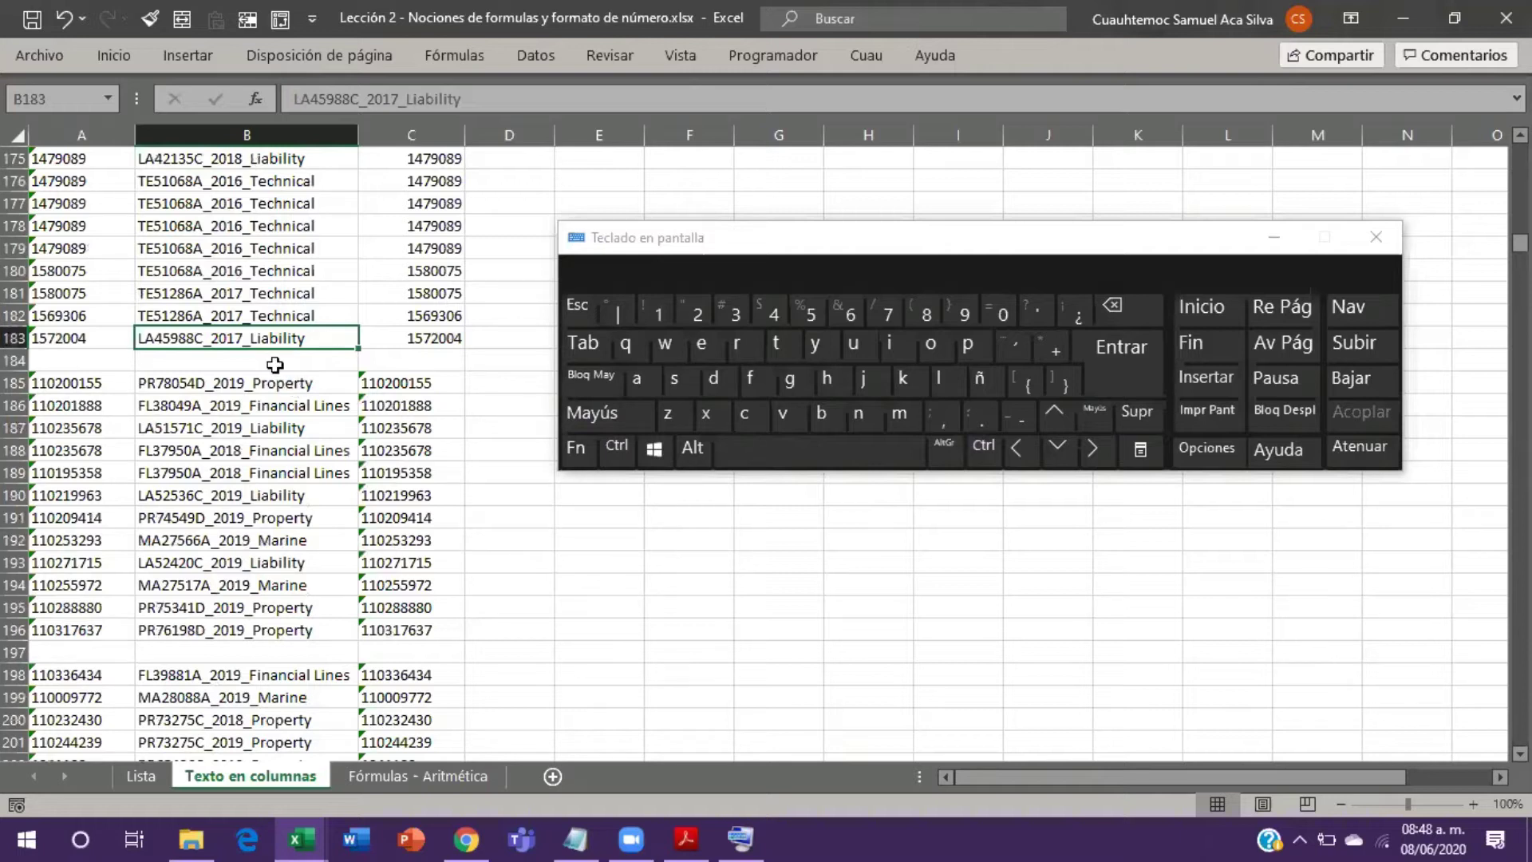
{"action": "left_click_drag", "start_coordinate": [124, 363], "coordinate": [343, 364]}
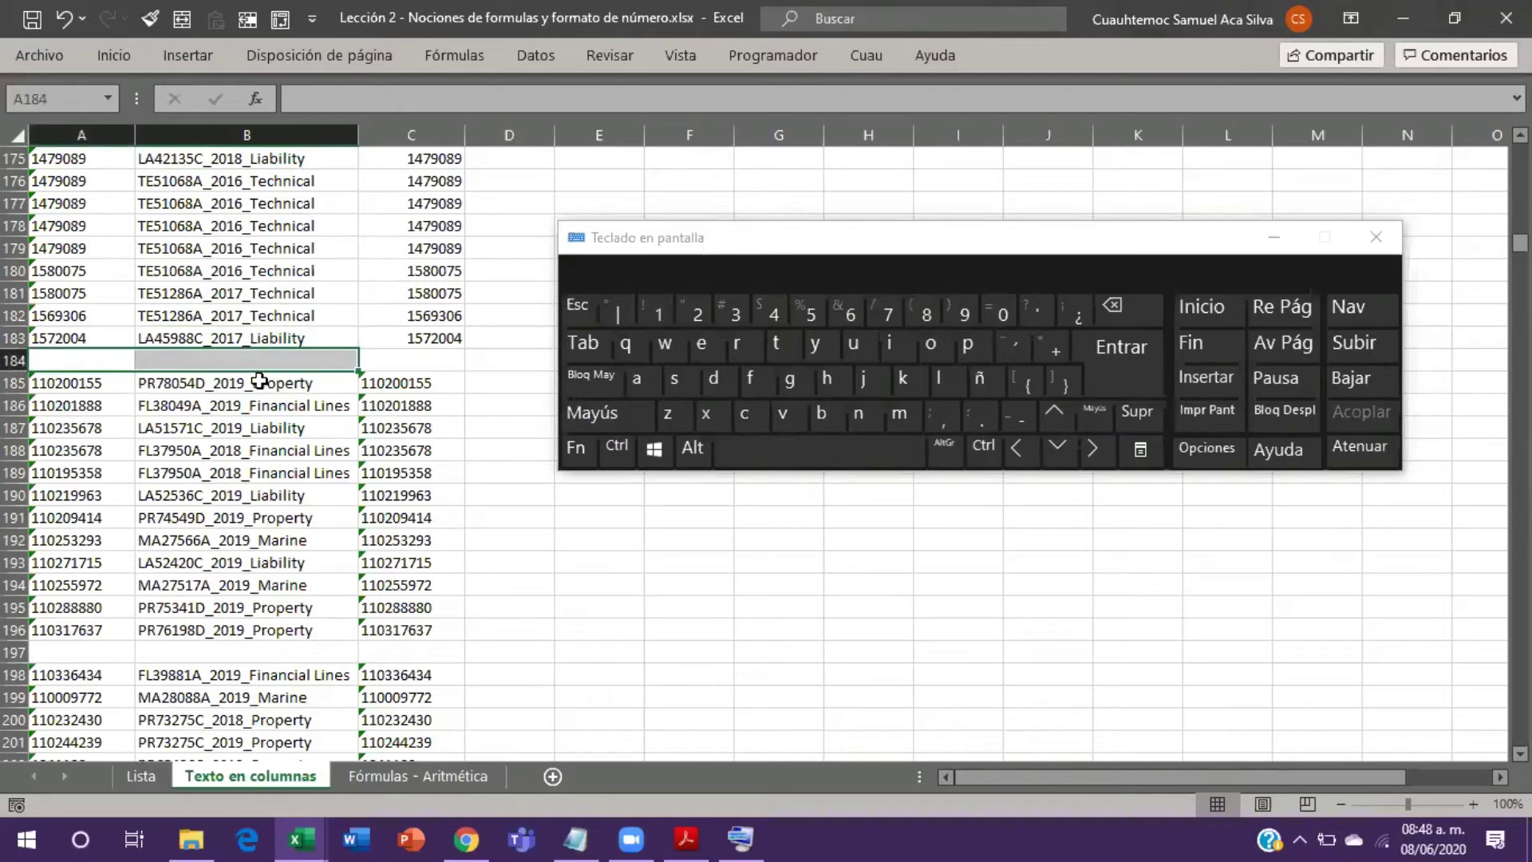
{"action": "left_click_drag", "start_coordinate": [90, 643], "coordinate": [546, 647]}
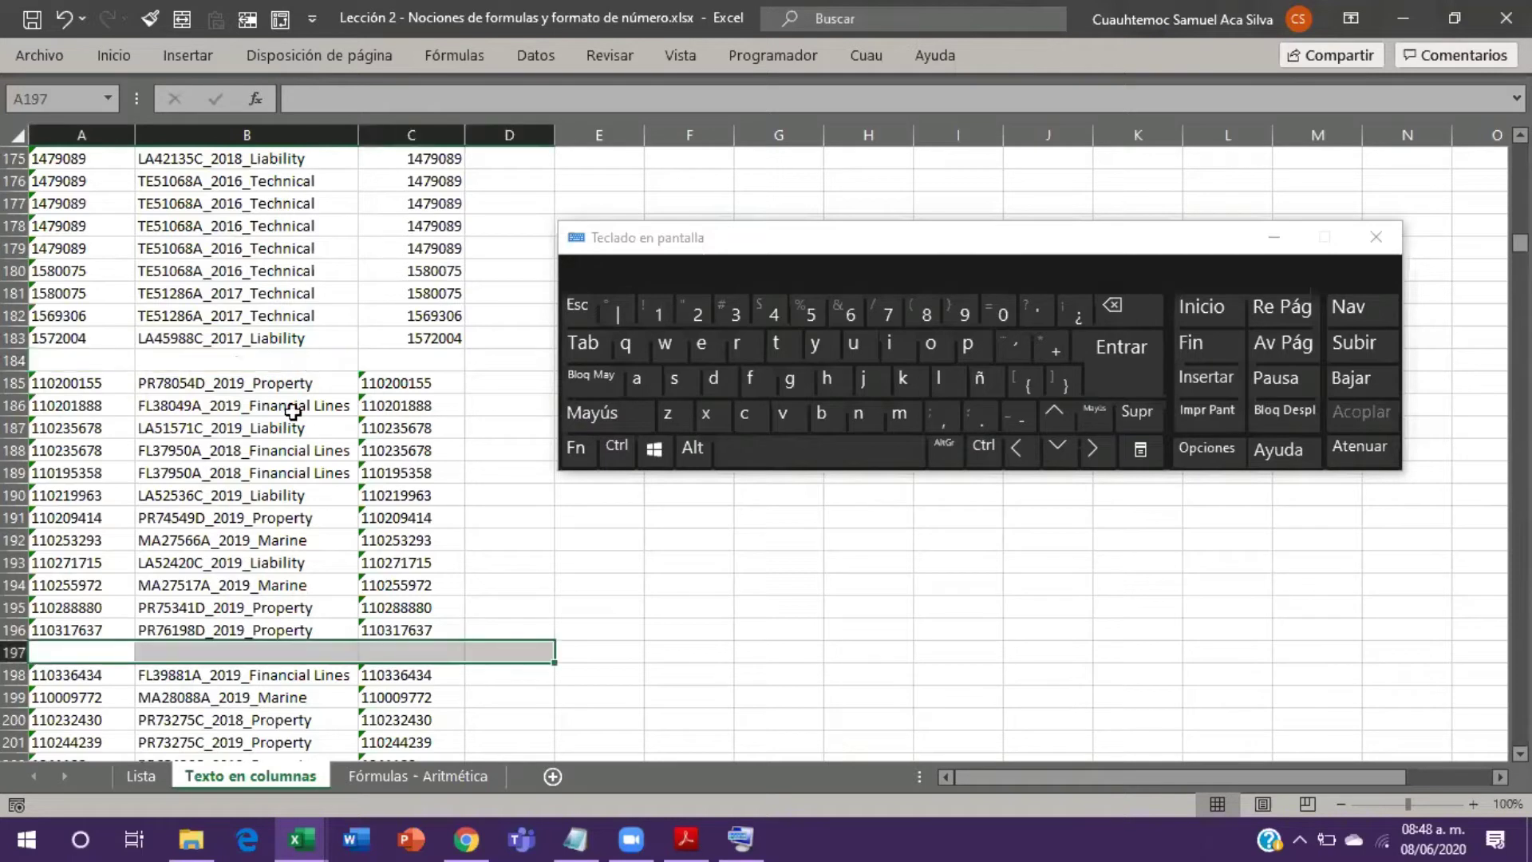
Step: Examine the records around blank rows 184 and 197, and select the whole Name_Doc column to check its entry count
{"action": "scroll", "coordinate": [333, 474], "scroll_direction": "down", "scroll_amount": 4}
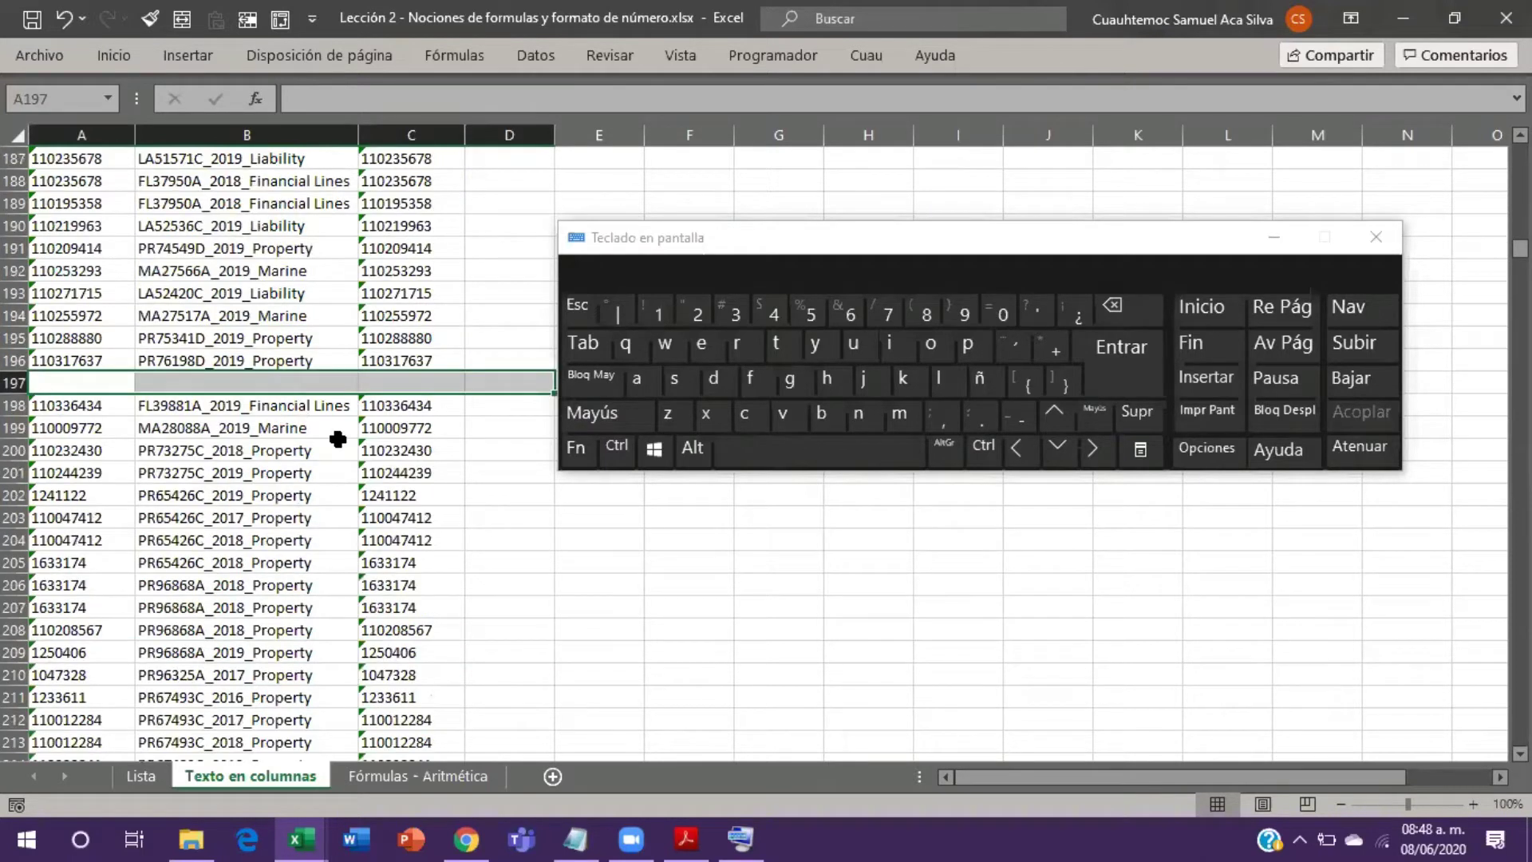
{"action": "scroll", "coordinate": [338, 439], "scroll_direction": "down", "scroll_amount": 11}
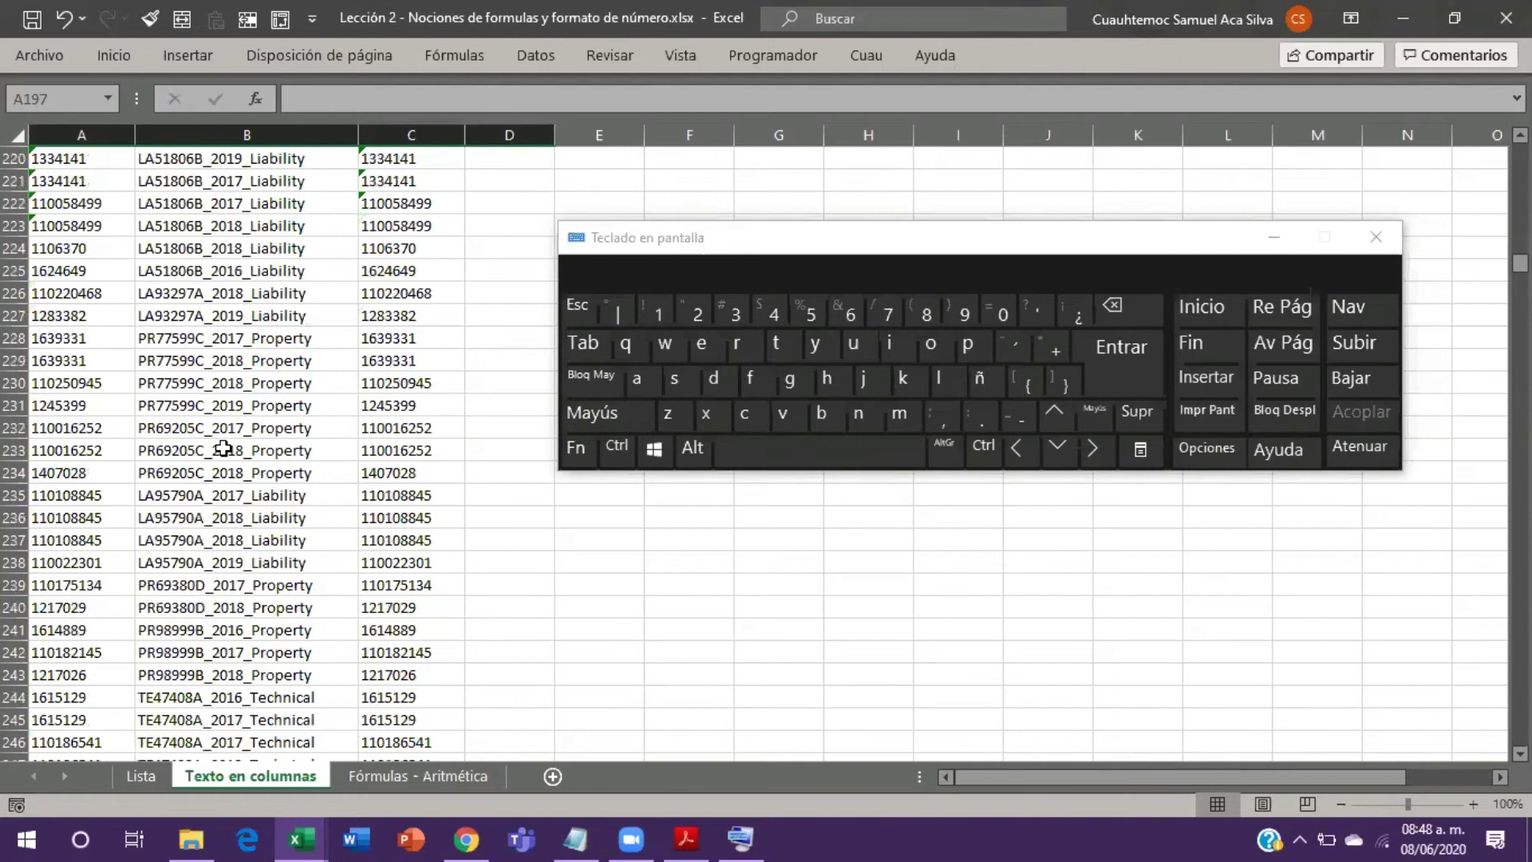
{"action": "scroll", "coordinate": [224, 449], "scroll_direction": "up", "scroll_amount": 17}
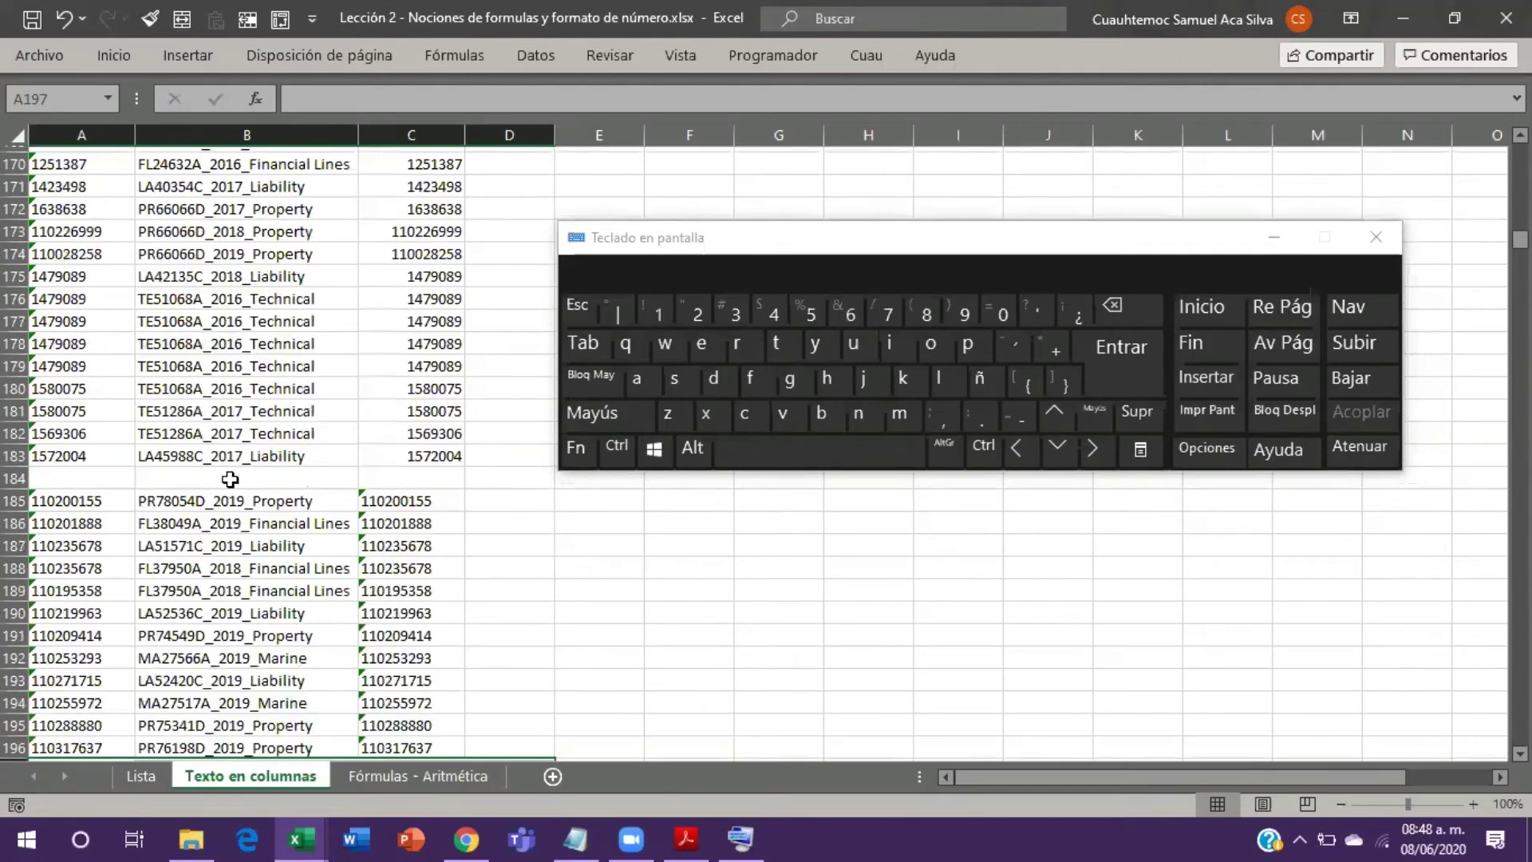
{"action": "scroll", "coordinate": [271, 482], "scroll_direction": "down", "scroll_amount": 4}
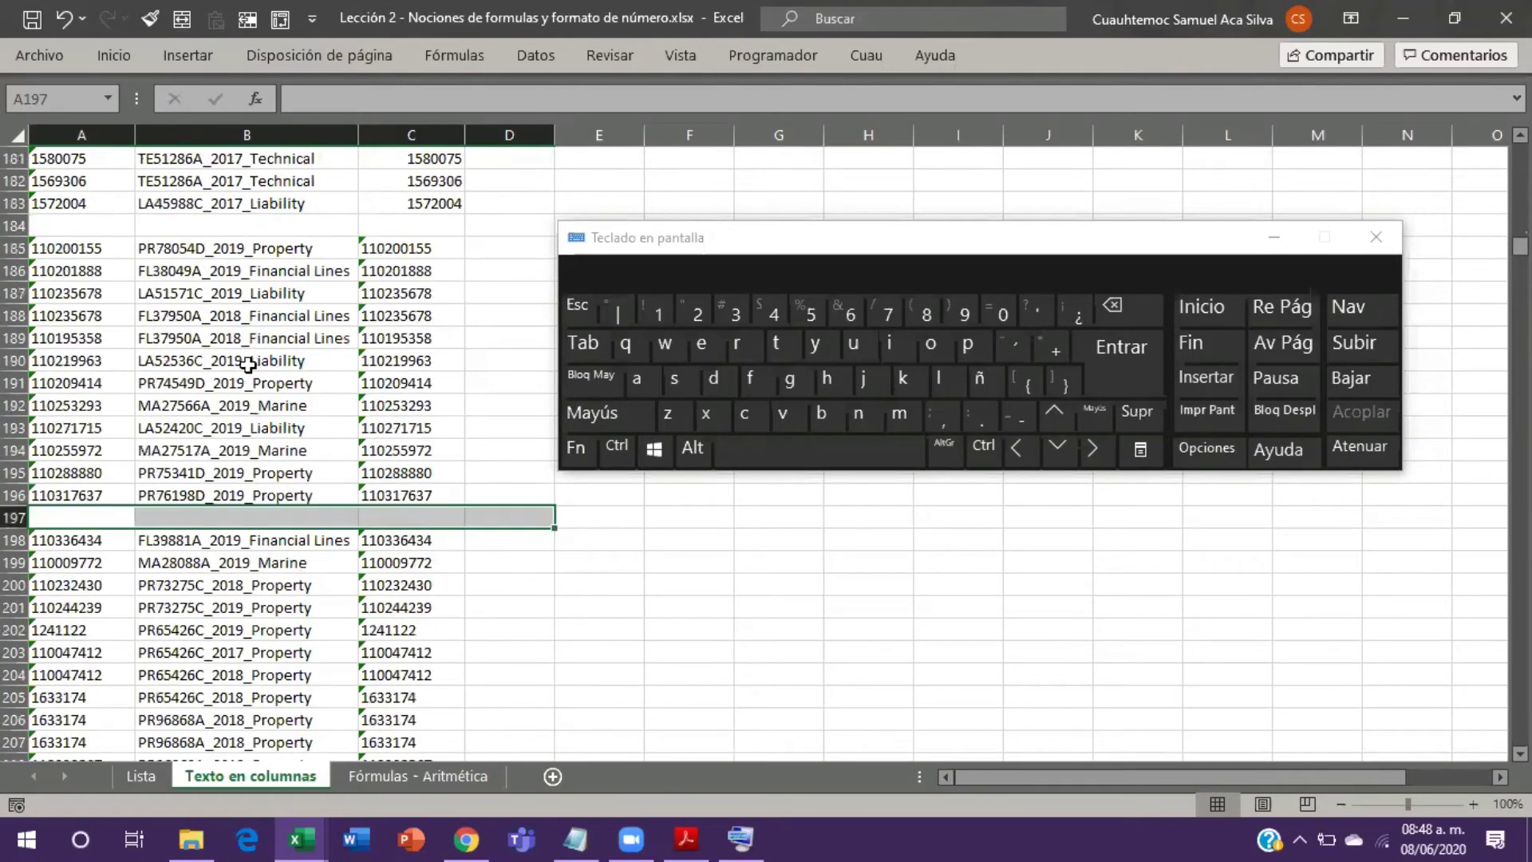
{"action": "left_click", "coordinate": [245, 136]}
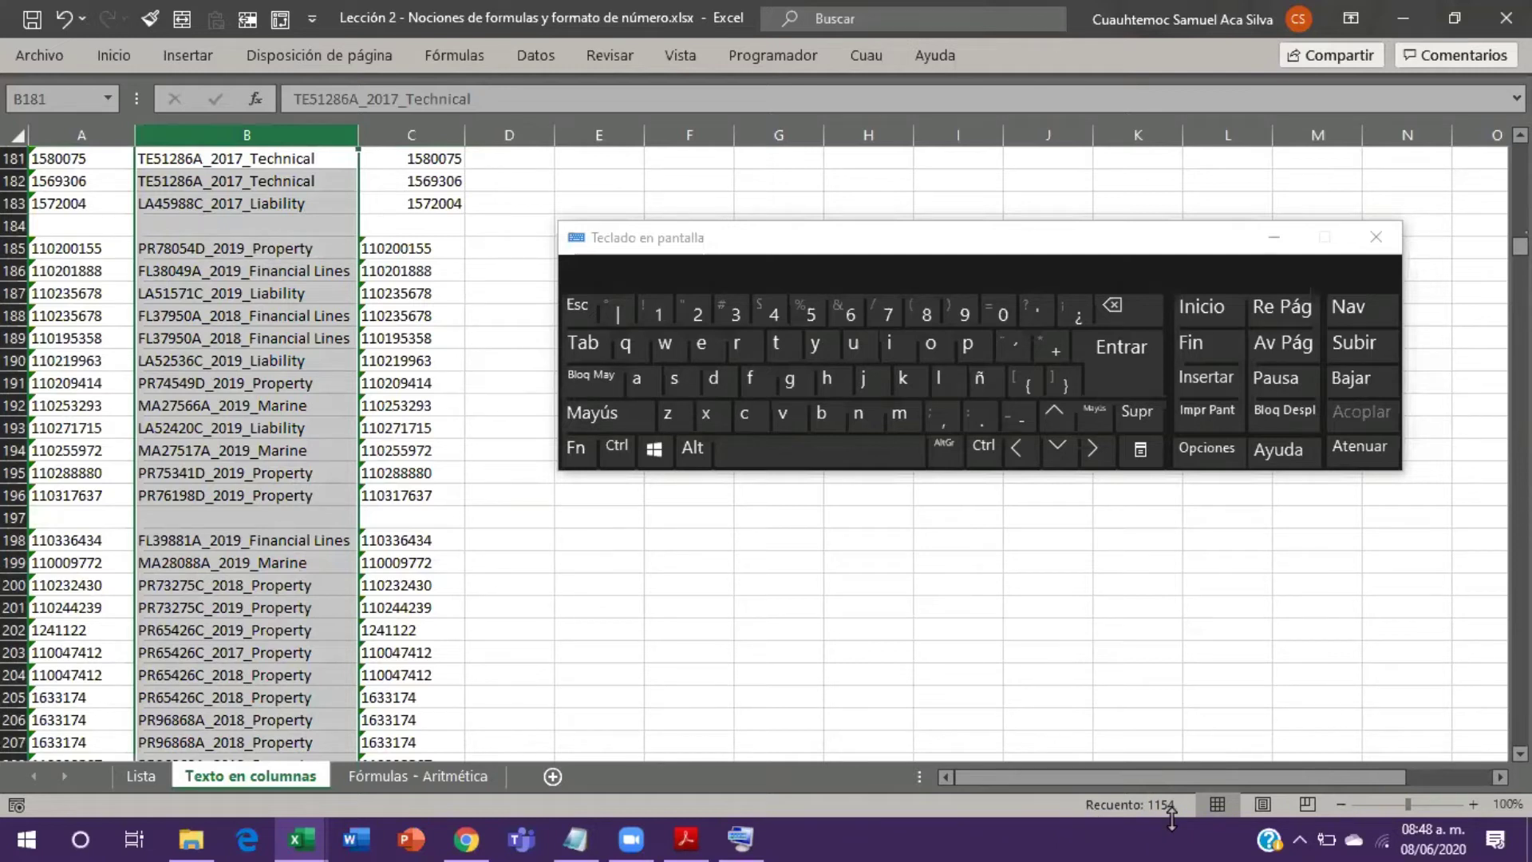
{"action": "left_click", "coordinate": [237, 453]}
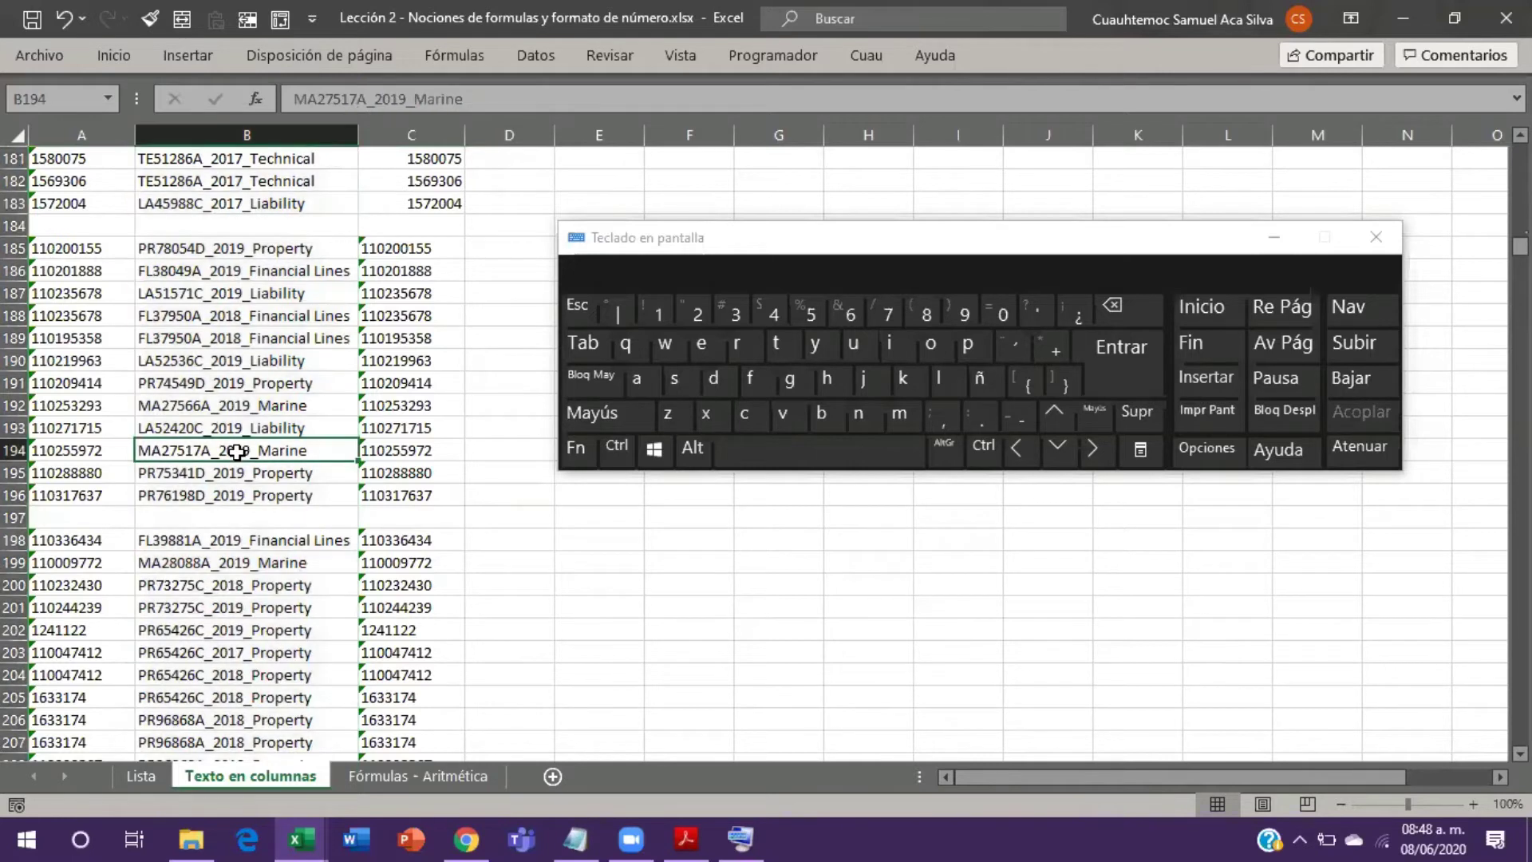
Step: Jump from B101 up to the Name_Doc header and back down past the first block to B185
{"action": "scroll", "coordinate": [237, 453], "scroll_direction": "up", "scroll_amount": 14}
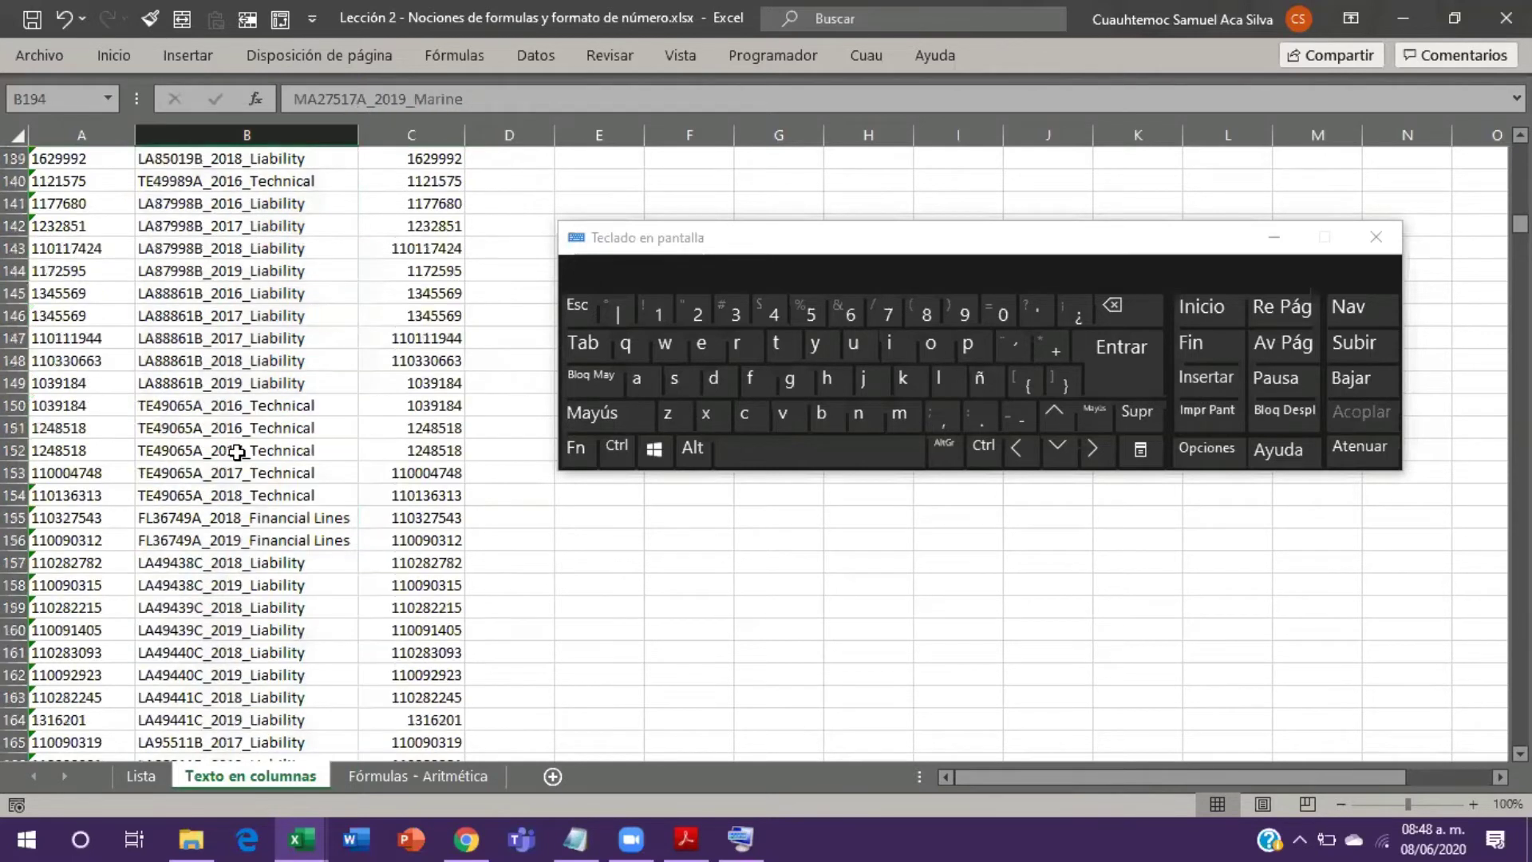
{"action": "scroll", "coordinate": [237, 452], "scroll_direction": "up", "scroll_amount": 17}
{"action": "left_click", "coordinate": [237, 452]}
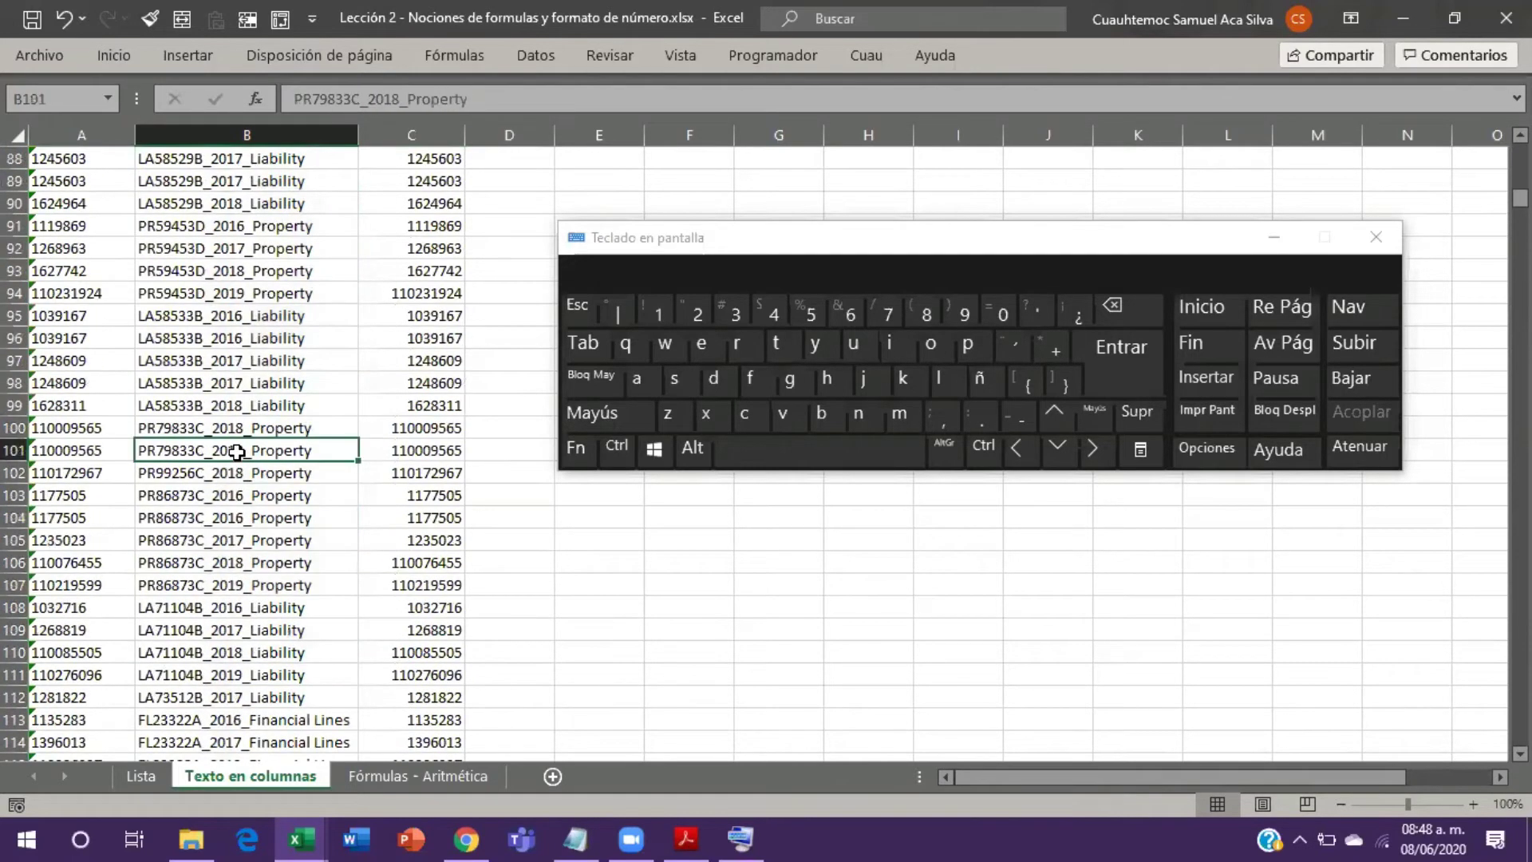
{"action": "key", "text": "ctrl+Up"}
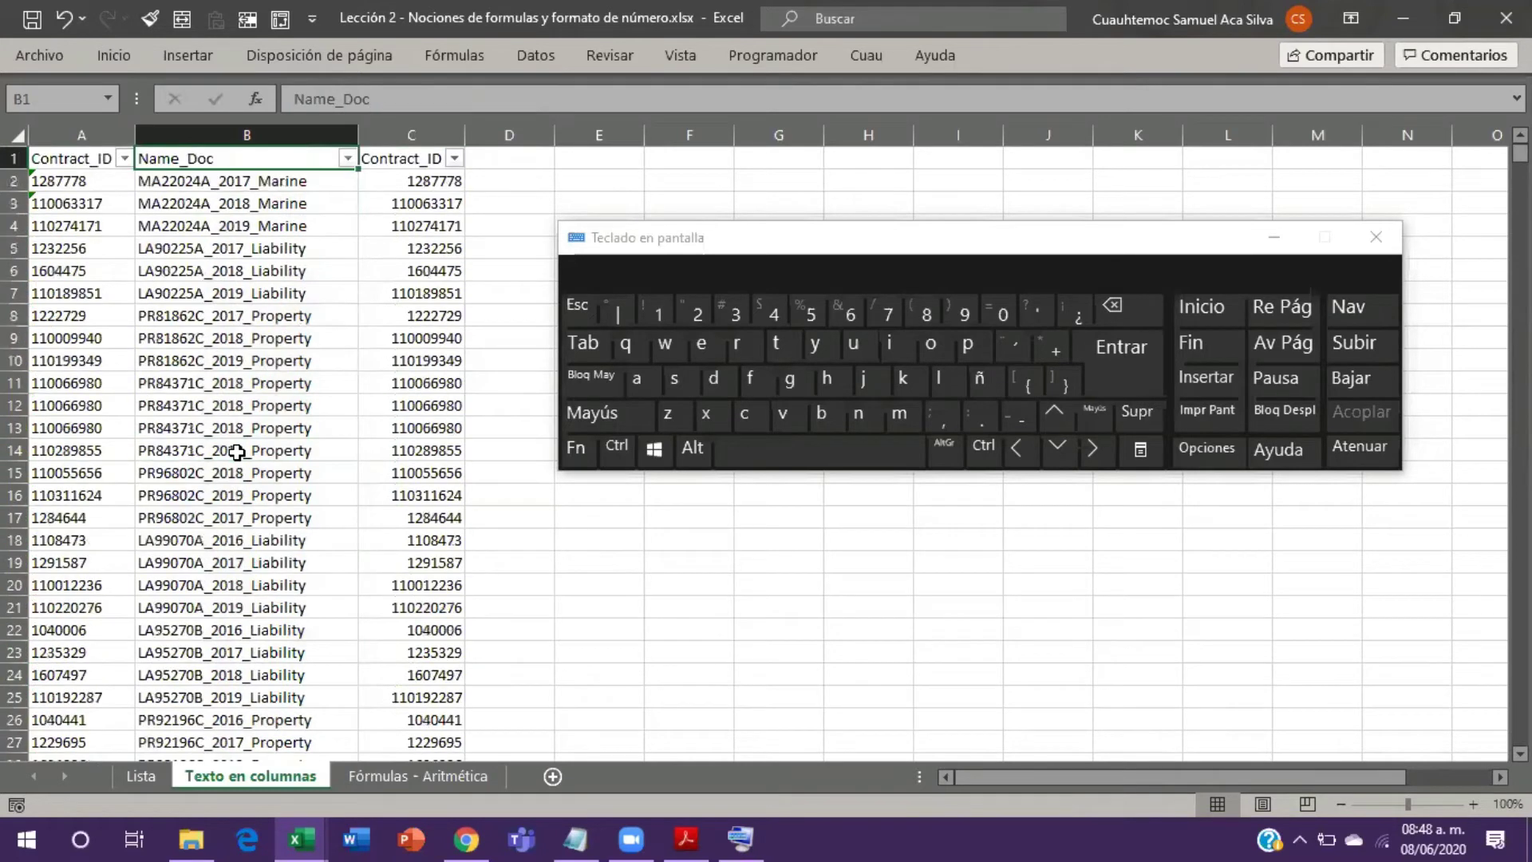
{"action": "key", "text": "ctrl+Down"}
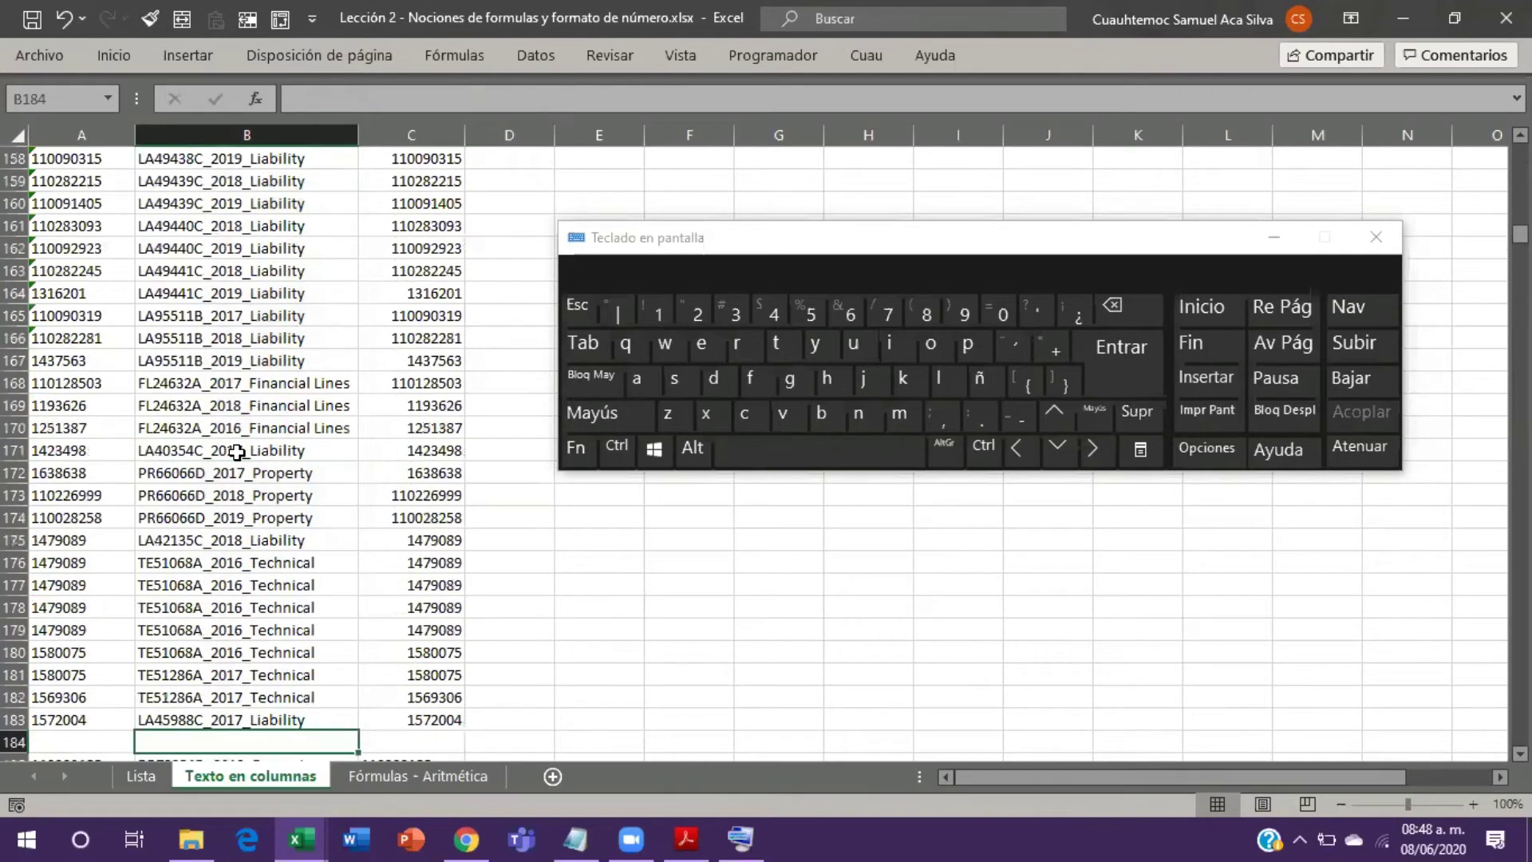
{"action": "key", "text": "ctrl+Down"}
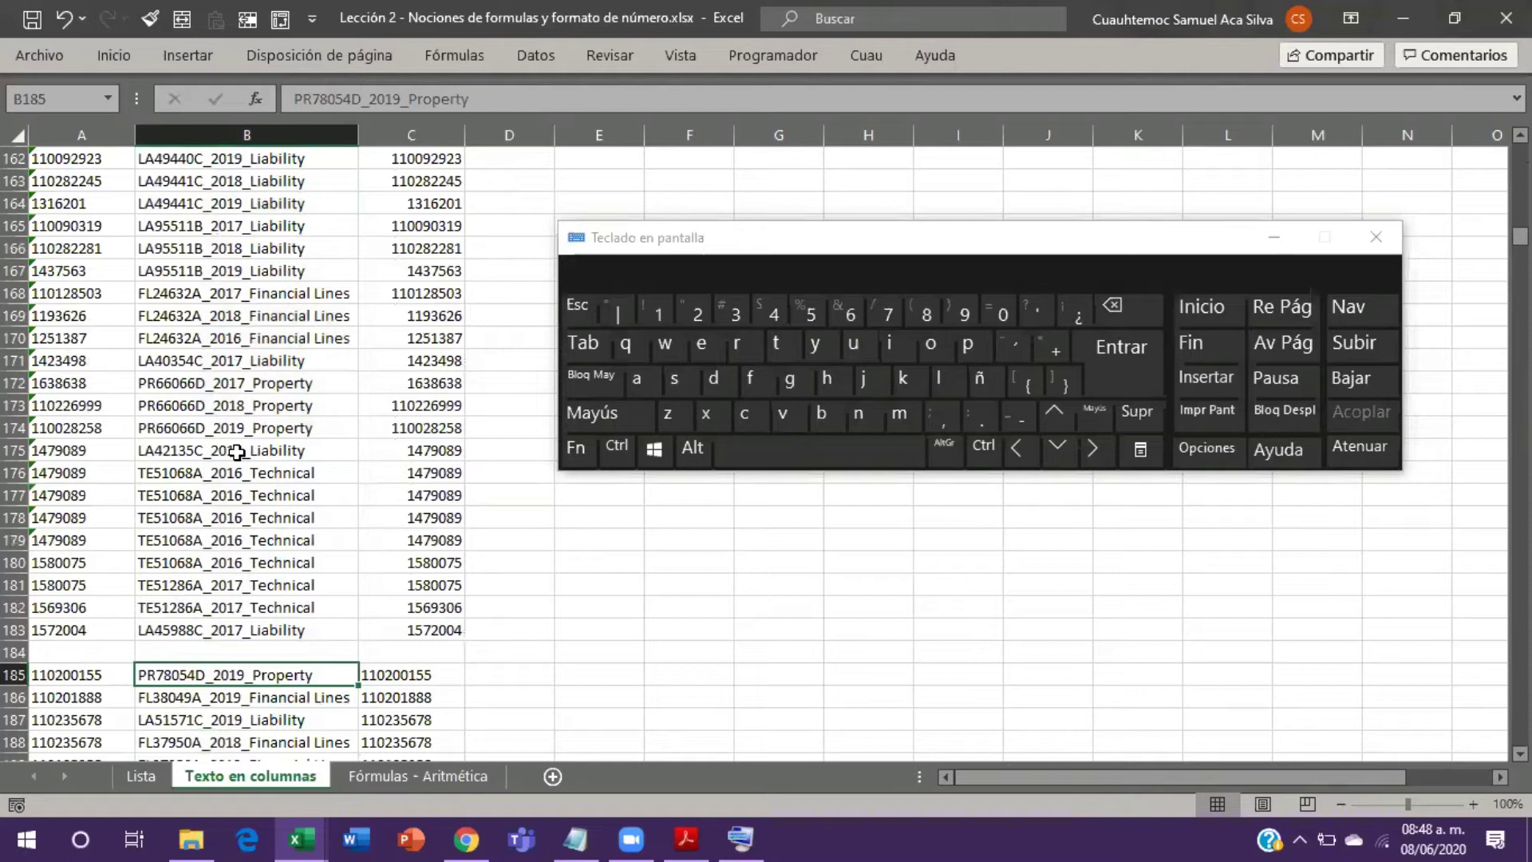
Step: Select the entire blank row 184 and delete it
{"action": "key", "text": "Up"}
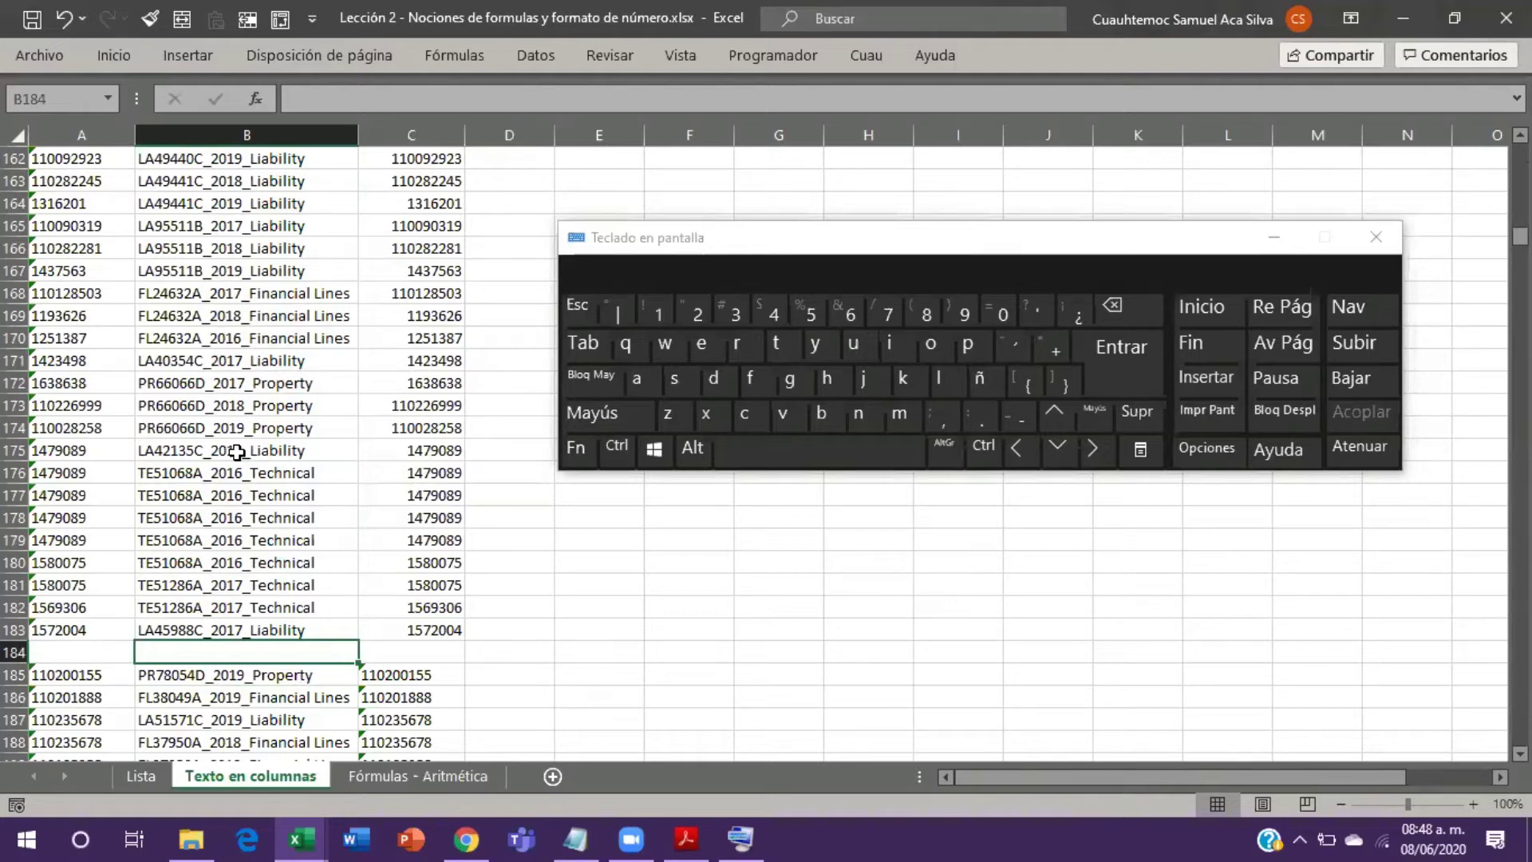
{"action": "key", "text": "shift"}
{"action": "key", "text": "shift+space"}
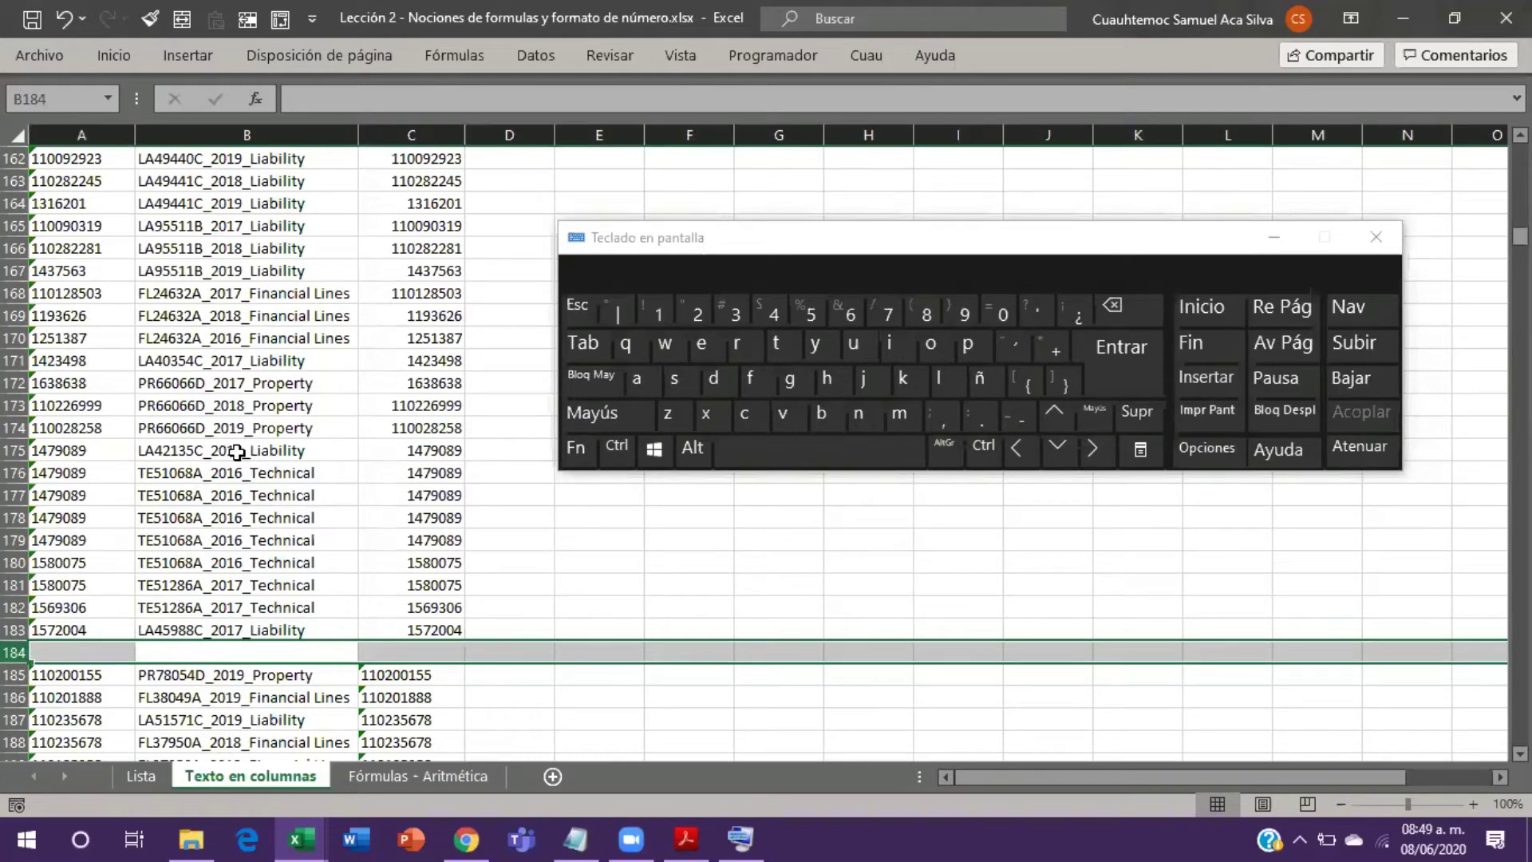
{"action": "key", "text": "ctrl"}
{"action": "key", "text": "ctrl+minus"}
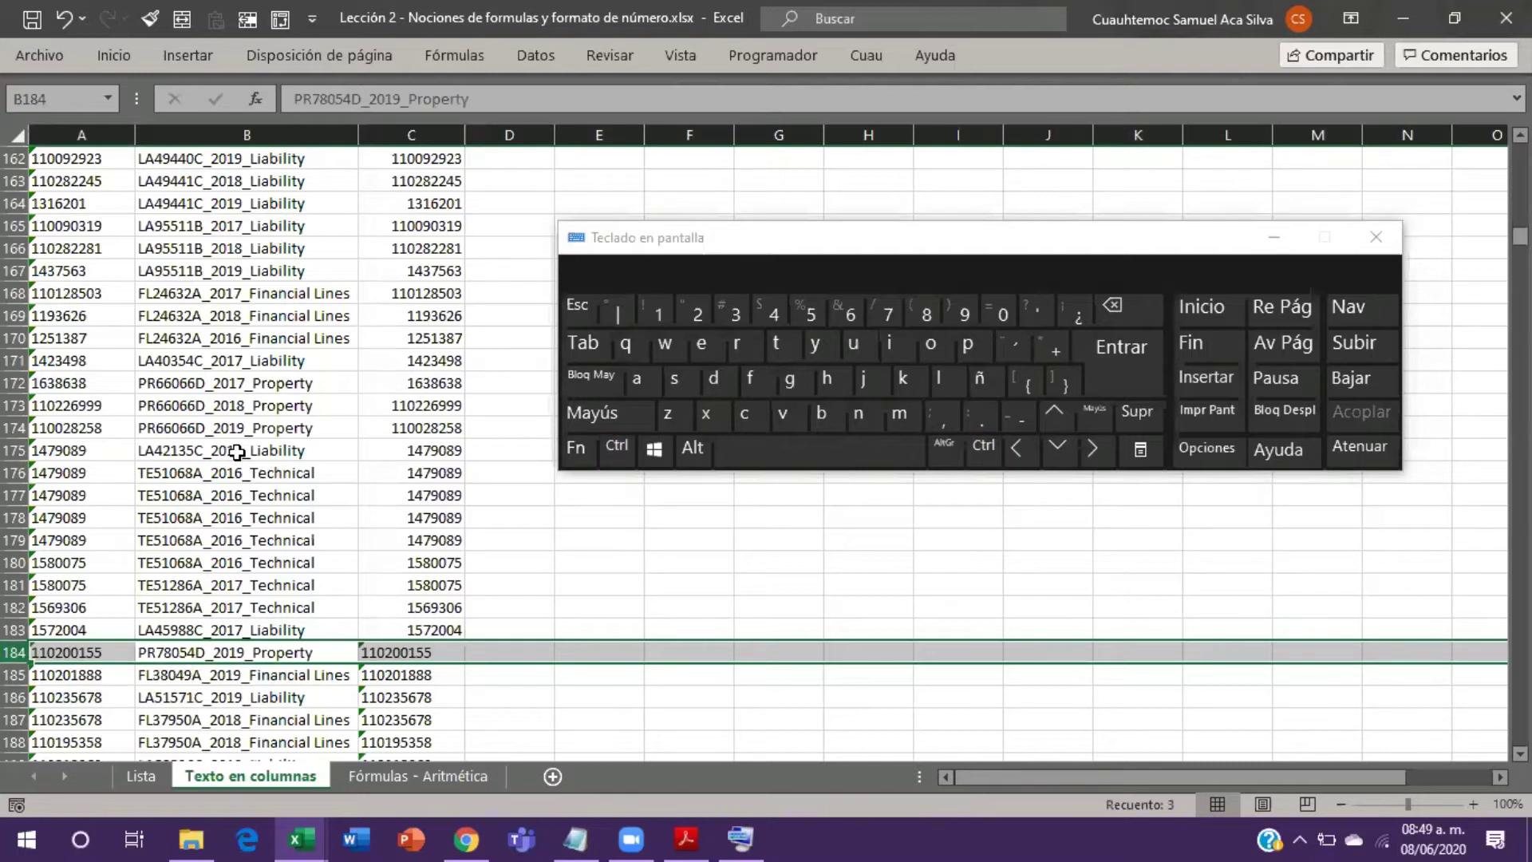
Step: Walk down the Name_Doc column from B184 to B200 to examine the joined records and the next gap
{"action": "key", "text": "Down"}
{"action": "key", "text": "Down"}
{"action": "key", "text": "Down"}
{"action": "key", "text": "Down"}
{"action": "key", "text": "Down"}
{"action": "key", "text": "Down"}
{"action": "key", "text": "Down"}
{"action": "key", "text": "Down"}
{"action": "key", "text": "Down"}
{"action": "key", "text": "Down"}
{"action": "key", "text": "Down"}
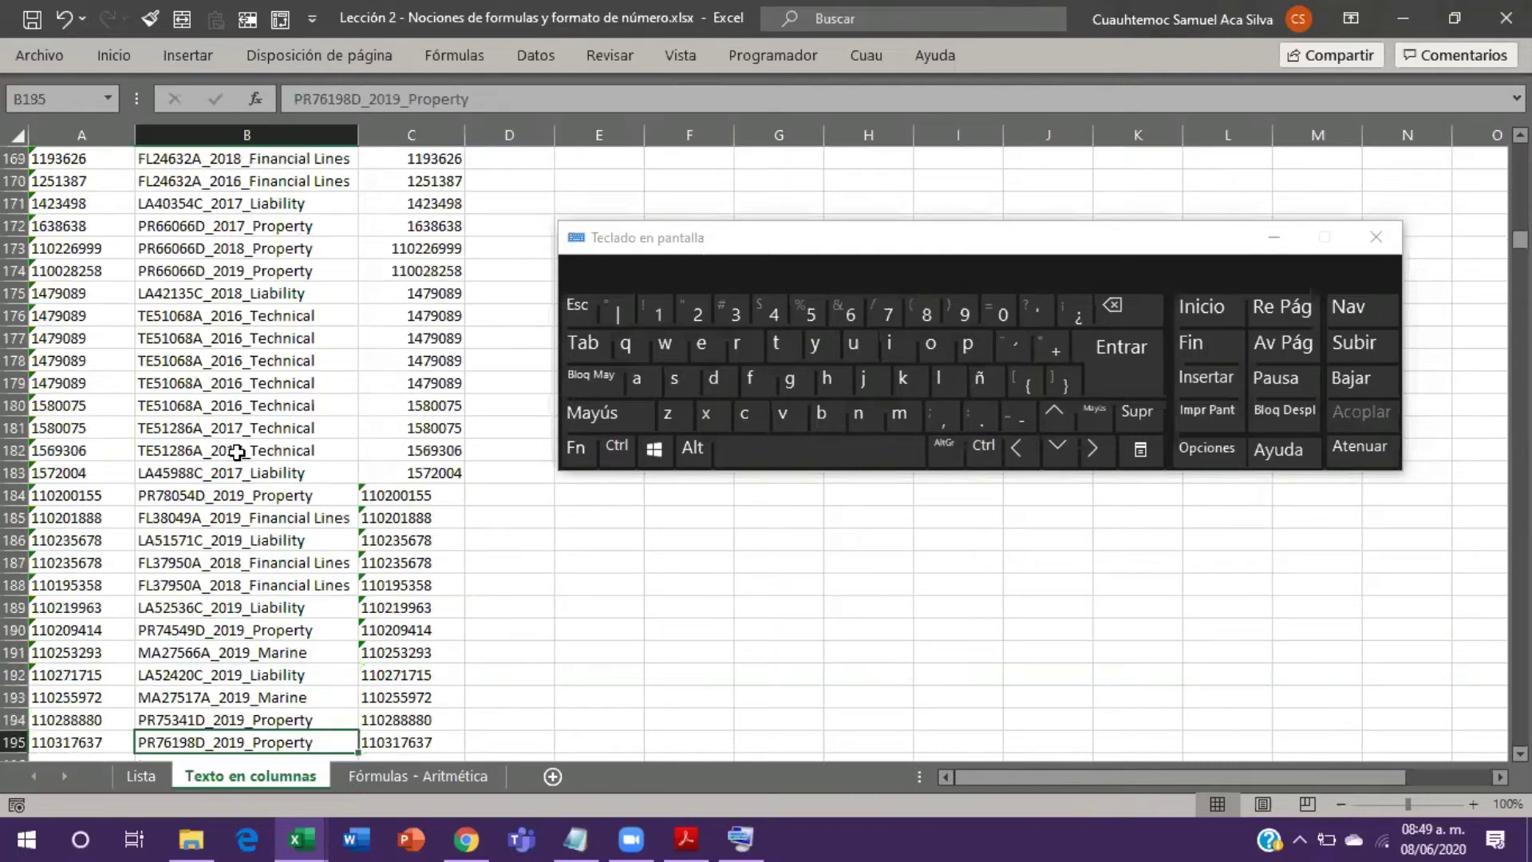
{"action": "key", "text": "Down"}
{"action": "key", "text": "Down"}
{"action": "key", "text": "Down"}
{"action": "key", "text": "Down"}
{"action": "key", "text": "Down"}
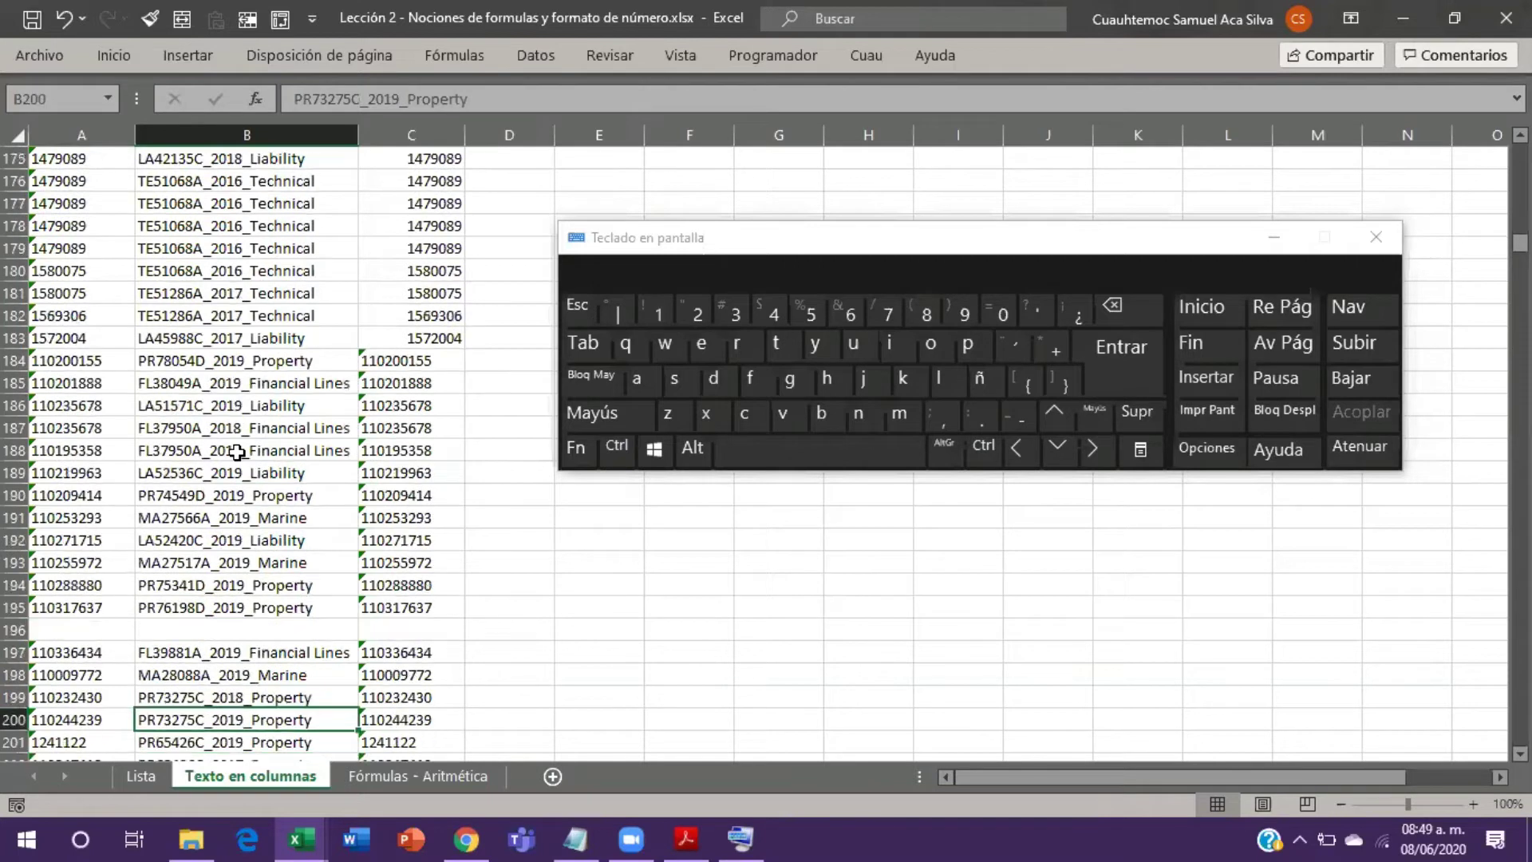
Step: Compare the Contract_ID entries in C183 and C184 where the two blocks meet, continuing to C186
{"action": "key", "text": "Up"}
{"action": "key", "text": "Up"}
{"action": "key", "text": "Up"}
{"action": "key", "text": "Up"}
{"action": "key", "text": "Up"}
{"action": "key", "text": "Up"}
{"action": "key", "text": "Up"}
{"action": "key", "text": "Up"}
{"action": "key", "text": "Up"}
{"action": "key", "text": "Up"}
{"action": "key", "text": "Up"}
{"action": "key", "text": "Up"}
{"action": "key", "text": "Up"}
{"action": "key", "text": "Up"}
{"action": "key", "text": "Up"}
{"action": "key", "text": "Up"}
{"action": "key", "text": "Up"}
{"action": "key", "text": "Right"}
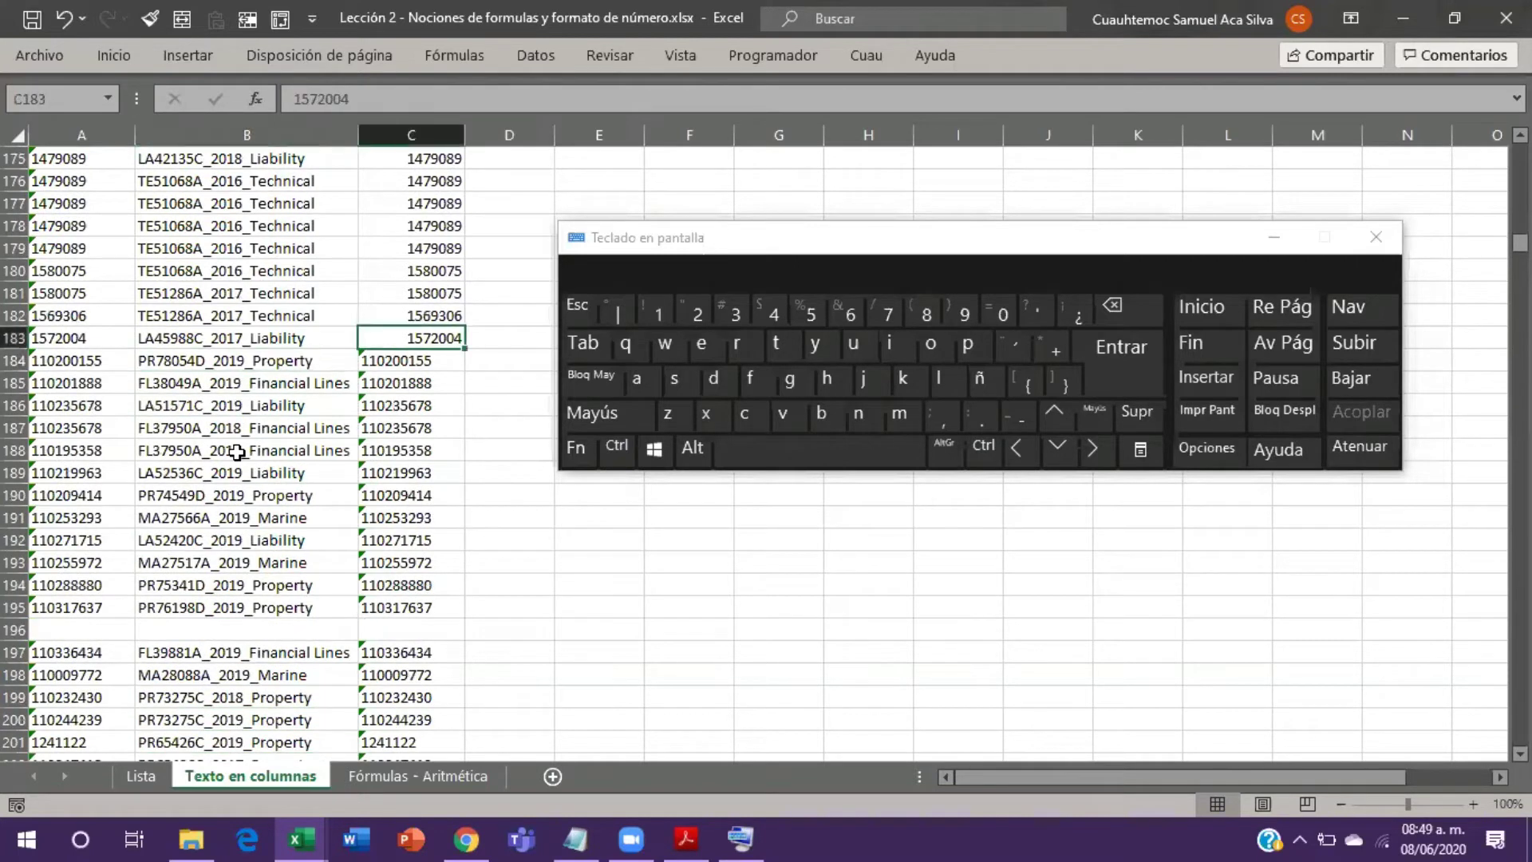
{"action": "key", "text": "Down"}
{"action": "key", "text": "Up"}
{"action": "key", "text": "Down"}
{"action": "key", "text": "Up"}
{"action": "key", "text": "Down"}
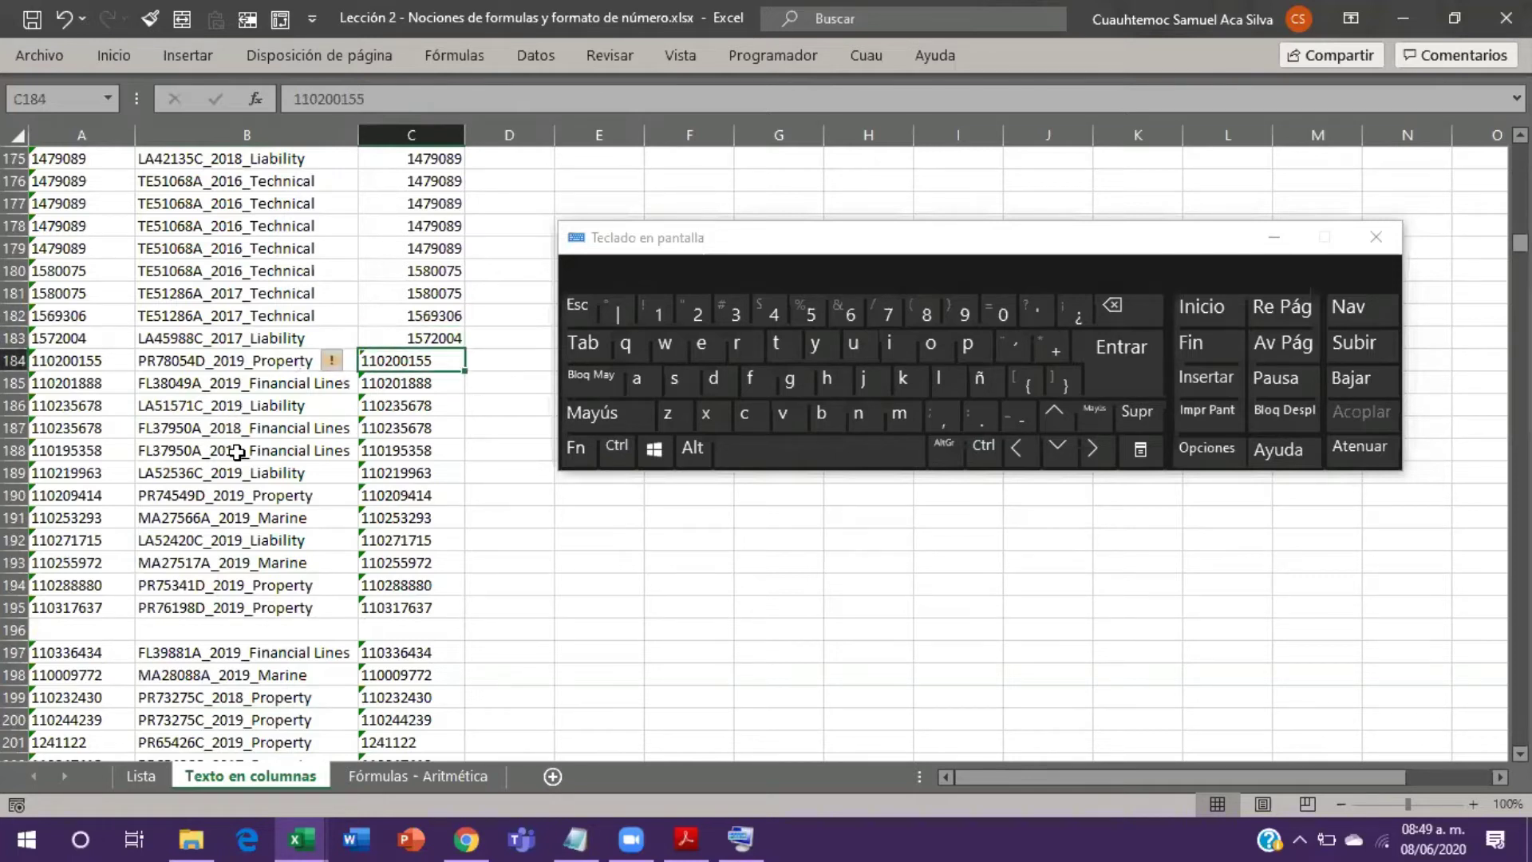
{"action": "key", "text": "Up"}
{"action": "key", "text": "Down"}
{"action": "key", "text": "Up"}
{"action": "key", "text": "Down"}
{"action": "key", "text": "Down"}
{"action": "key", "text": "Down"}
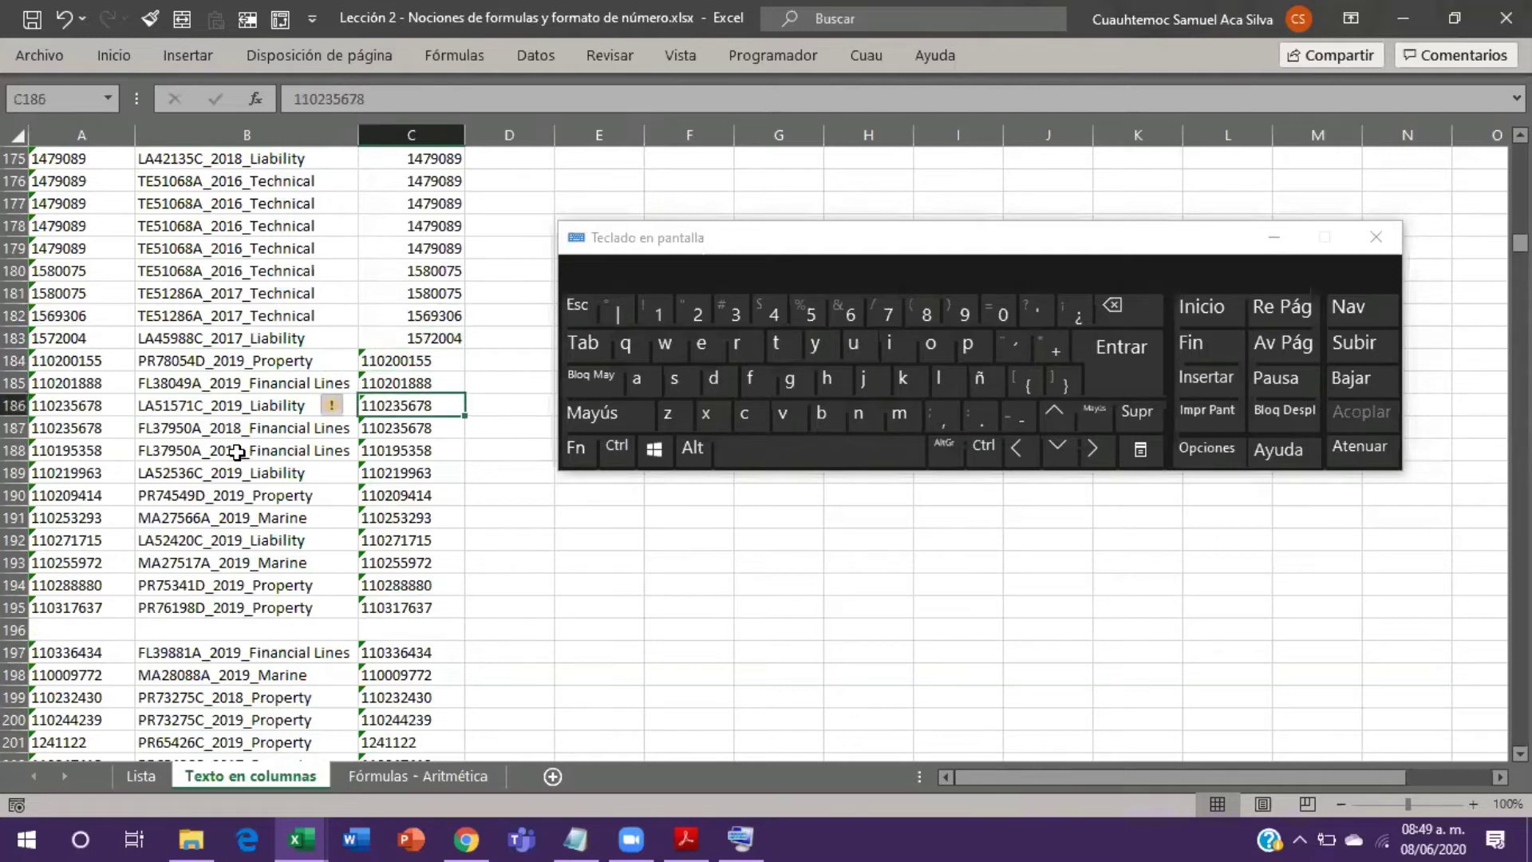
Step: Inspect the Contract_ID entries from C187 past blank row 196, and return to the last Name_Doc entry above it, B195
{"action": "key", "text": "Down"}
{"action": "key", "text": "Down"}
{"action": "key", "text": "Down"}
{"action": "key", "text": "Down"}
{"action": "key", "text": "Down"}
{"action": "key", "text": "Down"}
{"action": "key", "text": "Down"}
{"action": "key", "text": "Down"}
{"action": "key", "text": "Down"}
{"action": "key", "text": "Down"}
{"action": "key", "text": "Down"}
{"action": "key", "text": "Down"}
{"action": "key", "text": "Down"}
{"action": "key", "text": "Up"}
{"action": "key", "text": "Up"}
{"action": "key", "text": "Up"}
{"action": "key", "text": "Left"}
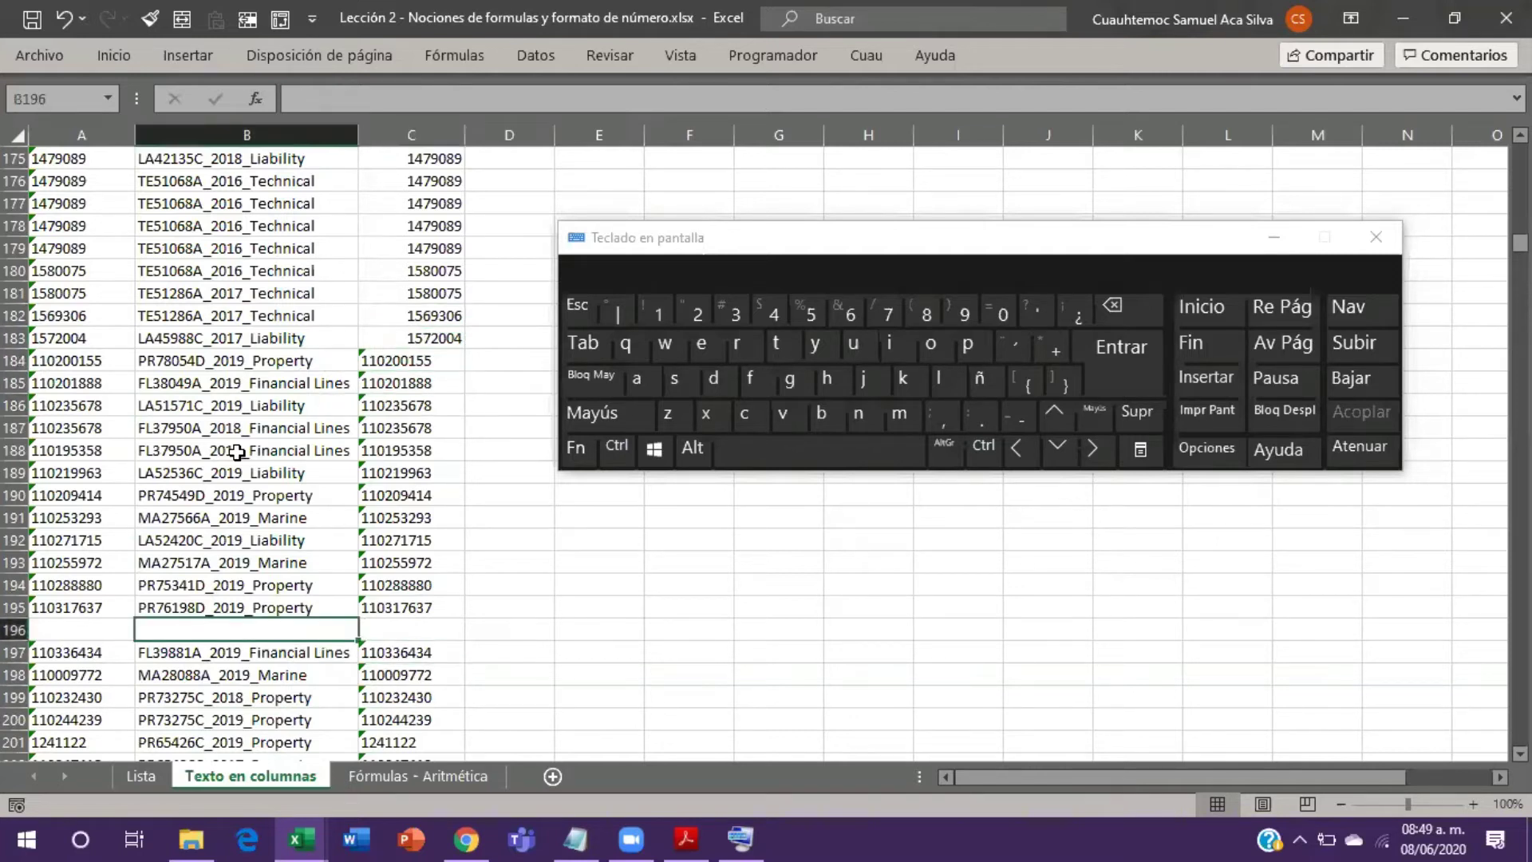
{"action": "key", "text": "Up"}
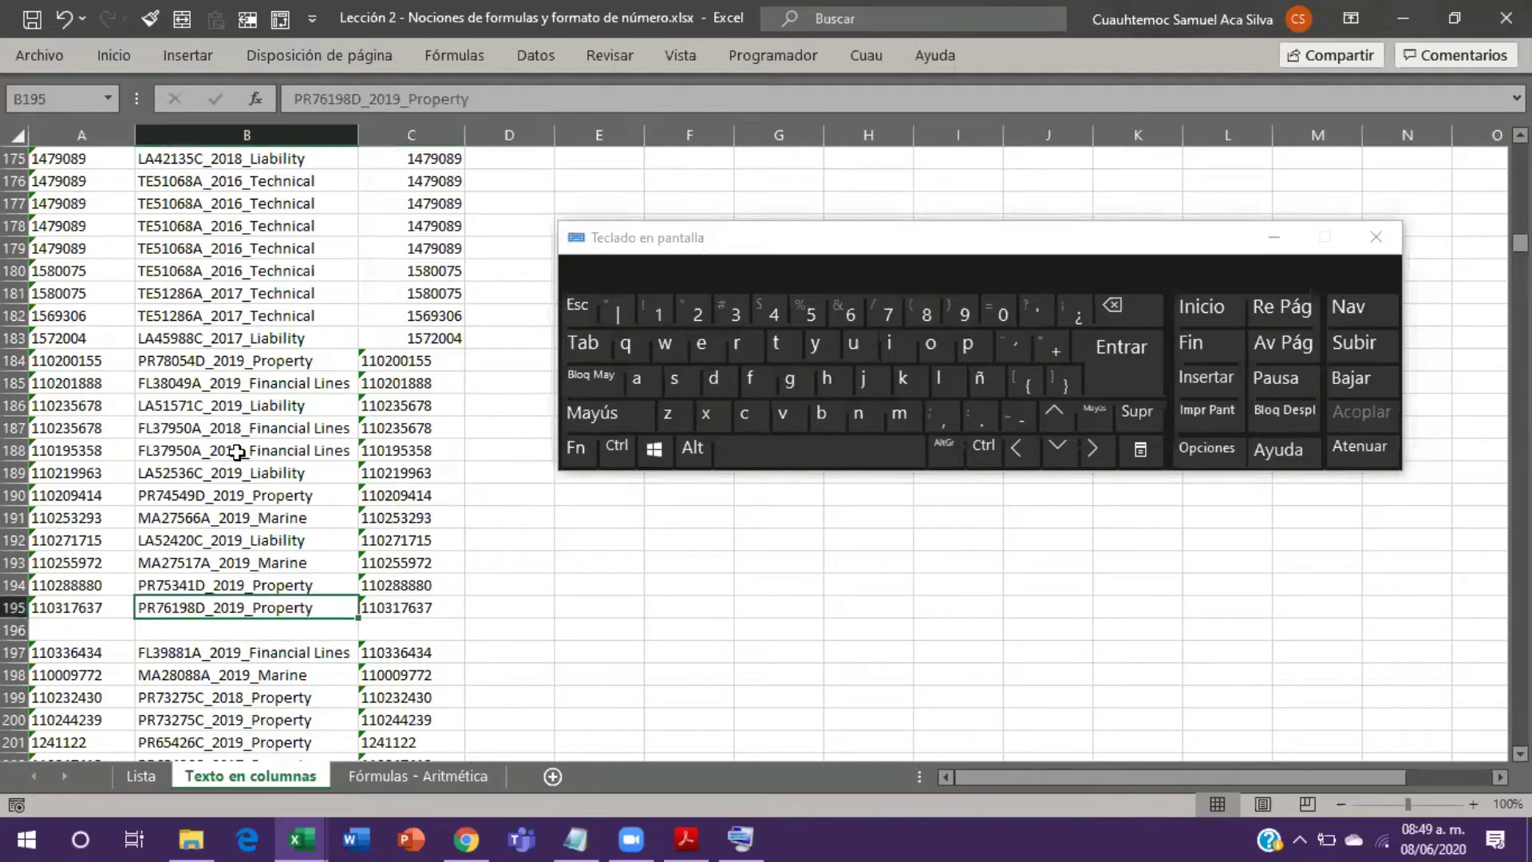
Step: Select the continuous Name_Doc entries B2:B195 and extend the selection across the gap to B200
{"action": "key", "text": "ctrl+Up"}
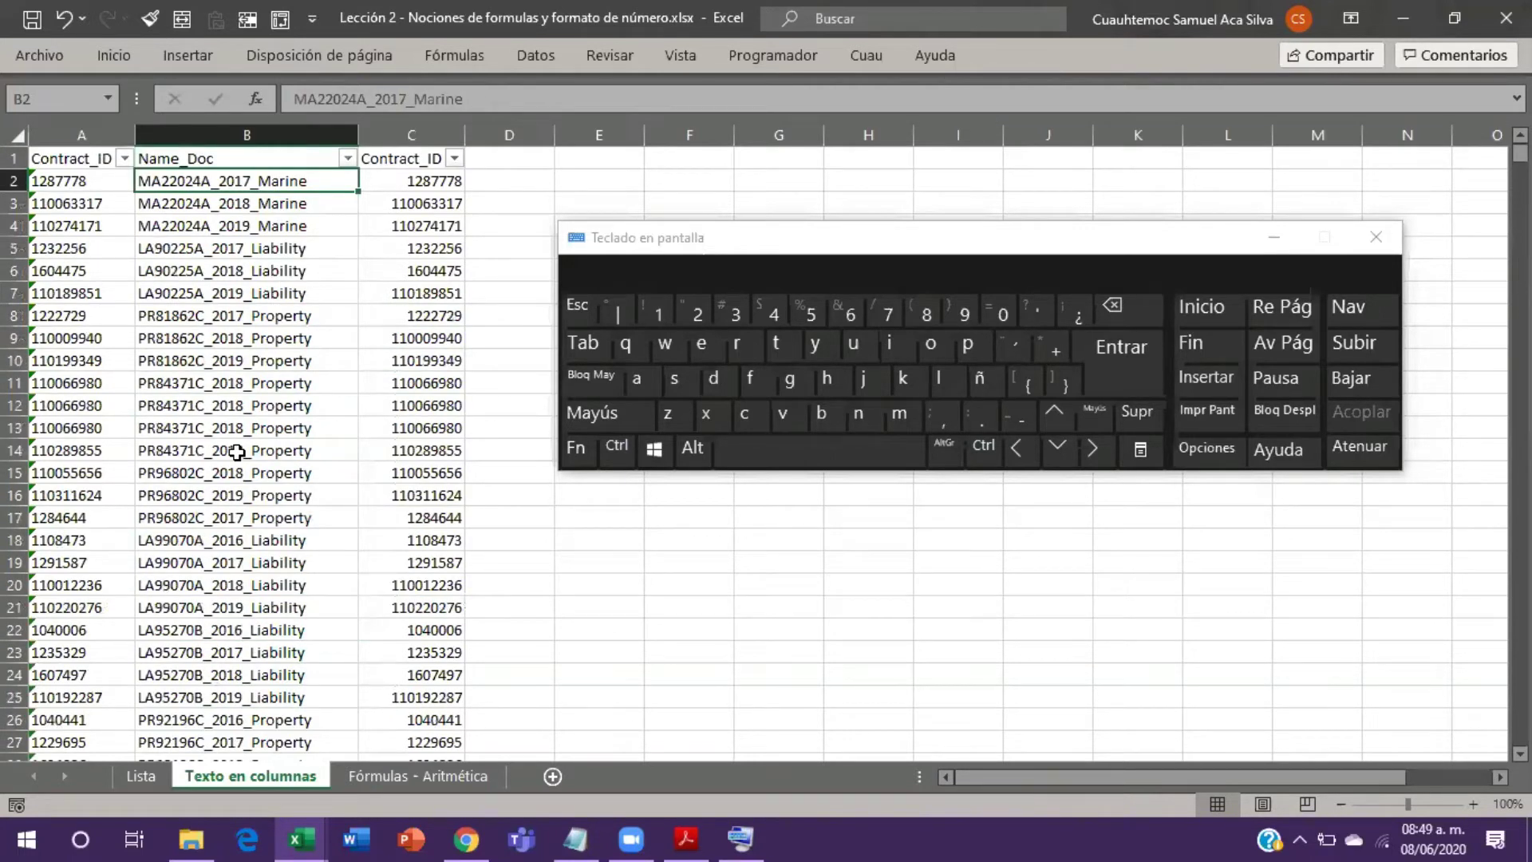
{"action": "key", "text": "ctrl"}
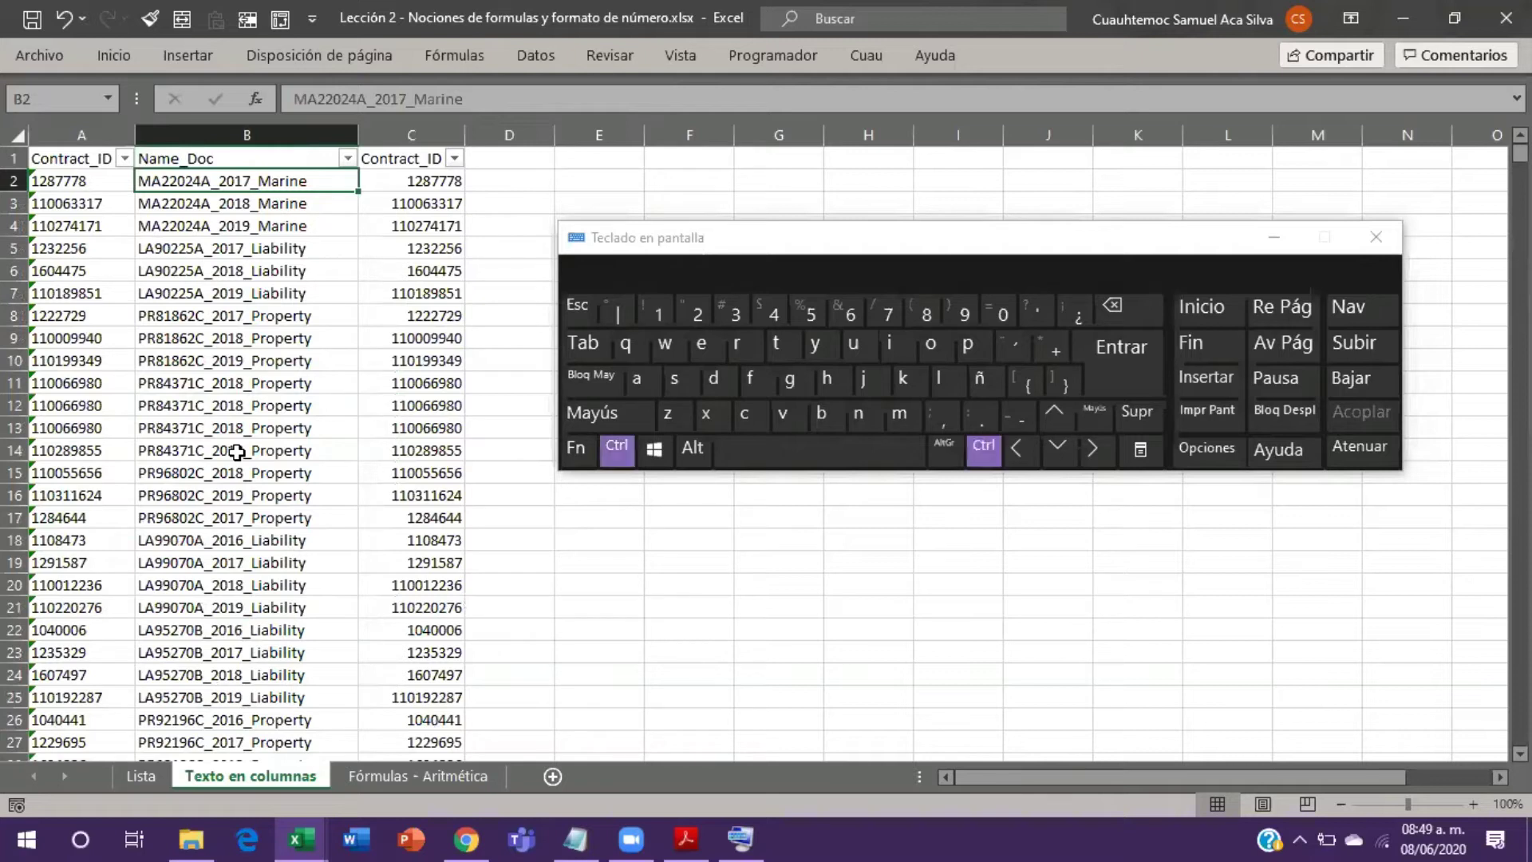
{"action": "key", "text": "ctrl+shift+Down"}
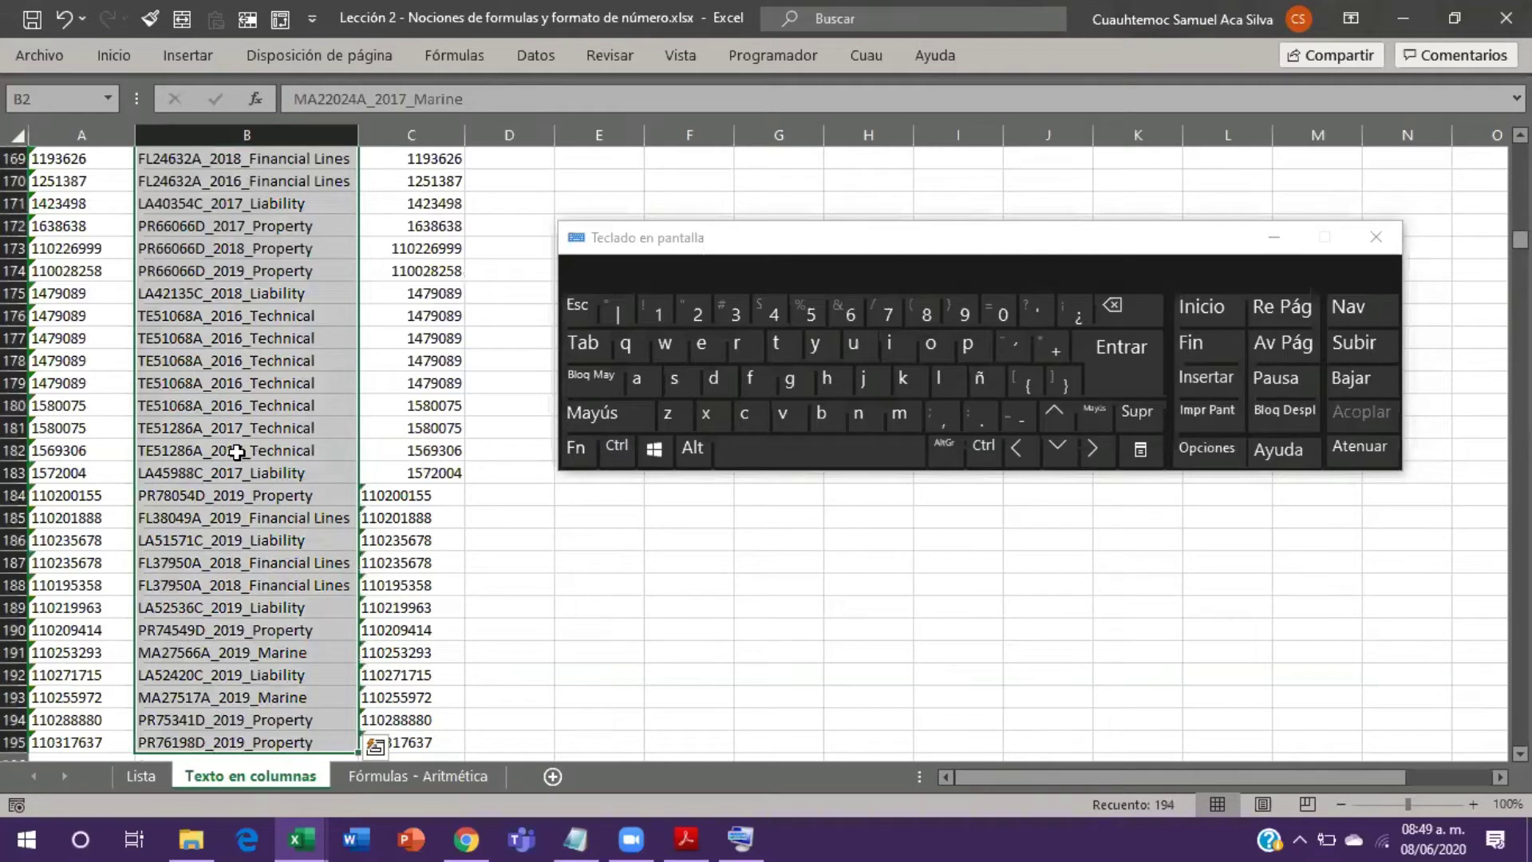
{"action": "key", "text": "shift"}
{"action": "key", "text": "ctrl+shift+Down"}
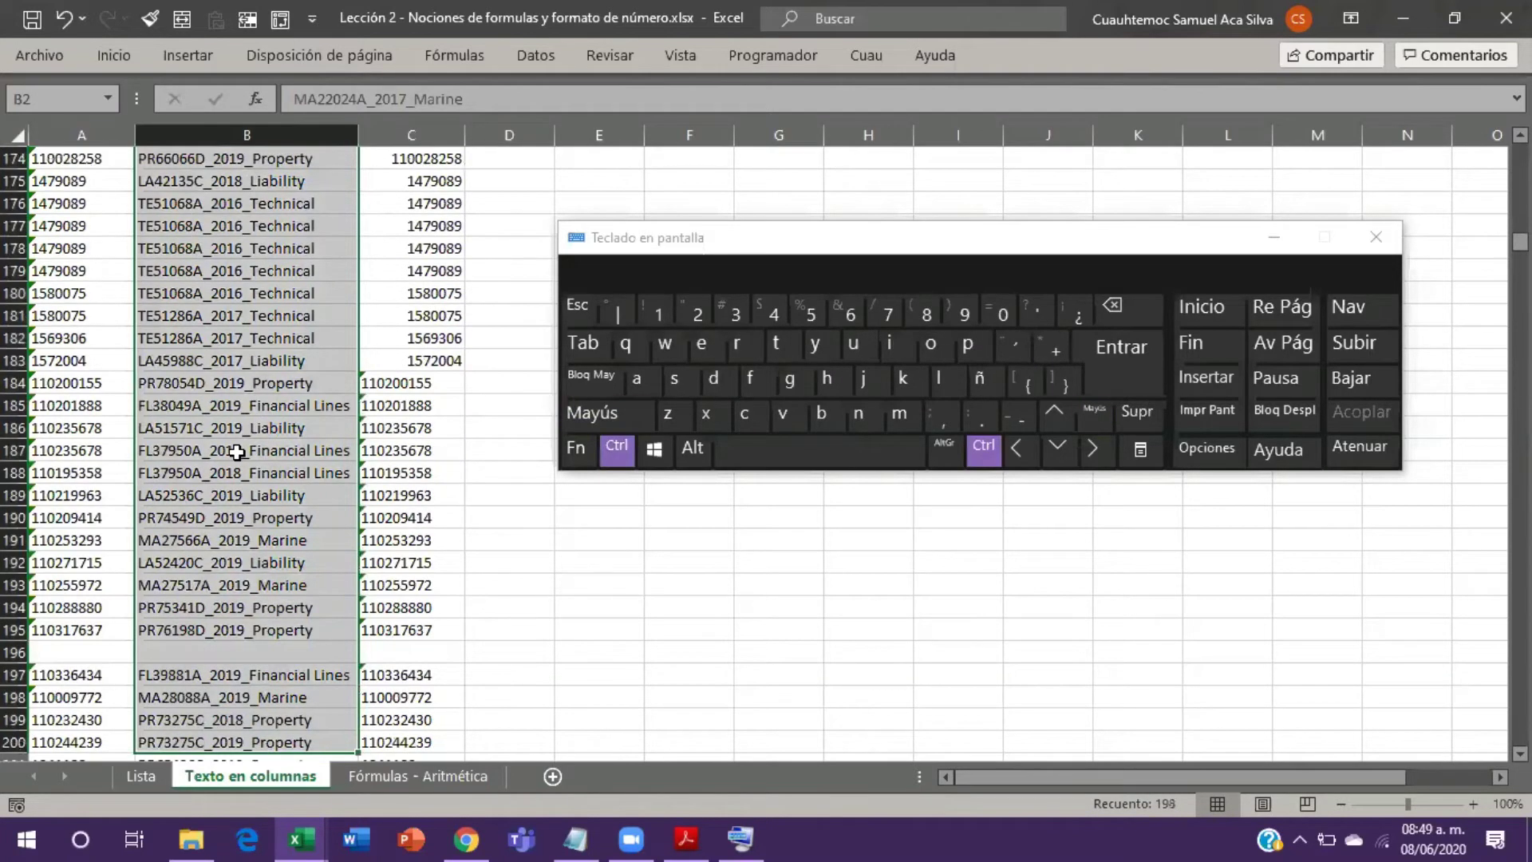
Step: Go to the gap below B195 and delete the entire blank row 196
{"action": "key", "text": "ctrl+Up"}
{"action": "key", "text": "ctrl+Down"}
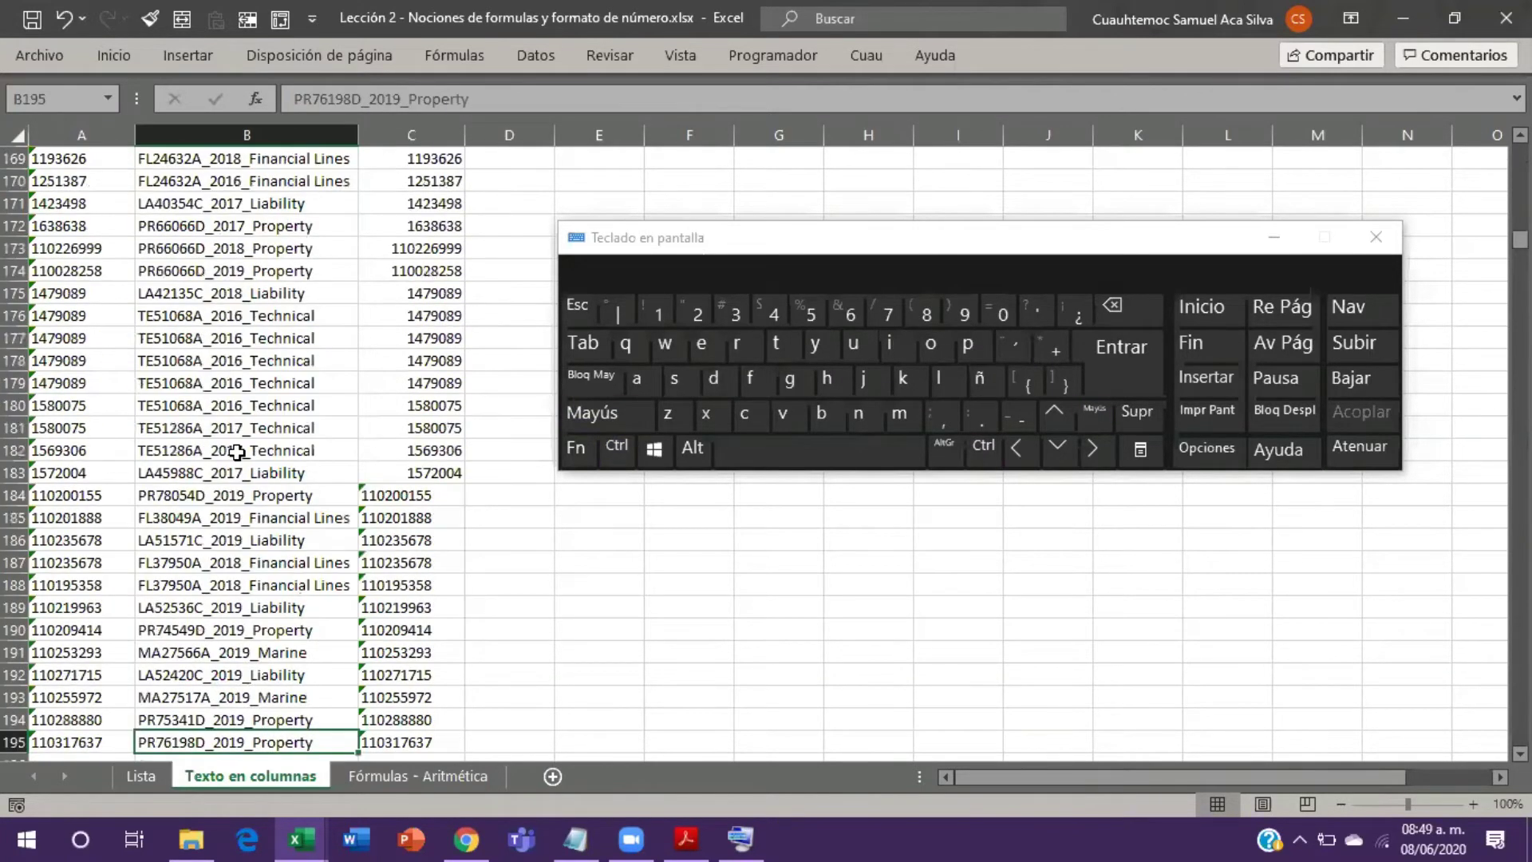
{"action": "key", "text": "ctrl+Down"}
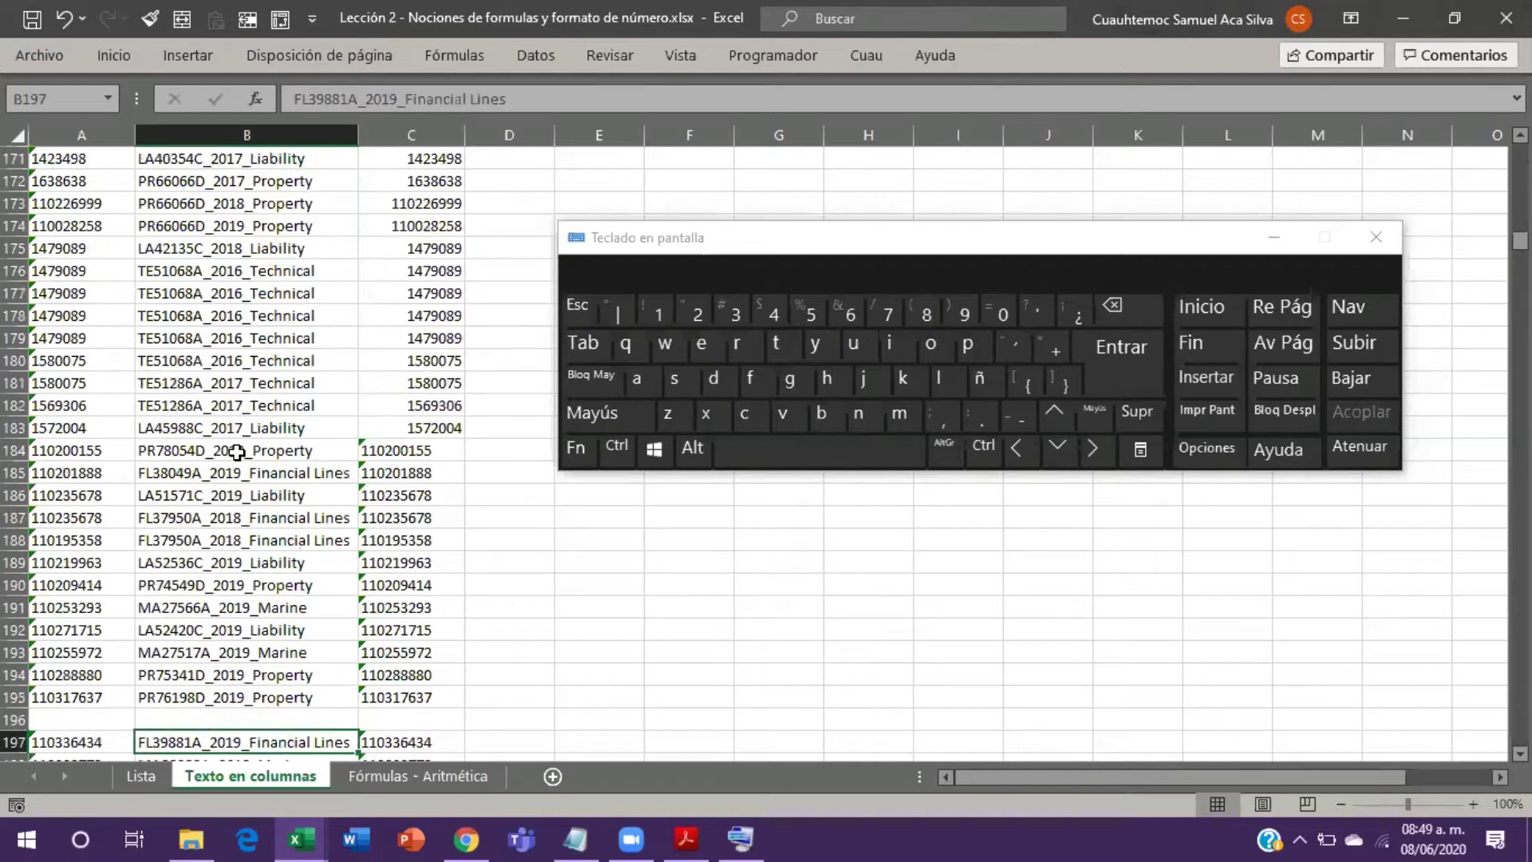
{"action": "key", "text": "Down"}
{"action": "key", "text": "Down"}
{"action": "key", "text": "Down"}
{"action": "key", "text": "Down"}
{"action": "key", "text": "Down"}
{"action": "key", "text": "Down"}
{"action": "key", "text": "Down"}
{"action": "key", "text": "Down"}
{"action": "key", "text": "Down"}
{"action": "key", "text": "Down"}
{"action": "key", "text": "Down"}
{"action": "key", "text": "Down"}
{"action": "key", "text": "Down"}
{"action": "key", "text": "Down"}
{"action": "key", "text": "Down"}
{"action": "key", "text": "Down"}
{"action": "key", "text": "Down"}
{"action": "key", "text": "ctrl+Up"}
{"action": "key", "text": "Up"}
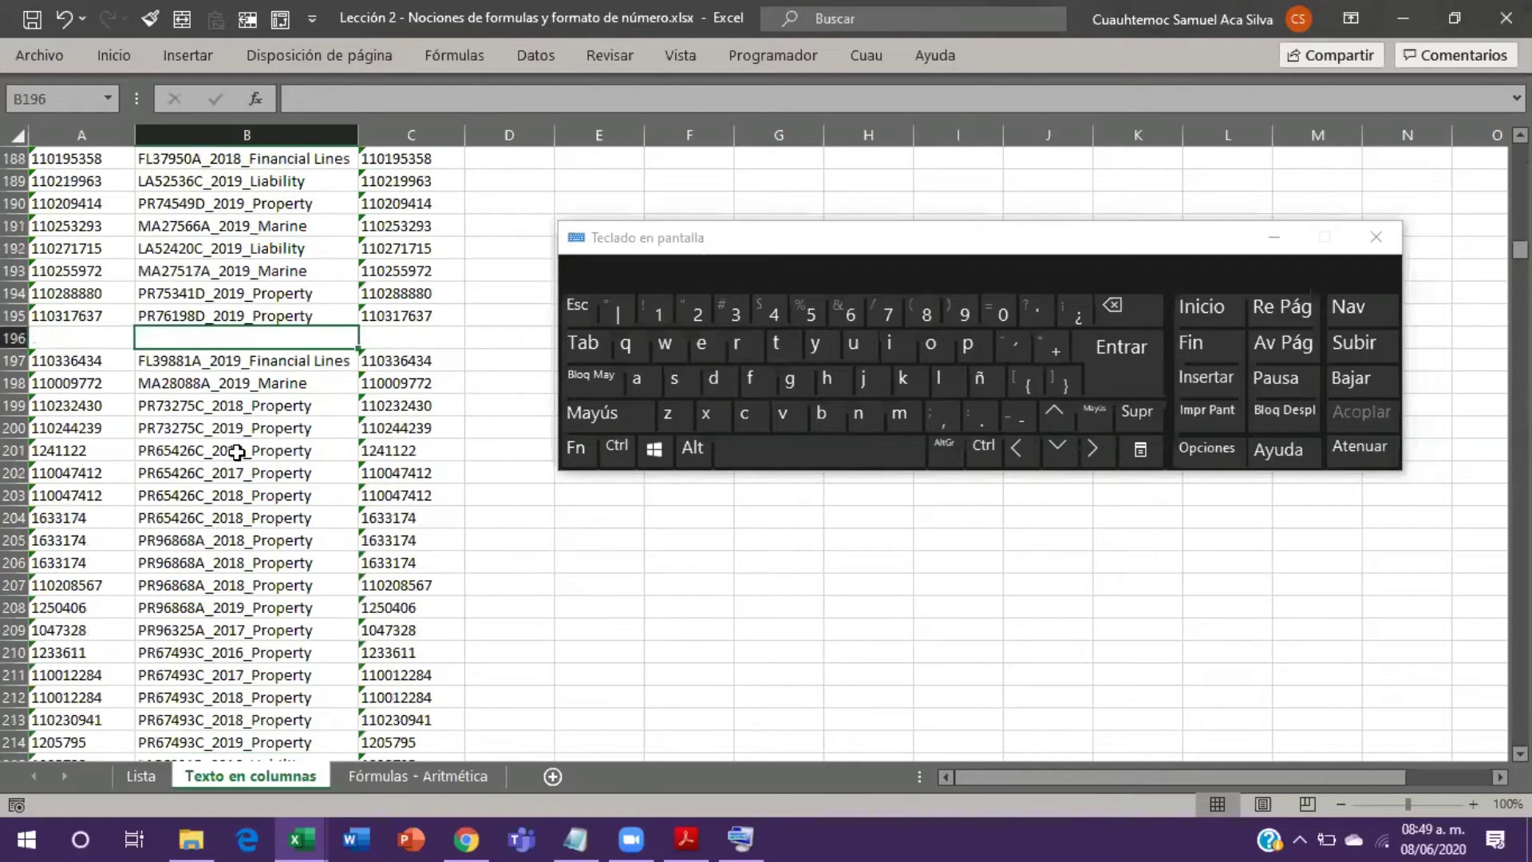
{"action": "key", "text": "shift+space"}
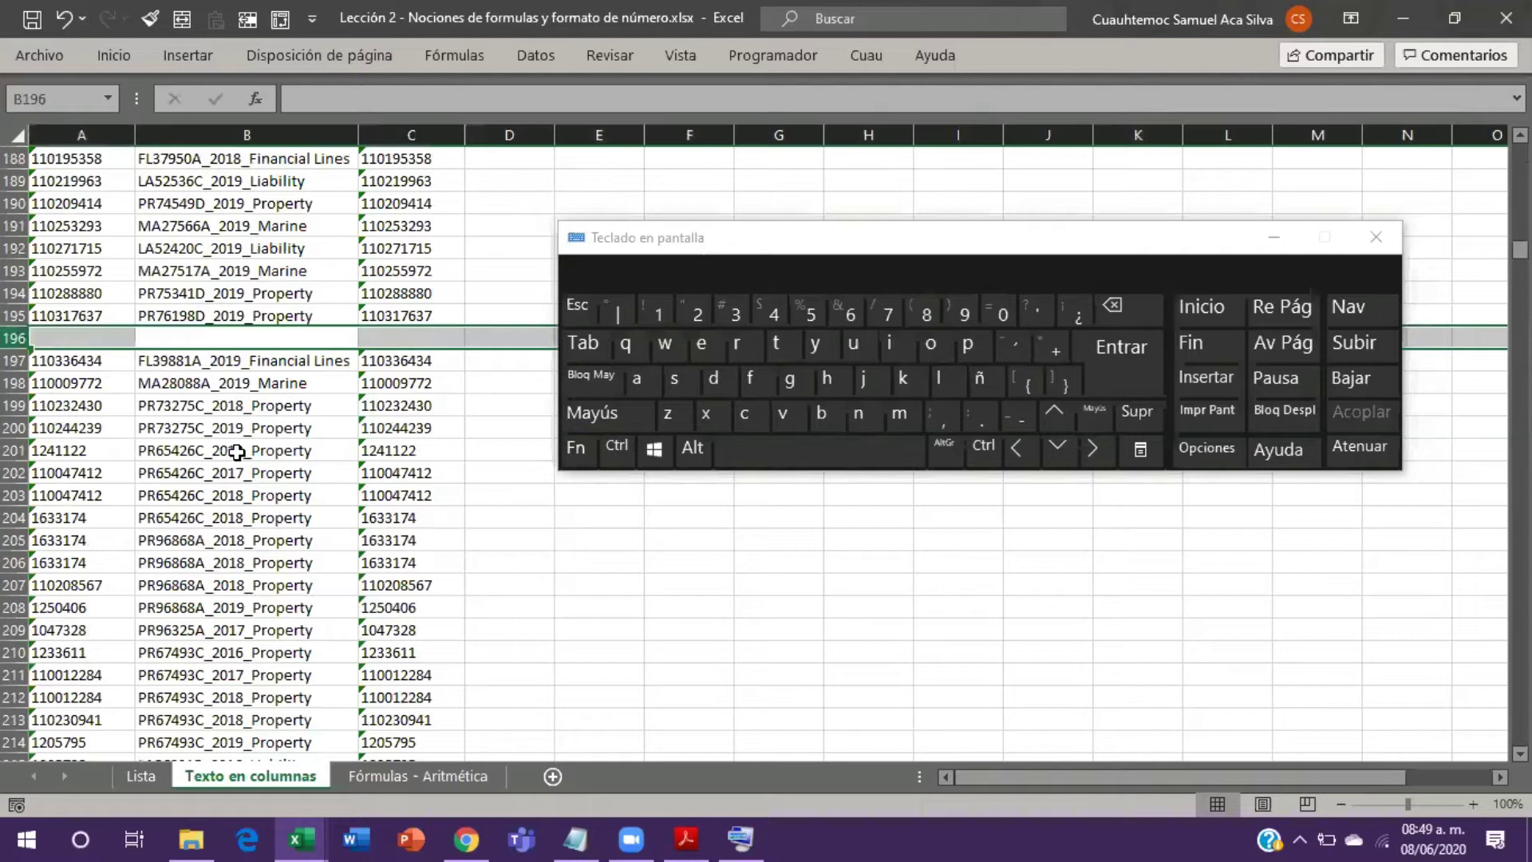
{"action": "key", "text": "ctrl+minus"}
{"action": "key", "text": "Down"}
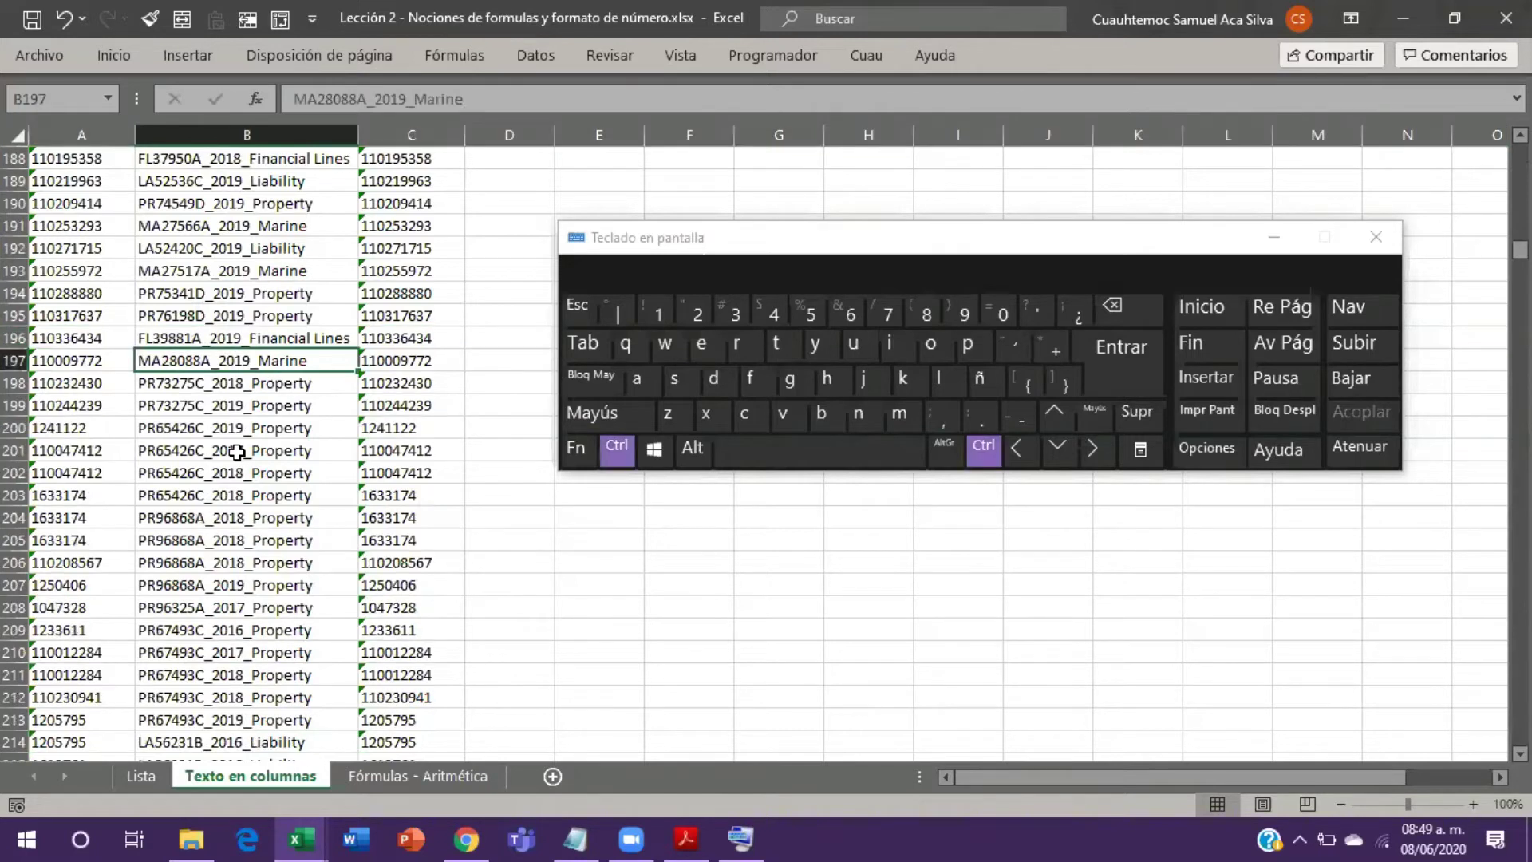
Step: Jump to the end of the continuous Name_Doc block and delete blank row 305
{"action": "key", "text": "ctrl+Down"}
{"action": "key", "text": "Down"}
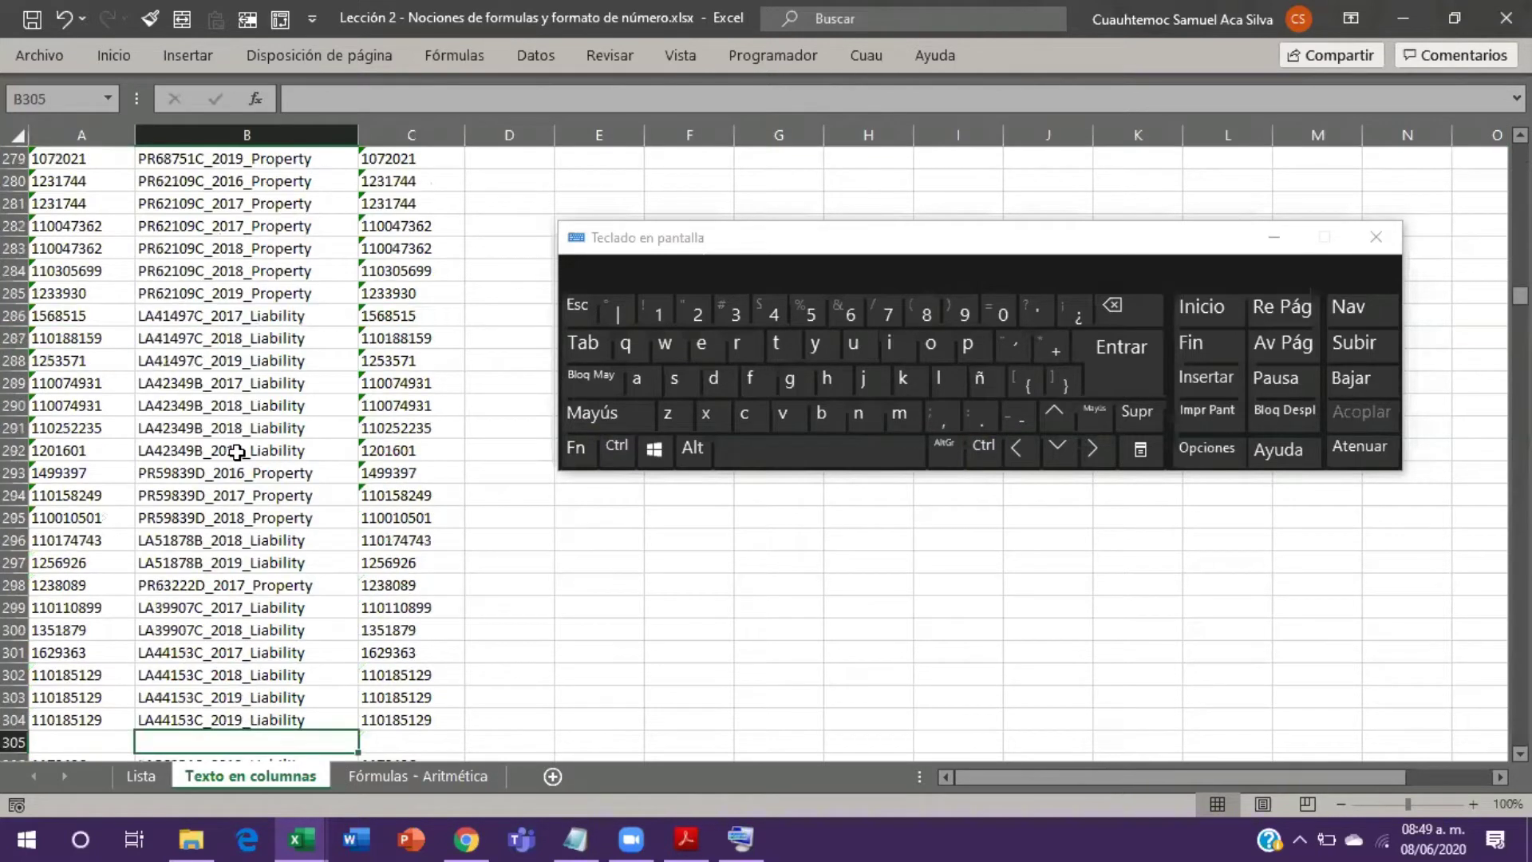
{"action": "key", "text": "shift+space"}
{"action": "key", "text": "ctrl+minus"}
Step: Find the next gap in the Name_Doc column and delete blank row 547
{"action": "key", "text": "Down"}
{"action": "key", "text": "Down"}
{"action": "key", "text": "ctrl+Down"}
{"action": "key", "text": "Down"}
{"action": "key", "text": "Down"}
{"action": "key", "text": "Down"}
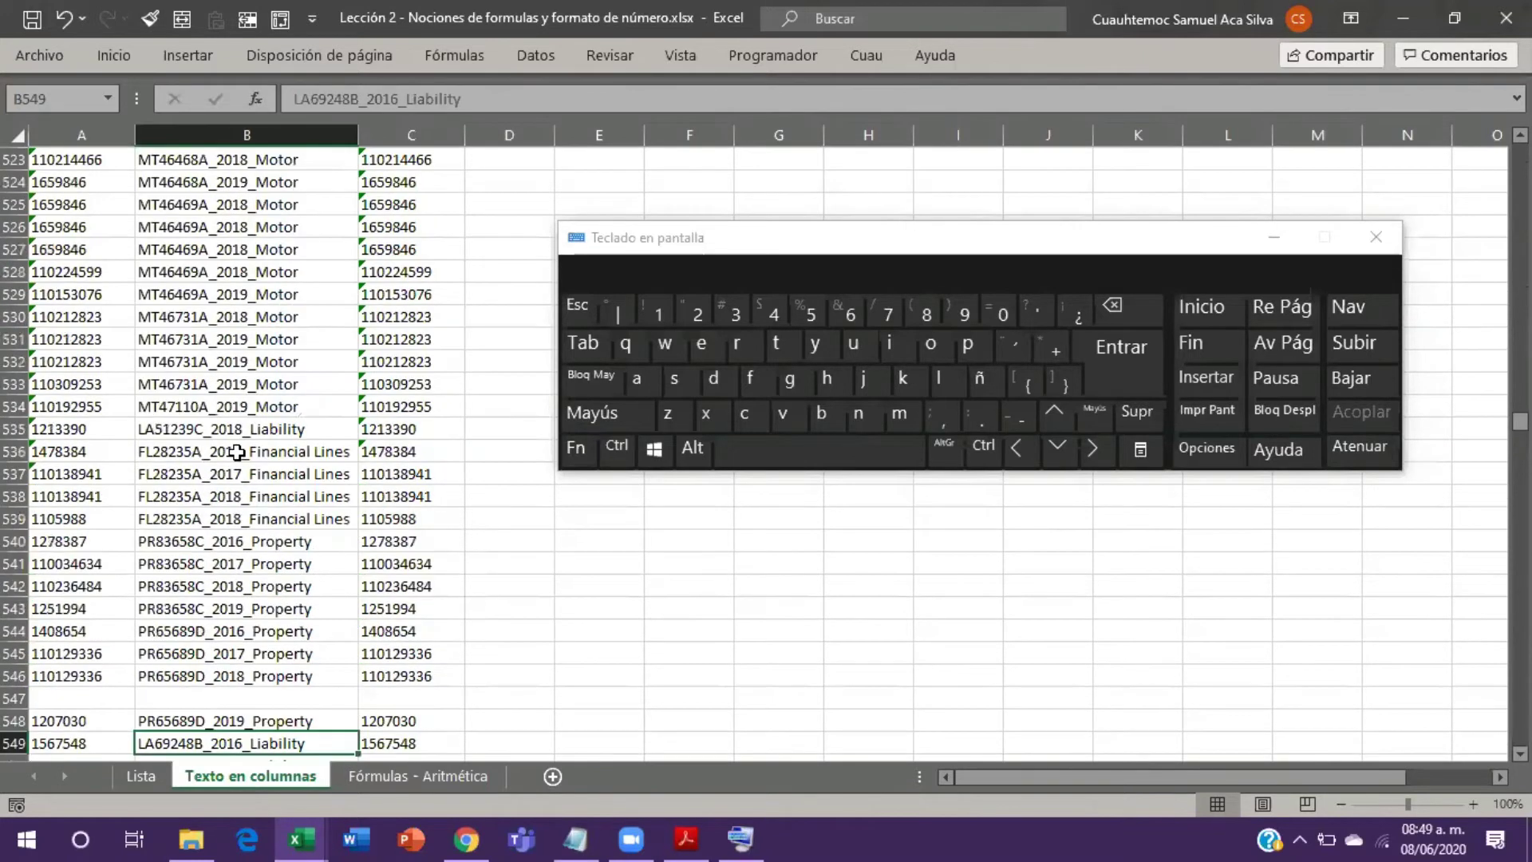
{"action": "key", "text": "Up"}
{"action": "key", "text": "Up"}
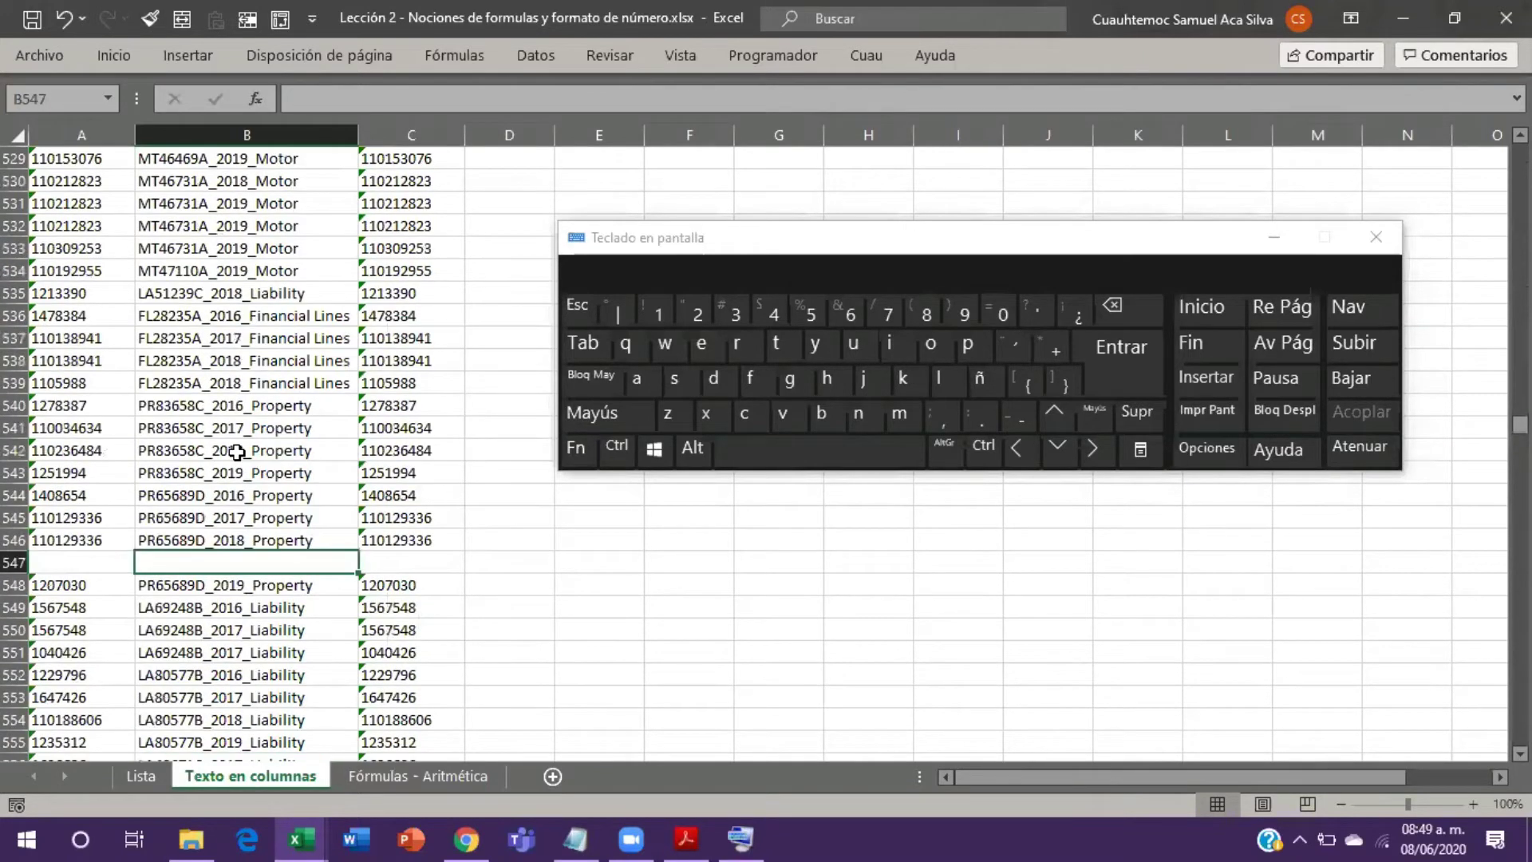
{"action": "key", "text": "shift+space"}
{"action": "key", "text": "ctrl+minus"}
{"action": "key", "text": "Down"}
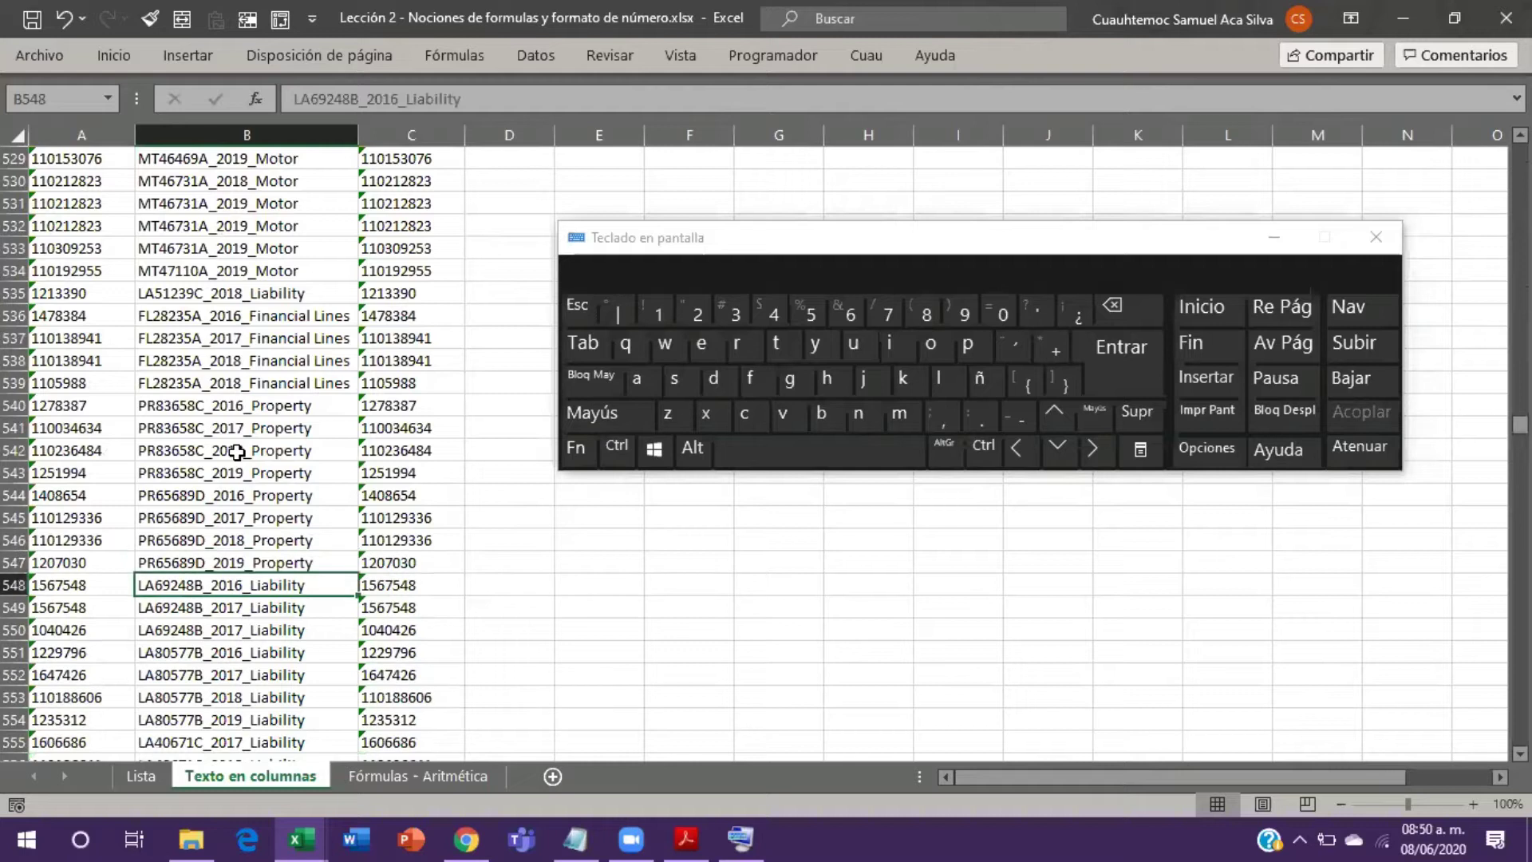
Step: Find the next gap in the Name_Doc column and delete blank row 1093
{"action": "key", "text": "ctrl+Down"}
{"action": "key", "text": "Down"}
{"action": "key", "text": "Down"}
{"action": "key", "text": "Down"}
{"action": "key", "text": "Down"}
{"action": "key", "text": "Down"}
{"action": "key", "text": "Down"}
{"action": "key", "text": "Down"}
{"action": "key", "text": "Down"}
{"action": "key", "text": "Down"}
{"action": "key", "text": "Down"}
{"action": "key", "text": "Down"}
{"action": "key", "text": "Down"}
{"action": "key", "text": "Down"}
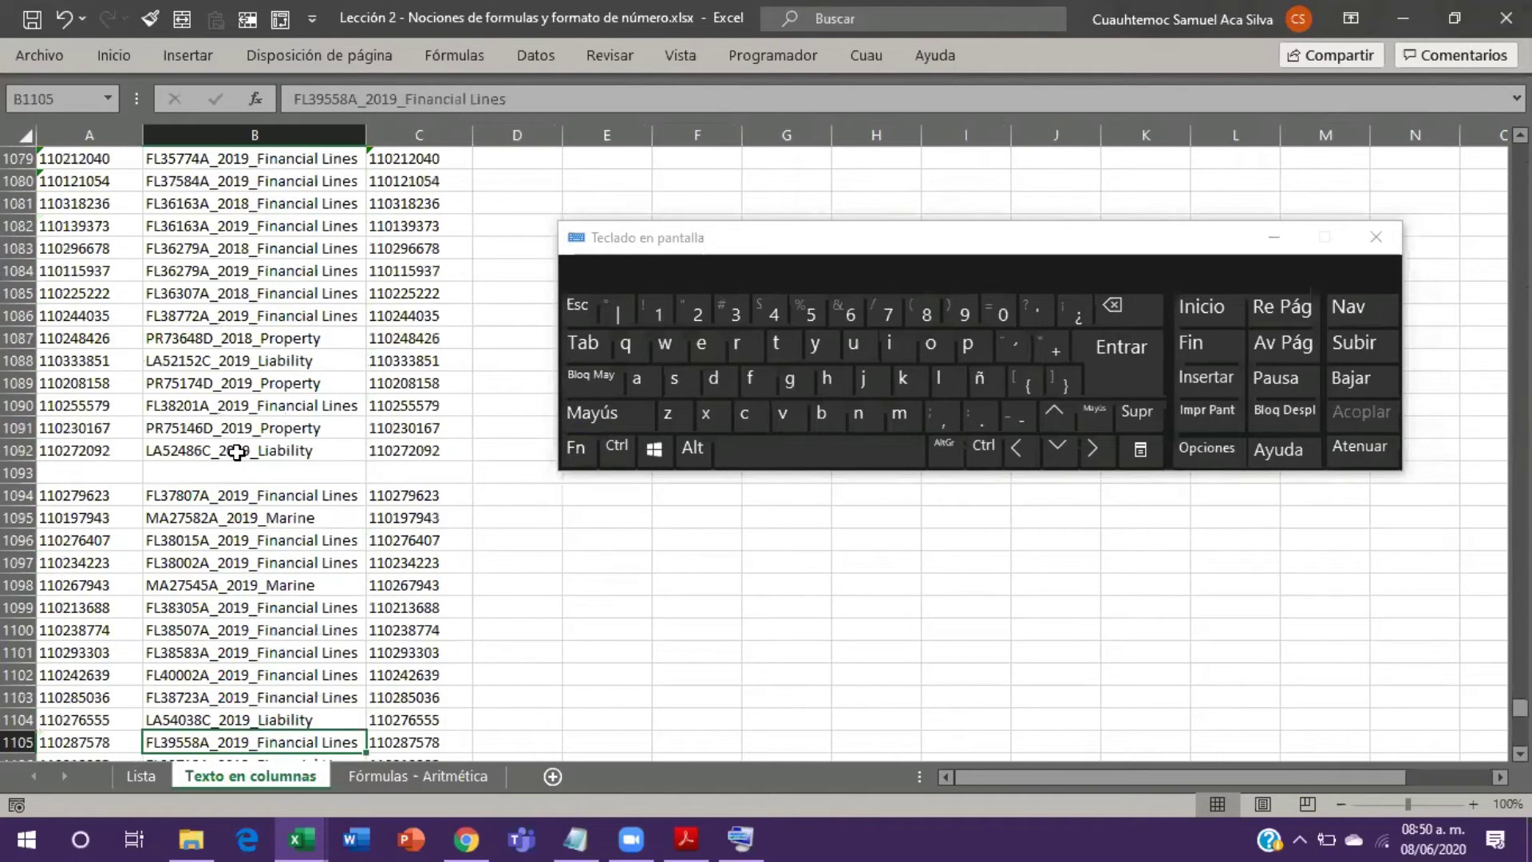
{"action": "key", "text": "ctrl+Up"}
{"action": "key", "text": "Up"}
{"action": "key", "text": "shift+space"}
{"action": "key", "text": "ctrl+minus"}
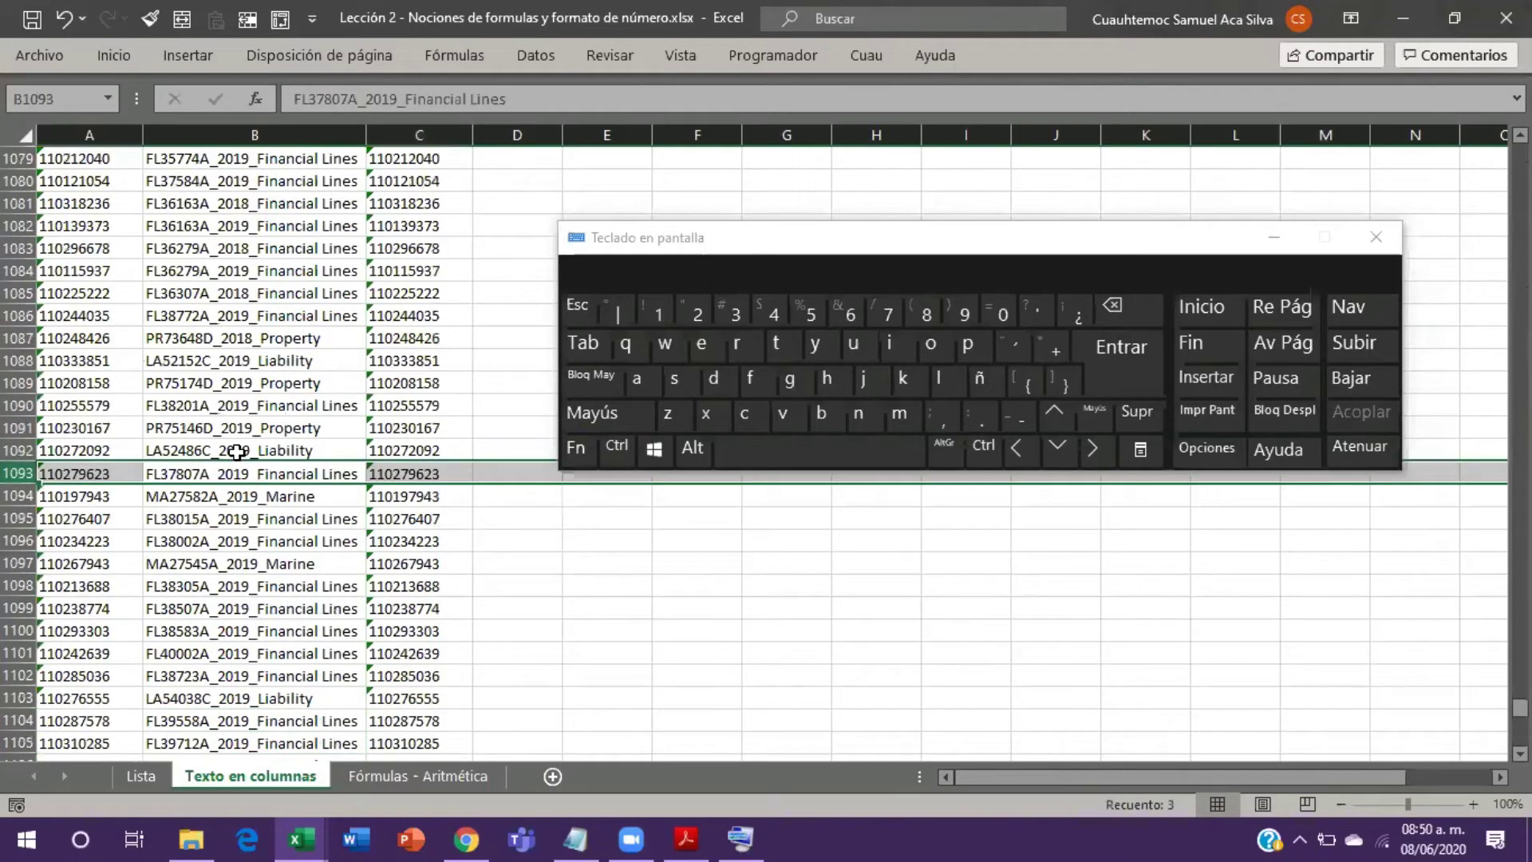
Step: Jump to the end of the Name_Doc data and step into the empty cell B1155 below it
{"action": "key", "text": "ctrl+Down"}
{"action": "key", "text": "Down"}
{"action": "scroll", "coordinate": [236, 451], "scroll_direction": "down", "scroll_amount": 3}
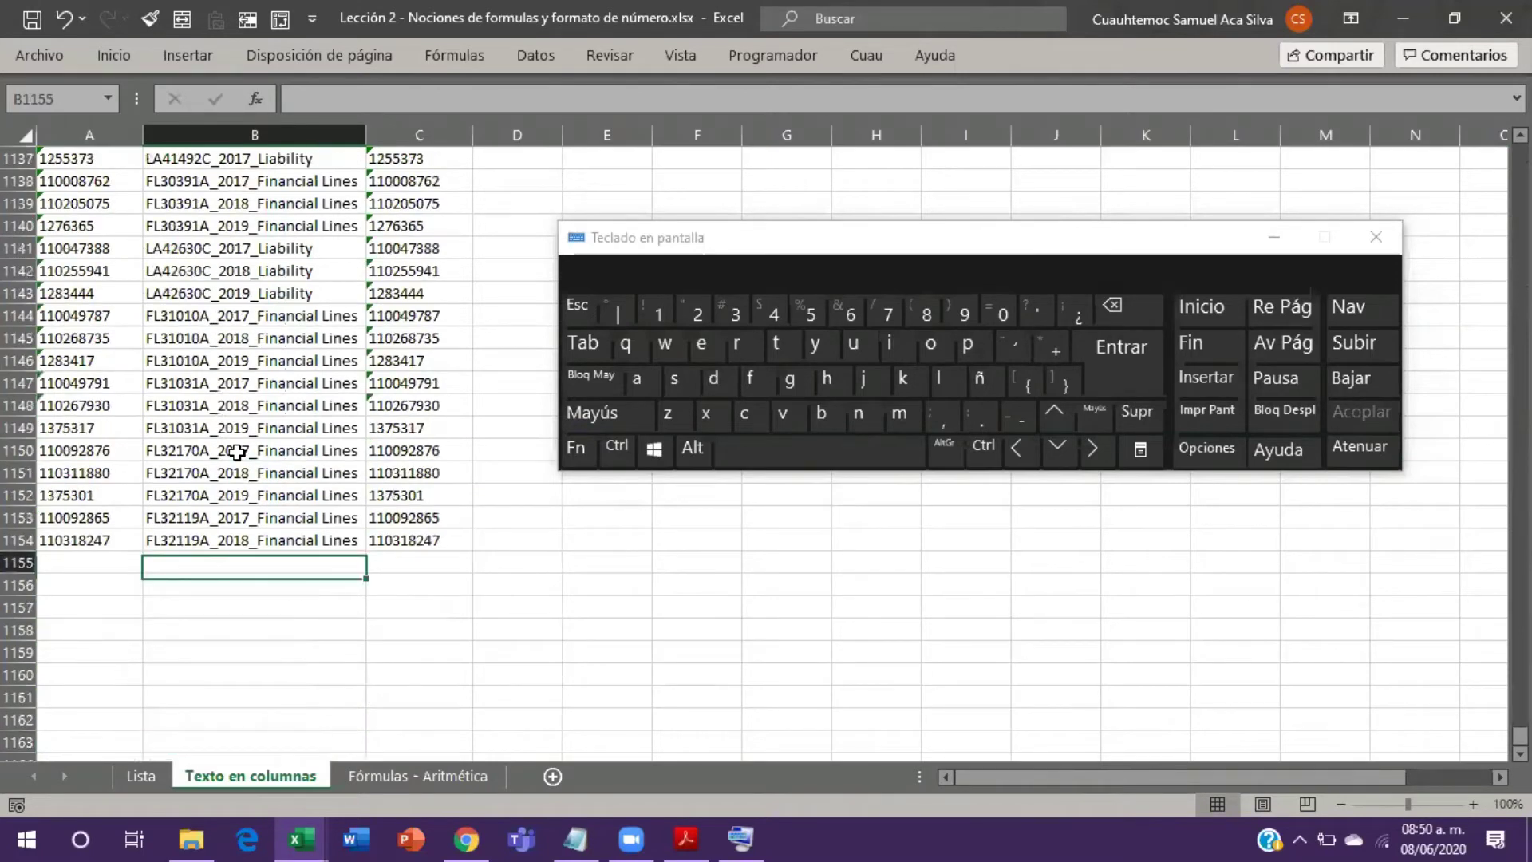
Step: Go up to B1144, delete its entire row and undo the deletion
{"action": "key", "text": "Up"}
{"action": "key", "text": "Up"}
{"action": "key", "text": "Up"}
{"action": "key", "text": "Up"}
{"action": "key", "text": "Up"}
{"action": "key", "text": "Up"}
{"action": "key", "text": "Up"}
{"action": "key", "text": "Up"}
{"action": "key", "text": "Up"}
{"action": "key", "text": "Up"}
{"action": "key", "text": "Up"}
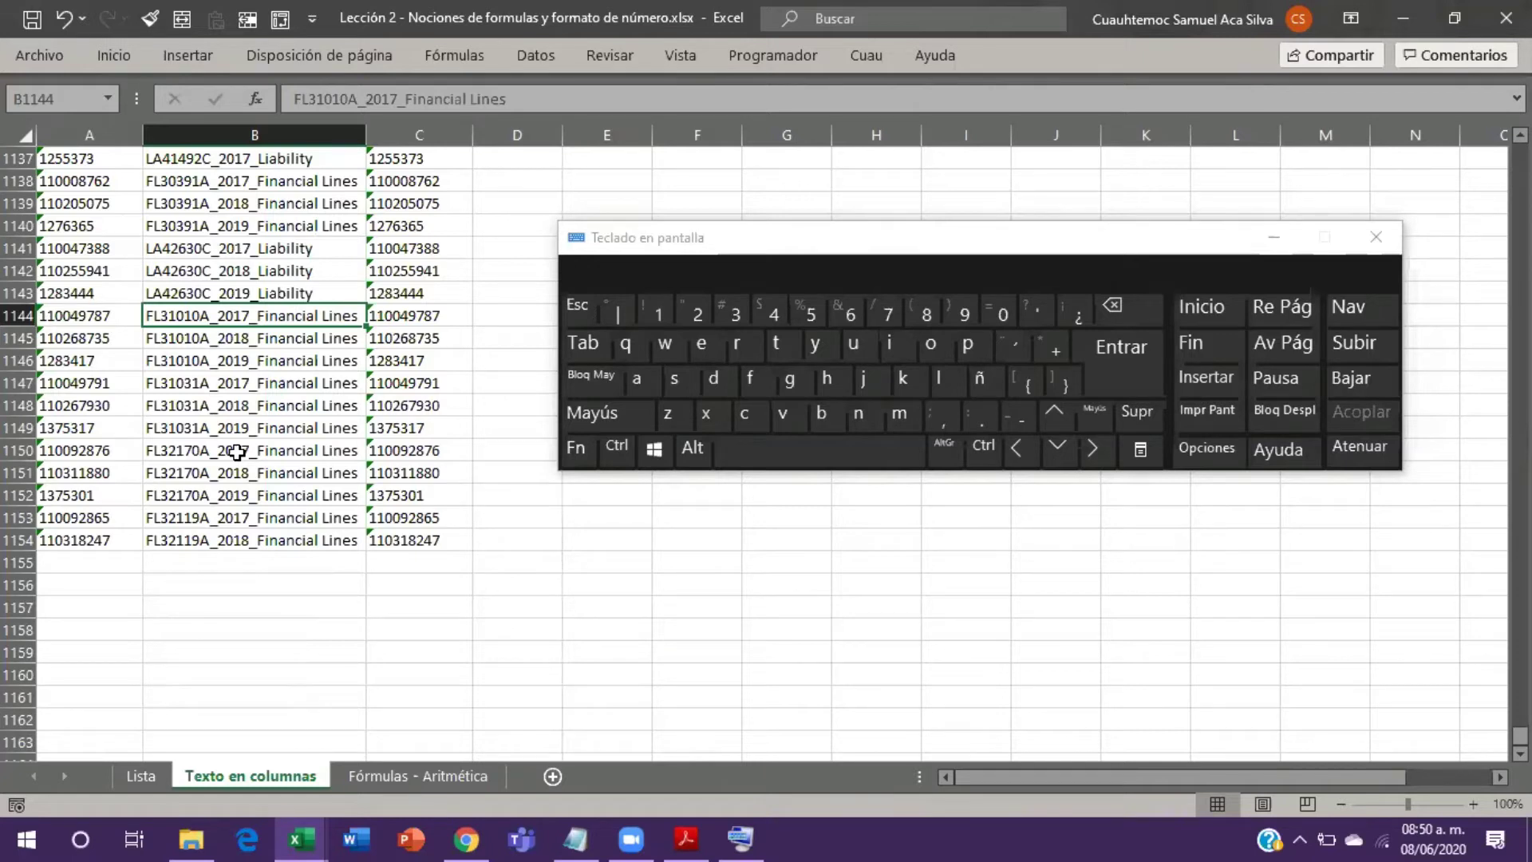
{"action": "key", "text": "shift+space"}
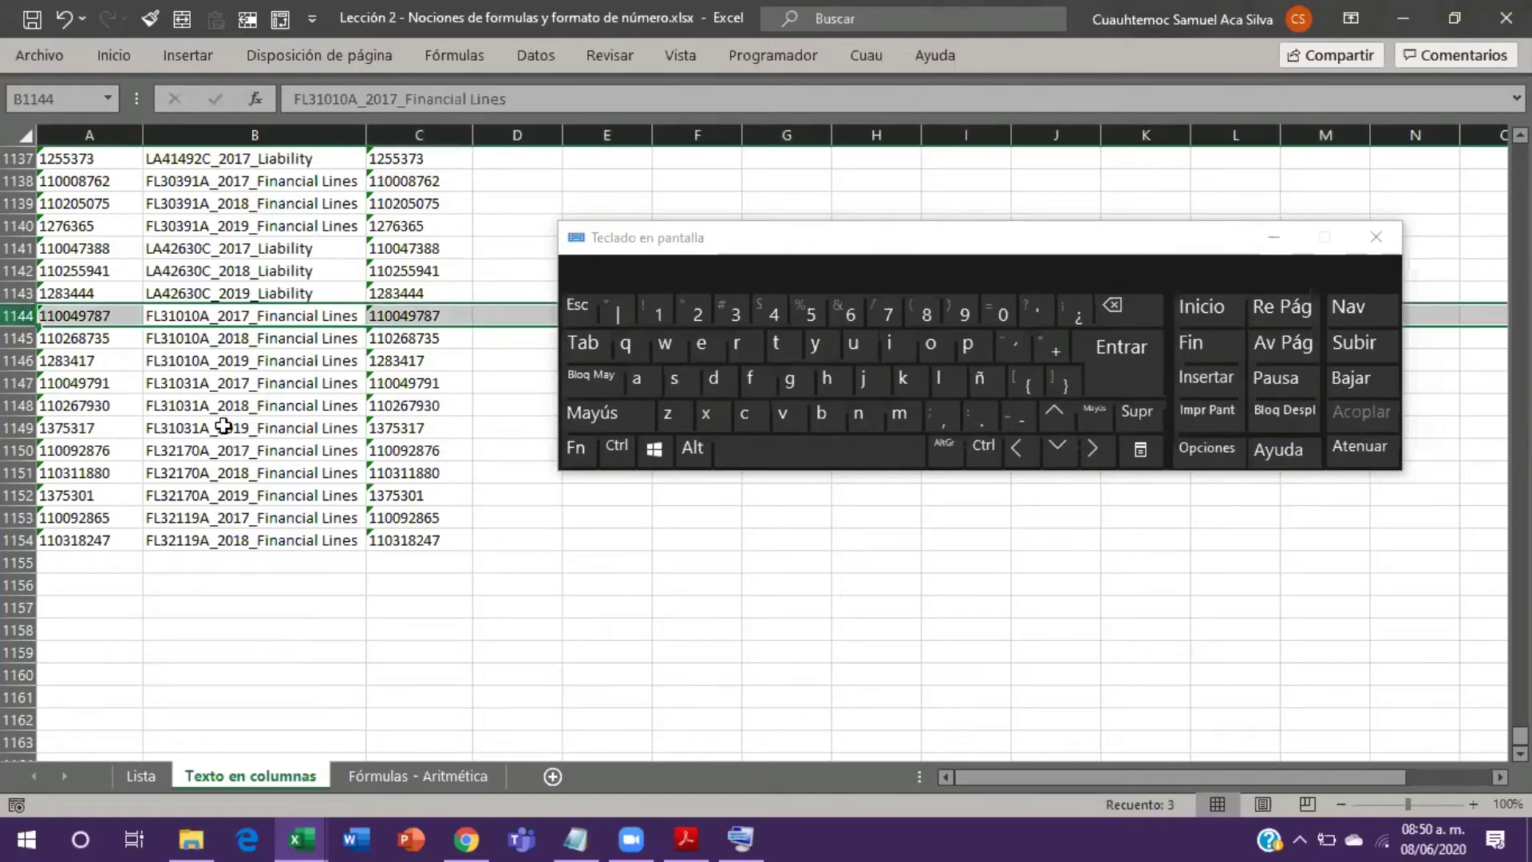
{"action": "left_click", "coordinate": [615, 452]}
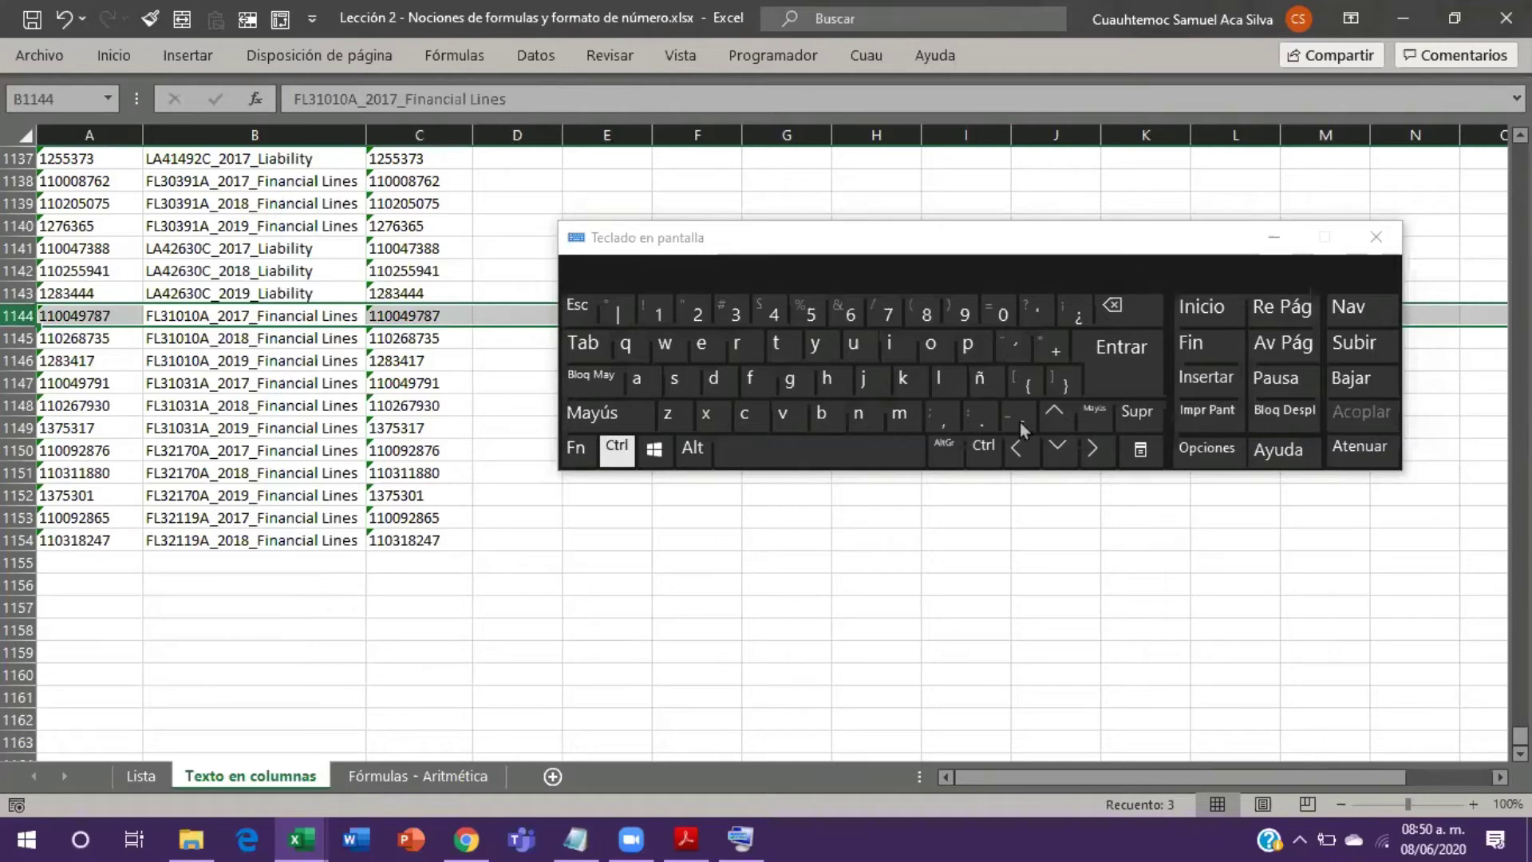
{"action": "left_click", "coordinate": [1020, 423]}
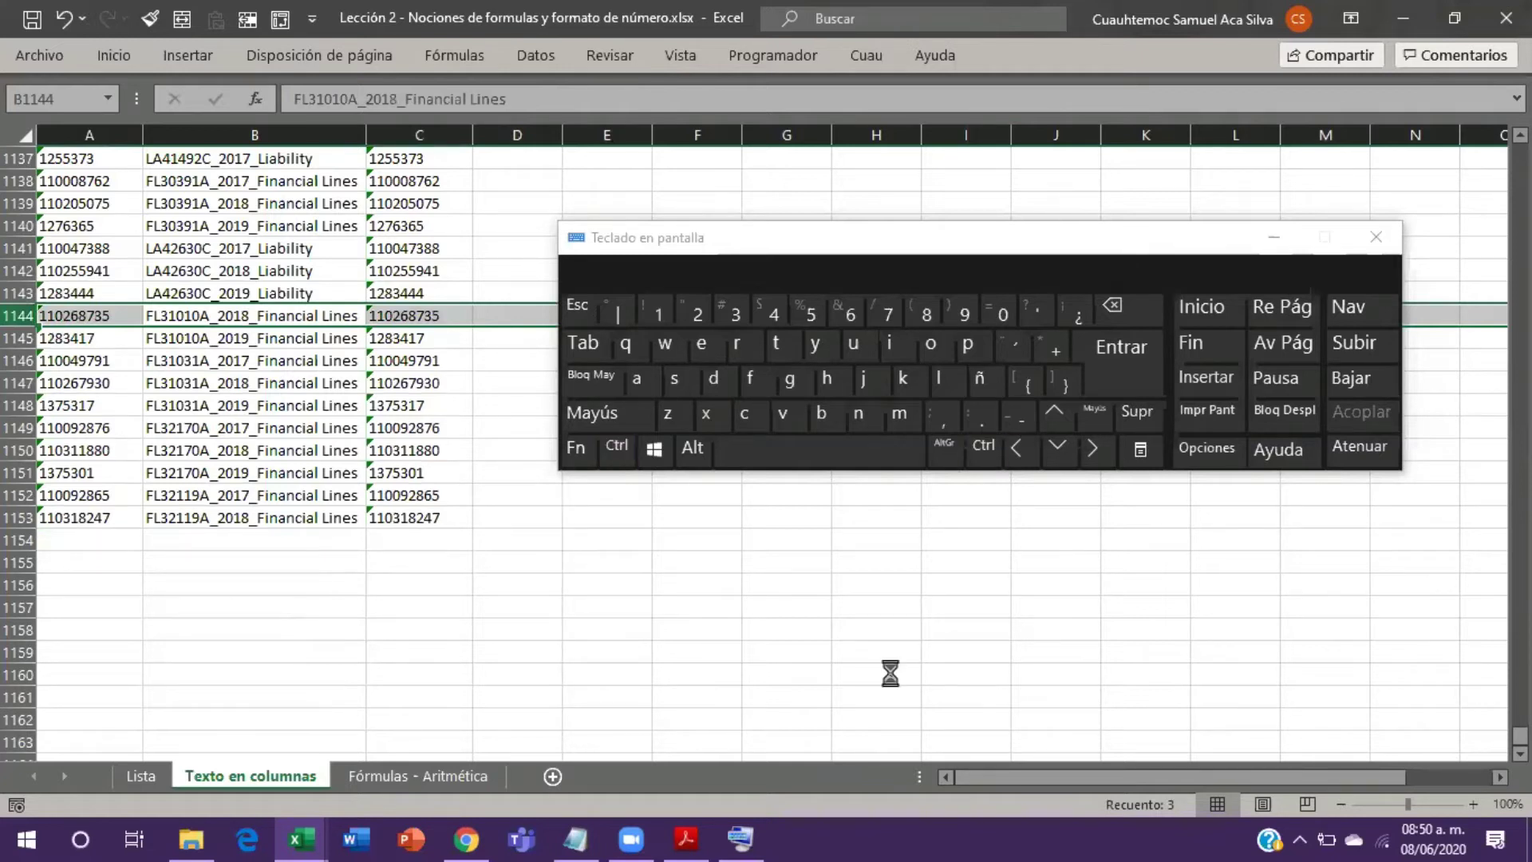
{"action": "key", "text": "ctrl+z"}
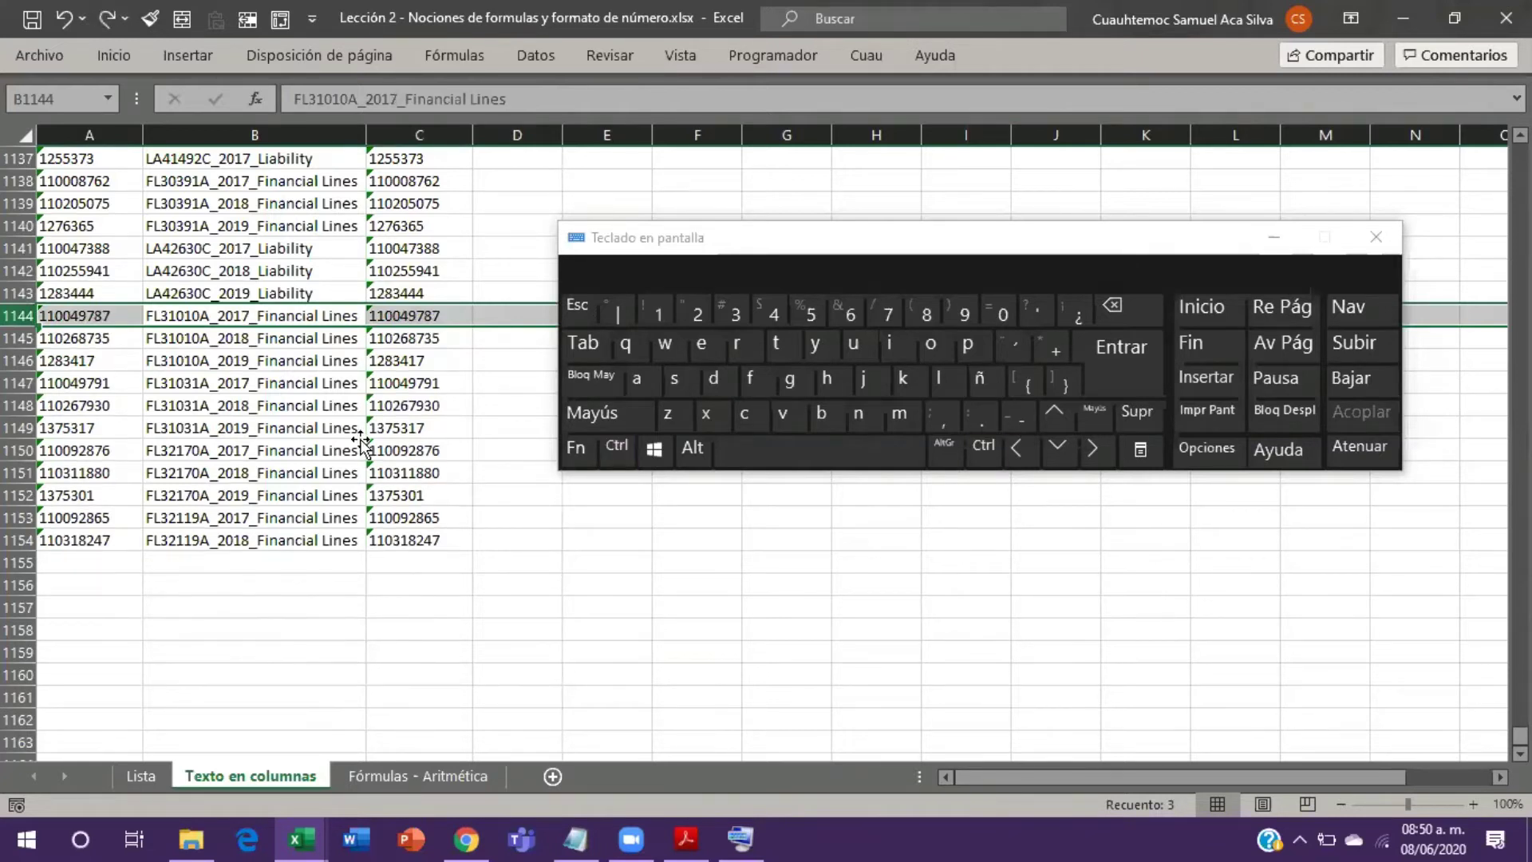
Step: Jump between the Name_Doc header and the end of the column to check for remaining gaps
{"action": "left_click", "coordinate": [362, 443]}
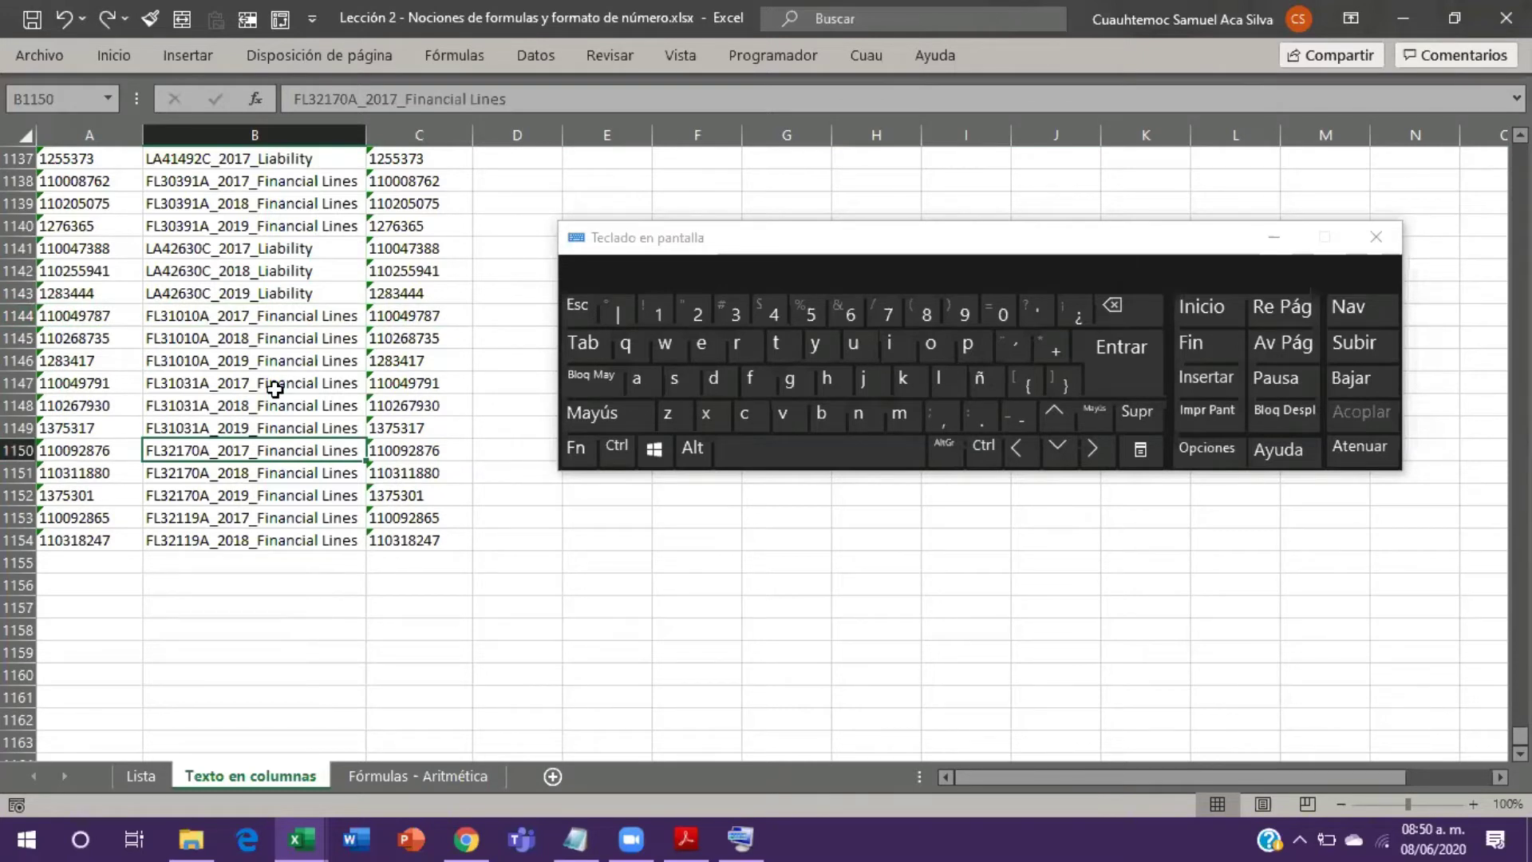
{"action": "key", "text": "ctrl+Up"}
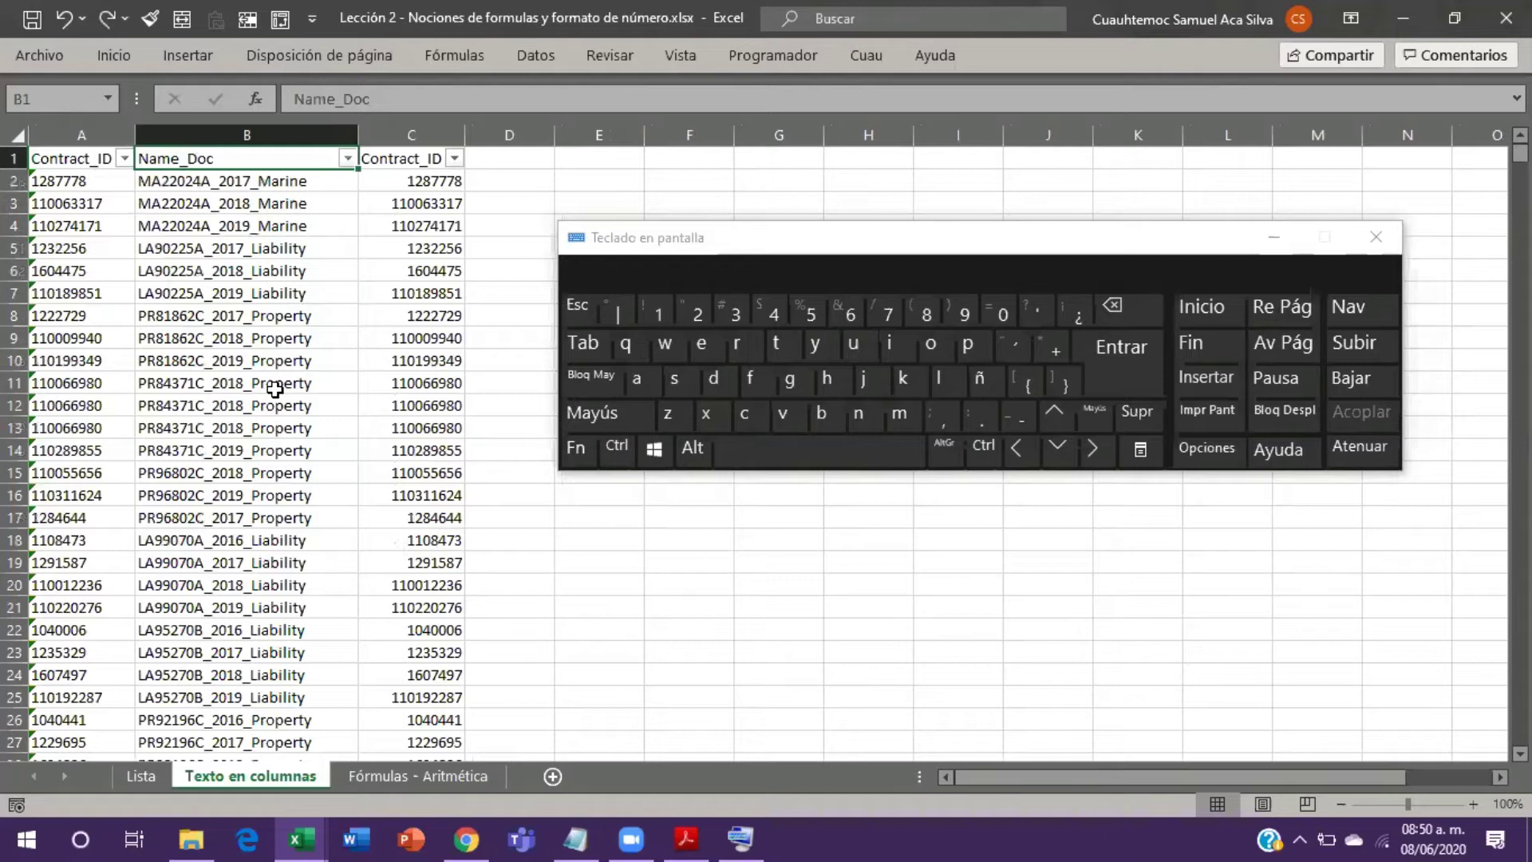
{"action": "key", "text": "Down"}
{"action": "key", "text": "Down"}
{"action": "key", "text": "Down"}
{"action": "key", "text": "Down"}
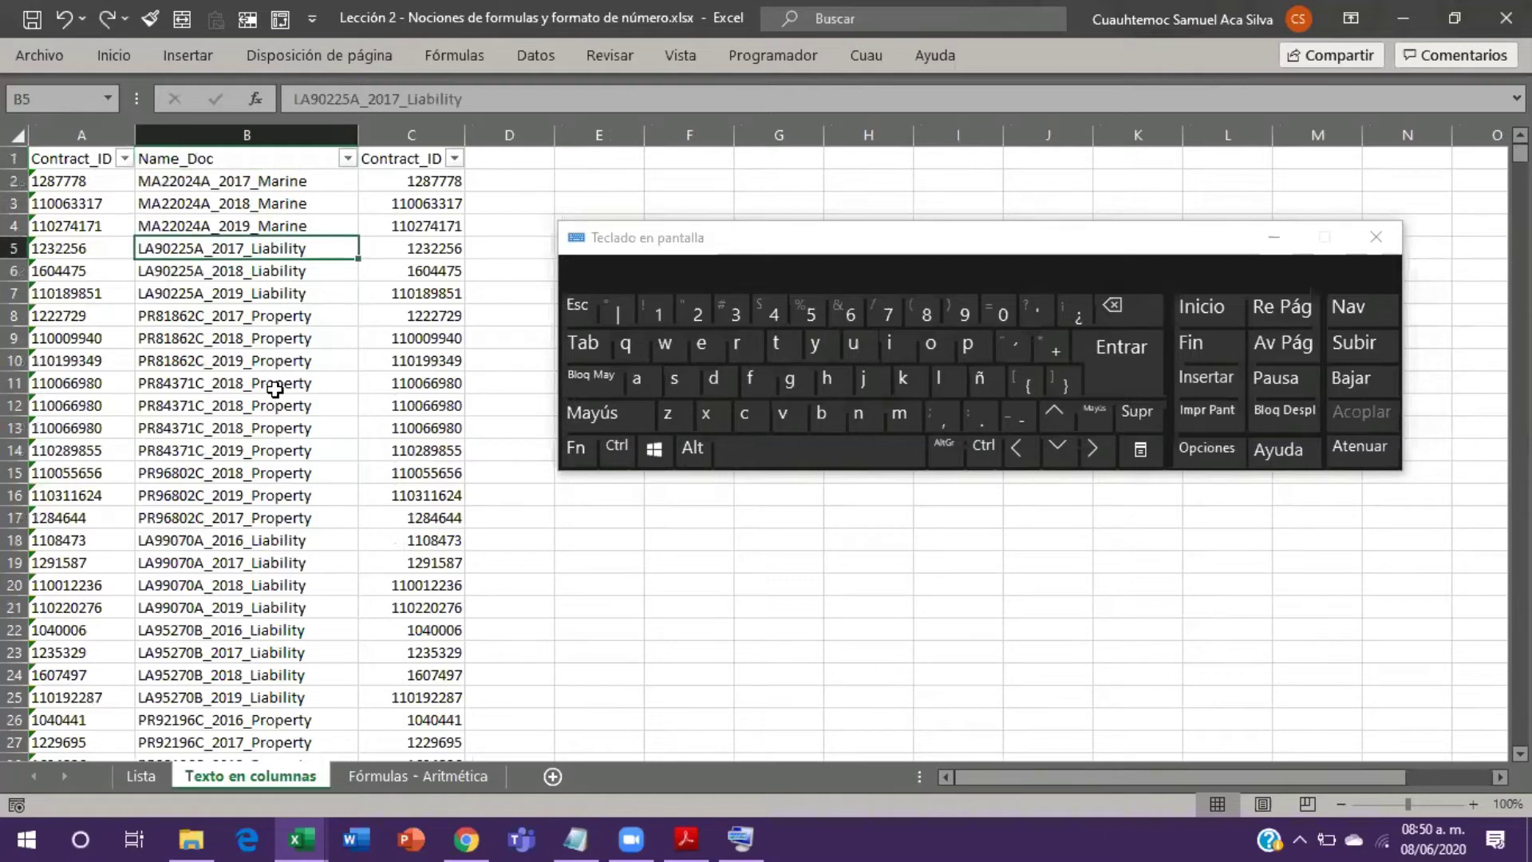
{"action": "key", "text": "ctrl+Down"}
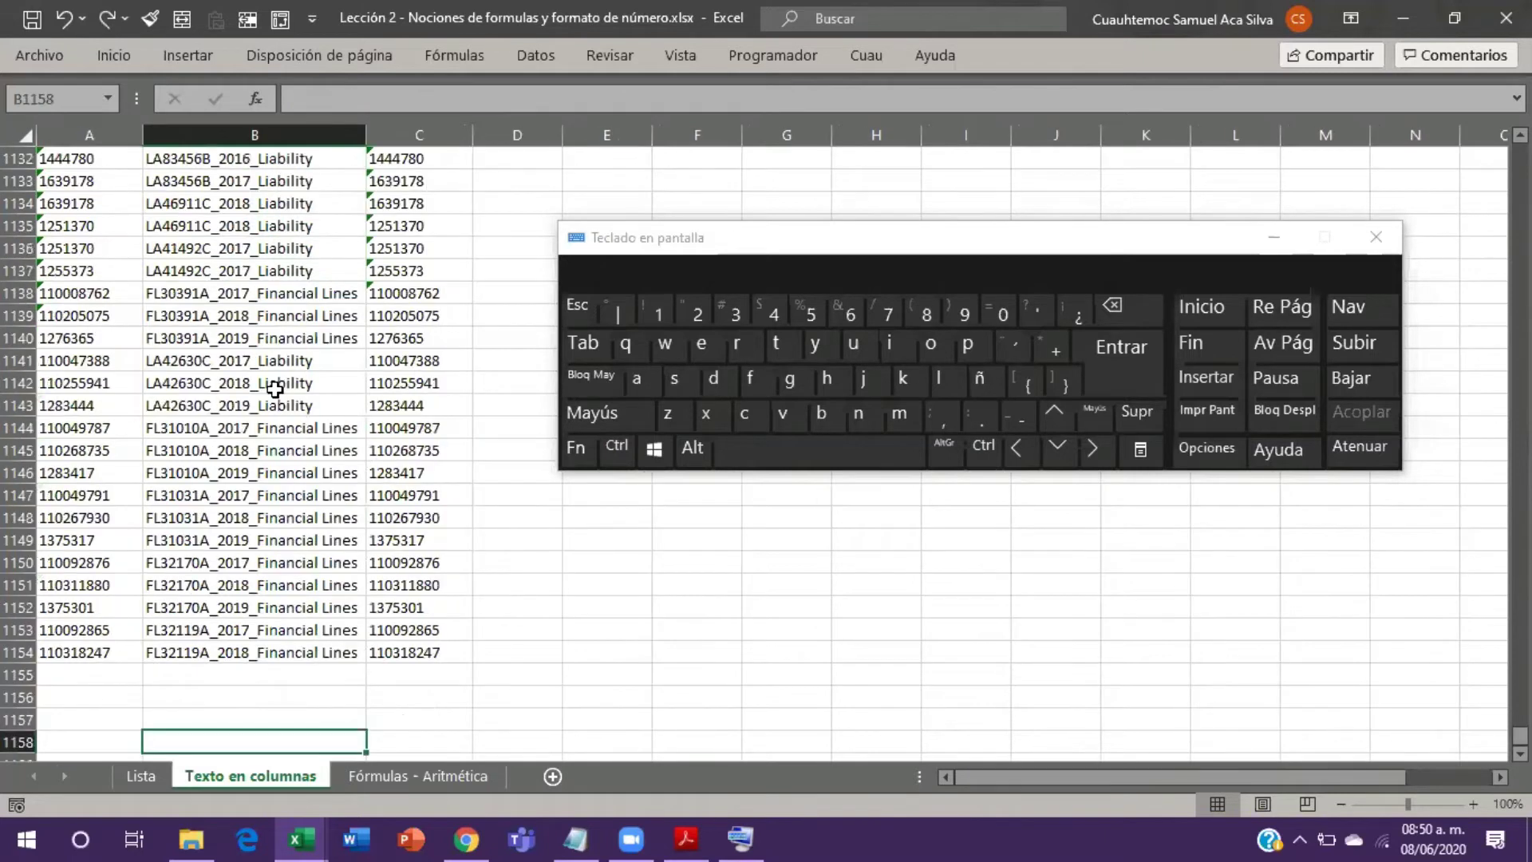
{"action": "key", "text": "ctrl+Up"}
{"action": "key", "text": "ctrl+Up"}
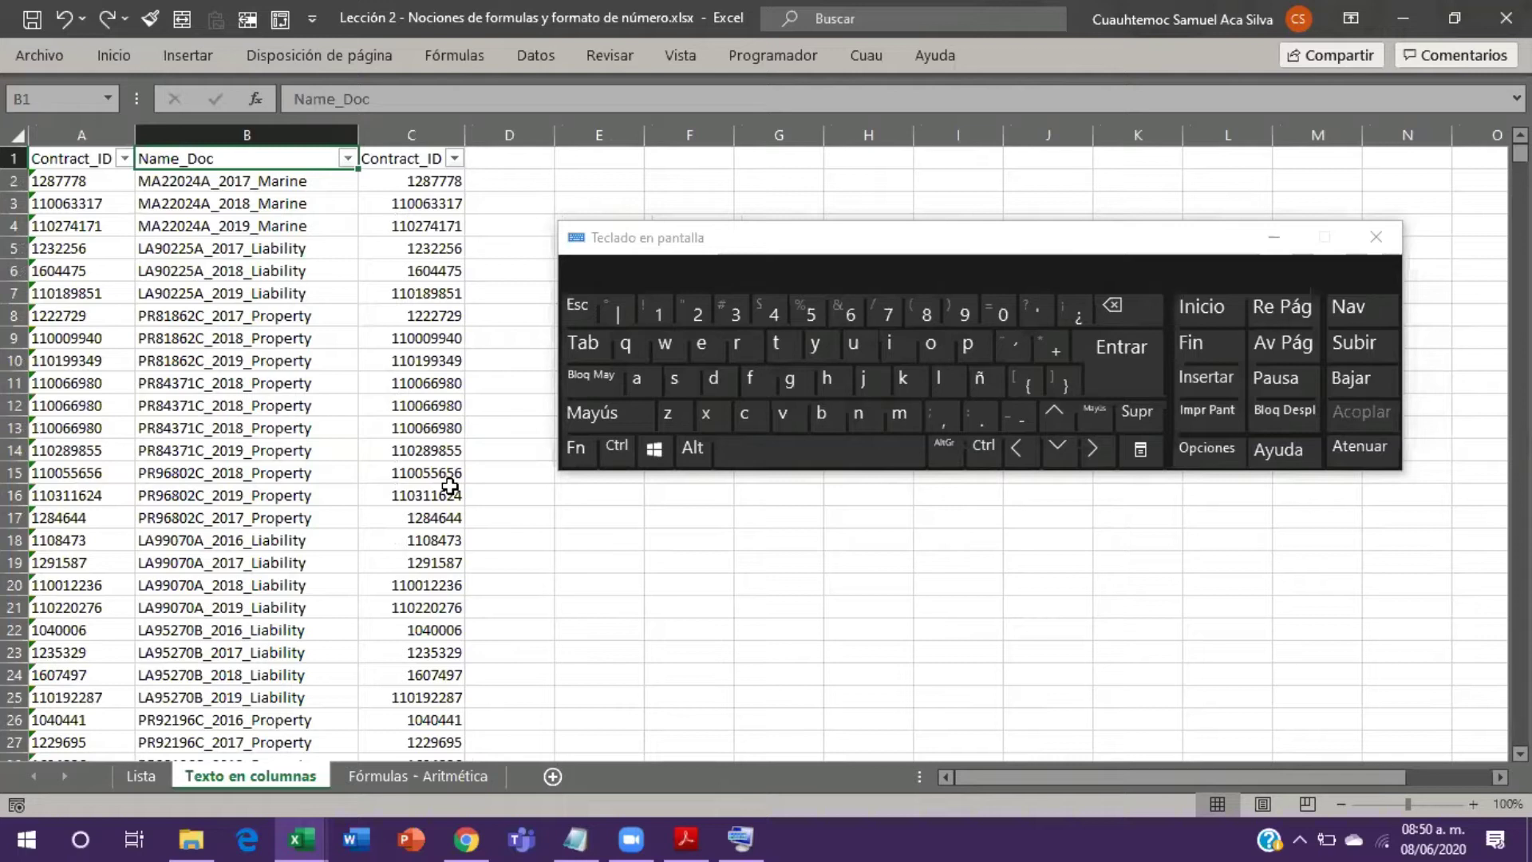
Step: Select B77, then jump up to the Name_Doc header and across to the last header, C1
{"action": "scroll", "coordinate": [450, 486], "scroll_direction": "down", "scroll_amount": 8}
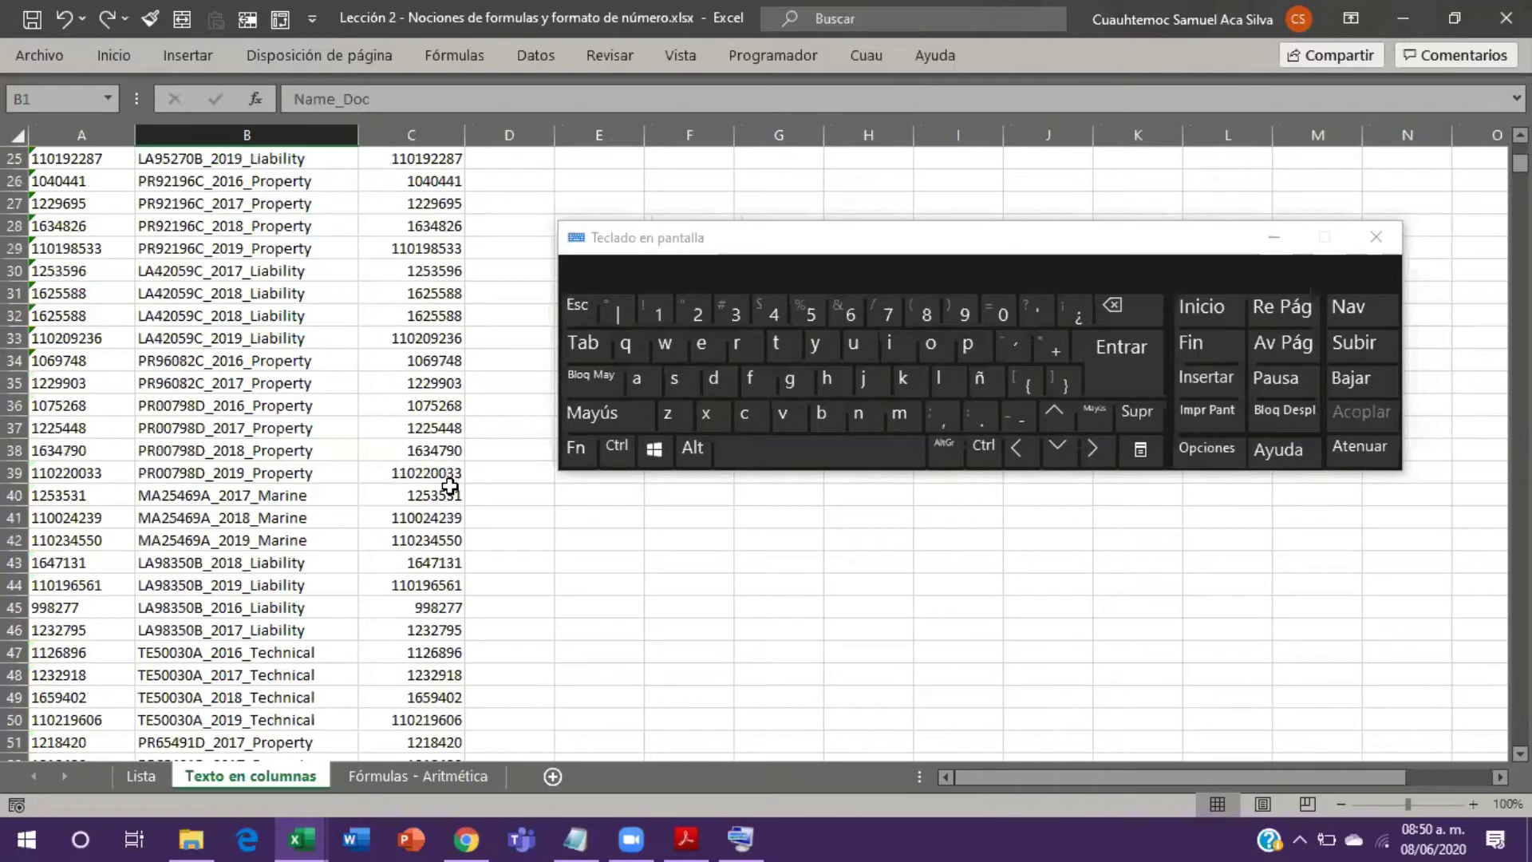
{"action": "scroll", "coordinate": [450, 486], "scroll_direction": "down", "scroll_amount": 12}
{"action": "scroll", "coordinate": [241, 439], "scroll_direction": "down", "scroll_amount": 1}
{"action": "left_click", "coordinate": [241, 439]}
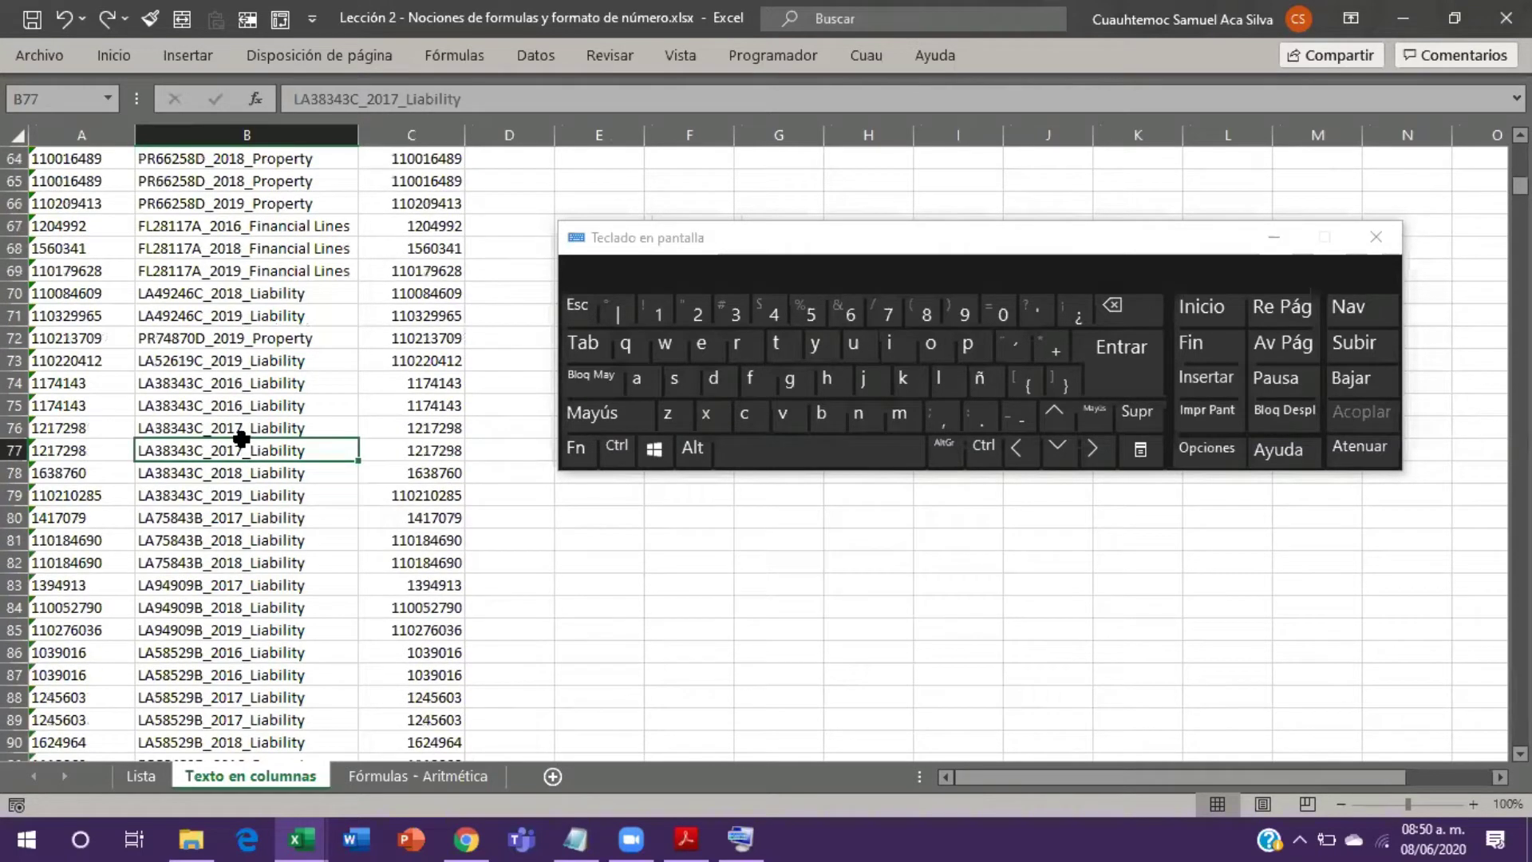
{"action": "key", "text": "ctrl+Up"}
{"action": "key", "text": "ctrl+Right"}
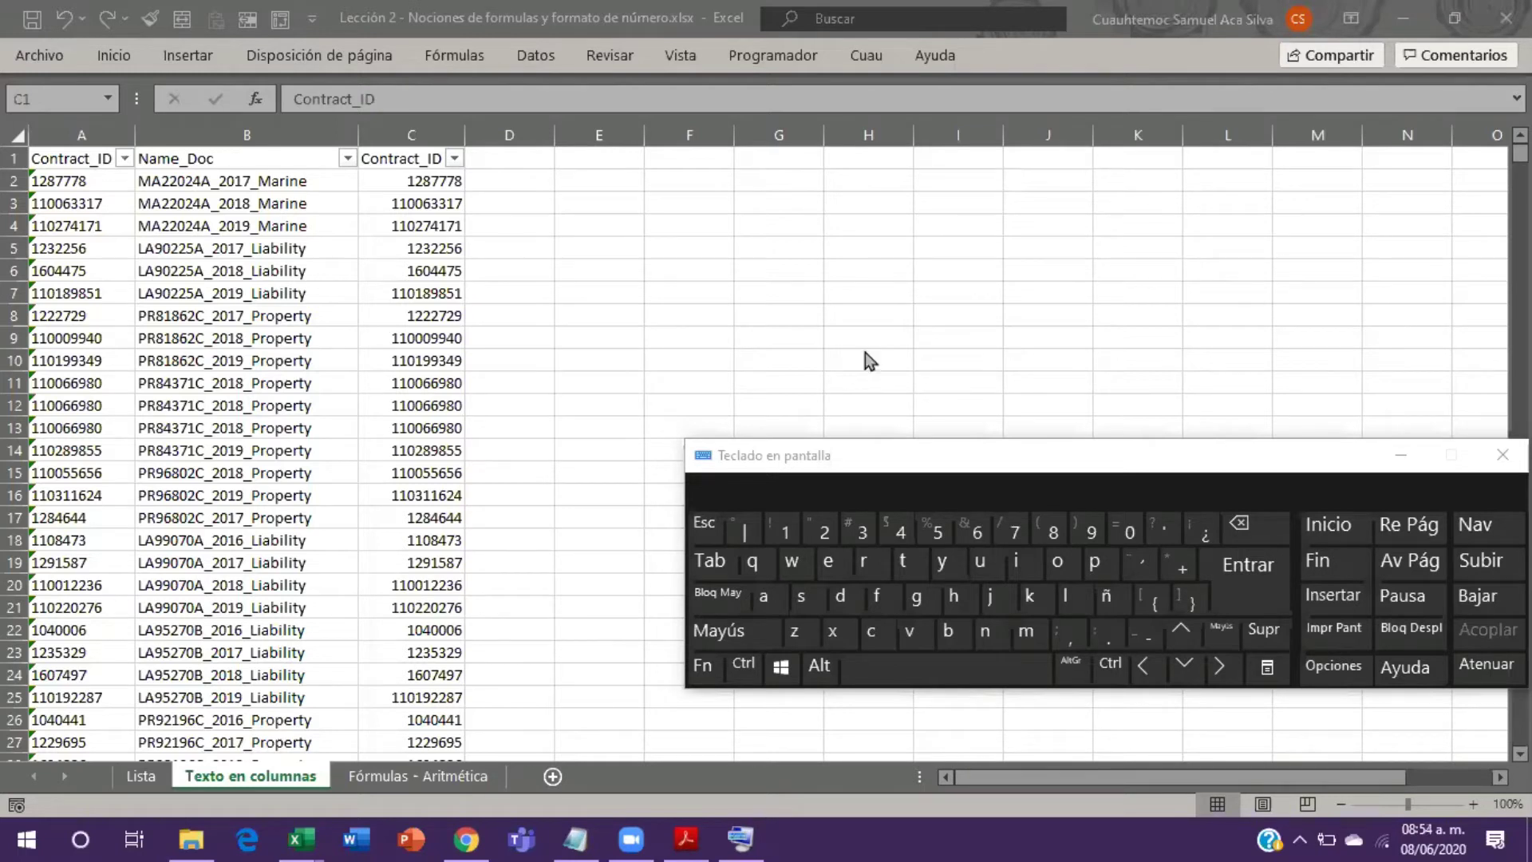
Step: Select C2 and move the on-screen keyboard lower to clear more of the worksheet
{"action": "left_click", "coordinate": [413, 168]}
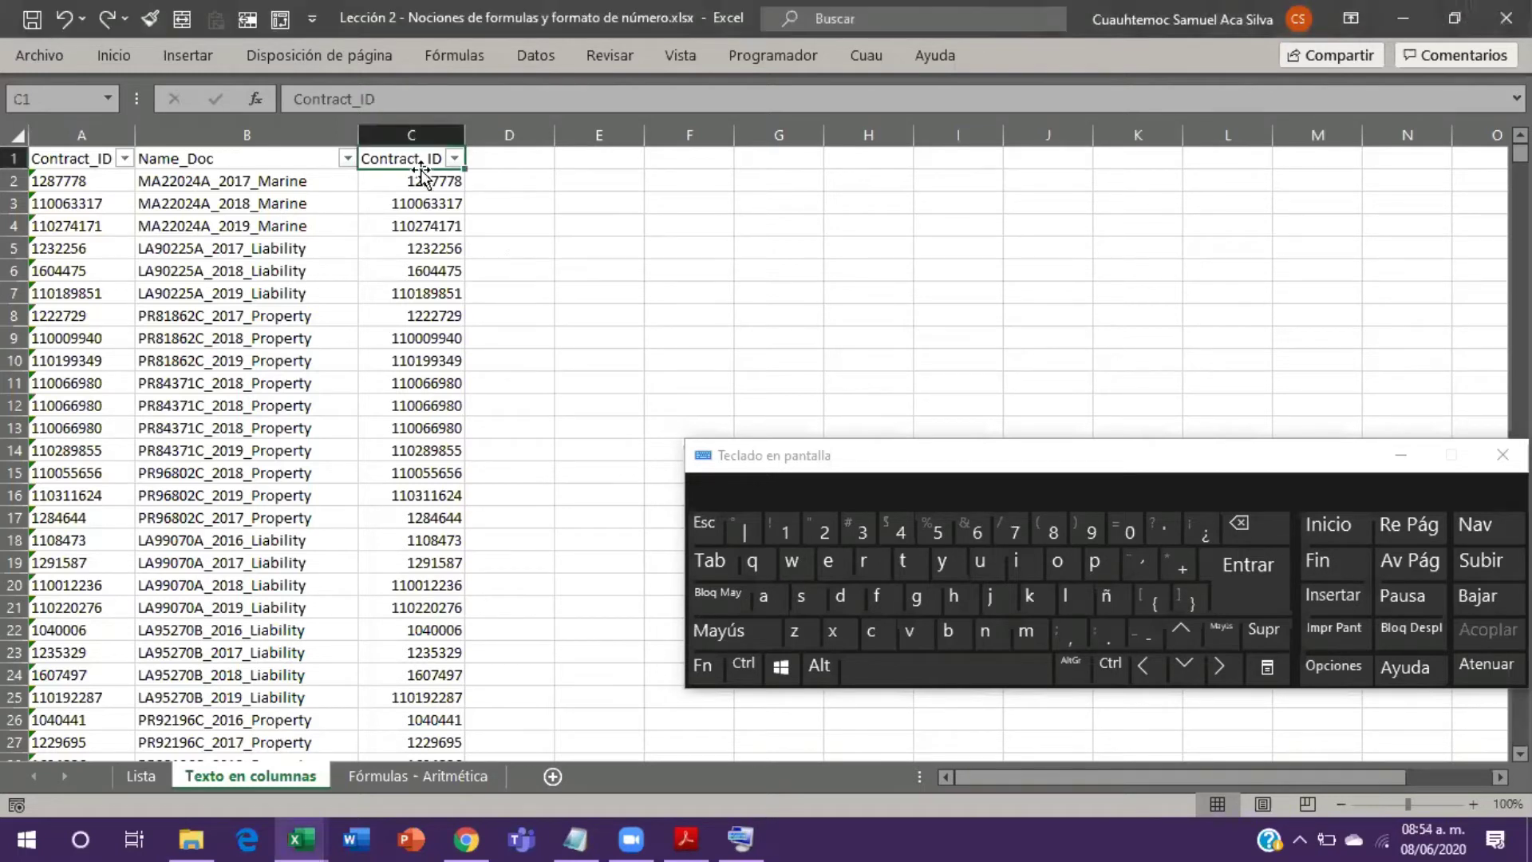
{"action": "left_click", "coordinate": [415, 180]}
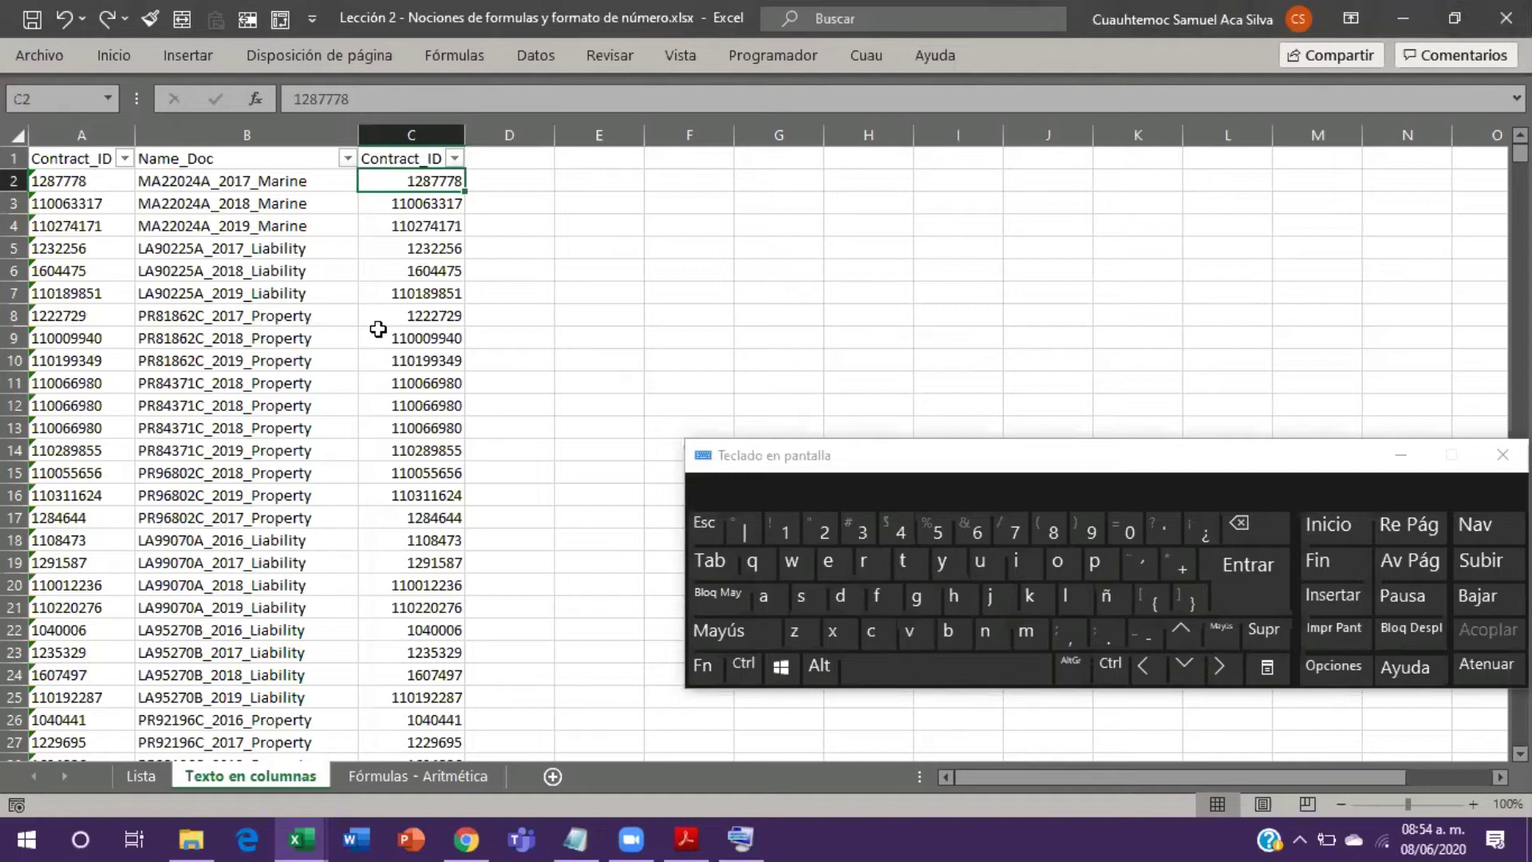
{"action": "left_click_drag", "start_coordinate": [1296, 458], "coordinate": [1299, 548]}
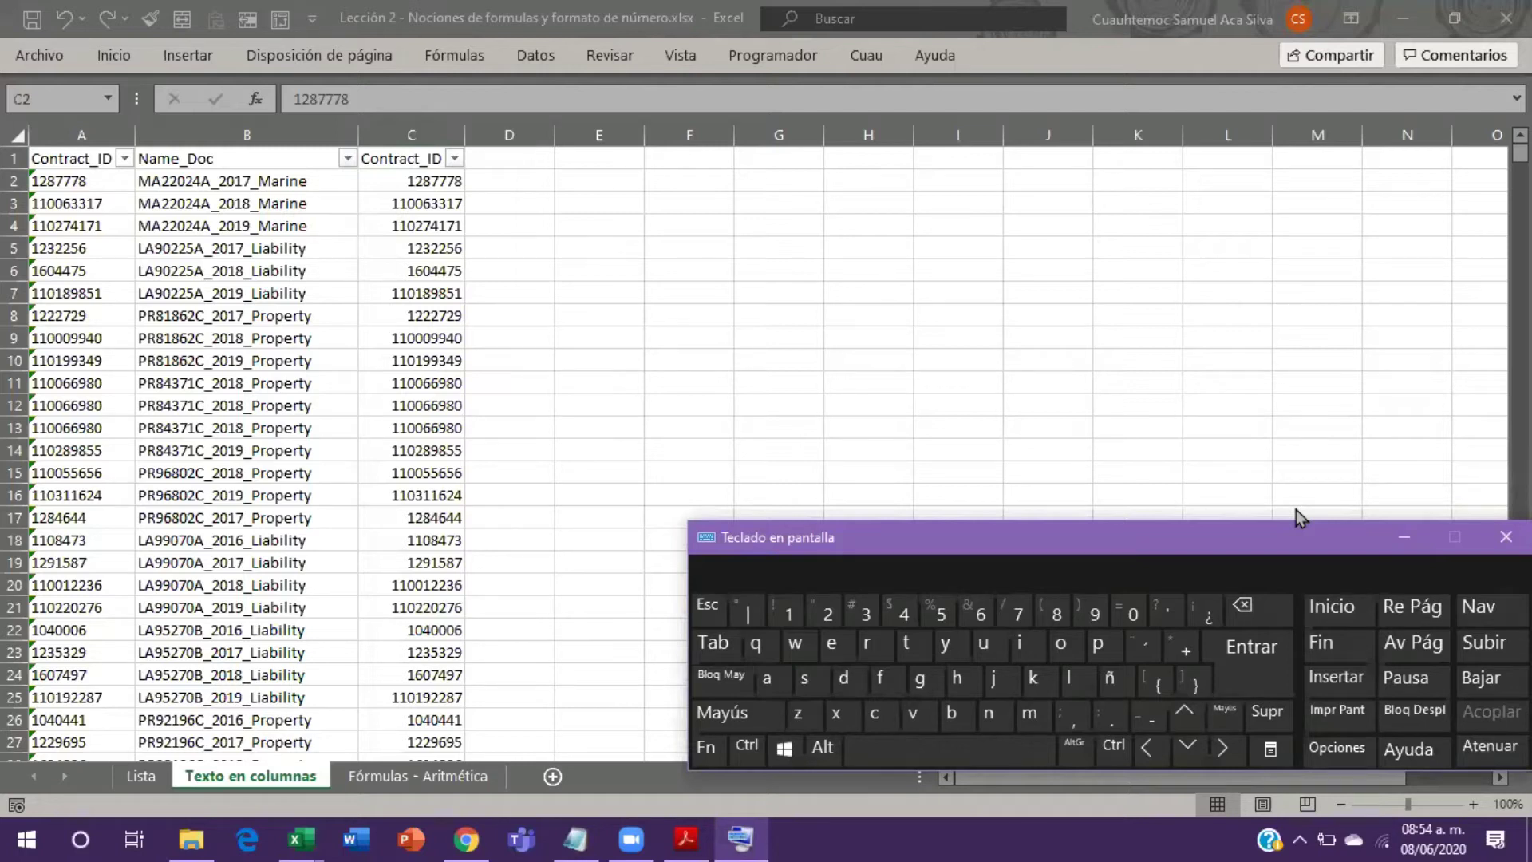
{"action": "left_click", "coordinate": [952, 161]}
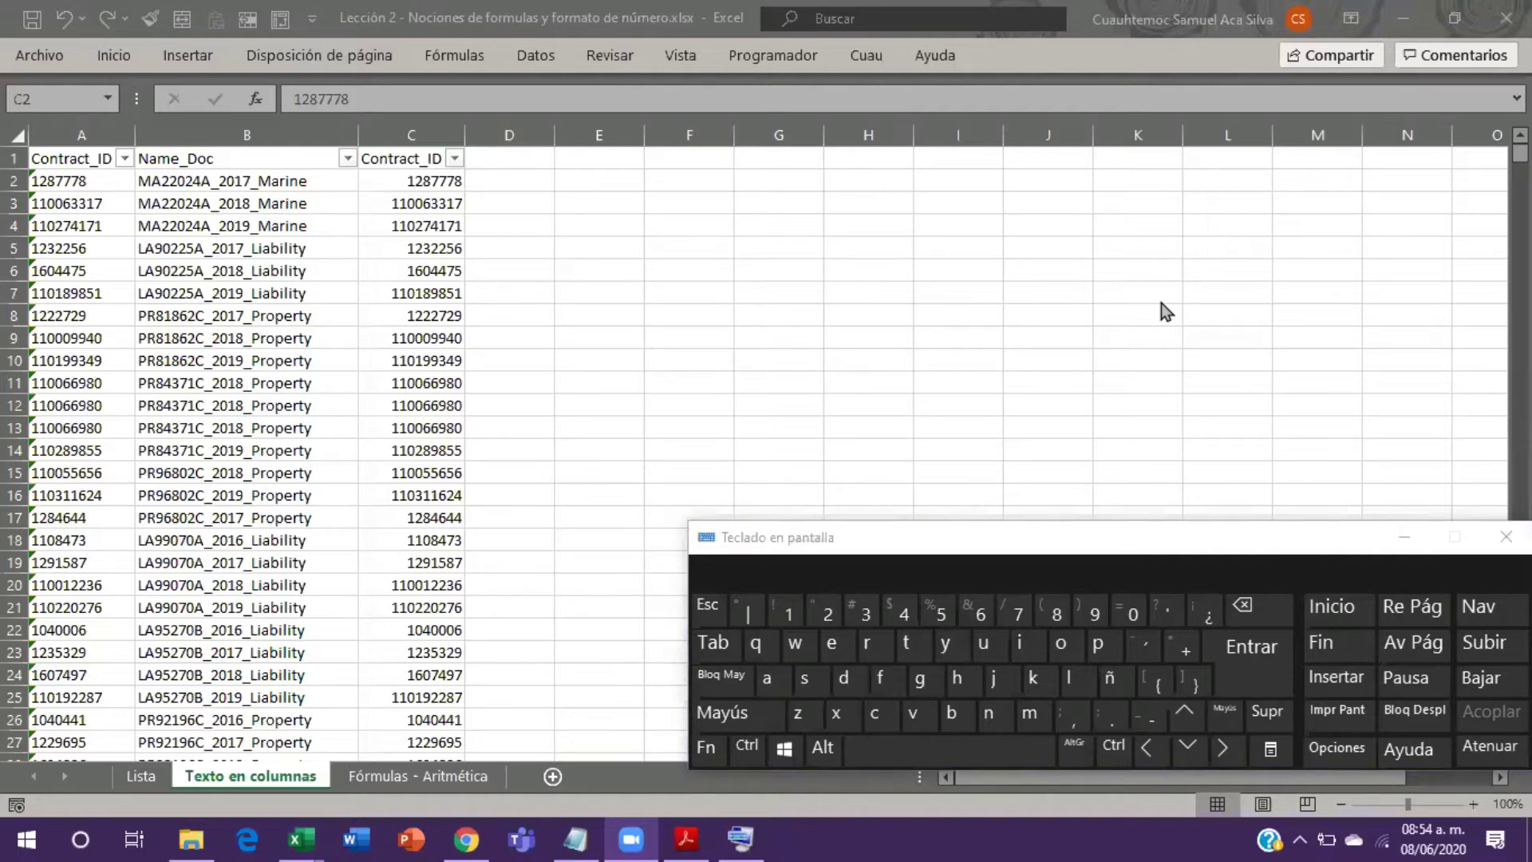
{"action": "left_click", "coordinate": [423, 242]}
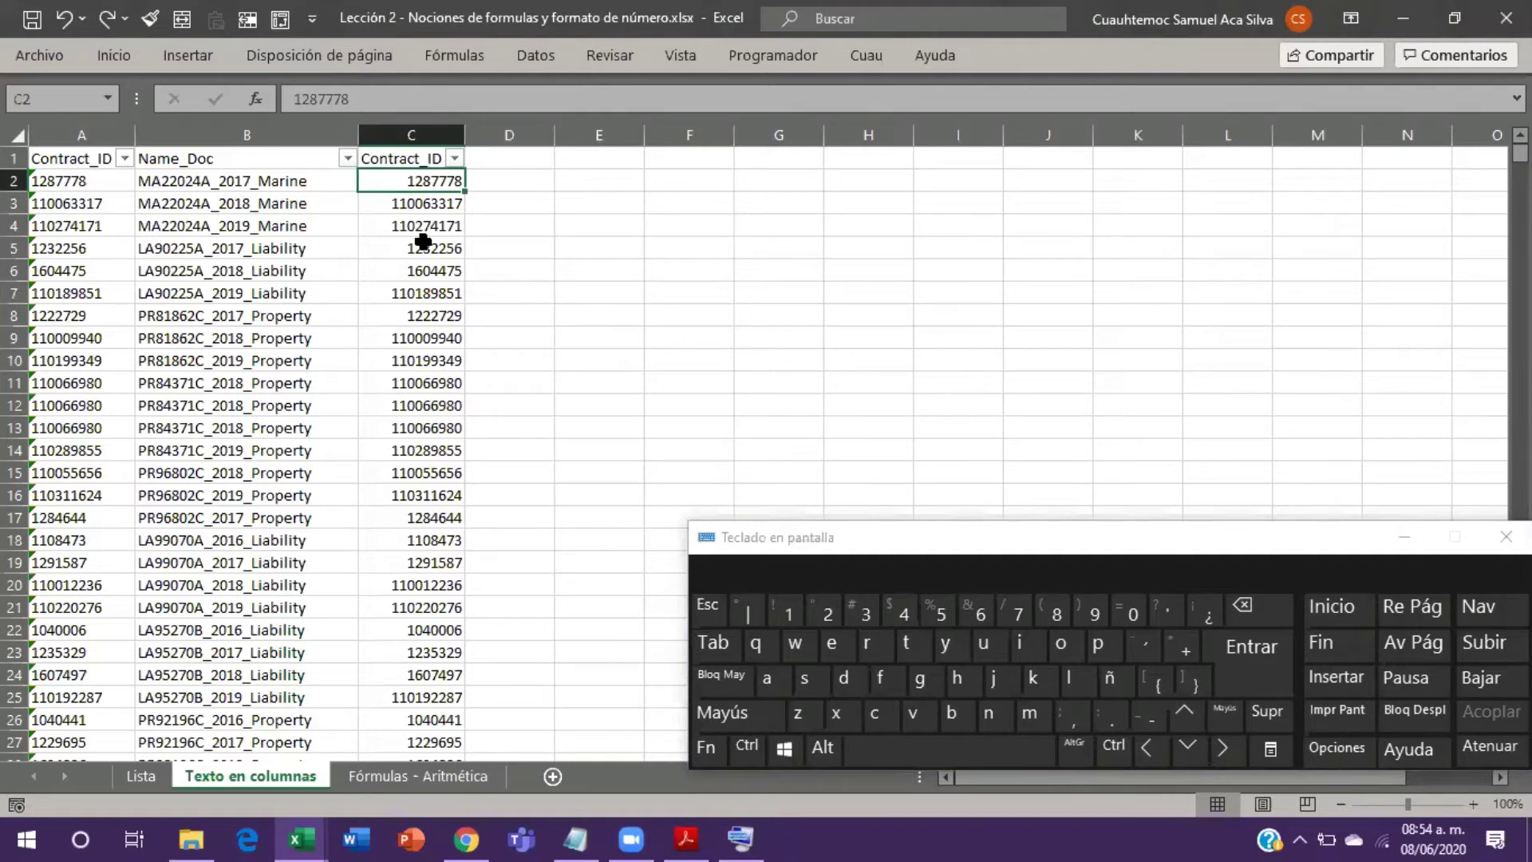
Step: Move the active cell through the Contract_ID and Name_Doc columns in single steps, finishing on B3
{"action": "key", "text": "ctrl+Down"}
{"action": "key", "text": "Down"}
{"action": "key", "text": "Down"}
{"action": "key", "text": "Down"}
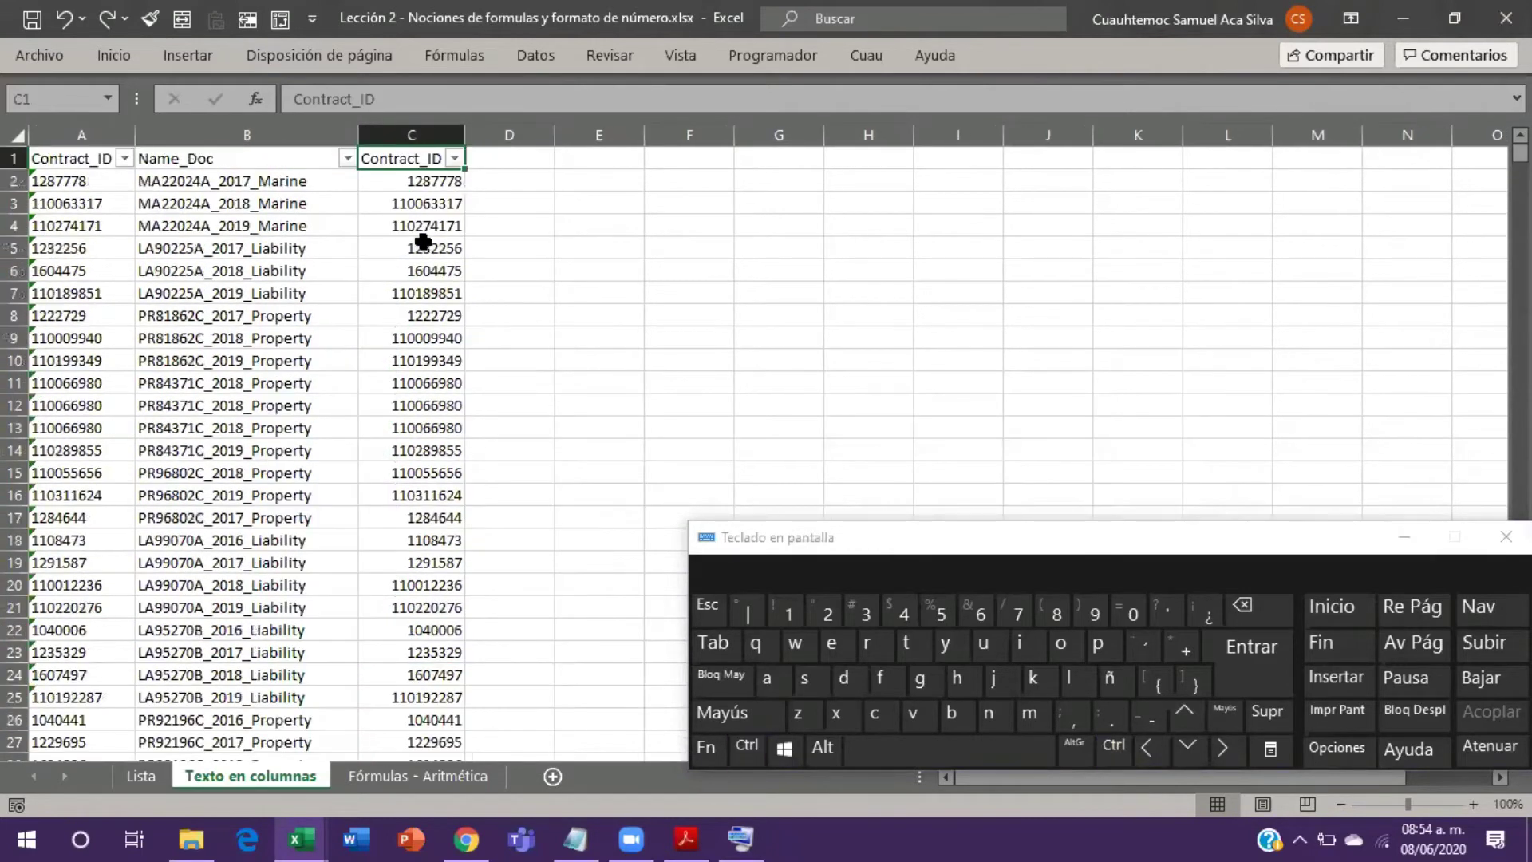
{"action": "key", "text": "Down"}
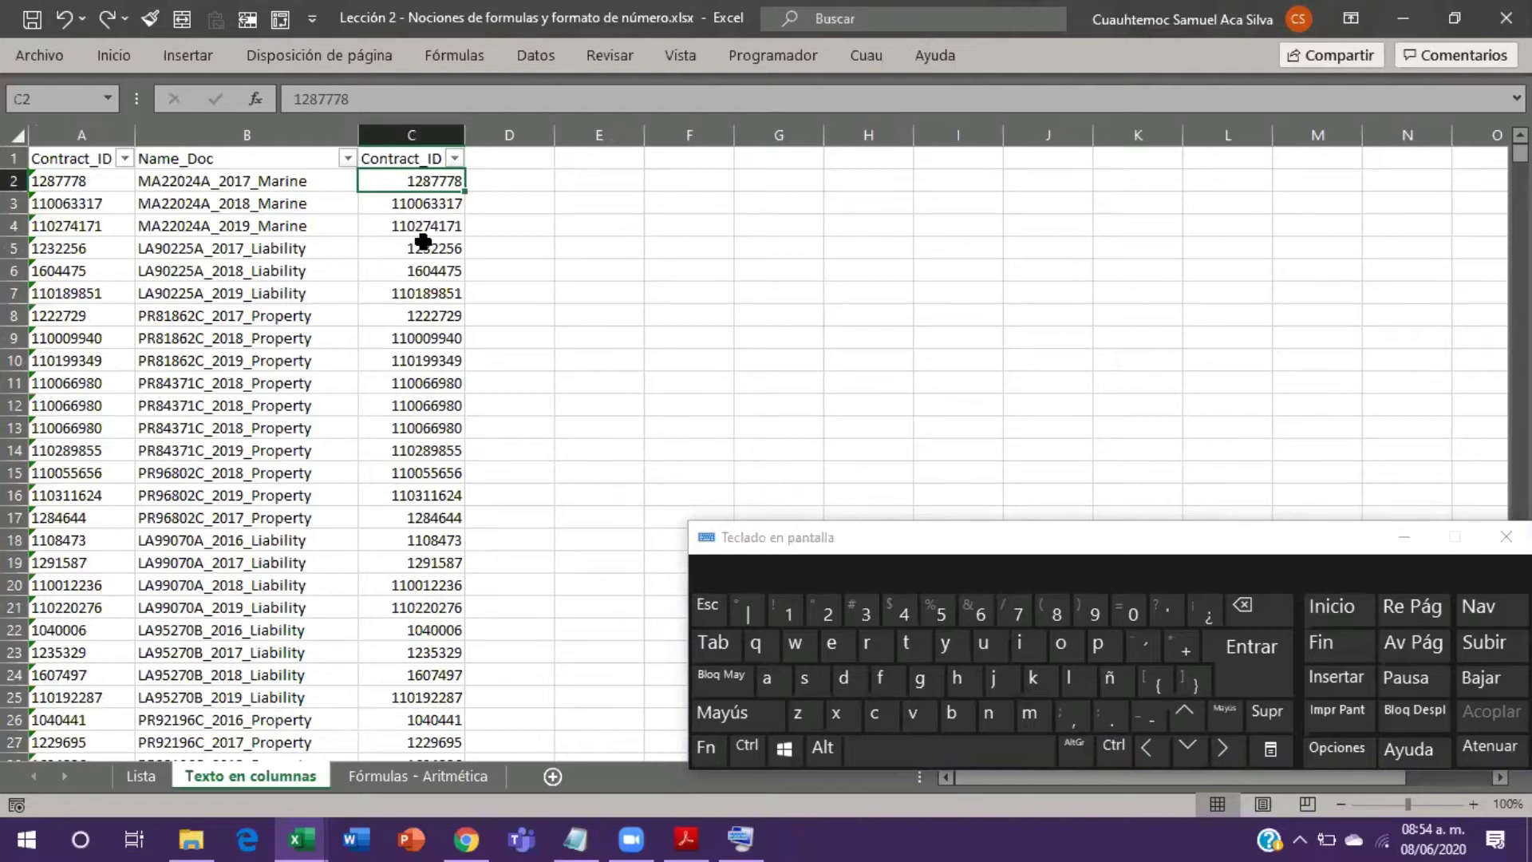
{"action": "key", "text": "Left"}
{"action": "key", "text": "Up"}
{"action": "key", "text": "Down"}
{"action": "key", "text": "Down"}
{"action": "key", "text": "Up"}
{"action": "key", "text": "Up"}
{"action": "key", "text": "Left"}
{"action": "key", "text": "Right"}
{"action": "key", "text": "Down"}
{"action": "key", "text": "Down"}
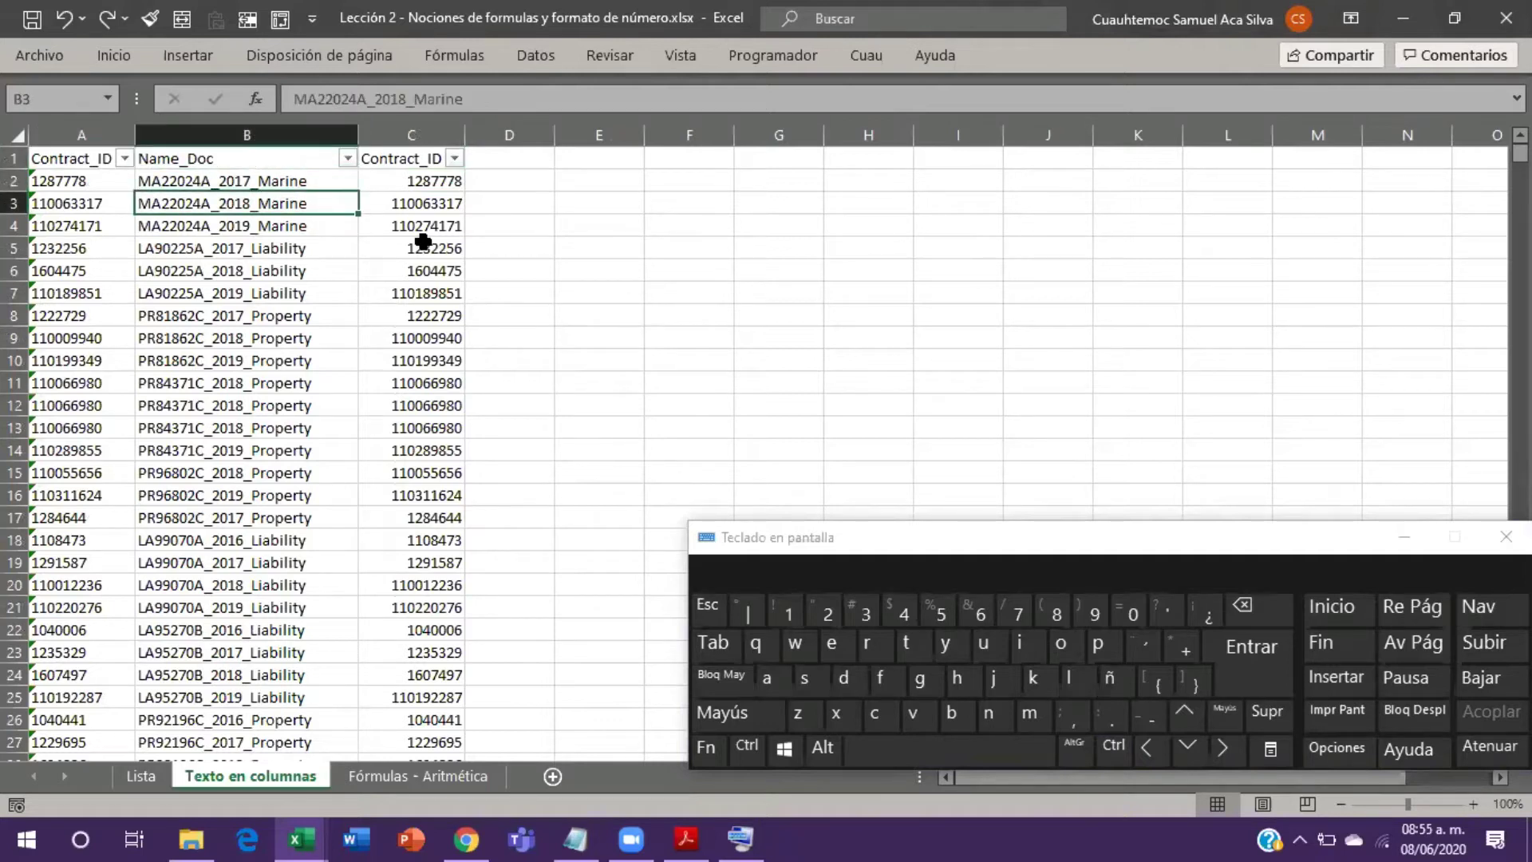
Step: Jump to the last Name_Doc entry, move well into the empty cells below, and jump back up to B1154
{"action": "key", "text": "ctrl"}
{"action": "key", "text": "ctrl+Down"}
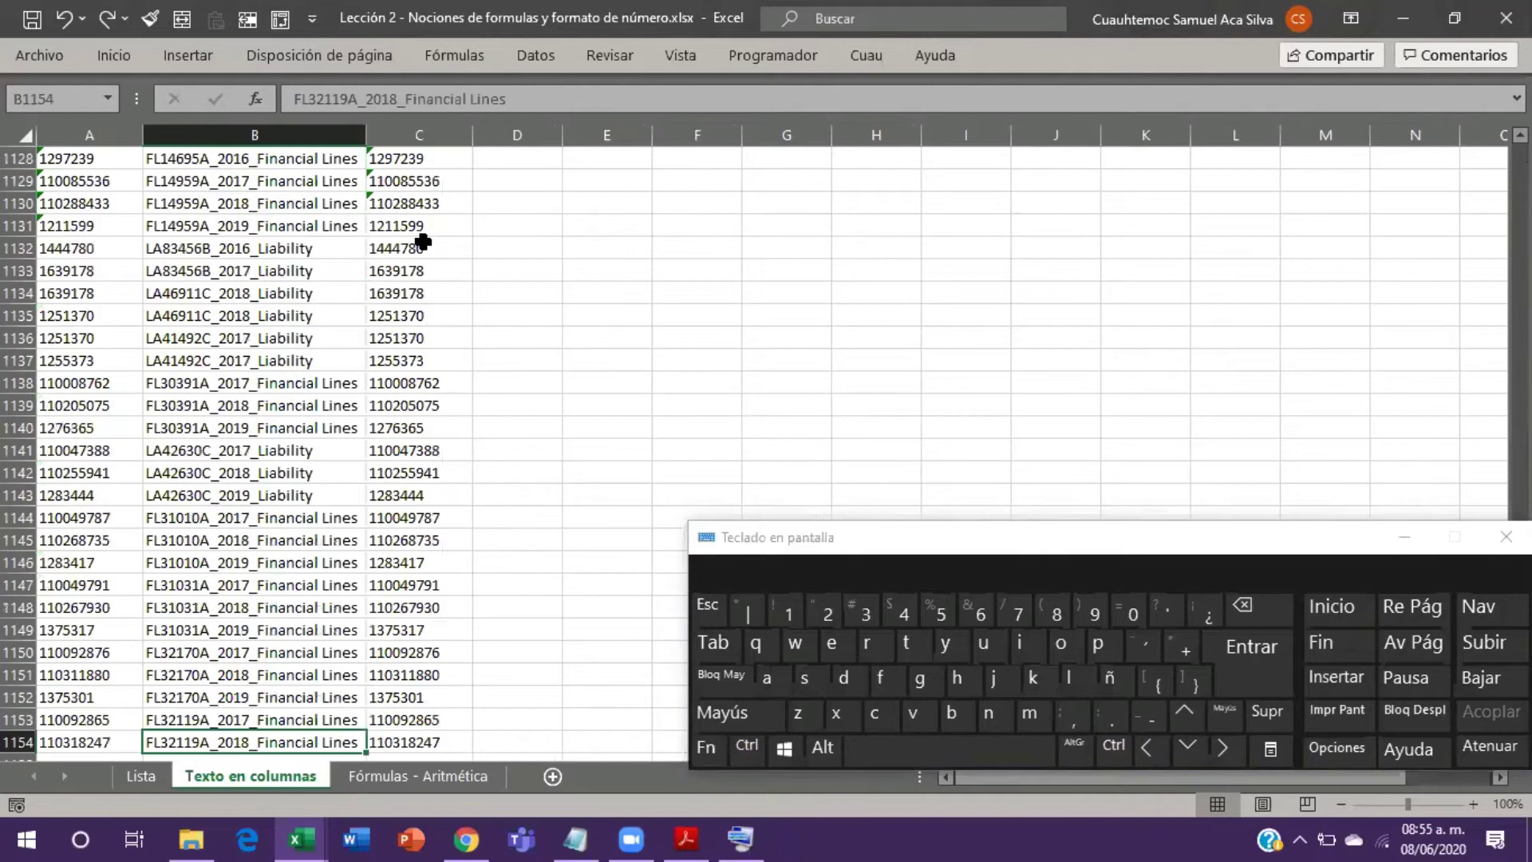
{"action": "key", "text": "Down"}
{"action": "key", "text": "Down"}
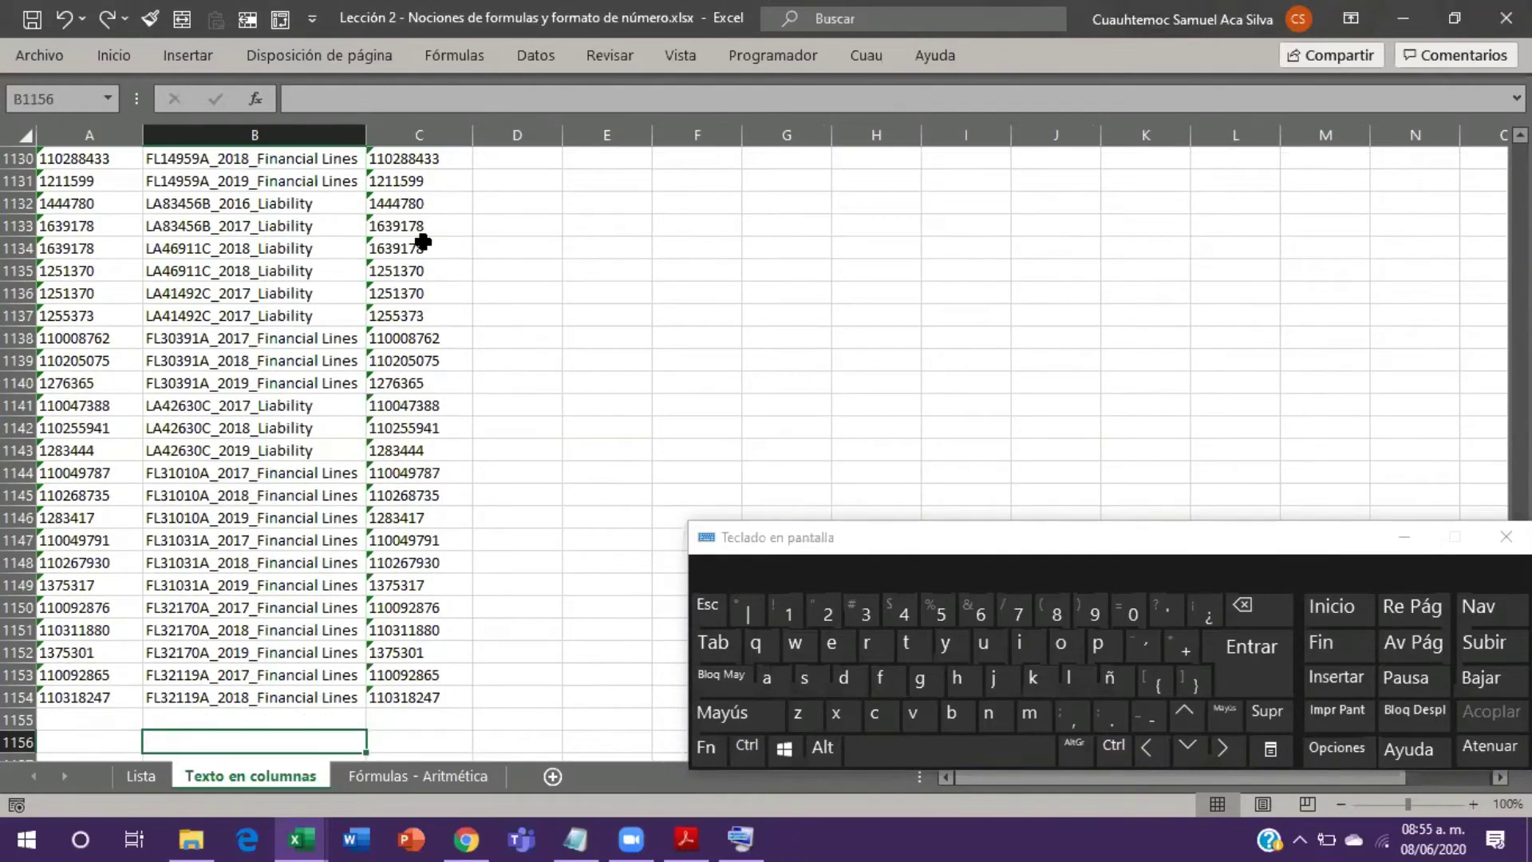
{"action": "key", "text": "Down"}
{"action": "key", "text": "Down"}
{"action": "key", "text": "Down"}
{"action": "key", "text": "Down"}
{"action": "key", "text": "Down"}
{"action": "key", "text": "Down"}
{"action": "key", "text": "Down"}
{"action": "key", "text": "Down"}
{"action": "key", "text": "Down"}
{"action": "key", "text": "Down"}
{"action": "key", "text": "Down"}
{"action": "key", "text": "Down"}
{"action": "key", "text": "Down"}
{"action": "key", "text": "ctrl+Up"}
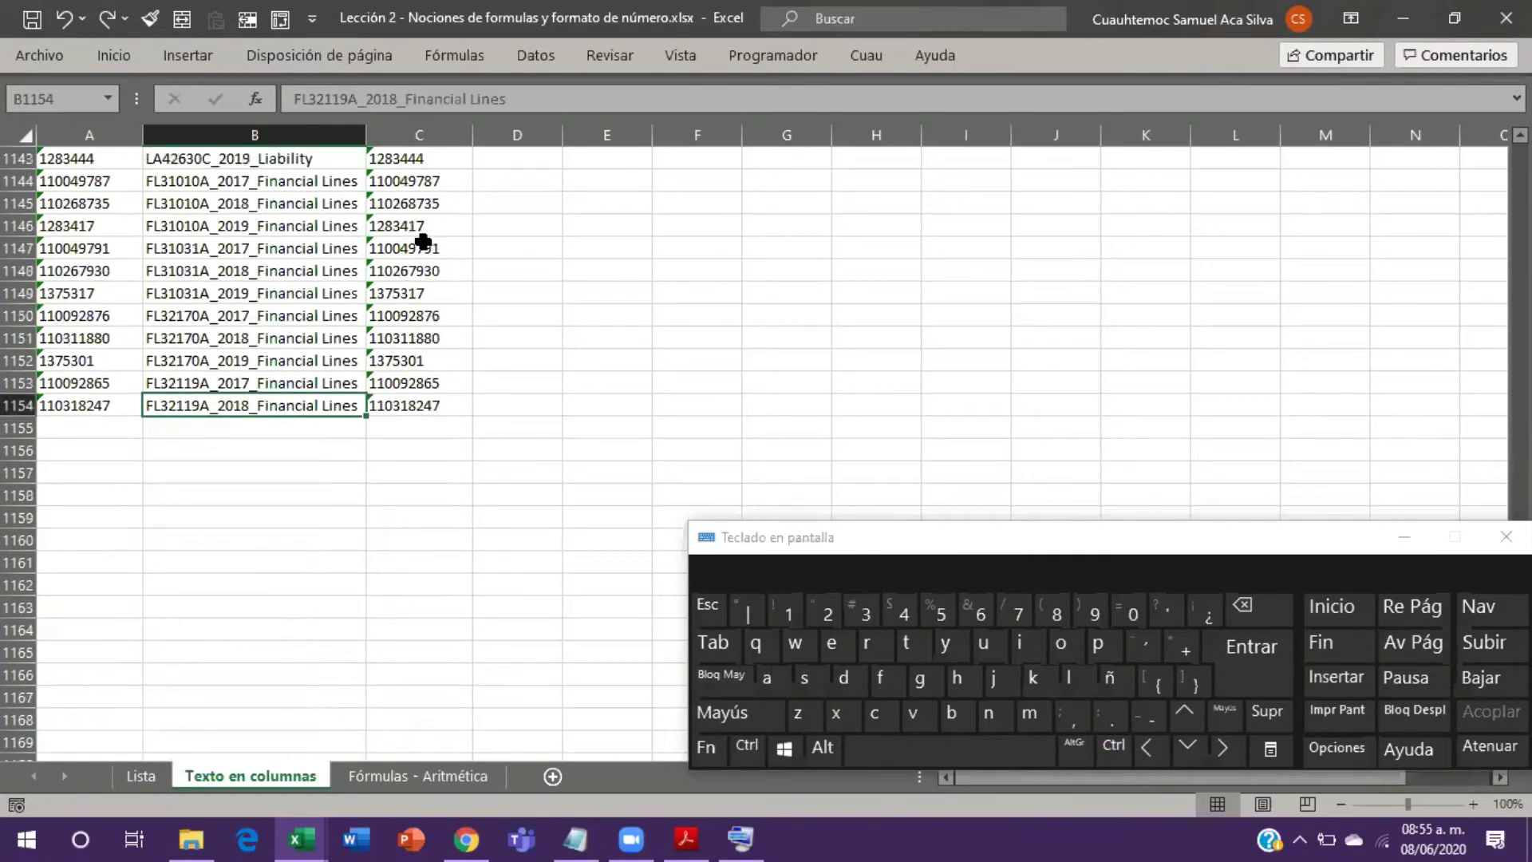
Step: Select the last record across all three columns, A1154:C1154
{"action": "key", "text": "Left"}
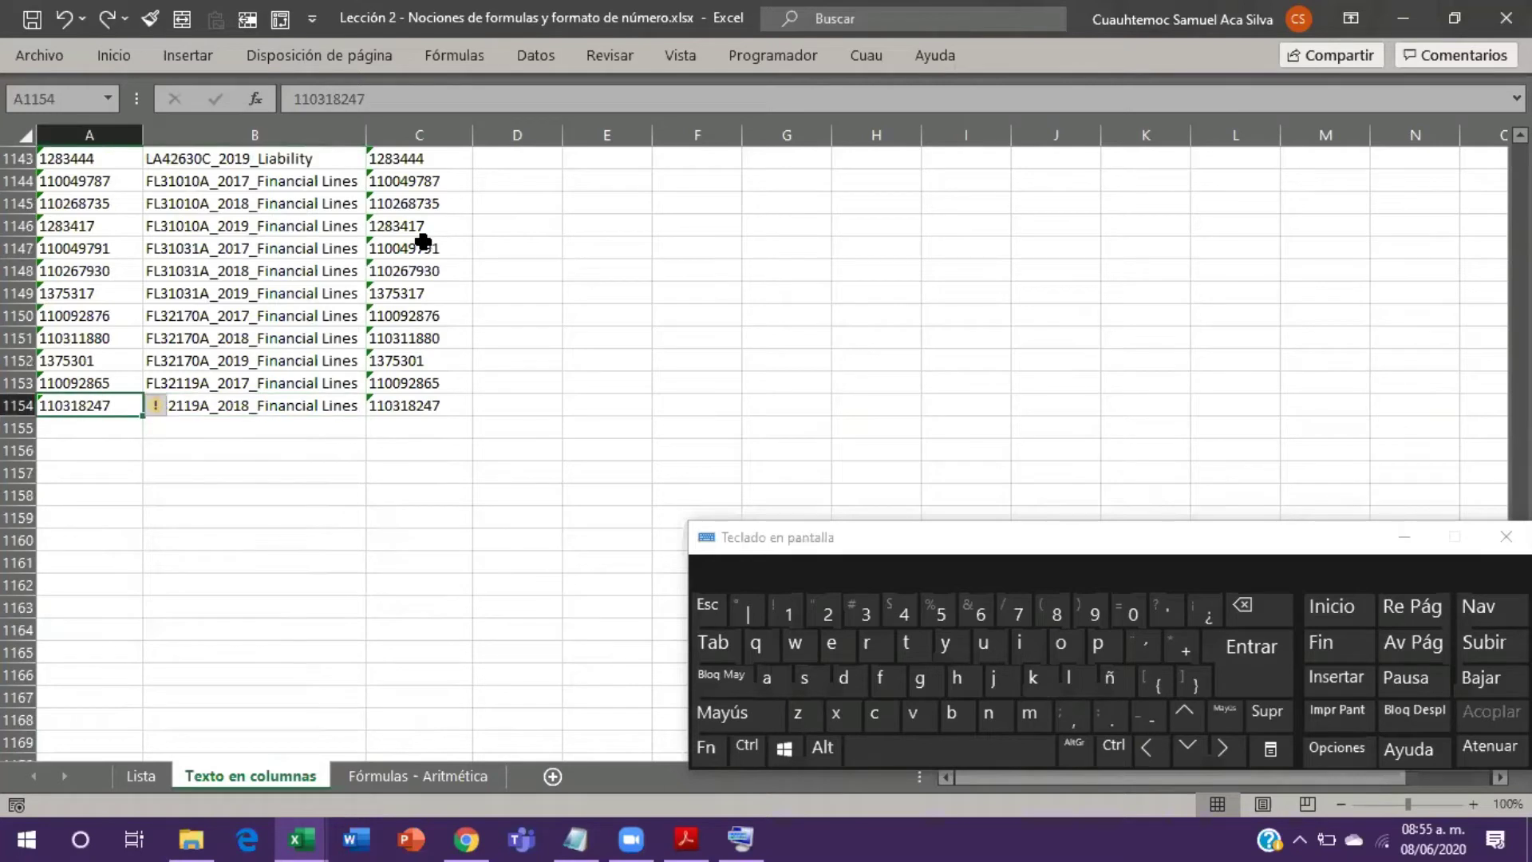
{"action": "key", "text": "shift+Right"}
{"action": "key", "text": "shift+Right"}
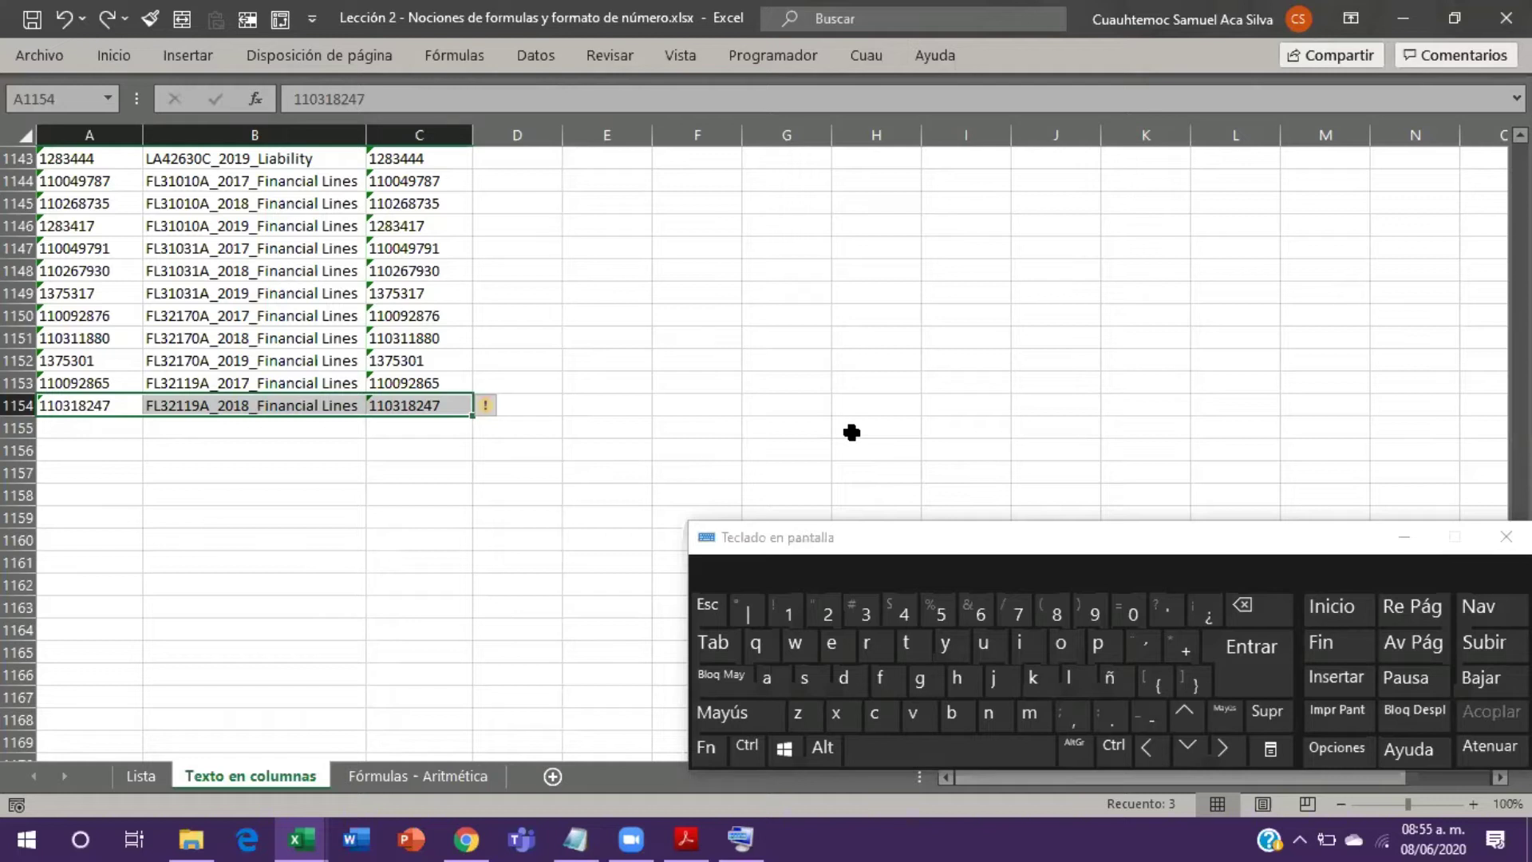
Step: Jump from C1149 to header C1, move to the empty cell D2, and return to the row's first cell, A2
{"action": "left_click", "coordinate": [445, 294]}
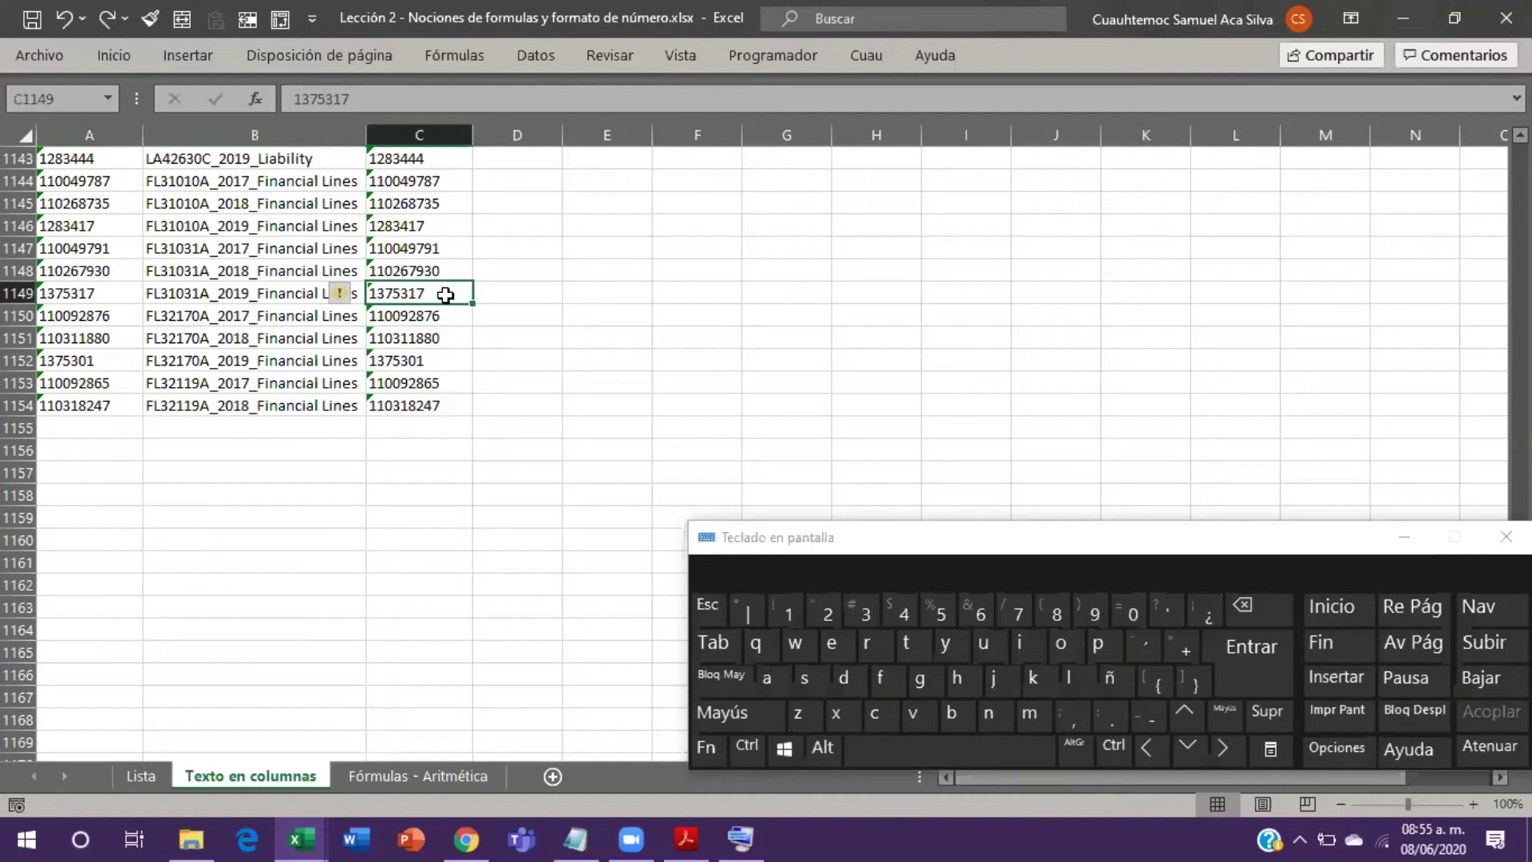
{"action": "key", "text": "ctrl+Up"}
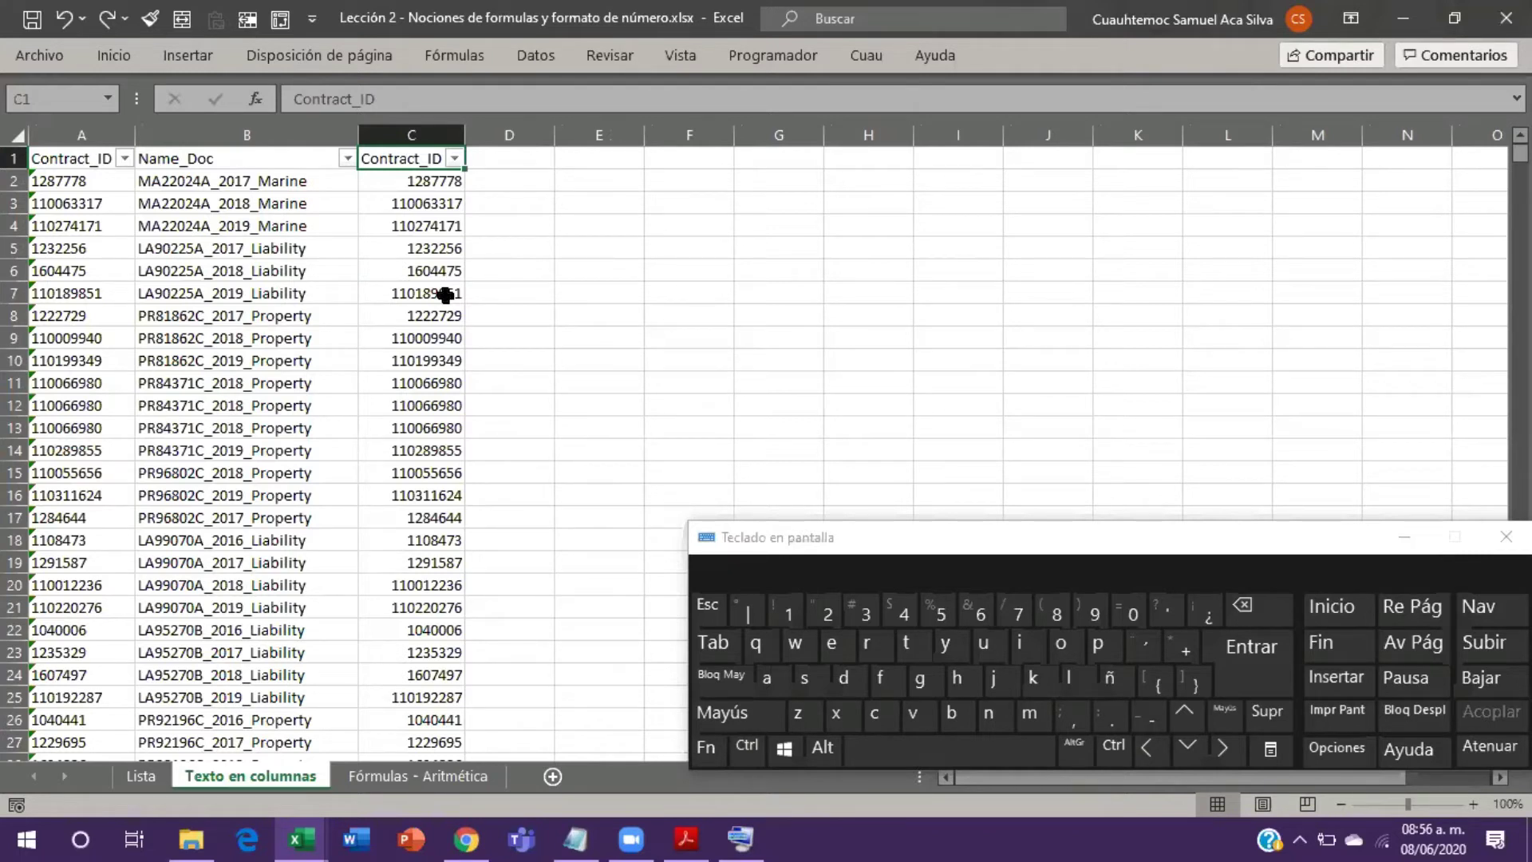
{"action": "key", "text": "Down"}
{"action": "key", "text": "Right"}
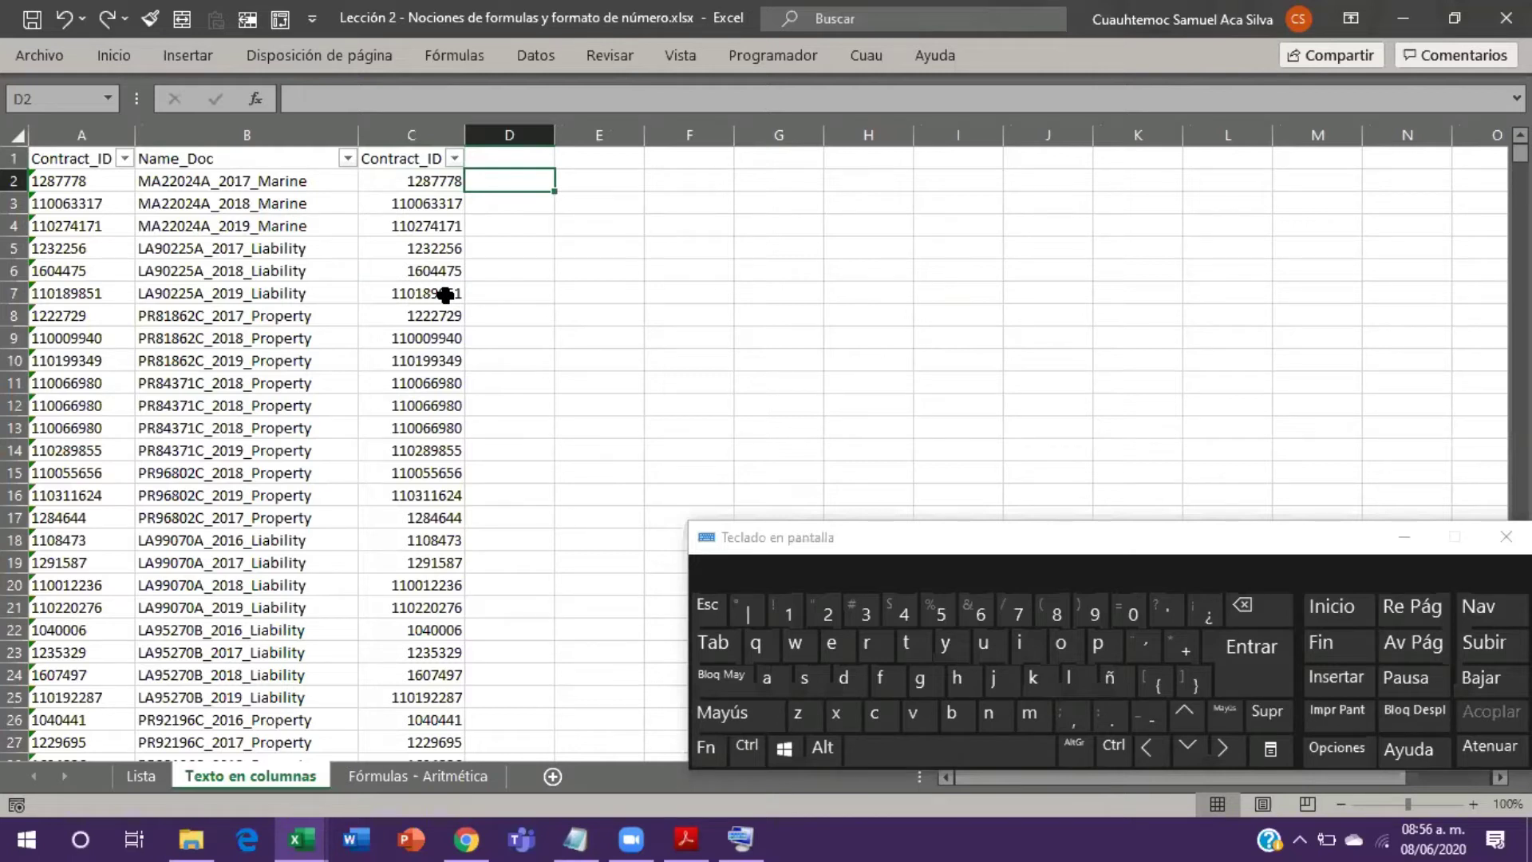
{"action": "key", "text": "Home"}
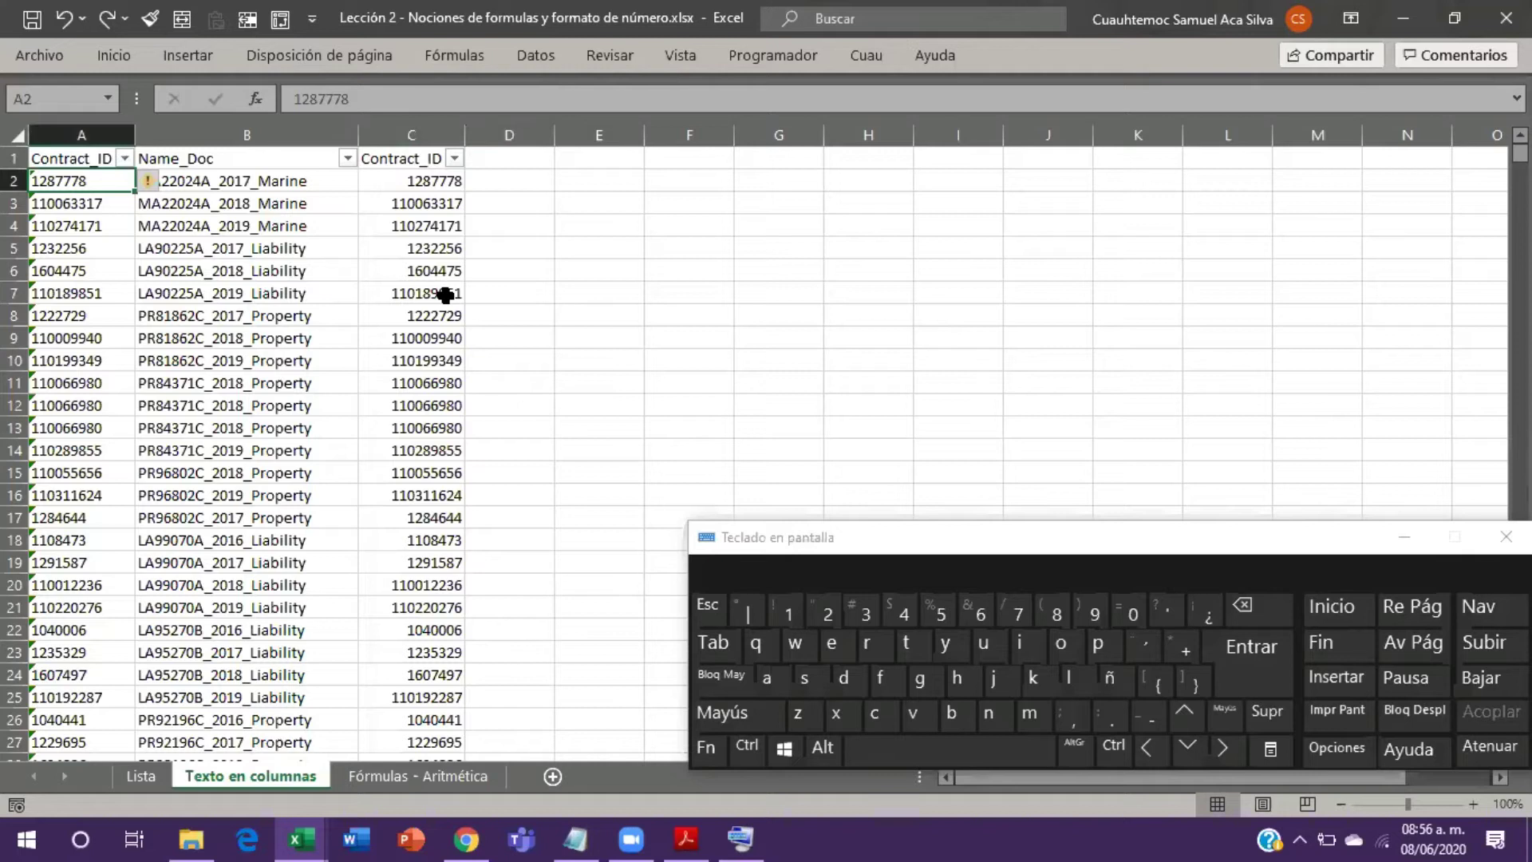
Step: Select C3 and A4 to compare the entries of the two Contract_ID columns
{"action": "left_click", "coordinate": [378, 205]}
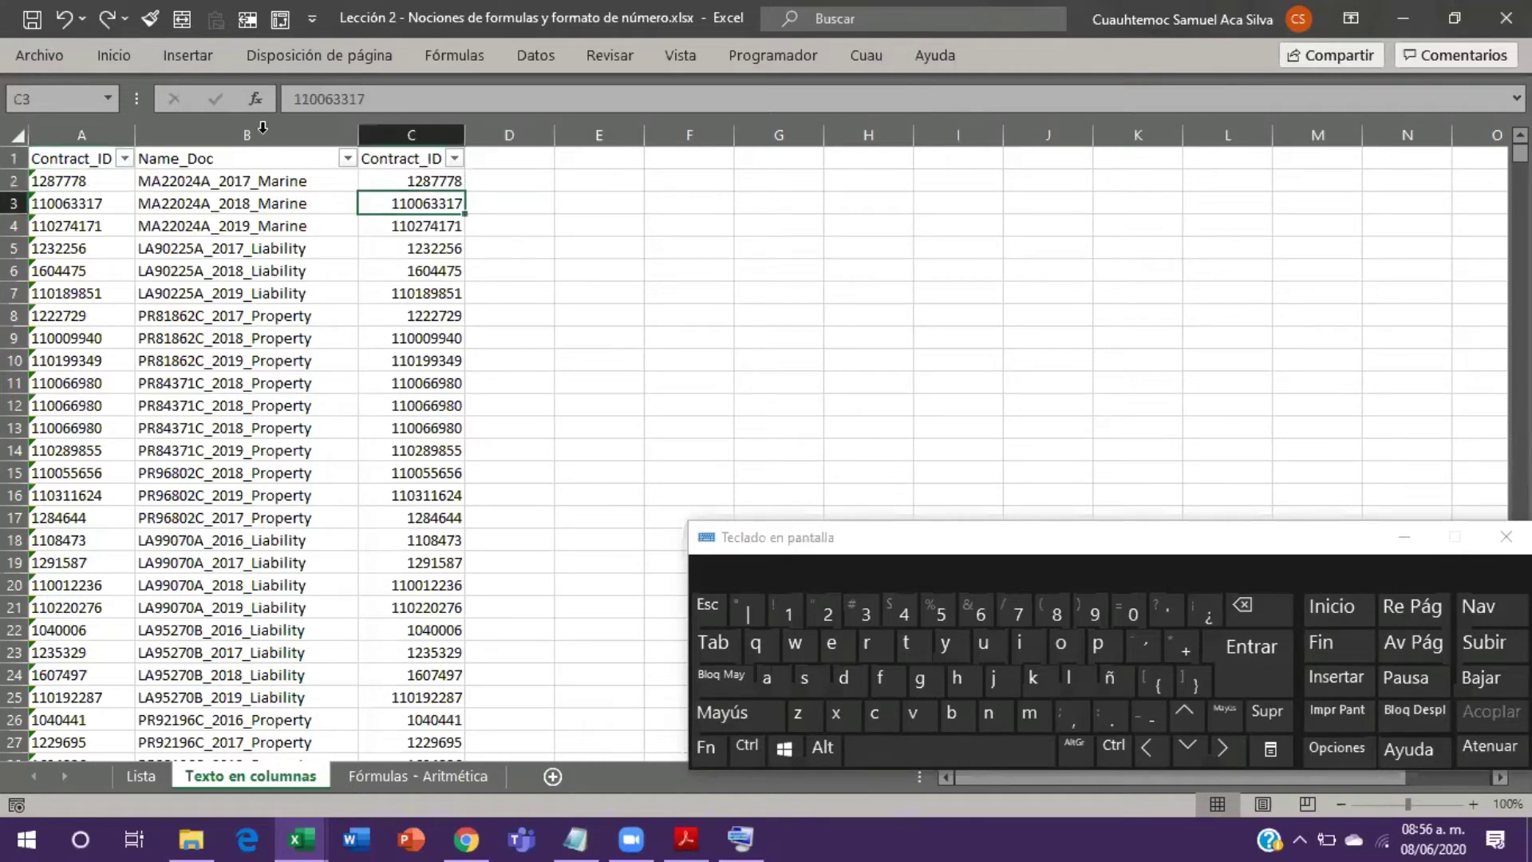
{"action": "left_click", "coordinate": [55, 226]}
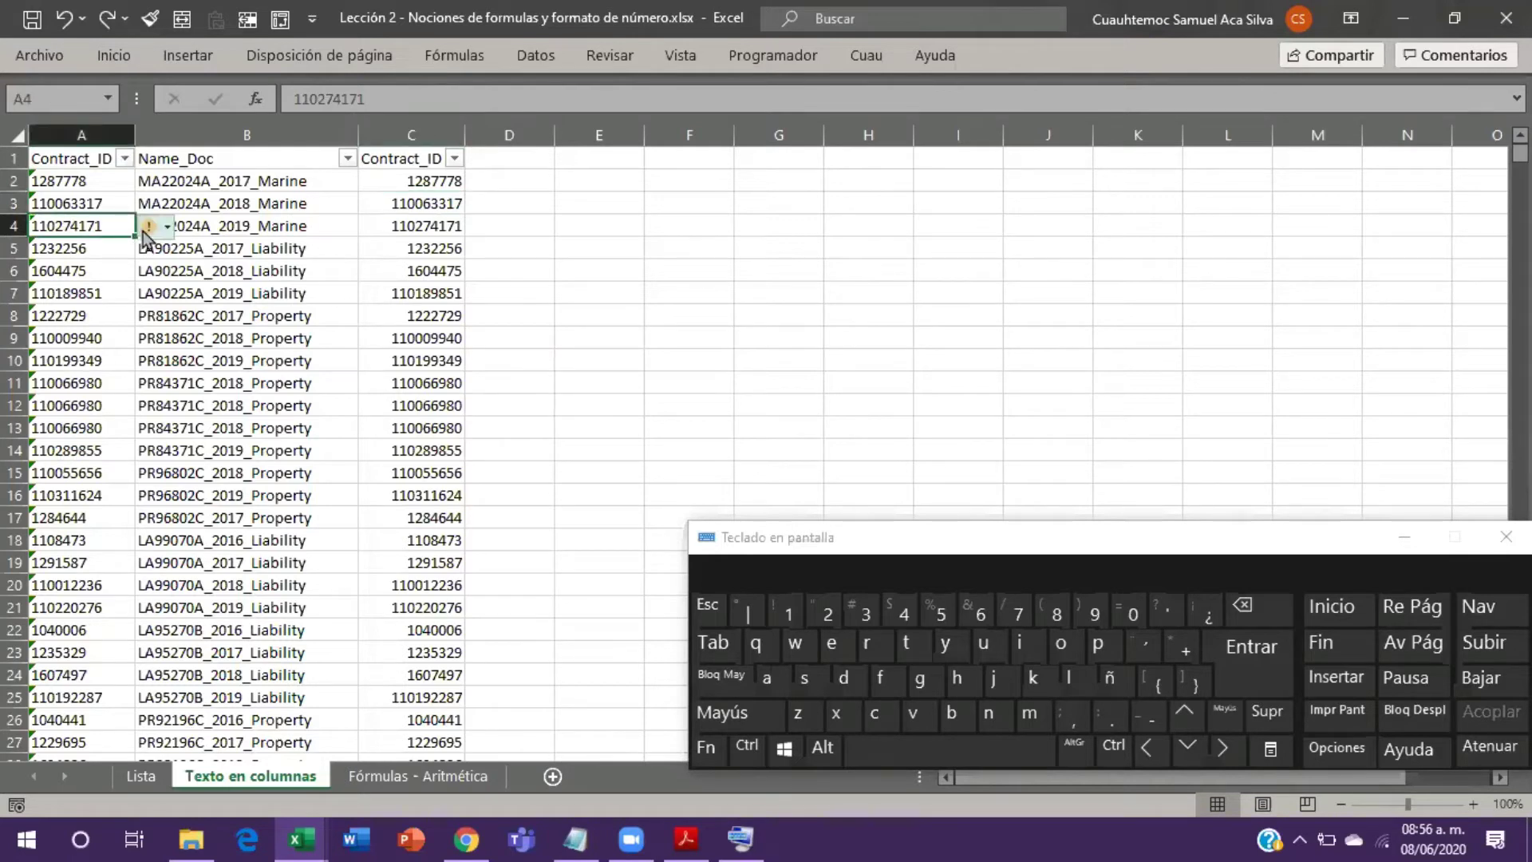
Step: Start an IGUAL formula in the empty cell E3 with A3 as its first text
{"action": "mouse_move", "coordinate": [156, 235]}
{"action": "key", "text": "Up"}
{"action": "key", "text": "Up"}
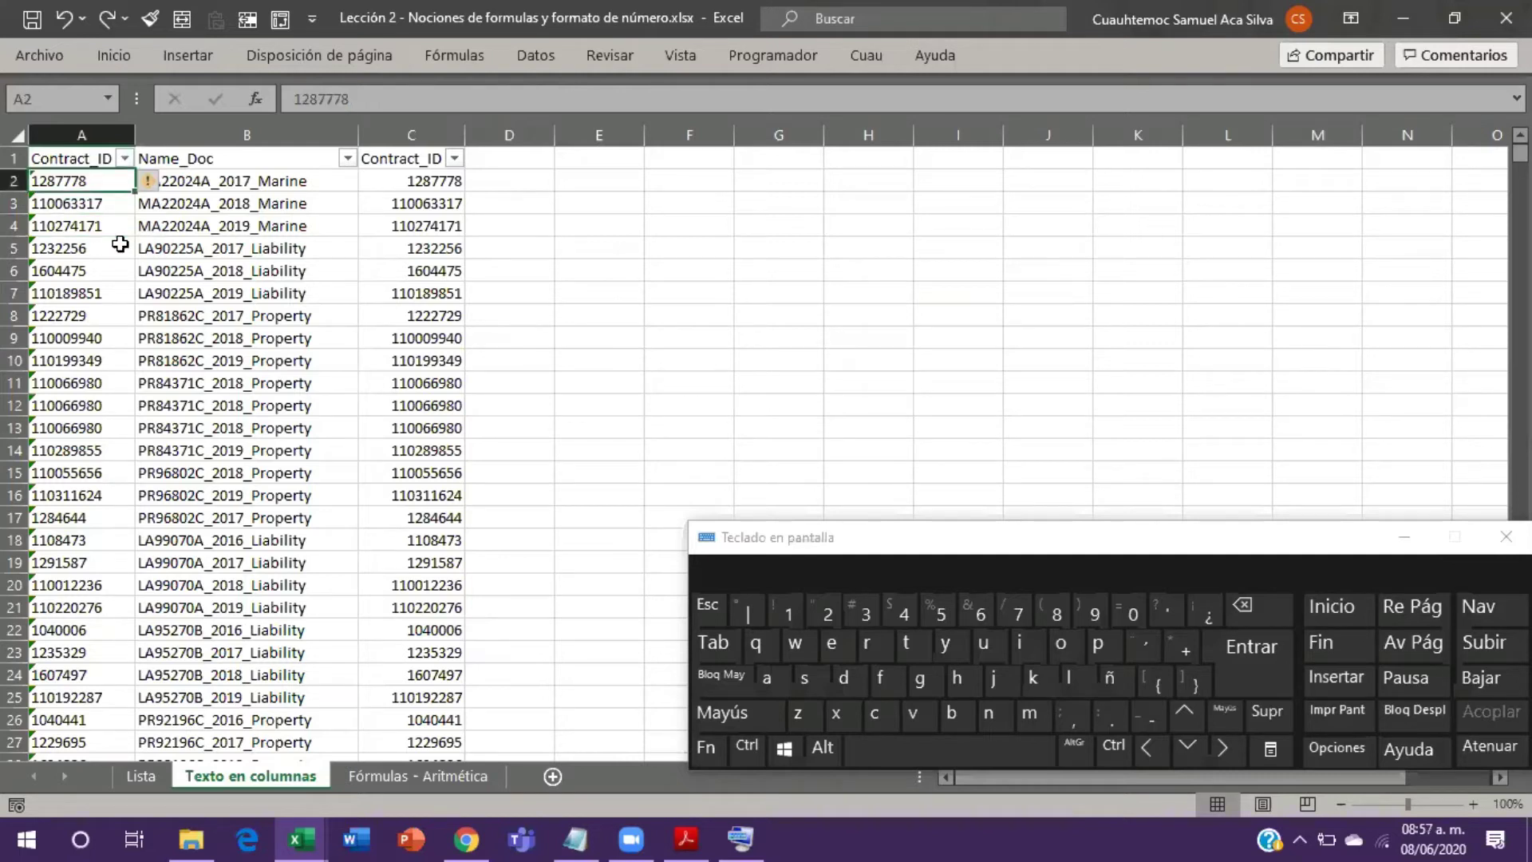
{"action": "key", "text": "Right"}
{"action": "key", "text": "Right"}
{"action": "key", "text": "Right"}
{"action": "key", "text": "Right"}
{"action": "key", "text": "Down"}
{"action": "key", "text": "Left"}
{"action": "key", "text": "Right"}
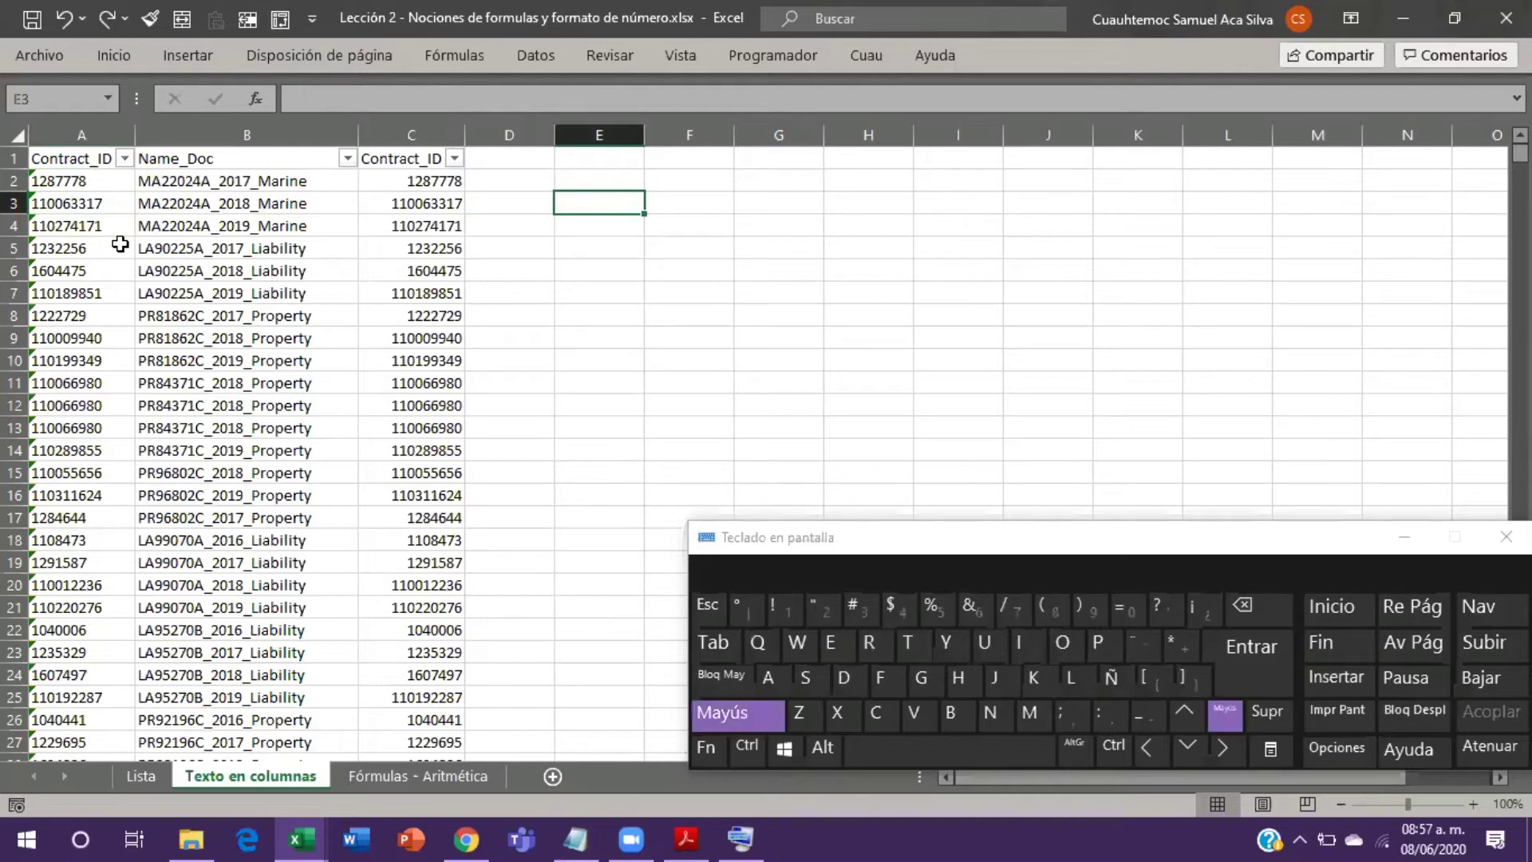
{"action": "type", "text": "="}
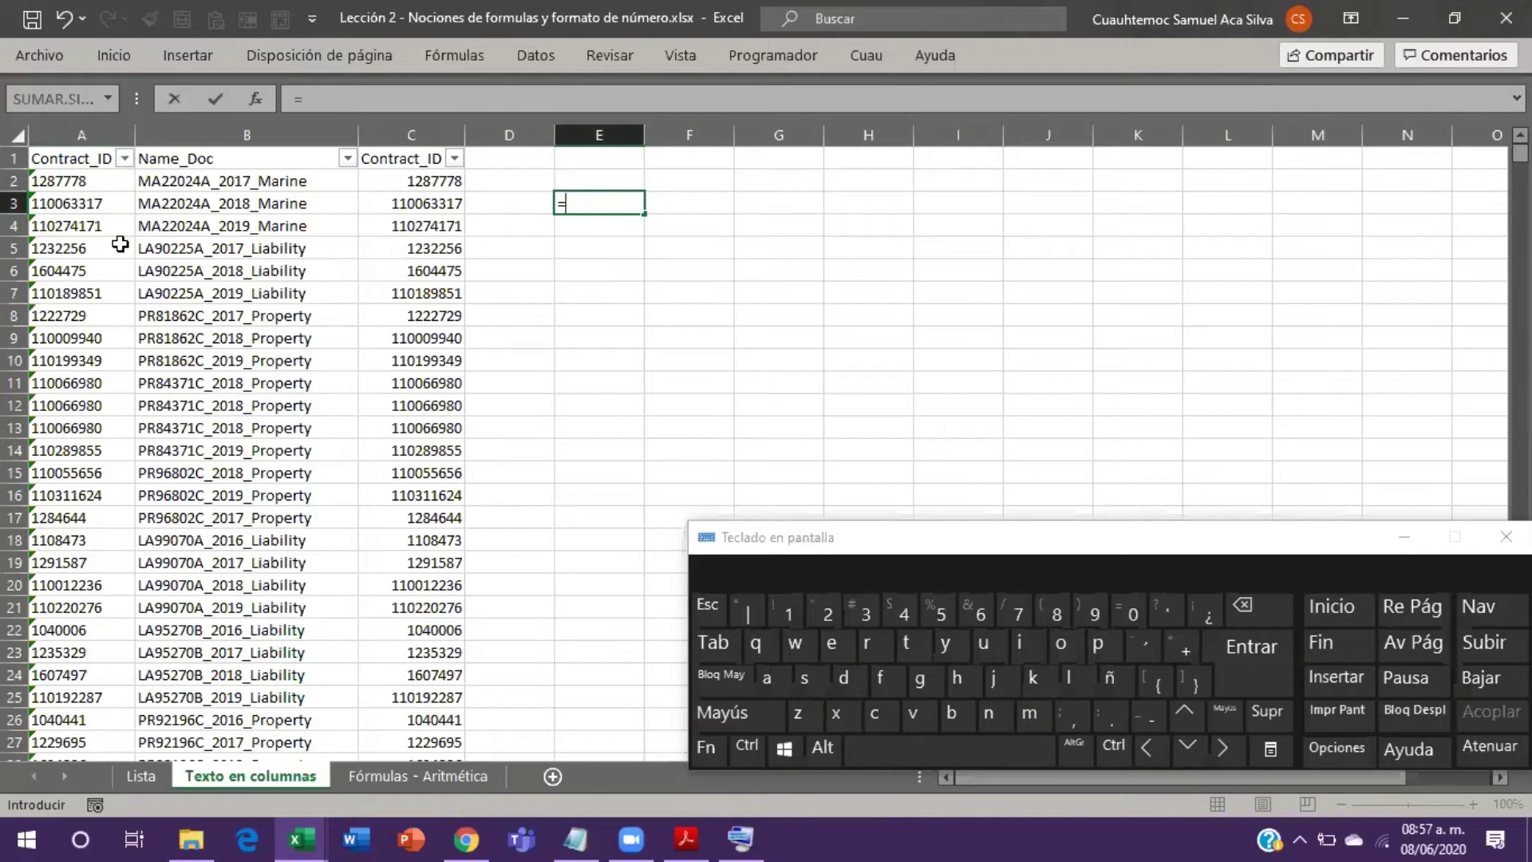
{"action": "type", "text": "ig"}
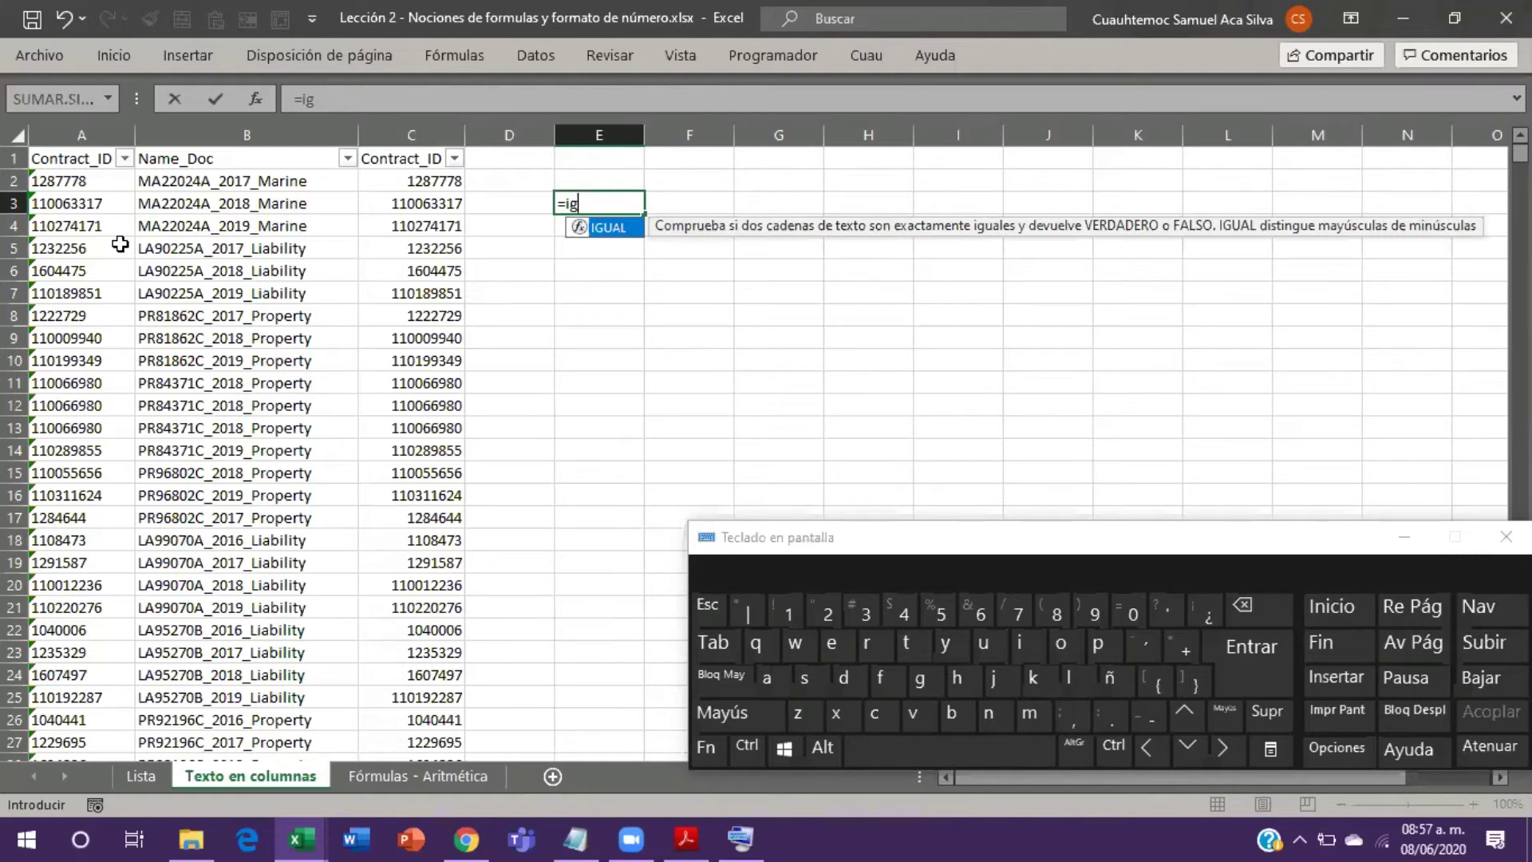
{"action": "key", "text": "Tab"}
{"action": "key", "text": "Left"}
{"action": "key", "text": "Left"}
{"action": "key", "text": "Left"}
{"action": "key", "text": "Left"}
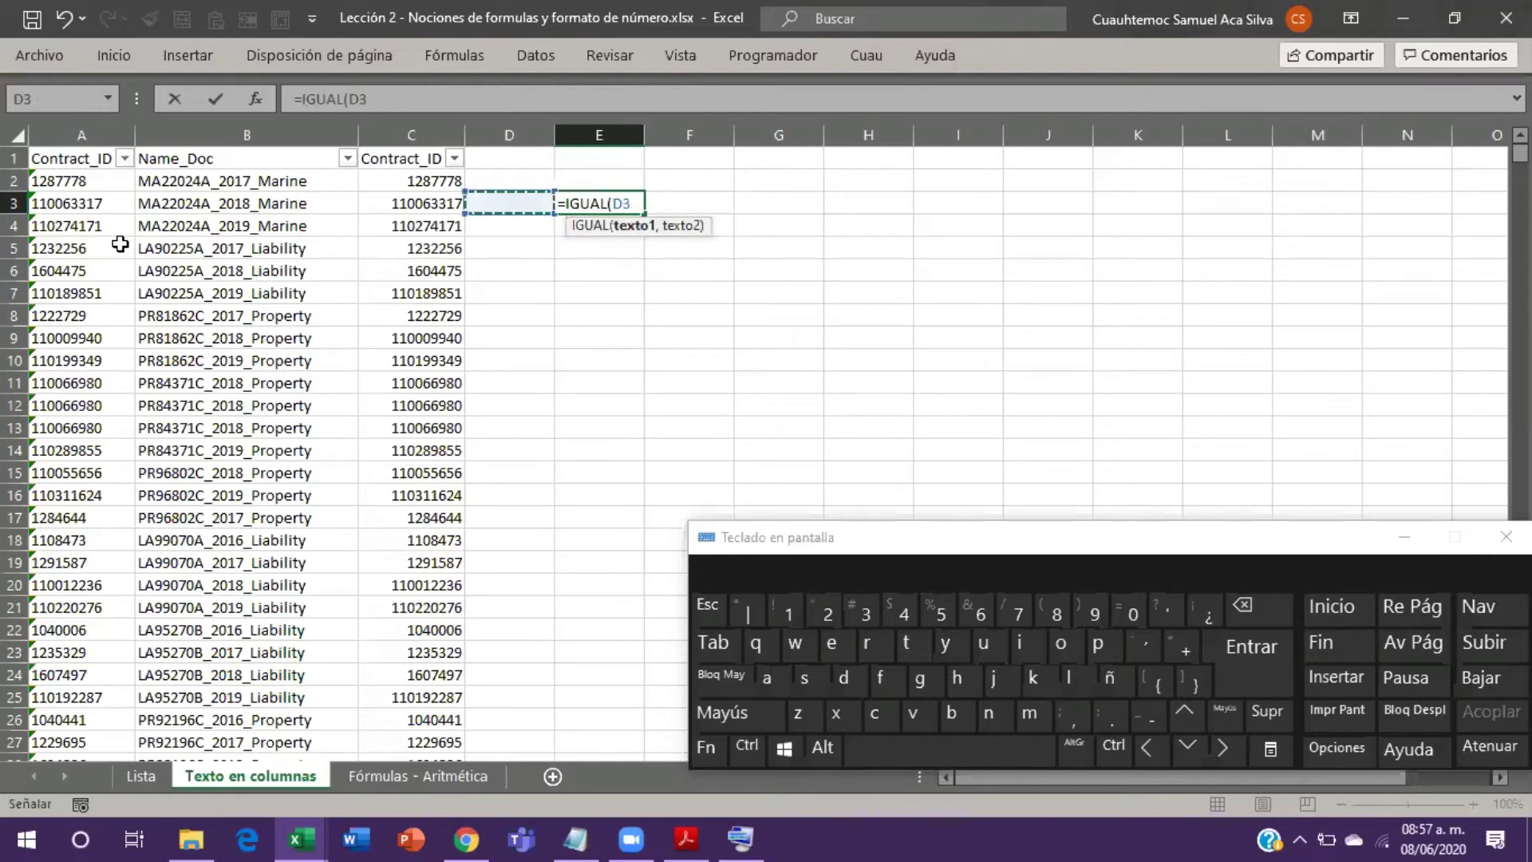
{"action": "key", "text": "Right"}
{"action": "key", "text": "Right"}
{"action": "key", "text": "Right"}
{"action": "key", "text": "Left"}
{"action": "key", "text": "Left"}
{"action": "key", "text": "Left"}
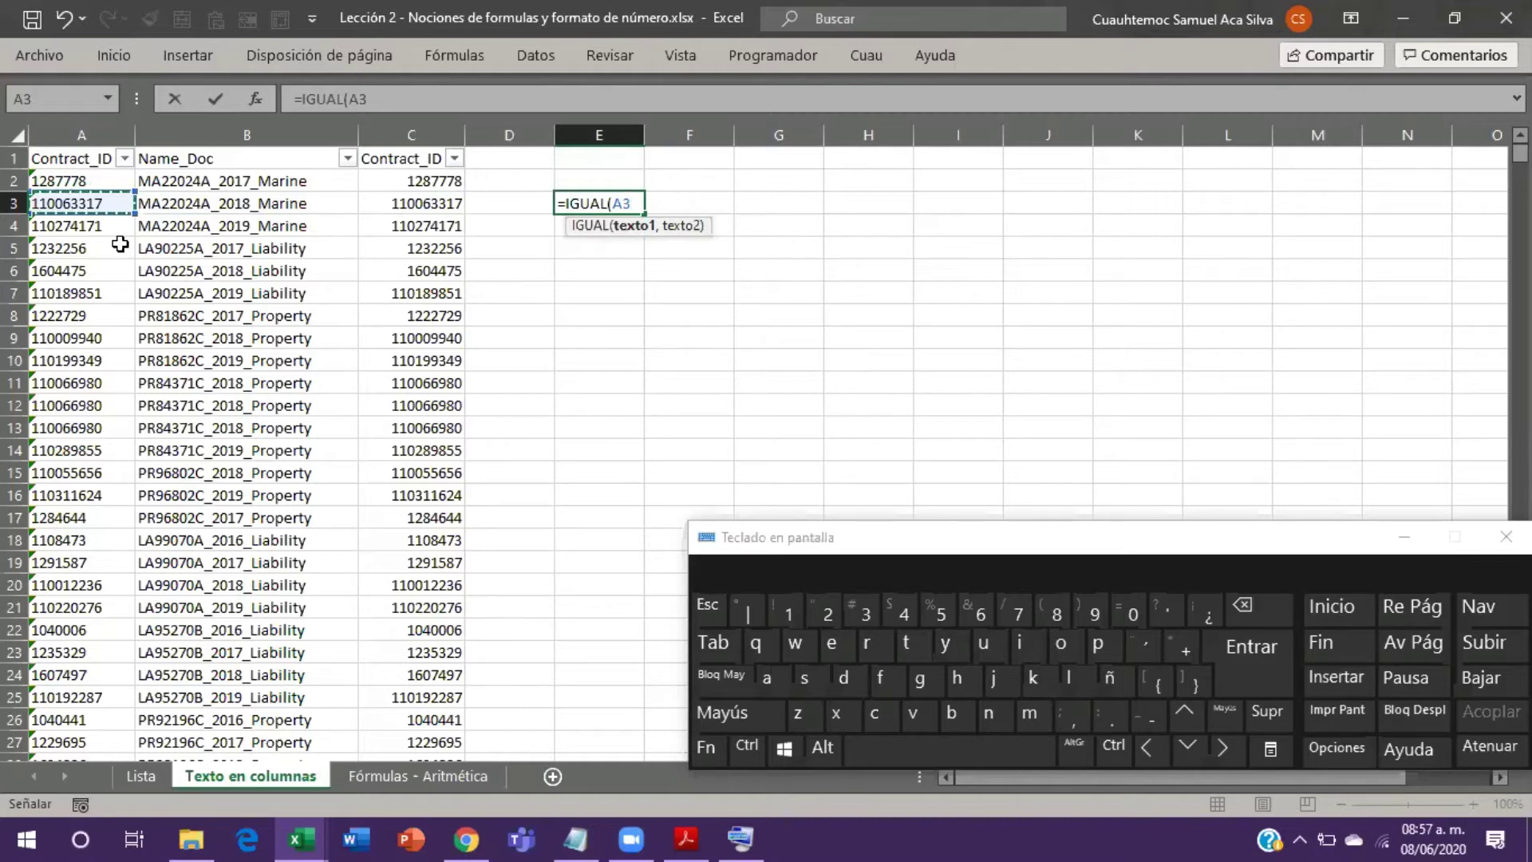
Step: Complete the IGUAL formula in E3 with C3 as its second text
{"action": "type", "text": ","}
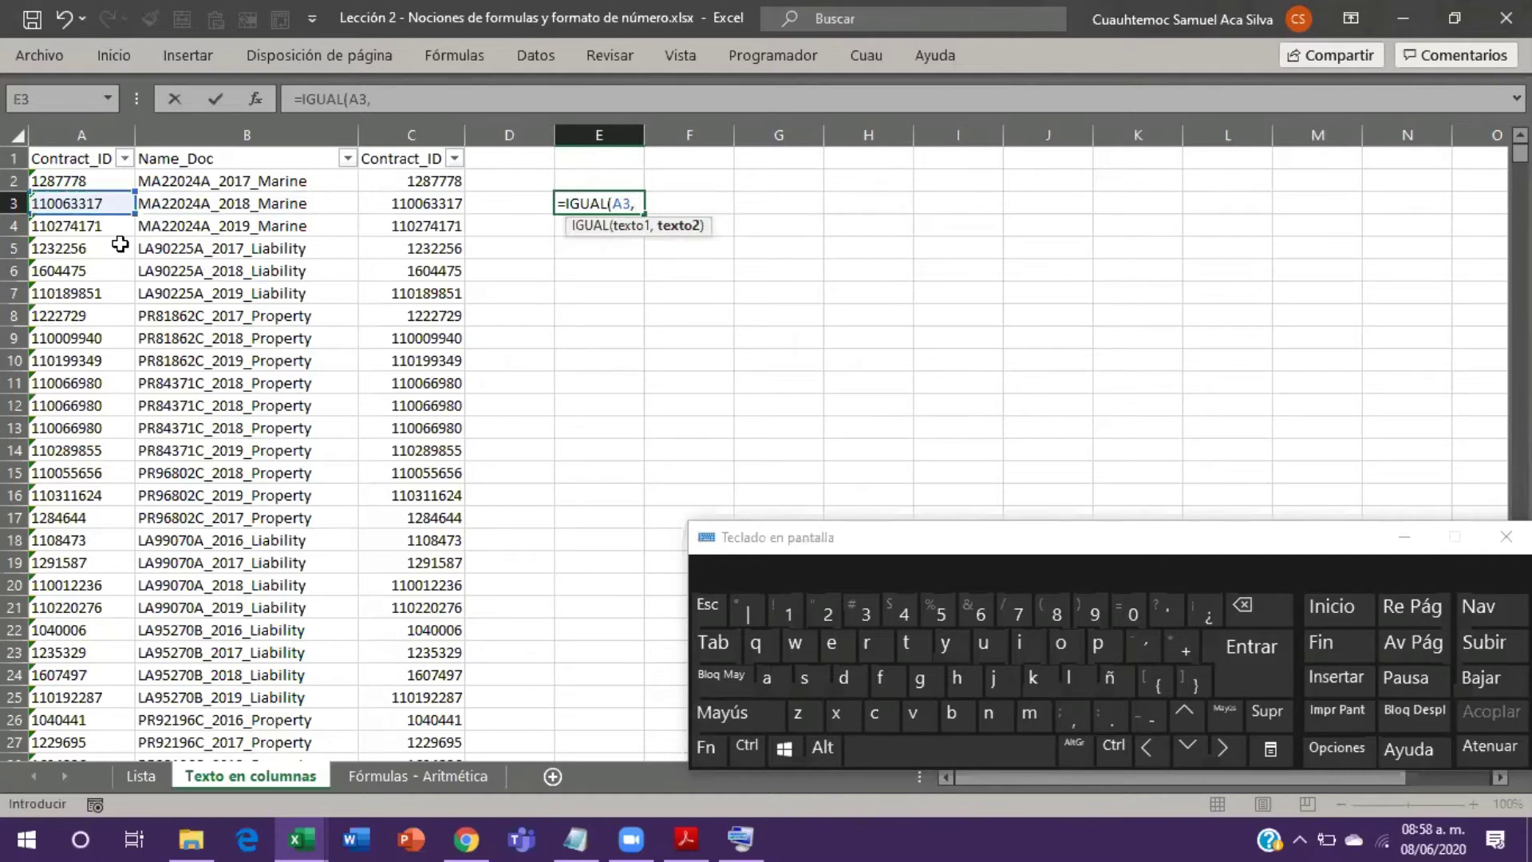
{"action": "key", "text": "Left"}
{"action": "key", "text": "Left"}
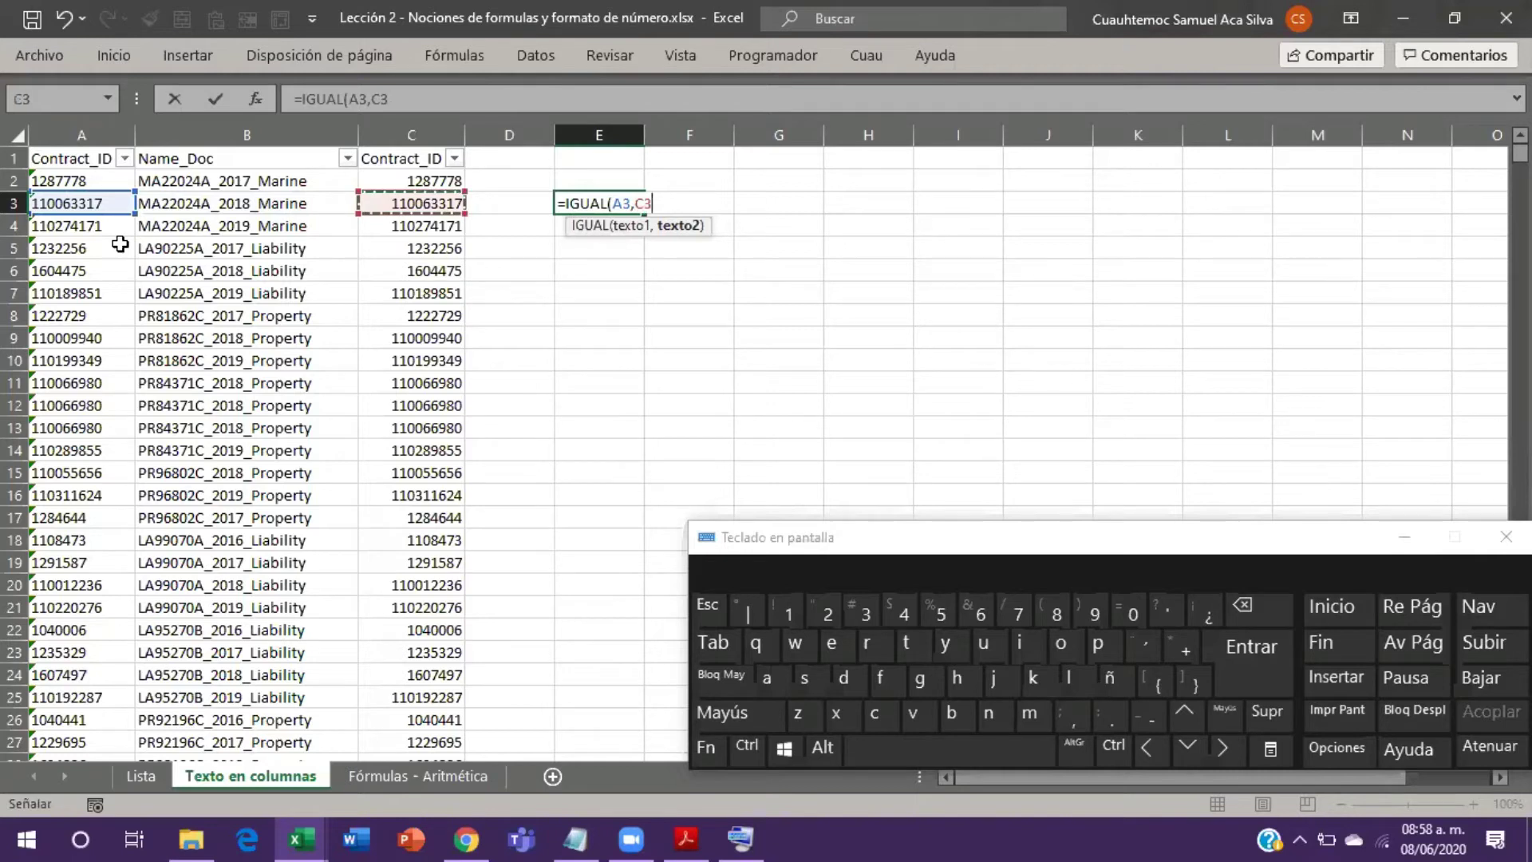
{"action": "key", "text": "Return"}
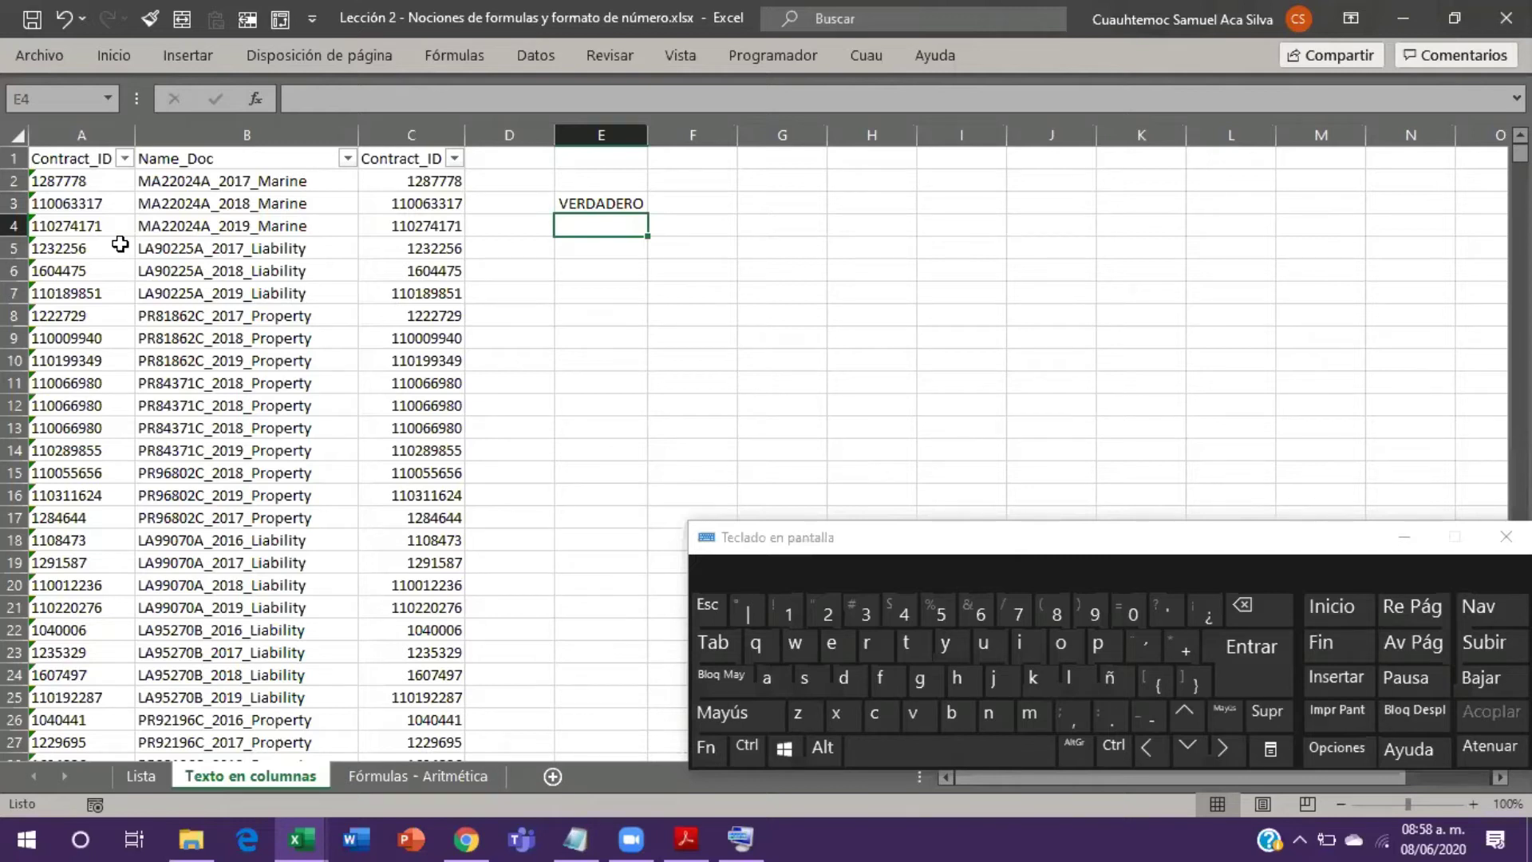
Step: Enter =A4=C4 in E4 to compare the two Contract_ID entries with the equals operator
{"action": "type", "text": "="}
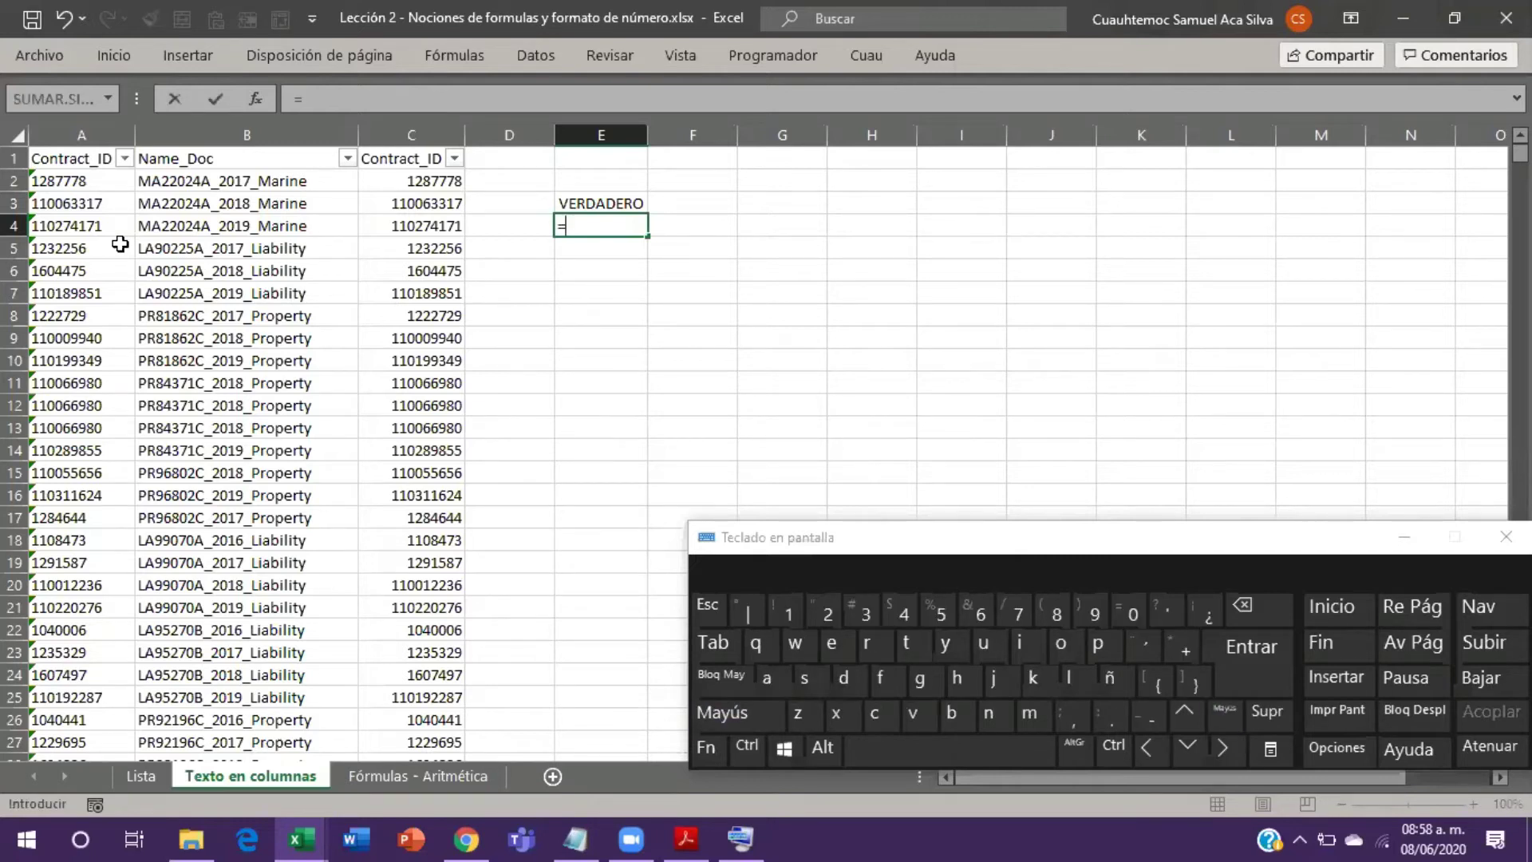
{"action": "key", "text": "Left"}
{"action": "key", "text": "Left"}
{"action": "key", "text": "Left"}
{"action": "key", "text": "Left"}
{"action": "type", "text": "="}
{"action": "key", "text": "Left"}
{"action": "key", "text": "Left"}
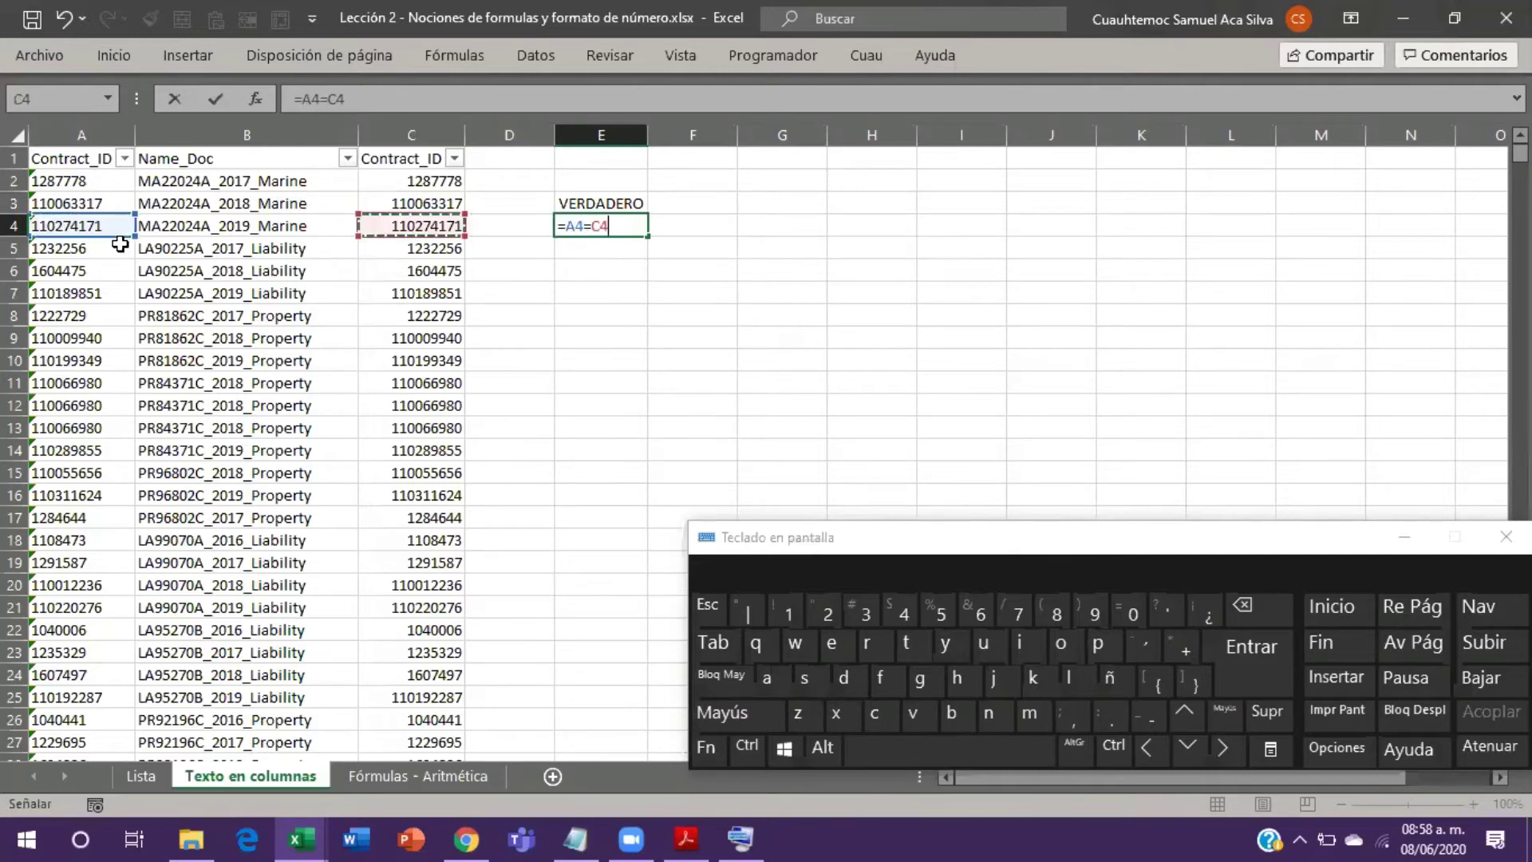
{"action": "key", "text": "Return"}
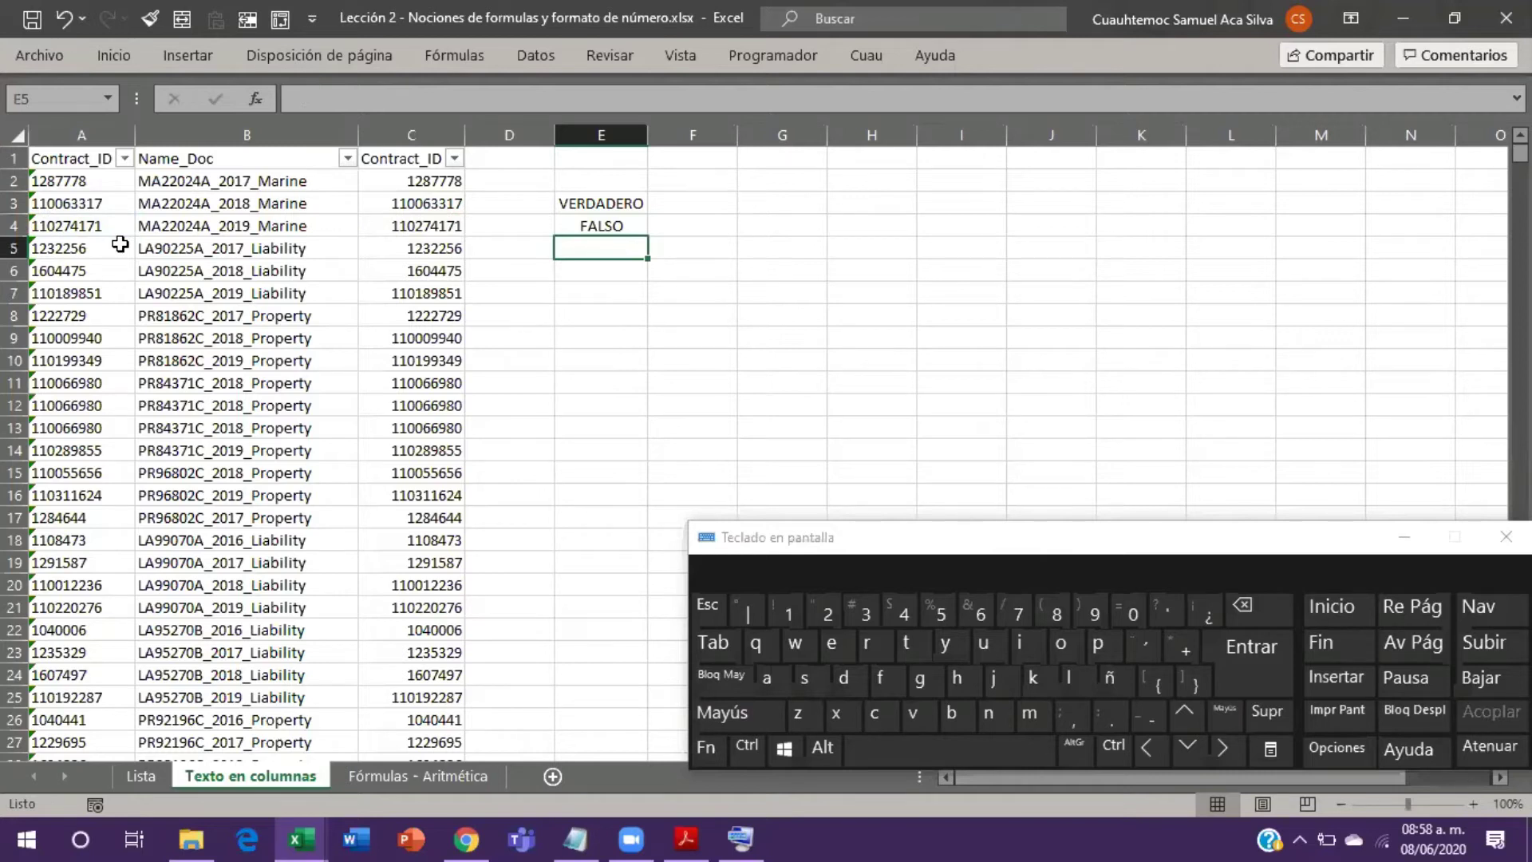
Step: Review the comparison formulas in E3 and E4, showing the cells that the E4 formula references
{"action": "key", "text": "Up"}
{"action": "key", "text": "Up"}
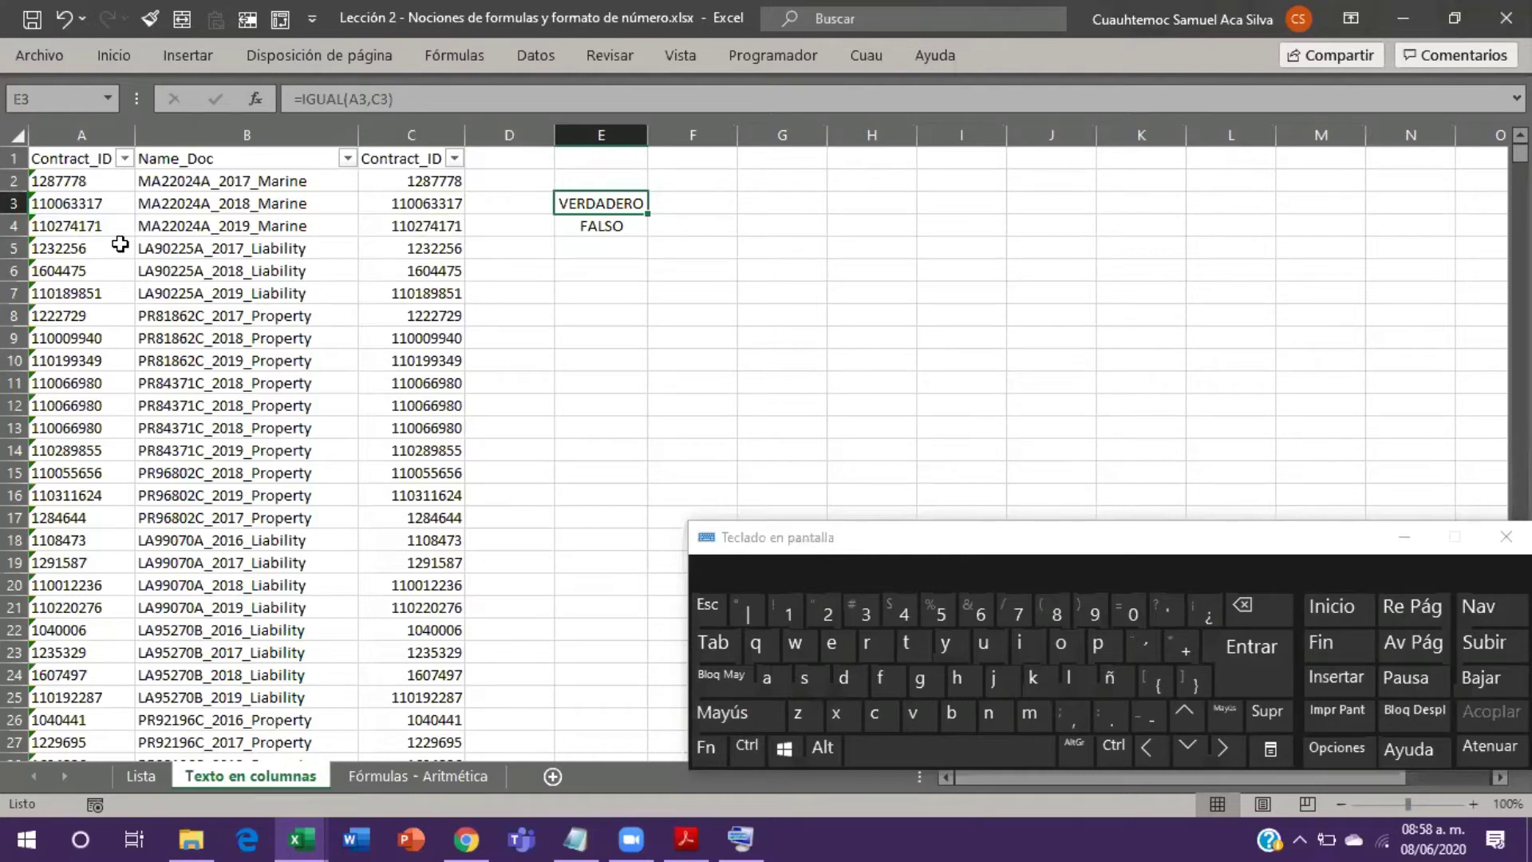
{"action": "key", "text": "Down"}
{"action": "key", "text": "Up"}
{"action": "key", "text": "Down"}
{"action": "key", "text": "F2"}
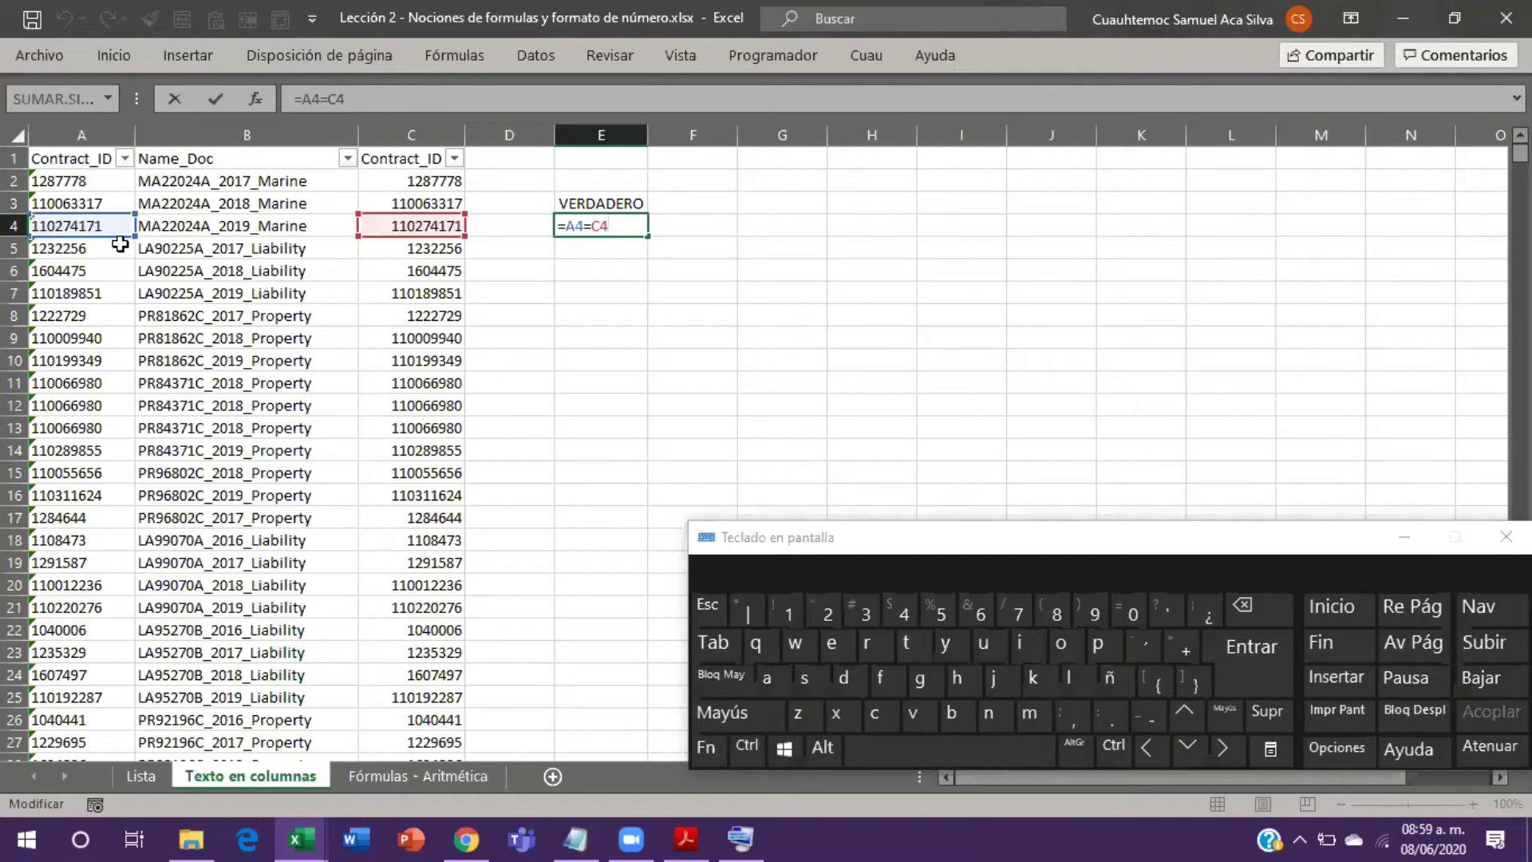
{"action": "key", "text": "Return"}
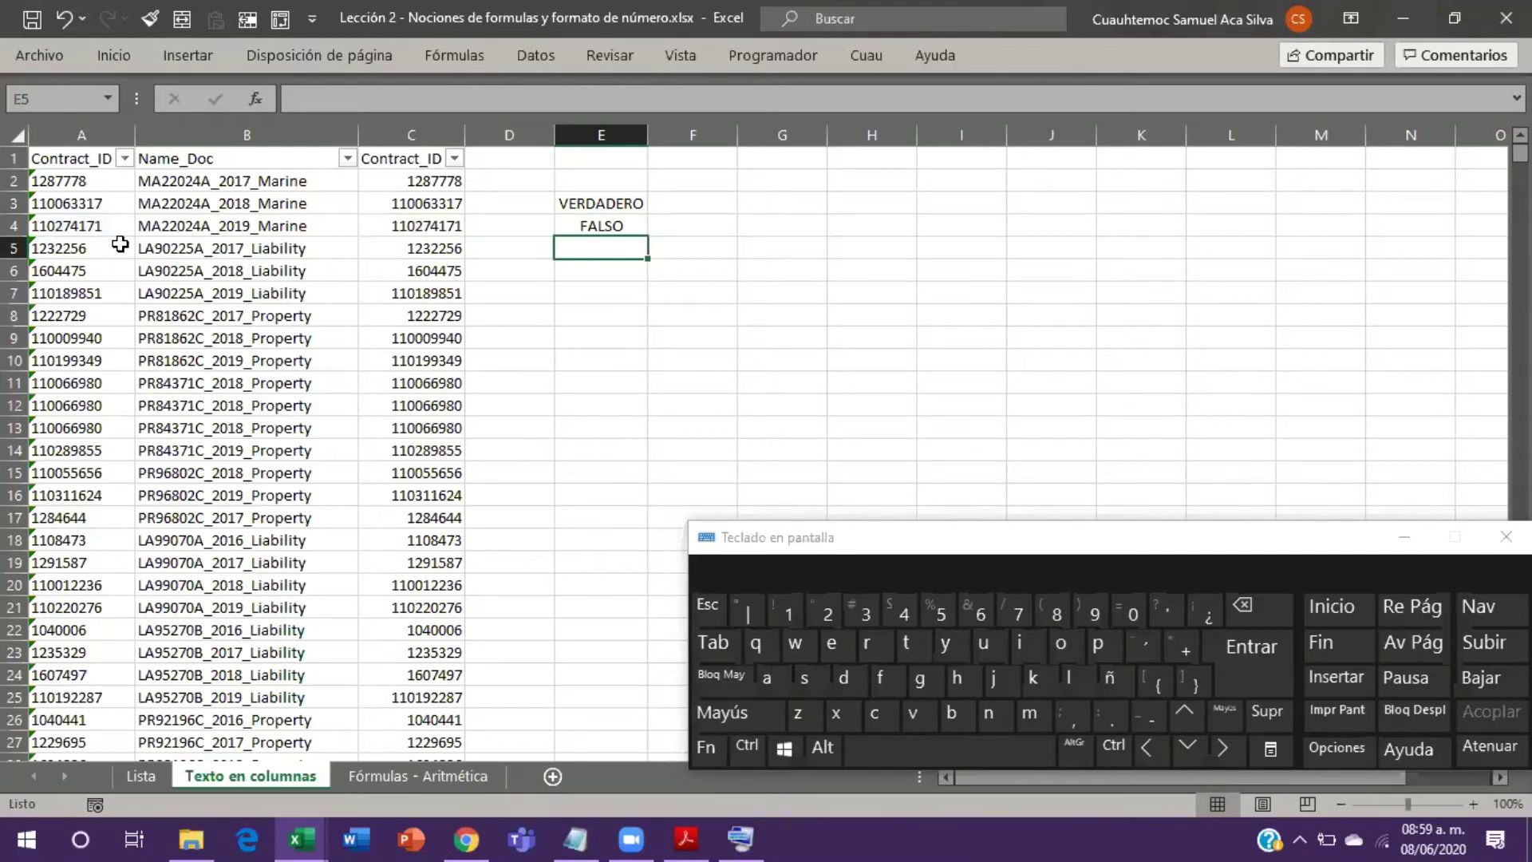
Step: Enter a formula in E6 that adds the Contract_ID values in C6 and C7
{"action": "key", "text": "Left"}
{"action": "key", "text": "Right"}
{"action": "key", "text": "Down"}
{"action": "key", "text": "shift"}
{"action": "type", "text": "="}
{"action": "key", "text": "Left"}
{"action": "key", "text": "Left"}
{"action": "type", "text": "+"}
{"action": "key", "text": "Down"}
{"action": "key", "text": "Left"}
{"action": "key", "text": "Left"}
{"action": "key", "text": "Return"}
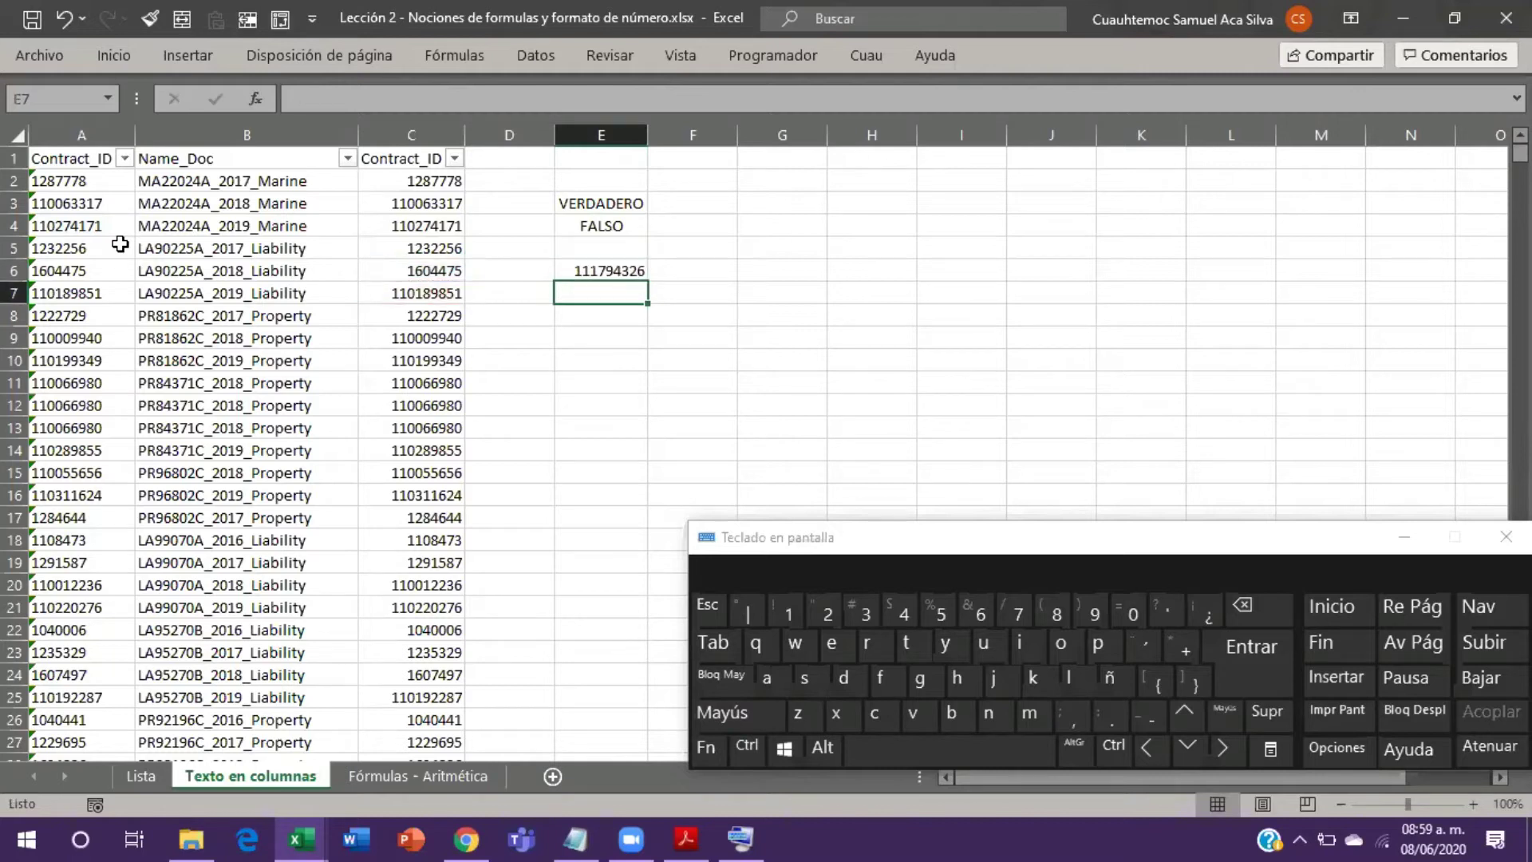
Step: Enter =A7+A6 in E7 to add the matching entries of the first Contract_ID column
{"action": "type", "text": "="}
{"action": "key", "text": "Left"}
{"action": "key", "text": "Left"}
{"action": "key", "text": "Left"}
{"action": "key", "text": "Left"}
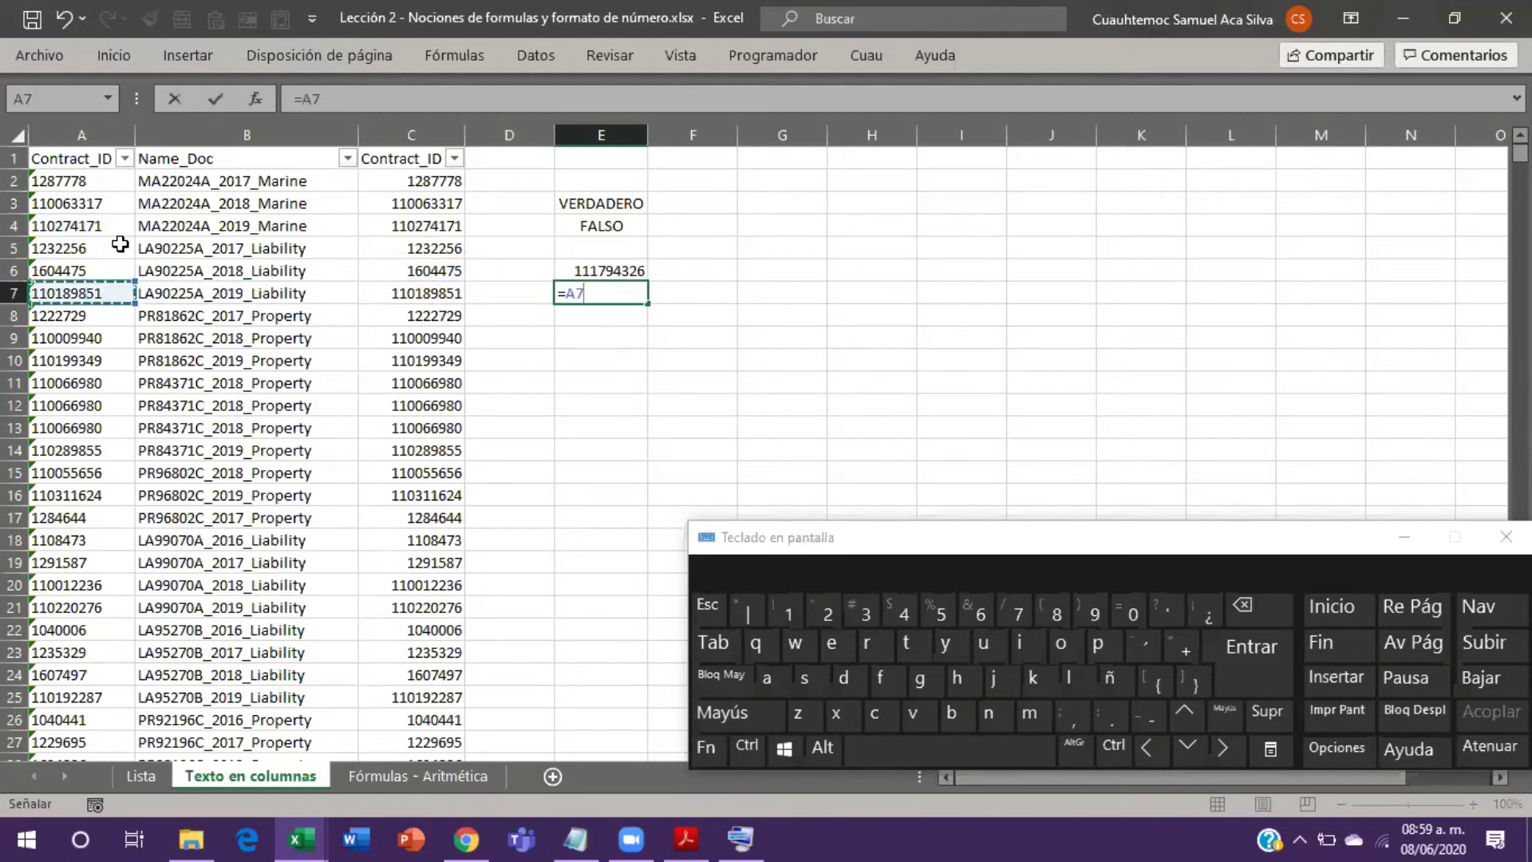
{"action": "type", "text": "+"}
{"action": "key", "text": "Left"}
{"action": "key", "text": "Left"}
{"action": "key", "text": "Left"}
{"action": "key", "text": "Left"}
{"action": "key", "text": "Up"}
{"action": "key", "text": "Return"}
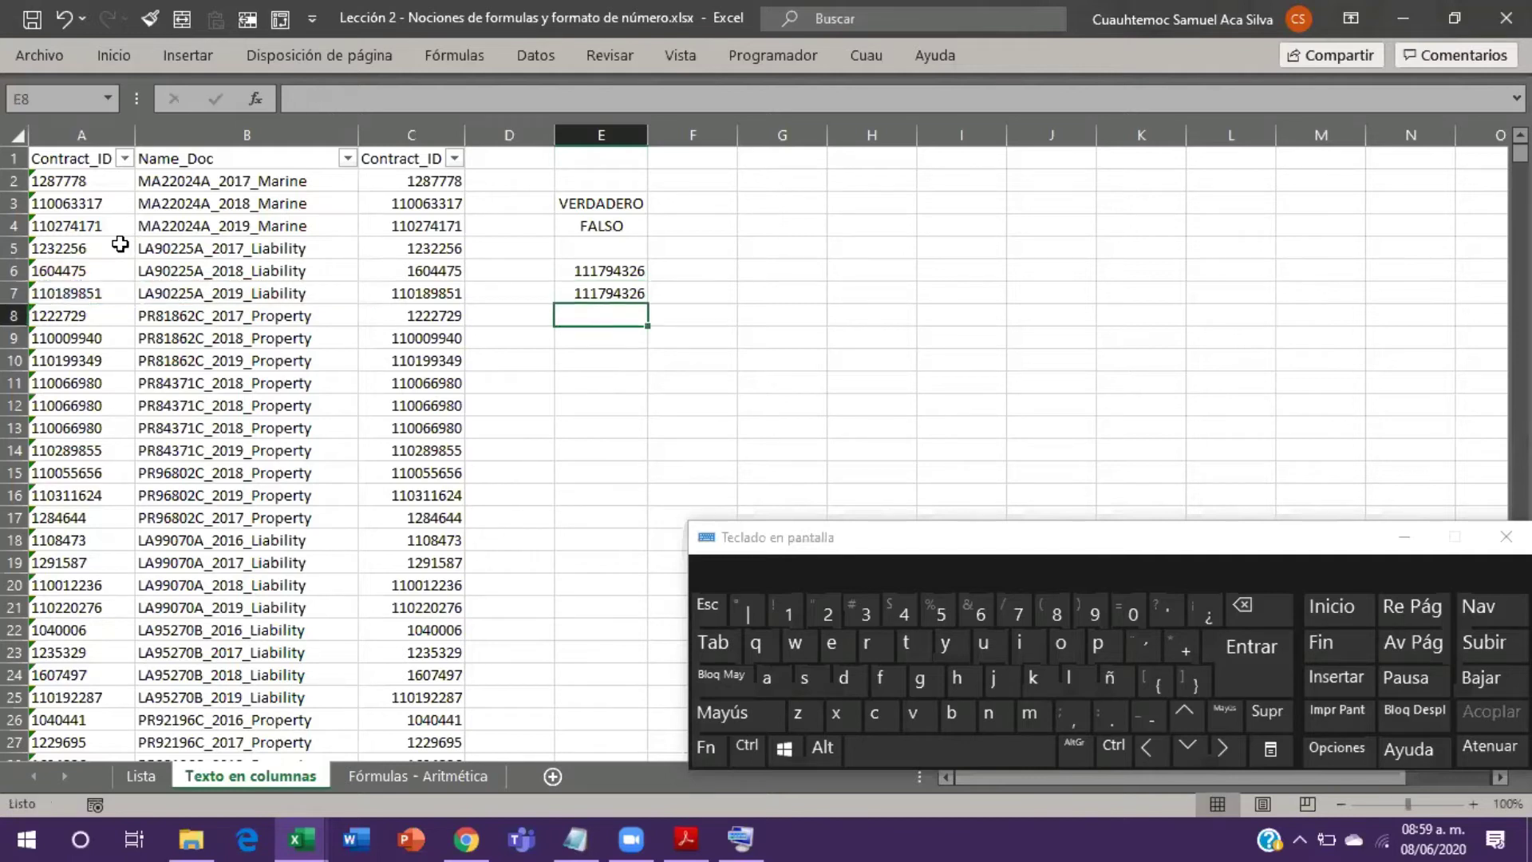
Step: Clear the two addition formulas from E6:E7
{"action": "key", "text": "Up"}
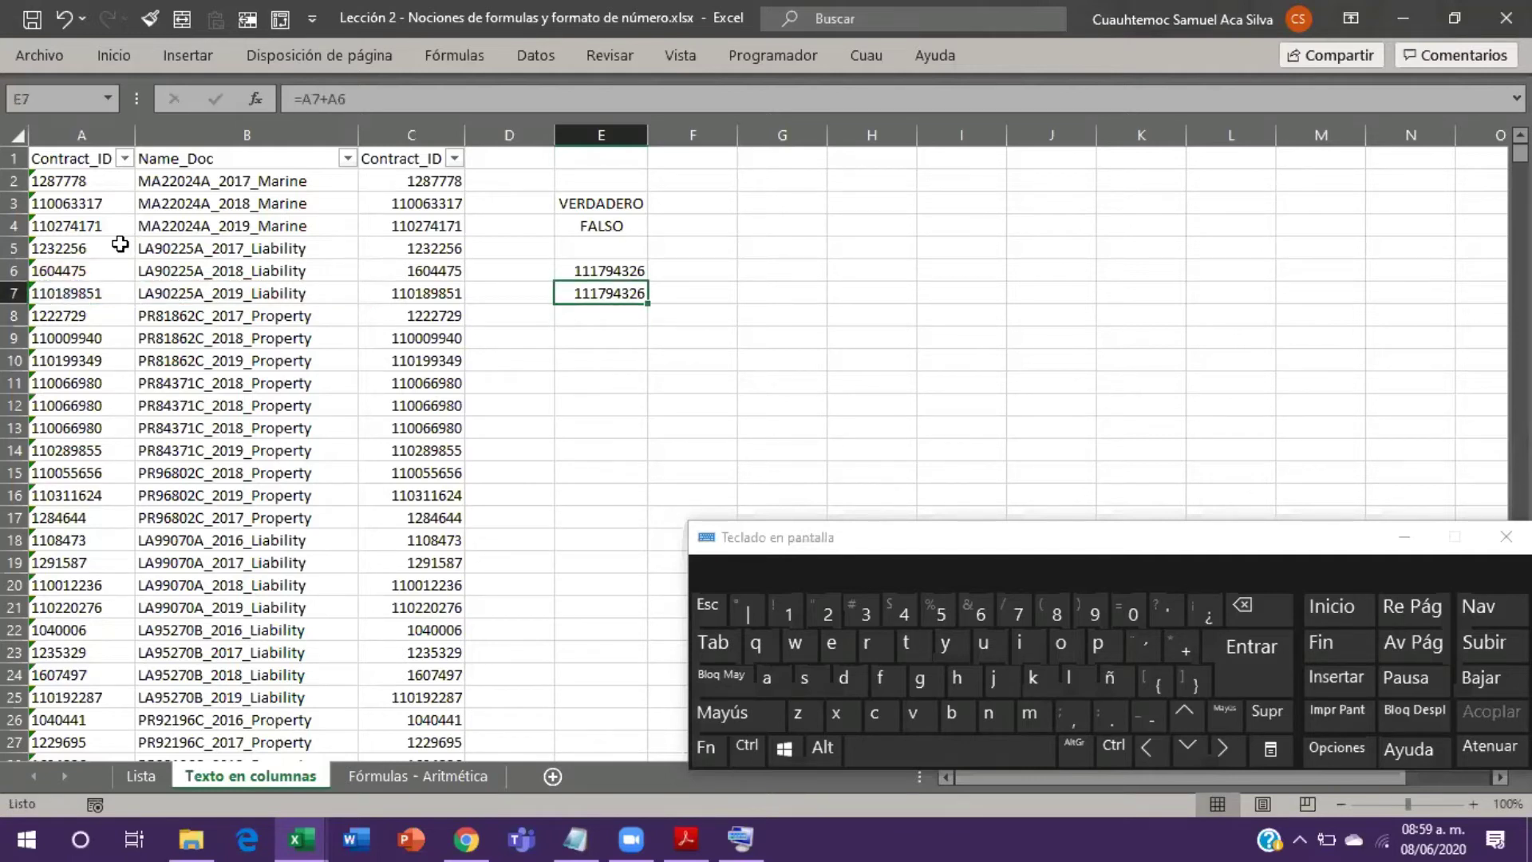
{"action": "key", "text": "shift+Up"}
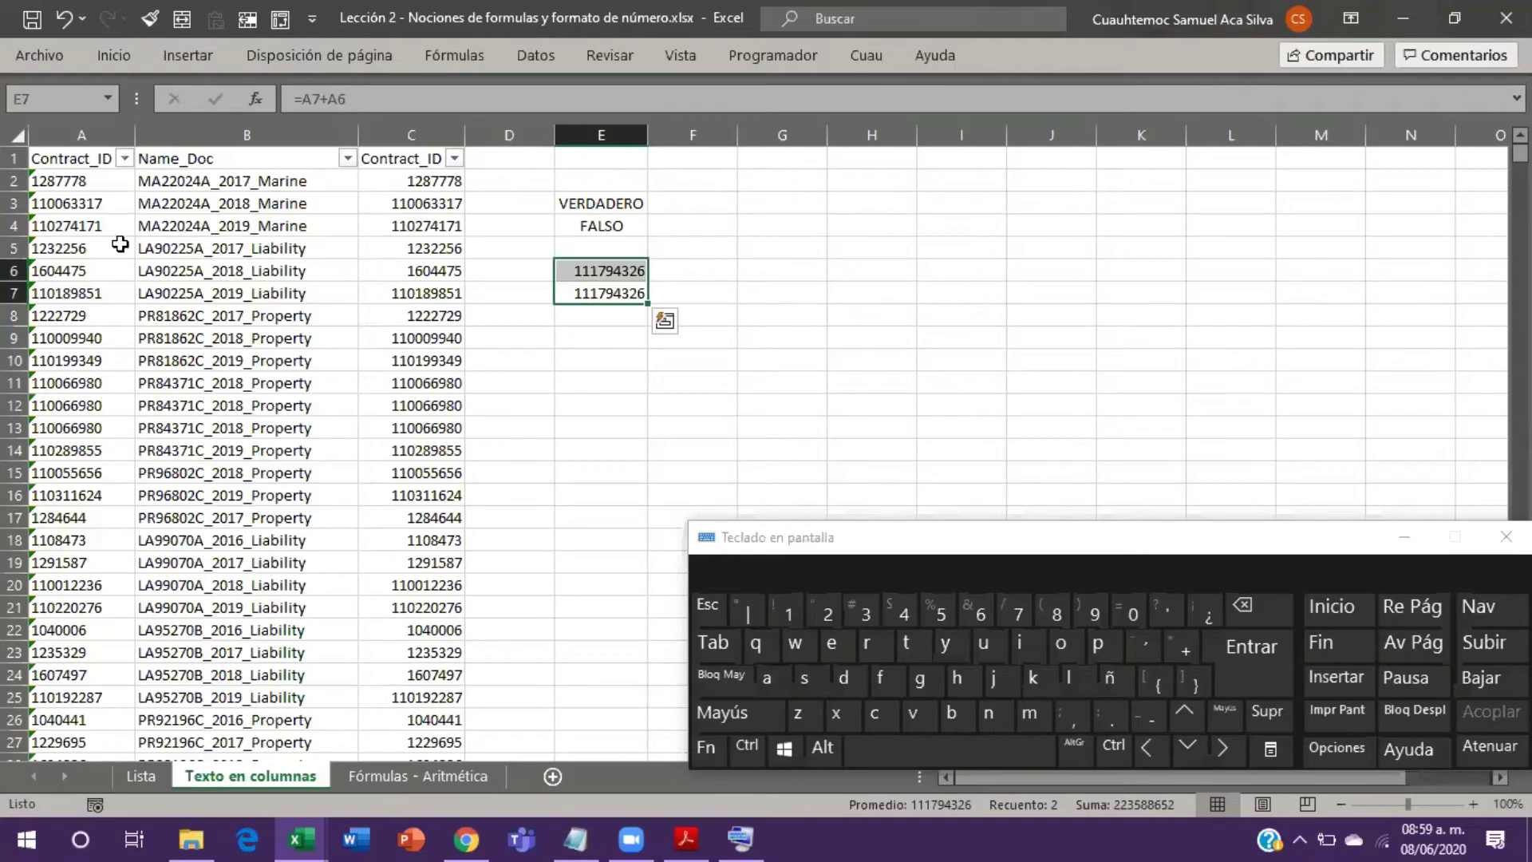
{"action": "key", "text": "Delete"}
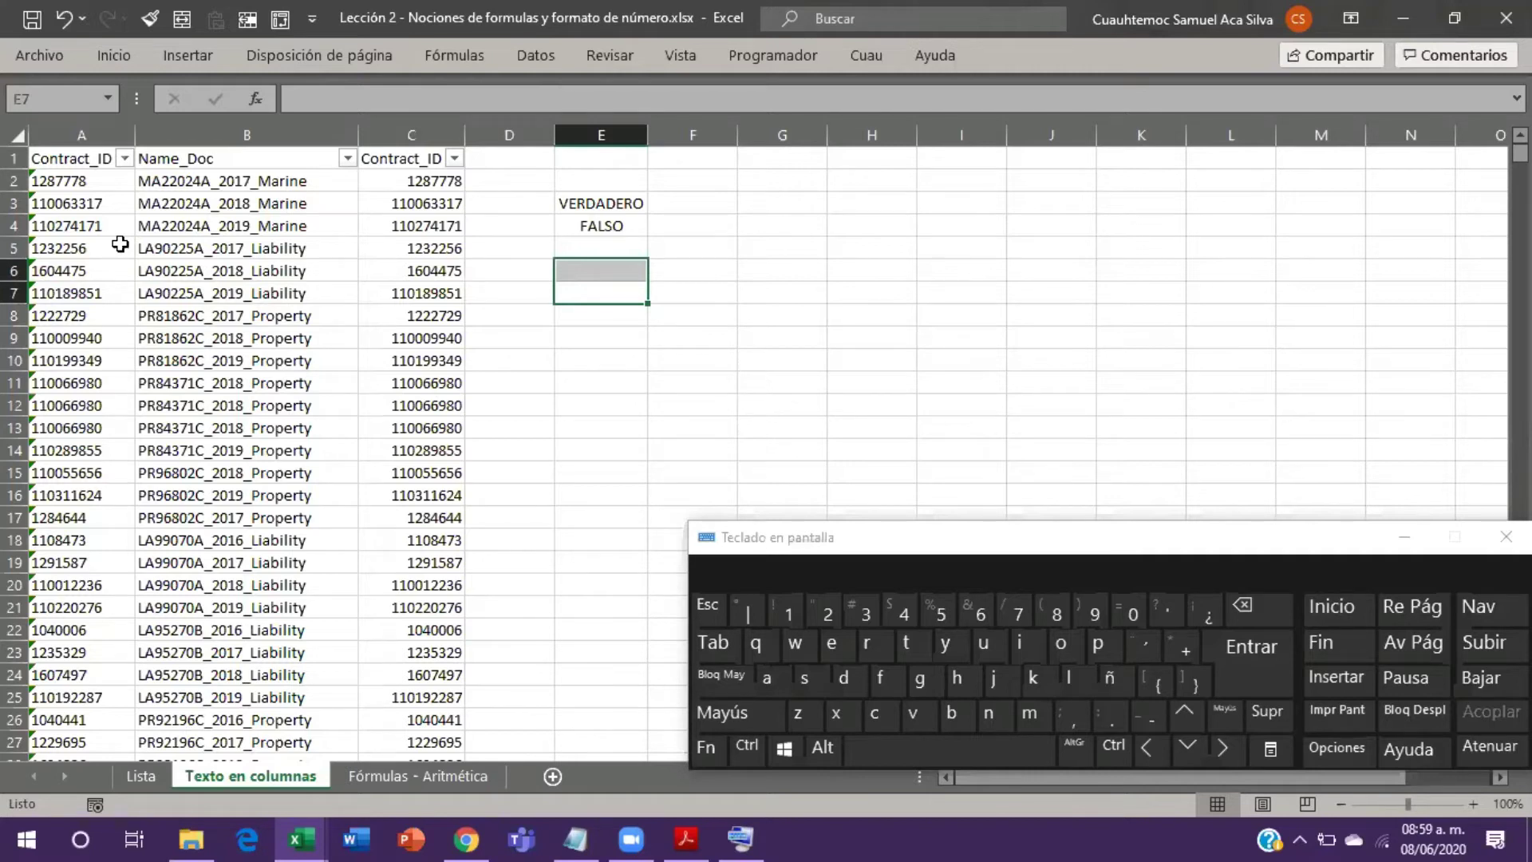
Step: Select C7 and A7 to compare how the same contract is stored in both Contract_ID columns
{"action": "key", "text": "Left"}
{"action": "key", "text": "Left"}
{"action": "key", "text": "Left"}
{"action": "key", "text": "Right"}
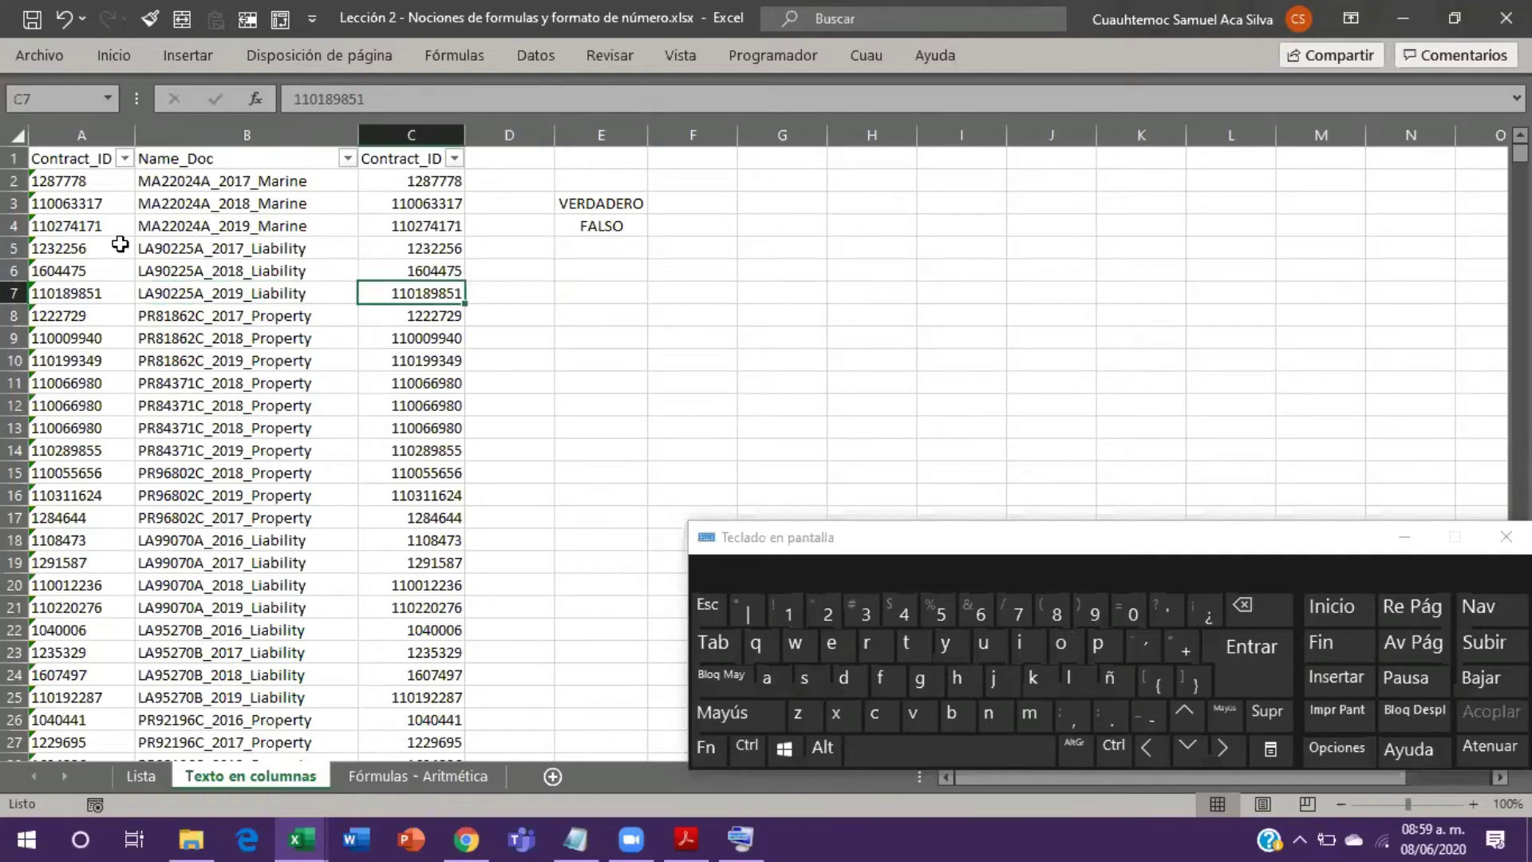
{"action": "key", "text": "Left"}
{"action": "key", "text": "Left"}
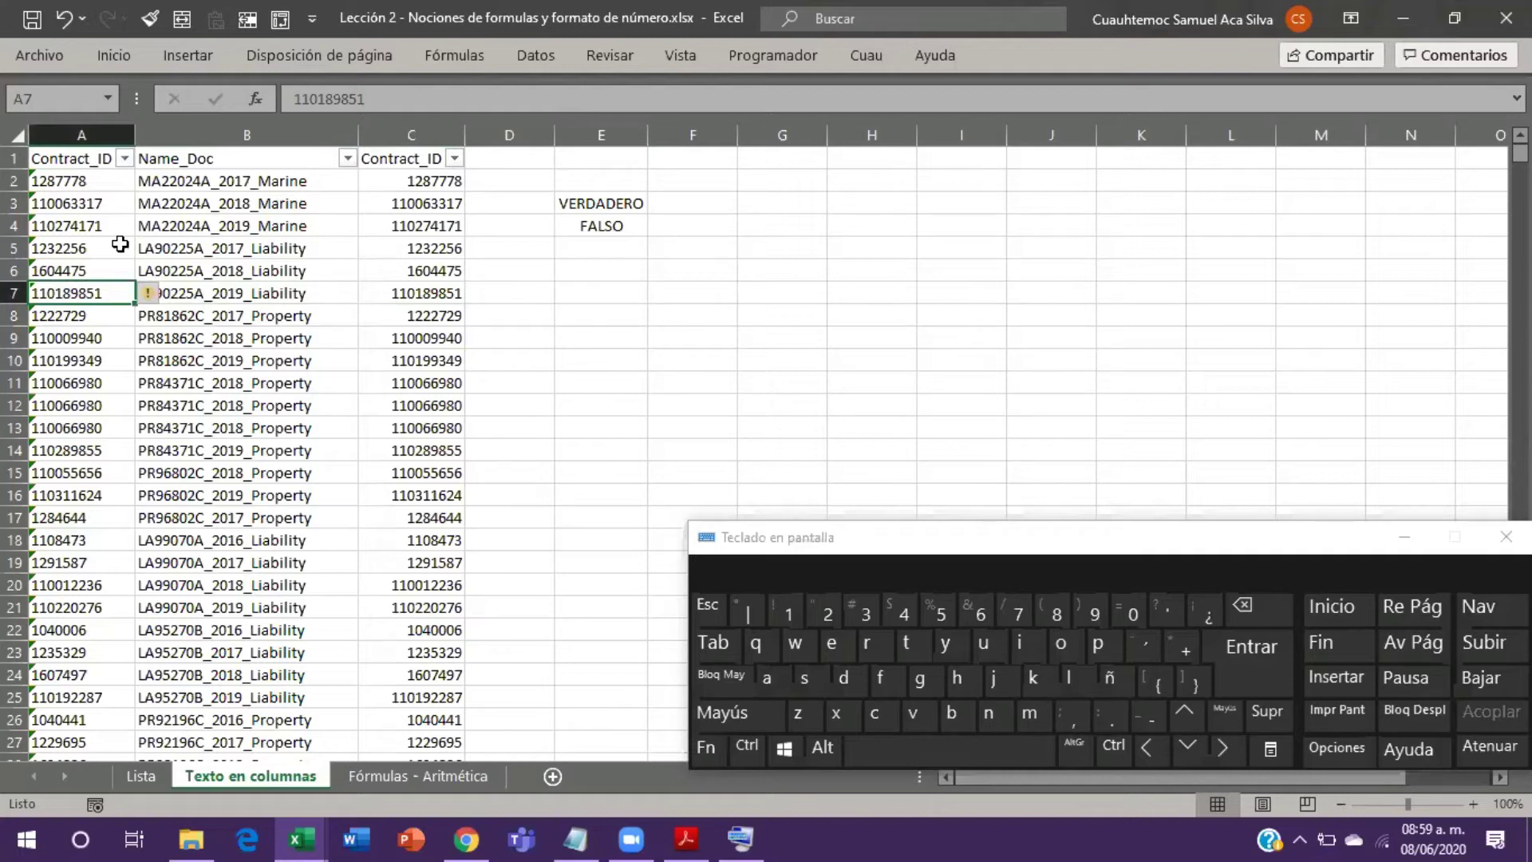
Step: Select the comparison results E3:E4 to review them, and move to the empty cell E12
{"action": "key", "text": "Right"}
{"action": "key", "text": "Right"}
{"action": "key", "text": "Right"}
{"action": "key", "text": "Right"}
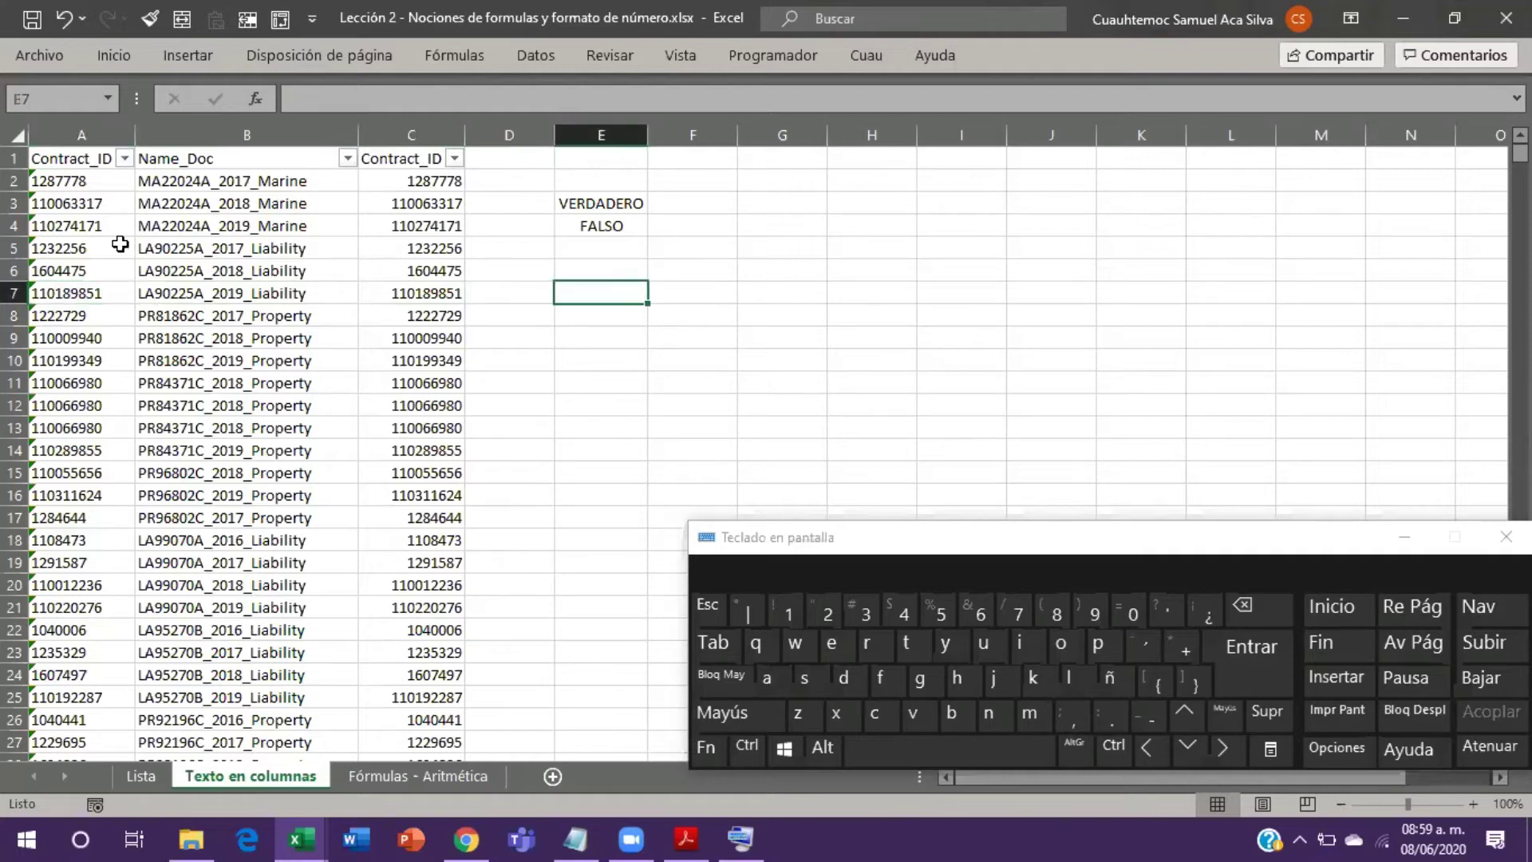
{"action": "key", "text": "Up"}
{"action": "key", "text": "Up"}
{"action": "key", "text": "Up"}
{"action": "key", "text": "Up"}
{"action": "key", "text": "shift+Down"}
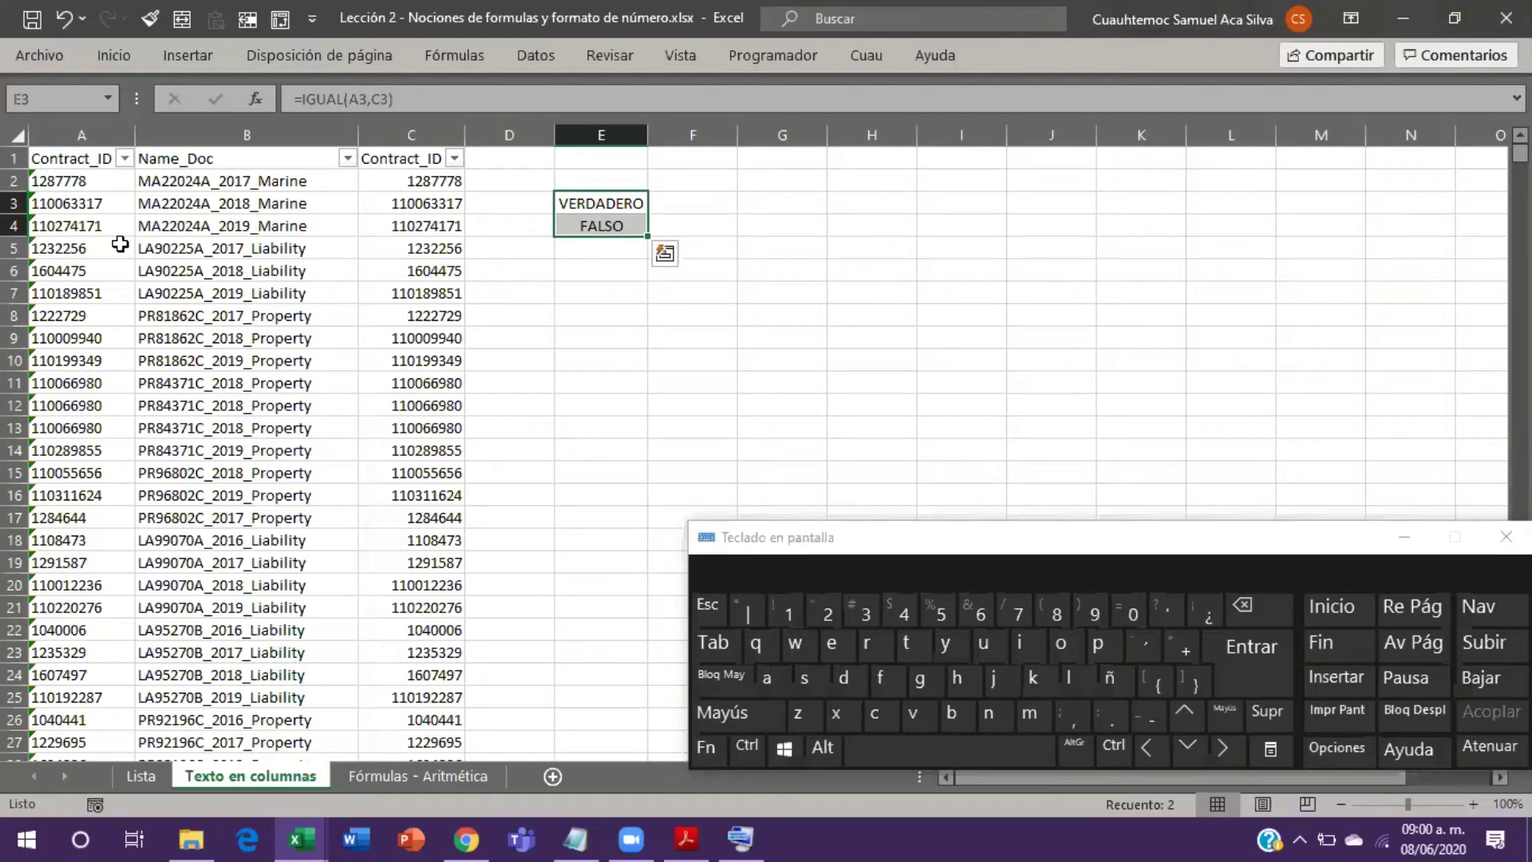
{"action": "left_click", "coordinate": [629, 407]}
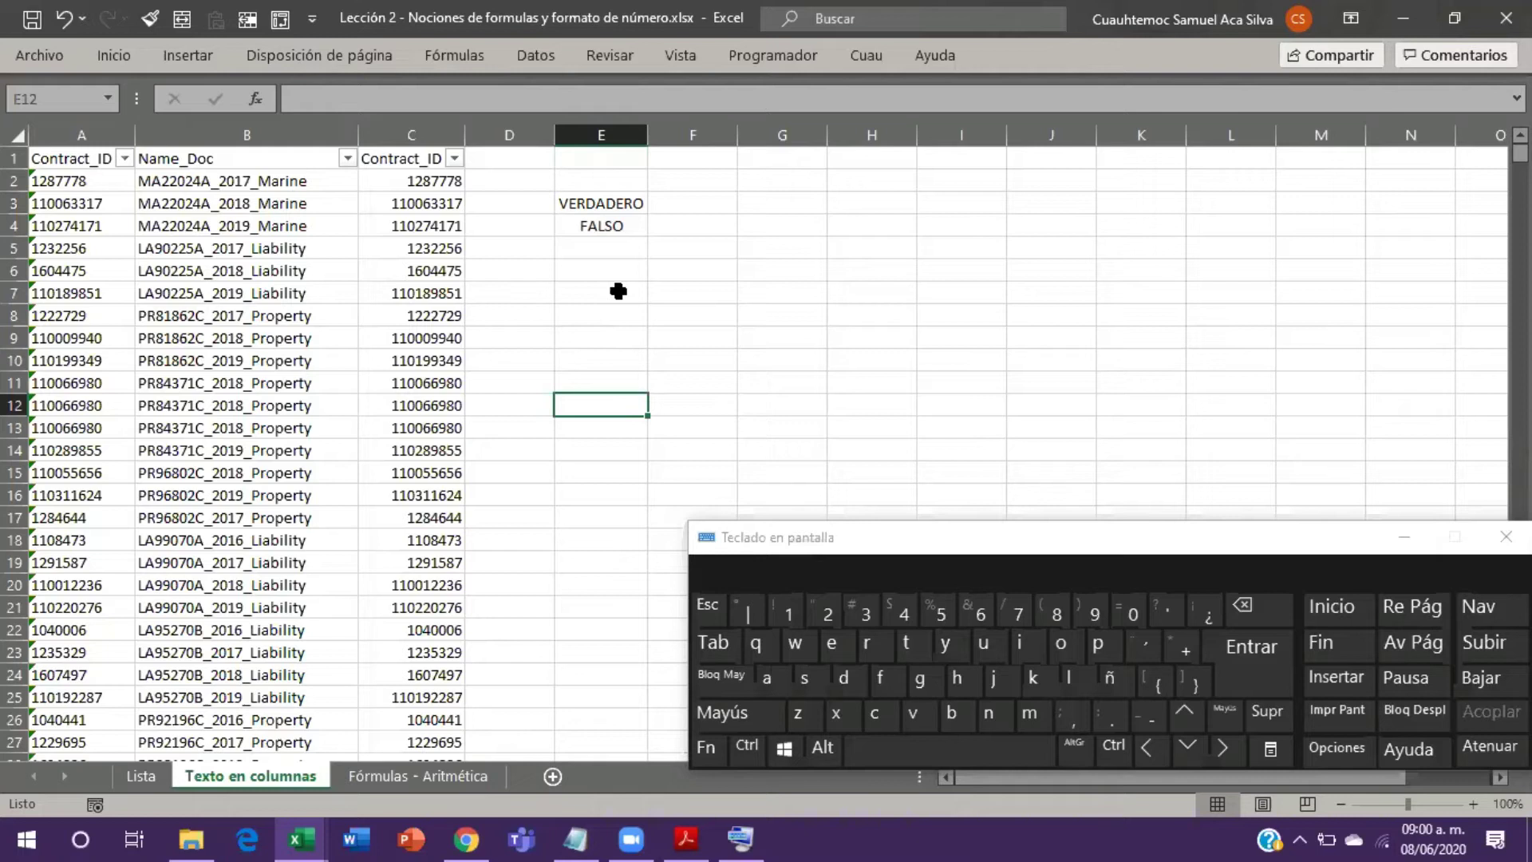
Step: Compare the sheet options of Fórmulas - Aritmética with those of Hoja1 in a new blank workbook
{"action": "right_click", "coordinate": [416, 785]}
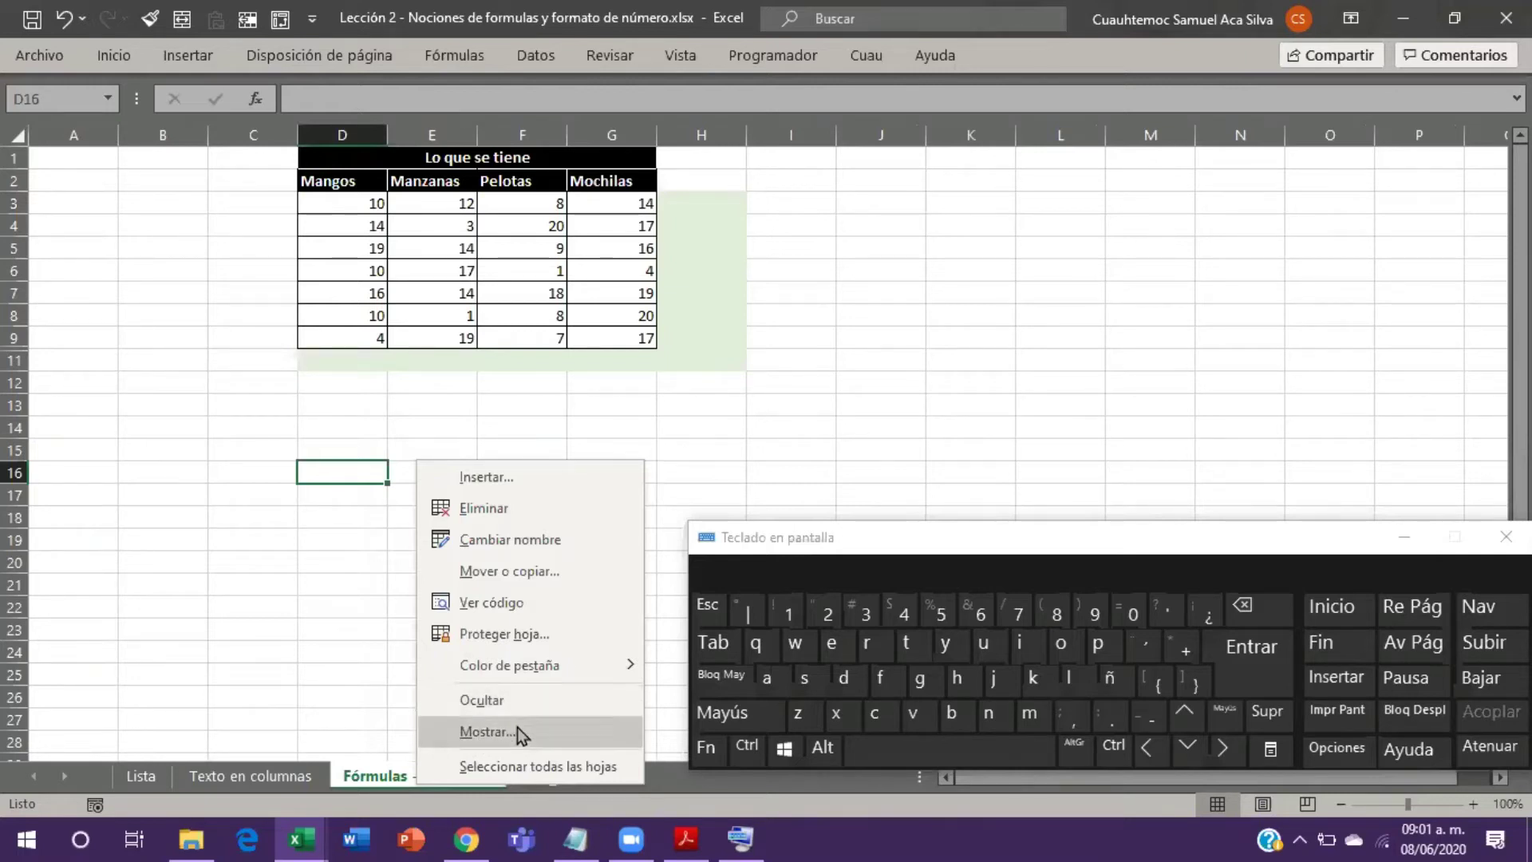
{"action": "left_click", "coordinate": [376, 619]}
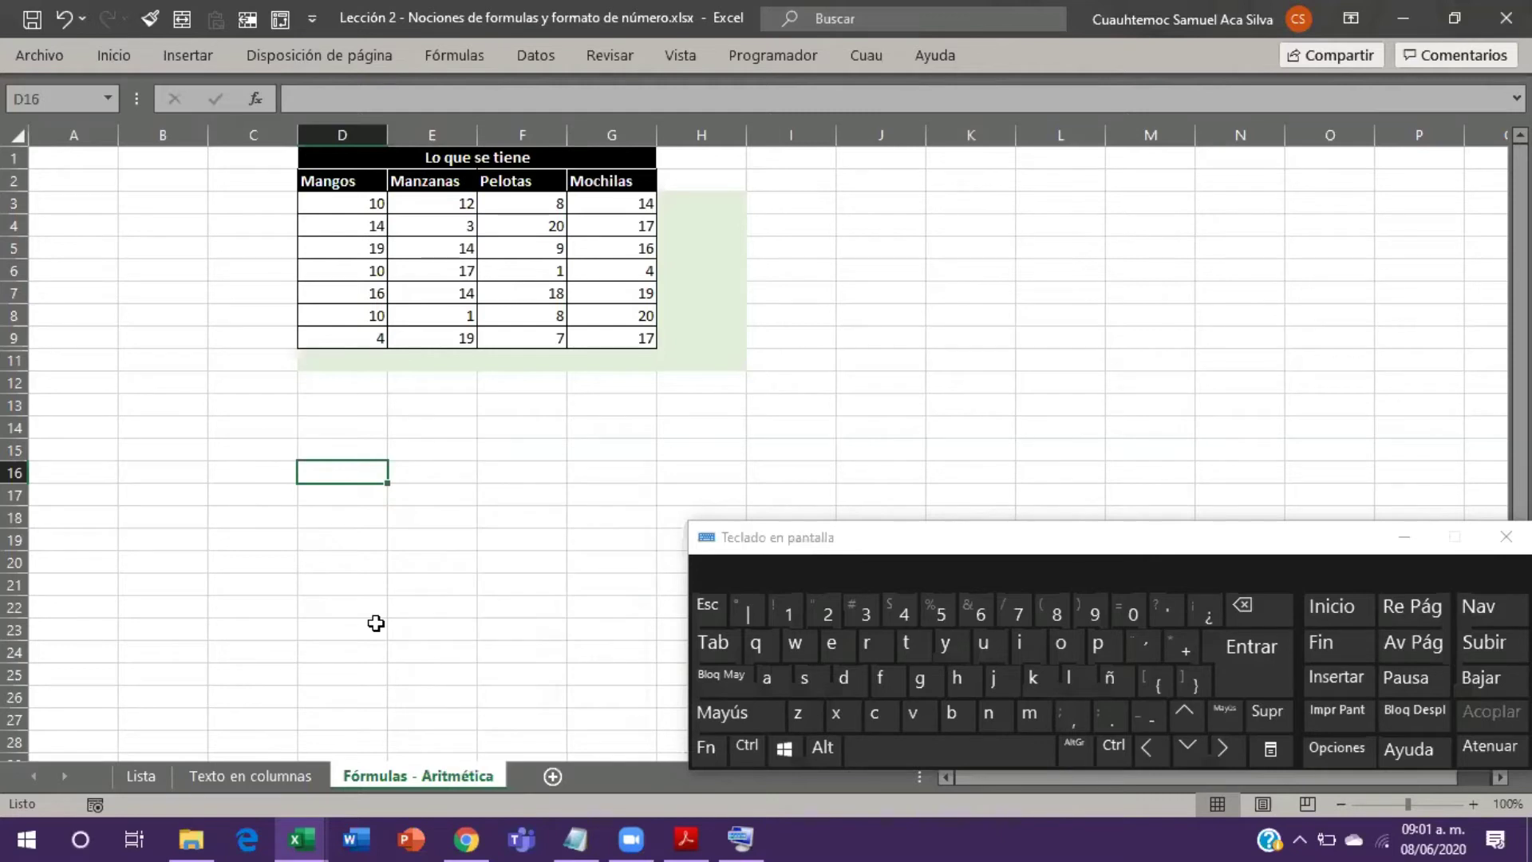
{"action": "key", "text": "ctrl+u"}
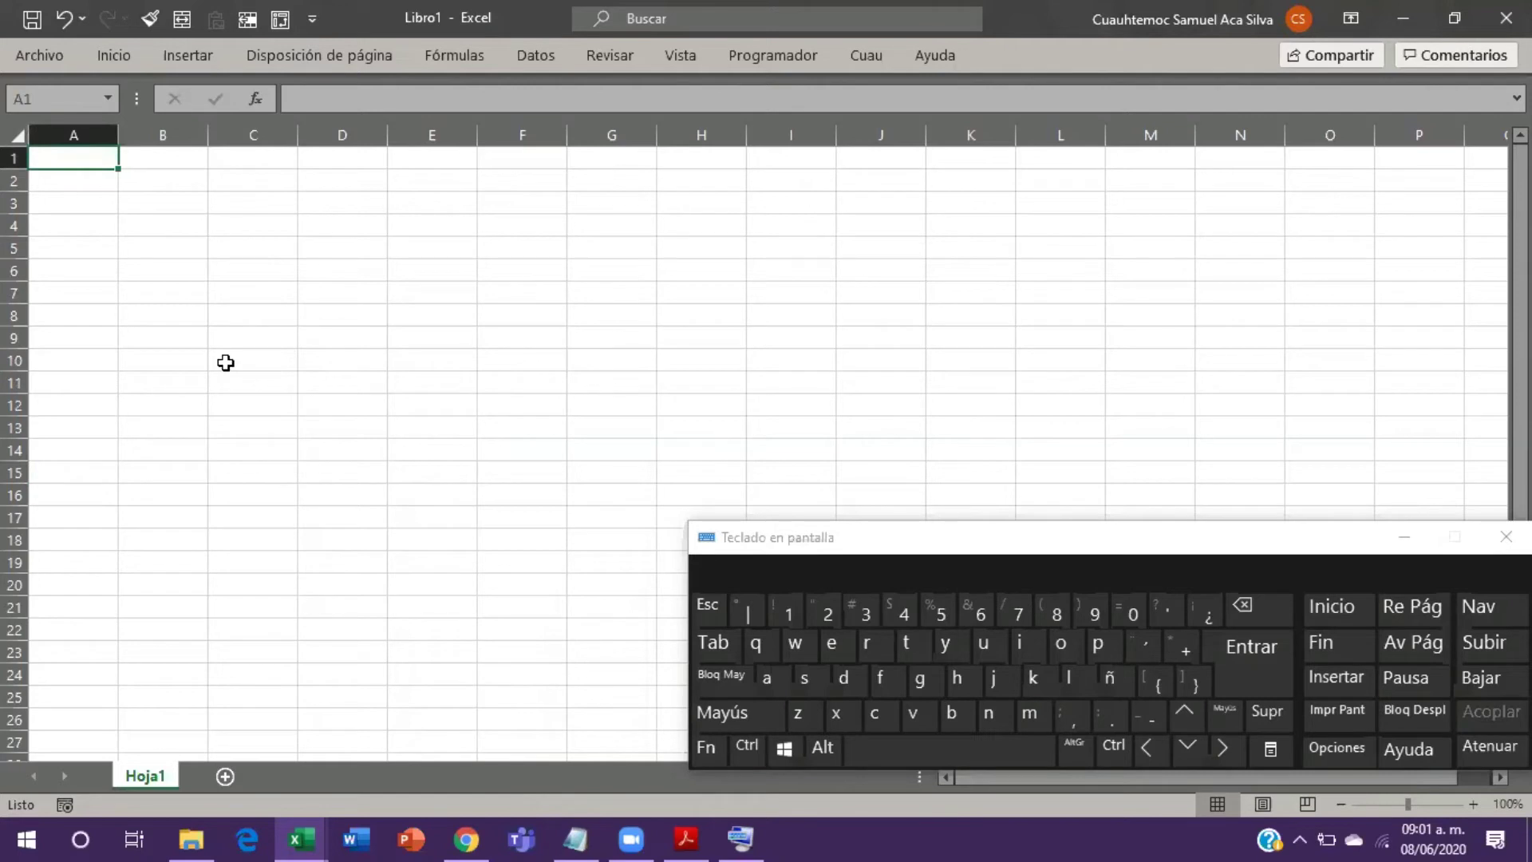
{"action": "right_click", "coordinate": [156, 781]}
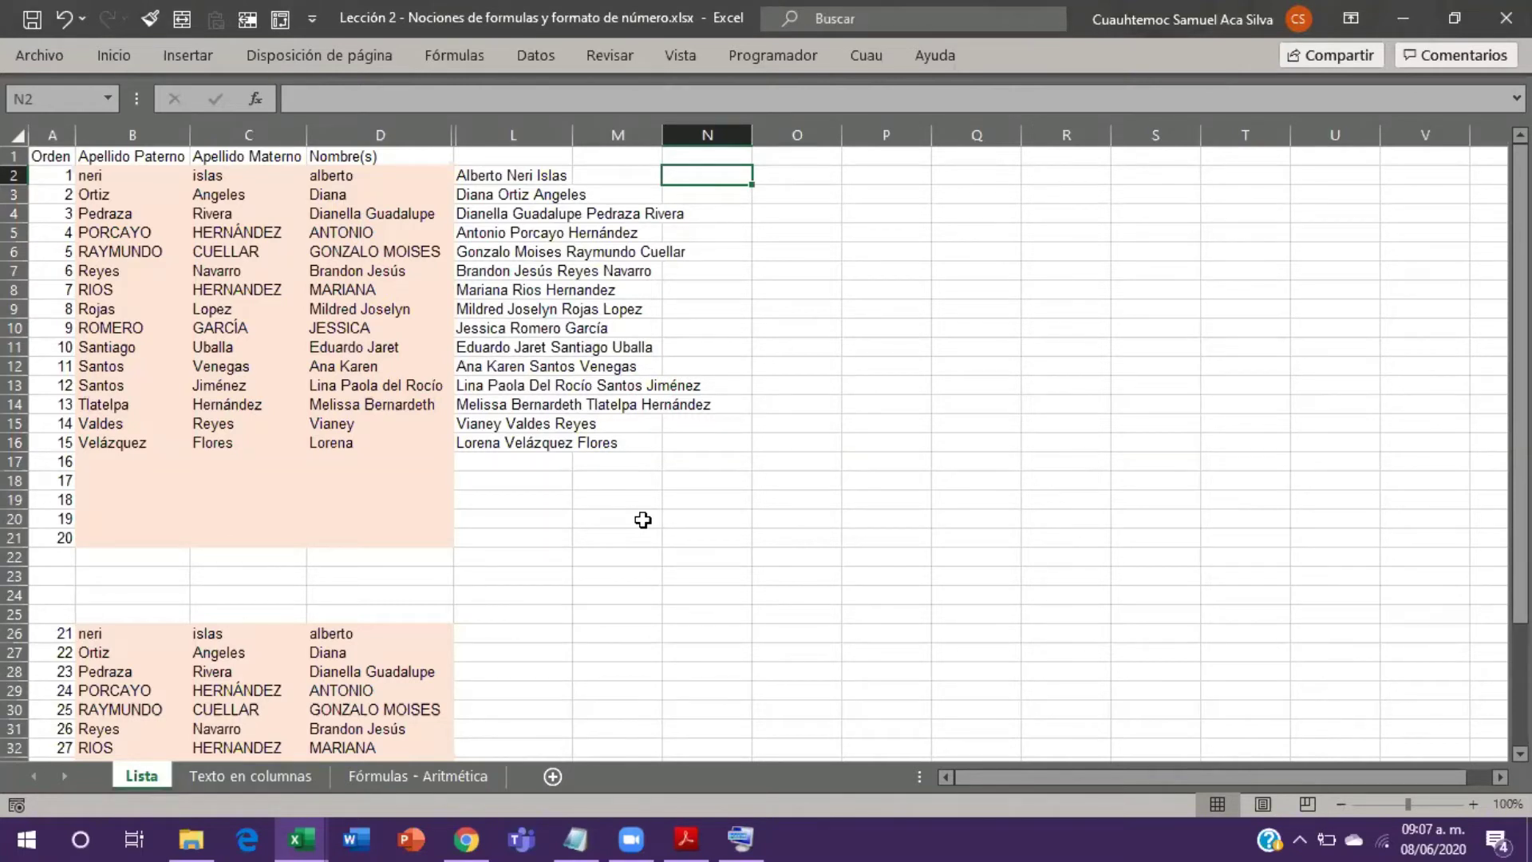
Step: Start an ESPACIOS formula in N2 of the Lista sheet with D2 as its text
{"action": "type", "text": "=es"}
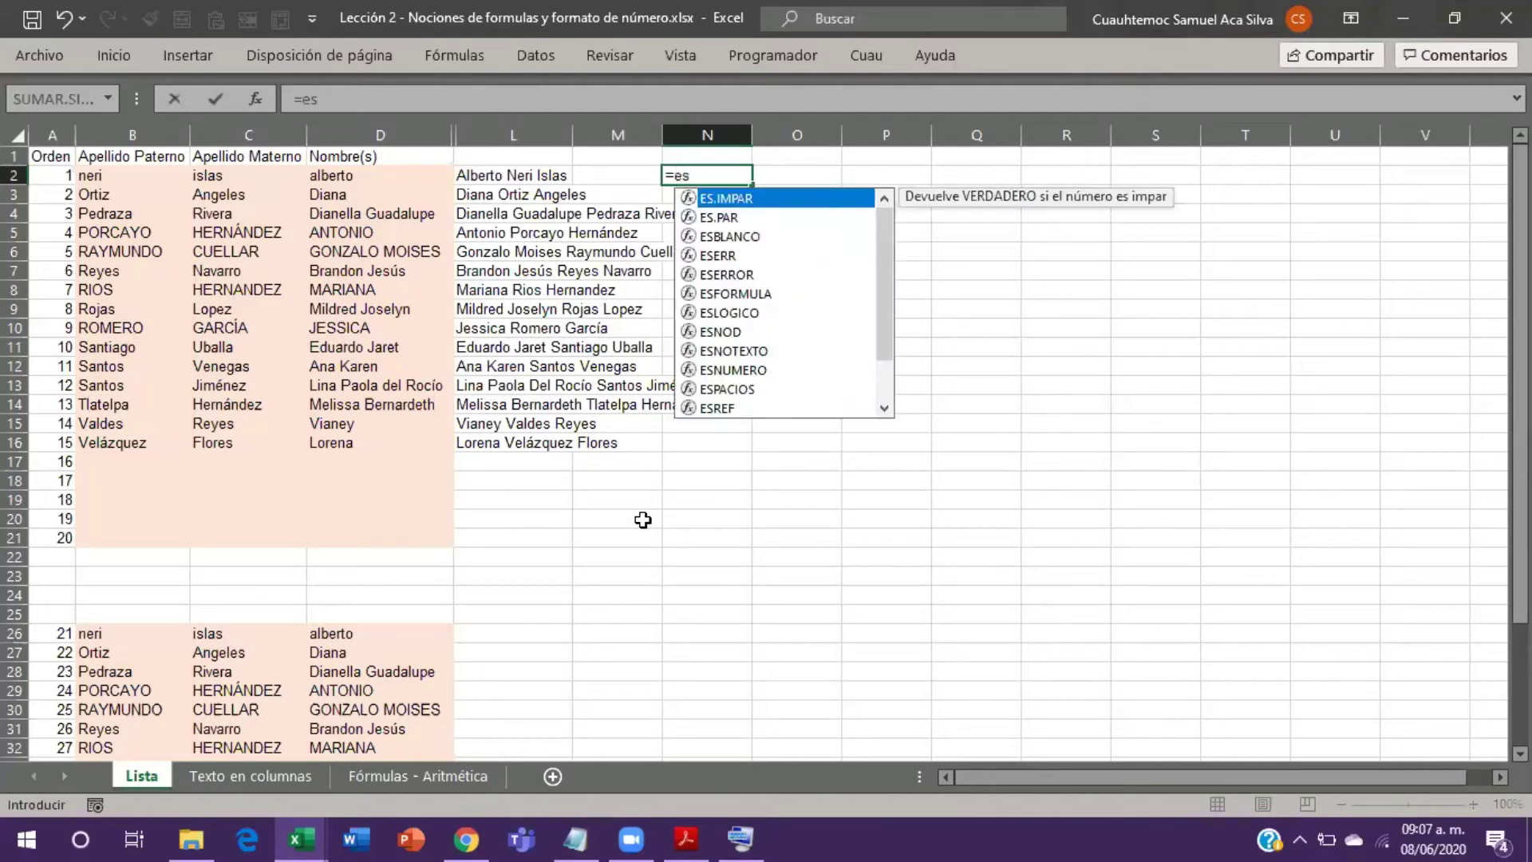
{"action": "type", "text": "p"}
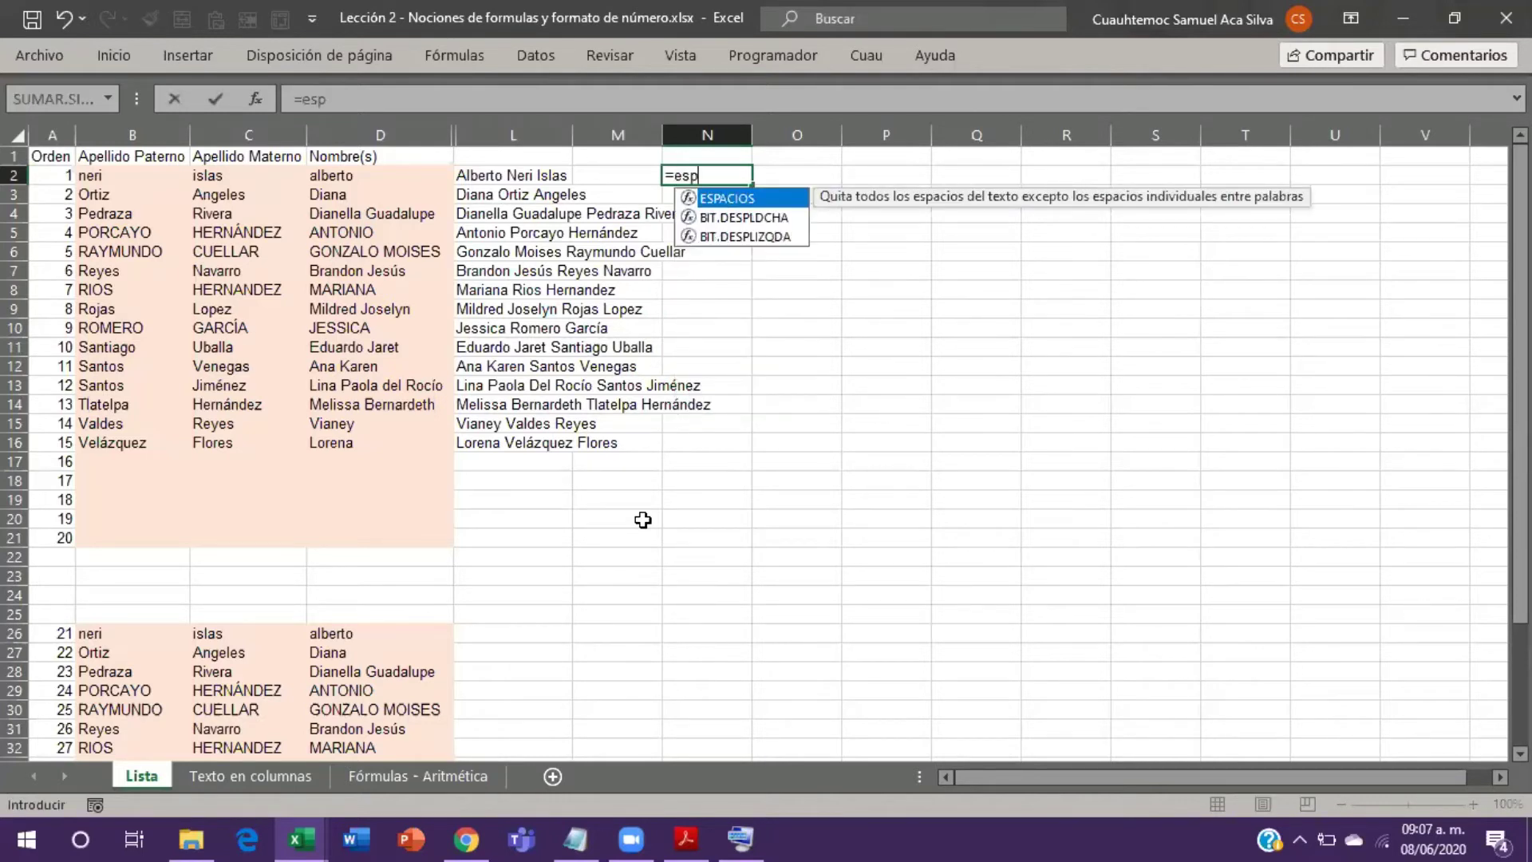
{"action": "key", "text": "Tab"}
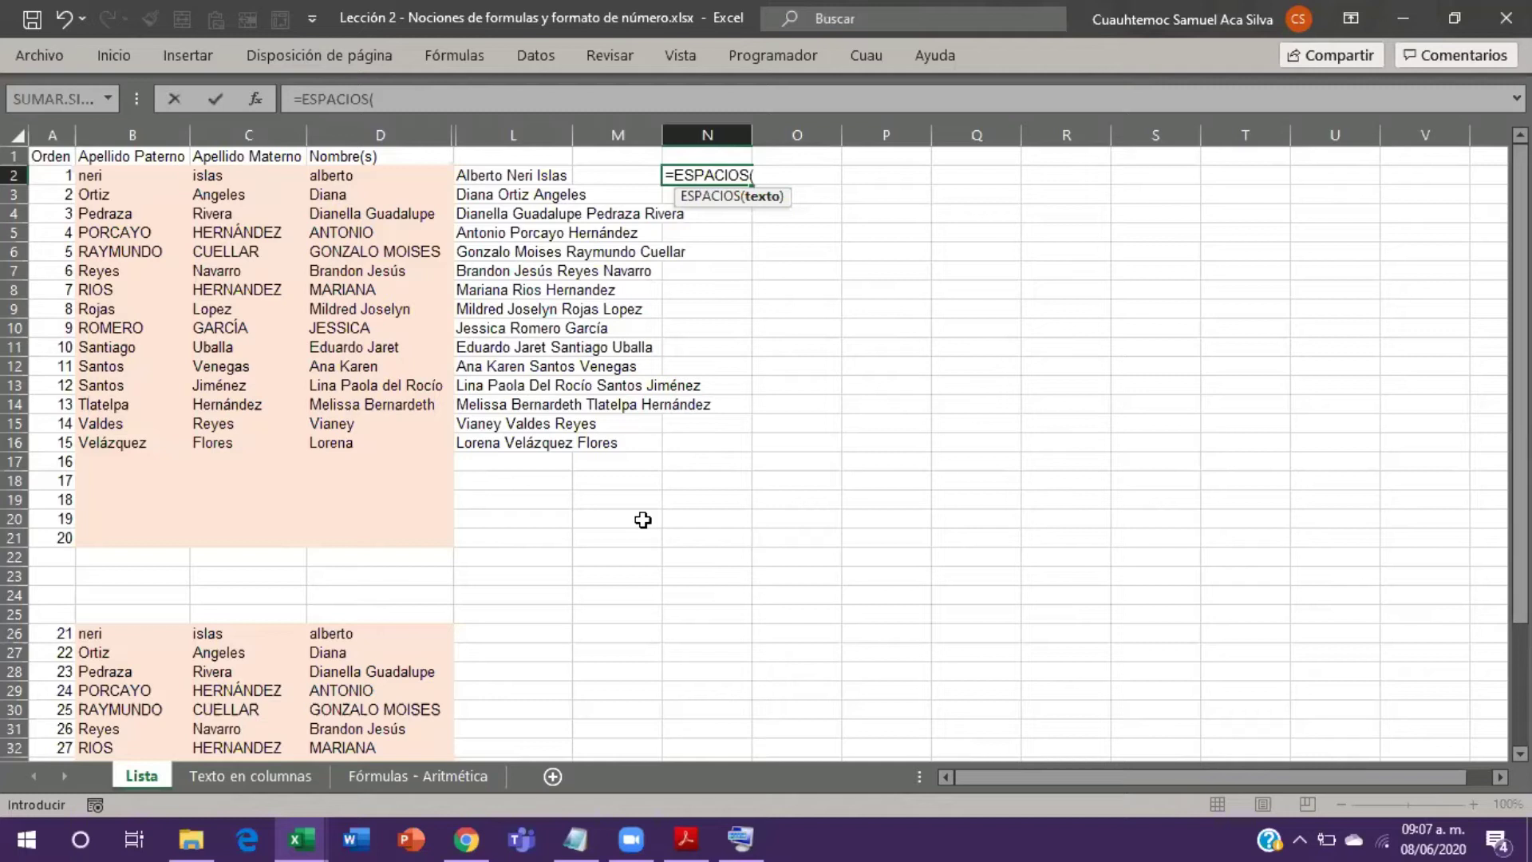
{"action": "key", "text": "Left"}
{"action": "key", "text": "Left"}
{"action": "key", "text": "Left"}
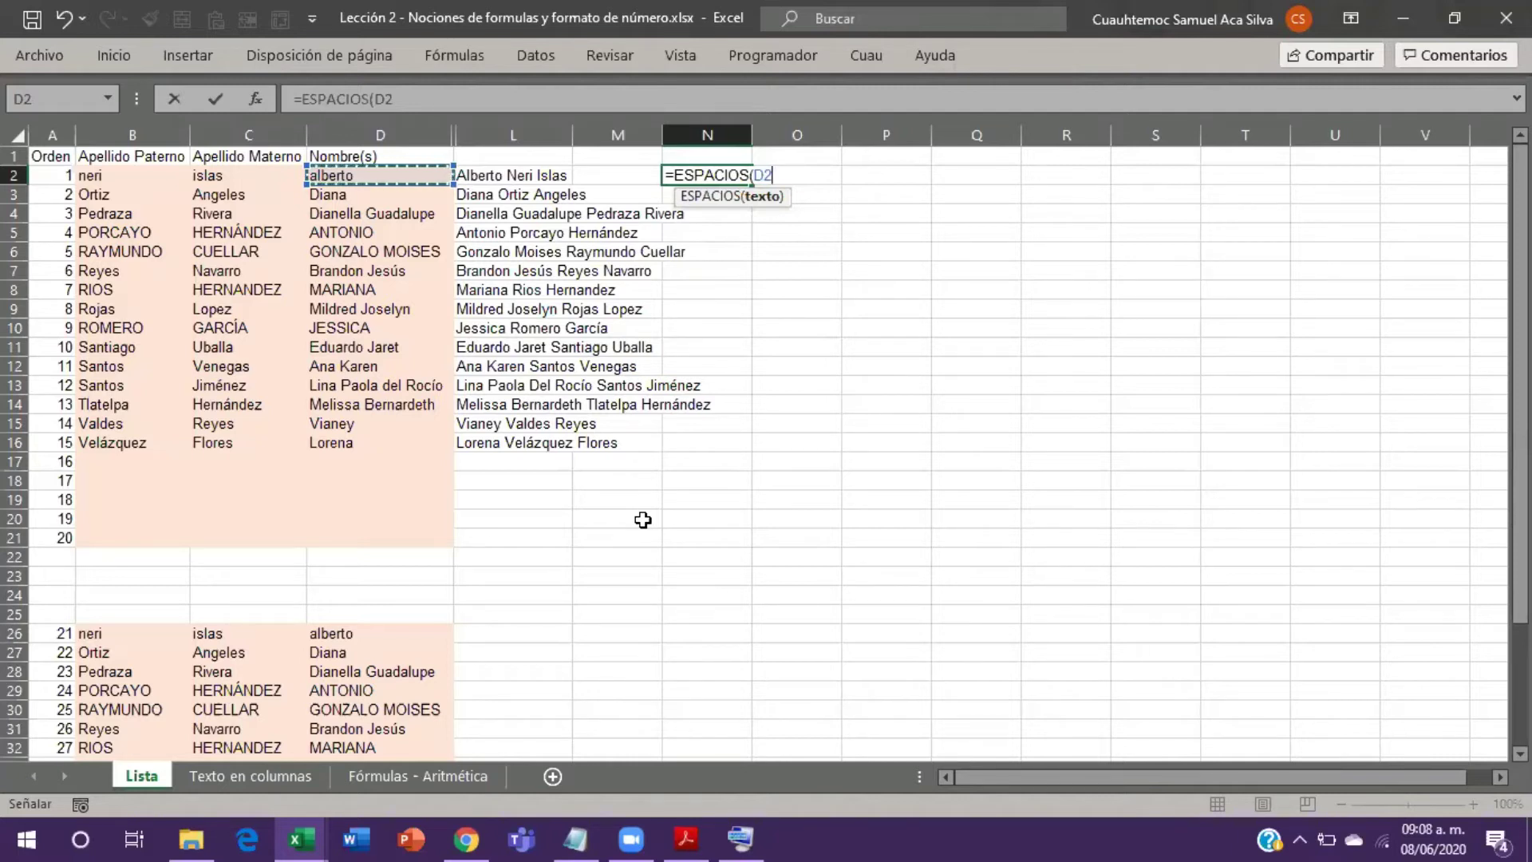
Step: Discard the unfinished ESPACIOS formula in N2 and switch to the Texto en columnas sheet
{"action": "key", "text": "Escape"}
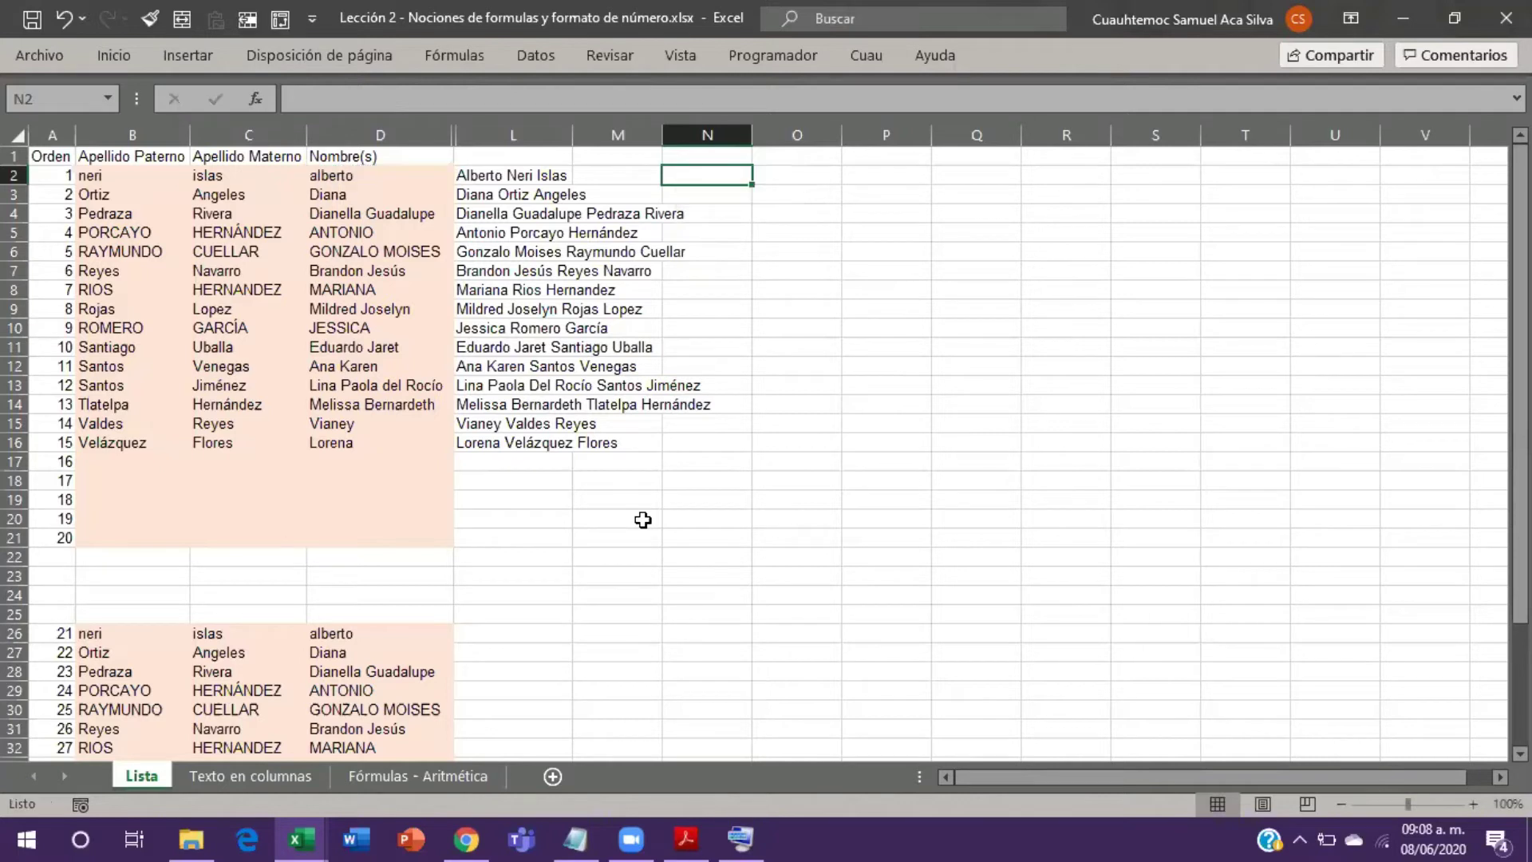
{"action": "key", "text": "ctrl+Page_Down"}
{"action": "key", "text": "Left"}
{"action": "key", "text": "Left"}
{"action": "key", "text": "Left"}
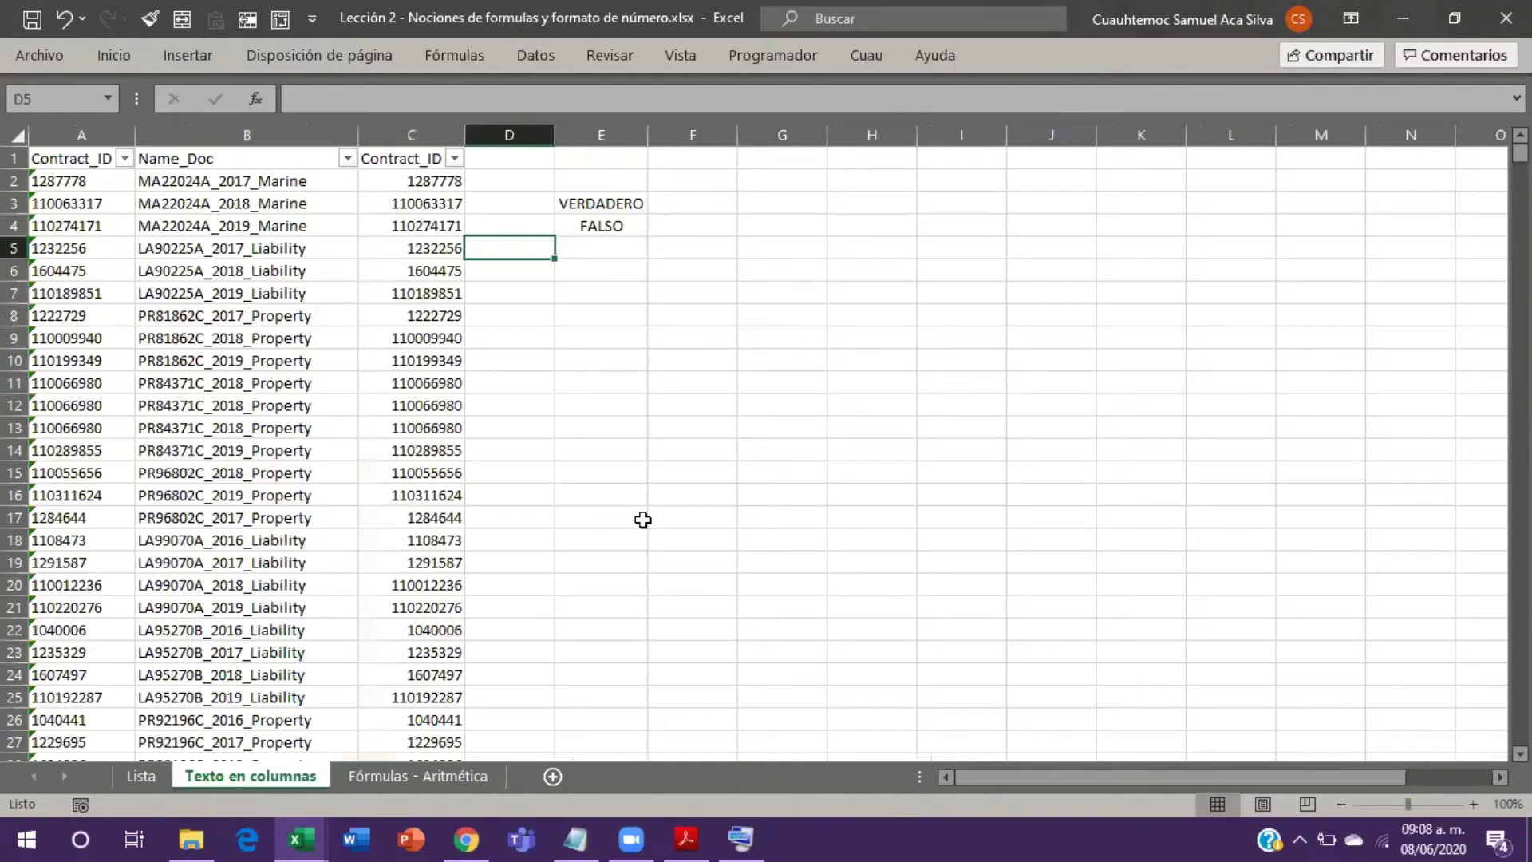
Step: Insert a blank row at row 1144, above the FL31010A_2017_Financial Lines record near the end of the data
{"action": "key", "text": "ctrl+Down"}
{"action": "key", "text": "Down"}
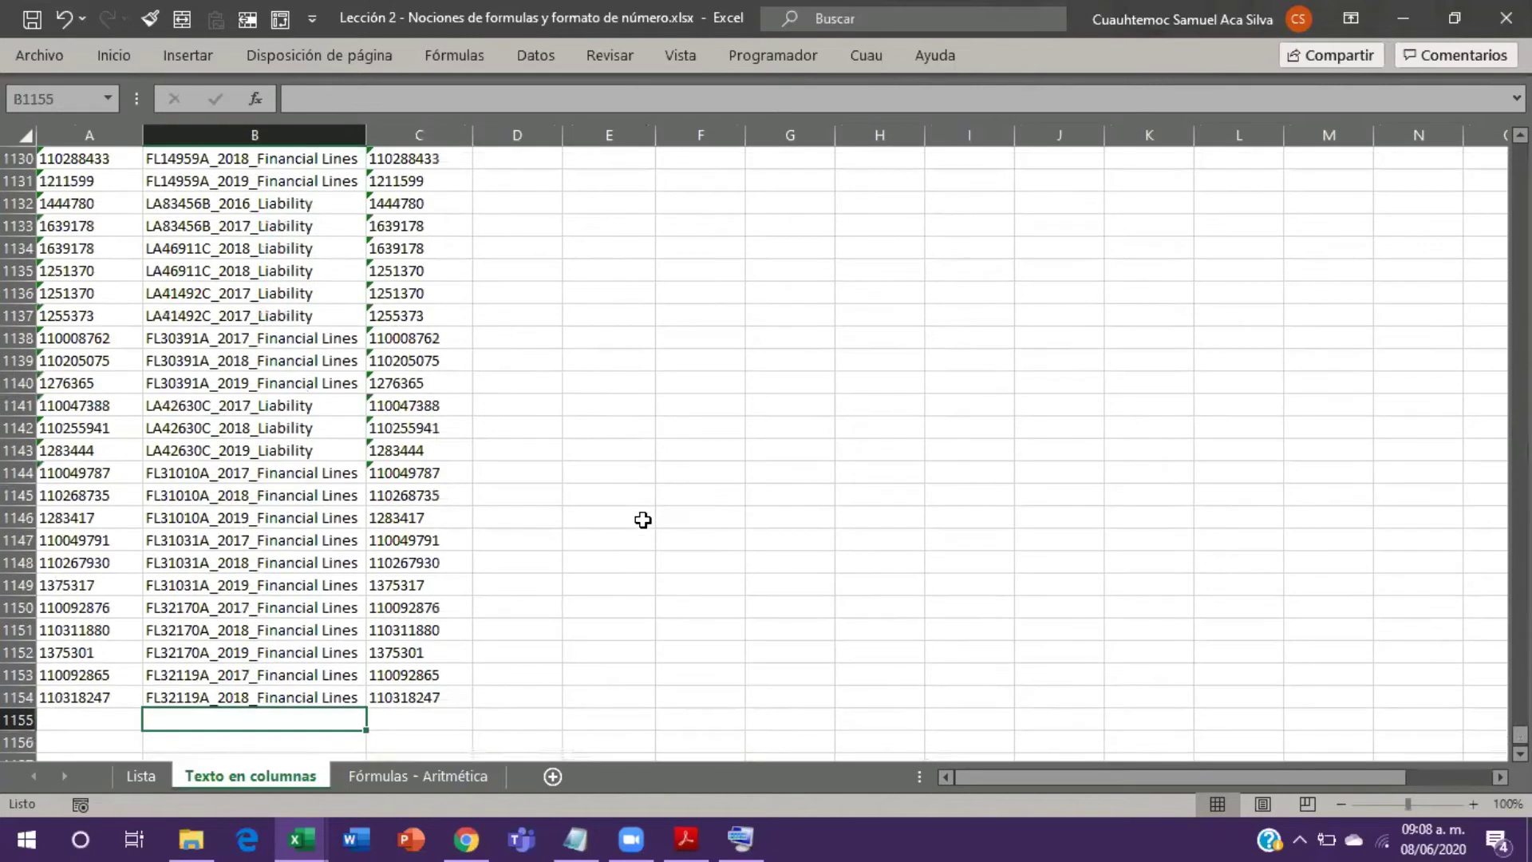
{"action": "key", "text": "Up"}
{"action": "key", "text": "Up"}
{"action": "key", "text": "Up"}
{"action": "key", "text": "Up"}
{"action": "key", "text": "Up"}
{"action": "key", "text": "Up"}
{"action": "key", "text": "Up"}
{"action": "key", "text": "Up"}
{"action": "key", "text": "Up"}
{"action": "key", "text": "Up"}
{"action": "key", "text": "Up"}
{"action": "key", "text": "BackSpace"}
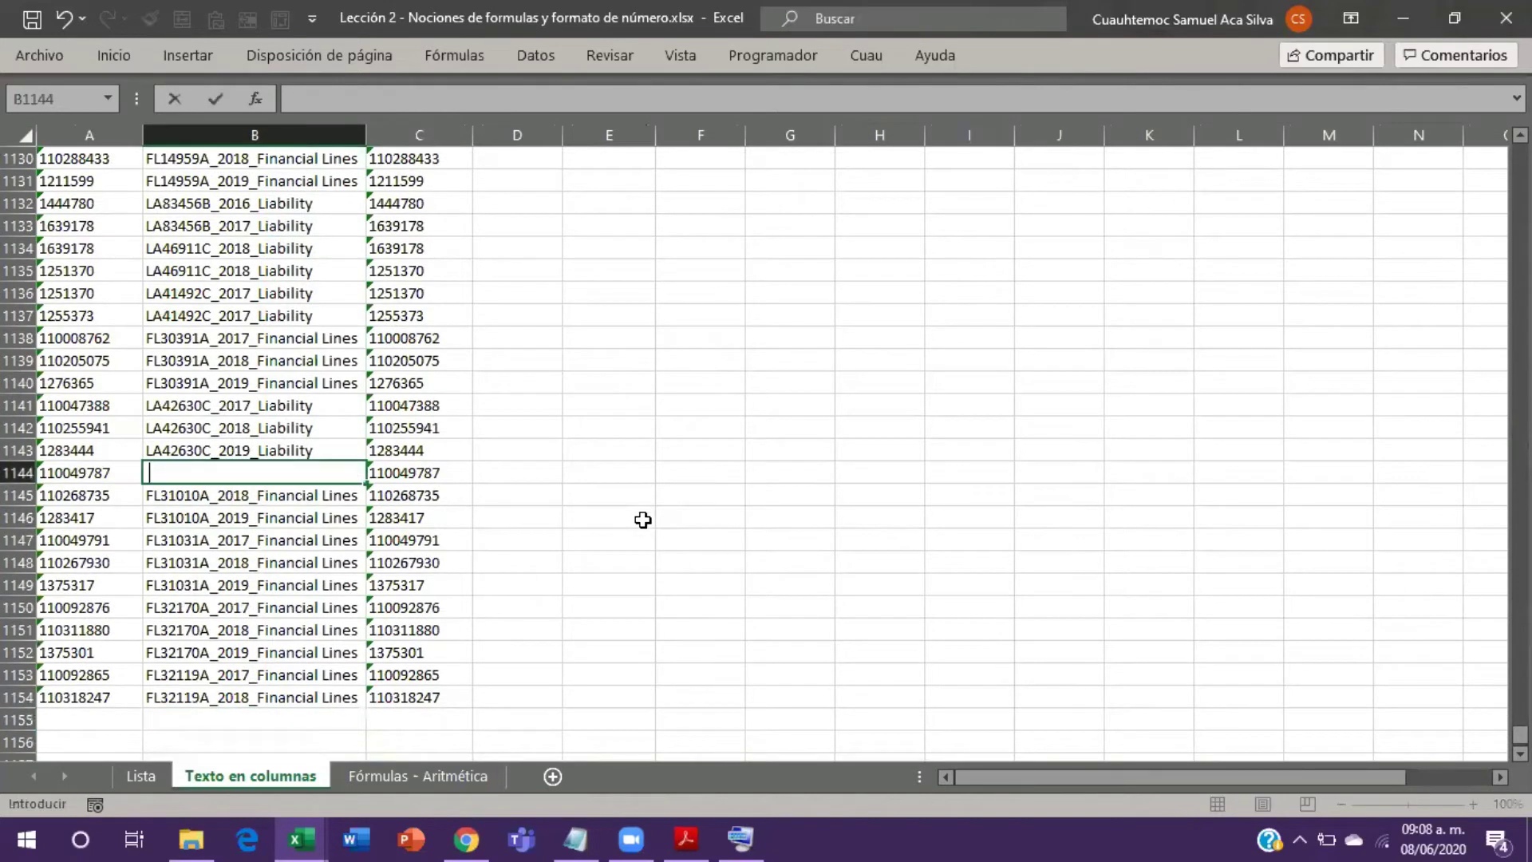
{"action": "key", "text": "Escape"}
{"action": "key", "text": "shift+space"}
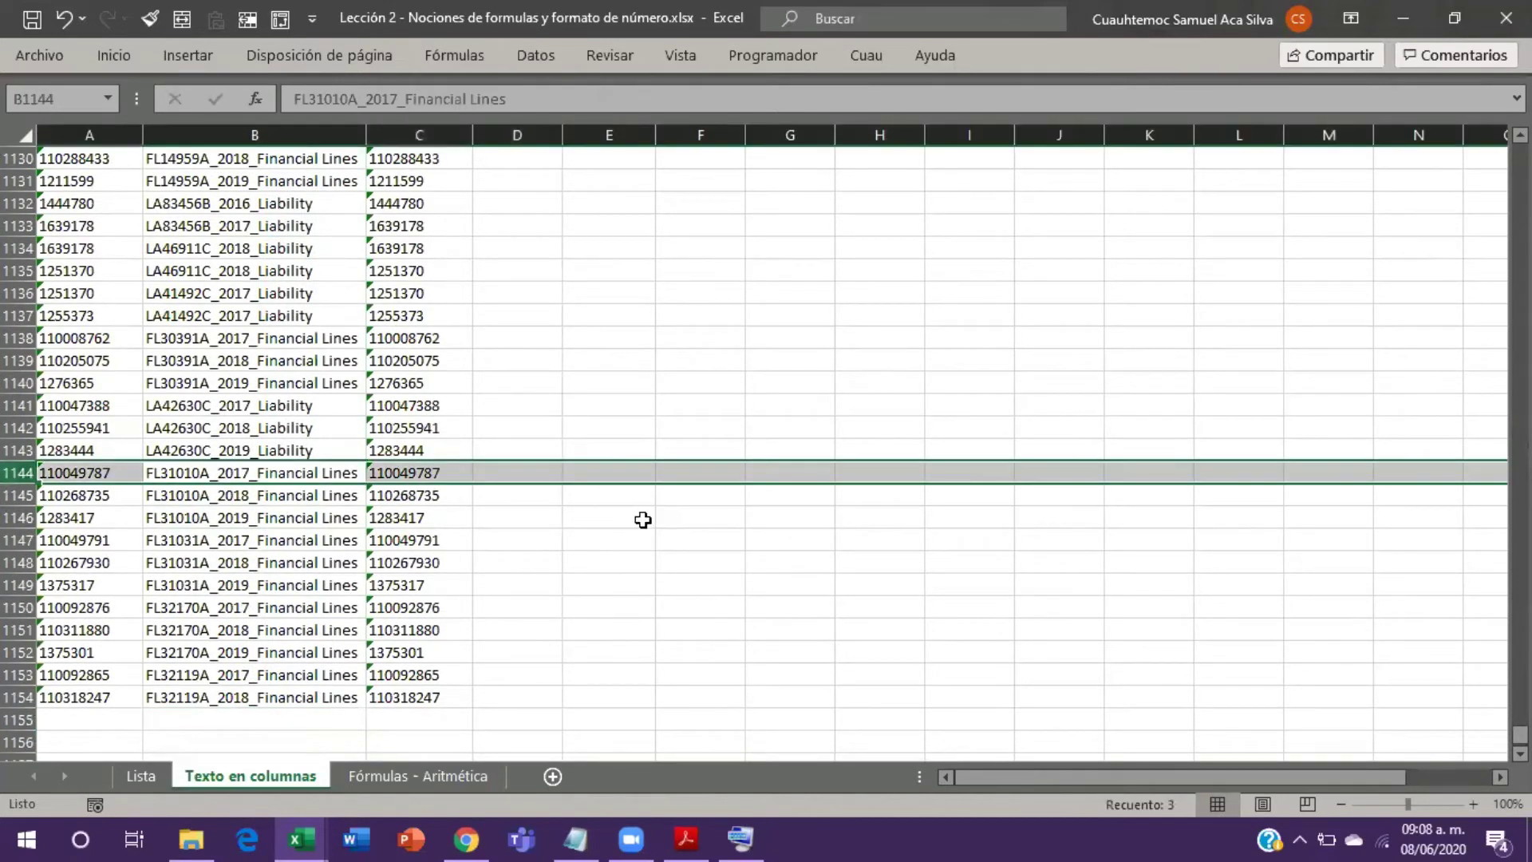
{"action": "key", "text": "ctrl+plus"}
Step: Insert another blank row at row 1132, above the first LA83456B_2016_Liability record
{"action": "key", "text": "Up"}
{"action": "key", "text": "Up"}
{"action": "key", "text": "Up"}
{"action": "key", "text": "Up"}
{"action": "key", "text": "Up"}
{"action": "key", "text": "Up"}
{"action": "key", "text": "Up"}
{"action": "key", "text": "Up"}
{"action": "key", "text": "Up"}
{"action": "key", "text": "Up"}
{"action": "key", "text": "Up"}
{"action": "key", "text": "Up"}
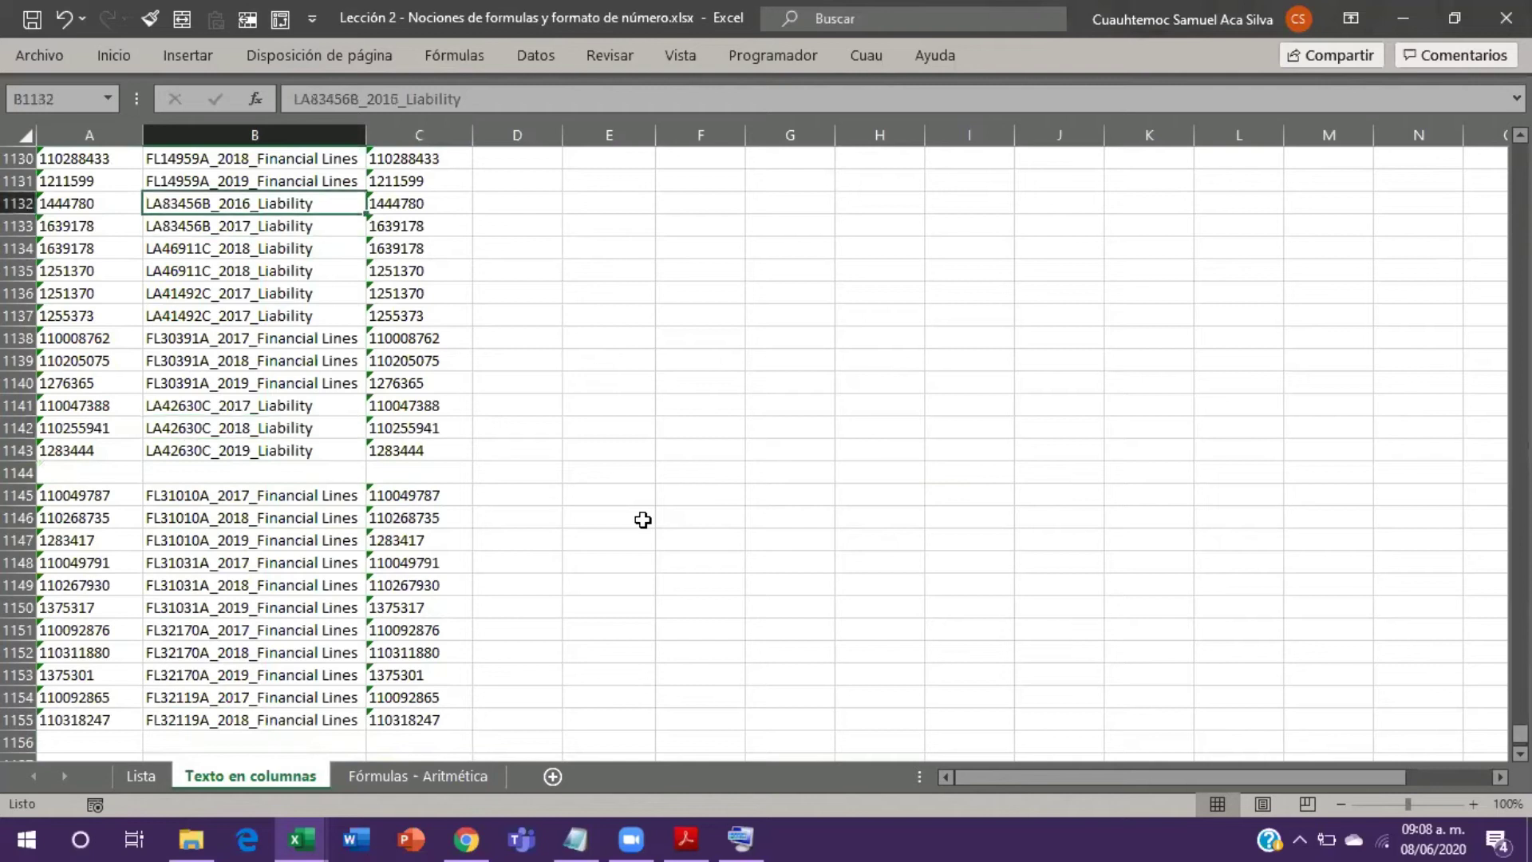
{"action": "key", "text": "shift+space"}
{"action": "key", "text": "ctrl+plus"}
Step: Return to the beginning of the sheet and select B2, the first value under Name_Doc
{"action": "key", "text": "Left"}
{"action": "key", "text": "Up"}
{"action": "key", "text": "Up"}
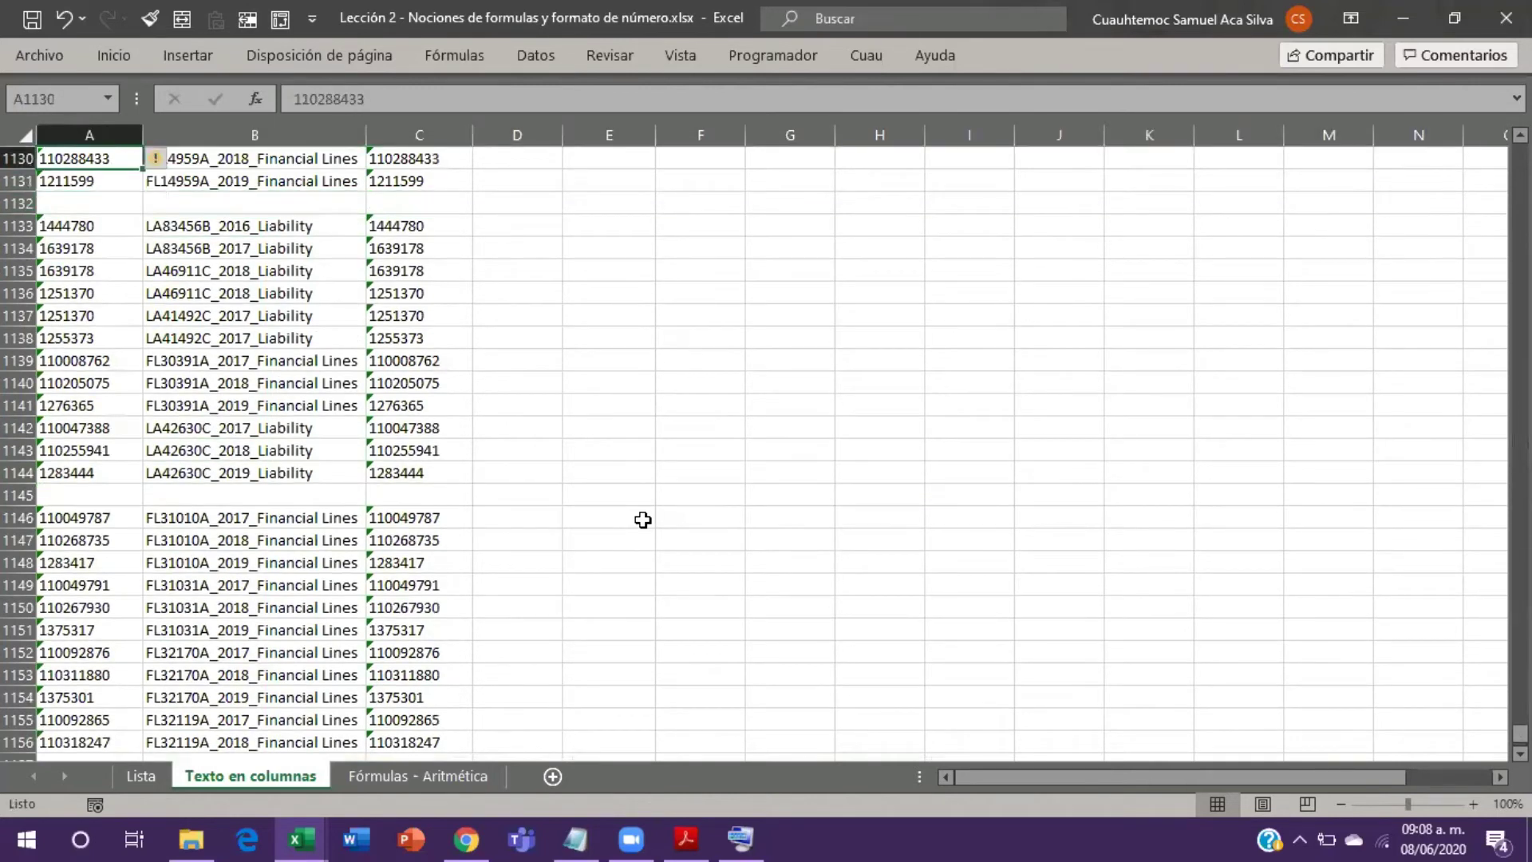
{"action": "key", "text": "ctrl+Home"}
{"action": "key", "text": "Right"}
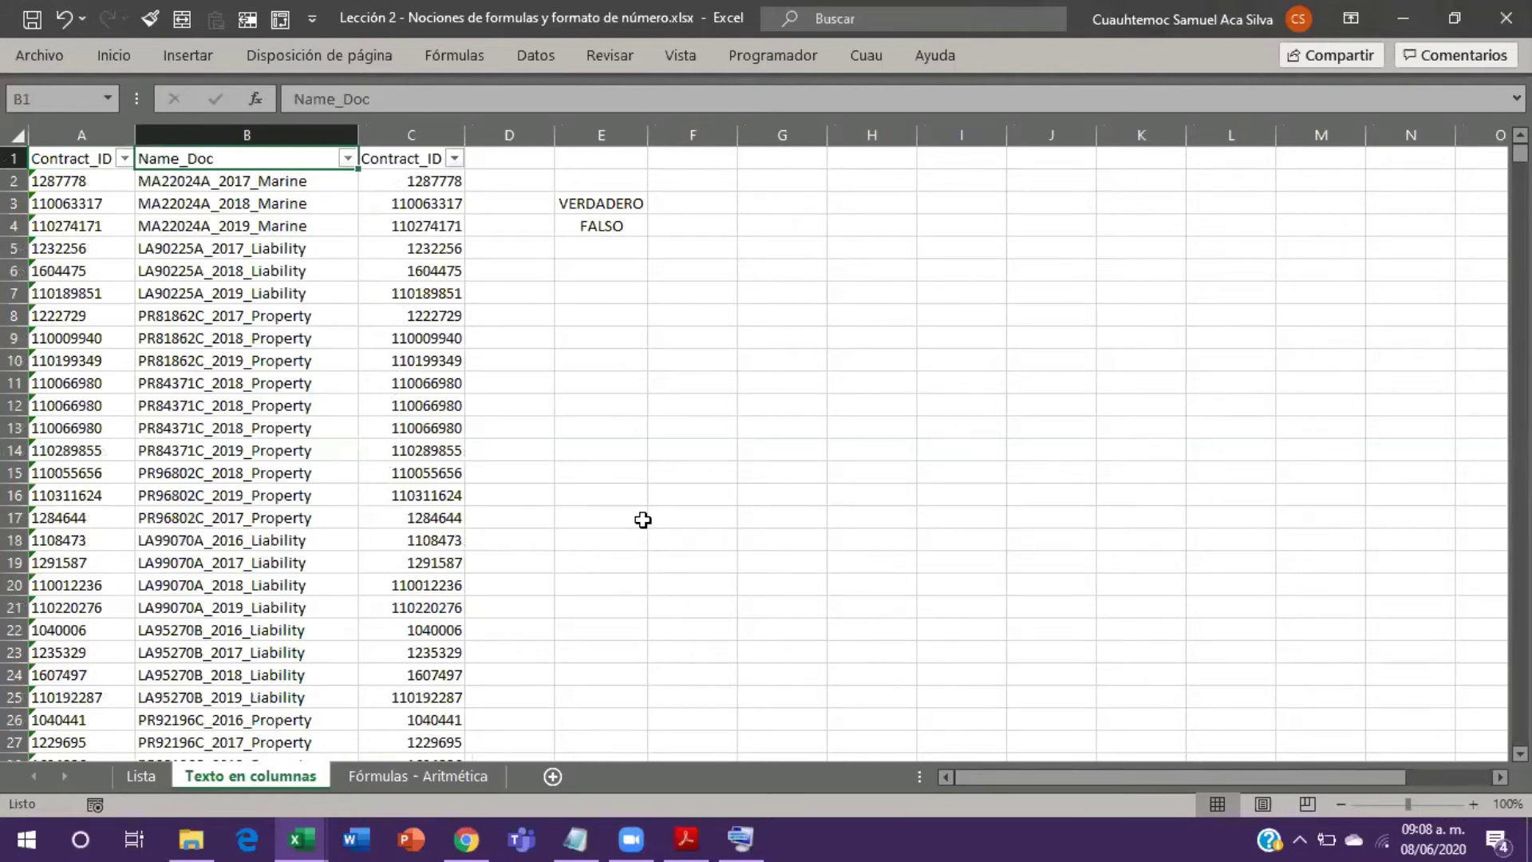
{"action": "key", "text": "Down"}
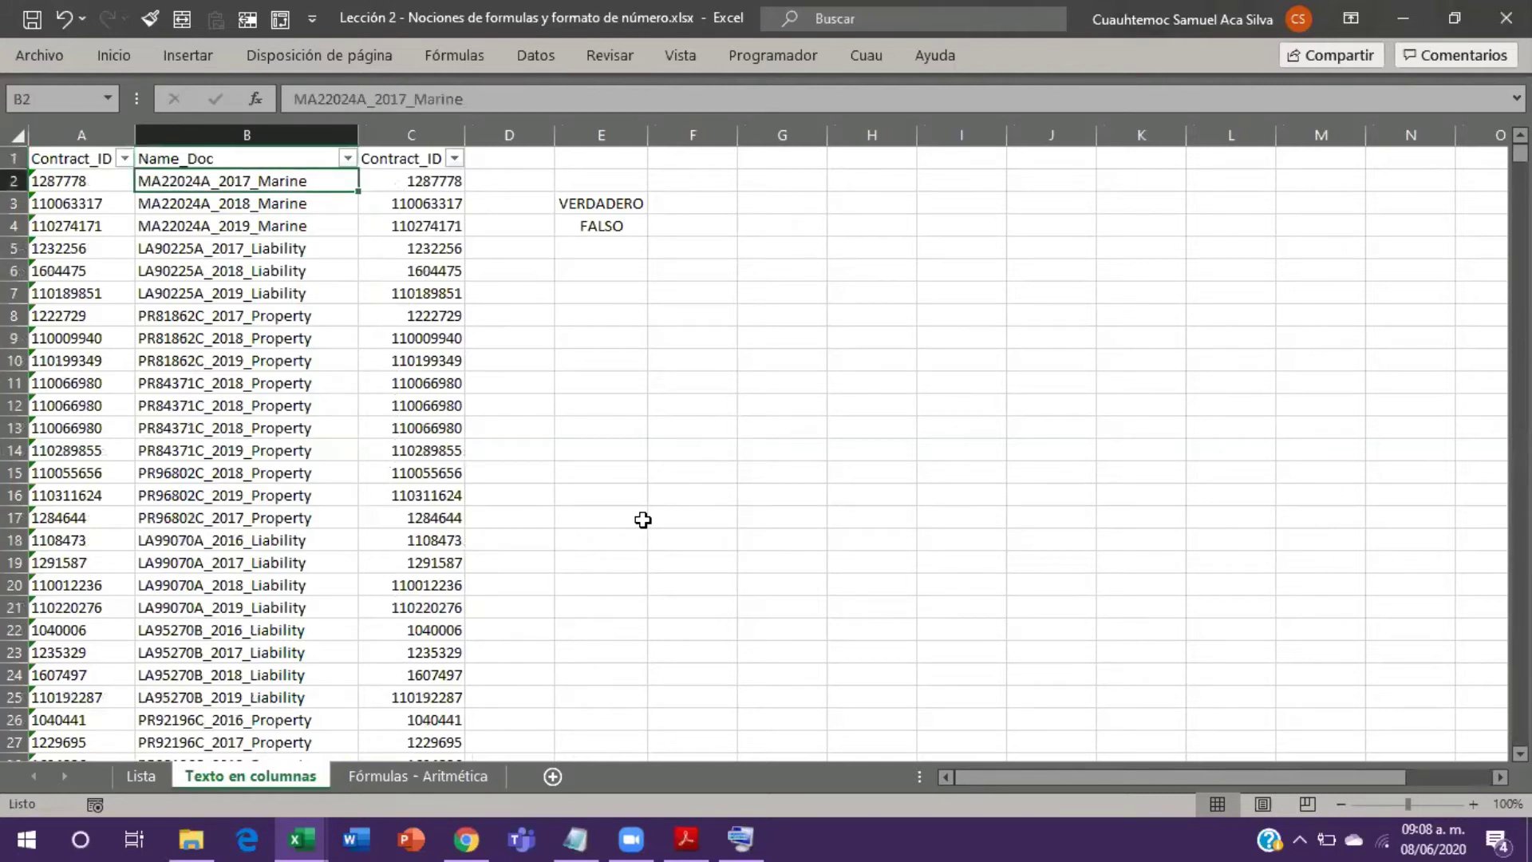
Step: Bring up the on-screen keyboard over the sheet and use it to jump to the last filled Name_Doc cell before the first blank row
{"action": "left_click", "coordinate": [742, 838]}
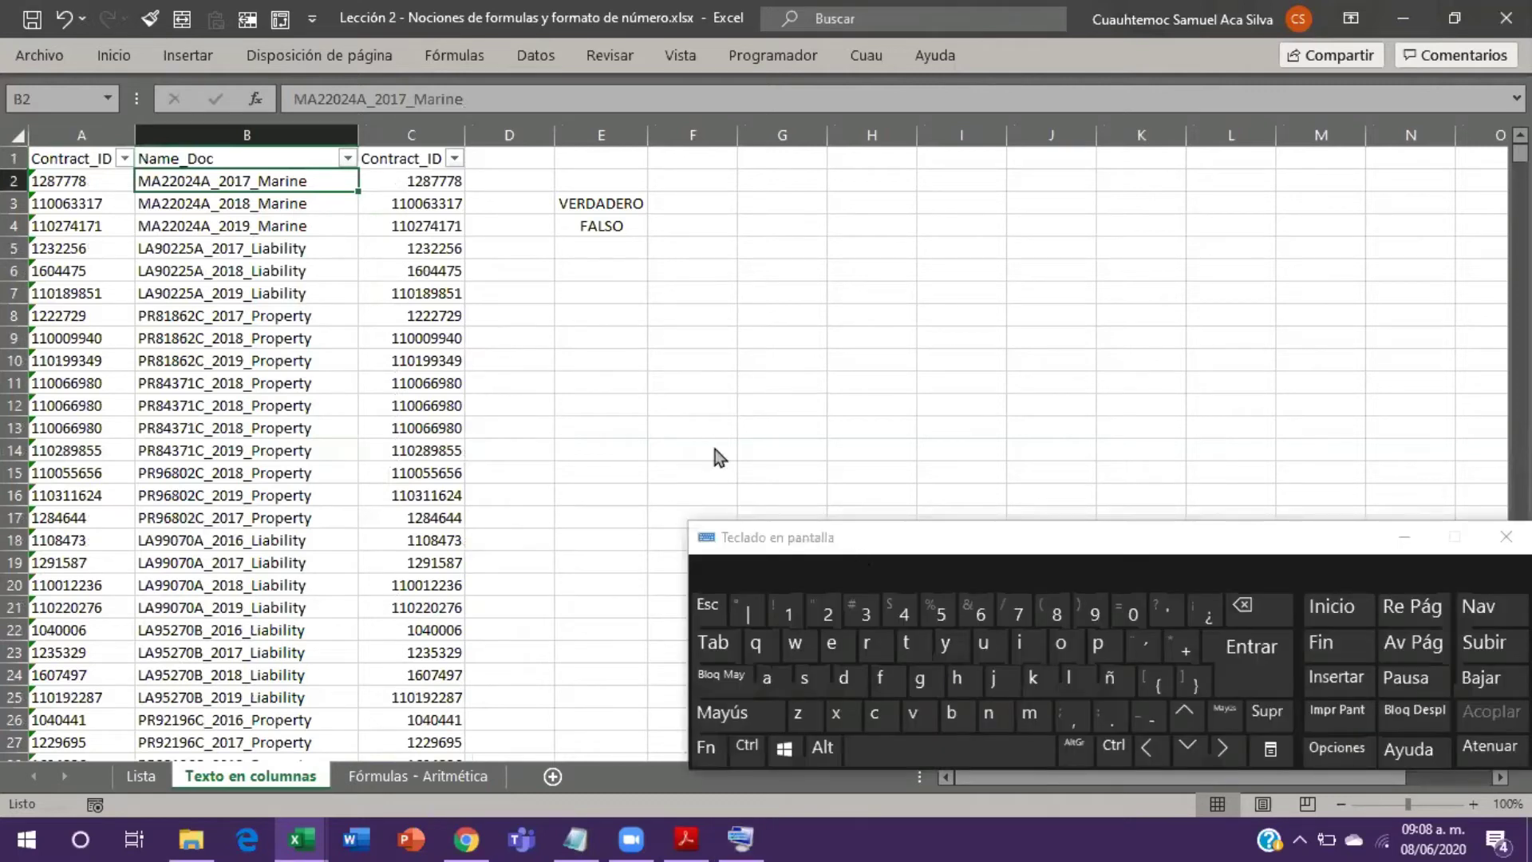
{"action": "left_click_drag", "start_coordinate": [718, 537], "coordinate": [583, 250]}
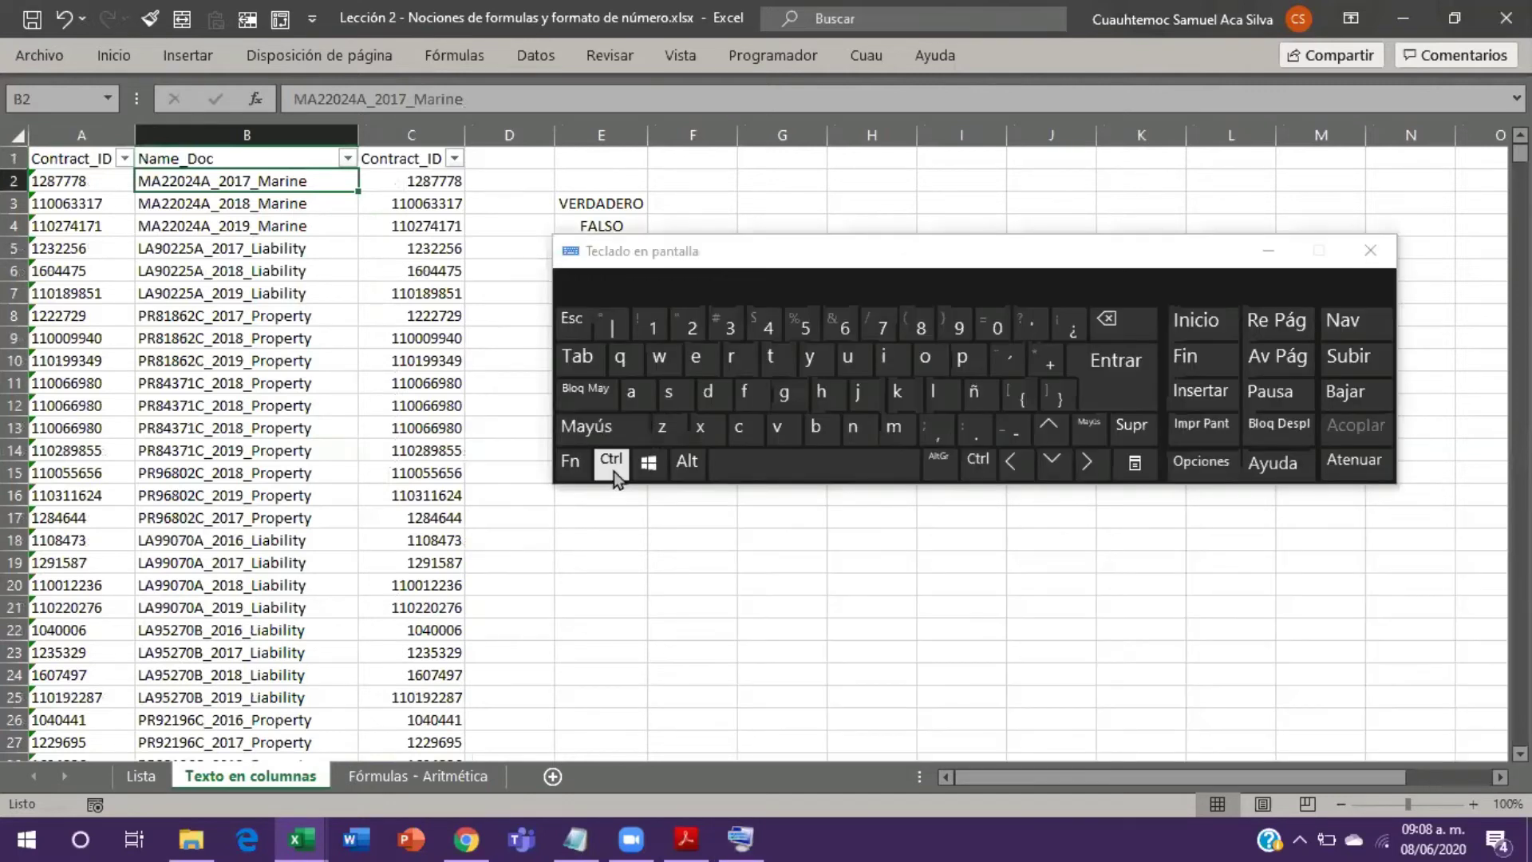
{"action": "left_click", "coordinate": [614, 469]}
{"action": "left_click", "coordinate": [1062, 475]}
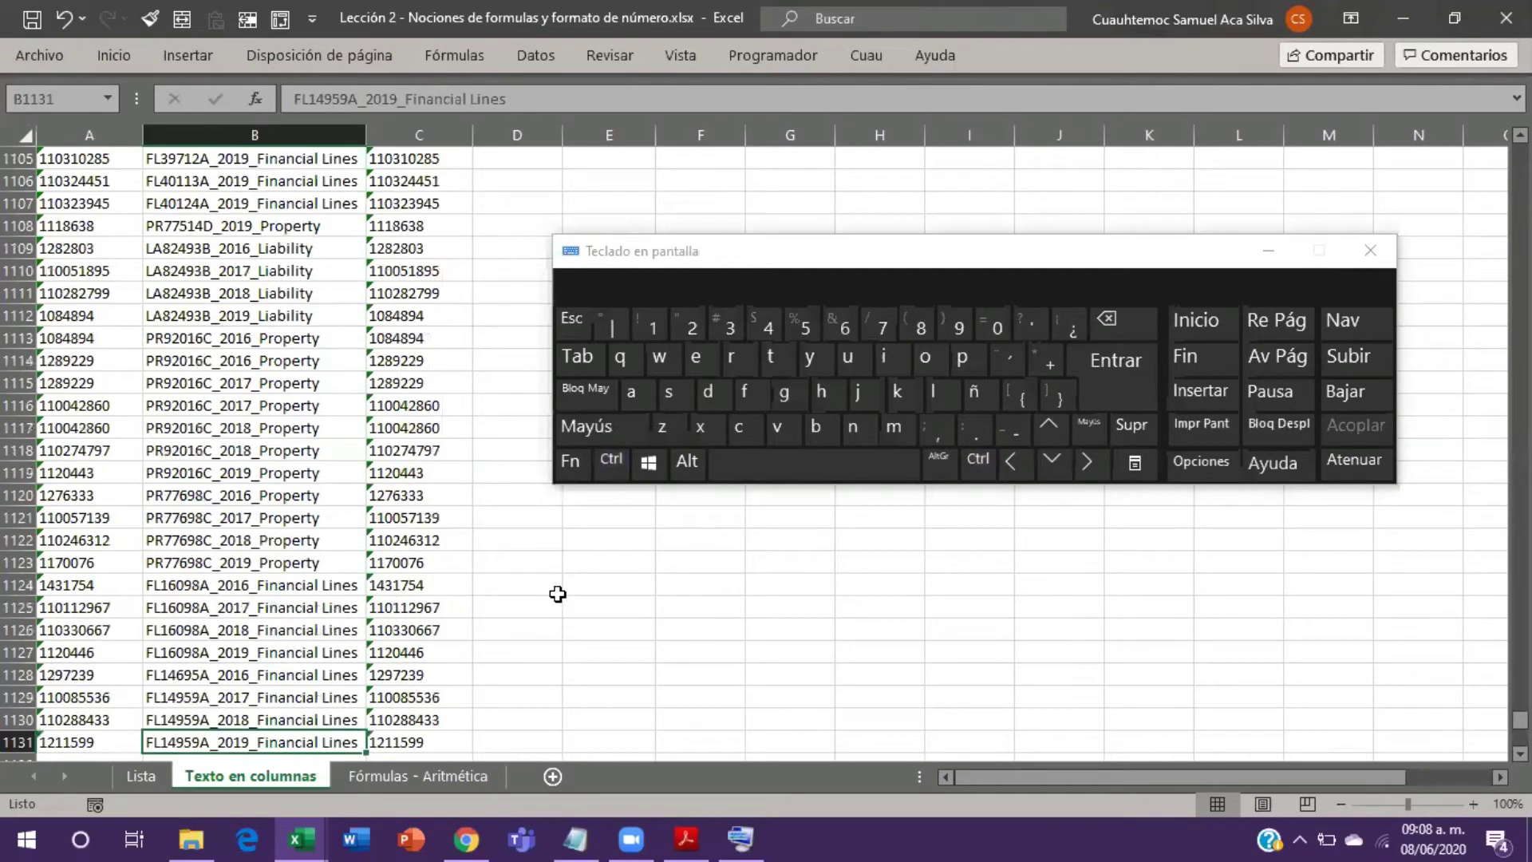
Step: Move cell by cell down column B past both blank rows to B1154 to examine the gaps in the data
{"action": "left_click", "coordinate": [1061, 473]}
{"action": "left_click", "coordinate": [1061, 472]}
{"action": "left_click", "coordinate": [1061, 473]}
{"action": "left_click", "coordinate": [1061, 472]}
{"action": "left_click", "coordinate": [1061, 472]}
{"action": "left_click", "coordinate": [1062, 473]}
{"action": "left_click", "coordinate": [1062, 472]}
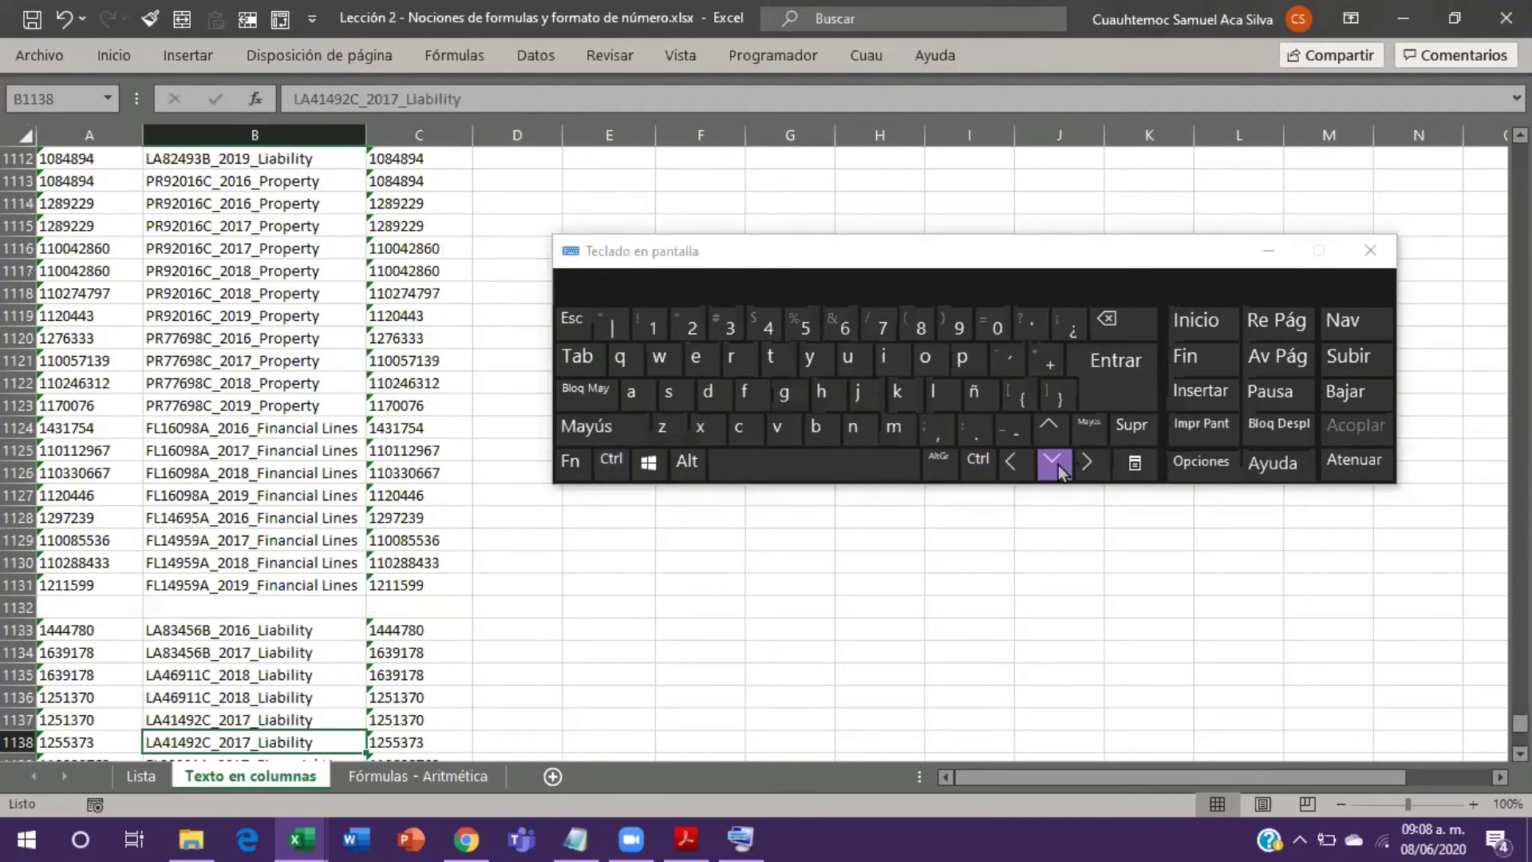
{"action": "left_click", "coordinate": [1062, 473]}
{"action": "double_click", "coordinate": [1062, 472]}
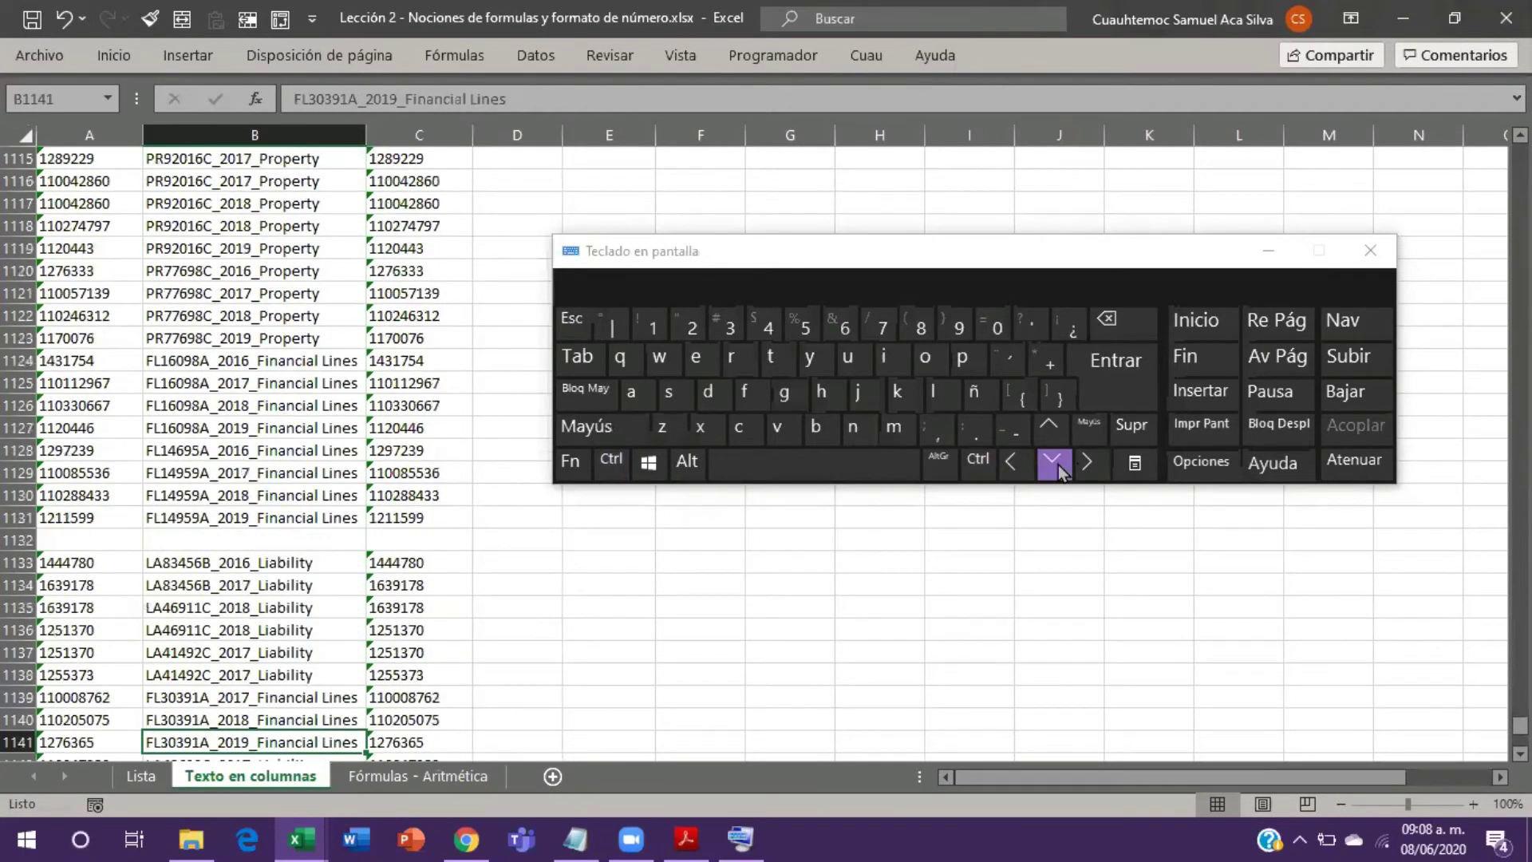
{"action": "left_click", "coordinate": [1061, 473]}
{"action": "left_click", "coordinate": [1061, 472]}
{"action": "left_click", "coordinate": [1062, 472]}
{"action": "left_click", "coordinate": [1061, 472]}
{"action": "left_click", "coordinate": [1062, 472]}
{"action": "left_click", "coordinate": [1061, 473]}
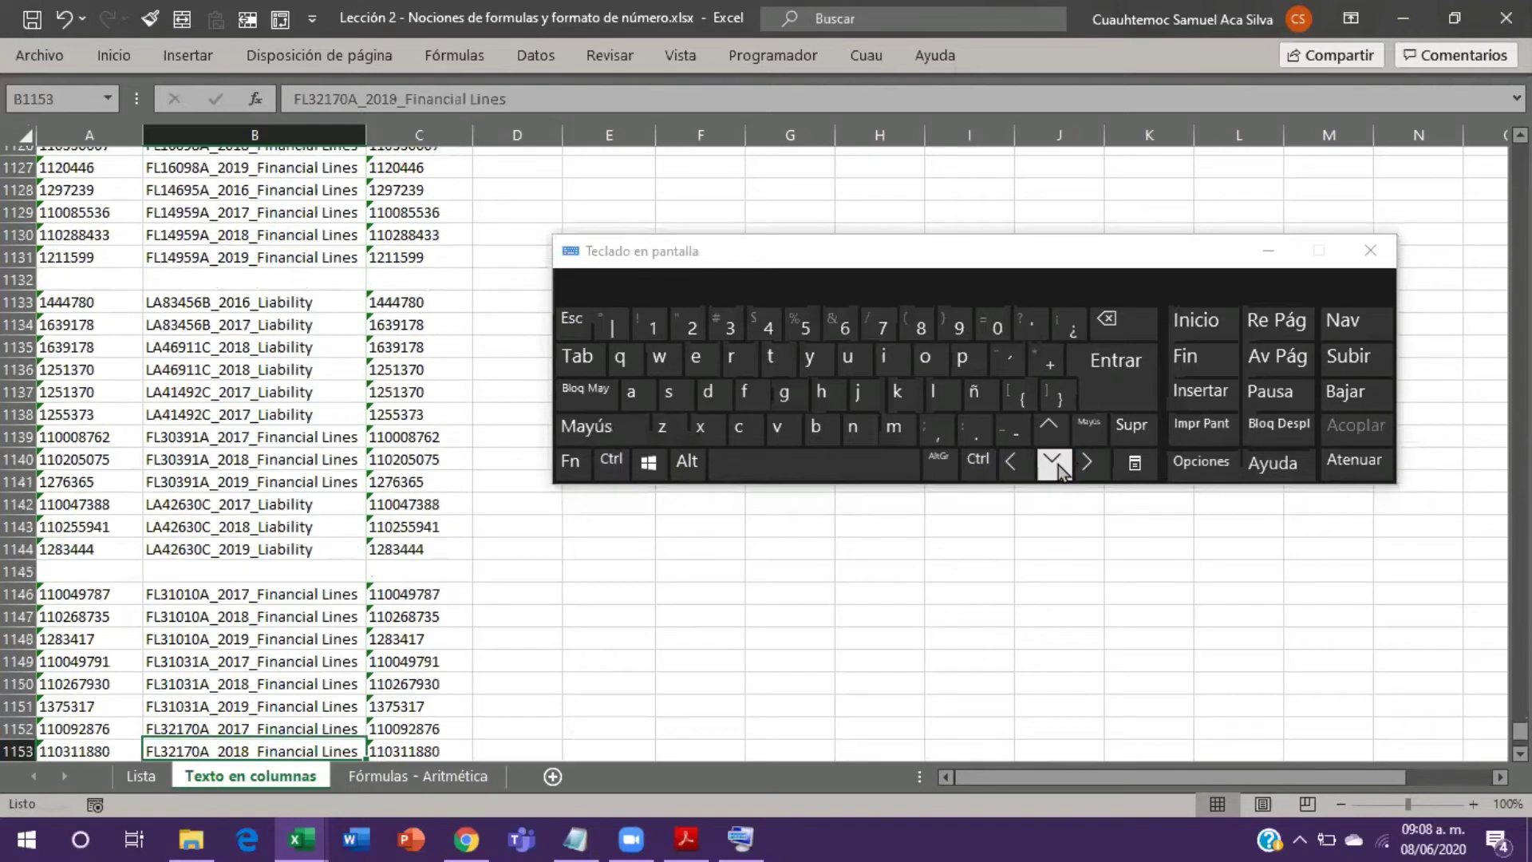
{"action": "left_click", "coordinate": [1061, 472]}
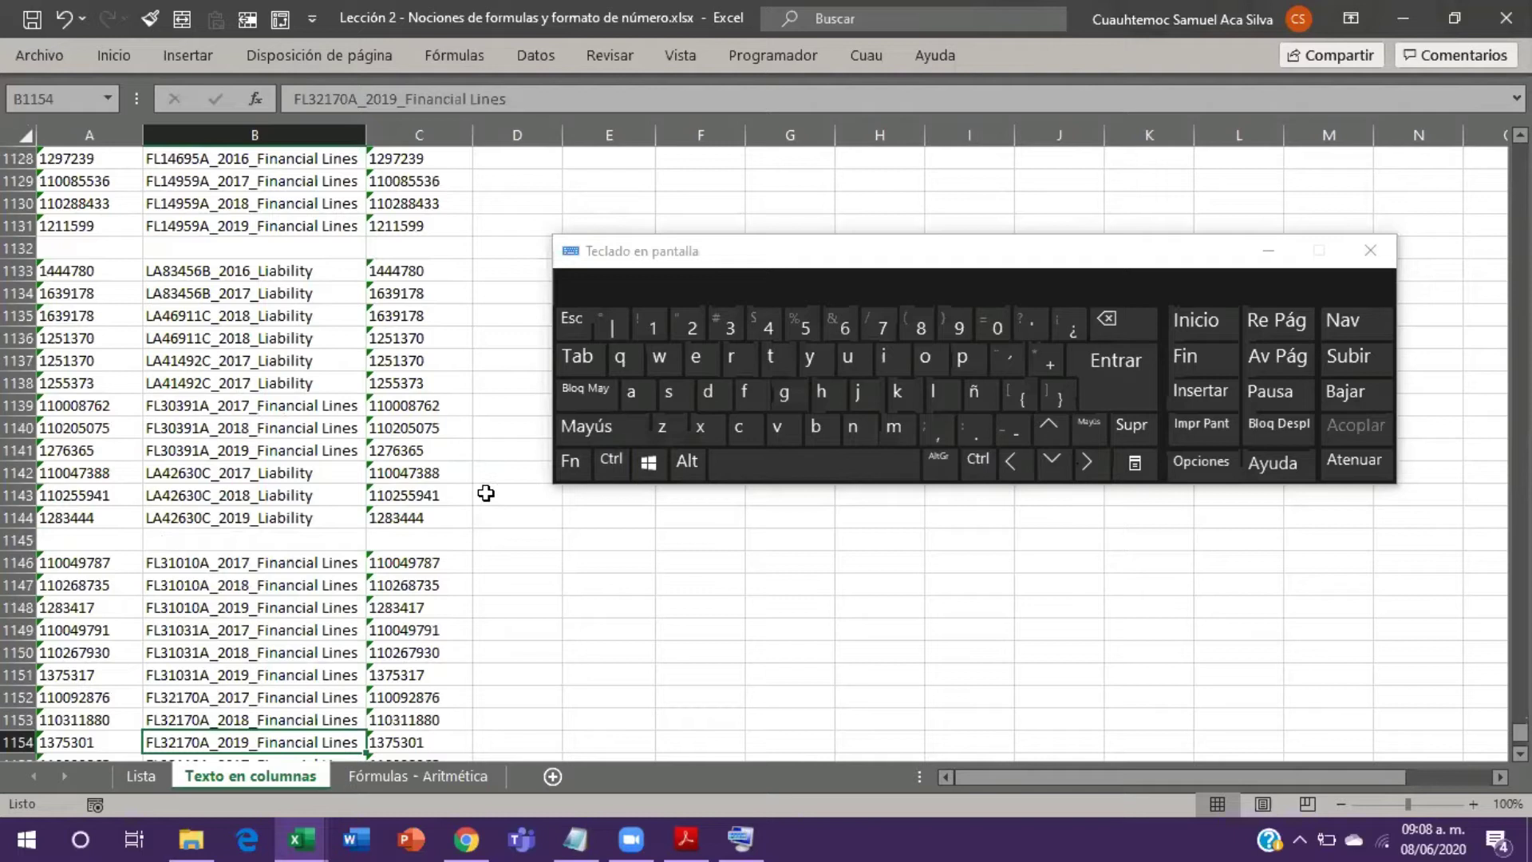
Step: Select the entire blank row 1132 from its cell in column B using the on-screen keyboard
{"action": "scroll", "coordinate": [485, 493], "scroll_direction": "up", "scroll_amount": 1}
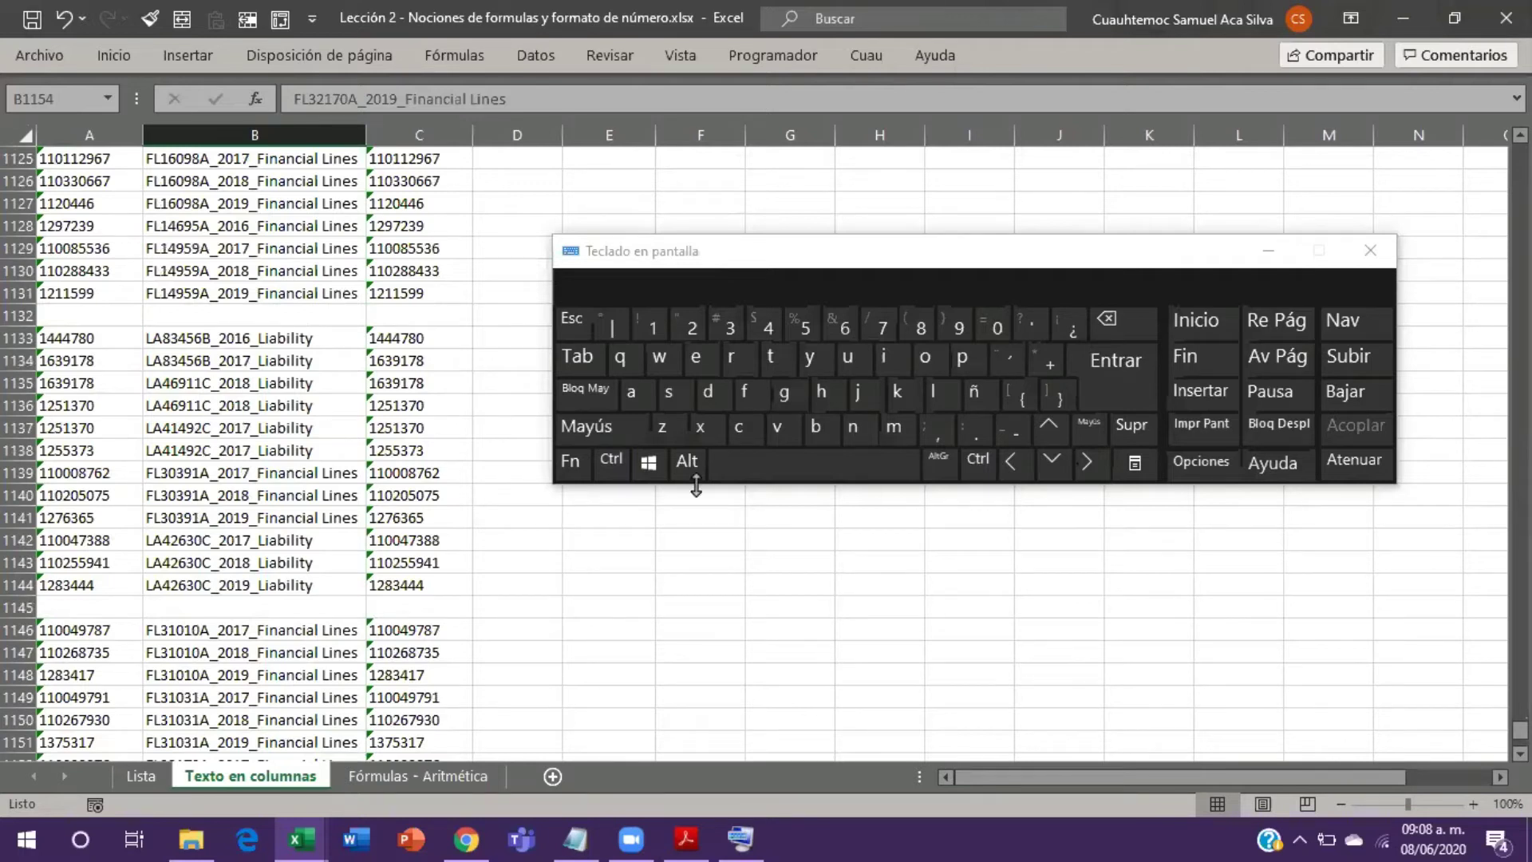
{"action": "left_click", "coordinate": [594, 429]}
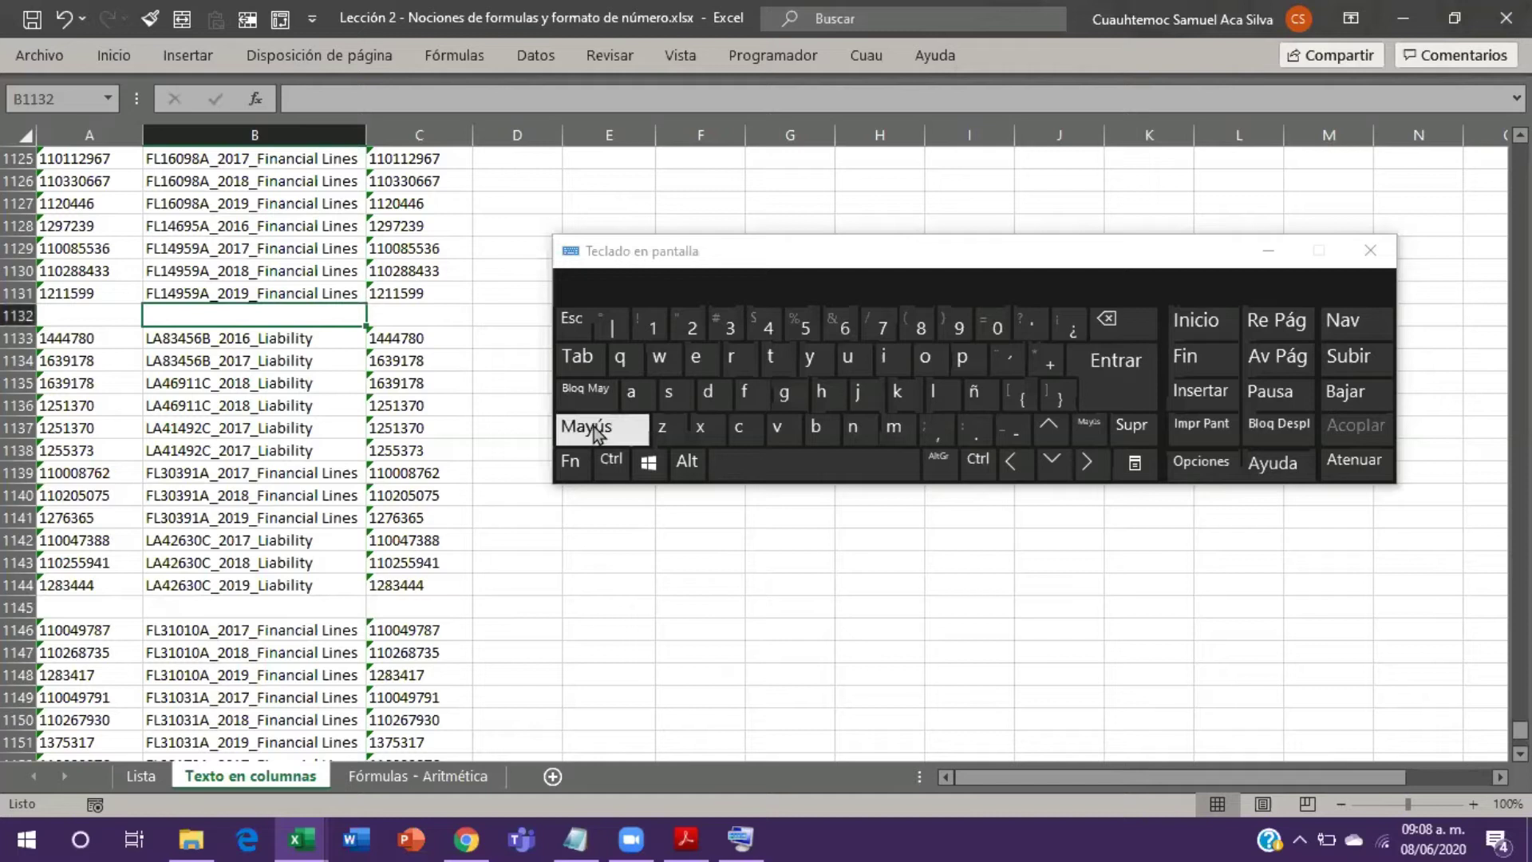
{"action": "left_click", "coordinate": [743, 471]}
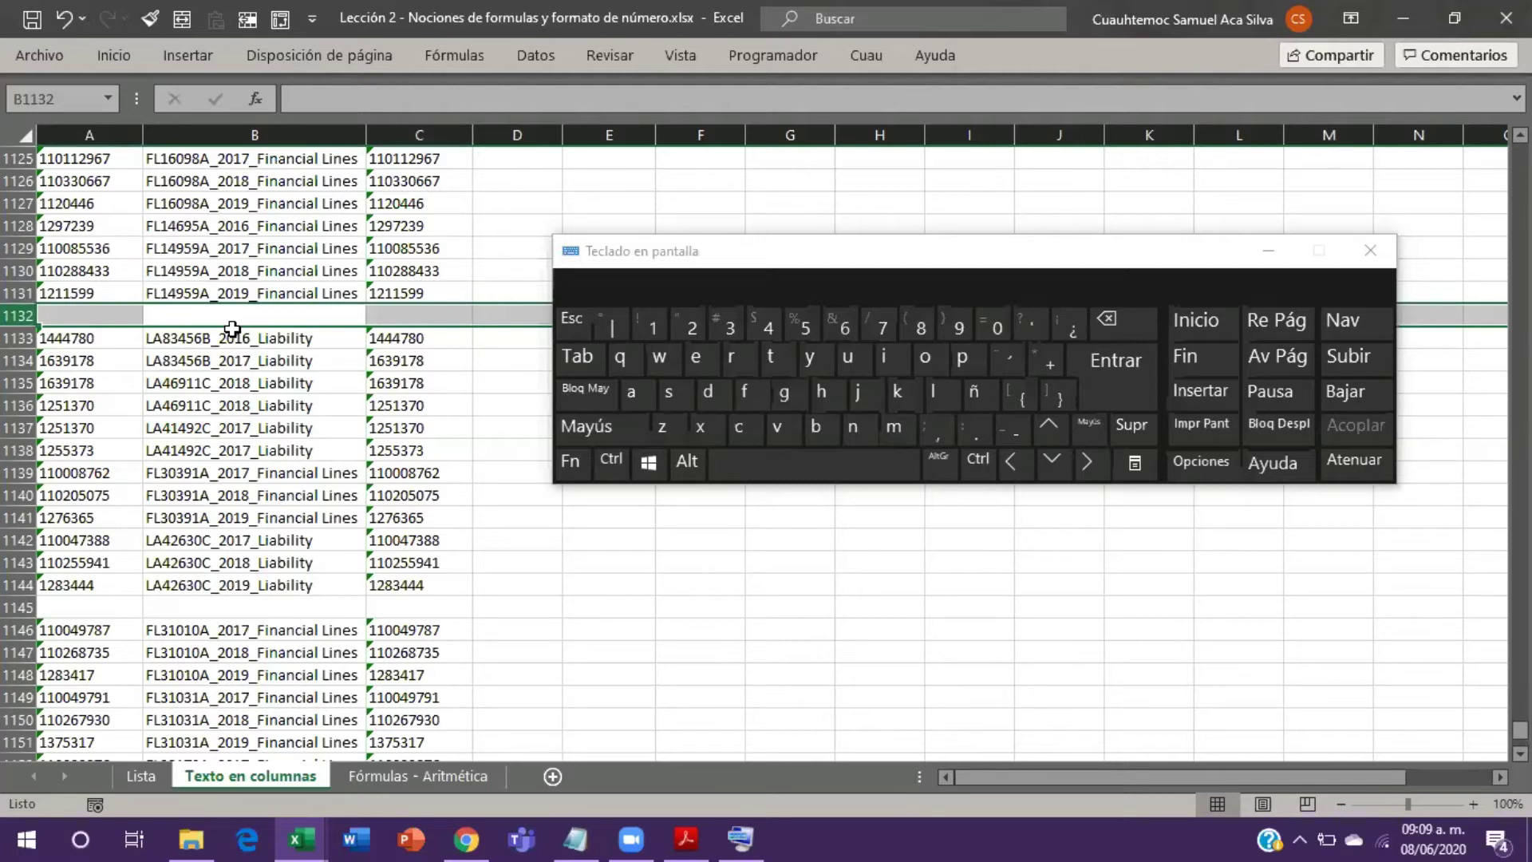
{"action": "left_click", "coordinate": [358, 510]}
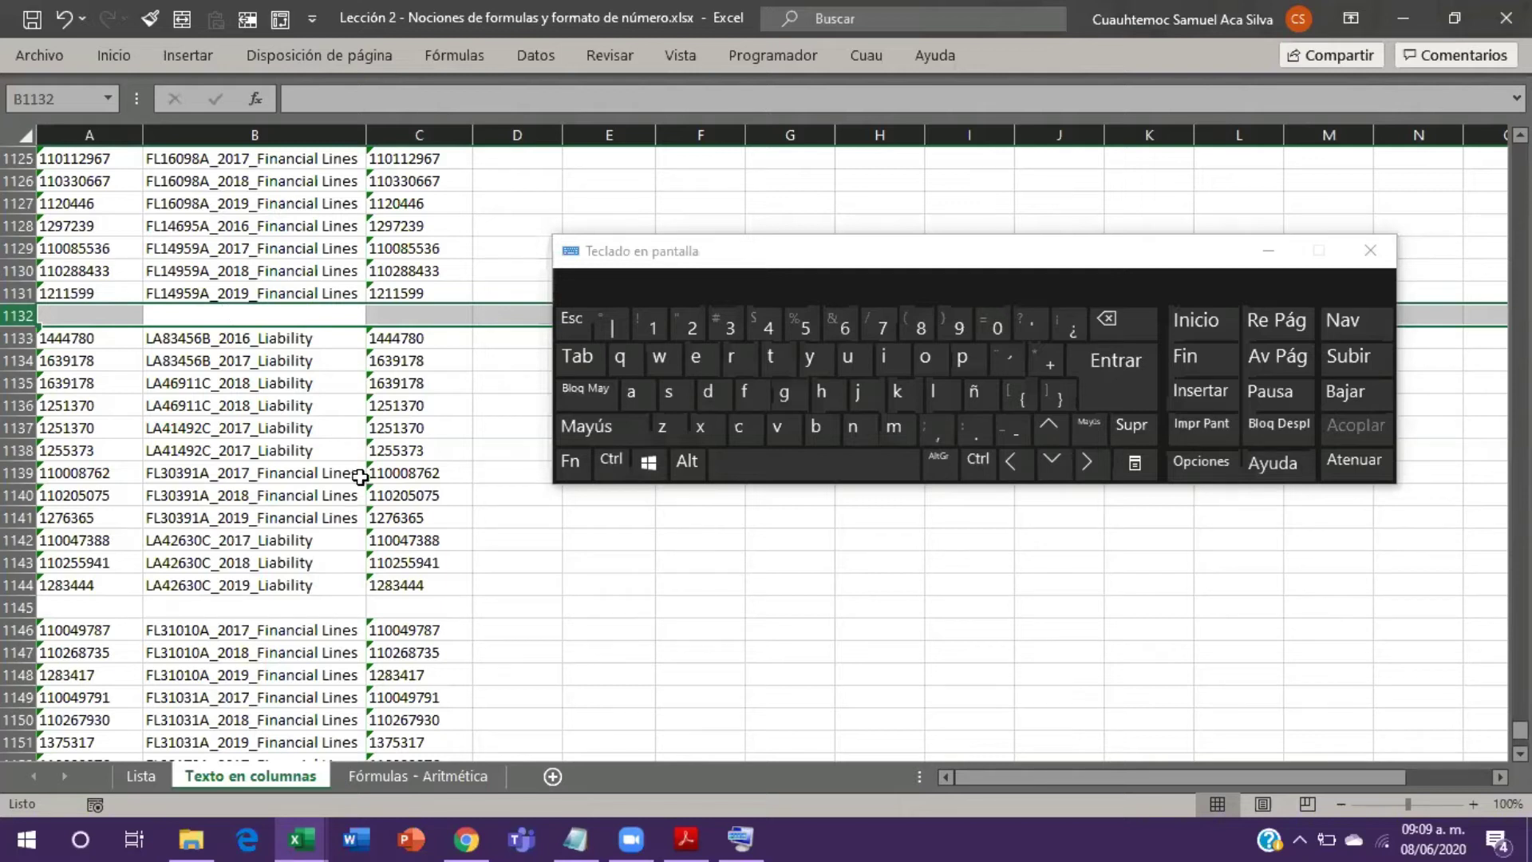
{"action": "left_click", "coordinate": [219, 308]}
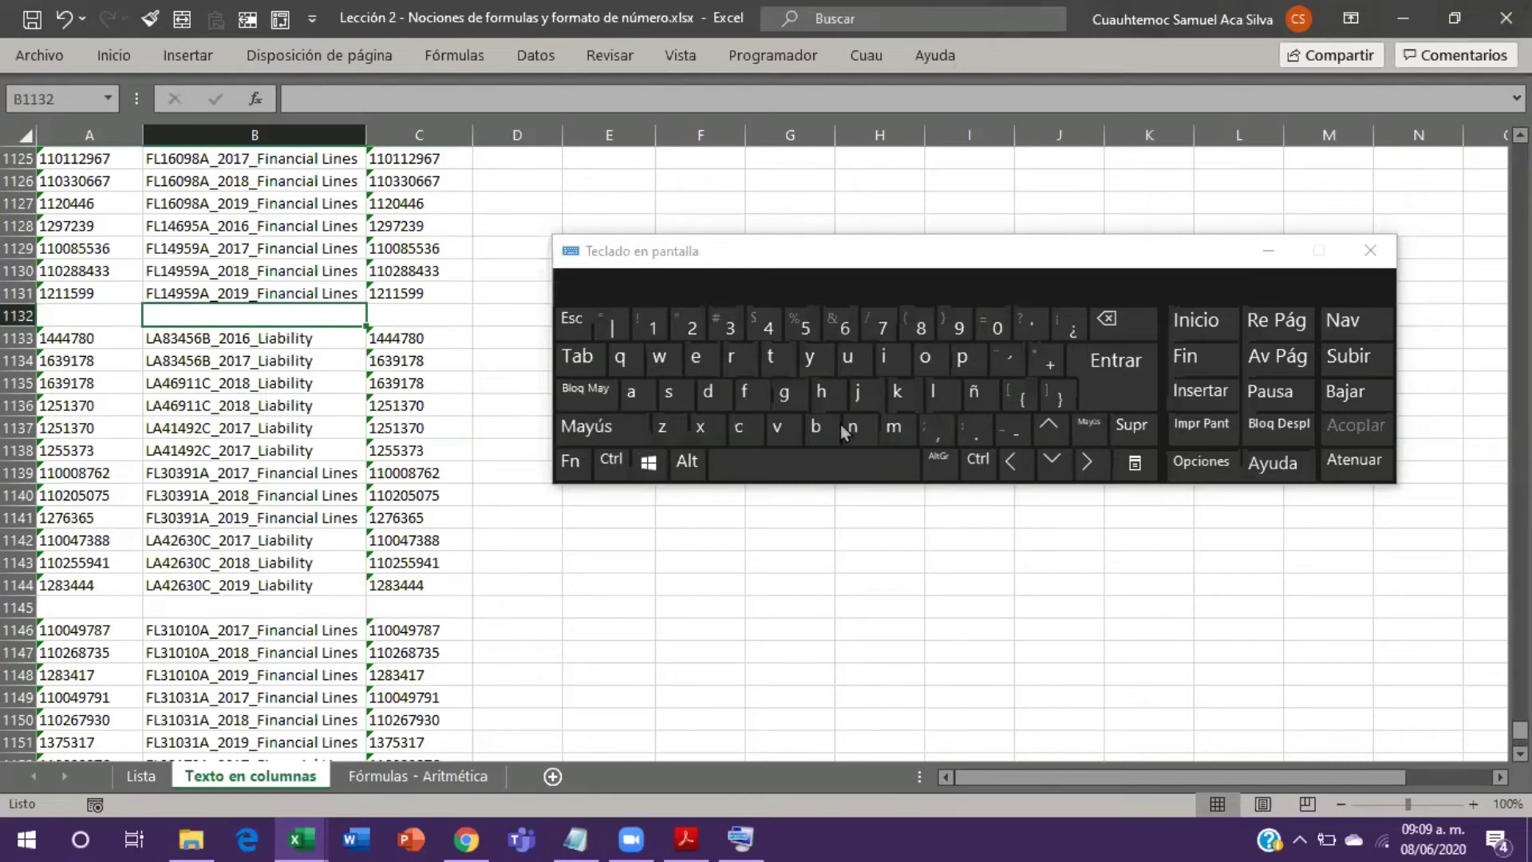
{"action": "left_click", "coordinate": [594, 431]}
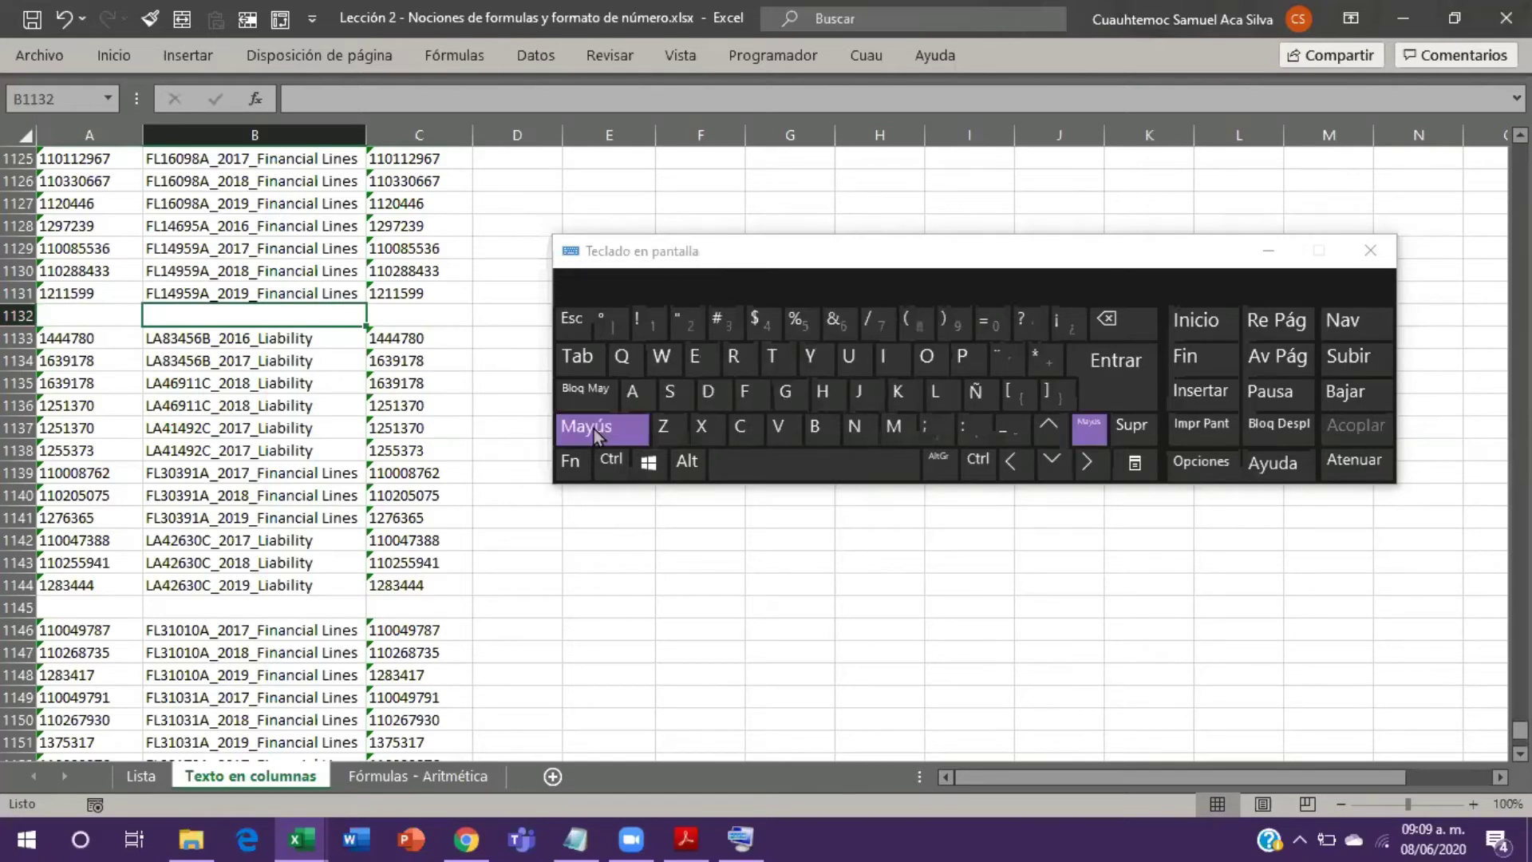
{"action": "left_click", "coordinate": [801, 460]}
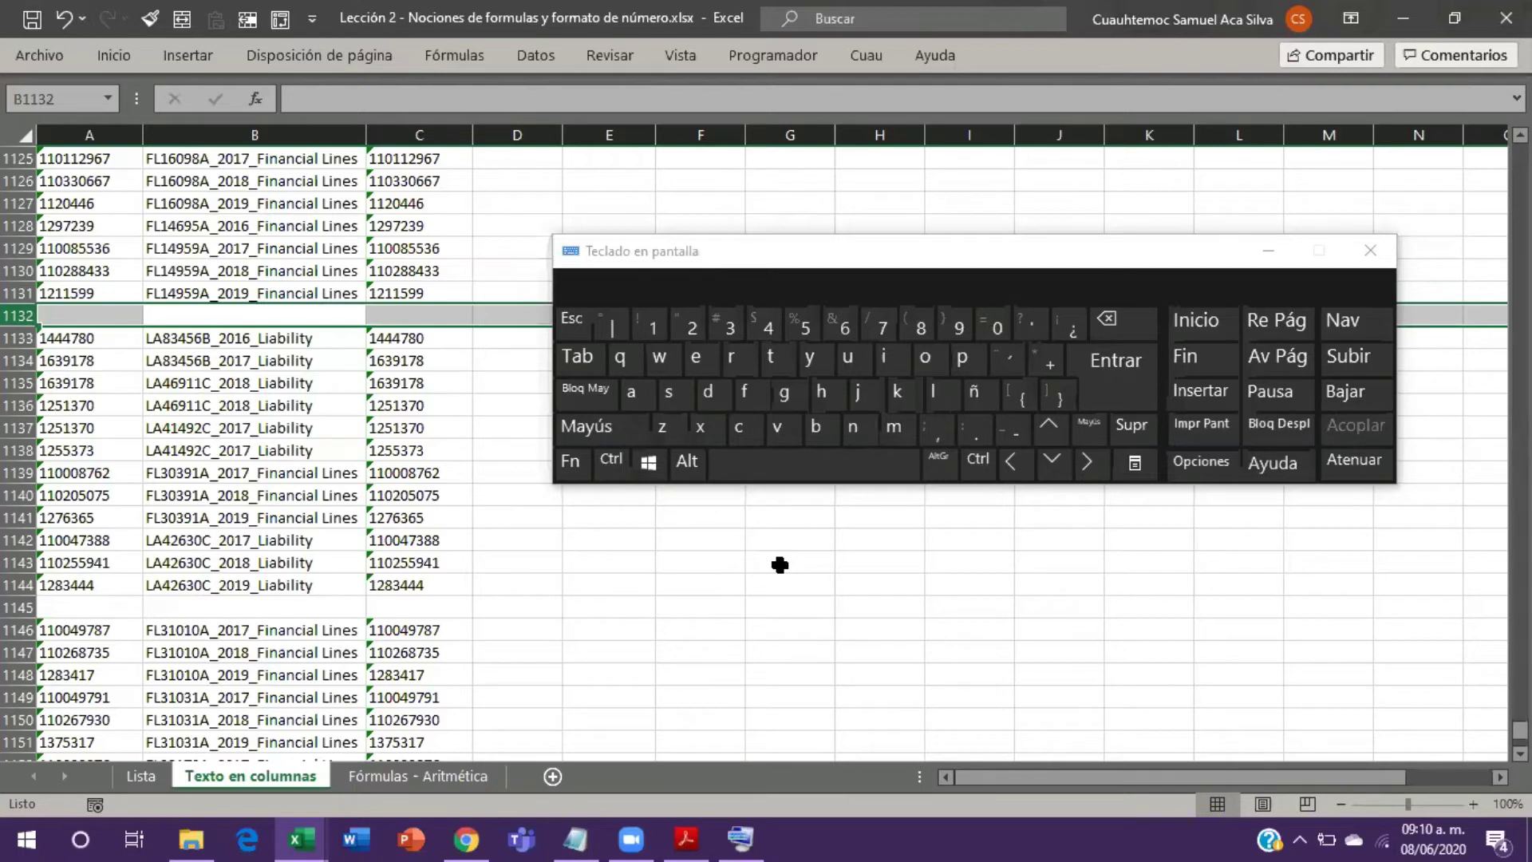
{"action": "left_click", "coordinate": [1300, 837]}
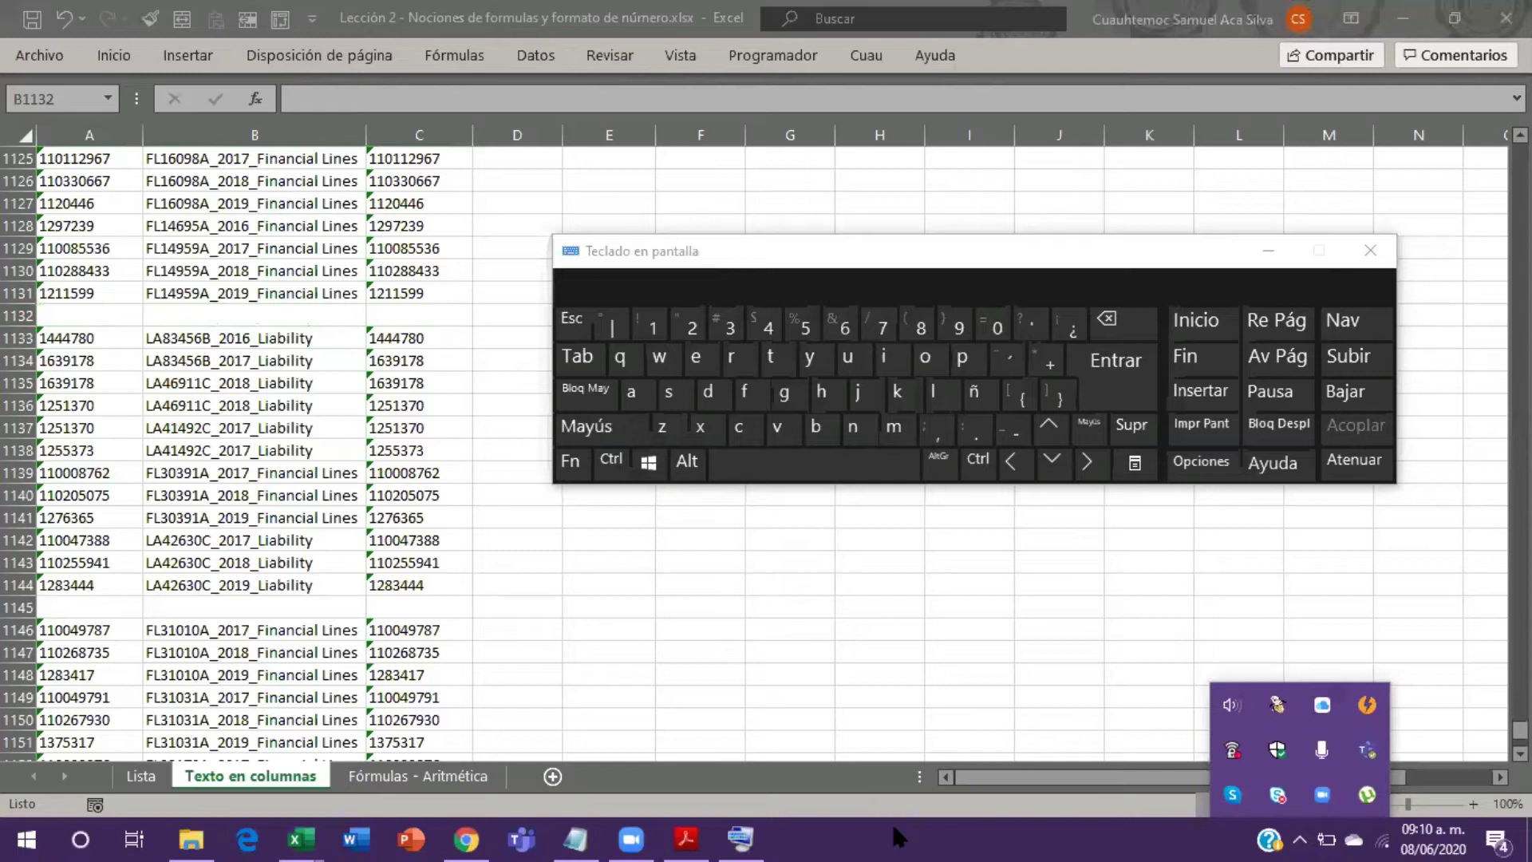
{"action": "left_click", "coordinate": [1020, 820]}
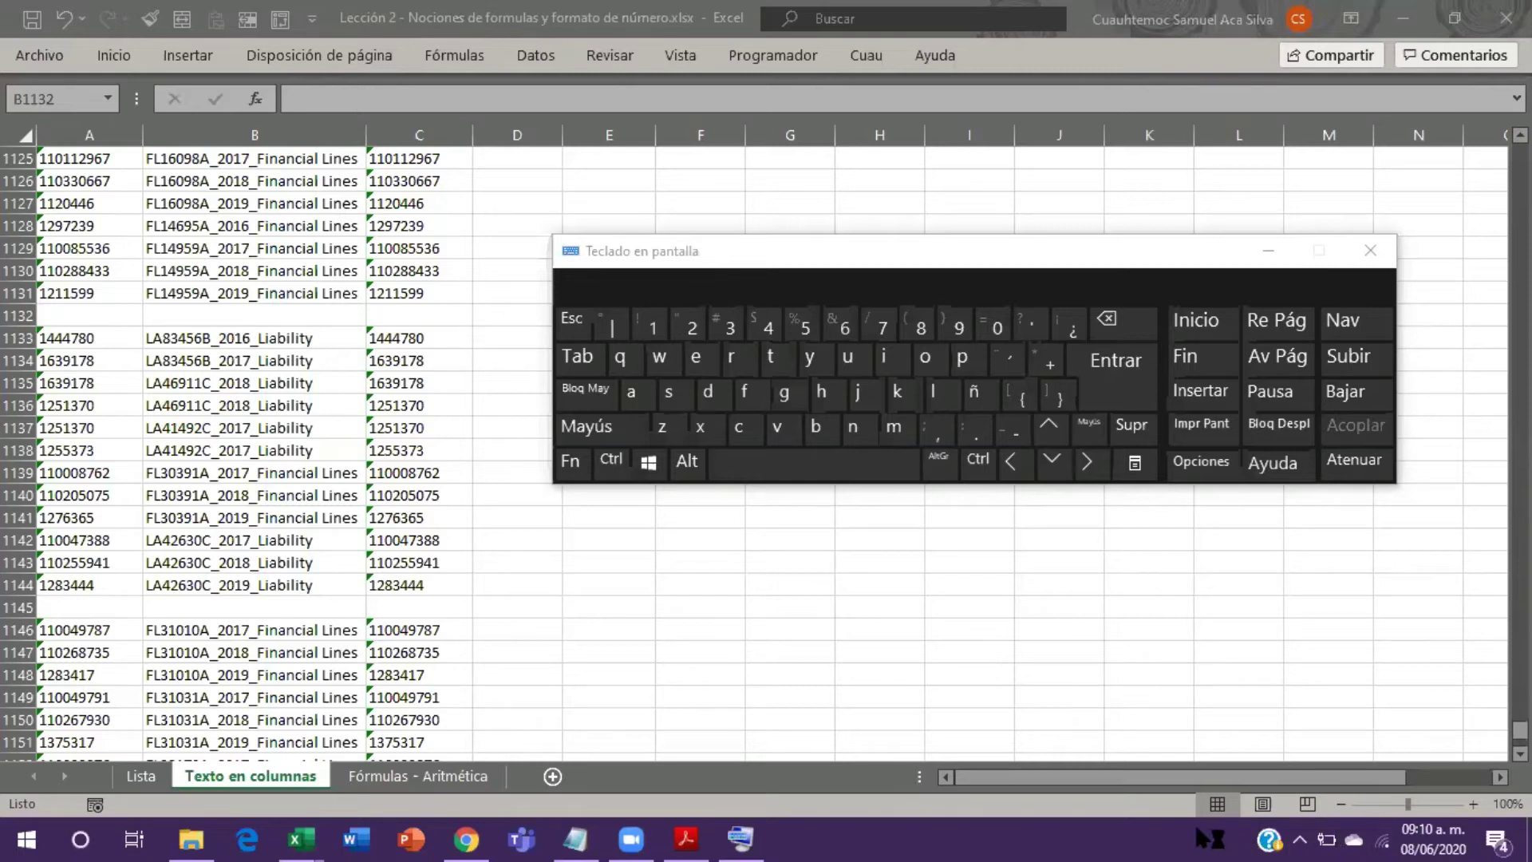
{"action": "left_click", "coordinate": [1300, 838]}
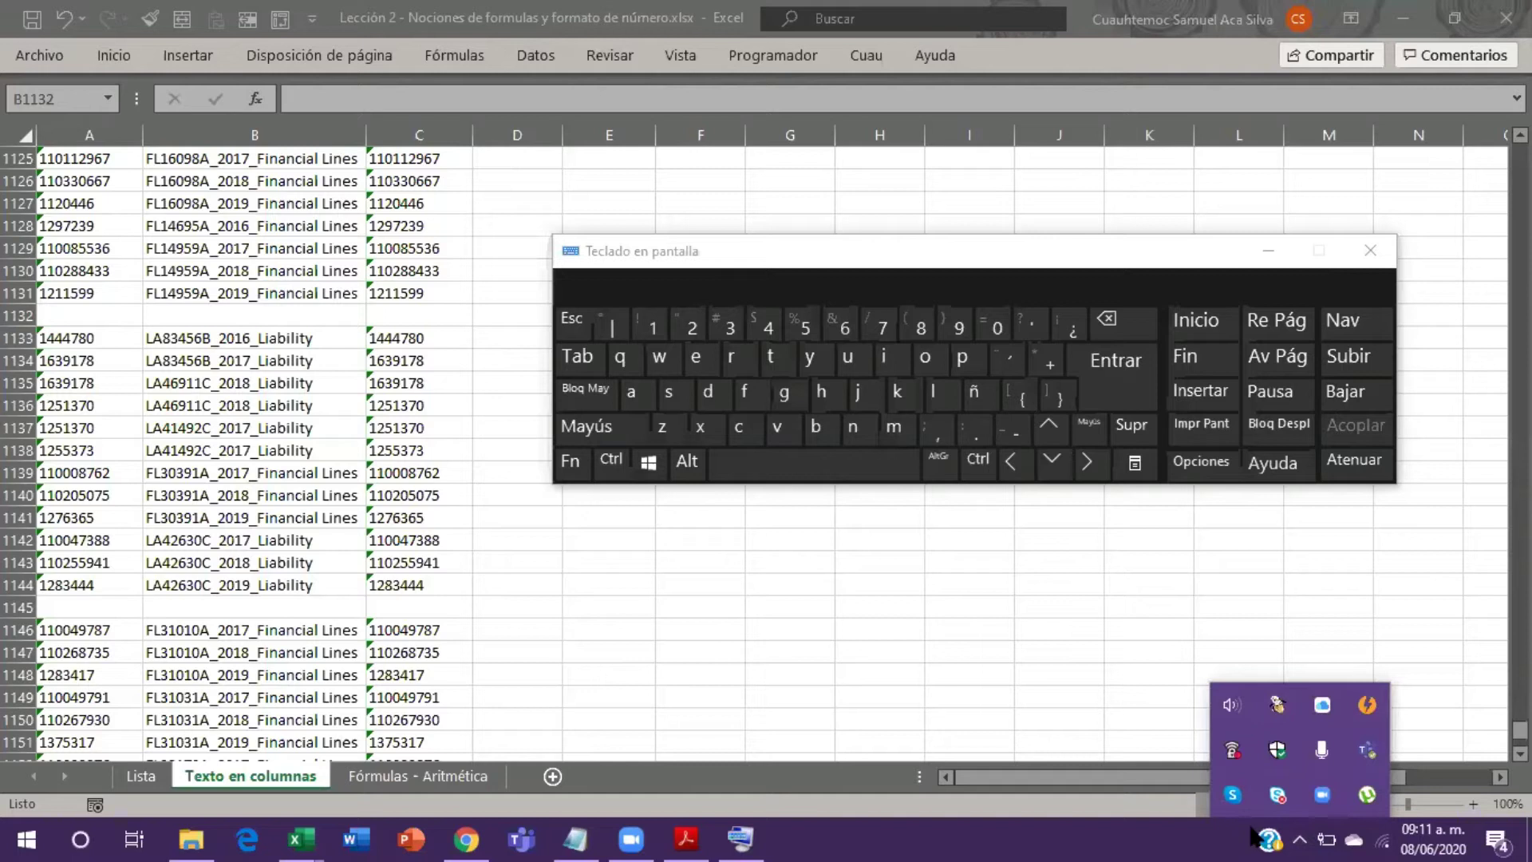
{"action": "left_click", "coordinate": [1082, 645]}
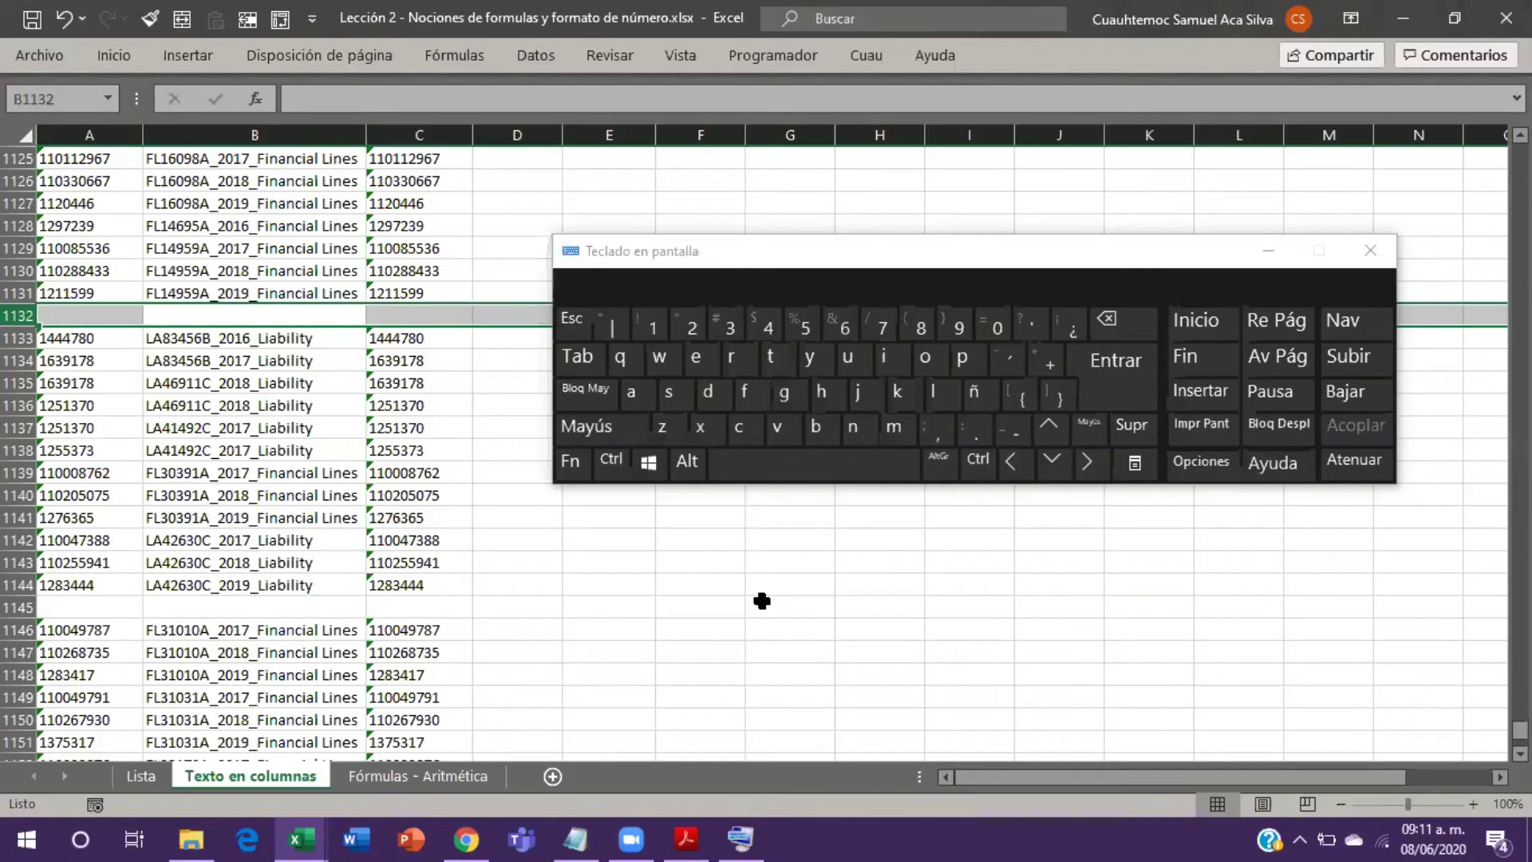
Step: Delete the selected blank row 1132 using the on-screen keyboard
{"action": "key", "text": "ctrl"}
{"action": "left_click", "coordinate": [611, 461]}
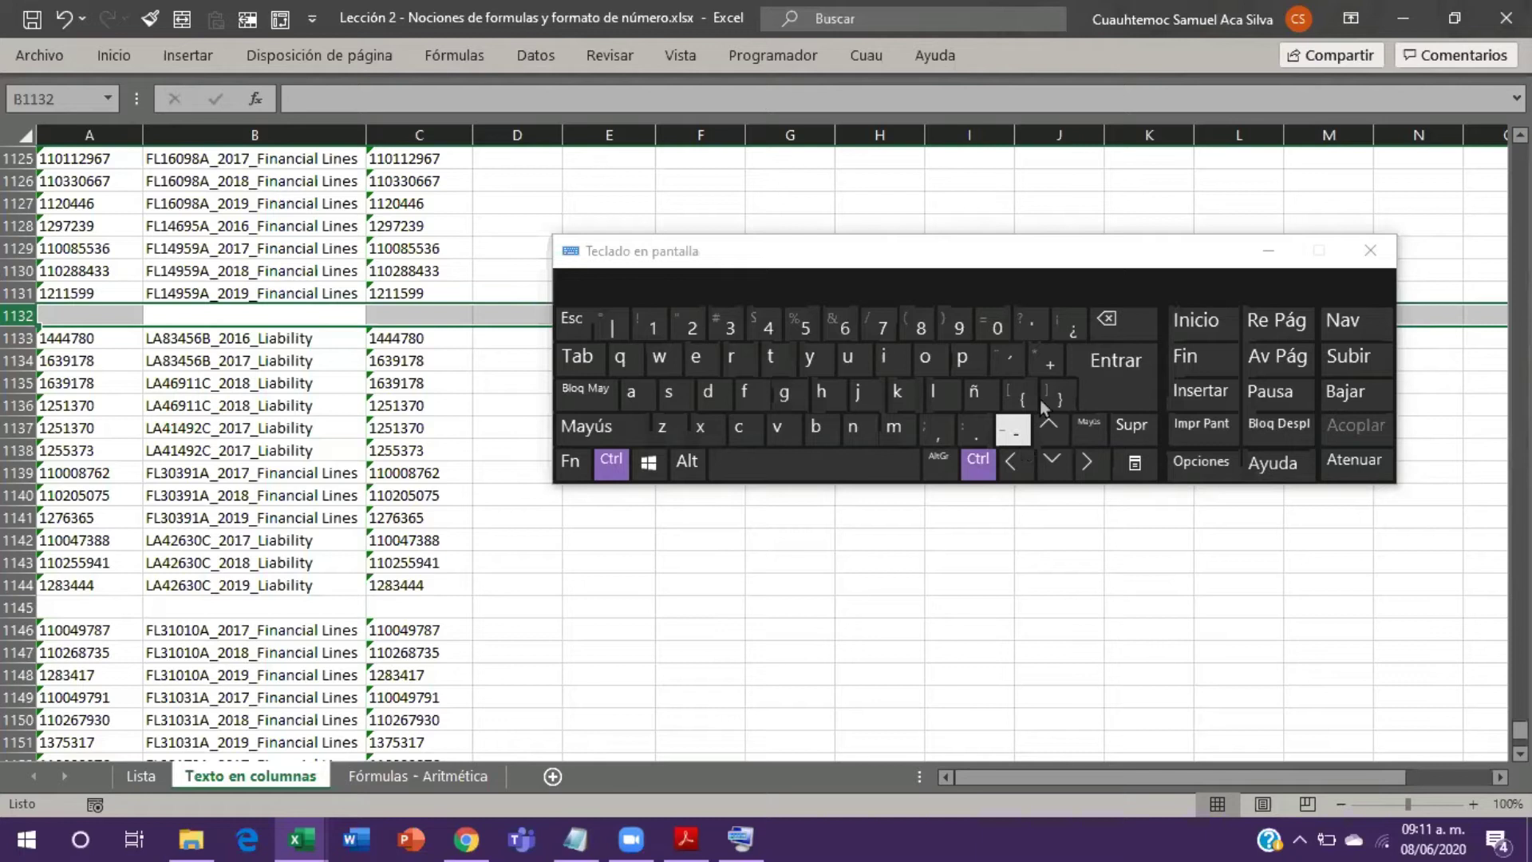
{"action": "left_click", "coordinate": [1022, 432]}
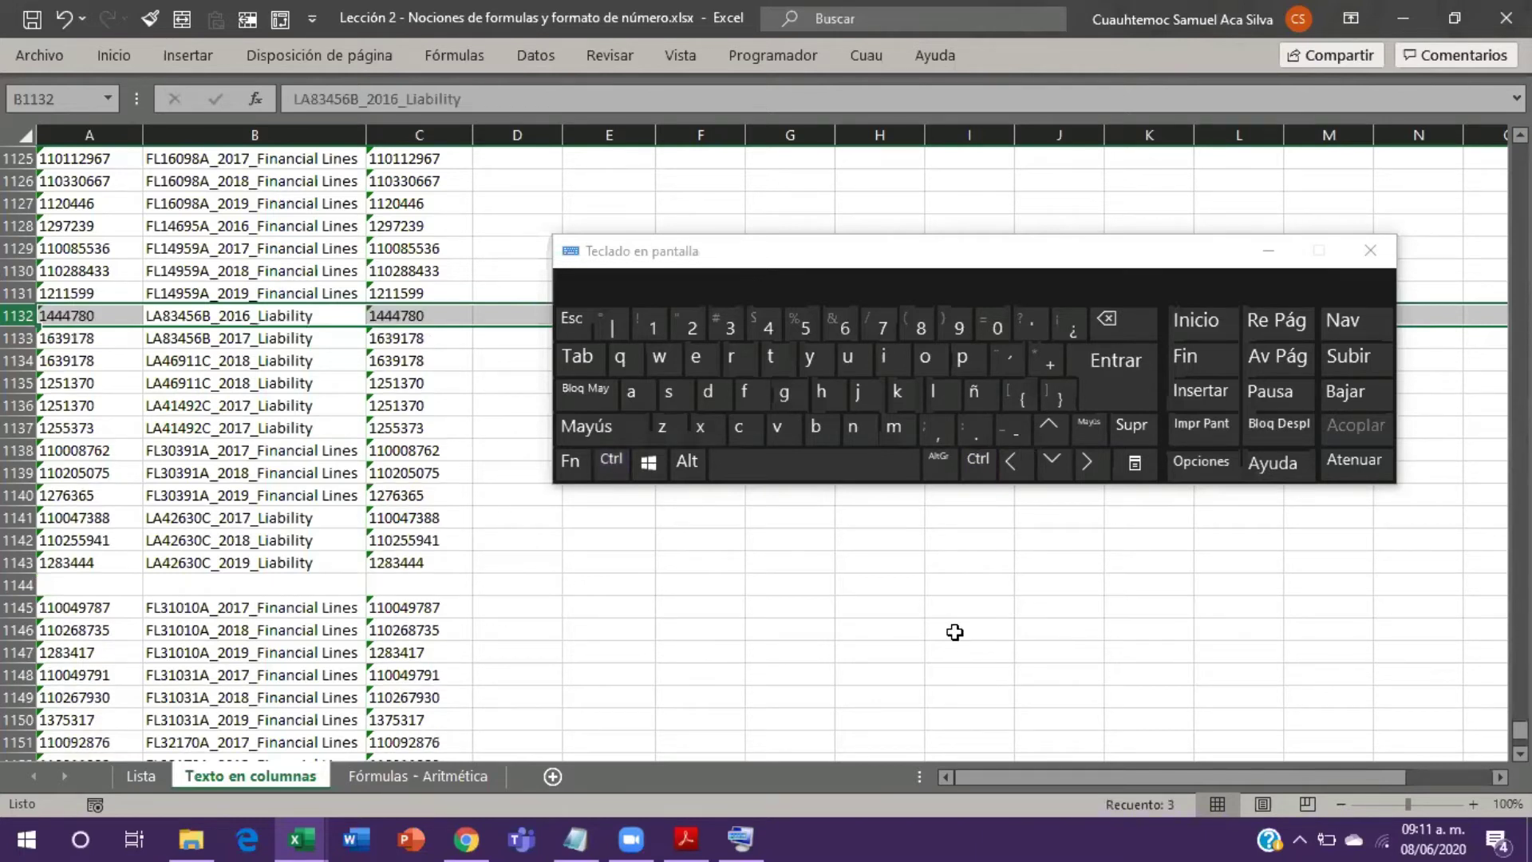
Step: Select the whole remaining blank row 1144 from cell E1144 and delete it using the on-screen keyboard
{"action": "left_click", "coordinate": [582, 580]}
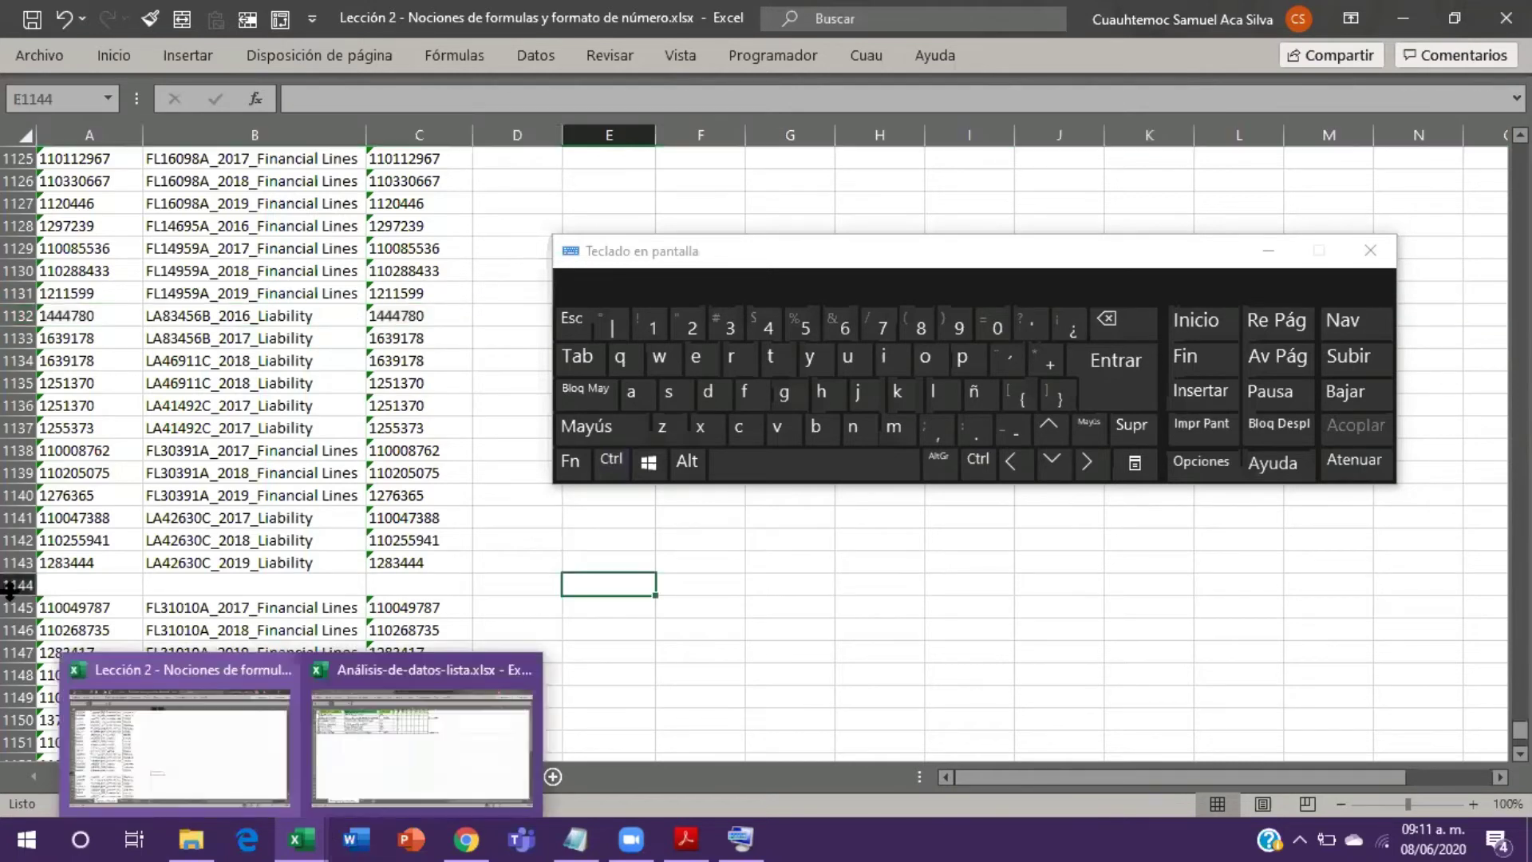
{"action": "left_click", "coordinate": [561, 433]}
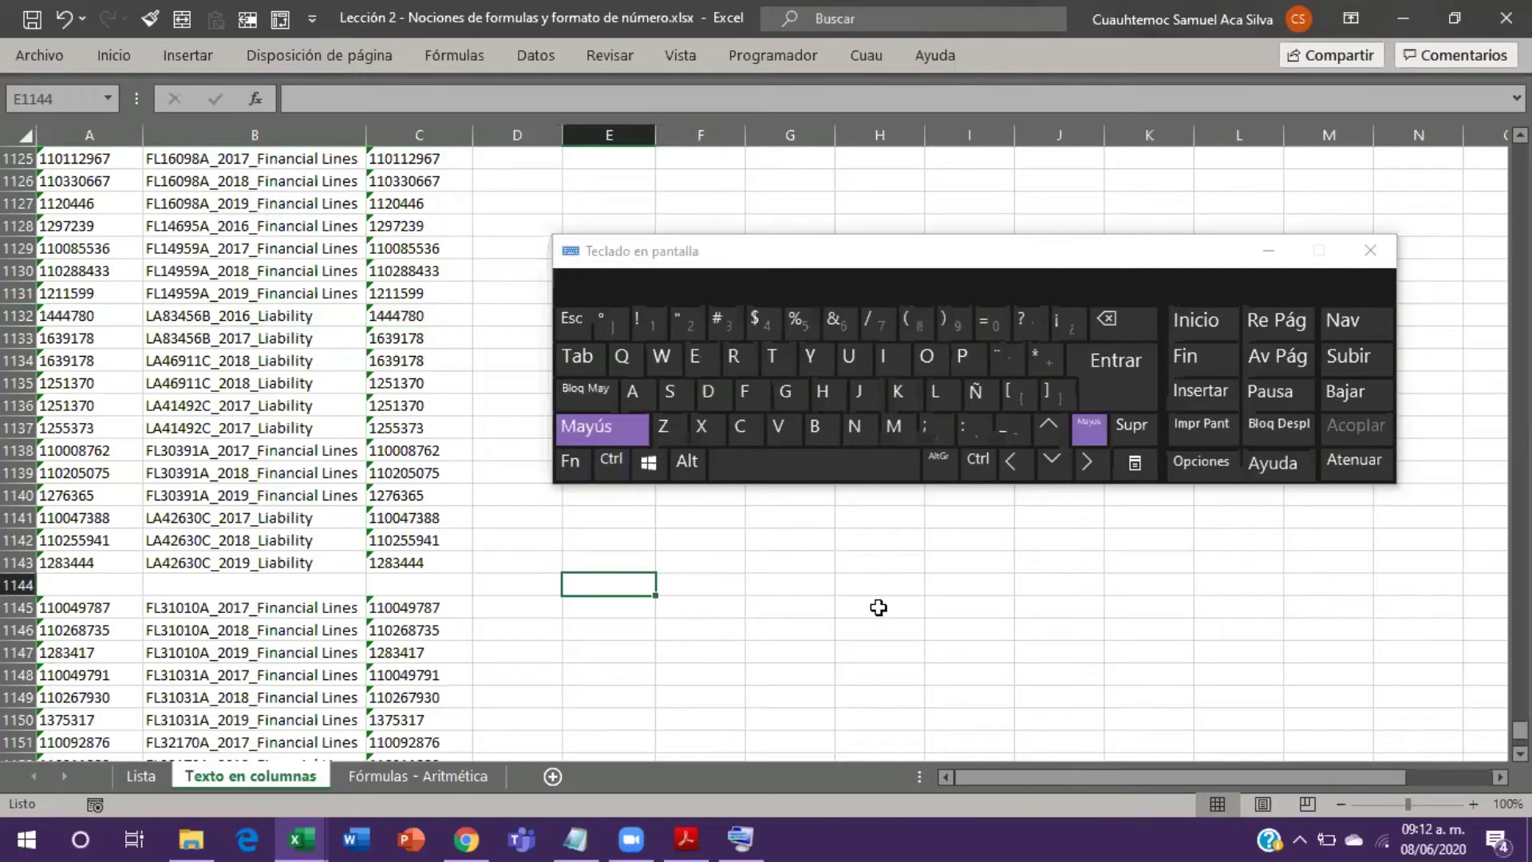
{"action": "left_click", "coordinate": [888, 476]}
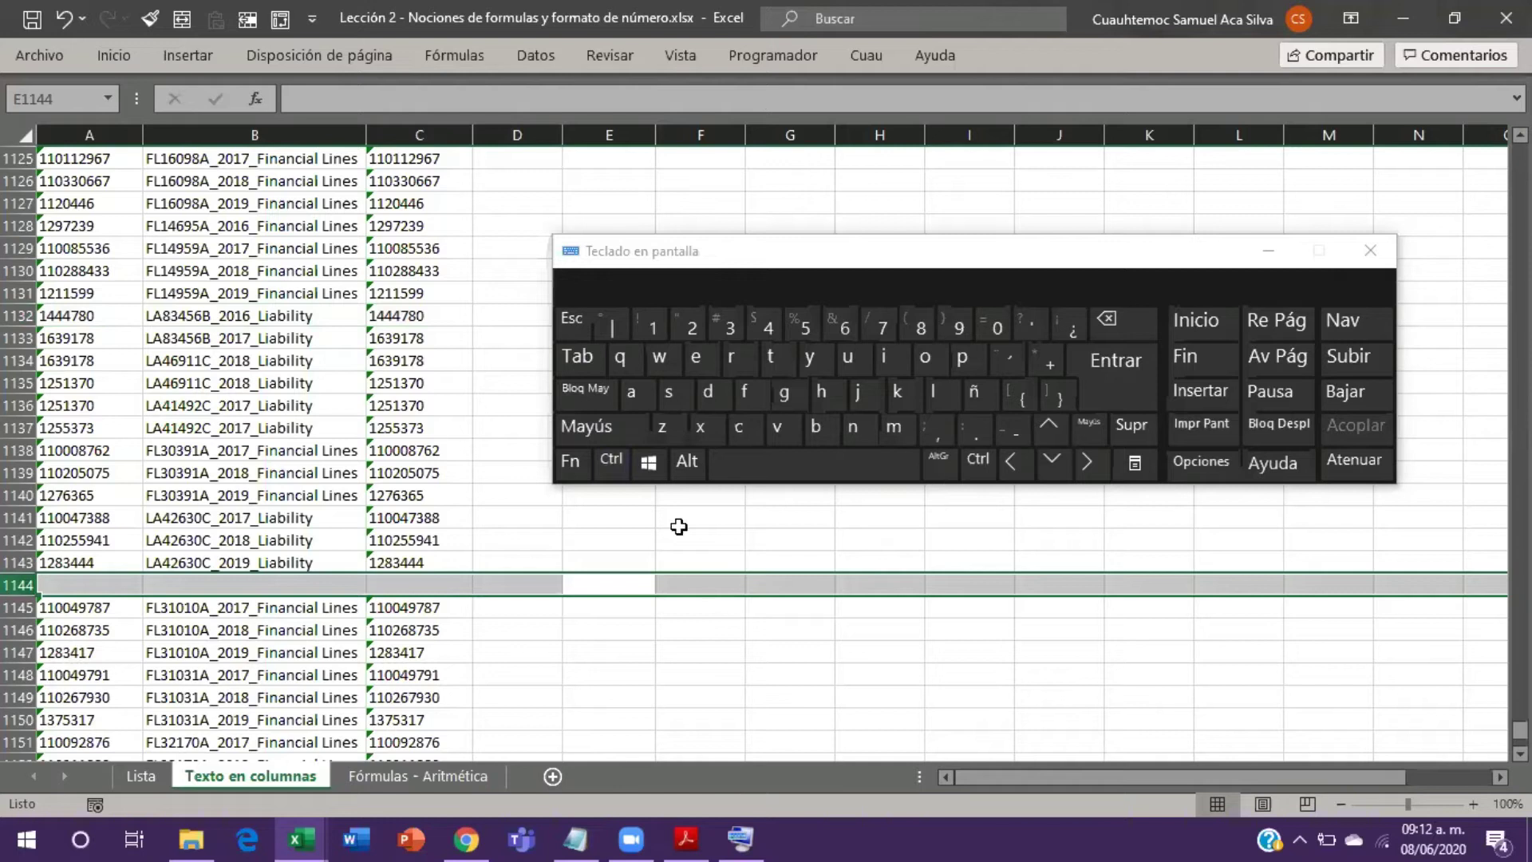
{"action": "left_click", "coordinate": [977, 462]}
{"action": "left_click", "coordinate": [978, 461]}
{"action": "left_click", "coordinate": [967, 471]}
{"action": "left_click", "coordinate": [967, 471]}
{"action": "left_click", "coordinate": [968, 469]}
{"action": "left_click", "coordinate": [969, 467]}
{"action": "left_click", "coordinate": [969, 467]}
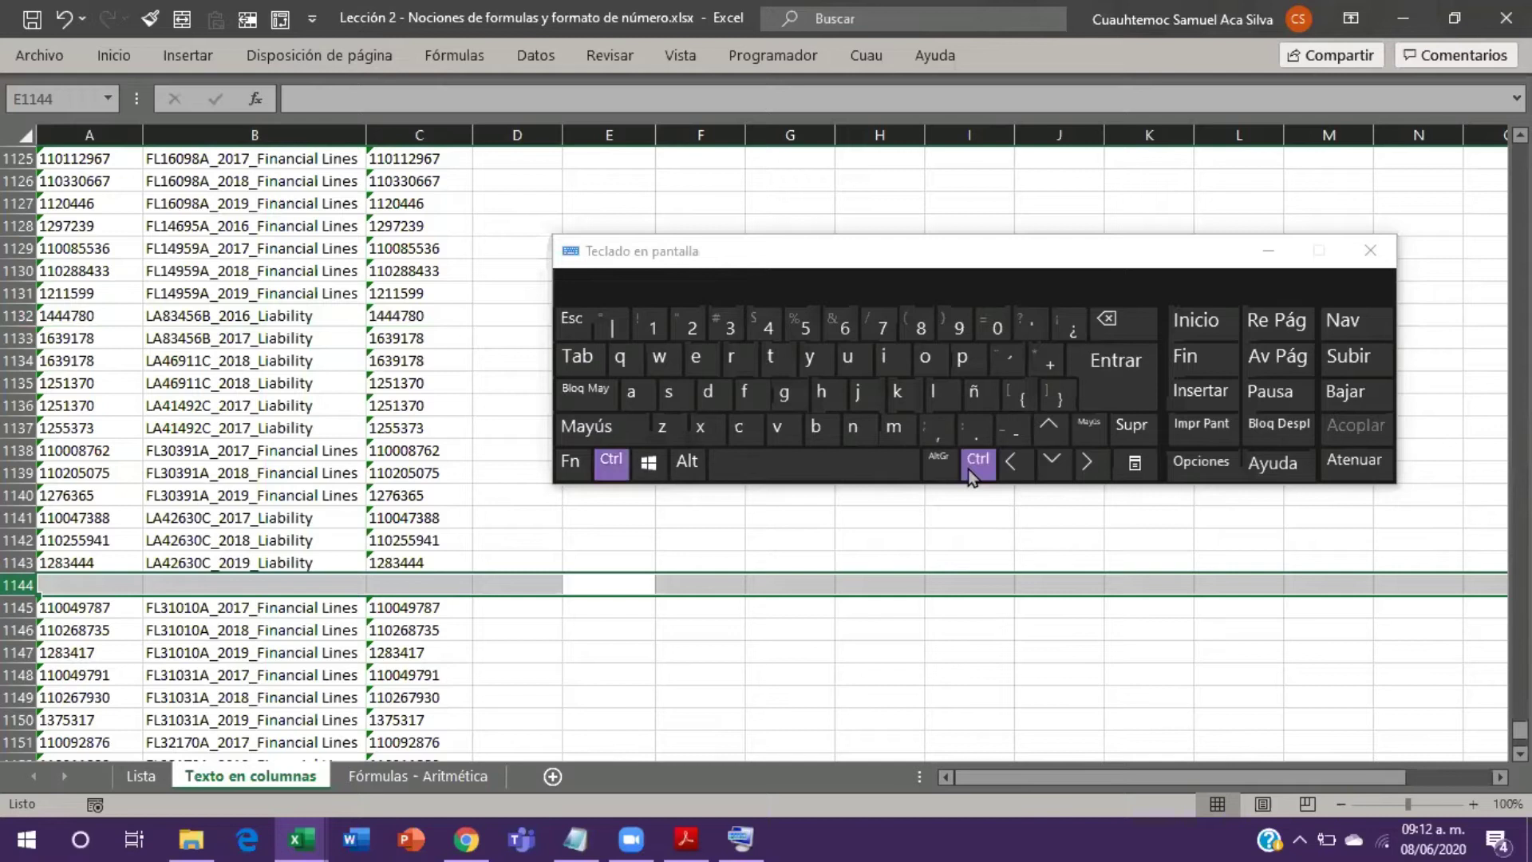
{"action": "left_click", "coordinate": [1018, 433]}
{"action": "left_click", "coordinate": [909, 651]}
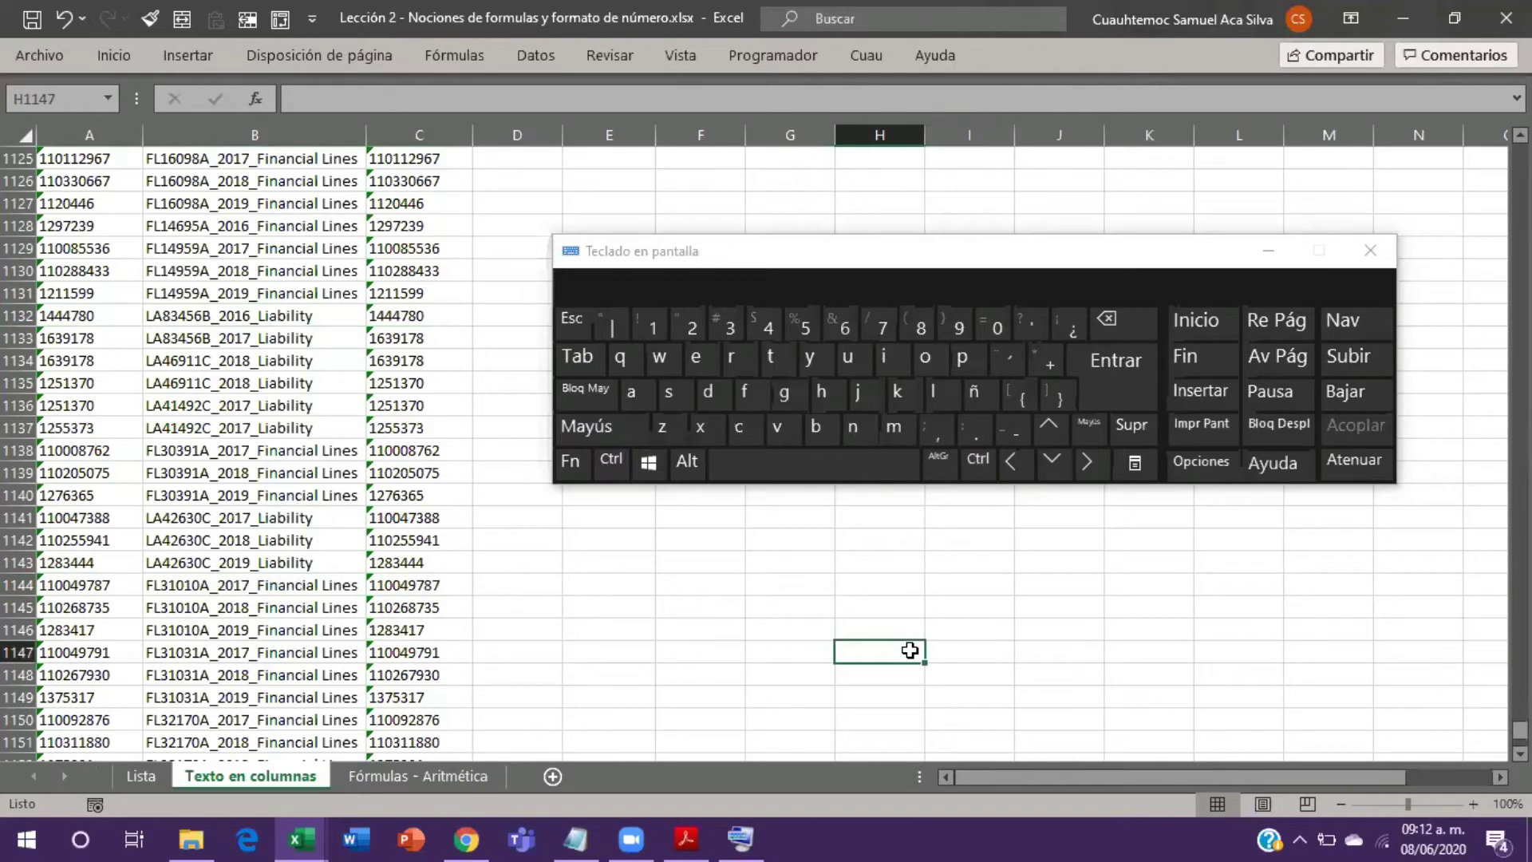
{"action": "left_click", "coordinate": [1243, 285]}
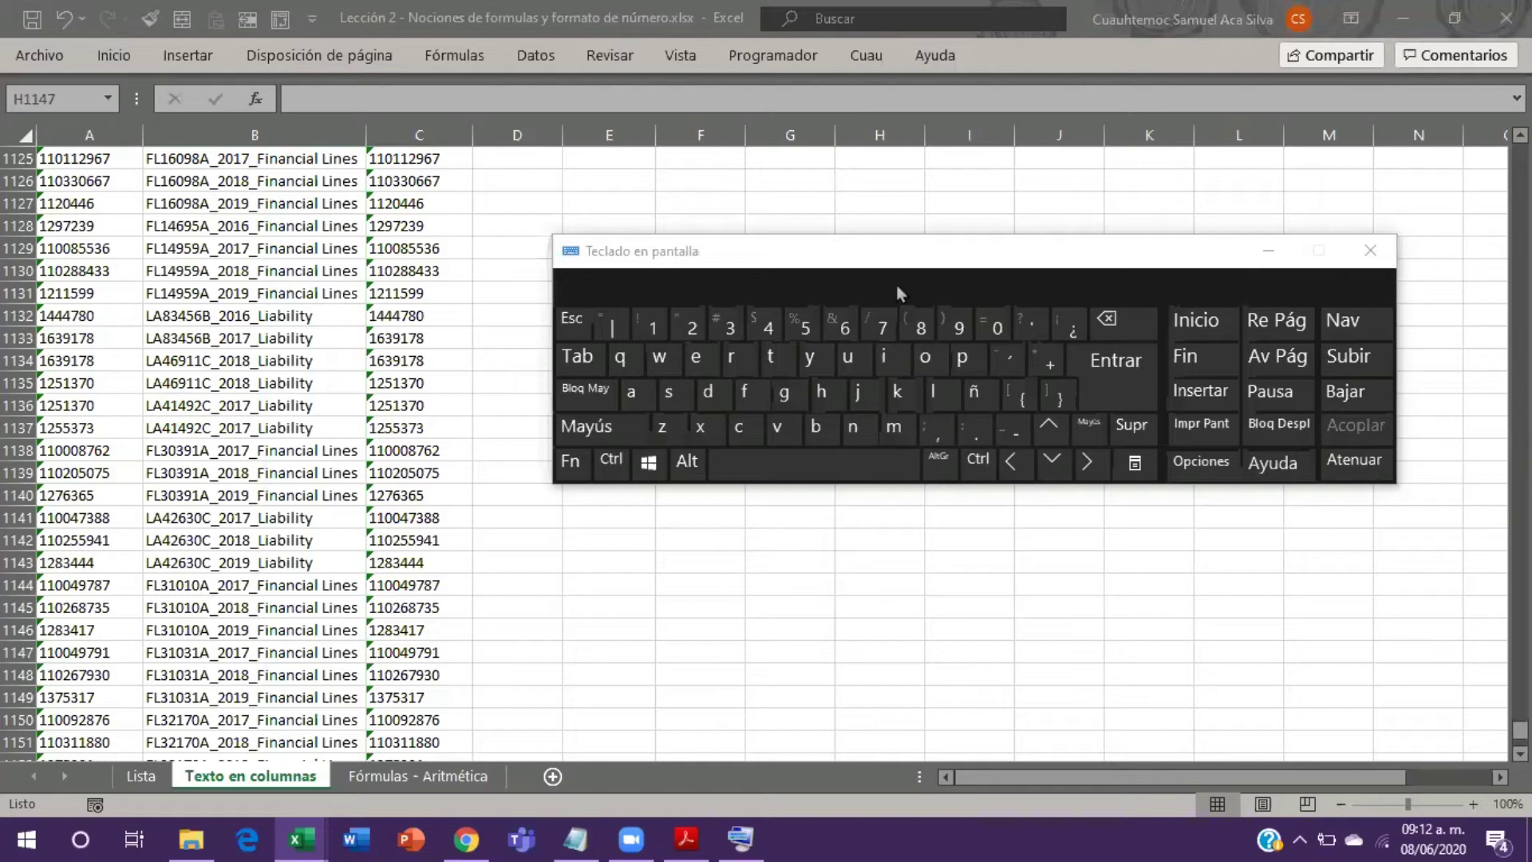
Step: Move the on-screen keyboard clear of the data and return from C1145 to cell C2 in column C
{"action": "left_click_drag", "start_coordinate": [915, 261], "coordinate": [919, 365]}
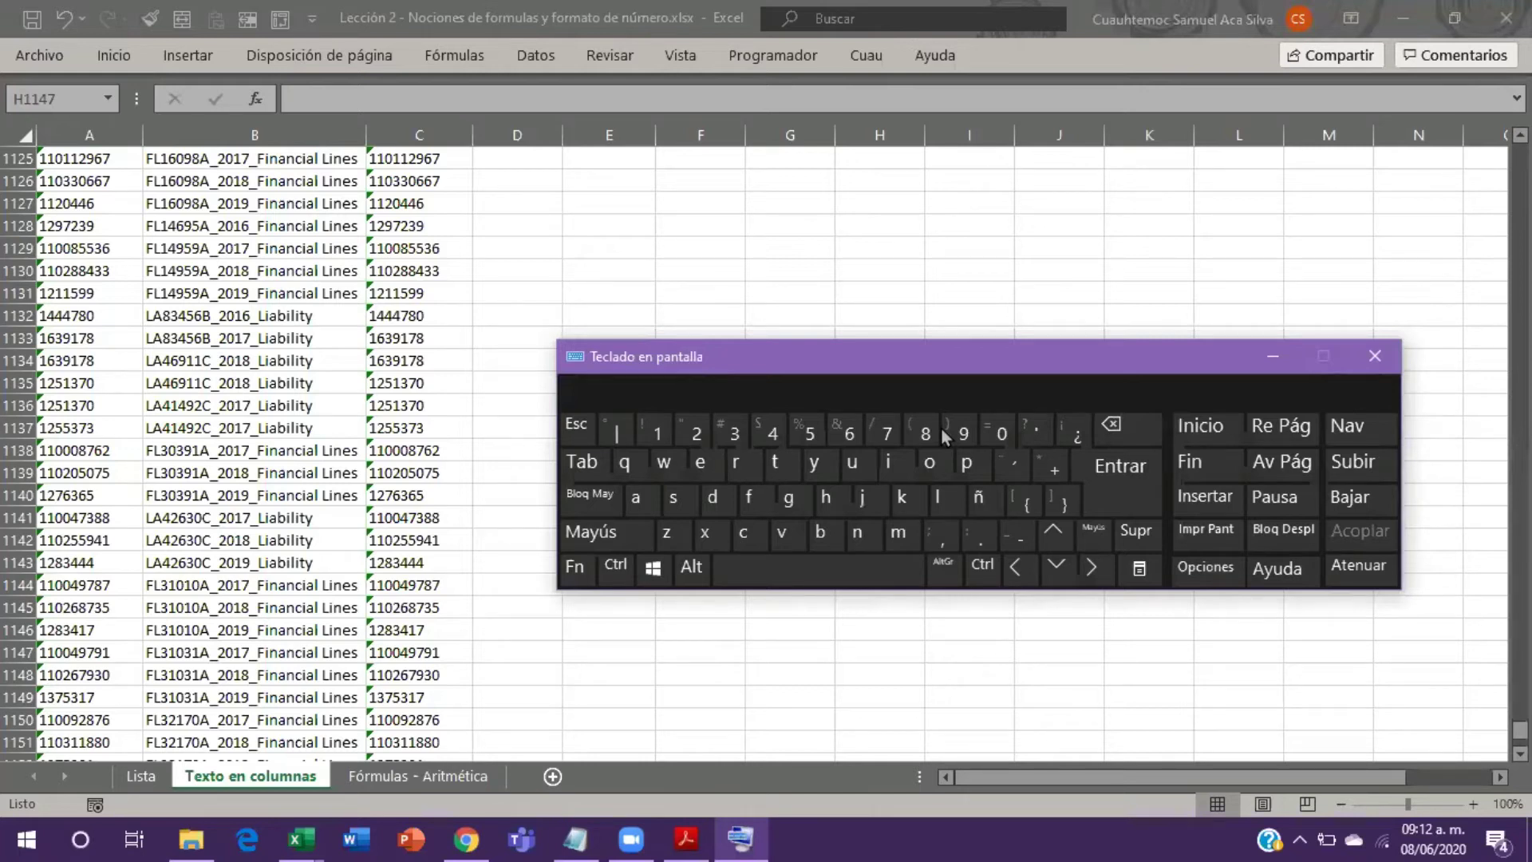
{"action": "left_click_drag", "start_coordinate": [919, 367], "coordinate": [1054, 525]}
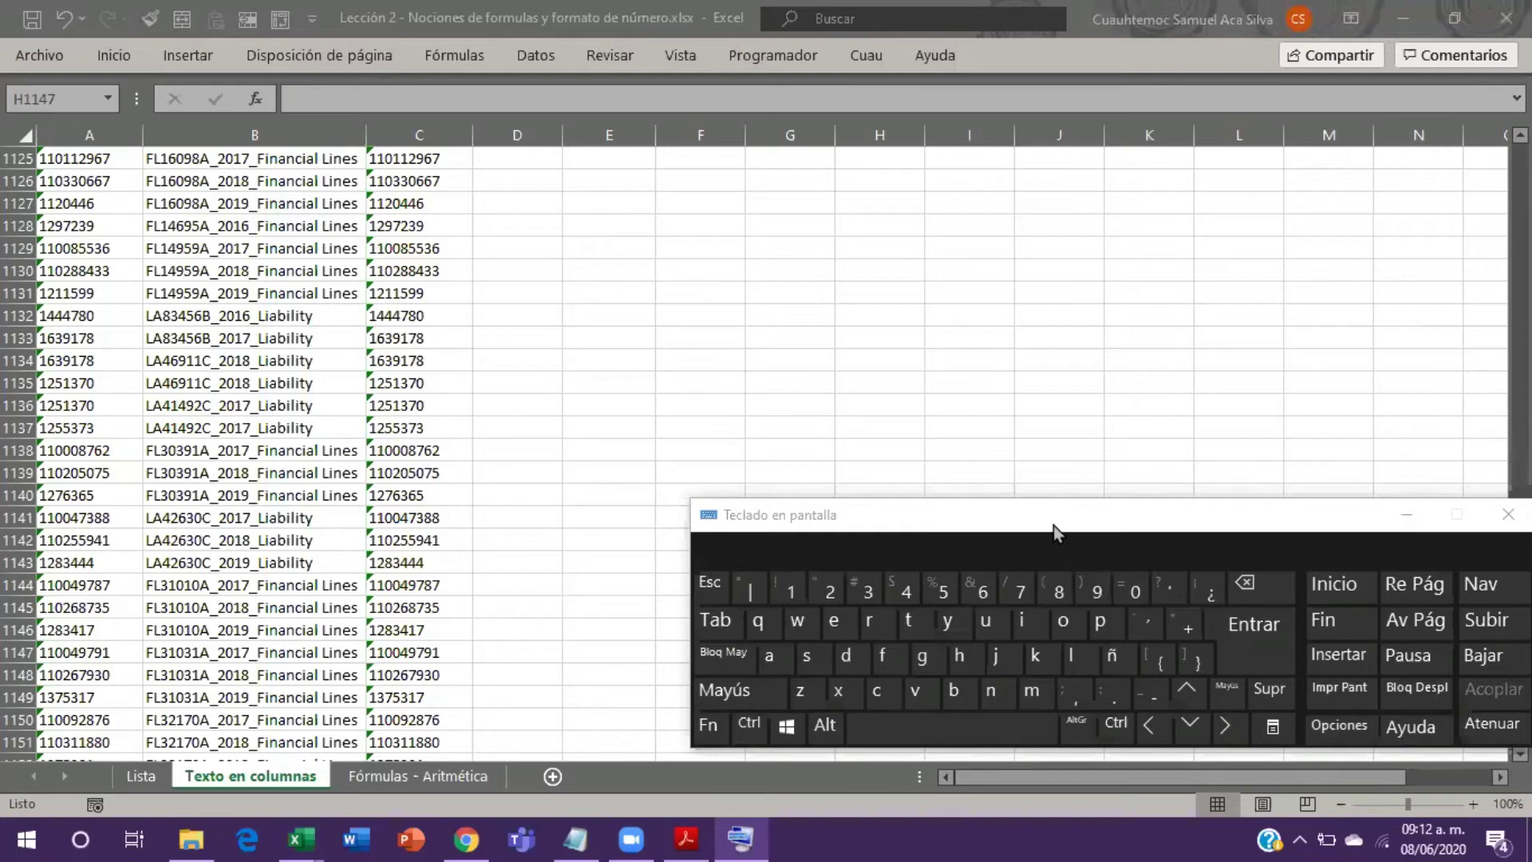
{"action": "left_click", "coordinate": [429, 604]}
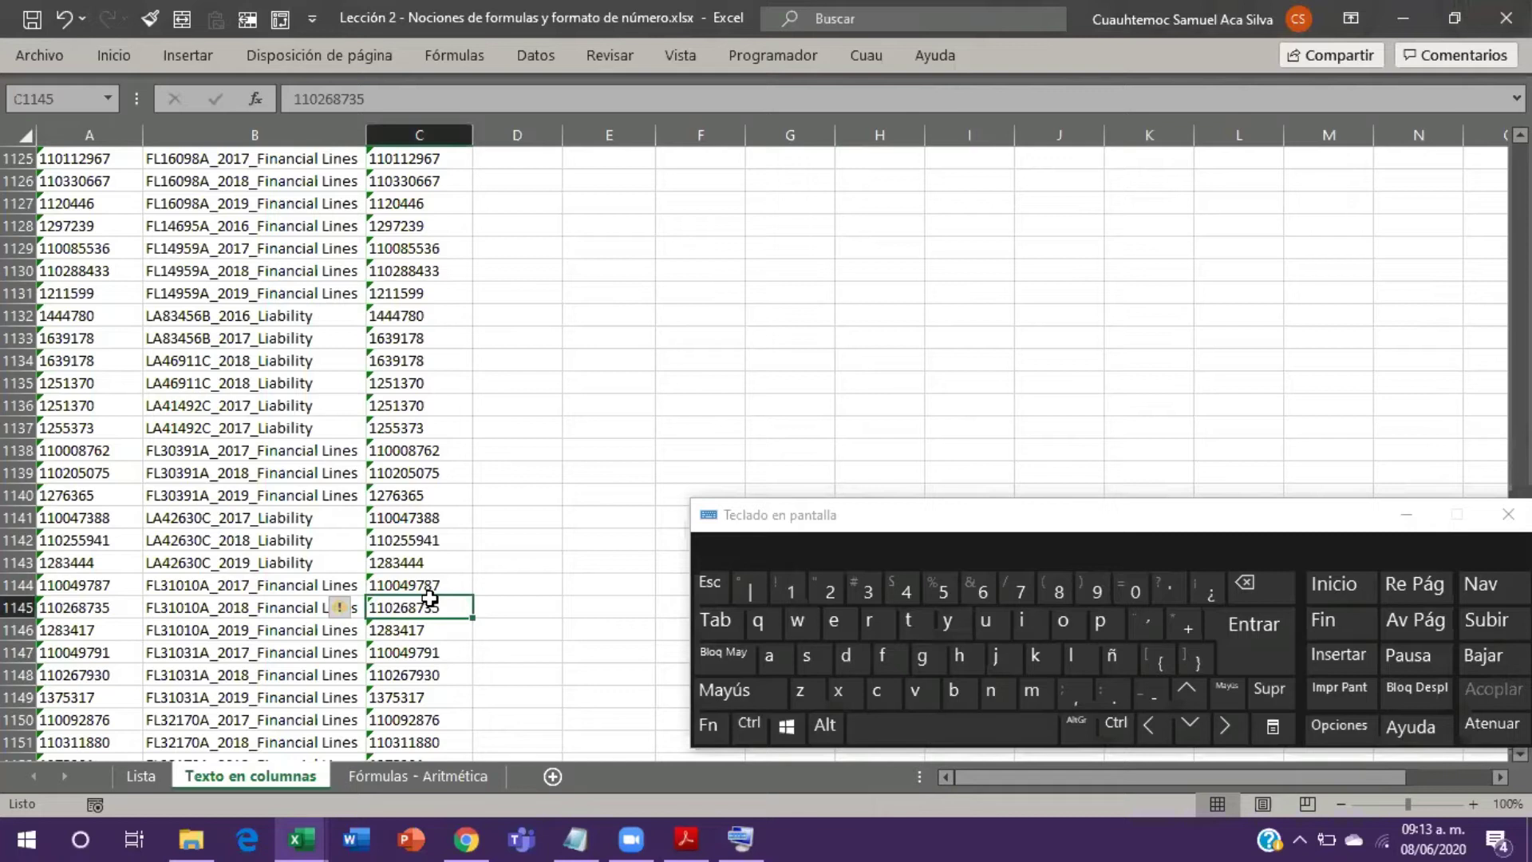
{"action": "key", "text": "ctrl+Up"}
{"action": "key", "text": "Down"}
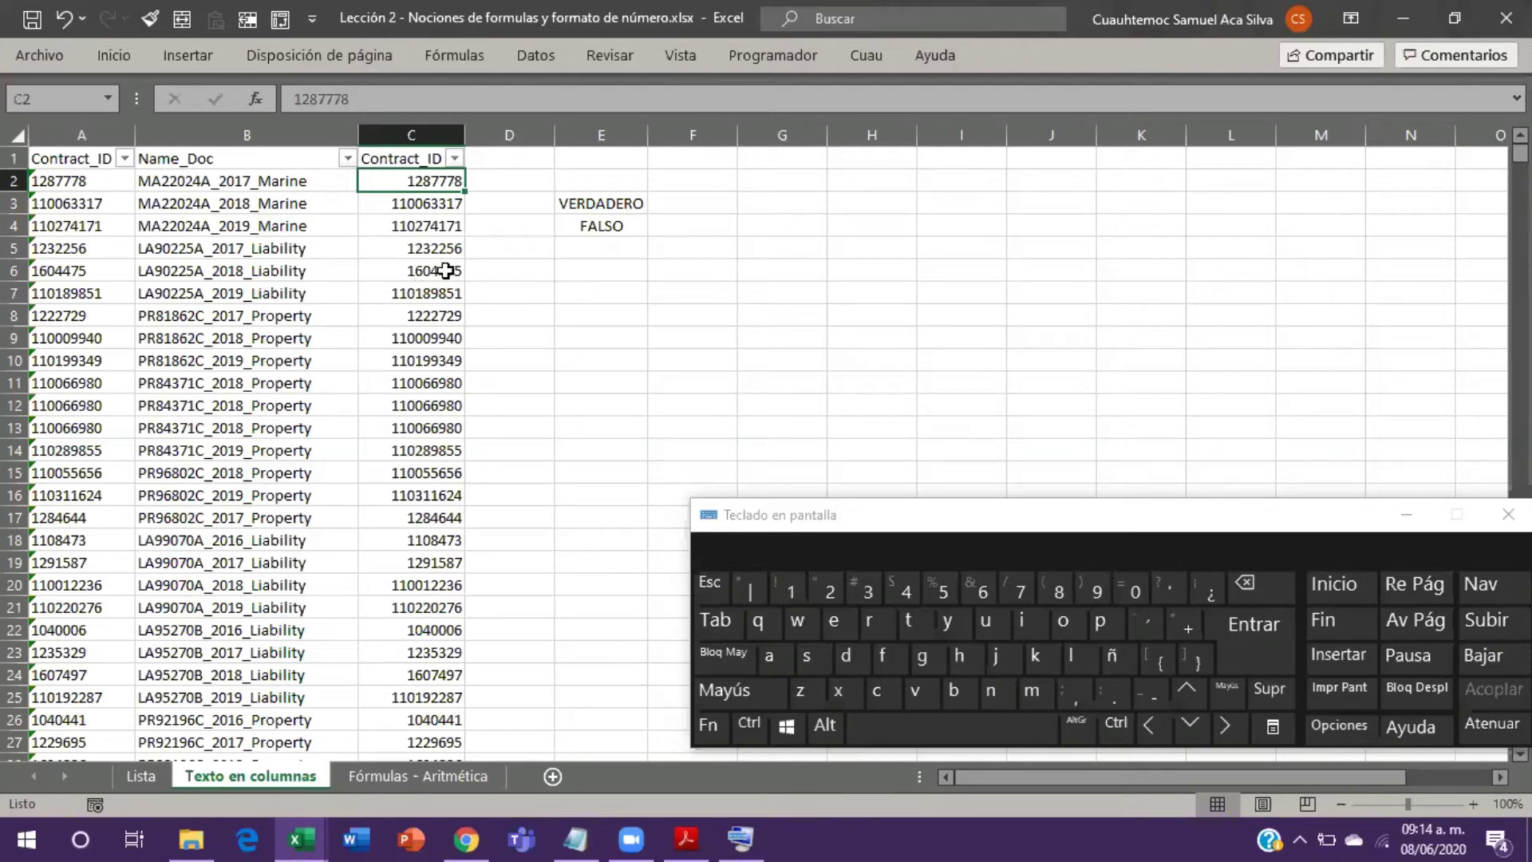
Step: Clear the contents of E2:F8, including the comparison formulas in E3 and E4
{"action": "left_click", "coordinate": [619, 204]}
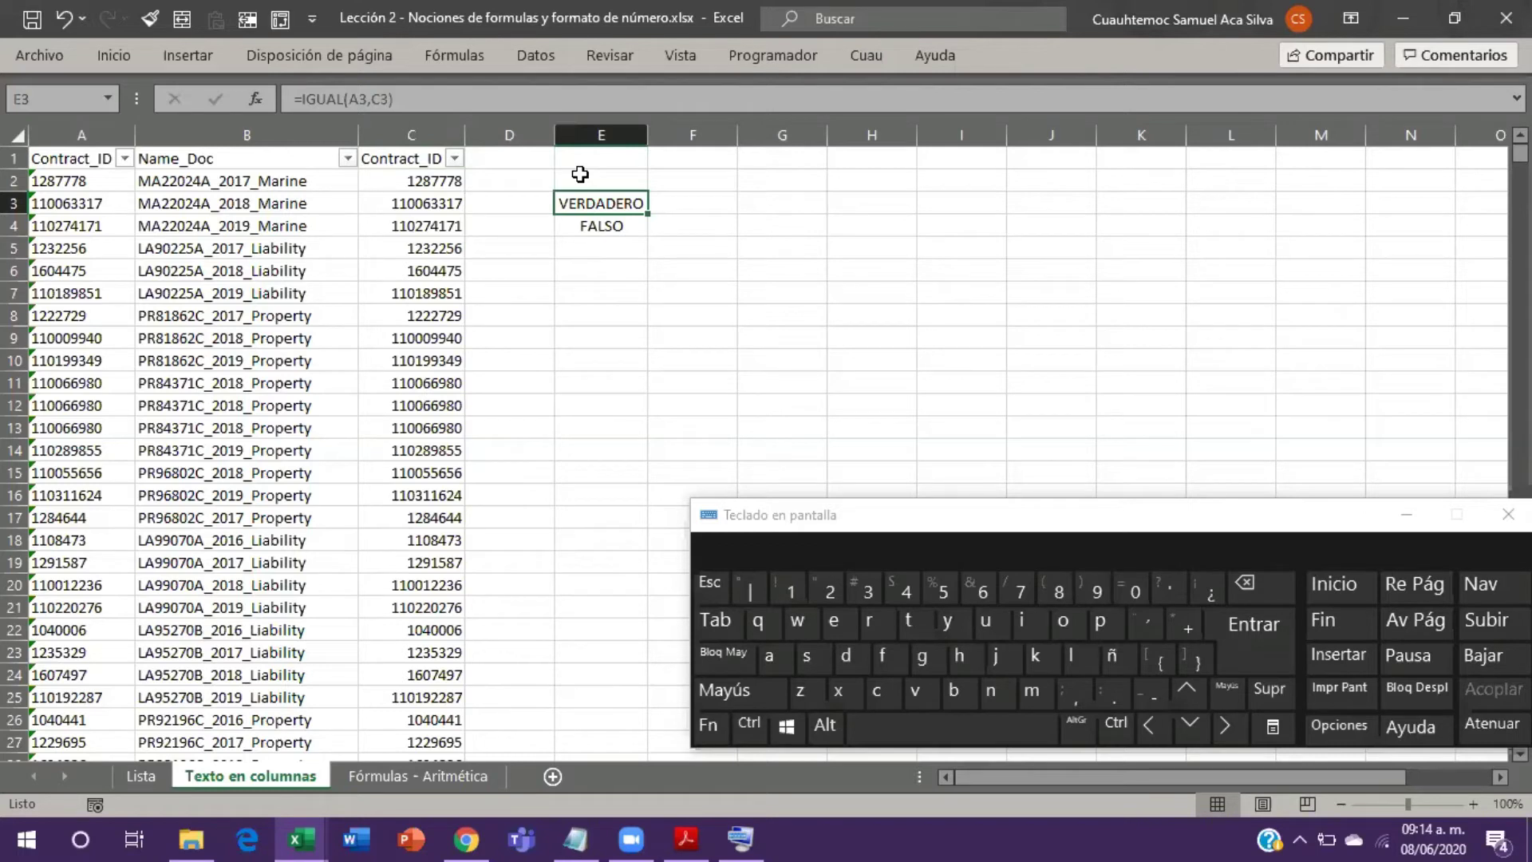
{"action": "left_click_drag", "start_coordinate": [580, 174], "coordinate": [666, 323]}
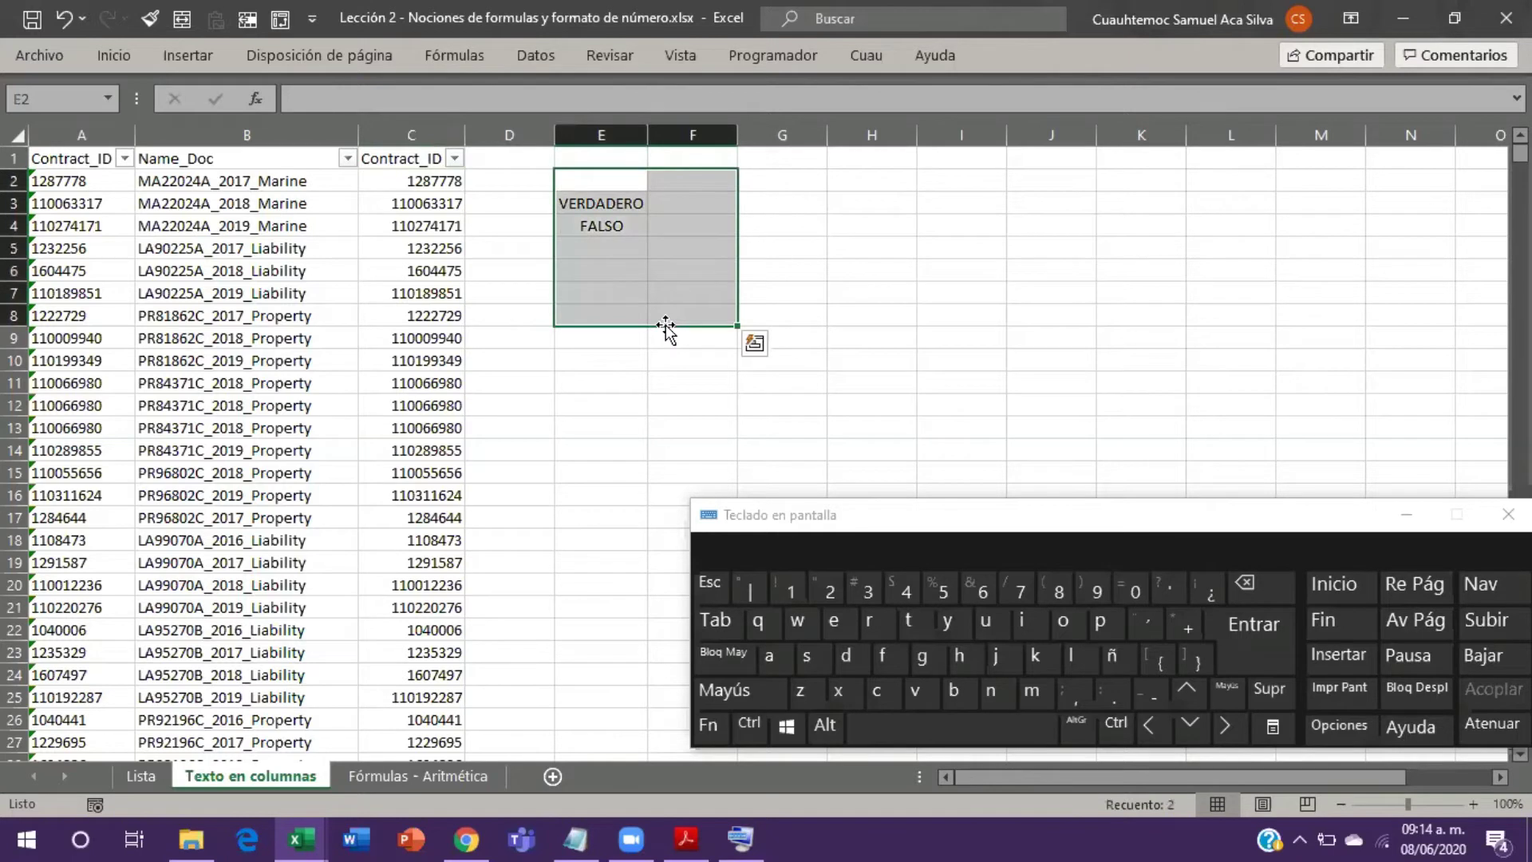
{"action": "key", "text": "Delete"}
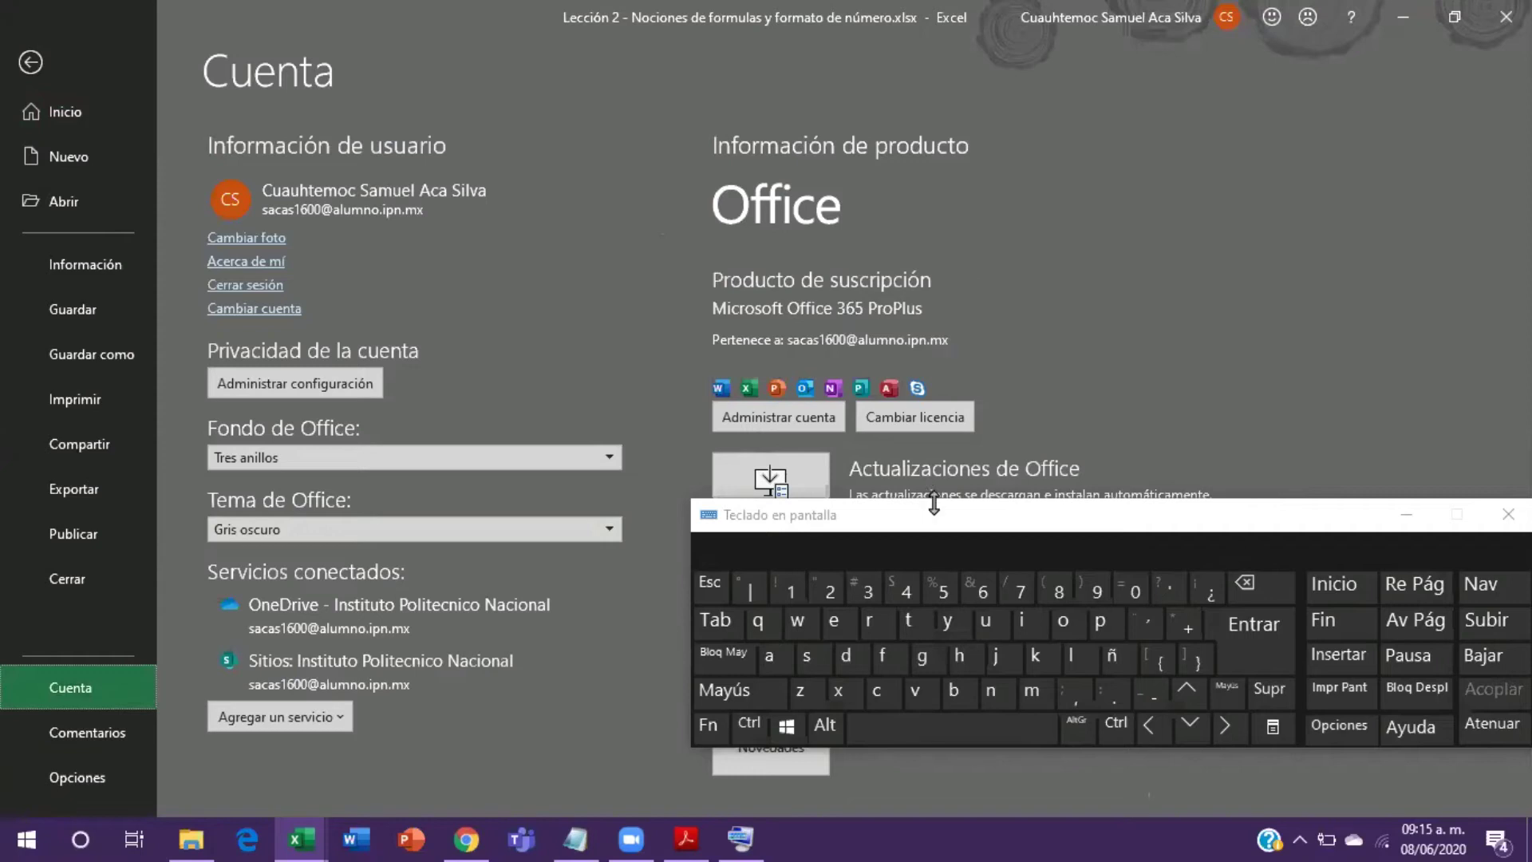
Step: Examine the Office account and product information behind the on-screen keyboard, and return to the worksheet
{"action": "left_click_drag", "start_coordinate": [932, 518], "coordinate": [906, 714]}
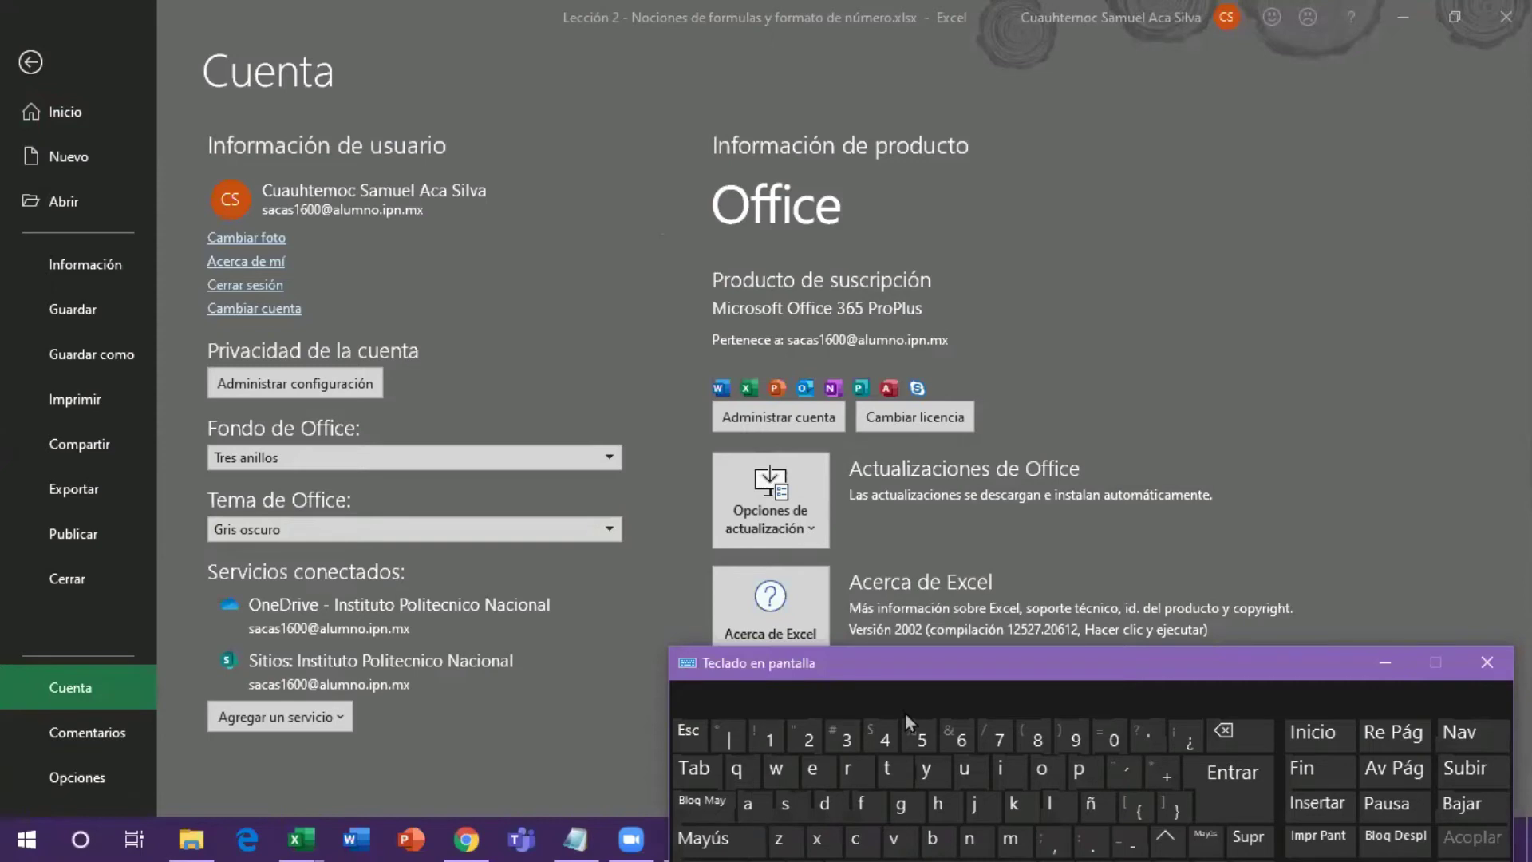
{"action": "left_click_drag", "start_coordinate": [906, 715], "coordinate": [978, 513]}
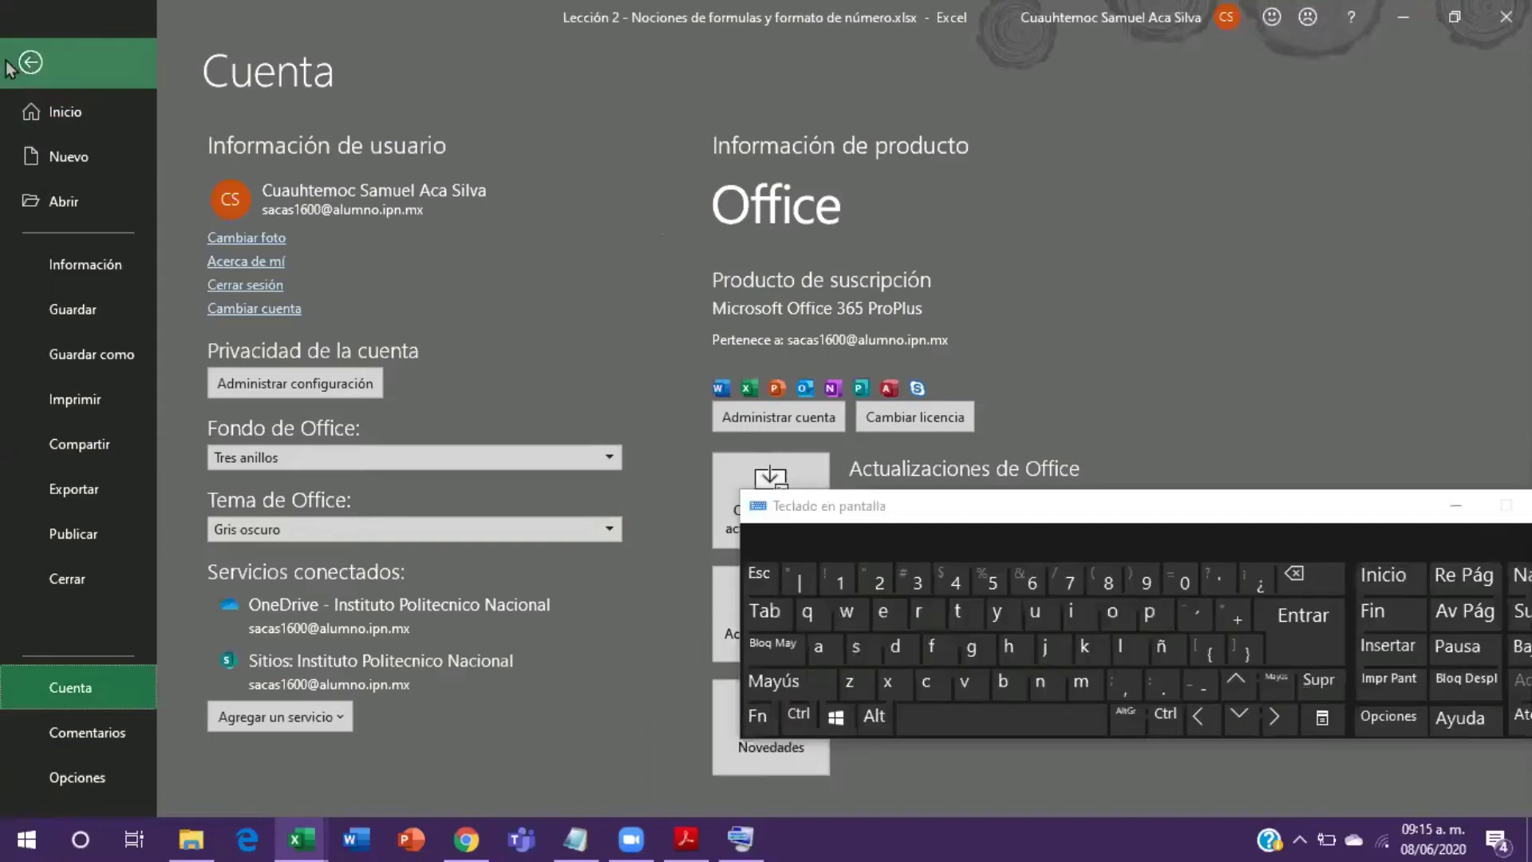
{"action": "left_click", "coordinate": [32, 65]}
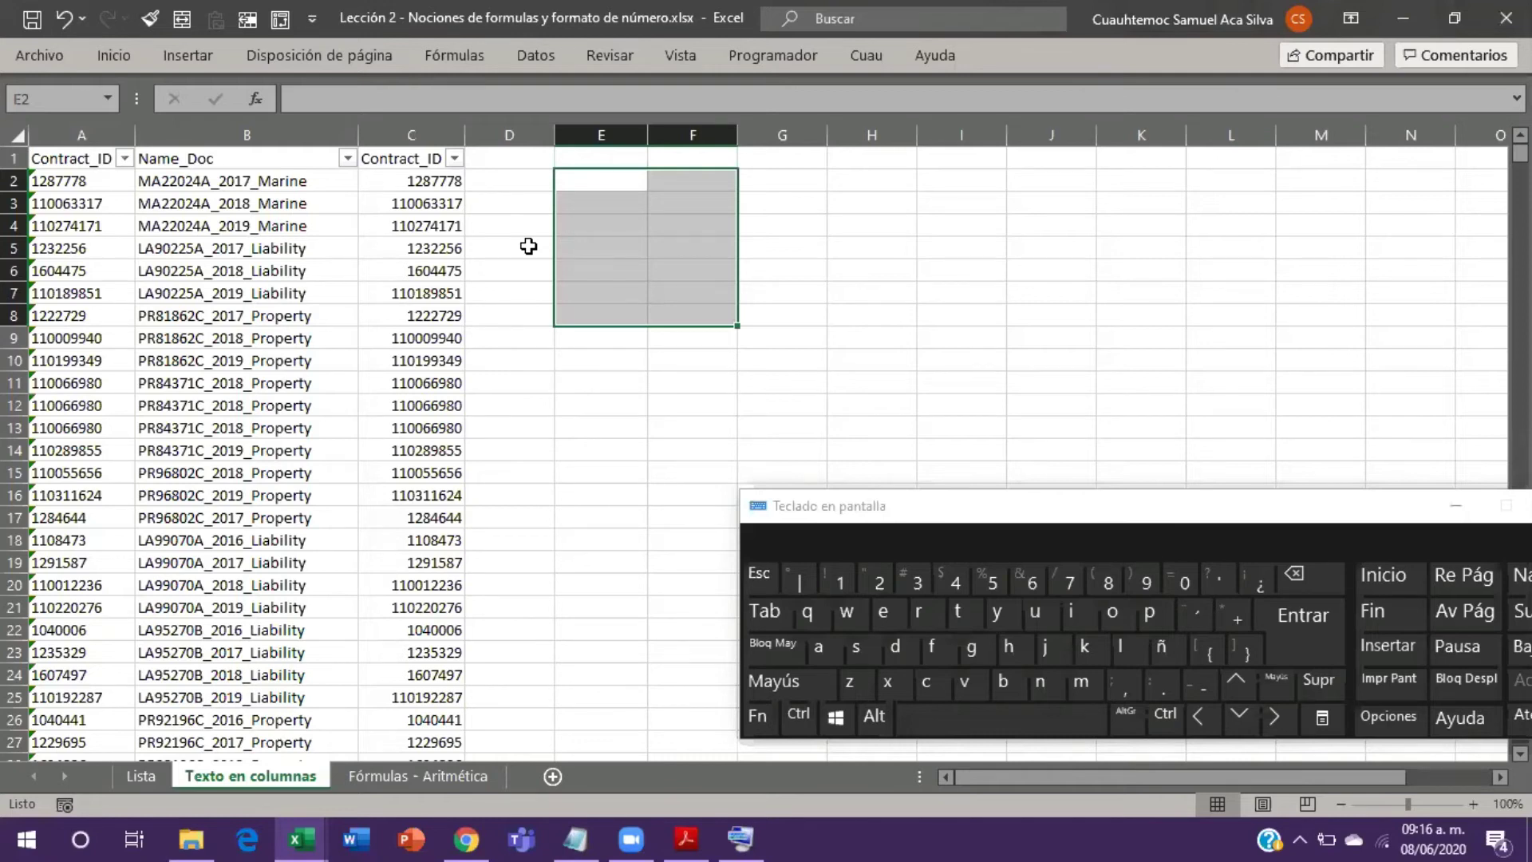
{"action": "left_click", "coordinate": [44, 250]}
{"action": "left_click", "coordinate": [528, 331]}
{"action": "right_click", "coordinate": [530, 331]}
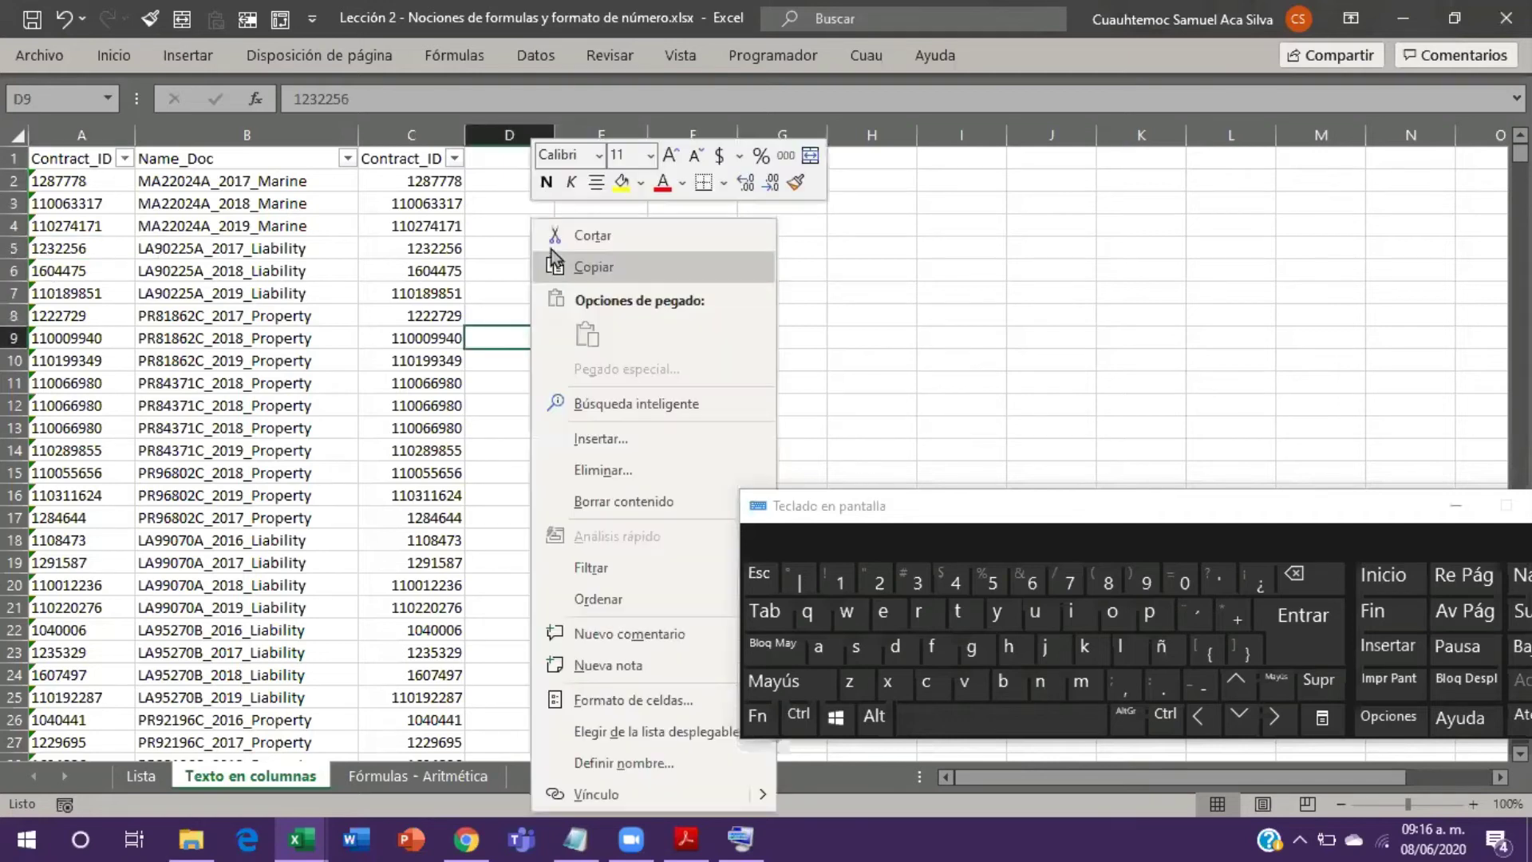
{"action": "left_click", "coordinate": [894, 272]}
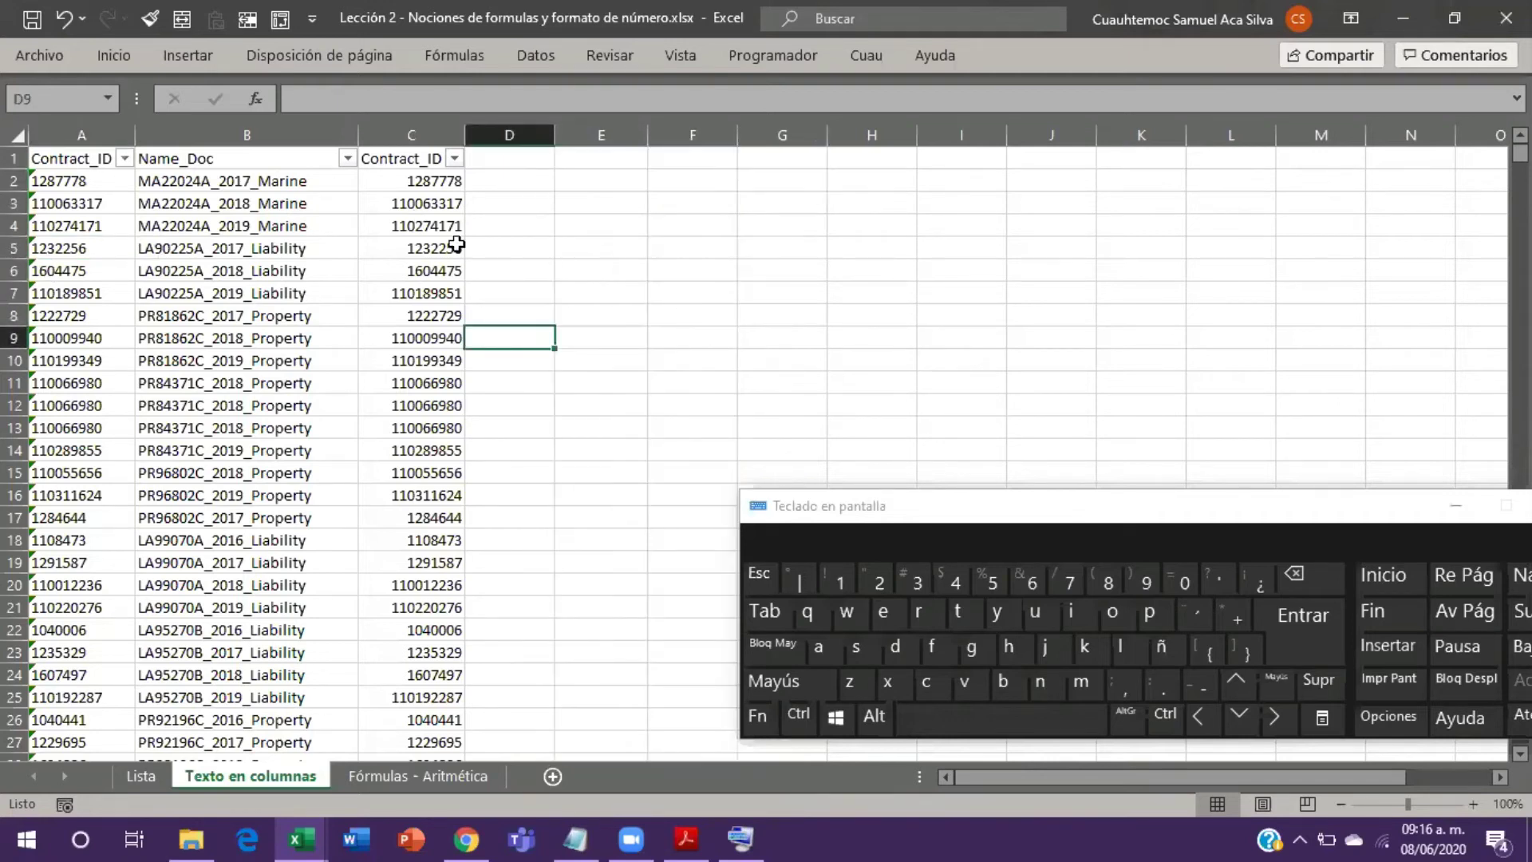
{"action": "left_click", "coordinate": [568, 184]}
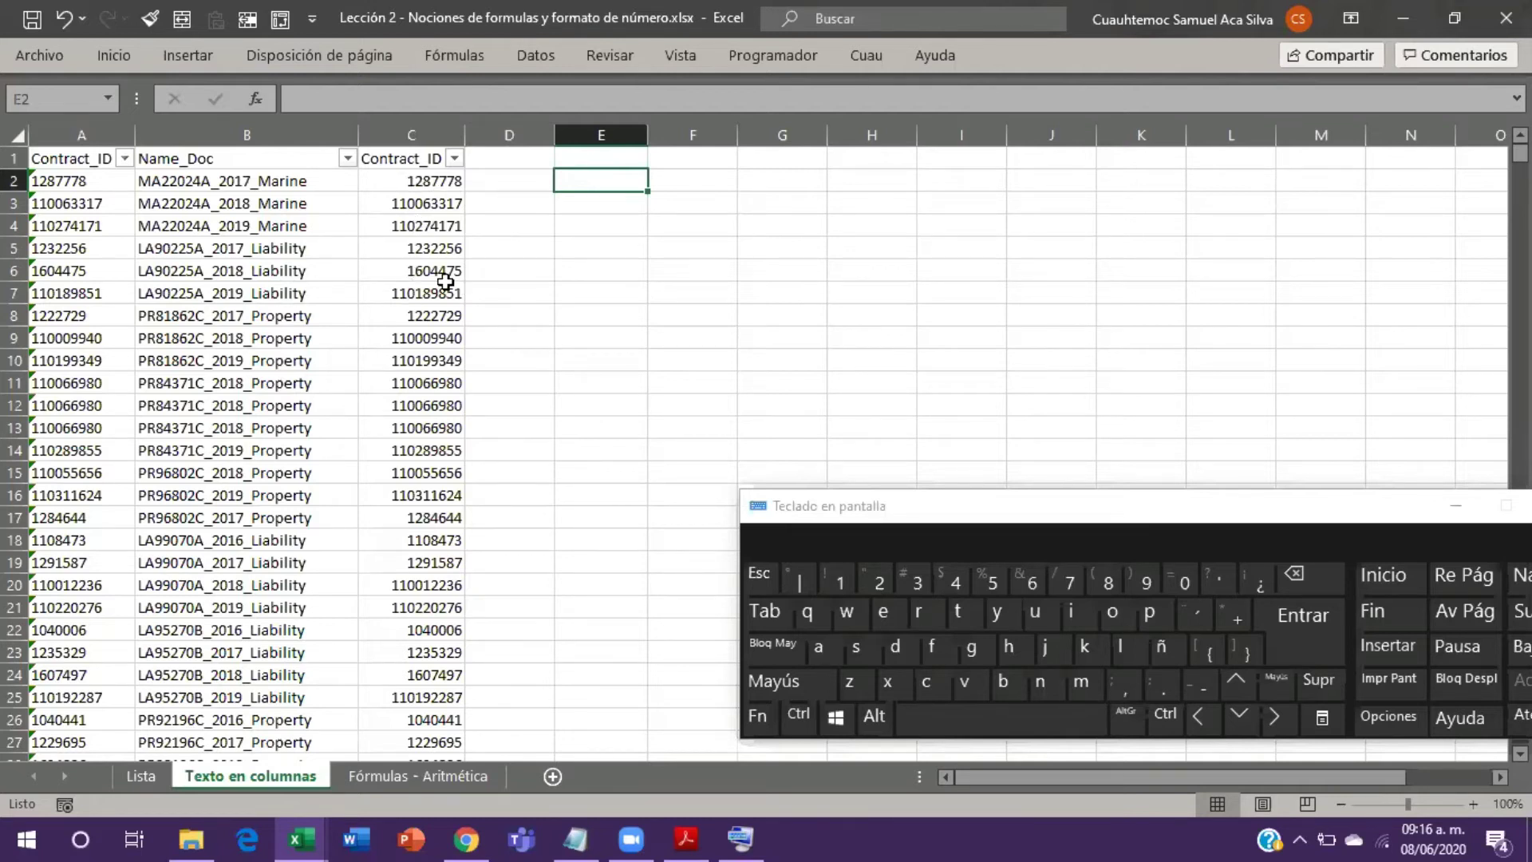
{"action": "left_click", "coordinate": [254, 136]}
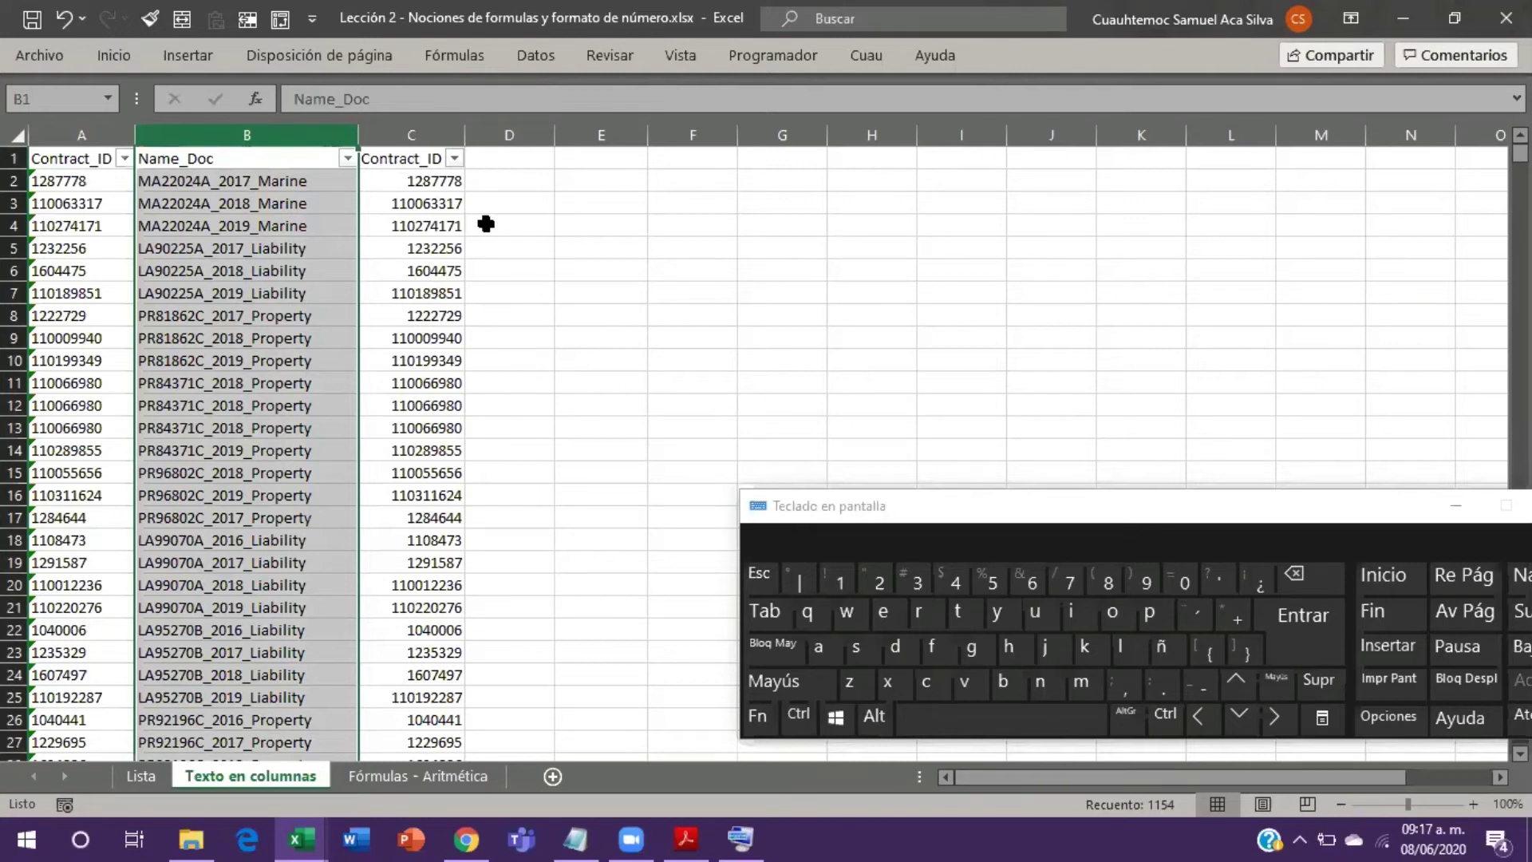
Step: Enter the header No. Caracteristicas in D1 and fit column D's width to the text
{"action": "left_click", "coordinate": [600, 164]}
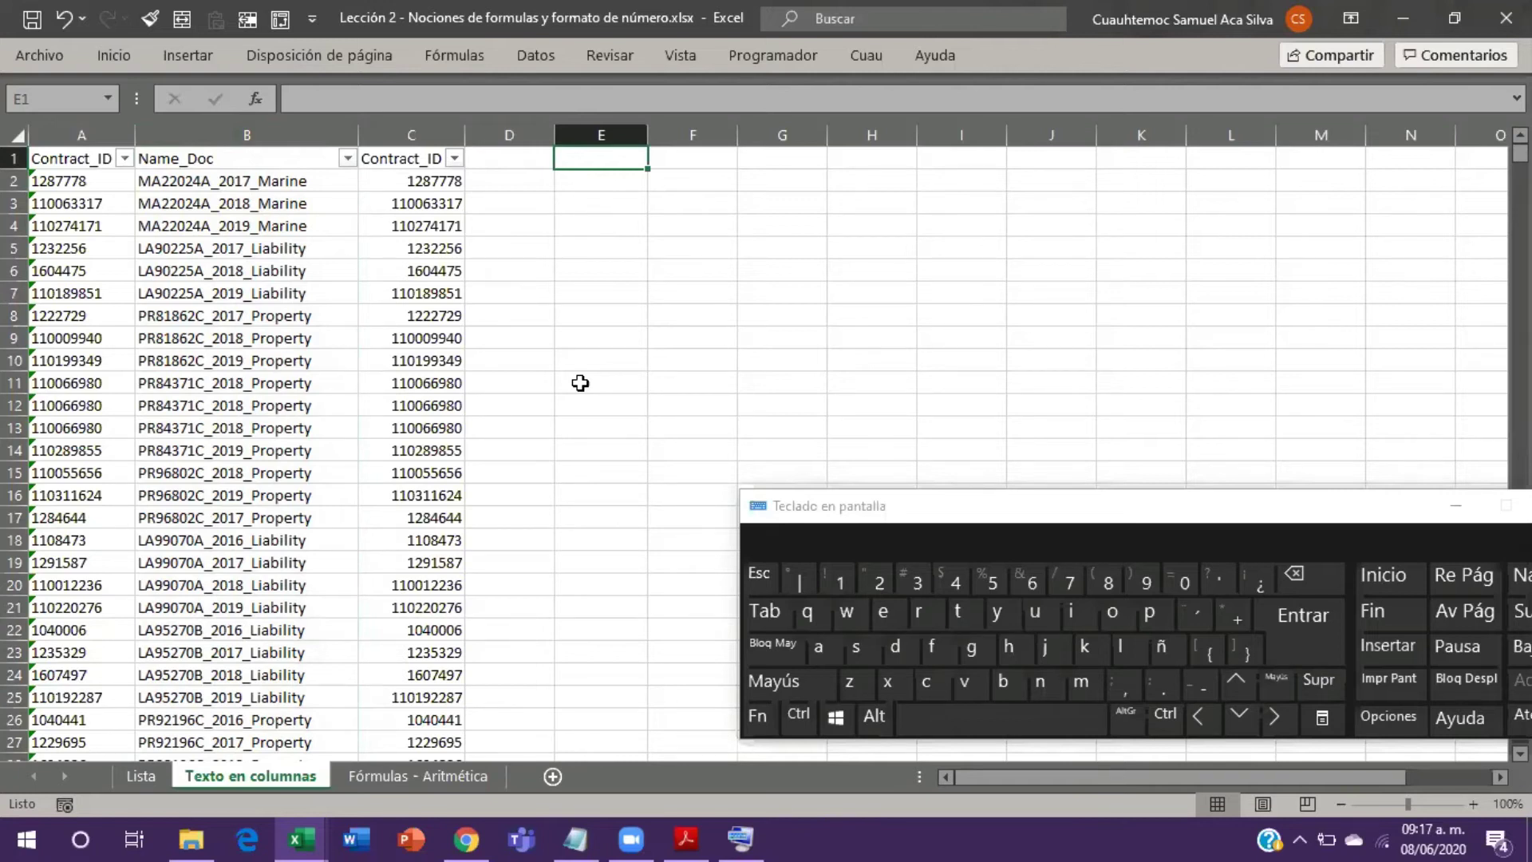
{"action": "key", "text": "Left"}
{"action": "key", "text": "Left"}
{"action": "key", "text": "Right"}
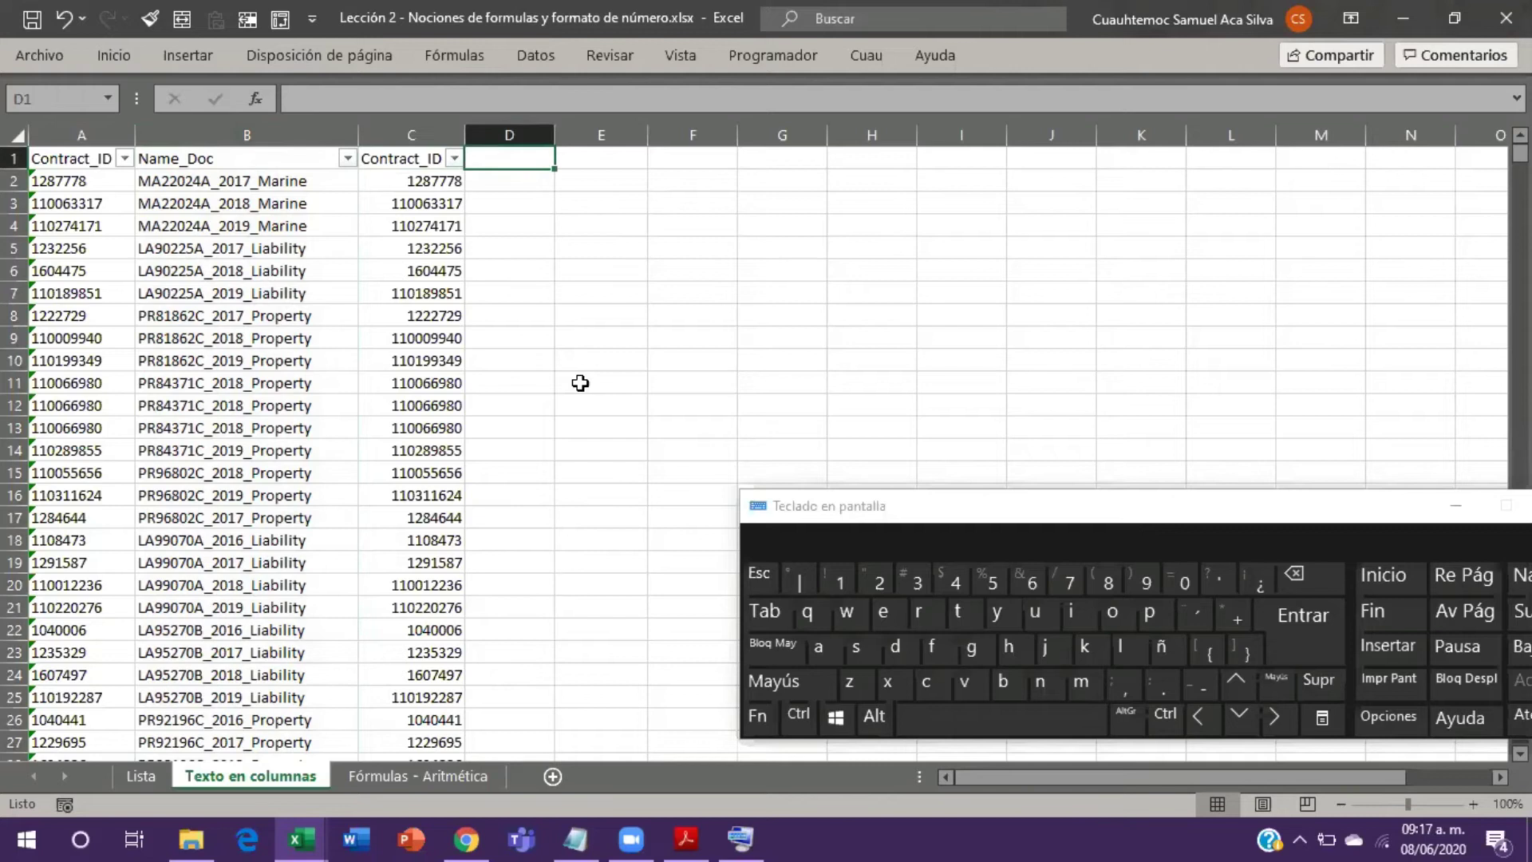
{"action": "type", "text": "No"}
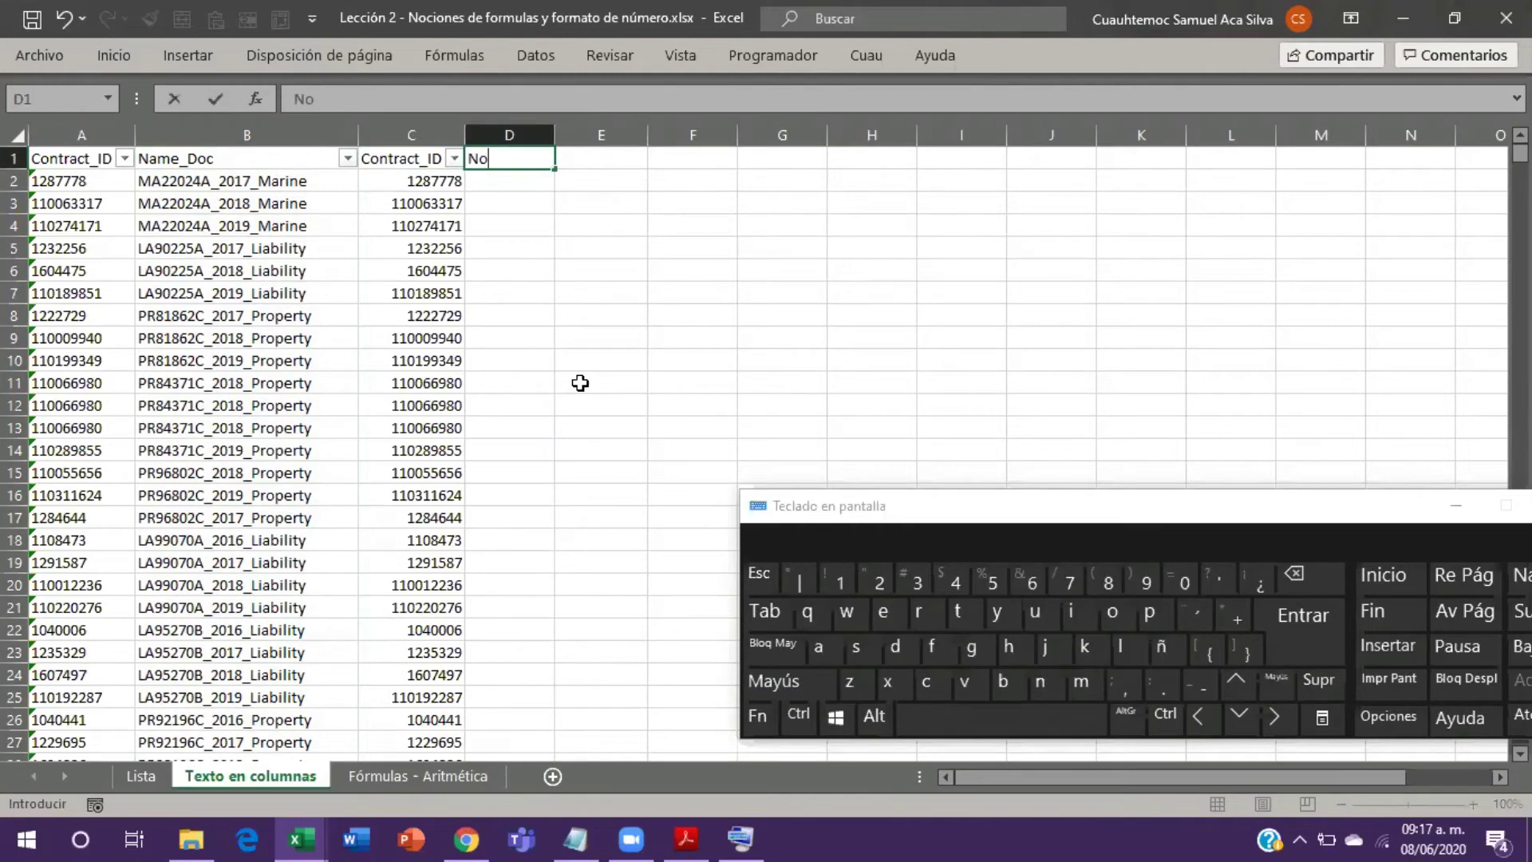
{"action": "type", "text": ". Caracteristicas"}
{"action": "key", "text": "Return"}
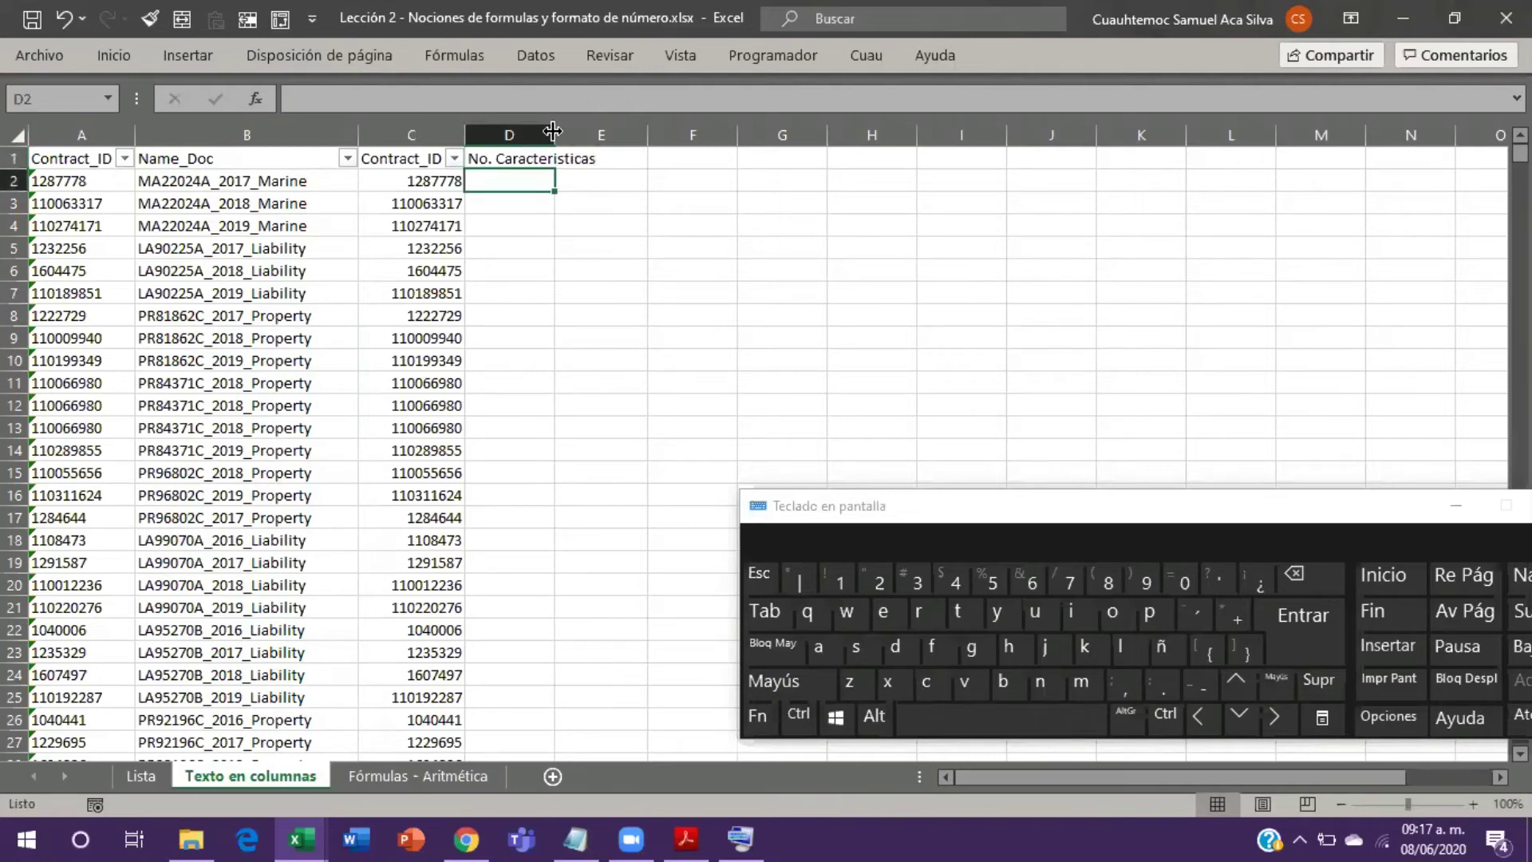
{"action": "double_click", "coordinate": [553, 131]}
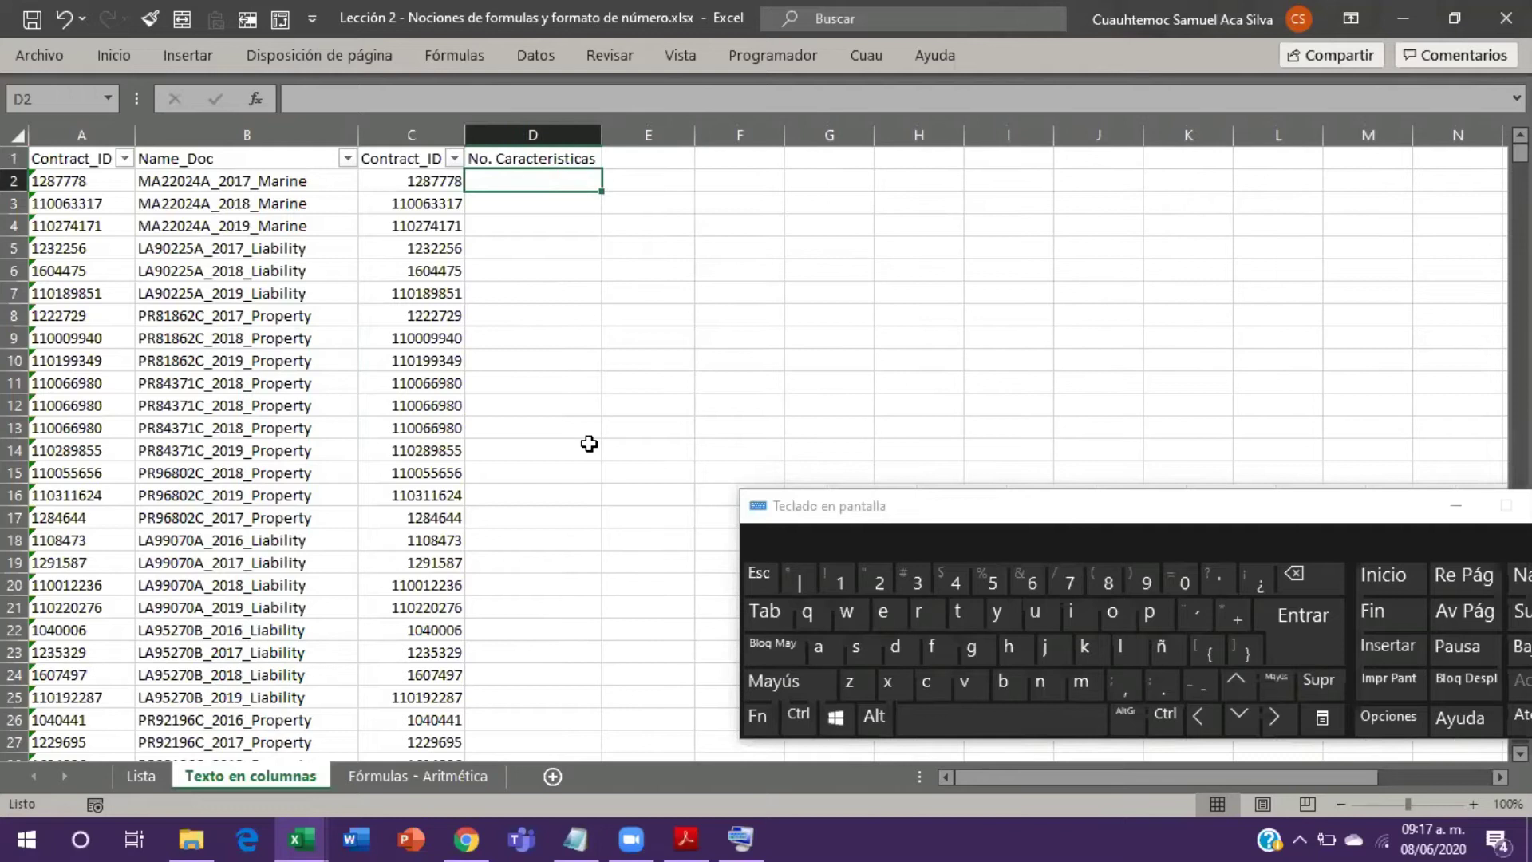
Step: Enter the headers Contrato, Año and Tipo de Contr in cells E1, F1 and G1
{"action": "left_click", "coordinate": [650, 160]}
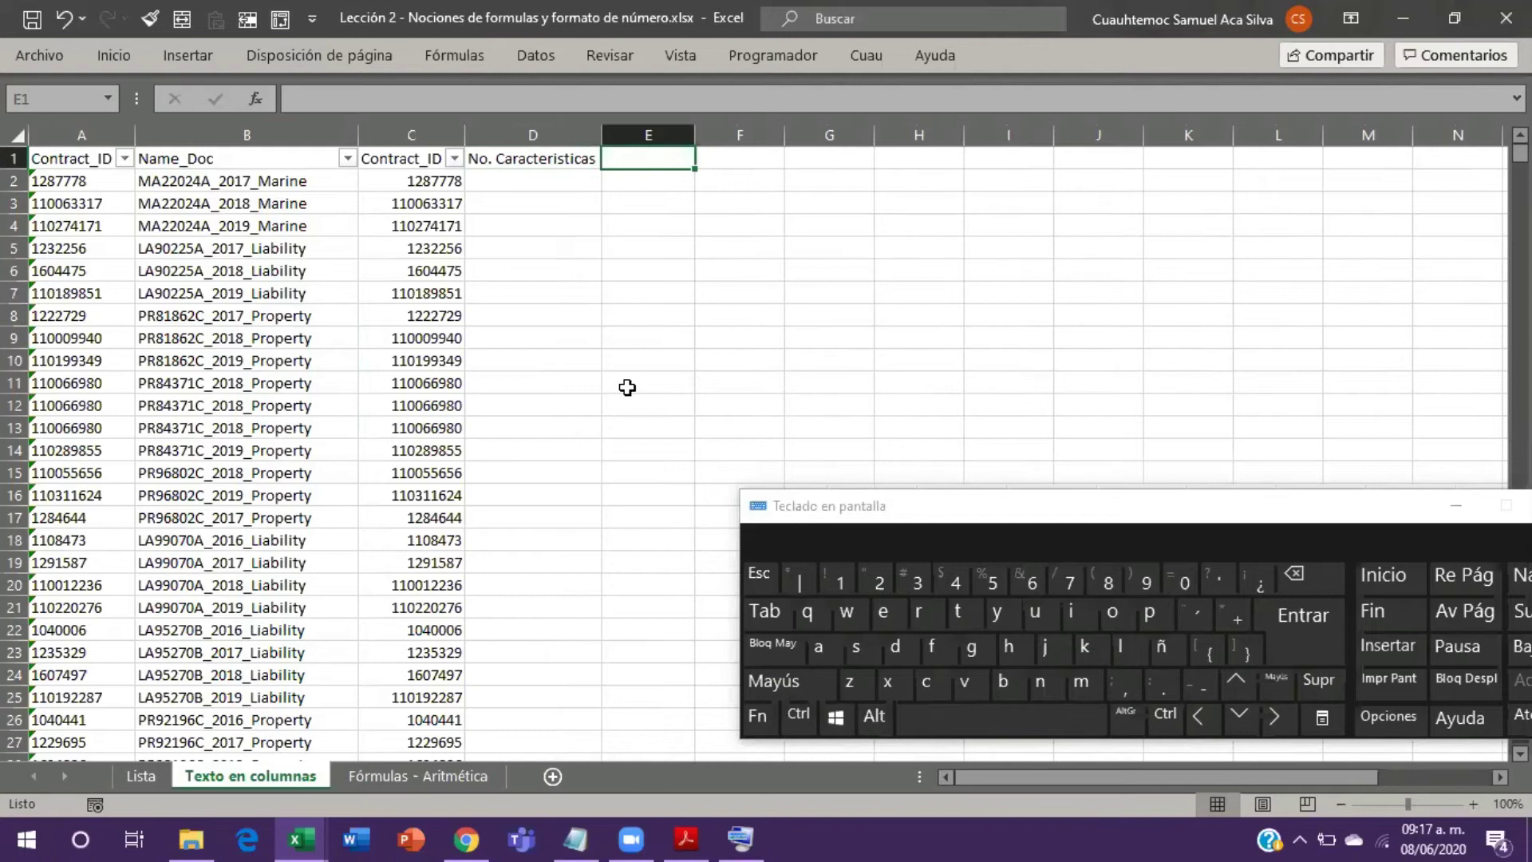
{"action": "type", "text": "Contrato"}
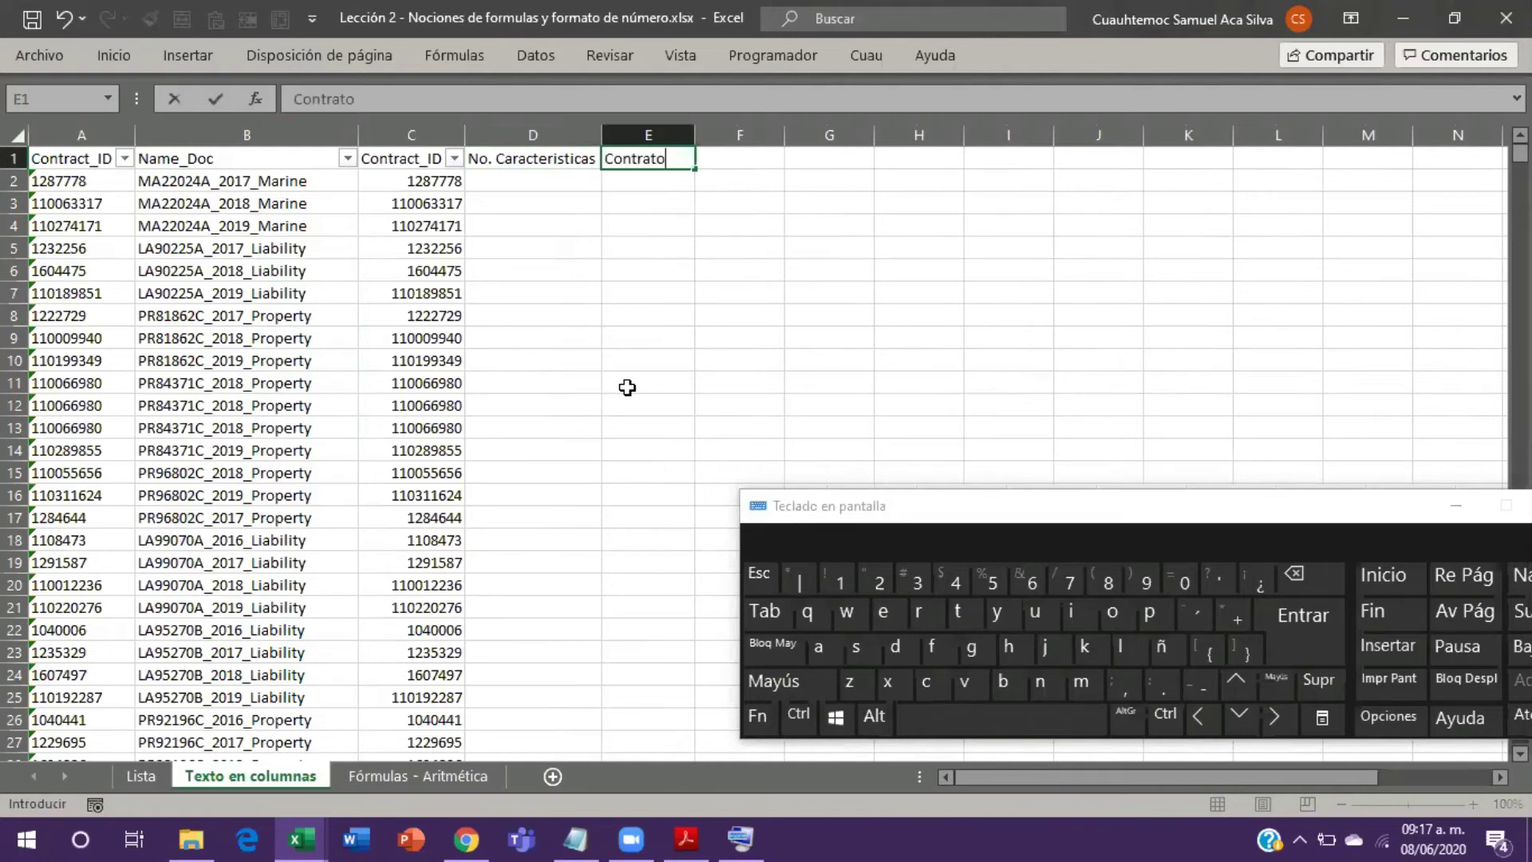
{"action": "key", "text": "Tab"}
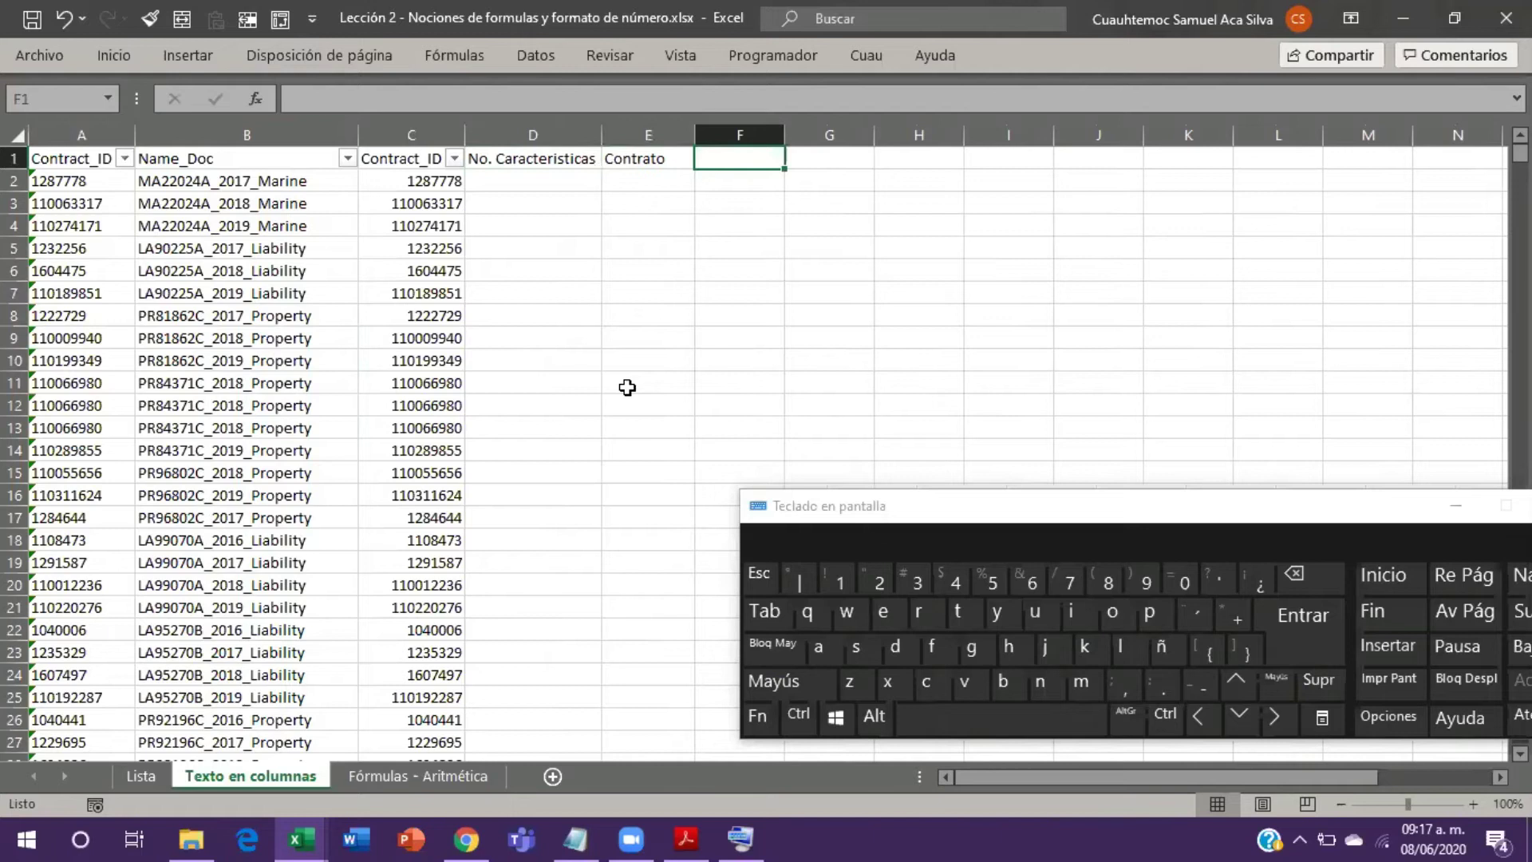
{"action": "type", "text": "Año"}
{"action": "key", "text": "Tab"}
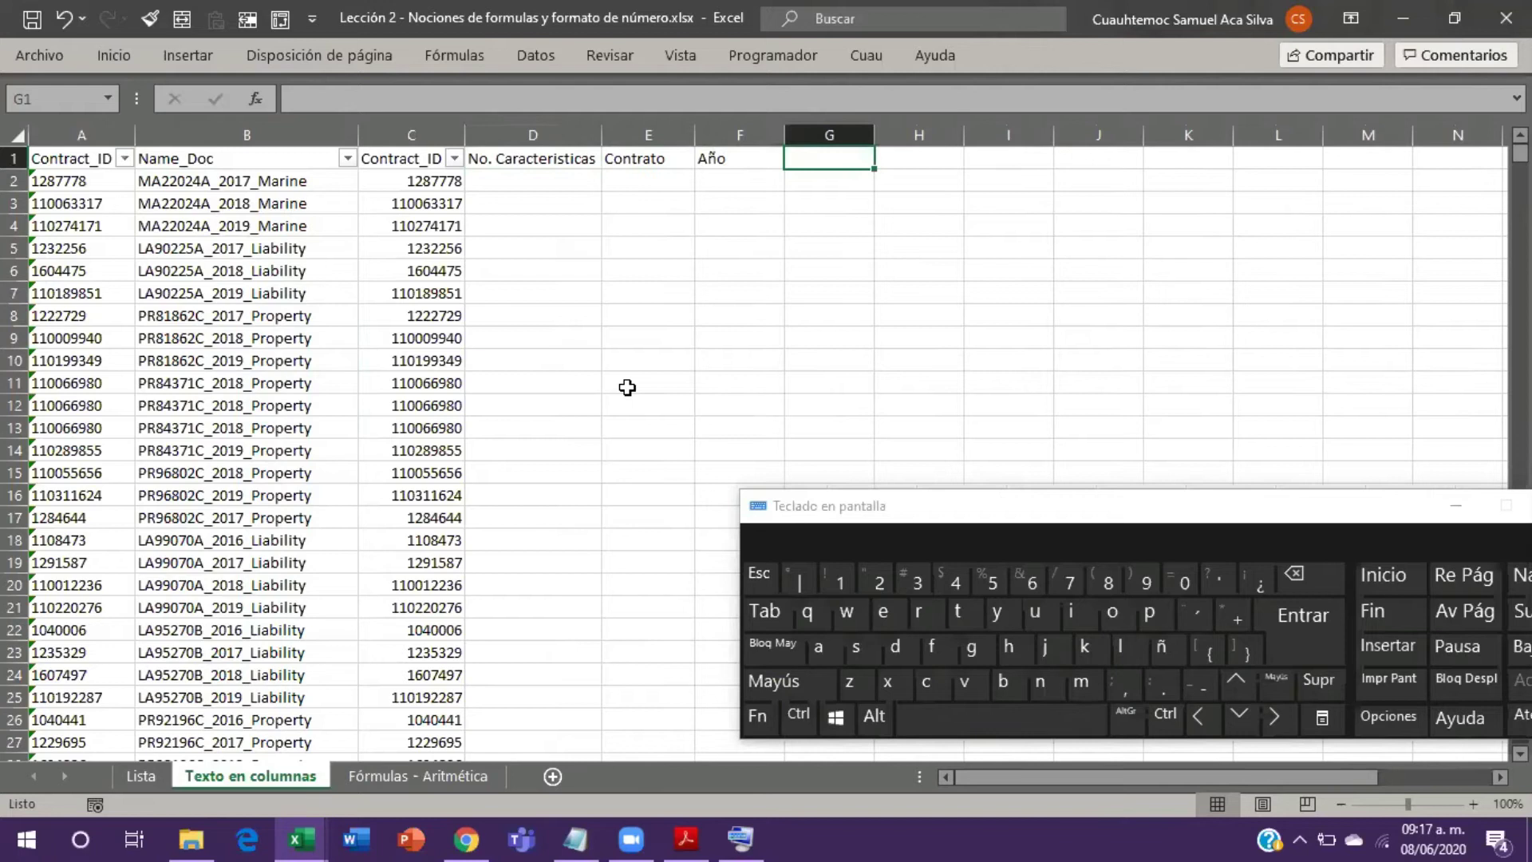
{"action": "type", "text": "Tipo de Contr"}
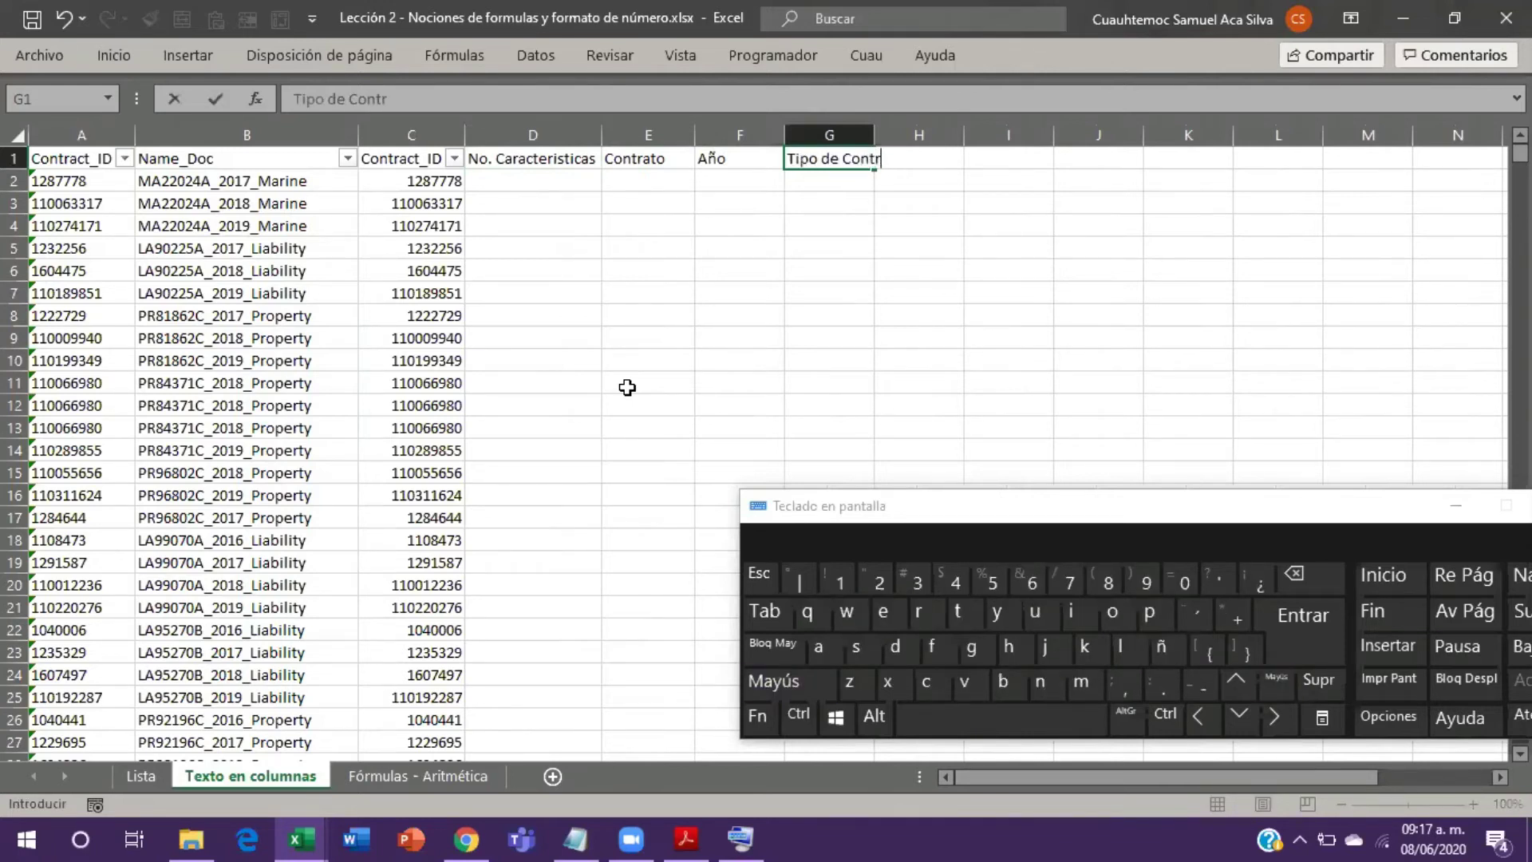
{"action": "key", "text": "ctrl+Return"}
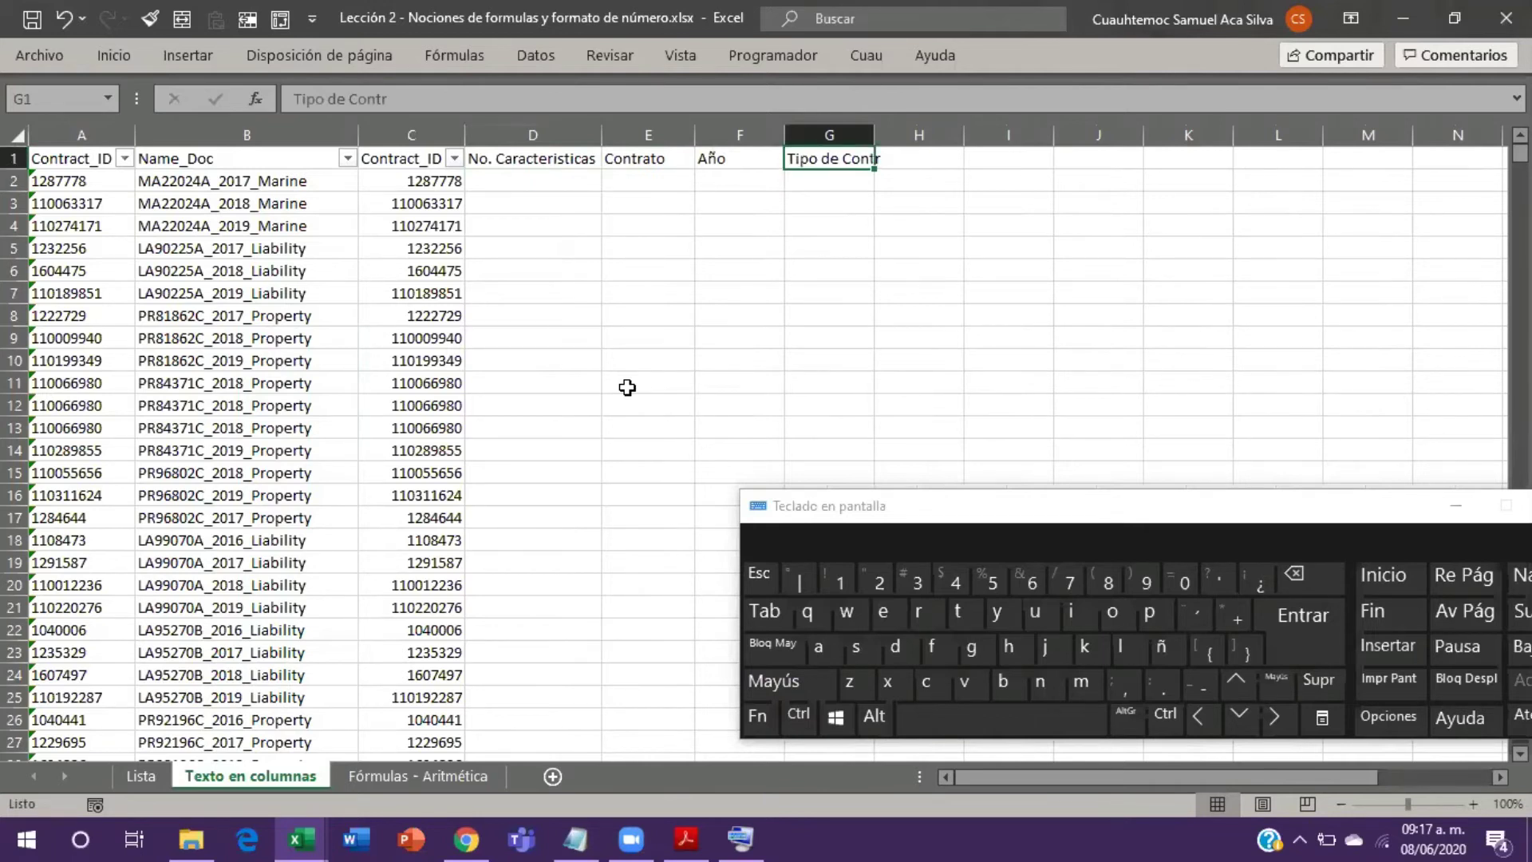
Step: Review the new headers cell by cell back to D1 and forward again to G1
{"action": "key", "text": "Left"}
{"action": "key", "text": "Left"}
{"action": "key", "text": "Left"}
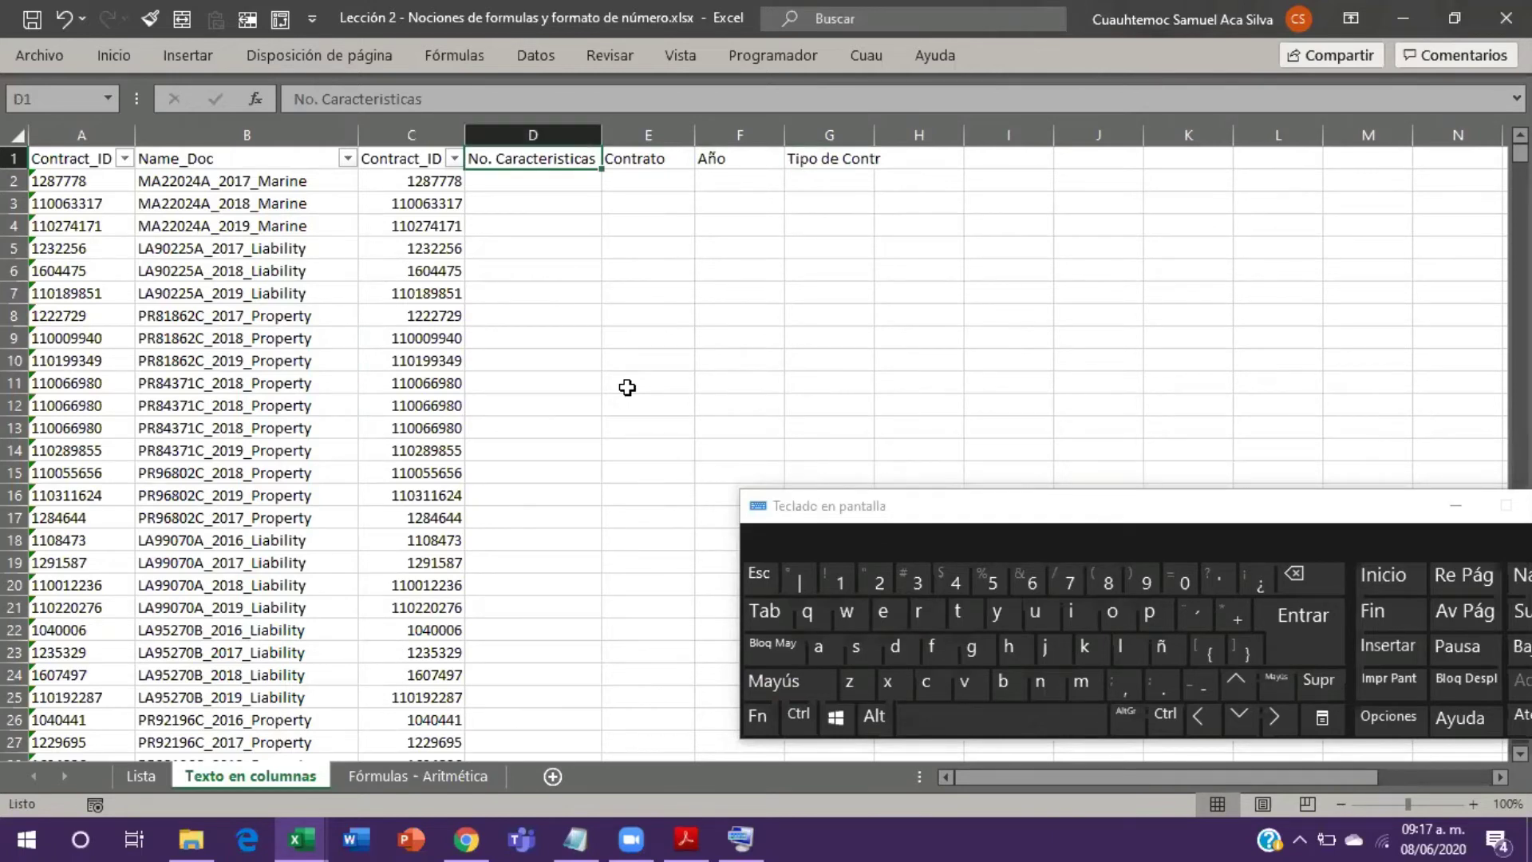
{"action": "key", "text": "Right"}
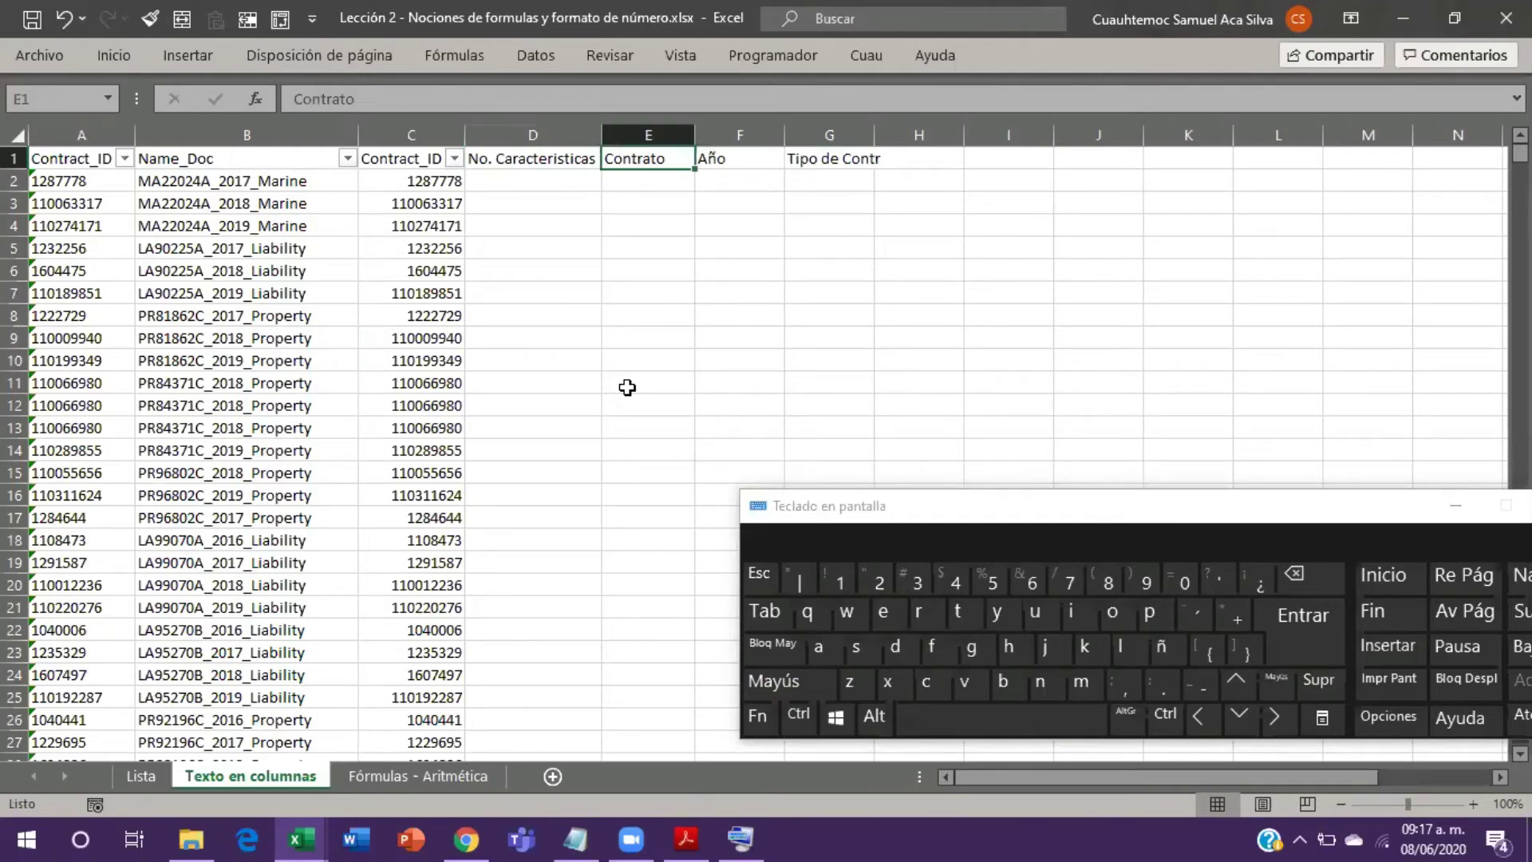
{"action": "key", "text": "Right"}
{"action": "key", "text": "Right"}
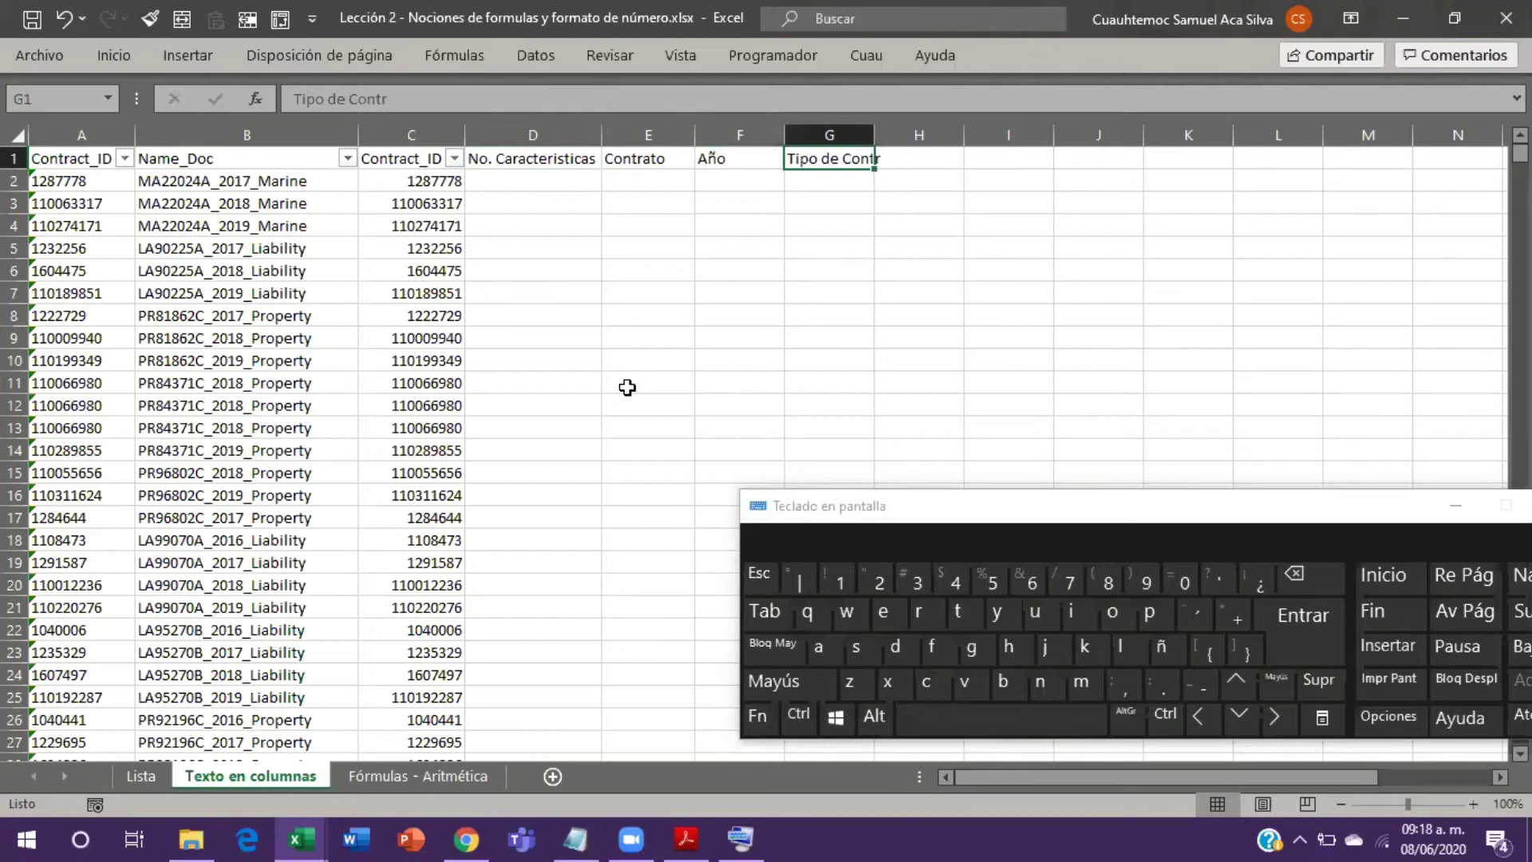
Step: Examine how the Name_Doc entries in column B are composed, from B2 down to B103
{"action": "key", "text": "Left"}
{"action": "key", "text": "Left"}
{"action": "key", "text": "Left"}
{"action": "key", "text": "Left"}
{"action": "key", "text": "Left"}
{"action": "key", "text": "Down"}
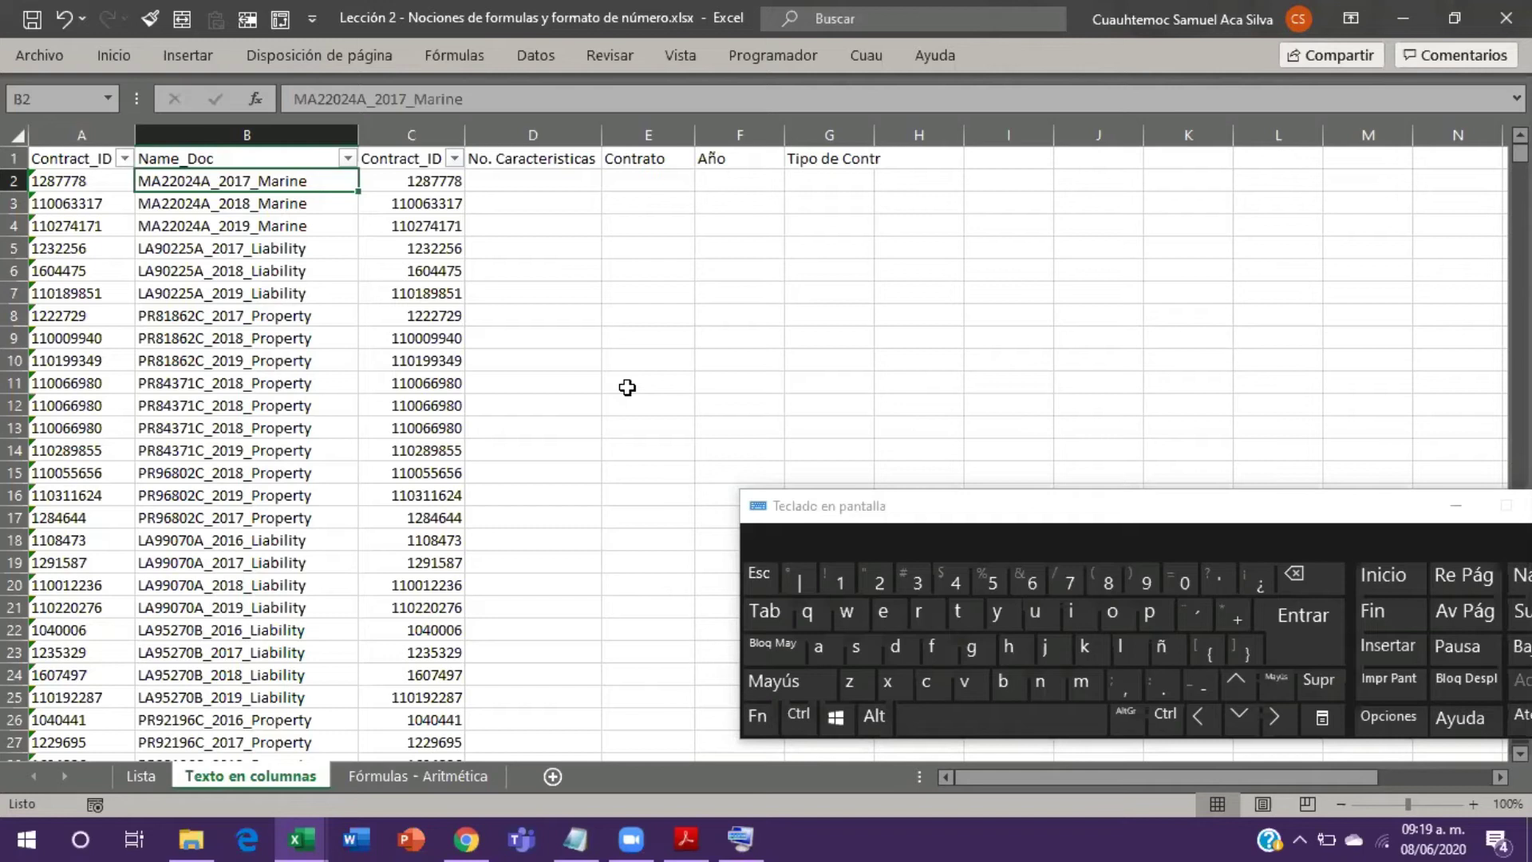
{"action": "scroll", "coordinate": [298, 475], "scroll_direction": "down", "scroll_amount": 4}
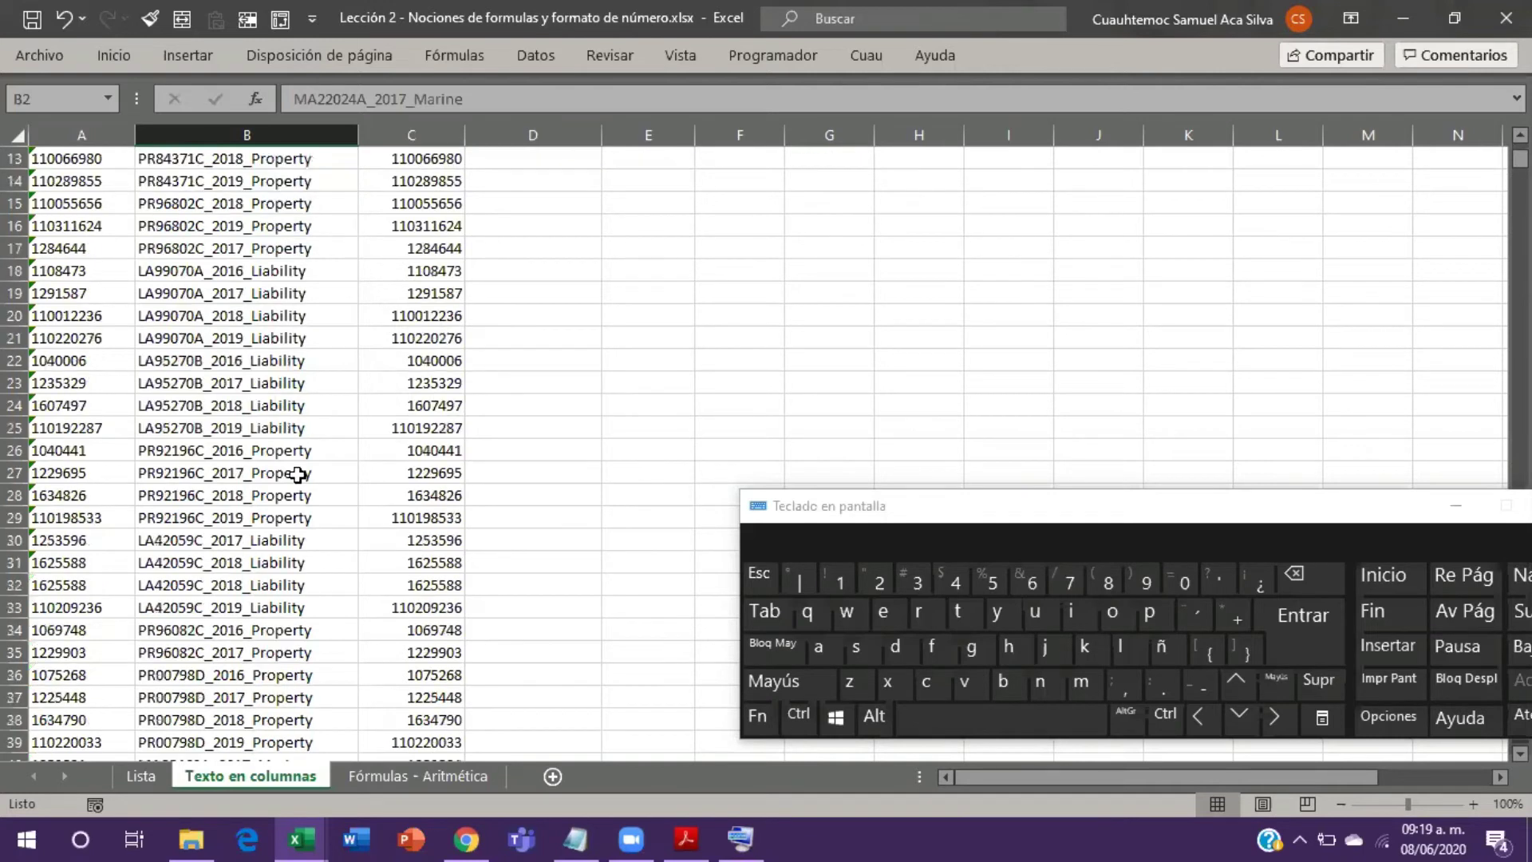
{"action": "scroll", "coordinate": [298, 475], "scroll_direction": "down", "scroll_amount": 5}
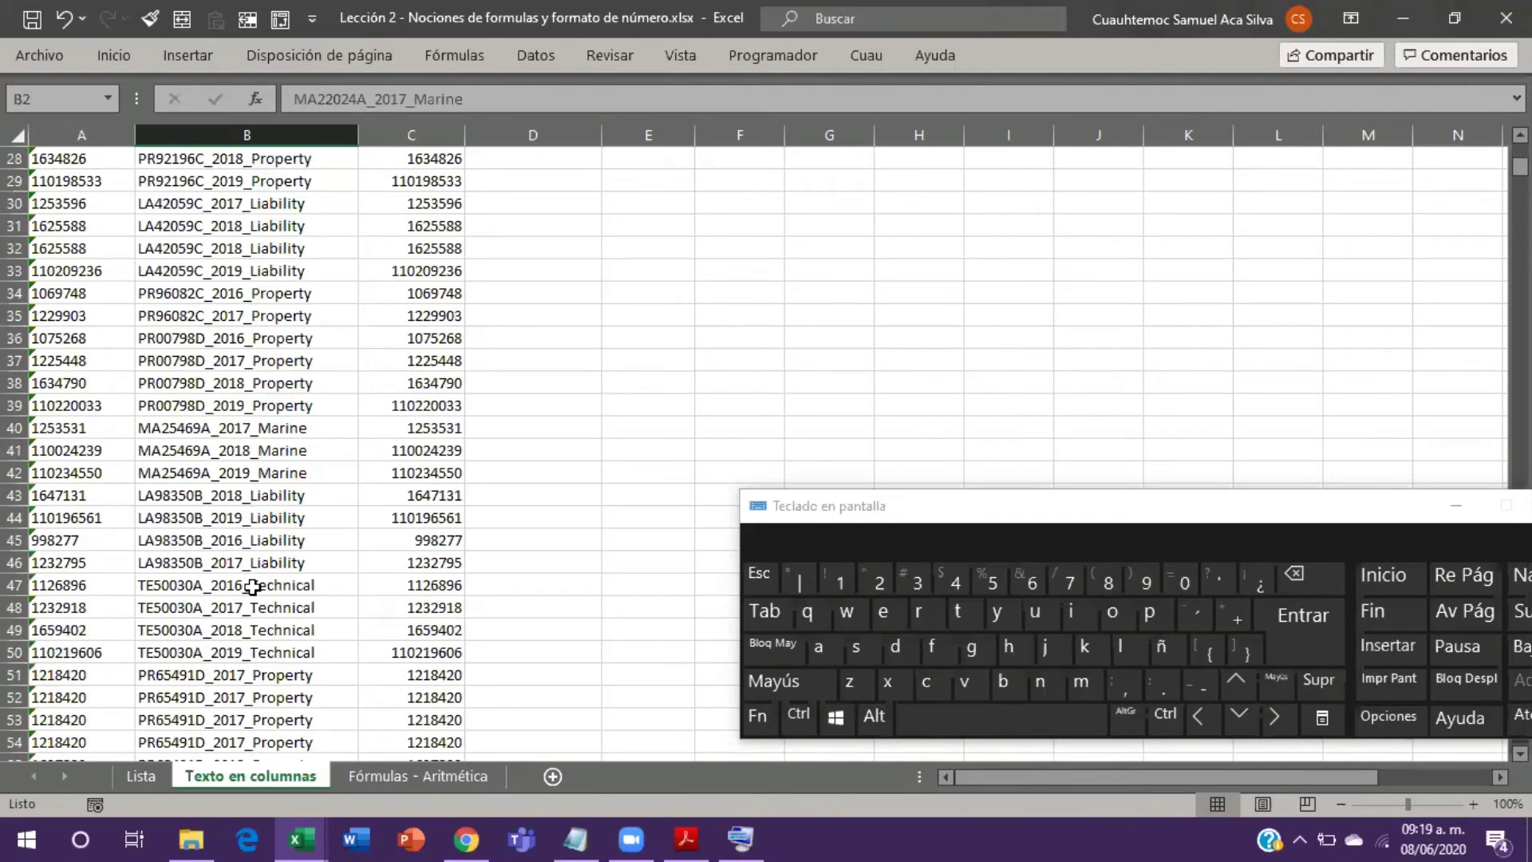
{"action": "scroll", "coordinate": [252, 592], "scroll_direction": "down", "scroll_amount": 19}
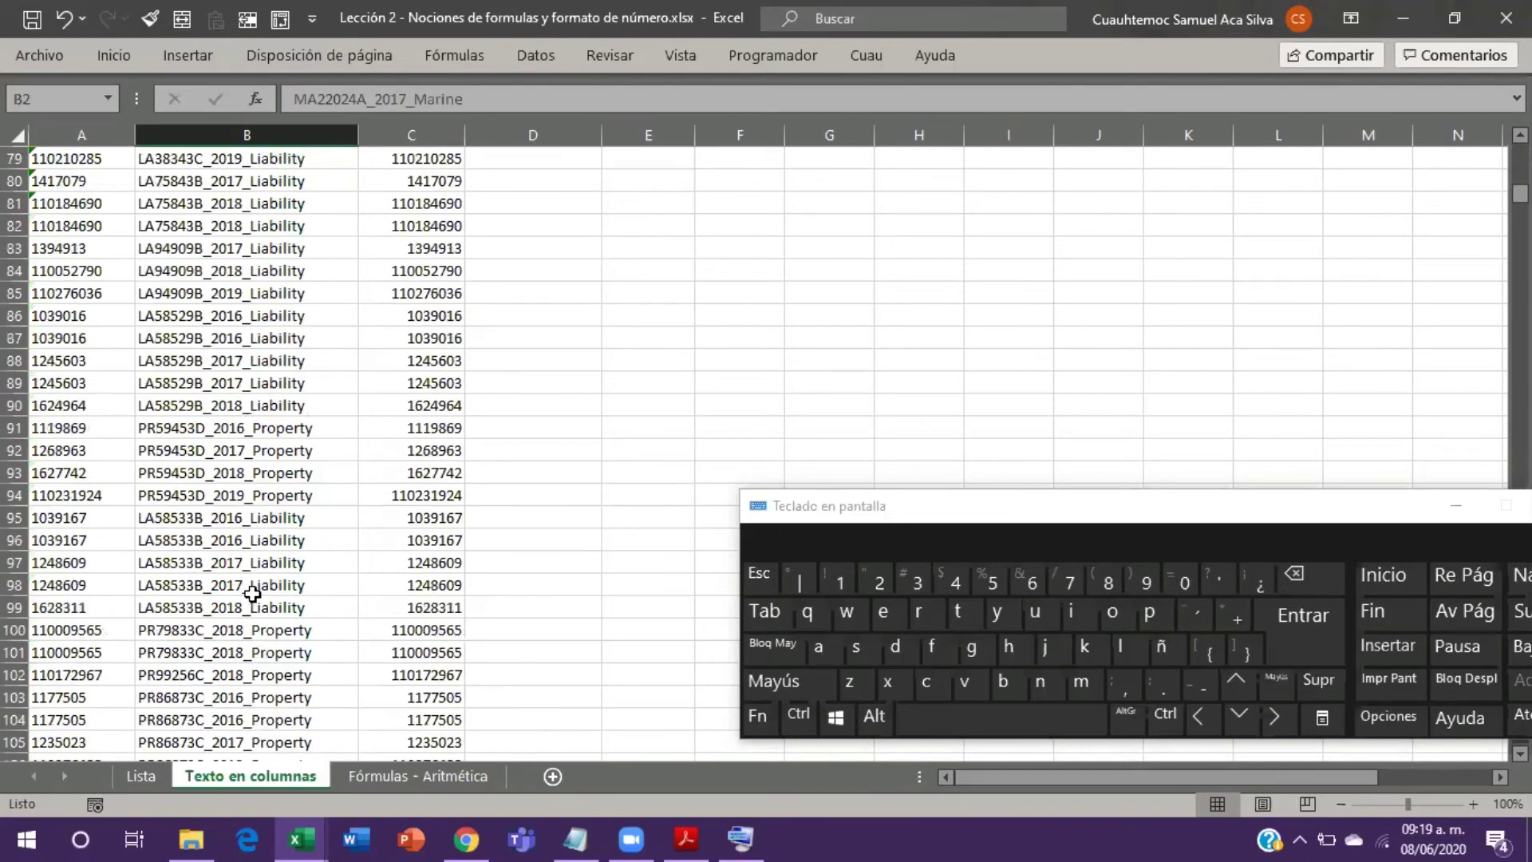
{"action": "left_click", "coordinate": [279, 563]}
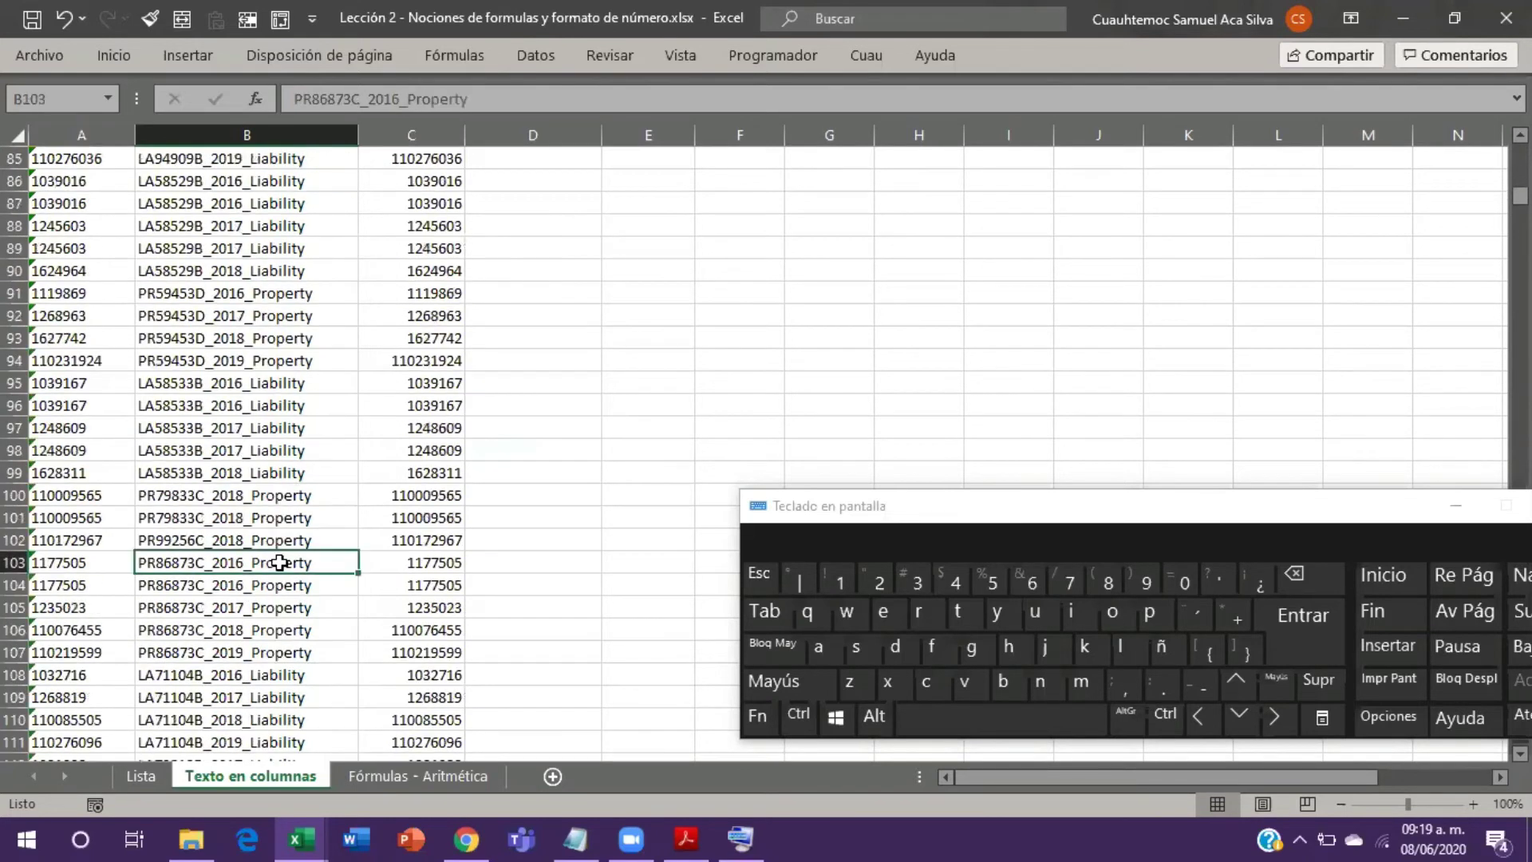
Step: Return to the header row and remove the filter from the list
{"action": "key", "text": "ctrl+Up"}
{"action": "key", "text": "Right"}
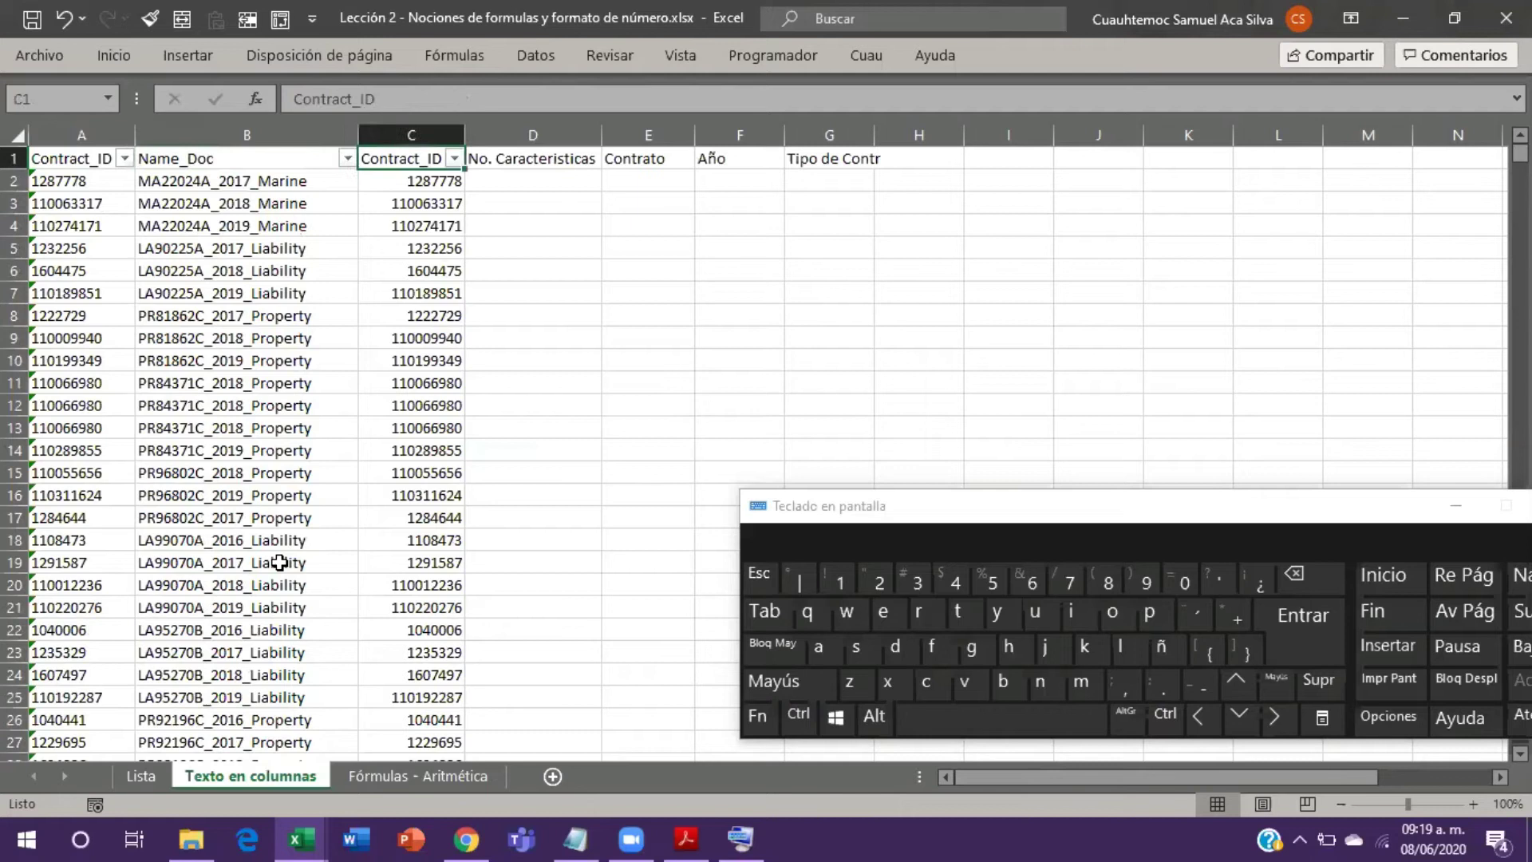
{"action": "key", "text": "Right"}
{"action": "key", "text": "ctrl+shift+l"}
{"action": "key", "text": "Left"}
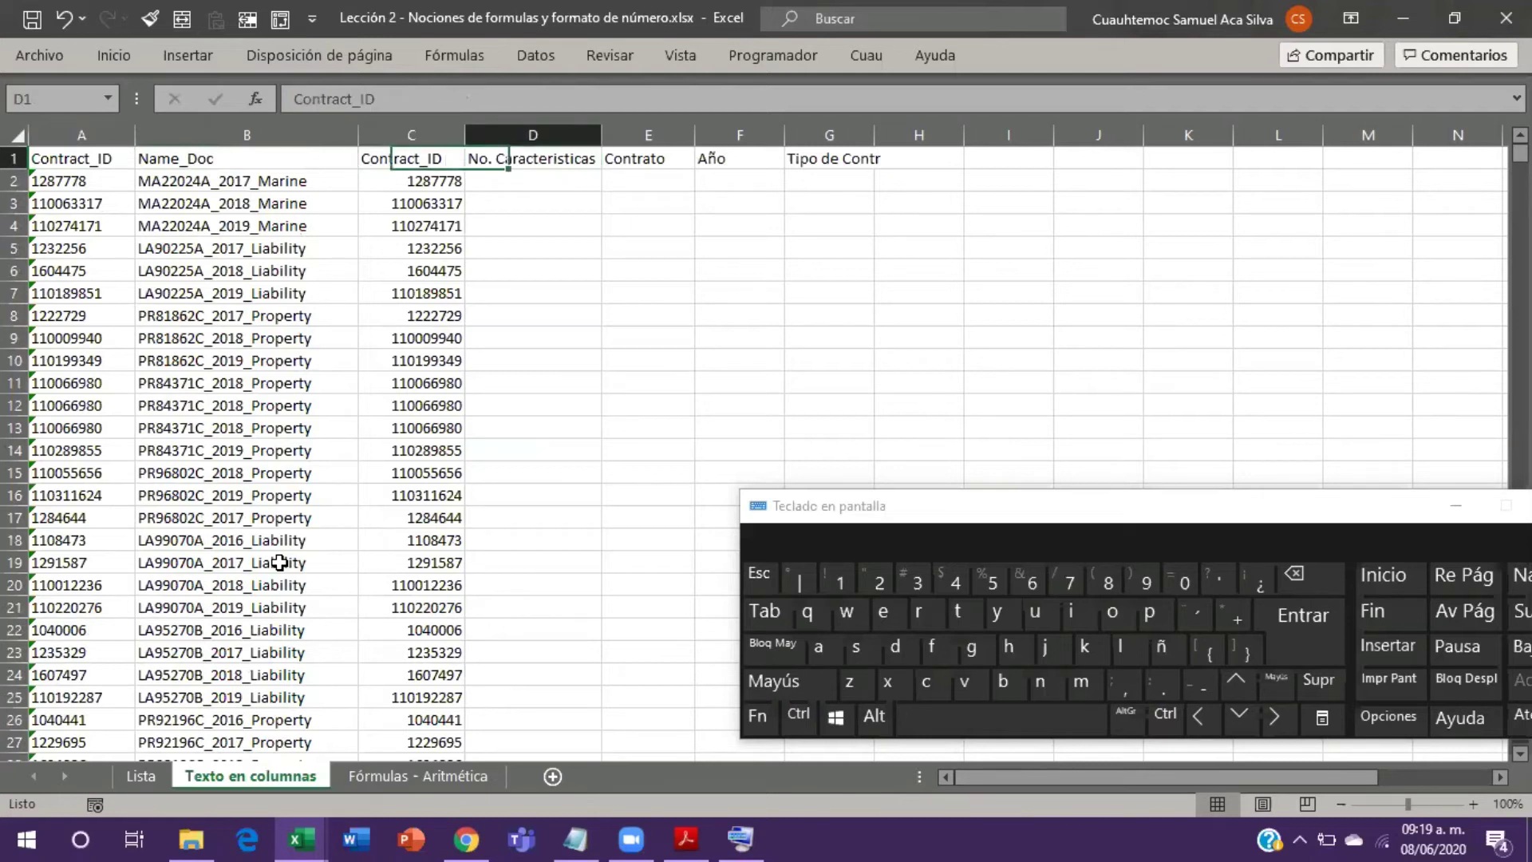
Step: Select cell D2 below the No. Caracteristicas header
{"action": "key", "text": "Down"}
{"action": "key", "text": "Right"}
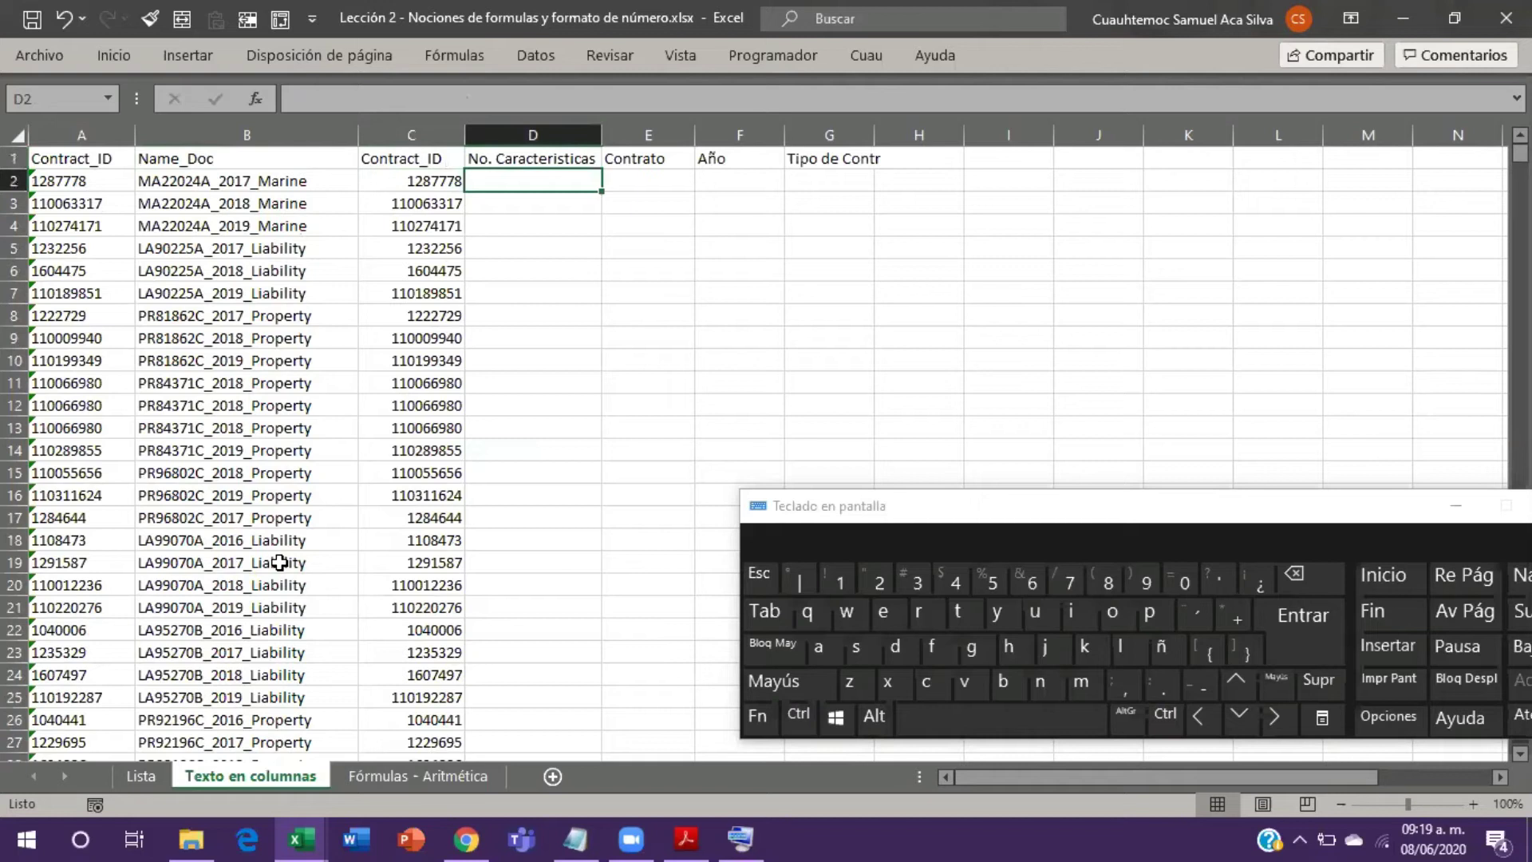
{"action": "type", "text": "="}
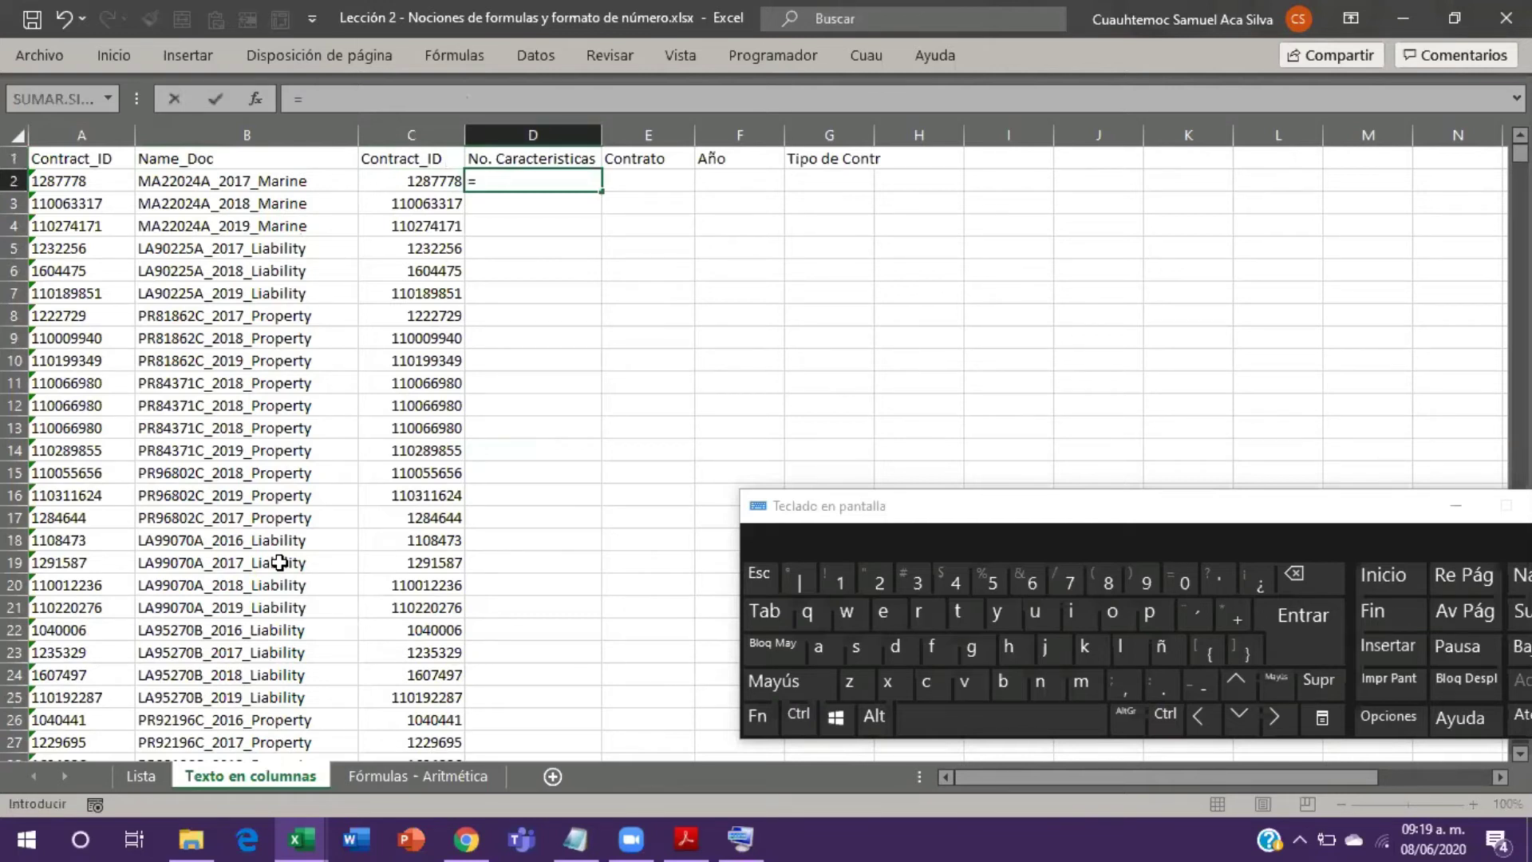
{"action": "key", "text": "Escape"}
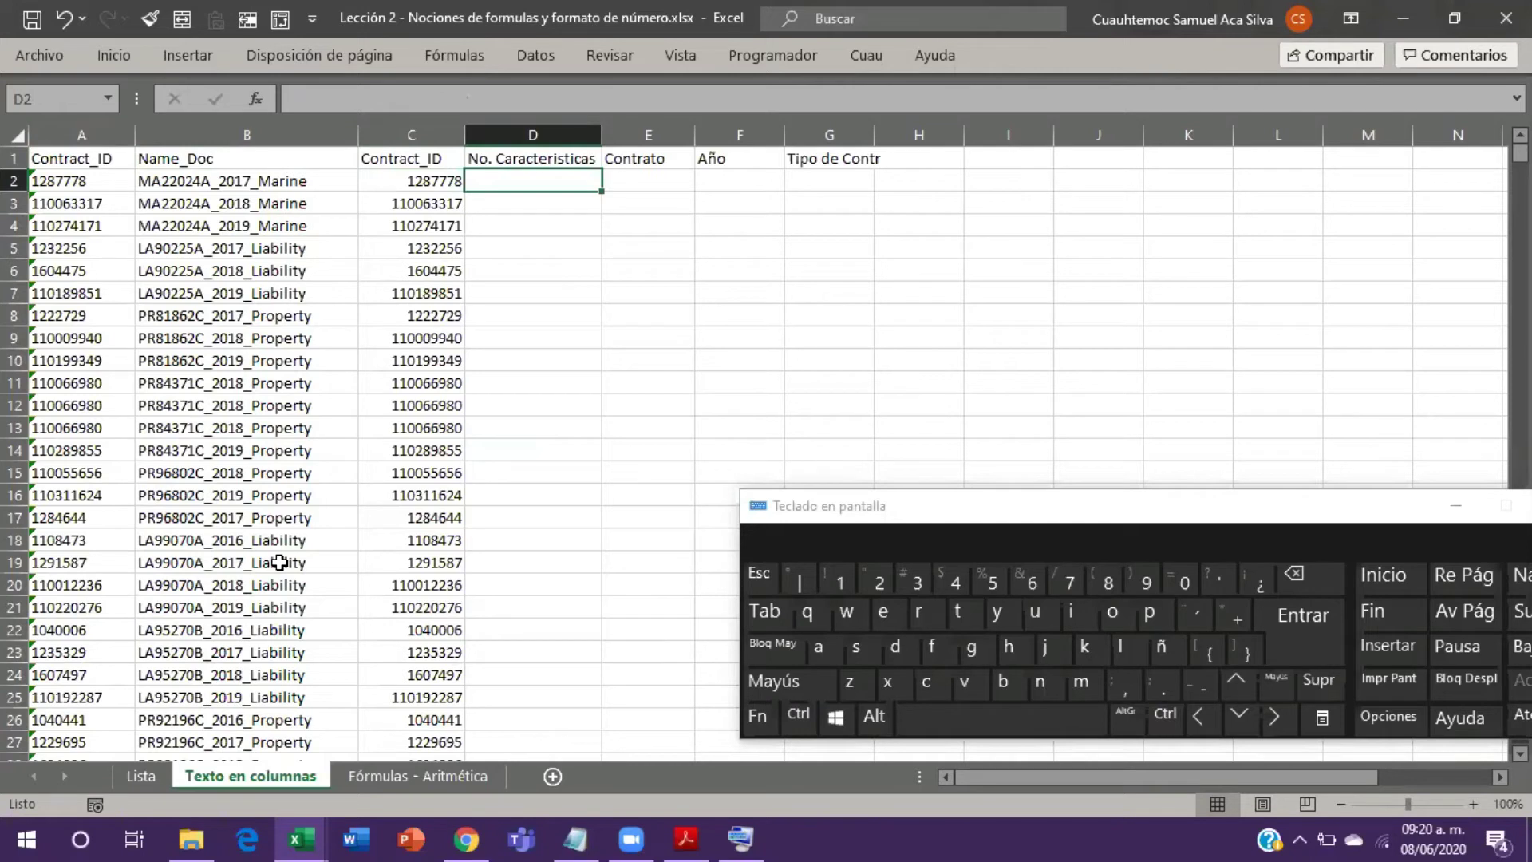
{"action": "key", "text": "shift"}
{"action": "type", "text": "+"}
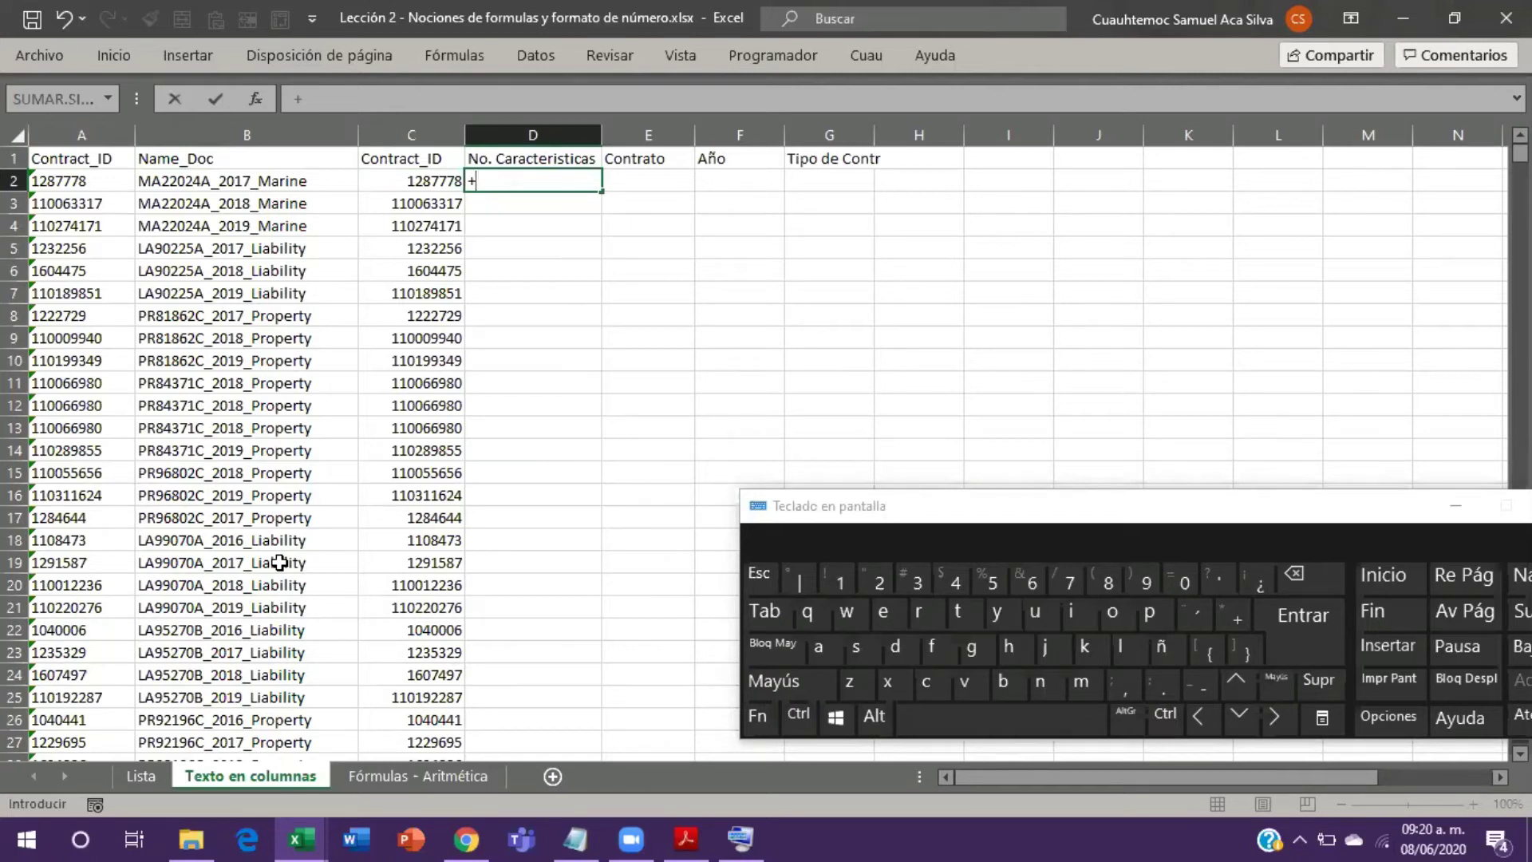
{"action": "key", "text": "Escape"}
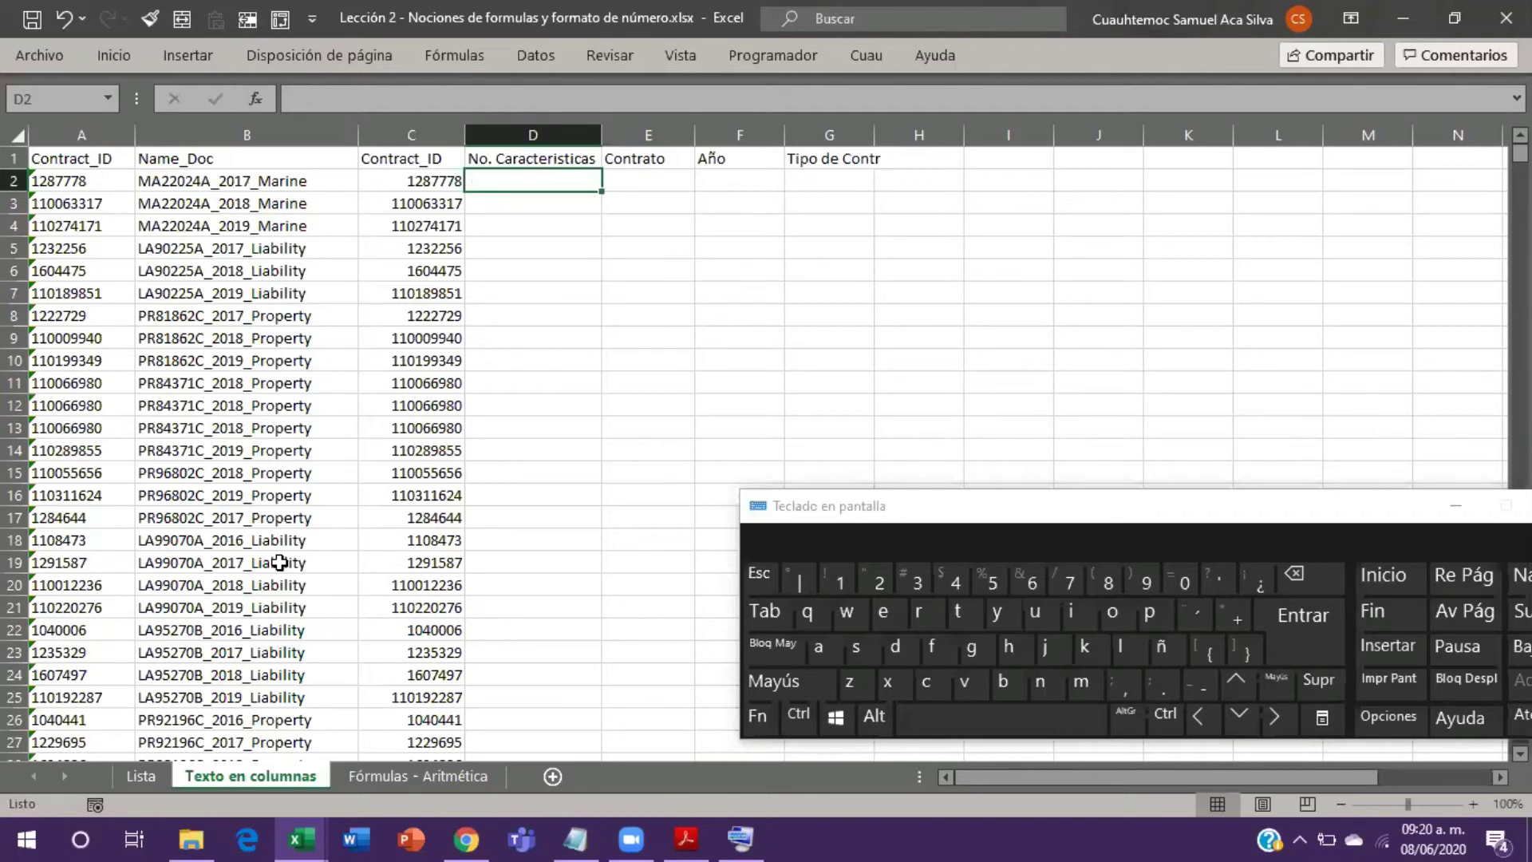
{"action": "key", "text": "shift"}
{"action": "type", "text": "="}
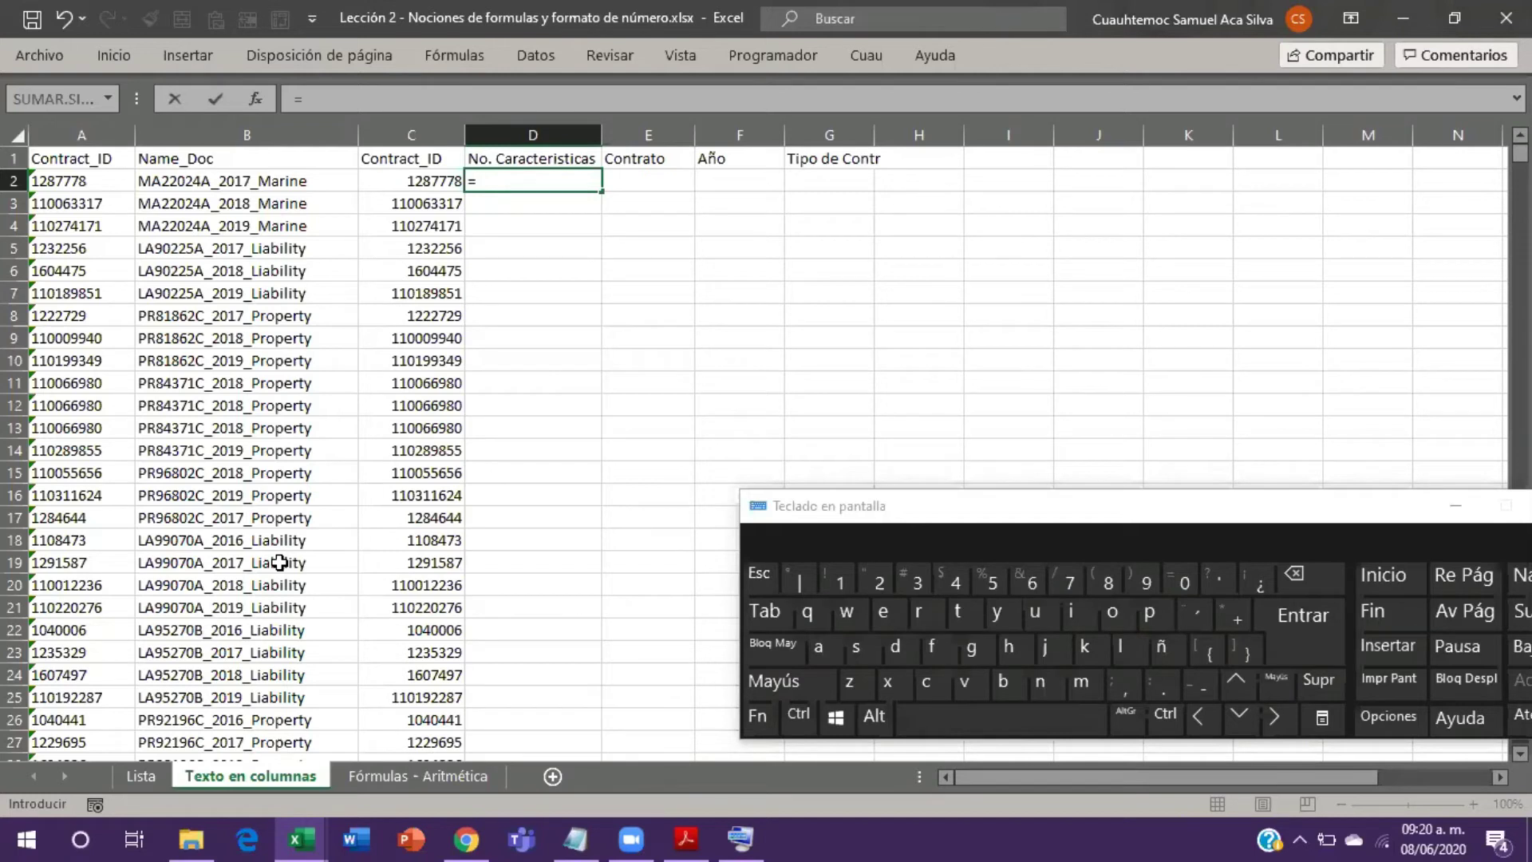
{"action": "key", "text": "Escape"}
Step: Enter the formula +LARGO(B2) in D2 to count the characters of the first Name_Doc entry
{"action": "type", "text": "+la"}
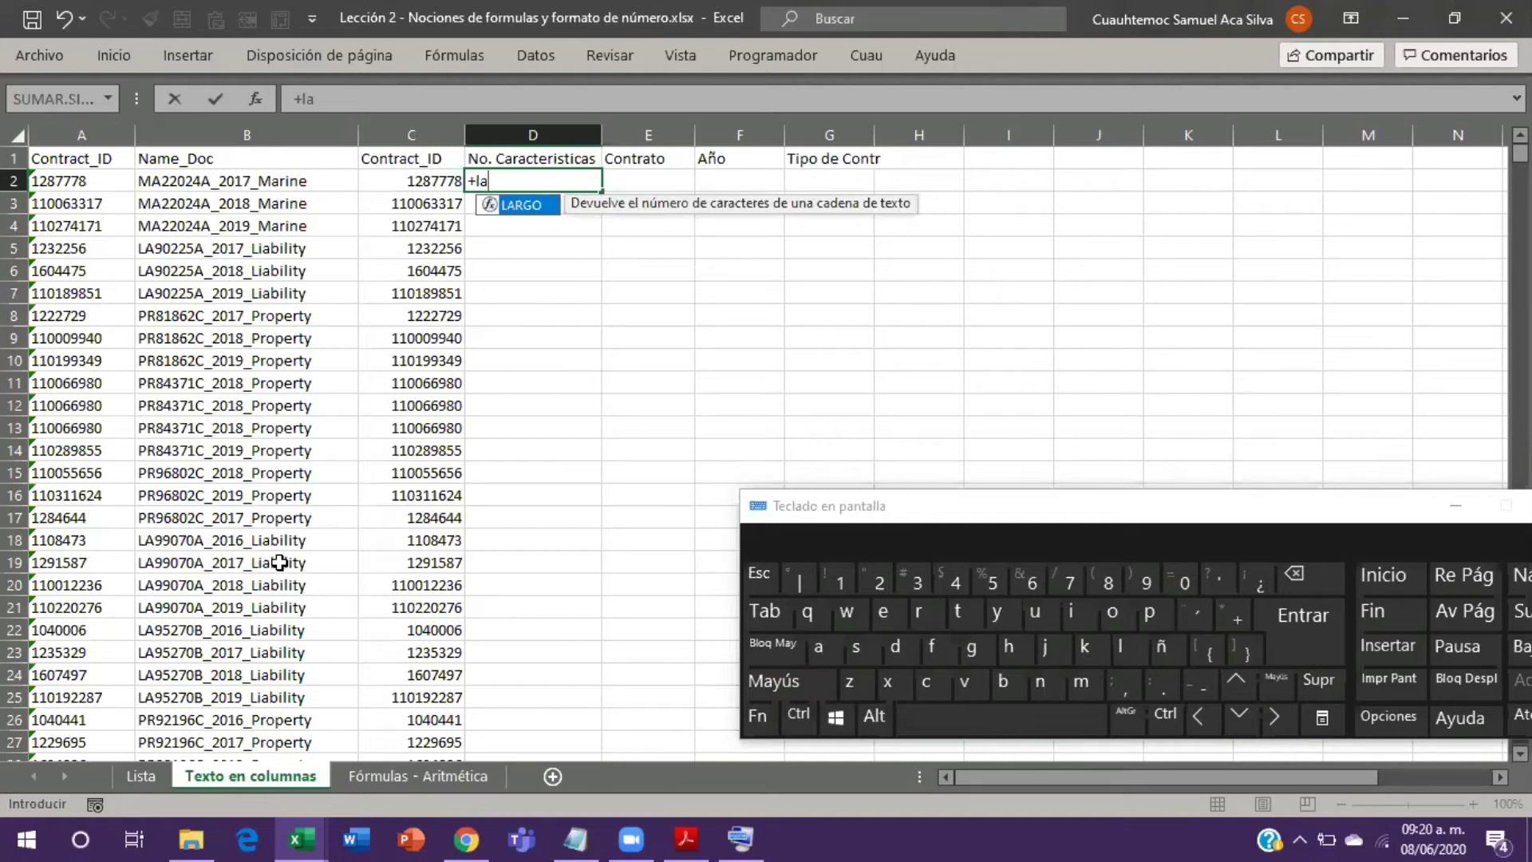
{"action": "key", "text": "Tab"}
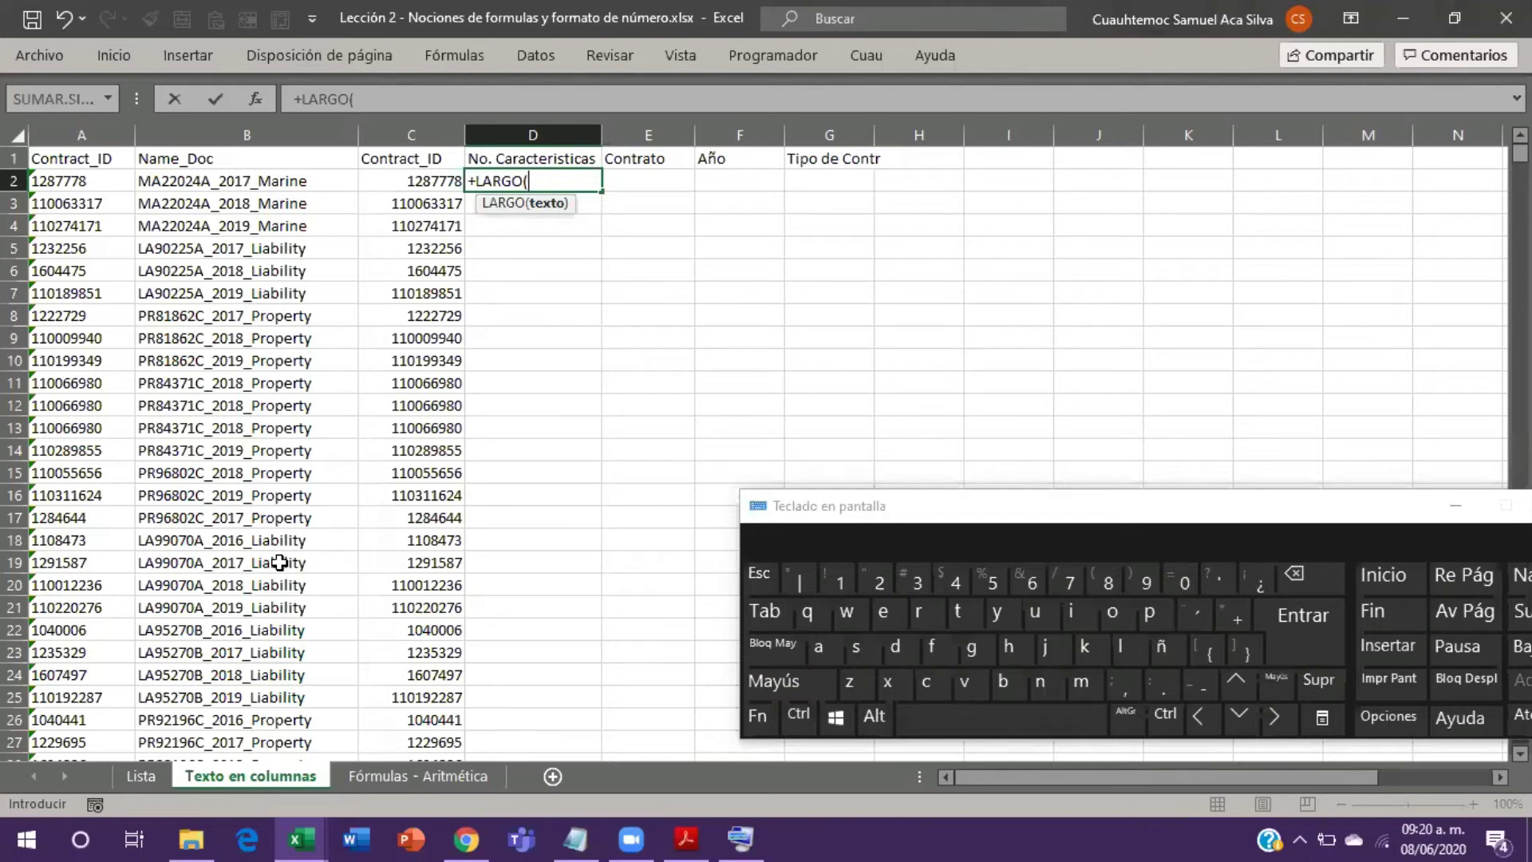
{"action": "key", "text": "Left"}
{"action": "key", "text": "Left"}
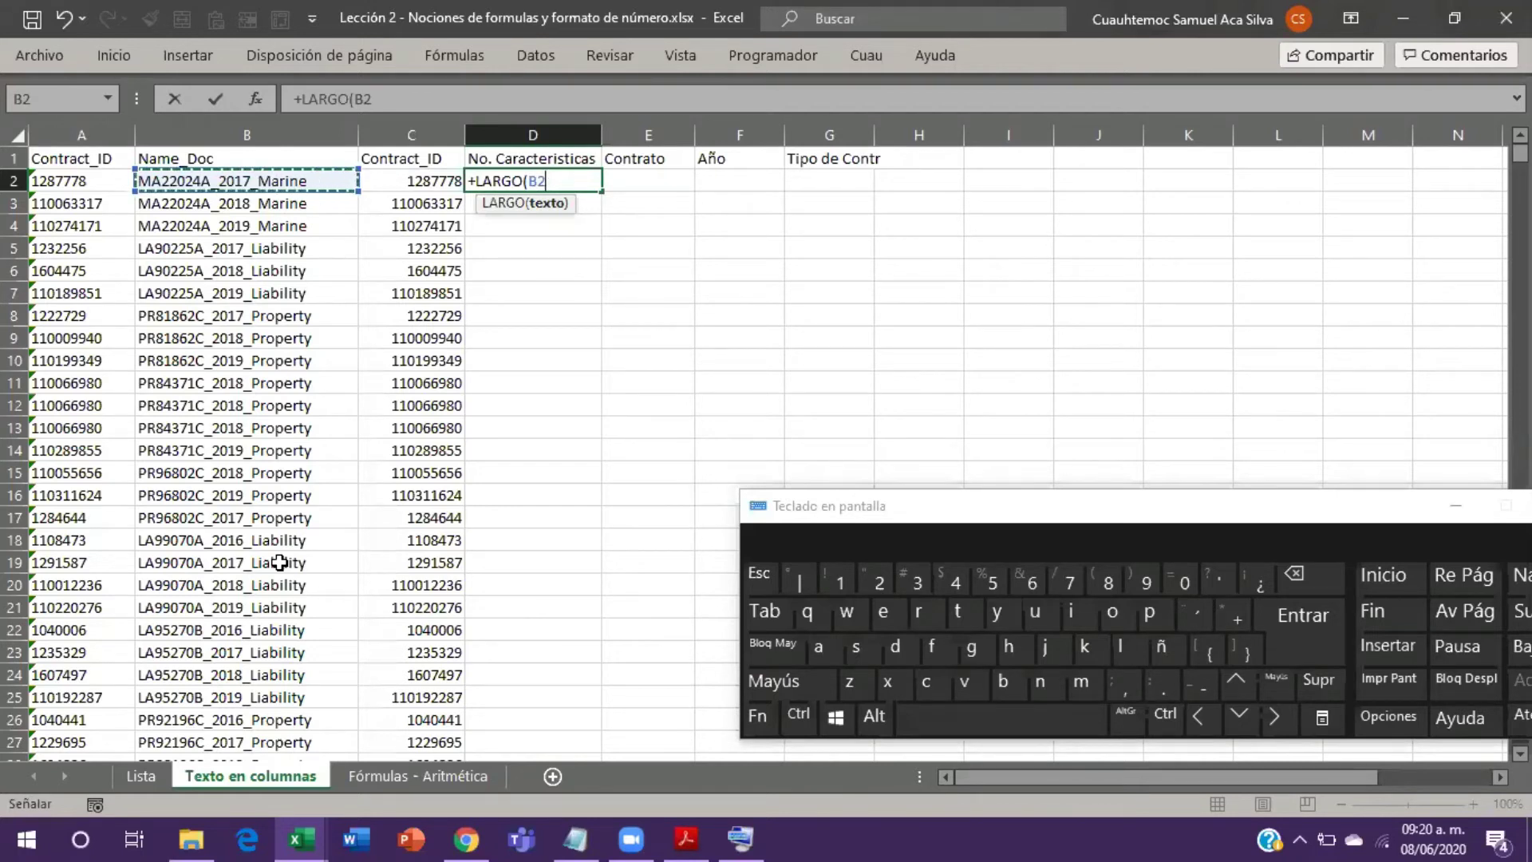
{"action": "key", "text": "Return"}
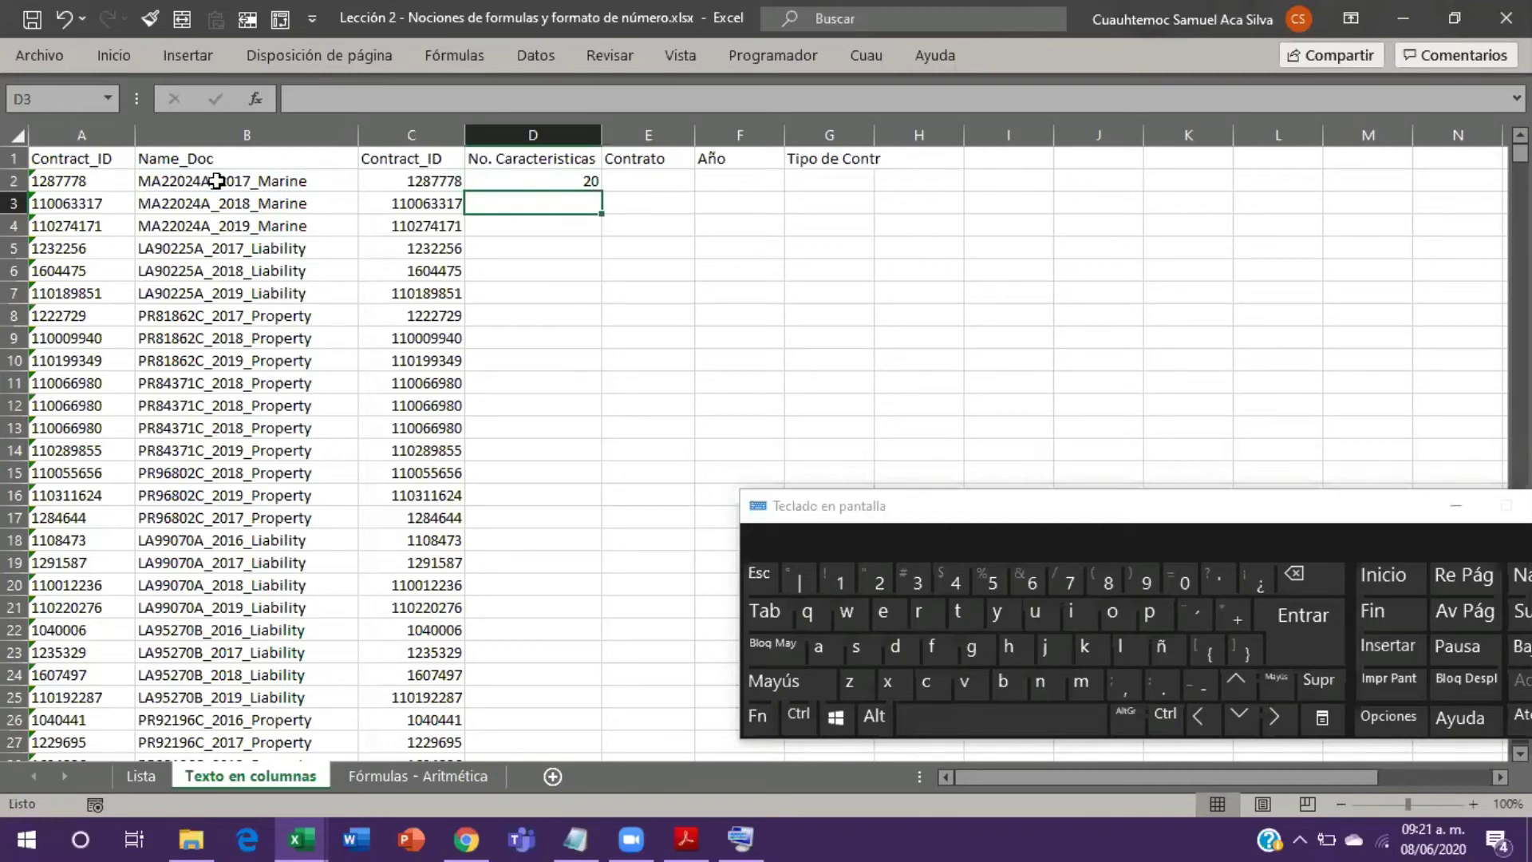
Step: Compare the Name_Doc text in B2 with the LARGO formula in D2, leaving both cells as they are
{"action": "left_click", "coordinate": [216, 181]}
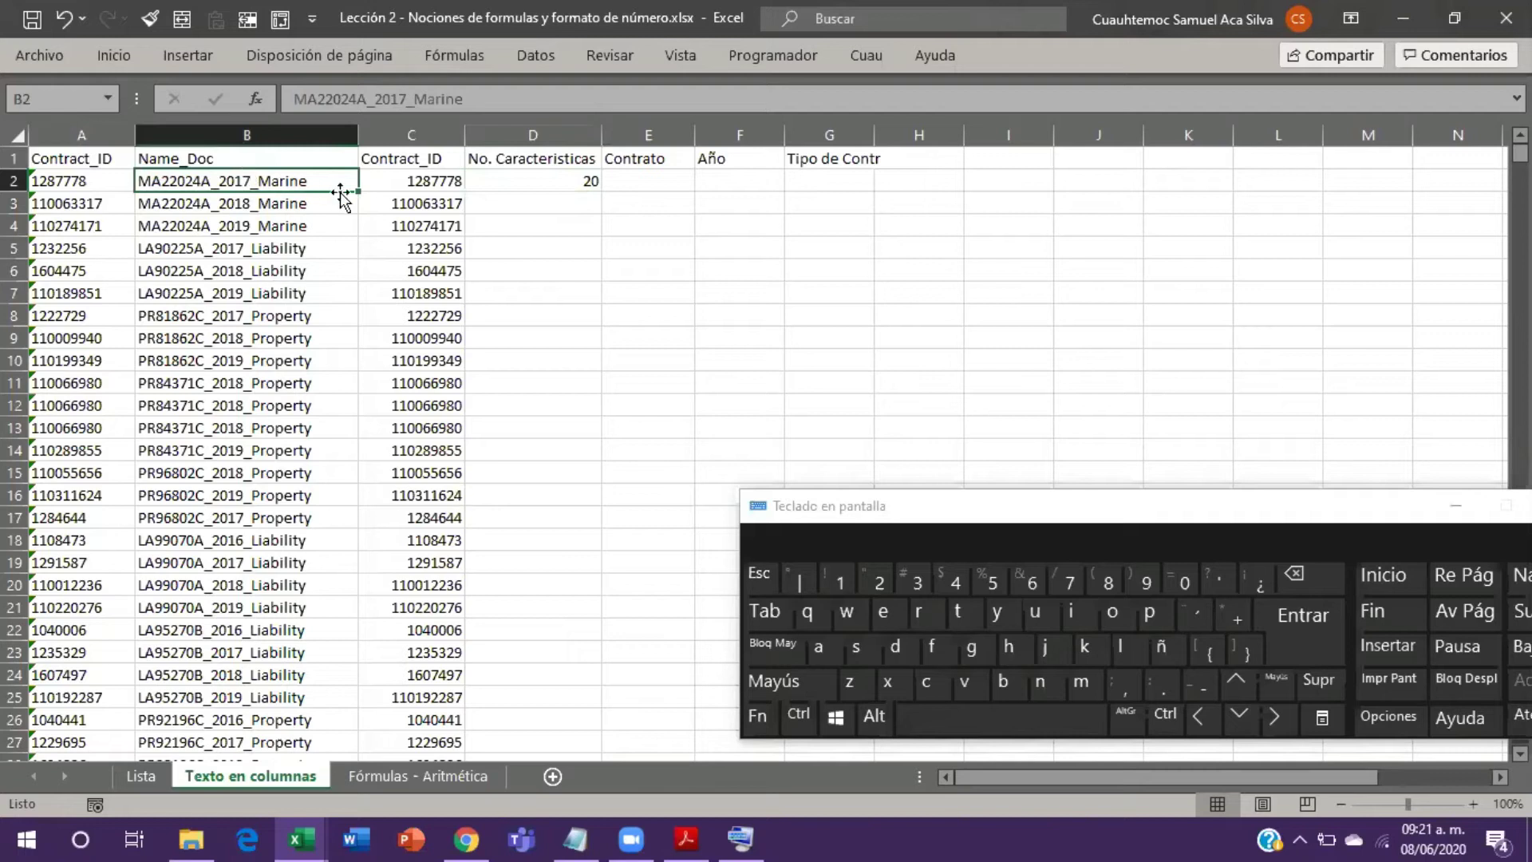
{"action": "key", "text": "F2"}
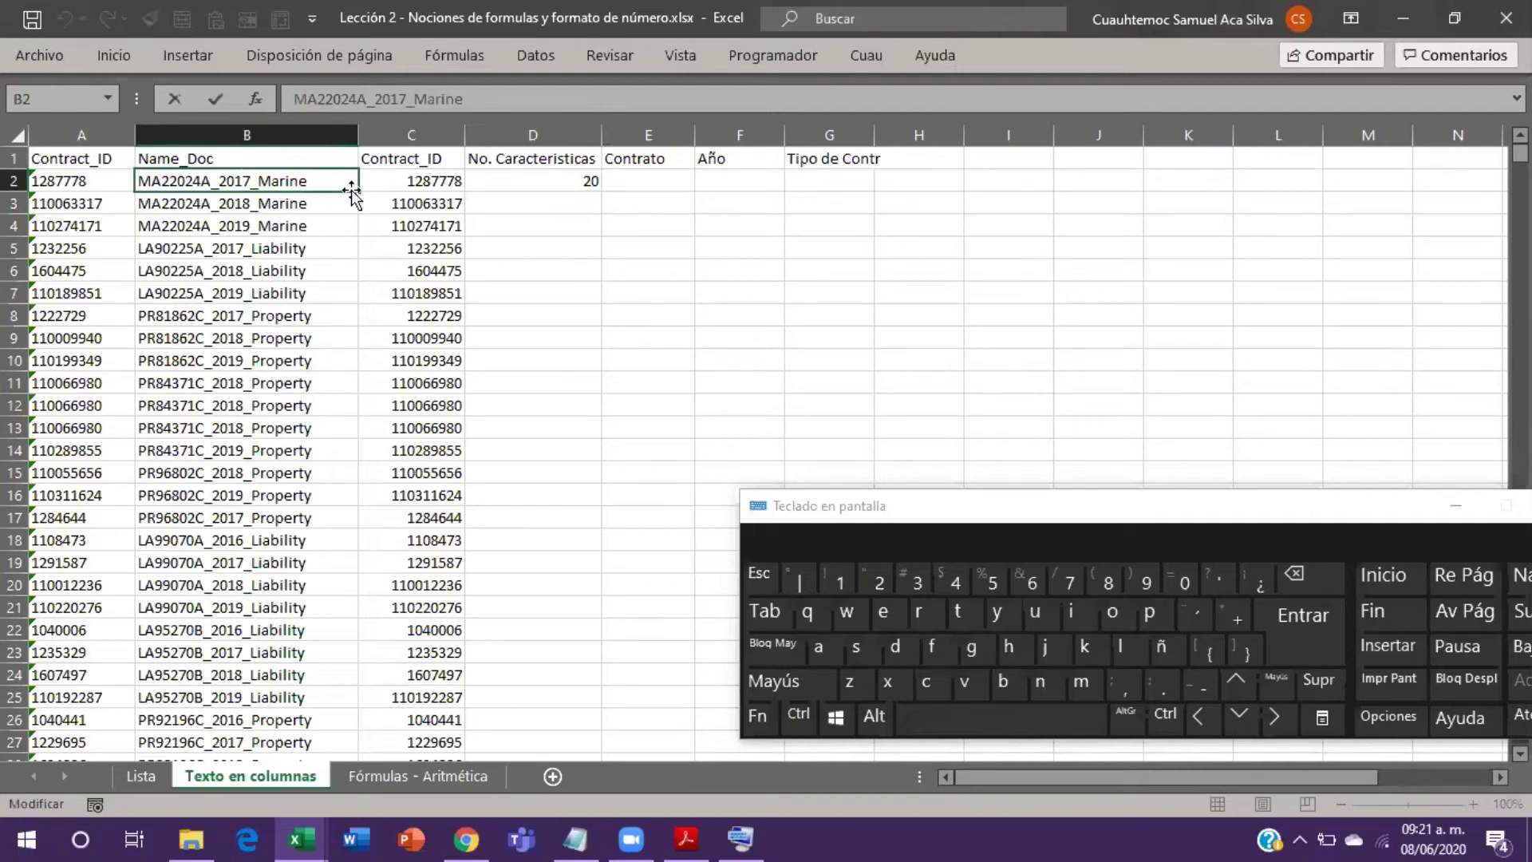
{"action": "left_click", "coordinate": [302, 178]}
{"action": "key", "text": "Escape"}
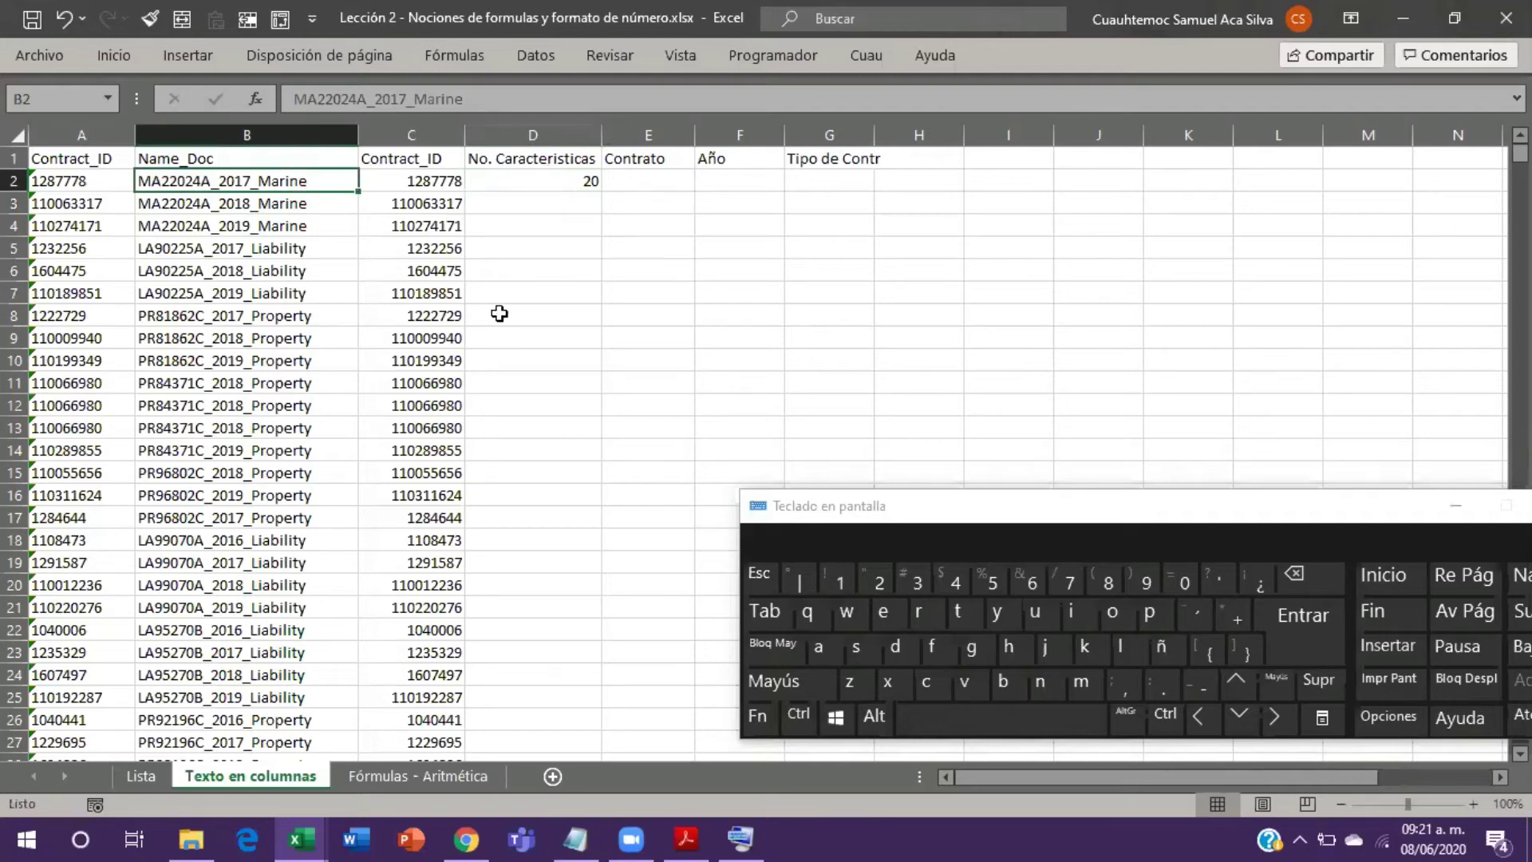
{"action": "key", "text": "Right"}
{"action": "key", "text": "Right"}
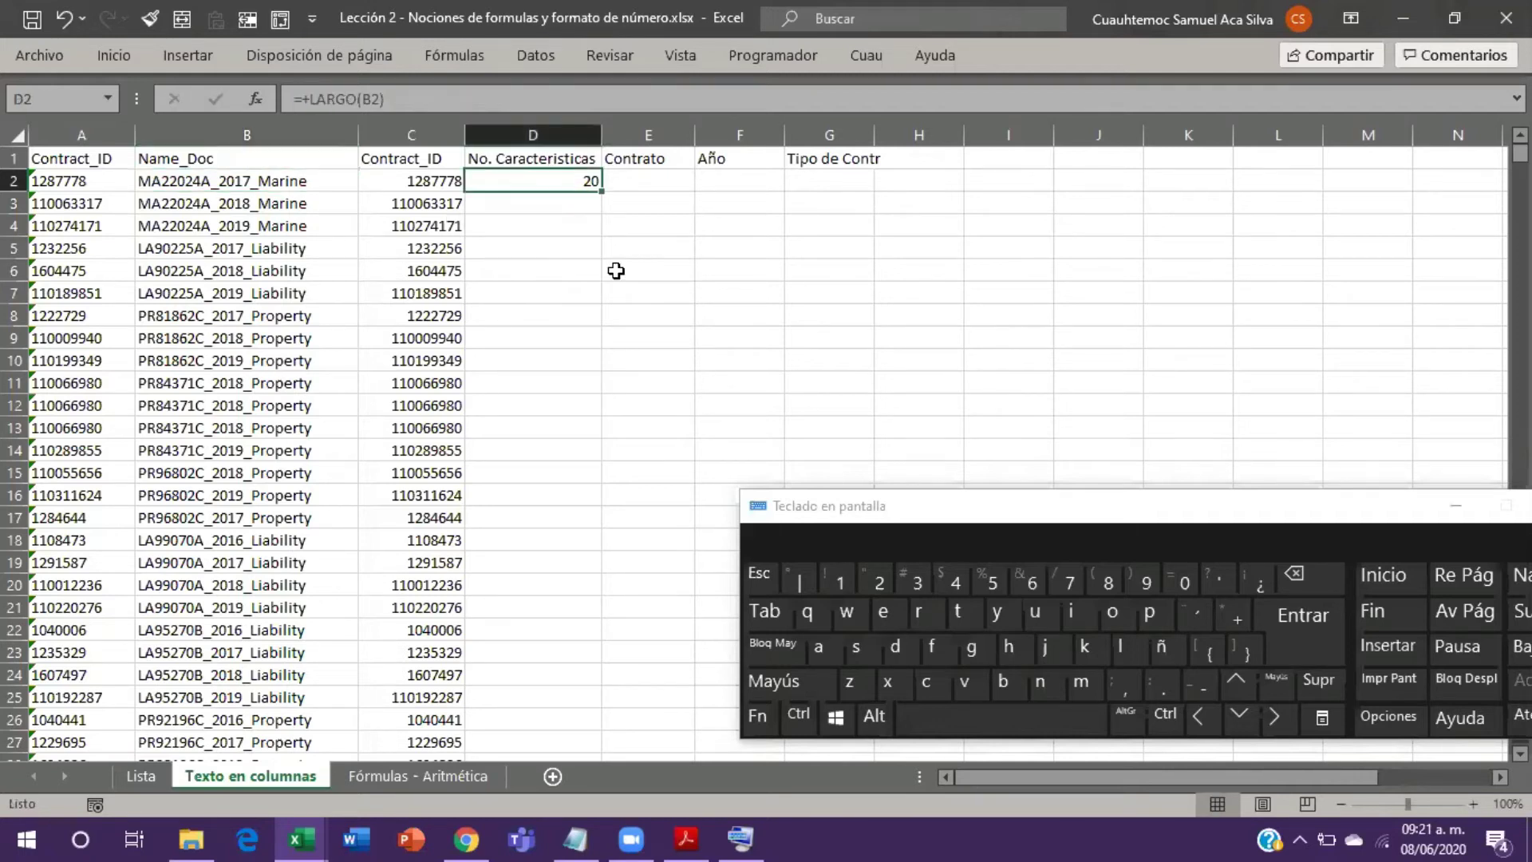
{"action": "double_click", "coordinate": [551, 176]}
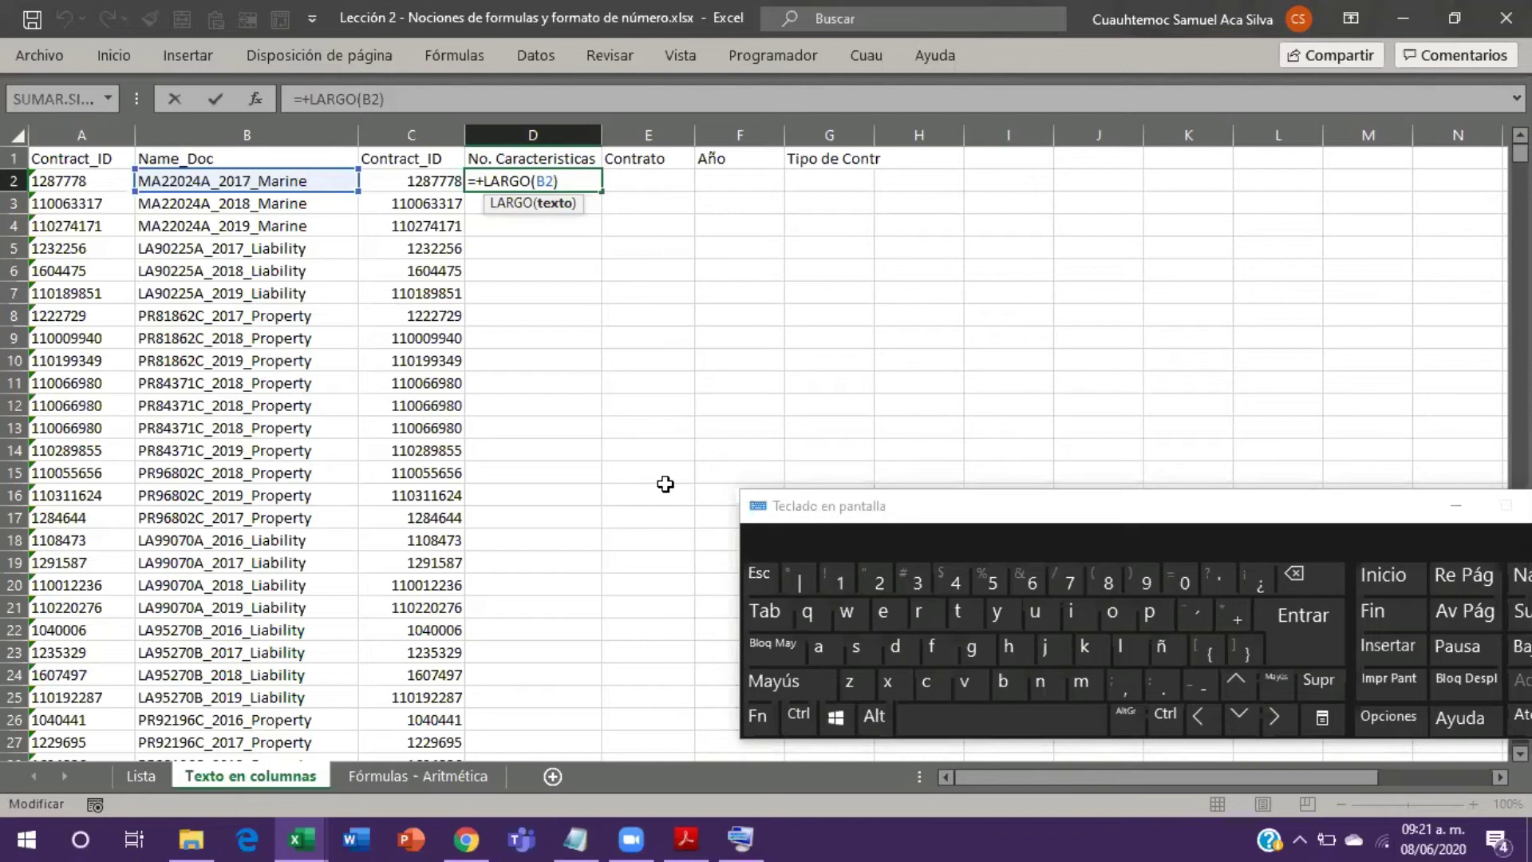
{"action": "key", "text": "Return"}
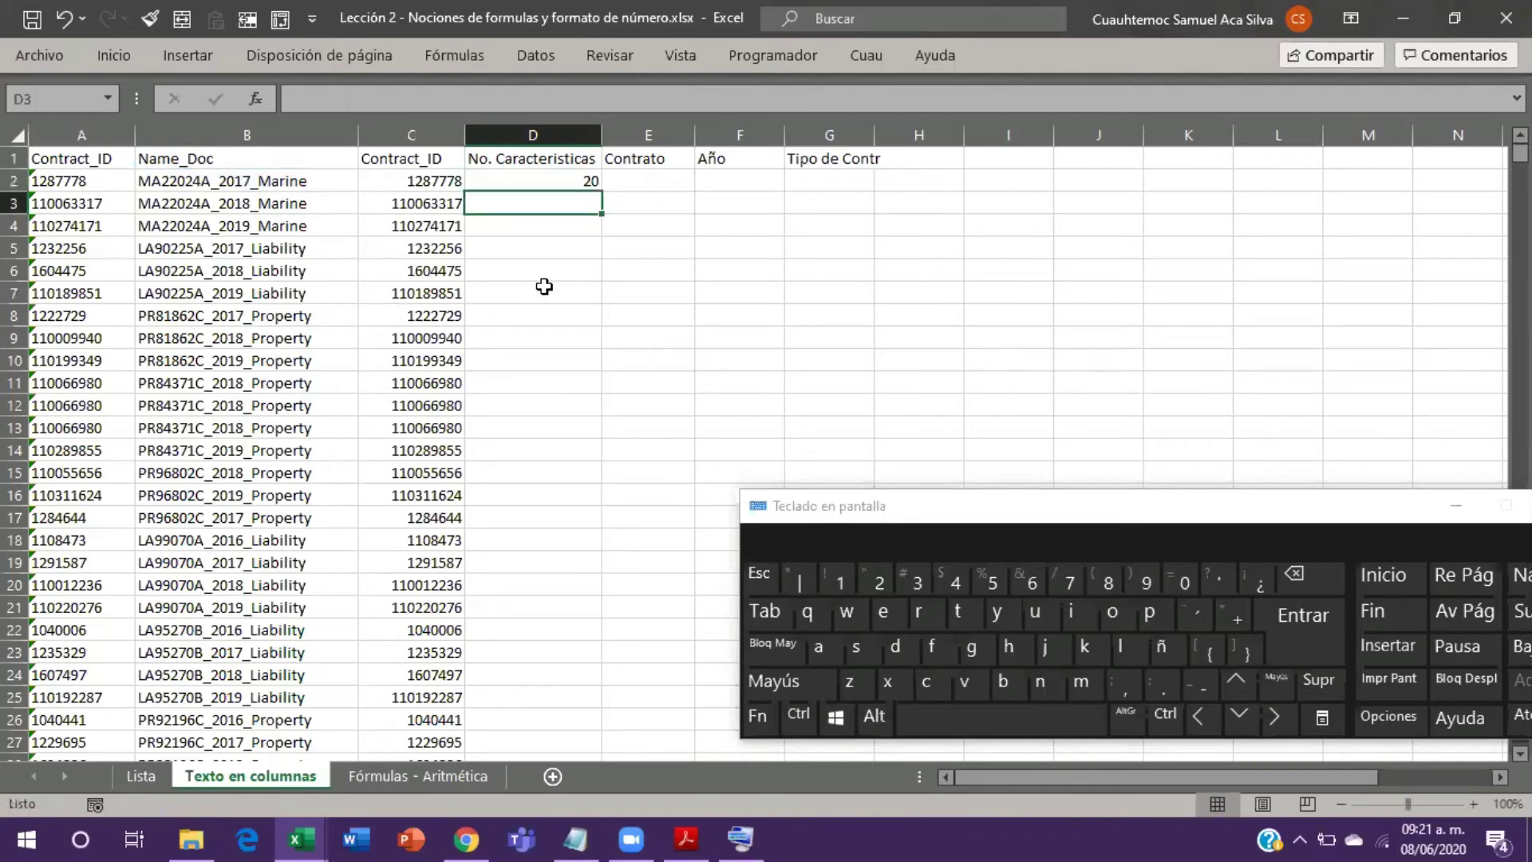
Step: Fill the LARGO formula from D2 down the whole No. Caracteristicas column and check its copy in D13
{"action": "left_click", "coordinate": [228, 187]}
{"action": "left_click", "coordinate": [584, 182]}
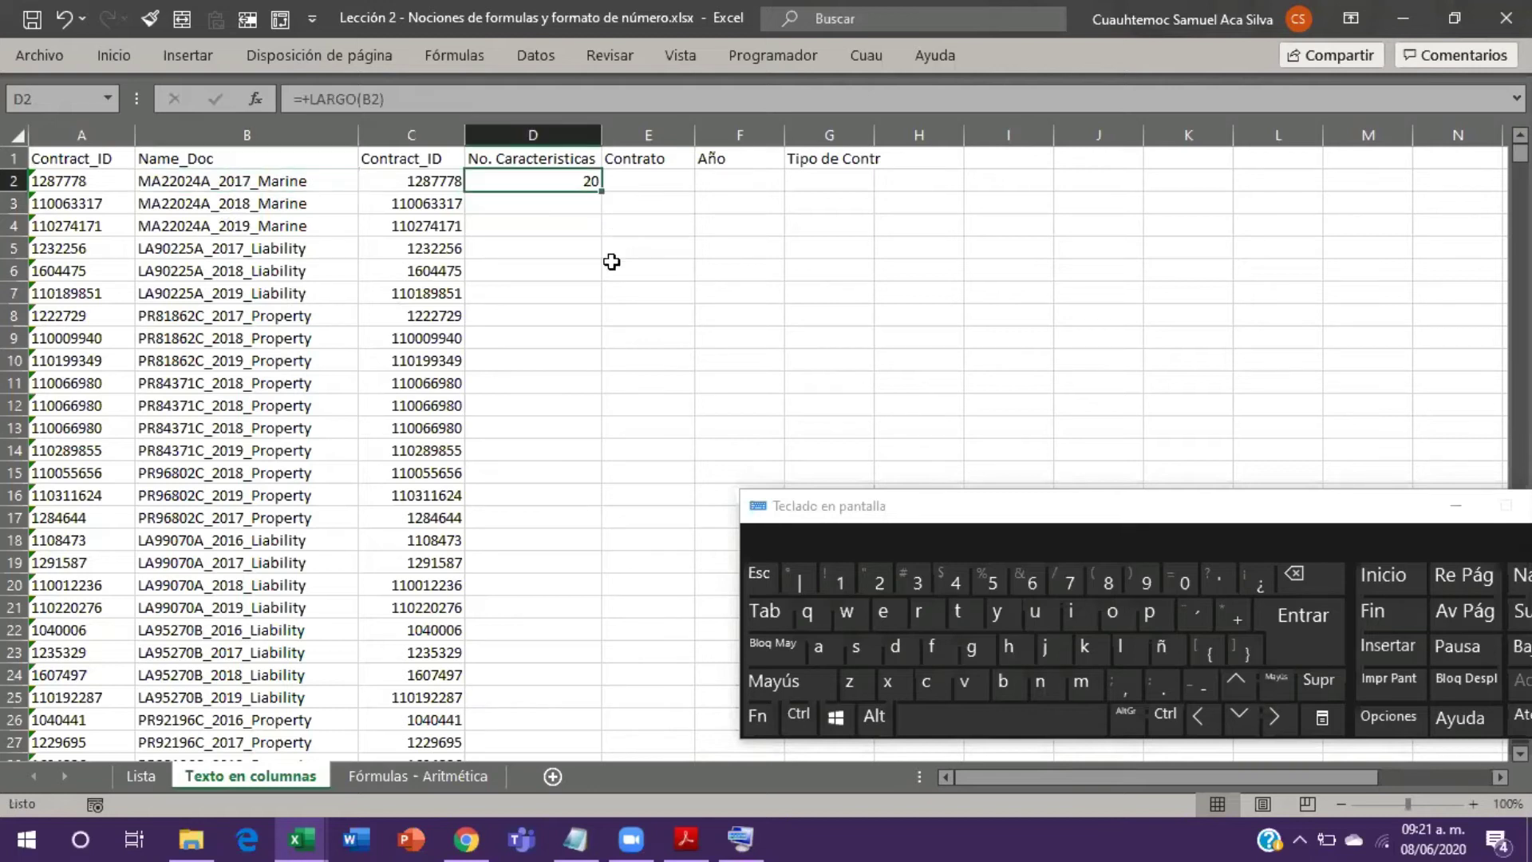
{"action": "double_click", "coordinate": [599, 193]}
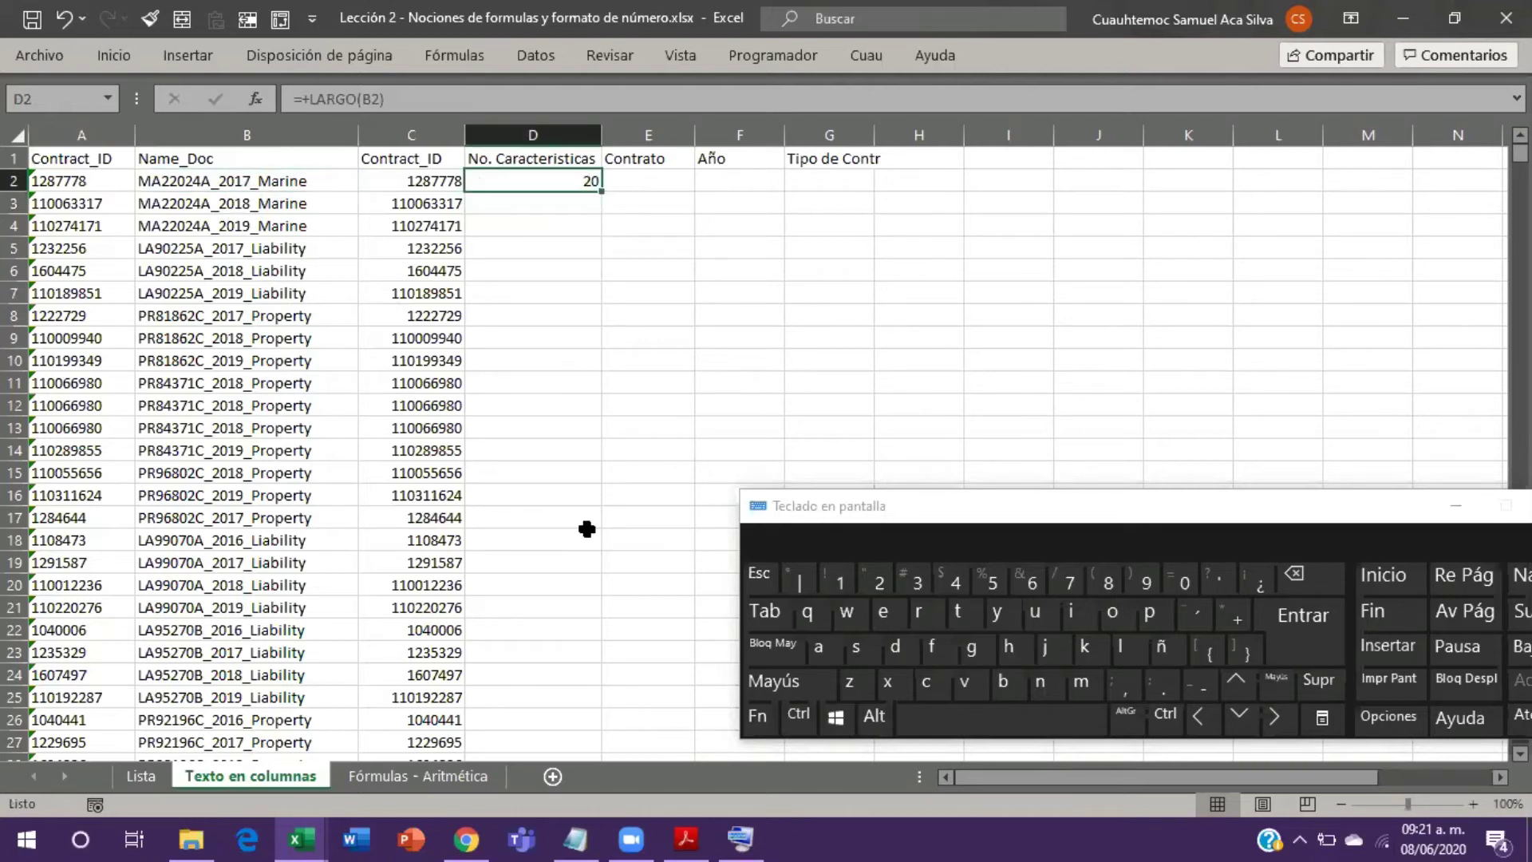
{"action": "left_click", "coordinate": [583, 420]}
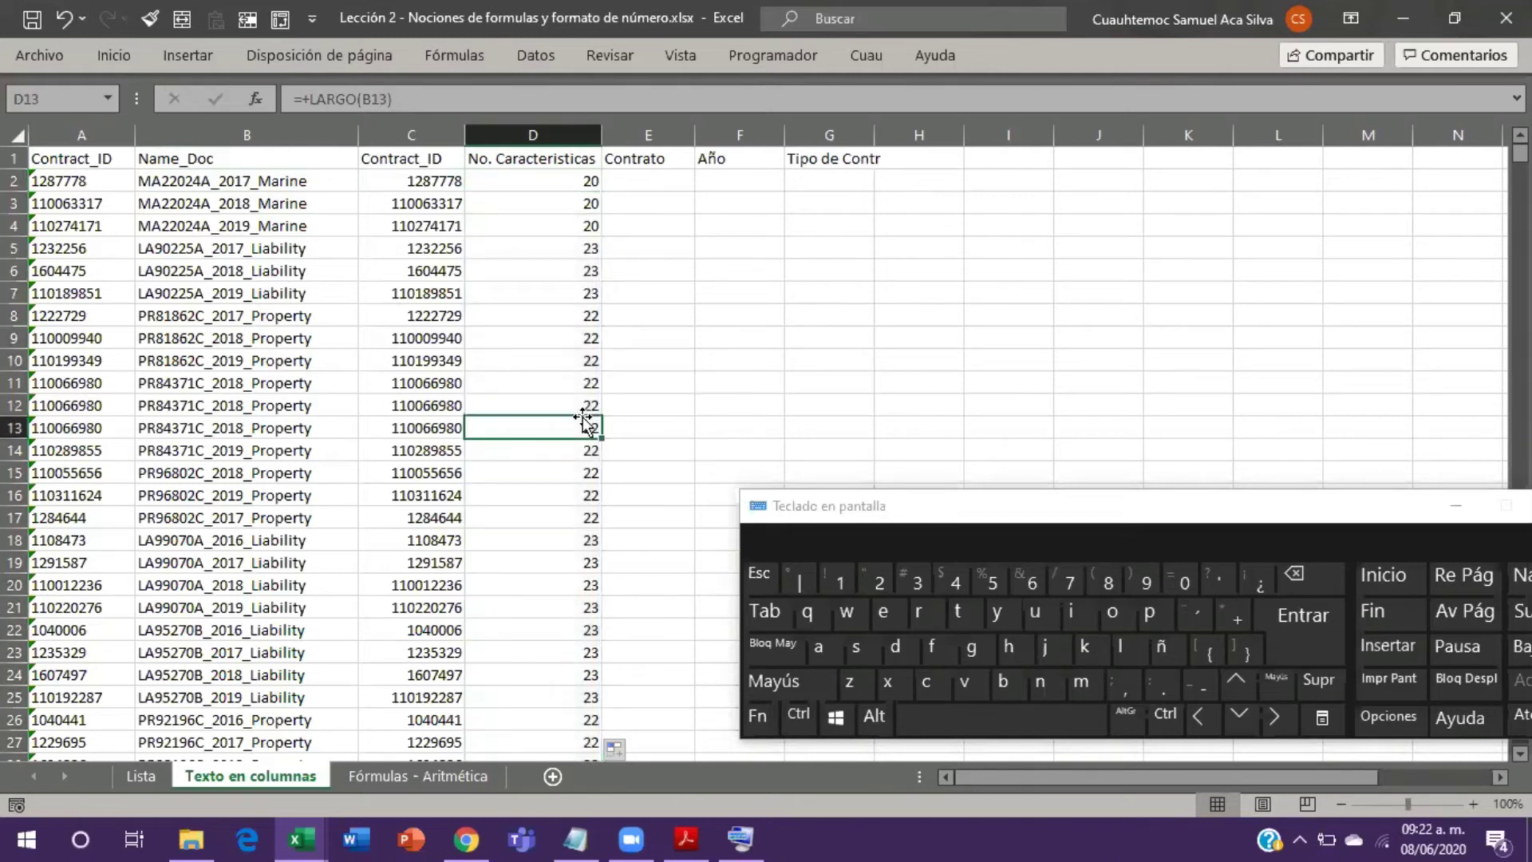
Step: Check that the formula reaches the list's last row in column D, and return to header D1
{"action": "left_click", "coordinate": [842, 509]}
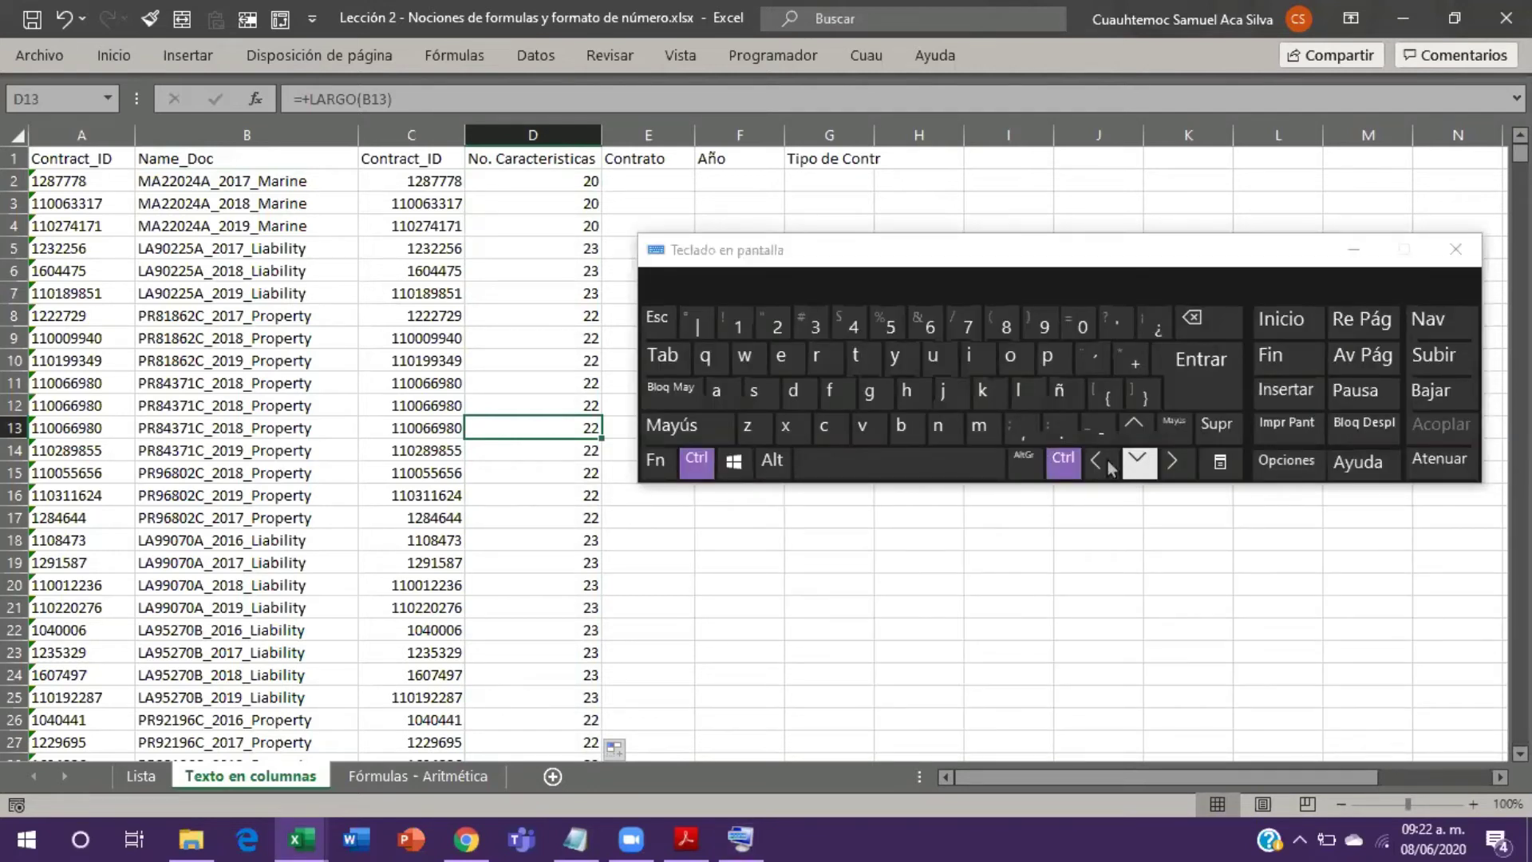
{"action": "left_click", "coordinate": [1137, 460]}
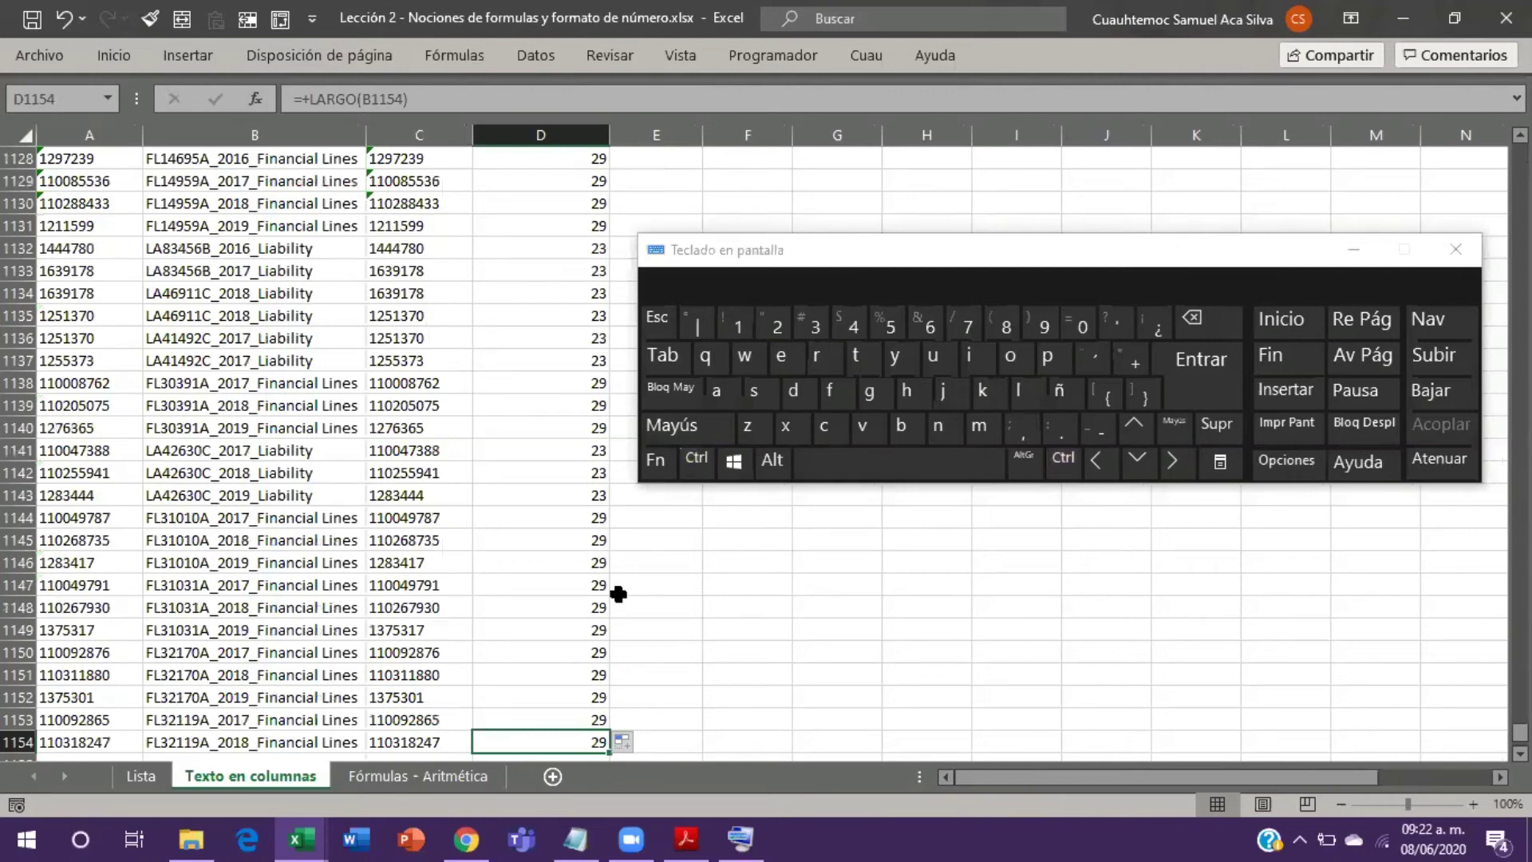
{"action": "scroll", "coordinate": [618, 594], "scroll_direction": "down", "scroll_amount": 5}
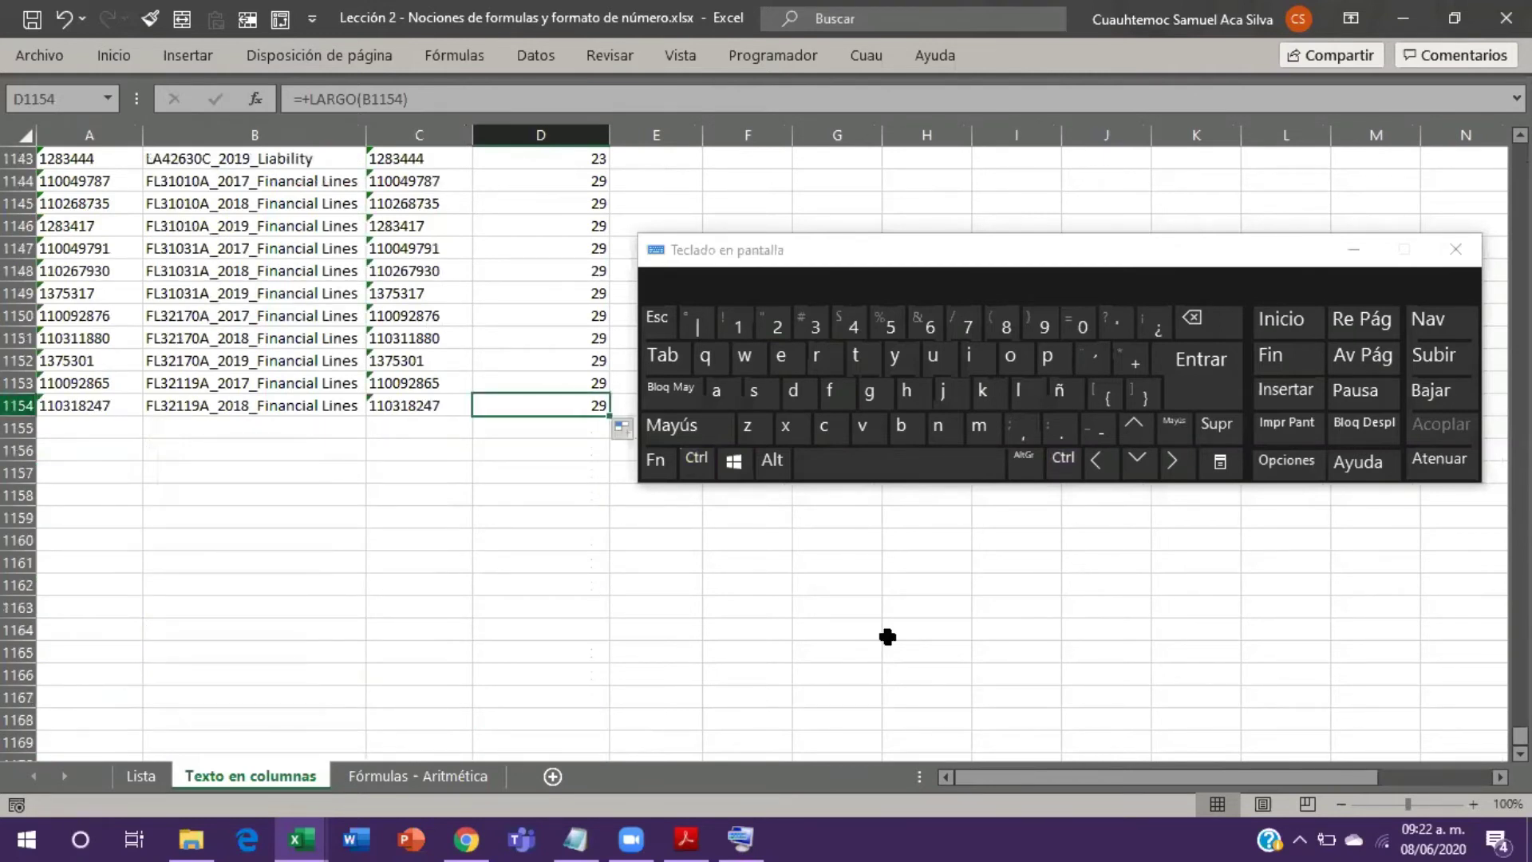
{"action": "left_click", "coordinate": [696, 461]}
{"action": "left_click", "coordinate": [1142, 430]}
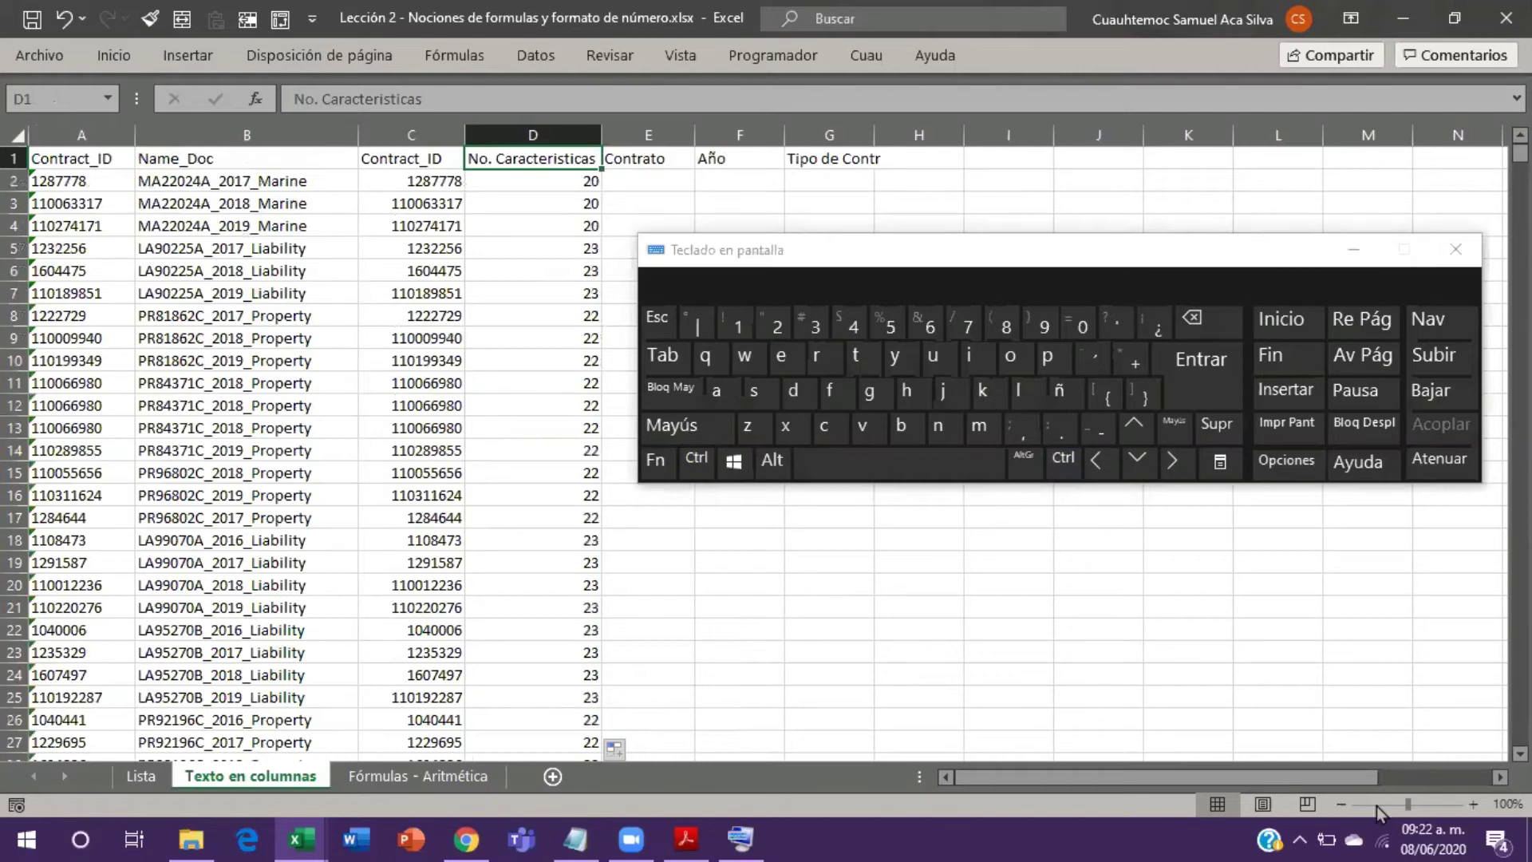
Step: Zoom the sheet to 110% and move the on-screen keyboard clear of column D, with D4 selected
{"action": "left_click", "coordinate": [1476, 805]}
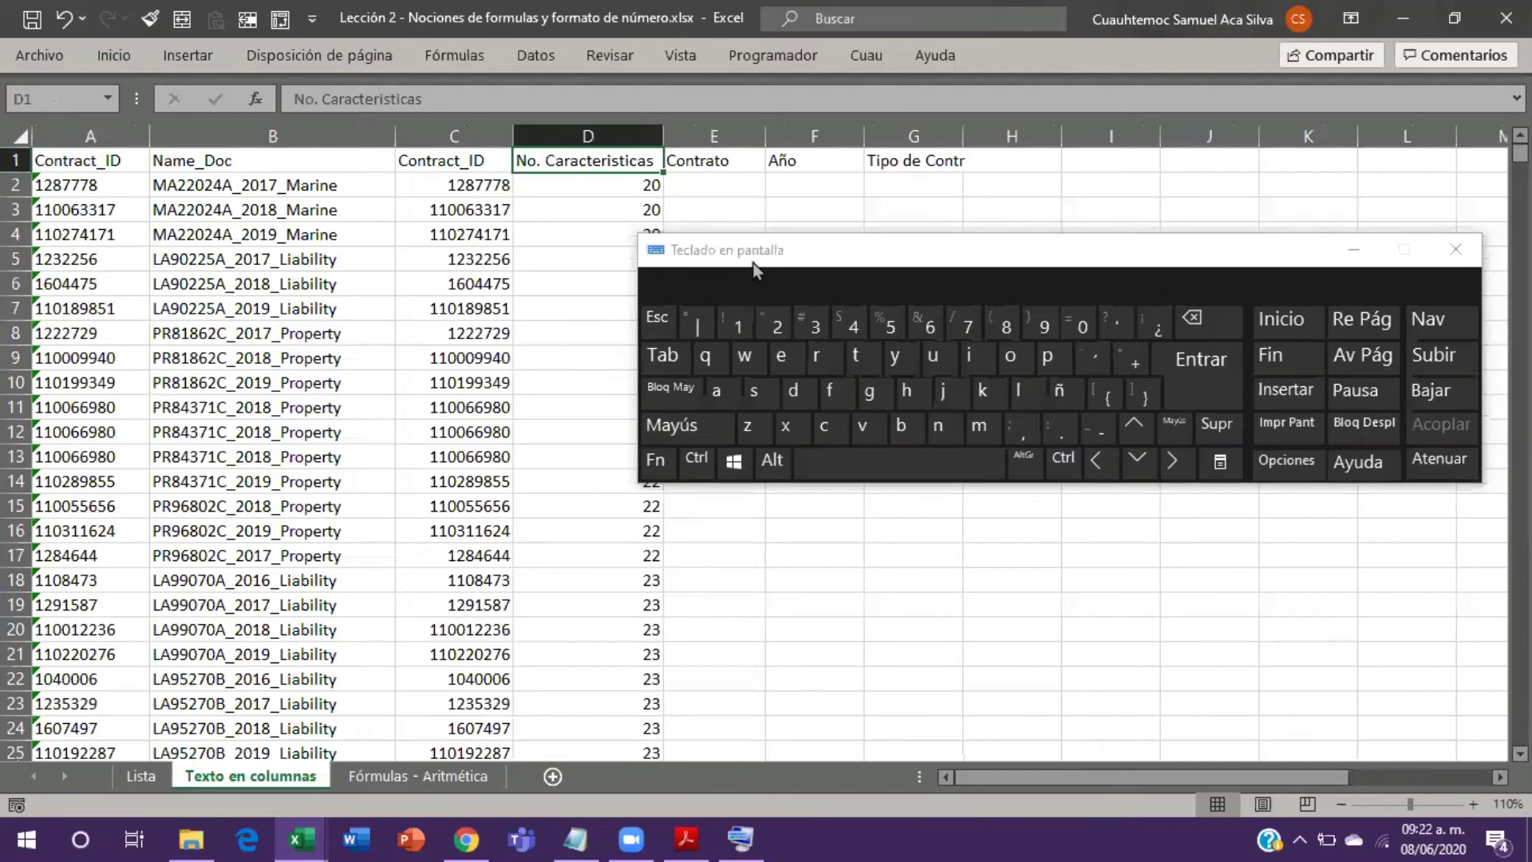
{"action": "left_click_drag", "start_coordinate": [754, 270], "coordinate": [813, 303]}
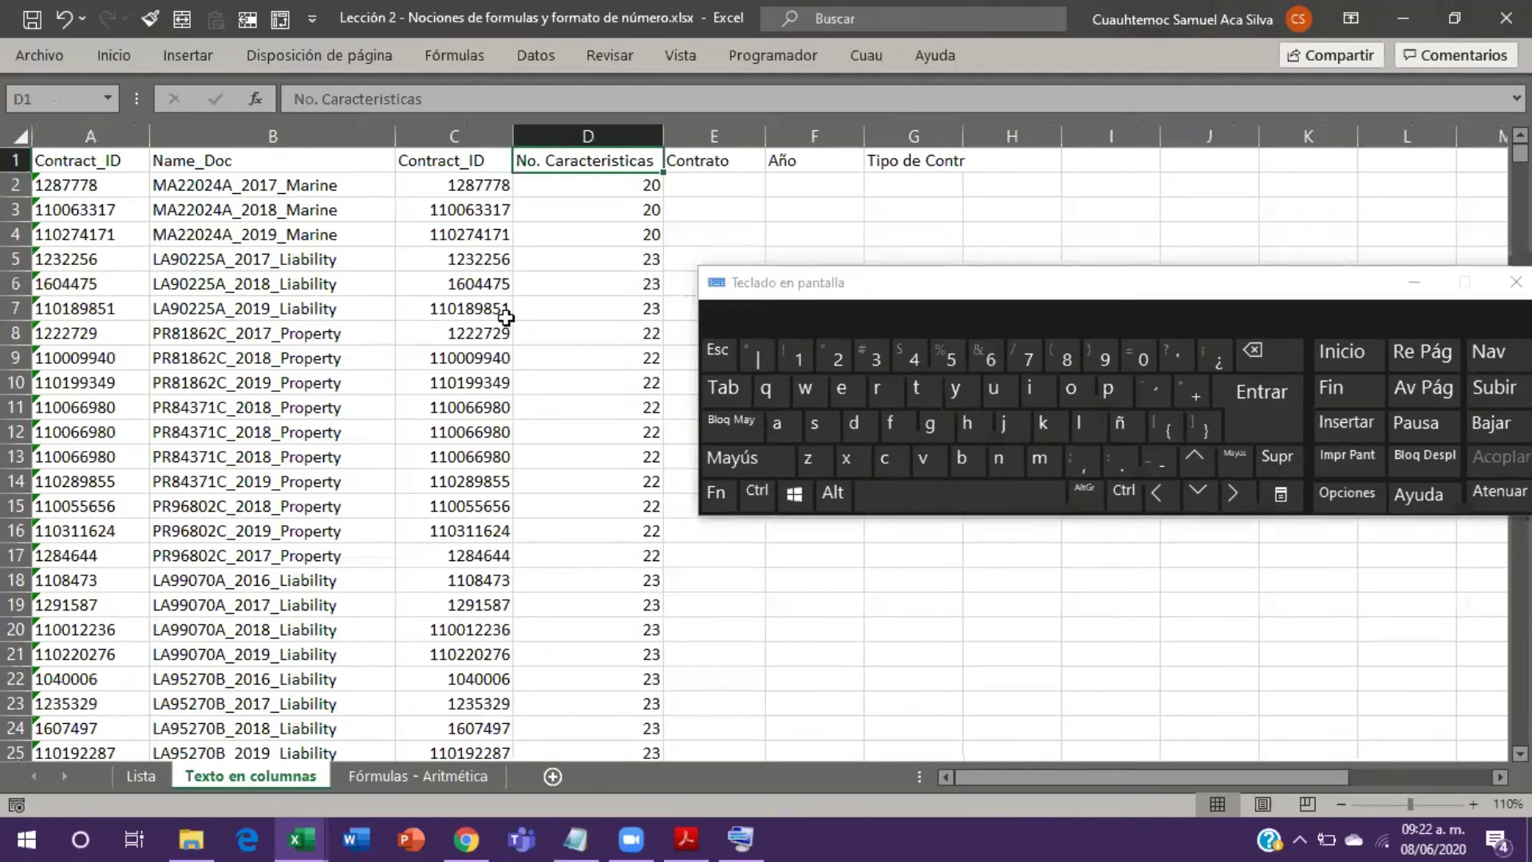
{"action": "left_click", "coordinate": [576, 247]}
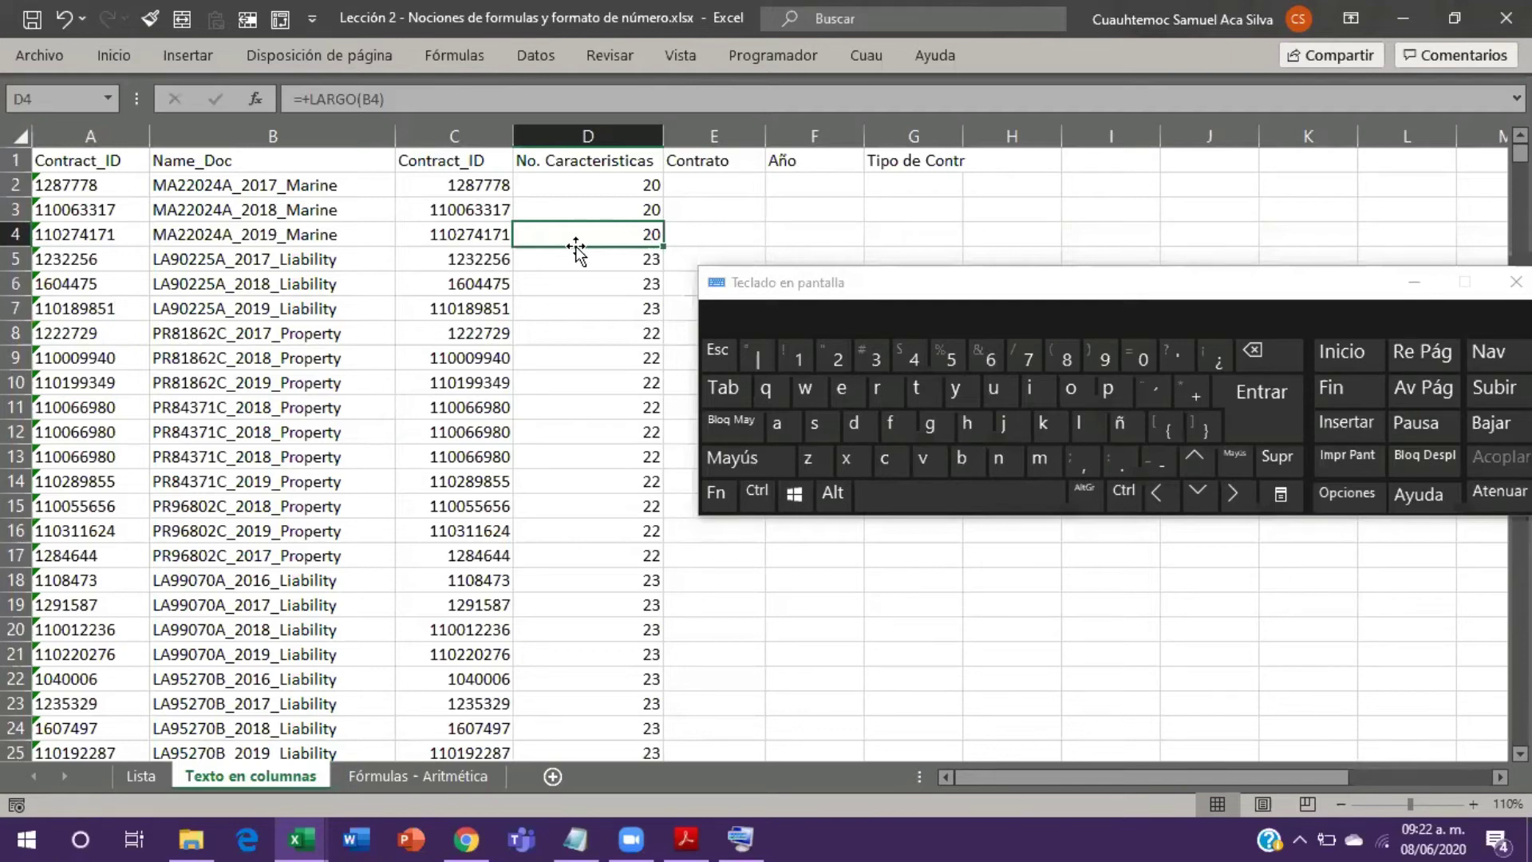
Step: Expand the ribbon and look up the Filtro command, moving the on-screen keyboard out of its way
{"action": "key", "text": "ctrl"}
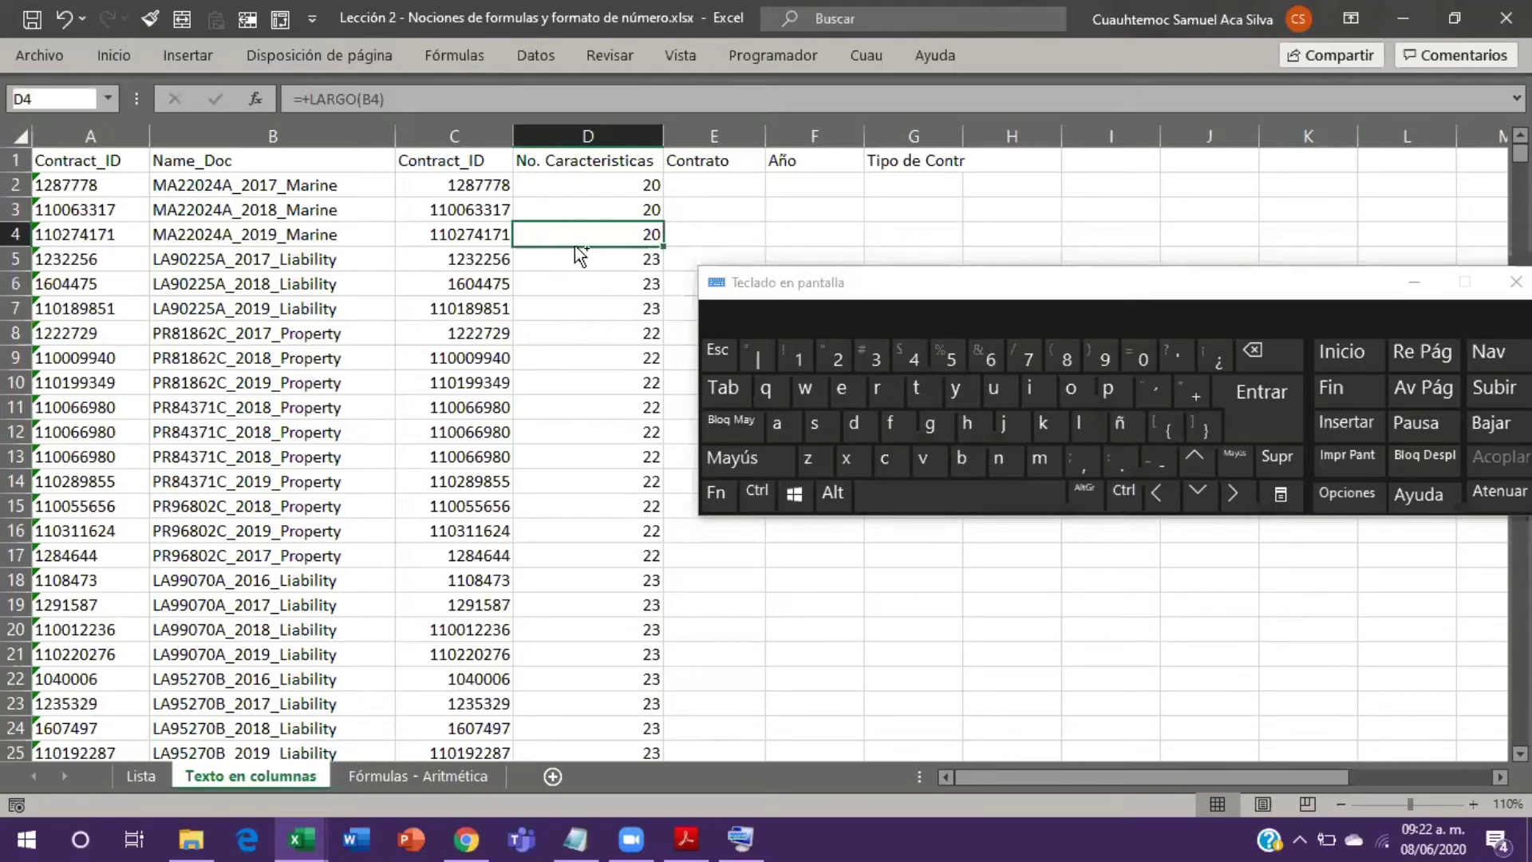
{"action": "key", "text": "ctrl+F1"}
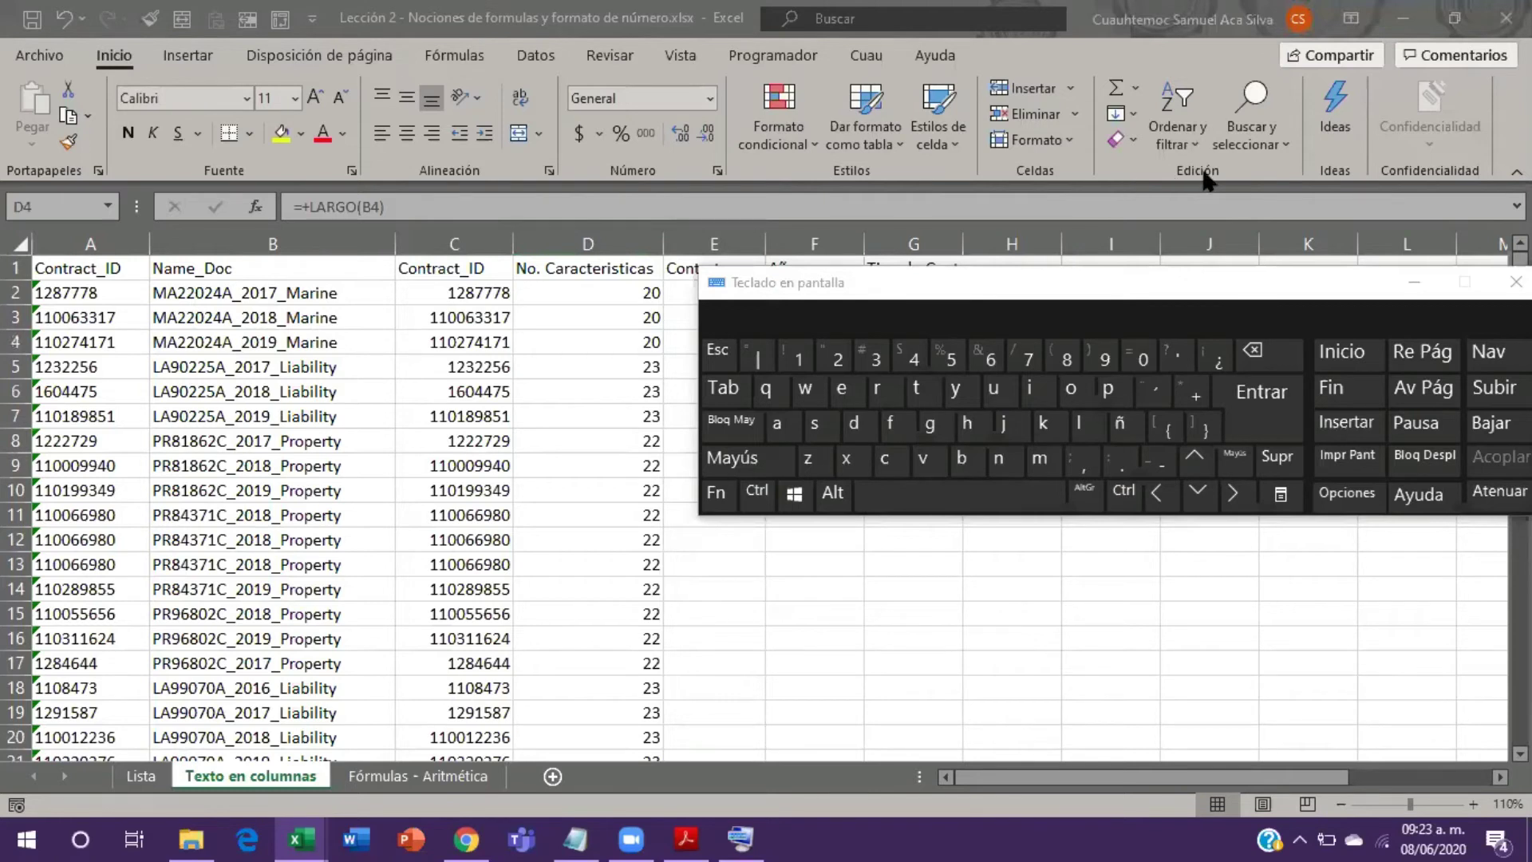
{"action": "left_click", "coordinate": [1204, 147]}
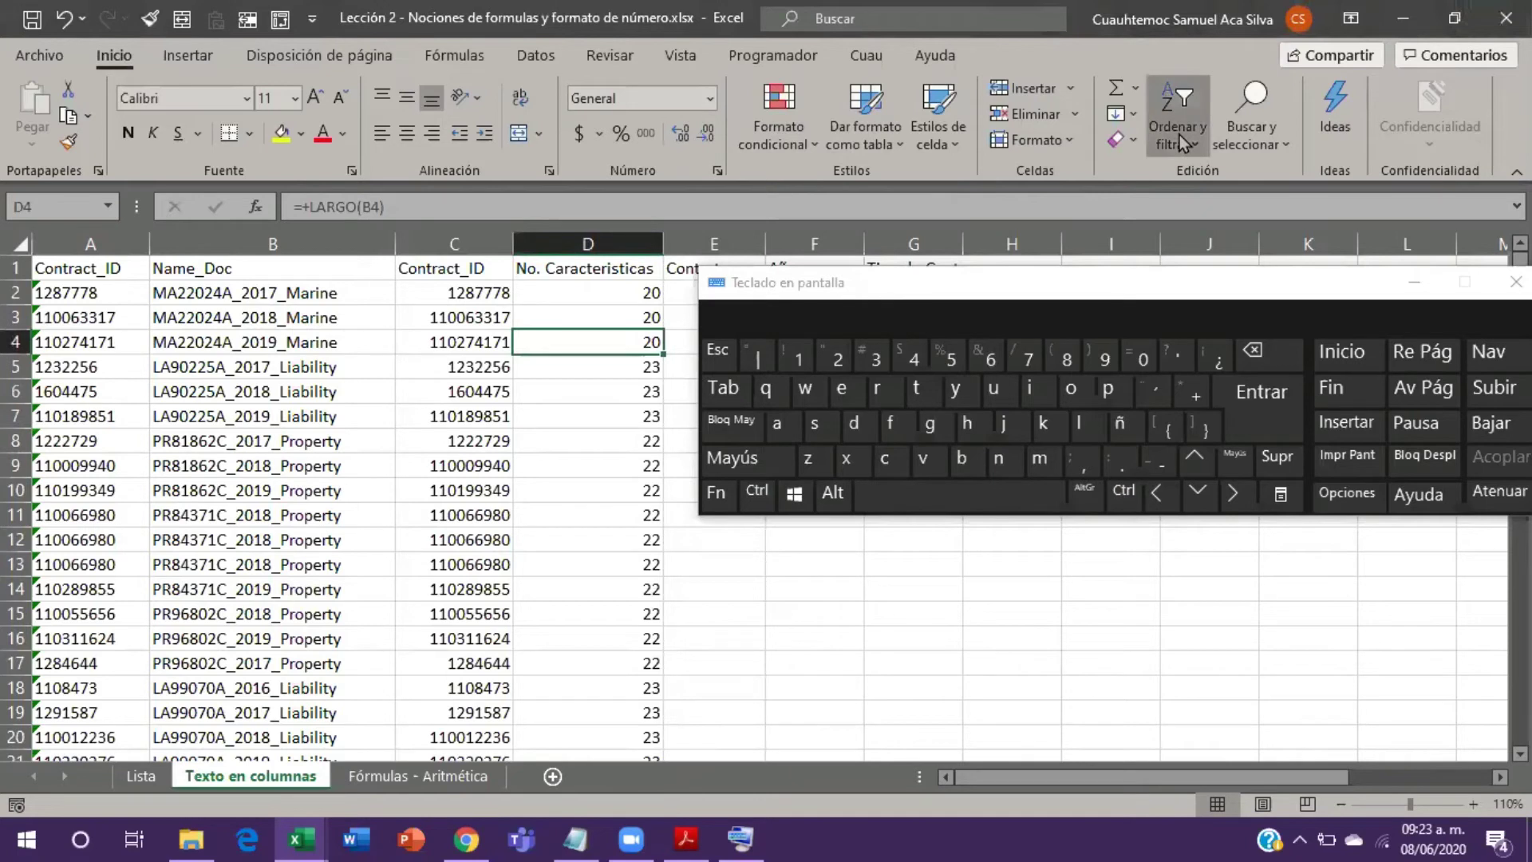
{"action": "left_click", "coordinate": [1181, 143]}
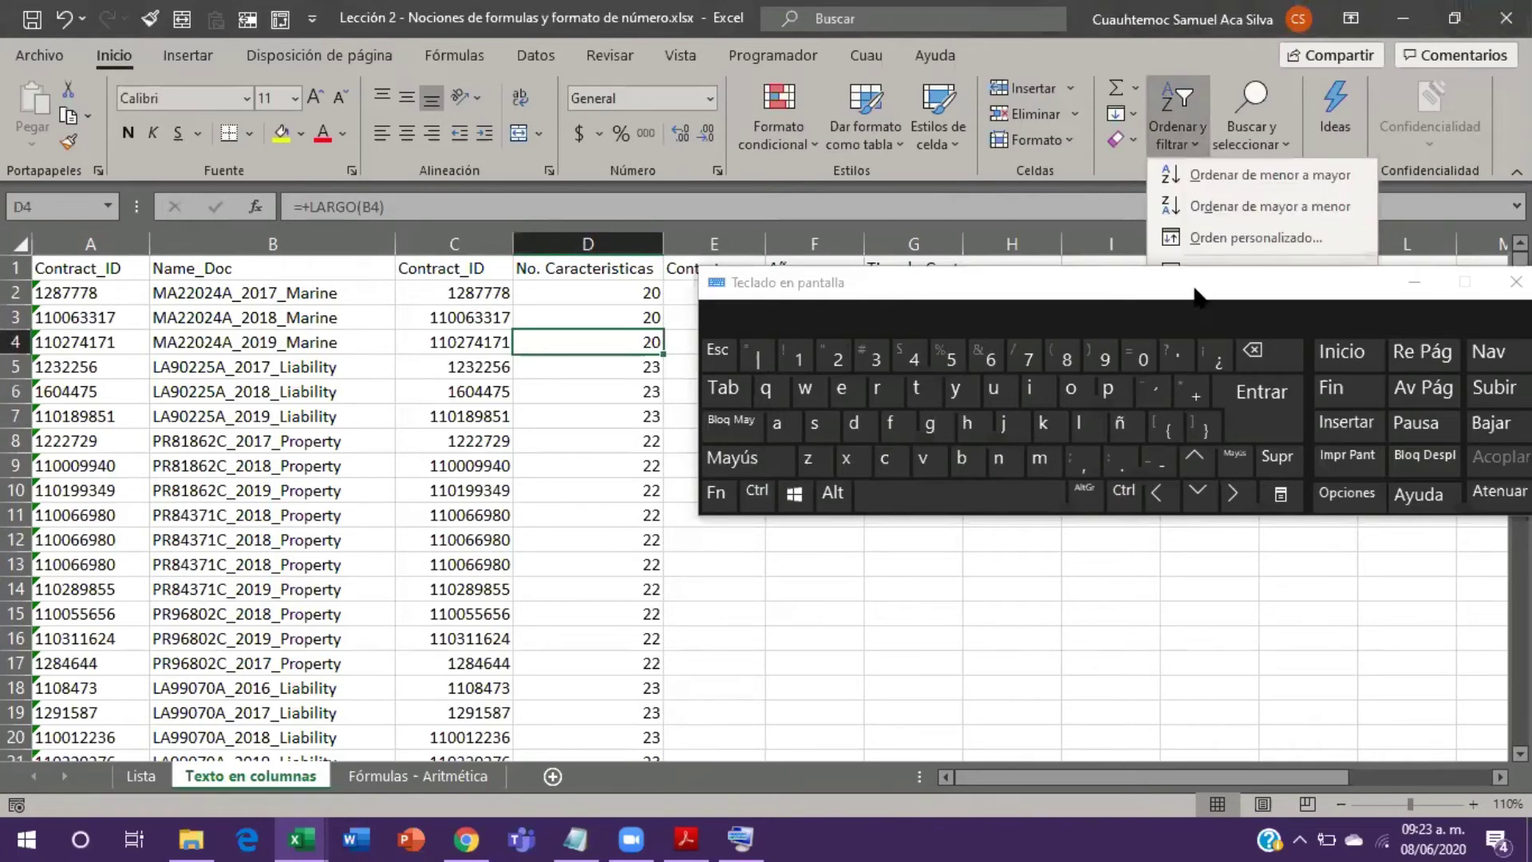
{"action": "left_click_drag", "start_coordinate": [1197, 297], "coordinate": [1216, 392]}
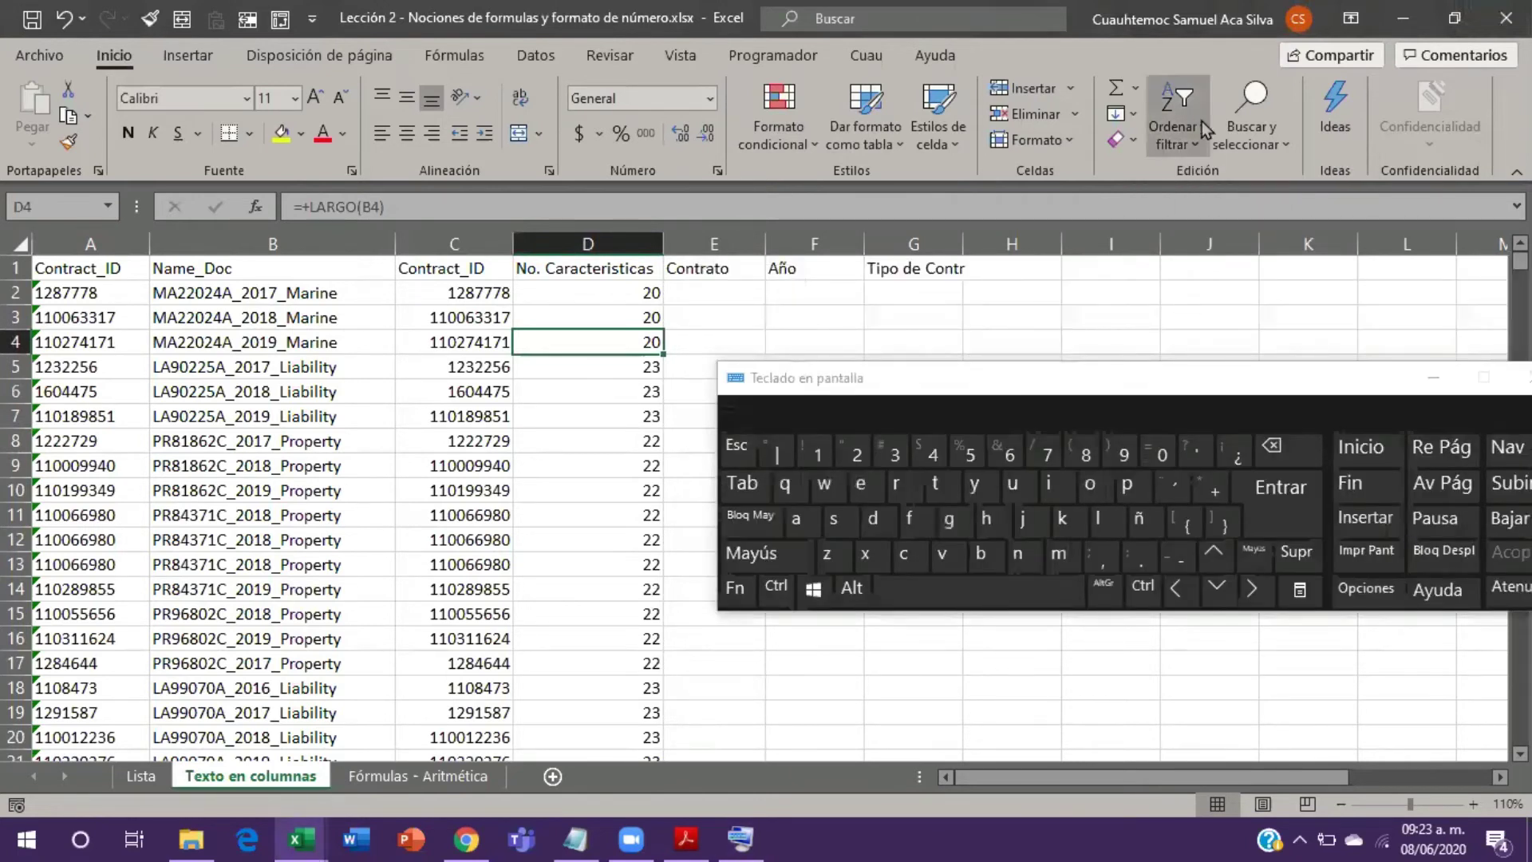
{"action": "left_click", "coordinate": [1202, 124]}
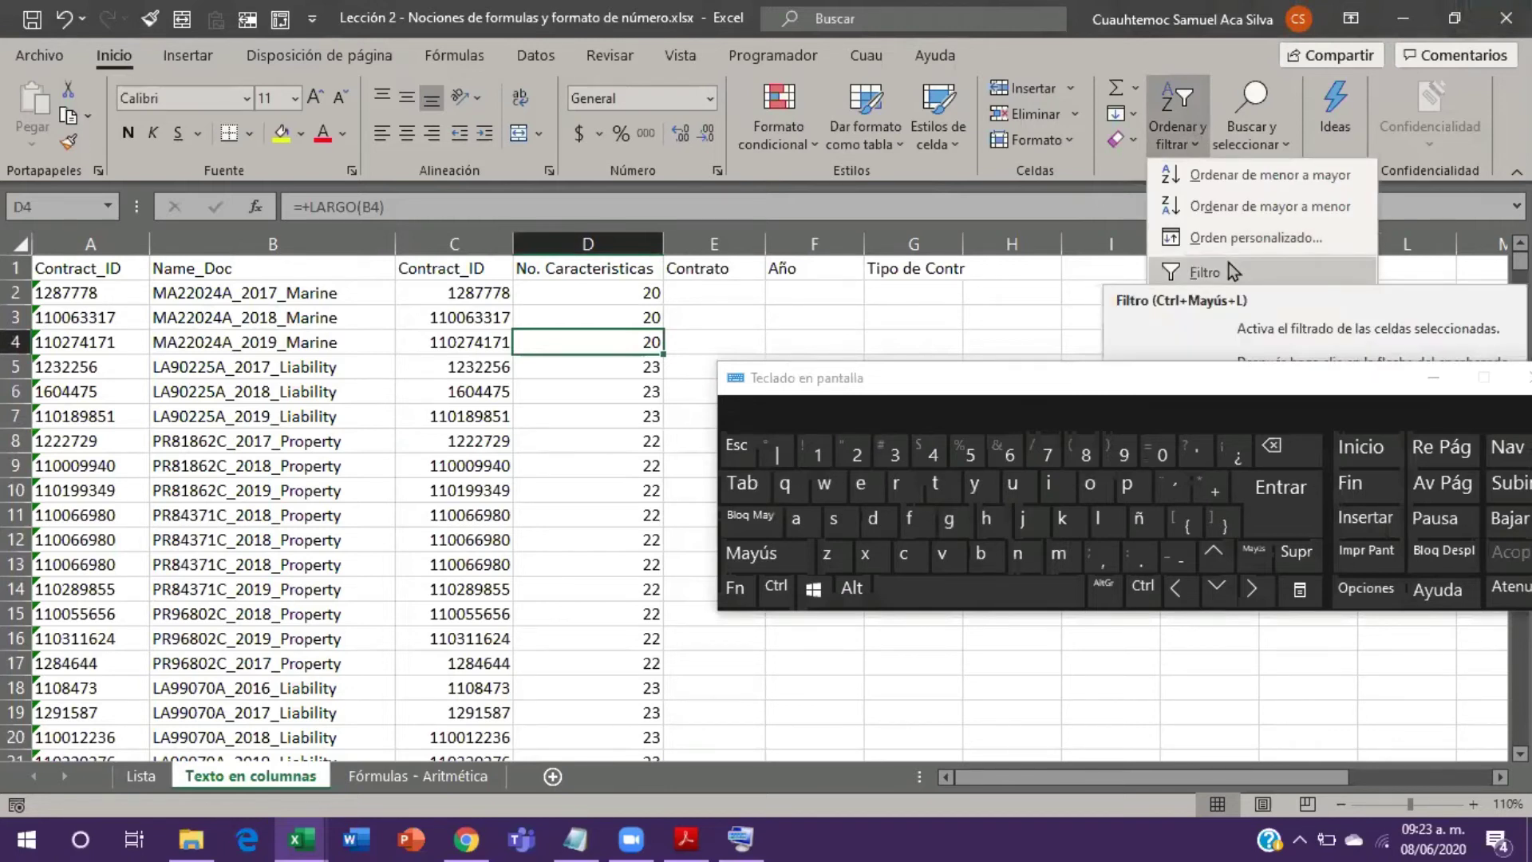
{"action": "left_click", "coordinate": [498, 260]}
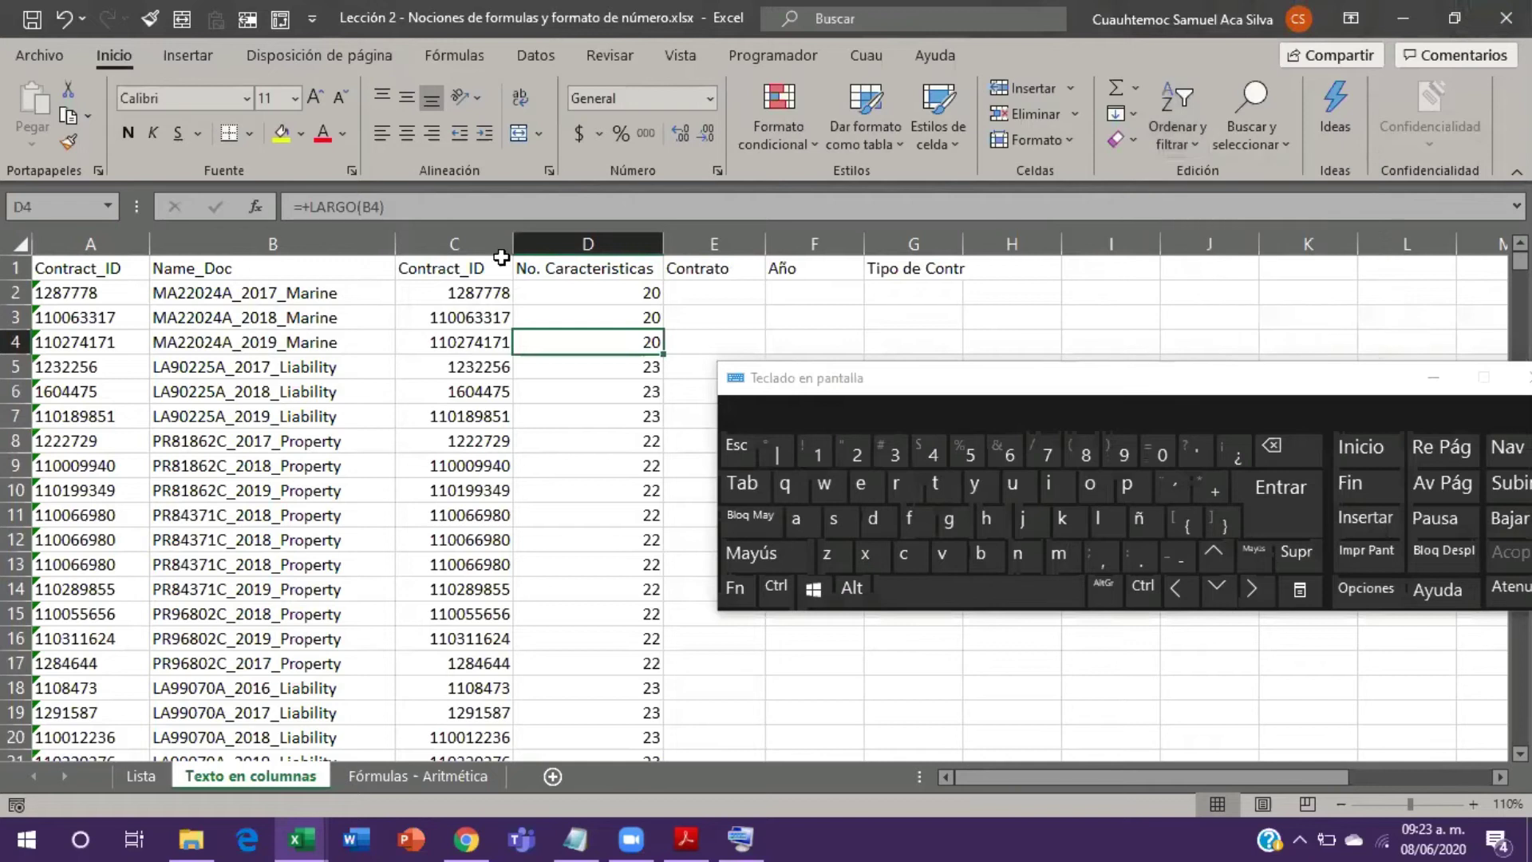
Step: Apply a filter to row 4 and look through the filter values offered in column D
{"action": "left_click", "coordinate": [16, 341]}
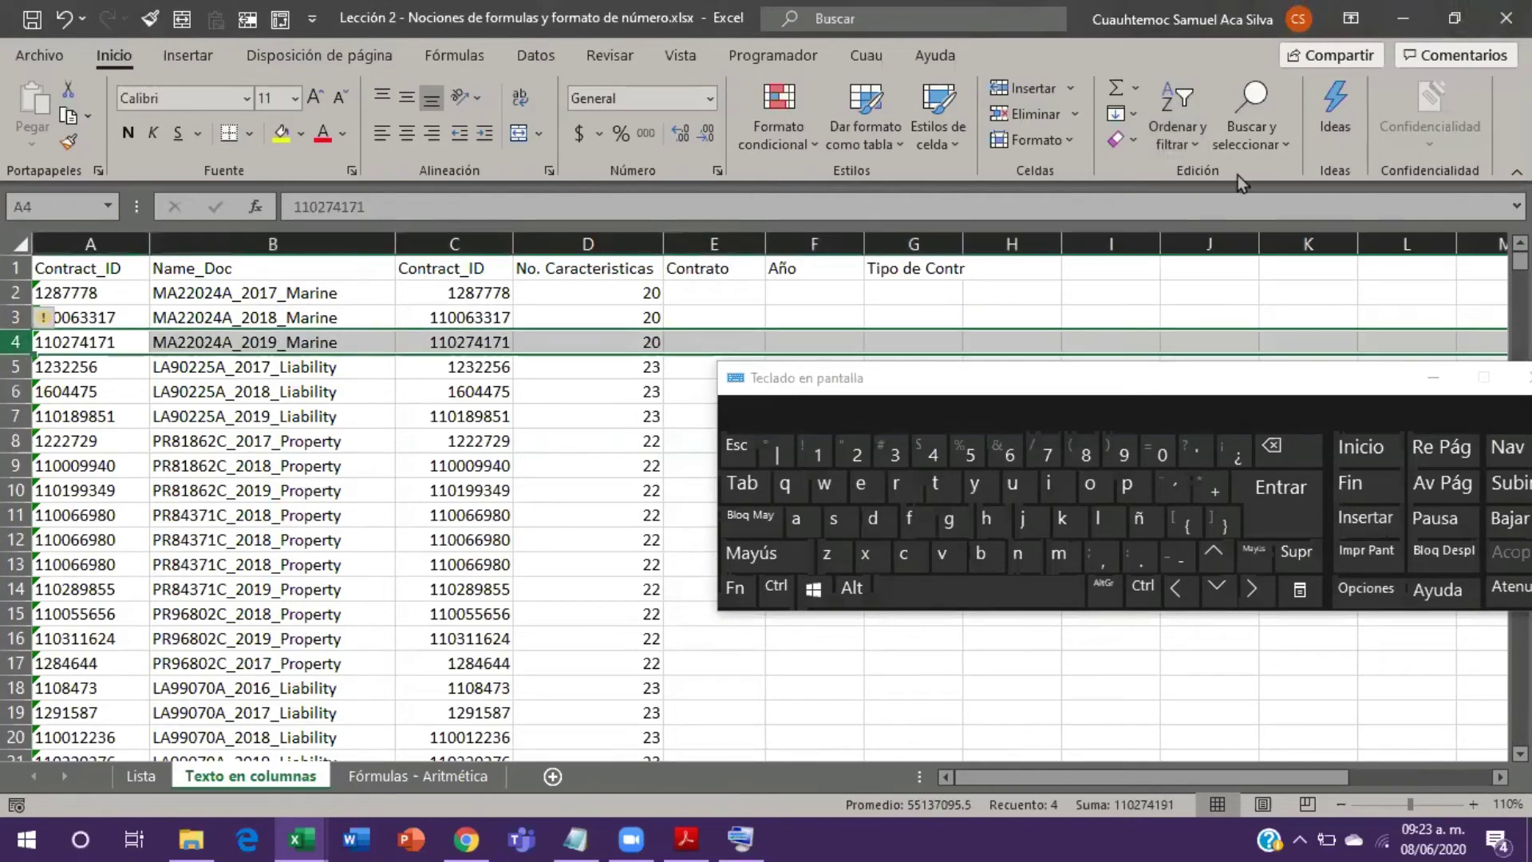
{"action": "left_click", "coordinate": [1177, 134]}
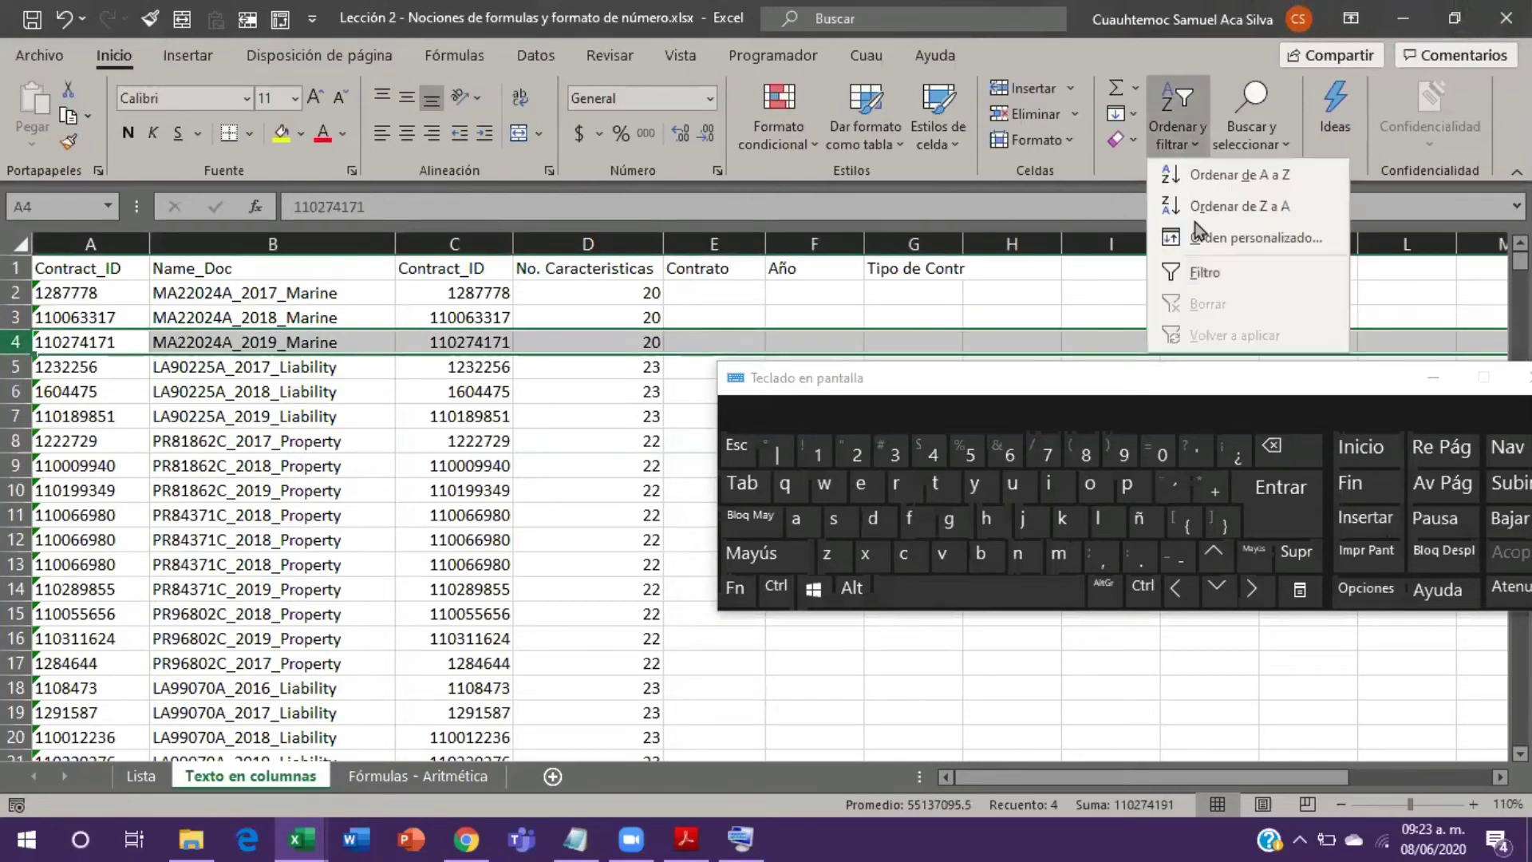
{"action": "left_click", "coordinate": [1206, 274]}
{"action": "left_click", "coordinate": [479, 462]}
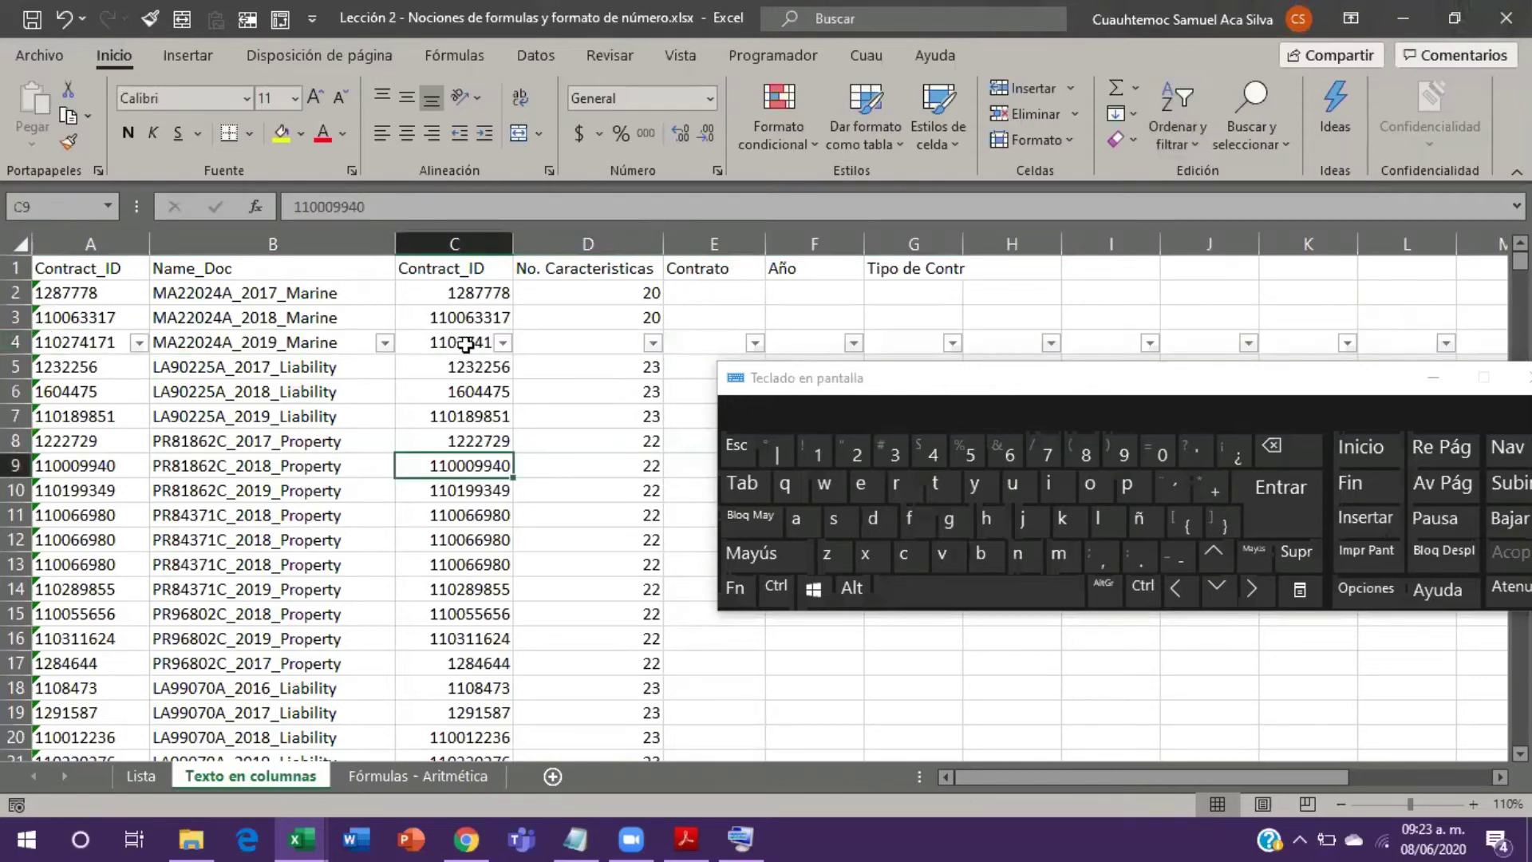
{"action": "left_click", "coordinate": [652, 343]}
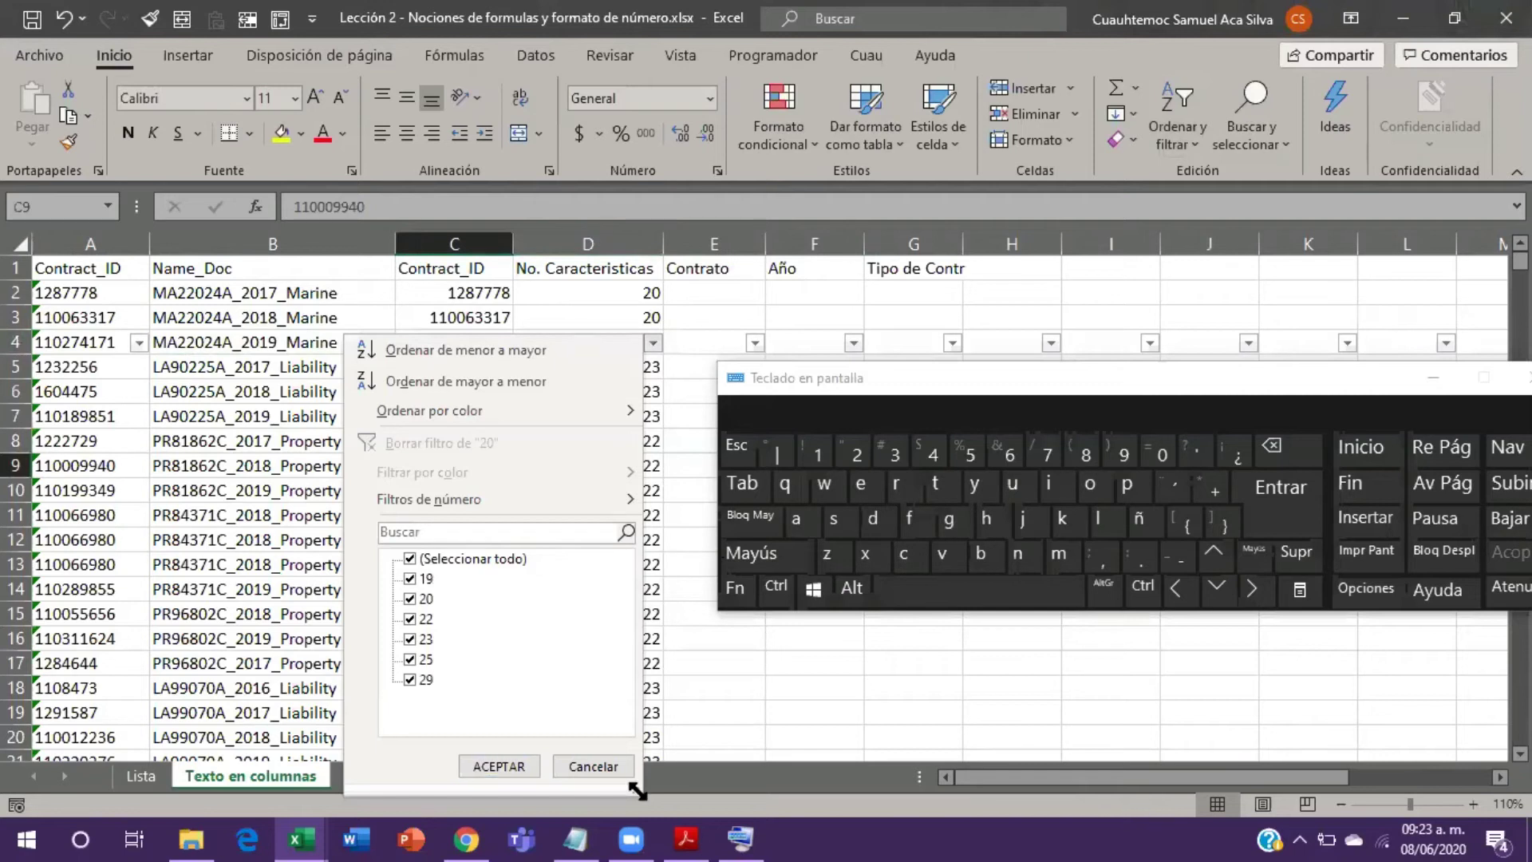
{"action": "left_click", "coordinate": [702, 707]}
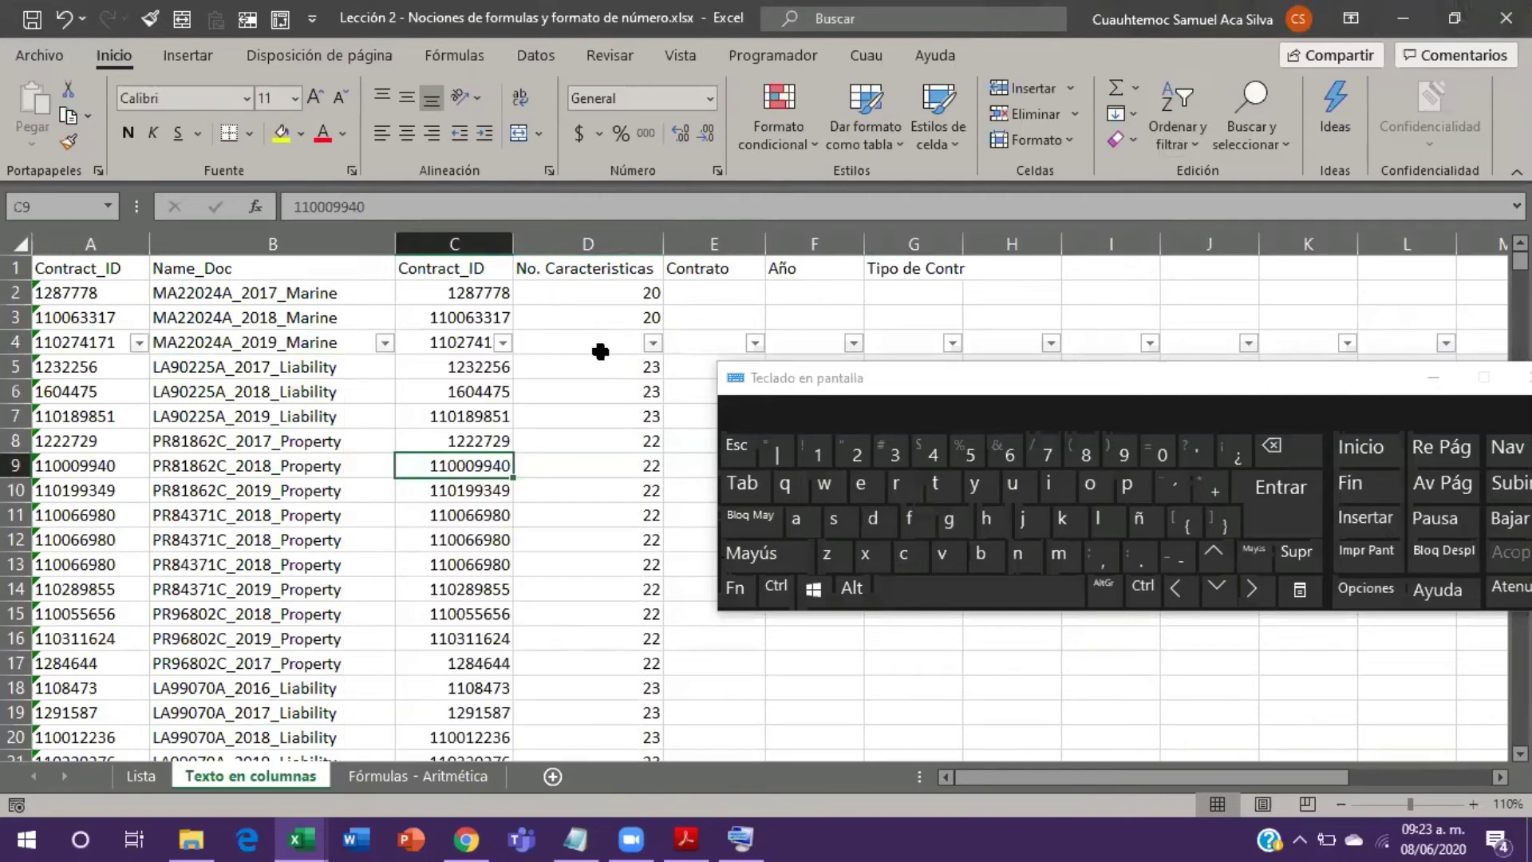
{"action": "left_click", "coordinate": [600, 351]}
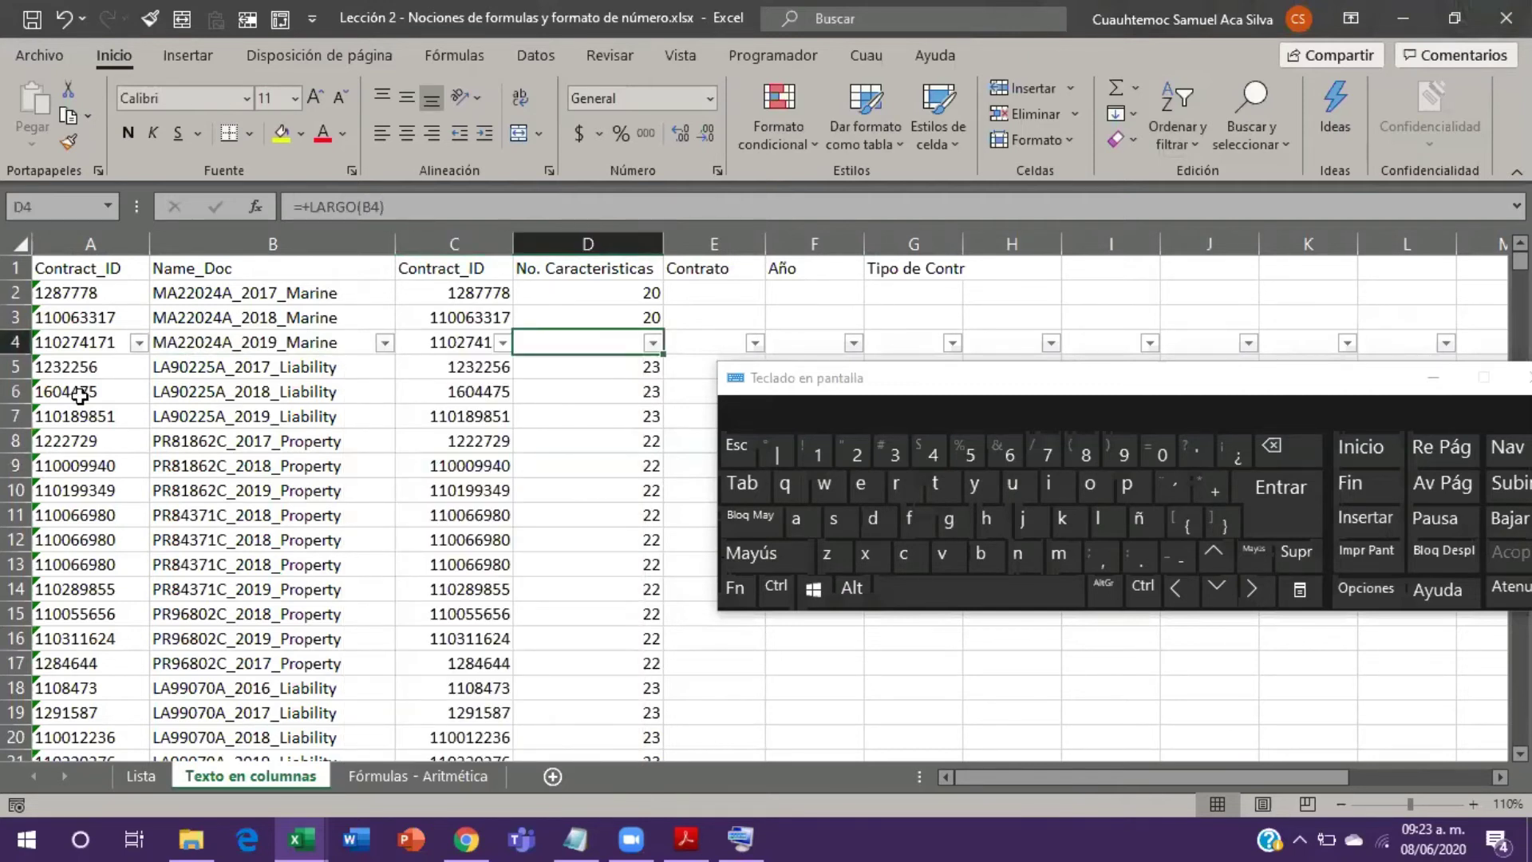
Step: Remove the filter from row 4 and look again at the sort and filter options
{"action": "left_click", "coordinate": [16, 342]}
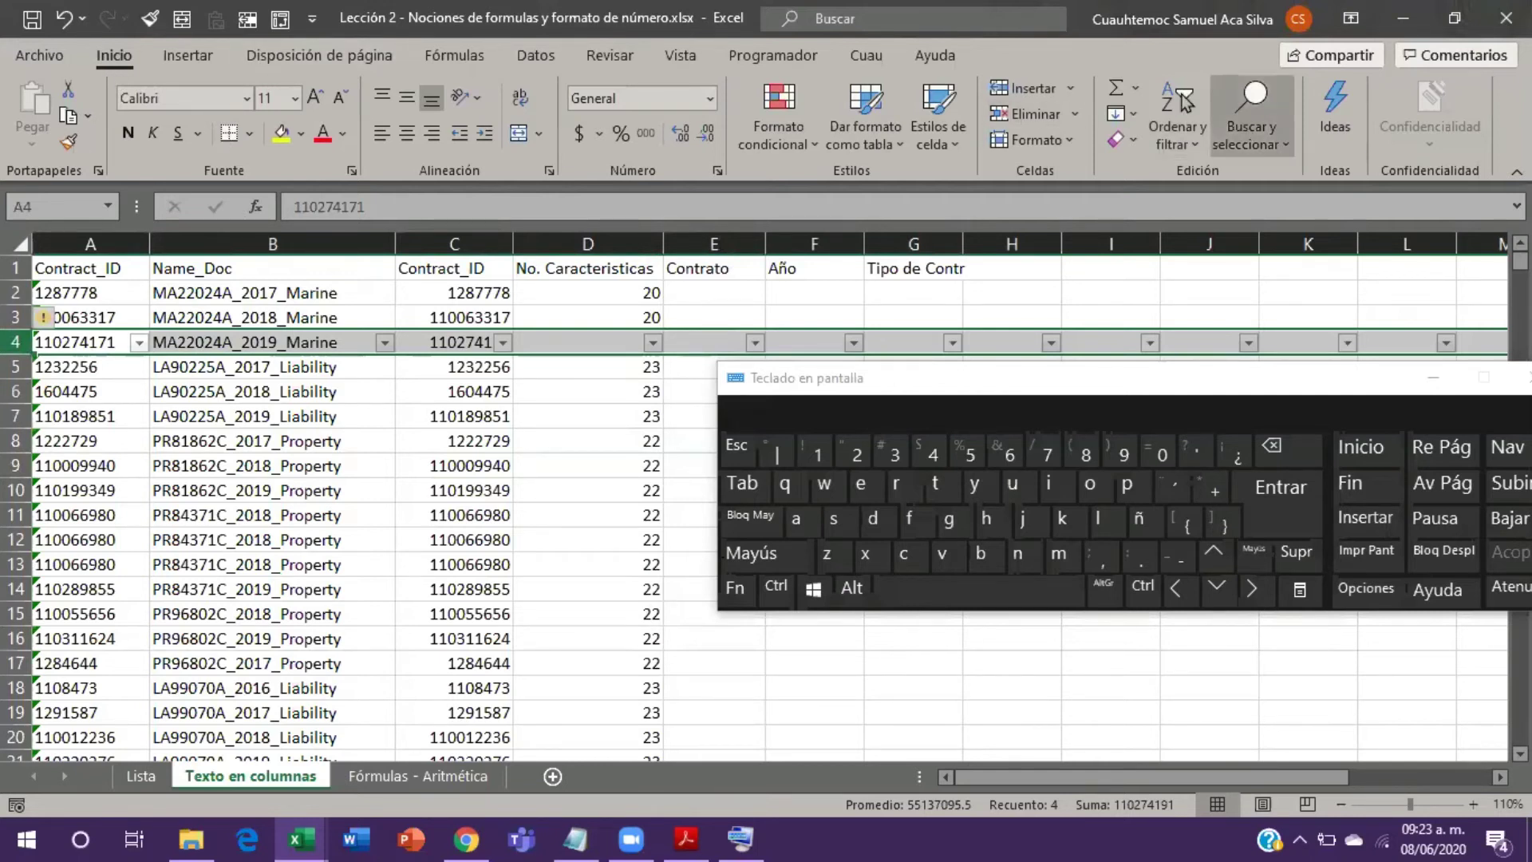
{"action": "left_click", "coordinate": [1197, 141]}
{"action": "left_click", "coordinate": [1208, 273]}
{"action": "left_click", "coordinate": [481, 466]}
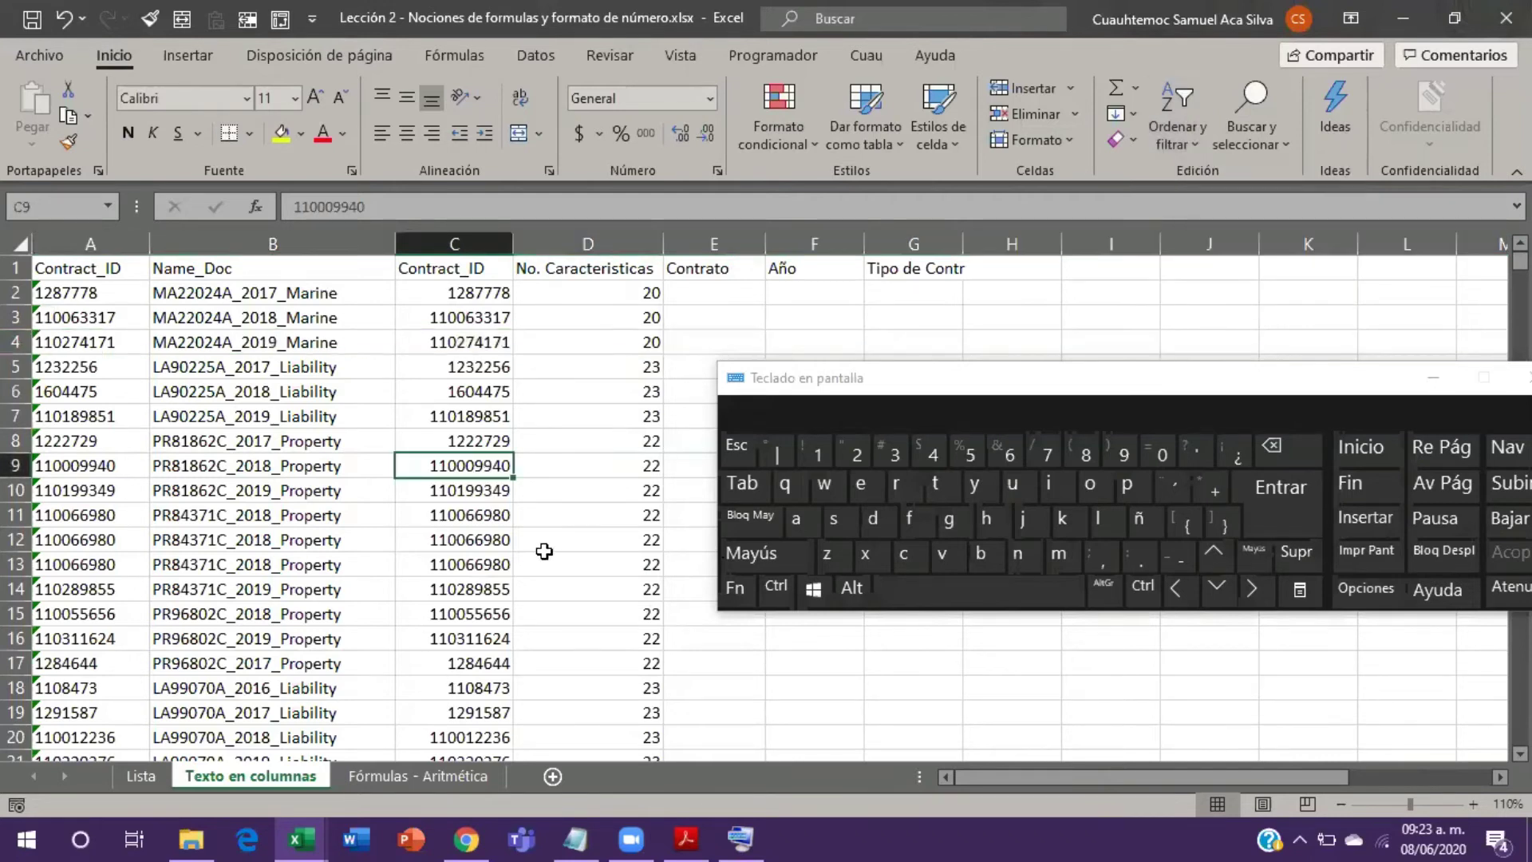
{"action": "left_click", "coordinate": [1194, 121]}
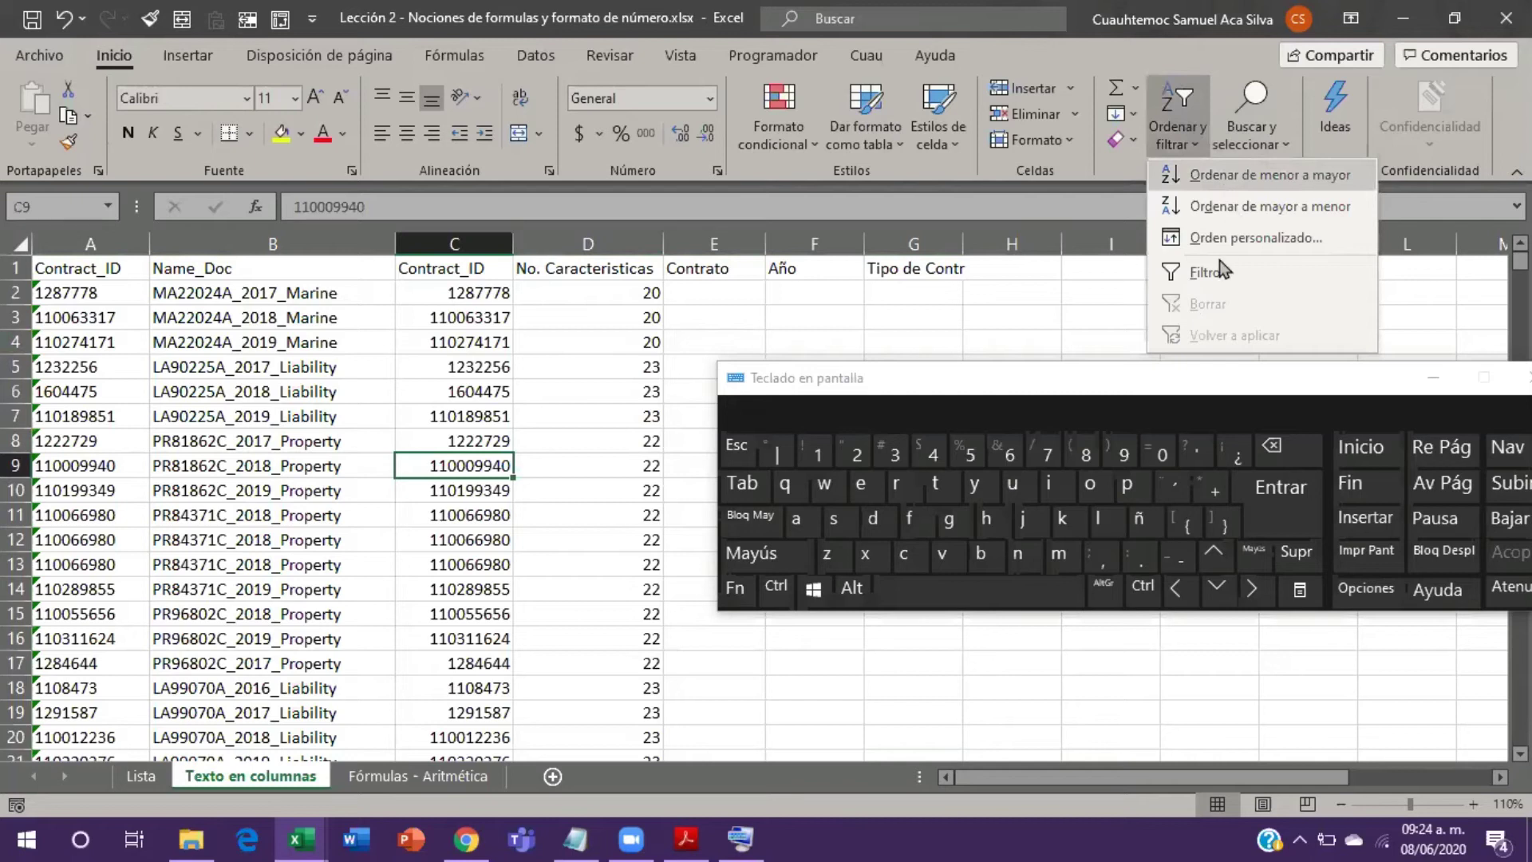
{"action": "left_click", "coordinate": [563, 304]}
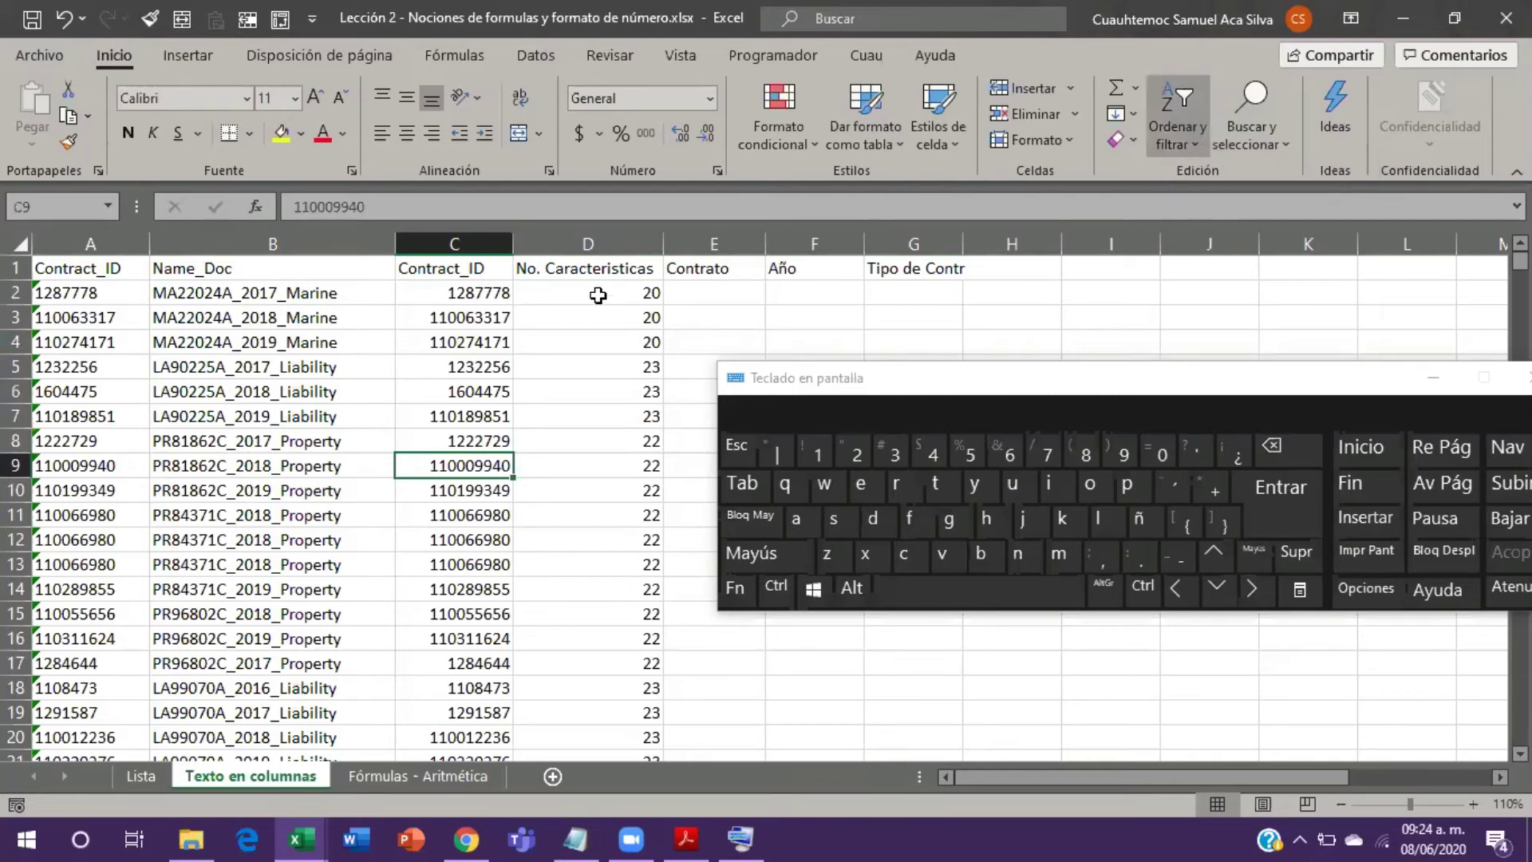
Step: Collapse the ribbon and move the on-screen keyboard just below the header row, with row 1 selected
{"action": "left_click", "coordinate": [16, 268]}
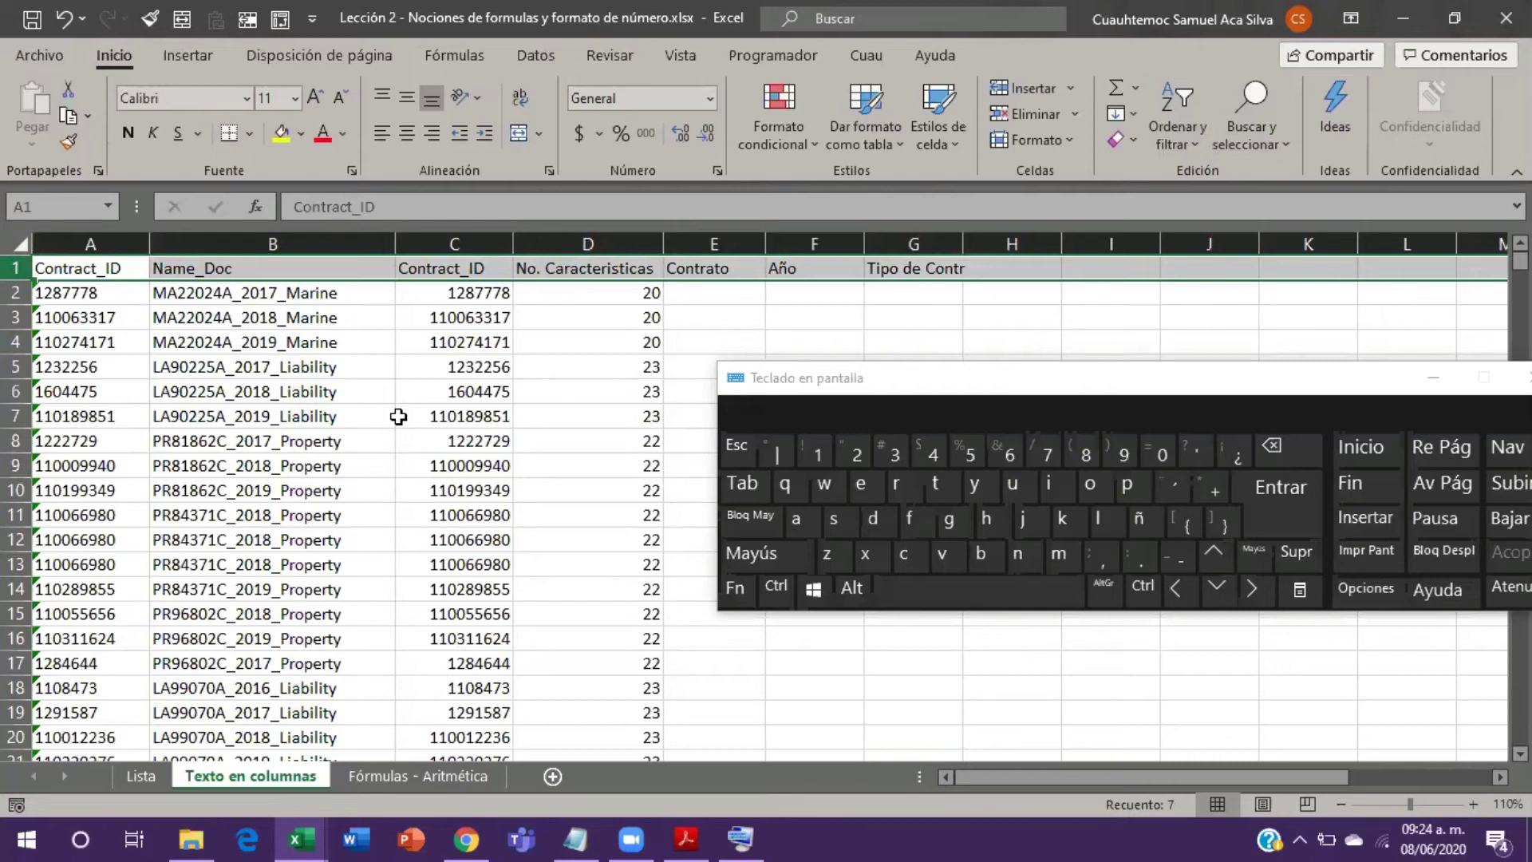
{"action": "key", "text": "ctrl"}
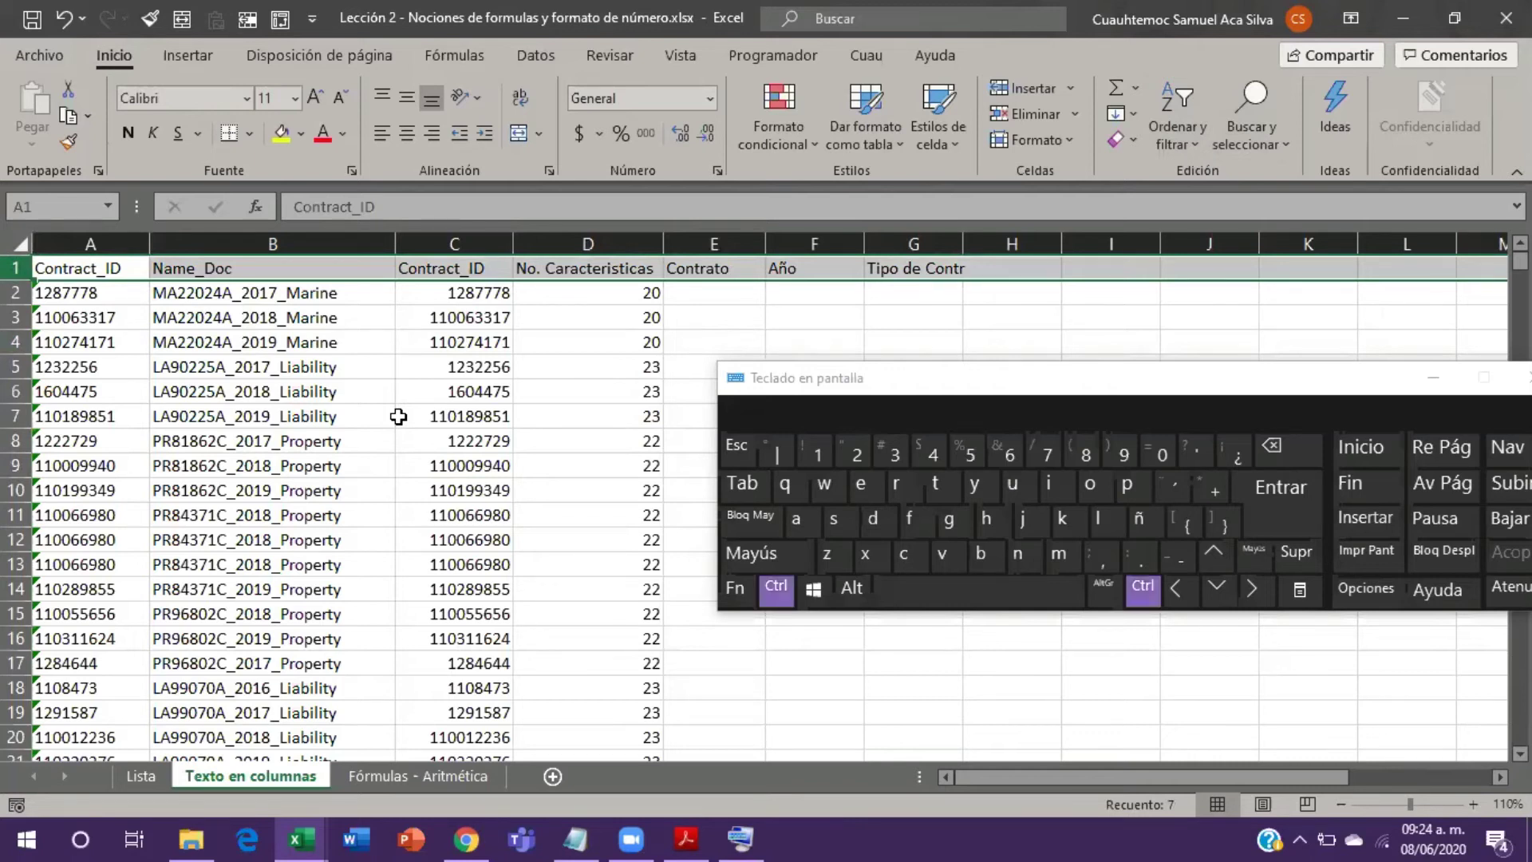
{"action": "key", "text": "ctrl+F1"}
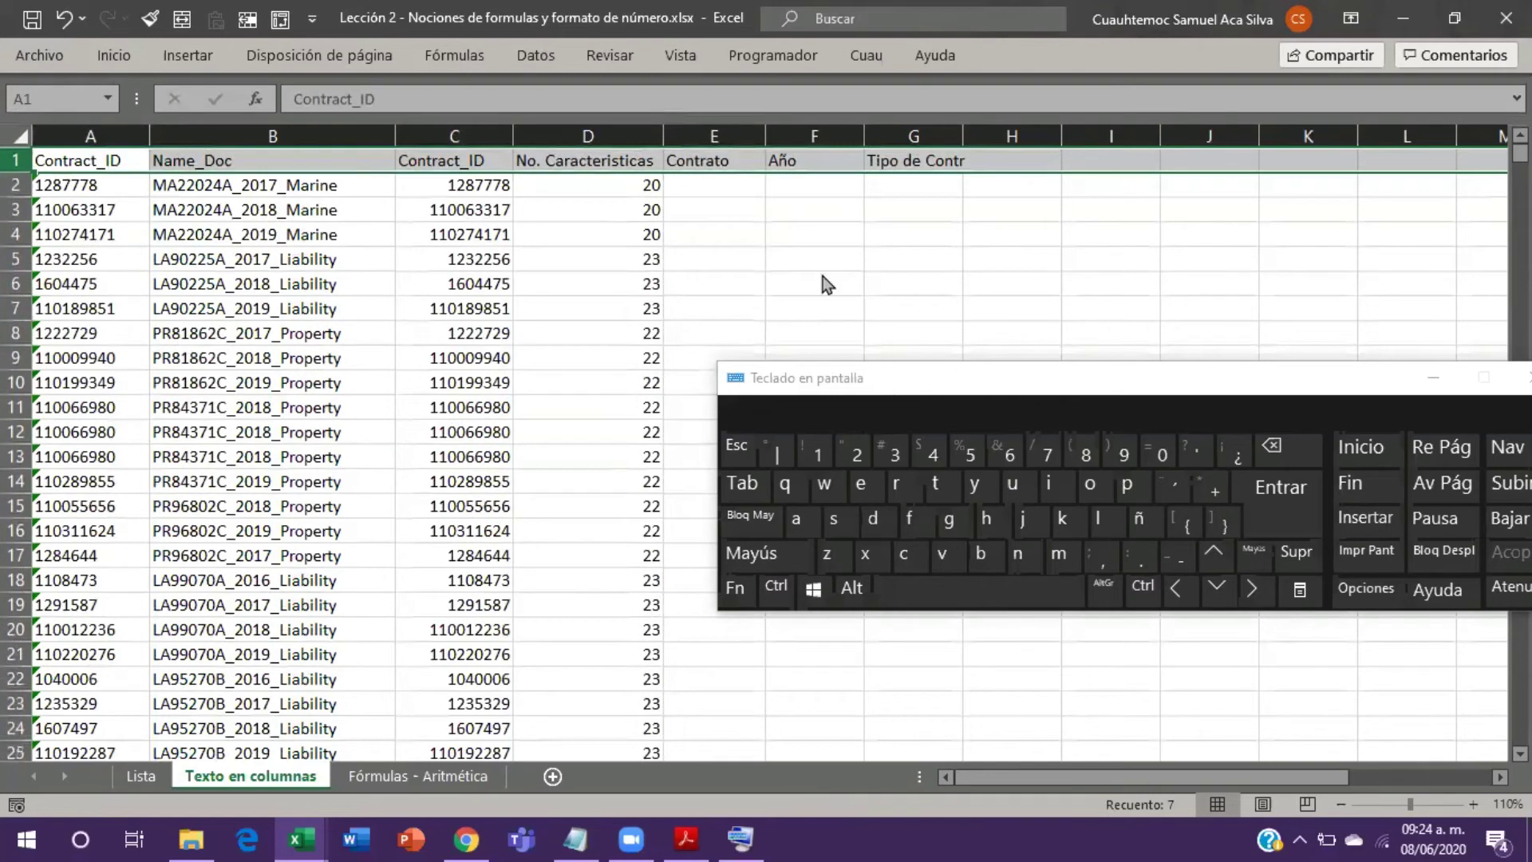
{"action": "left_click_drag", "start_coordinate": [830, 419], "coordinate": [804, 289]}
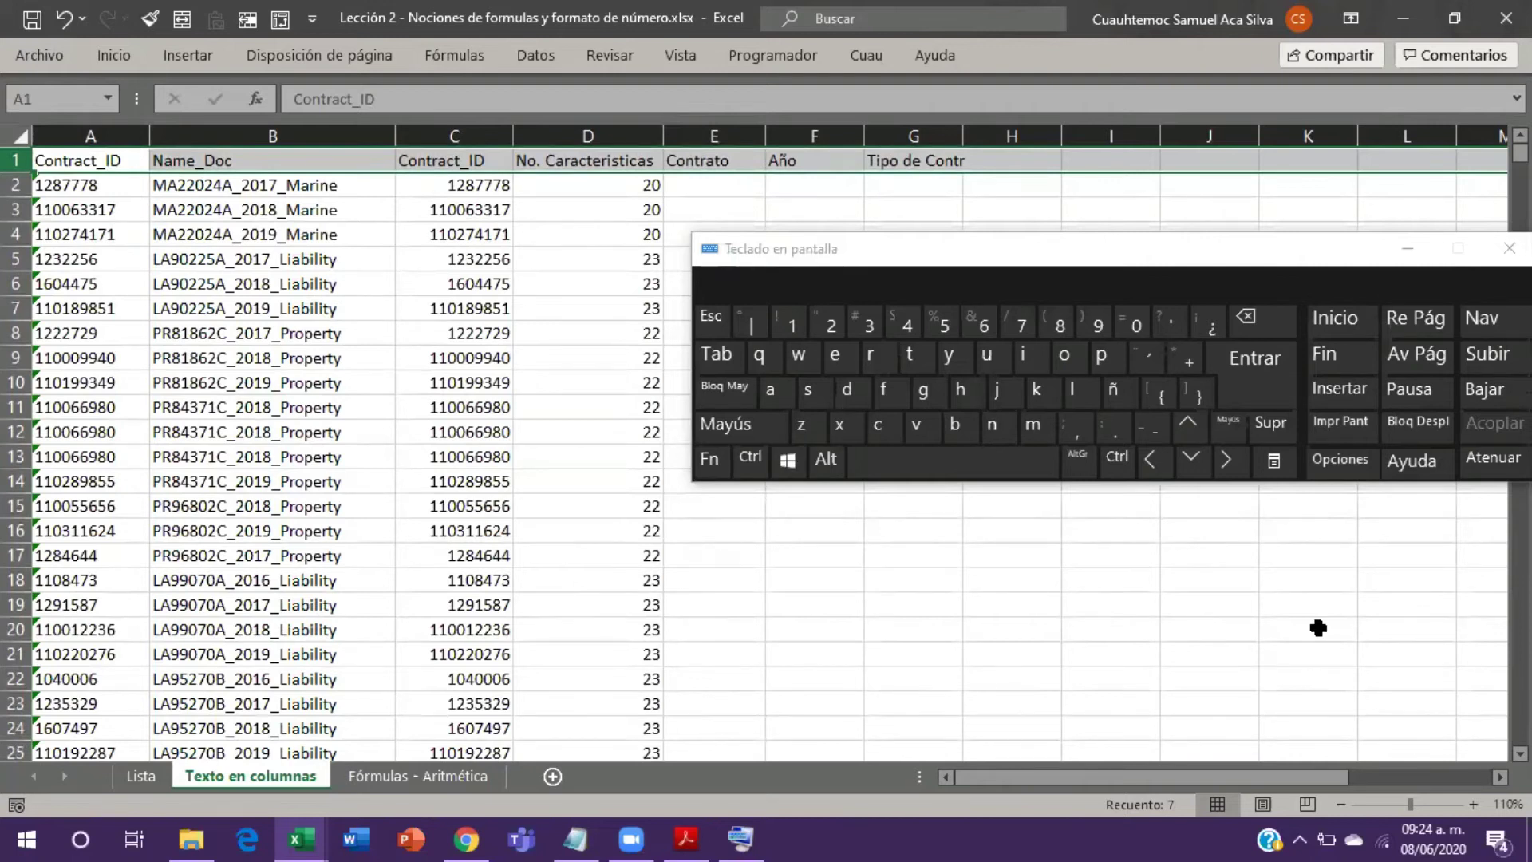
{"action": "left_click", "coordinate": [828, 557]}
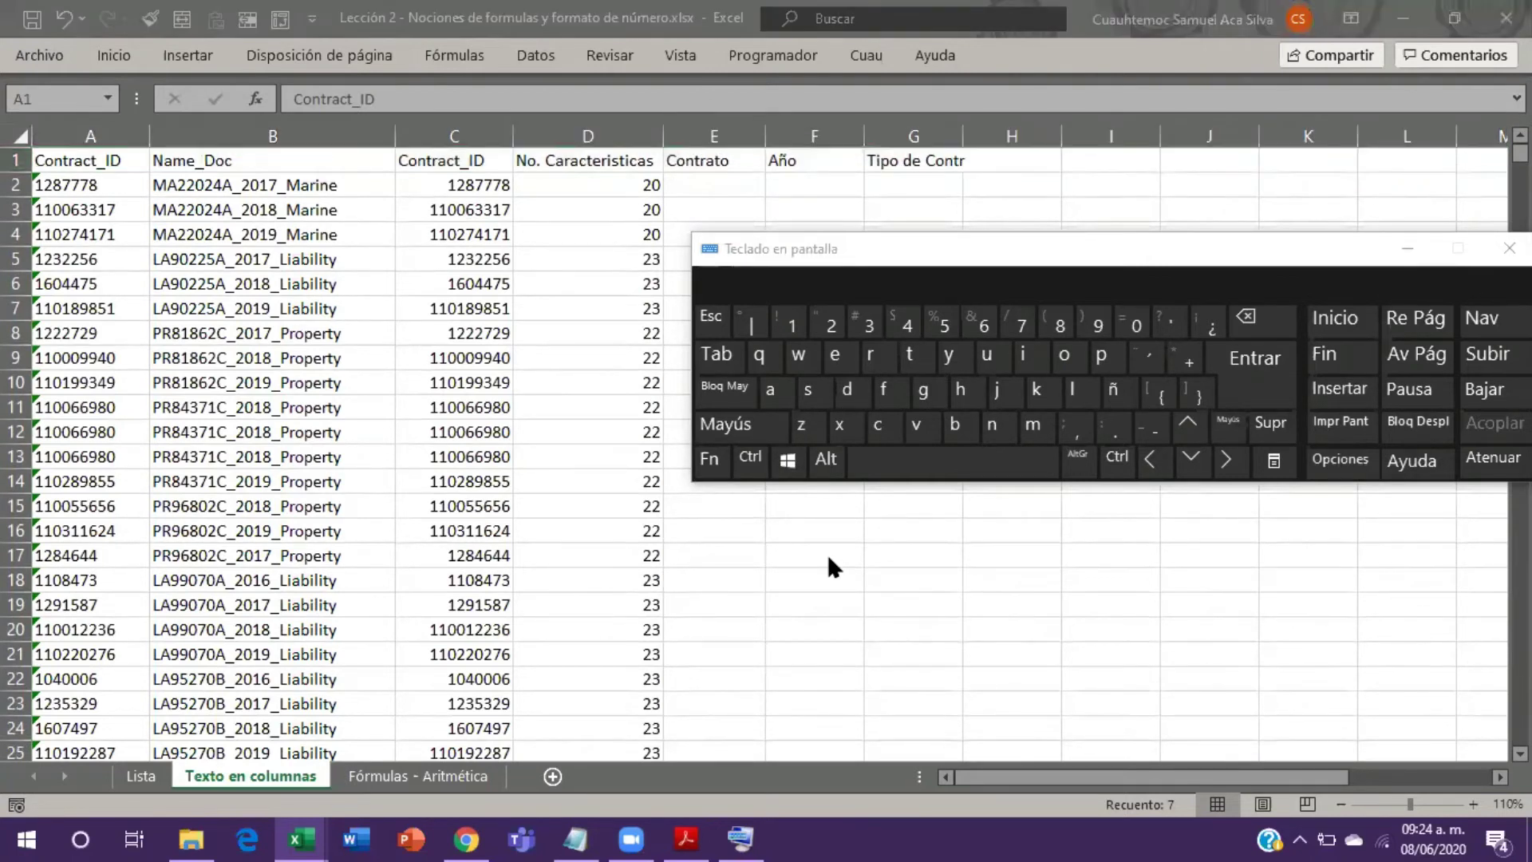
{"action": "left_click", "coordinate": [788, 462]}
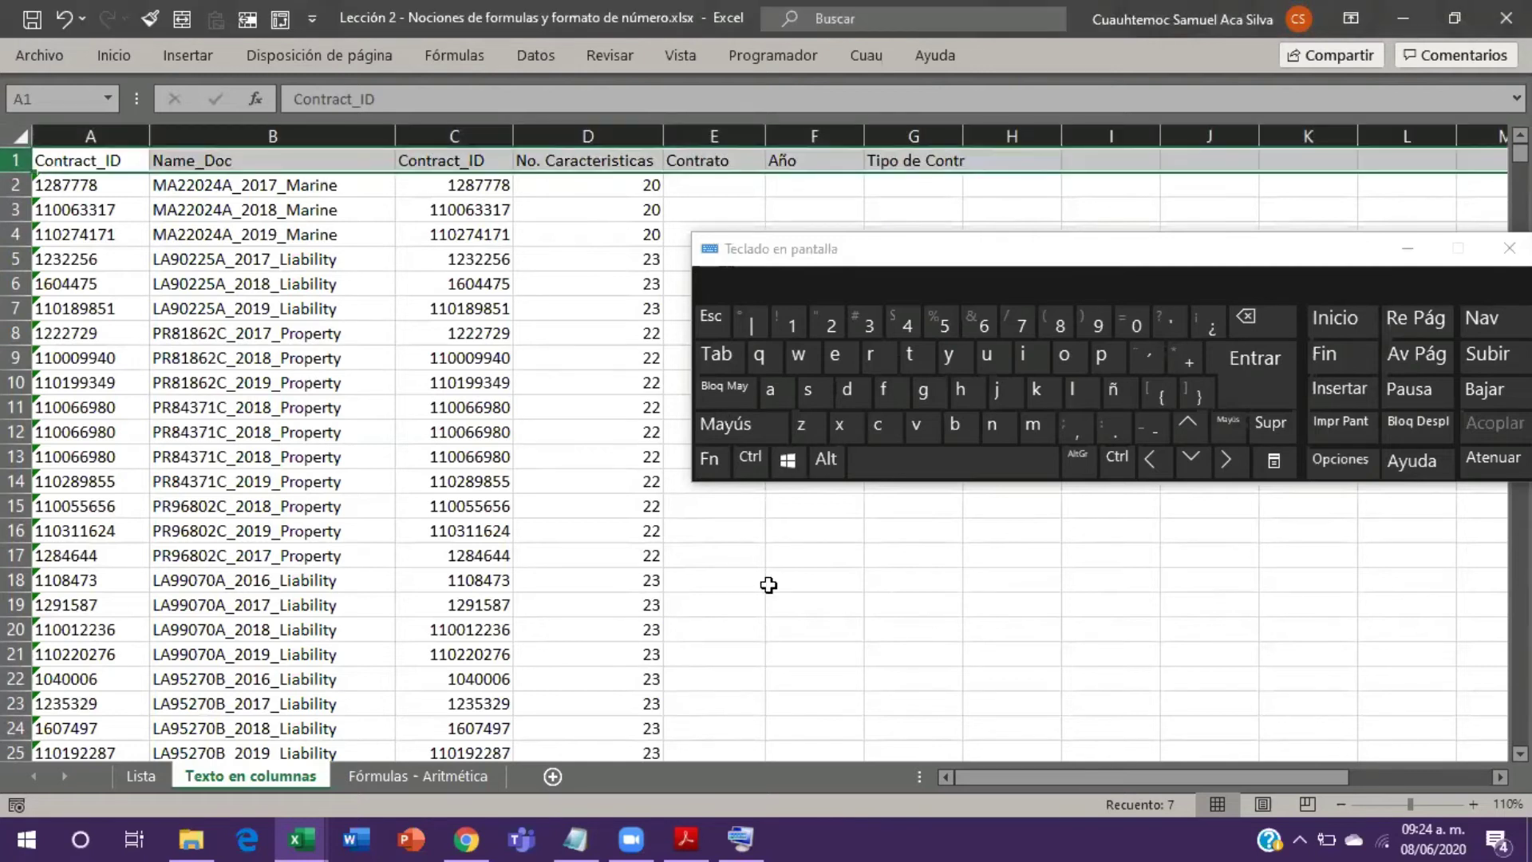
{"action": "left_click", "coordinate": [758, 464]}
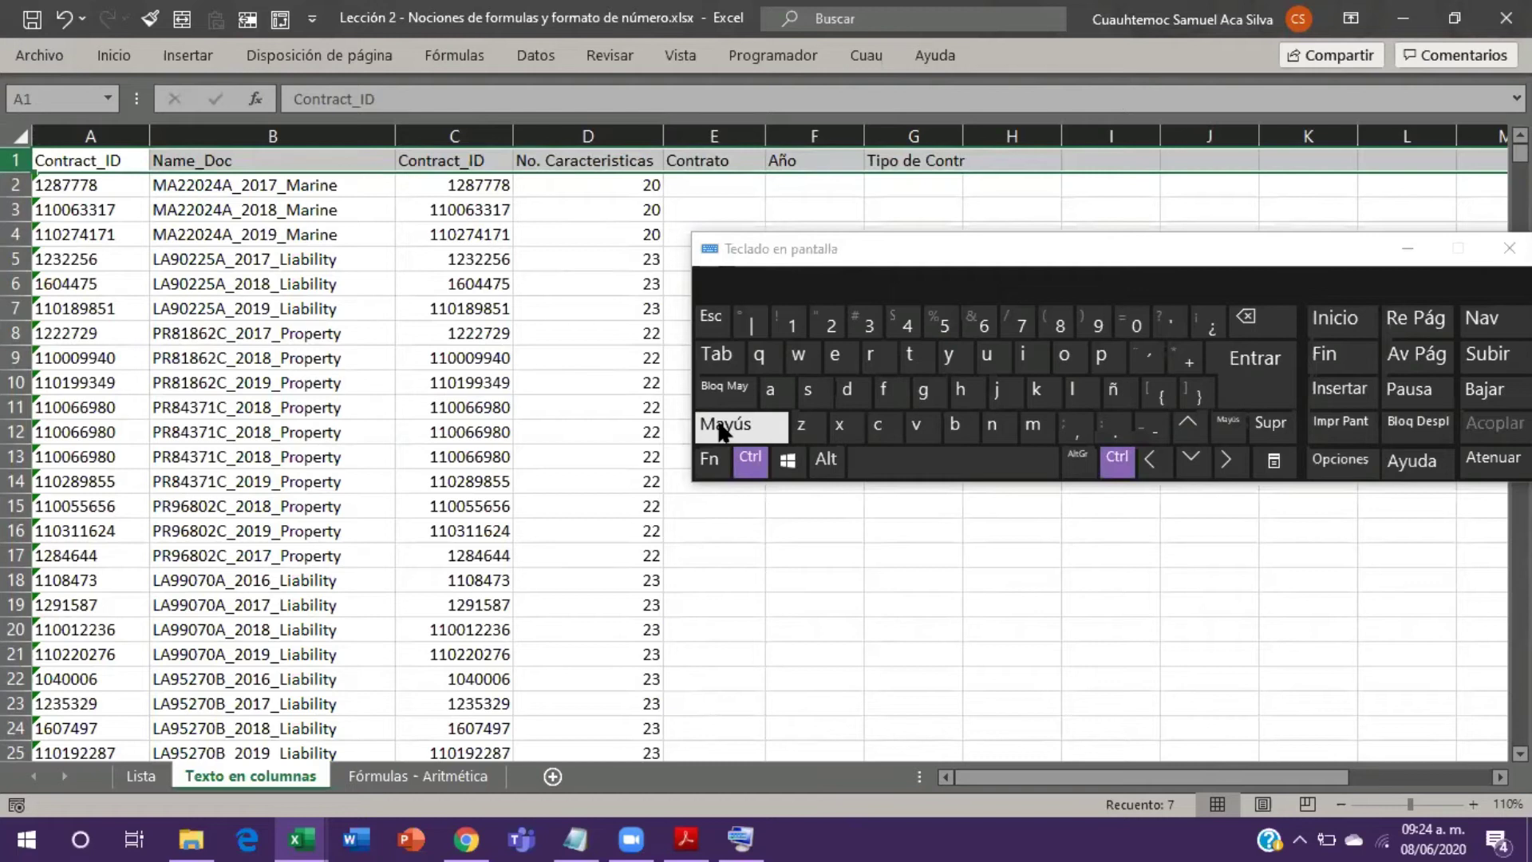
{"action": "left_click", "coordinate": [726, 431]}
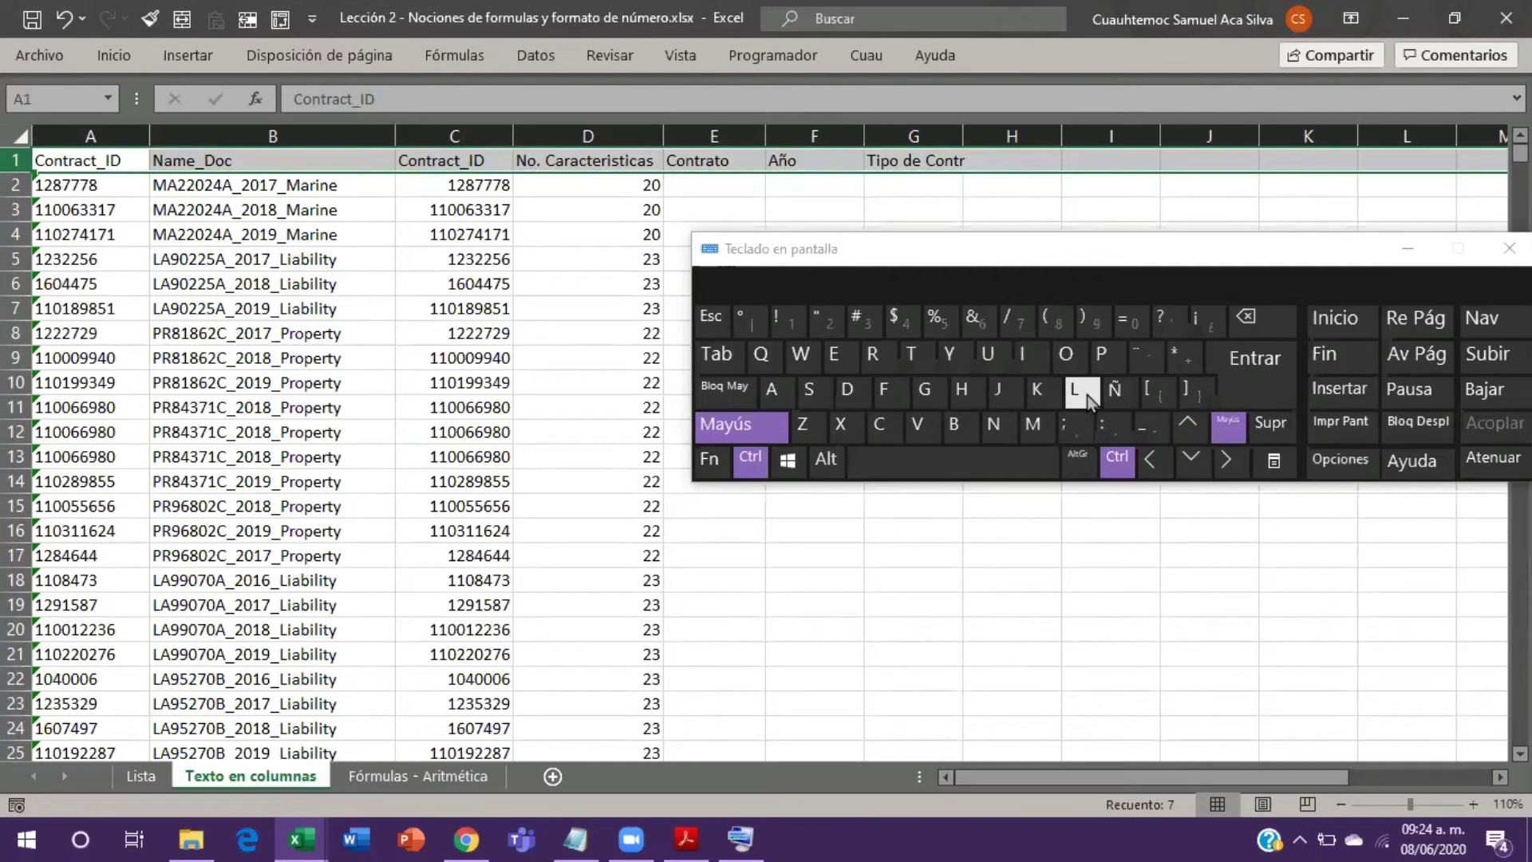
{"action": "left_click", "coordinate": [952, 601]}
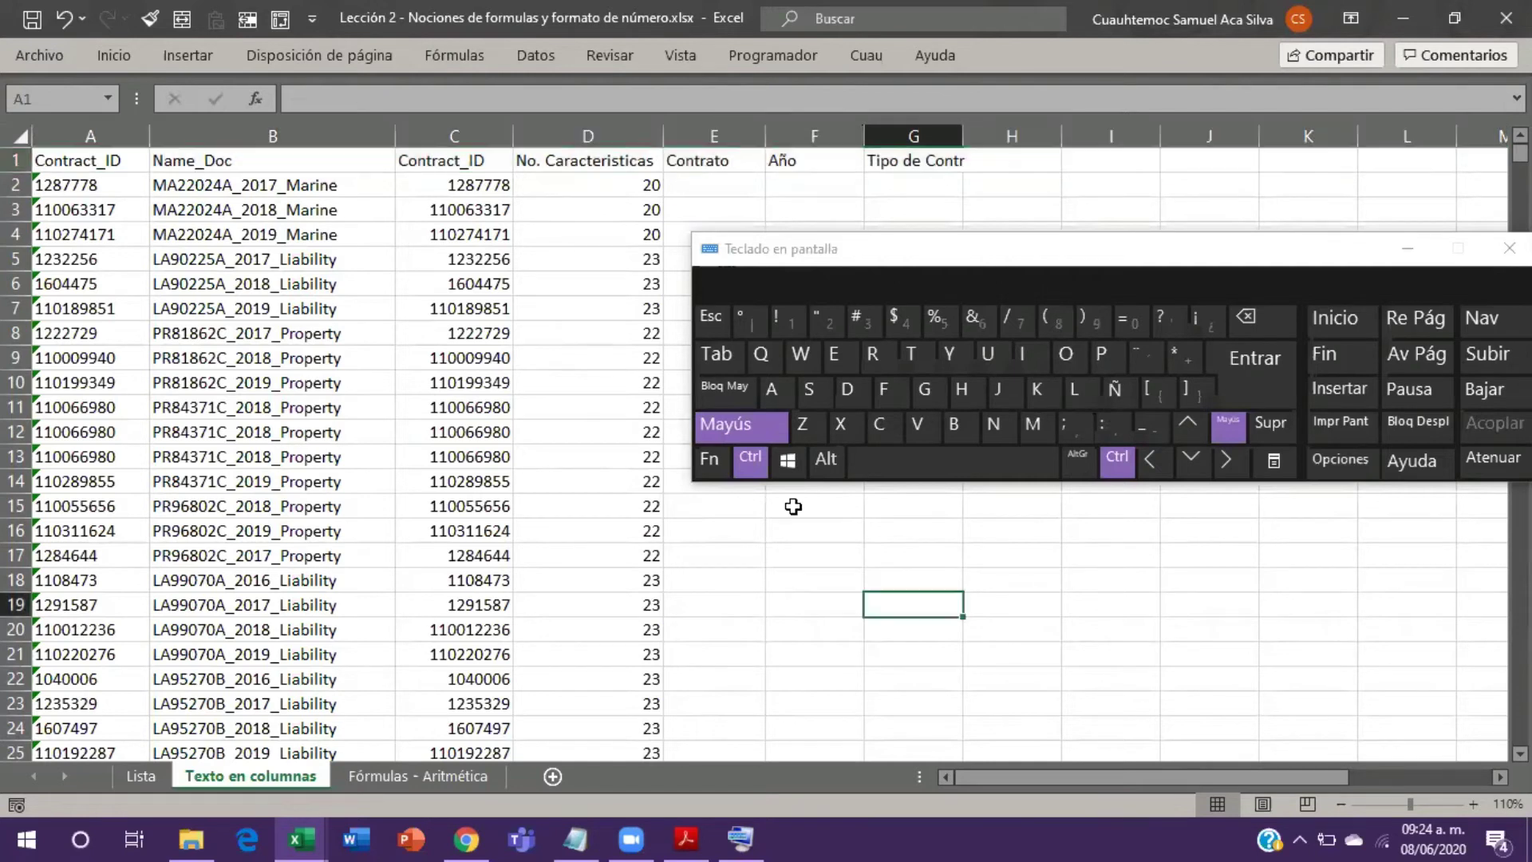
{"action": "left_click", "coordinate": [758, 420]}
{"action": "left_click", "coordinate": [754, 467]}
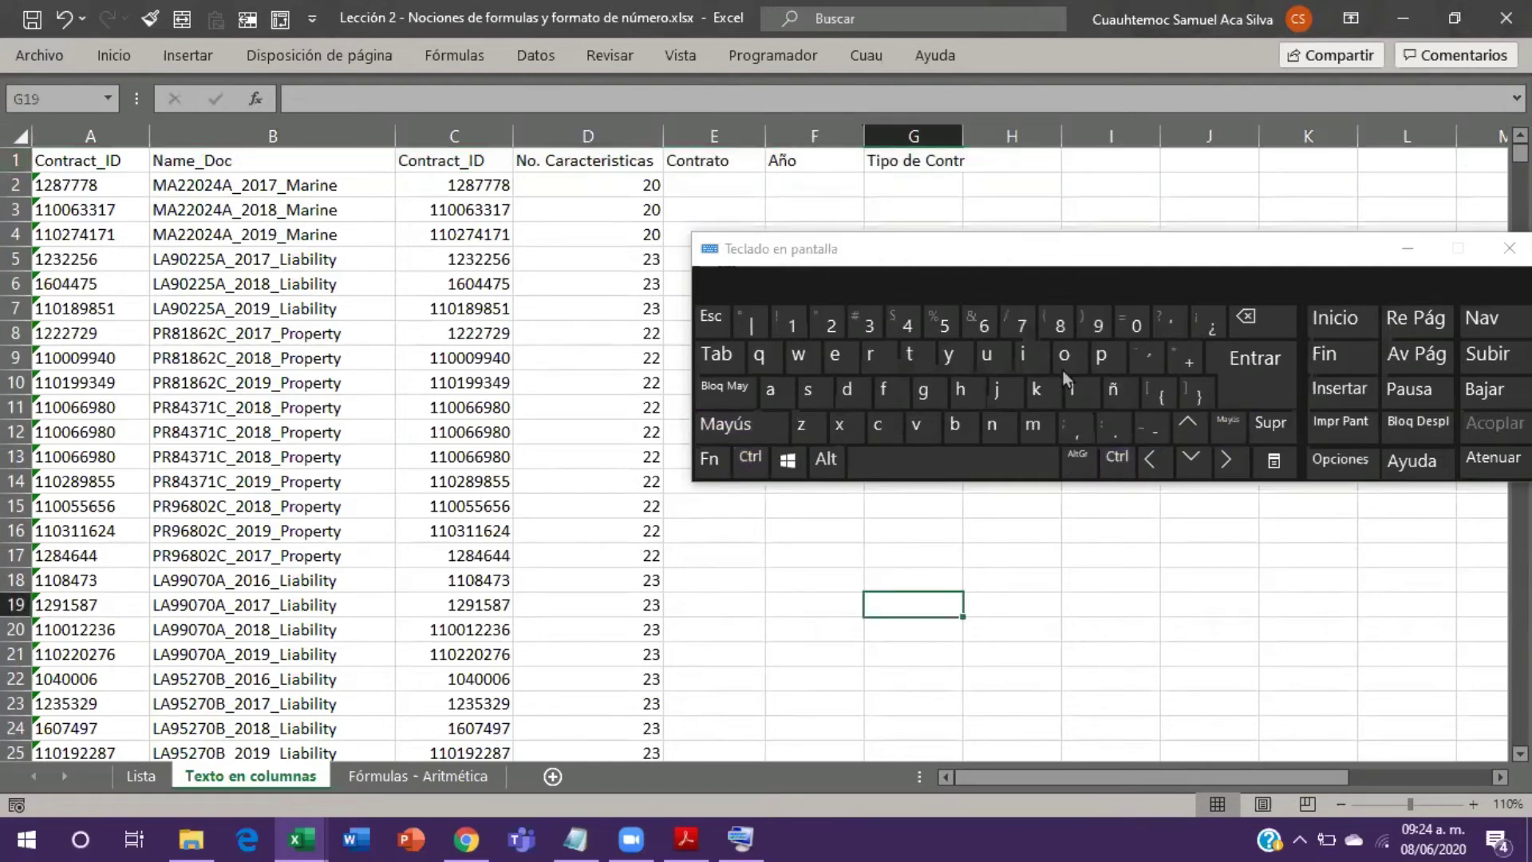
{"action": "left_click", "coordinate": [405, 235]}
Step: Apply a filter across the entire header row 1 with the on-screen keyboard
{"action": "left_click", "coordinate": [16, 160]}
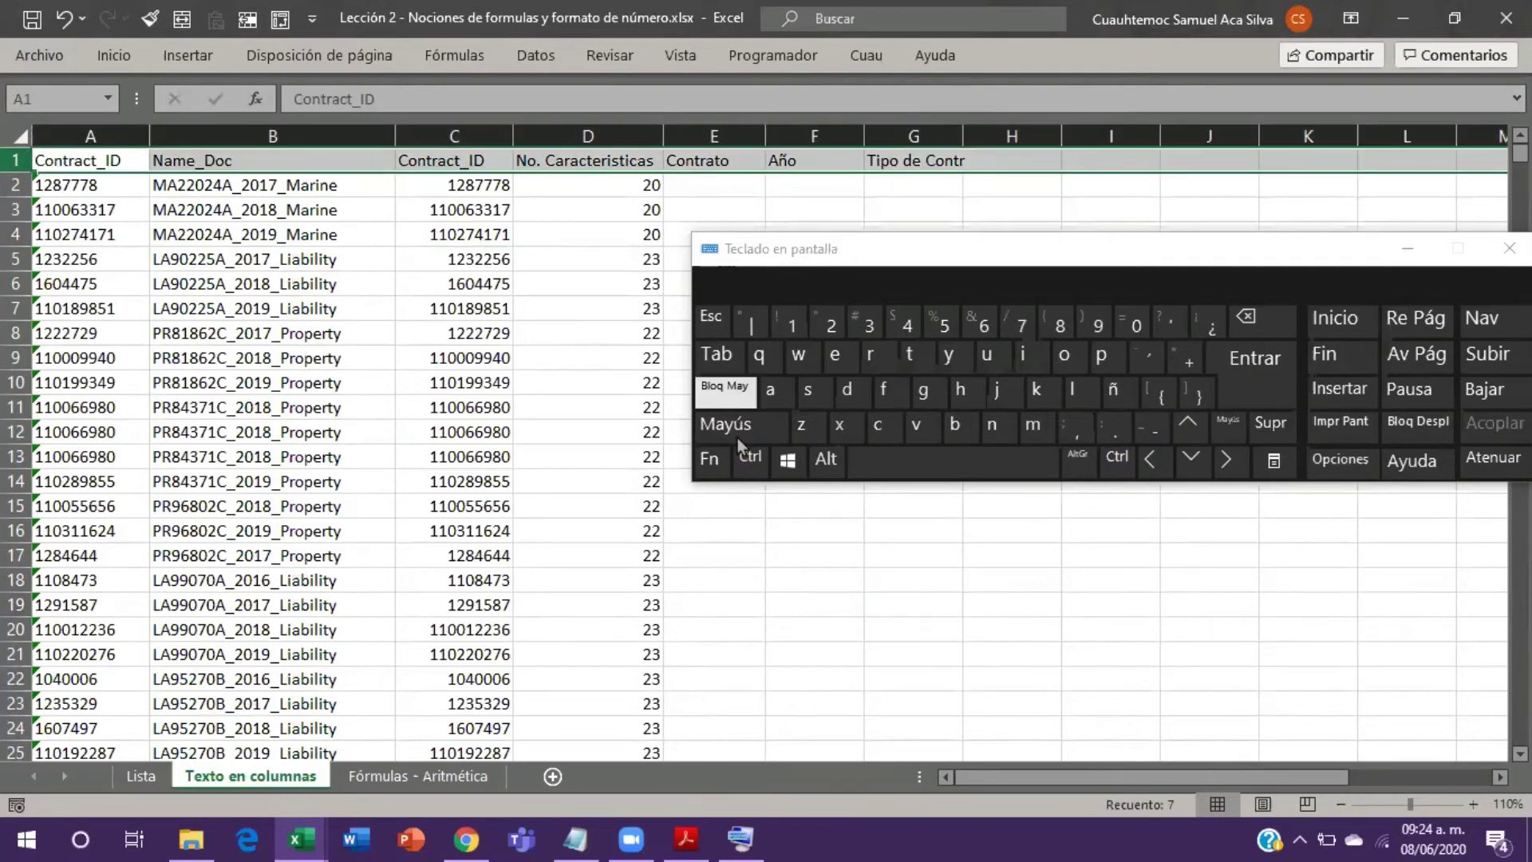
{"action": "left_click", "coordinate": [750, 463]}
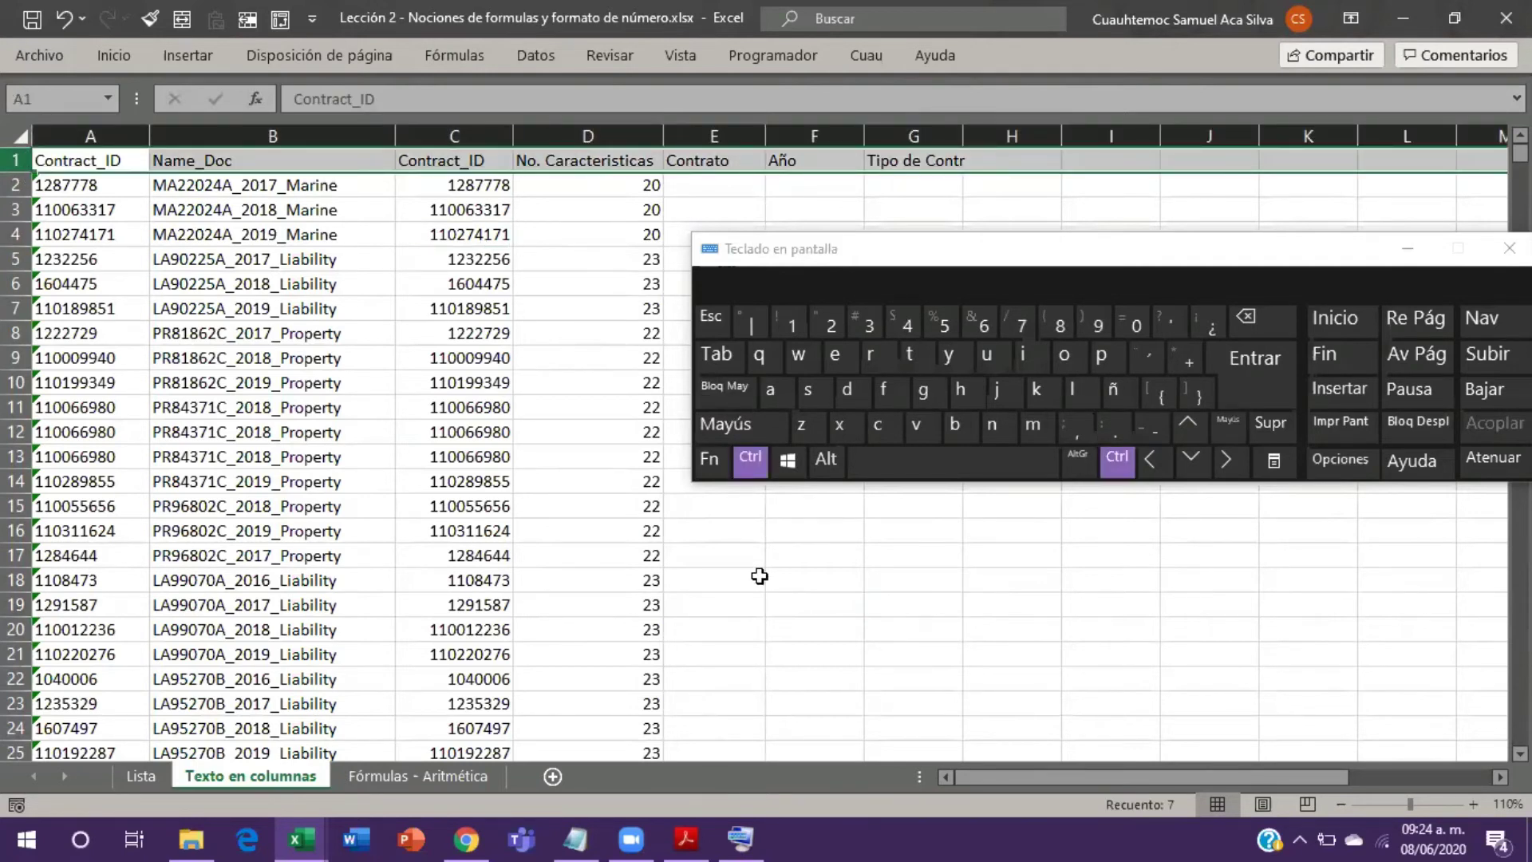
{"action": "left_click", "coordinate": [734, 431]}
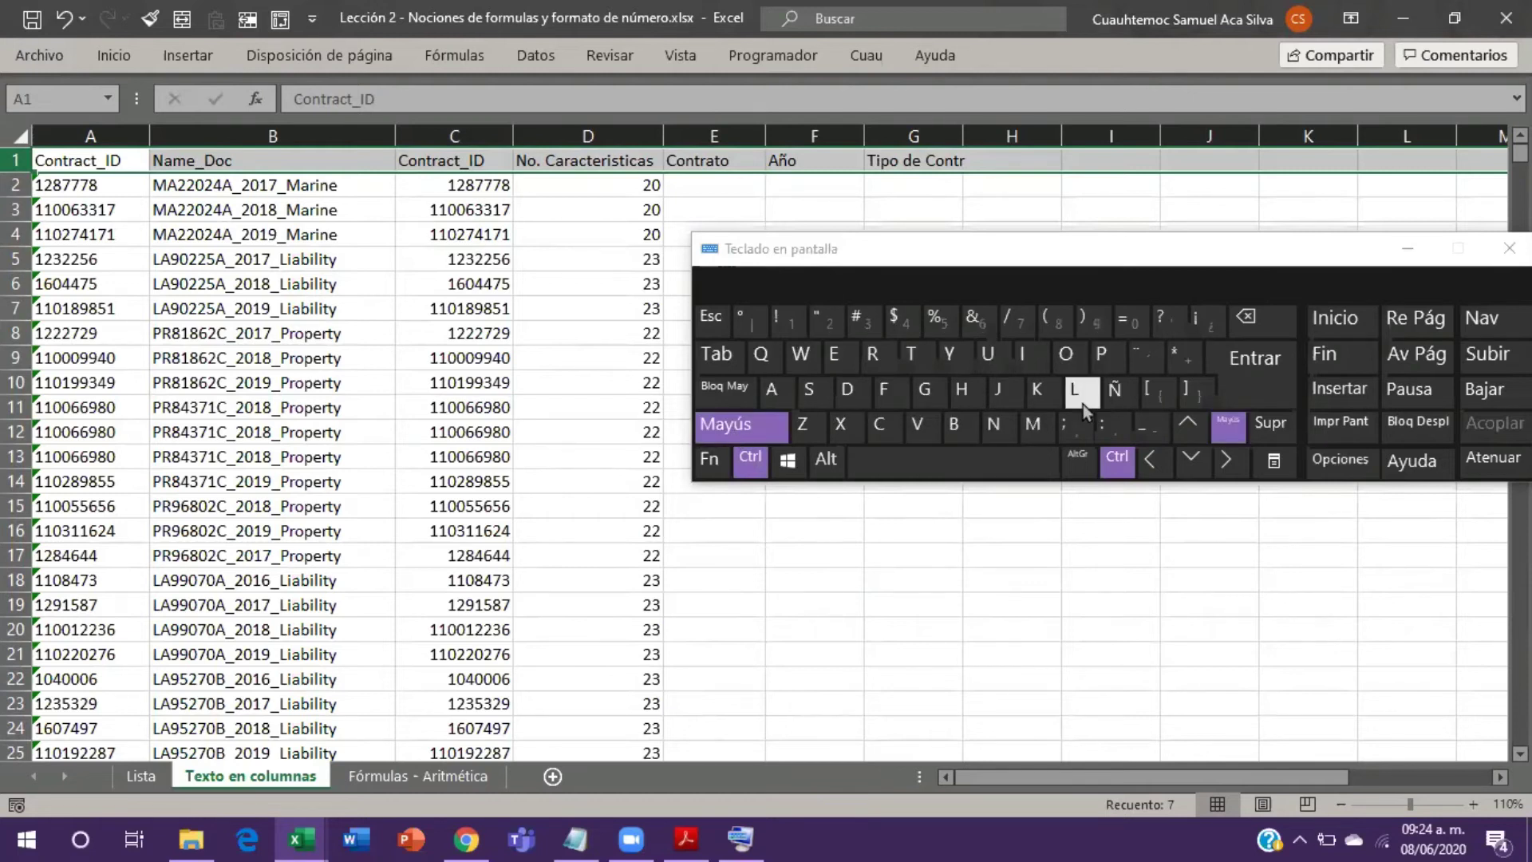
{"action": "left_click", "coordinate": [1082, 393]}
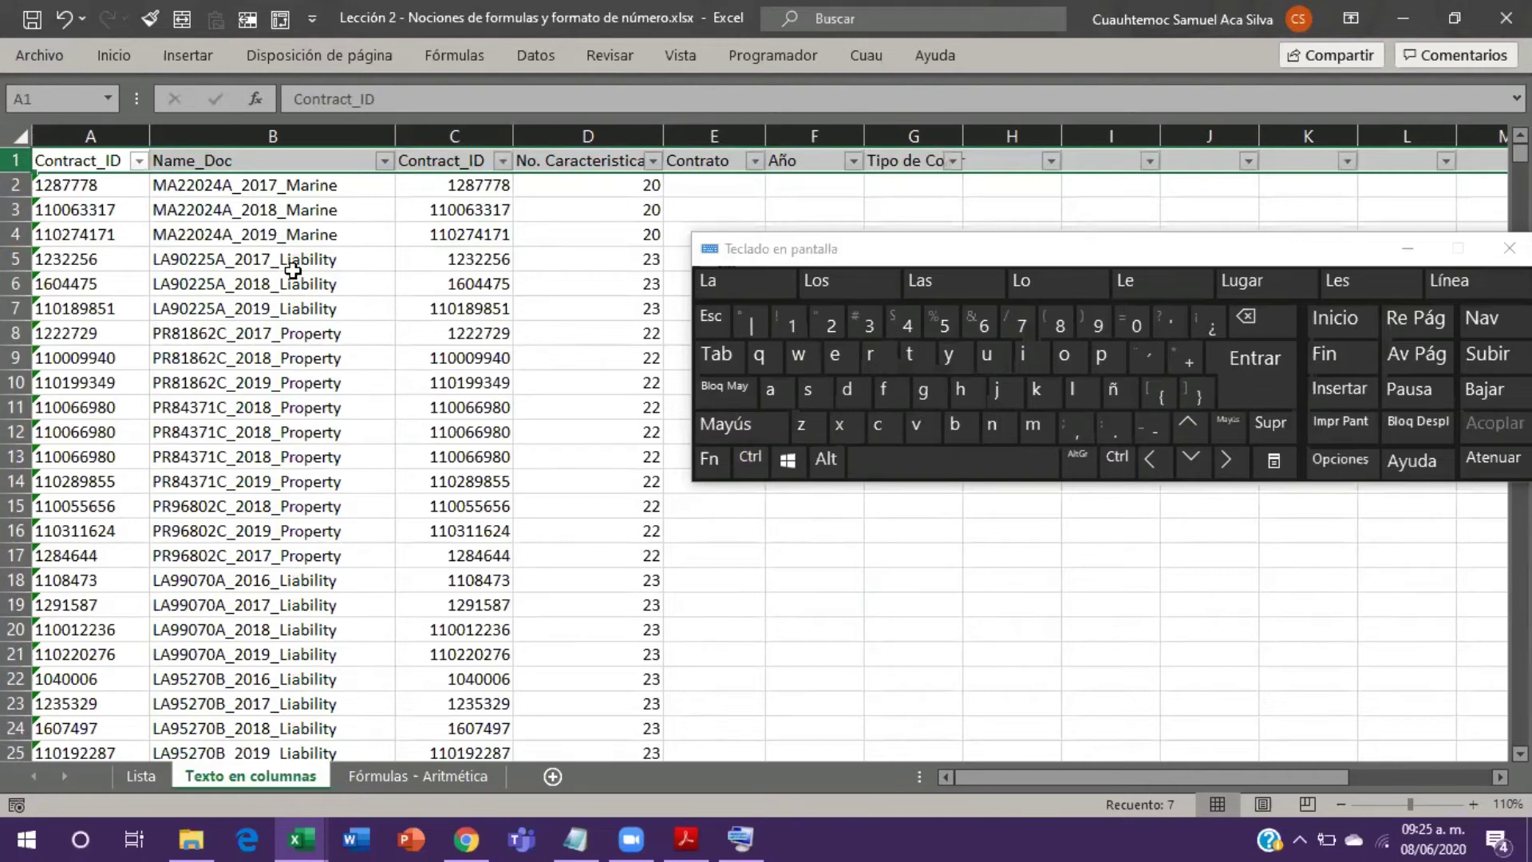
Step: Select the headers A1:G1, from Contract_ID to Tipo de Contr, and undo the filter on row 1
{"action": "left_click", "coordinate": [326, 238]}
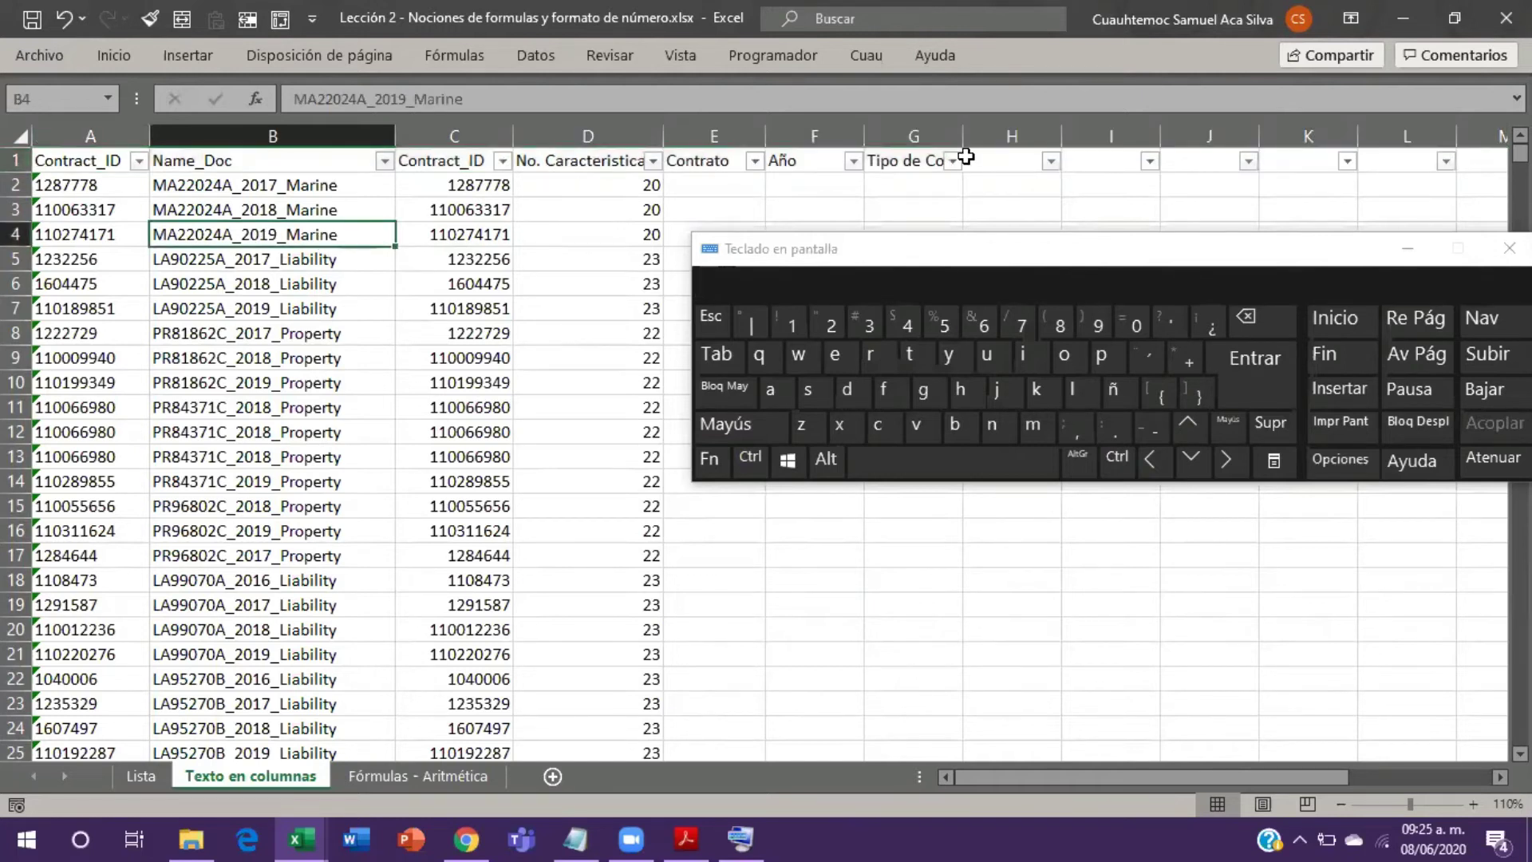
{"action": "left_click", "coordinate": [10, 156]}
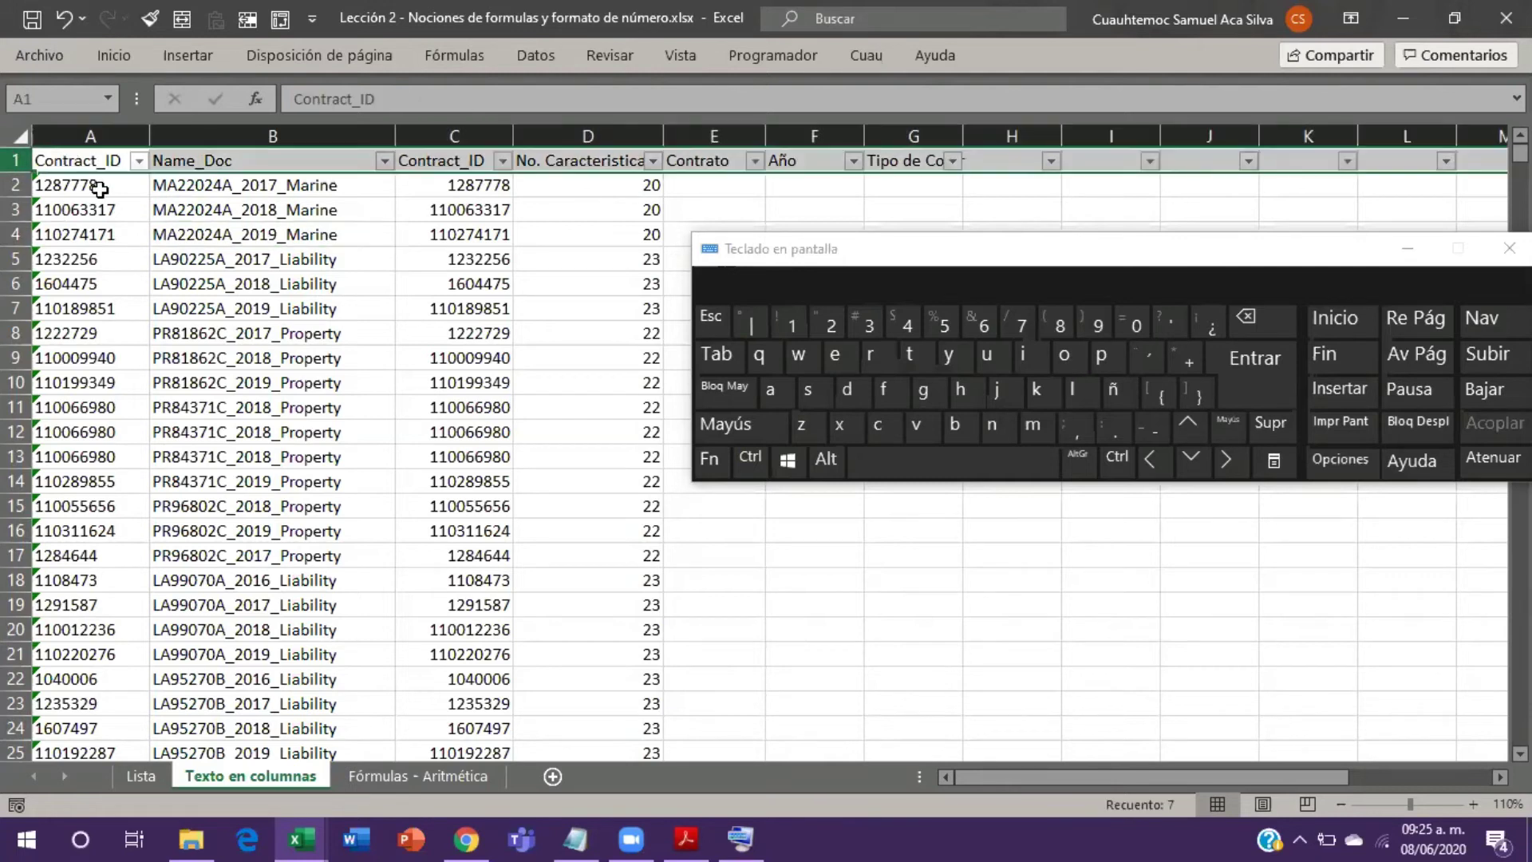
{"action": "left_click", "coordinate": [94, 155]}
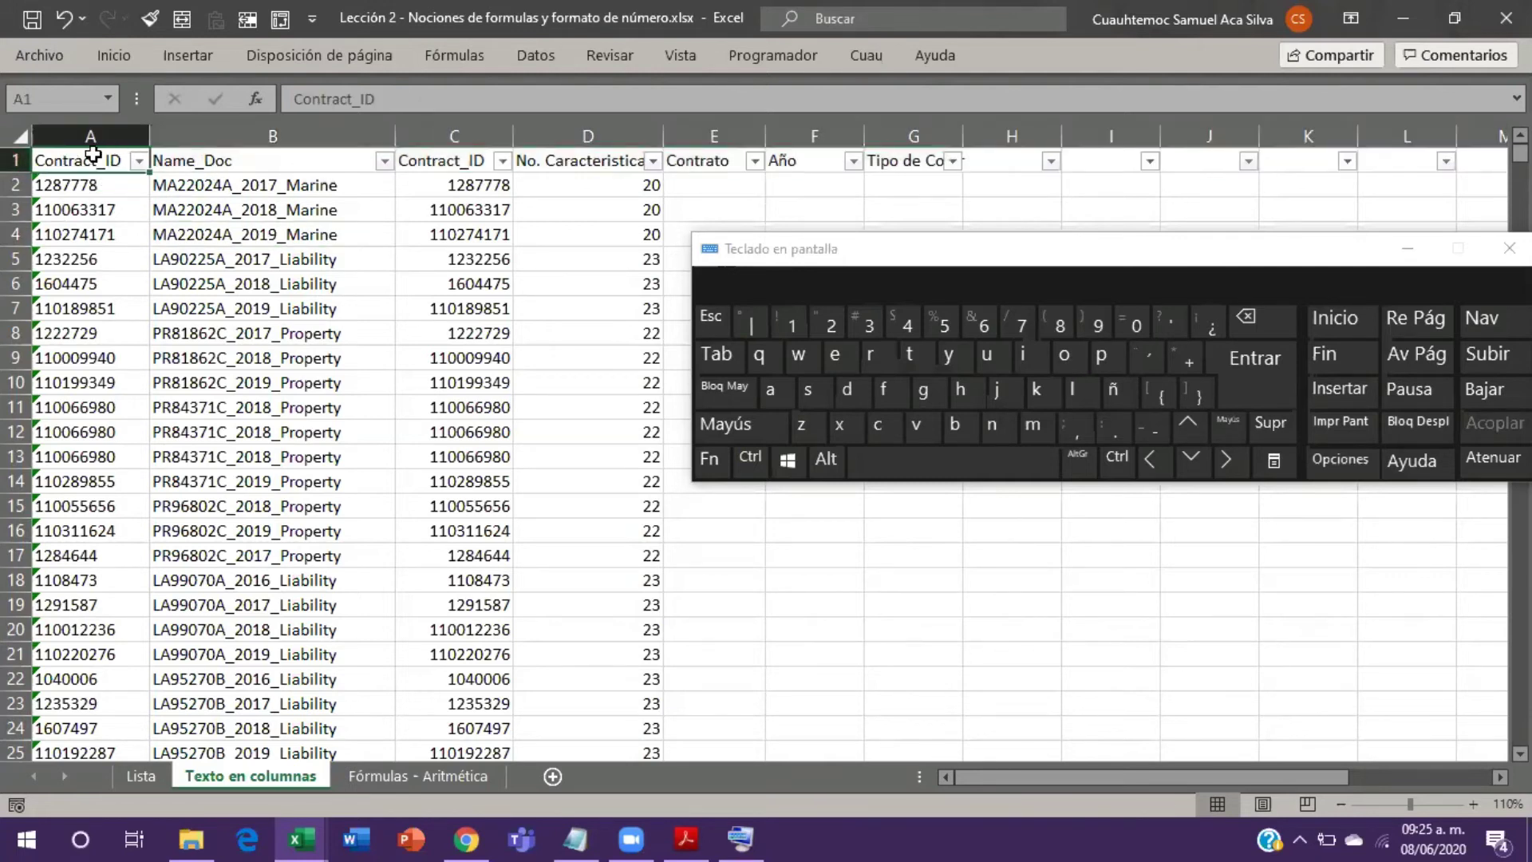
{"action": "key", "text": "shift+Right"}
{"action": "key", "text": "shift+Right"}
{"action": "key", "text": "shift+Right"}
{"action": "key", "text": "shift+Right"}
{"action": "key", "text": "shift+Right"}
{"action": "key", "text": "shift+Right"}
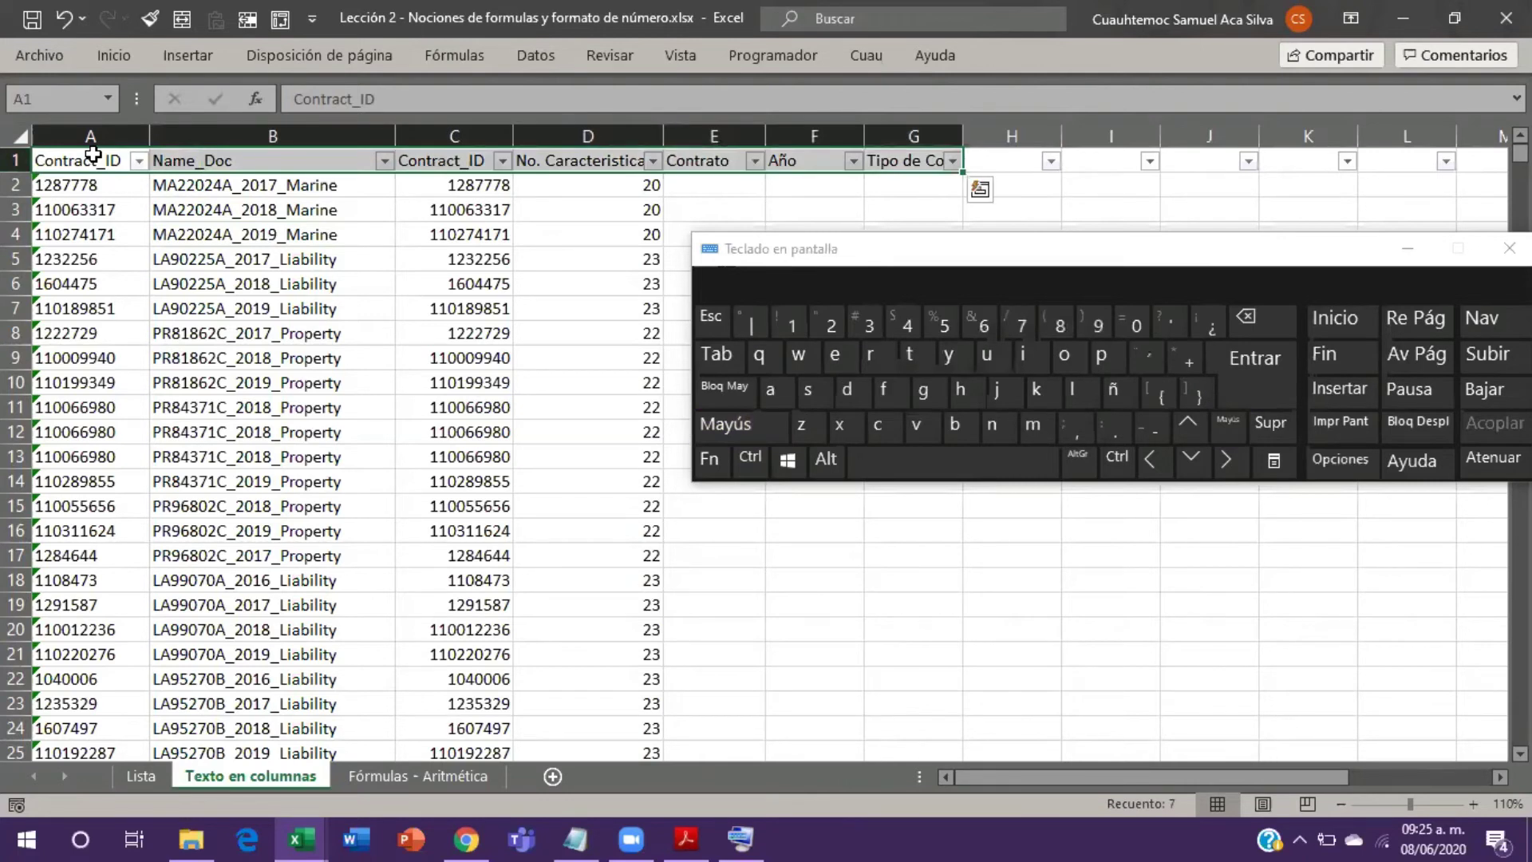
{"action": "key", "text": "ctrl+z"}
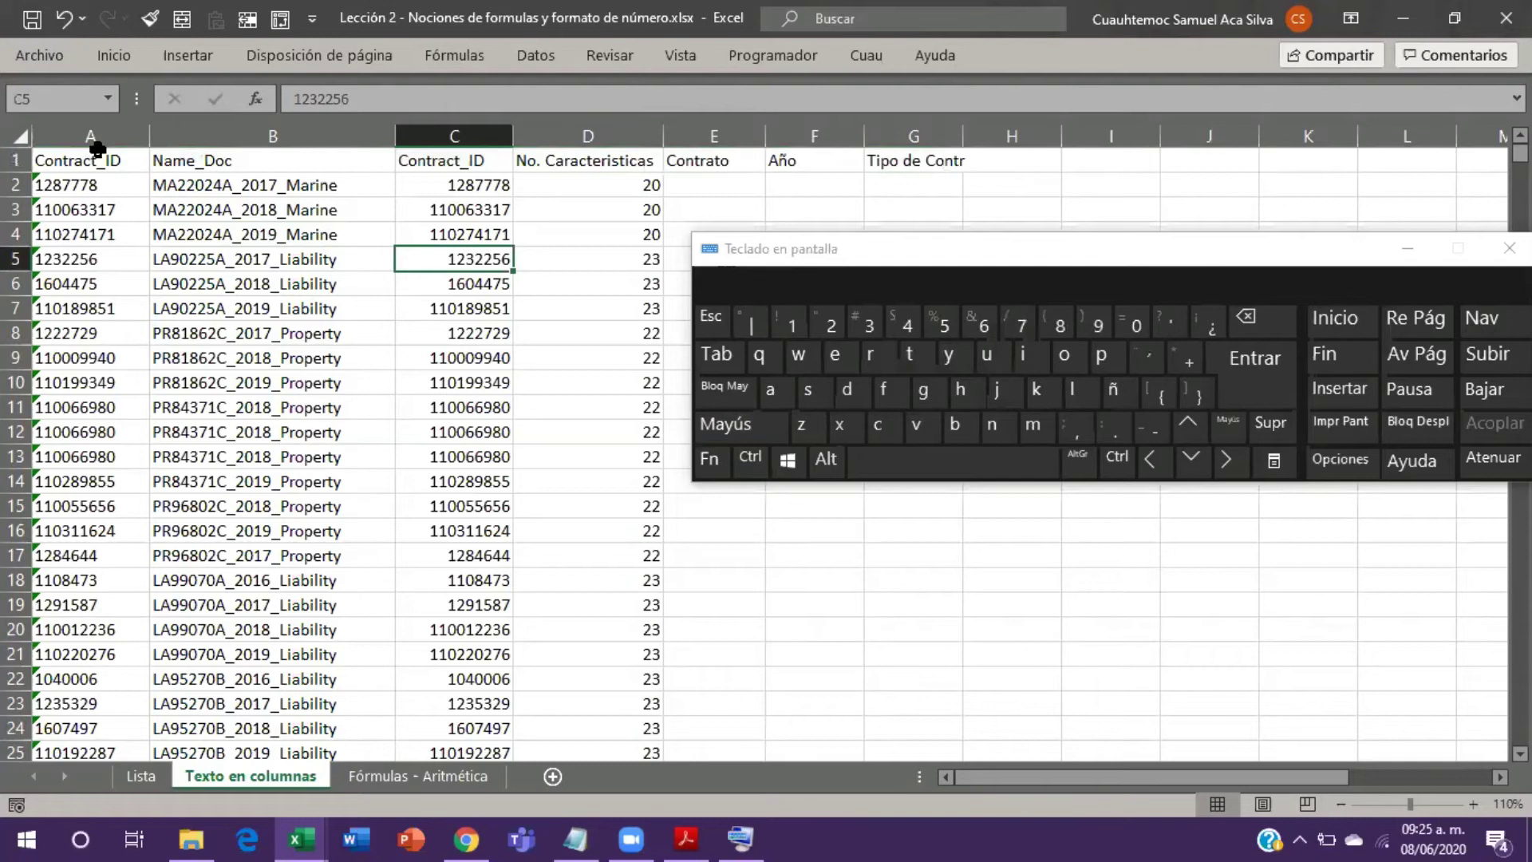
Step: Filter only the list's own columns, starting from cell C10 inside the data, with the on-screen keyboard
{"action": "left_click", "coordinate": [463, 431]}
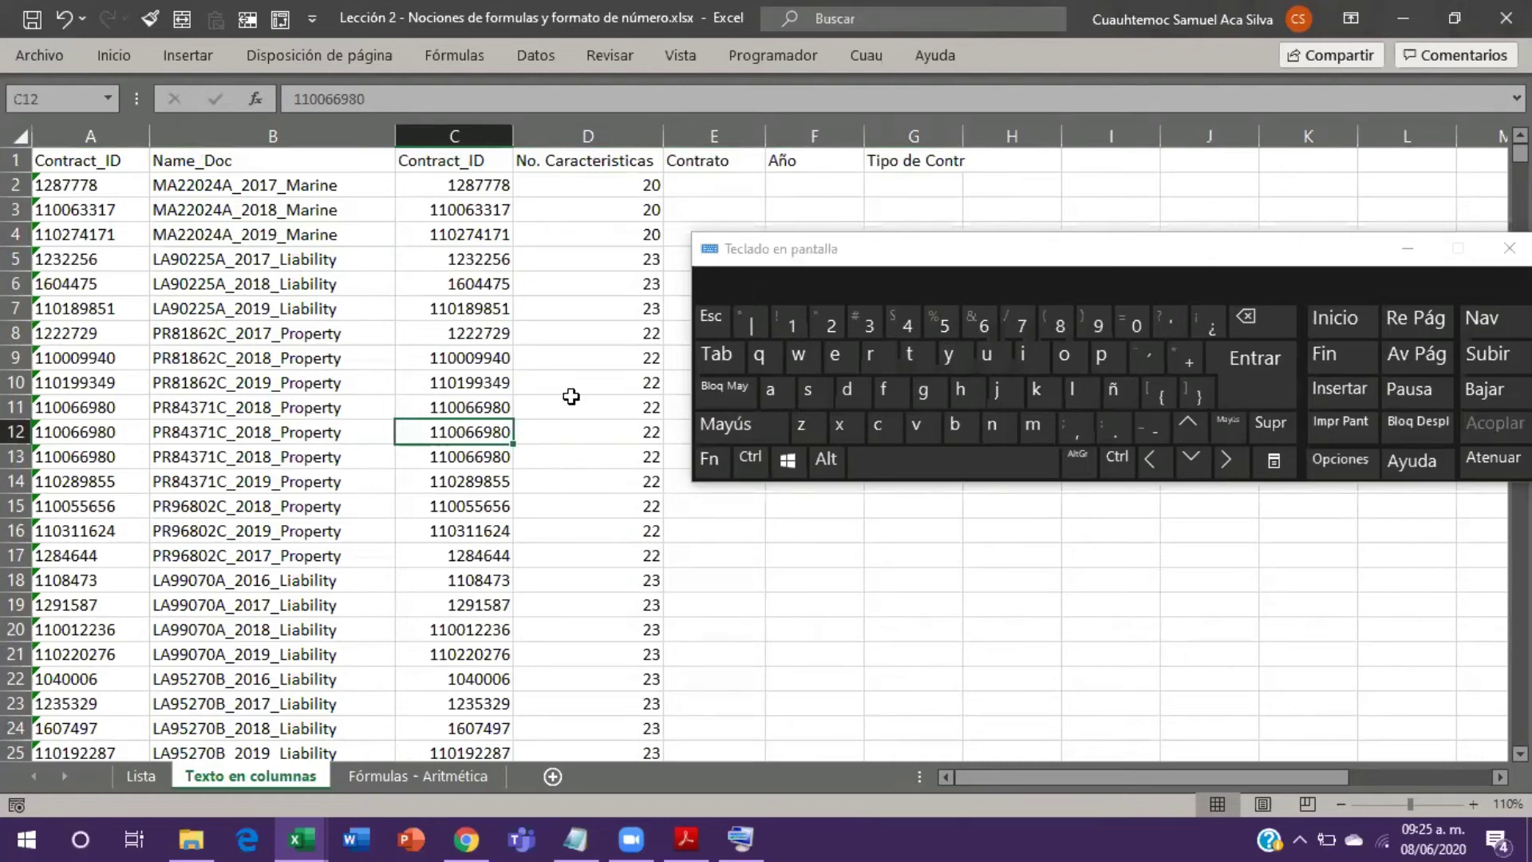
{"action": "left_click_drag", "start_coordinate": [241, 431], "coordinate": [650, 431]}
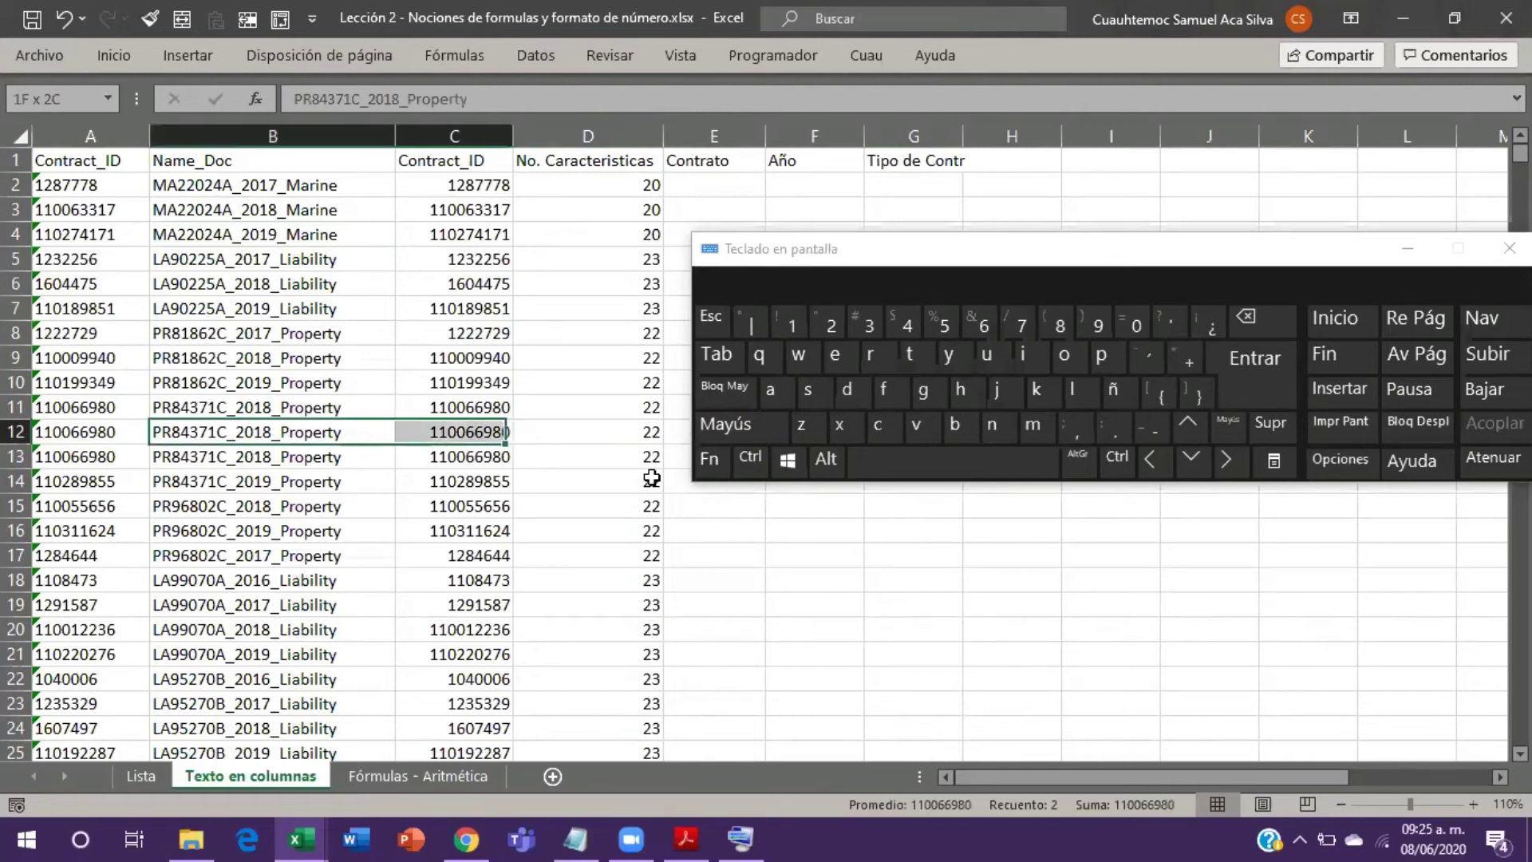
{"action": "left_click", "coordinate": [470, 387]}
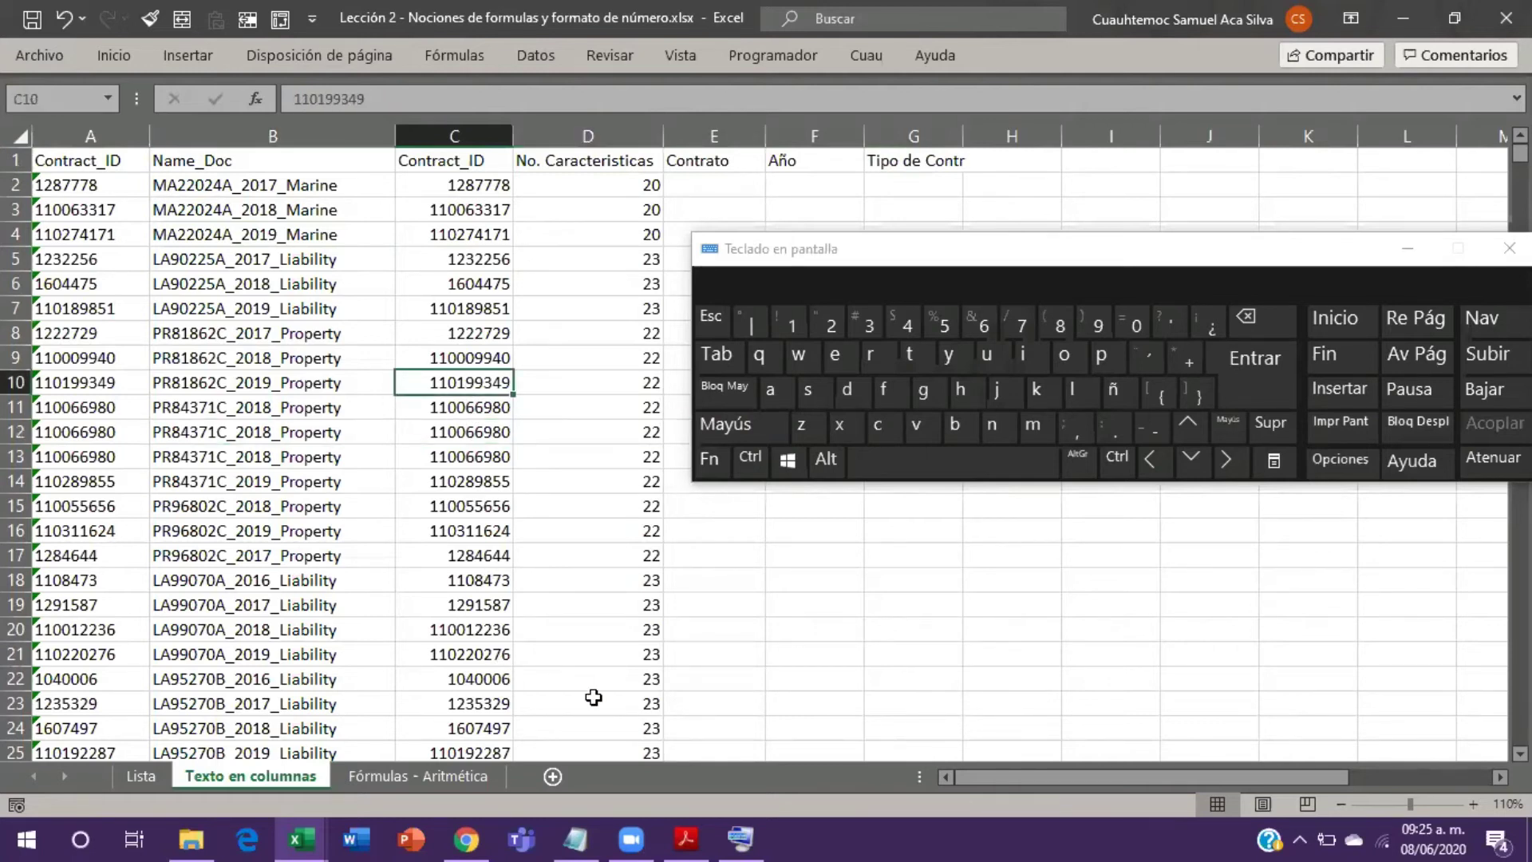
{"action": "left_click", "coordinate": [747, 459]}
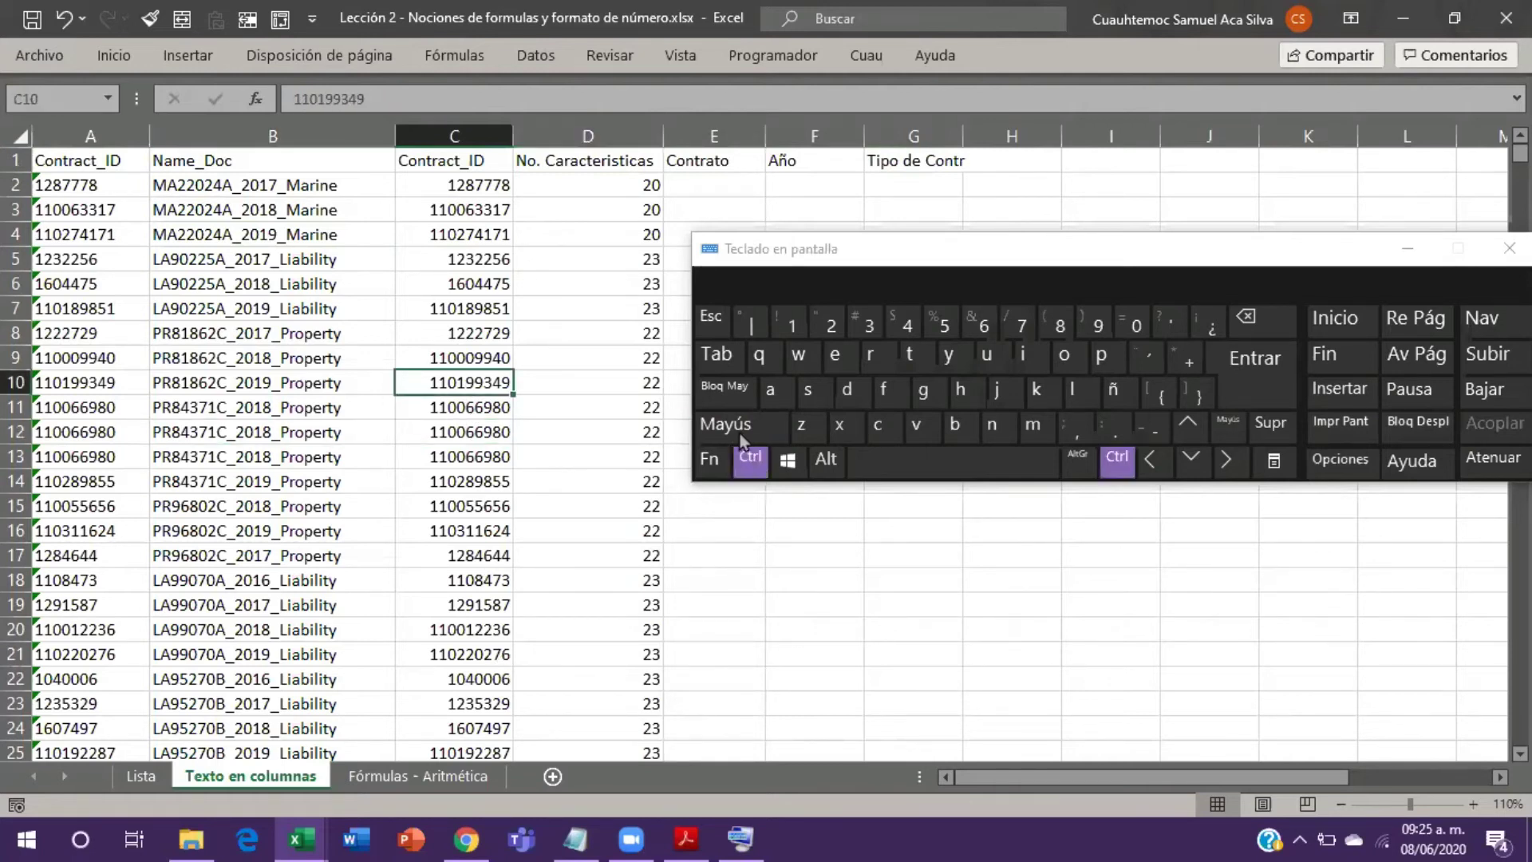
{"action": "left_click", "coordinate": [738, 429]}
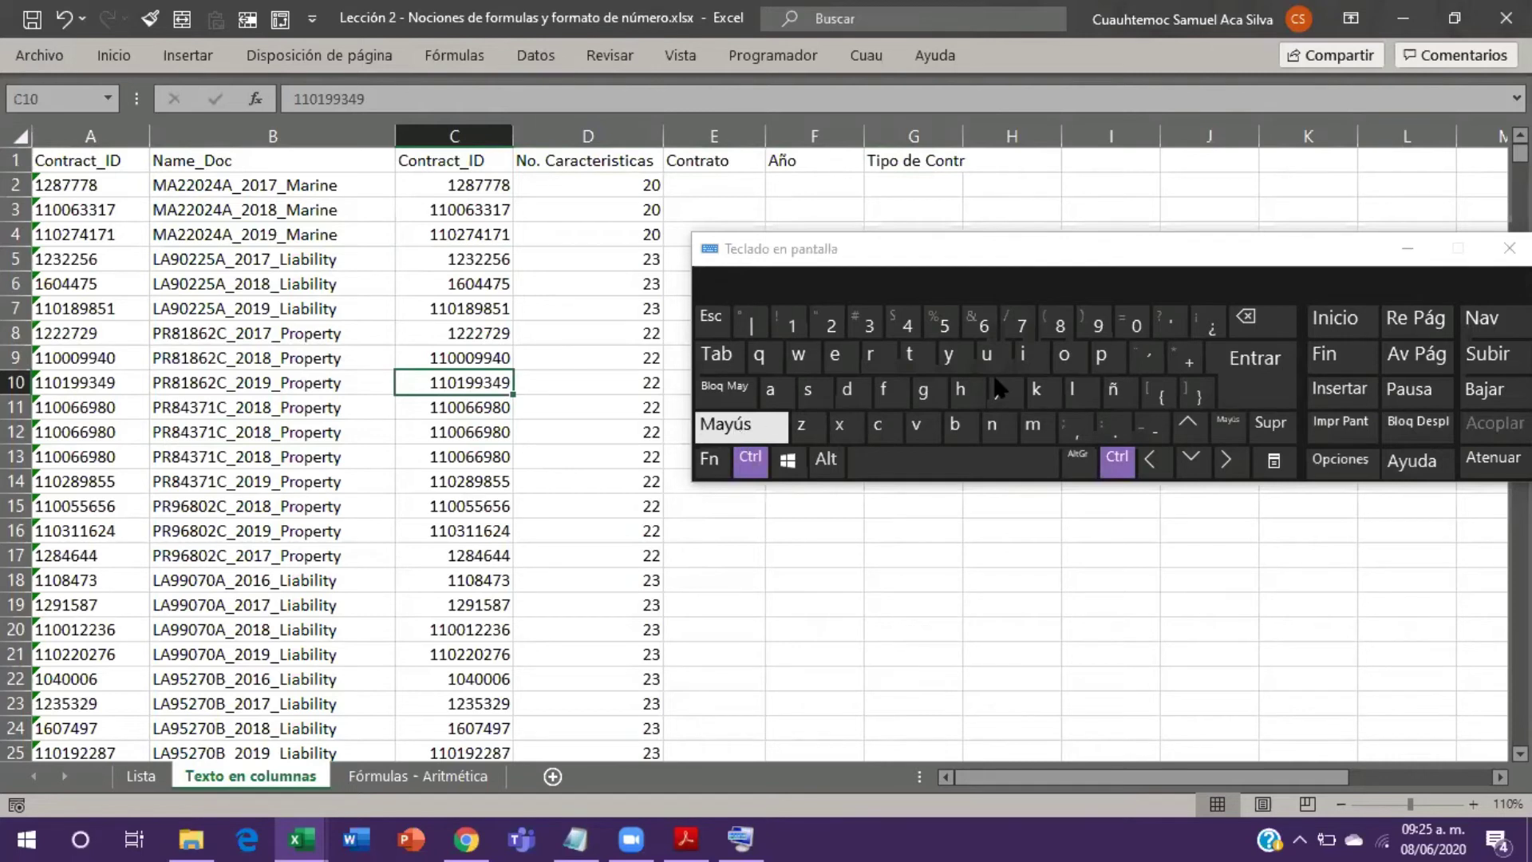
{"action": "left_click", "coordinate": [1071, 388]}
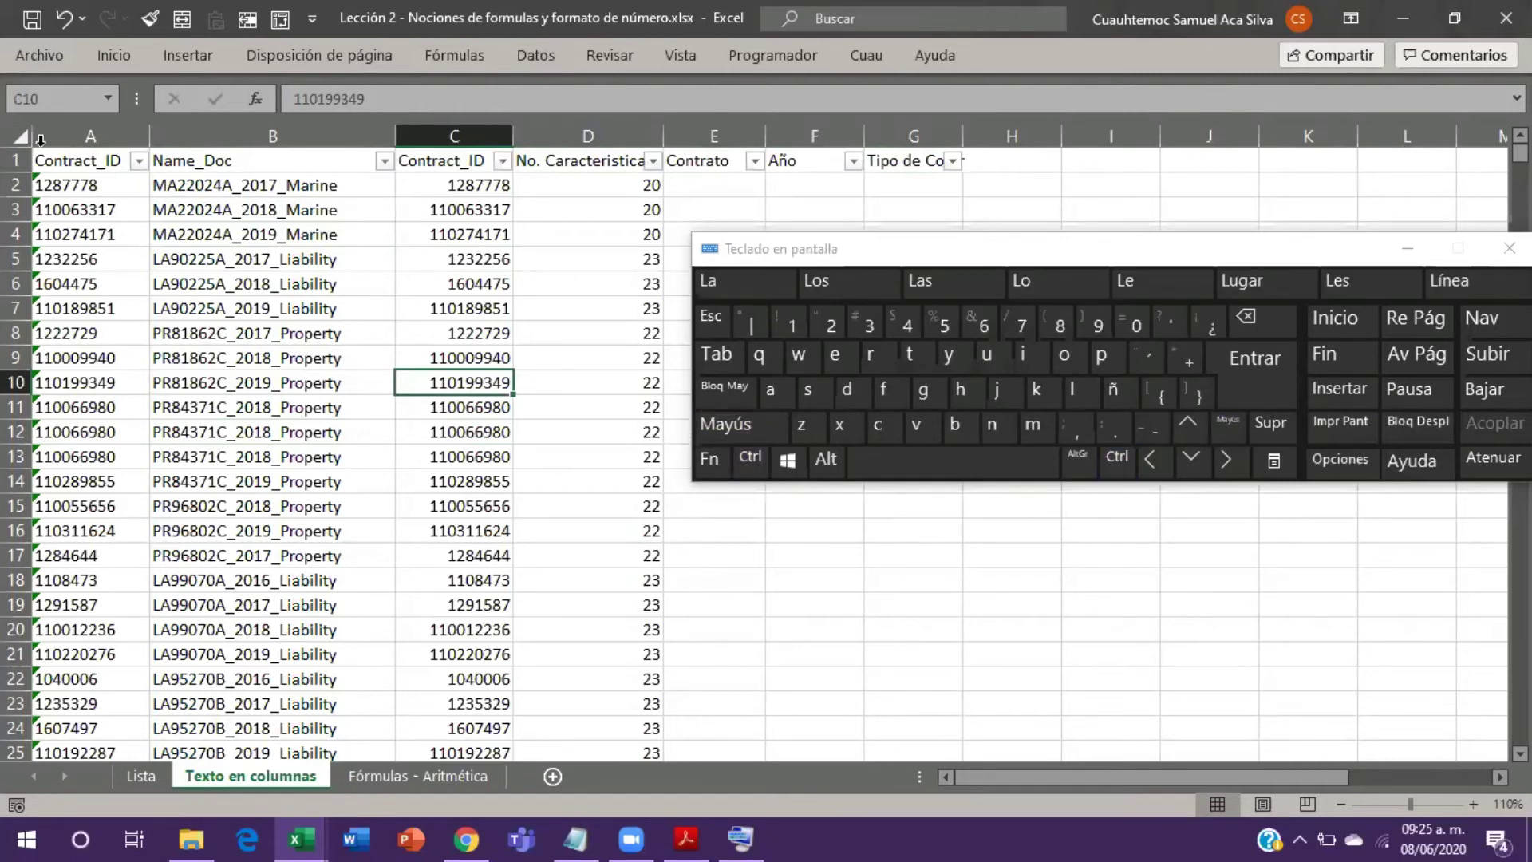
Step: Select the header cells A1:H1 and move the on-screen keyboard slightly closer to the header row
{"action": "left_click_drag", "start_coordinate": [39, 156], "coordinate": [965, 113]}
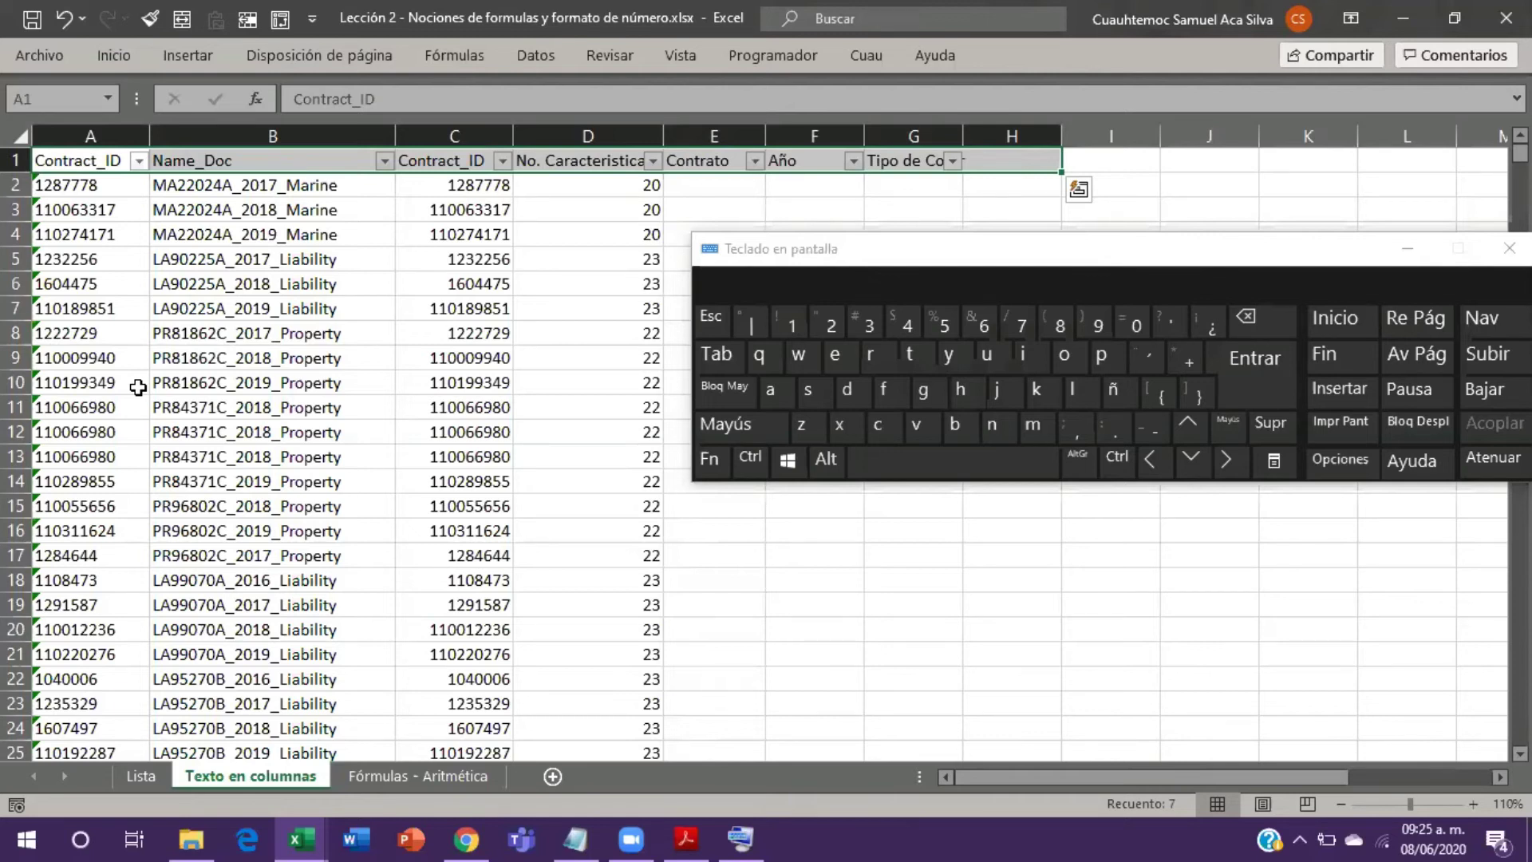
{"action": "left_click_drag", "start_coordinate": [727, 259], "coordinate": [732, 223]}
{"action": "left_click", "coordinate": [447, 307]}
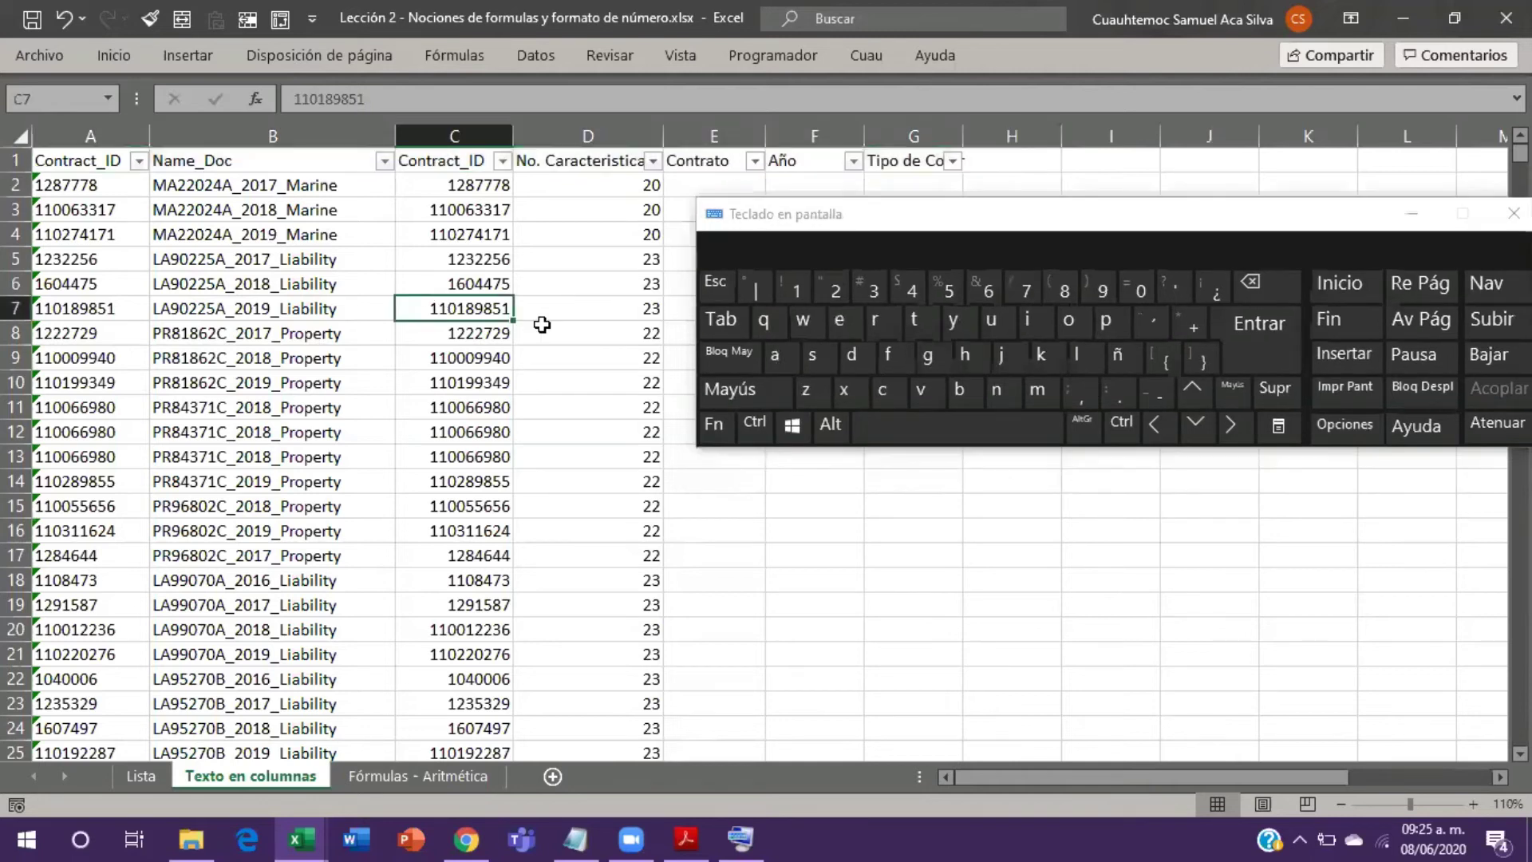
Step: Review the filter options of the No. Caracteristicas header with the on-screen keyboard's shortcut and close them without filtering
{"action": "left_click", "coordinate": [598, 161]}
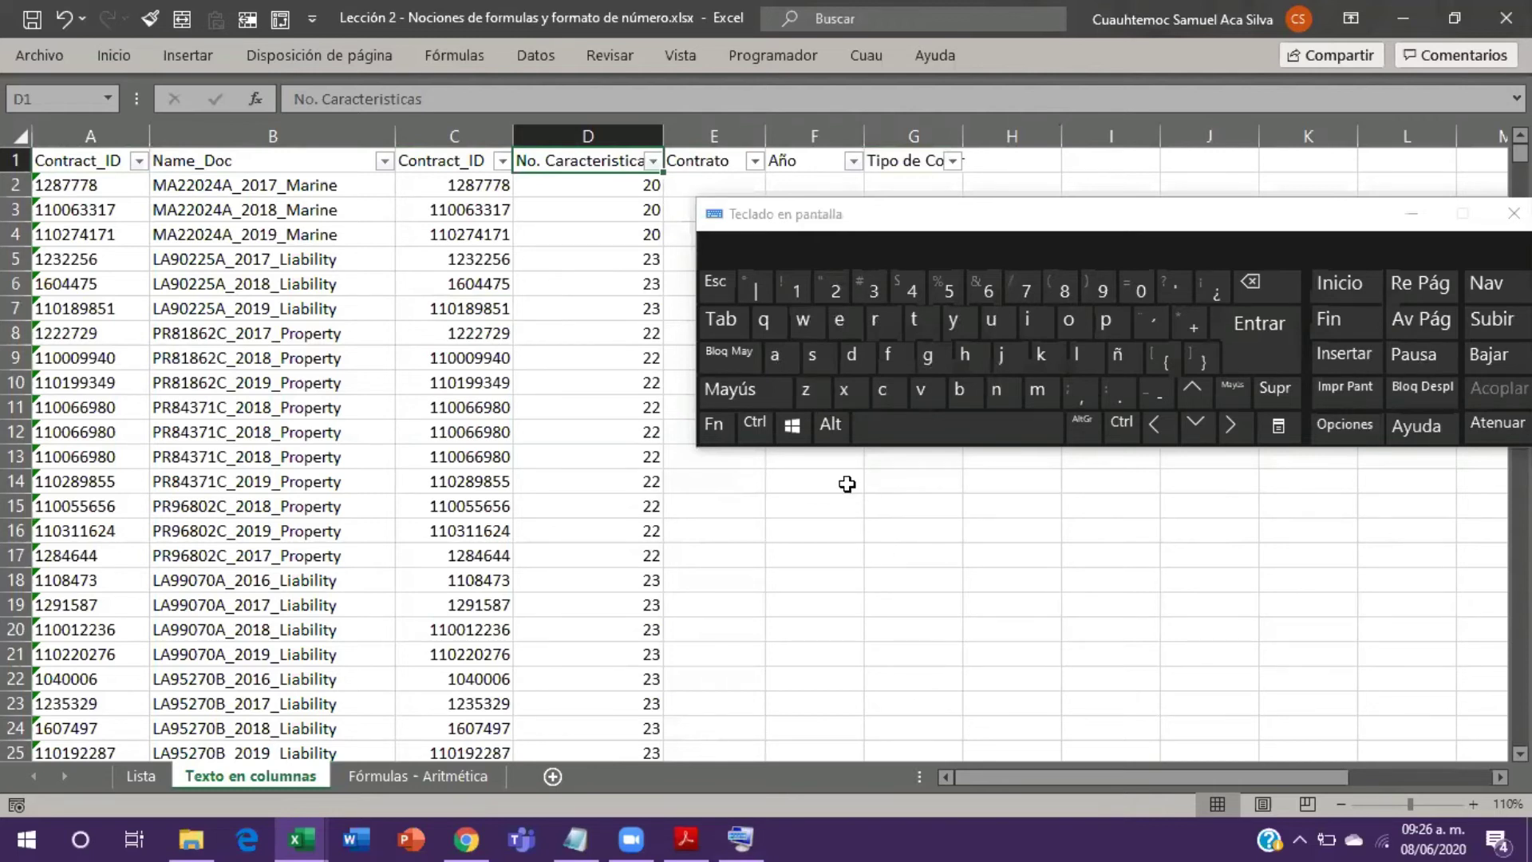
{"action": "left_click", "coordinate": [843, 431]}
{"action": "left_click", "coordinate": [1190, 435]}
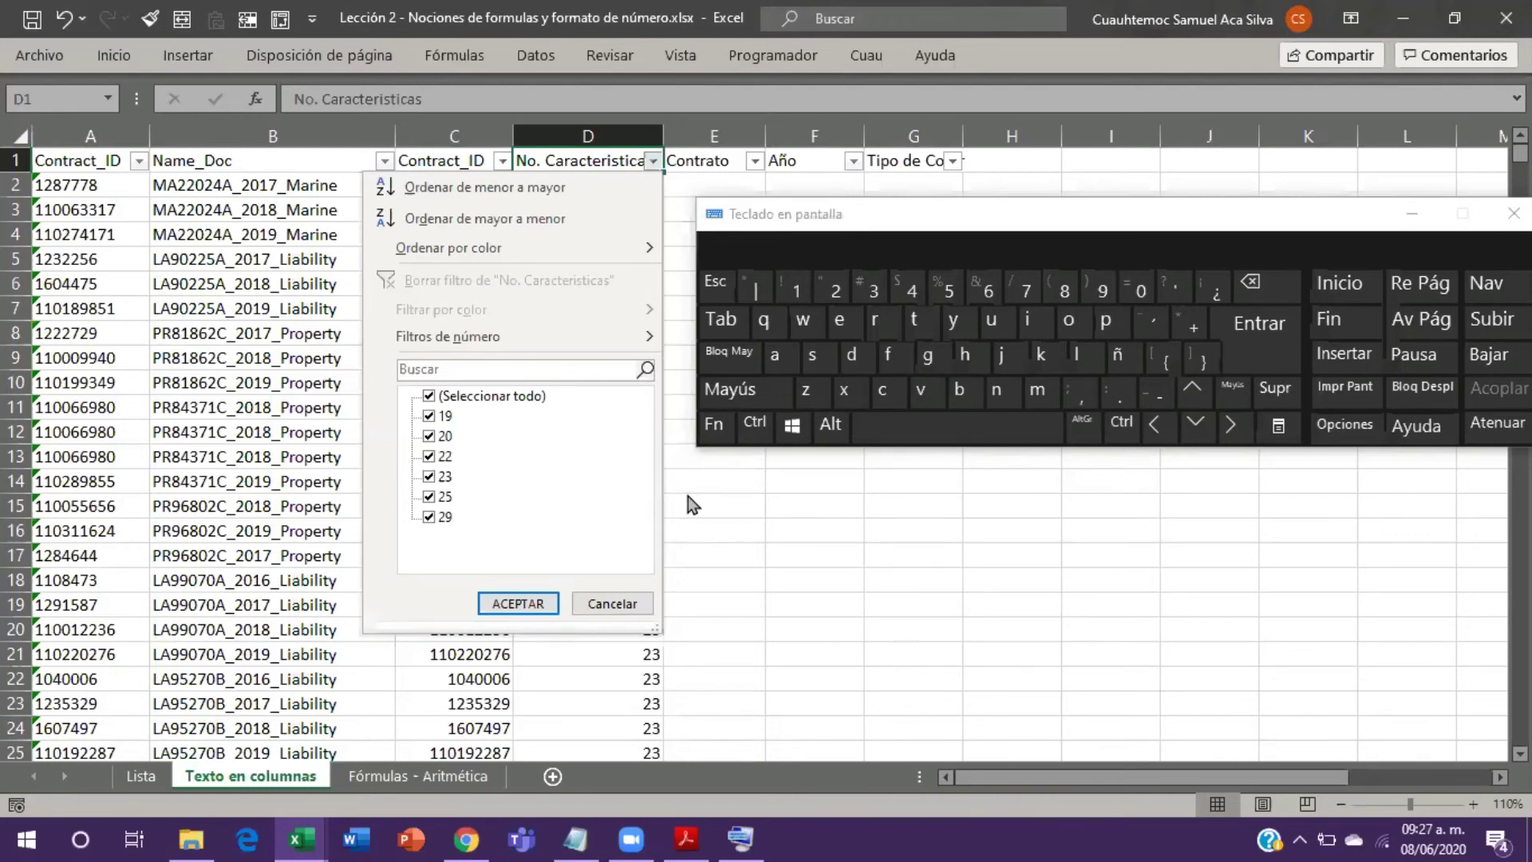
{"action": "left_click", "coordinate": [729, 540]}
{"action": "left_click", "coordinate": [596, 255]}
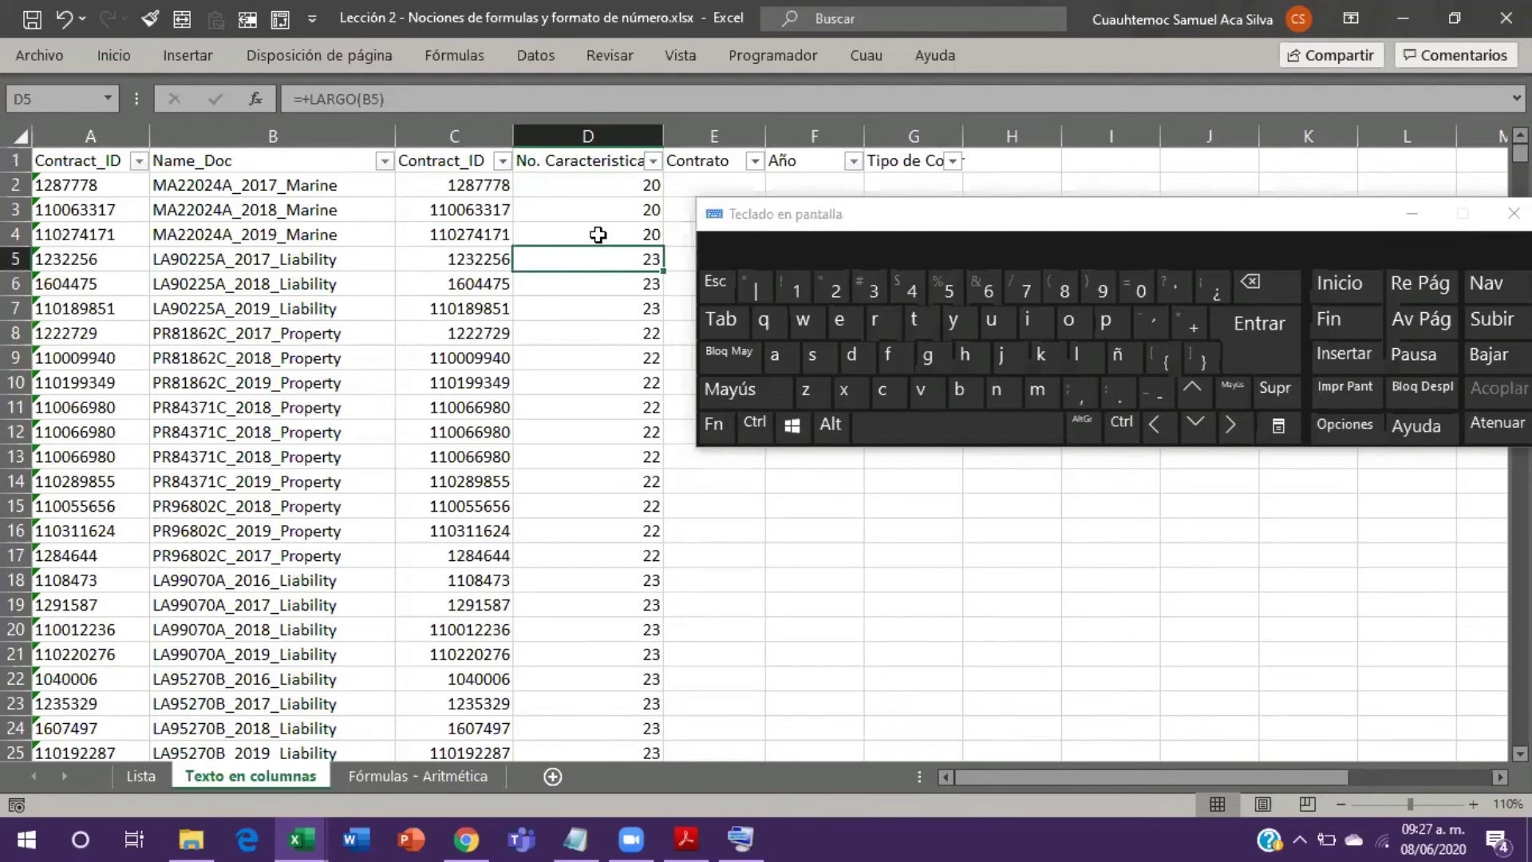
Step: Look through the values in the filter lists of Contract_ID, Name_Doc and the second Contract_ID column without filtering
{"action": "key", "text": "ctrl+Up"}
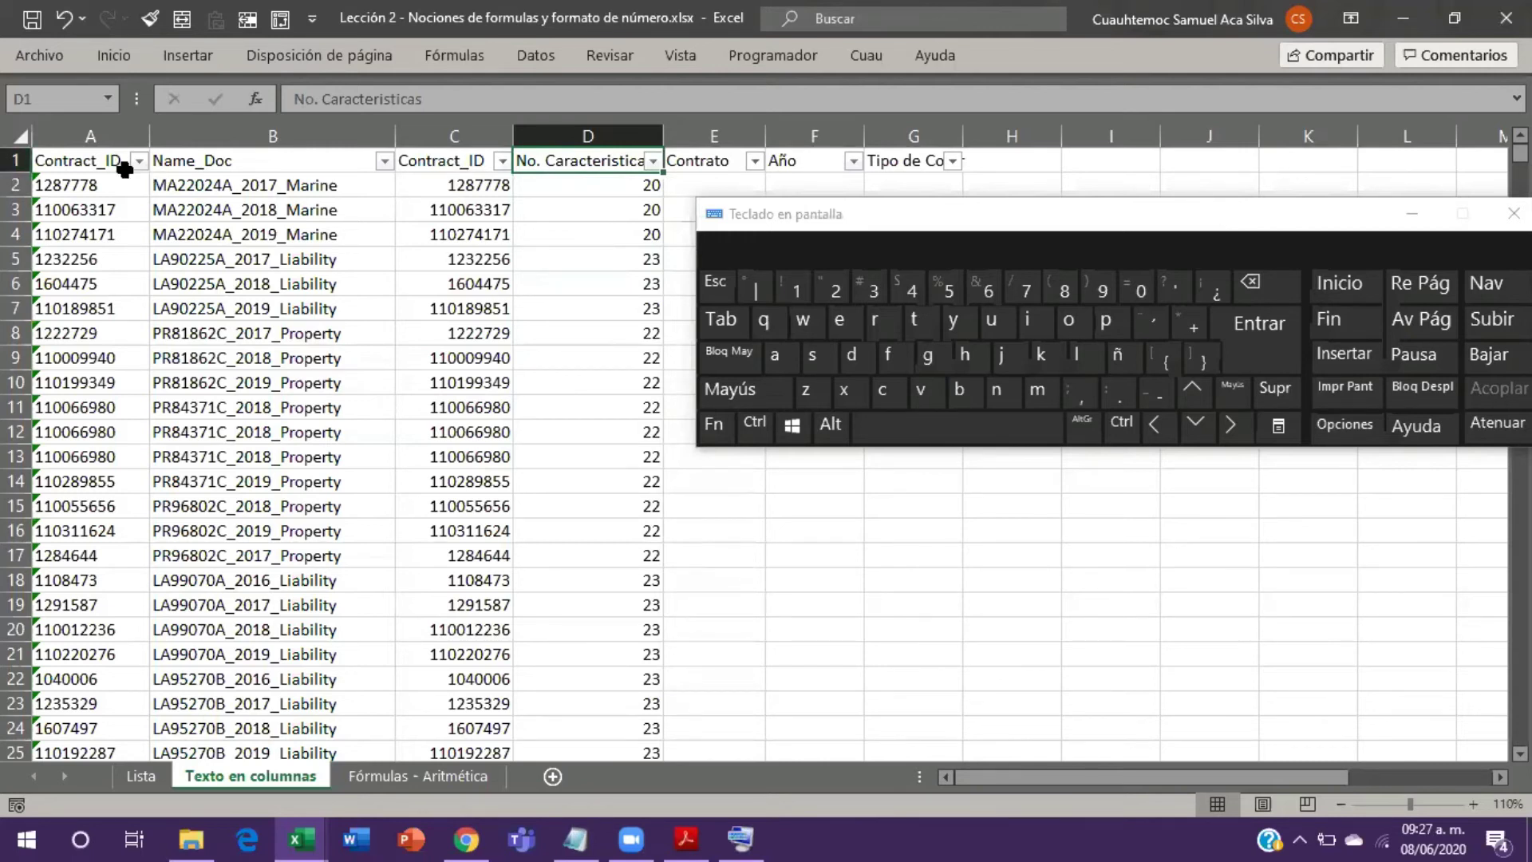
{"action": "left_click", "coordinate": [139, 161]}
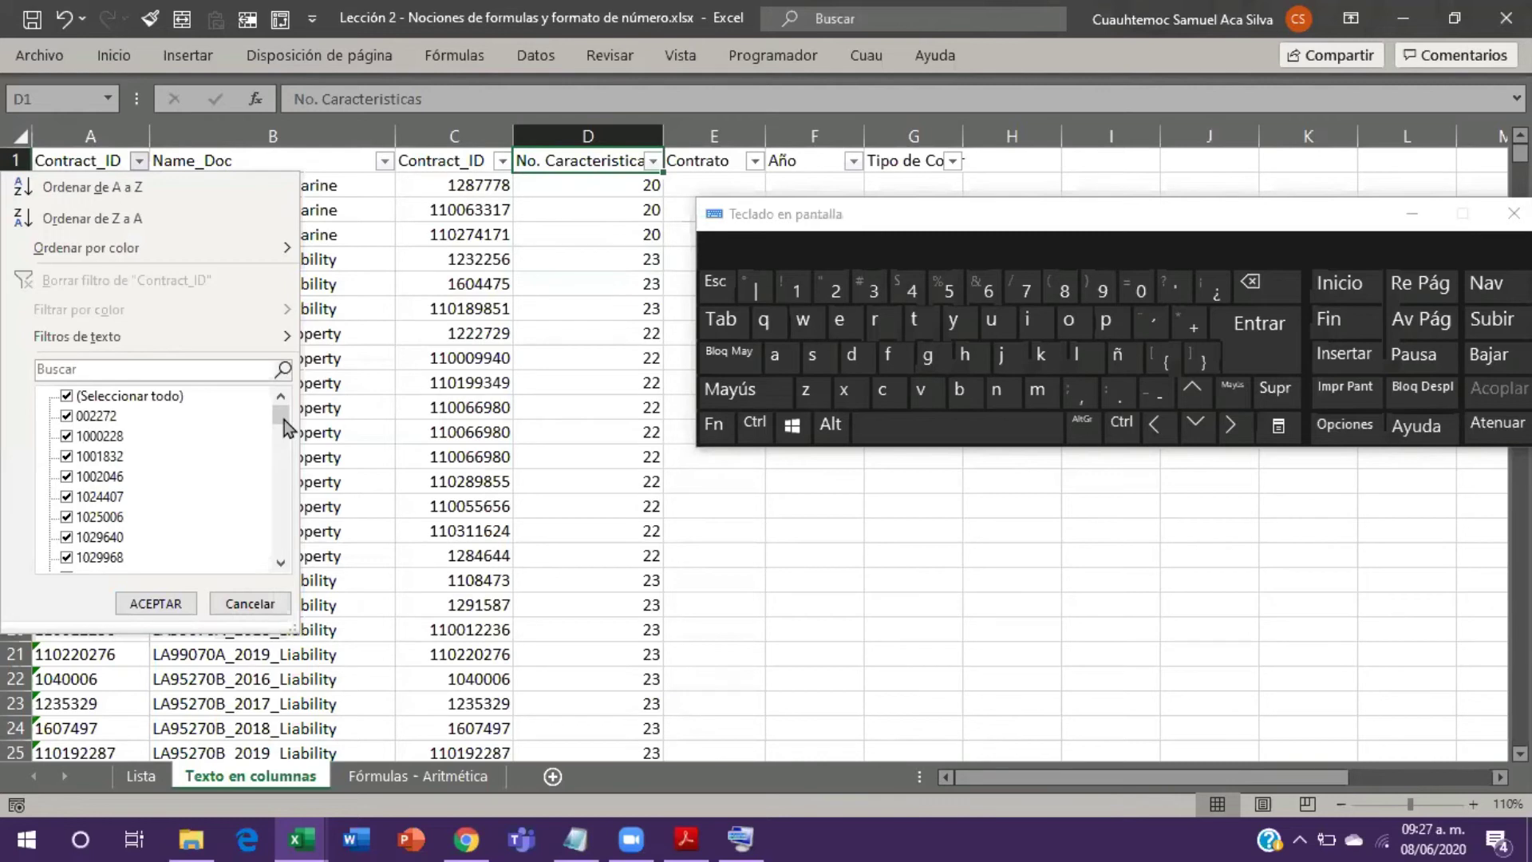
{"action": "left_click_drag", "start_coordinate": [284, 420], "coordinate": [281, 541]}
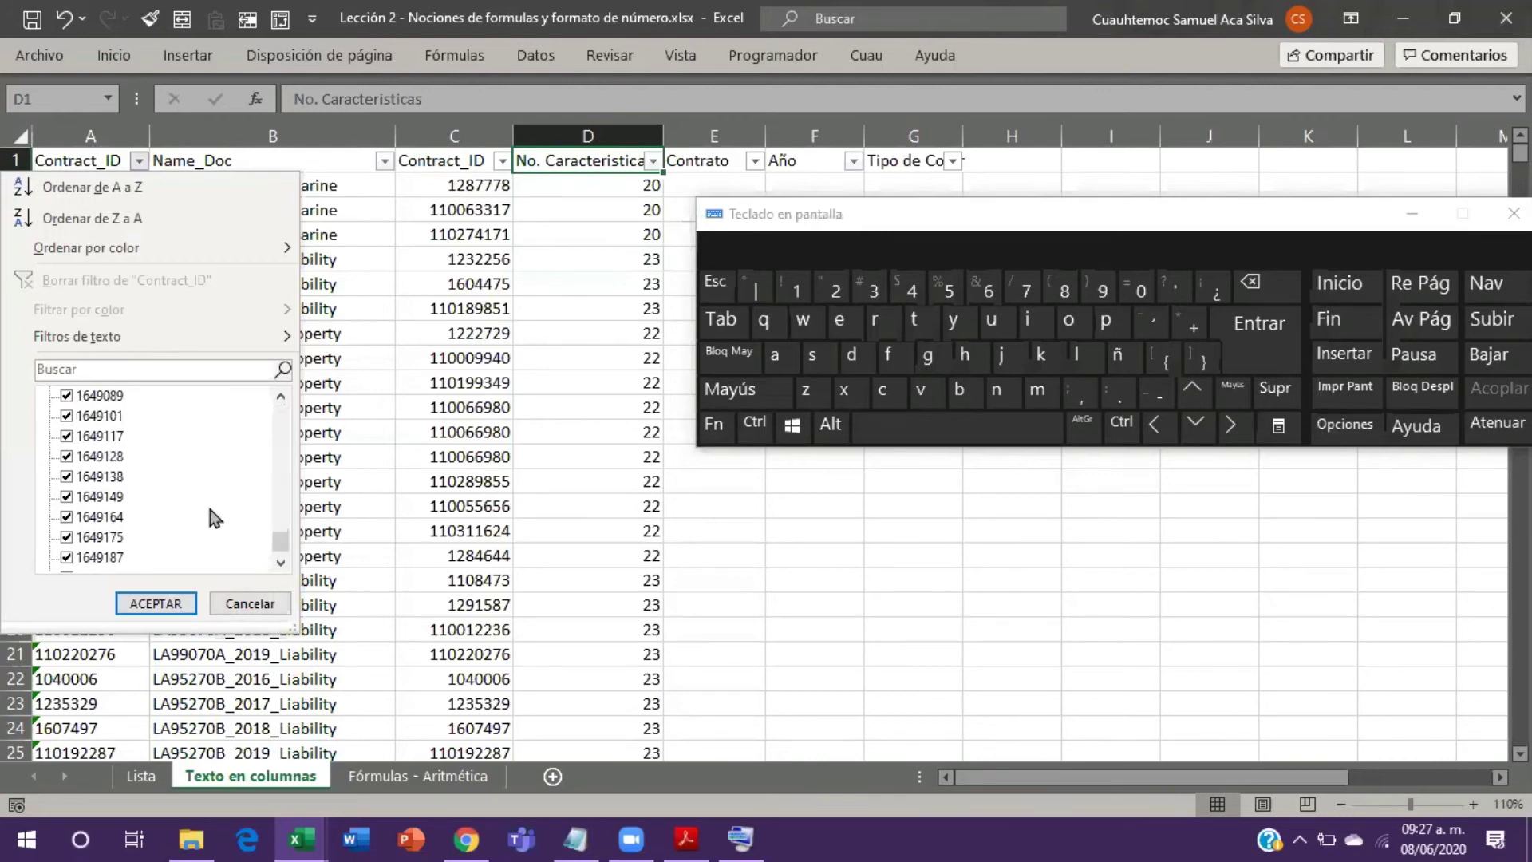
{"action": "left_click", "coordinate": [385, 160]}
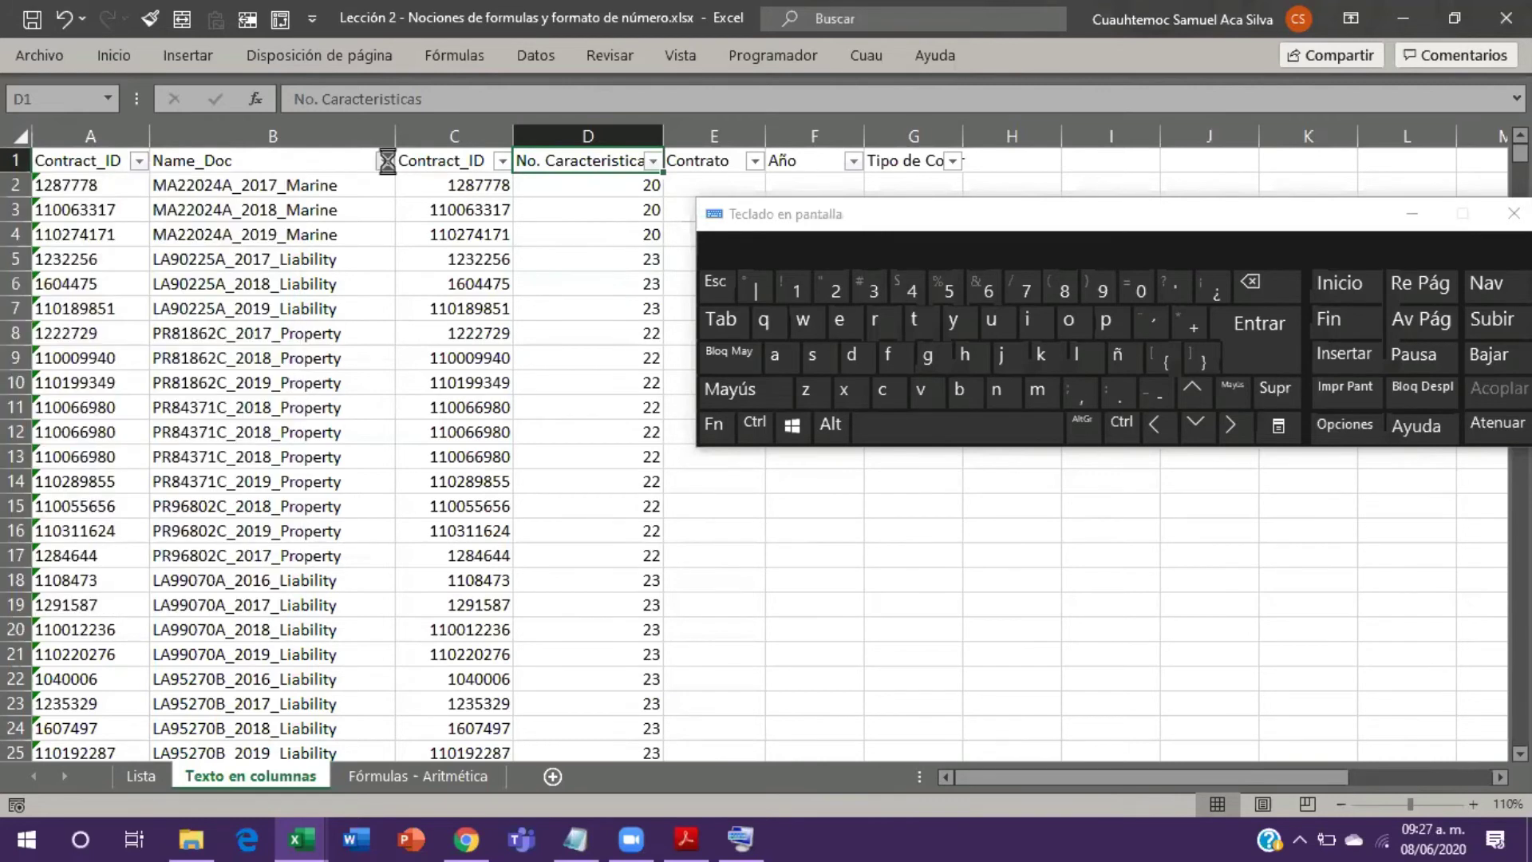
{"action": "left_click", "coordinate": [384, 160]}
{"action": "left_click_drag", "start_coordinate": [381, 413], "coordinate": [377, 559]}
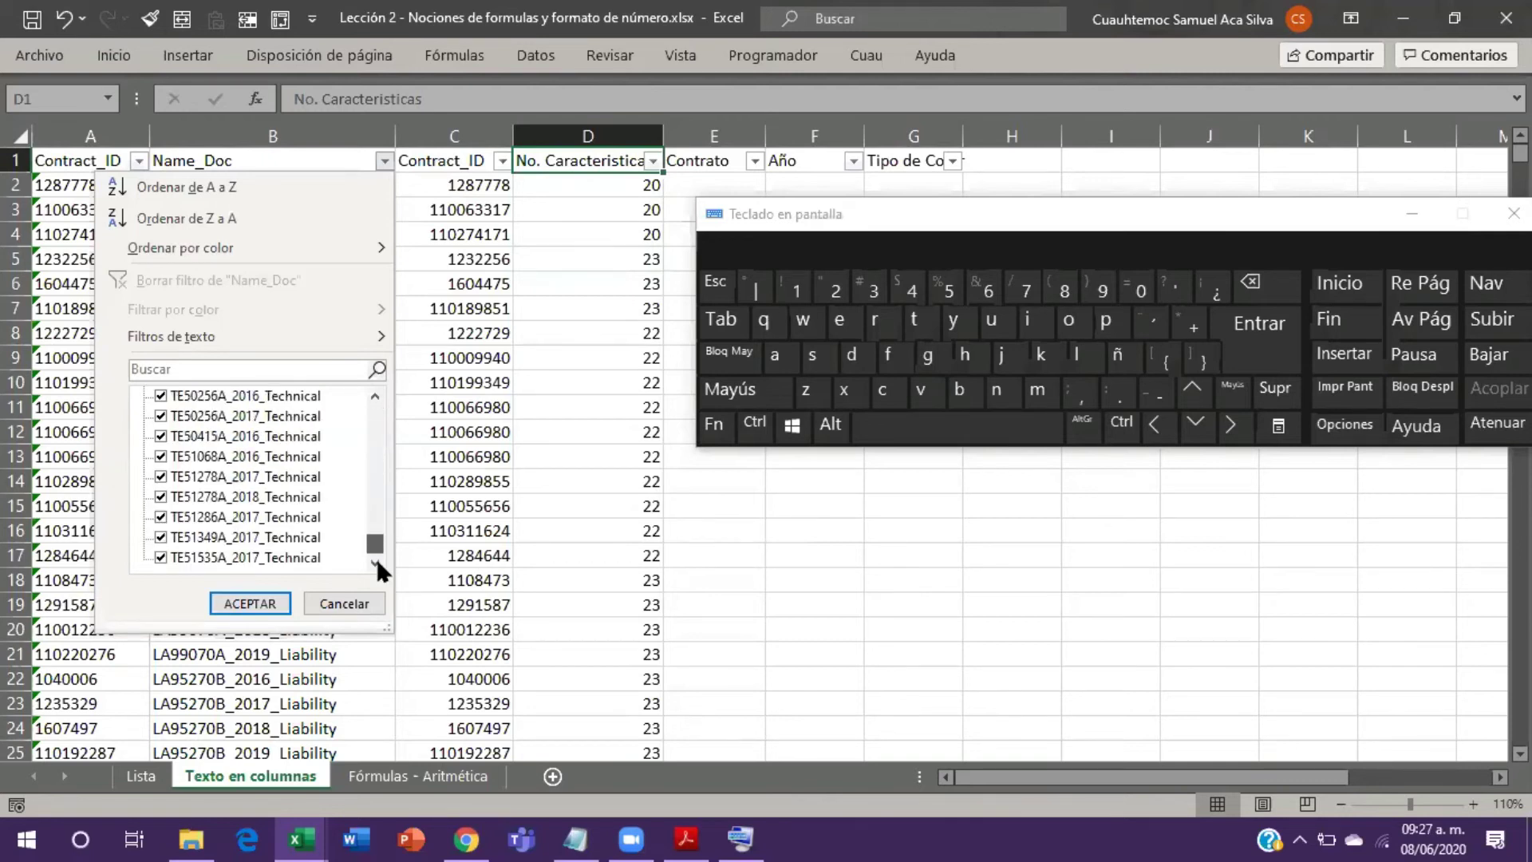
{"action": "left_click", "coordinate": [503, 166]}
{"action": "left_click", "coordinate": [503, 165]}
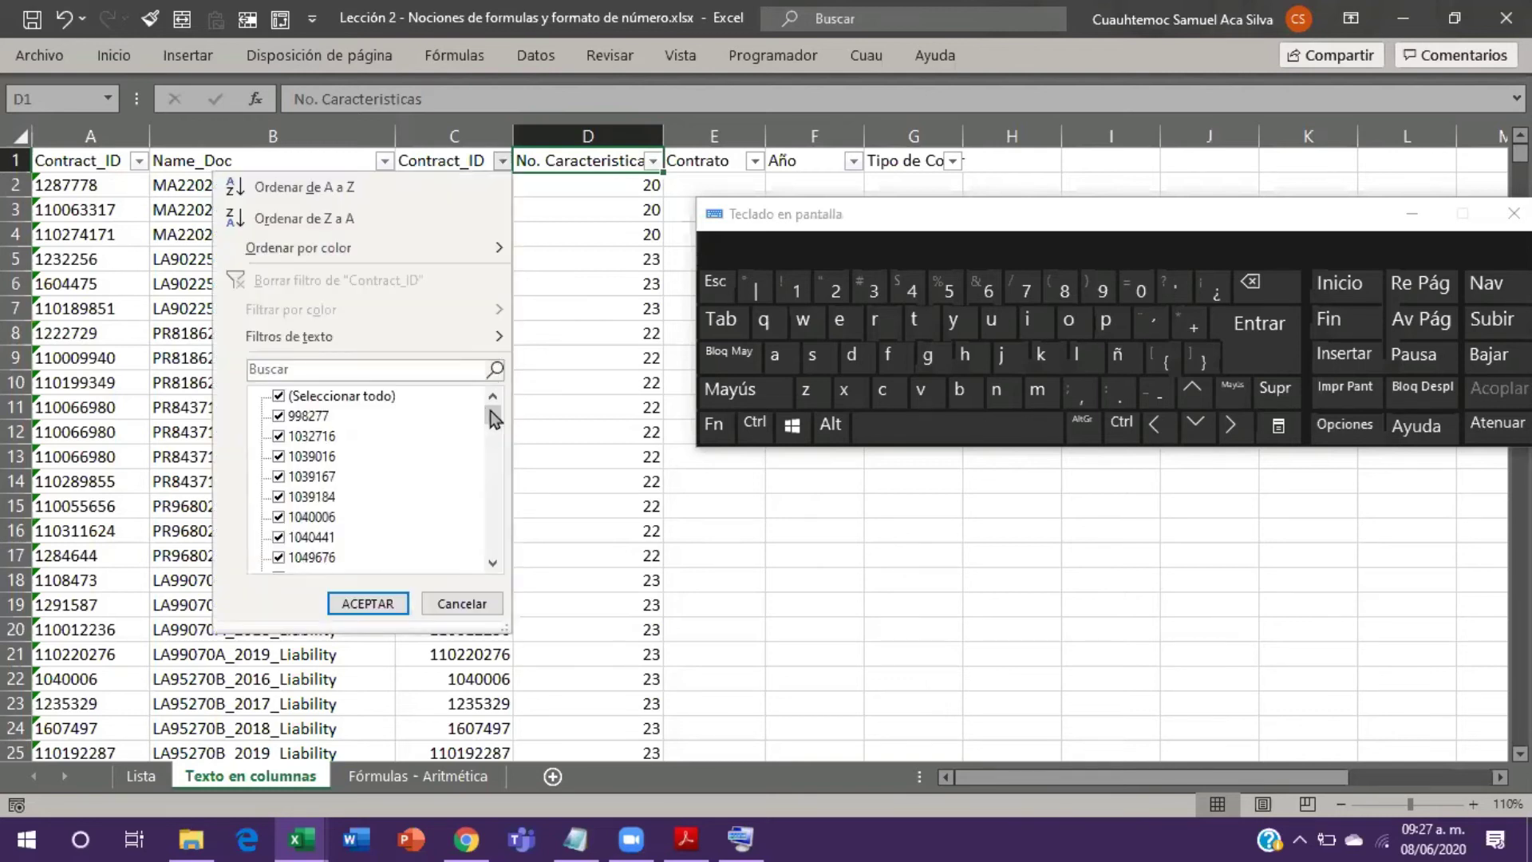
{"action": "left_click_drag", "start_coordinate": [491, 428], "coordinate": [481, 549]}
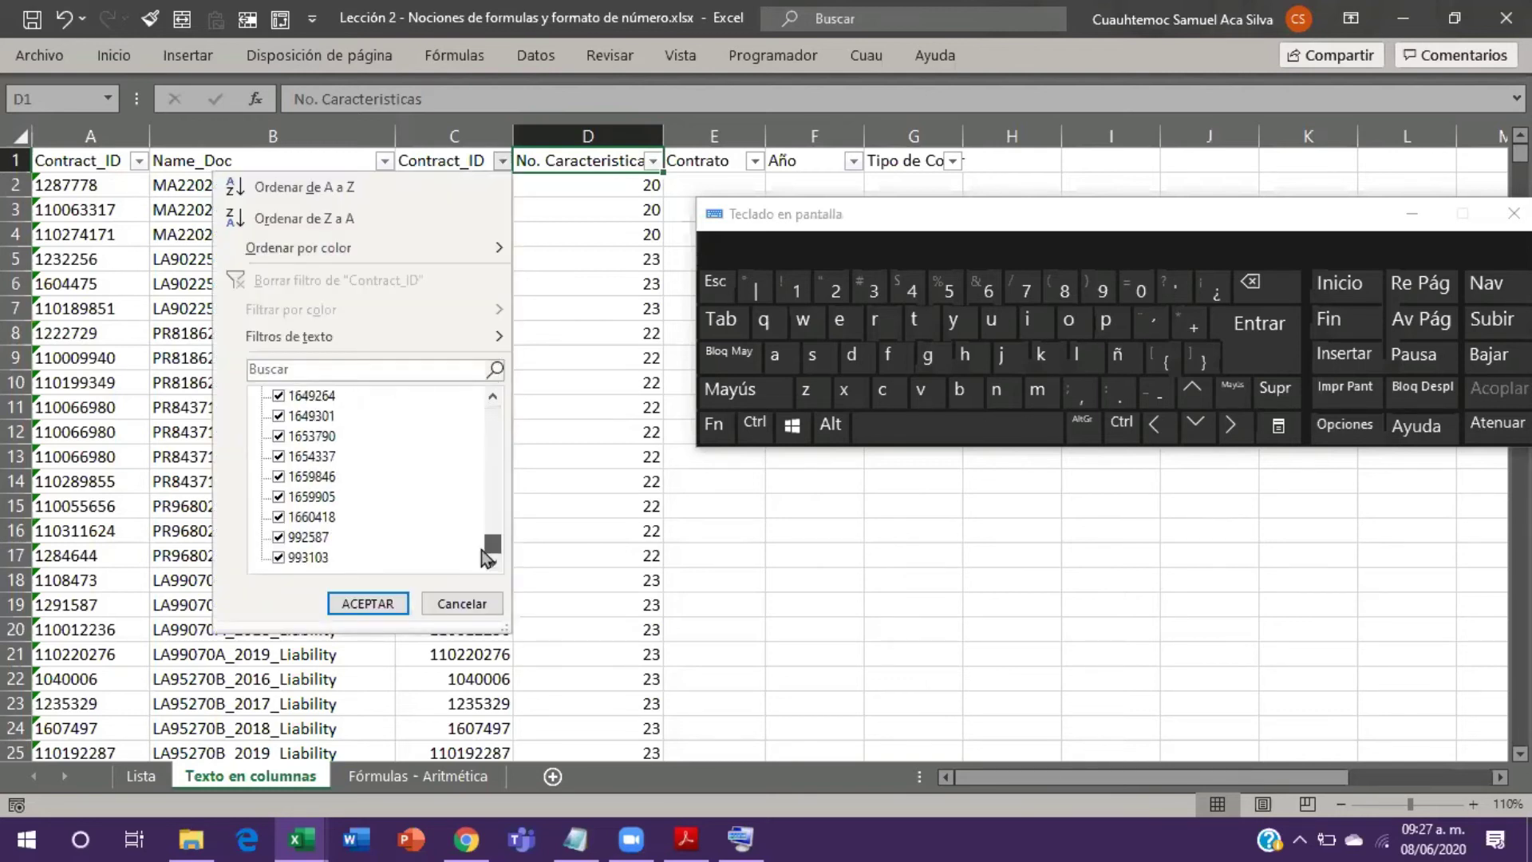
{"action": "left_click", "coordinate": [556, 455]}
{"action": "left_click", "coordinate": [623, 260]}
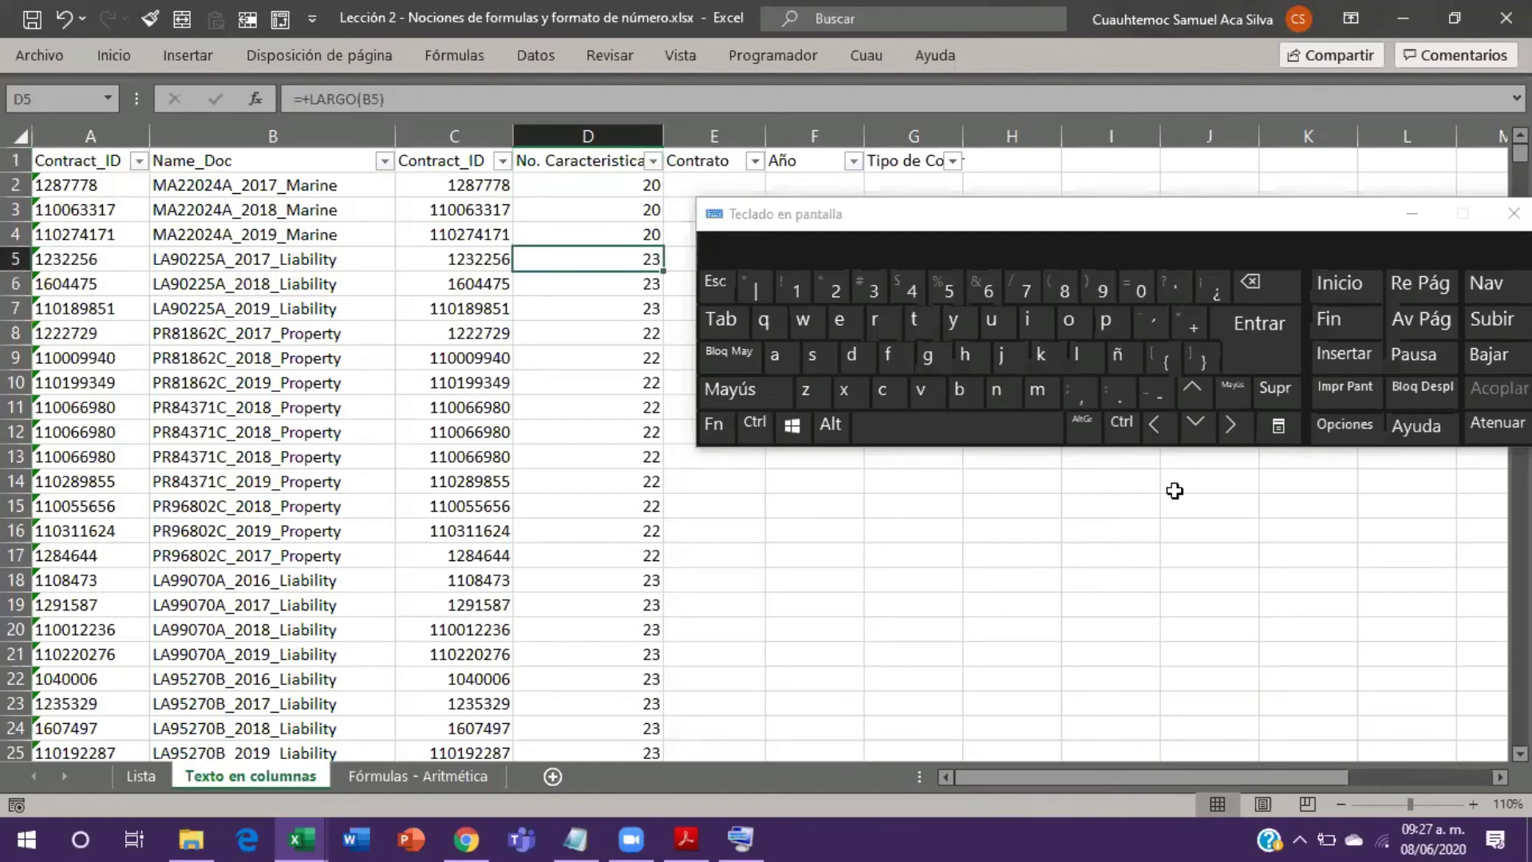
Step: Move the on-screen keyboard away from the first rows and highlight the contract code MA22024A inside cell B2
{"action": "left_click_drag", "start_coordinate": [1228, 226], "coordinate": [1050, 326]}
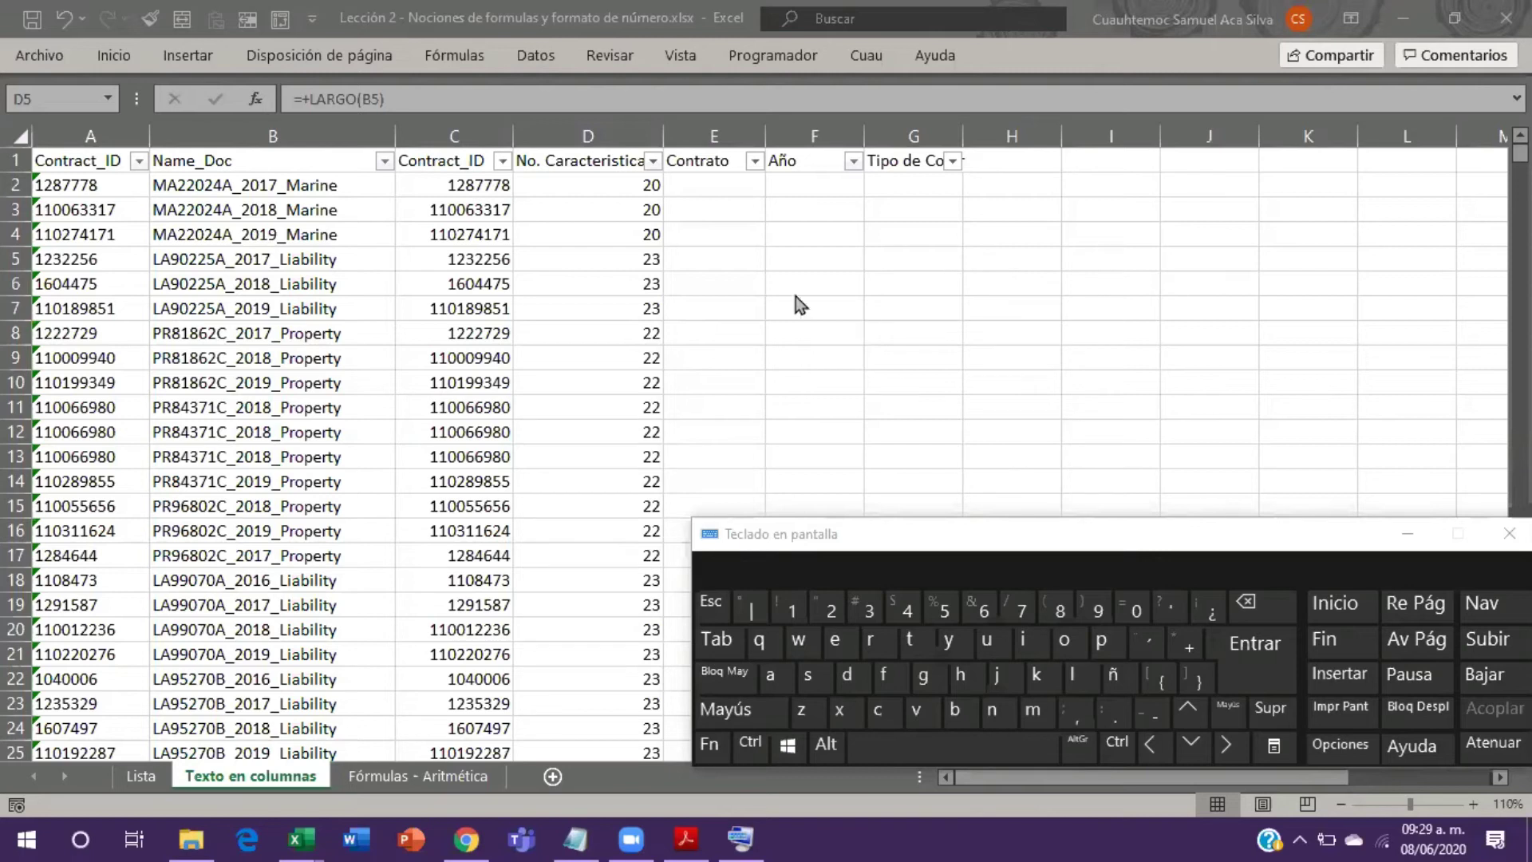
{"action": "left_click", "coordinate": [435, 186]}
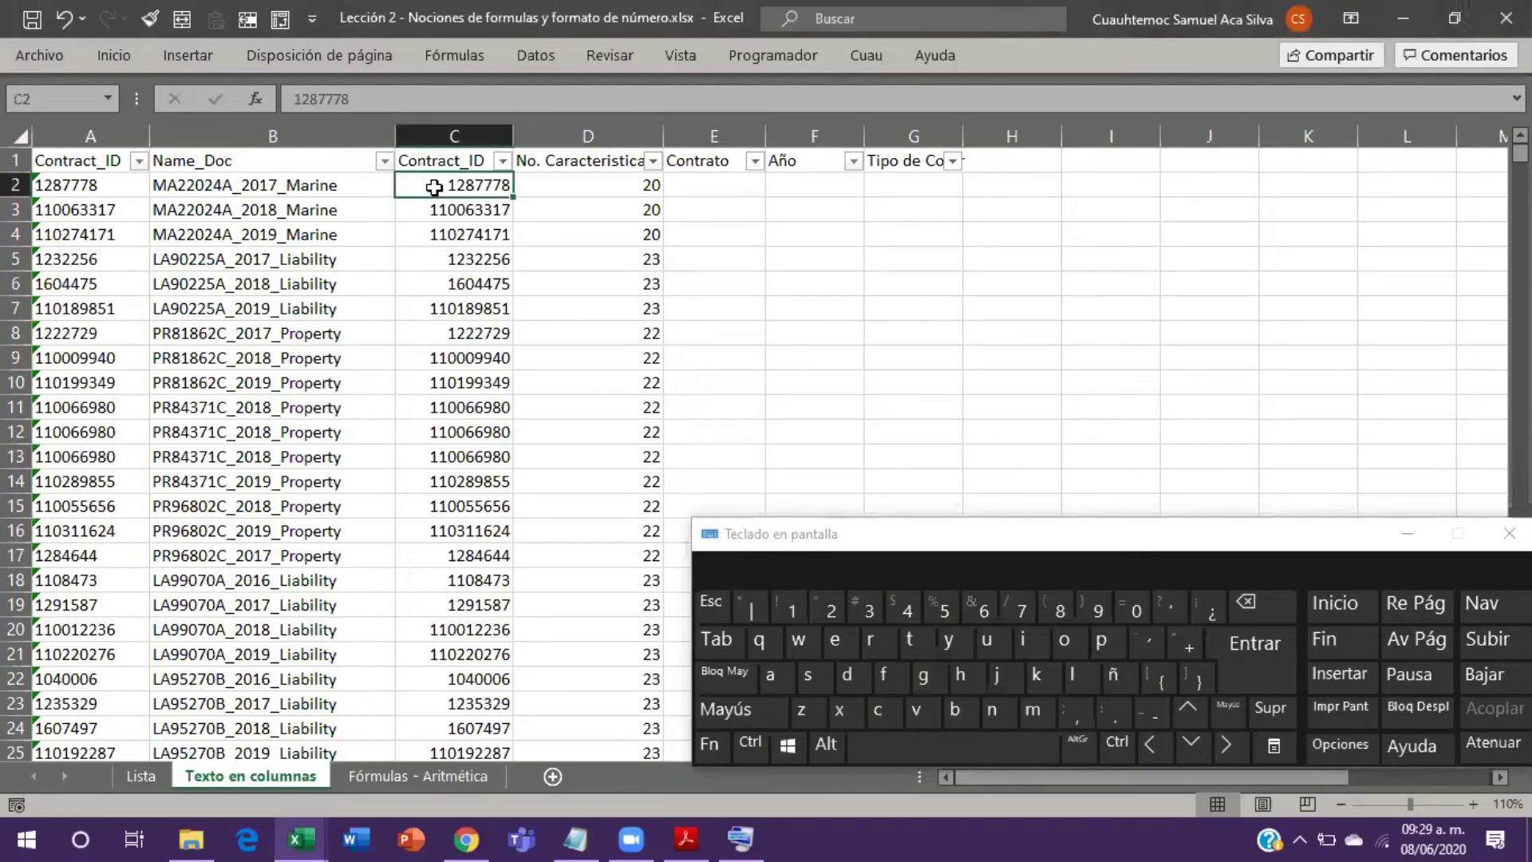
{"action": "left_click", "coordinate": [198, 190]}
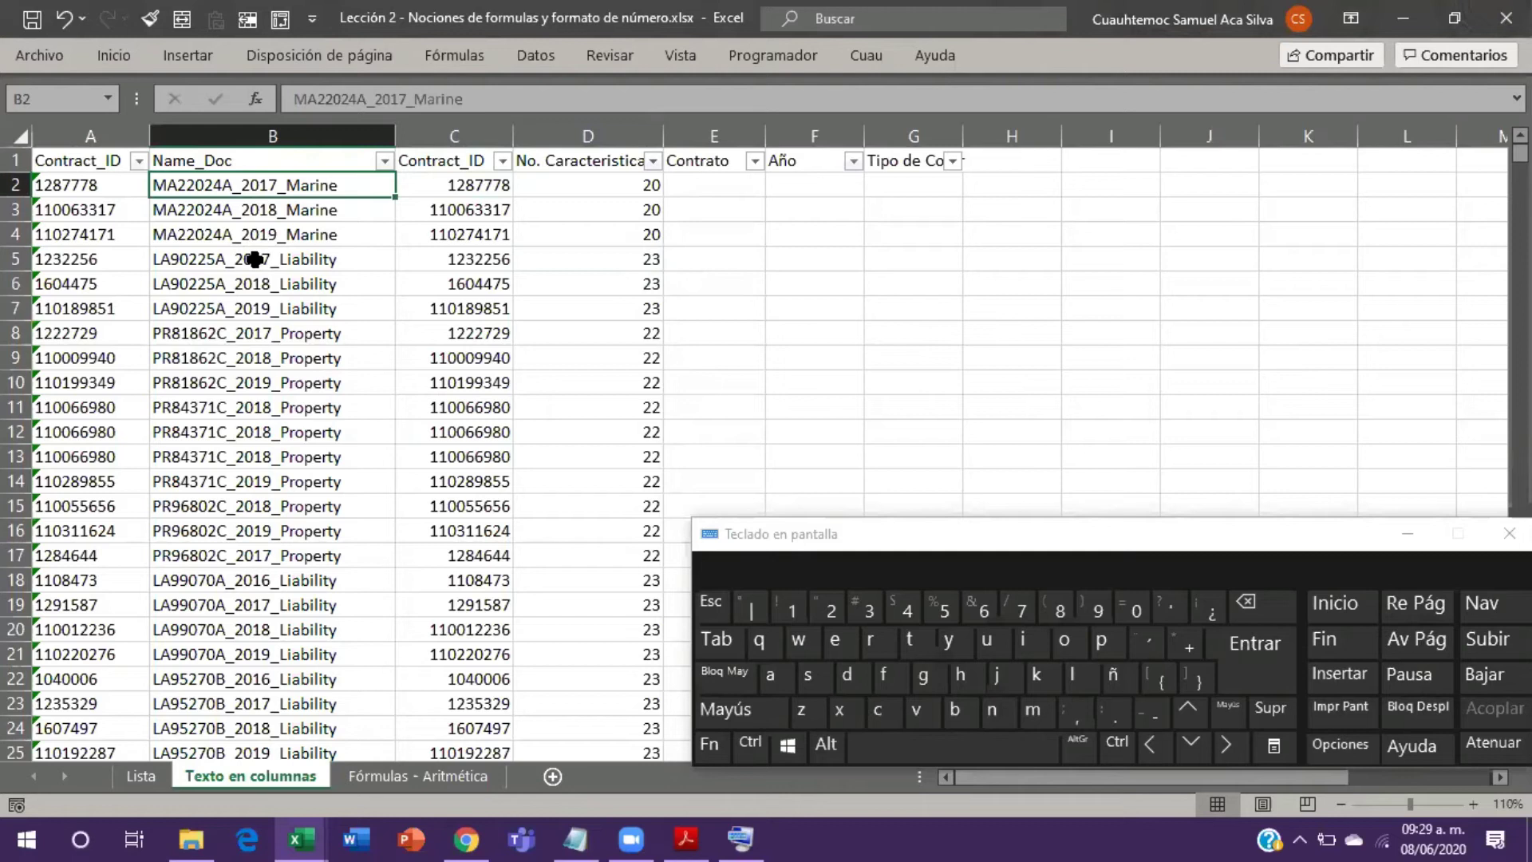
{"action": "double_click", "coordinate": [181, 185]}
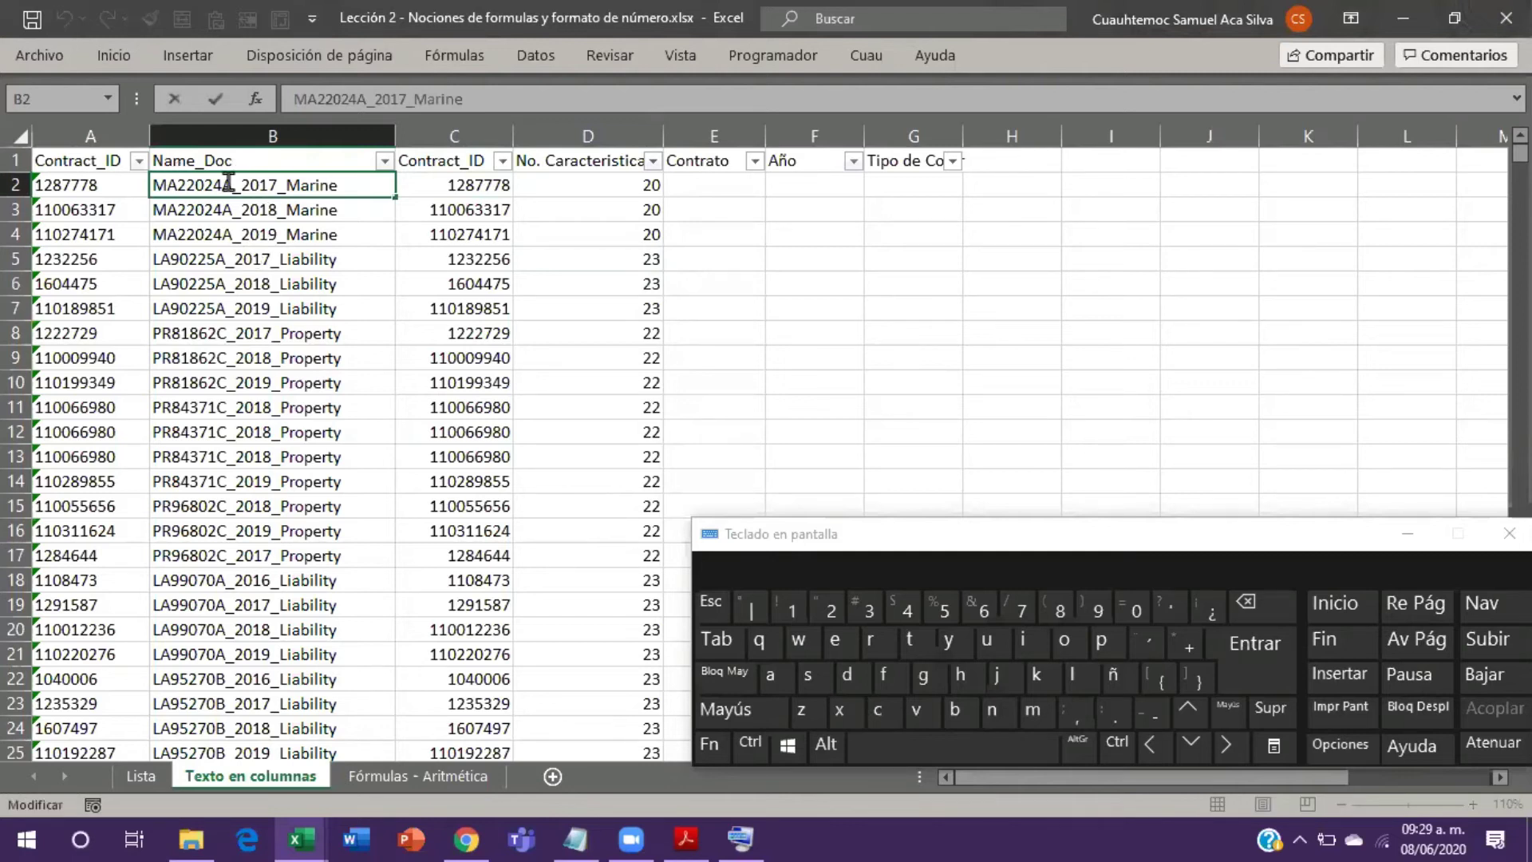
{"action": "left_click_drag", "start_coordinate": [233, 189], "coordinate": [112, 178]}
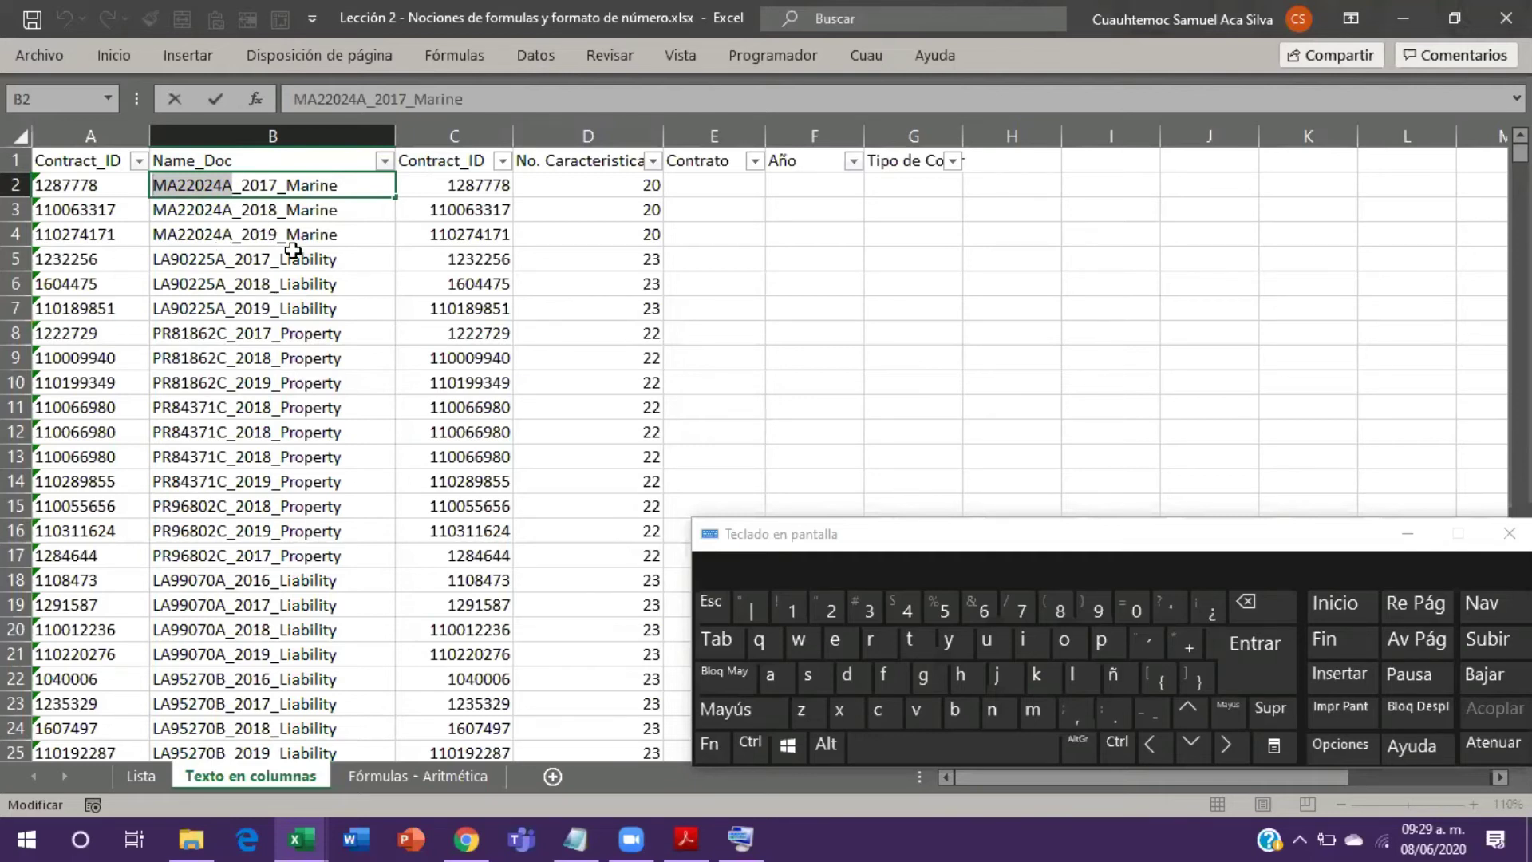
Step: Start a formula in cell E2 under Contrato with +iz to bring up the IZQUIERDA function
{"action": "key", "text": "Tab"}
{"action": "key", "text": "Tab"}
{"action": "key", "text": "Tab"}
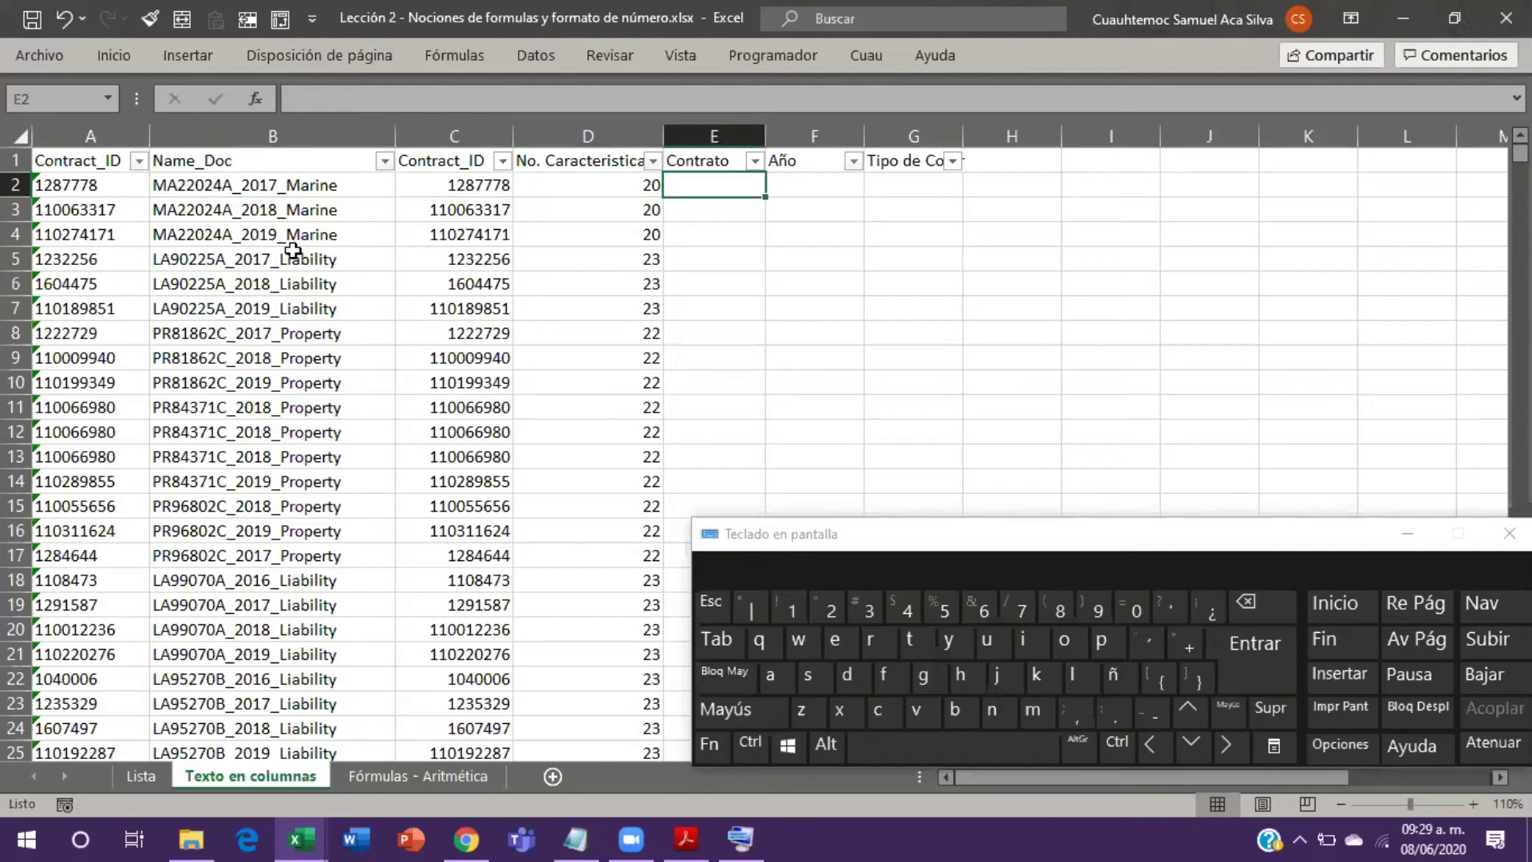
{"action": "key", "text": "shift"}
{"action": "type", "text": "+"}
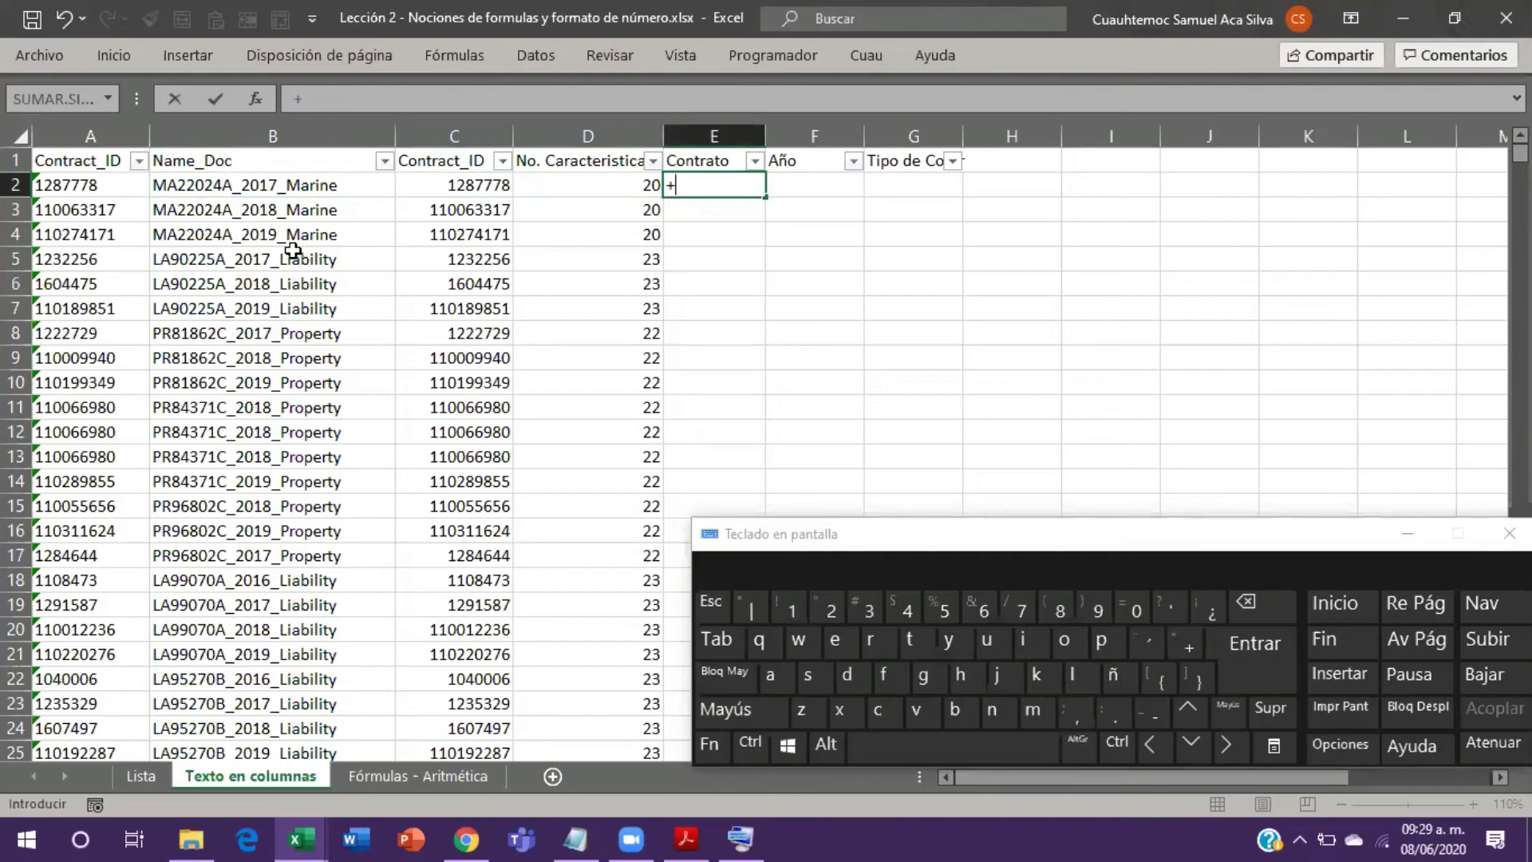
{"action": "type", "text": "iz"}
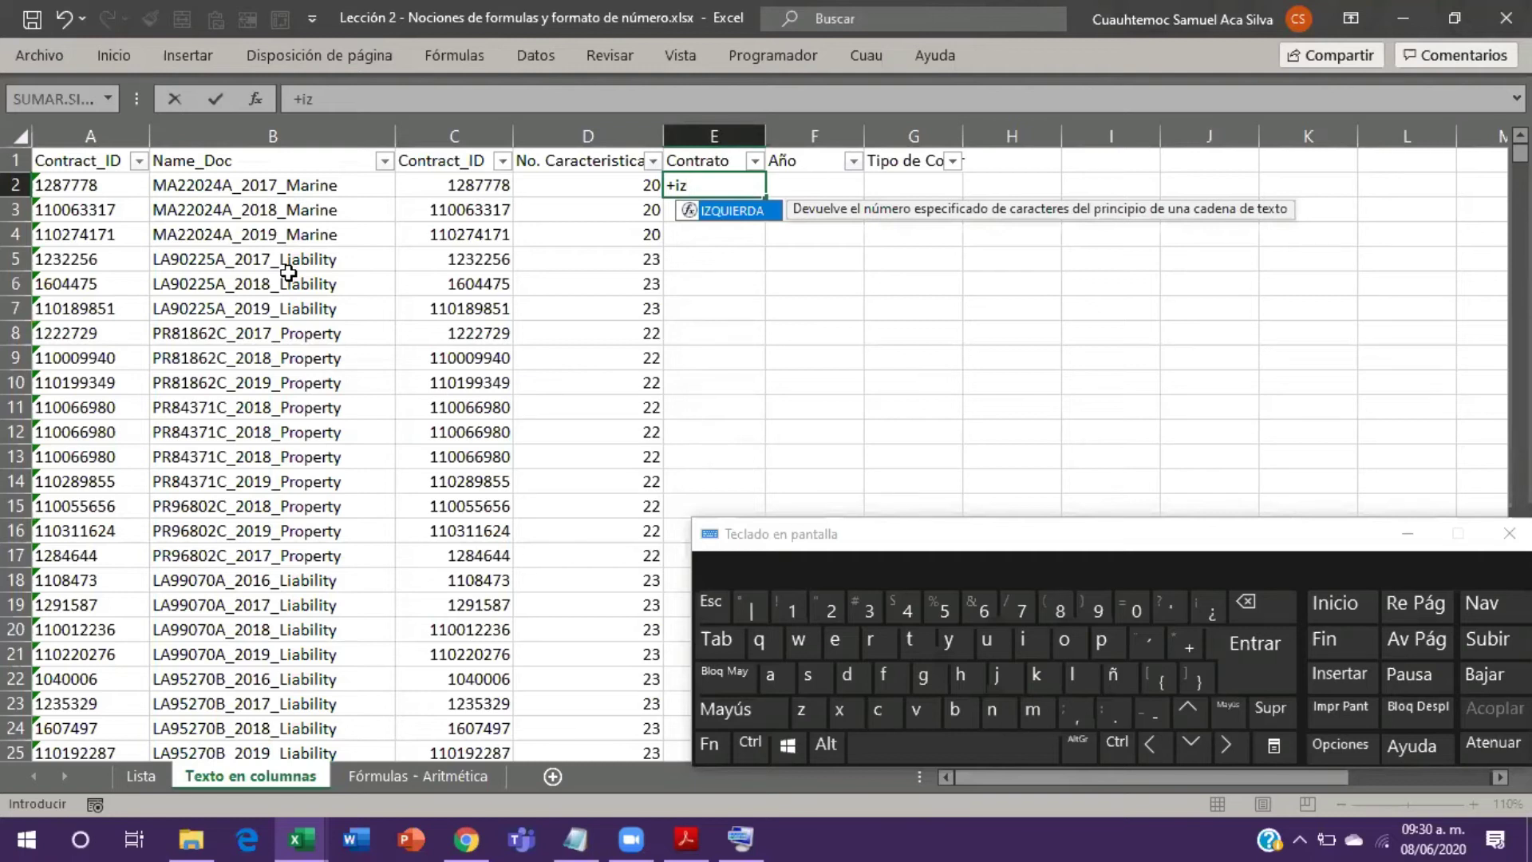
Step: Look up the DERECHA function's description in E2's formula suggestions and return to the entry +iz
{"action": "key", "text": "BackSpace"}
{"action": "type", "text": "d"}
{"action": "key", "text": "BackSpace"}
{"action": "key", "text": "BackSpace"}
{"action": "type", "text": "de"}
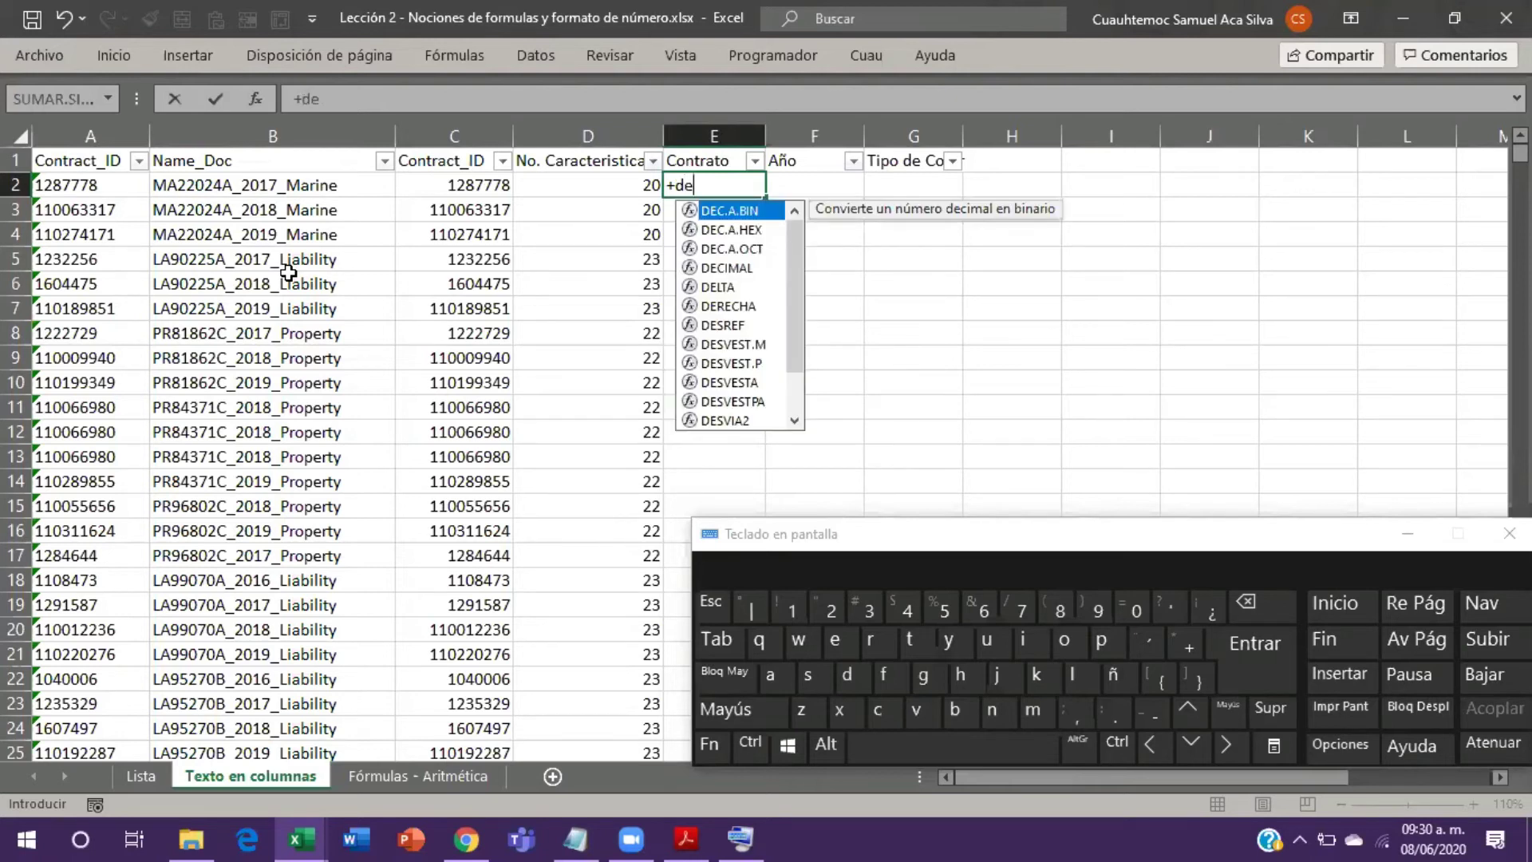
{"action": "type", "text": "e"}
{"action": "key", "text": "BackSpace"}
{"action": "type", "text": "re"}
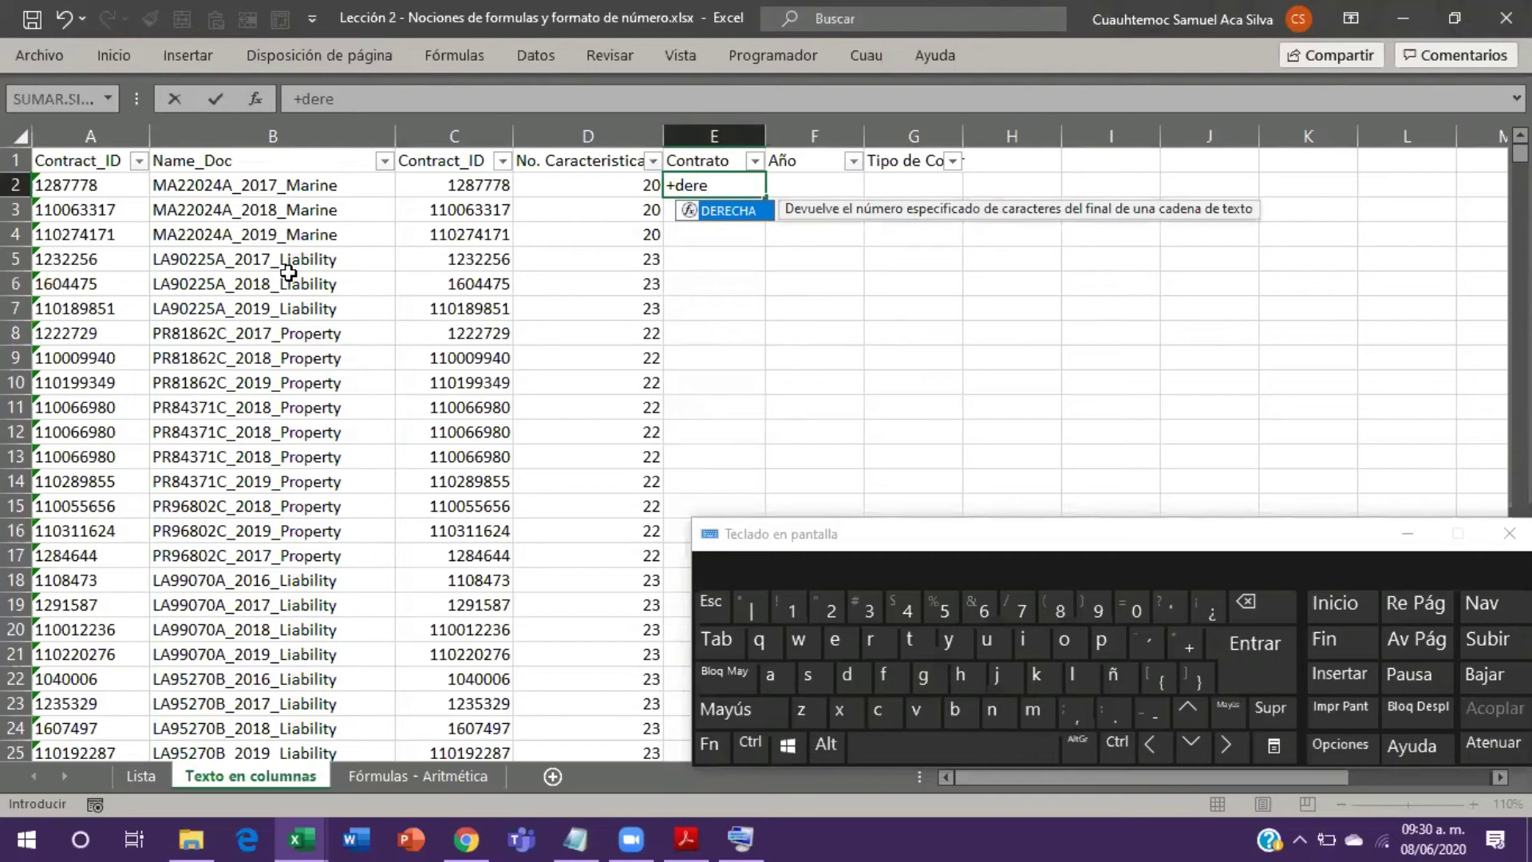
{"action": "key", "text": "BackSpace"}
{"action": "key", "text": "BackSpace"}
{"action": "key", "text": "BackSpace"}
{"action": "key", "text": "BackSpace"}
{"action": "type", "text": "iz"}
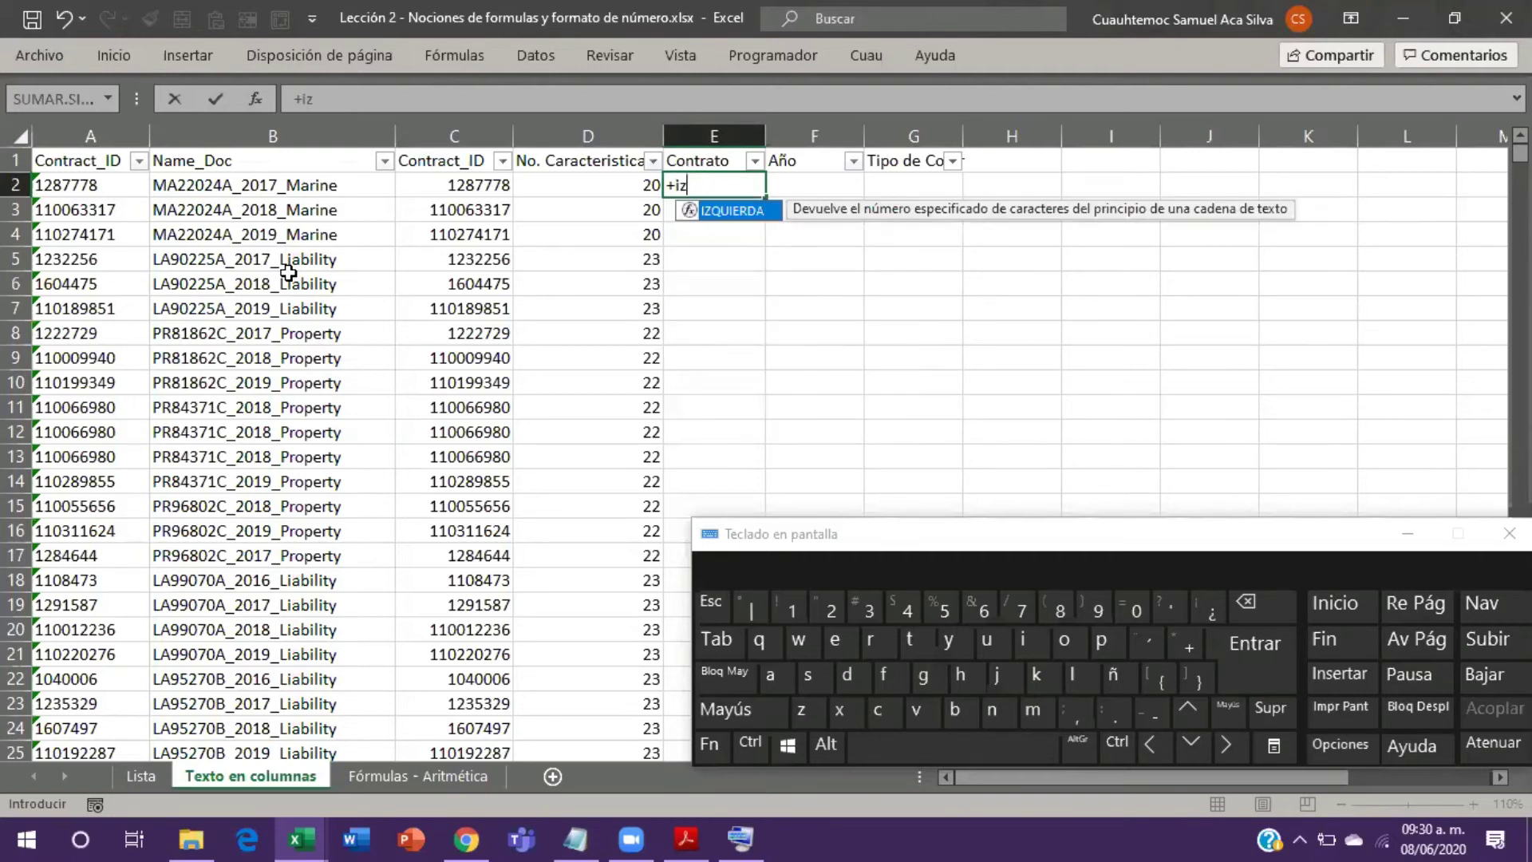
Step: Complete E2's formula as +IZQUIERDA(B2,8) to extract the contract code from Name_Doc
{"action": "key", "text": "Tab"}
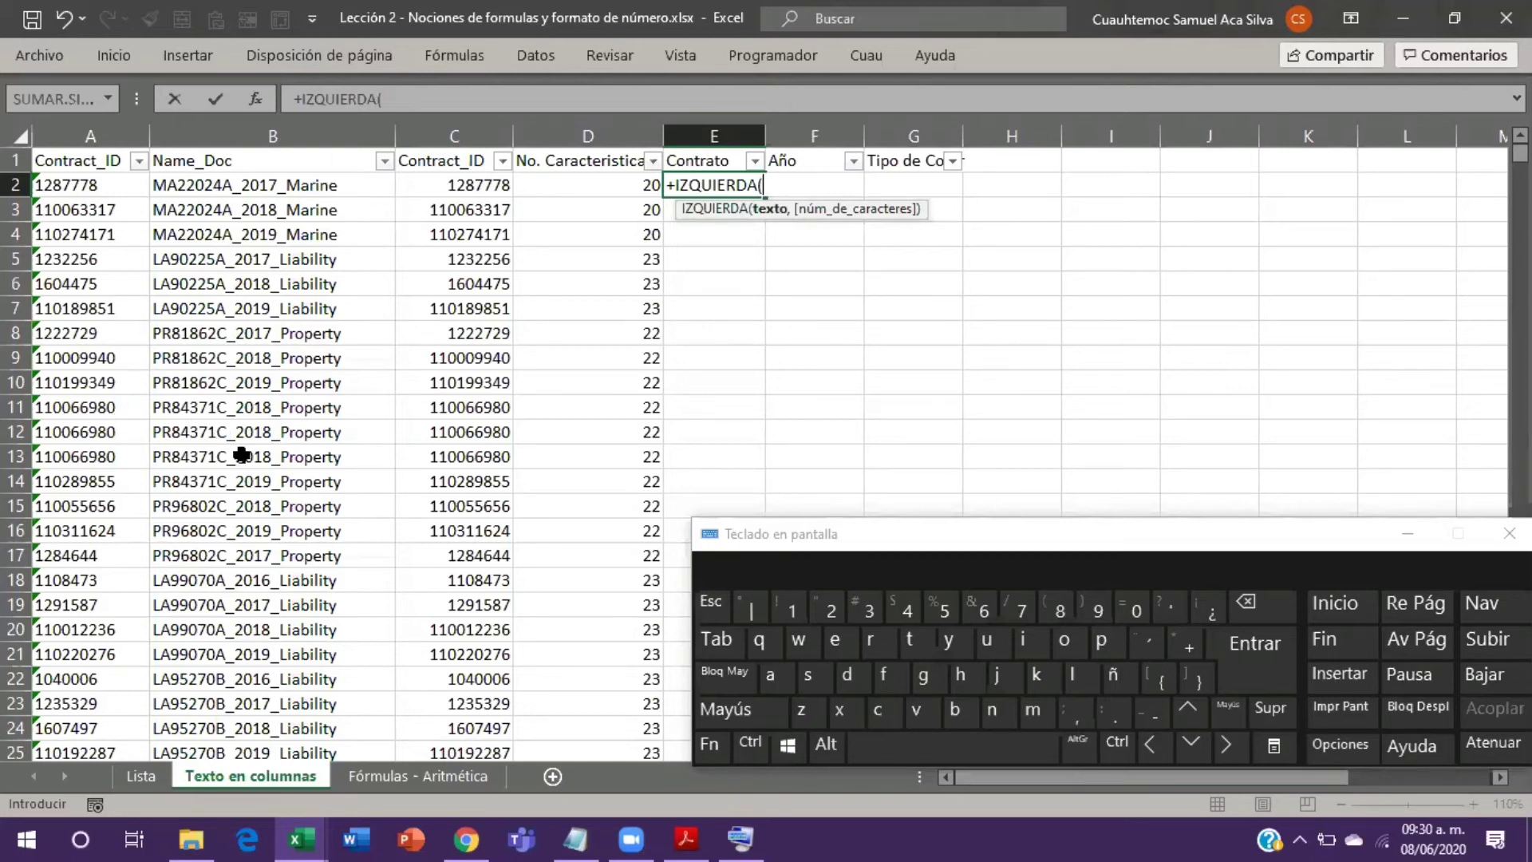
{"action": "left_click", "coordinate": [208, 183]}
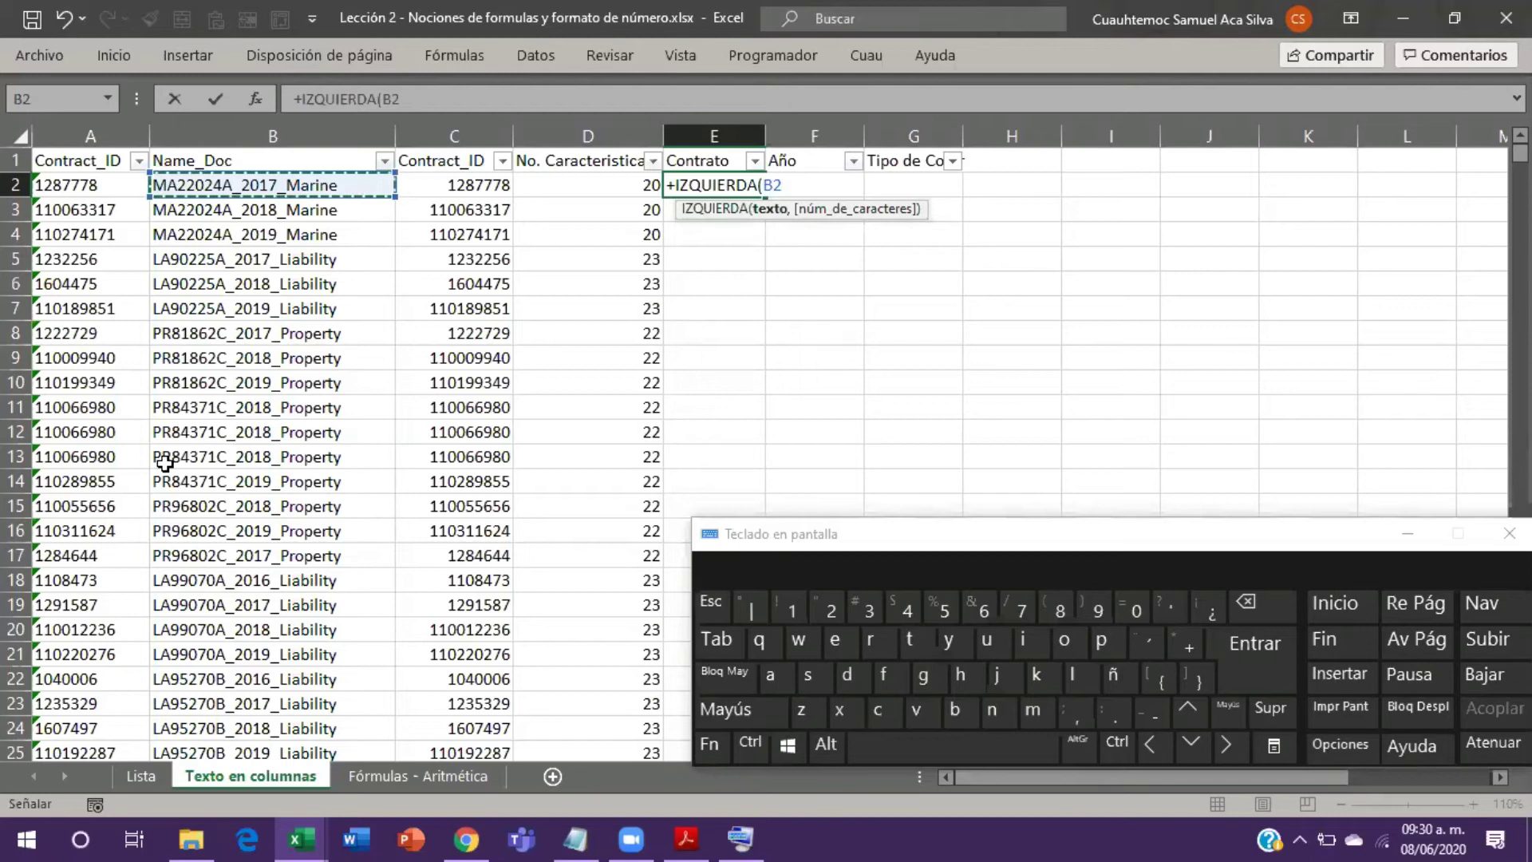
{"action": "type", "text": ","}
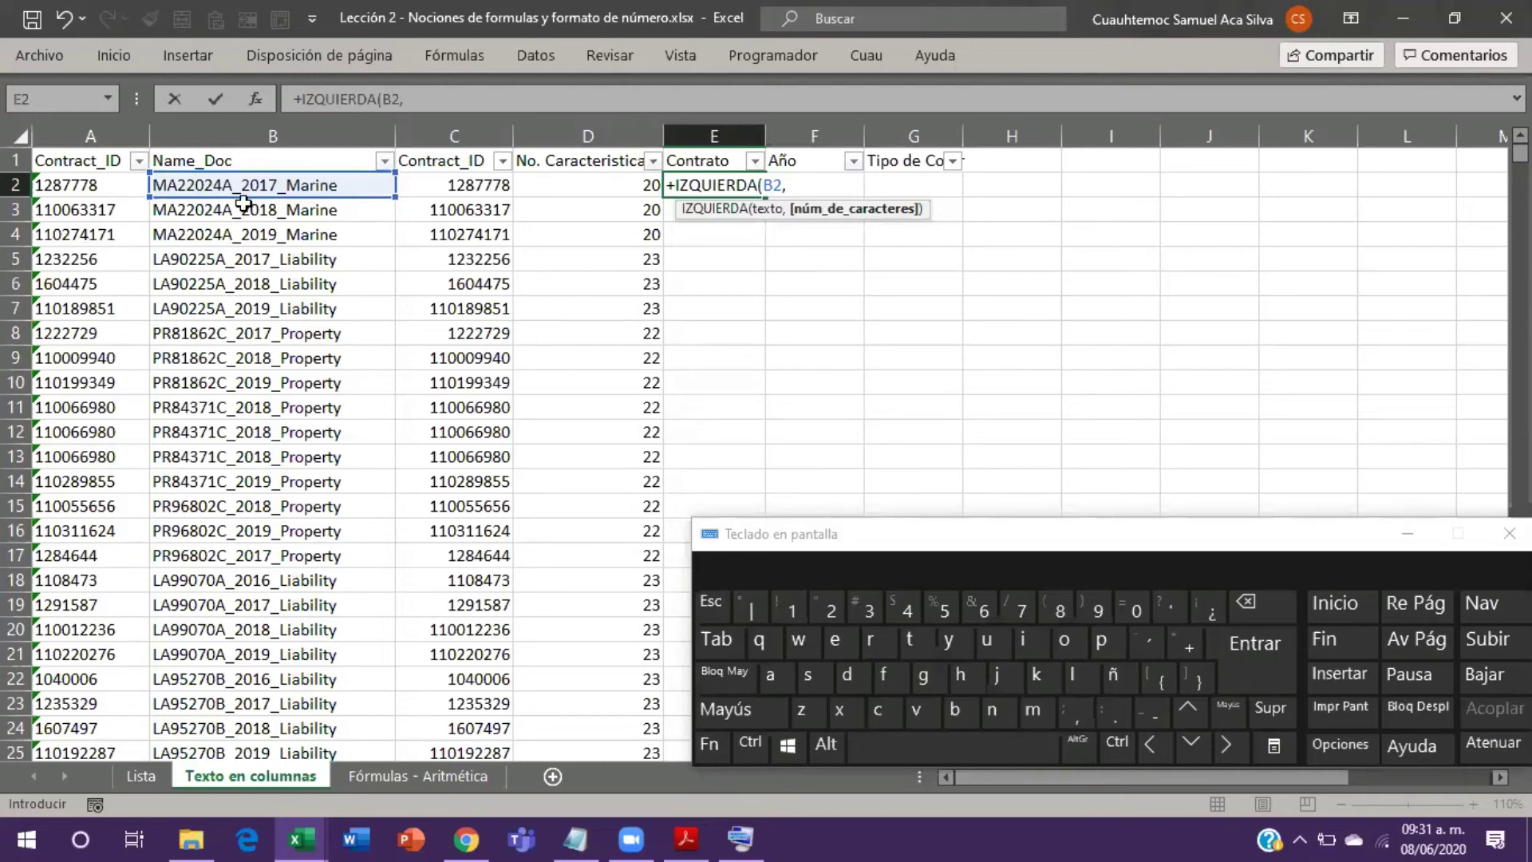
{"action": "type", "text": "8)"}
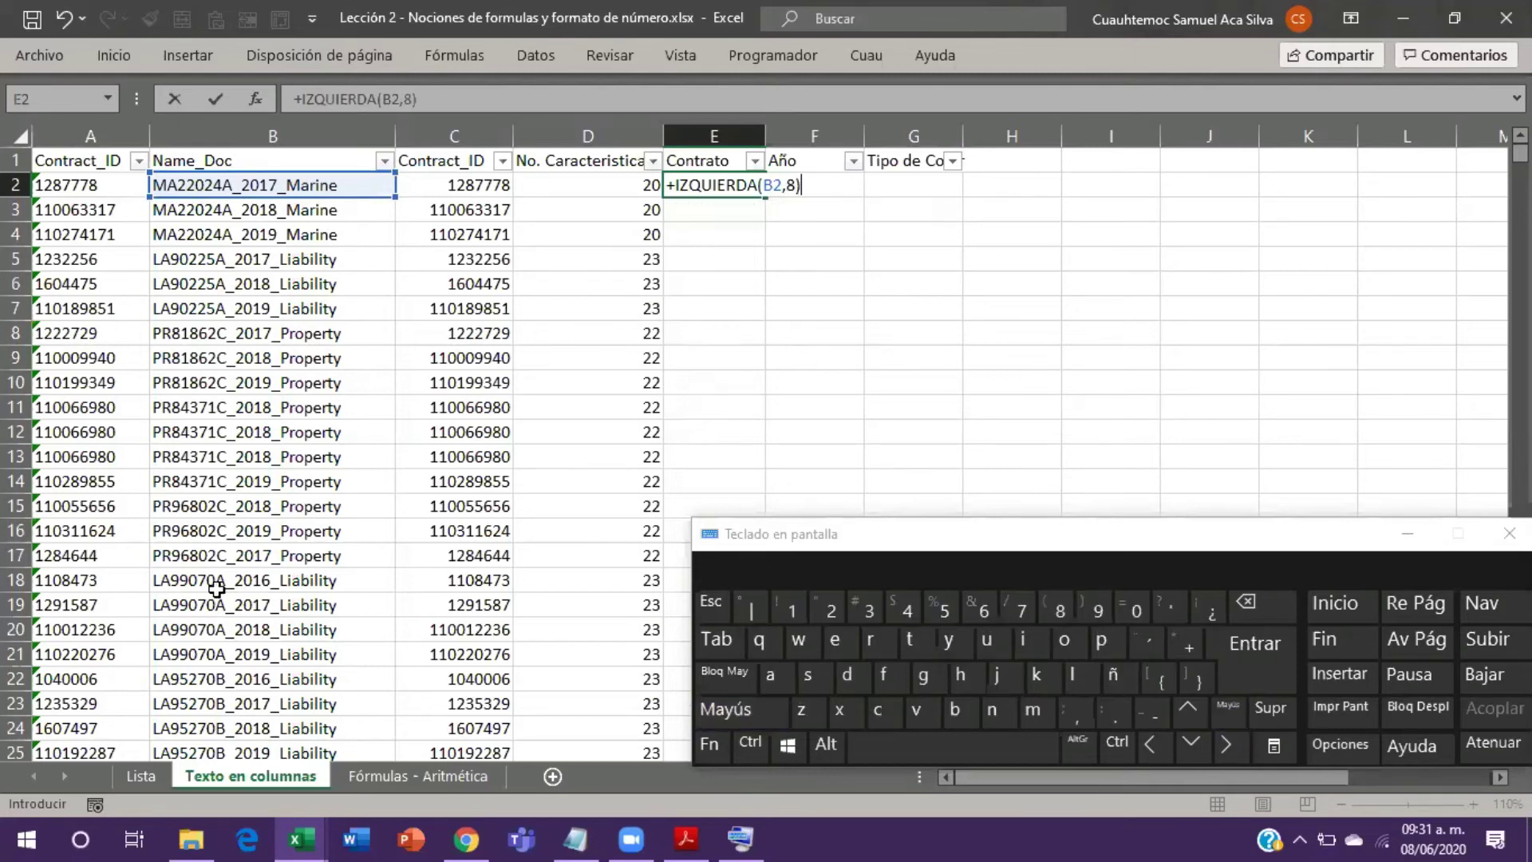
{"action": "key", "text": "Return"}
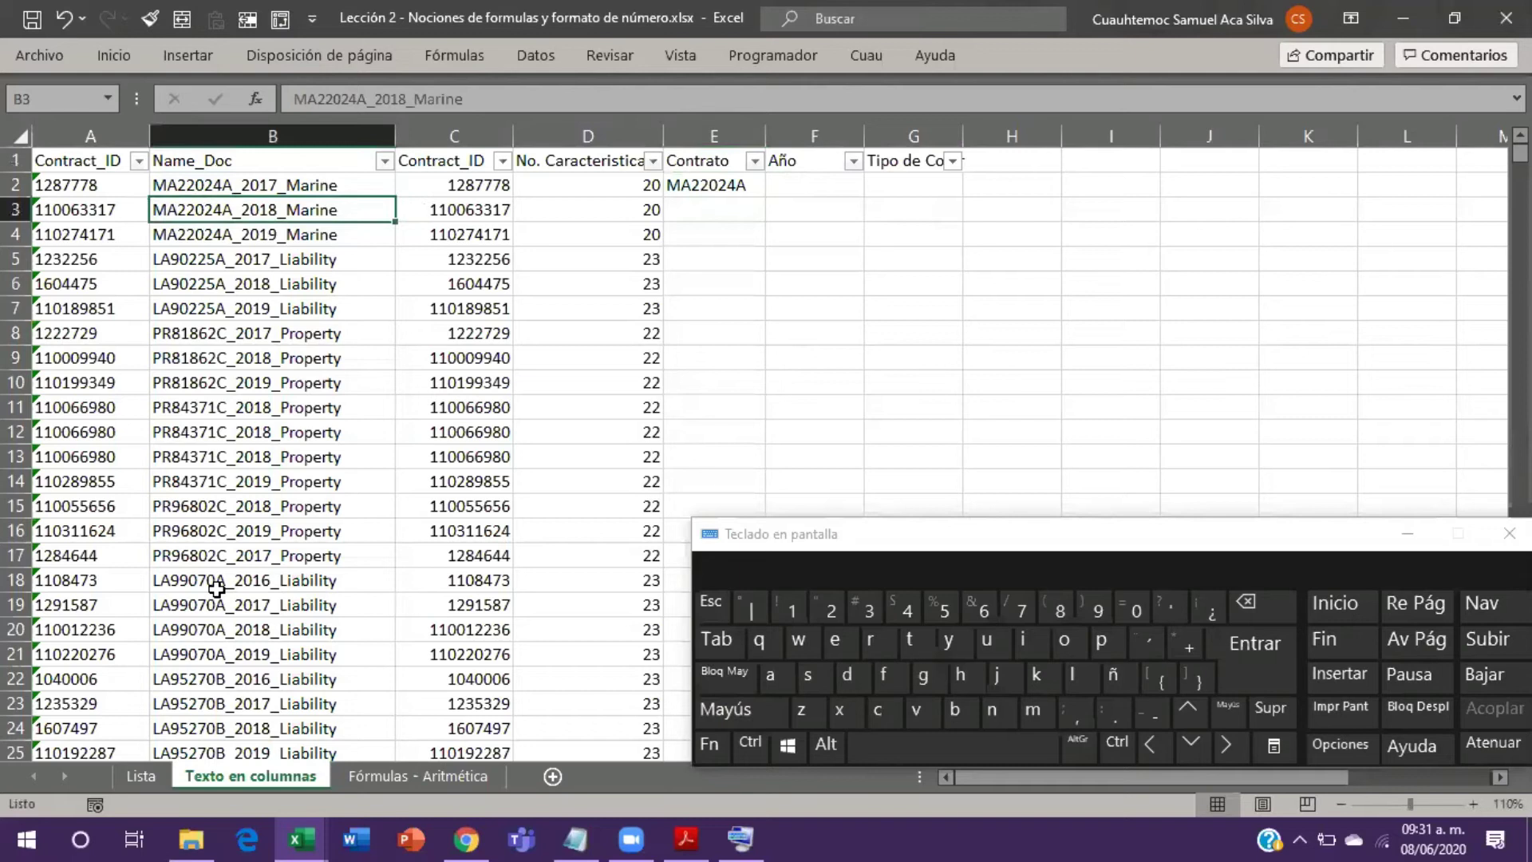
{"action": "key", "text": "Up"}
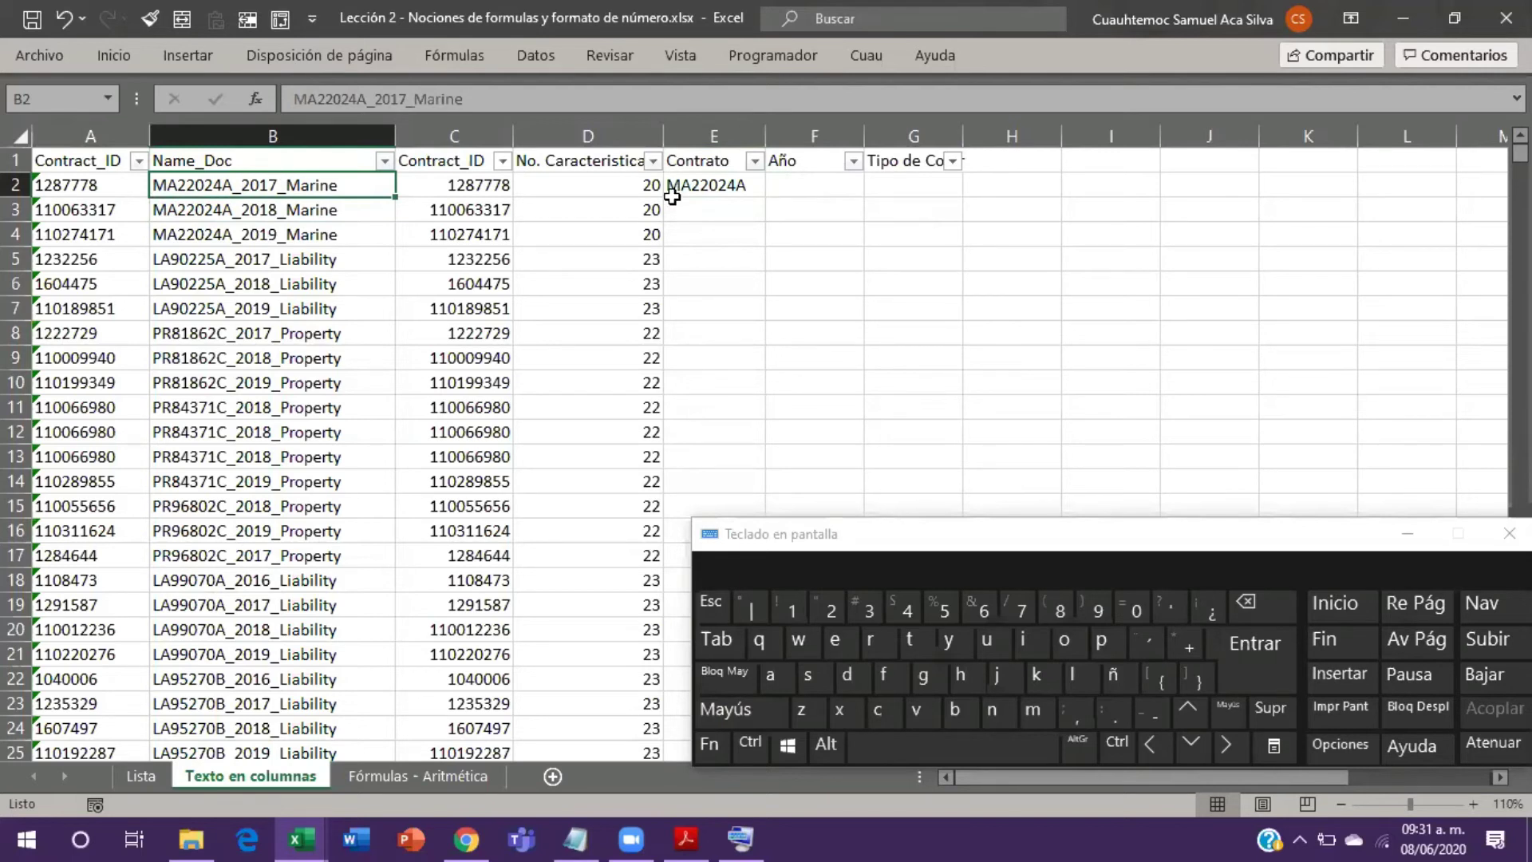
Step: Try 12 characters in E2's IZQUIERDA formula and undo the change
{"action": "left_click", "coordinate": [711, 187]}
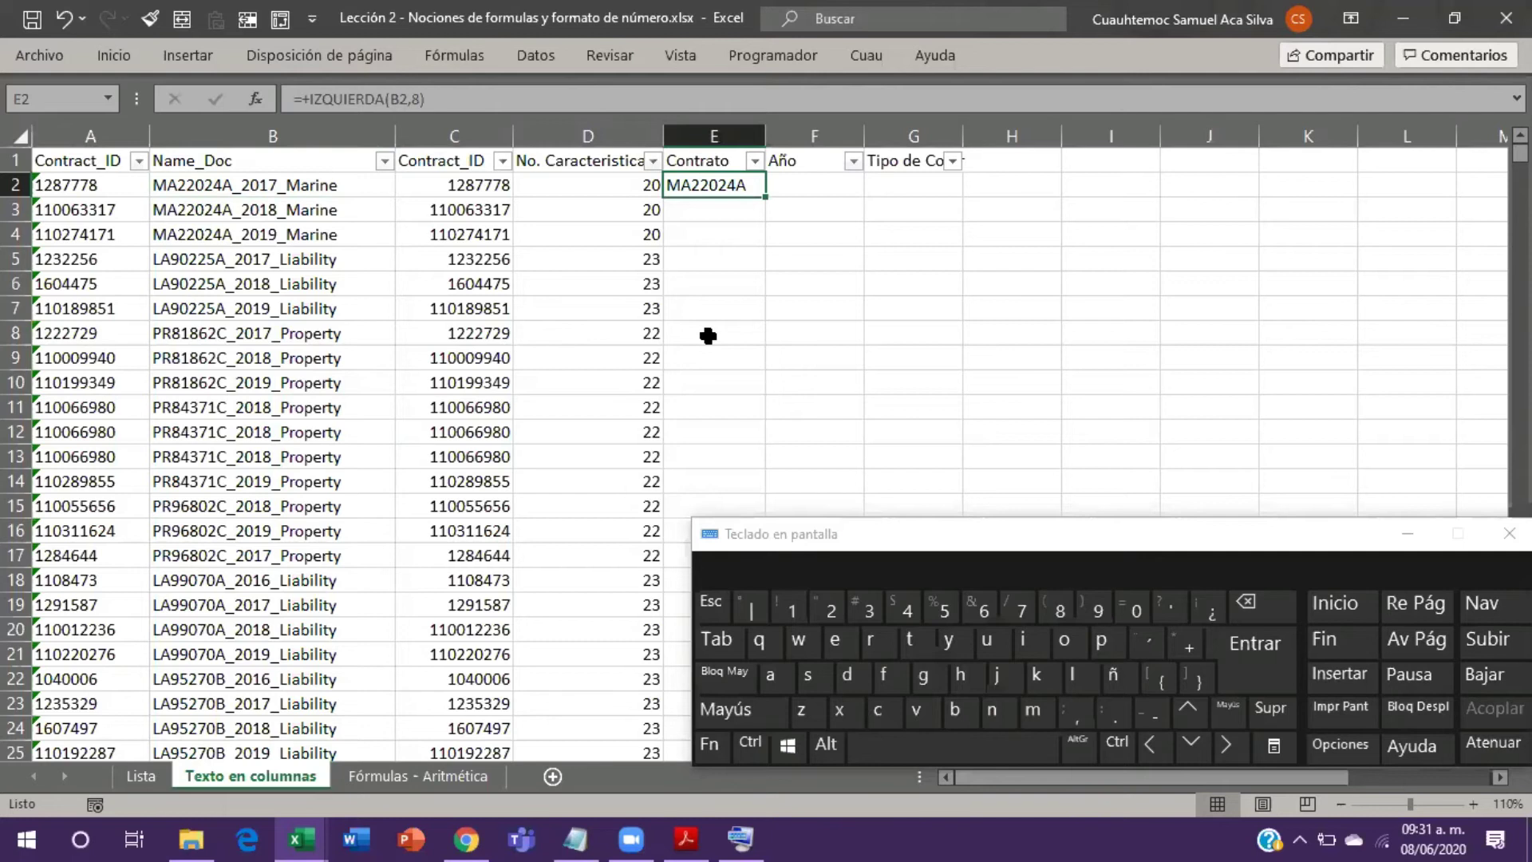
{"action": "key", "text": "F2"}
{"action": "key", "text": "Left"}
{"action": "key", "text": "BackSpace"}
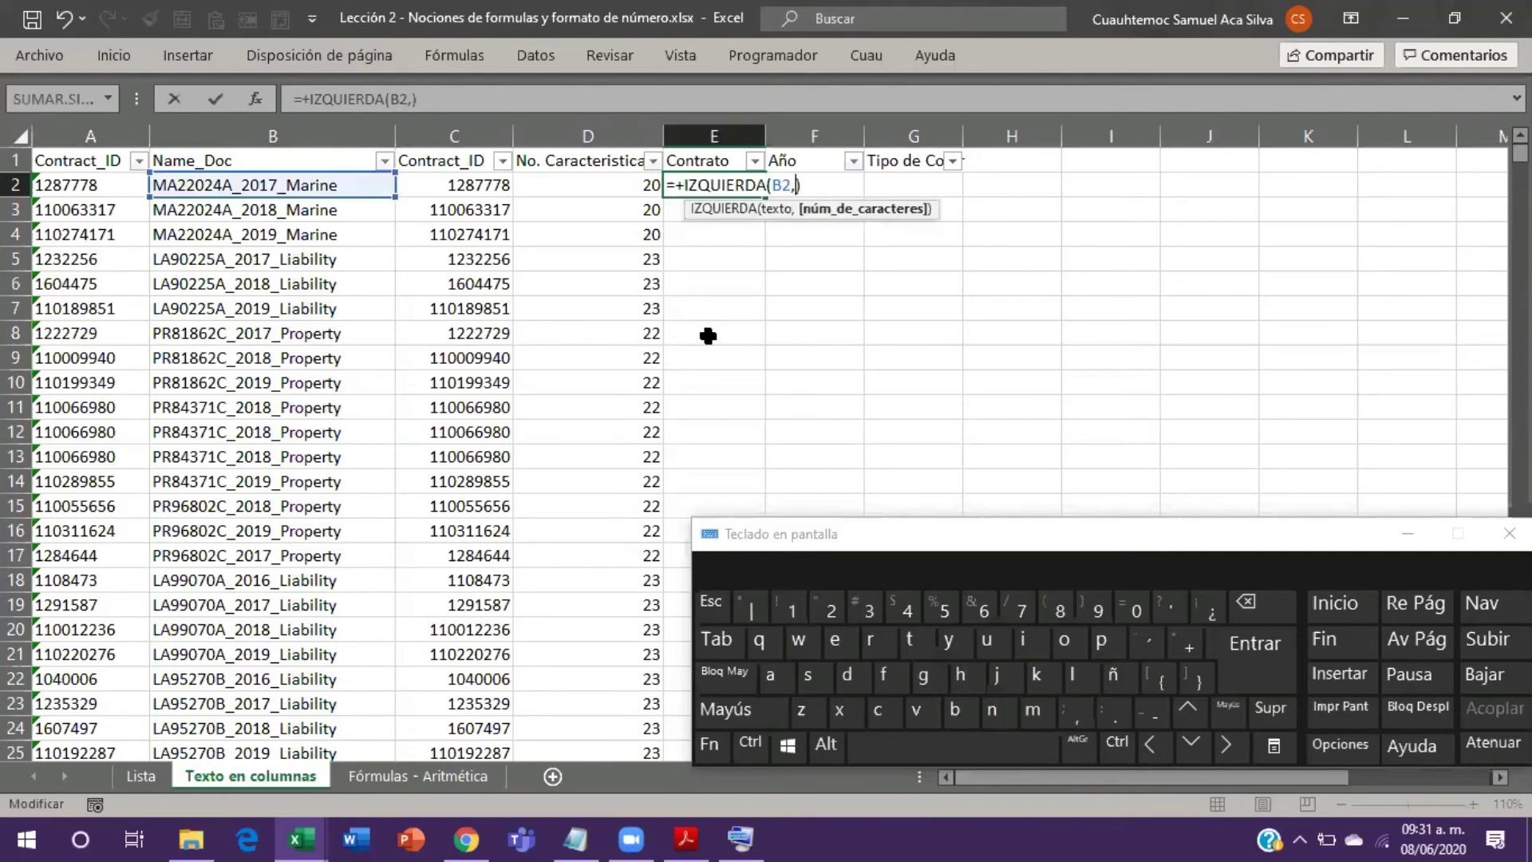
{"action": "type", "text": "12"}
{"action": "key", "text": "Return"}
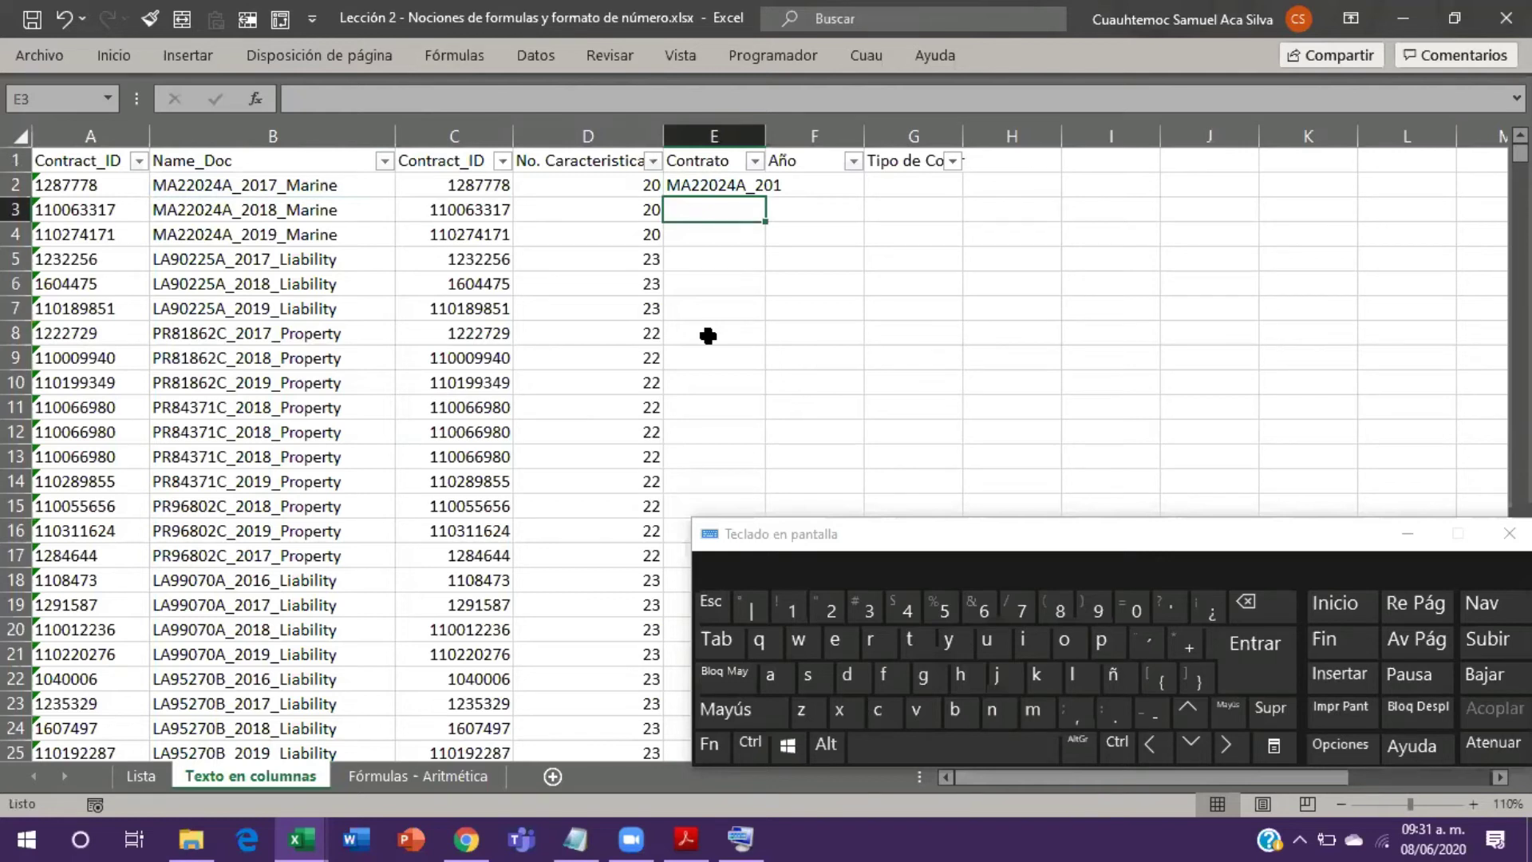
{"action": "key", "text": "ctrl+z"}
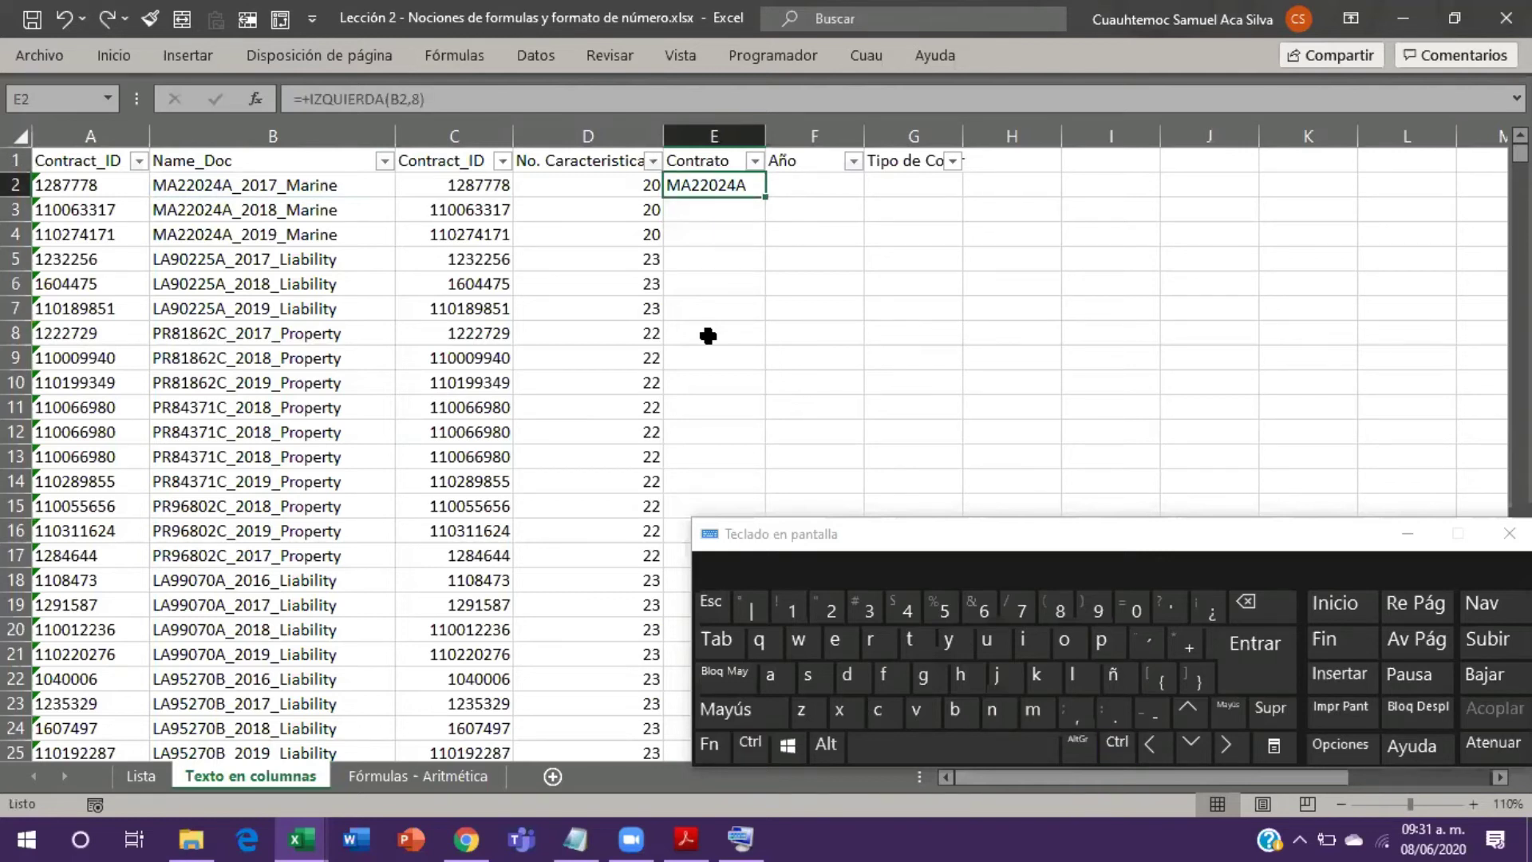
Step: Copy E2's IZQUIERDA formula down the Contrato column through cell E6
{"action": "key", "text": "ctrl+c"}
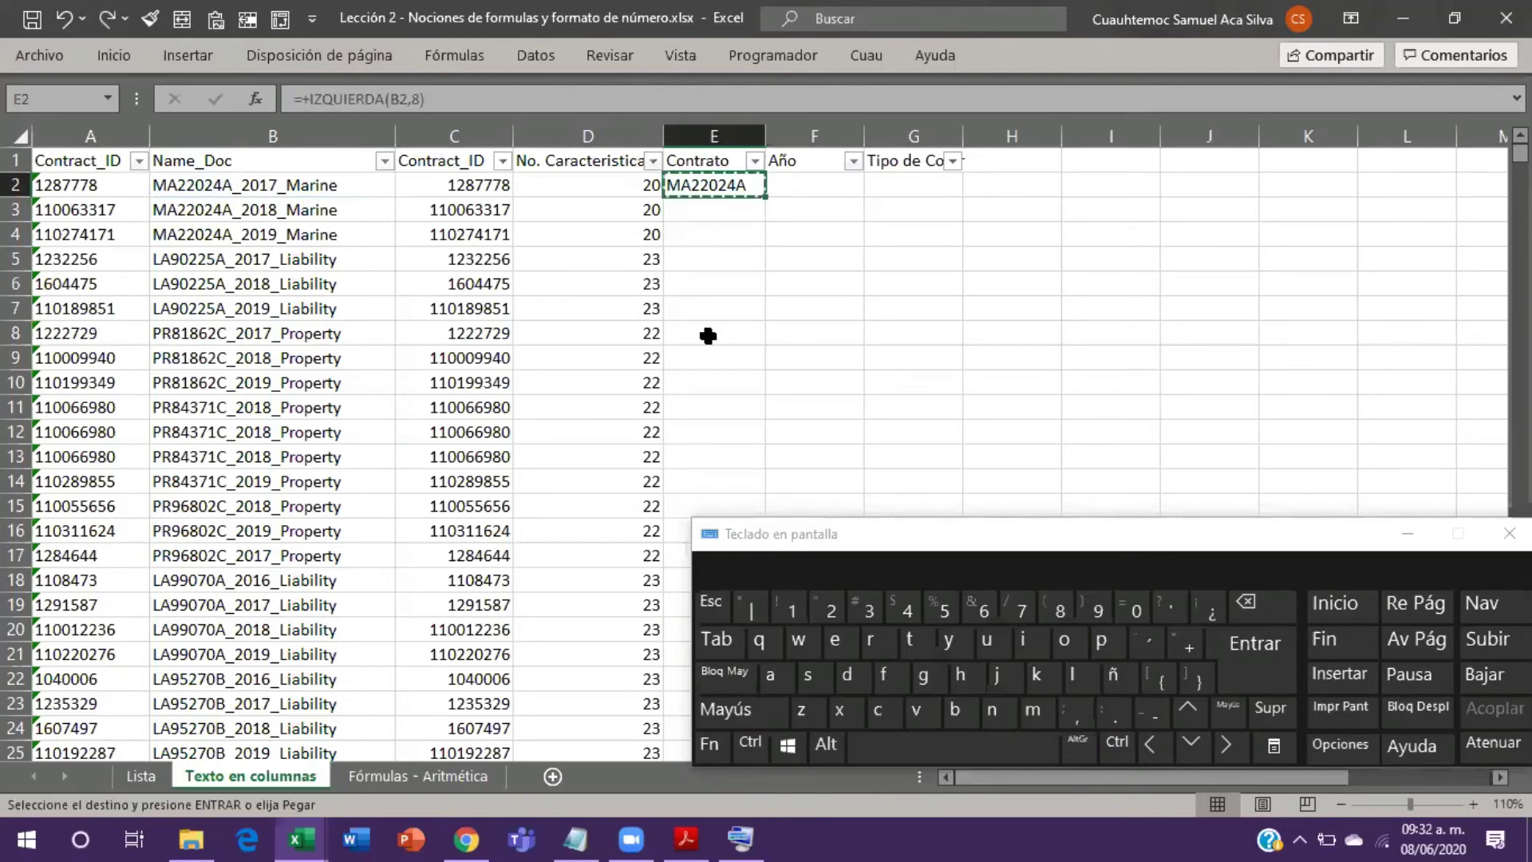
{"action": "key", "text": "shift+Down"}
{"action": "key", "text": "shift+Down"}
{"action": "key", "text": "shift+Down"}
{"action": "key", "text": "shift+Down"}
{"action": "key", "text": "Return"}
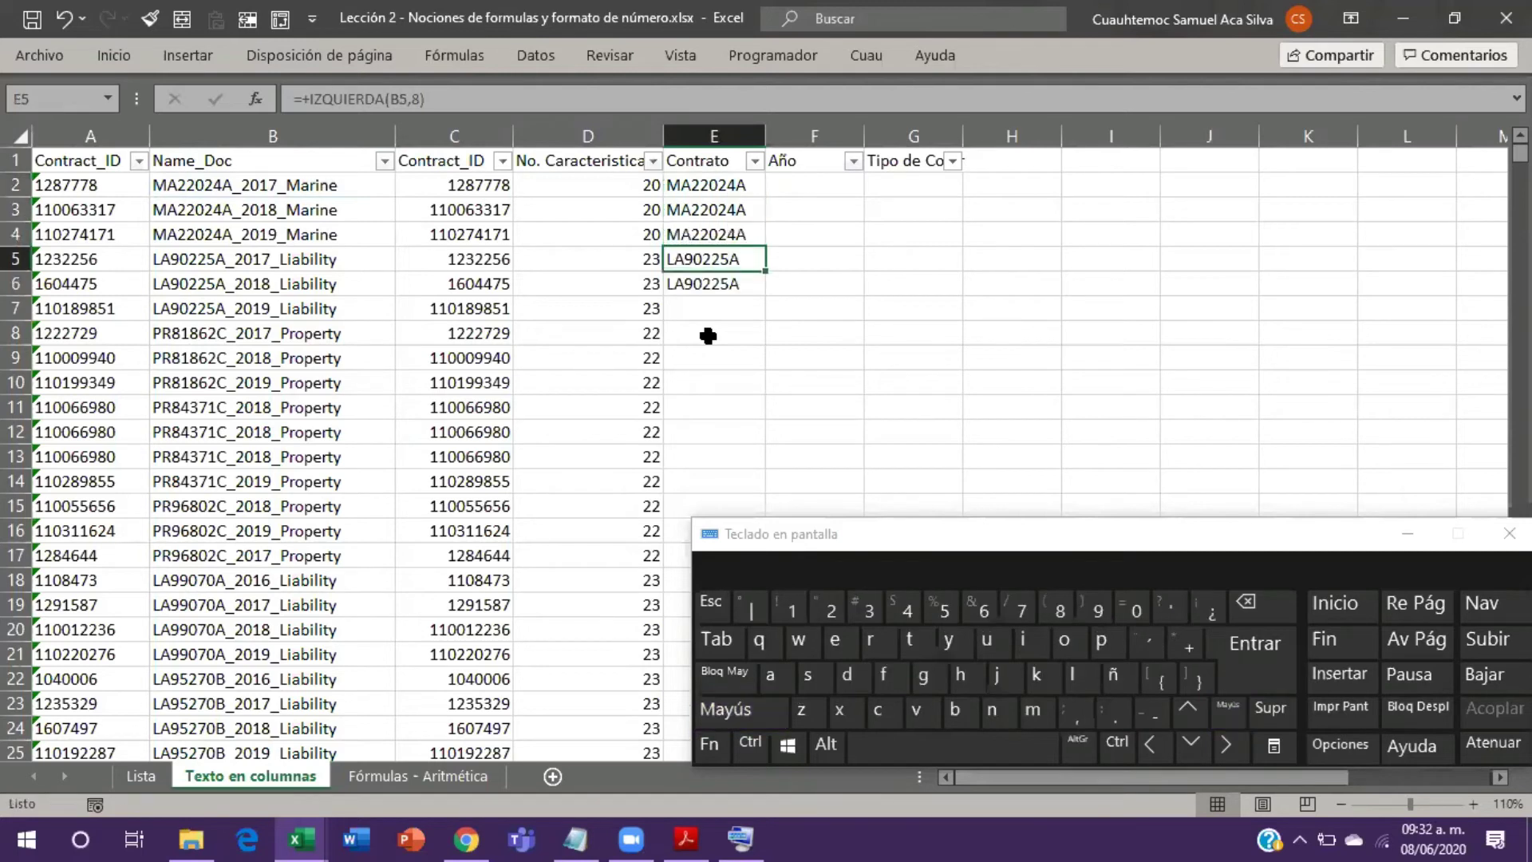
Step: Examine the copied formula in E5 to check which Name_Doc cell it references, and return to F2
{"action": "key", "text": "F2"}
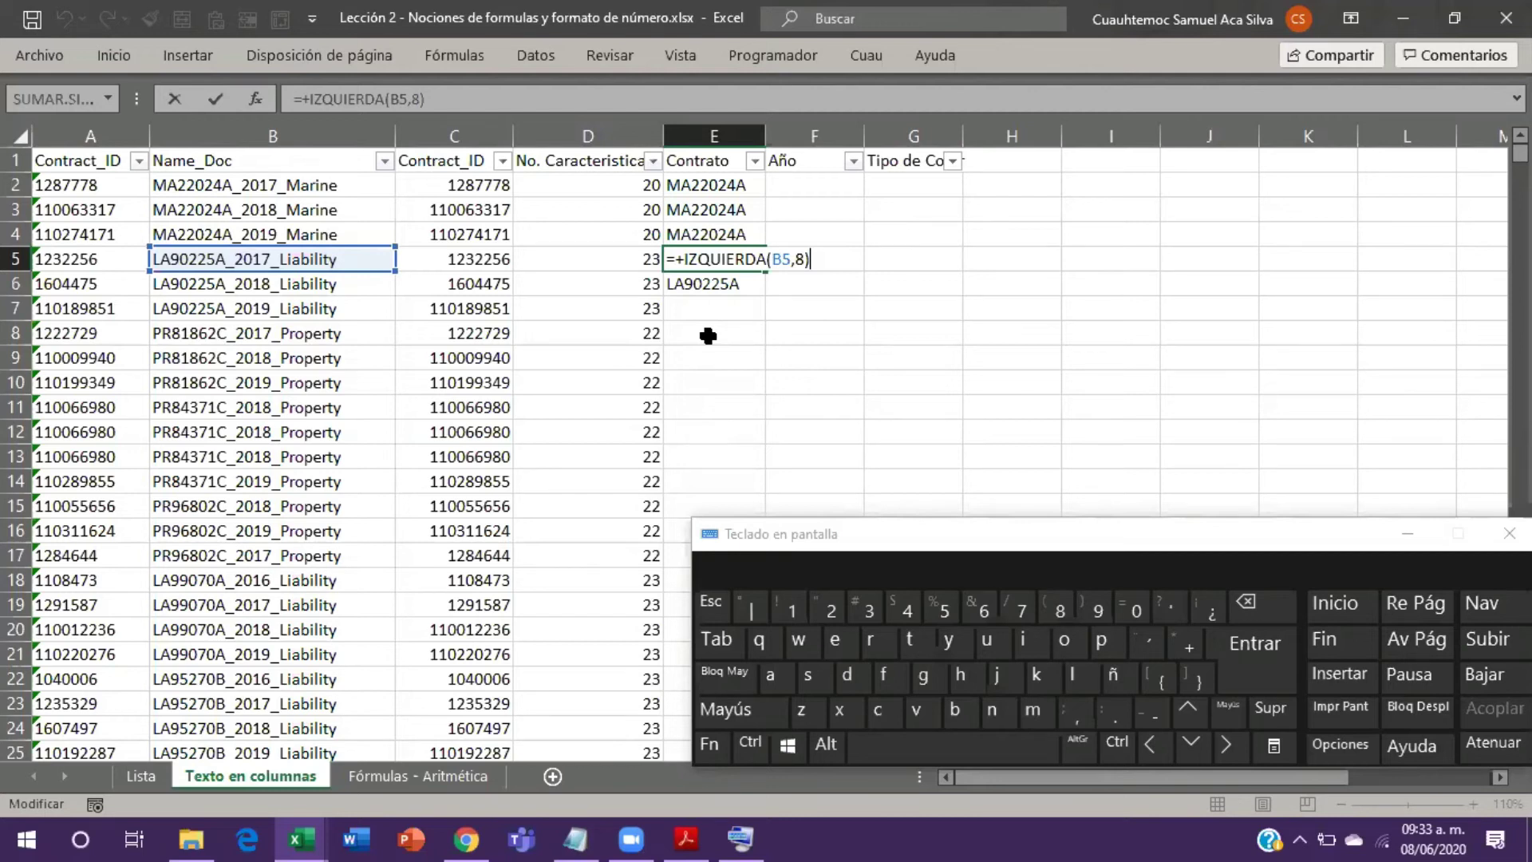
{"action": "key", "text": "Tab"}
{"action": "key", "text": "Up"}
{"action": "key", "text": "Up"}
{"action": "key", "text": "Up"}
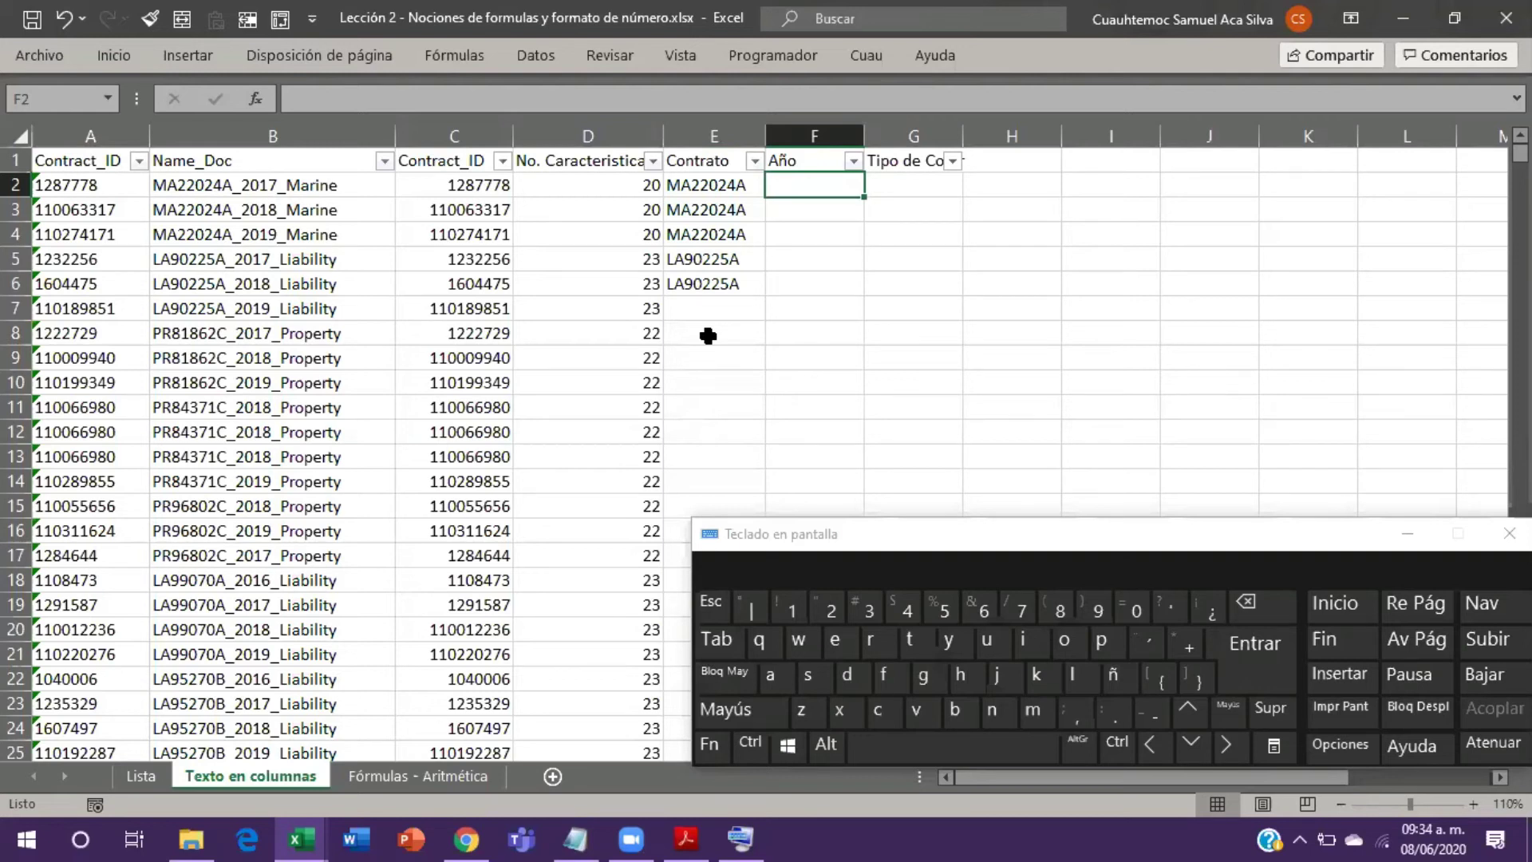
Step: Examine the characters of the contract code and the start of the year within B2's Name_Doc text, and return to F2
{"action": "key", "text": "Left"}
{"action": "left_click", "coordinate": [301, 185]}
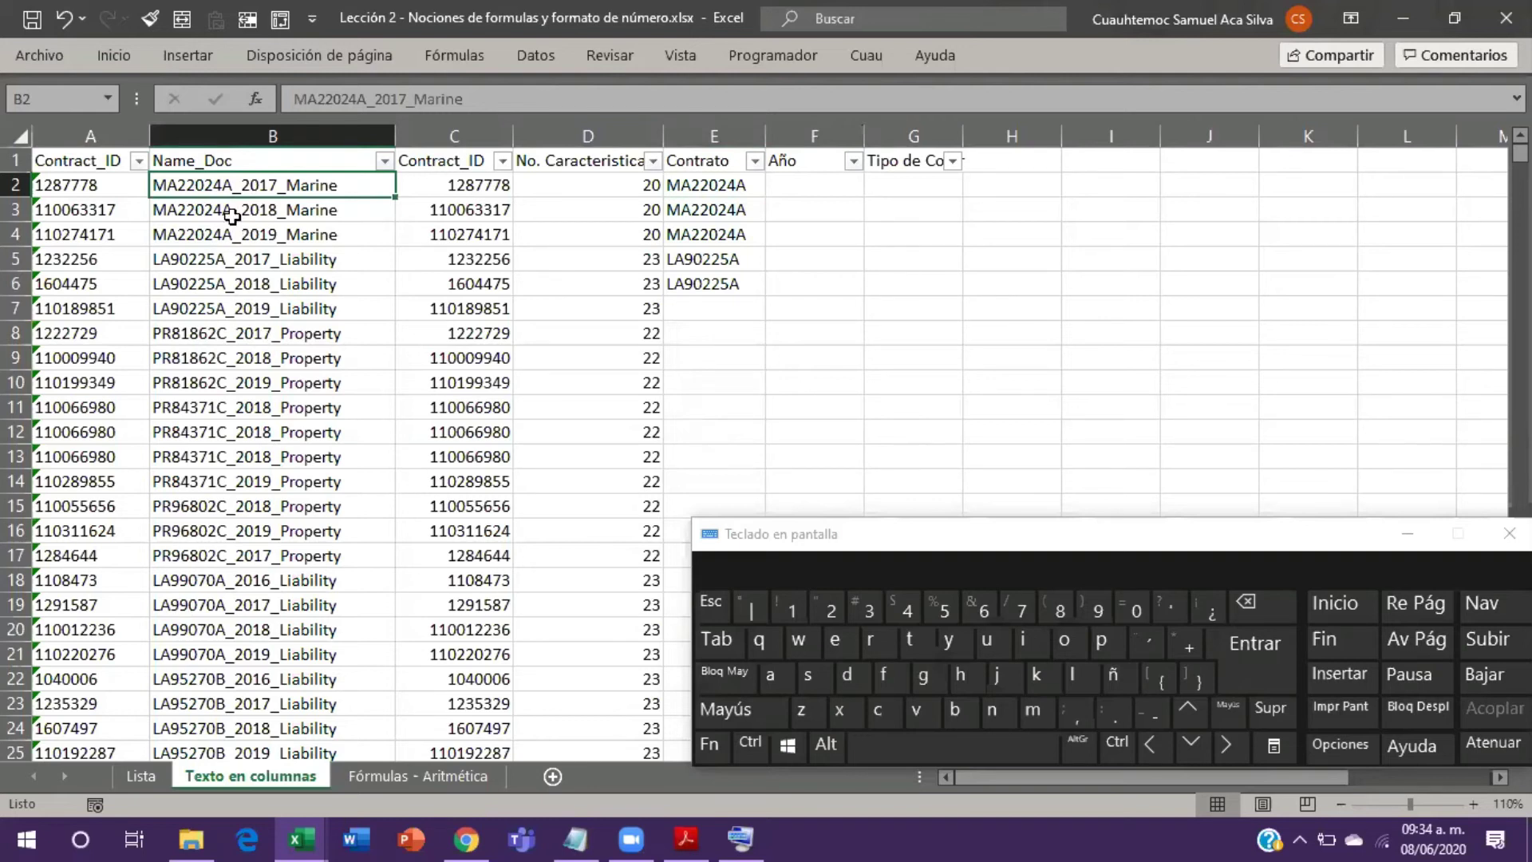
{"action": "double_click", "coordinate": [232, 185]}
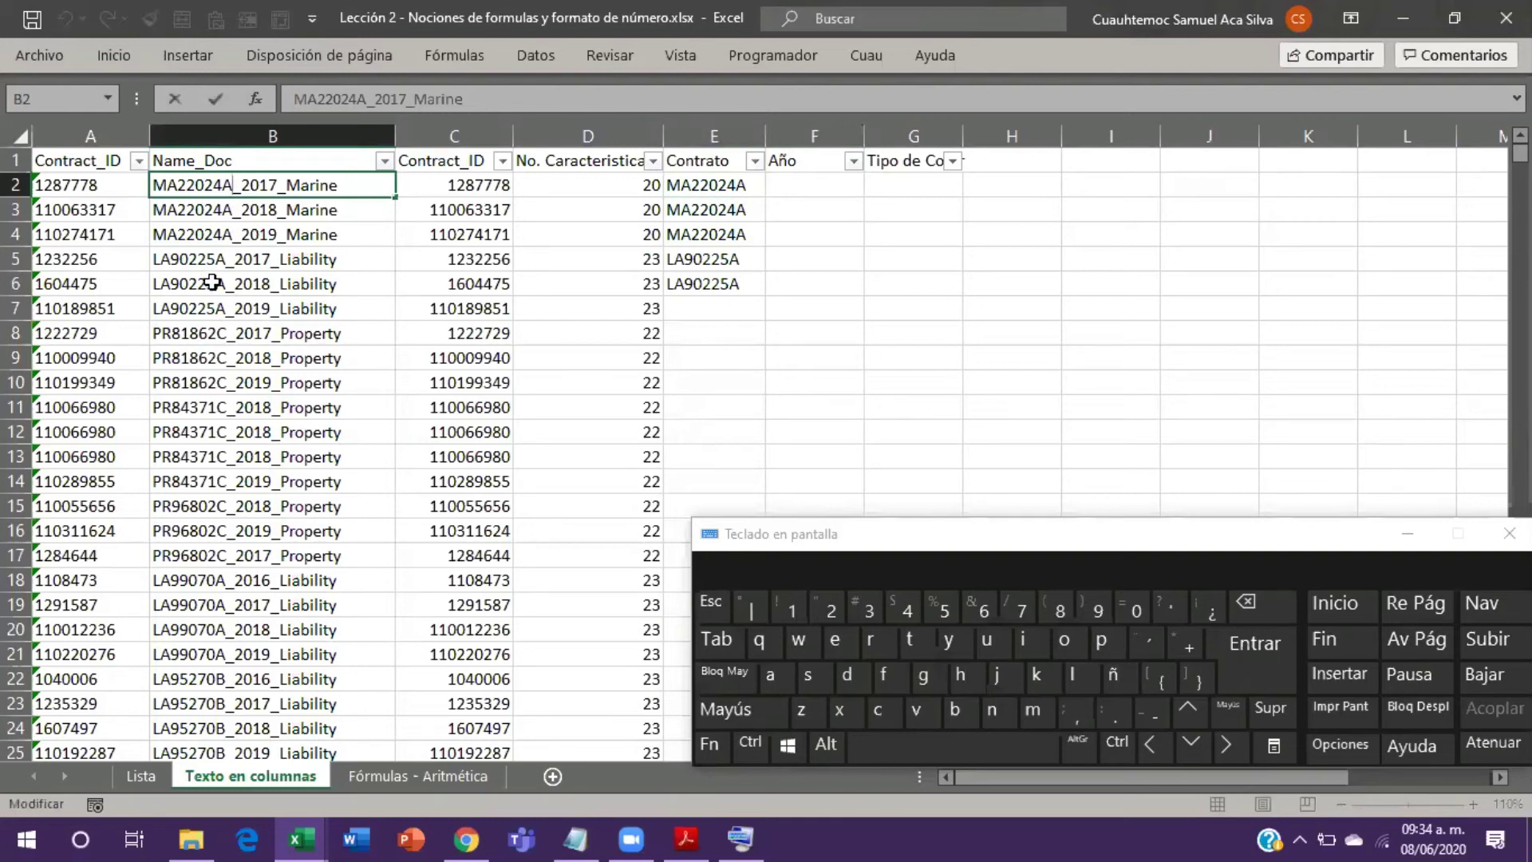
{"action": "key", "text": "shift+Home"}
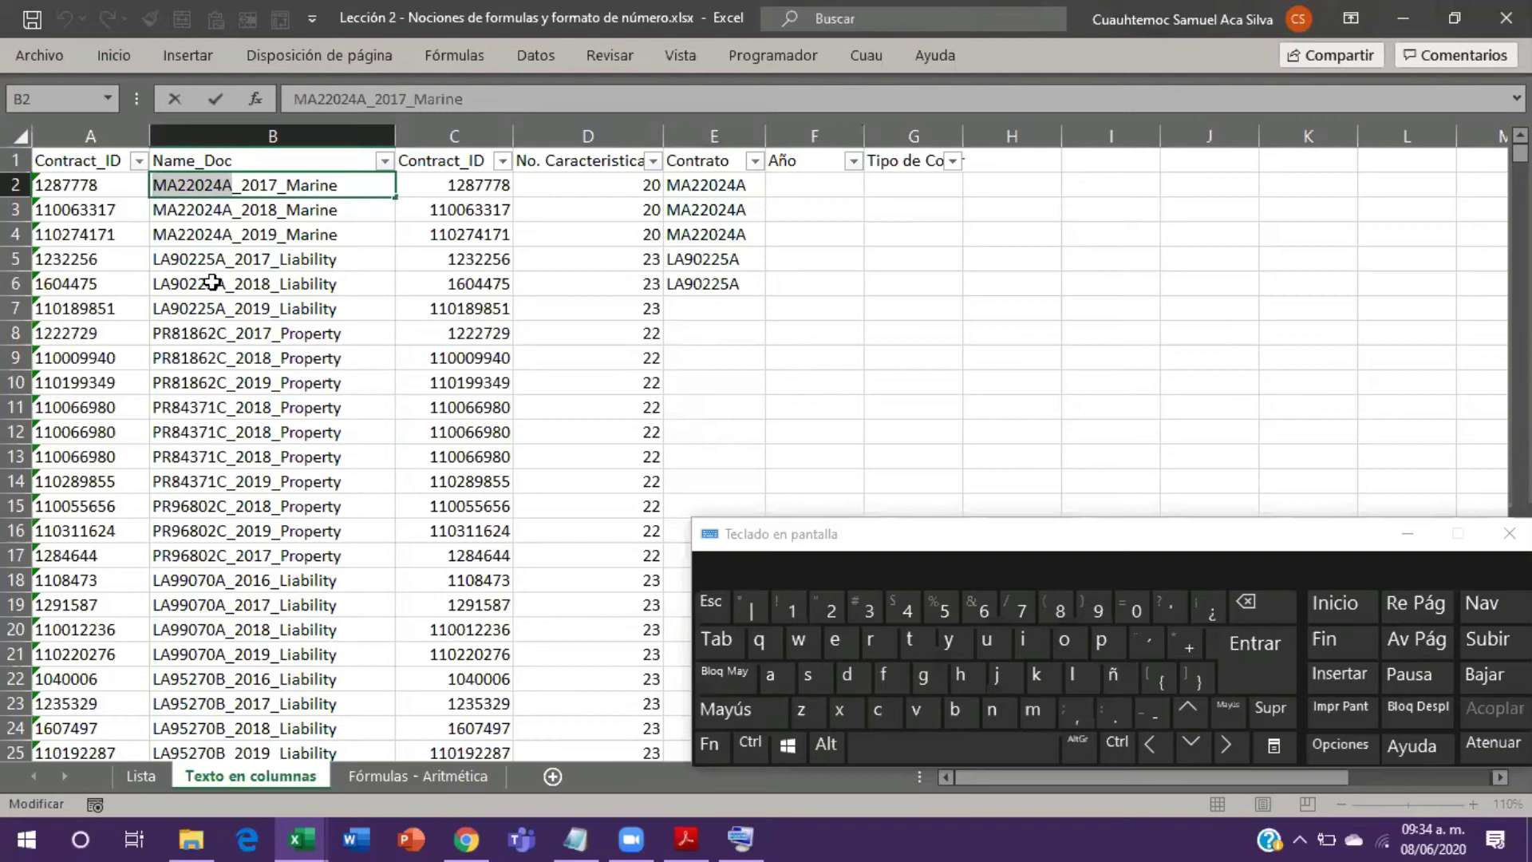
{"action": "key", "text": "Right"}
{"action": "key", "text": "Right"}
{"action": "key", "text": "Left"}
{"action": "key", "text": "Left"}
{"action": "key", "text": "Right"}
{"action": "key", "text": "Right"}
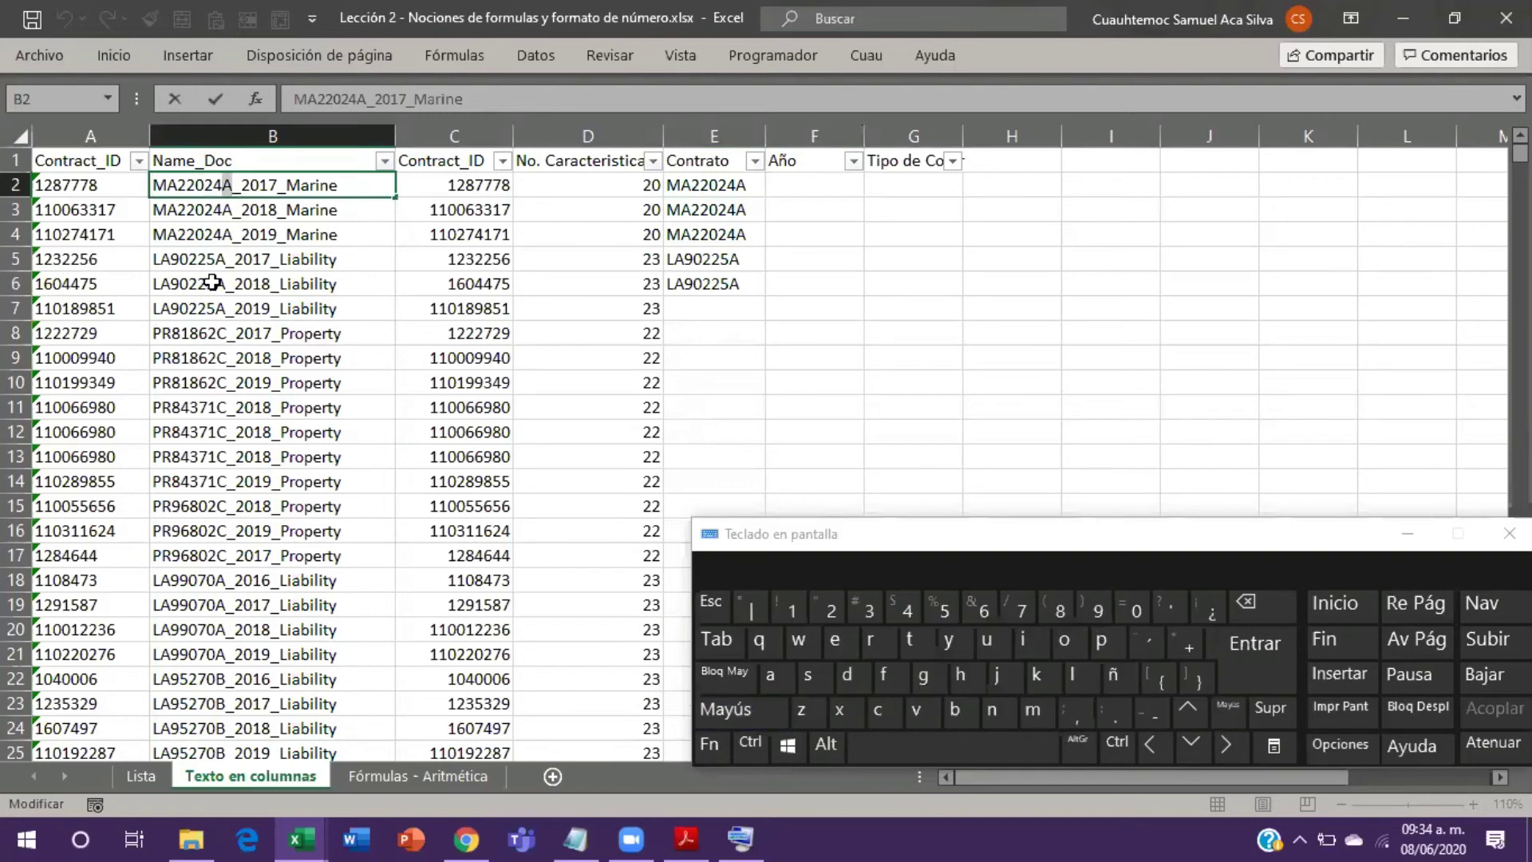
{"action": "key", "text": "shift+Right"}
{"action": "key", "text": "Right"}
{"action": "key", "text": "Tab"}
{"action": "key", "text": "Tab"}
{"action": "key", "text": "Tab"}
{"action": "key", "text": "Tab"}
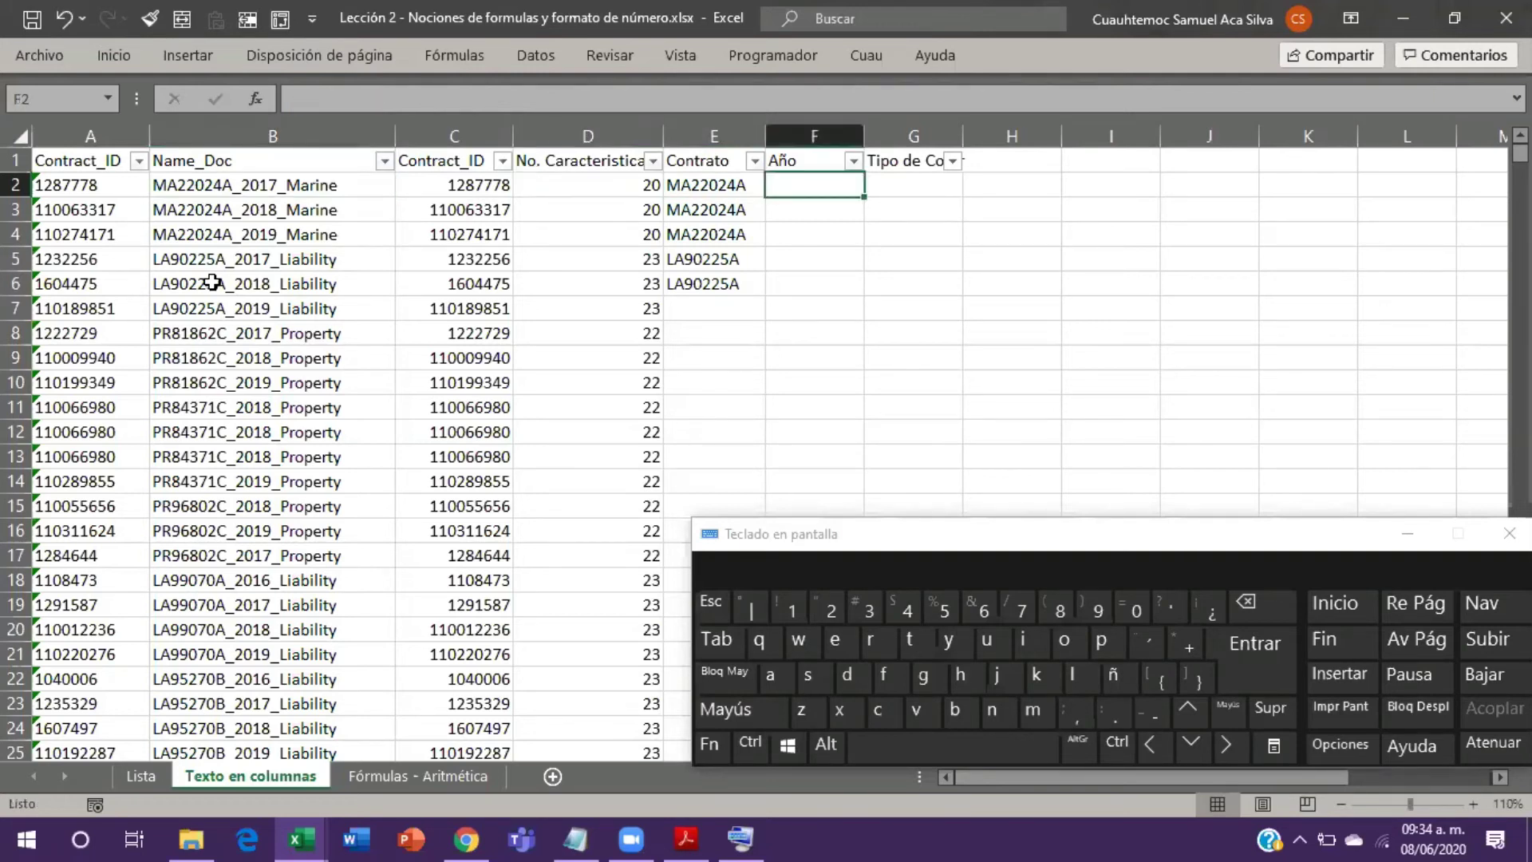
Step: Start an EXTRAE formula in cell F2 under Año and look up the function's description and arguments
{"action": "type", "text": "=ext"}
{"action": "key", "text": "Tab"}
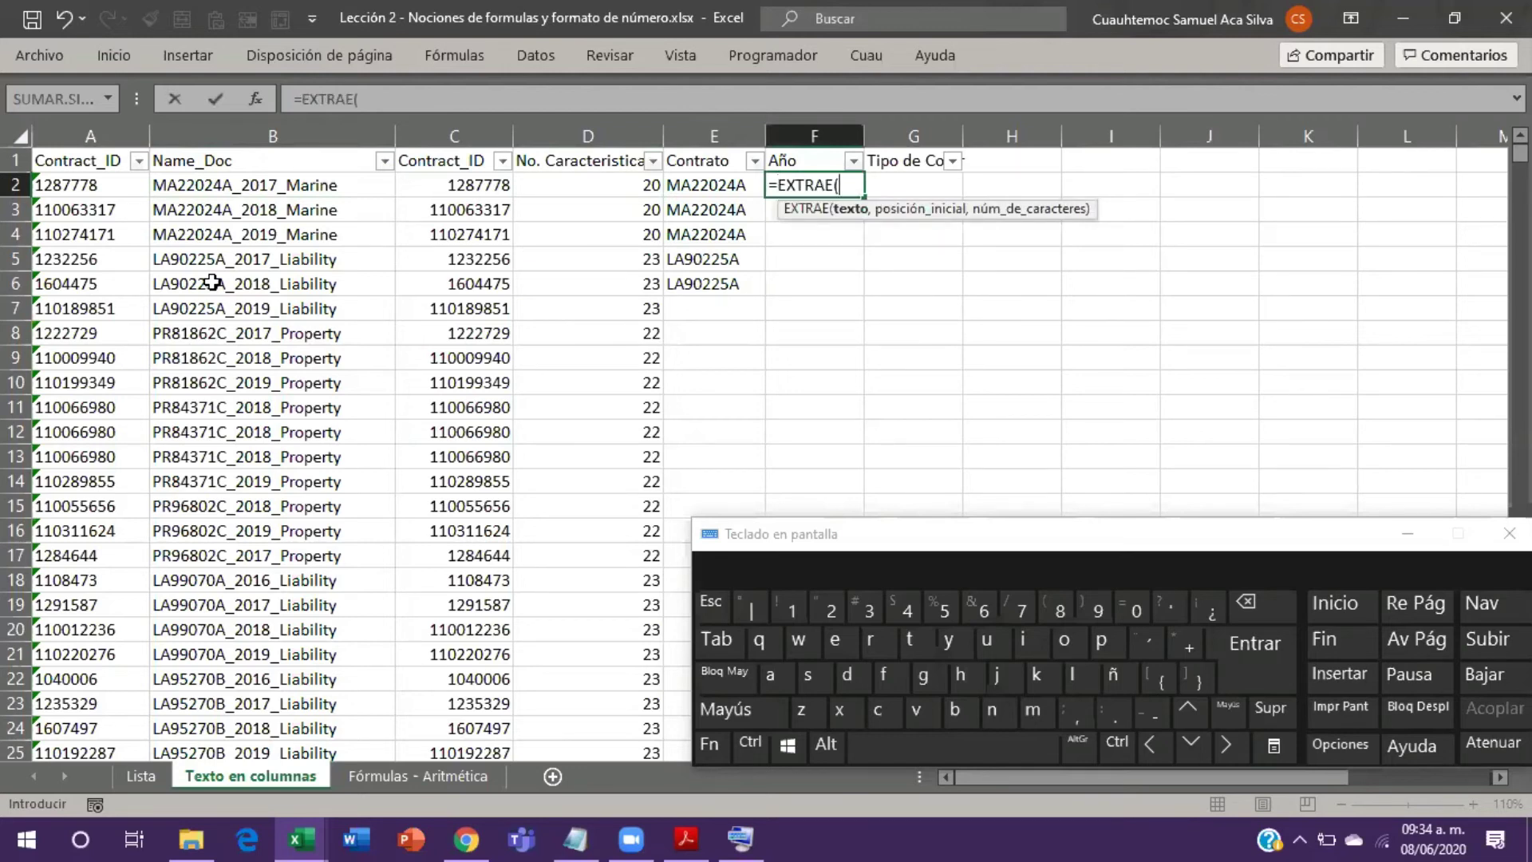
{"action": "key", "text": "BackSpace"}
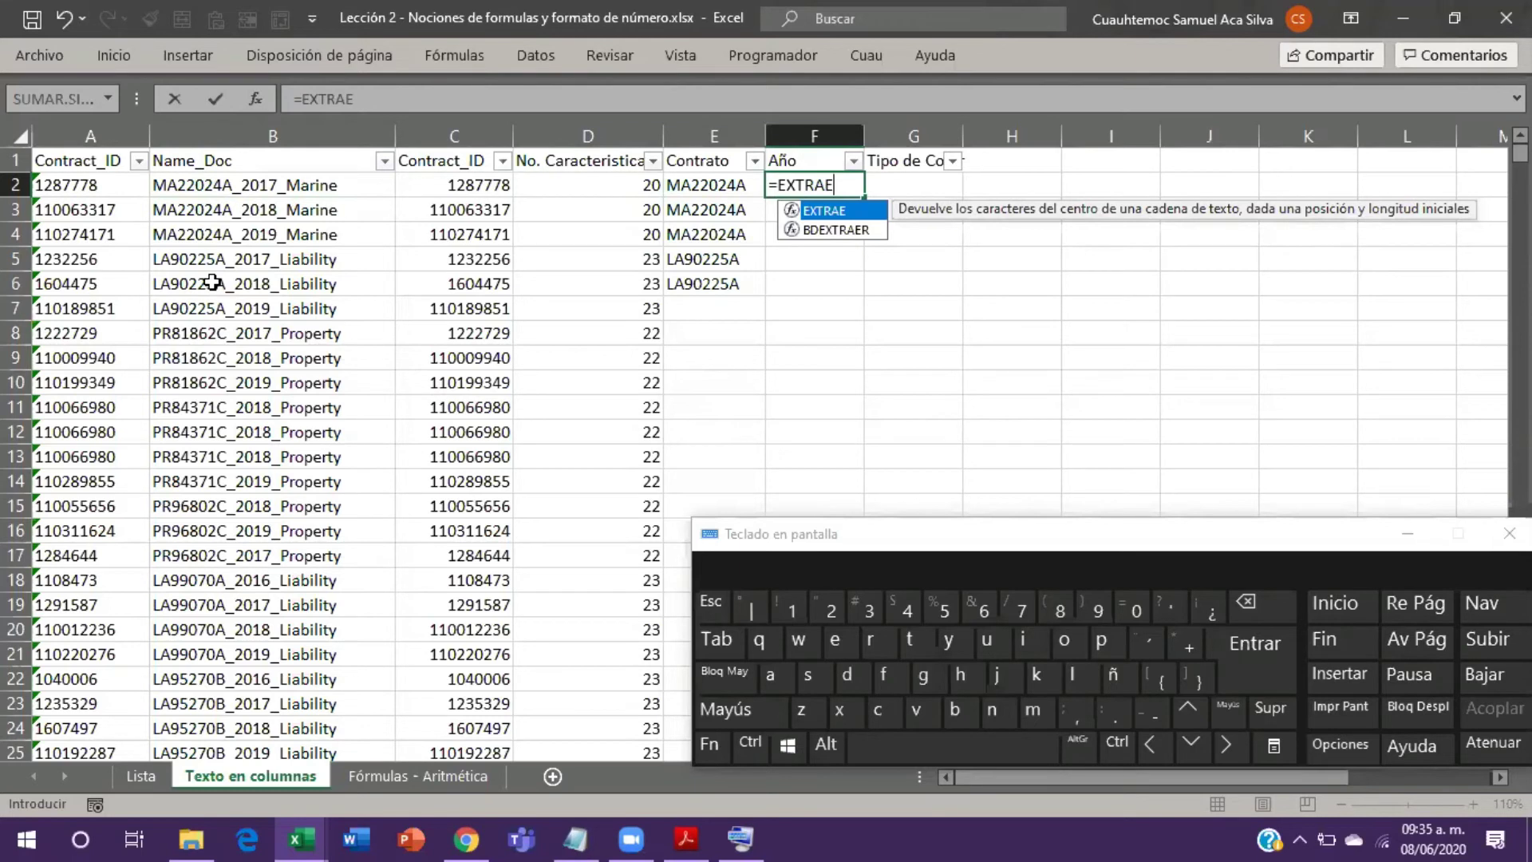
{"action": "type", "text": "("}
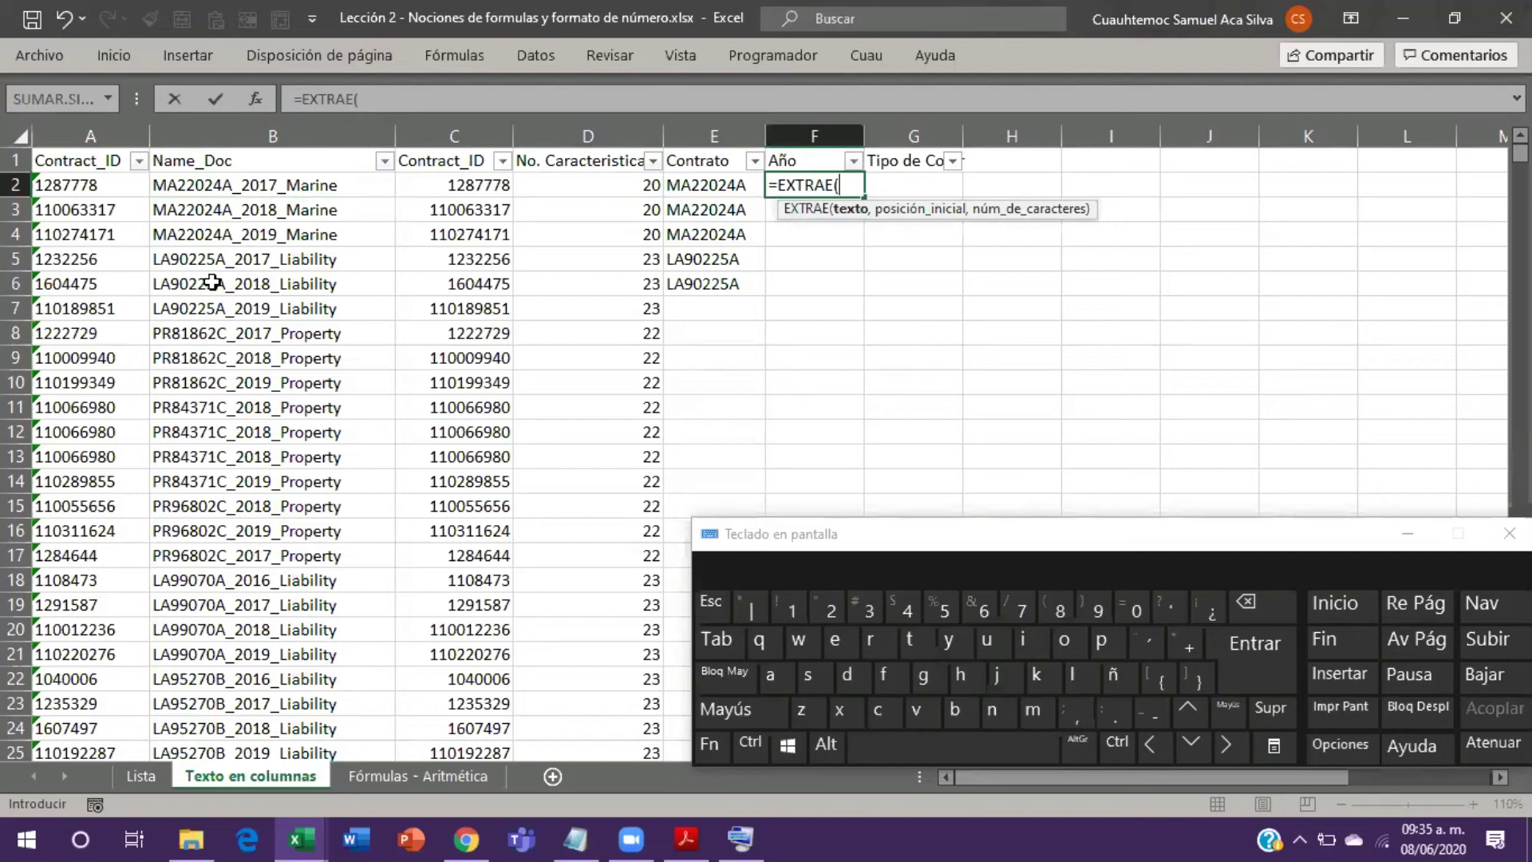
Step: Complete F2's formula as =EXTRAE(B2,10,4) to extract the four-digit year from Name_Doc
{"action": "left_click", "coordinate": [172, 184]}
{"action": "type", "text": ","}
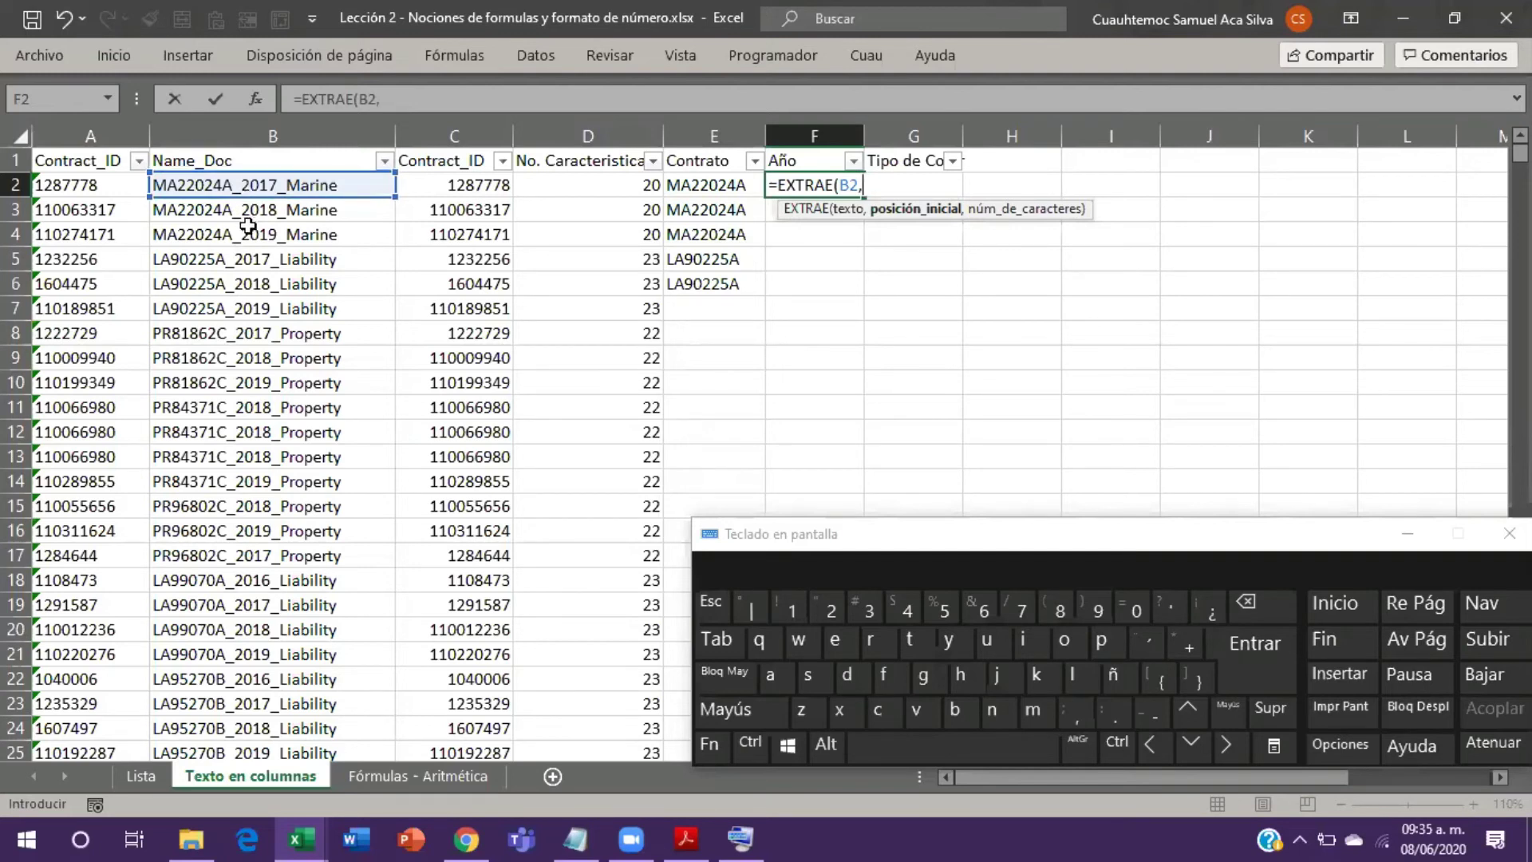
{"action": "type", "text": "10"}
{"action": "left_click", "coordinate": [934, 209]}
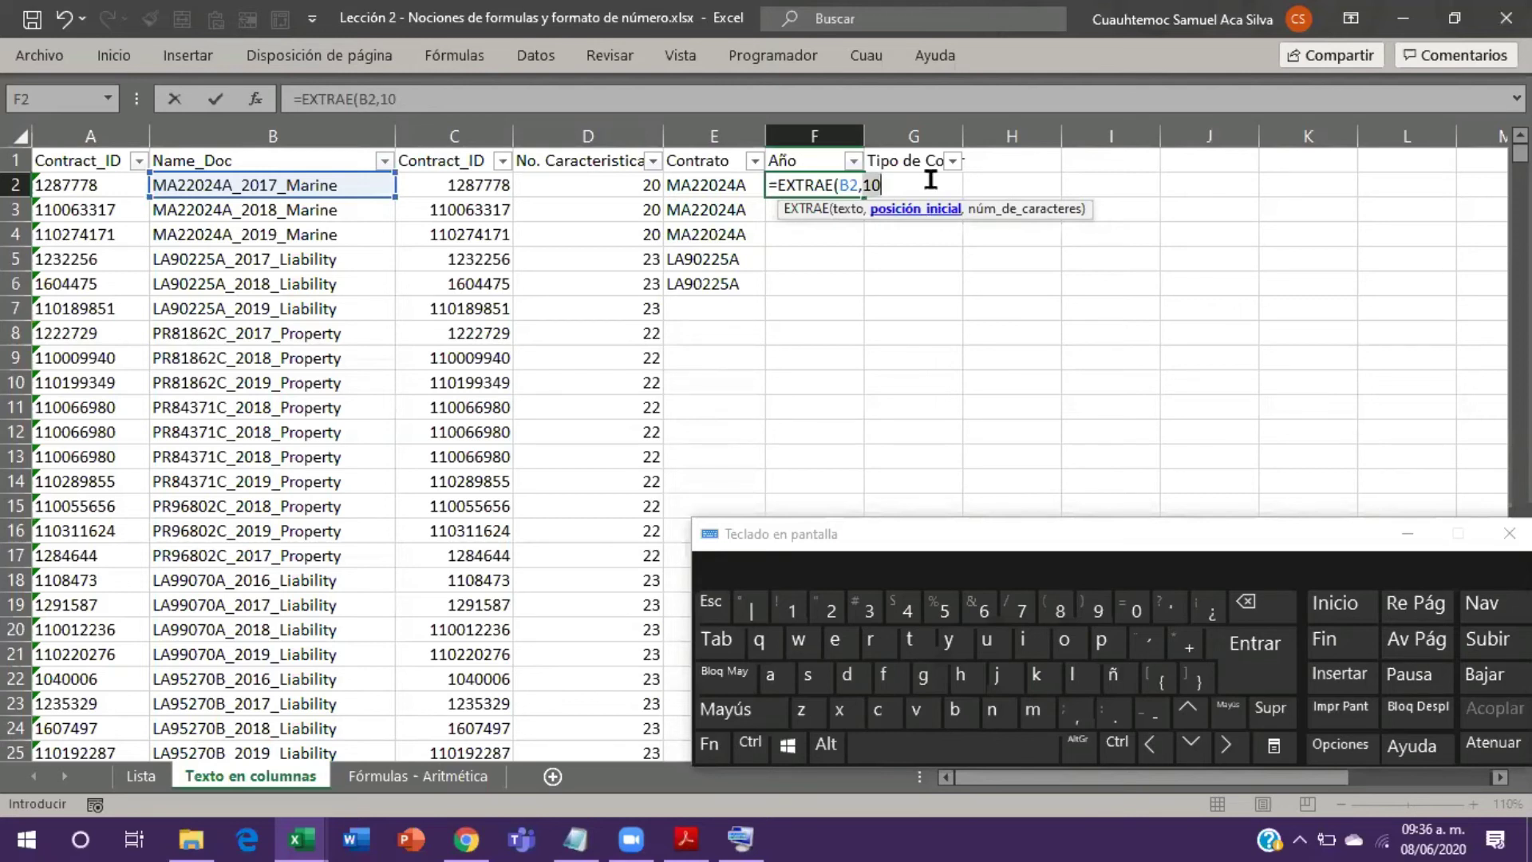
{"action": "left_click", "coordinate": [921, 189]}
{"action": "type", "text": ","}
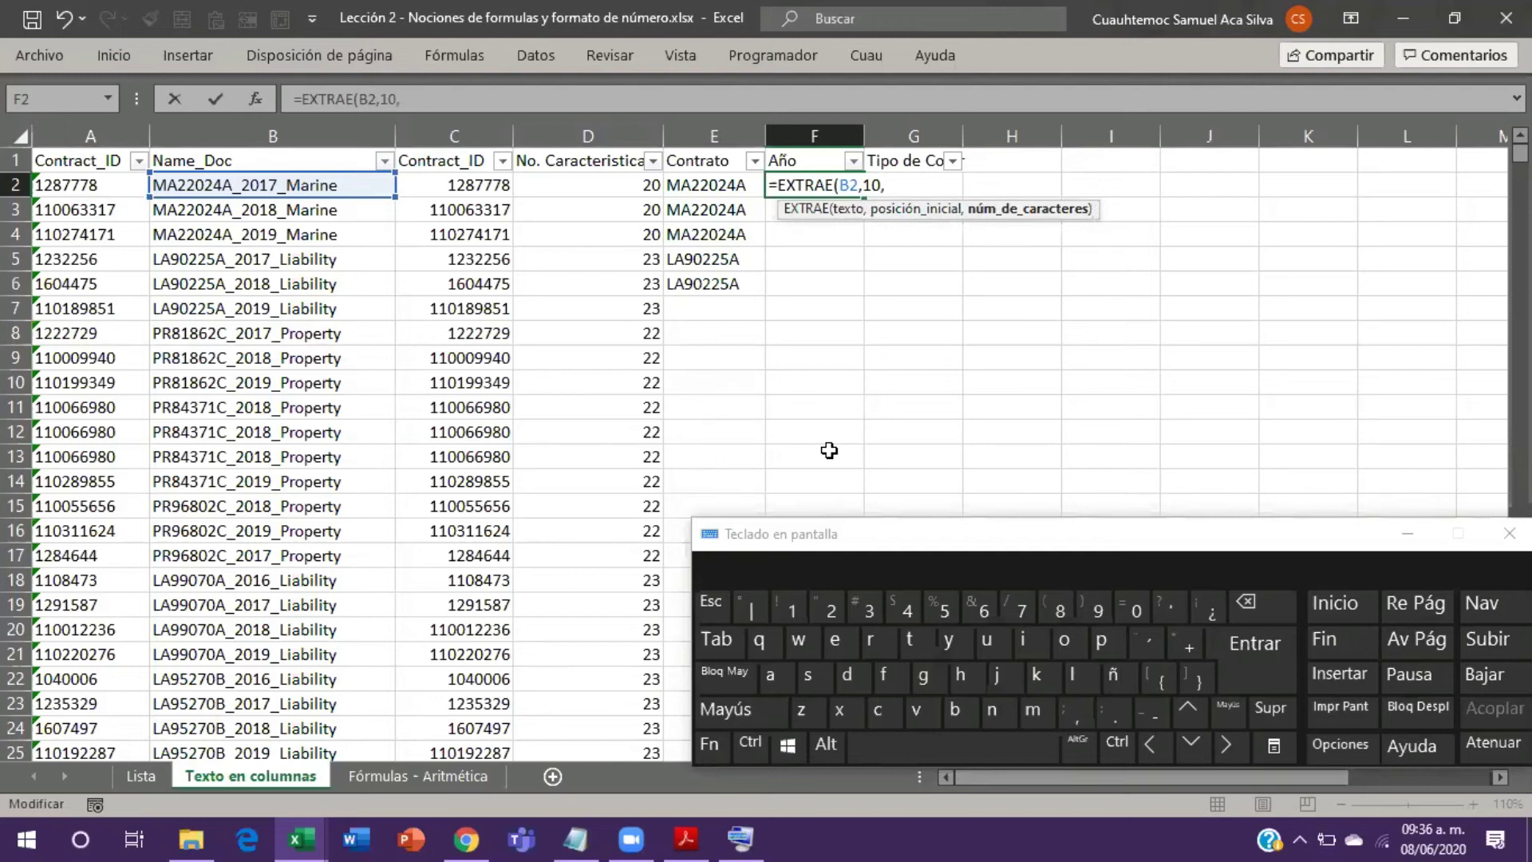
{"action": "type", "text": "4)"}
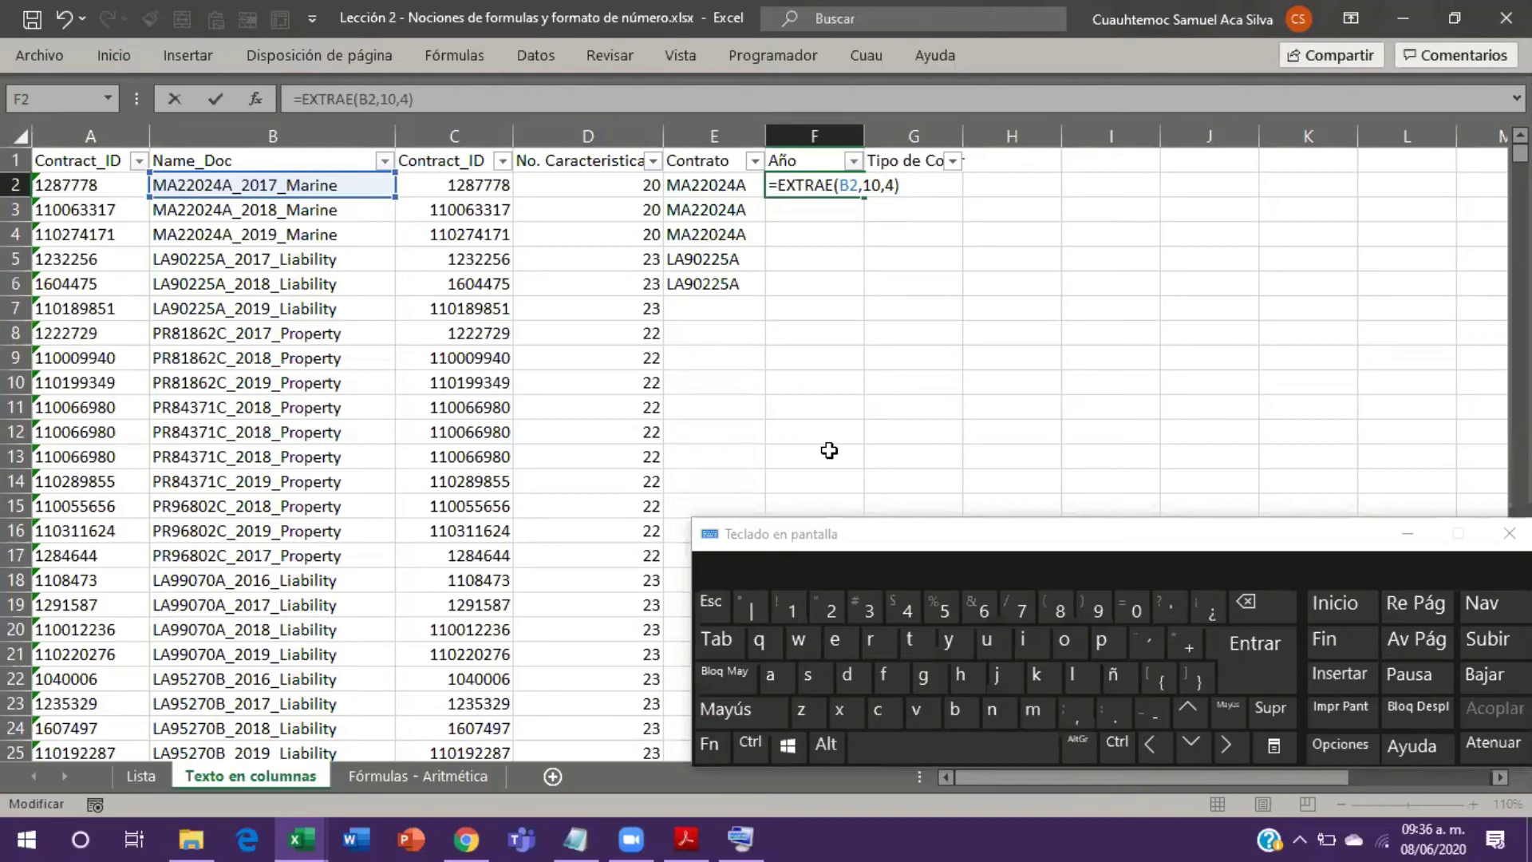
{"action": "key", "text": "Return"}
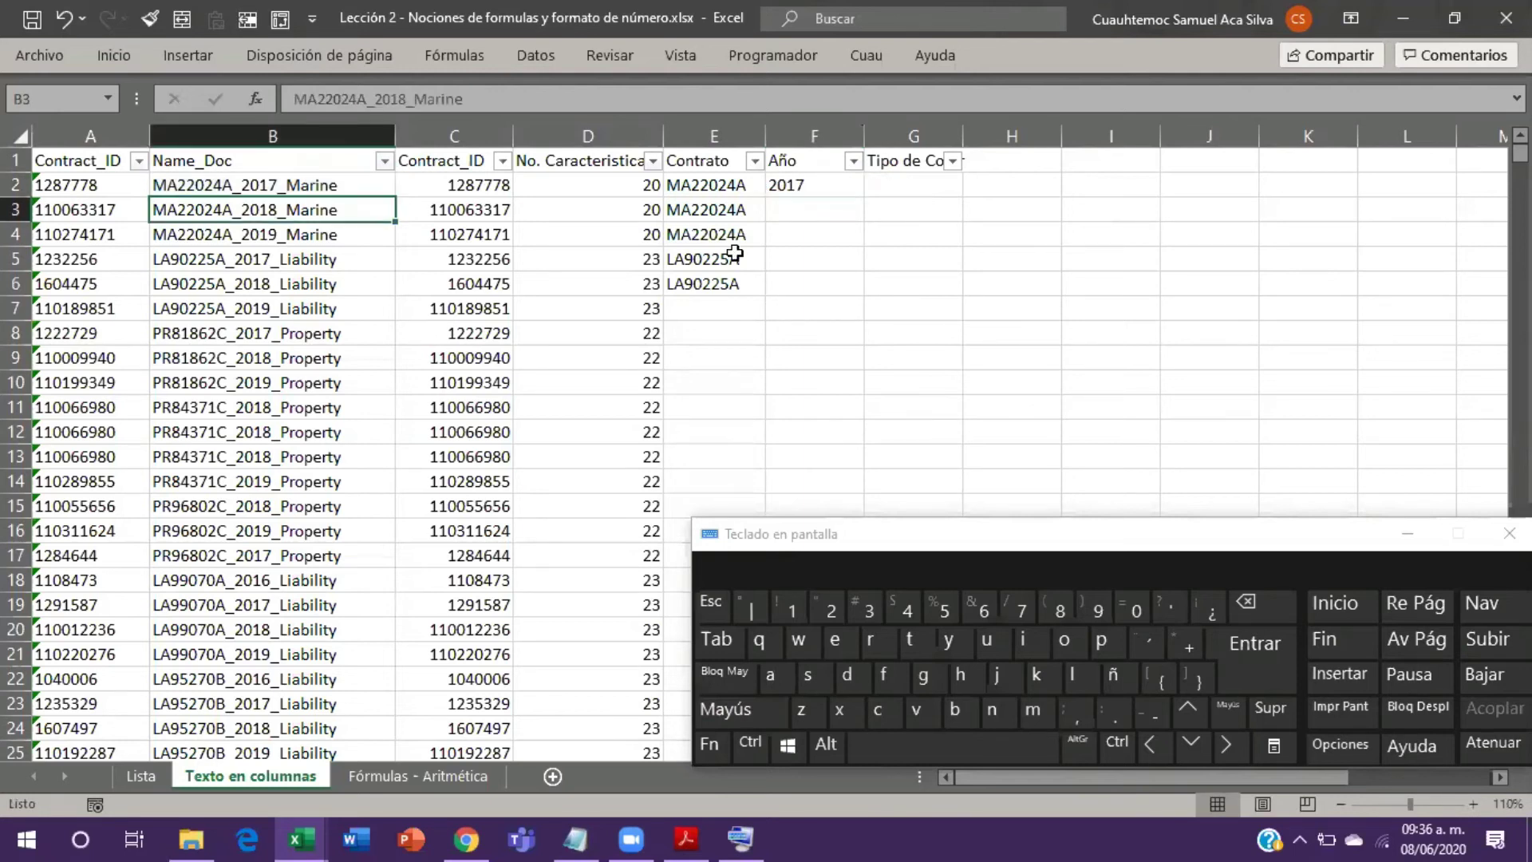
Step: Fill the Contrato formula down from E6 and the Año formula down from F2 to the end of the data
{"action": "left_click", "coordinate": [749, 281]}
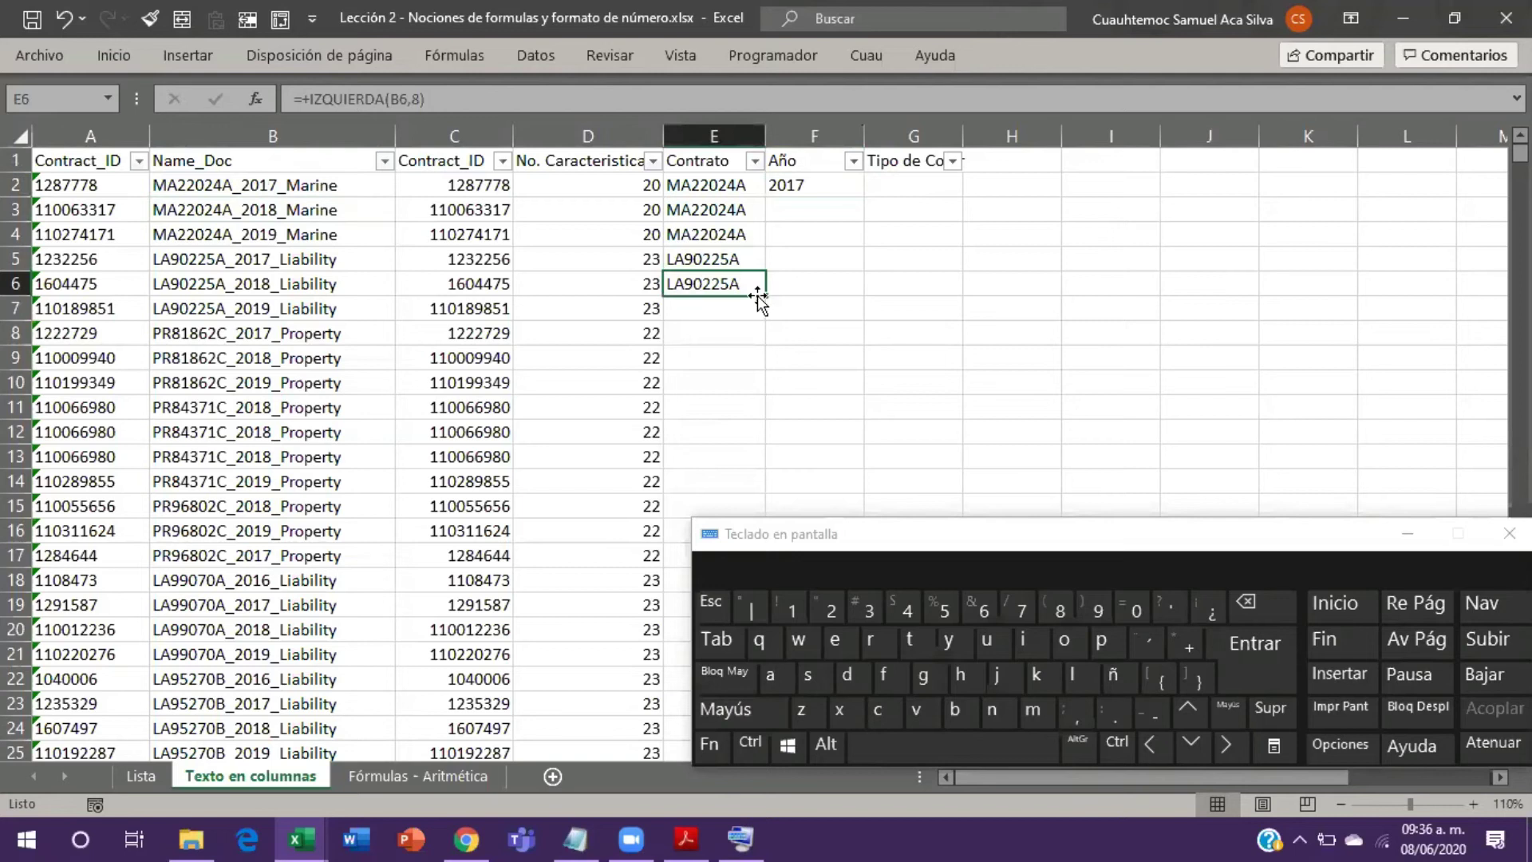
{"action": "double_click", "coordinate": [766, 297]}
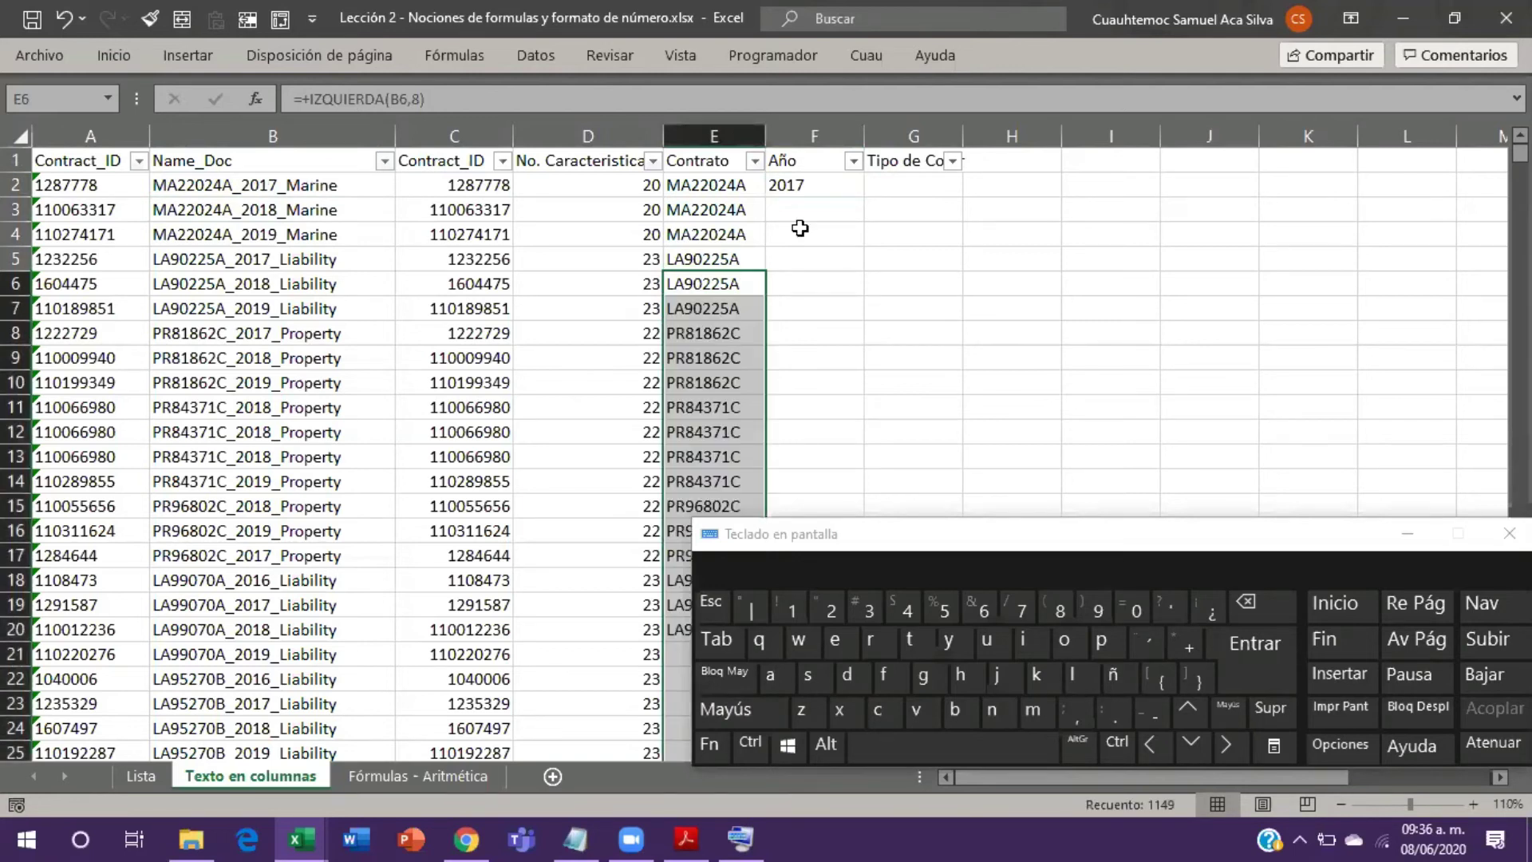
{"action": "left_click", "coordinate": [860, 194]}
{"action": "double_click", "coordinate": [863, 198]}
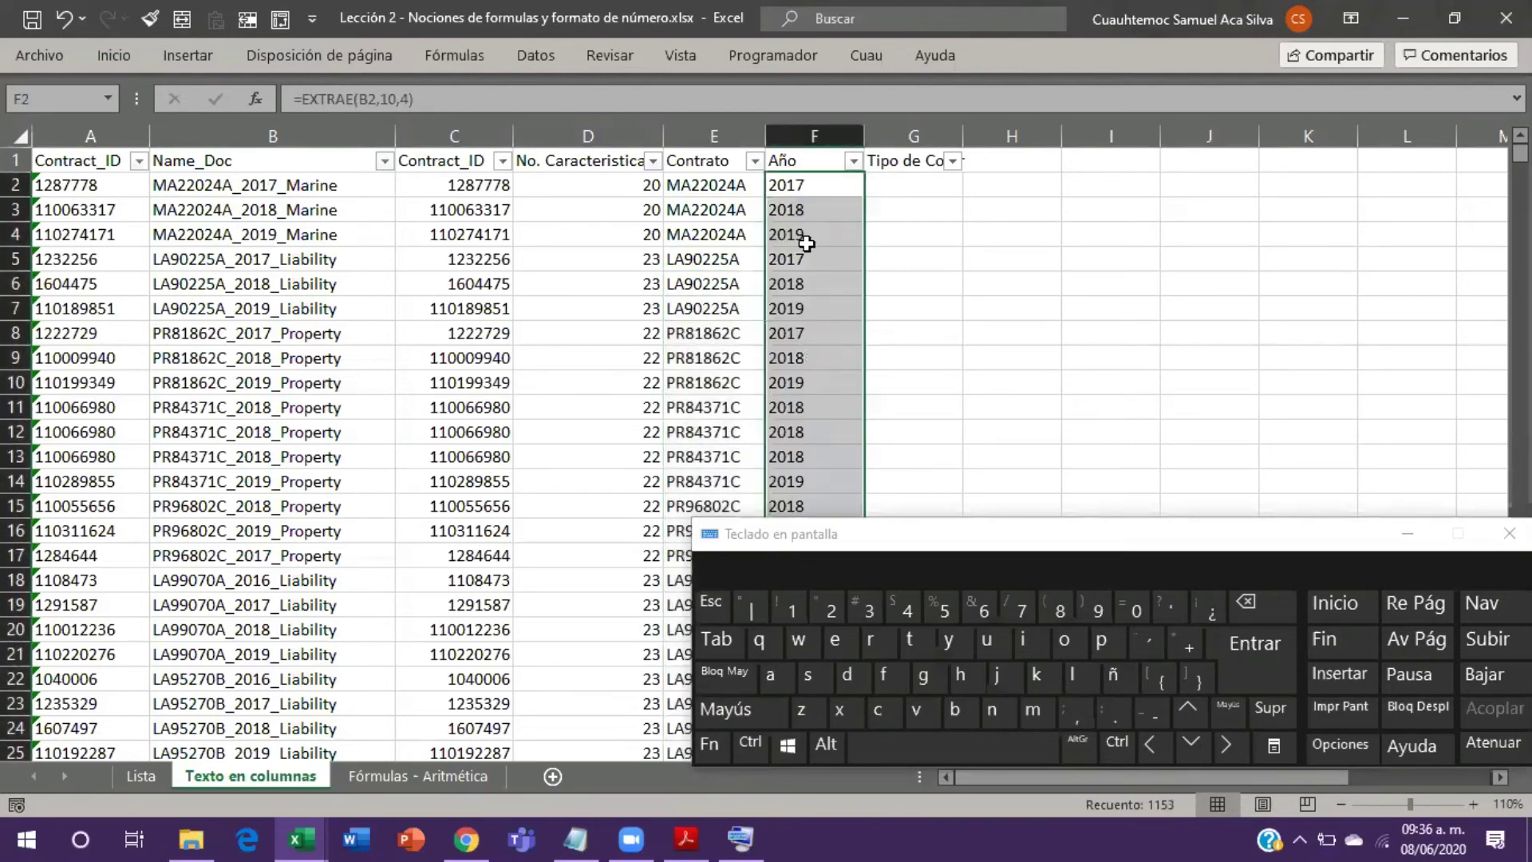
{"action": "scroll", "coordinate": [799, 284], "scroll_direction": "down", "scroll_amount": 7}
{"action": "scroll", "coordinate": [799, 284], "scroll_direction": "up", "scroll_amount": 7}
{"action": "left_click", "coordinate": [759, 273]}
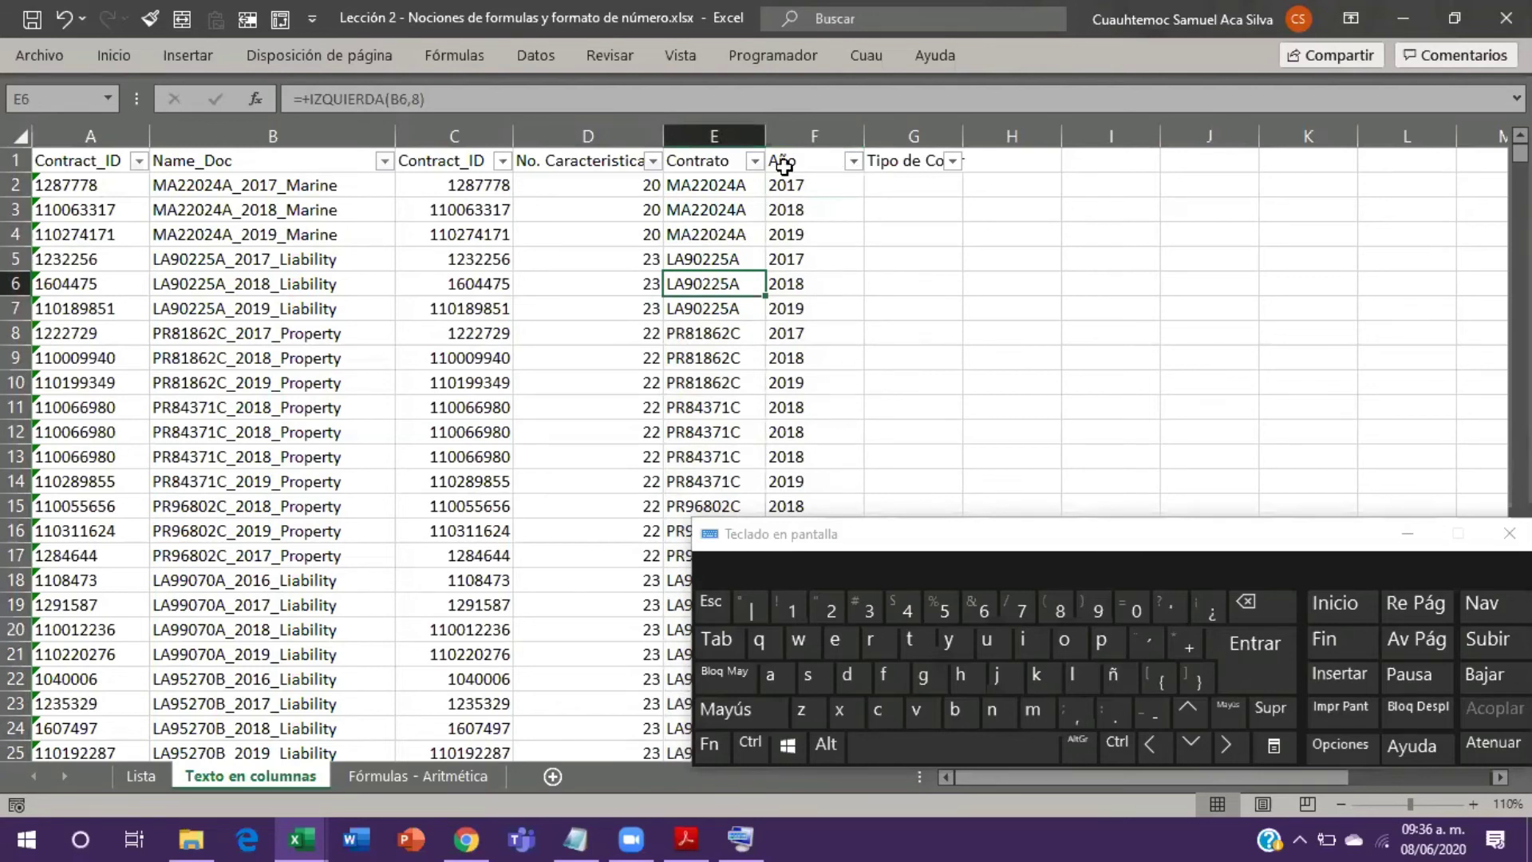
Step: Review the extracted contract codes in the Contrato column's filter list without applying a filter
{"action": "left_click", "coordinate": [754, 161]}
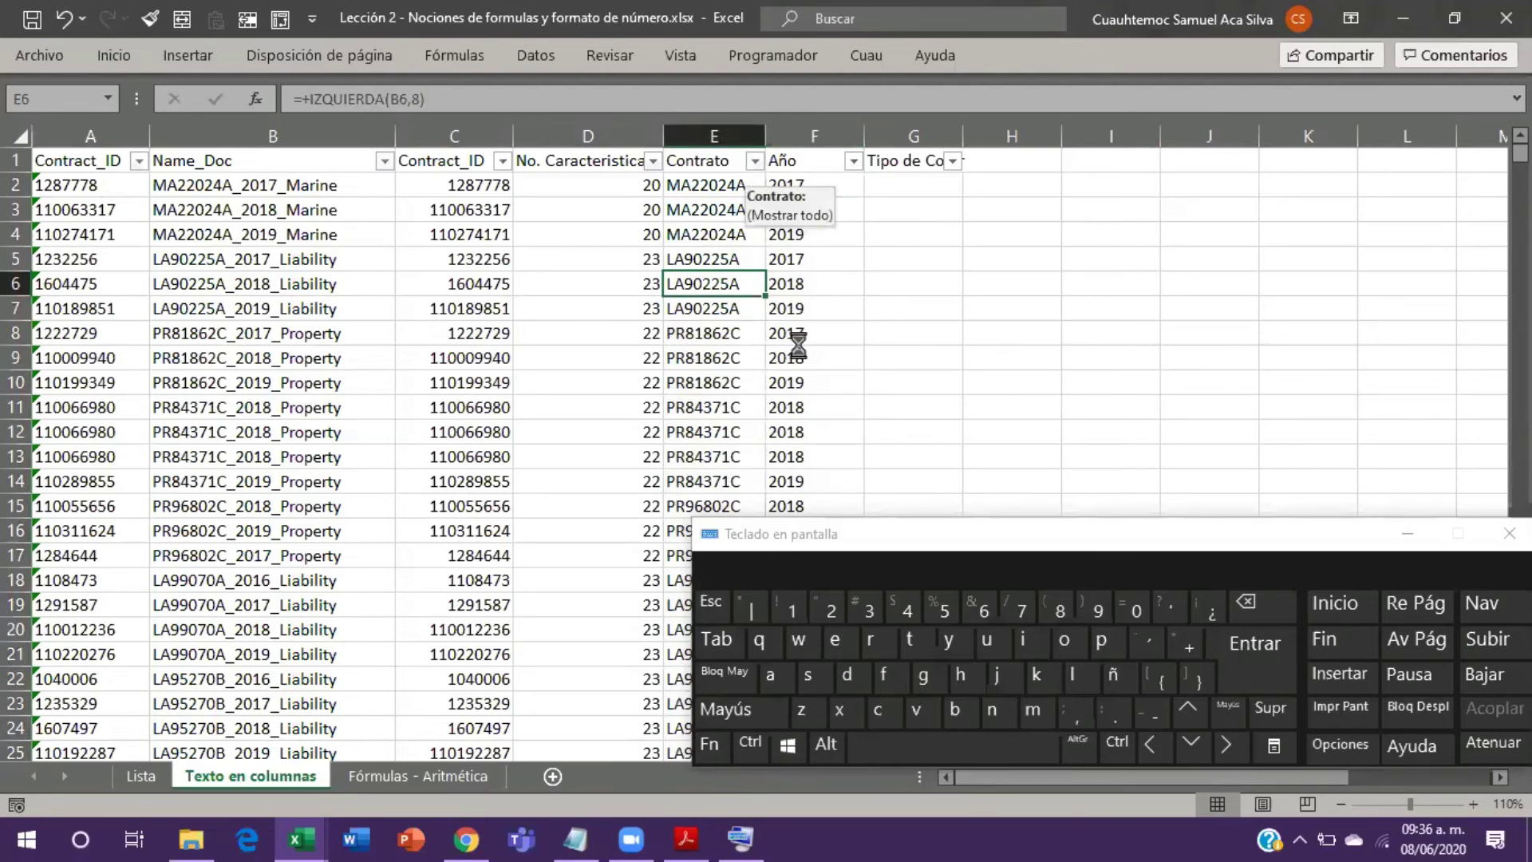
{"action": "scroll", "coordinate": [653, 439], "scroll_direction": "down", "scroll_amount": 10}
{"action": "scroll", "coordinate": [653, 451], "scroll_direction": "down", "scroll_amount": 10}
{"action": "scroll", "coordinate": [652, 454], "scroll_direction": "down", "scroll_amount": 8}
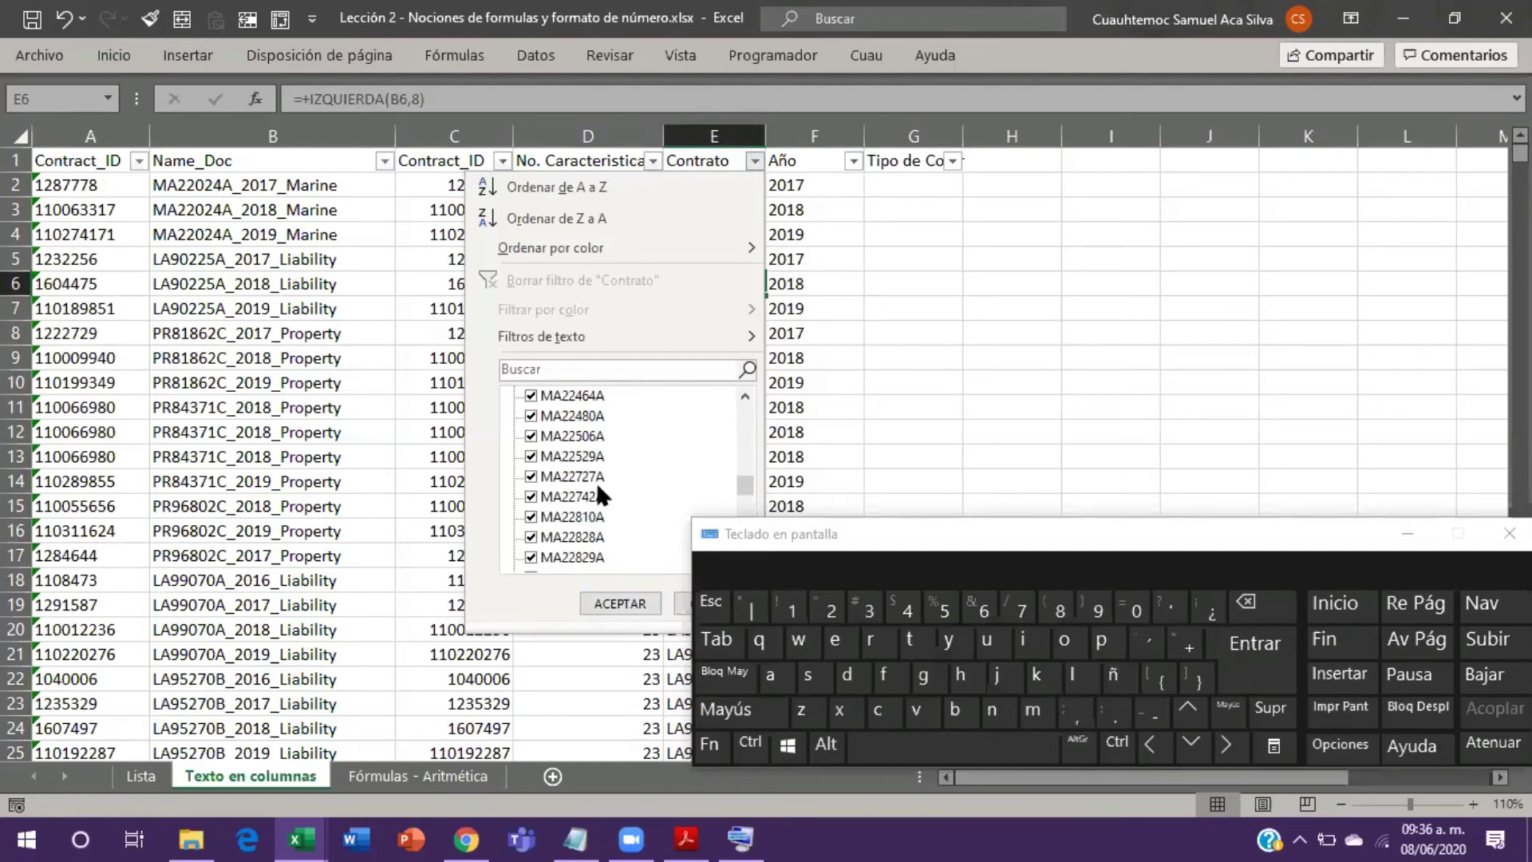
{"action": "scroll", "coordinate": [613, 499], "scroll_direction": "down", "scroll_amount": 10}
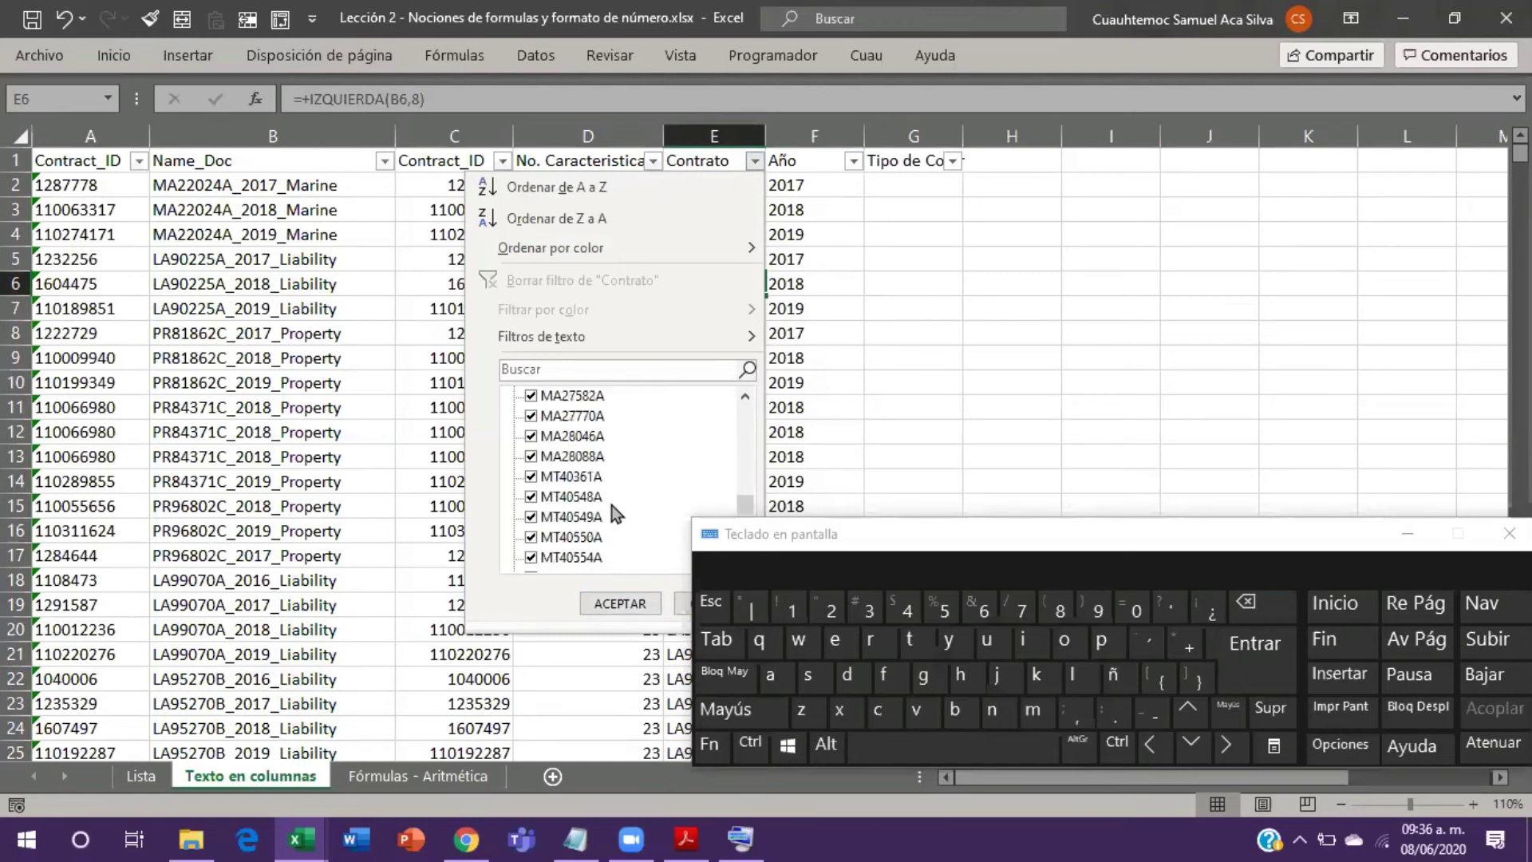
{"action": "scroll", "coordinate": [616, 535], "scroll_direction": "down", "scroll_amount": 3}
{"action": "scroll", "coordinate": [616, 535], "scroll_direction": "down", "scroll_amount": 8}
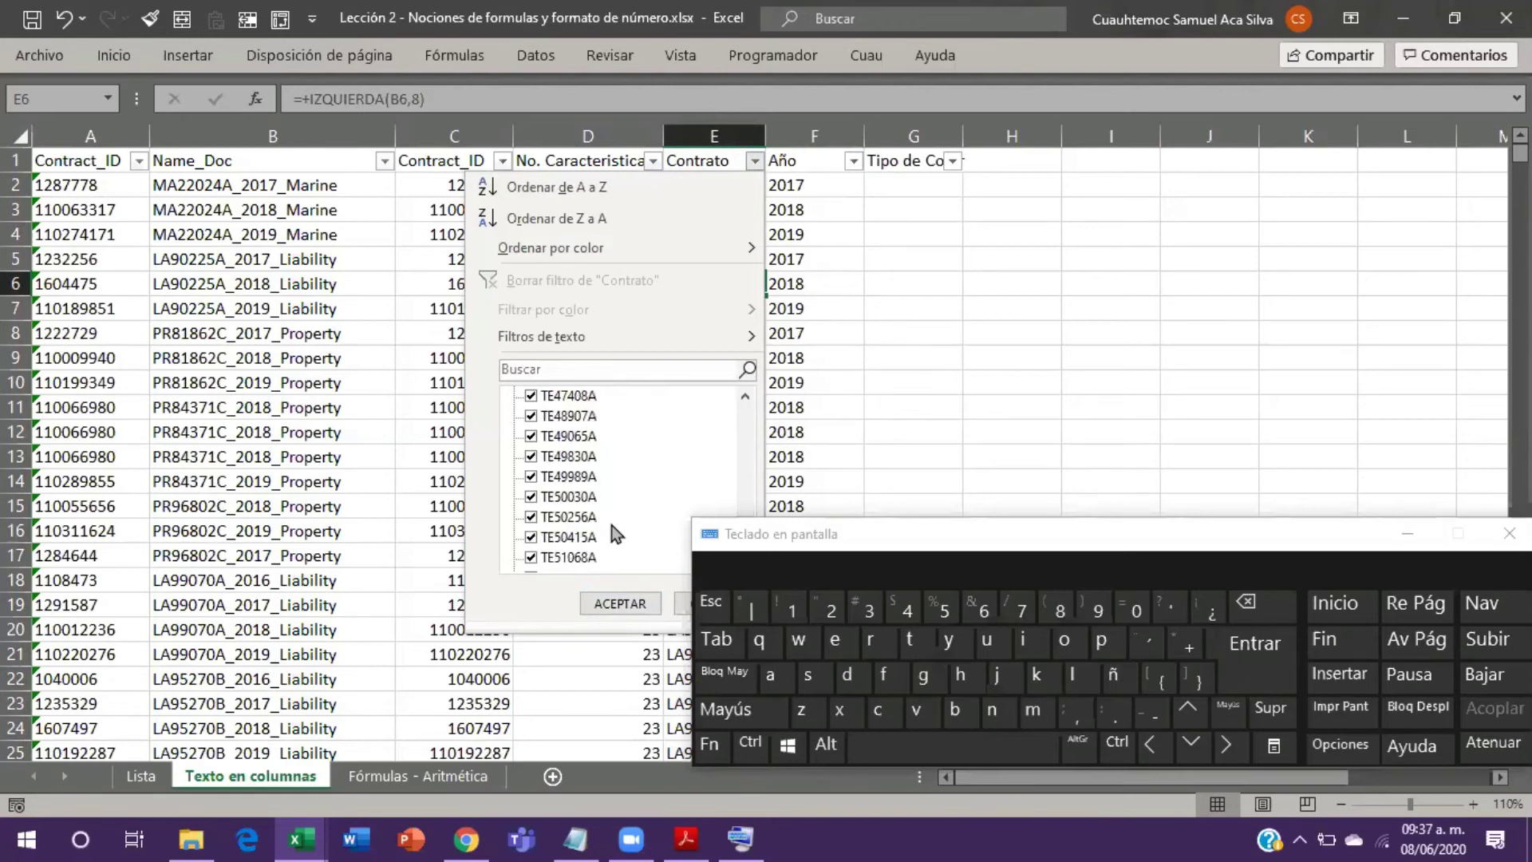
{"action": "left_click", "coordinate": [683, 611]}
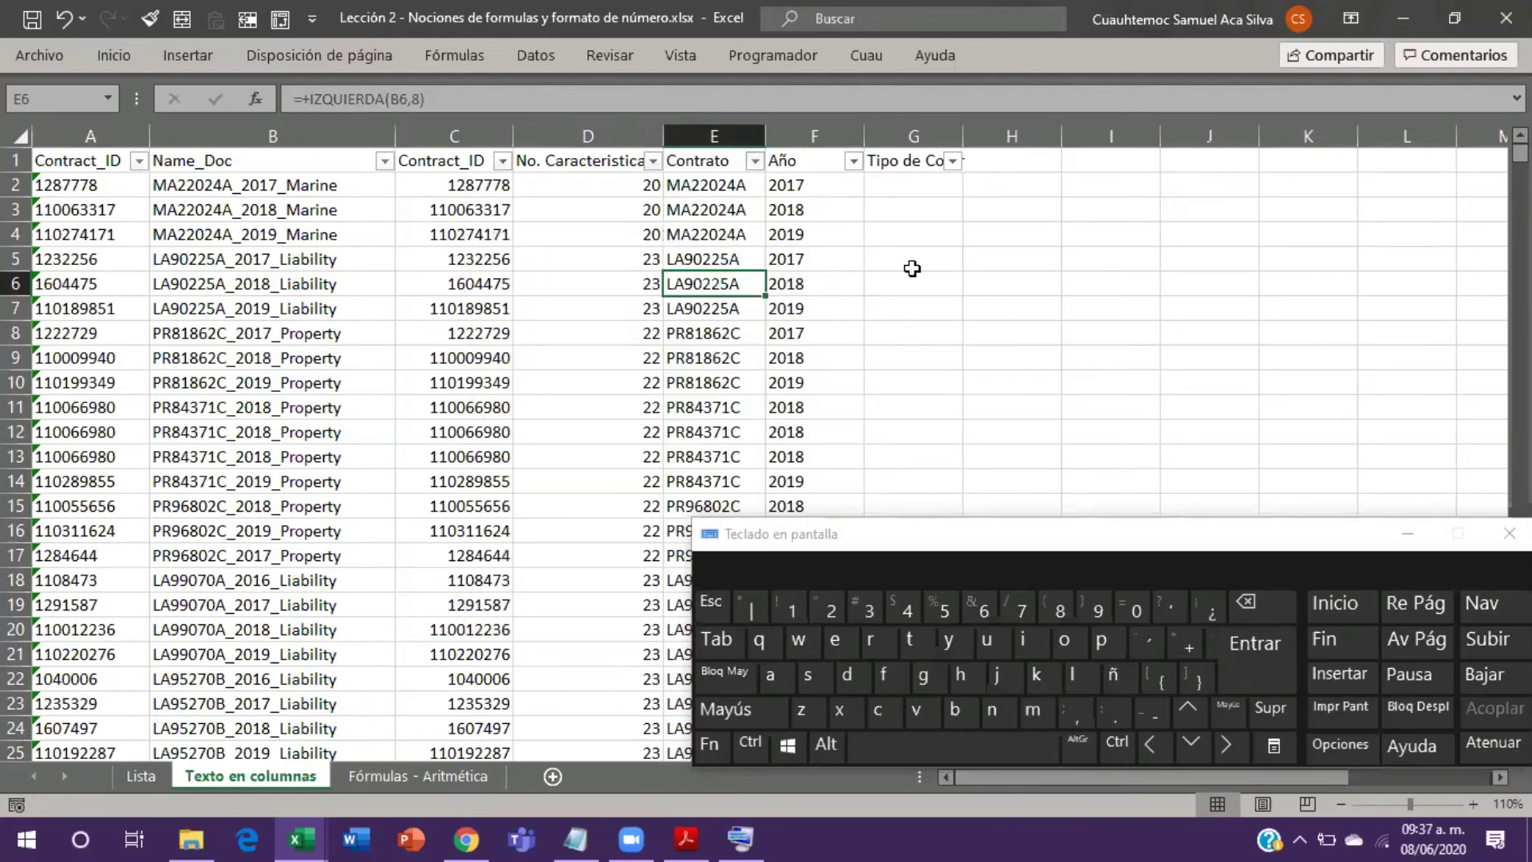
Step: Check the distinct years in the Año column's filter list without applying a filter
{"action": "left_click", "coordinate": [854, 161]}
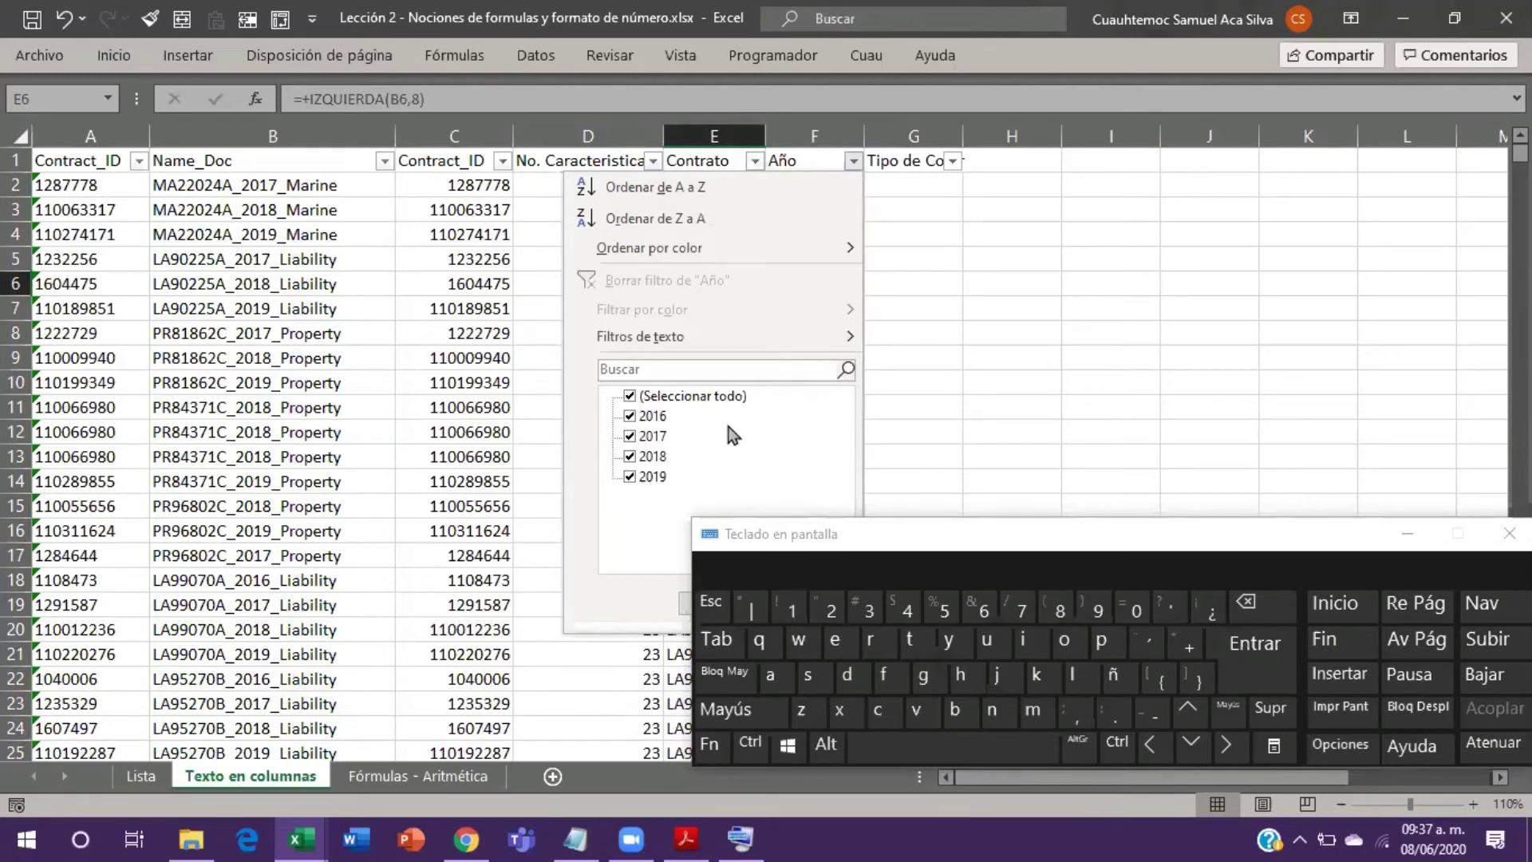
{"action": "left_click", "coordinate": [895, 383]}
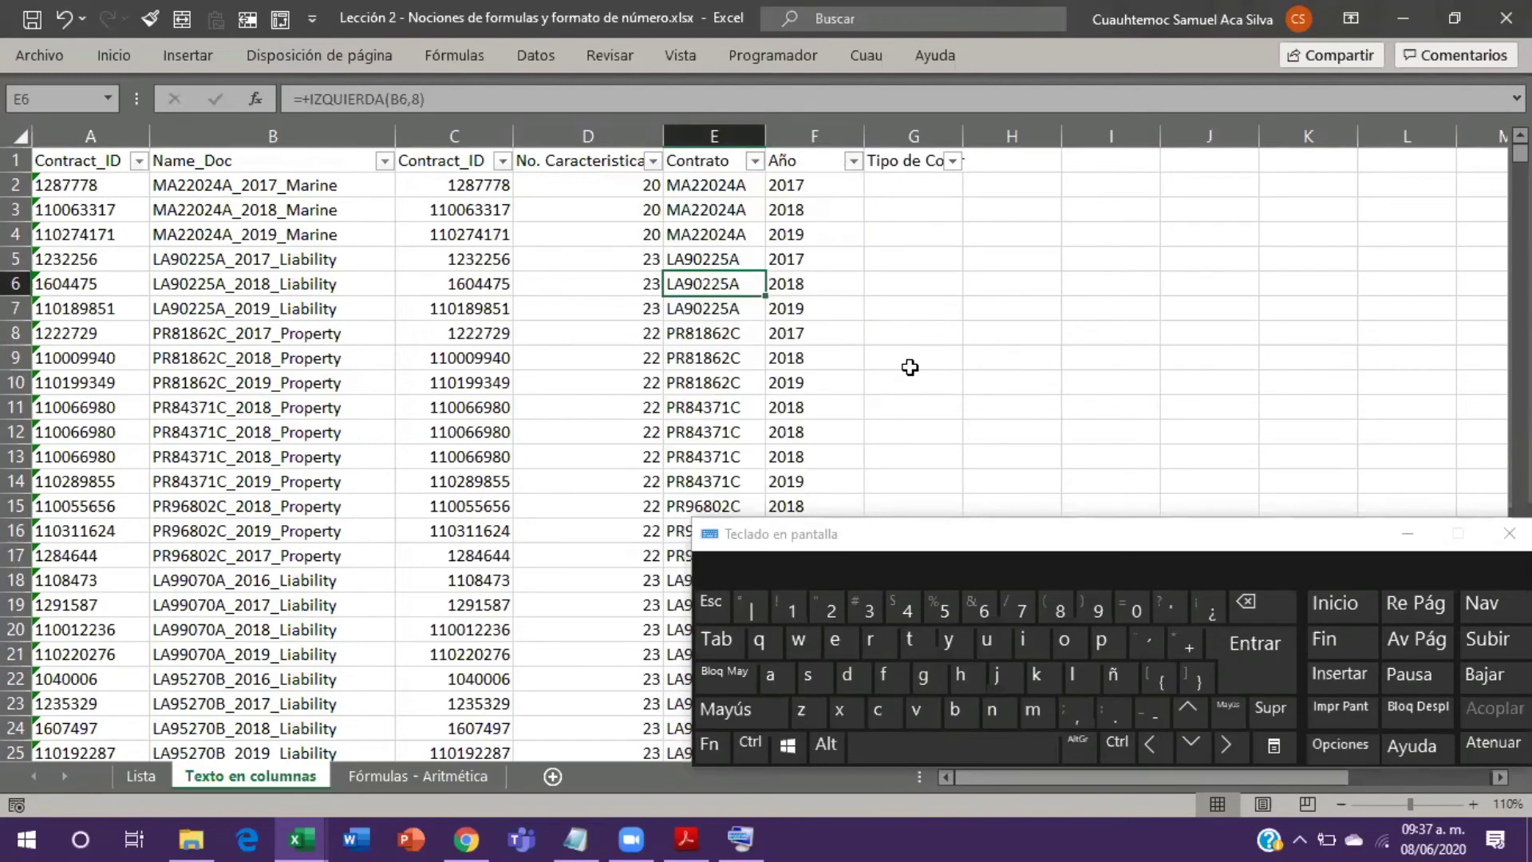
{"action": "left_click", "coordinate": [853, 162]}
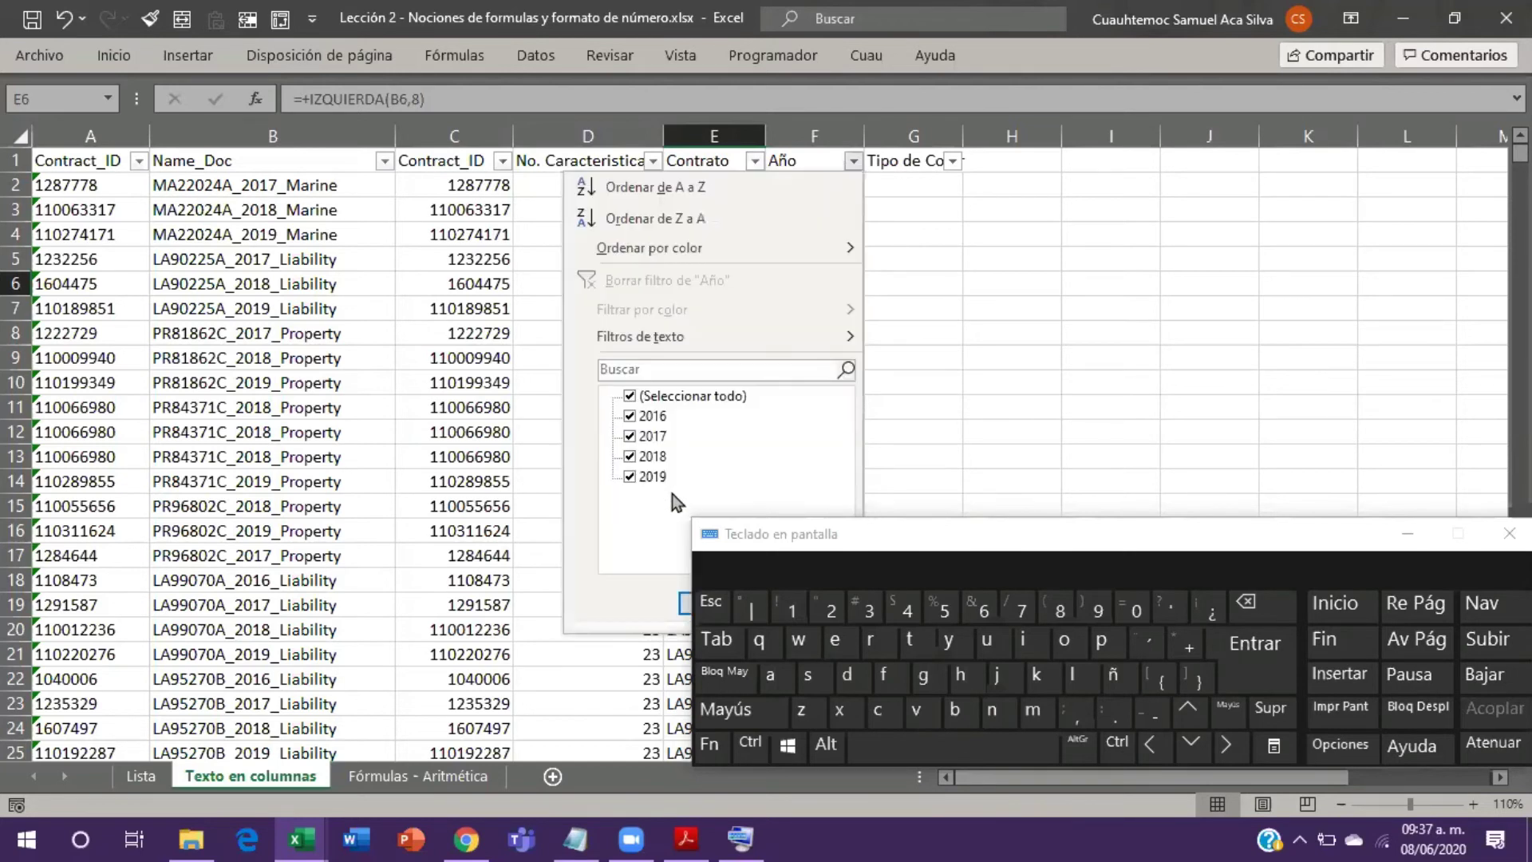
{"action": "left_click", "coordinate": [877, 217]}
Step: Copy the first ten characters of B2's text, MA22024A_2, into cell G2
{"action": "left_click", "coordinate": [878, 179]}
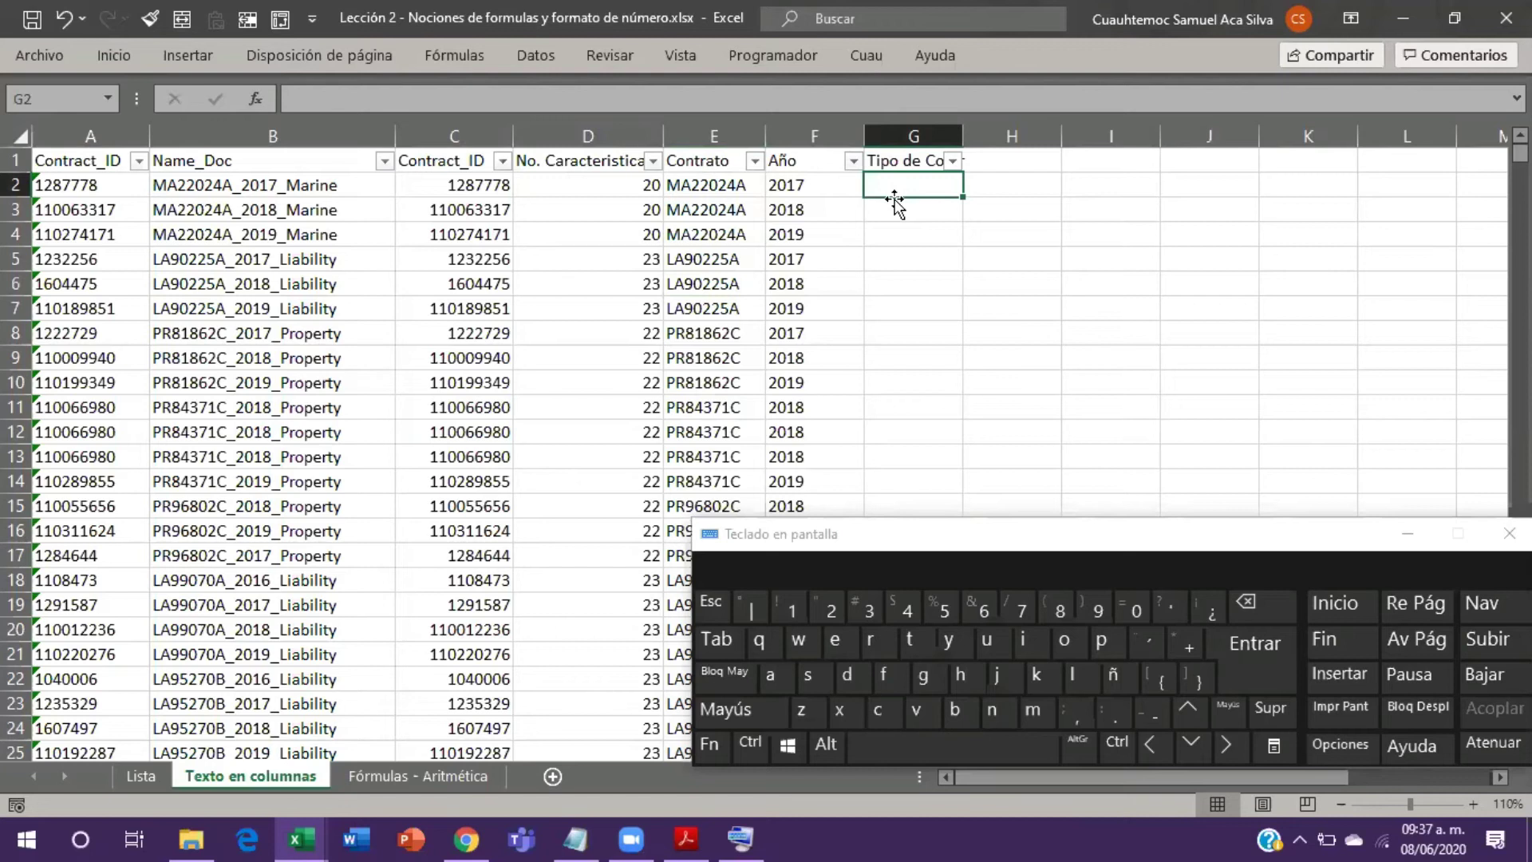
{"action": "key", "text": "Left"}
{"action": "key", "text": "Left"}
{"action": "key", "text": "Left"}
{"action": "key", "text": "Left"}
{"action": "key", "text": "Left"}
{"action": "key", "text": "F2"}
{"action": "key", "text": "Left"}
{"action": "key", "text": "Left"}
{"action": "key", "text": "Left"}
{"action": "key", "text": "Left"}
{"action": "key", "text": "Left"}
{"action": "key", "text": "Left"}
{"action": "key", "text": "shift+Home"}
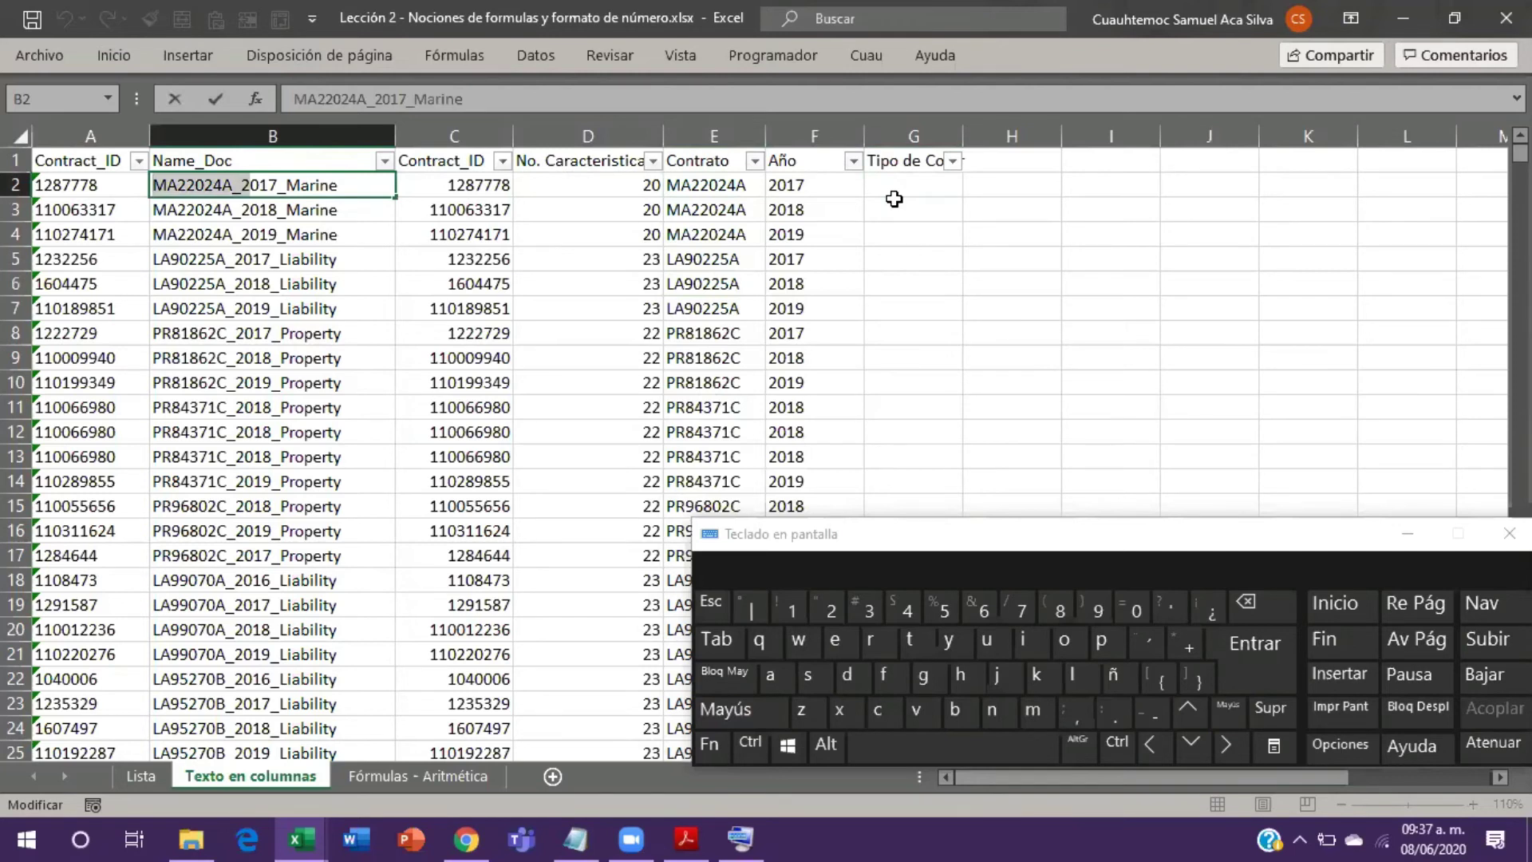
{"action": "key", "text": "Tab"}
{"action": "key", "text": "Tab"}
{"action": "key", "text": "Tab"}
{"action": "key", "text": "Tab"}
{"action": "key", "text": "Tab"}
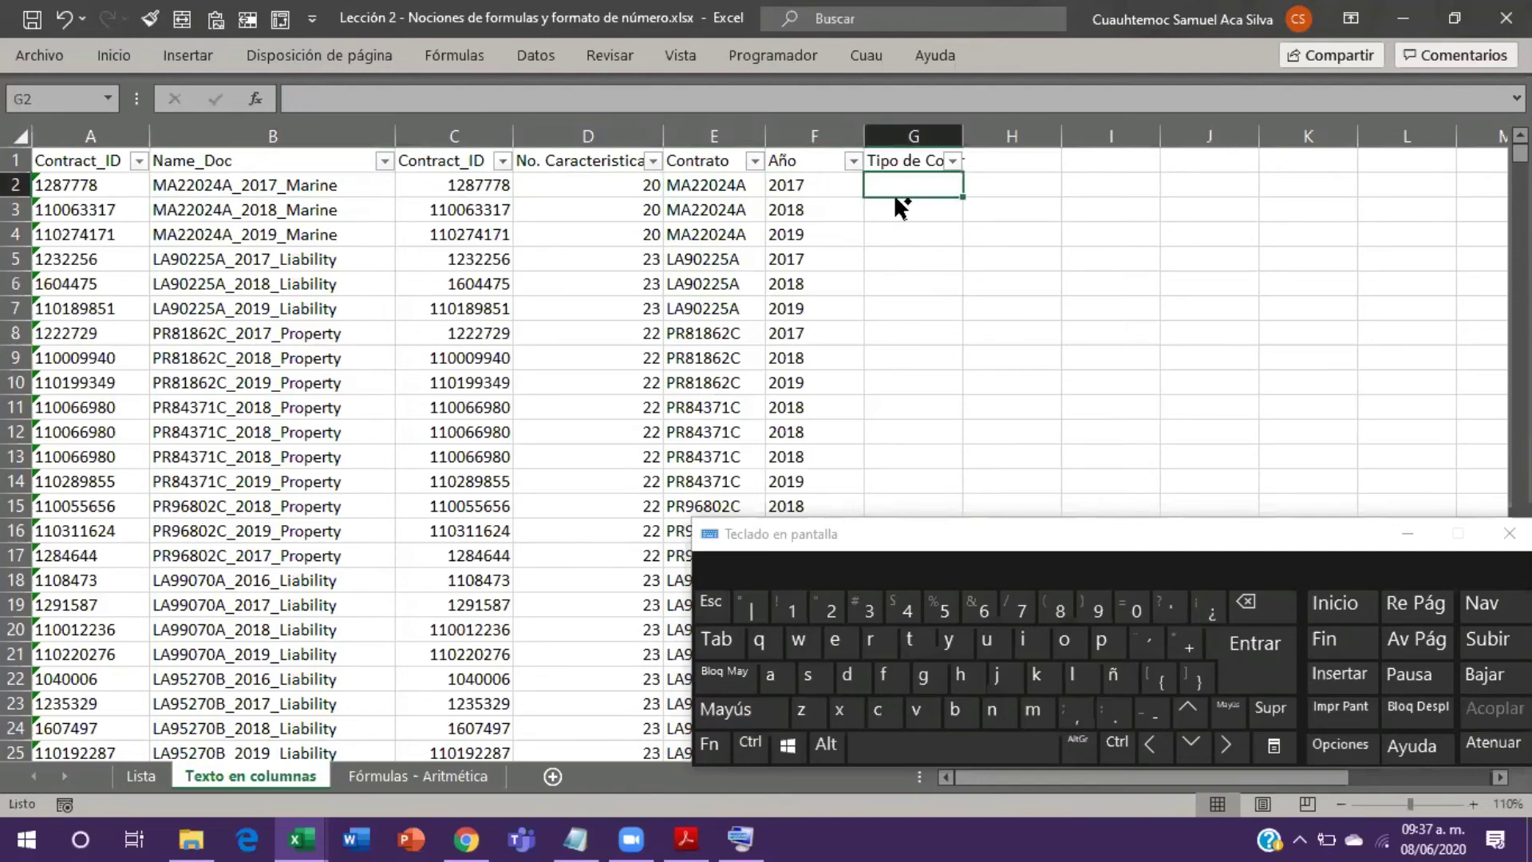
{"action": "type", "text": "MA22024A_2017_Marine"}
{"action": "key", "text": "Tab"}
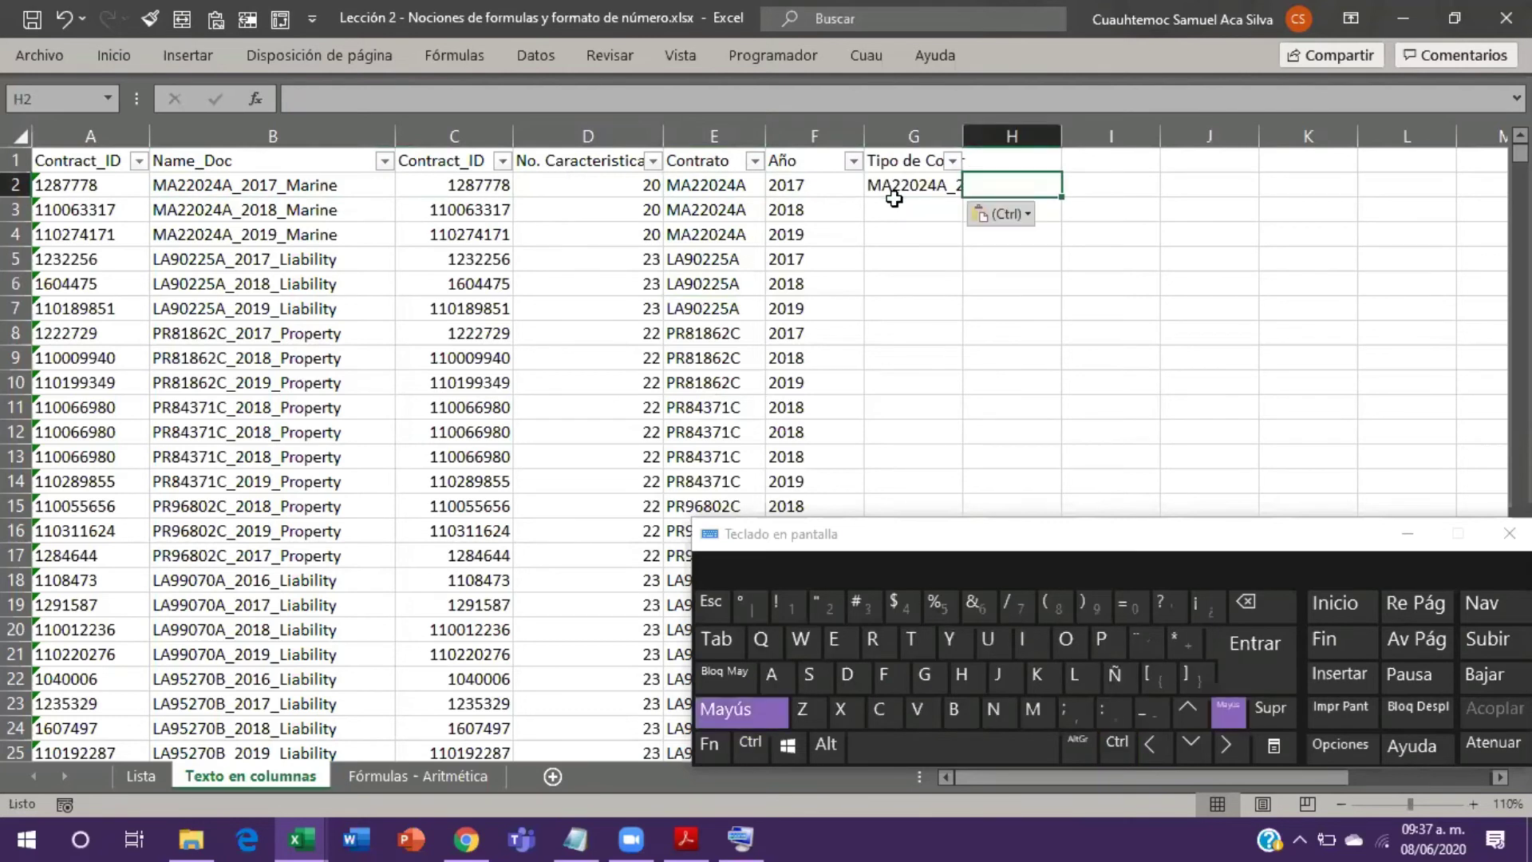
Step: Enter a LARGO formula in H2 to count the characters of the text in G2
{"action": "type", "text": "=lar"}
{"action": "key", "text": "Tab"}
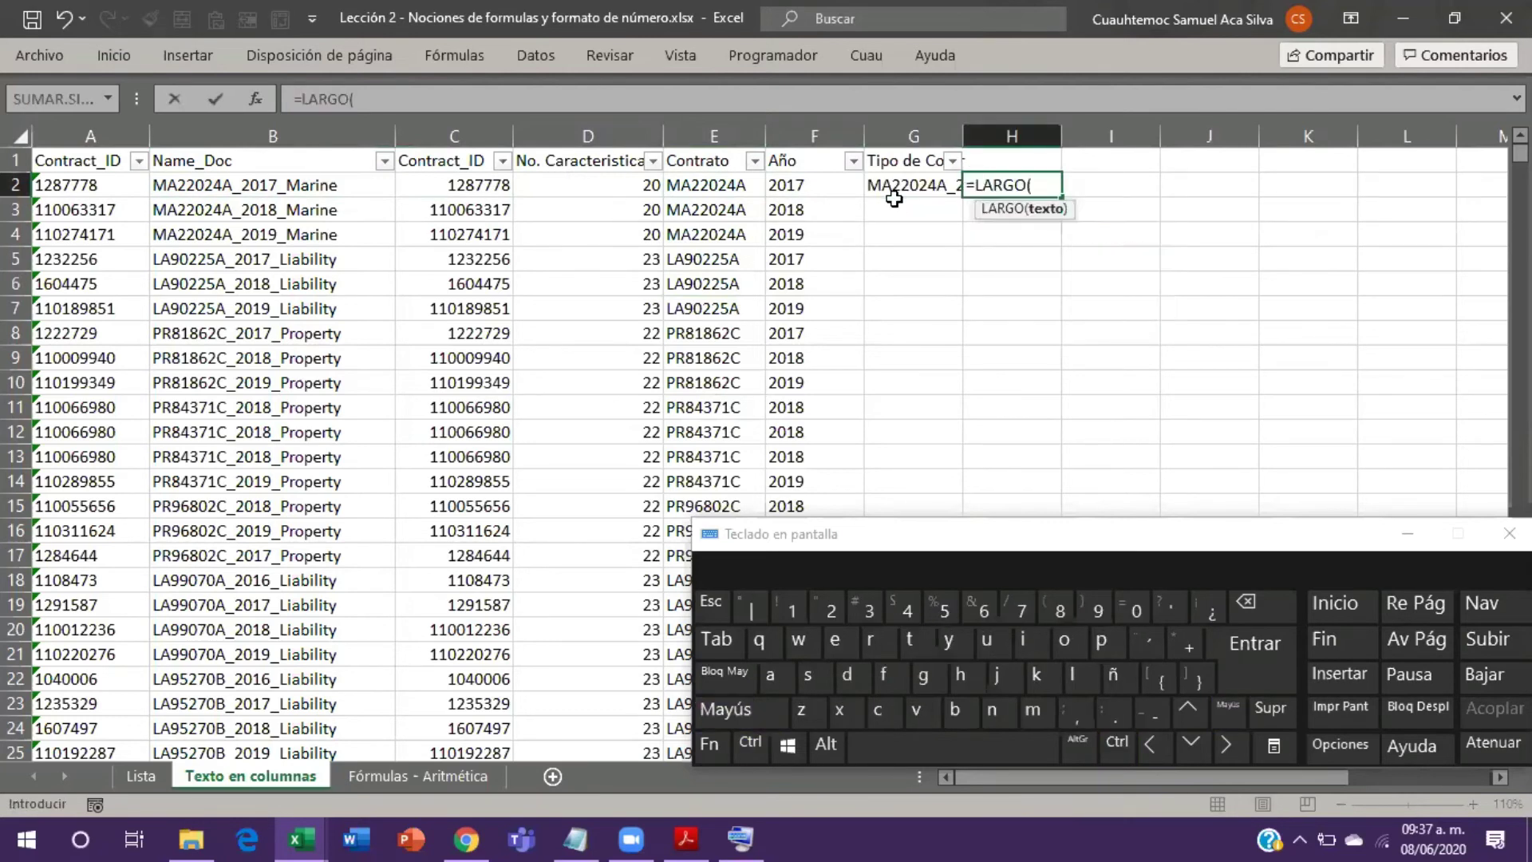
{"action": "left_click", "coordinate": [894, 198]}
{"action": "key", "text": "Return"}
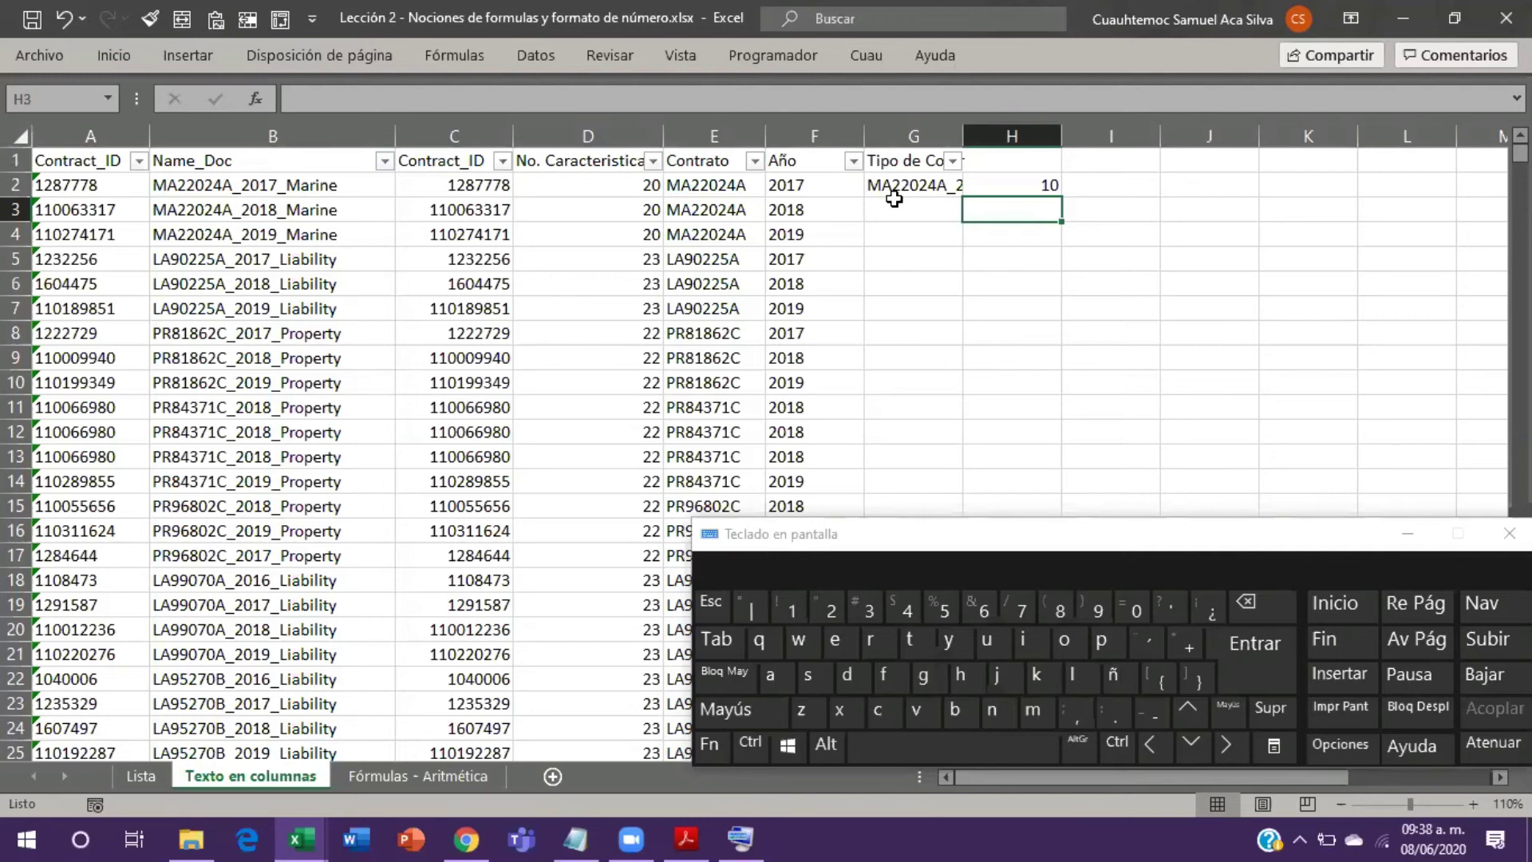
Step: Clear the trial text and its LARGO character count from cells G2 and H2
{"action": "left_click", "coordinate": [895, 194]}
{"action": "key", "text": "shift+Right"}
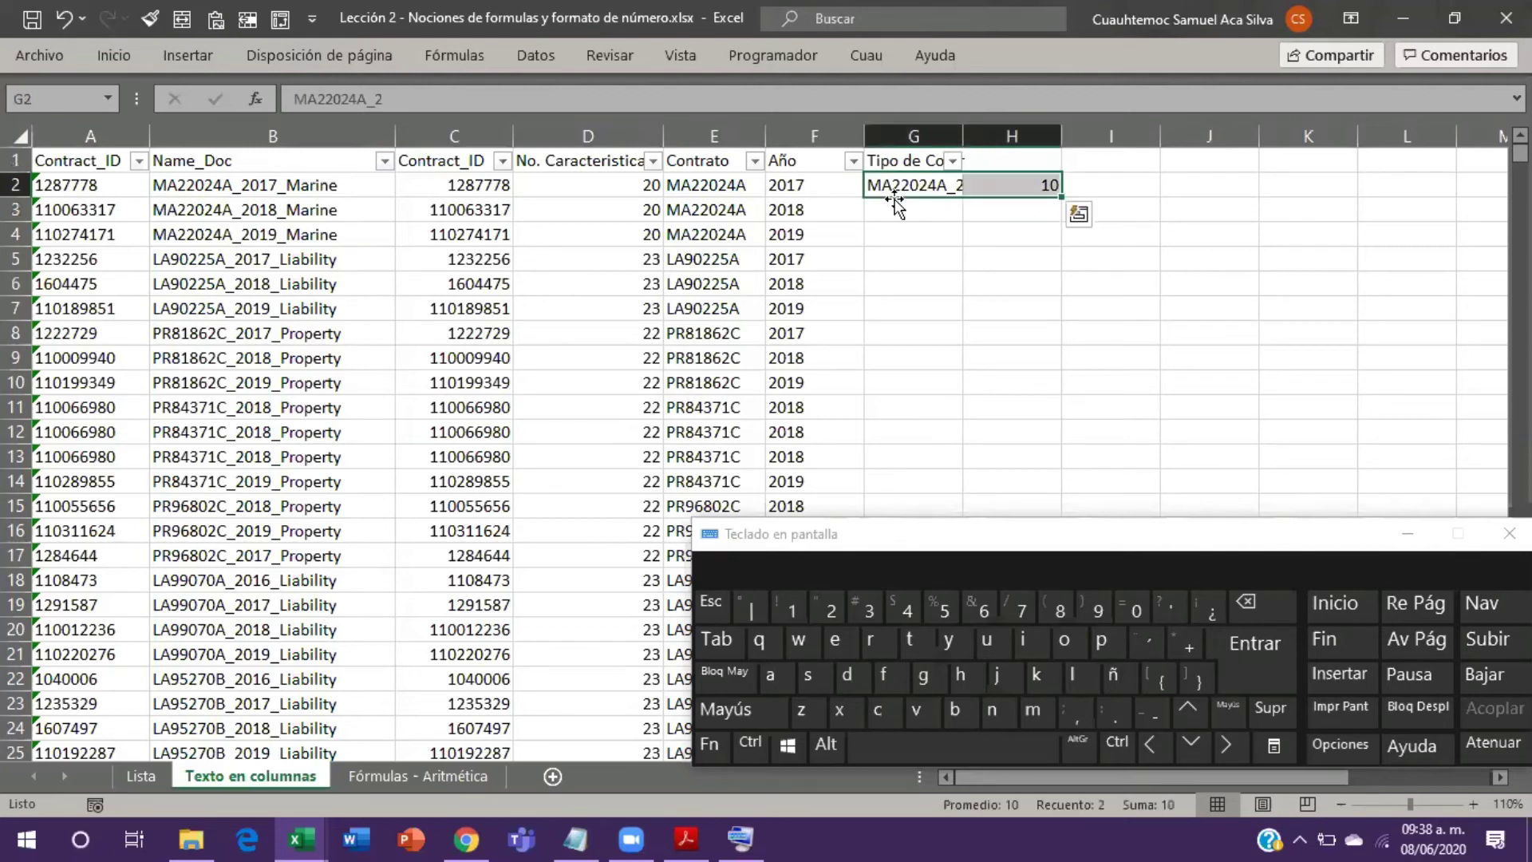
{"action": "key", "text": "Delete"}
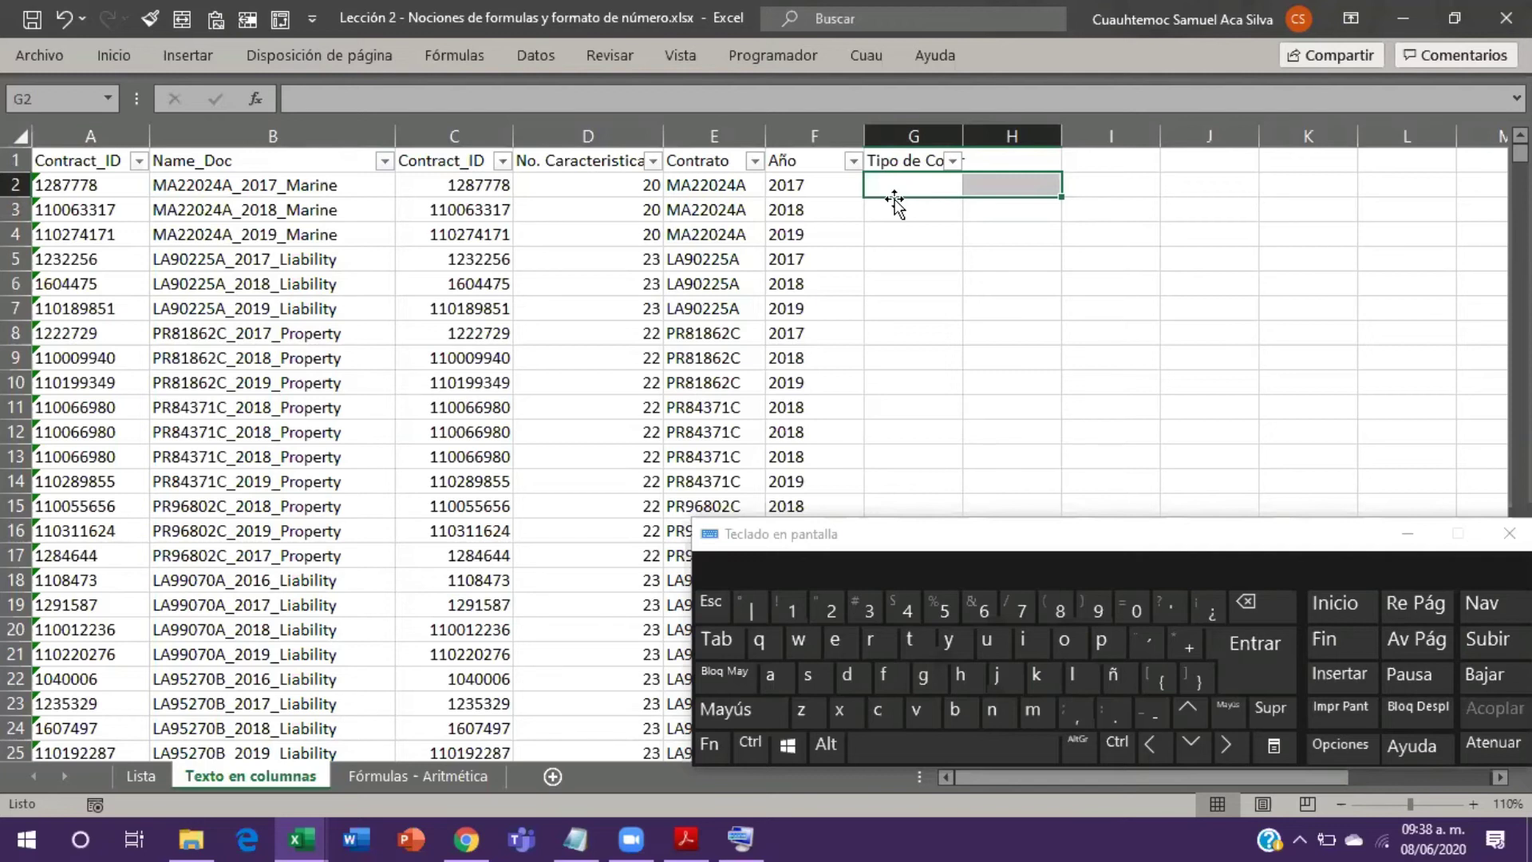
{"action": "left_click", "coordinate": [895, 201]}
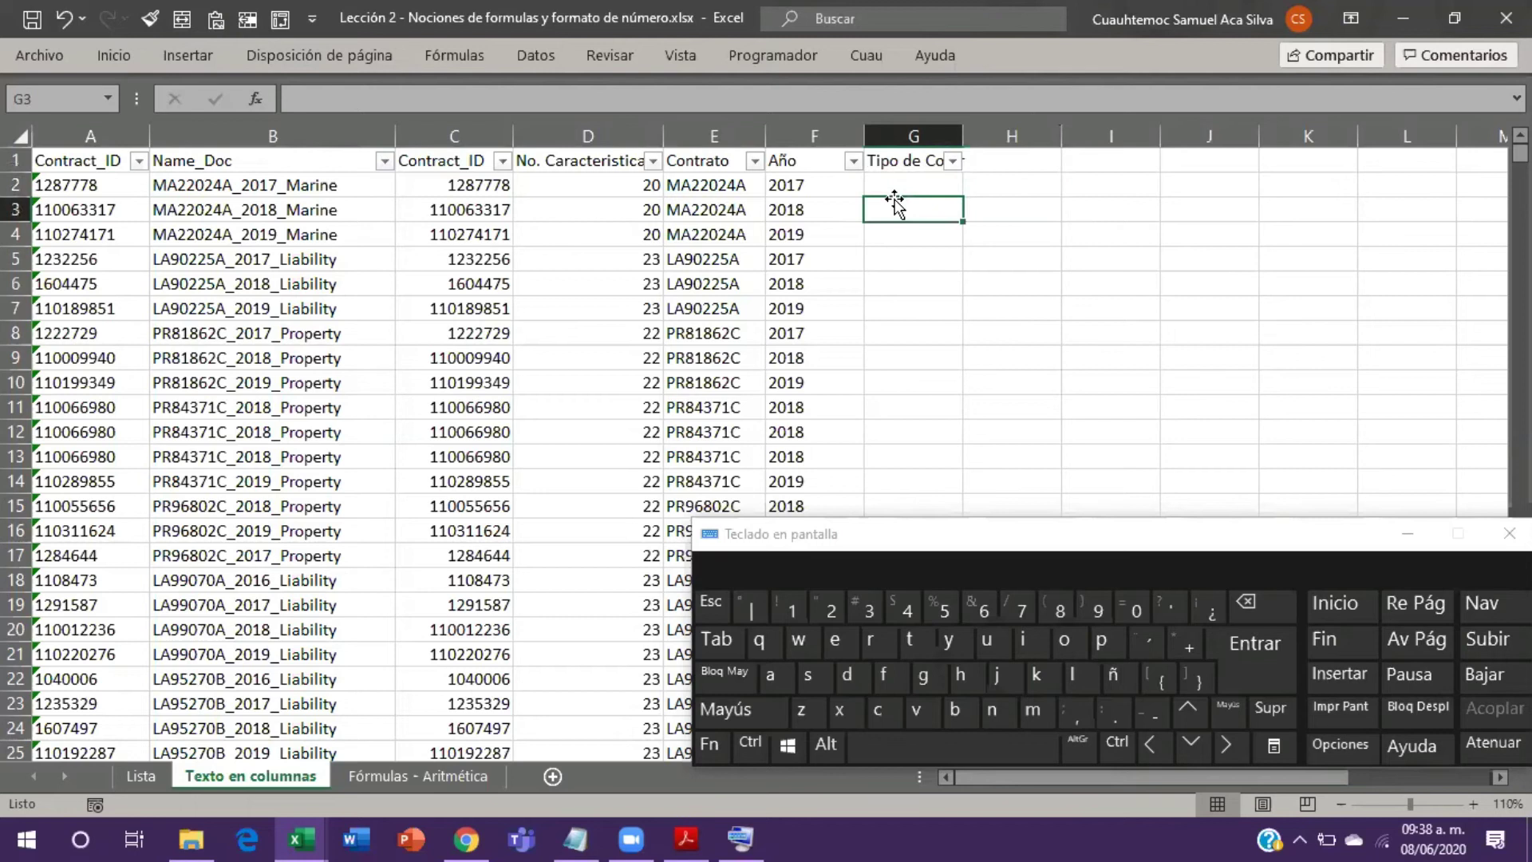
{"action": "type", "text": "201"}
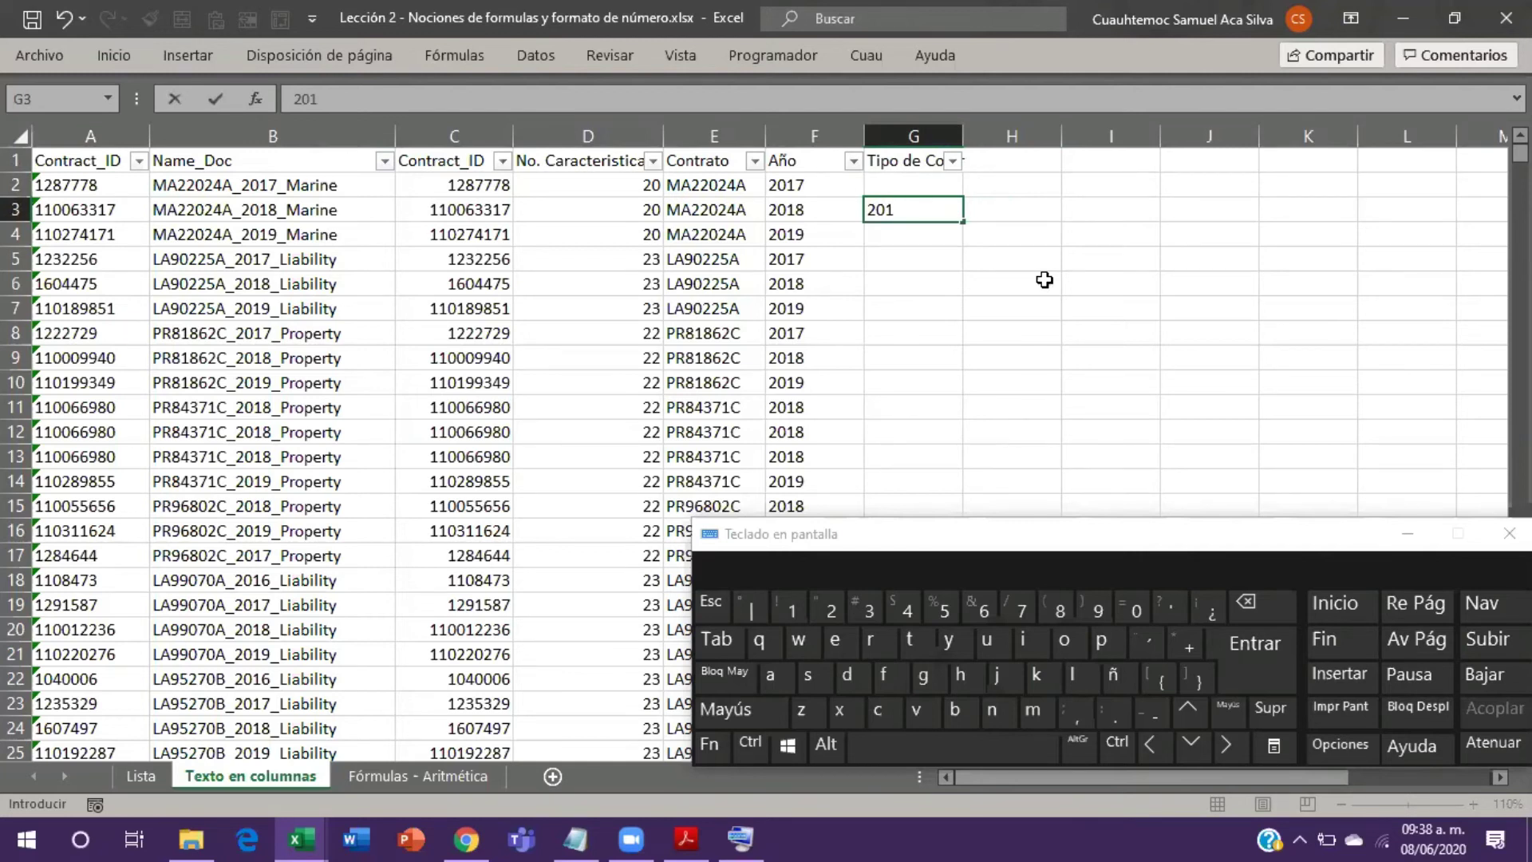
{"action": "key", "text": "Escape"}
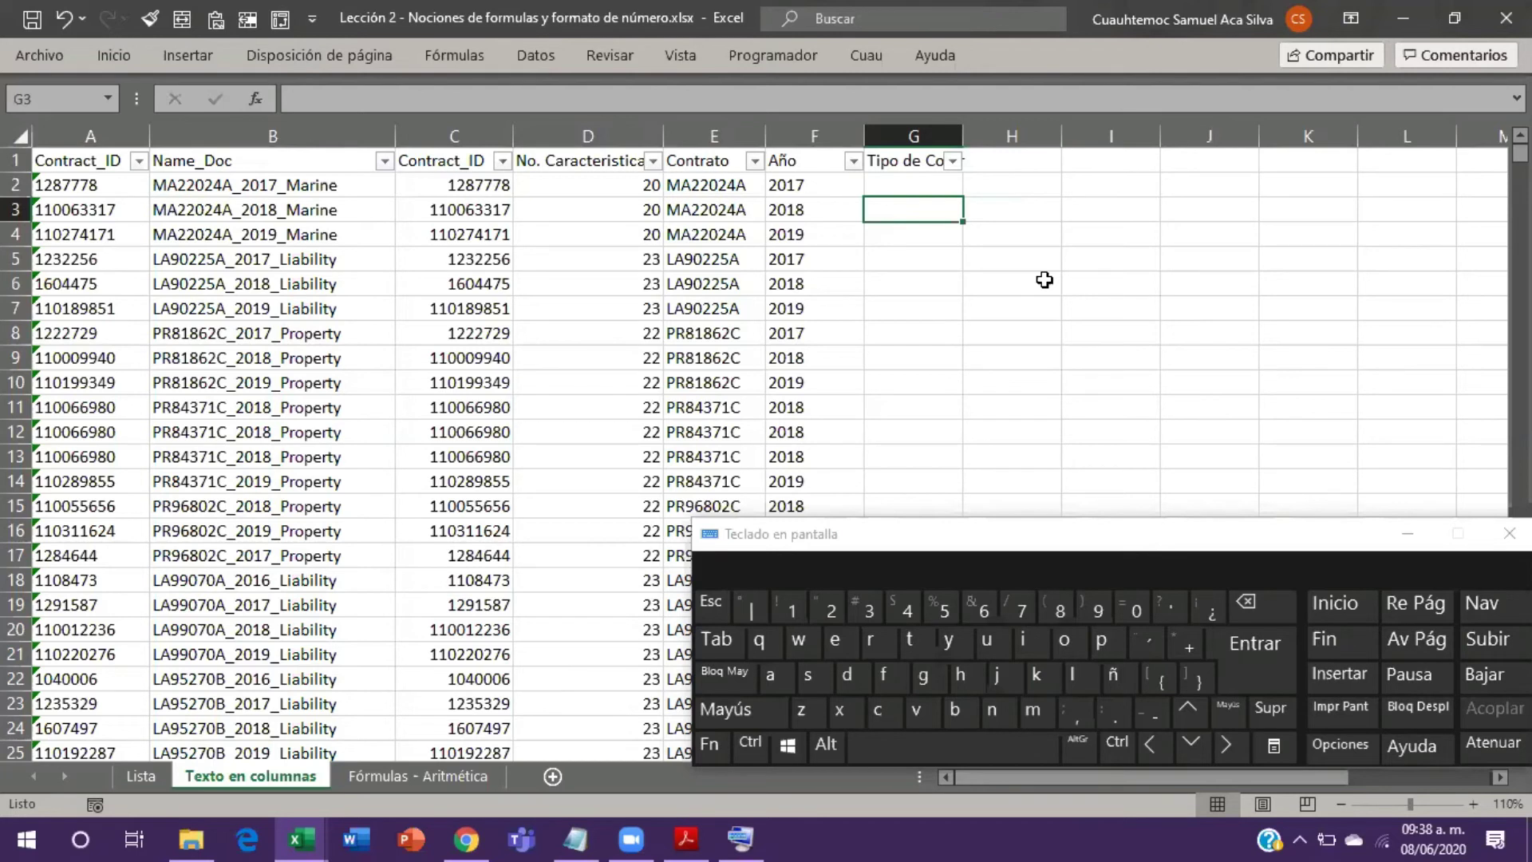
Step: Enter =HALLAR(201,B2,1) in G2 to find the position where 201 starts in B2's text
{"action": "key", "text": "Up"}
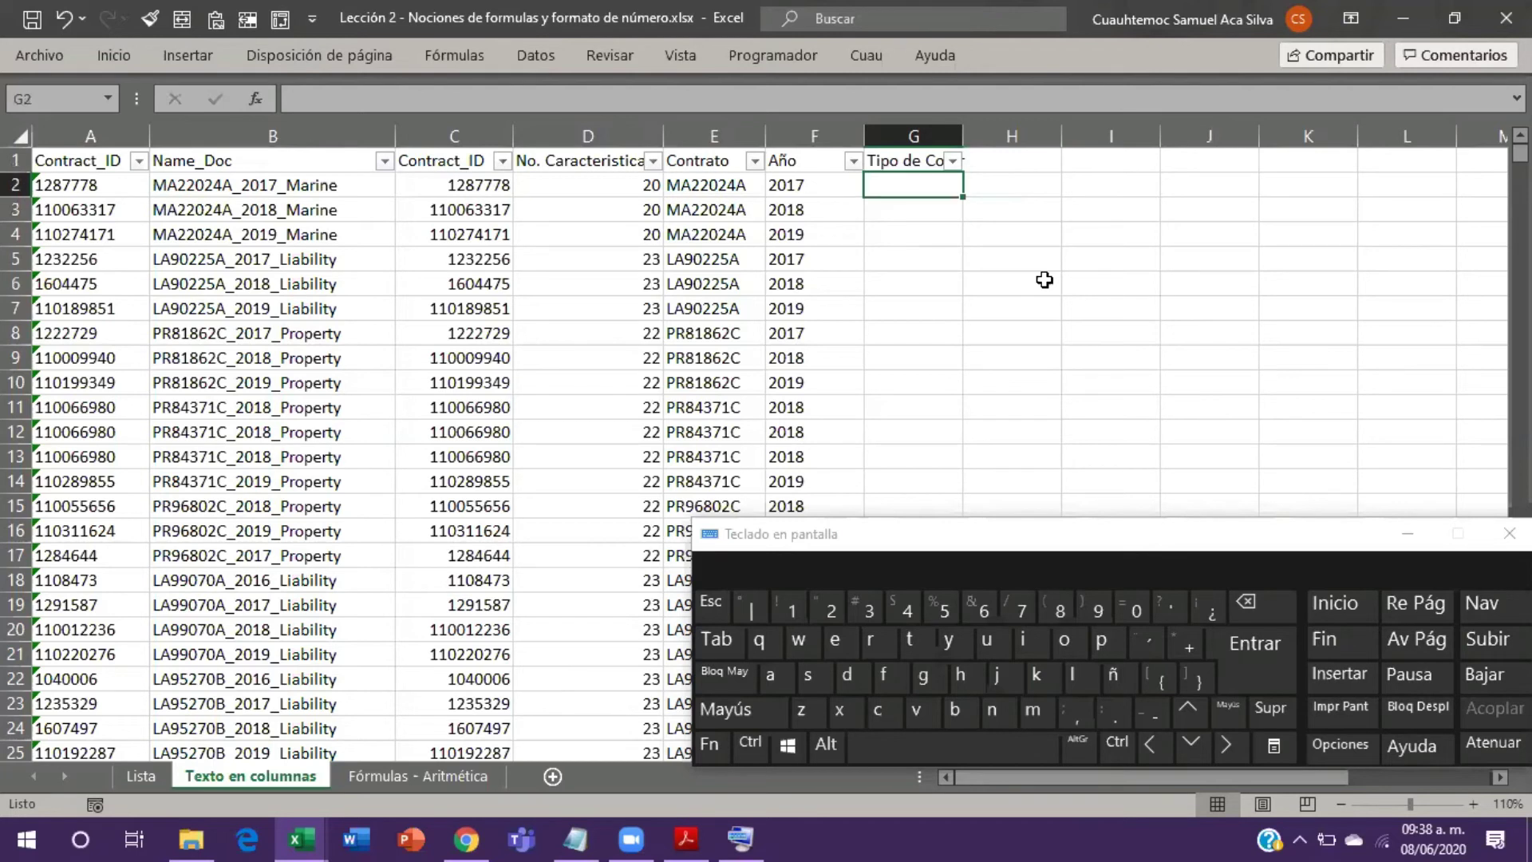
{"action": "key", "text": "shift"}
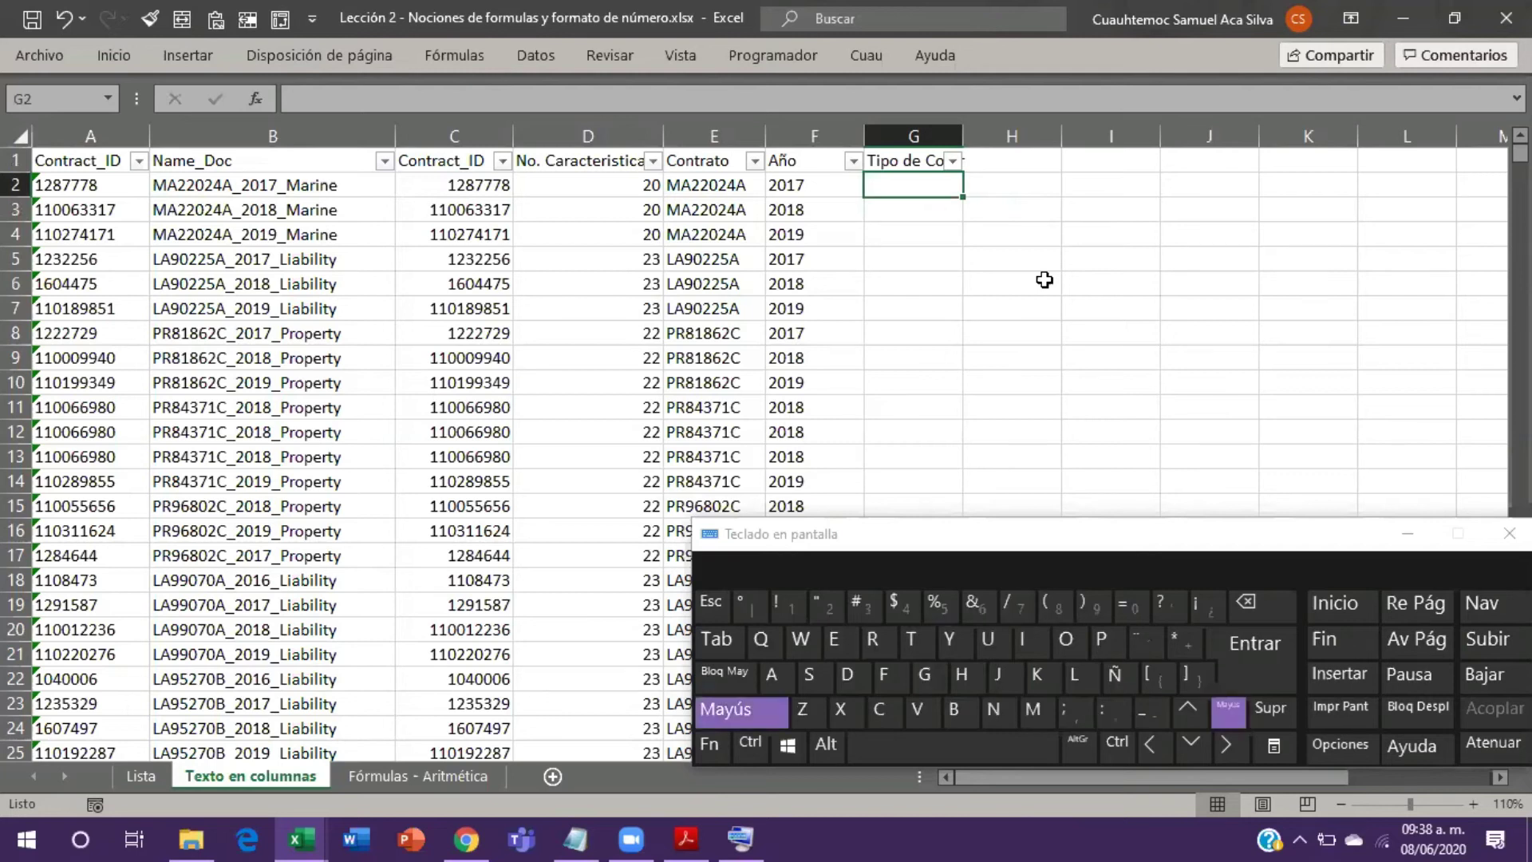
{"action": "type", "text": "=Hall"}
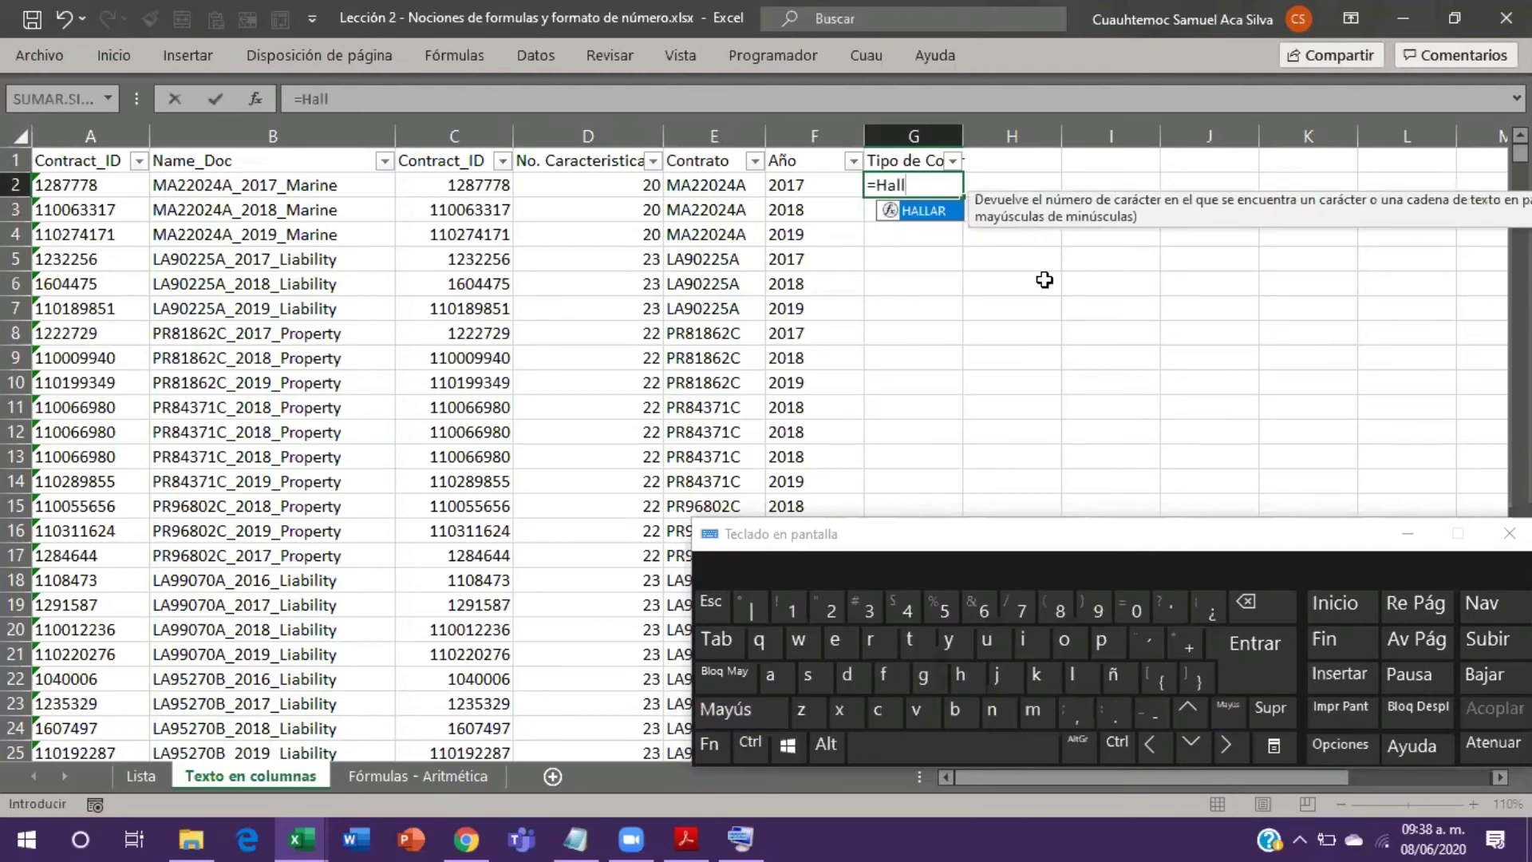
{"action": "key", "text": "Tab"}
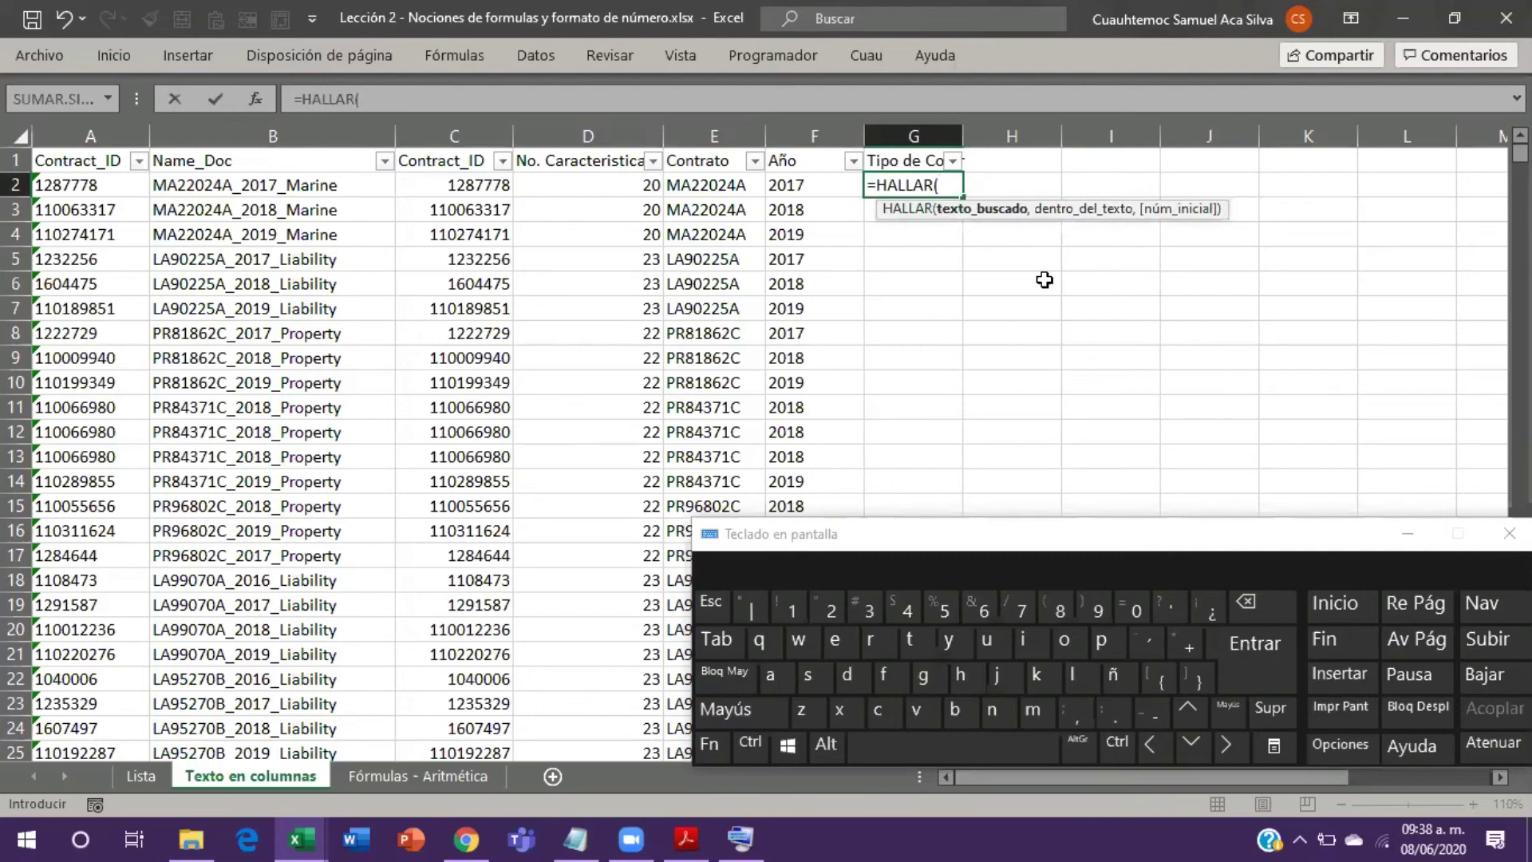
{"action": "type", "text": "201"}
{"action": "type", "text": ","}
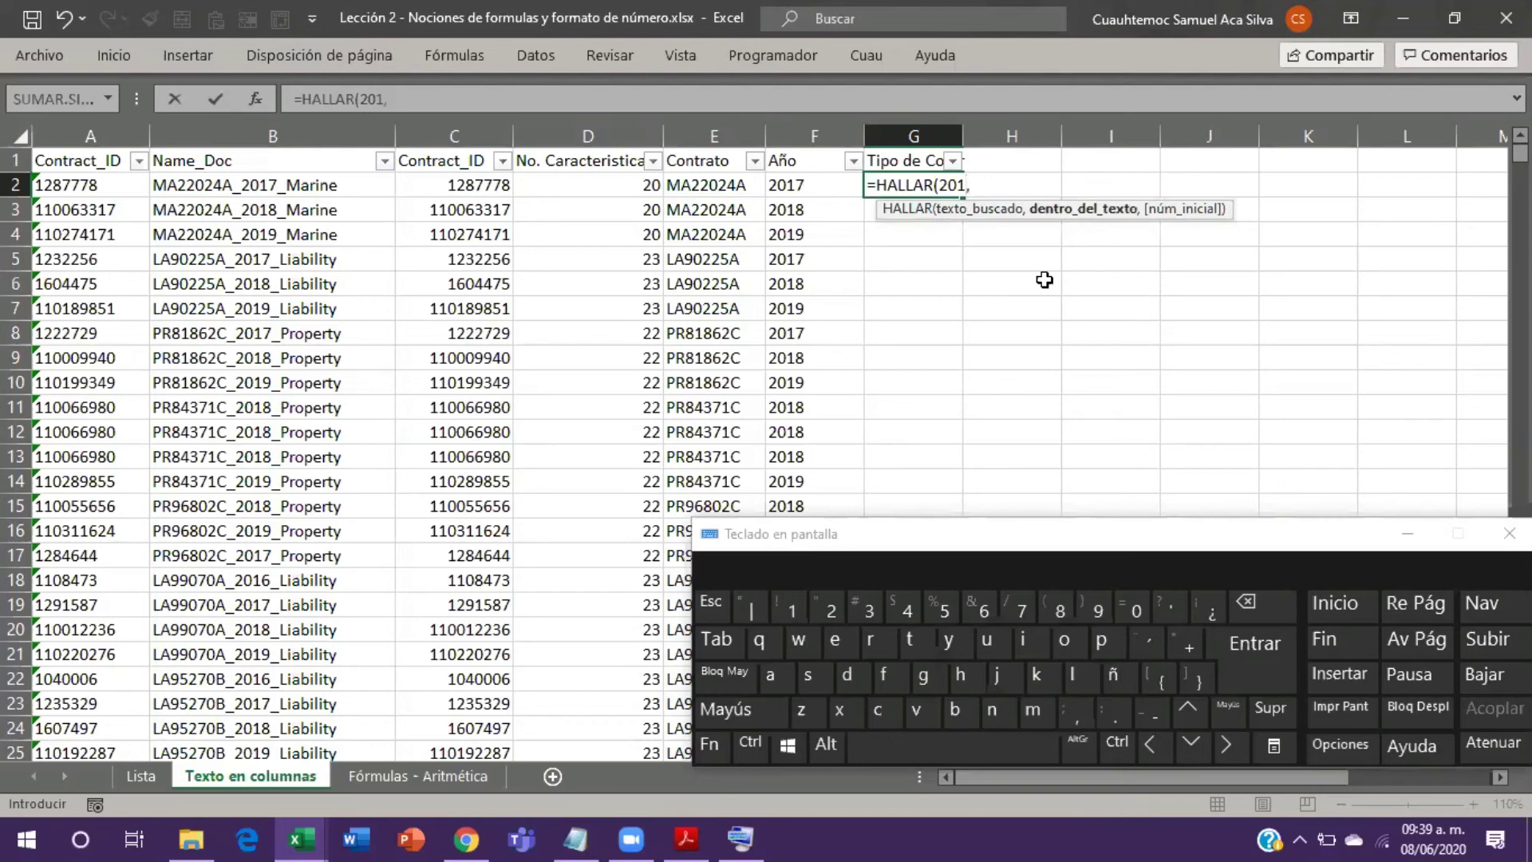
{"action": "key", "text": "BackSpace"}
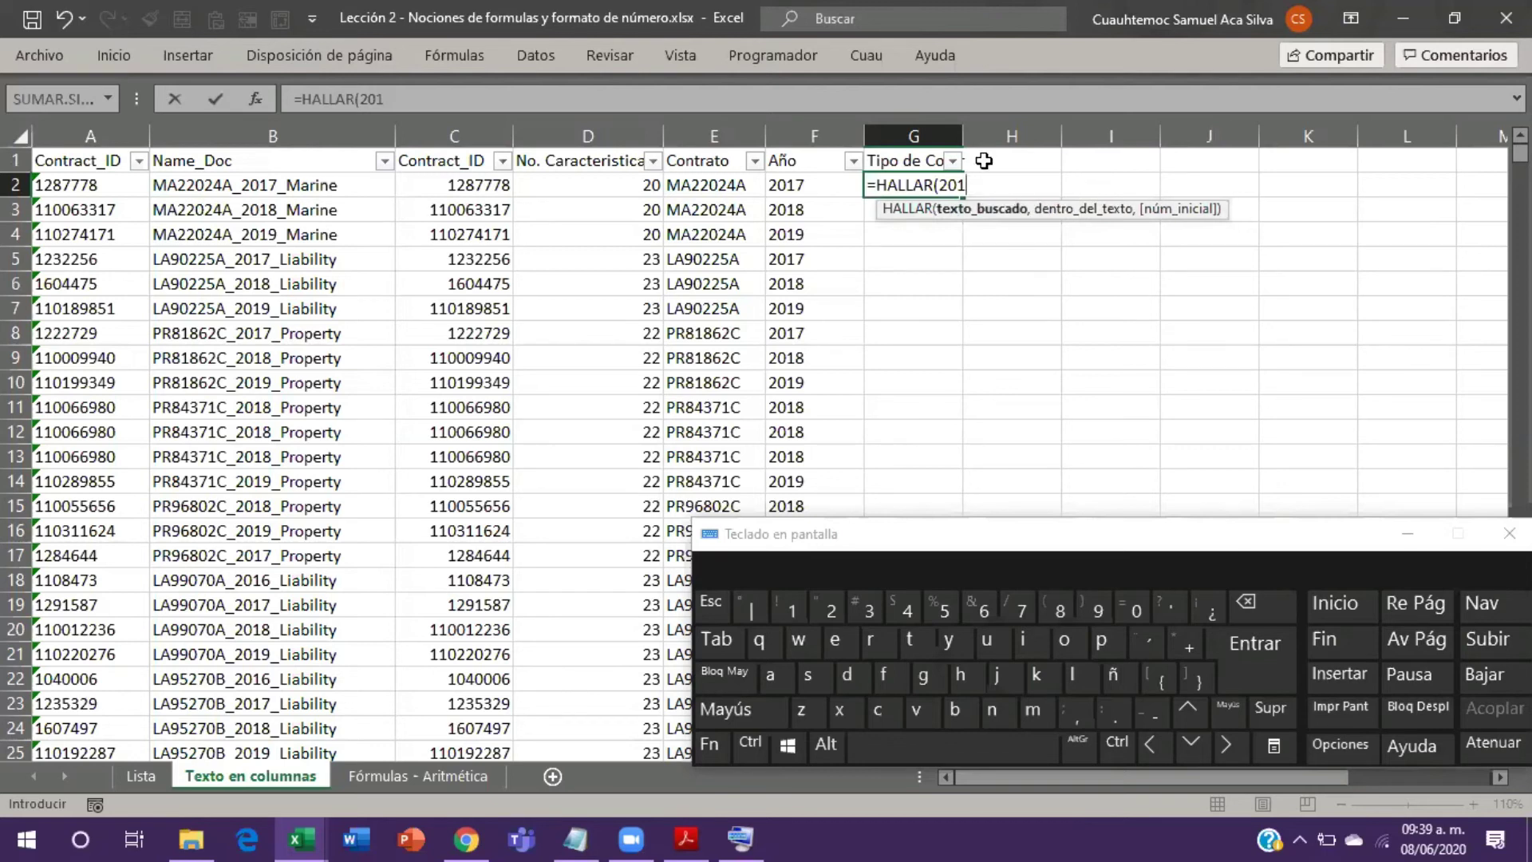
{"action": "type", "text": ","}
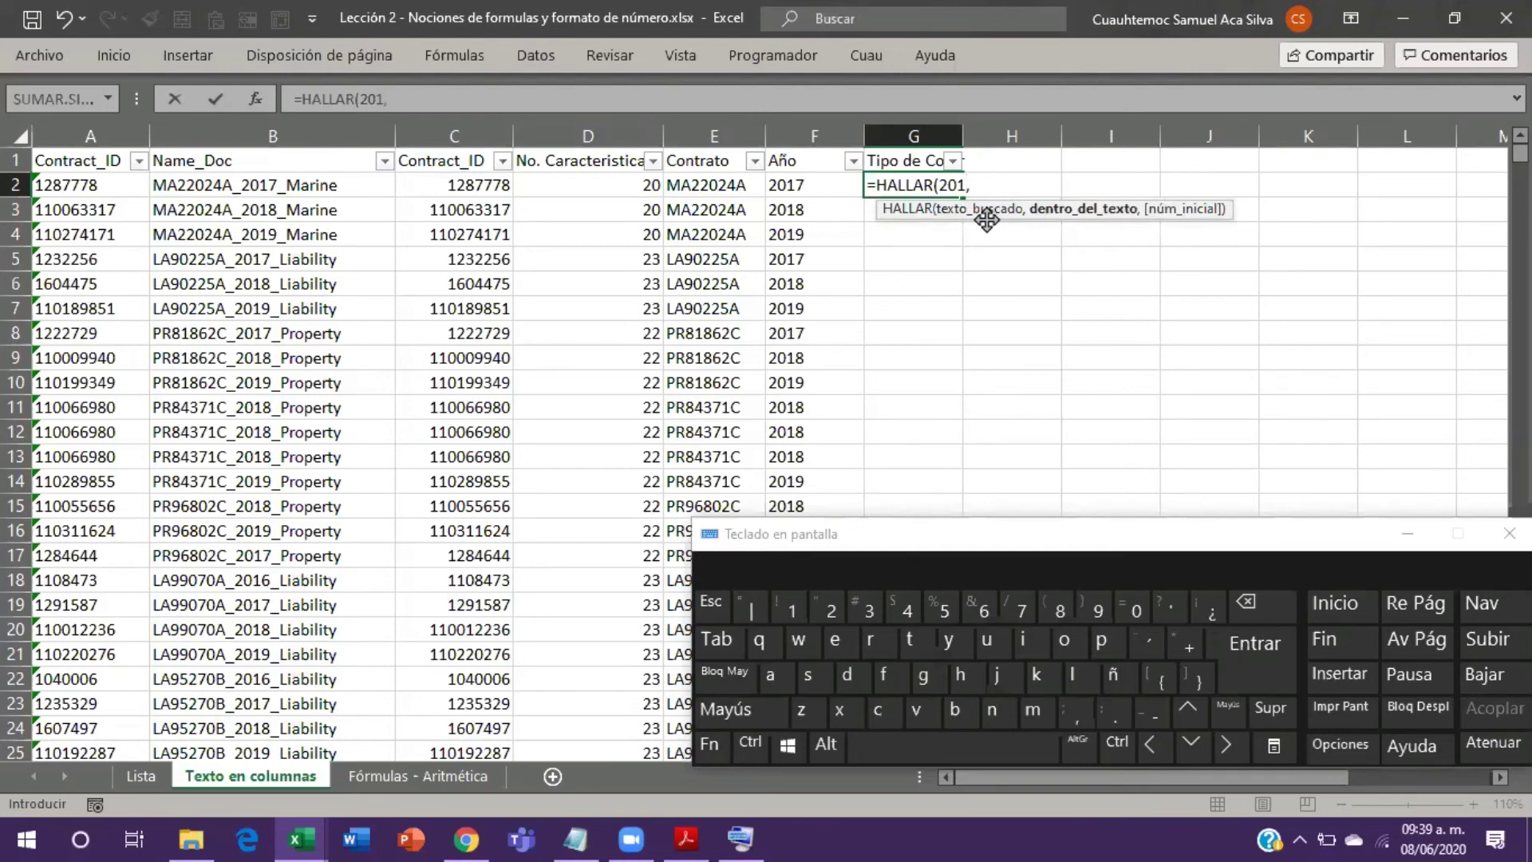
{"action": "left_click", "coordinate": [324, 184]}
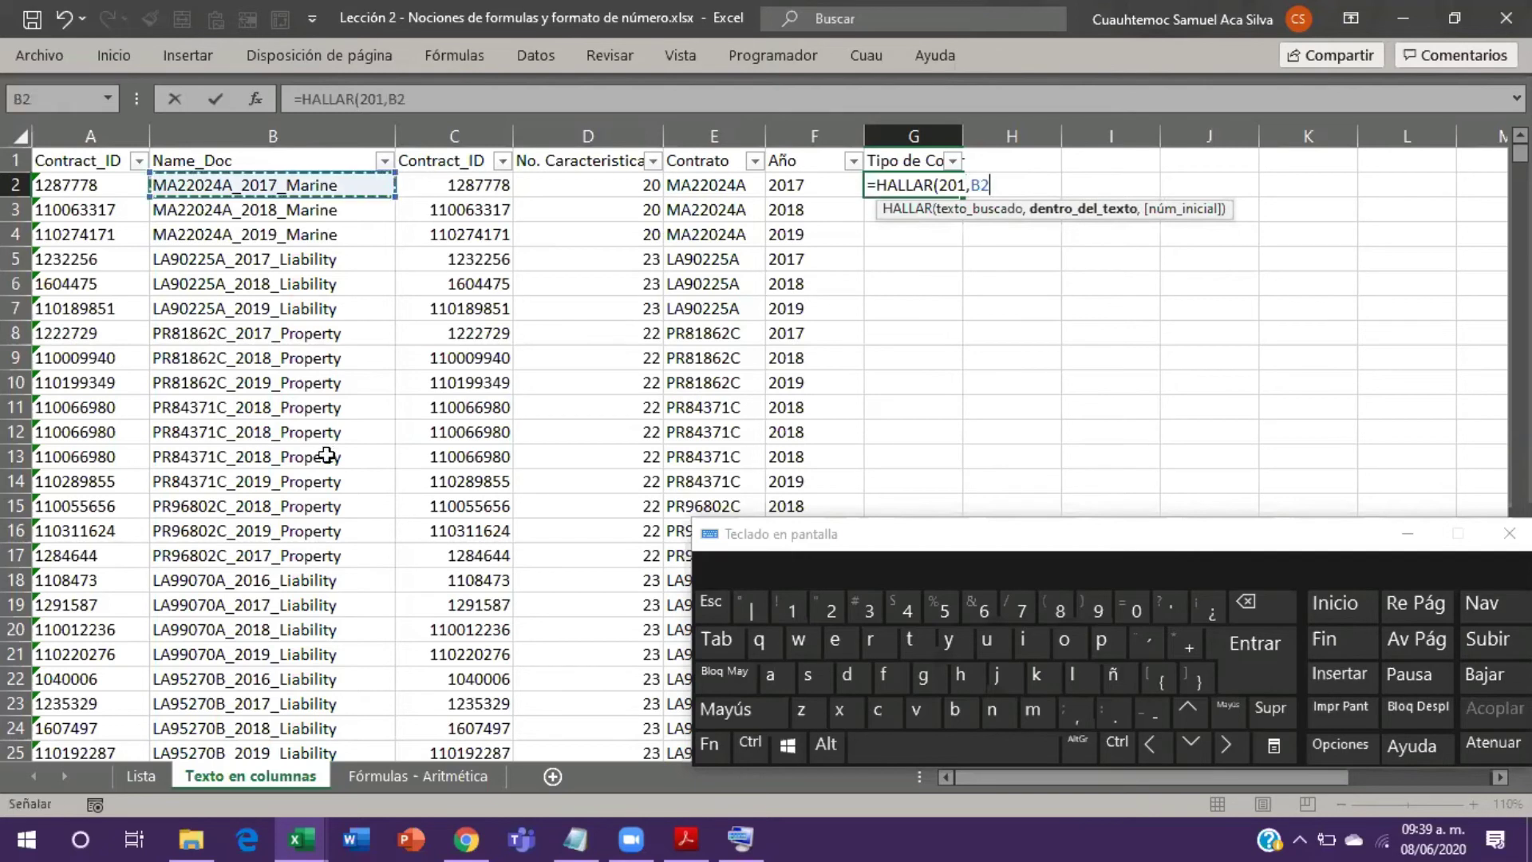
{"action": "type", "text": ","}
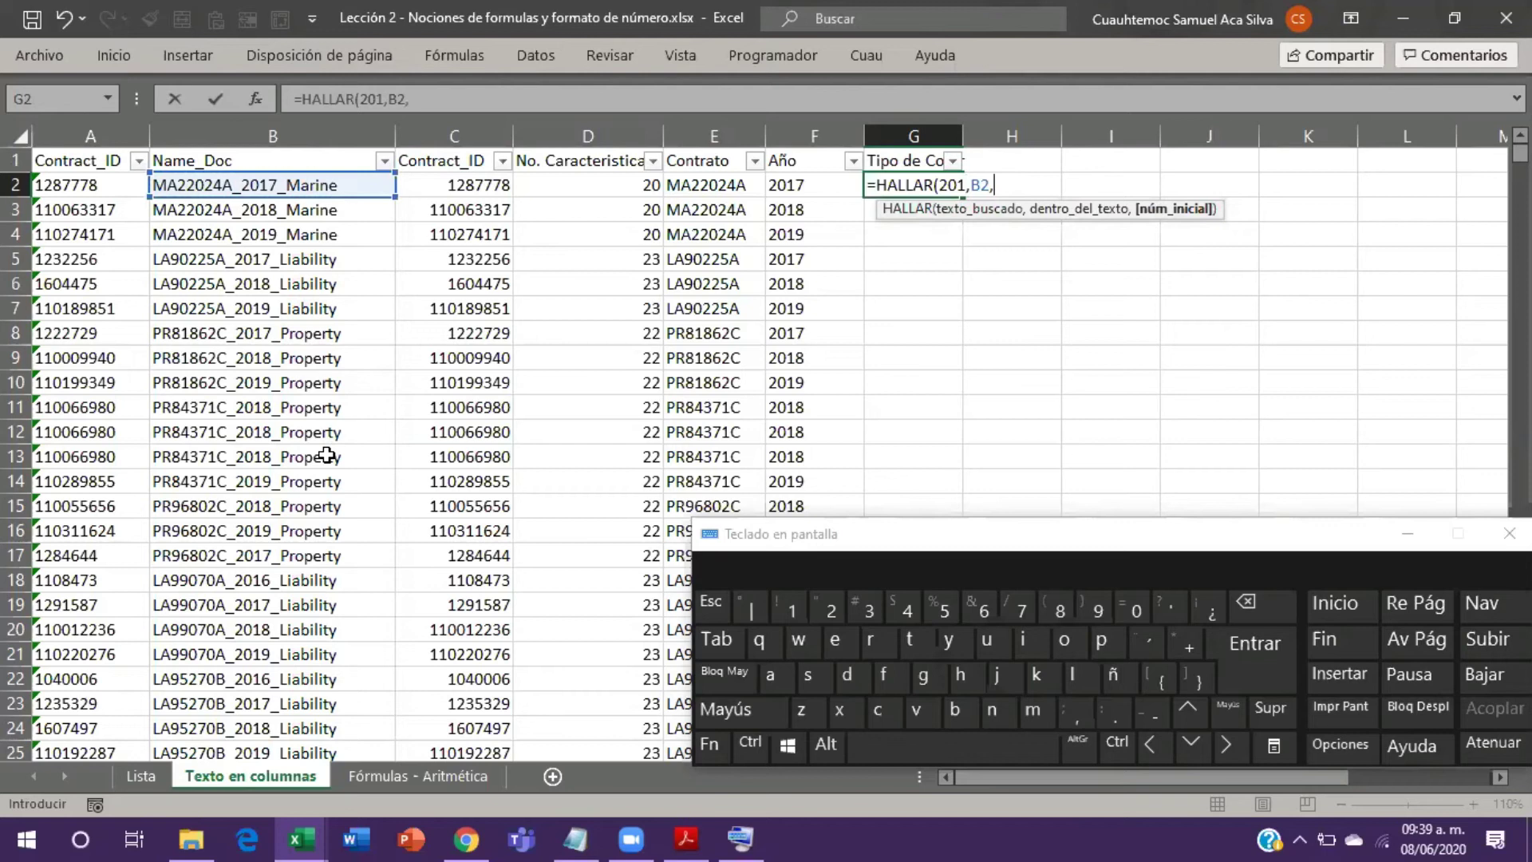
{"action": "type", "text": "1)"}
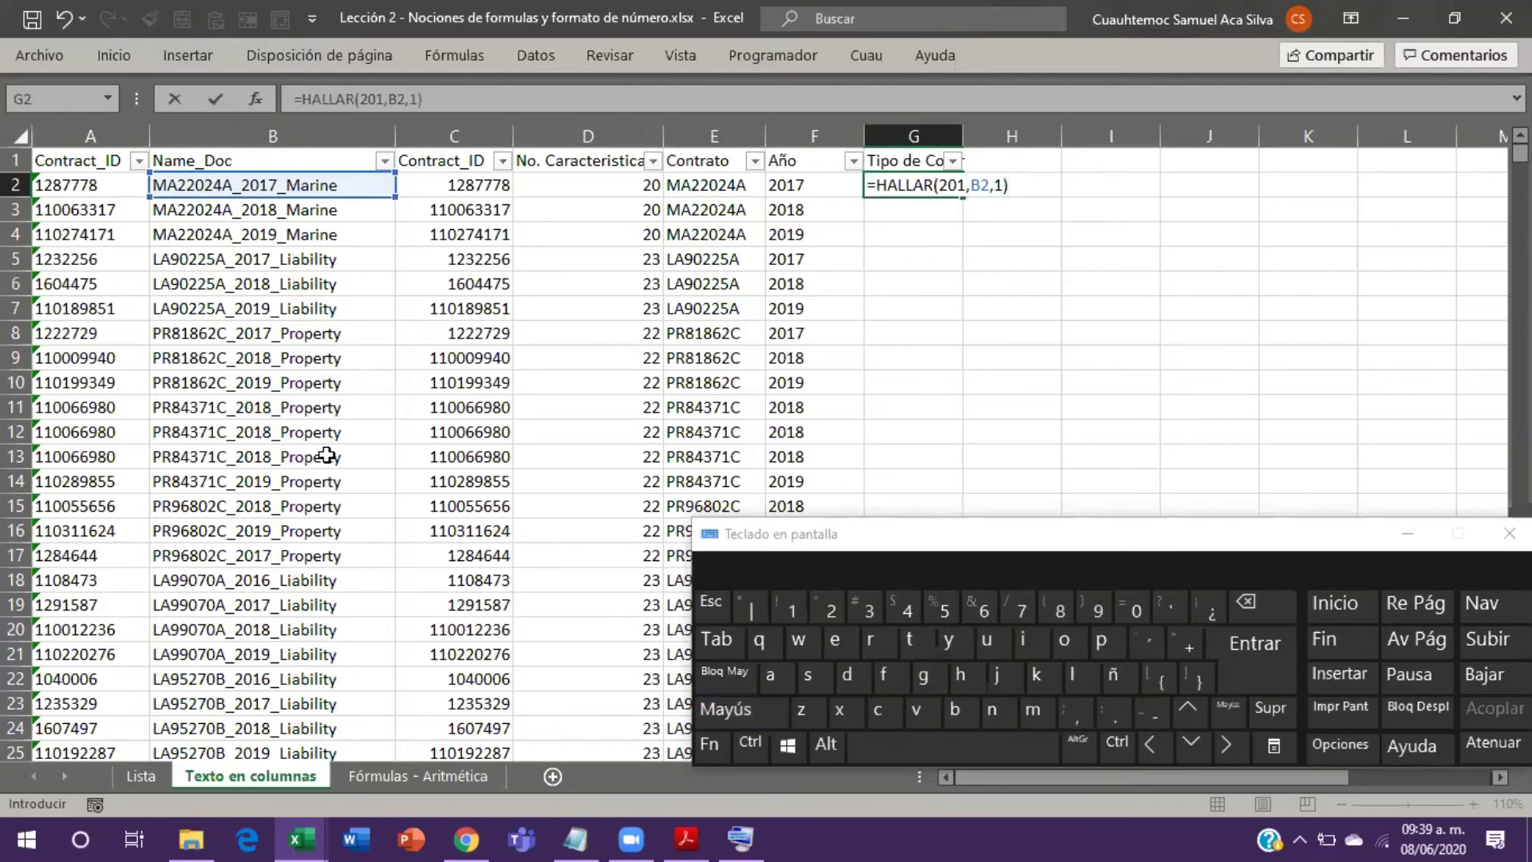
{"action": "key", "text": "Return"}
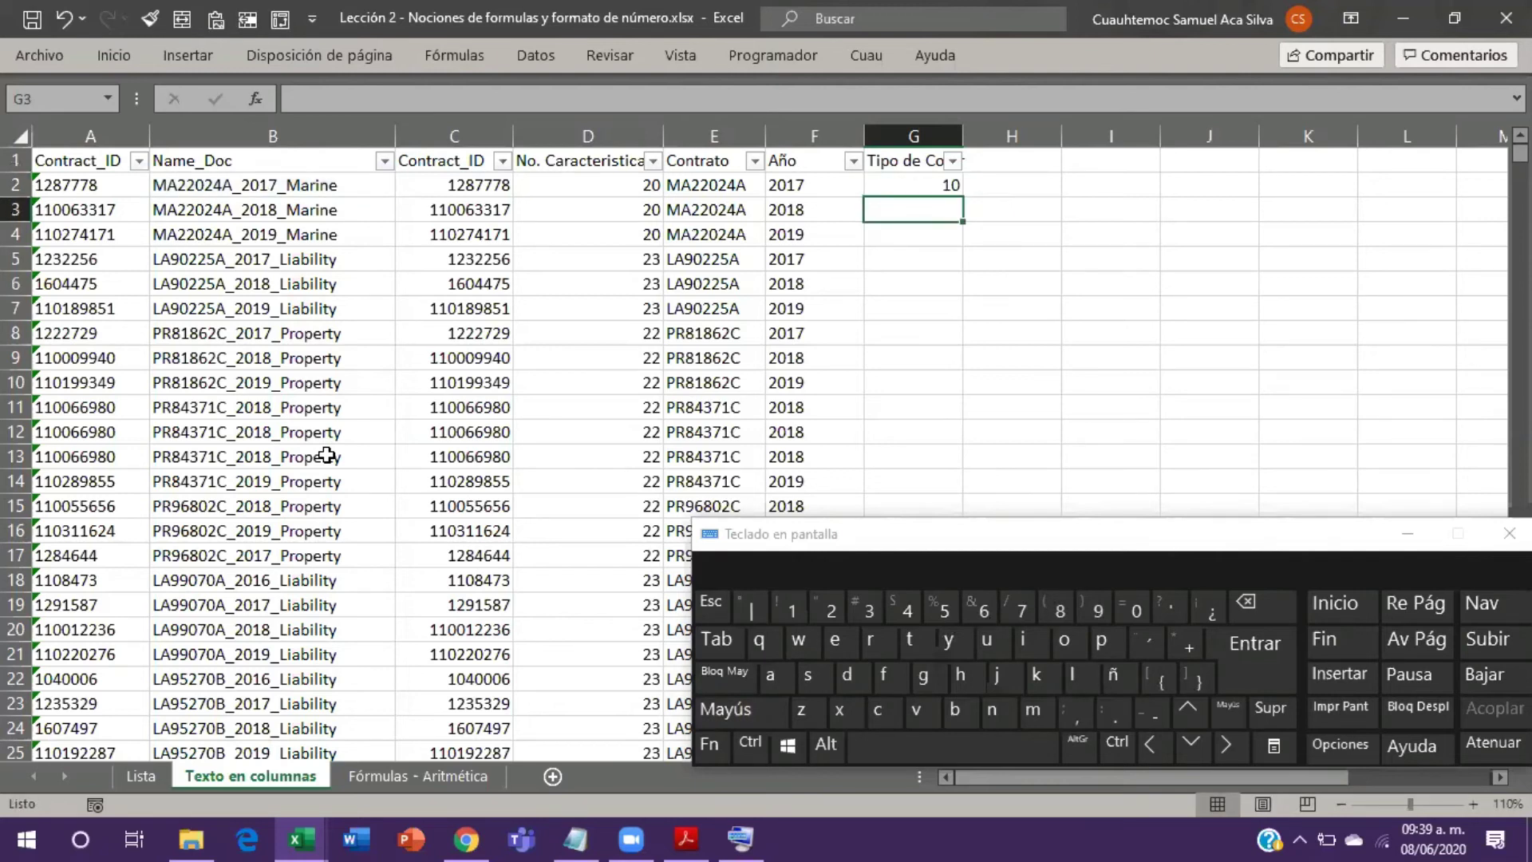
Step: Copy the HALLAR formula from G2 down through G9
{"action": "key", "text": "Up"}
{"action": "key", "text": "ctrl+c"}
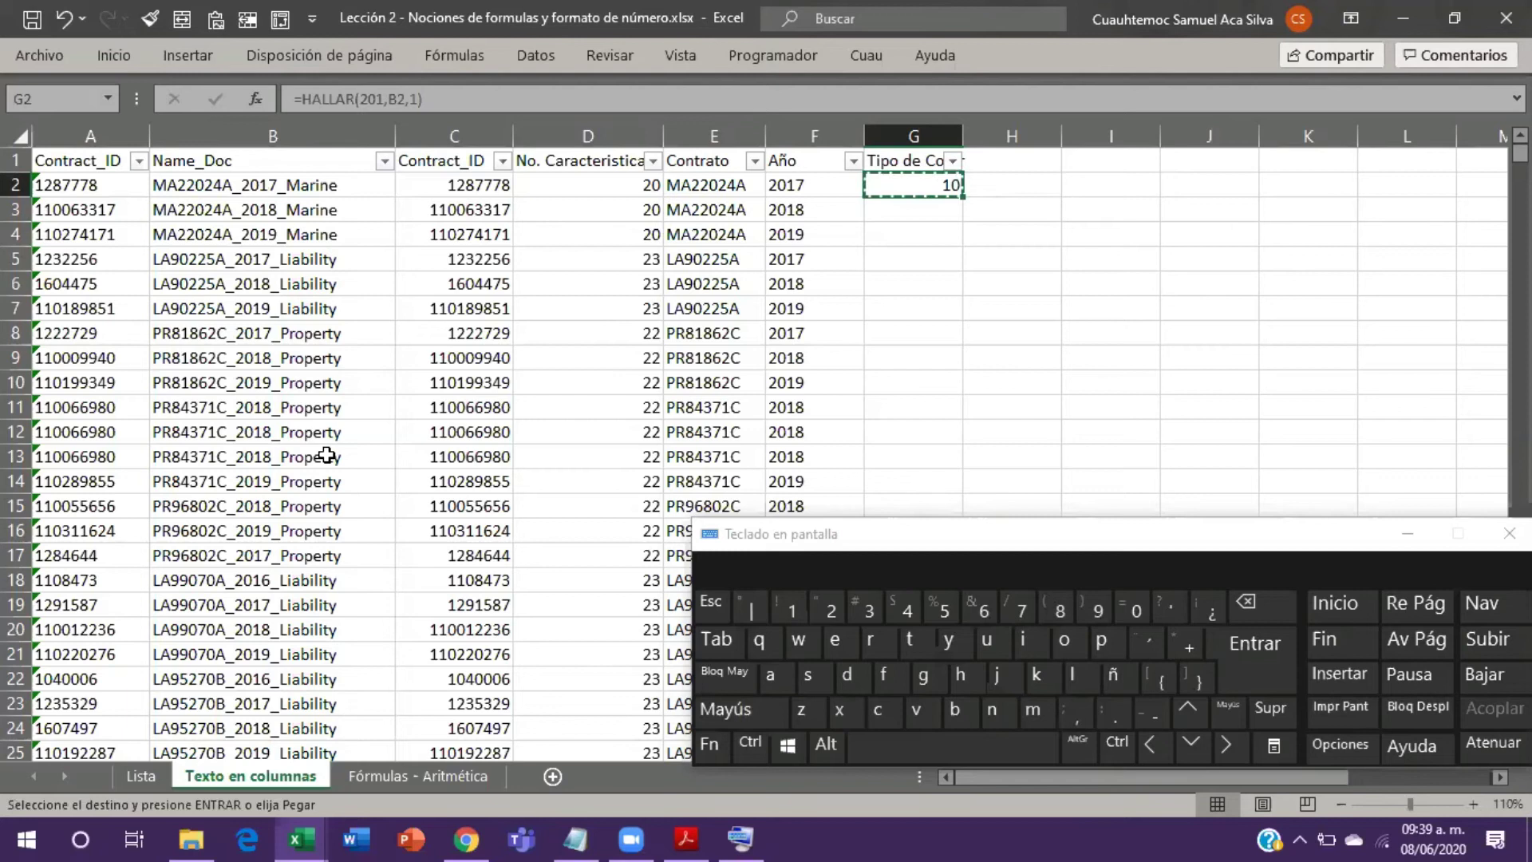
{"action": "key", "text": "shift+Down"}
{"action": "key", "text": "shift+Down"}
{"action": "key", "text": "shift+Down"}
{"action": "key", "text": "shift+Down"}
{"action": "key", "text": "shift+Down"}
{"action": "key", "text": "shift+Down"}
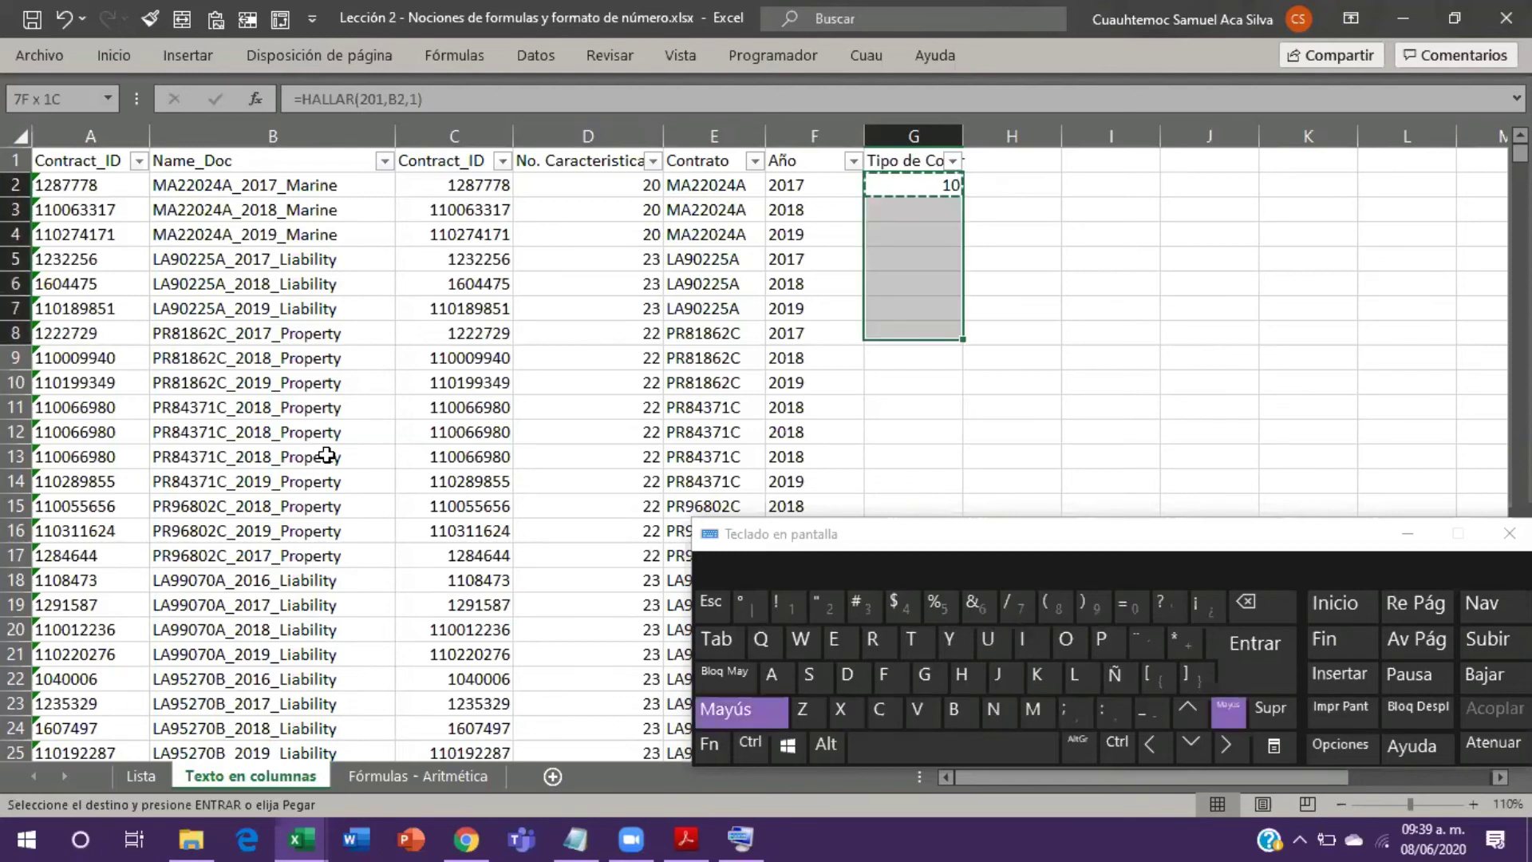
{"action": "key", "text": "shift+Down"}
{"action": "key", "text": "Return"}
{"action": "key", "text": "Down"}
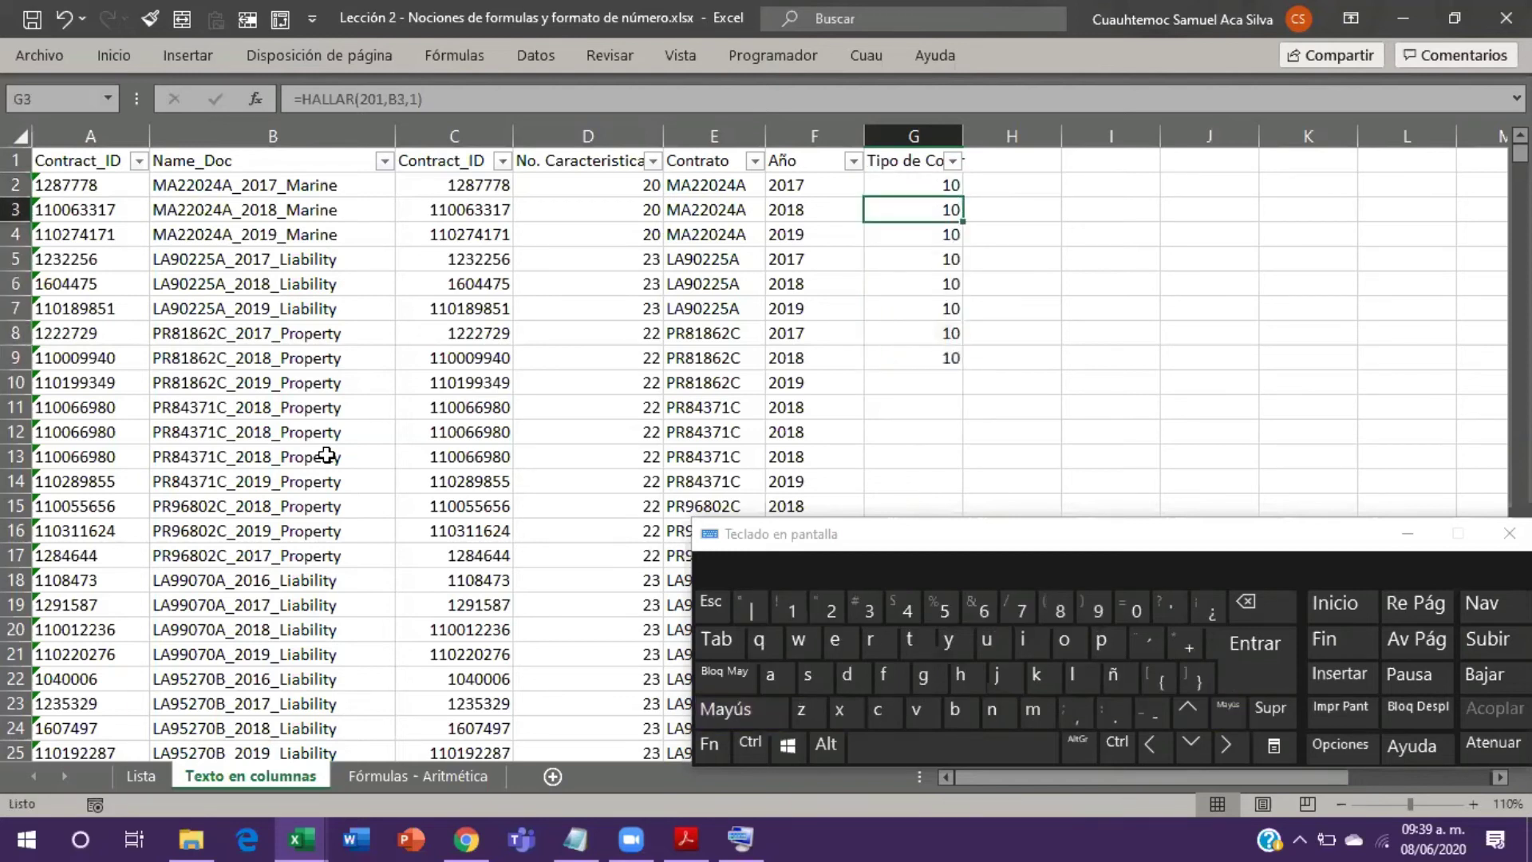
Step: Insert dsfvfv at the start of the Name_Doc text in B2
{"action": "key", "text": "Up"}
{"action": "key", "text": "ctrl+bracketleft"}
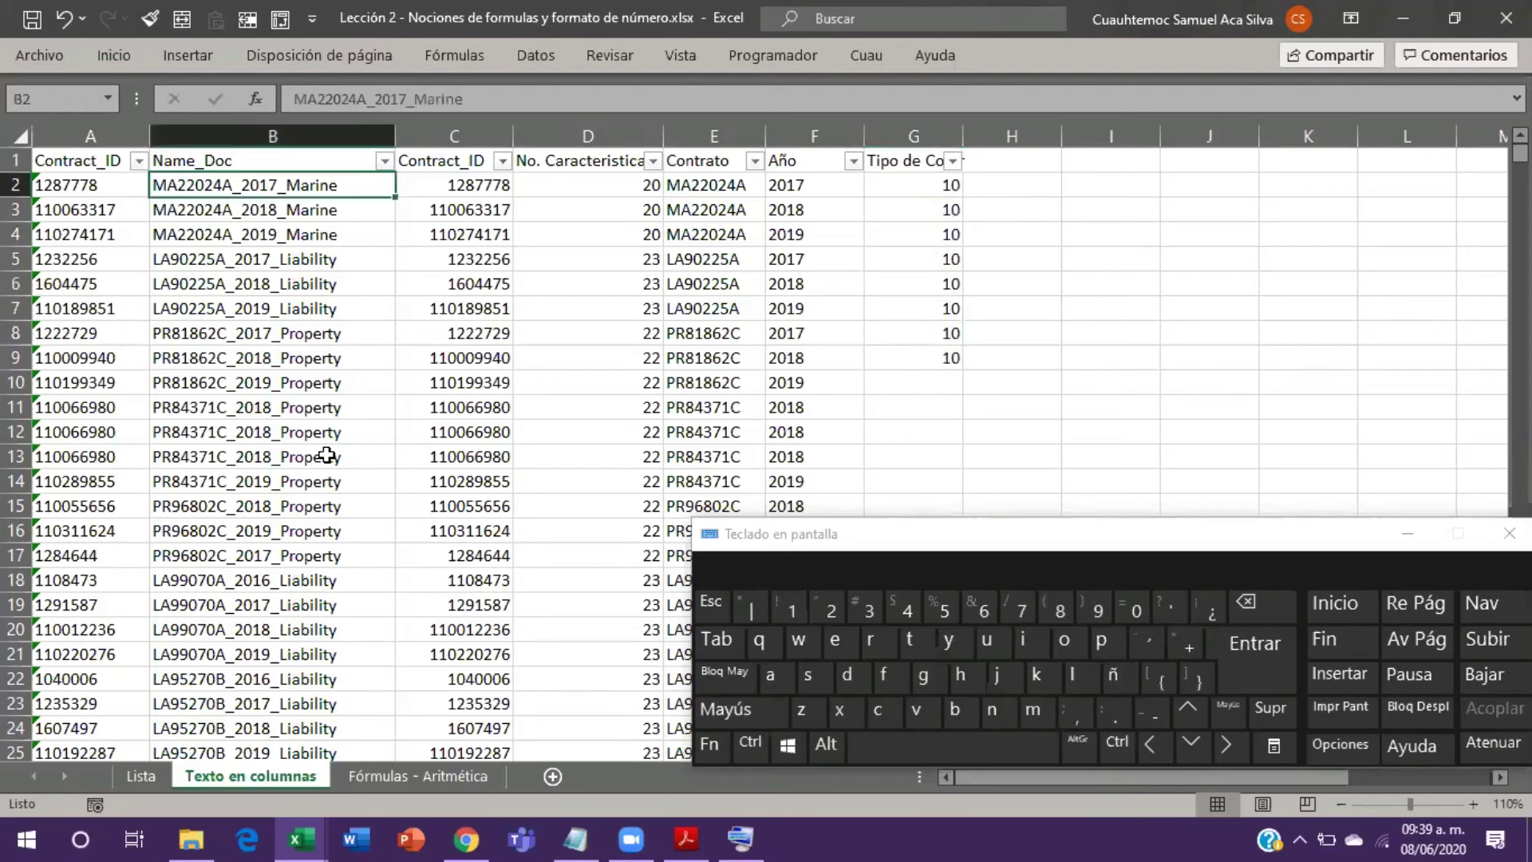
{"action": "key", "text": "F2"}
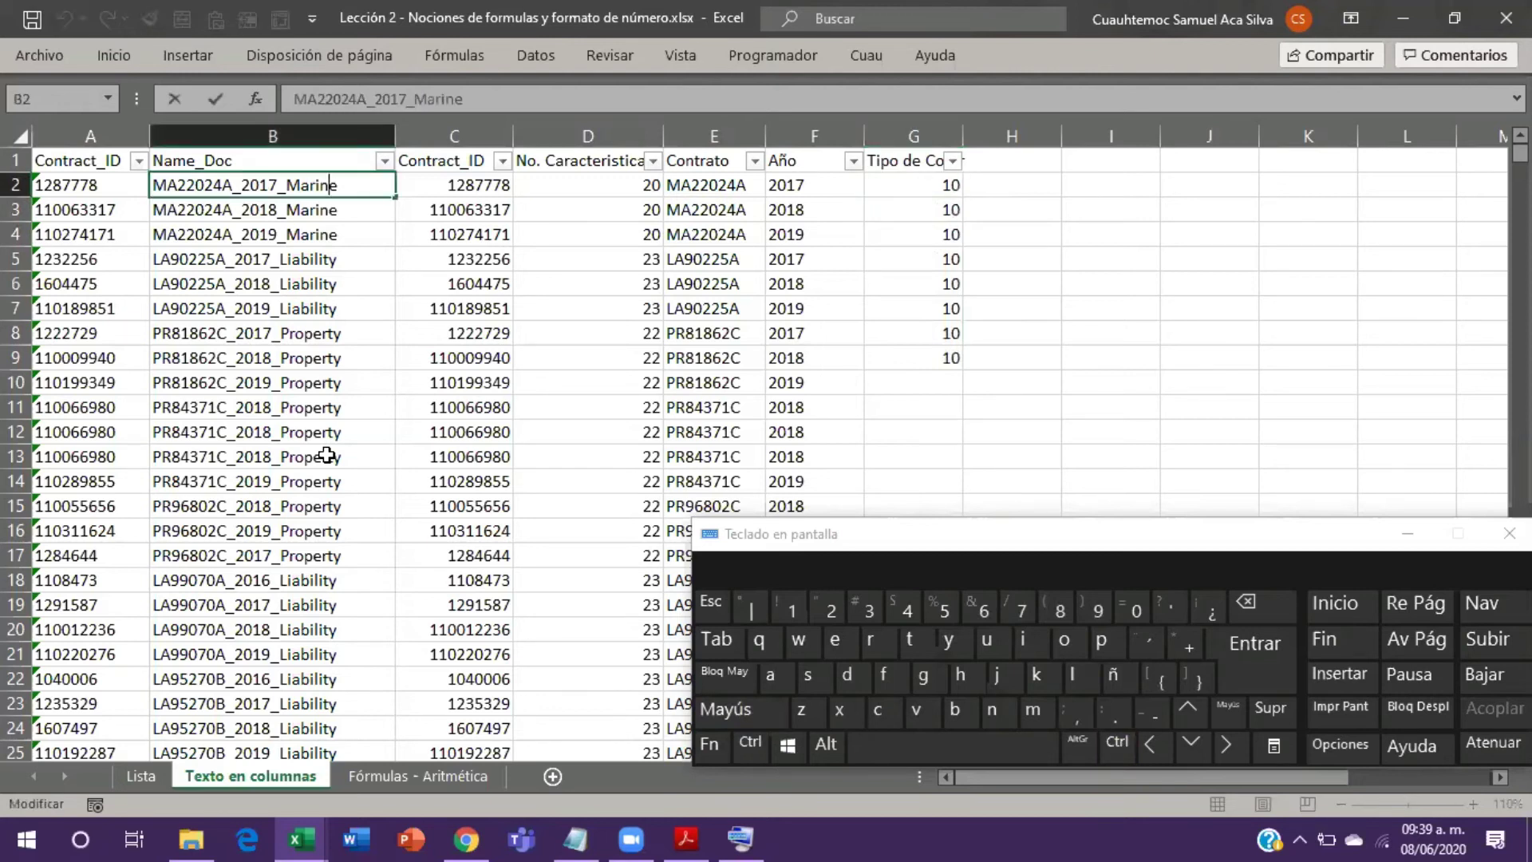
{"action": "key", "text": "Home"}
{"action": "type", "text": "dsfvfv"}
{"action": "key", "text": "Return"}
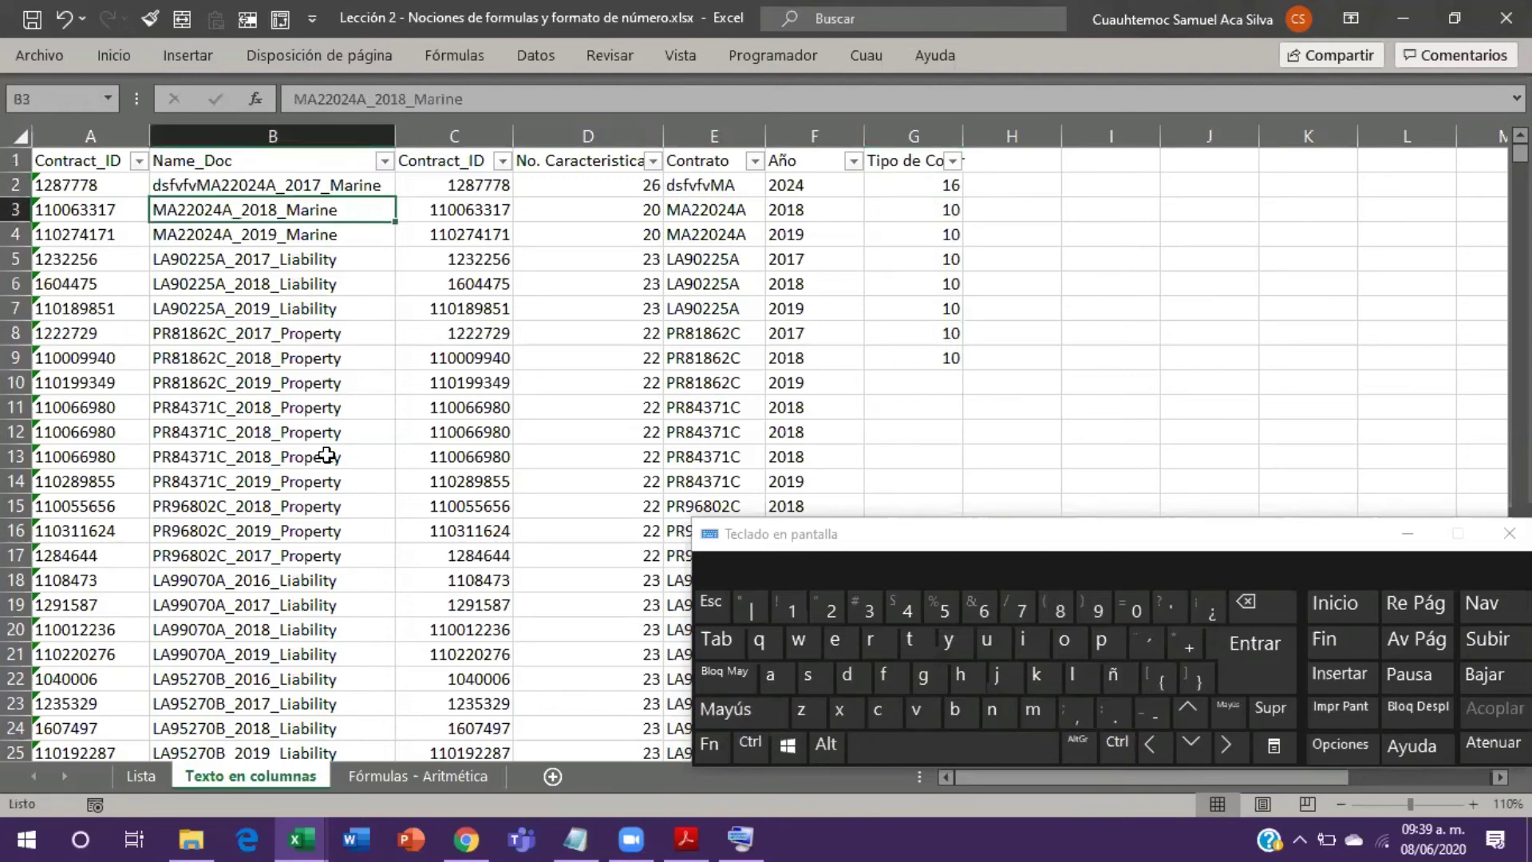
Step: Insert dfvbfvdf at the start of the Name_Doc text in B6
{"action": "key", "text": "Down"}
{"action": "key", "text": "Down"}
{"action": "key", "text": "Down"}
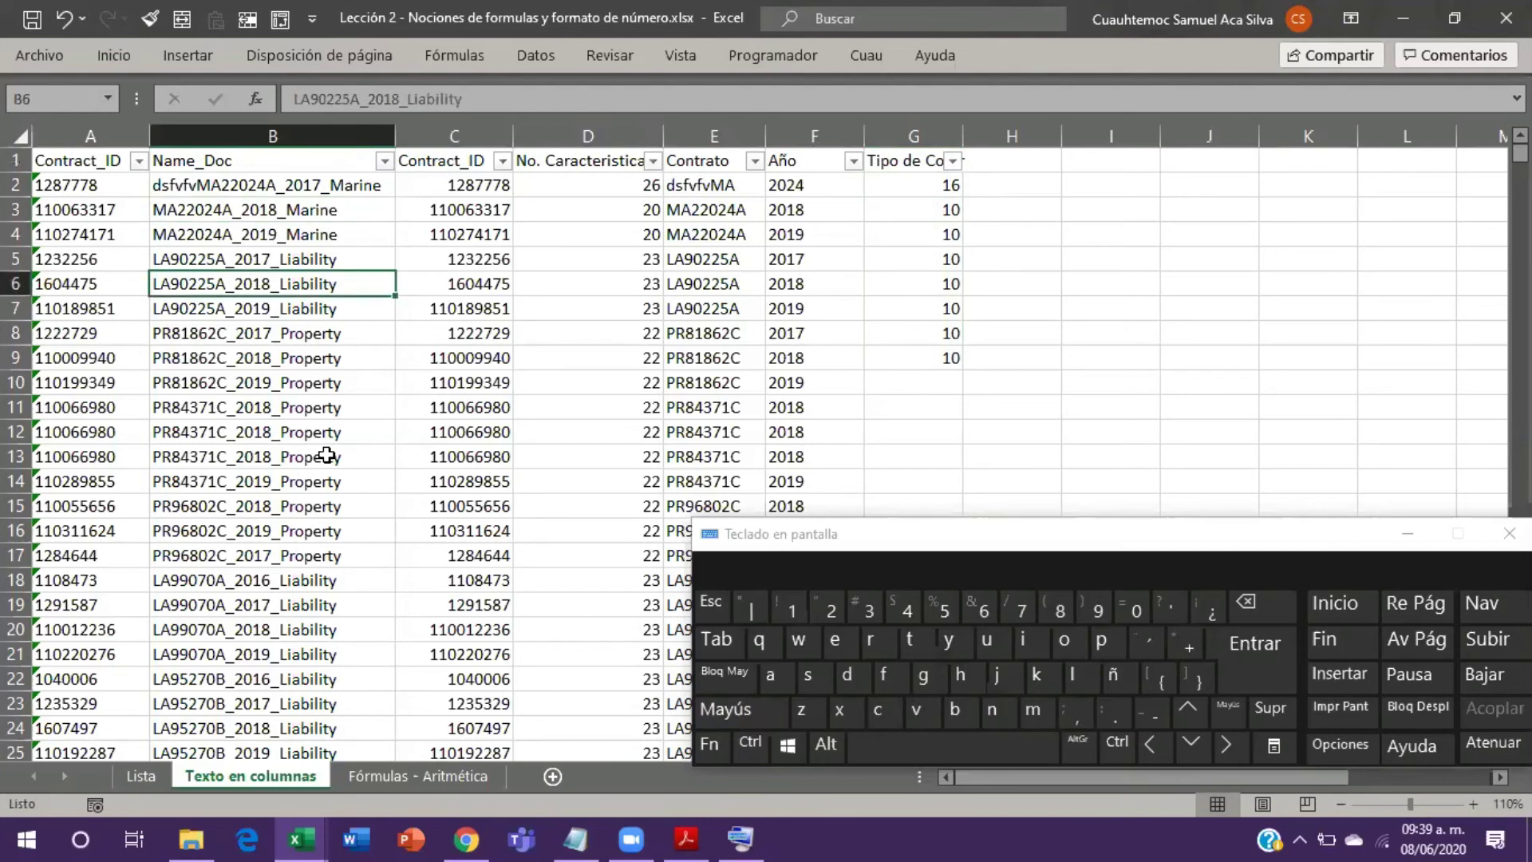
{"action": "key", "text": "F2"}
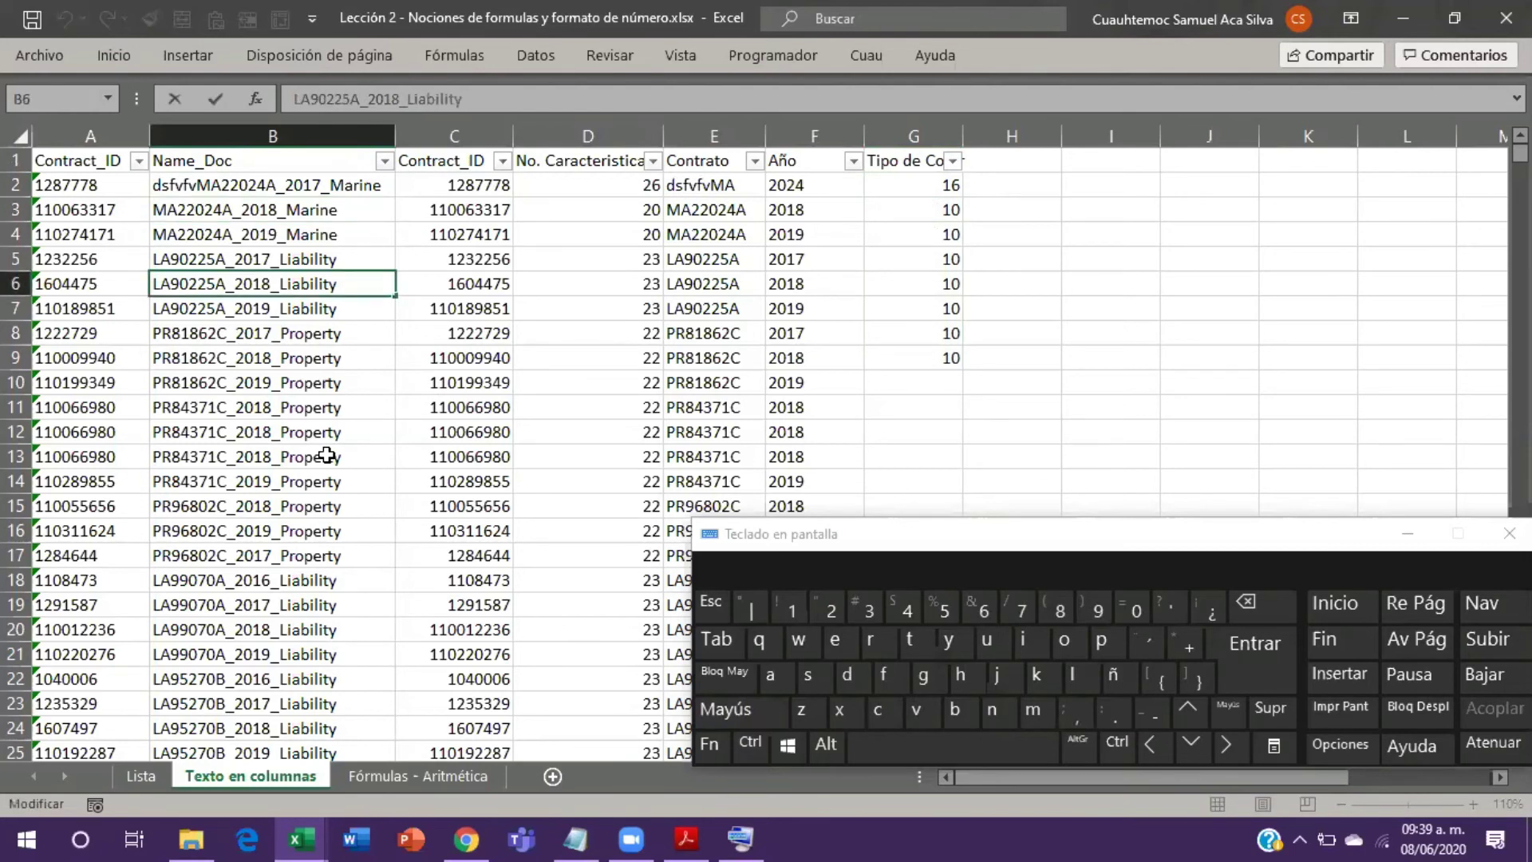
{"action": "type", "text": "dfvbfvdf"}
{"action": "key", "text": "Return"}
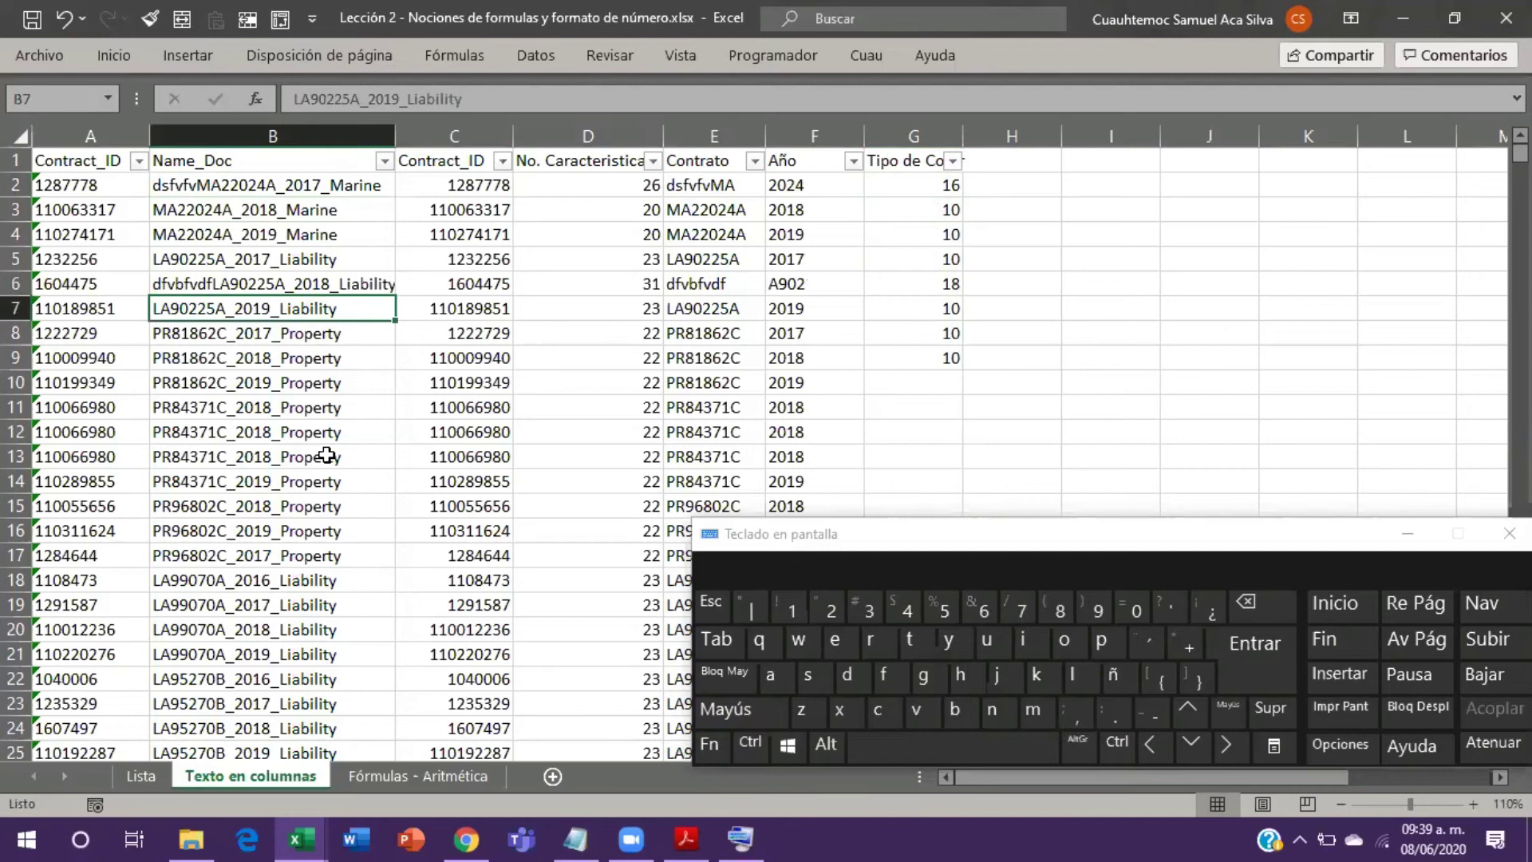
Step: Examine how the year, contract and character count formulas in row 6 respond to the altered Name_Doc text
{"action": "key", "text": "Up"}
{"action": "key", "text": "Right"}
{"action": "key", "text": "Right"}
{"action": "key", "text": "Right"}
{"action": "key", "text": "Right"}
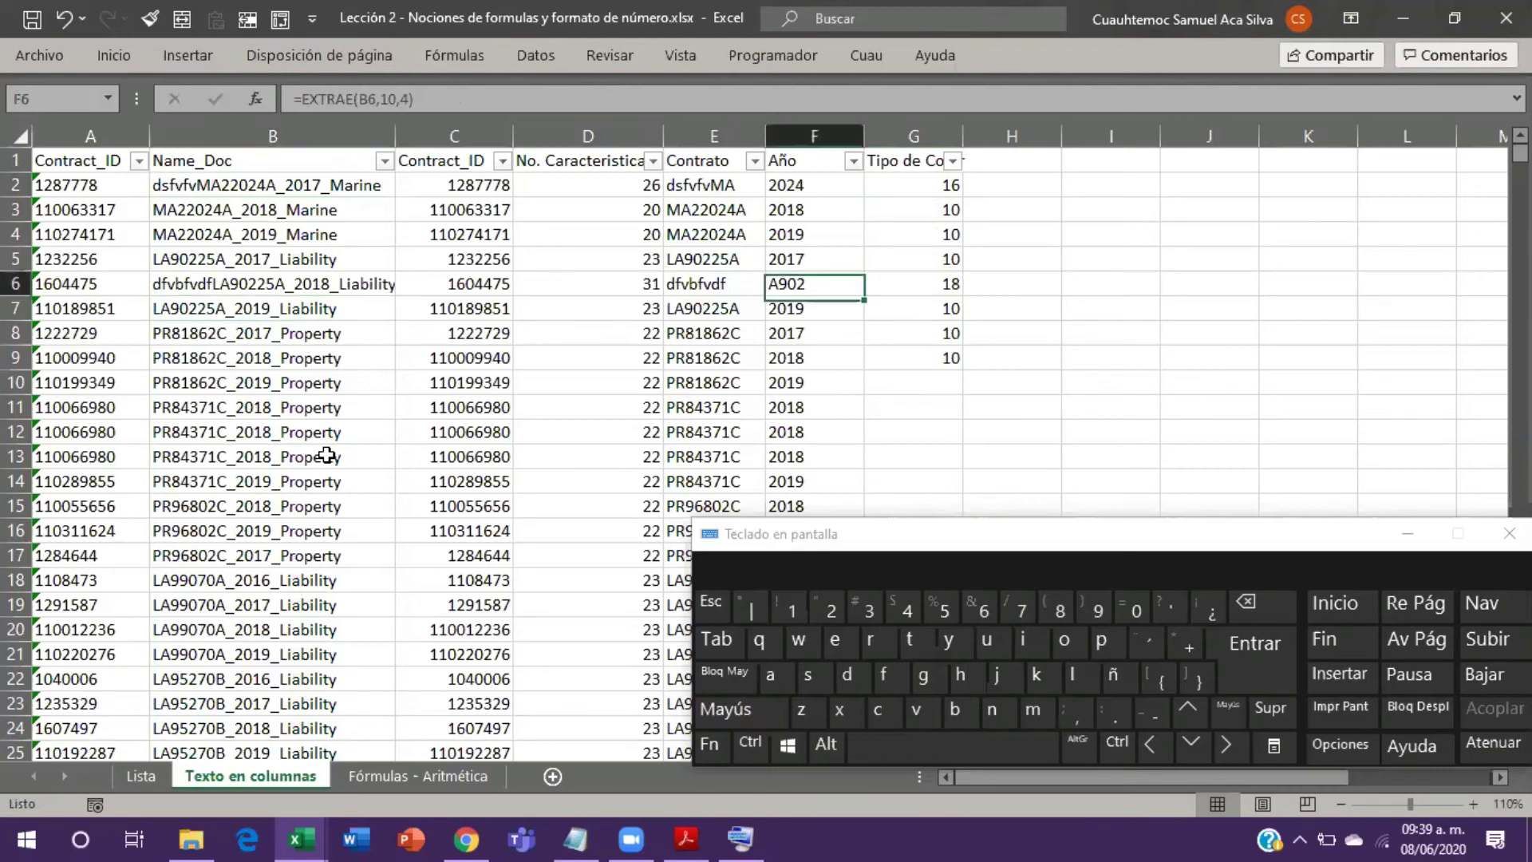
{"action": "key", "text": "Left"}
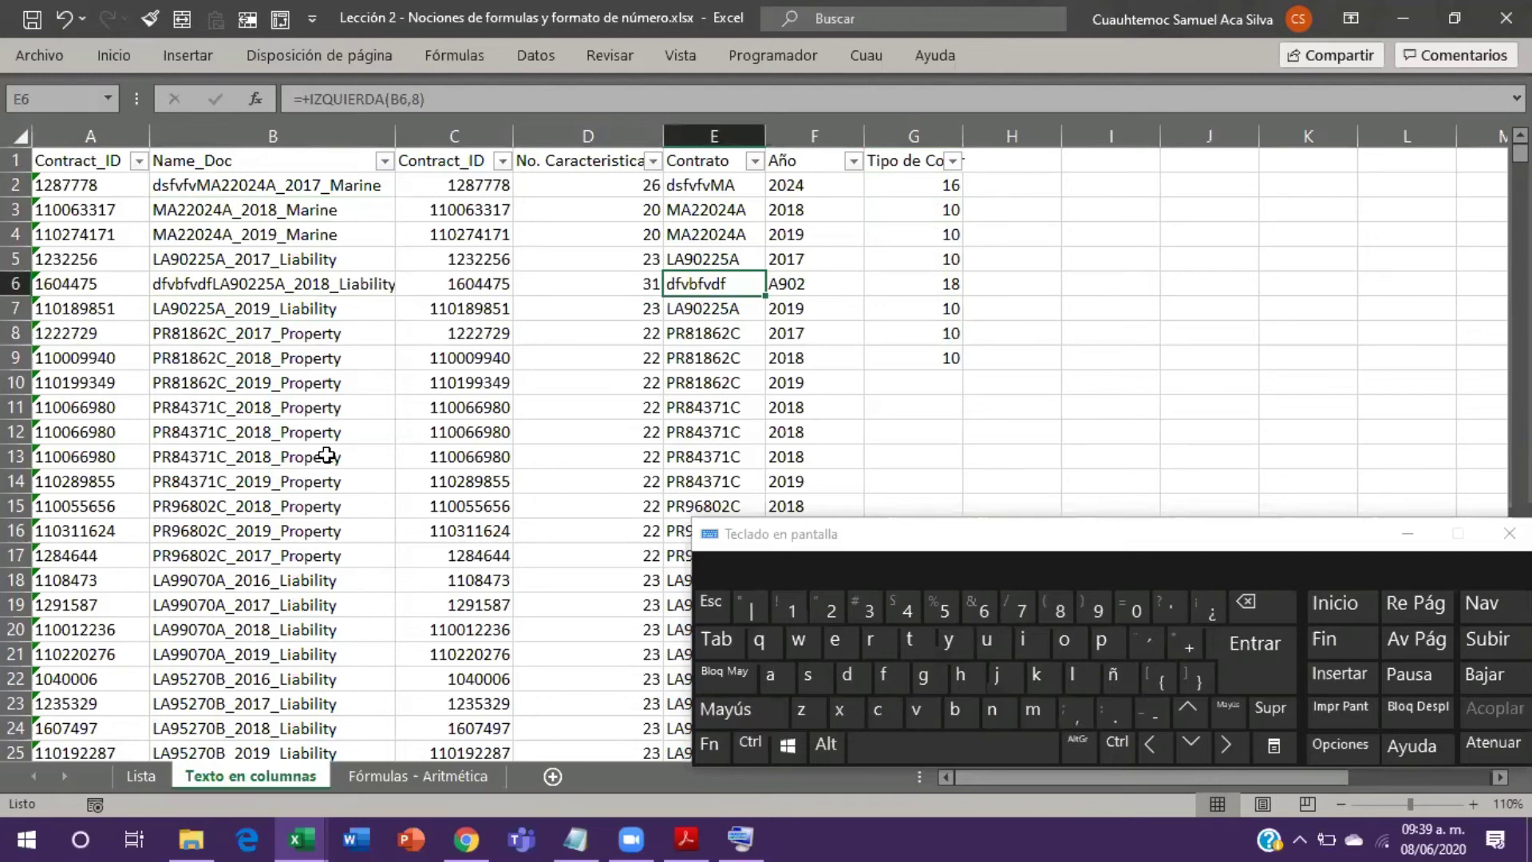
{"action": "key", "text": "Left"}
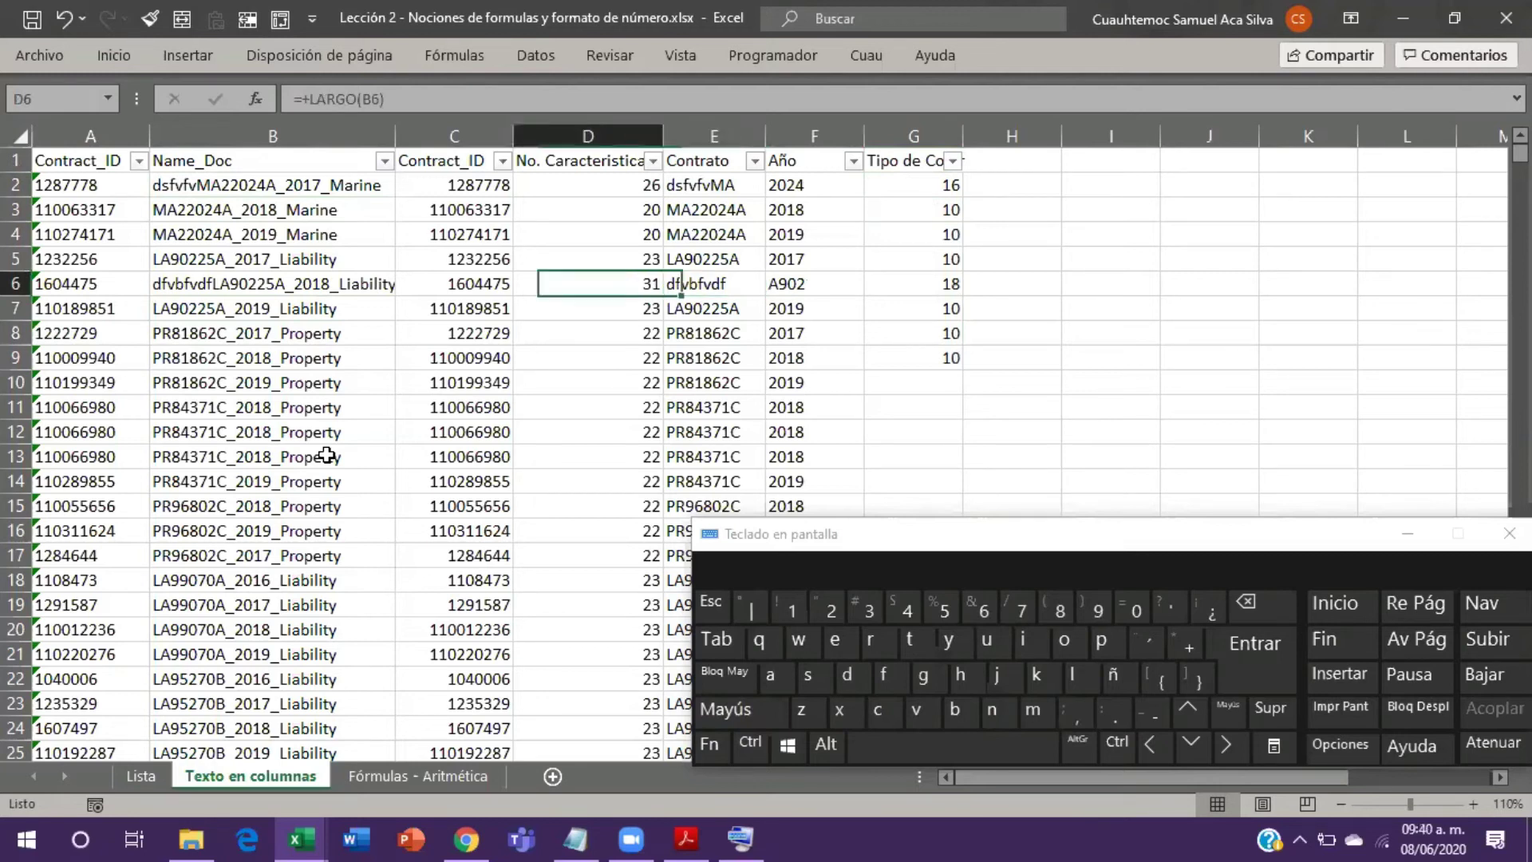
{"action": "key", "text": "Left"}
{"action": "key", "text": "Left"}
Step: Highlight the altered Name_Doc cells B6 and B2 with a yellow fill
{"action": "right_click", "coordinate": [174, 290]}
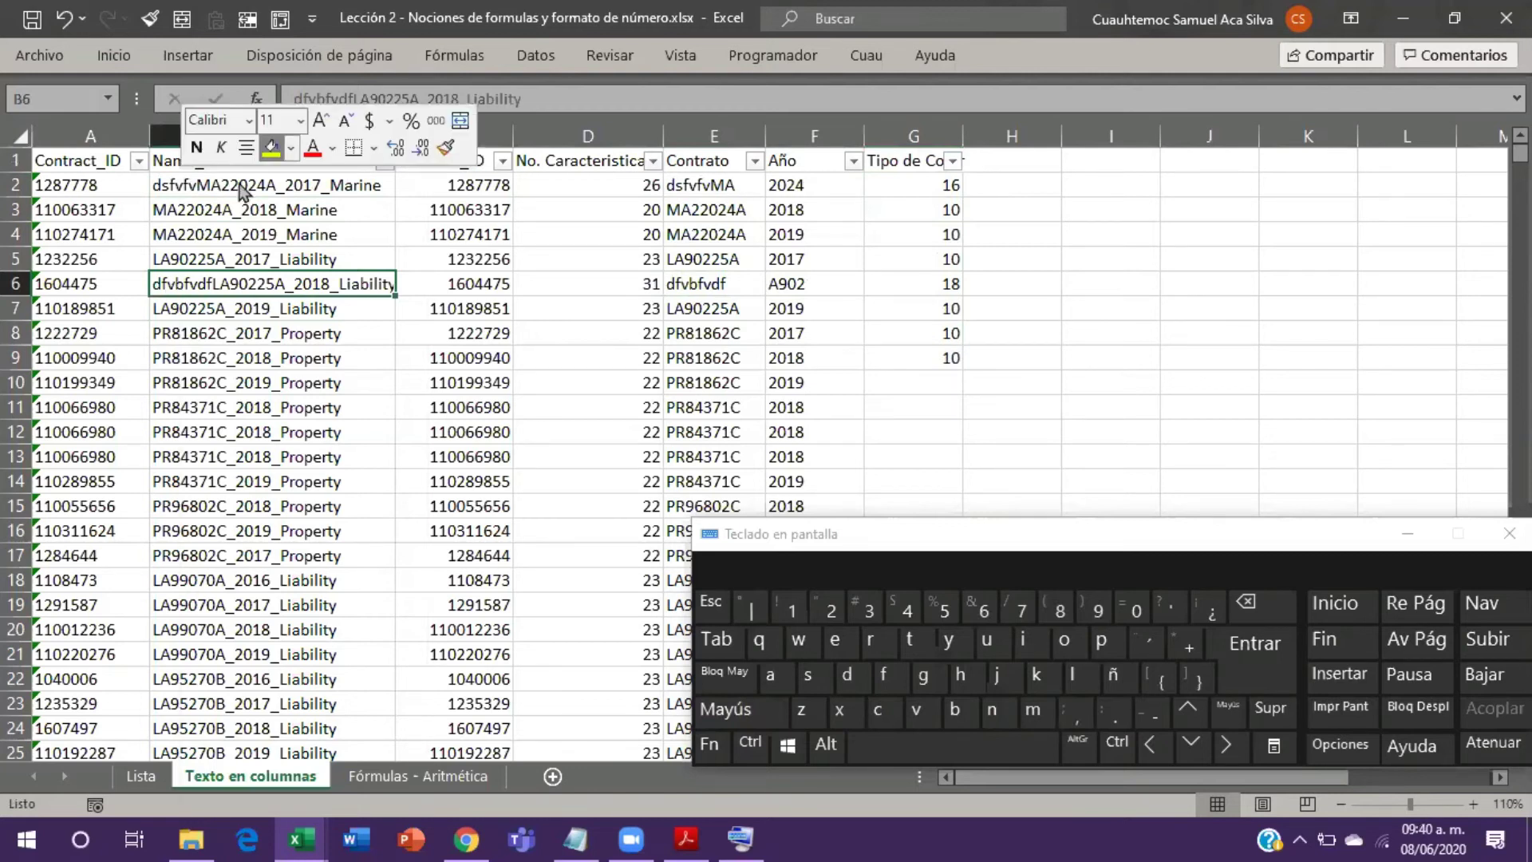
{"action": "right_click", "coordinate": [228, 185]}
{"action": "left_click", "coordinate": [322, 148]}
{"action": "left_click", "coordinate": [614, 259]}
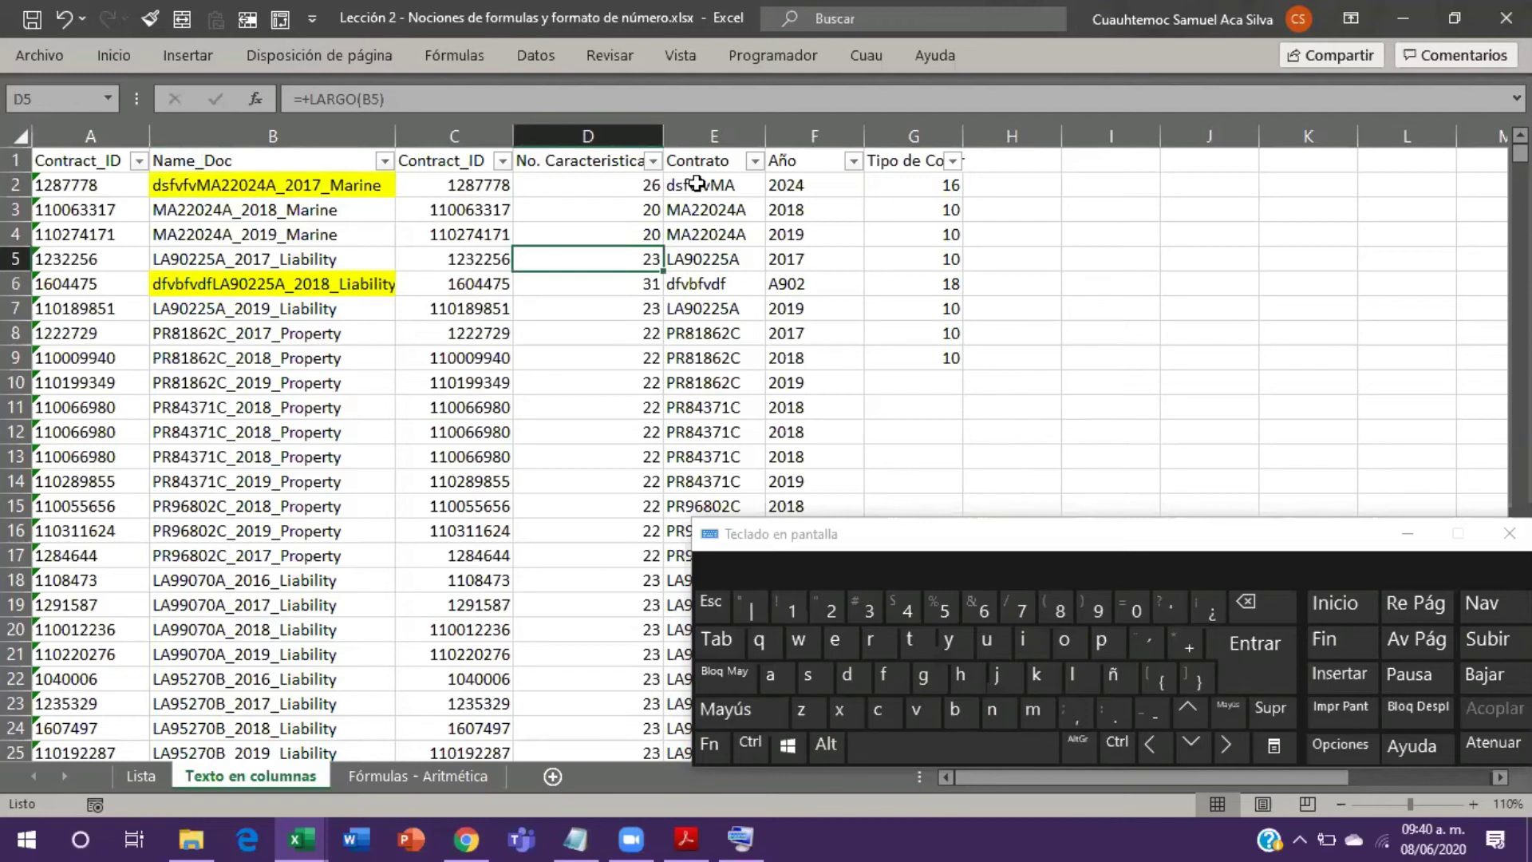
Step: Compare the Contrato and Año results of the altered rows 2 and 6 with those of row 5
{"action": "left_click_drag", "start_coordinate": [702, 185], "coordinate": [772, 189]}
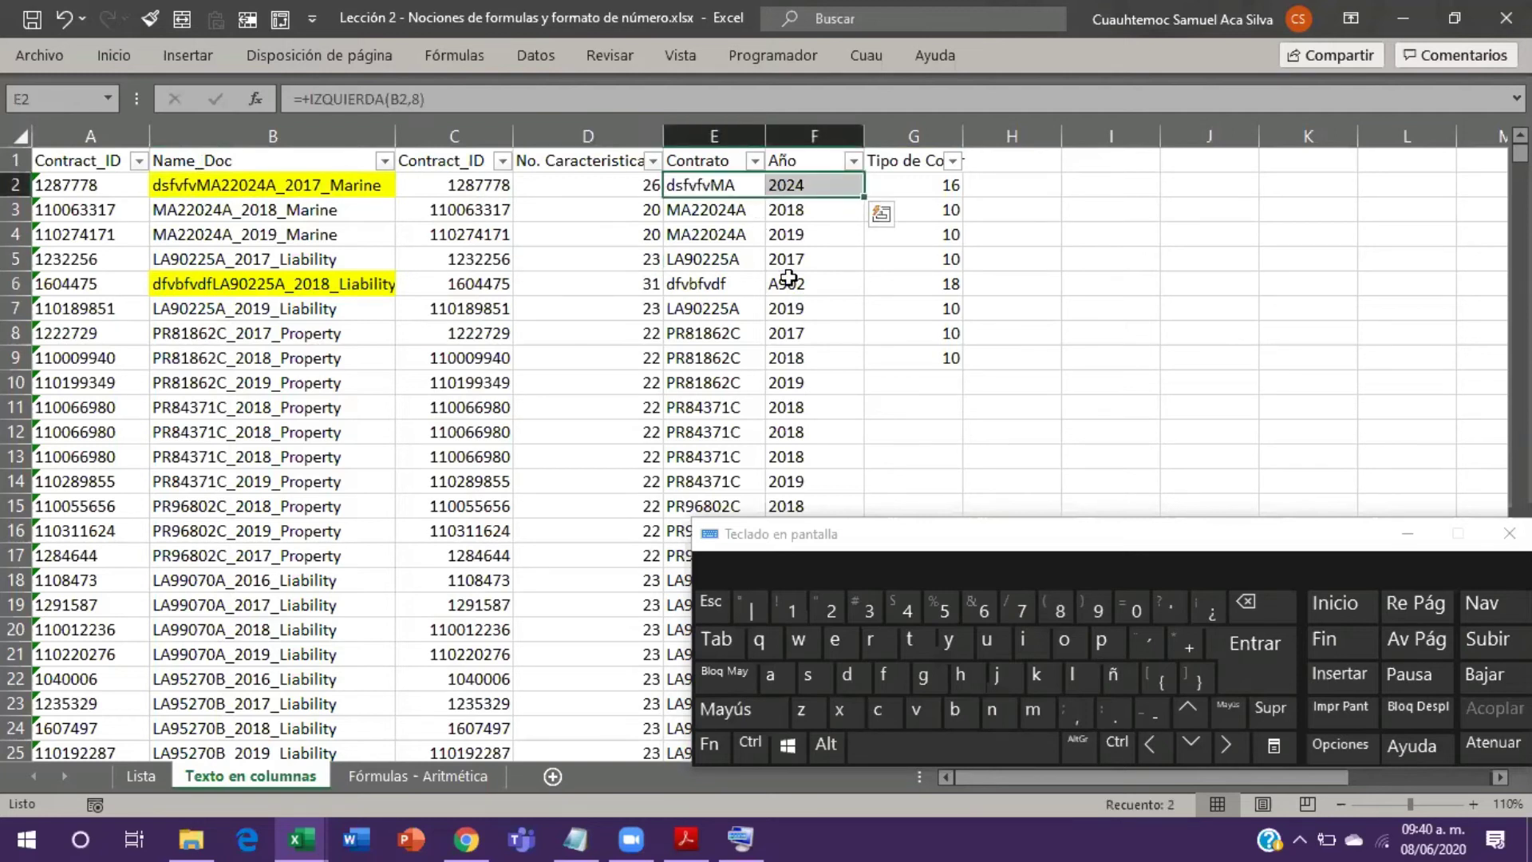
{"action": "left_click_drag", "start_coordinate": [711, 283], "coordinate": [788, 278]}
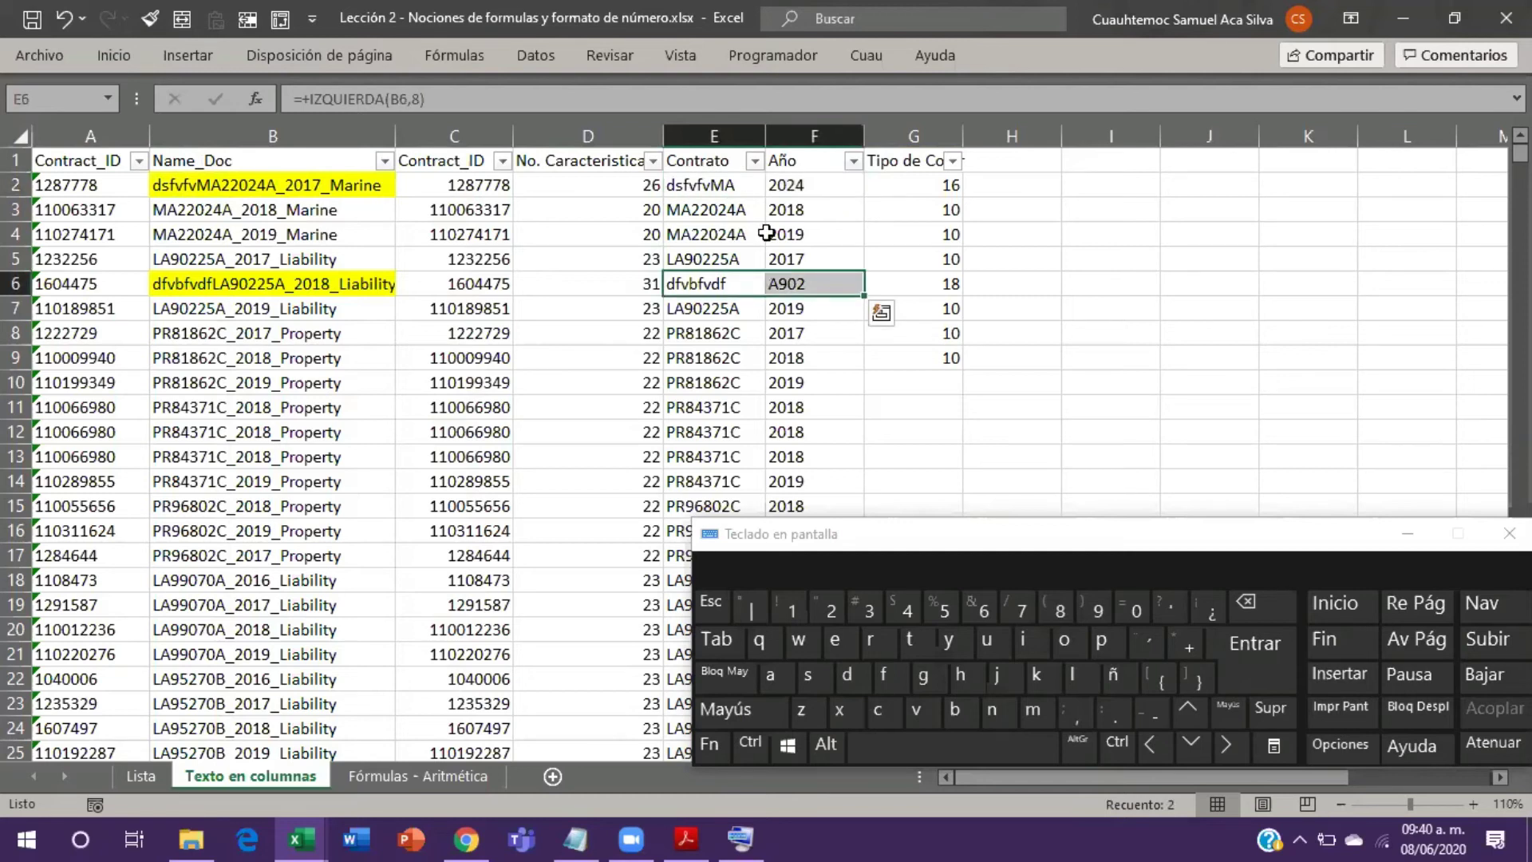
{"action": "left_click_drag", "start_coordinate": [702, 259], "coordinate": [798, 258]}
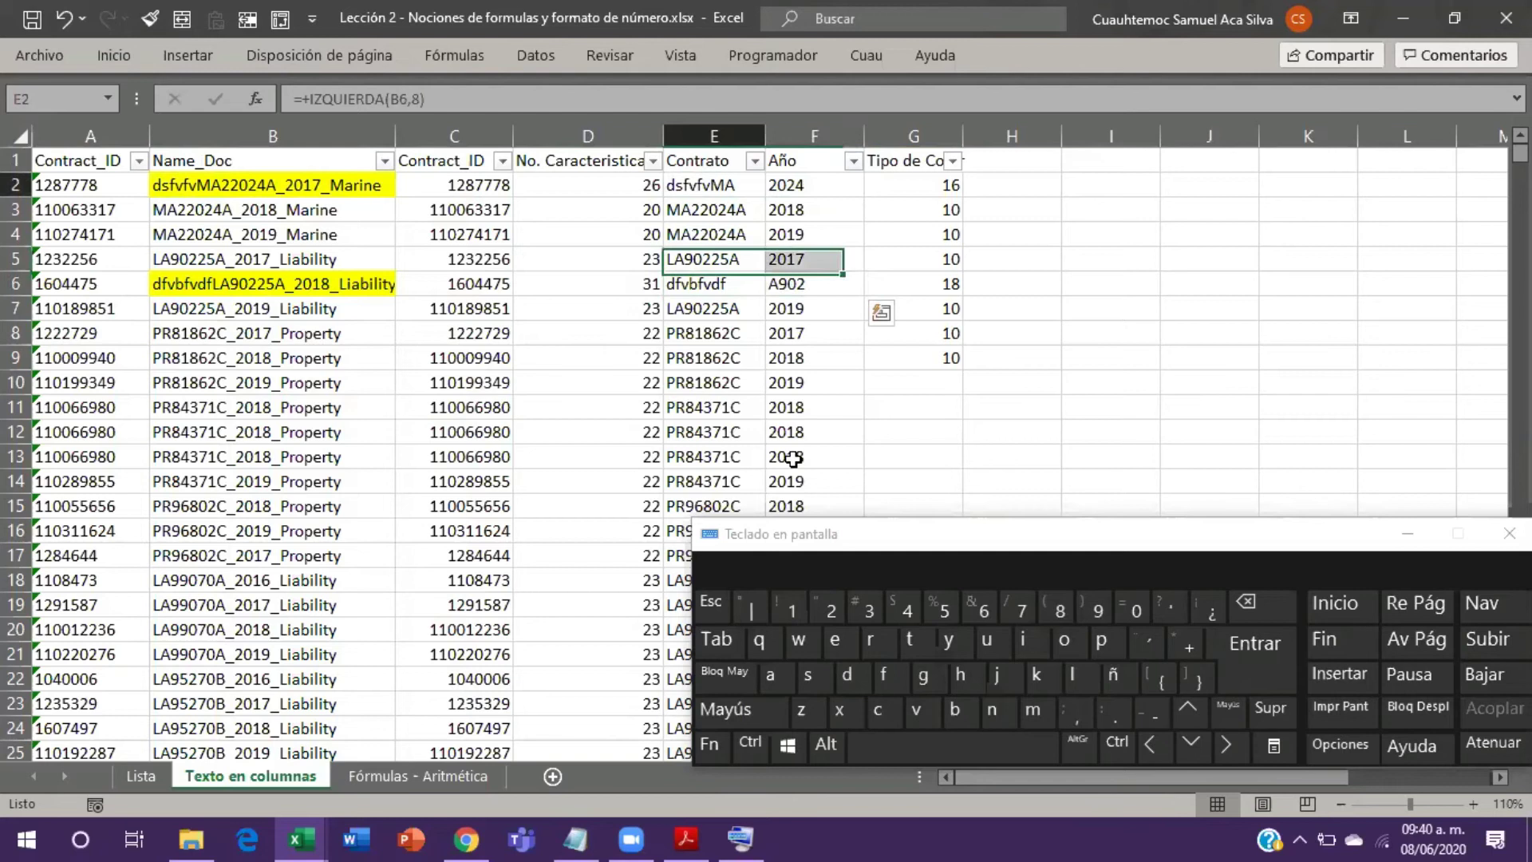
Step: Examine the Contrato and Año formulas in row 2 against the Name_Doc entries in B2:B7
{"action": "key", "text": "F2"}
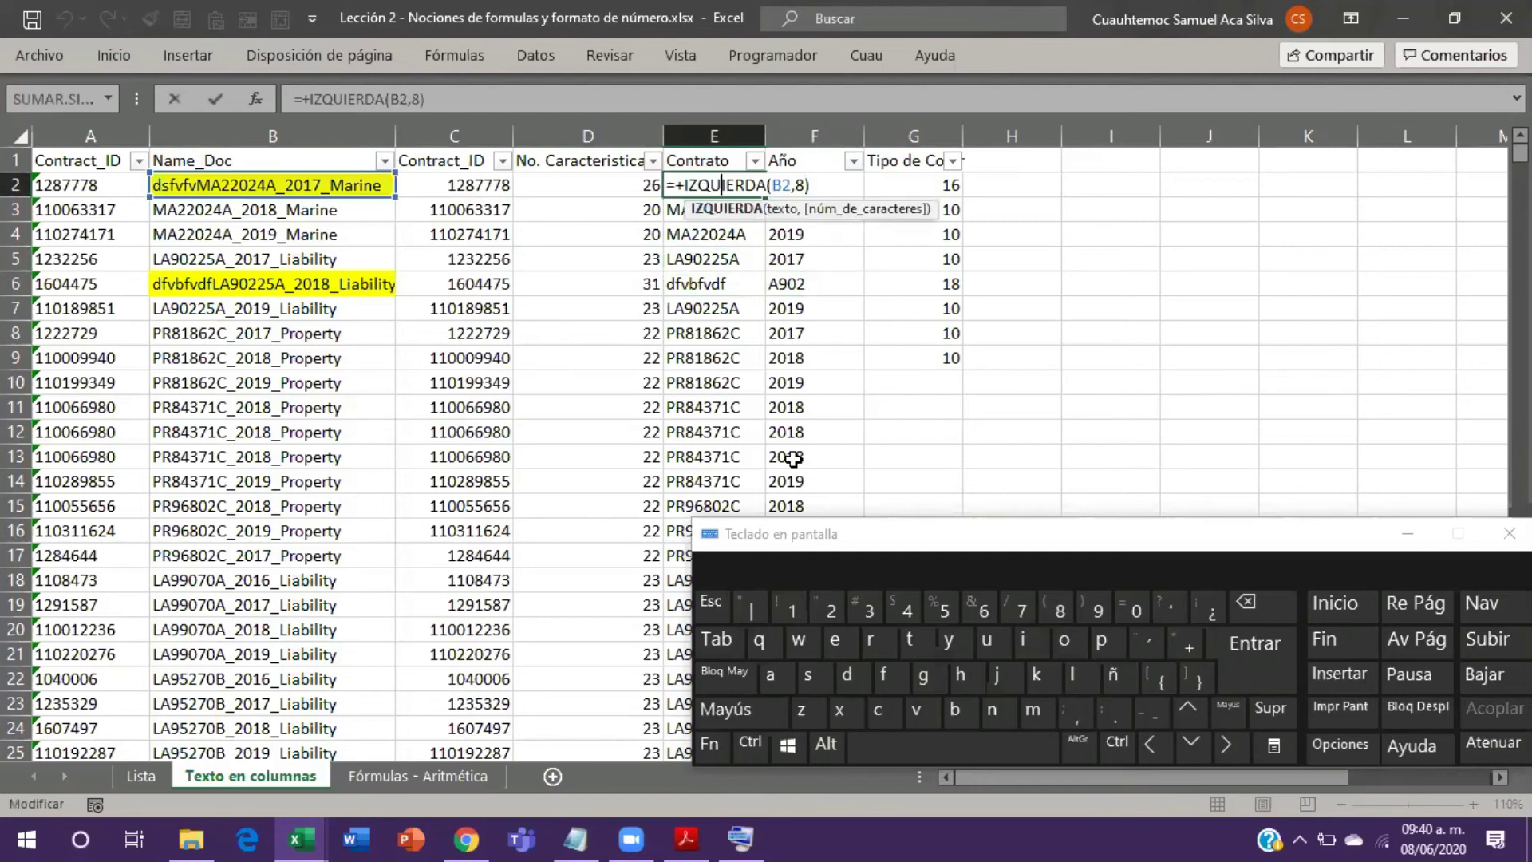
{"action": "key", "text": "Tab"}
{"action": "key", "text": "F2"}
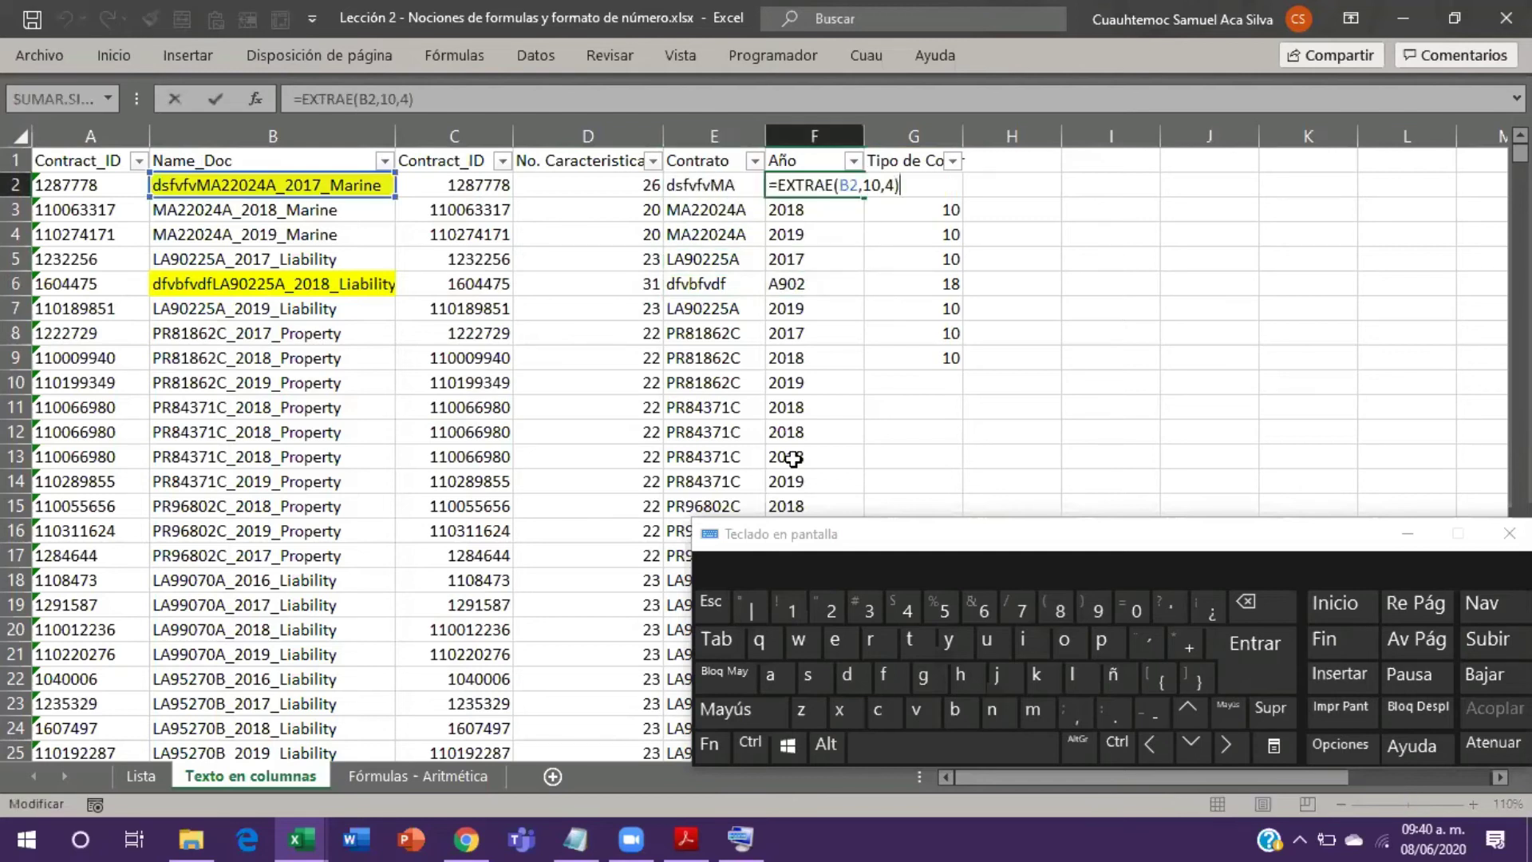
{"action": "key", "text": "Escape"}
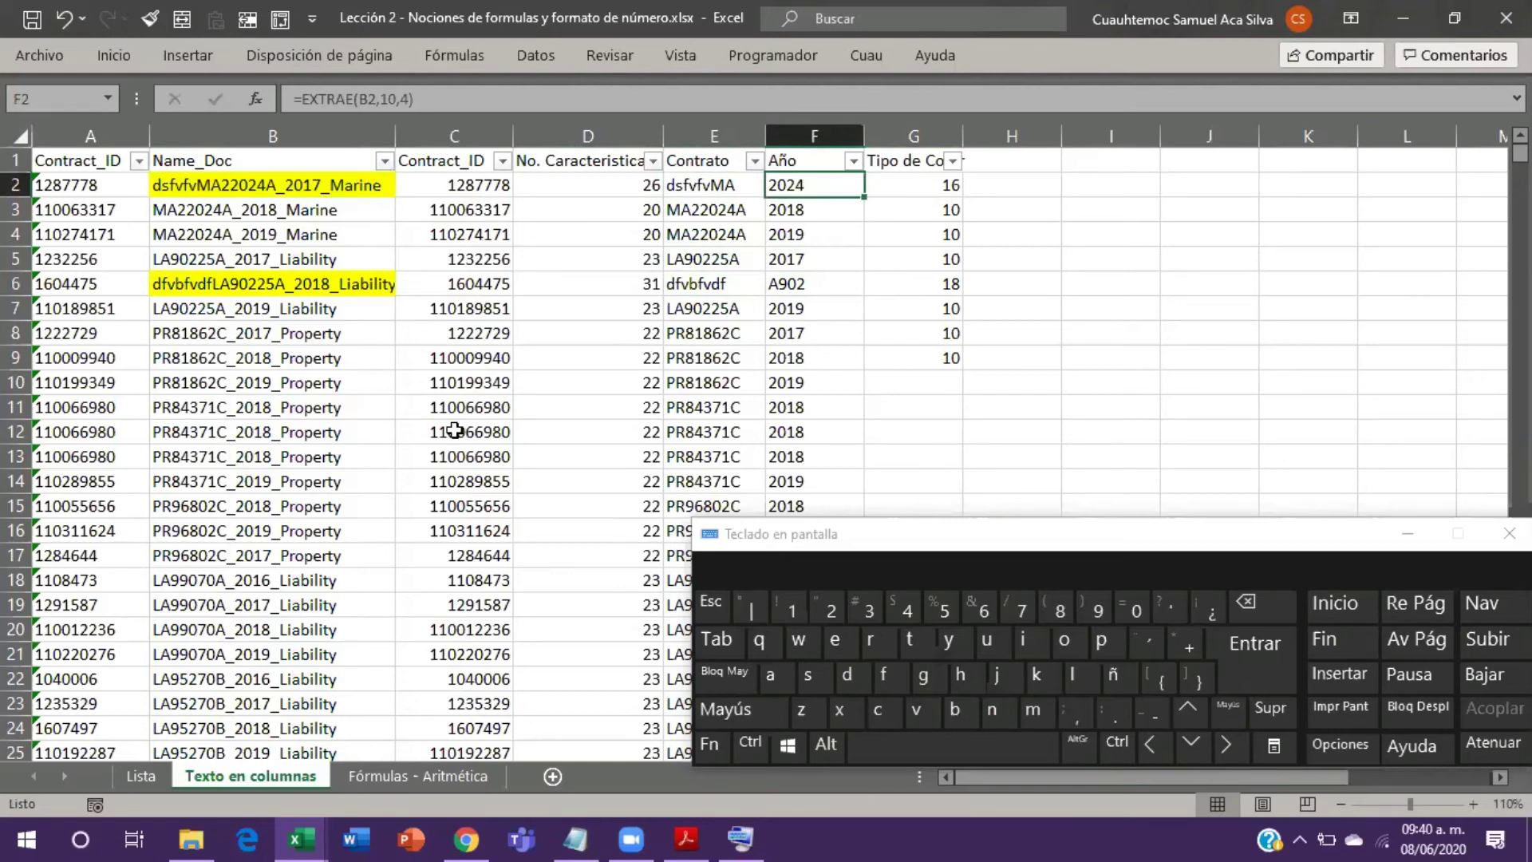
{"action": "left_click_drag", "start_coordinate": [233, 186], "coordinate": [221, 301]}
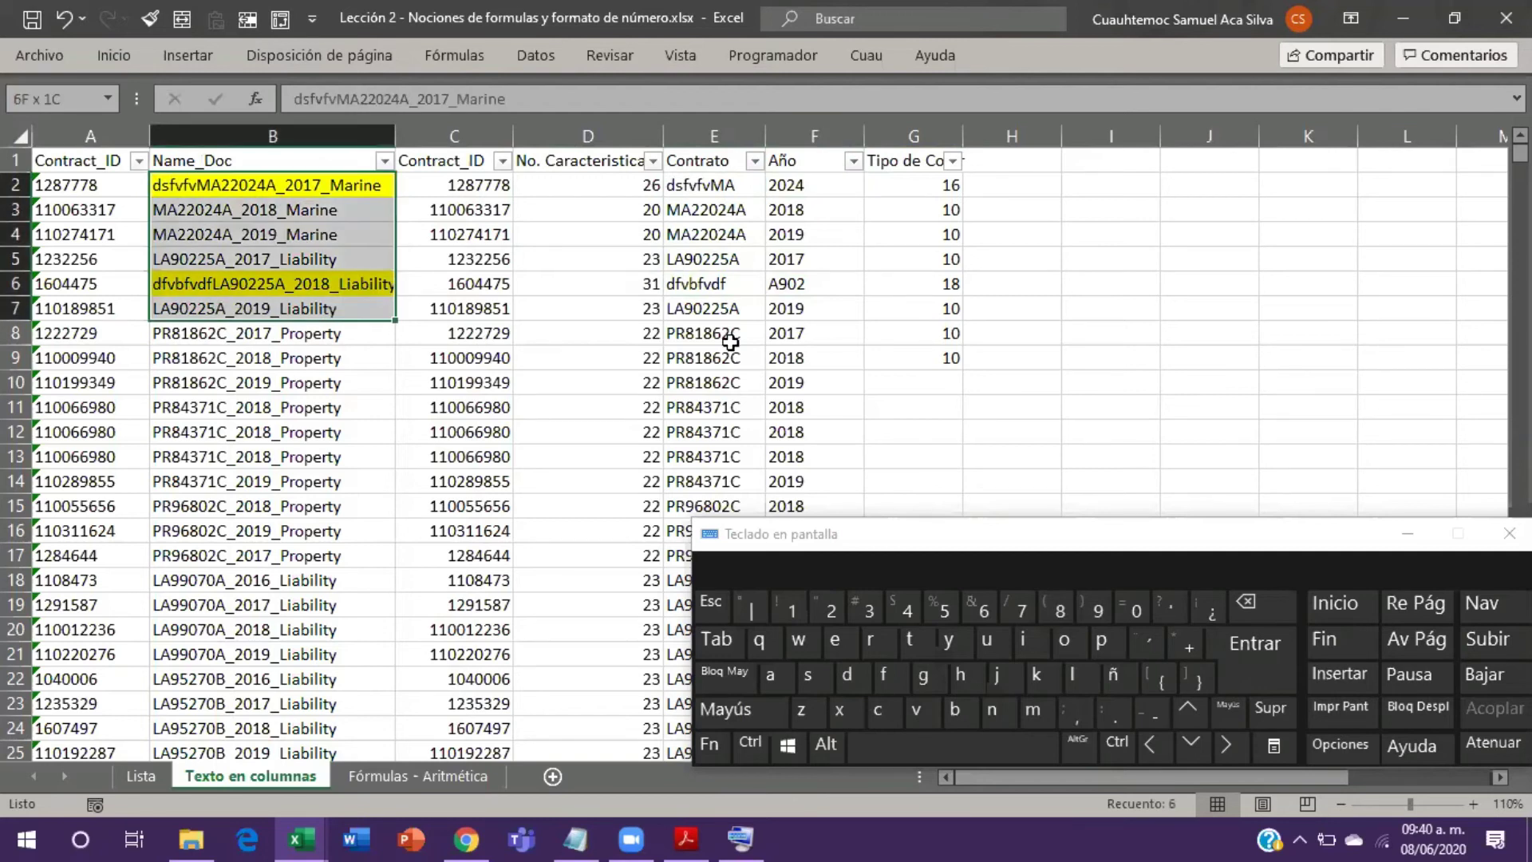
Step: Turn the IZQUIERDA formula in E3 and the EXTRAE formula in F4 into literal text with a leading apostrophe
{"action": "double_click", "coordinate": [742, 209]}
{"action": "key", "text": "Home"}
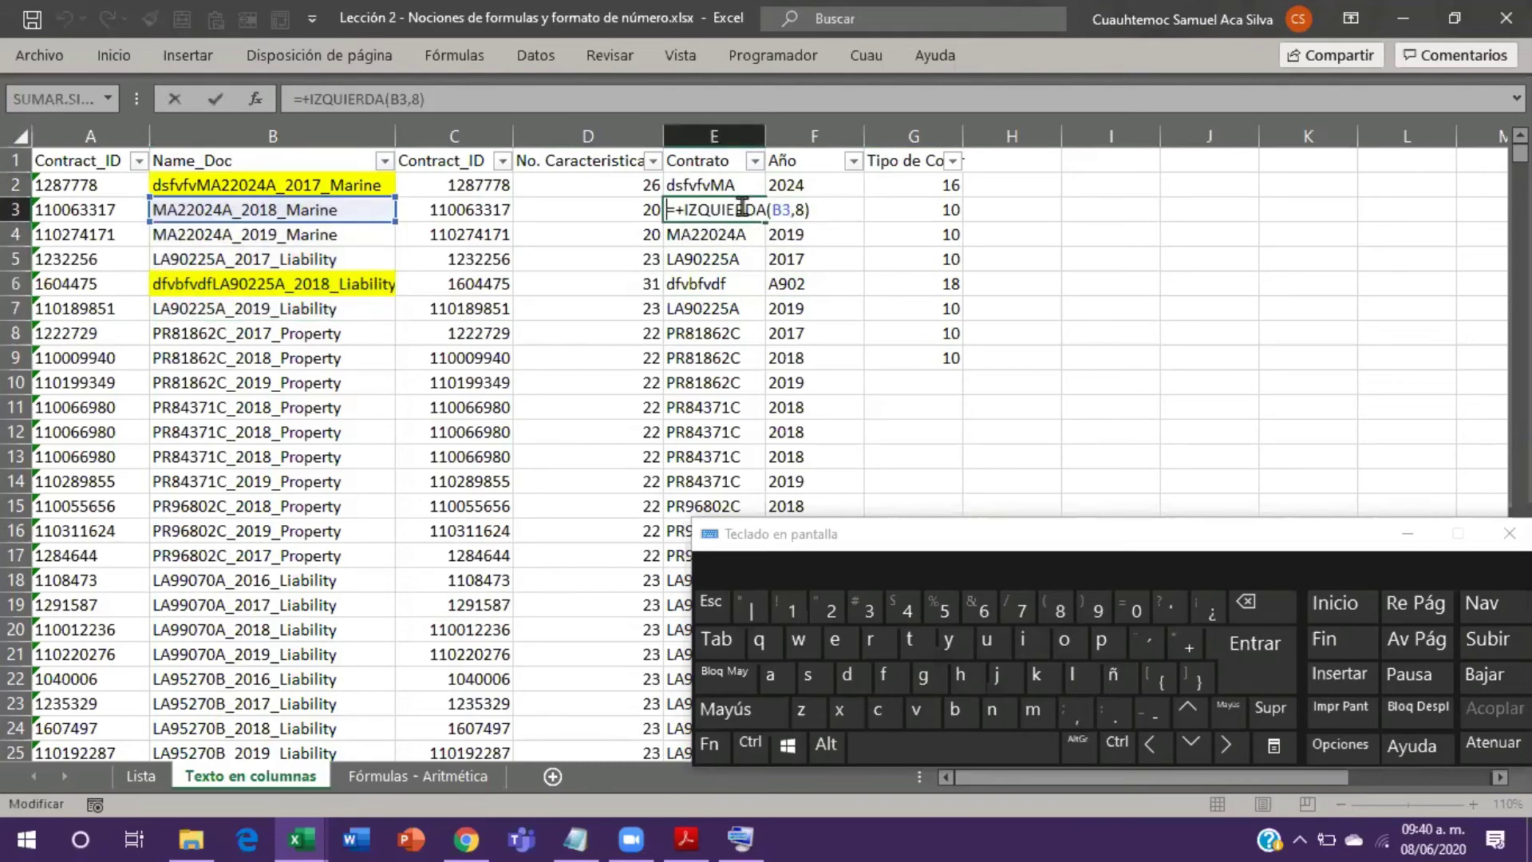
{"action": "type", "text": "'"}
{"action": "key", "text": "Return"}
{"action": "key", "text": "Right"}
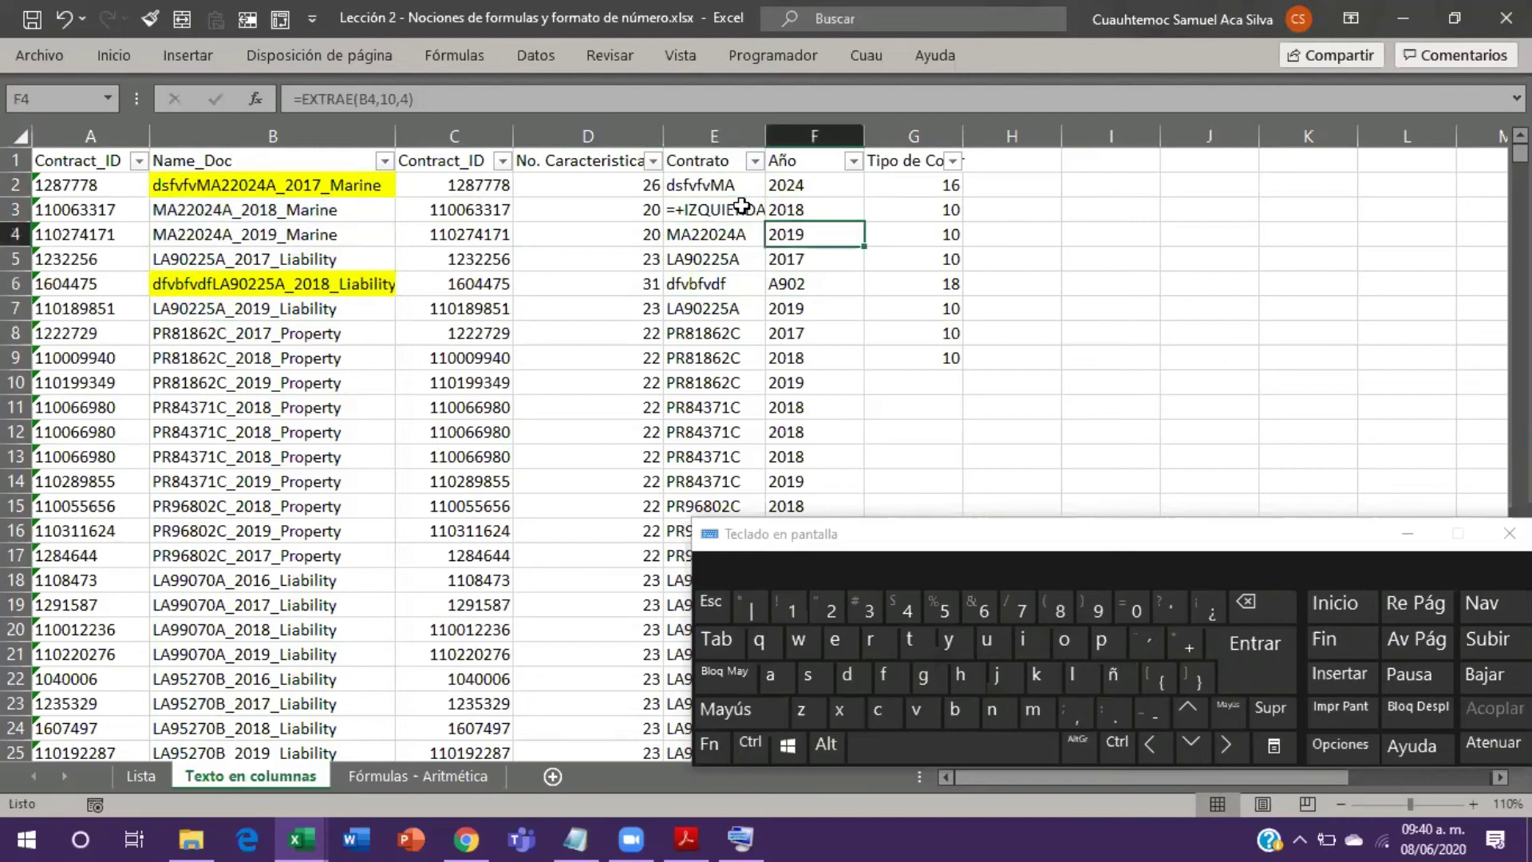
{"action": "key", "text": "F2"}
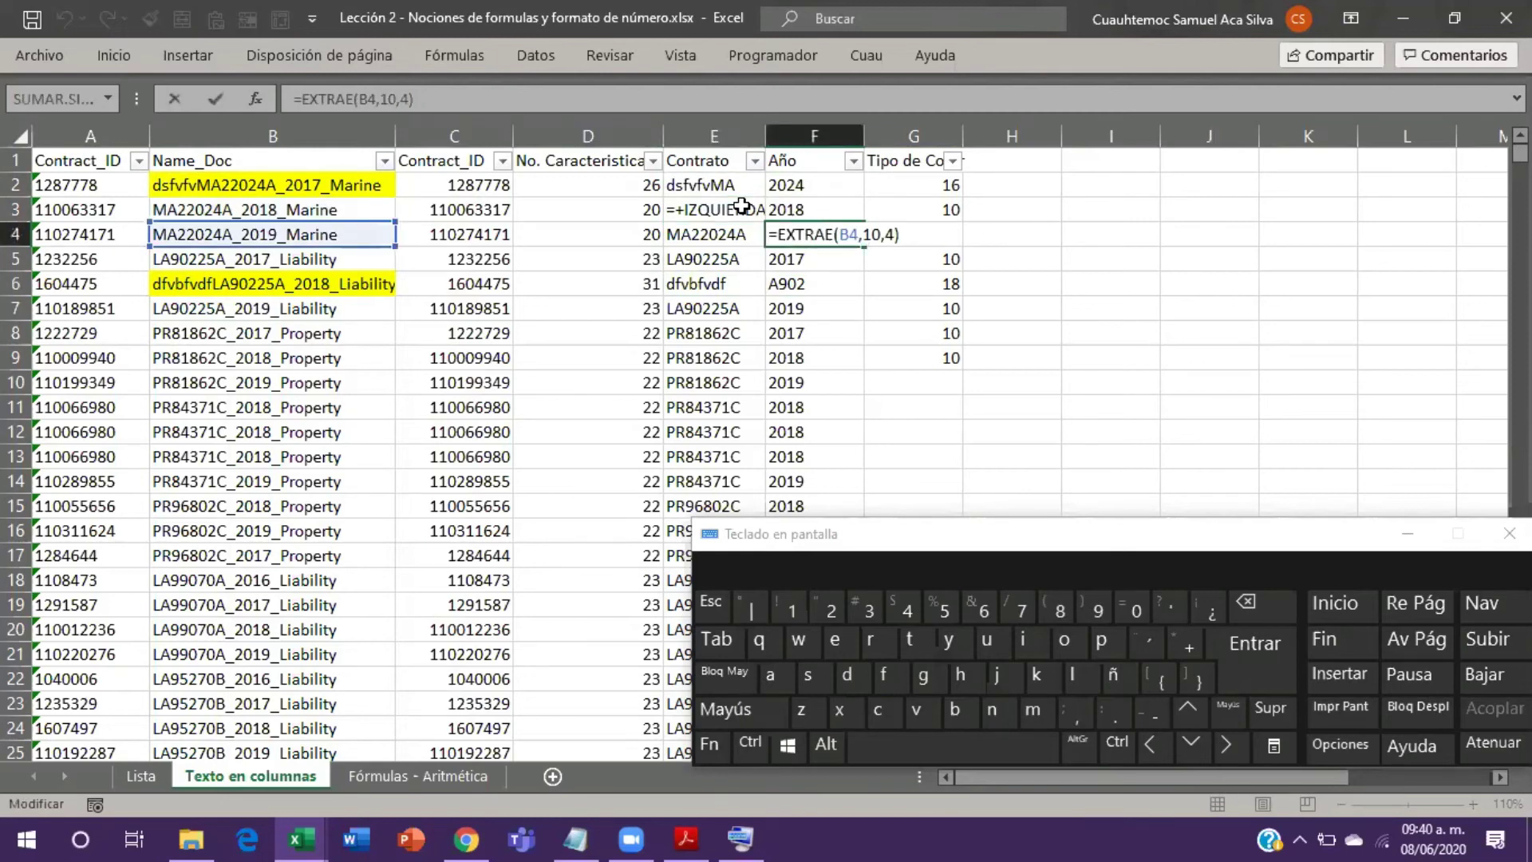
{"action": "key", "text": "Tab"}
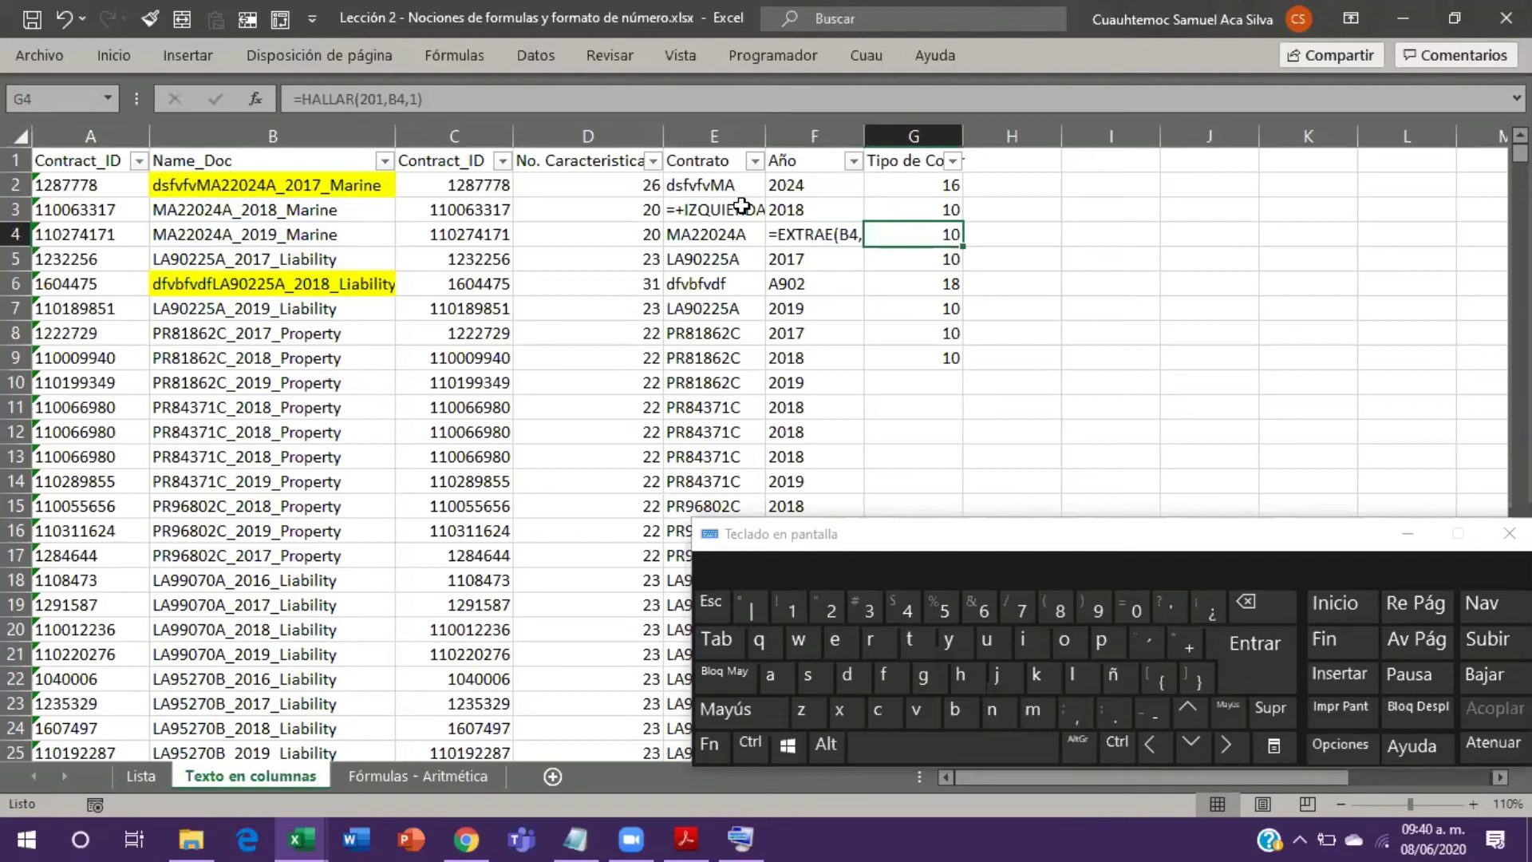
Step: Fill cells E3 and F4 with yellow and widen the Año column to fit its contents
{"action": "left_click", "coordinate": [742, 206]}
{"action": "right_click", "coordinate": [742, 207]}
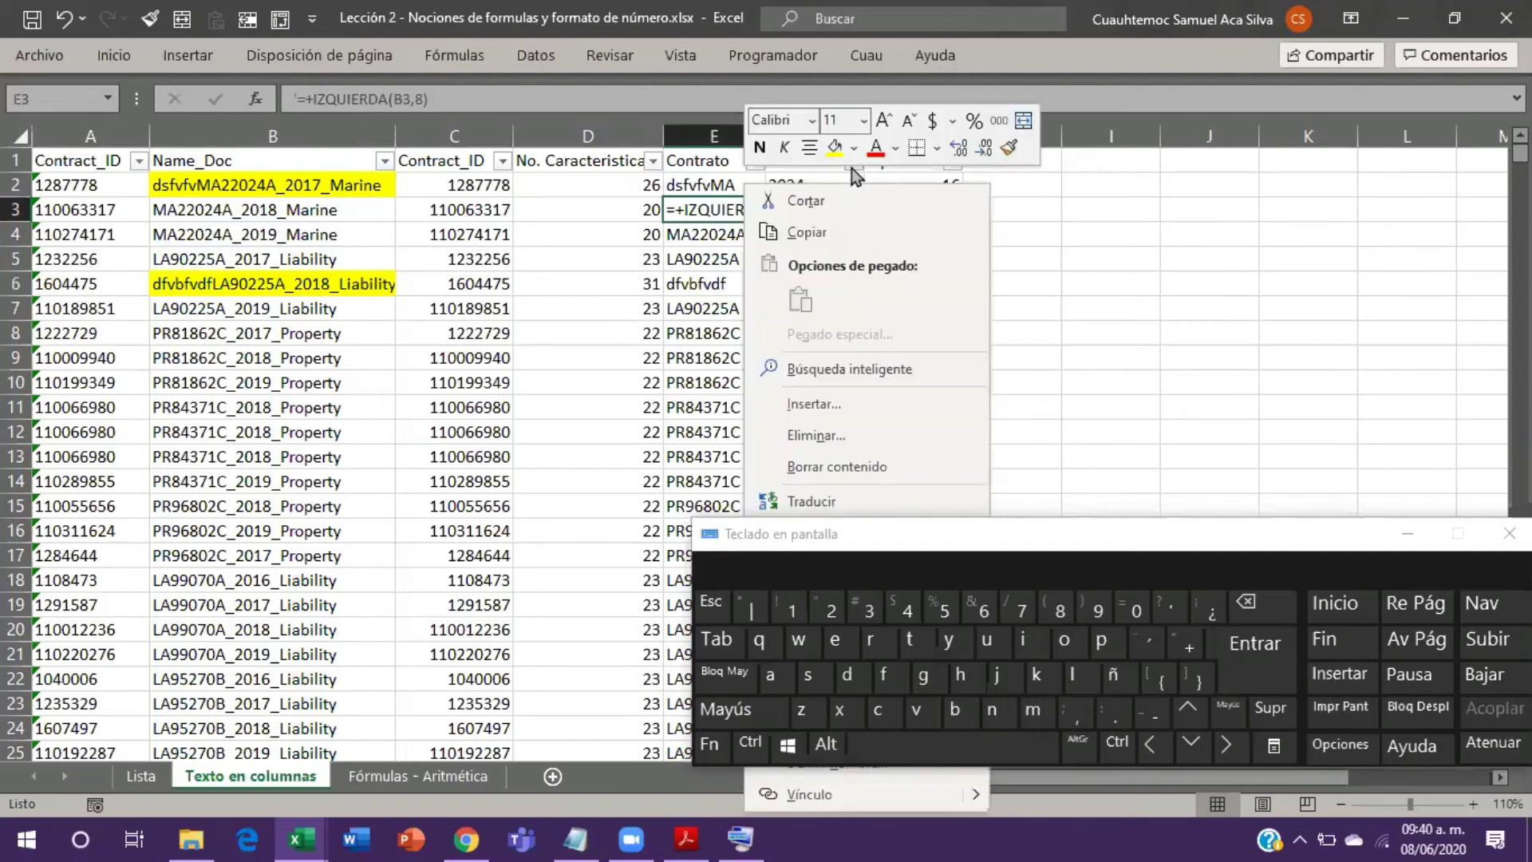
{"action": "left_click", "coordinate": [834, 147]}
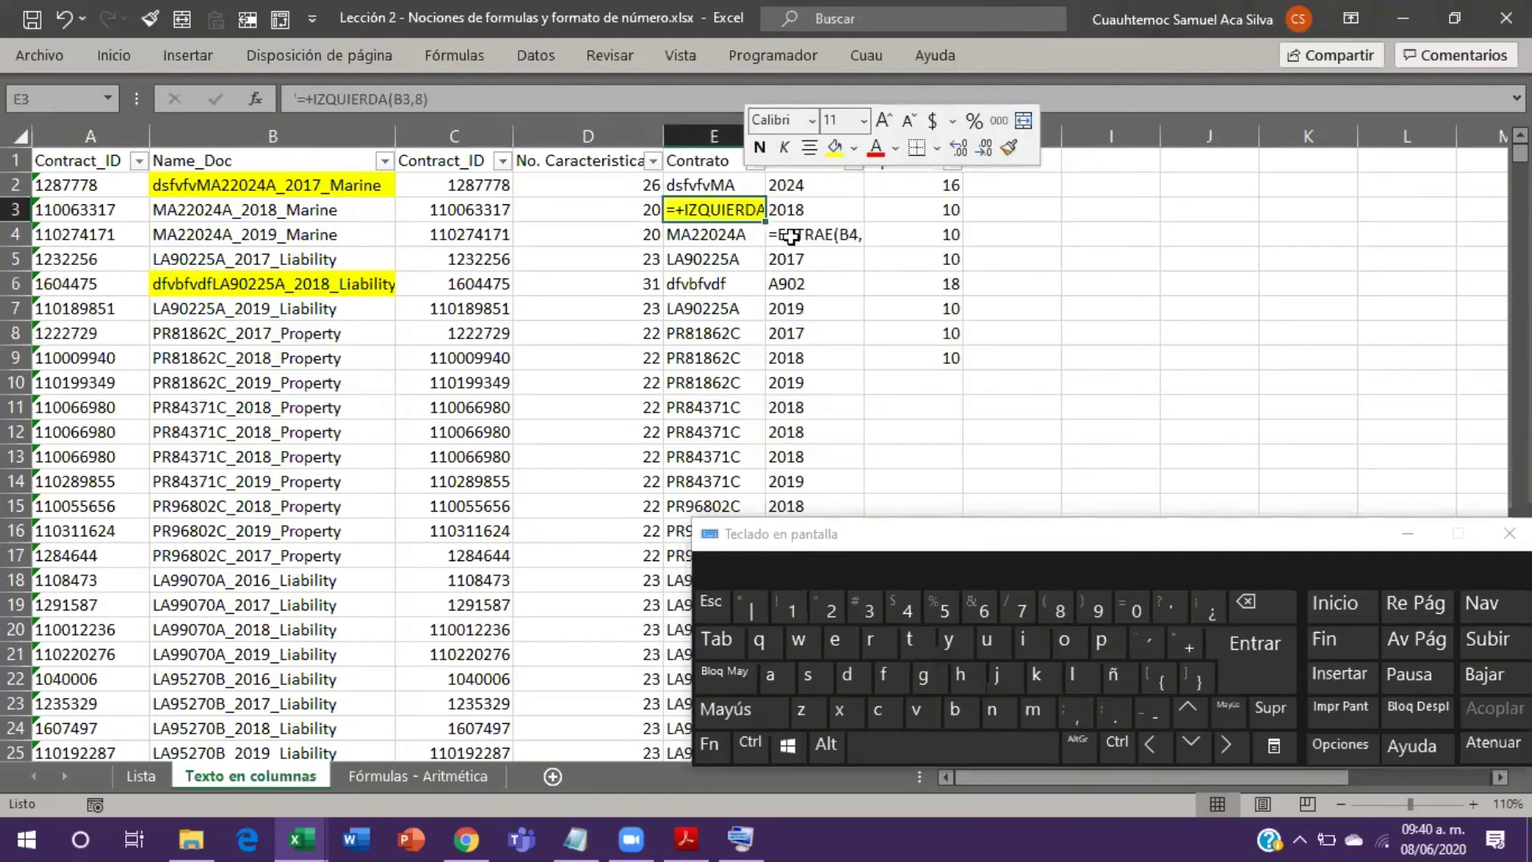
{"action": "right_click", "coordinate": [793, 241]}
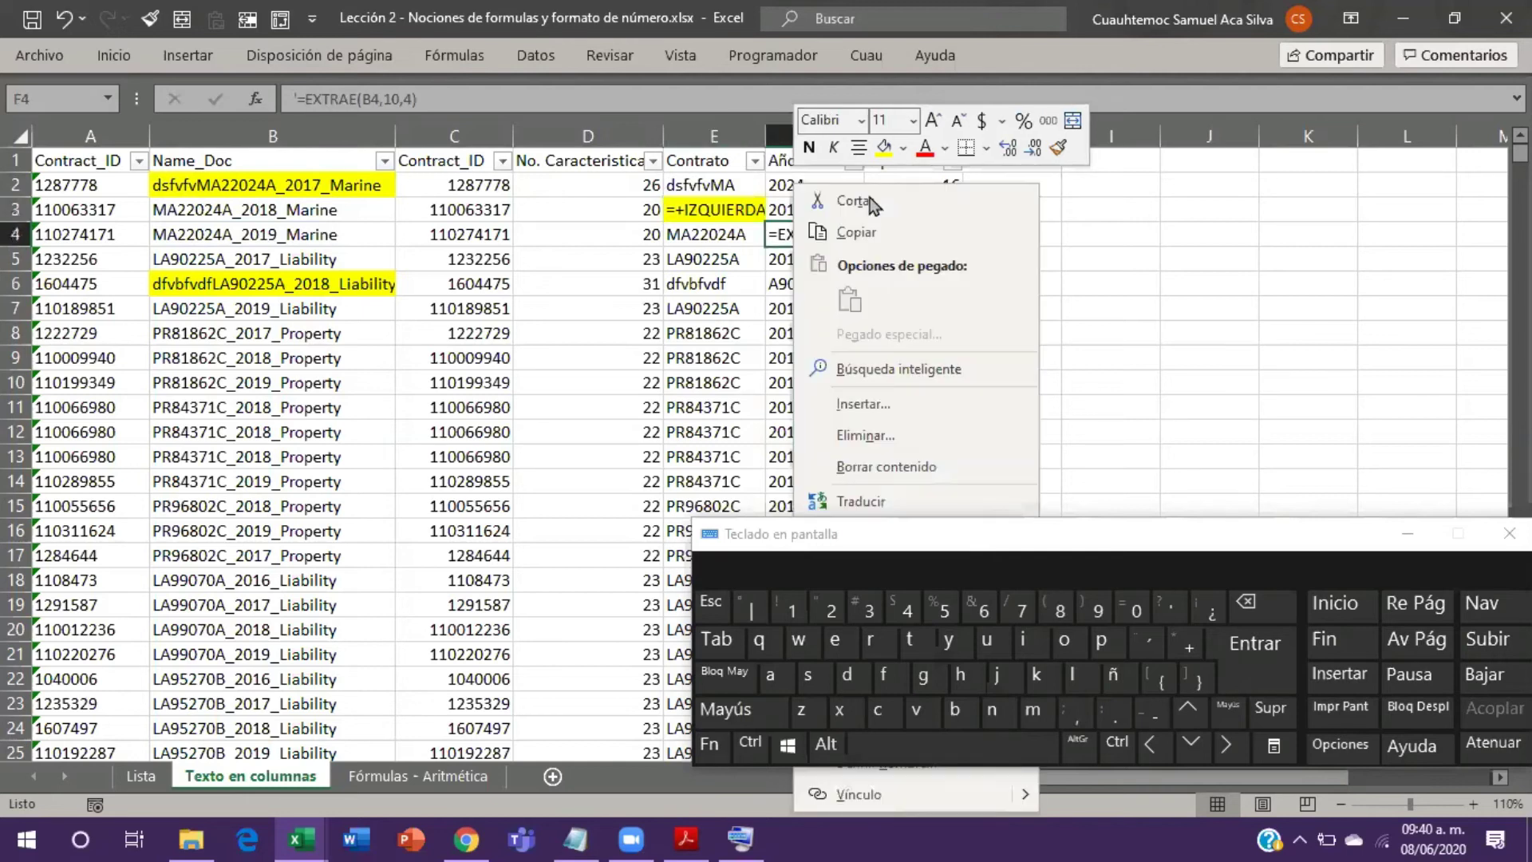
{"action": "key", "text": "Down"}
{"action": "double_click", "coordinate": [863, 138]}
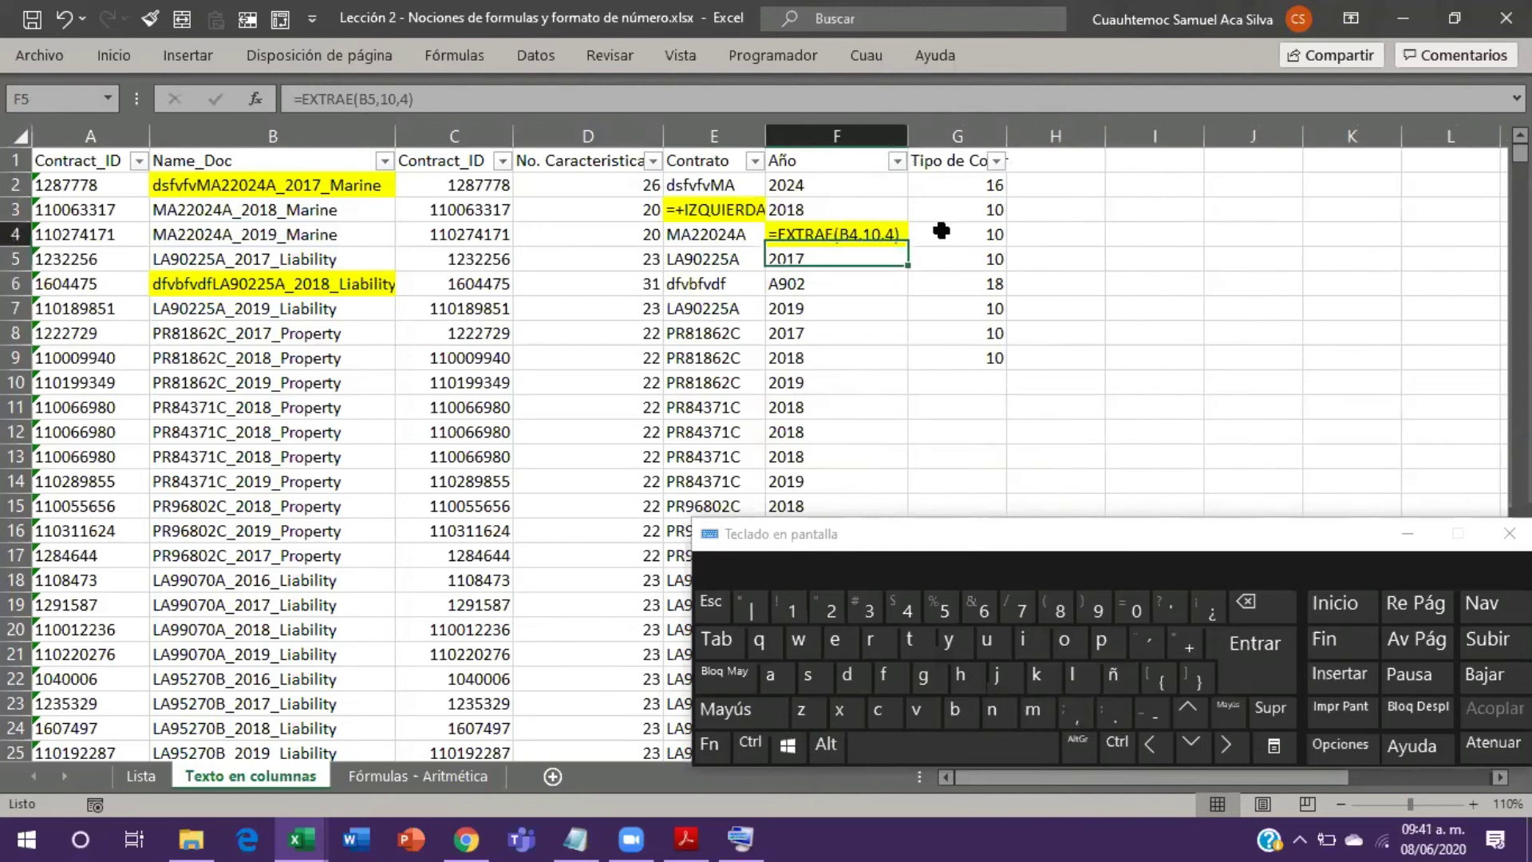
Step: Review the HALLAR results in G2:G9 and the Año column down to its last row
{"action": "left_click", "coordinate": [953, 185]}
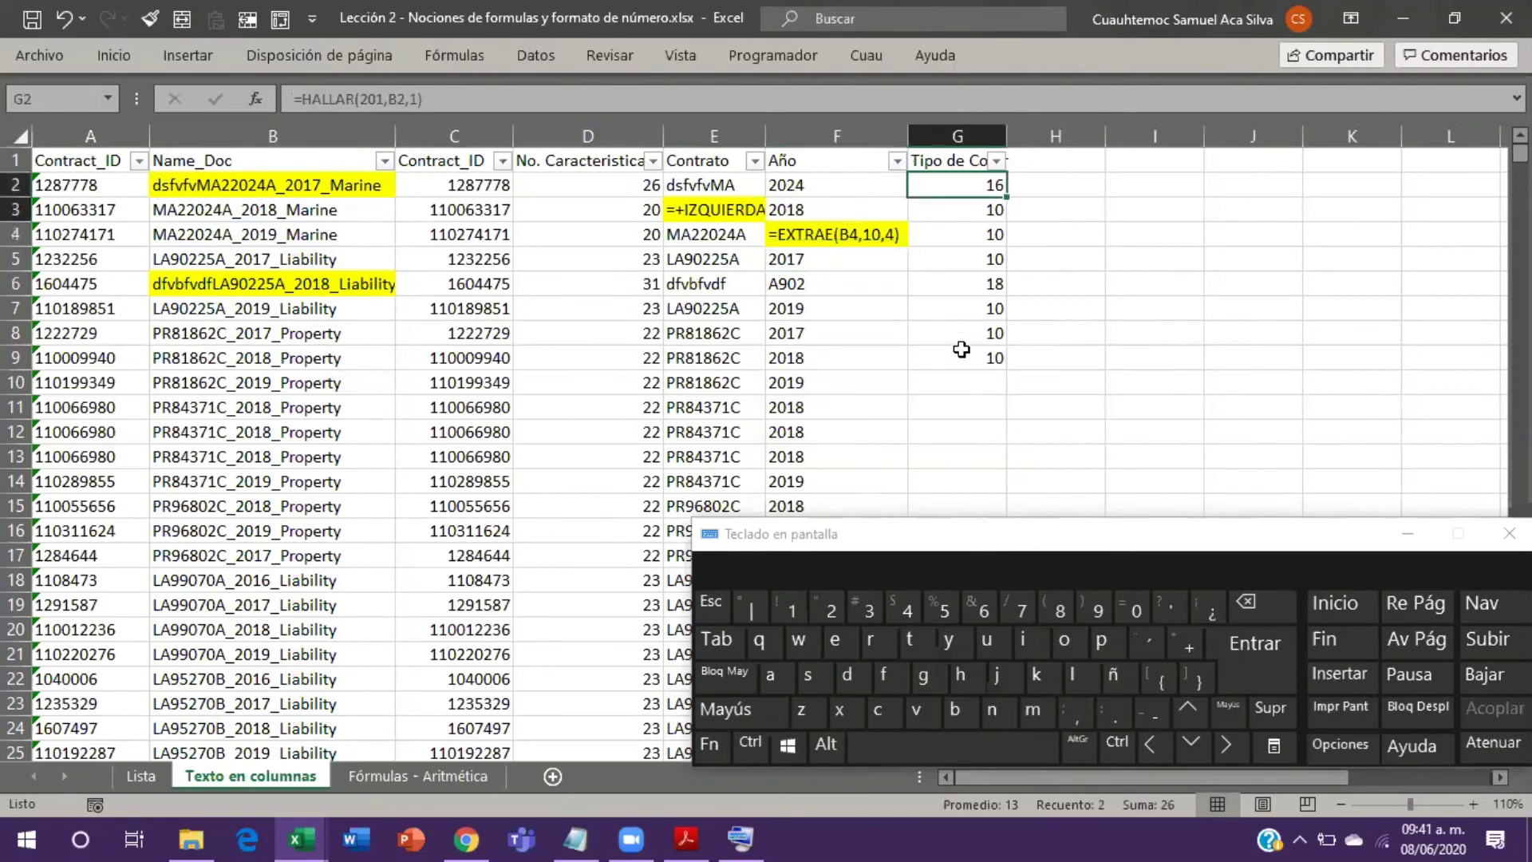
{"action": "left_click", "coordinate": [961, 343], "text": "shift"}
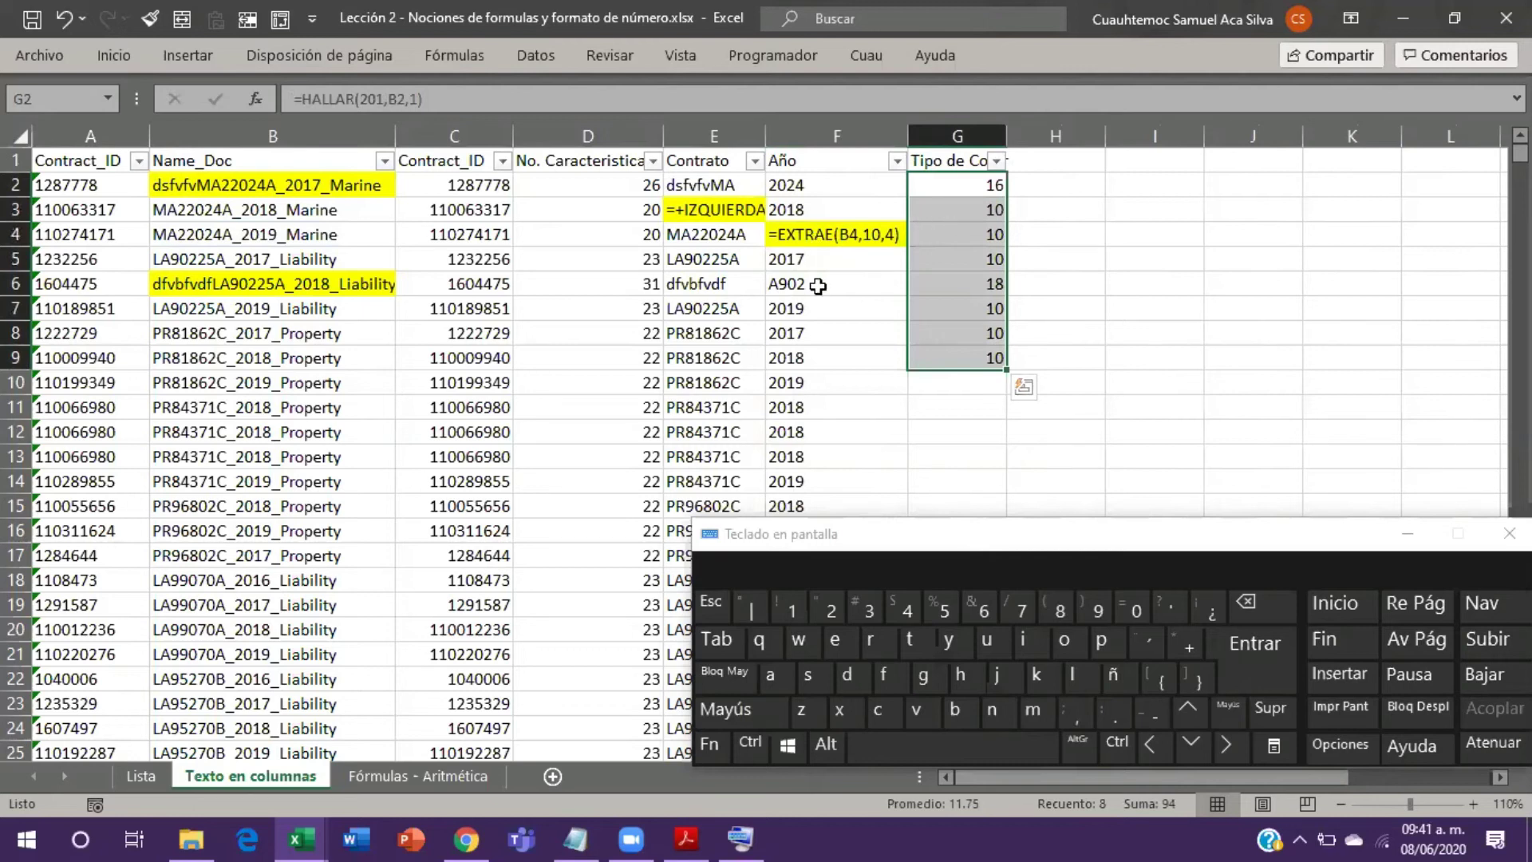
{"action": "left_click", "coordinate": [744, 204]}
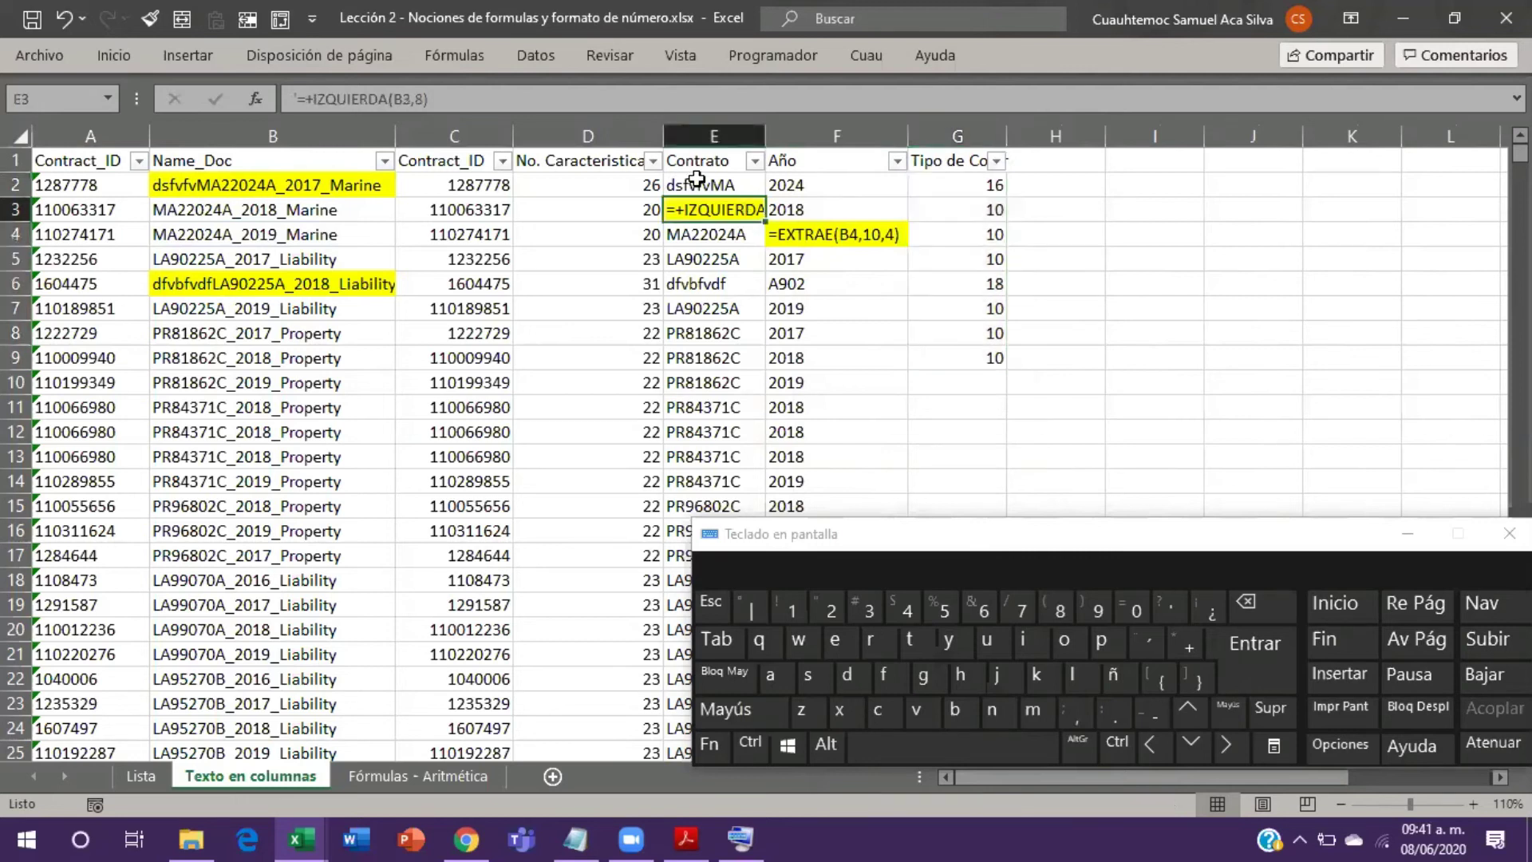
{"action": "left_click", "coordinate": [799, 328]}
{"action": "key", "text": "ctrl+Down"}
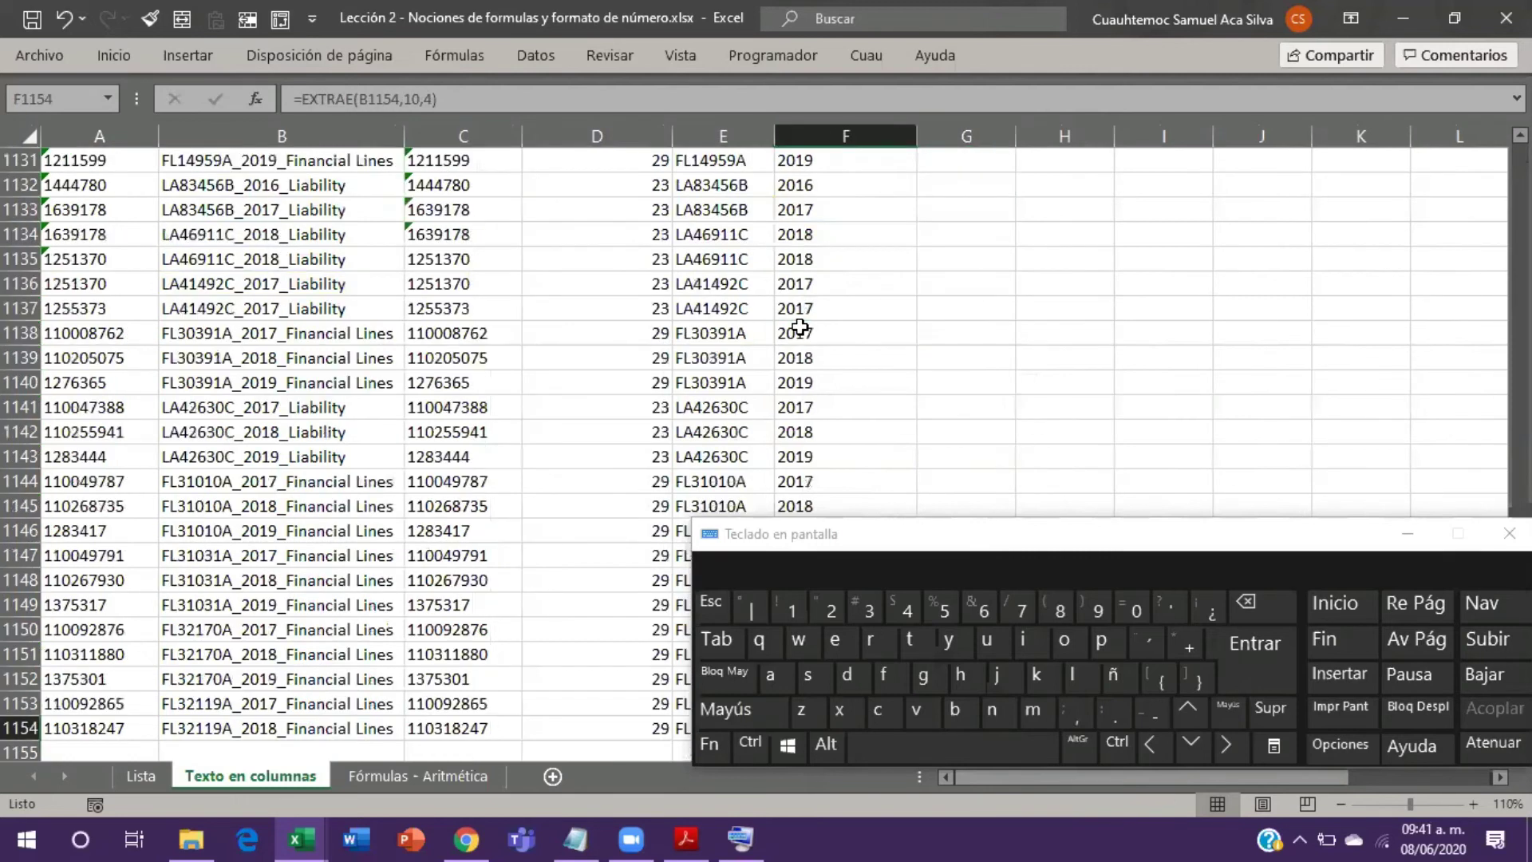
{"action": "scroll", "coordinate": [799, 327], "scroll_direction": "down", "scroll_amount": 5}
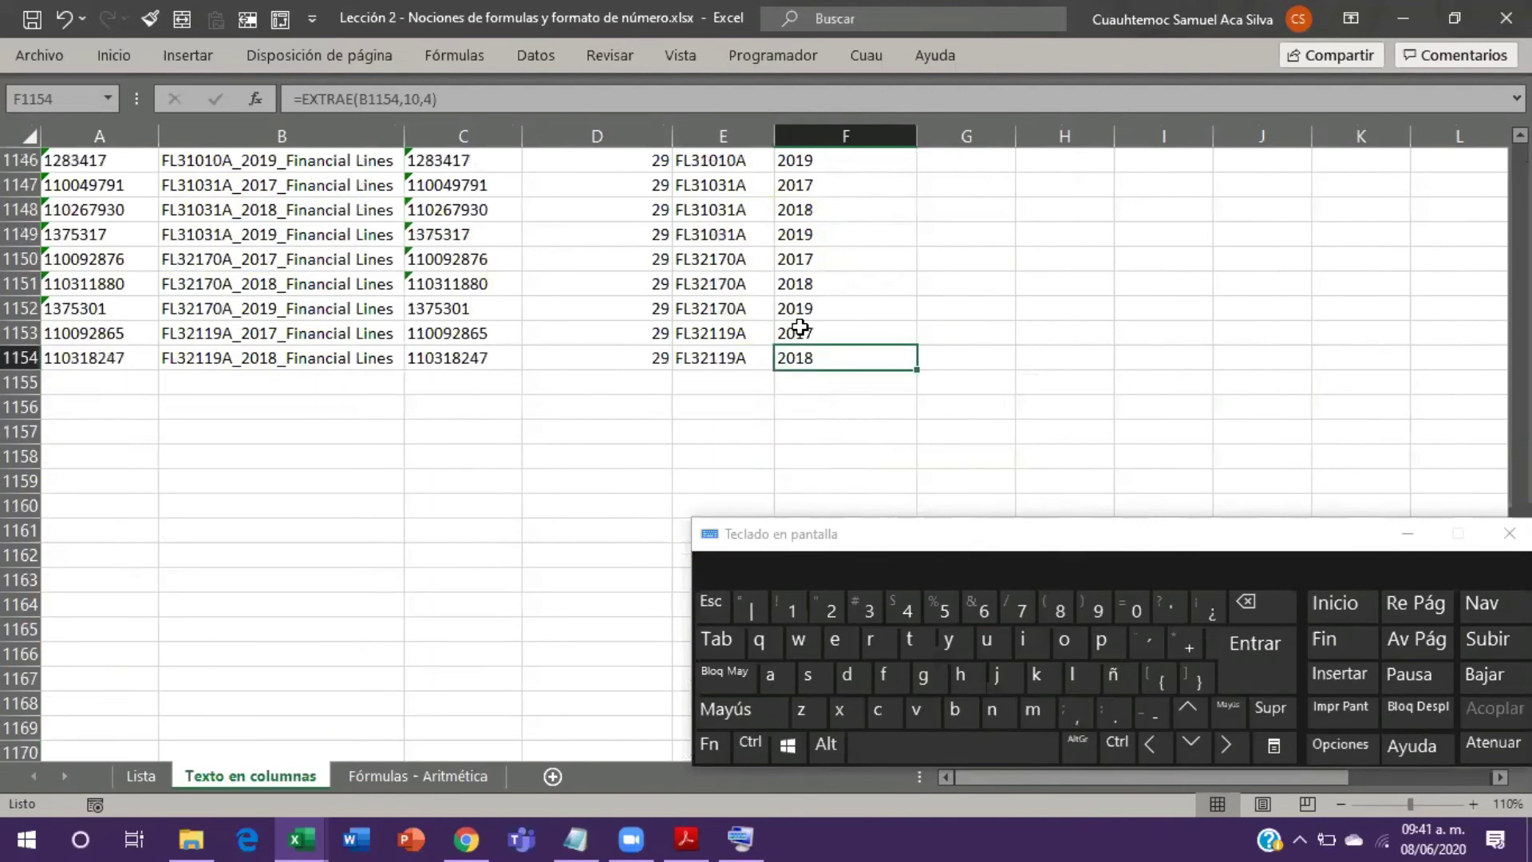
{"action": "key", "text": "ctrl+Up"}
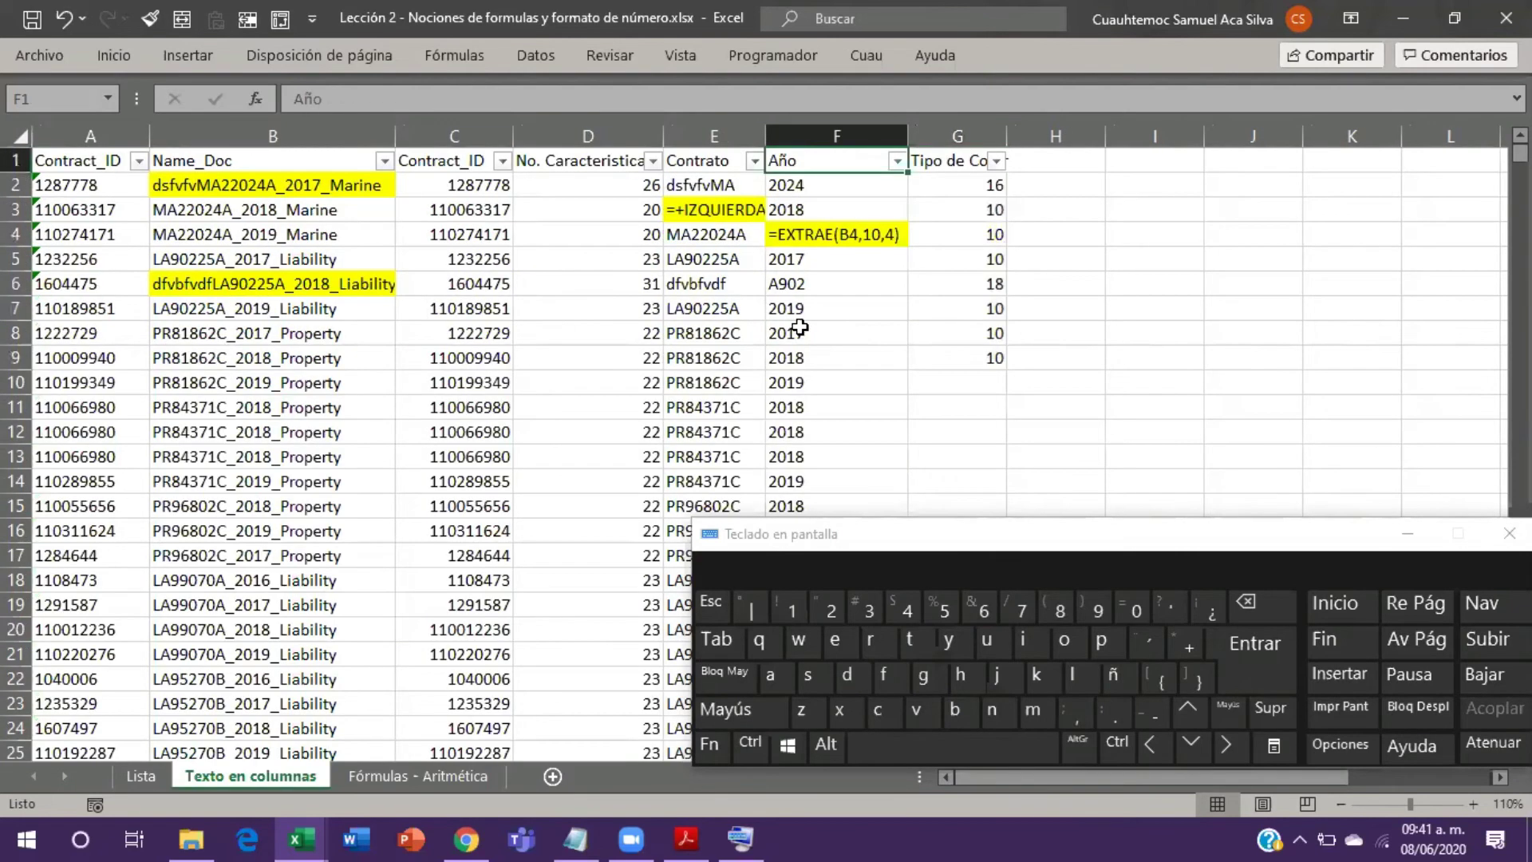
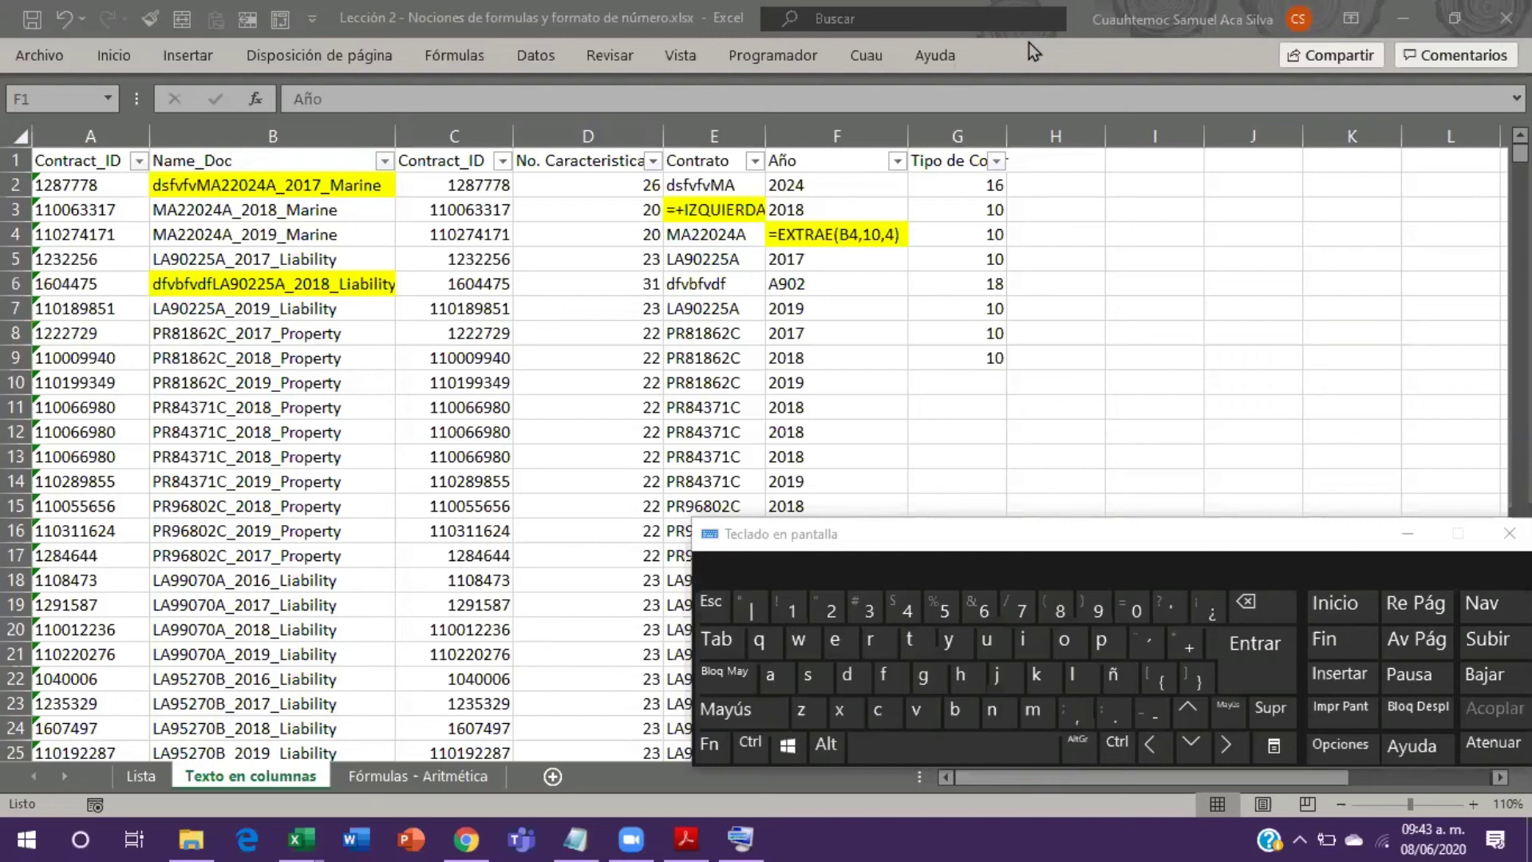
{"action": "left_click", "coordinate": [972, 322]}
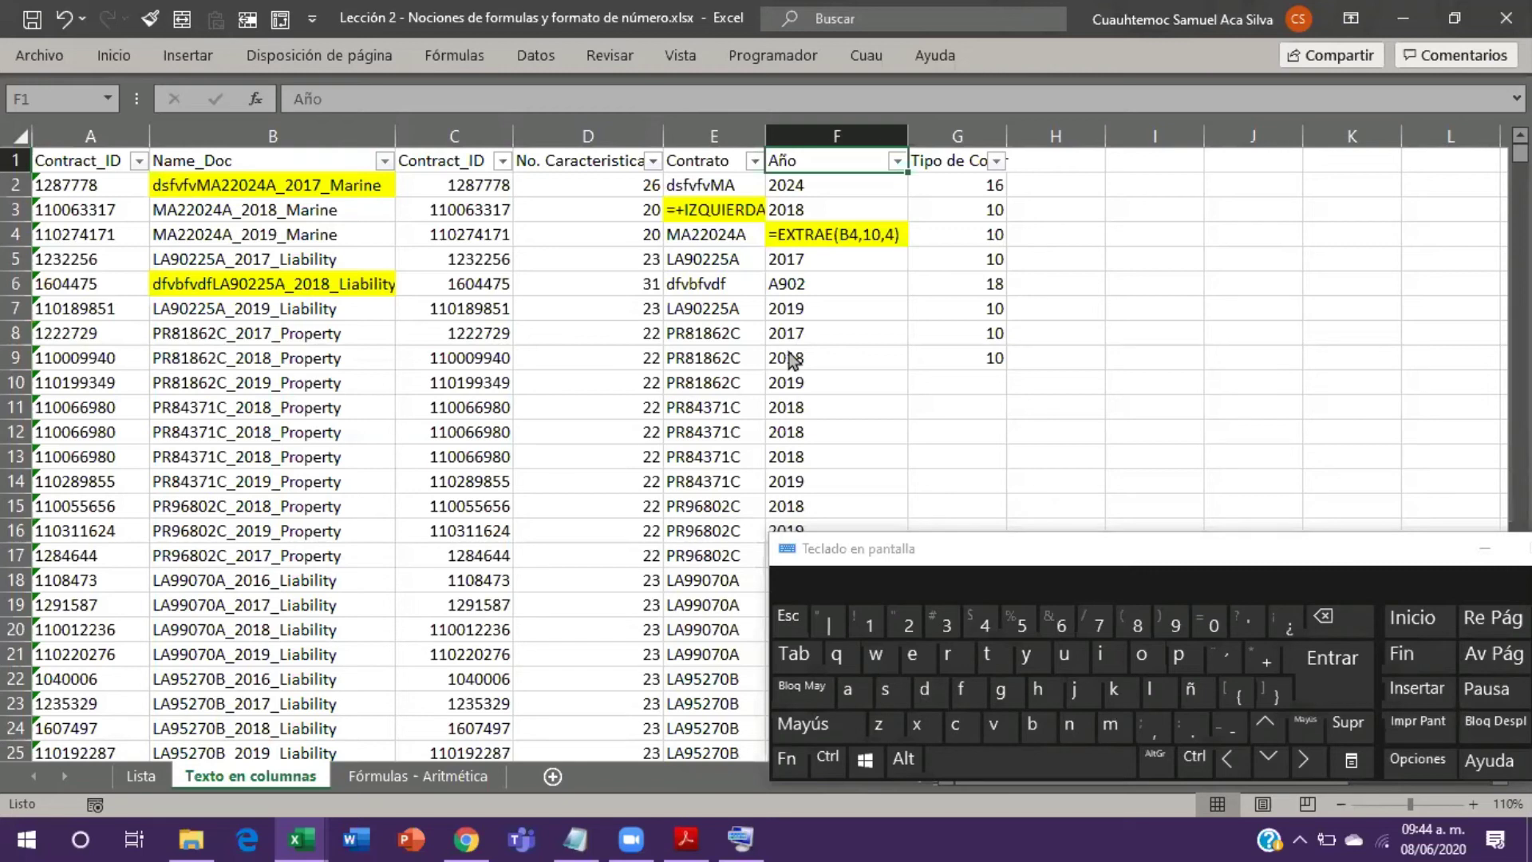
{"action": "left_click", "coordinate": [849, 263]}
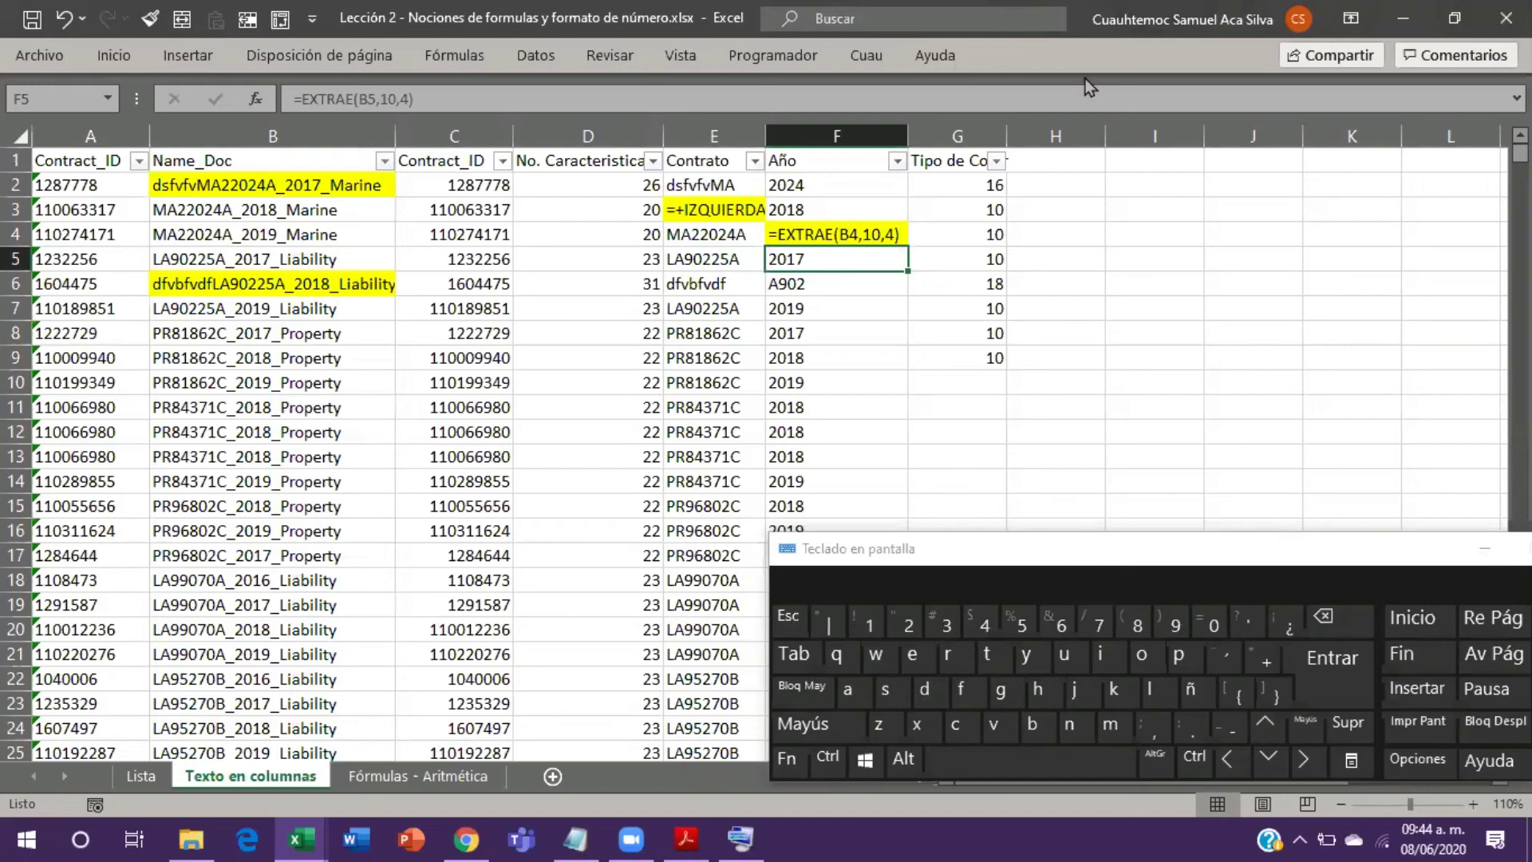
{"action": "left_click", "coordinate": [899, 333]}
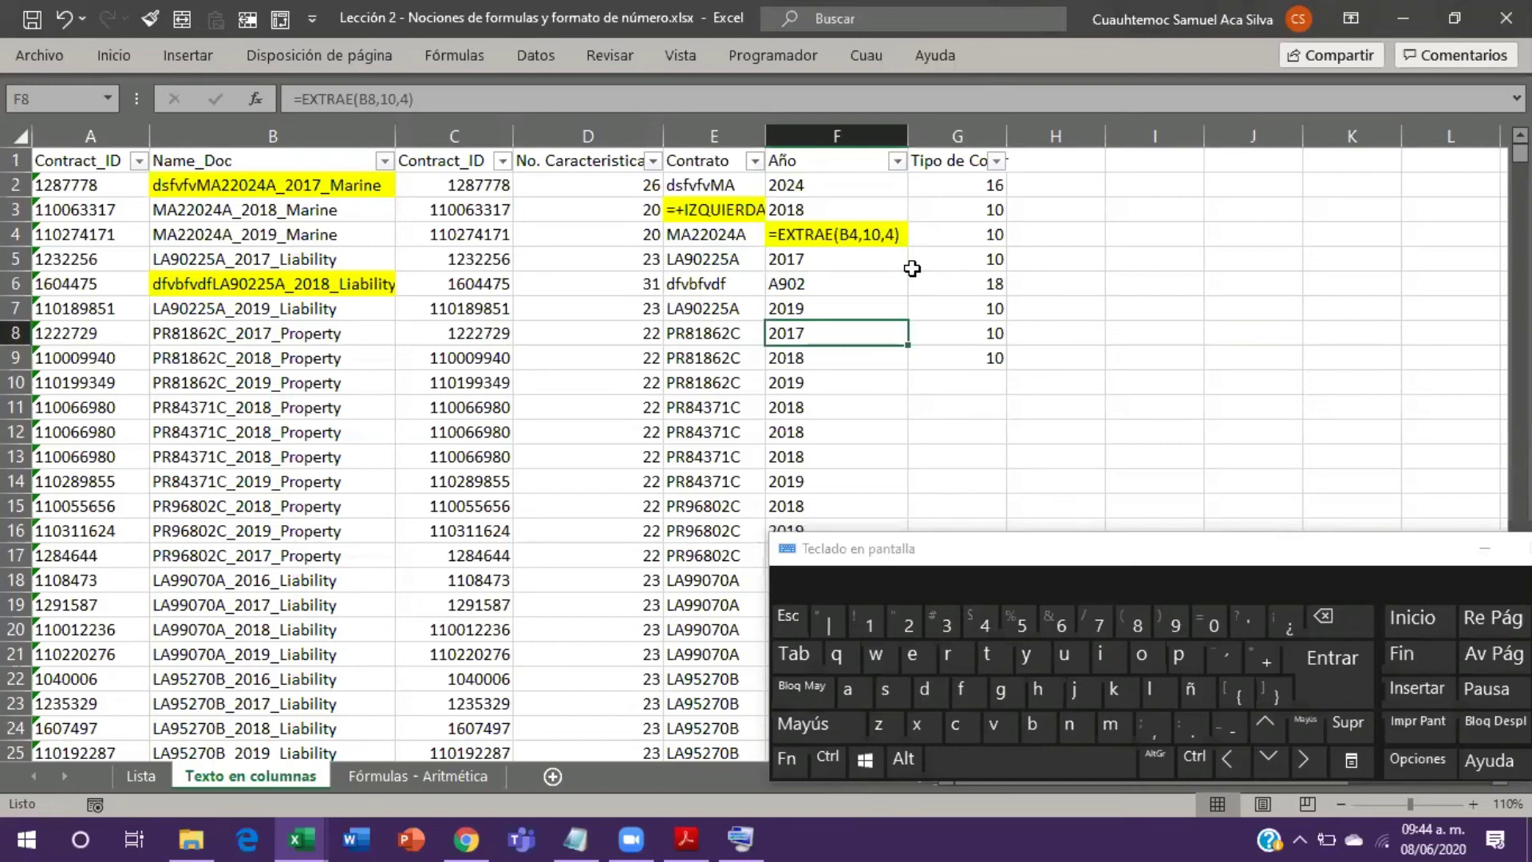
Step: Remove the leading apostrophe in E3 so =+IZQUIERDA(B3,8) works as a formula again
{"action": "key", "text": "Left"}
{"action": "key", "text": "Up"}
{"action": "key", "text": "Up"}
{"action": "key", "text": "Down"}
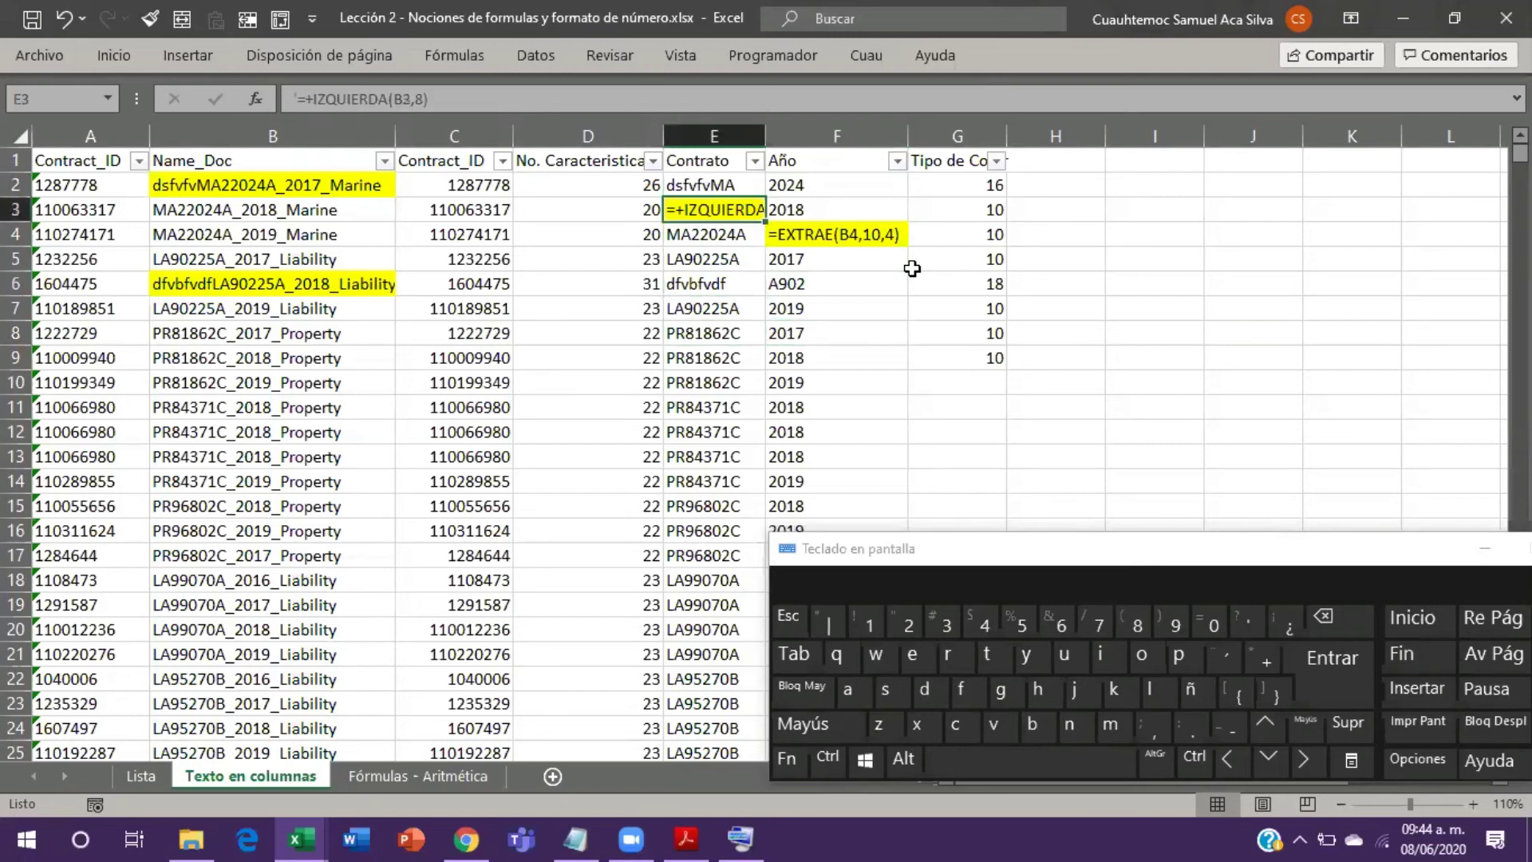
{"action": "key", "text": "F2"}
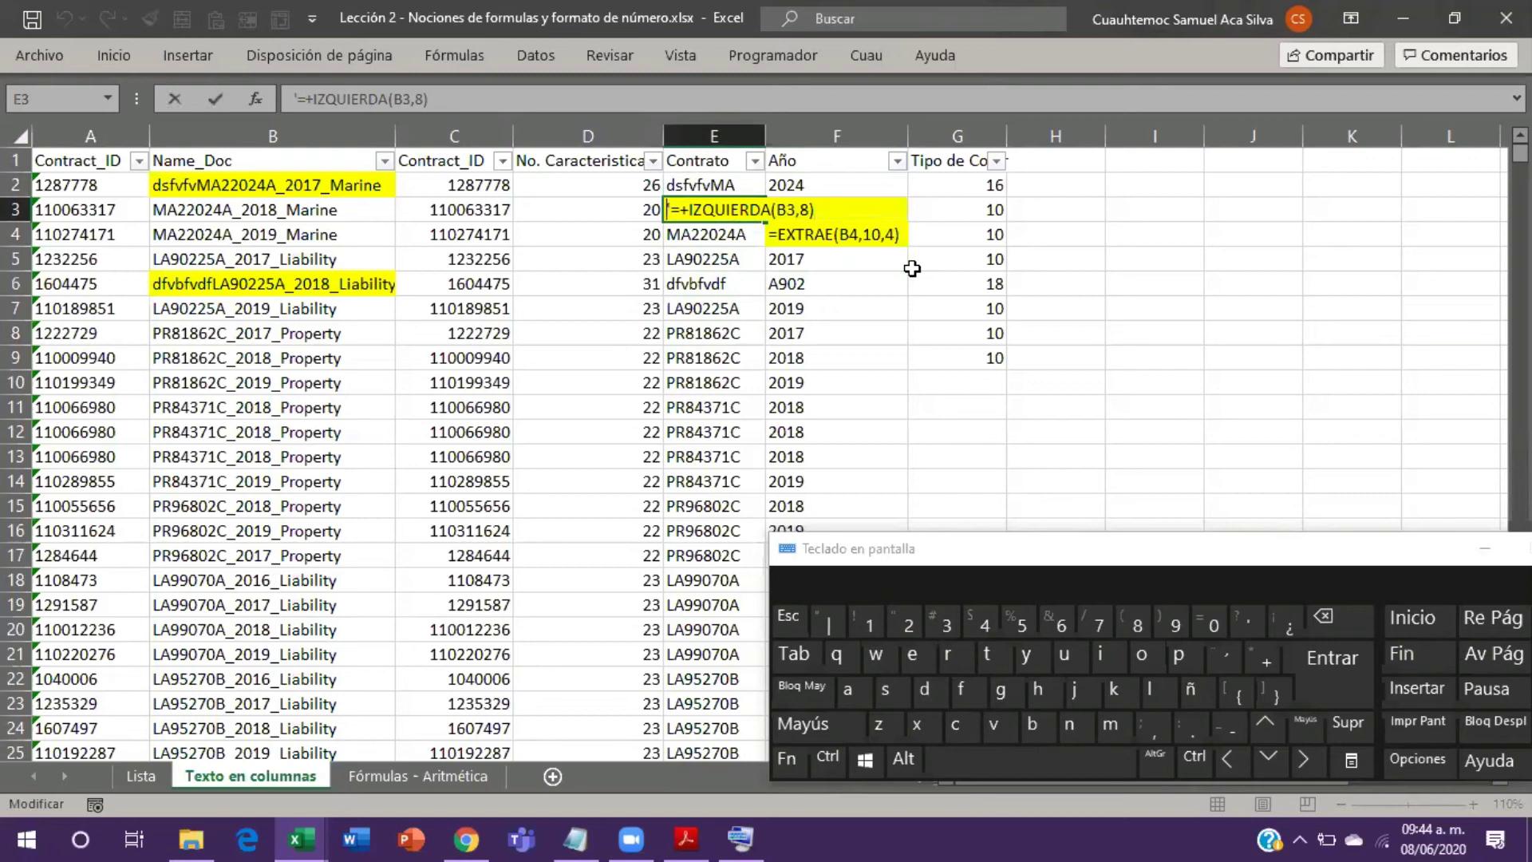
{"action": "key", "text": "Home"}
{"action": "key", "text": "Delete"}
{"action": "key", "text": "Return"}
Step: Restore the live formula =EXTRAE(B4,10,4) in F4 by removing its leading apostrophe
{"action": "key", "text": "Right"}
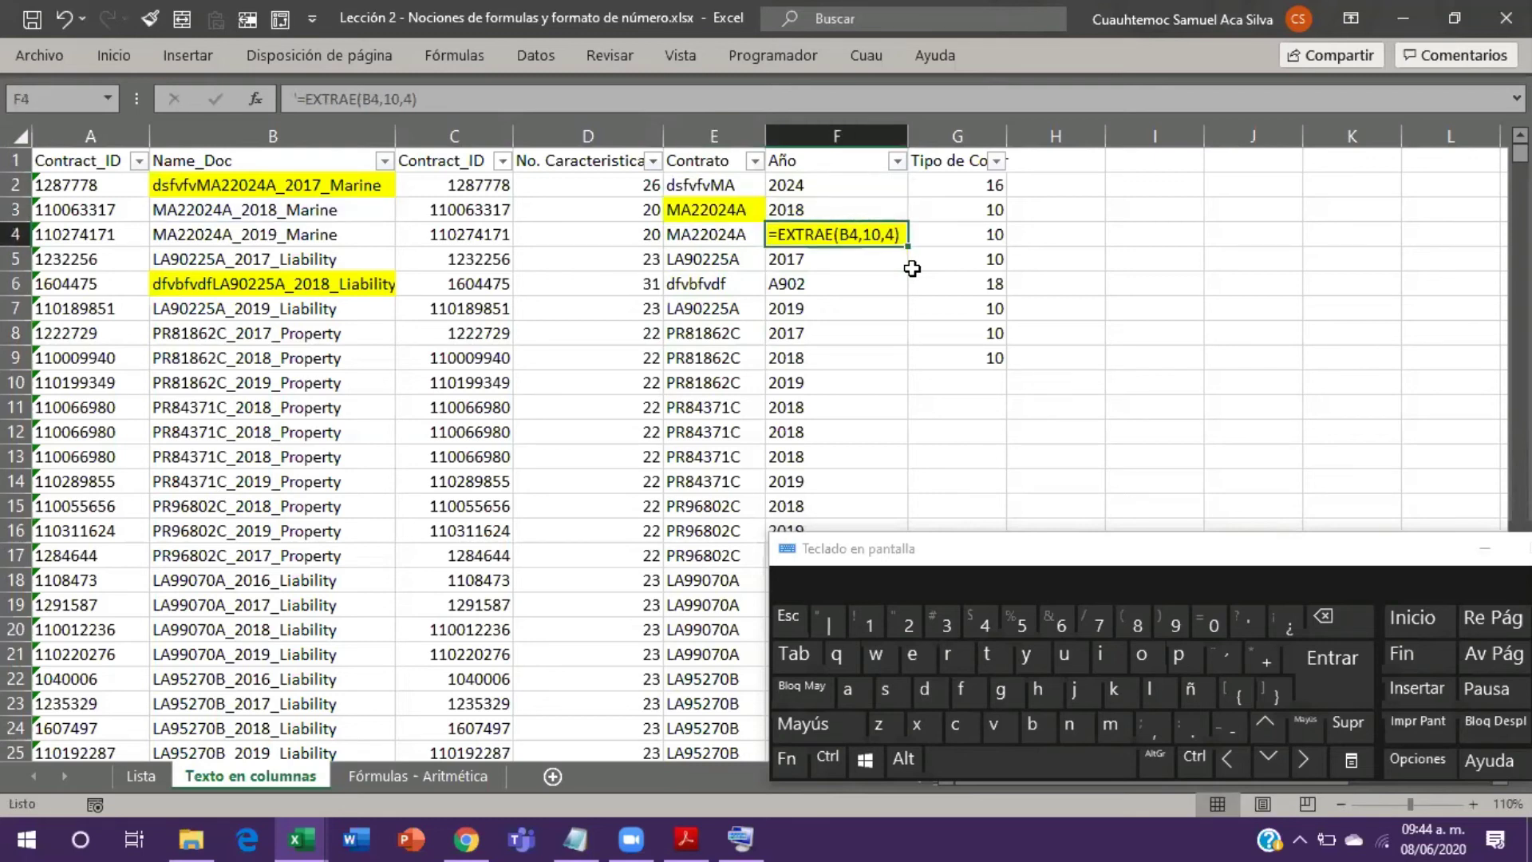
{"action": "key", "text": "F2"}
{"action": "key", "text": "Home"}
{"action": "key", "text": "Delete"}
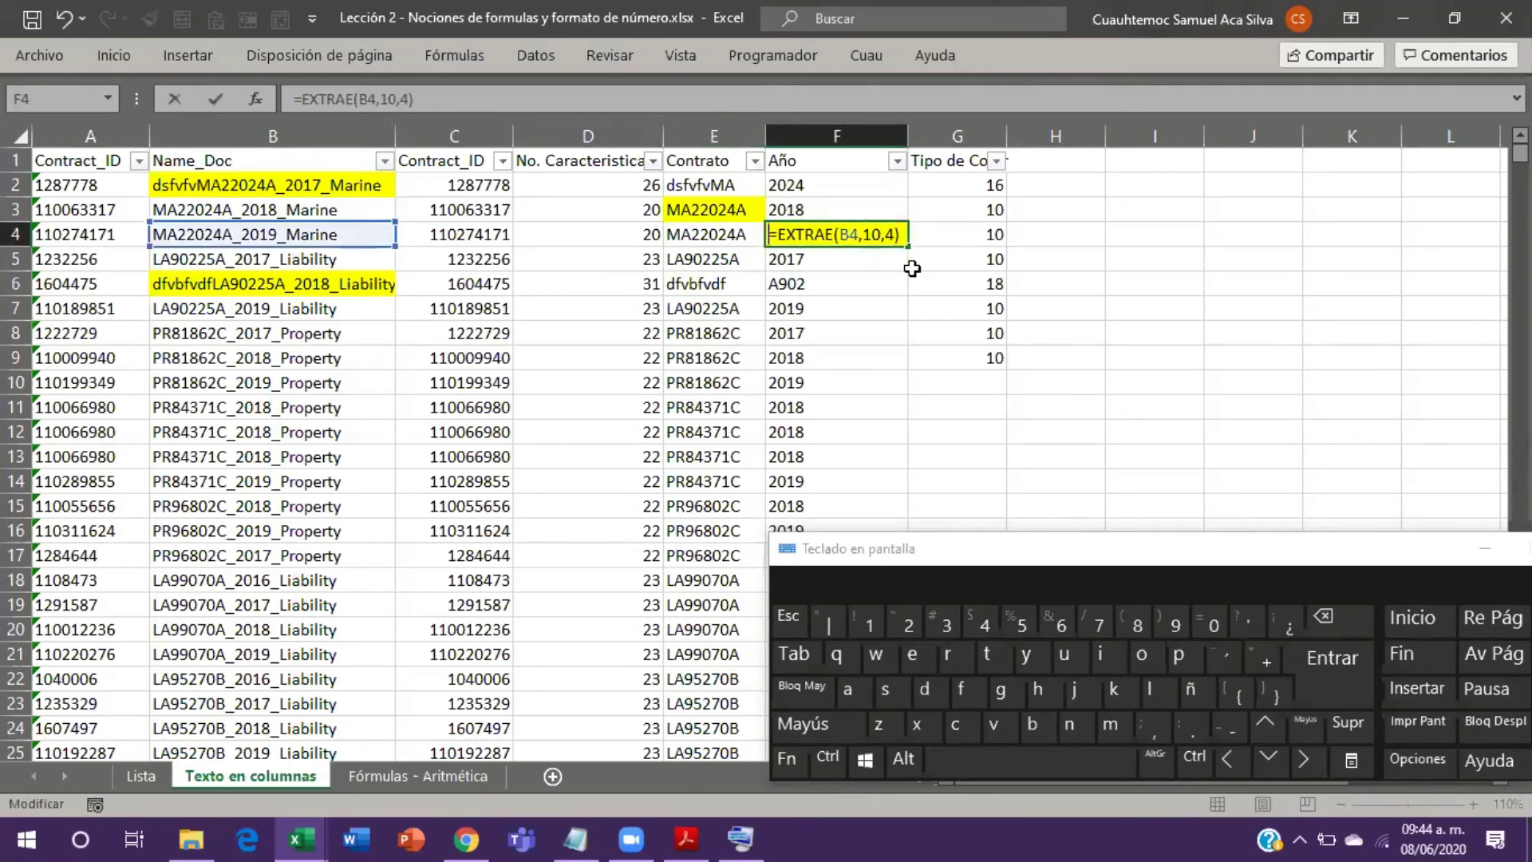
{"action": "key", "text": "Return"}
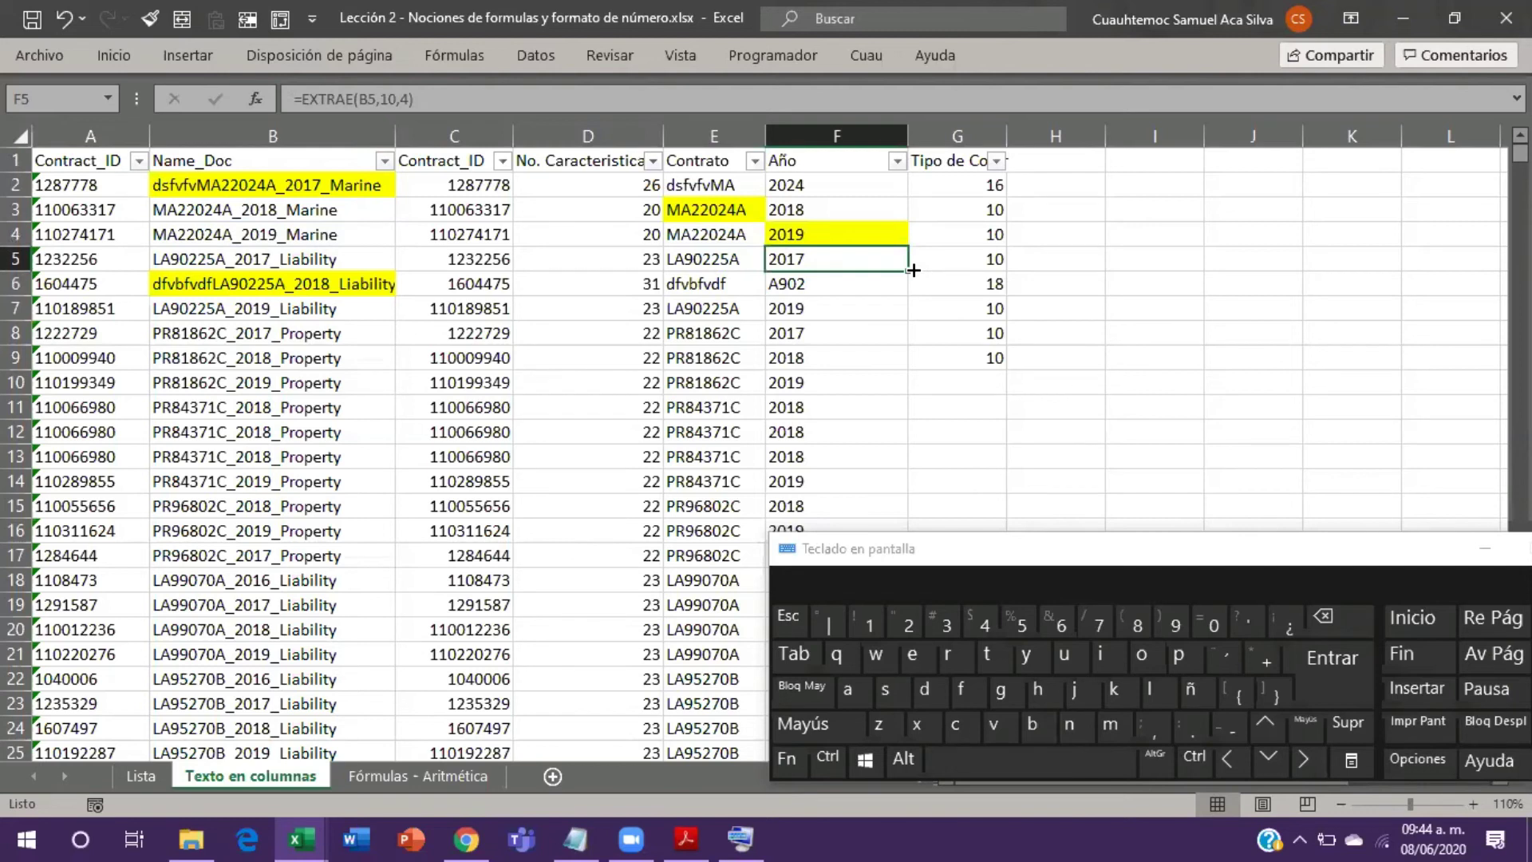
Step: Review the IZQUIERDA and EXTRAE formulas in the Contrato and Año columns across rows 2 to 6
{"action": "key", "text": "Up"}
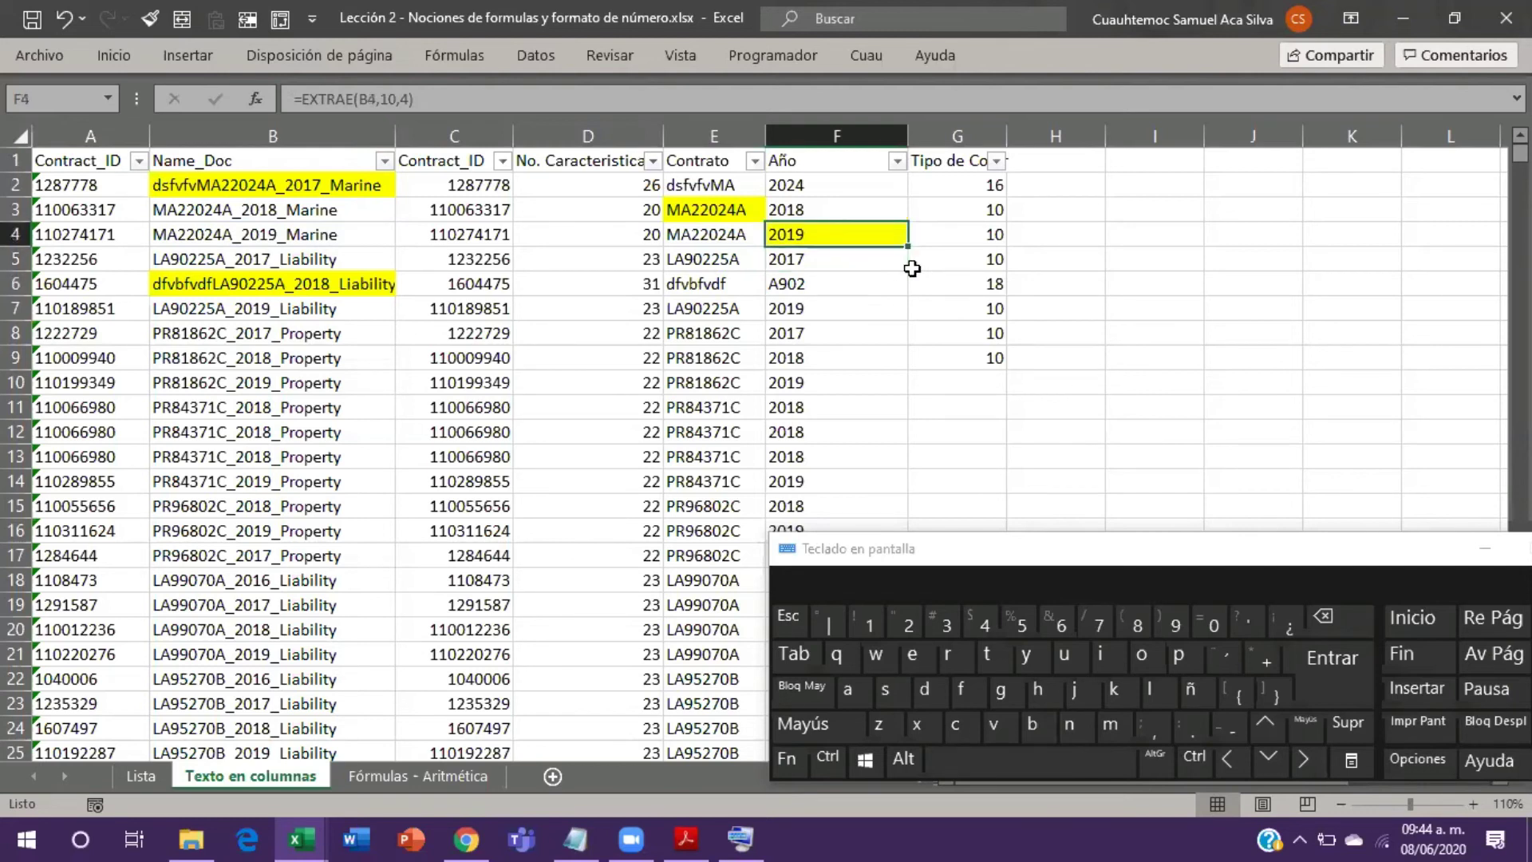
{"action": "key", "text": "Up"}
{"action": "key", "text": "Up"}
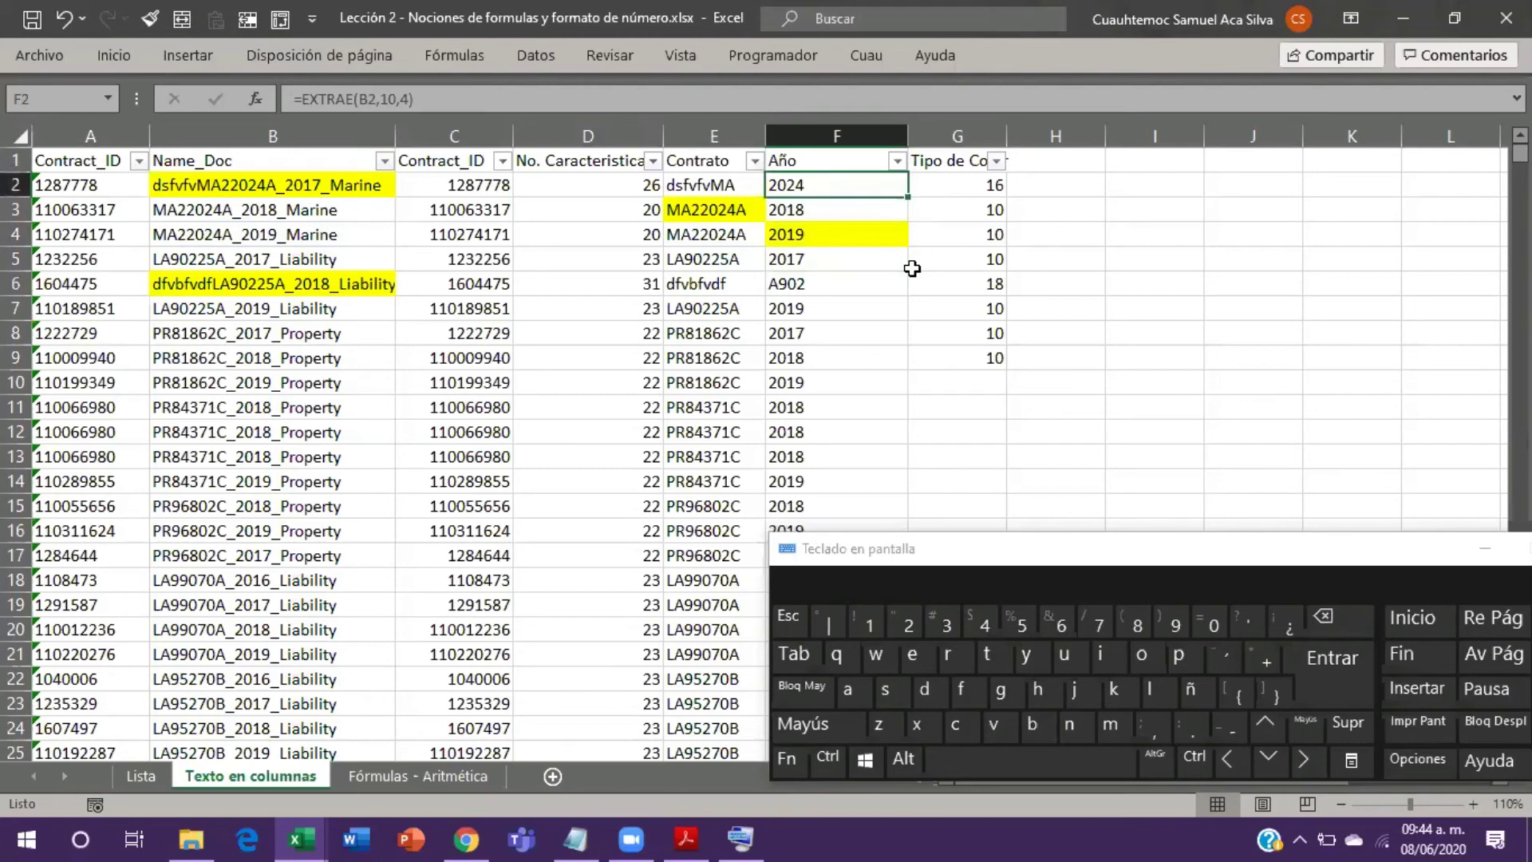
{"action": "key", "text": "Left"}
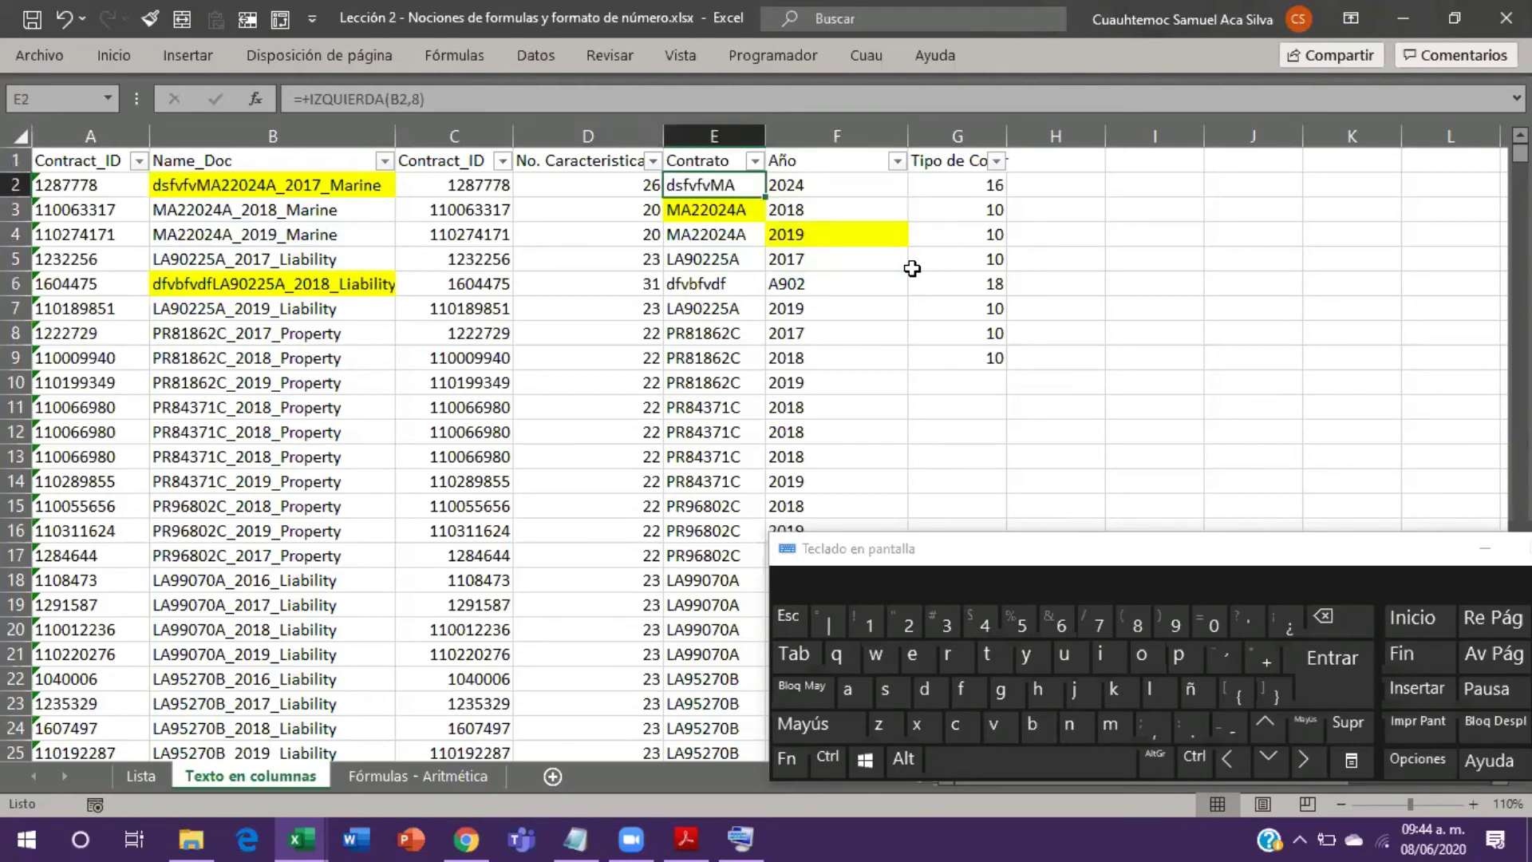
{"action": "key", "text": "Down"}
{"action": "key", "text": "Down"}
{"action": "key", "text": "Down"}
{"action": "key", "text": "Down"}
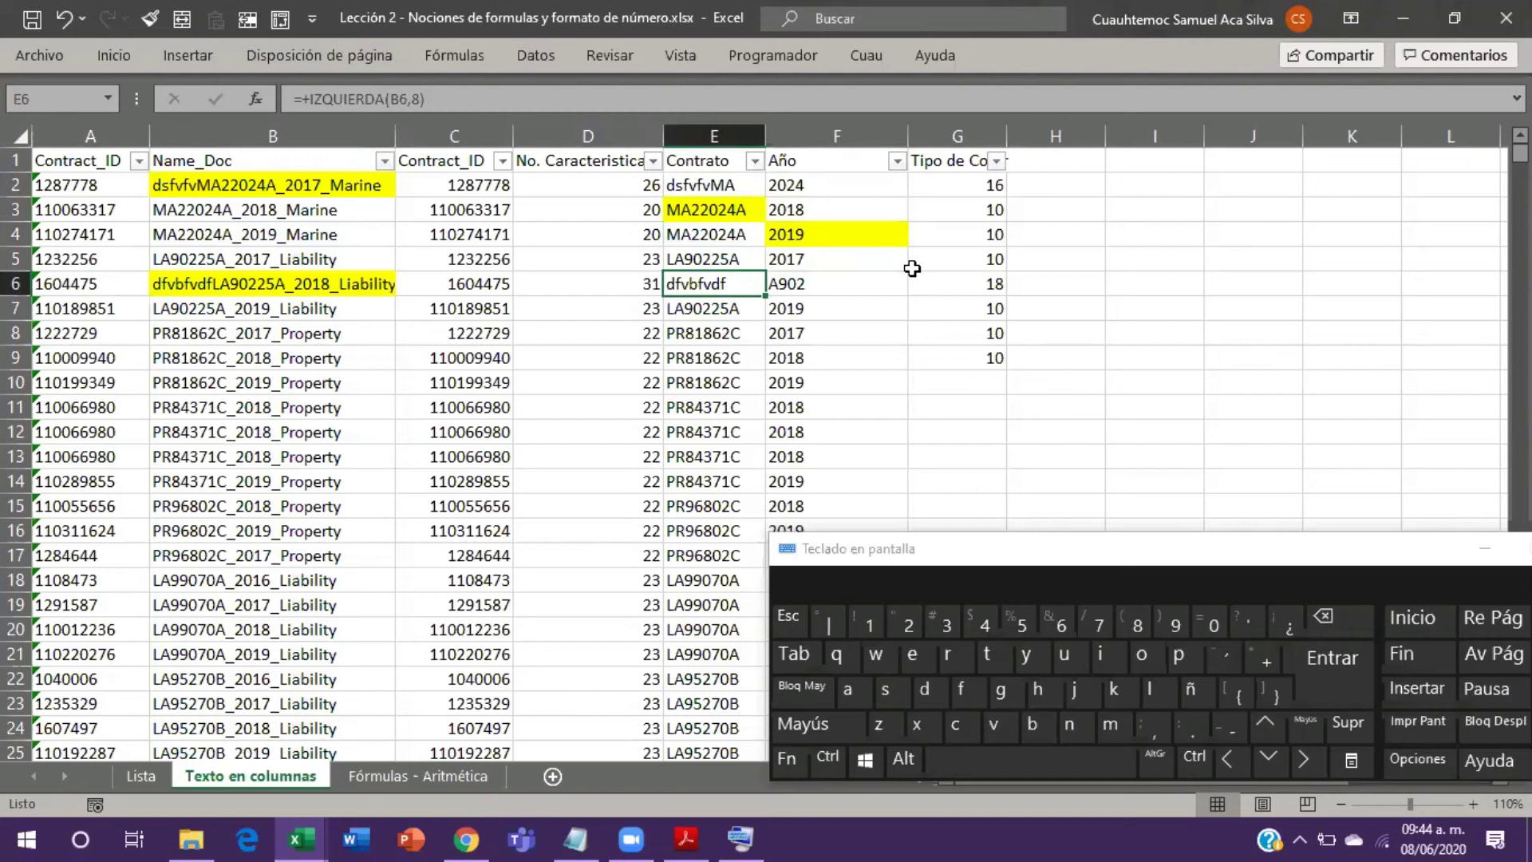
{"action": "key", "text": "Up"}
{"action": "key", "text": "Up"}
{"action": "key", "text": "Up"}
{"action": "key", "text": "Up"}
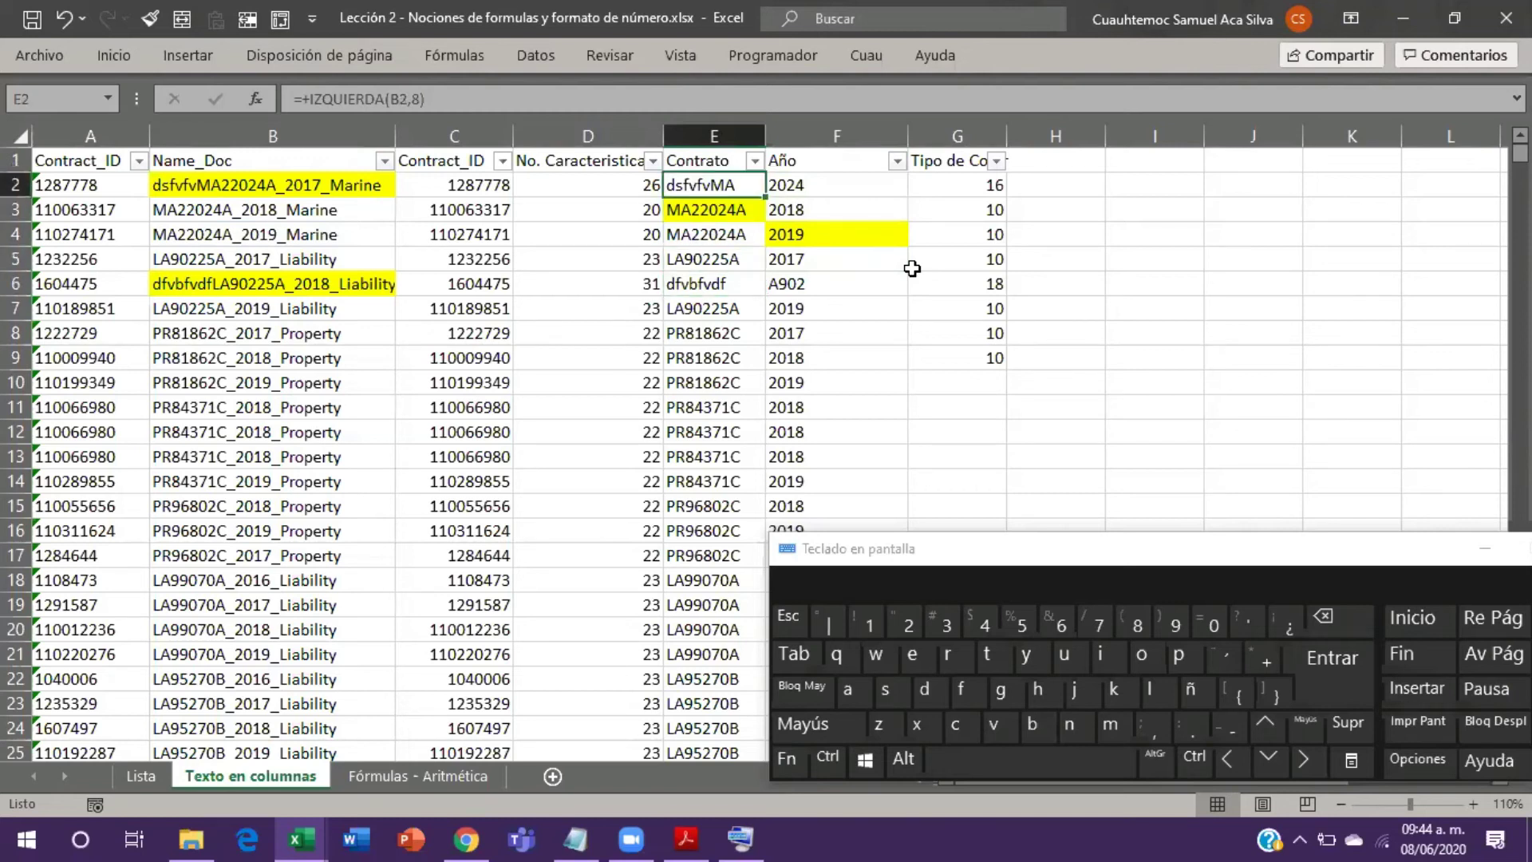
{"action": "key", "text": "Right"}
{"action": "key", "text": "alt+4"}
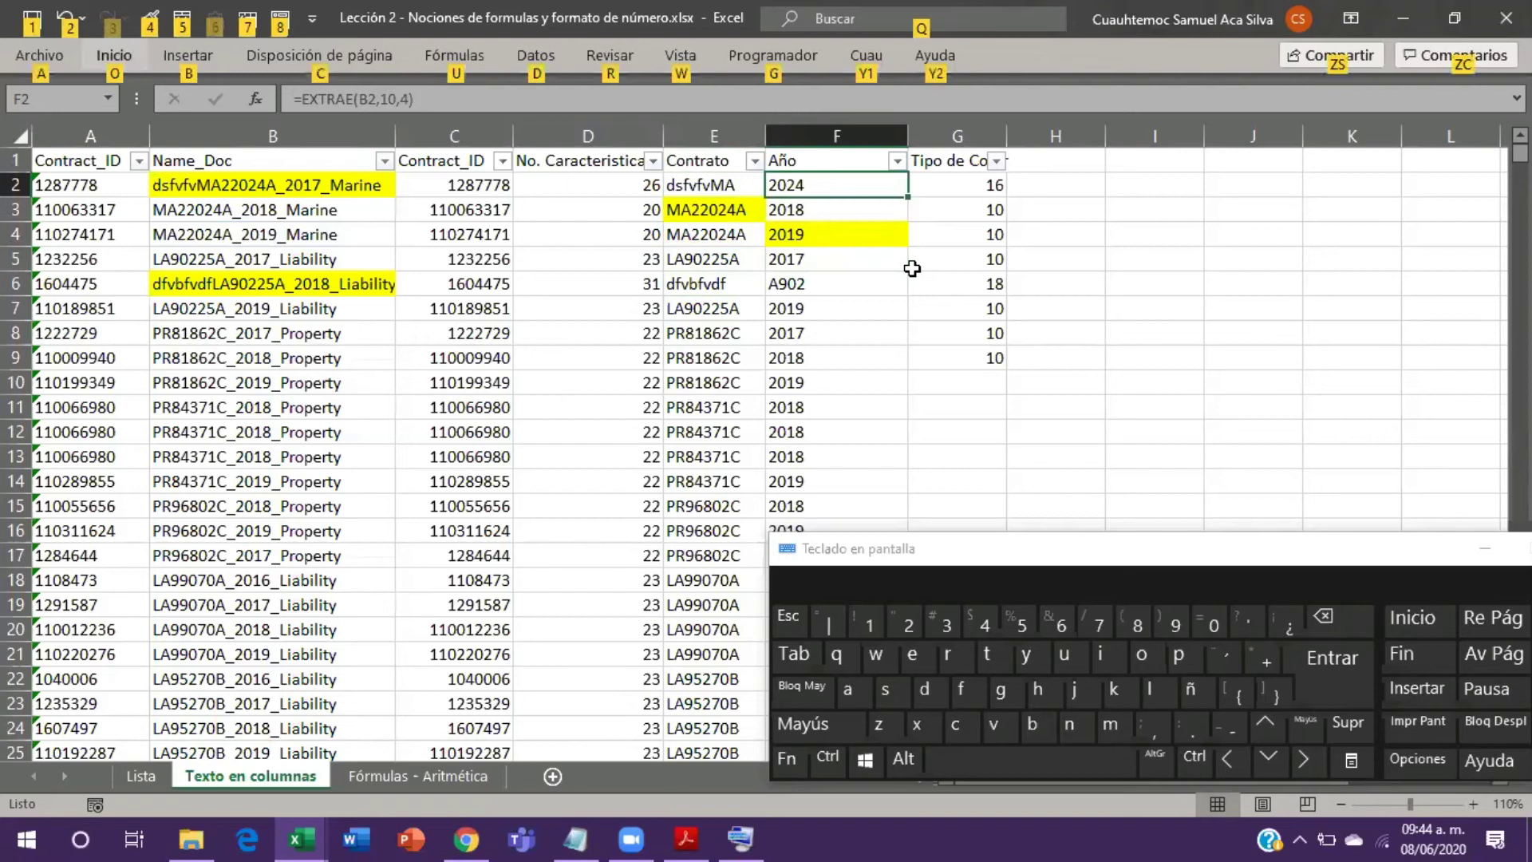
{"action": "key", "text": "Left"}
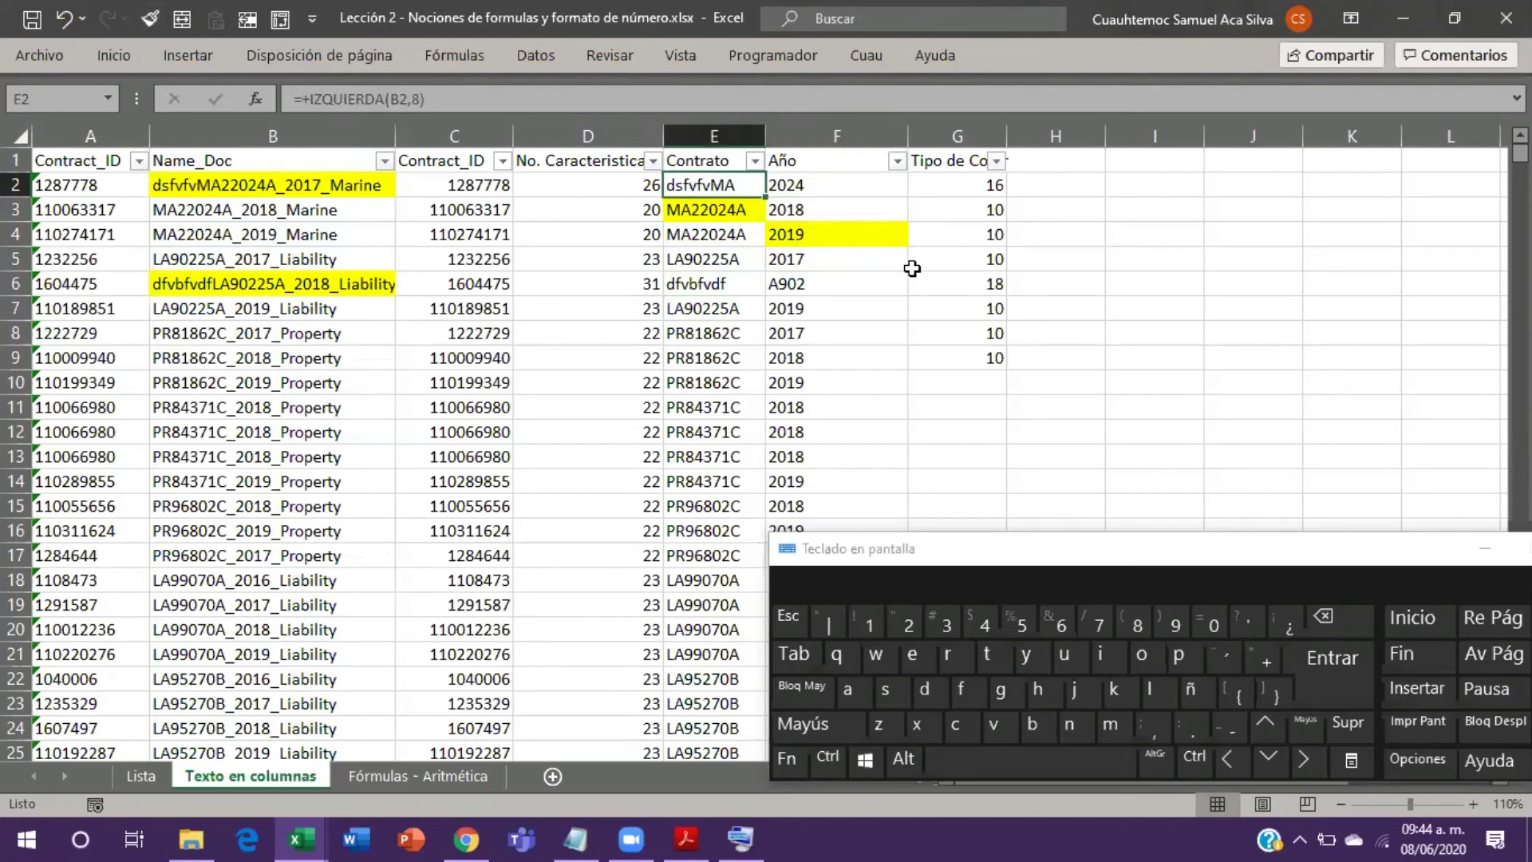
{"action": "key", "text": "Right"}
{"action": "key", "text": "Down"}
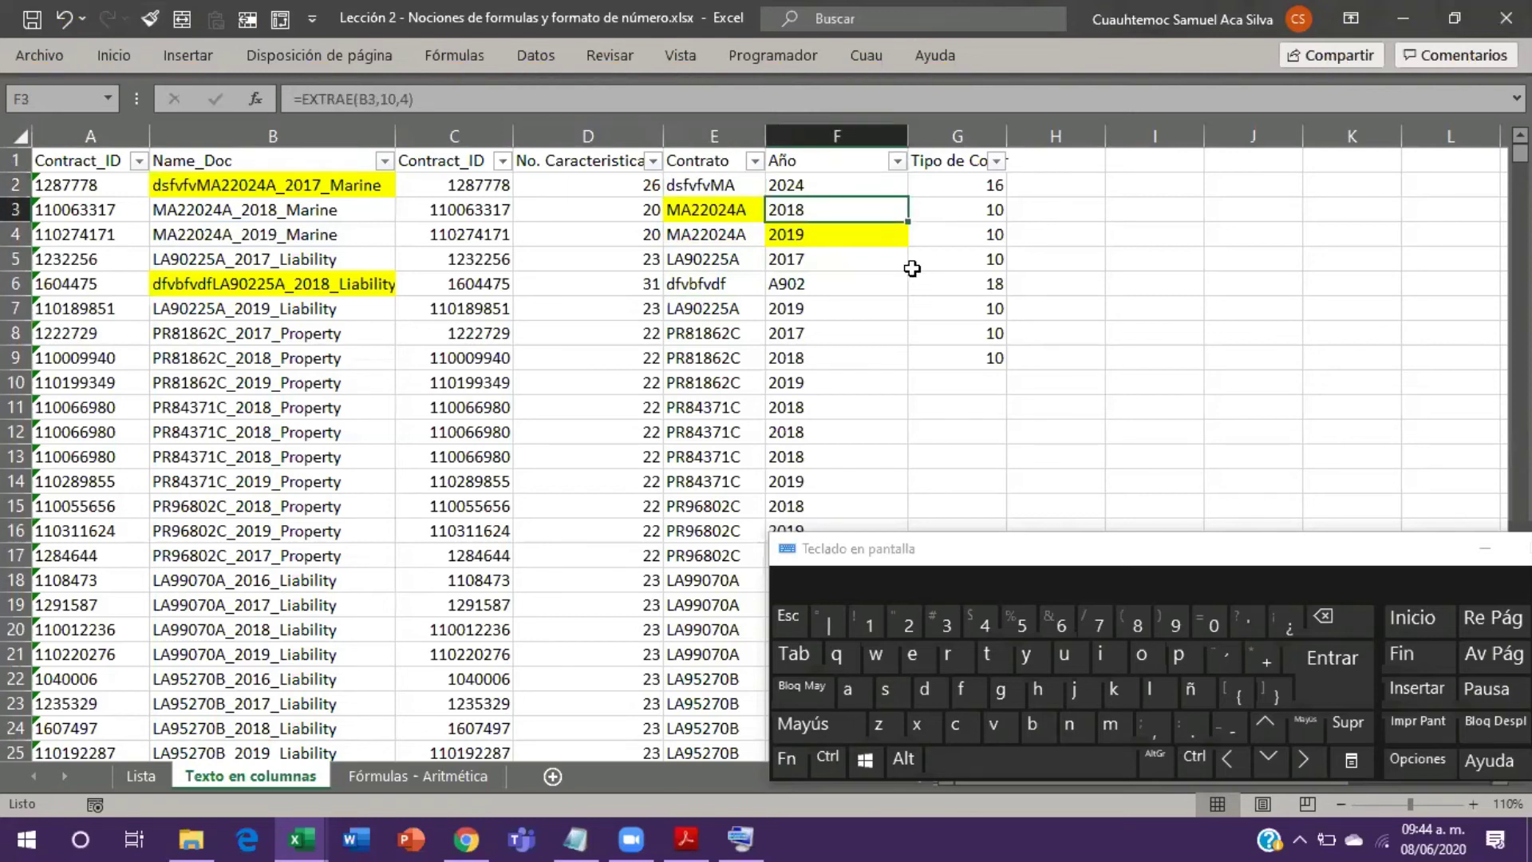
Step: Undo the yellow highlights on E3 and F4
{"action": "key", "text": "Left"}
{"action": "key", "text": "Right"}
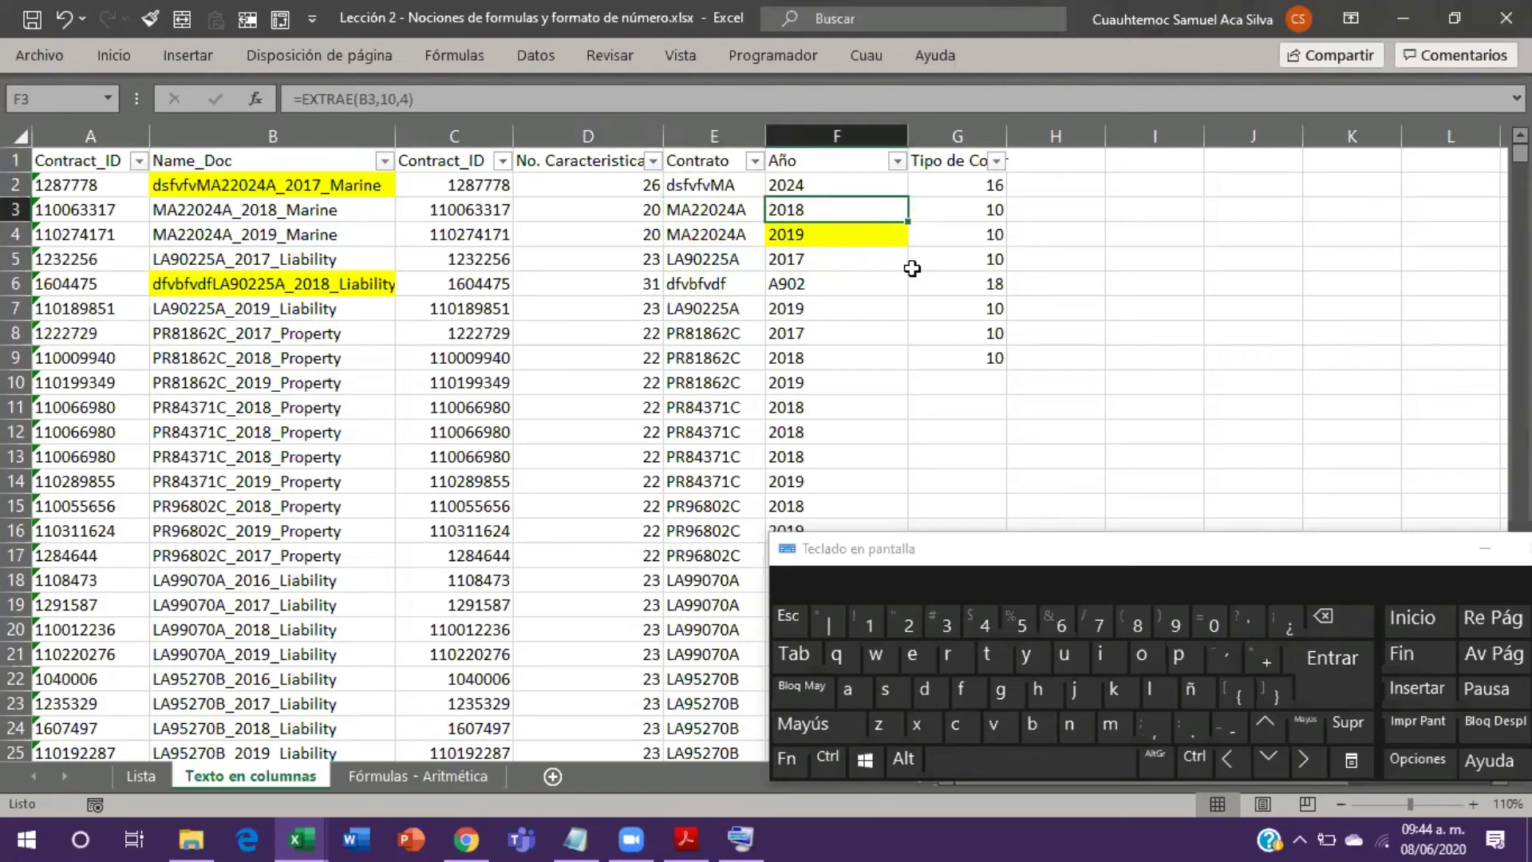
{"action": "key", "text": "ctrl+z"}
Step: Highlight the Contrato cells E2 and E6 with a yellow fill
{"action": "key", "text": "Left"}
{"action": "key", "text": "Up"}
{"action": "key", "text": "Up"}
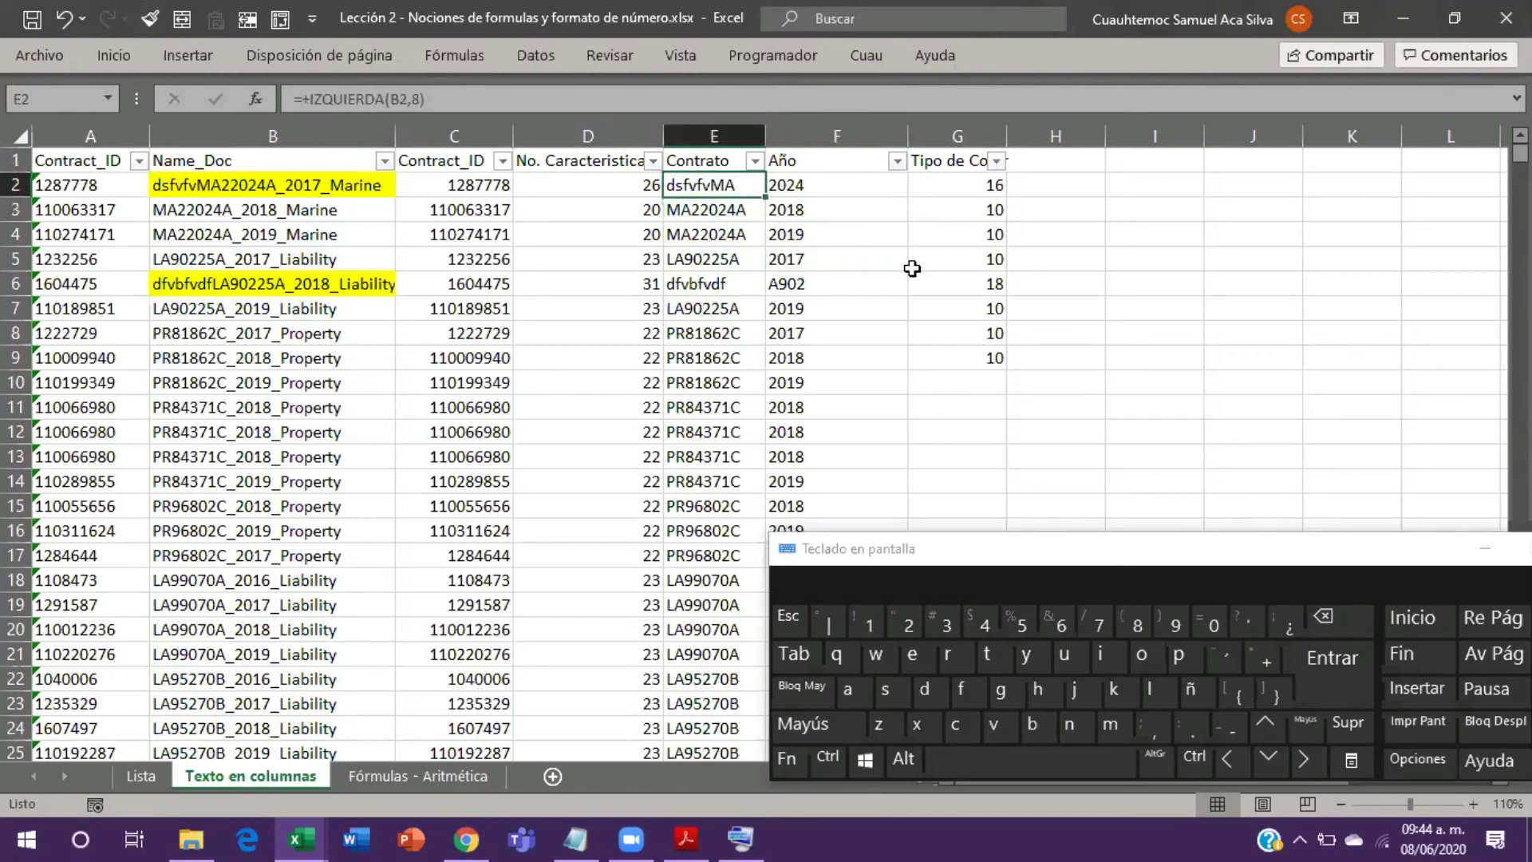
{"action": "left_click", "coordinate": [753, 285], "text": "ctrl"}
{"action": "right_click", "coordinate": [753, 285]}
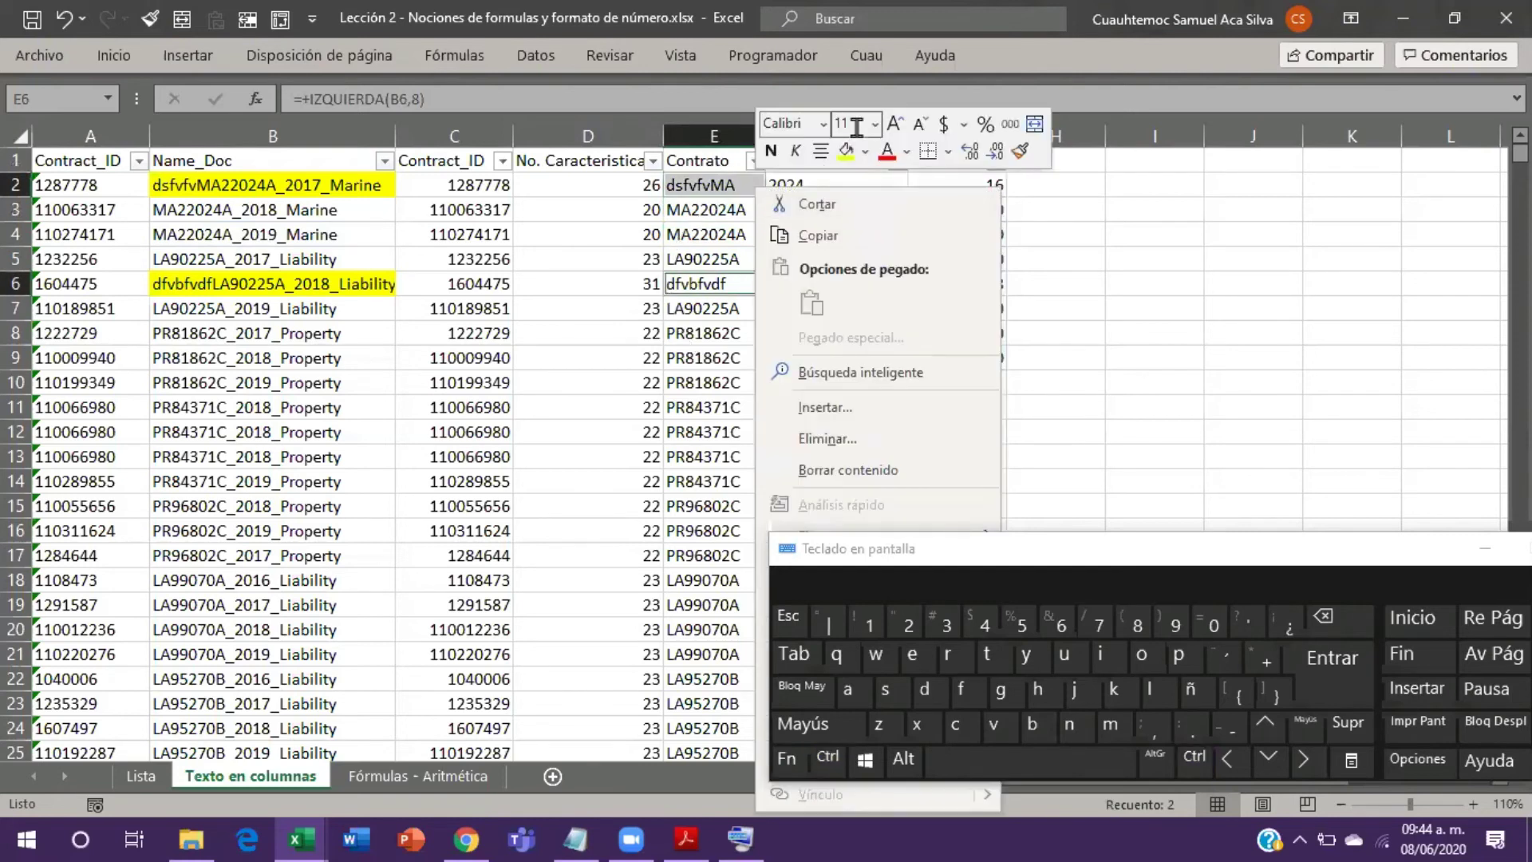
{"action": "left_click", "coordinate": [847, 156]}
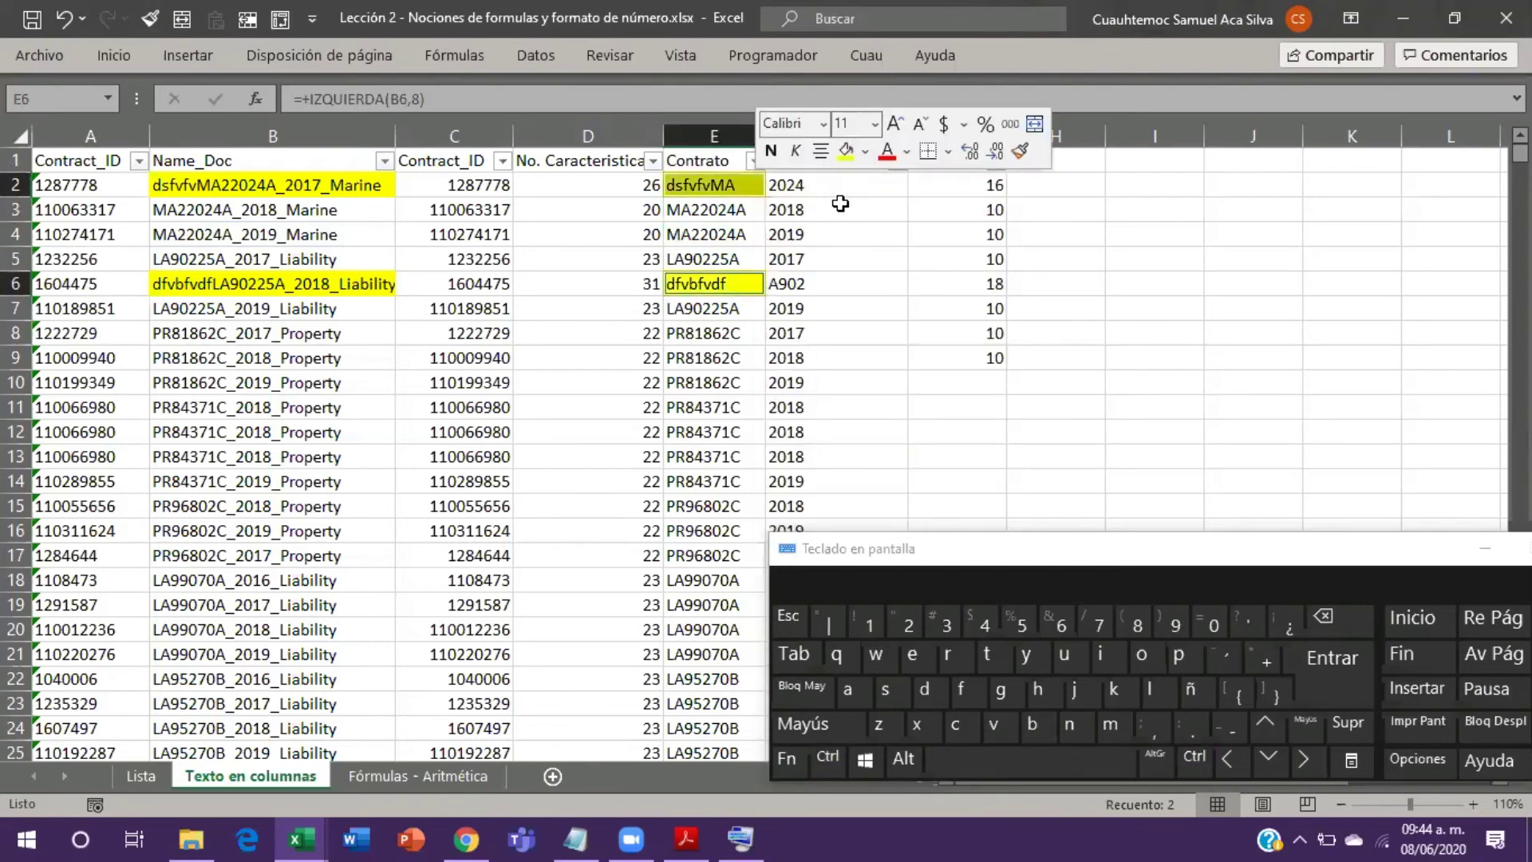
Step: Review the EXTRAE, LARGO and HALLAR formulas across row 6
{"action": "left_click", "coordinate": [850, 280]}
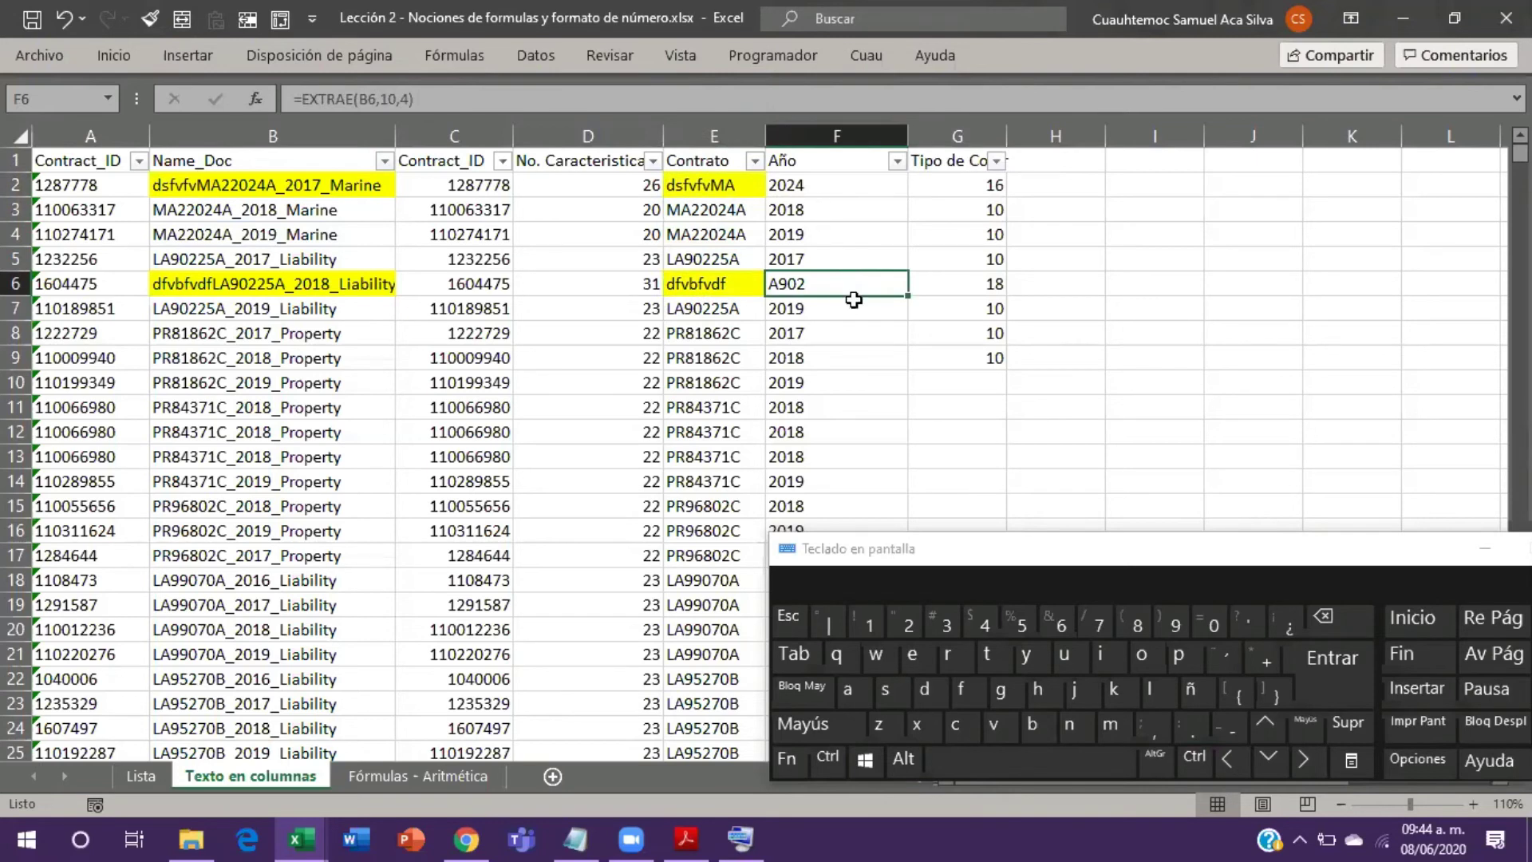
{"action": "key", "text": "Left"}
{"action": "key", "text": "Left"}
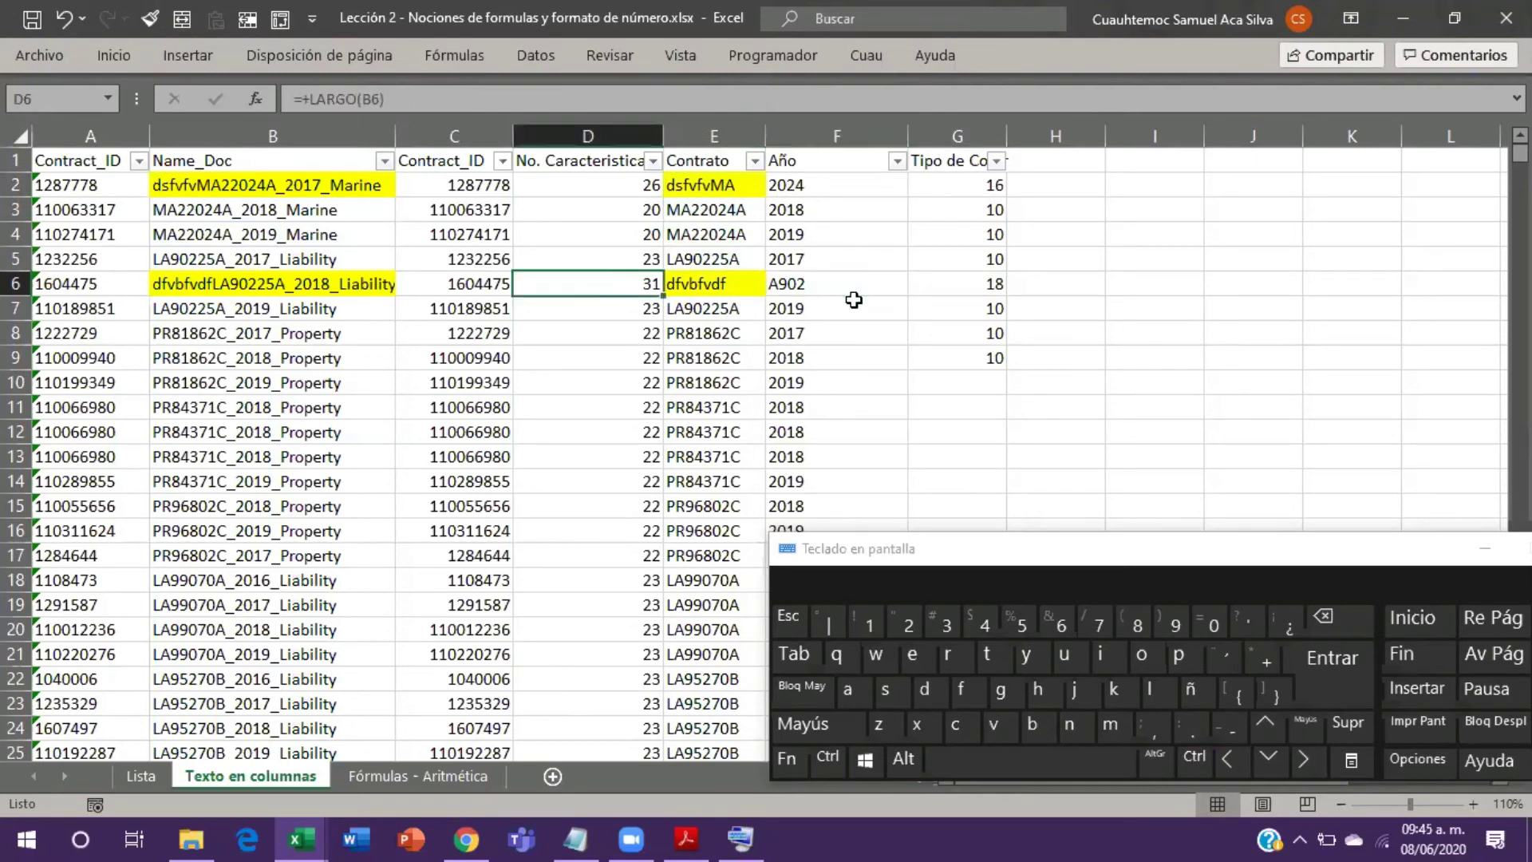
{"action": "key", "text": "Right"}
{"action": "key", "text": "Right"}
{"action": "key", "text": "Right"}
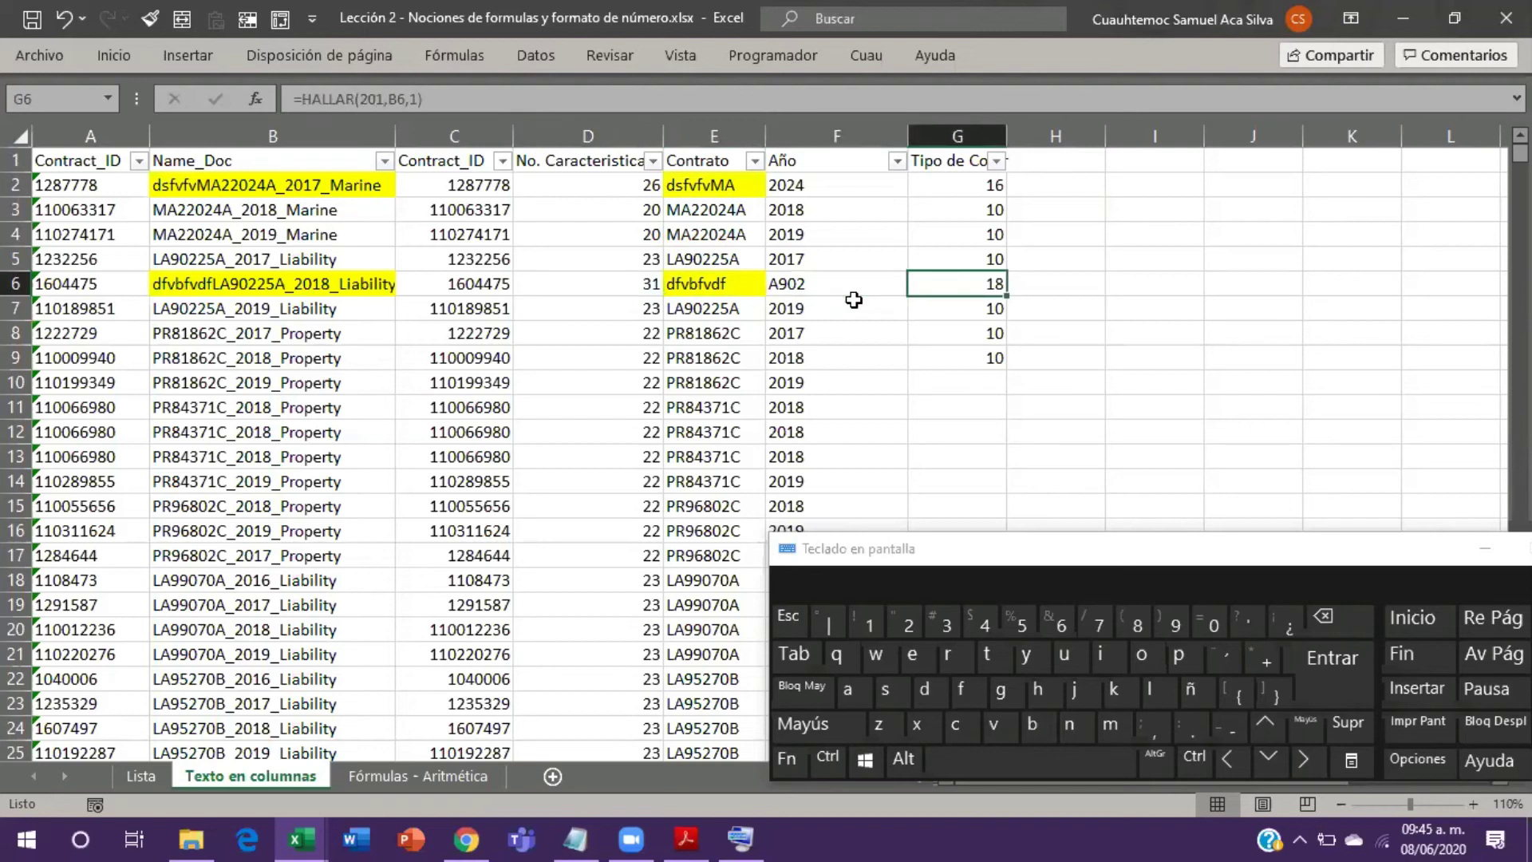
Step: Examine the num_de_caracteres argument of the IZQUIERDA formula in E3 without changing it
{"action": "key", "text": "Left"}
{"action": "key", "text": "Left"}
{"action": "key", "text": "Up"}
{"action": "key", "text": "Up"}
{"action": "key", "text": "Up"}
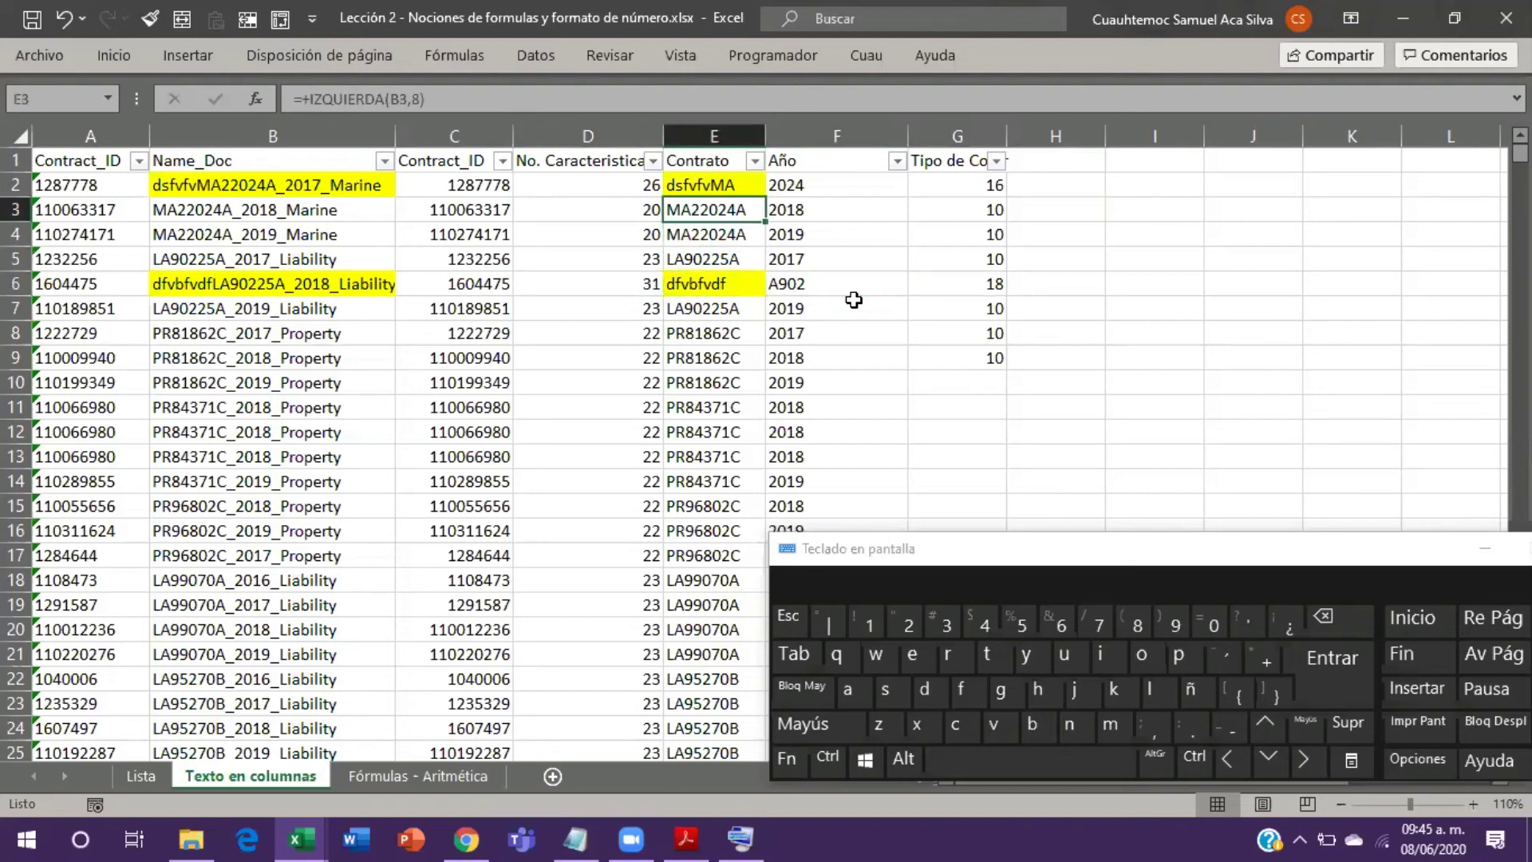
{"action": "key", "text": "F2"}
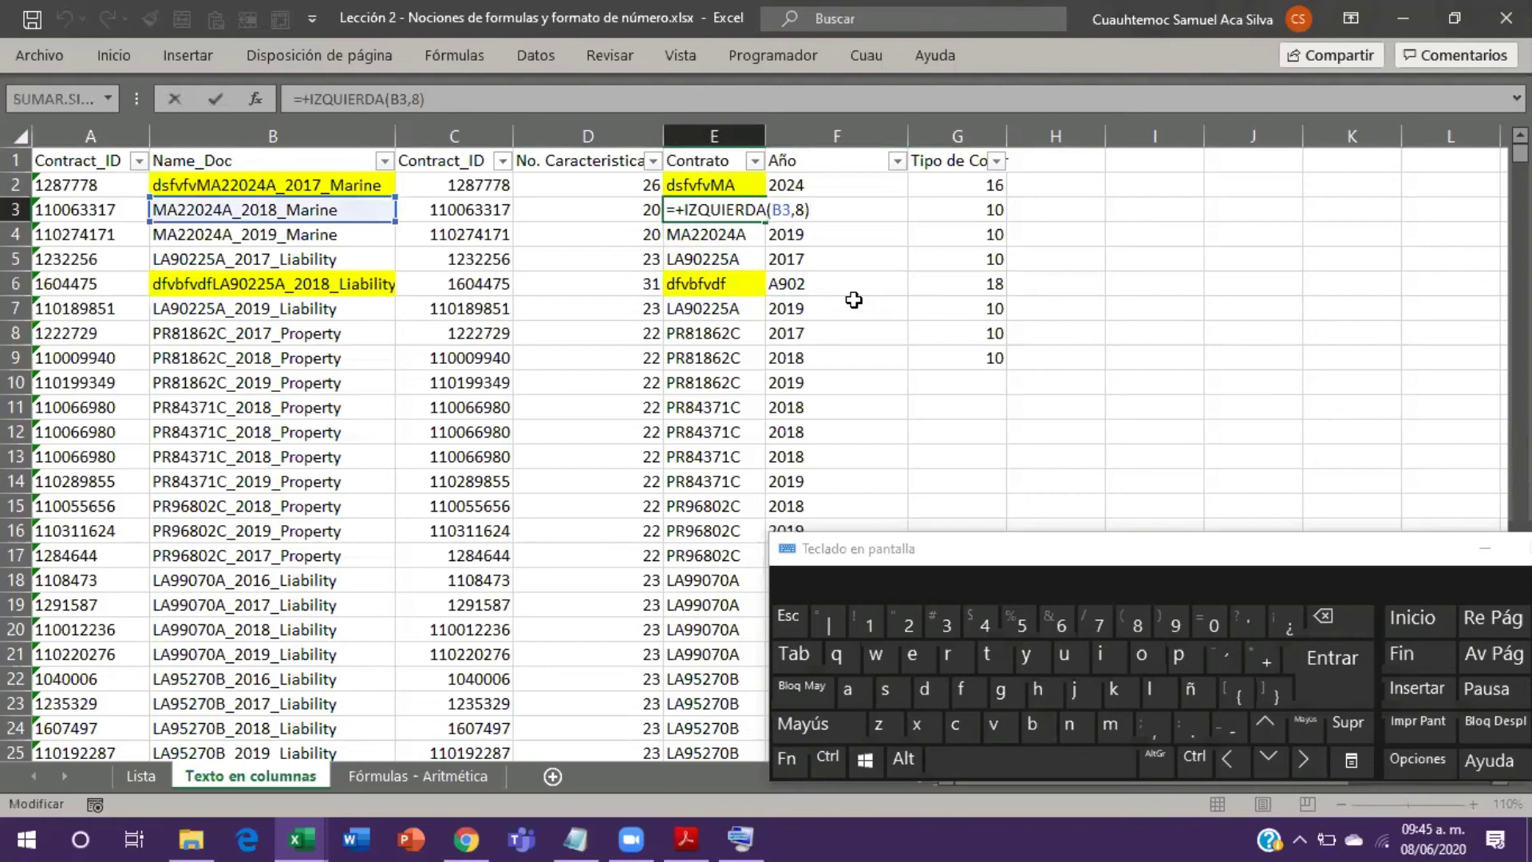
{"action": "key", "text": "Left"}
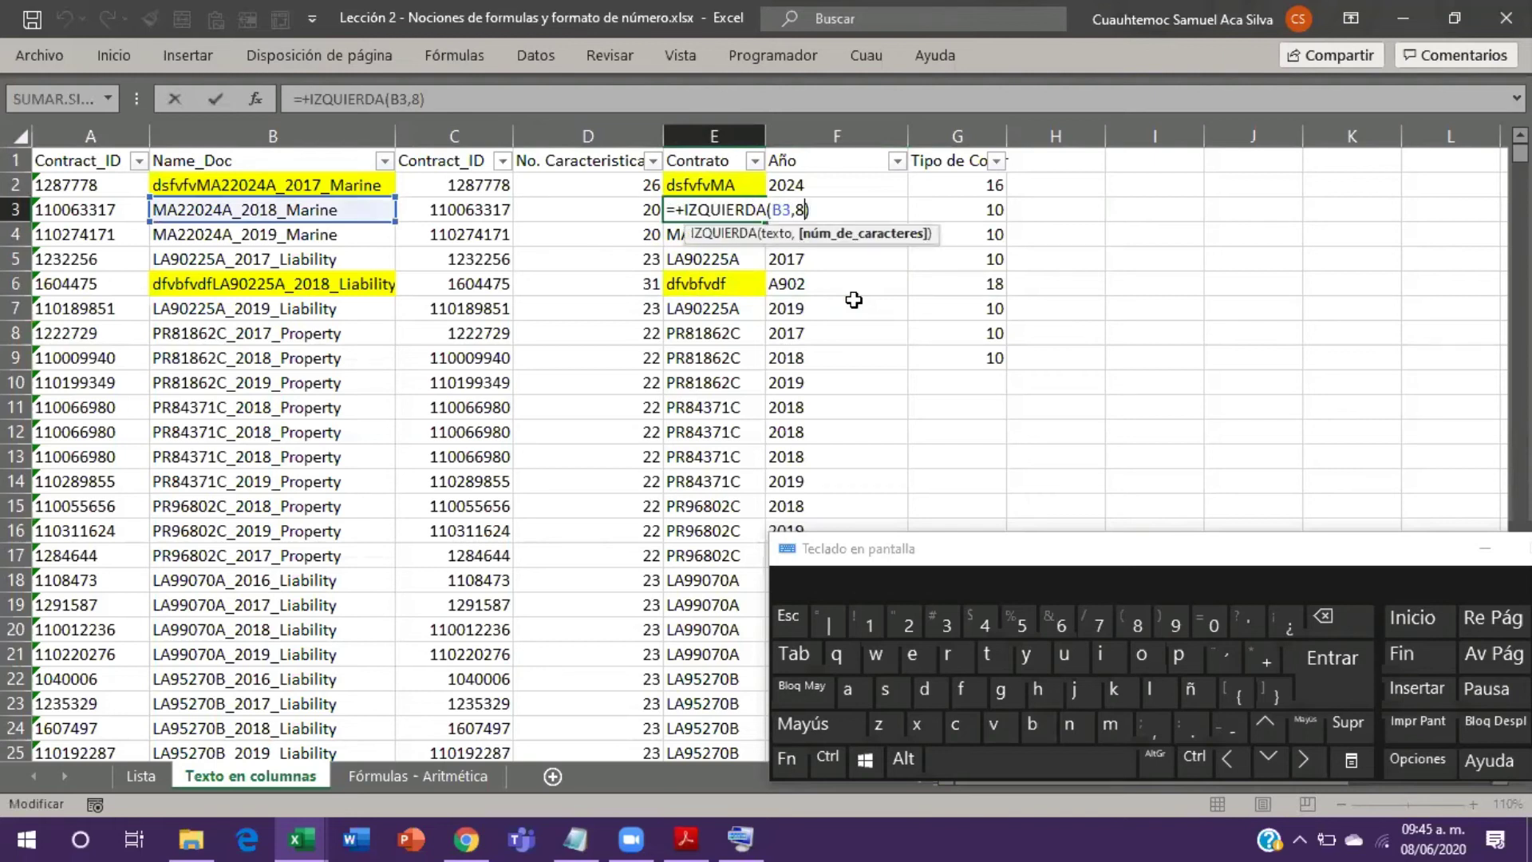
{"action": "key", "text": "Left"}
{"action": "key", "text": "Tab"}
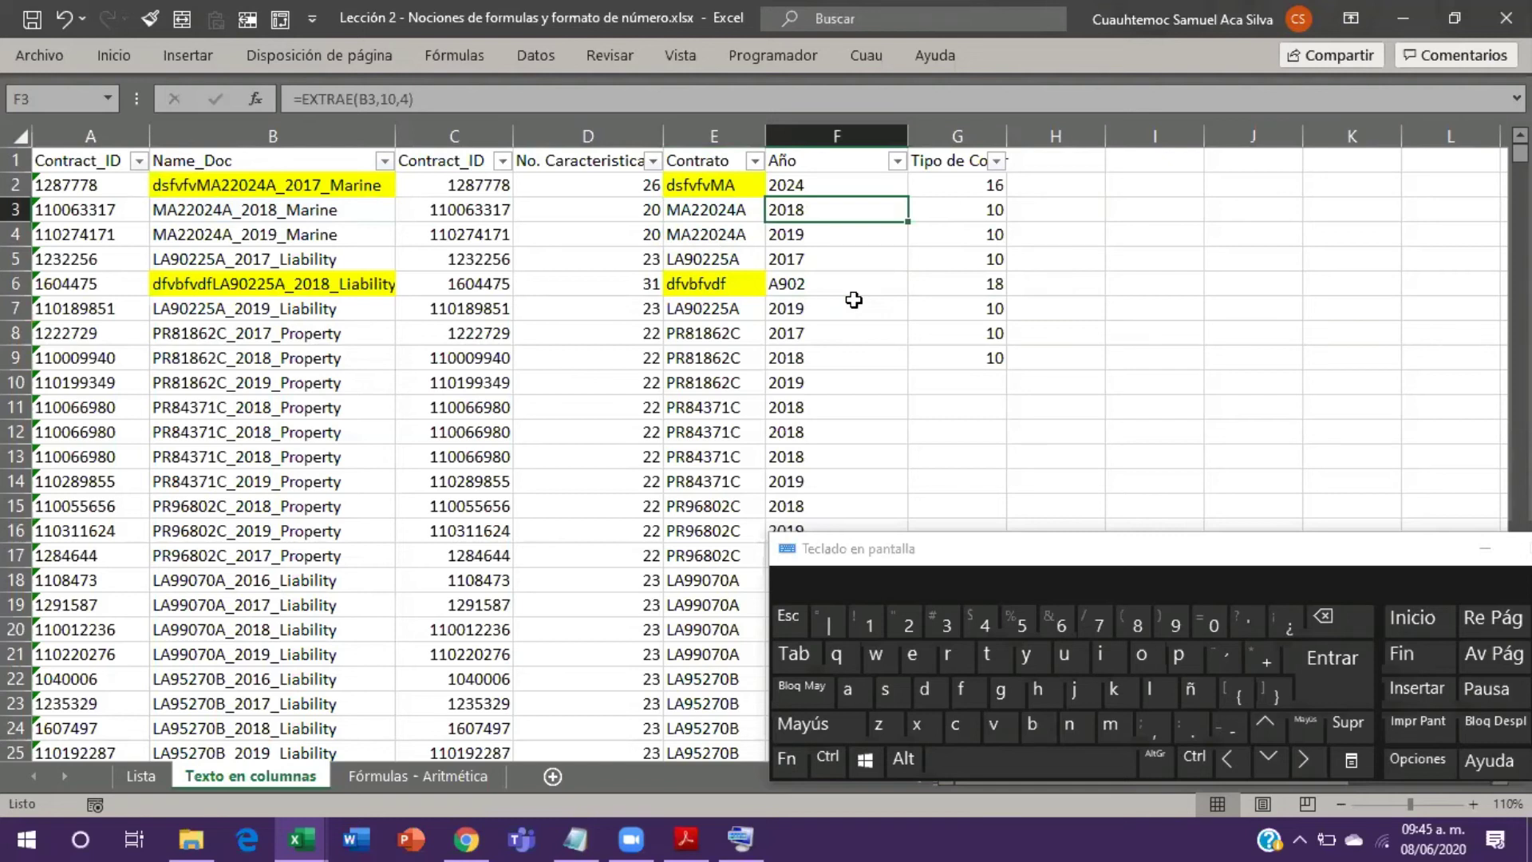
Step: Examine the texto, posición_inicial and núm_de_caracteres arguments of the EXTRAE formula in F3
{"action": "key", "text": "F2"}
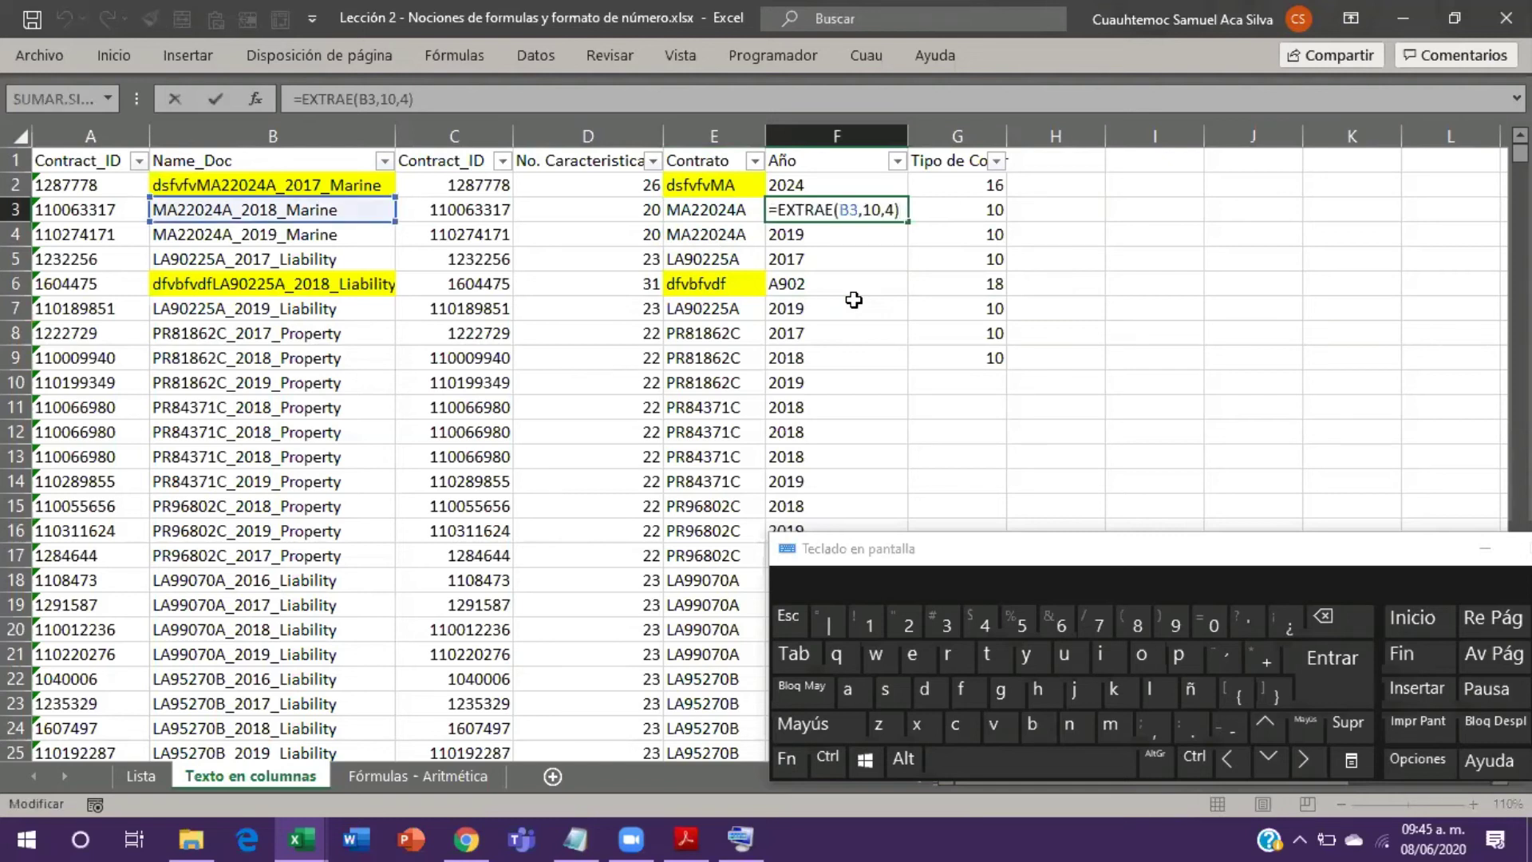
{"action": "double_click", "coordinate": [856, 209]}
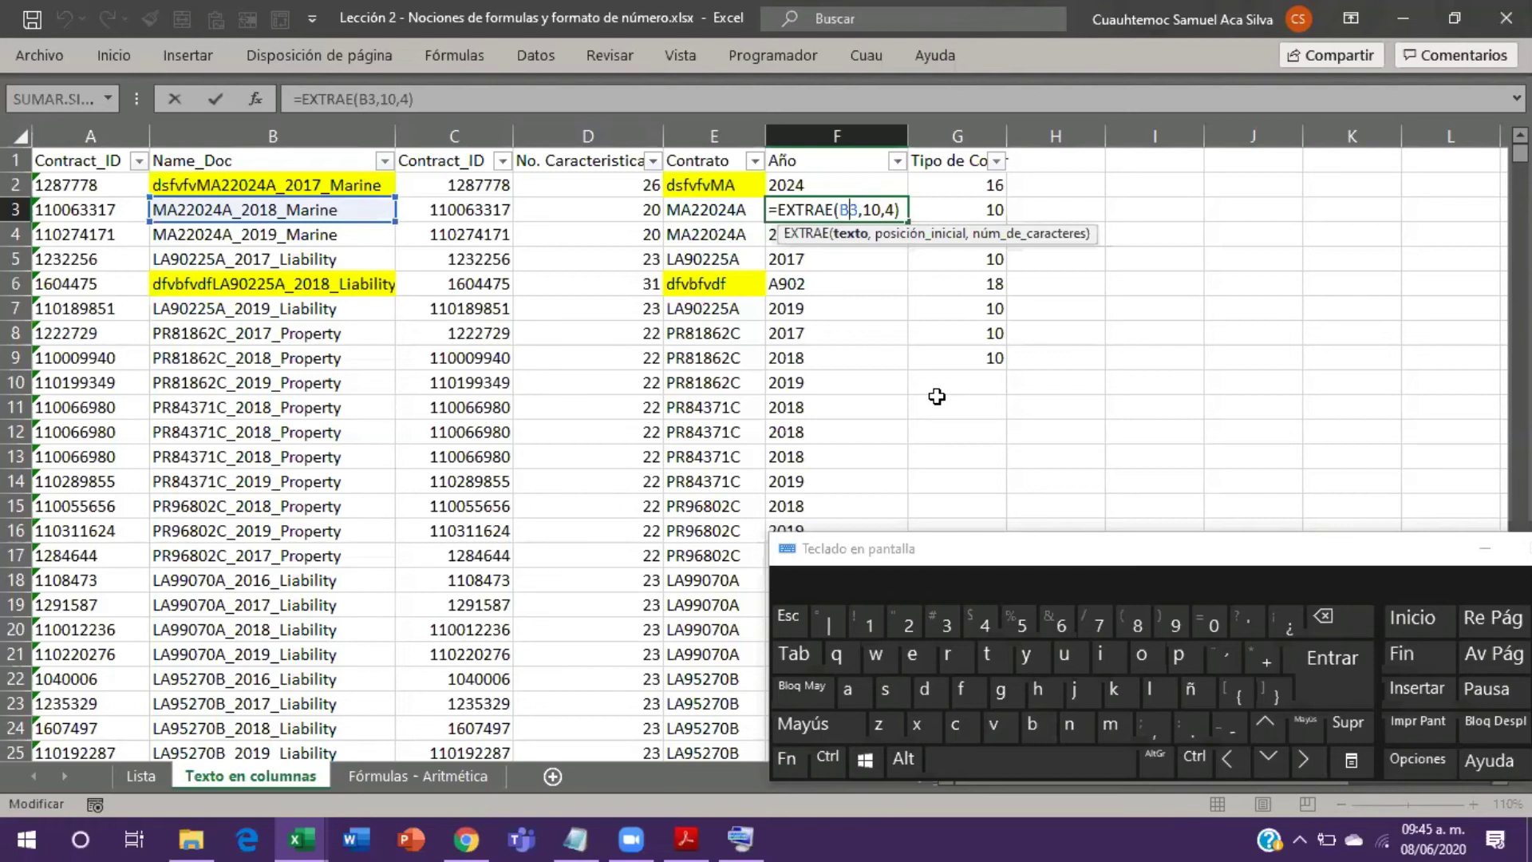
{"action": "left_click", "coordinate": [954, 248]}
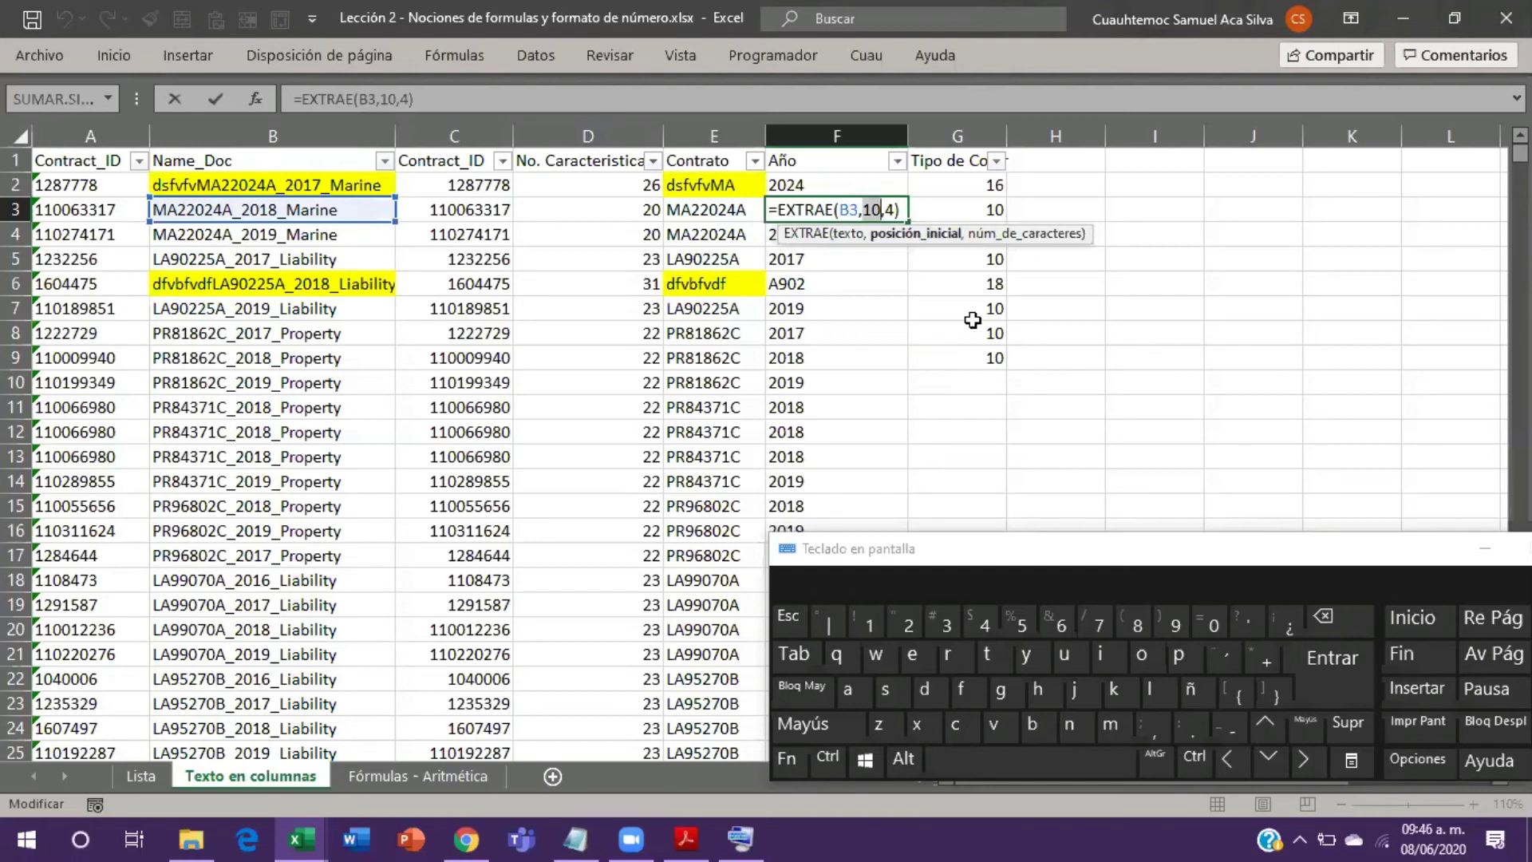
{"action": "left_click", "coordinate": [994, 234]}
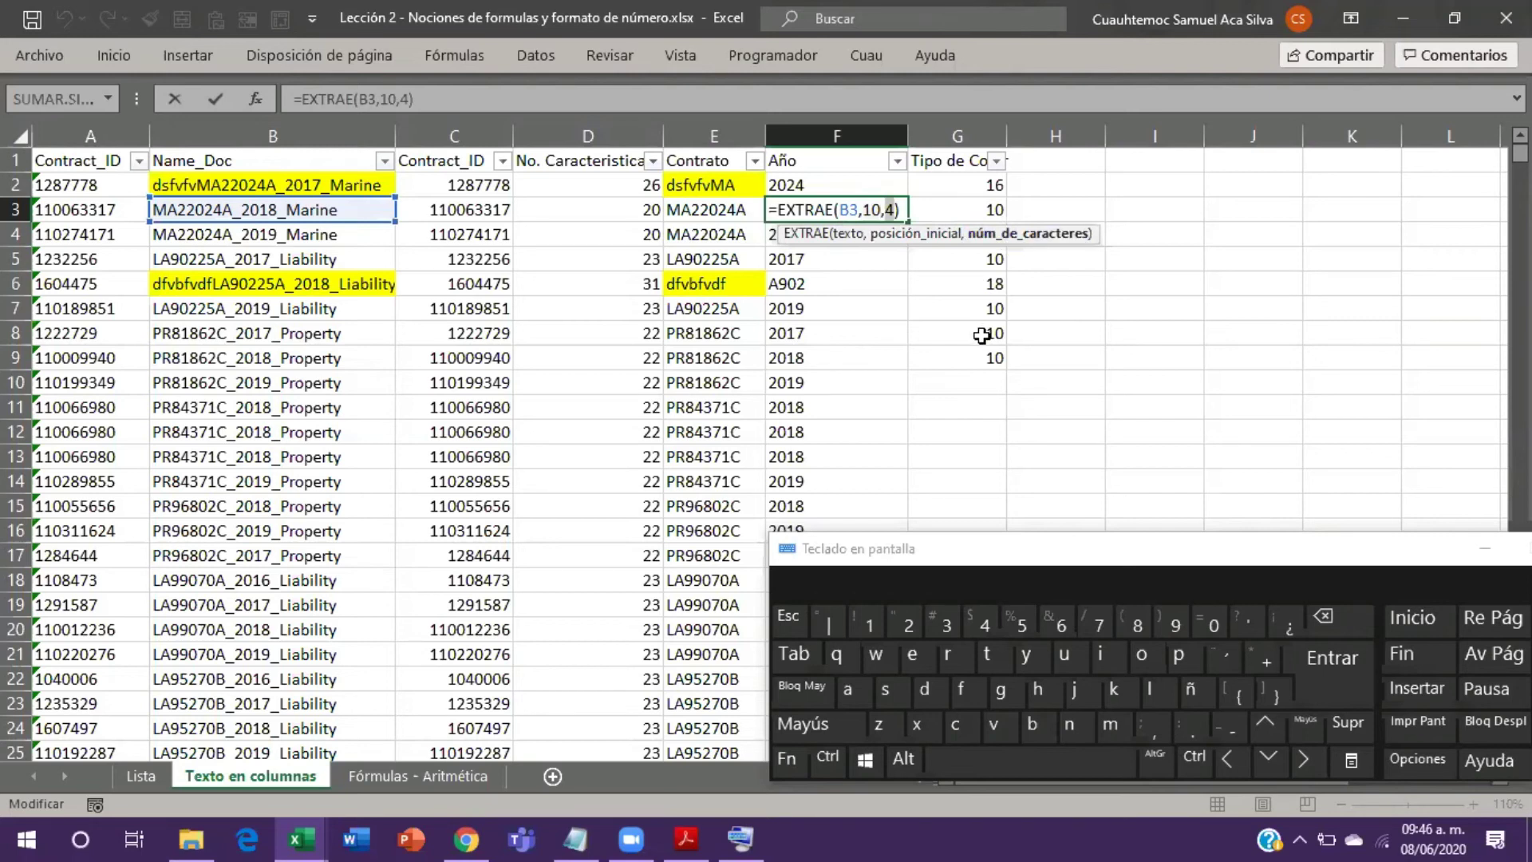
{"action": "left_click", "coordinate": [904, 239]}
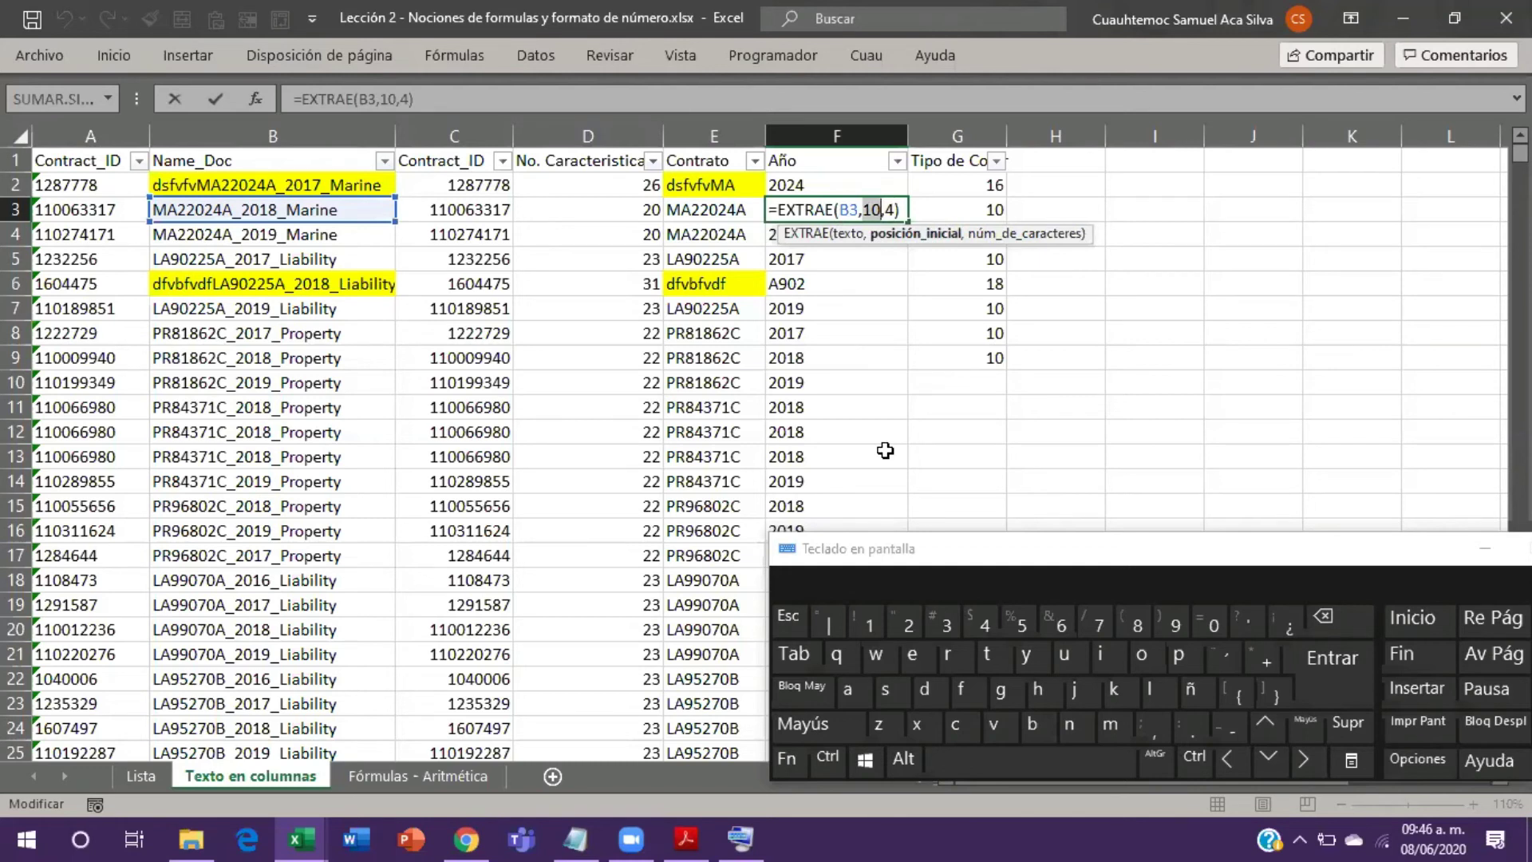
{"action": "key", "text": "Tab"}
{"action": "key", "text": "Tab"}
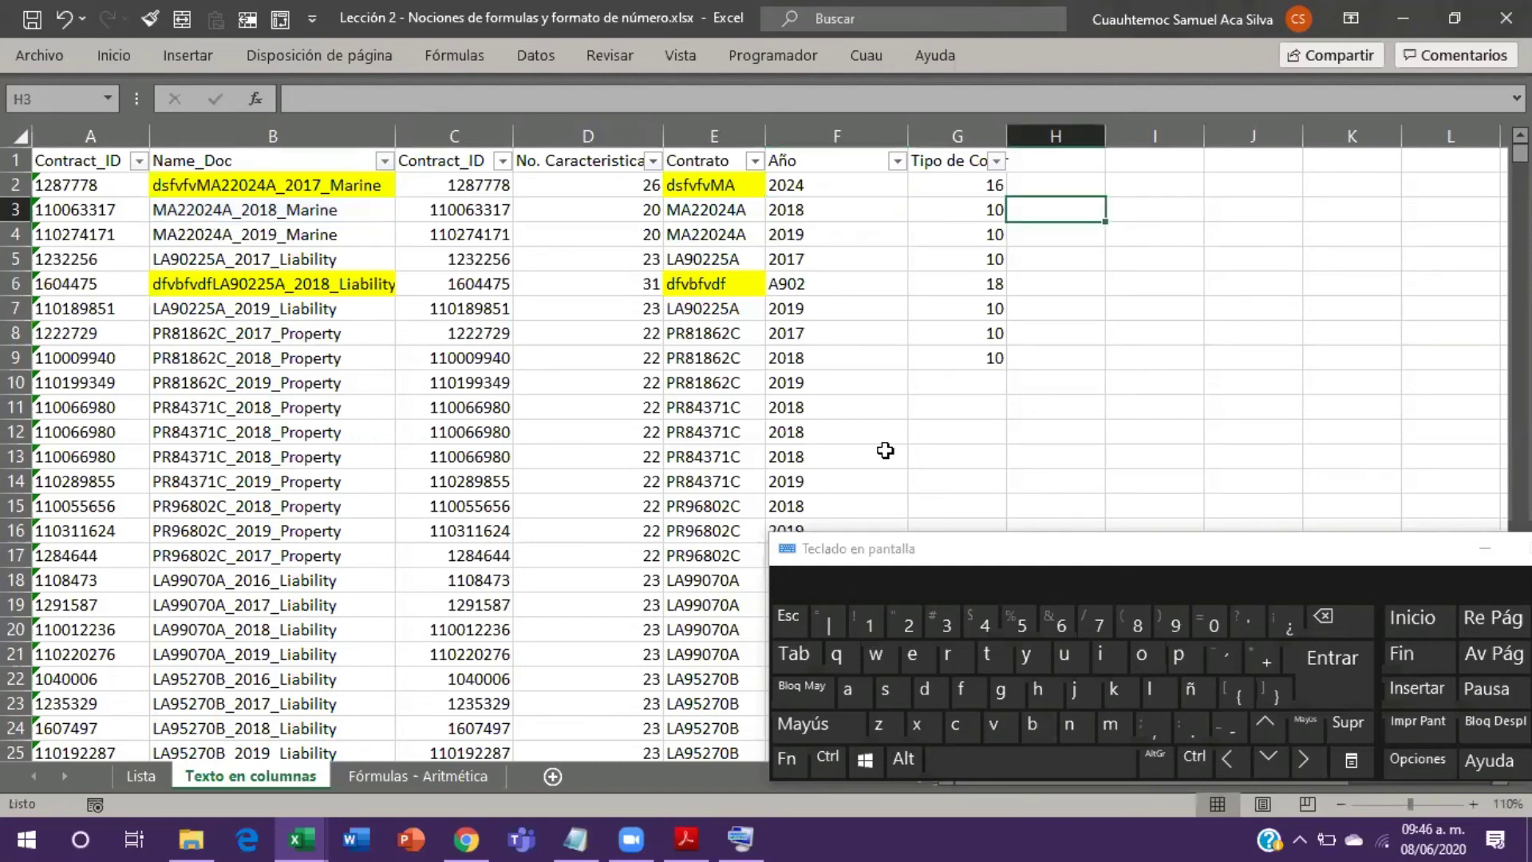
Step: Examine the arguments of the HALLAR formula in G3, keeping the formula as it is
{"action": "key", "text": "Left"}
{"action": "key", "text": "F2"}
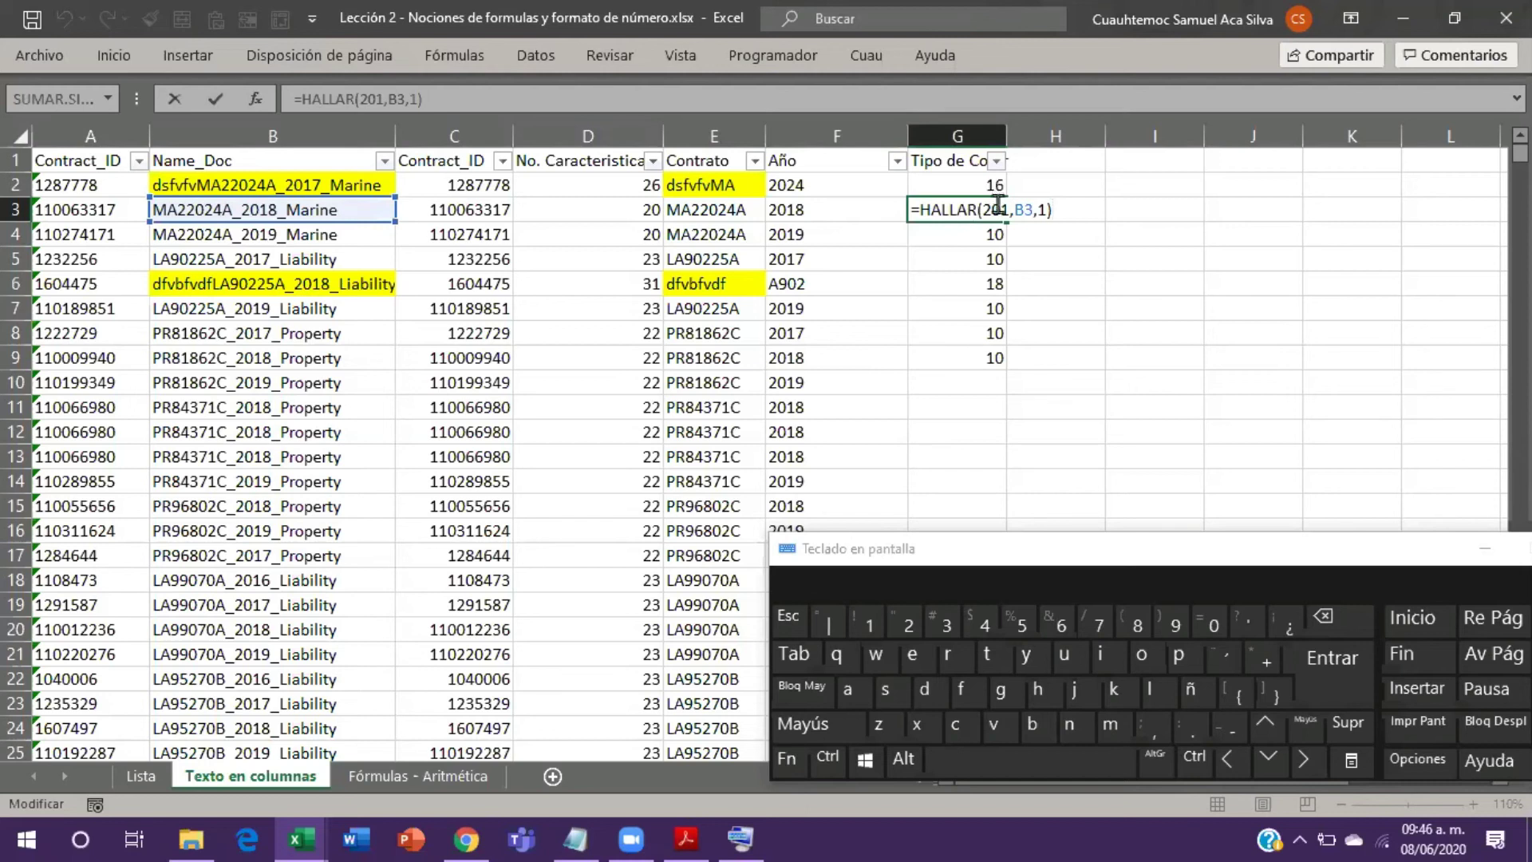
{"action": "left_click", "coordinate": [1000, 209]}
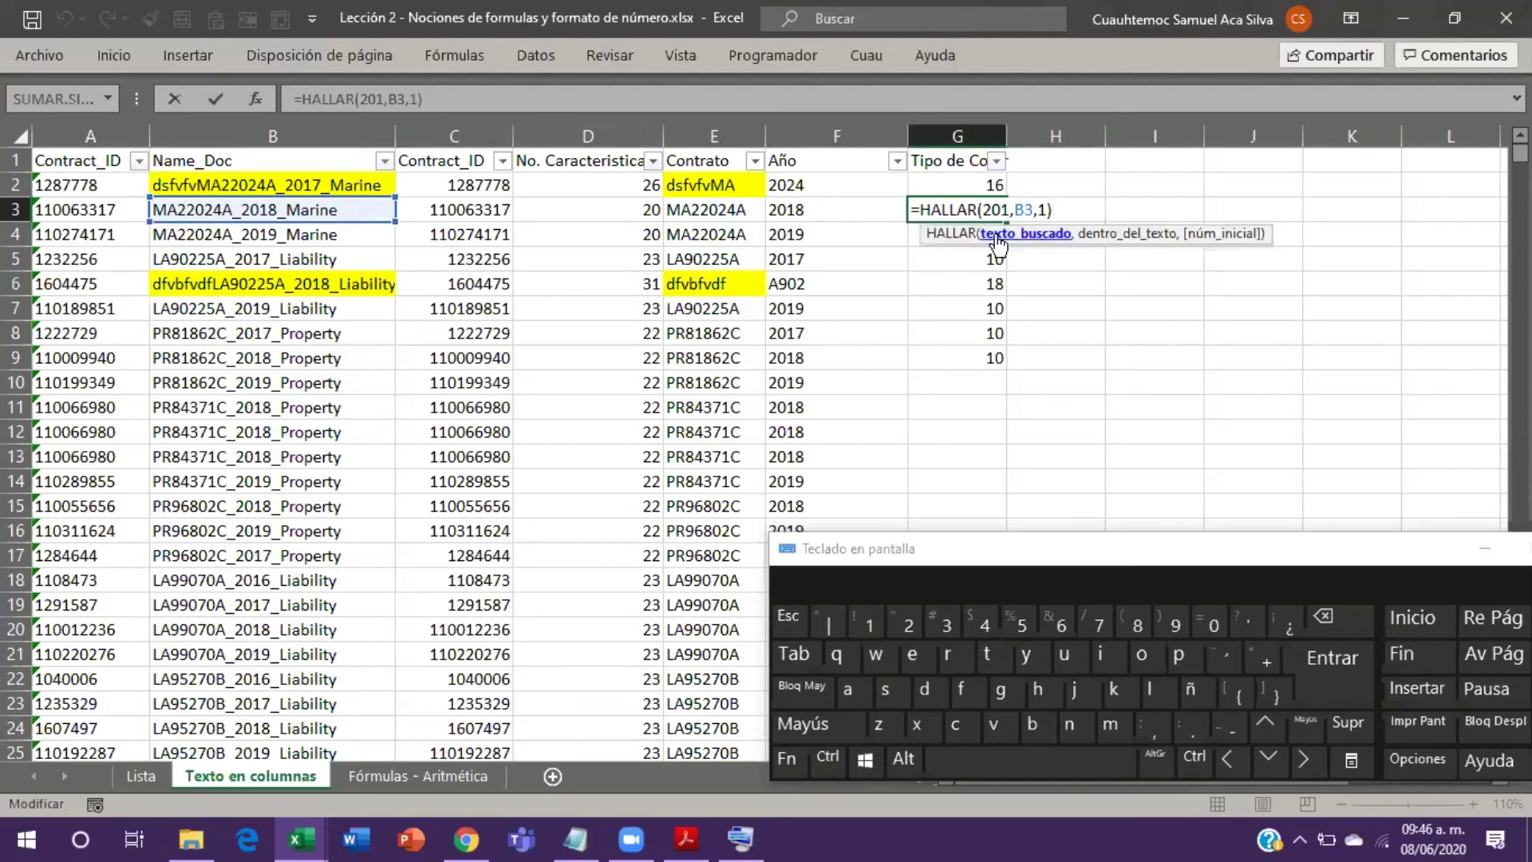
{"action": "key", "text": "Right"}
{"action": "left_click", "coordinate": [1025, 249]}
{"action": "left_click", "coordinate": [291, 209]}
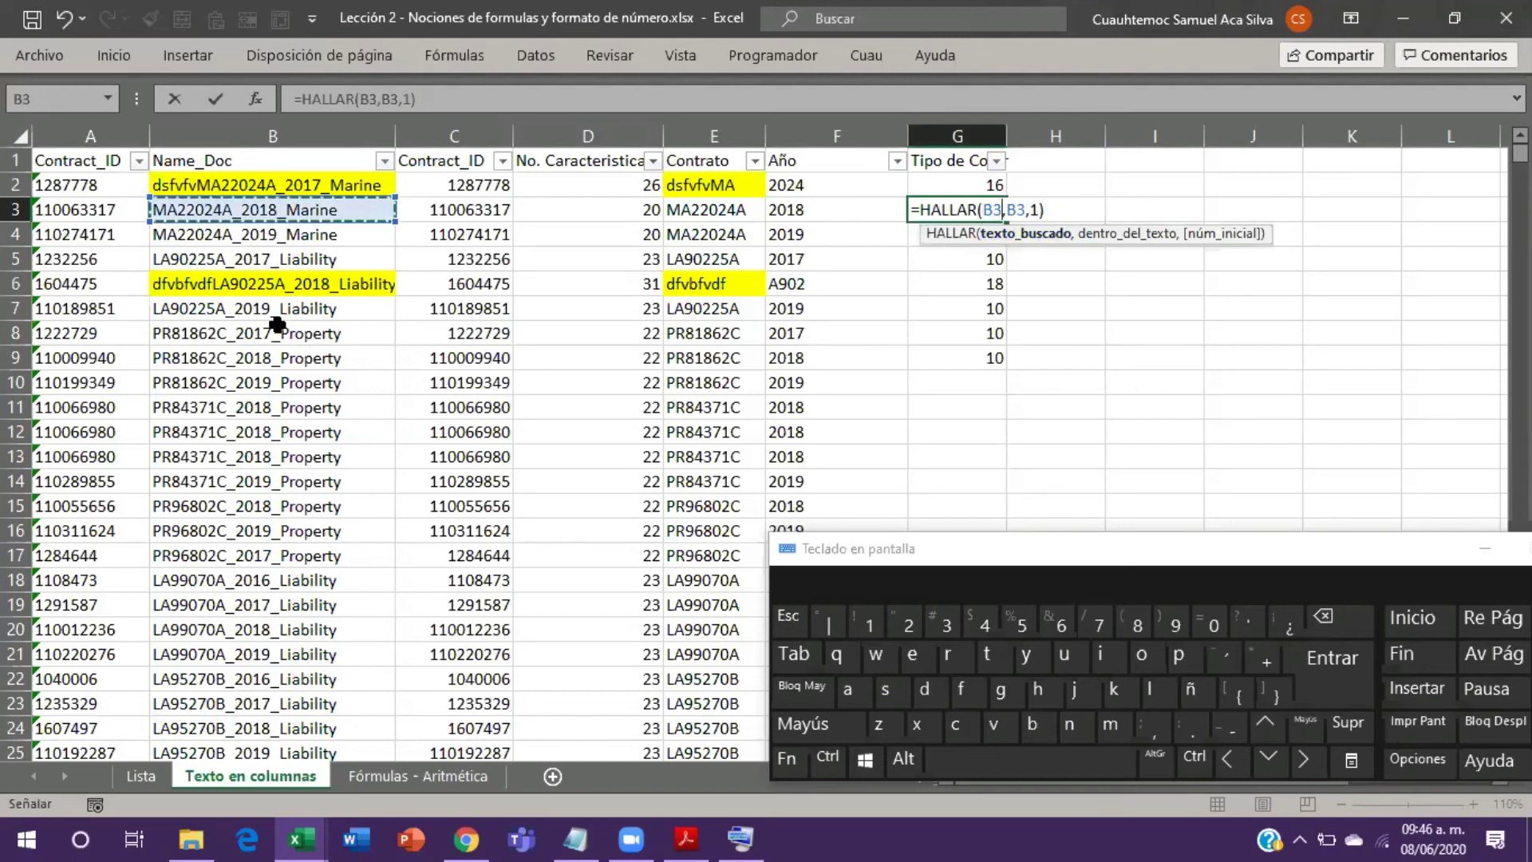
{"action": "key", "text": "Return"}
Step: Paste the row's Contract_ID over the Name_Doc text in B3 and check the HALLAR formula in G3
{"action": "left_click", "coordinate": [407, 211]}
{"action": "left_click", "coordinate": [351, 209]}
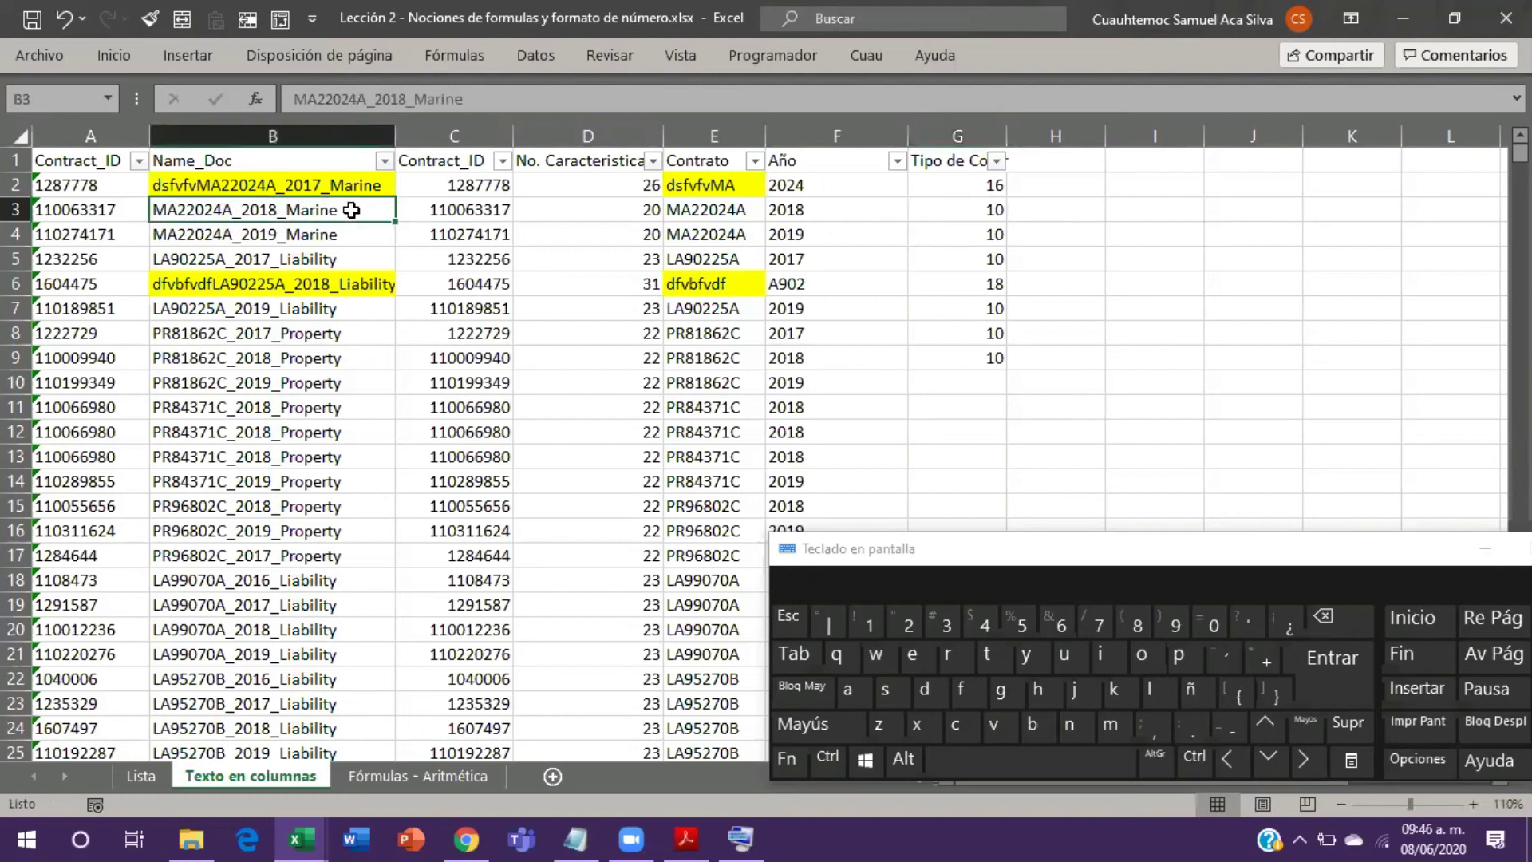
{"action": "key", "text": "ctrl+v"}
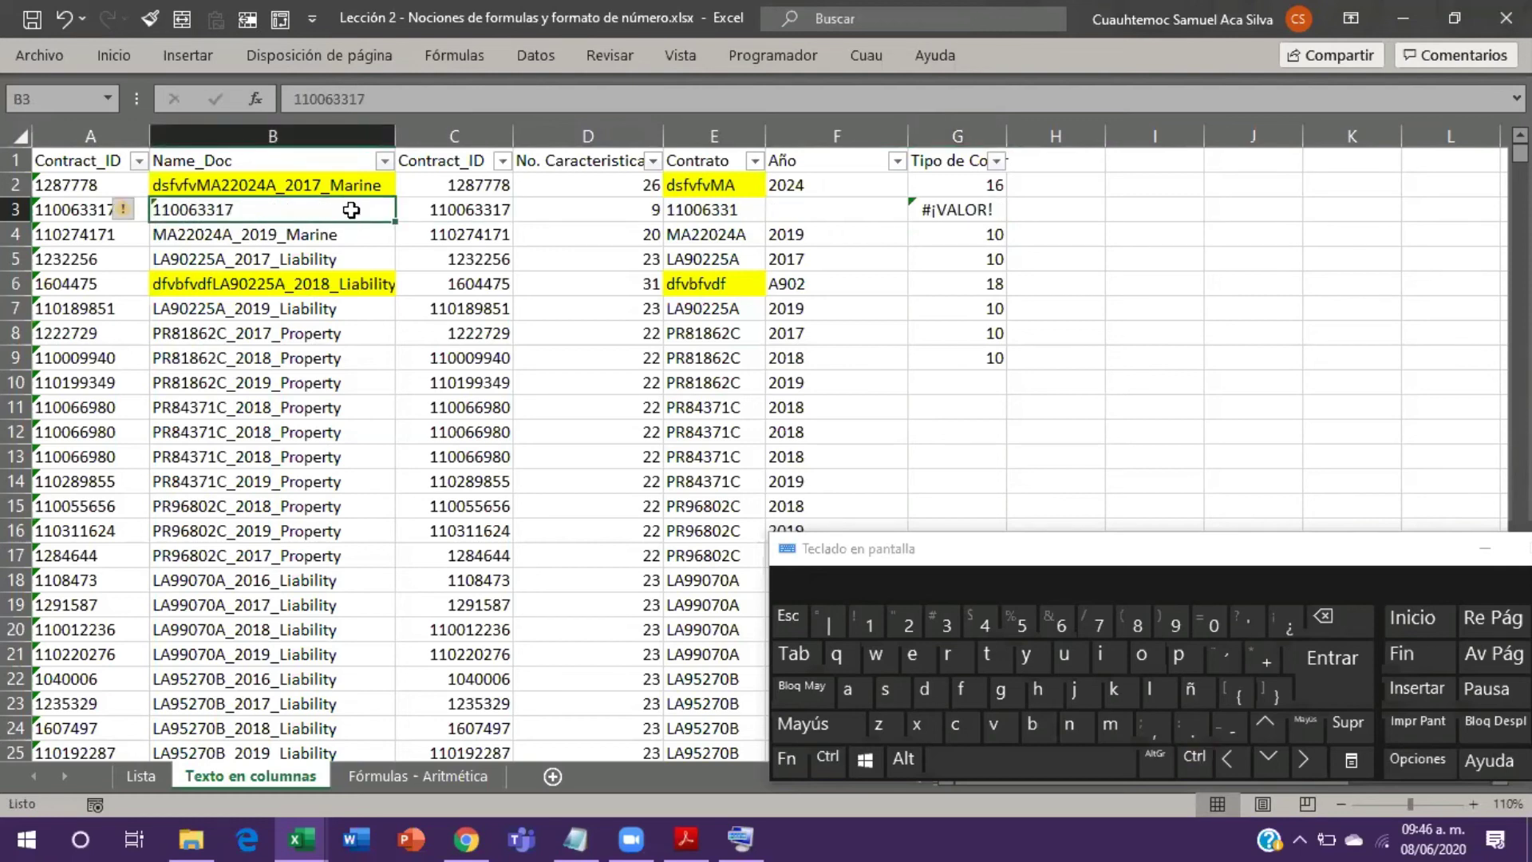
{"action": "key", "text": "Left"}
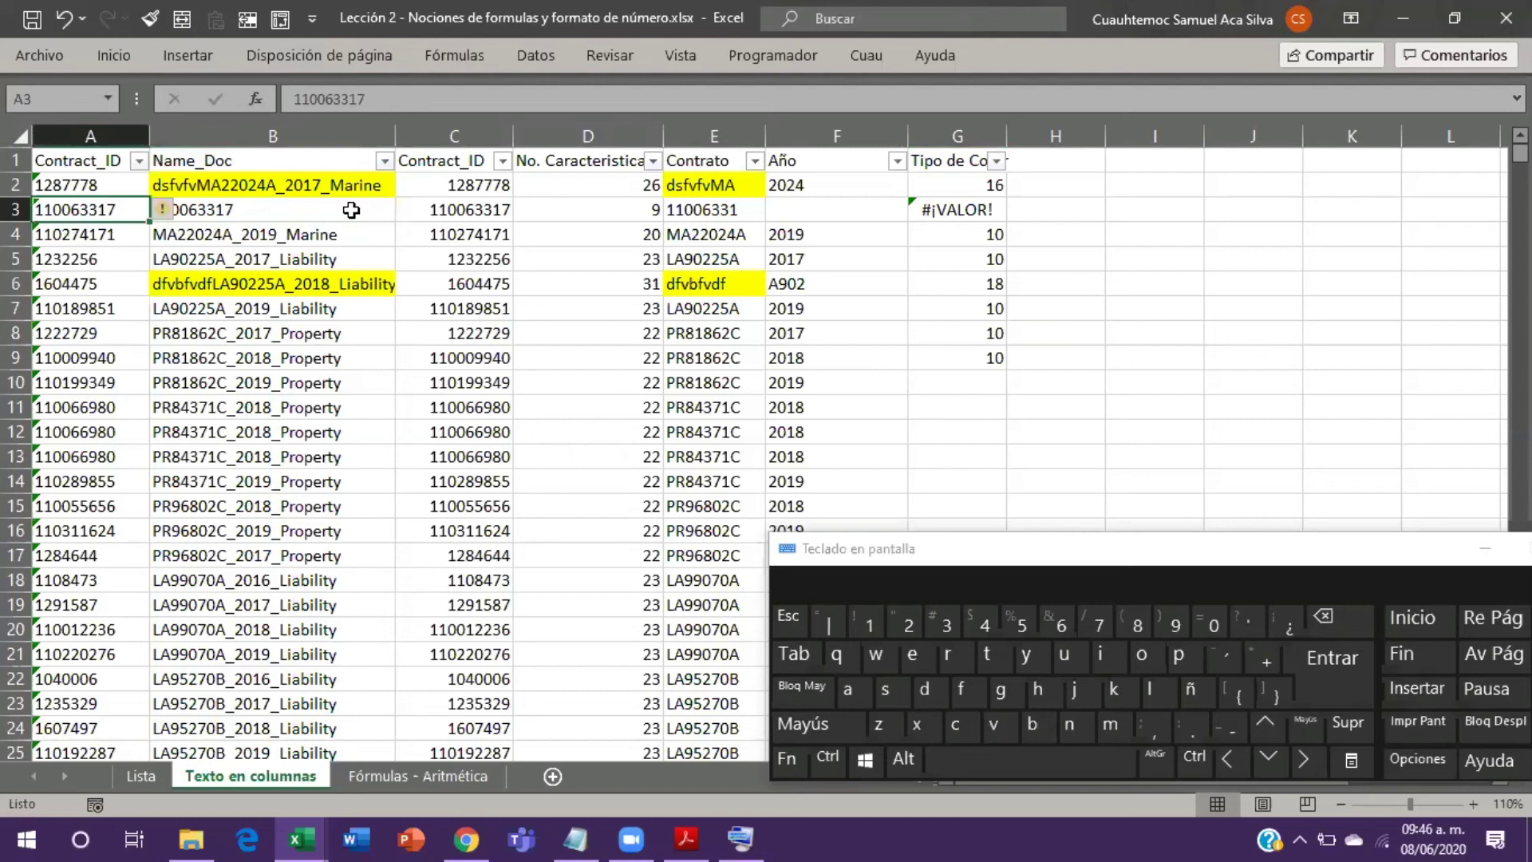
{"action": "key", "text": "Right"}
{"action": "key", "text": "Right"}
{"action": "key", "text": "Right"}
{"action": "key", "text": "Right"}
{"action": "key", "text": "Right"}
{"action": "key", "text": "Right"}
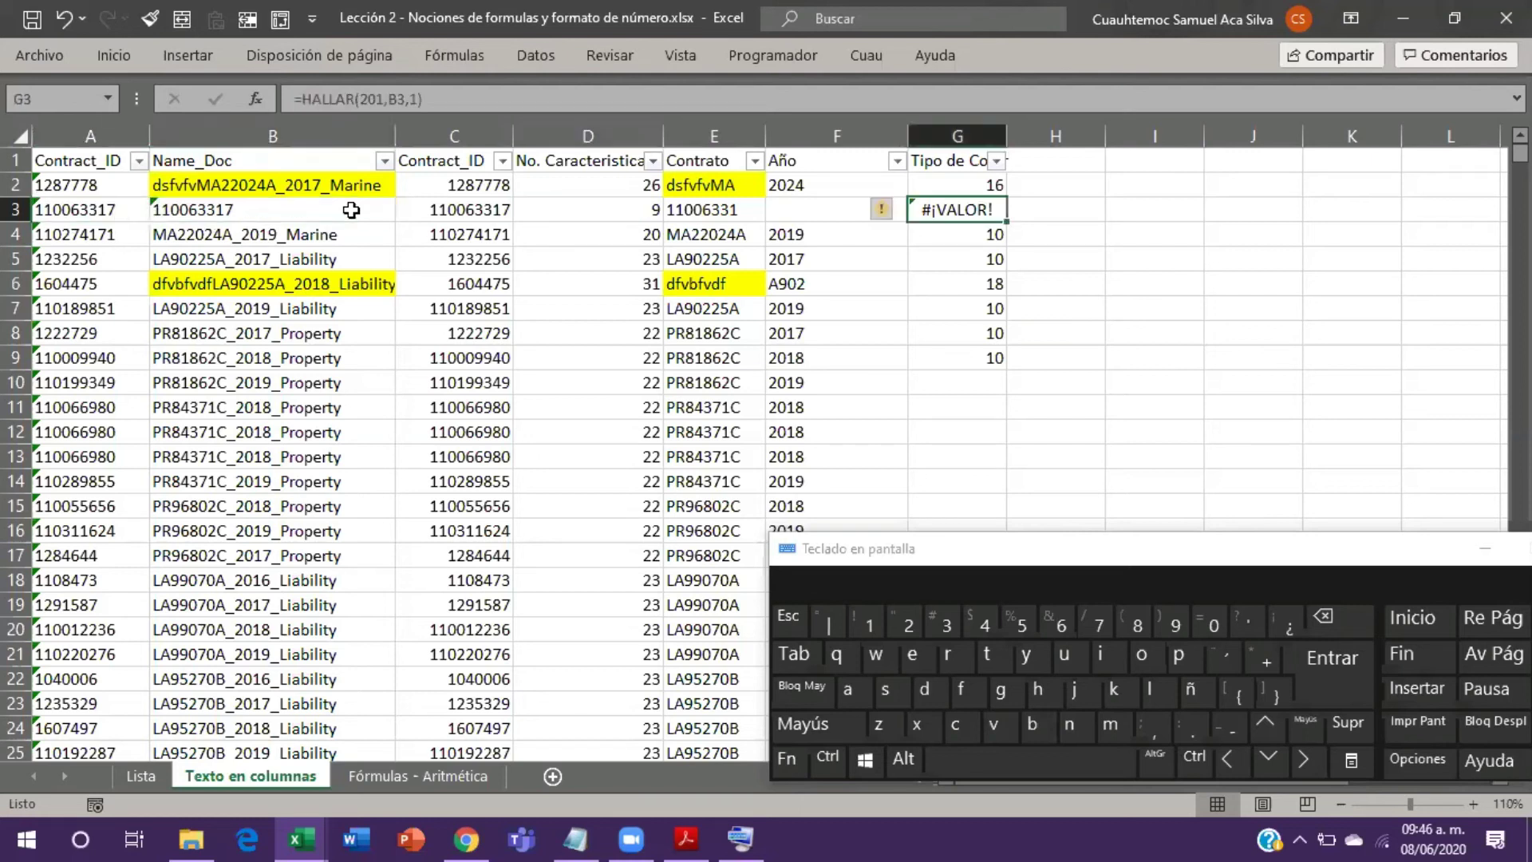
{"action": "key", "text": "Left"}
{"action": "key", "text": "Left"}
{"action": "key", "text": "Left"}
{"action": "key", "text": "Left"}
{"action": "key", "text": "Left"}
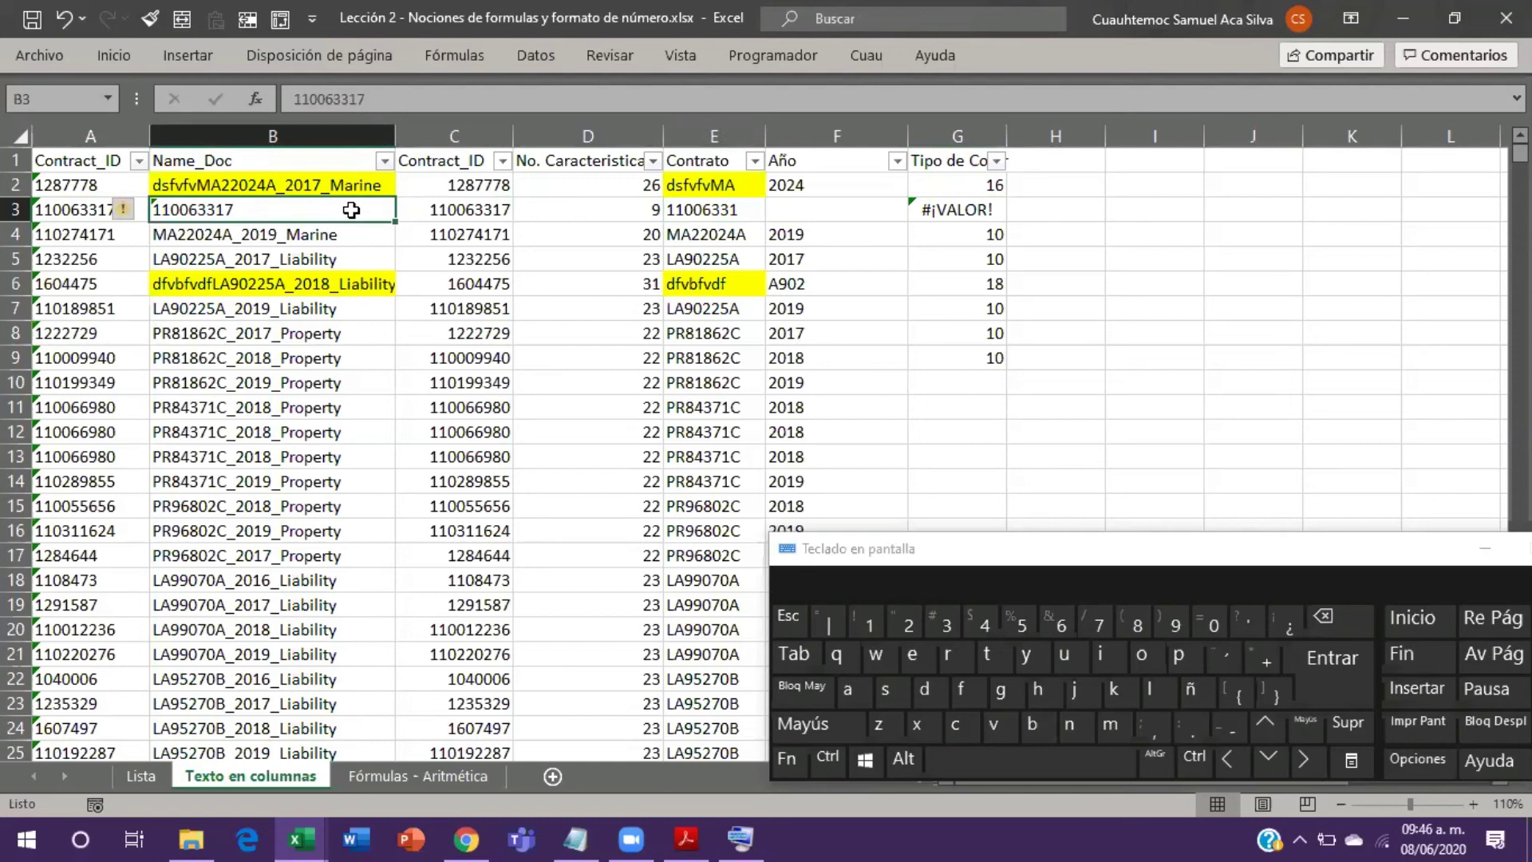
Step: Insert 201 before the last three digits in B3 to test HALLAR, and undo both test changes to the cell
{"action": "double_click", "coordinate": [351, 209]}
{"action": "key", "text": "Left"}
{"action": "key", "text": "Left"}
{"action": "key", "text": "Left"}
{"action": "type", "text": "203"}
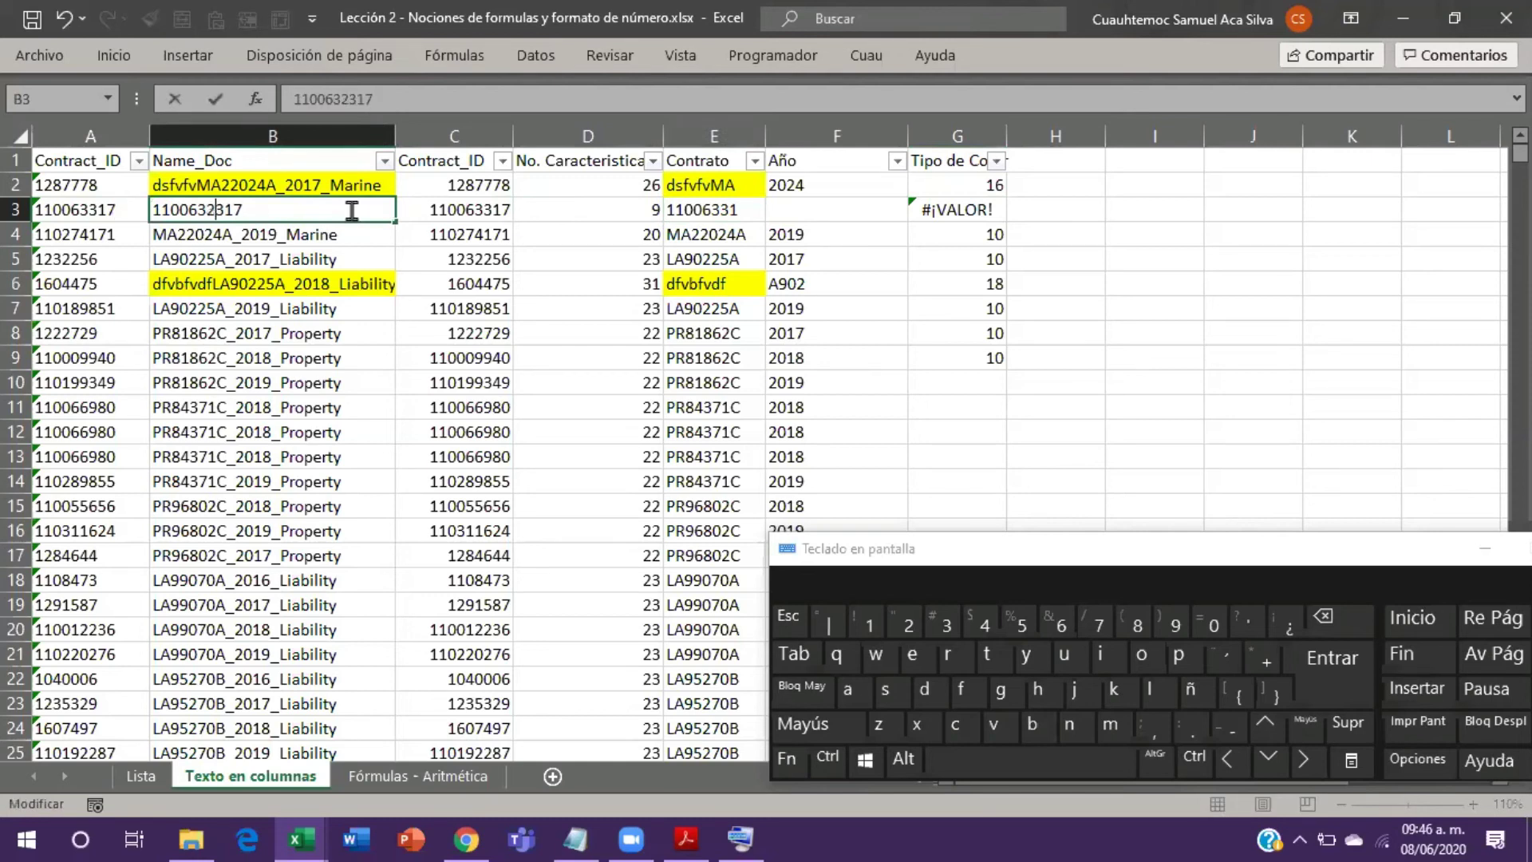
{"action": "key", "text": "Return"}
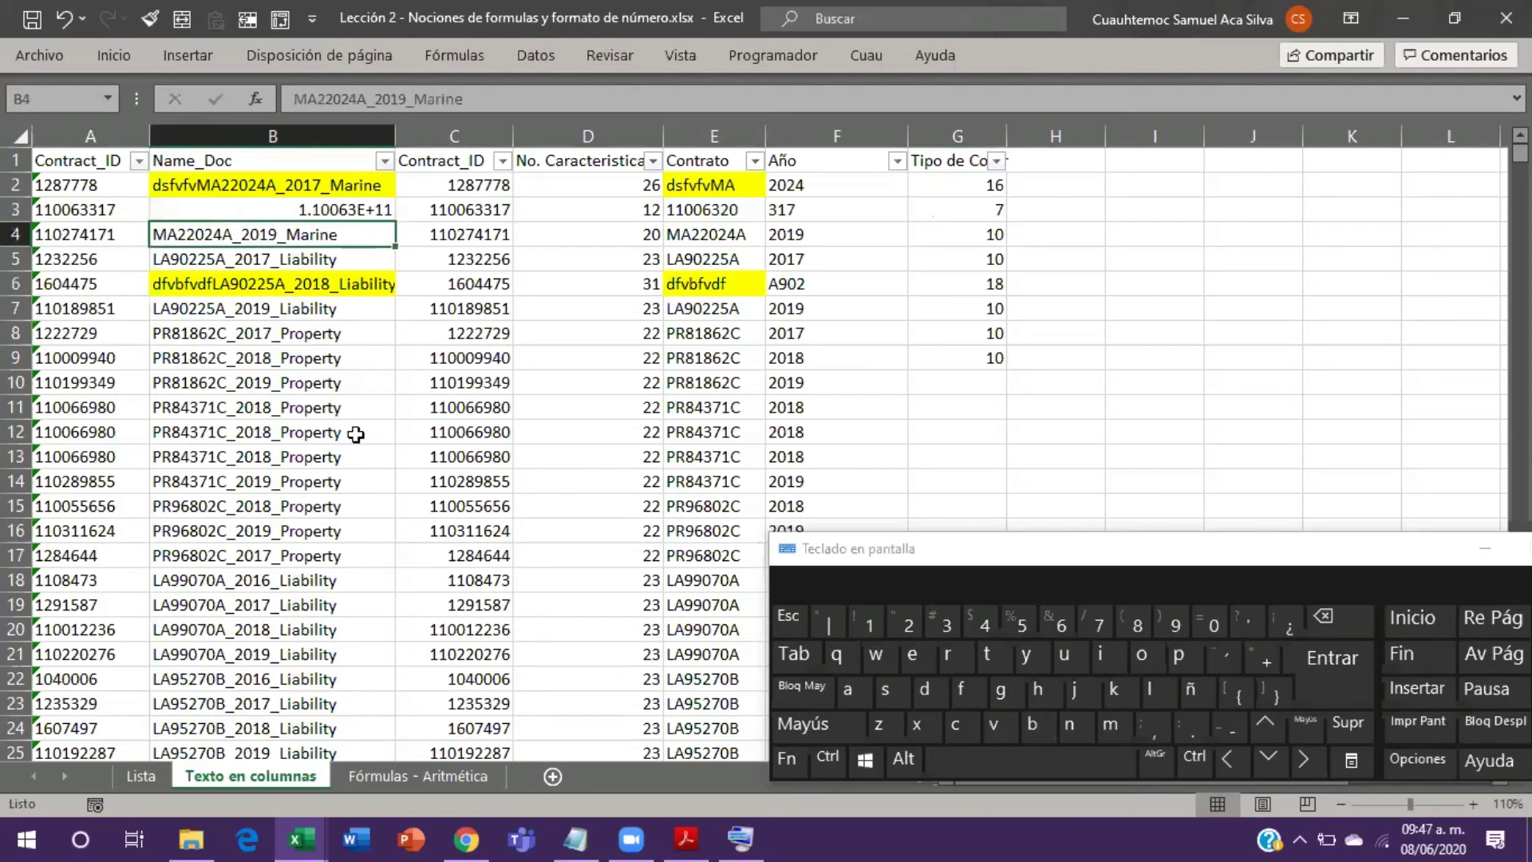
{"action": "key", "text": "ctrl"}
{"action": "key", "text": "ctrl+z"}
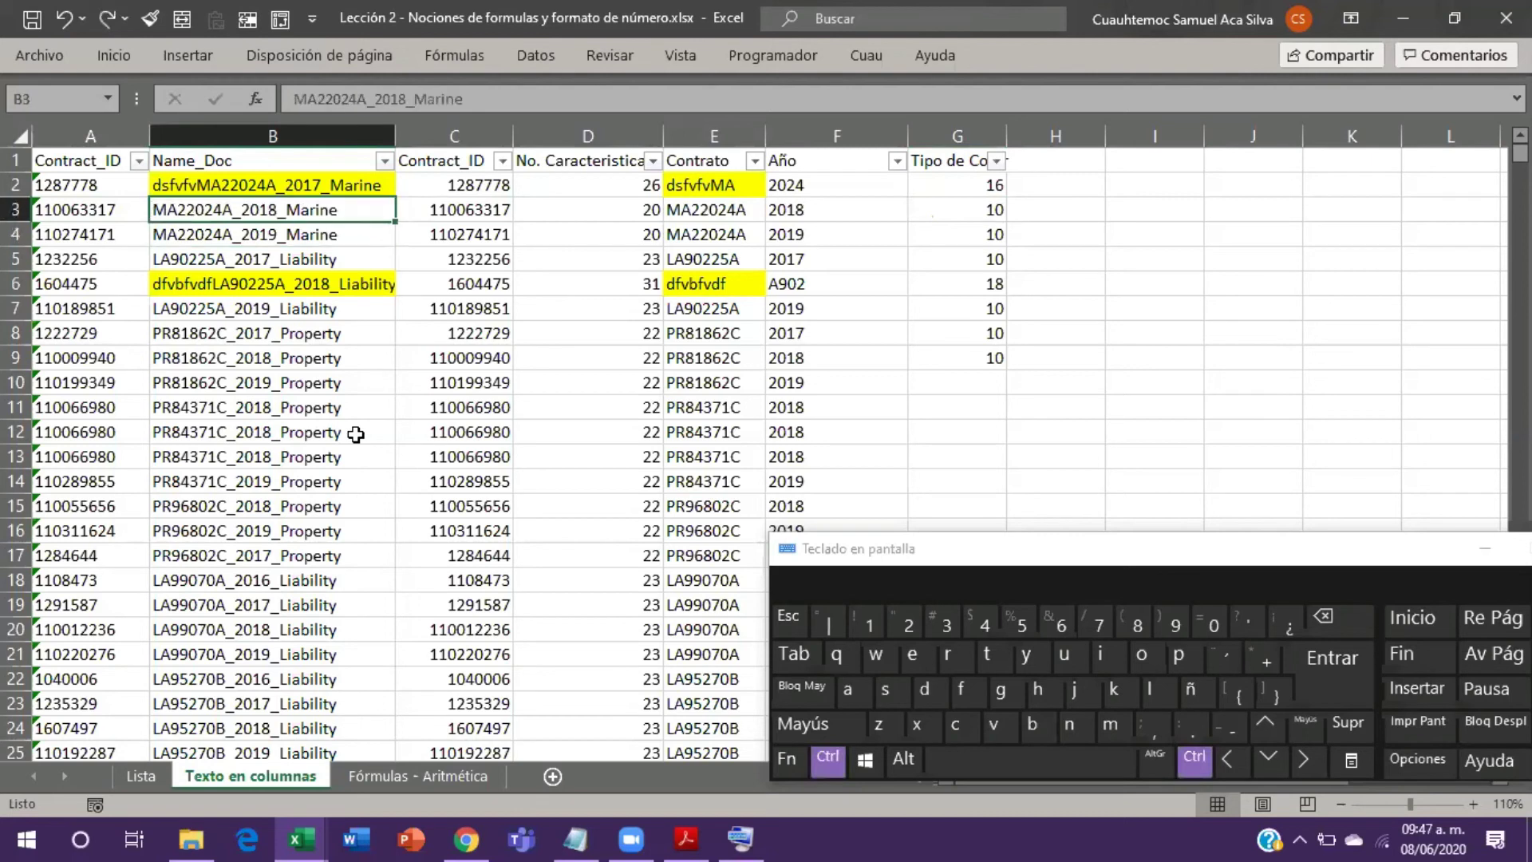
Step: Examine the texto_buscado, dentro_del_texto and núm_inicial arguments of the HALLAR formula in G2
{"action": "key", "text": "Right"}
{"action": "key", "text": "Right"}
{"action": "key", "text": "Right"}
{"action": "key", "text": "Right"}
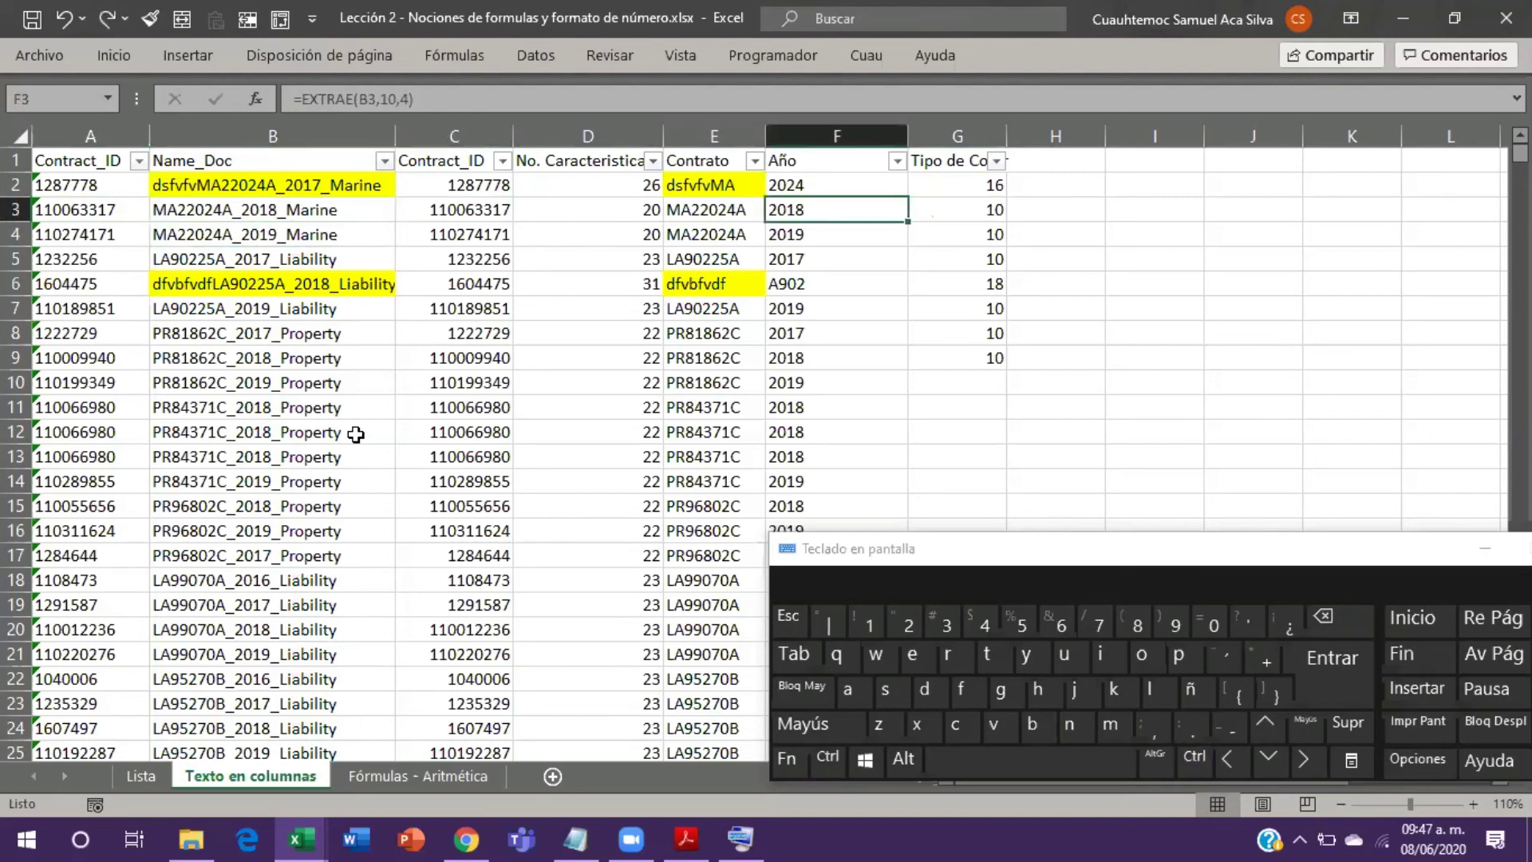
{"action": "key", "text": "Up"}
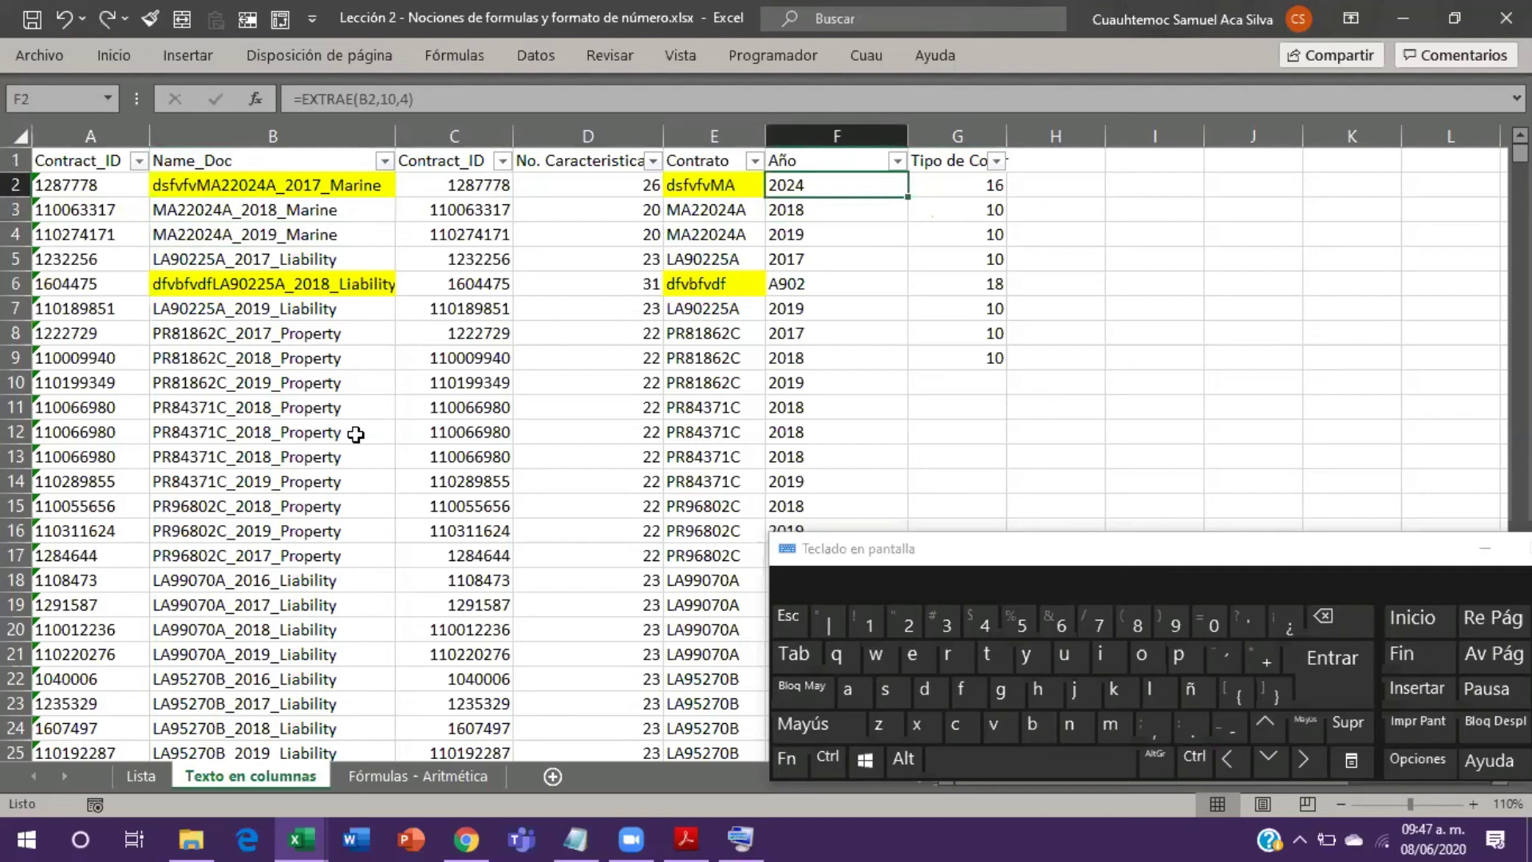
{"action": "key", "text": "Right"}
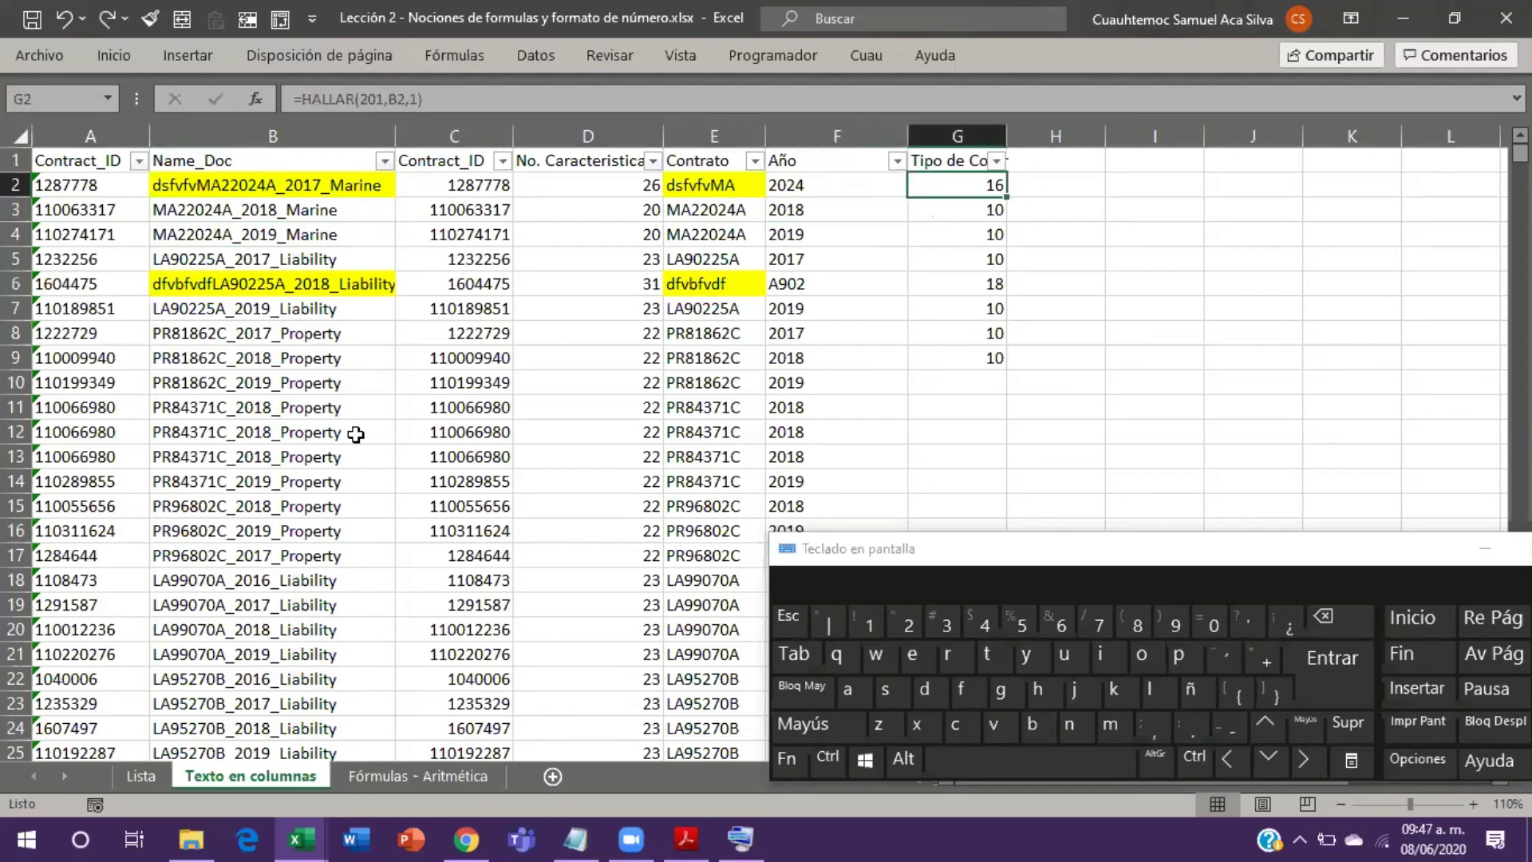
{"action": "key", "text": "F2"}
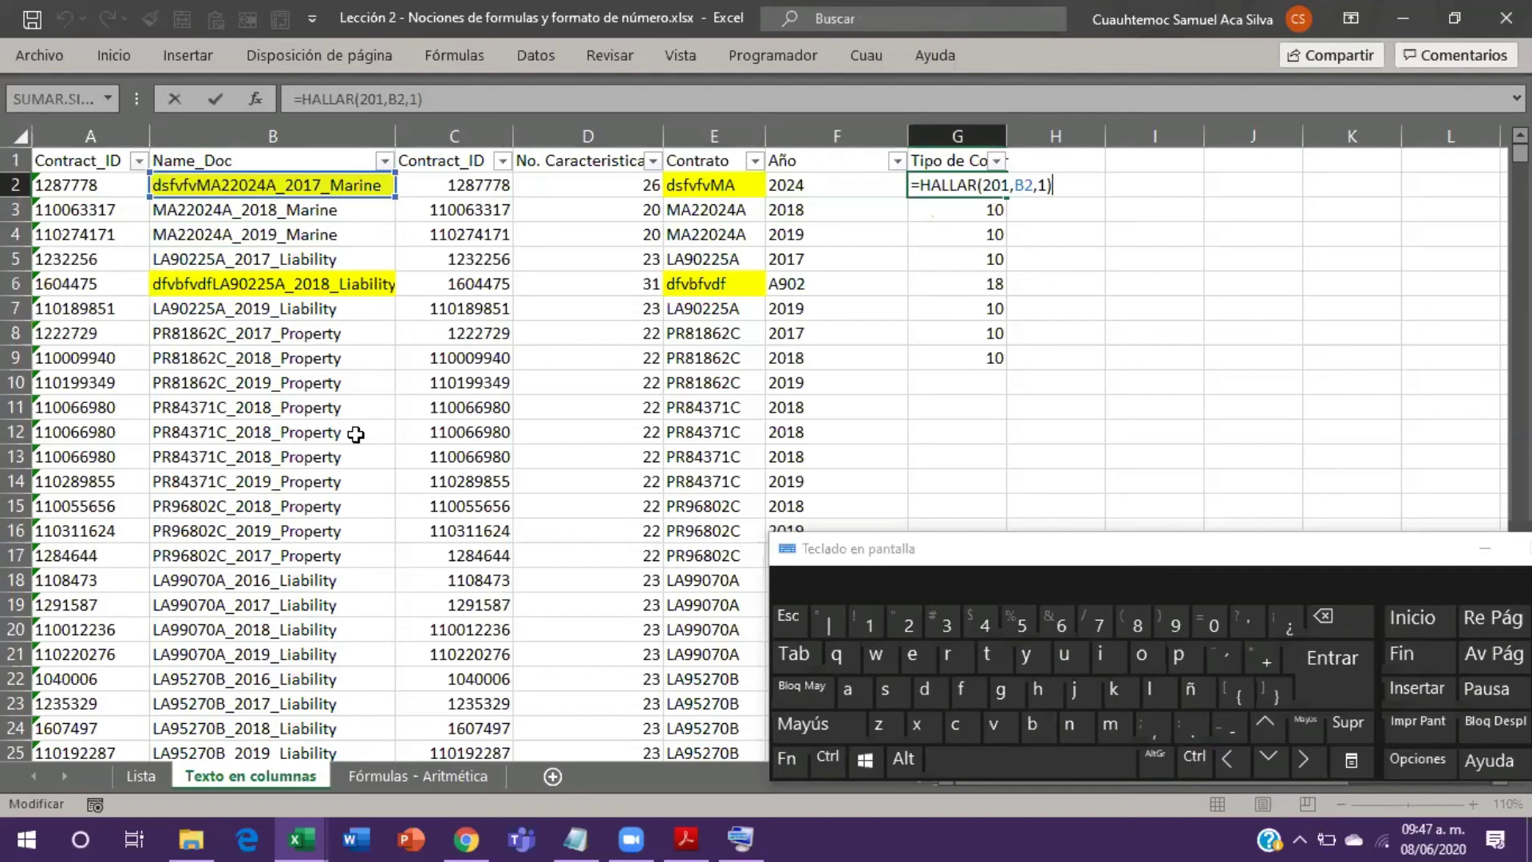
{"action": "key", "text": "Left"}
{"action": "key", "text": "Left"}
{"action": "key", "text": "Left"}
{"action": "key", "text": "Left"}
{"action": "key", "text": "Left"}
{"action": "key", "text": "Left"}
{"action": "key", "text": "Left"}
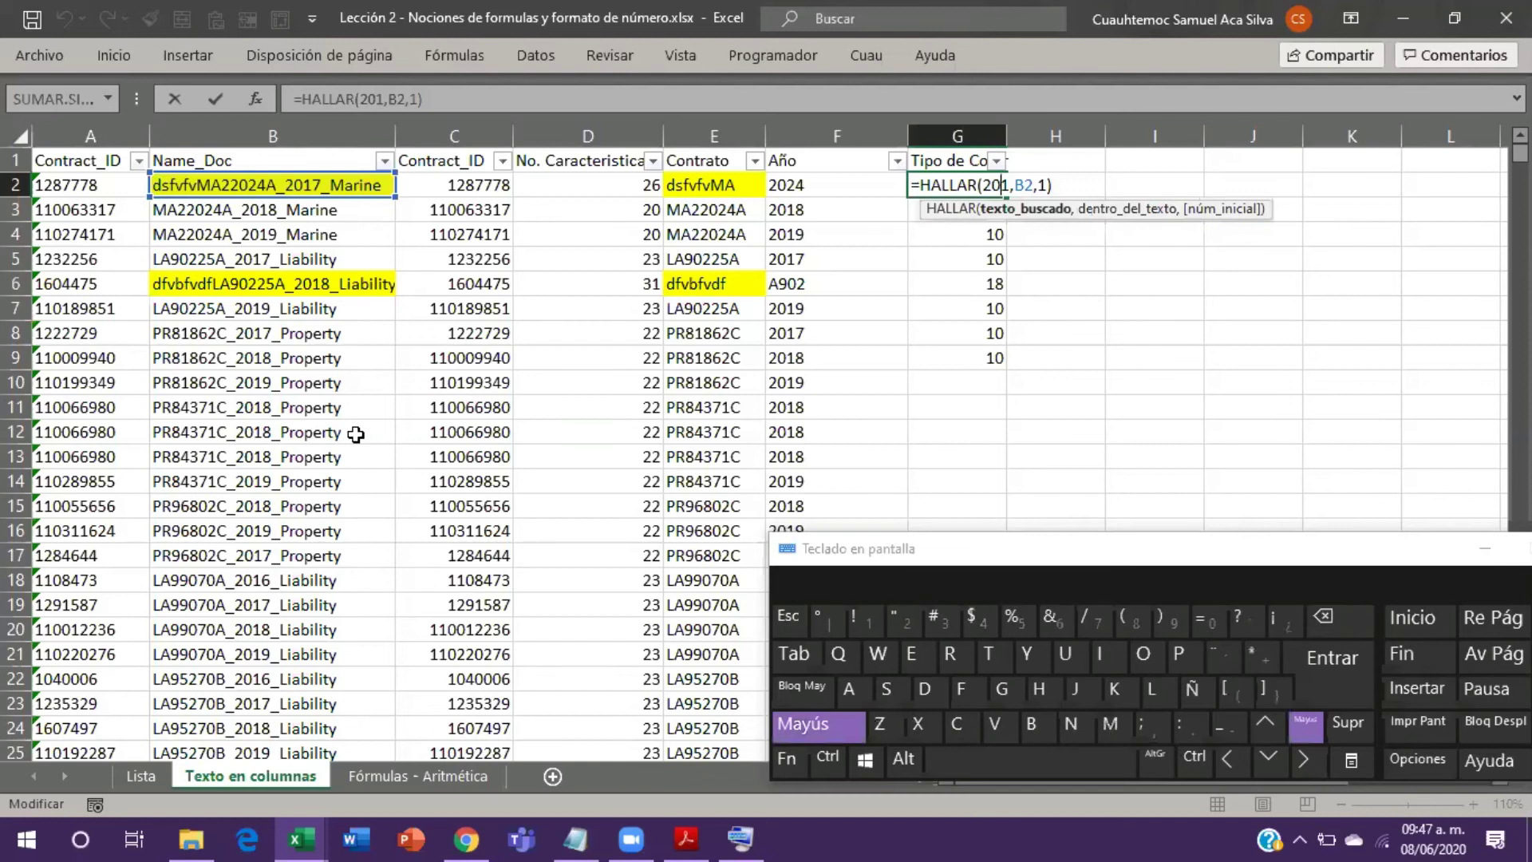
{"action": "key", "text": "Right"}
{"action": "key", "text": "Right"}
{"action": "key", "text": "Right"}
{"action": "key", "text": "Right"}
{"action": "key", "text": "Right"}
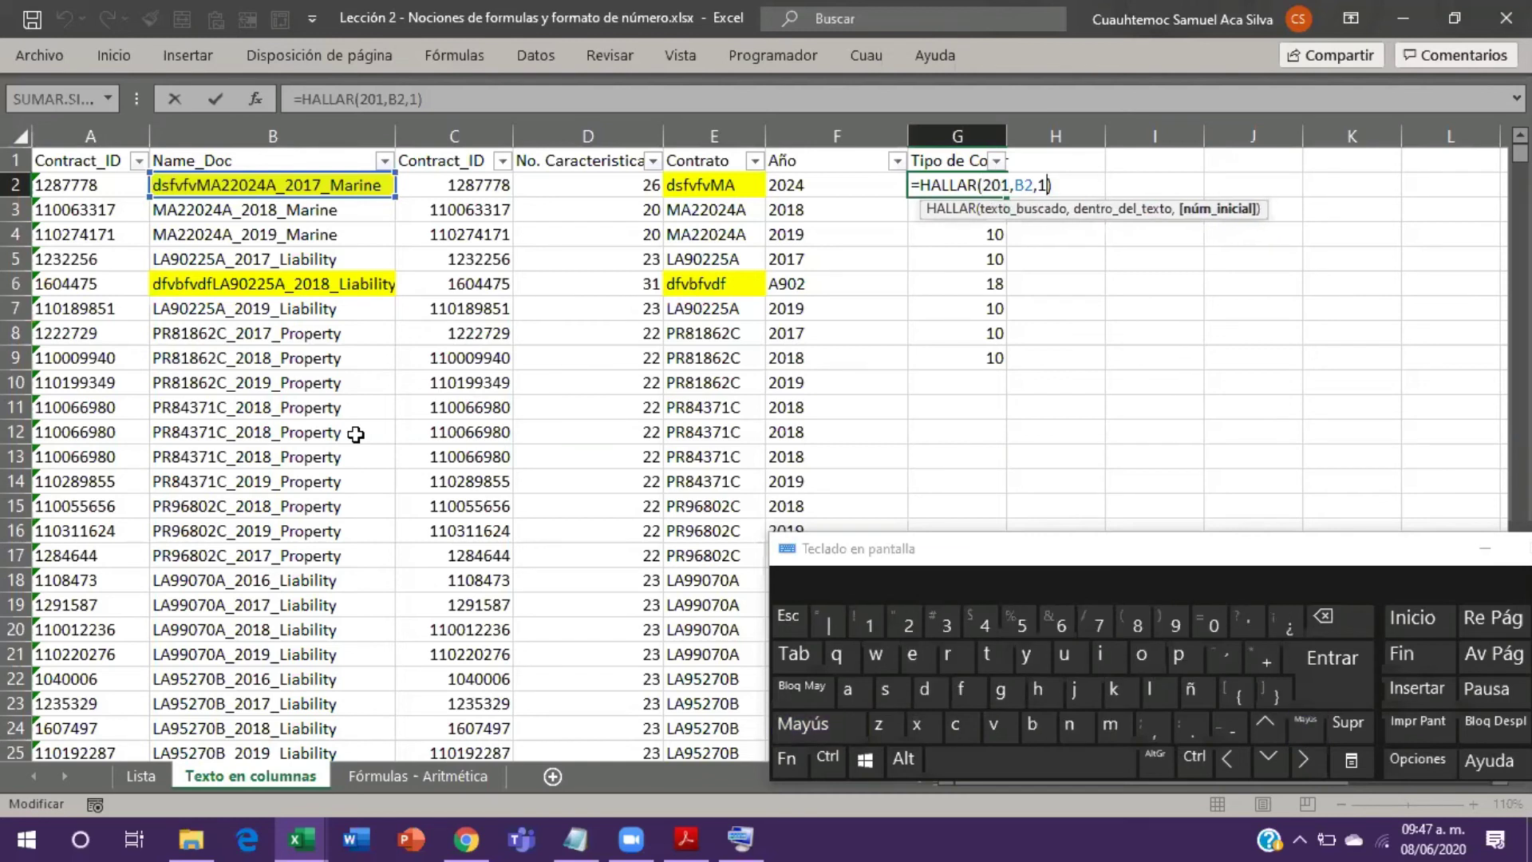
Step: Copy the expression HALLAR(201,B2,1) from the formula in G2 without its equals sign
{"action": "key", "text": "shift+Right"}
{"action": "key", "text": "shift+Left"}
{"action": "key", "text": "shift+Left"}
{"action": "key", "text": "shift+Left"}
{"action": "key", "text": "shift+Left"}
{"action": "key", "text": "shift+Left"}
{"action": "key", "text": "shift+Left"}
{"action": "key", "text": "shift+Left"}
{"action": "key", "text": "shift+Left"}
{"action": "key", "text": "shift+Left"}
{"action": "key", "text": "shift+Left"}
{"action": "key", "text": "shift+Left"}
{"action": "key", "text": "shift+Left"}
{"action": "key", "text": "shift+Left"}
{"action": "key", "text": "shift+Left"}
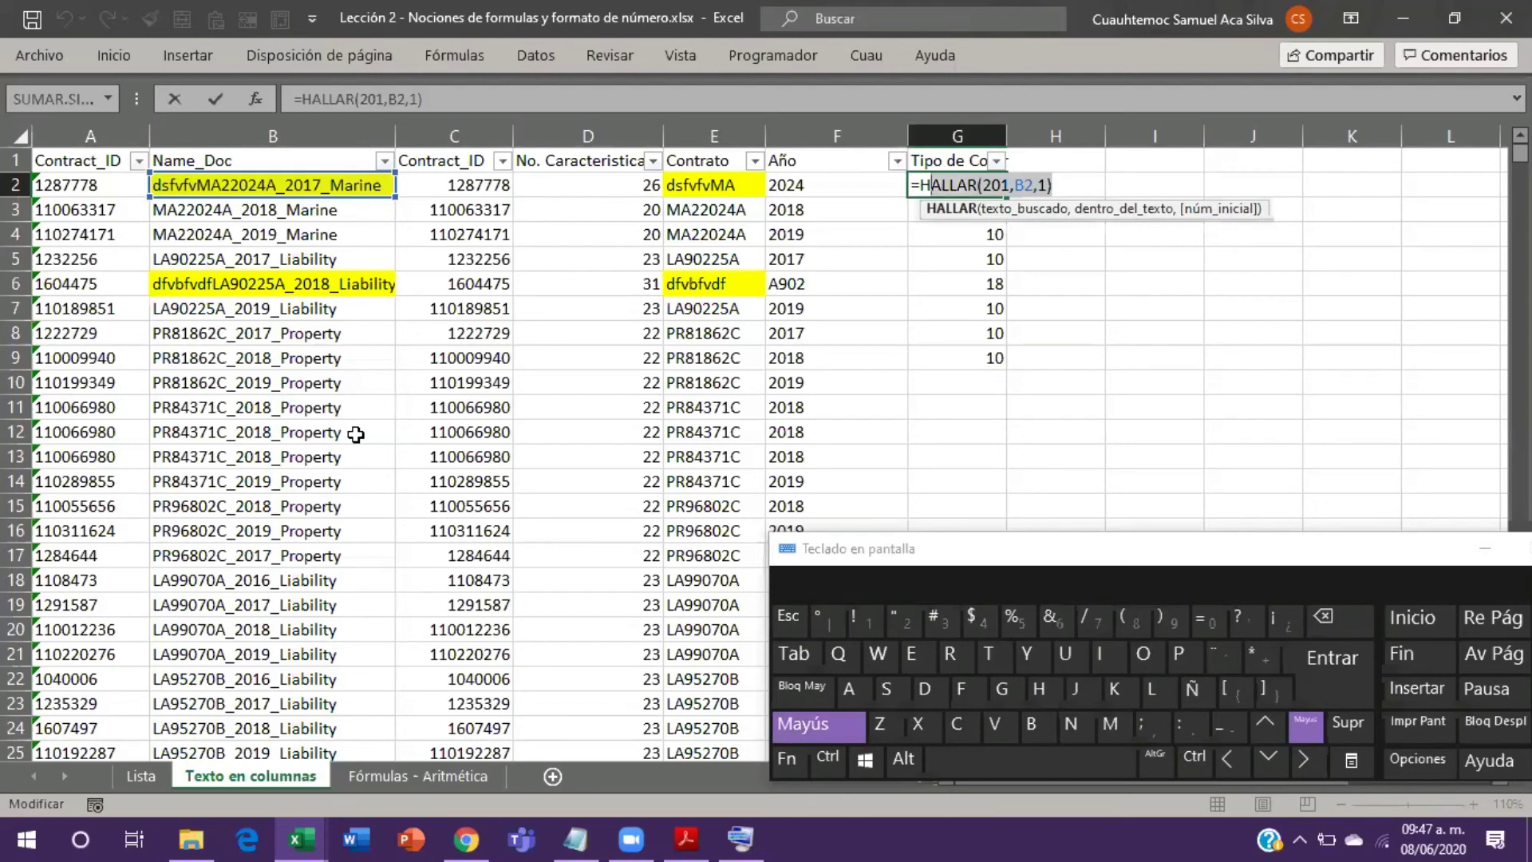
{"action": "key", "text": "shift+Left"}
{"action": "key", "text": "ctrl+Return"}
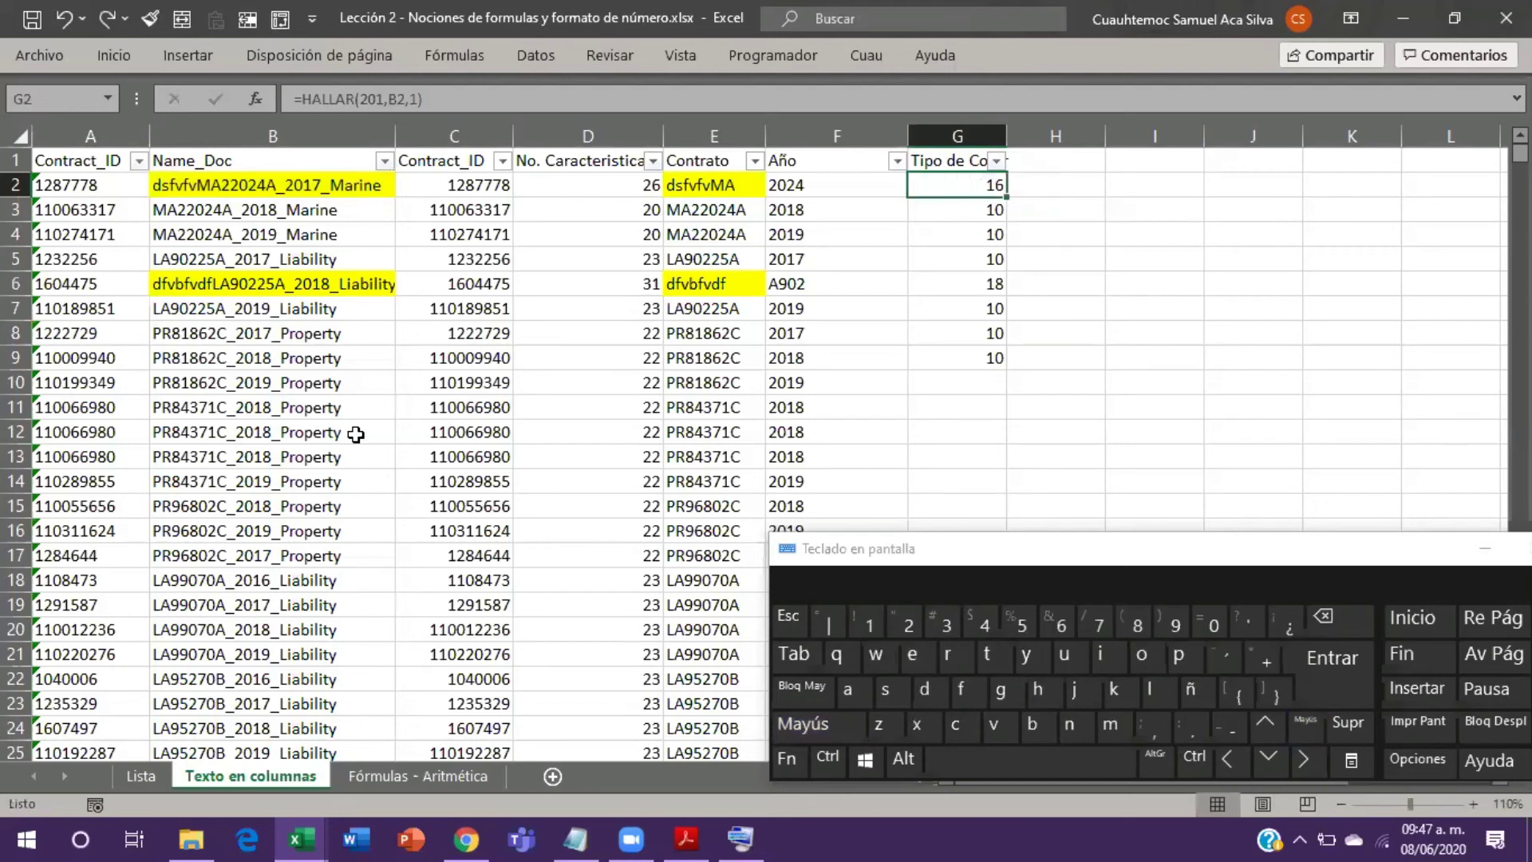
{"action": "key", "text": "F2"}
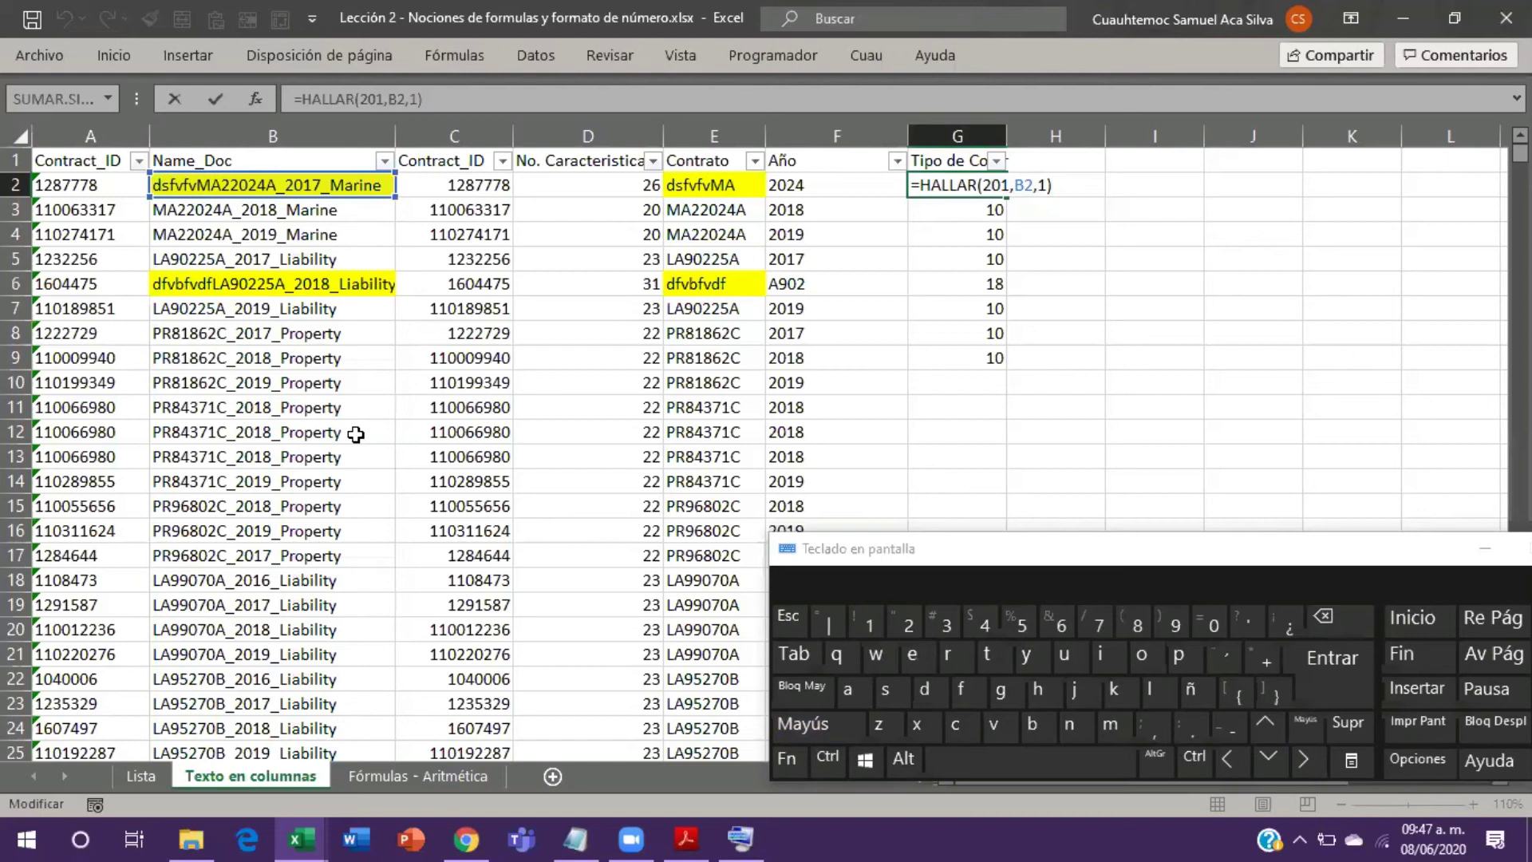
{"action": "key", "text": "shift+Home"}
{"action": "key", "text": "ctrl+c"}
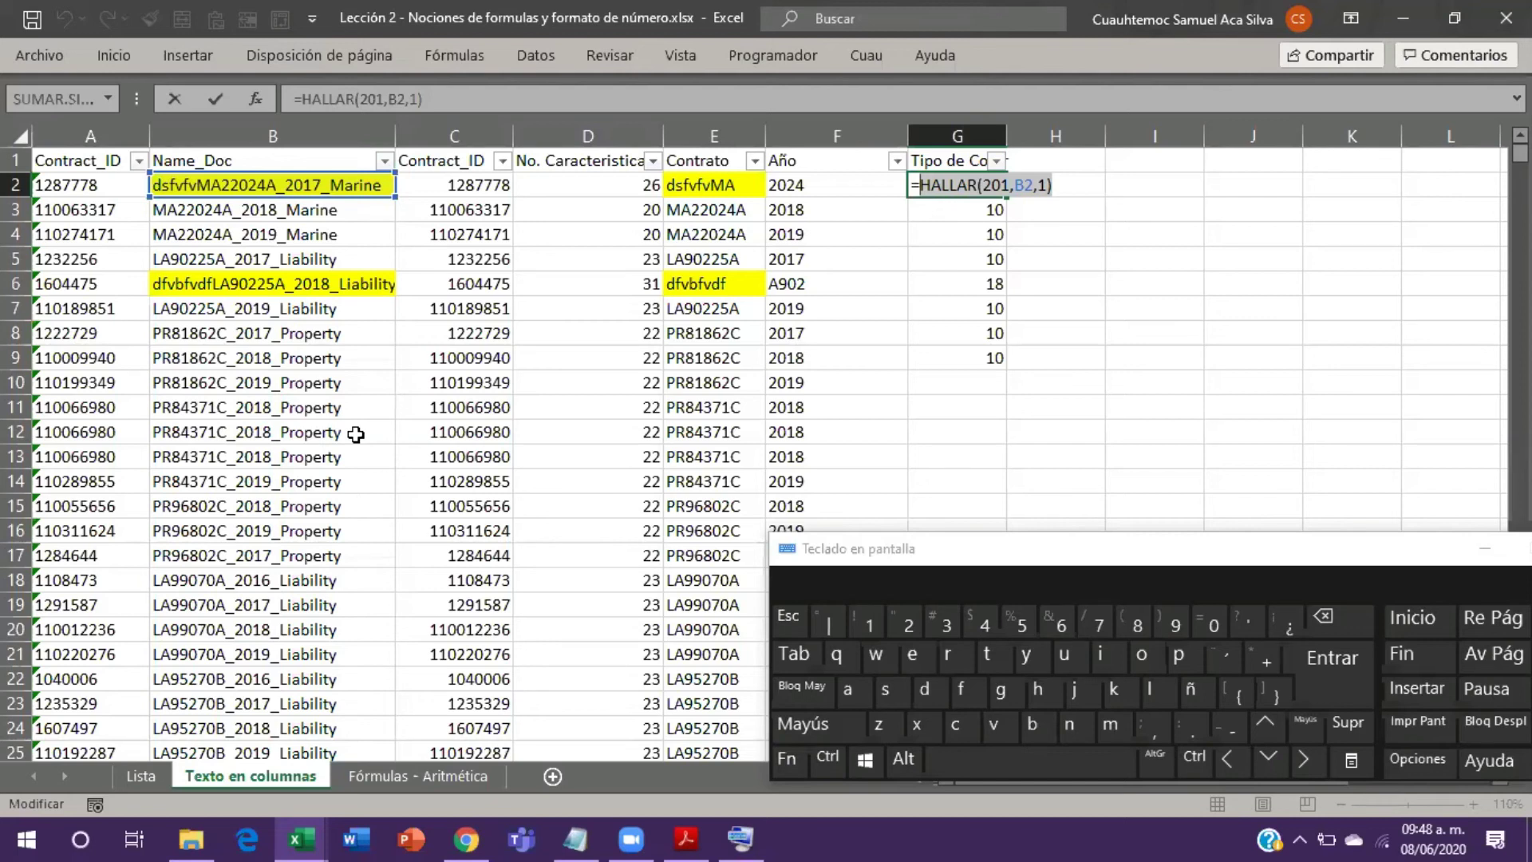
{"action": "key", "text": "ctrl"}
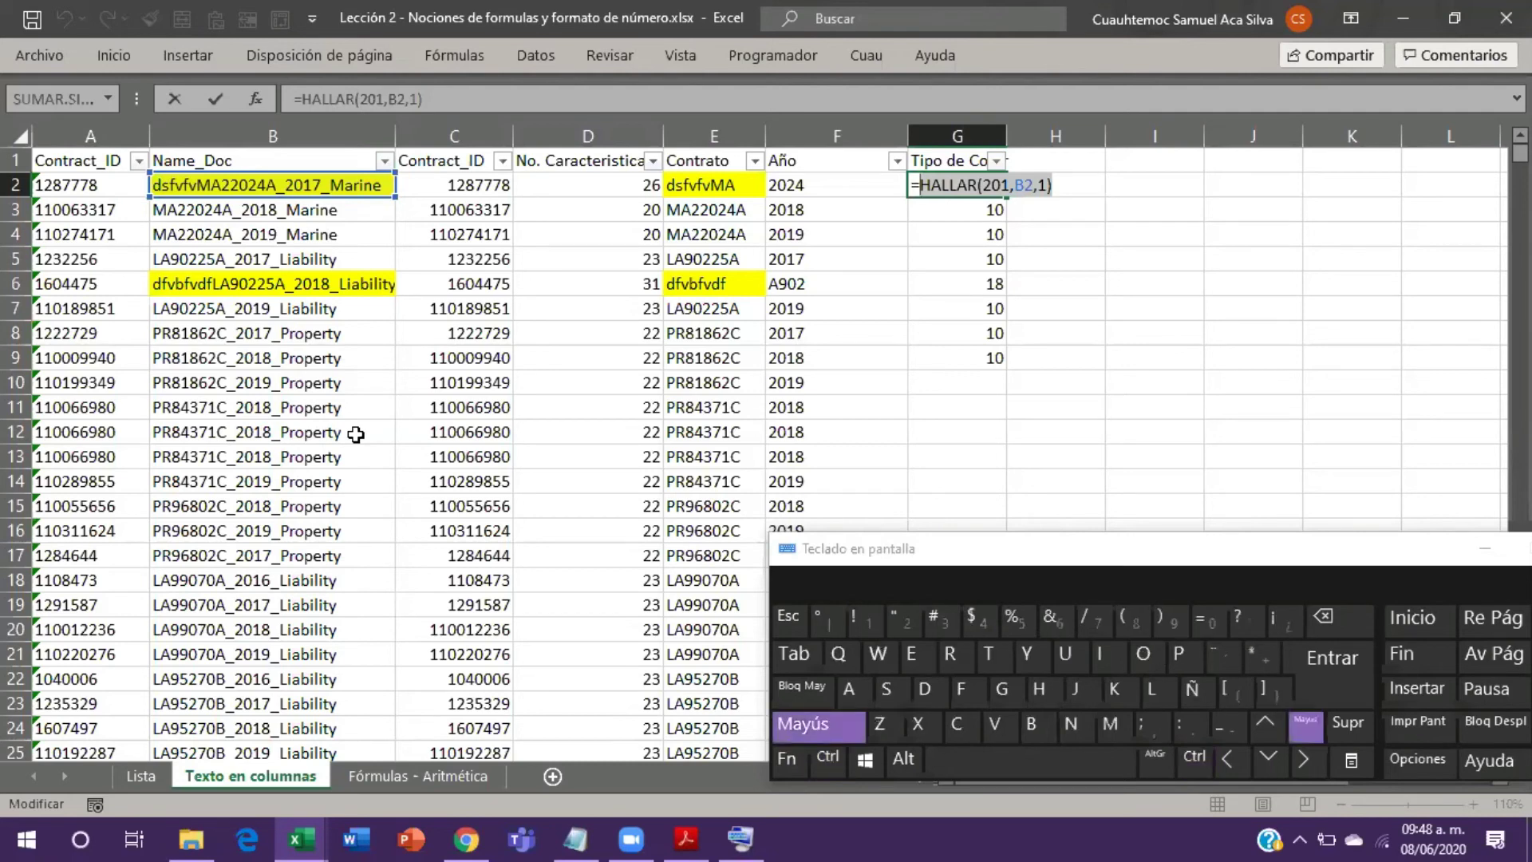
Step: Replace the start position 10 in F2's EXTRAE formula with the copied HALLAR(201,B2,1), giving =EXTRAE(B2,HALLAR(201,B2,1),4)
{"action": "key", "text": "shift+Tab"}
{"action": "key", "text": "F2"}
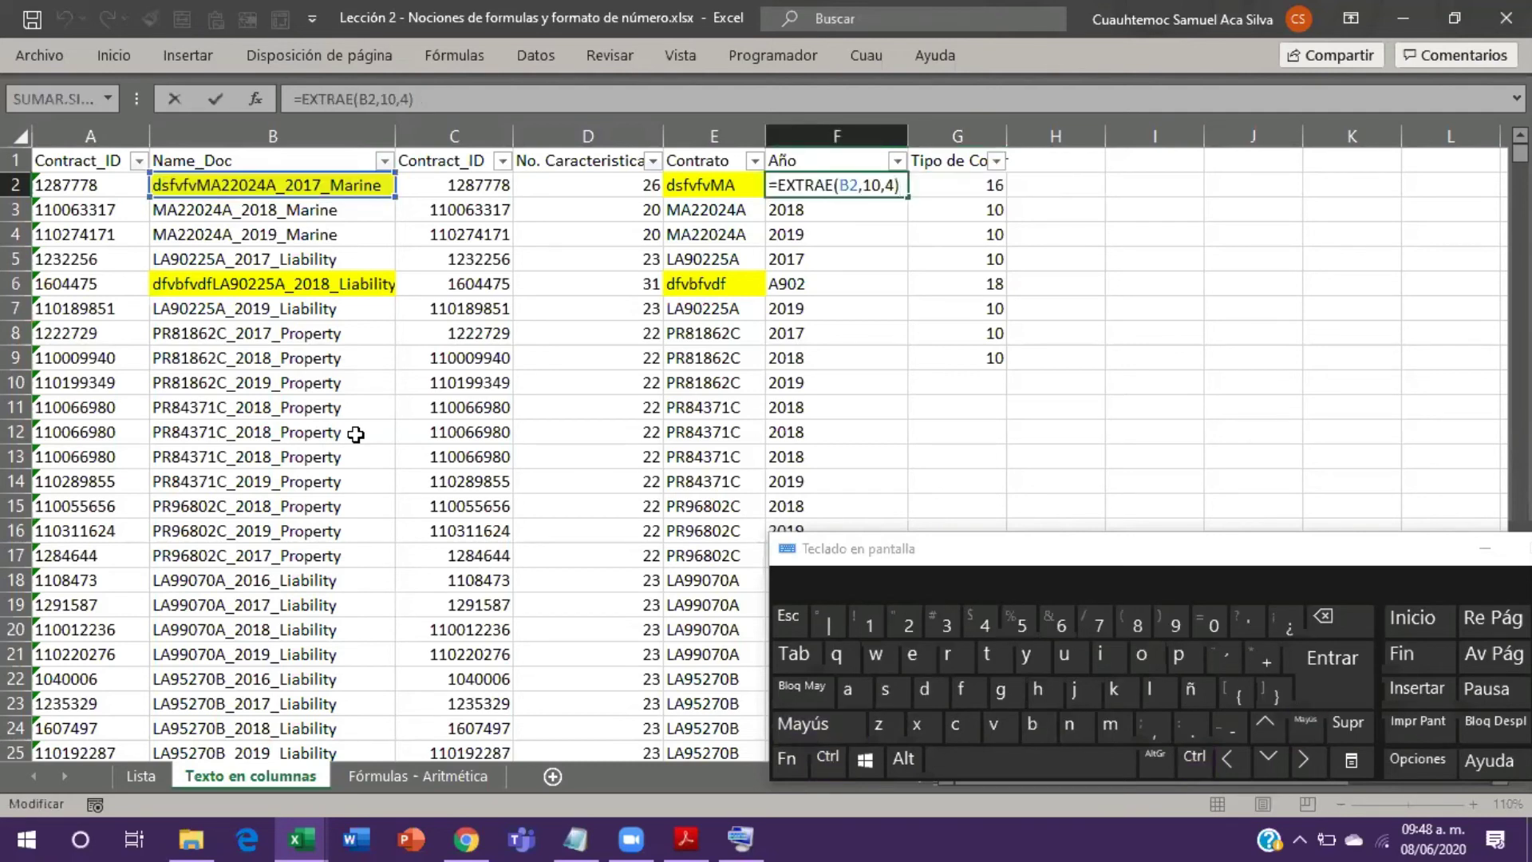
{"action": "key", "text": "Left"}
{"action": "key", "text": "Left"}
{"action": "key", "text": "Left"}
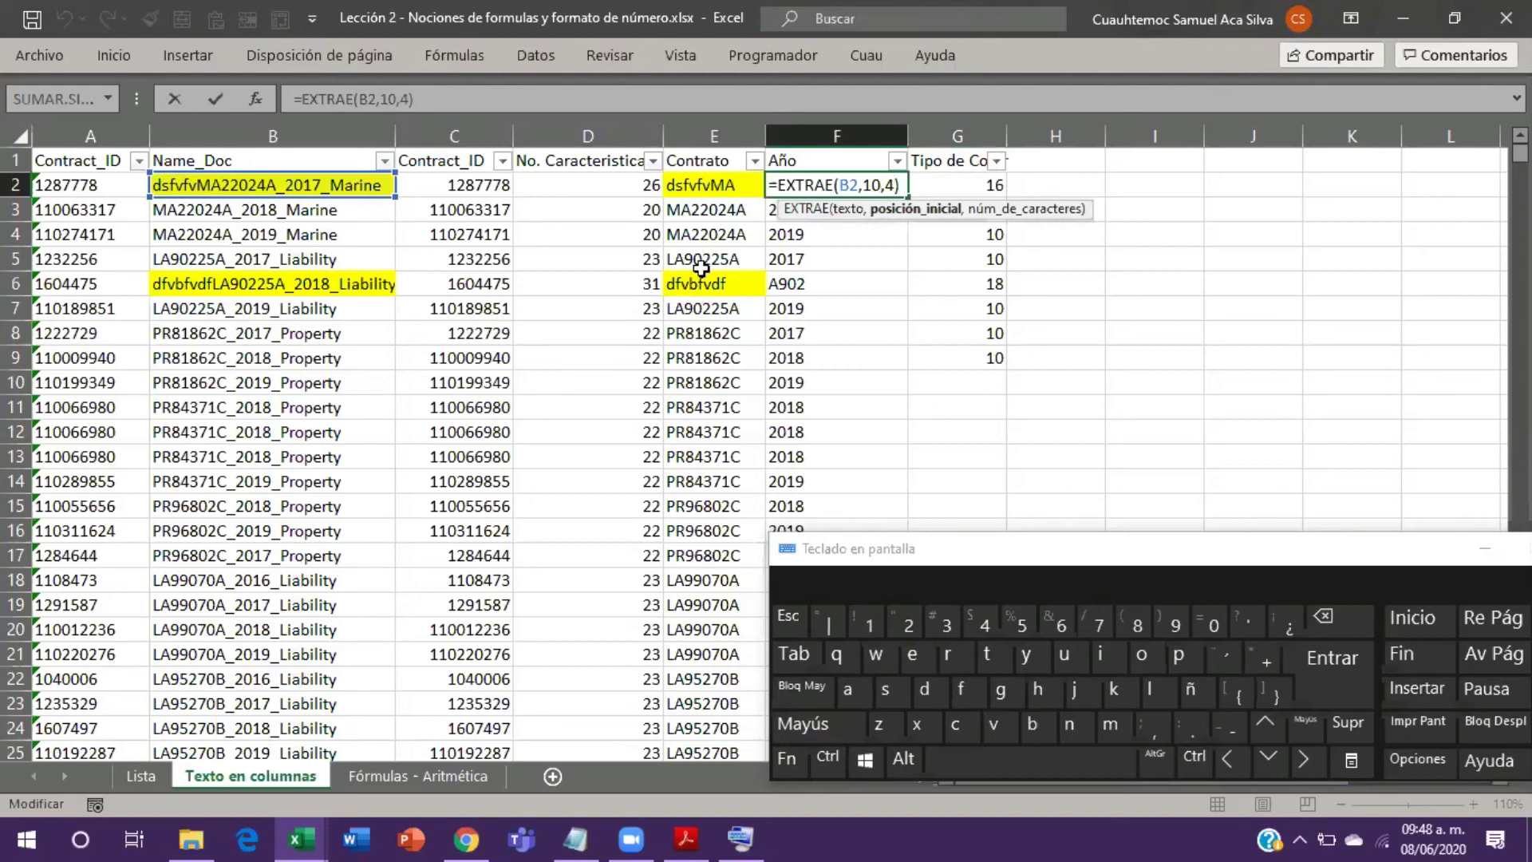
{"action": "left_click", "coordinate": [924, 214]}
{"action": "key", "text": "ctrl"}
{"action": "left_click_drag", "start_coordinate": [916, 550], "coordinate": [932, 372]}
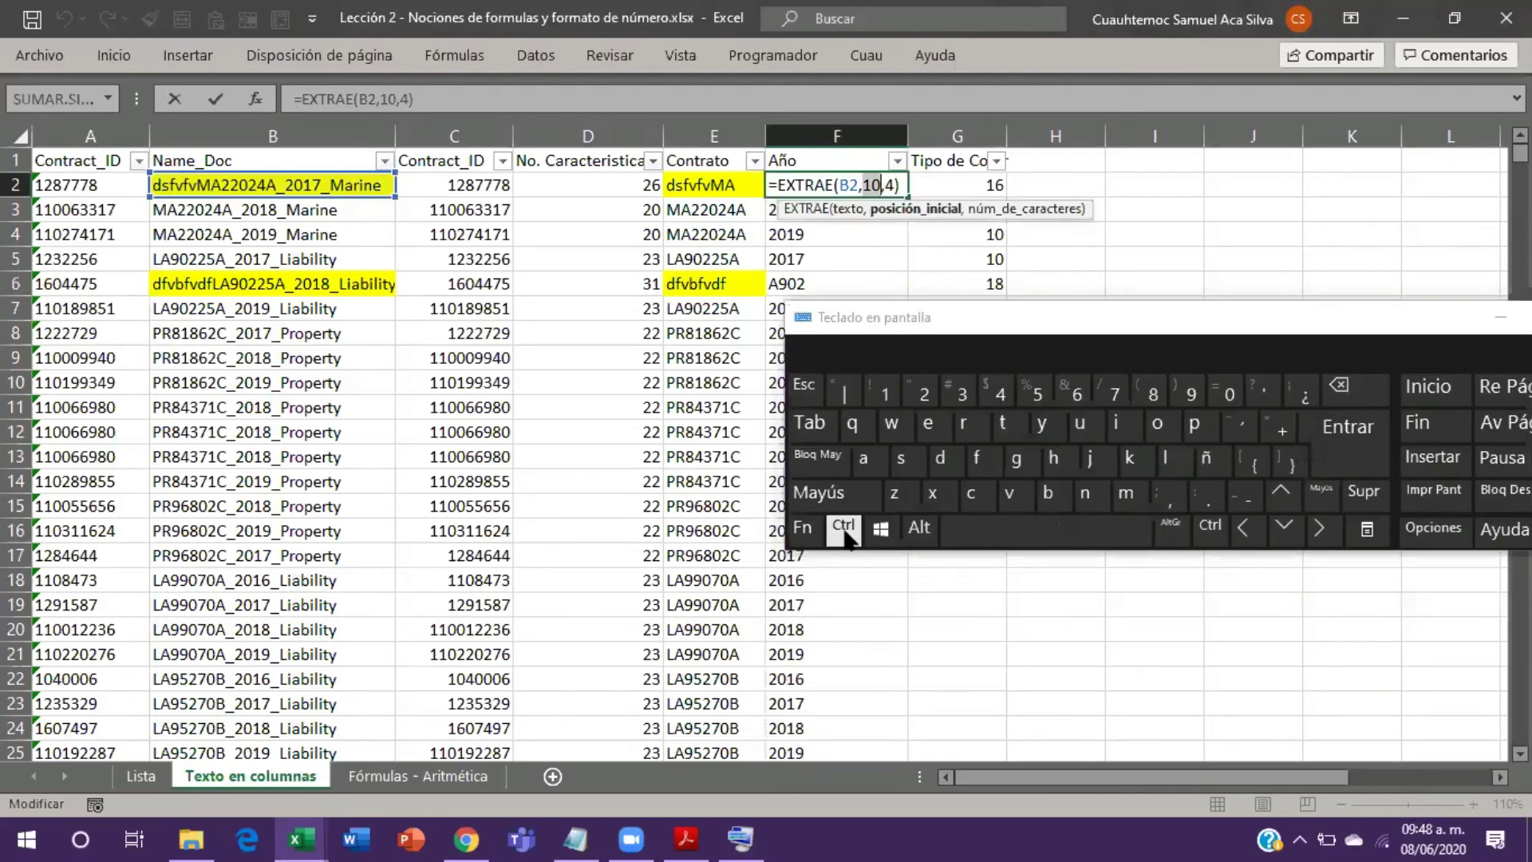
{"action": "left_click", "coordinate": [843, 528]}
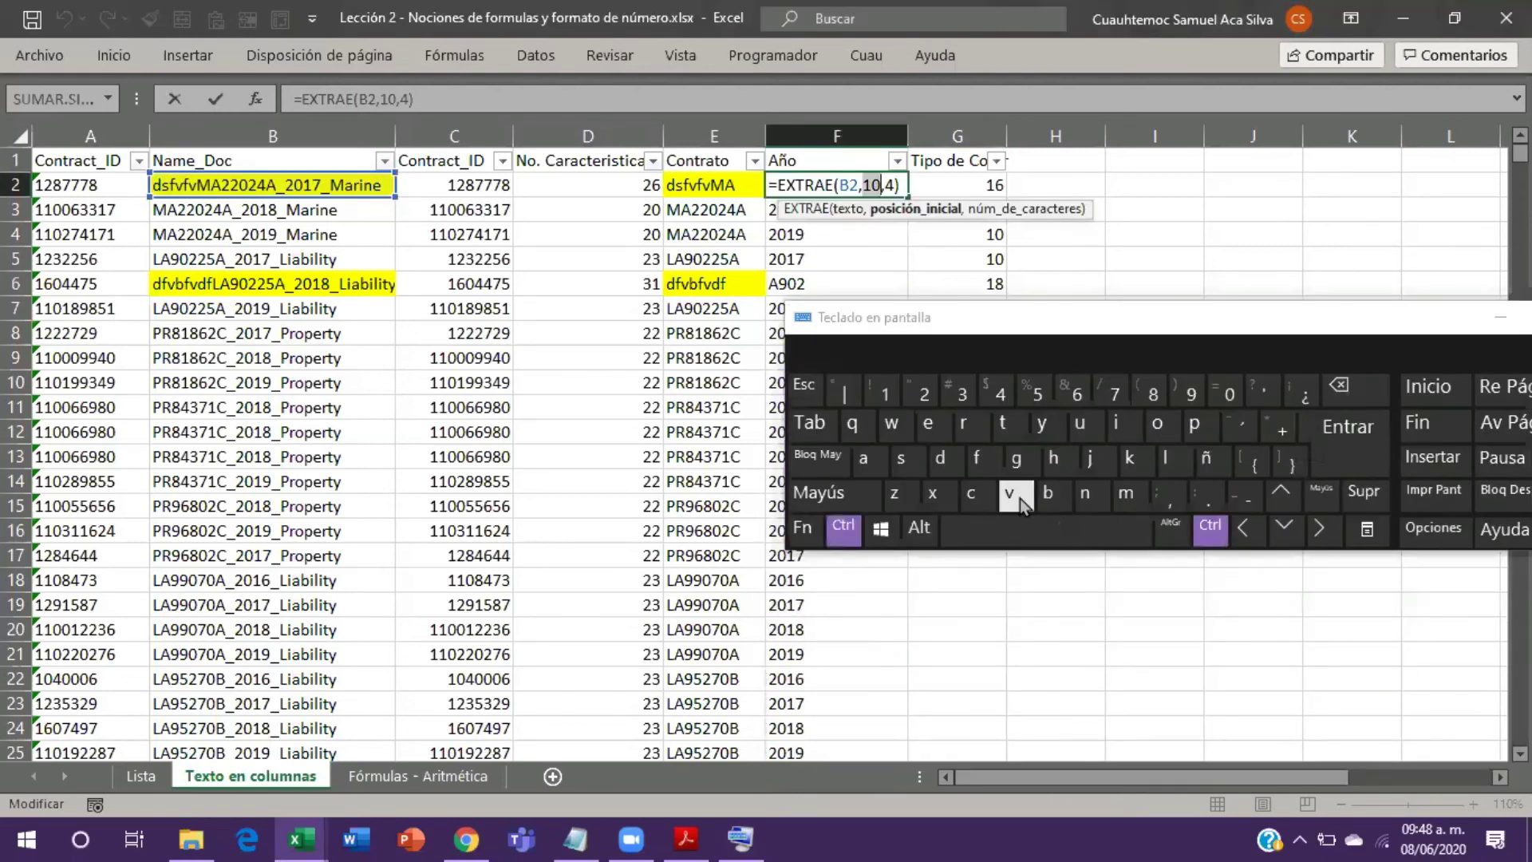
{"action": "left_click", "coordinate": [1015, 495]}
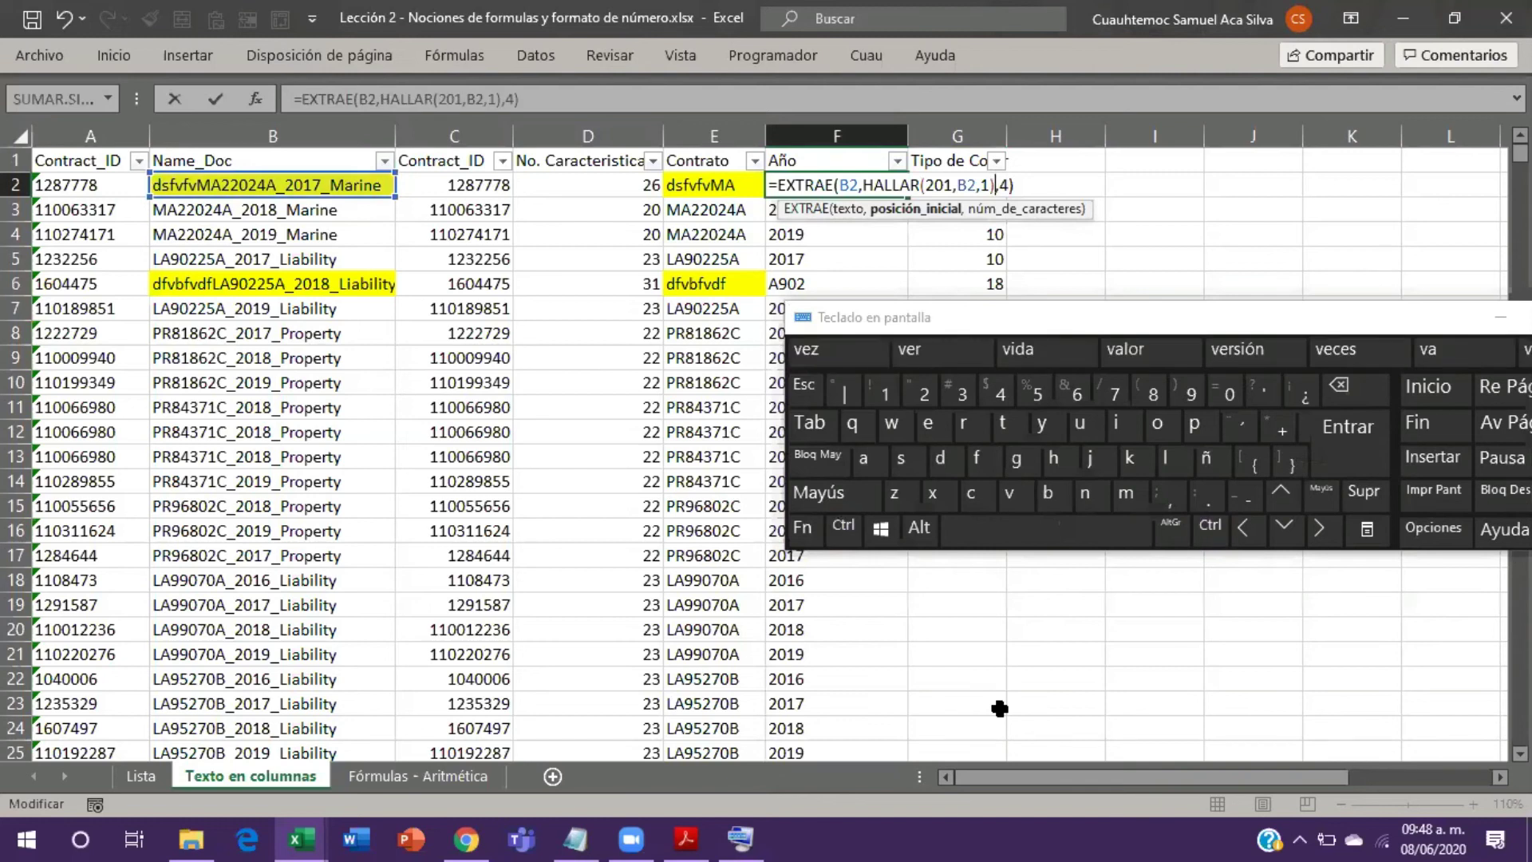
{"action": "left_click", "coordinate": [1351, 452]}
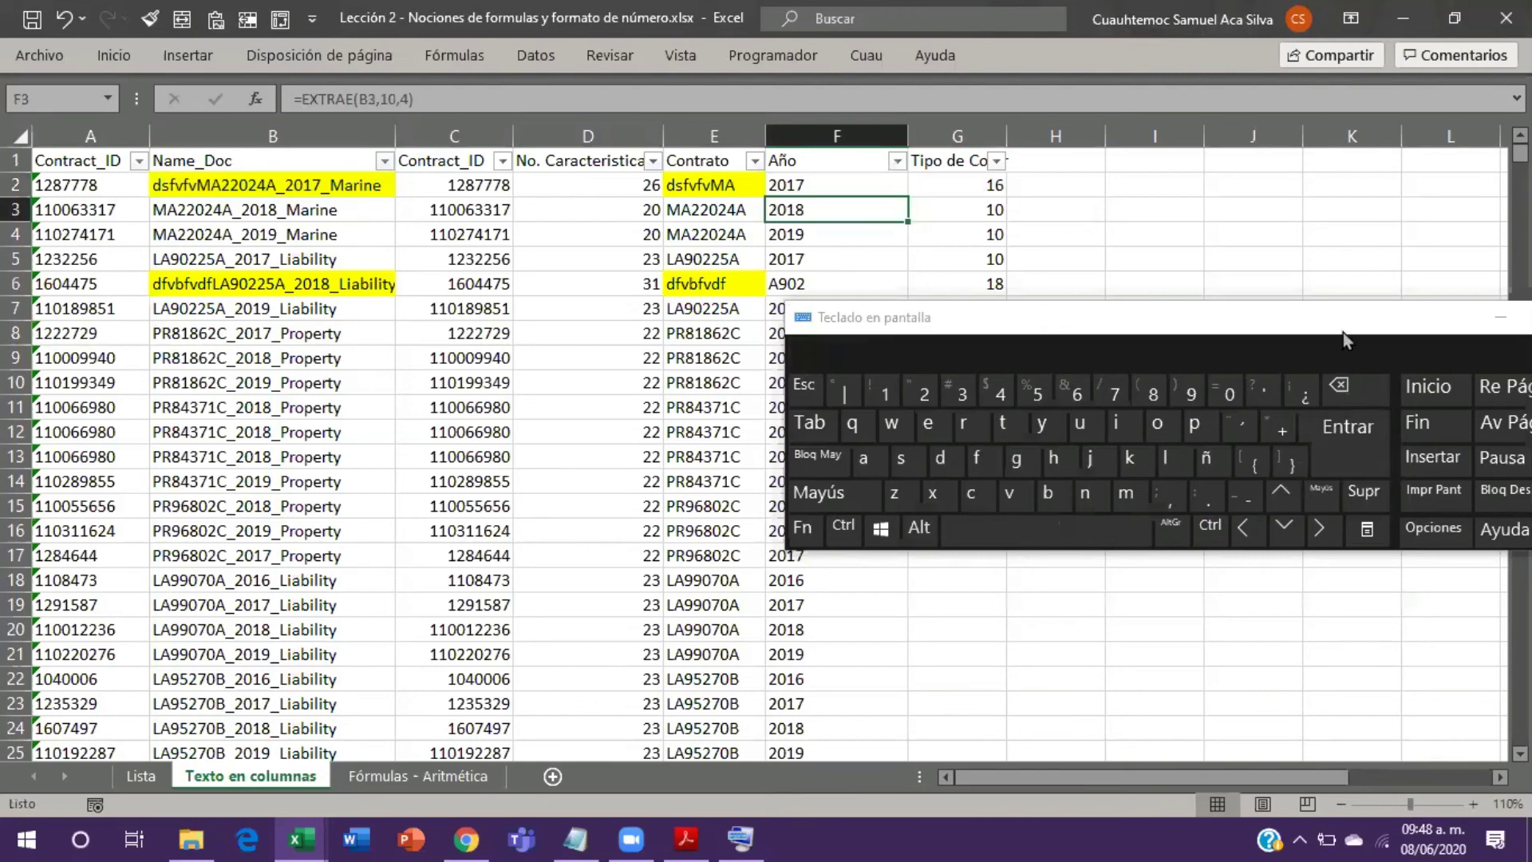
Step: Highlight the Año cell F6 in yellow
{"action": "left_click_drag", "start_coordinate": [1341, 321], "coordinate": [1410, 472]}
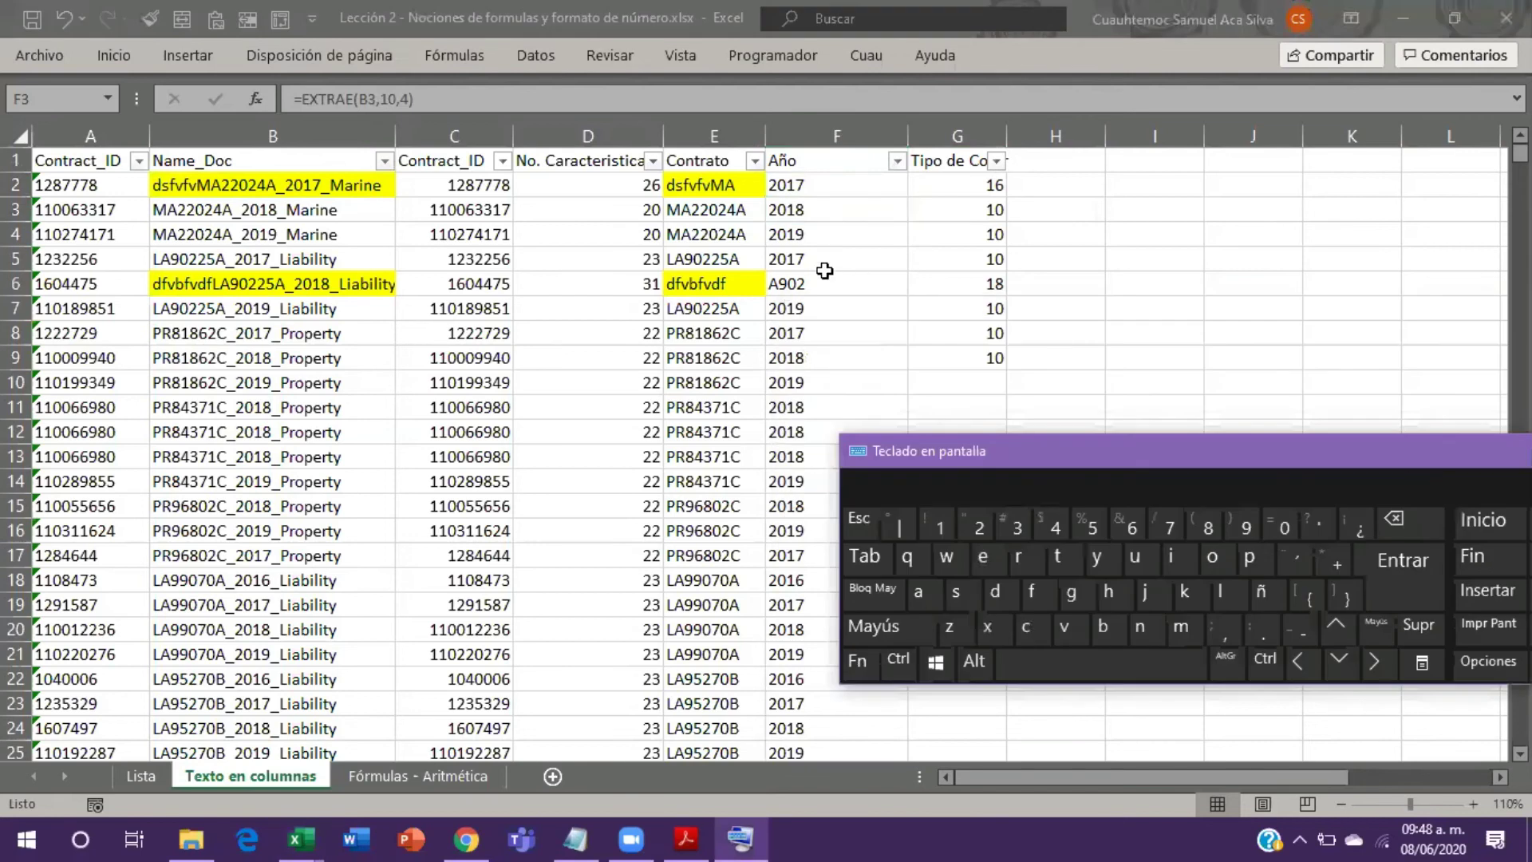
{"action": "left_click", "coordinate": [754, 289]}
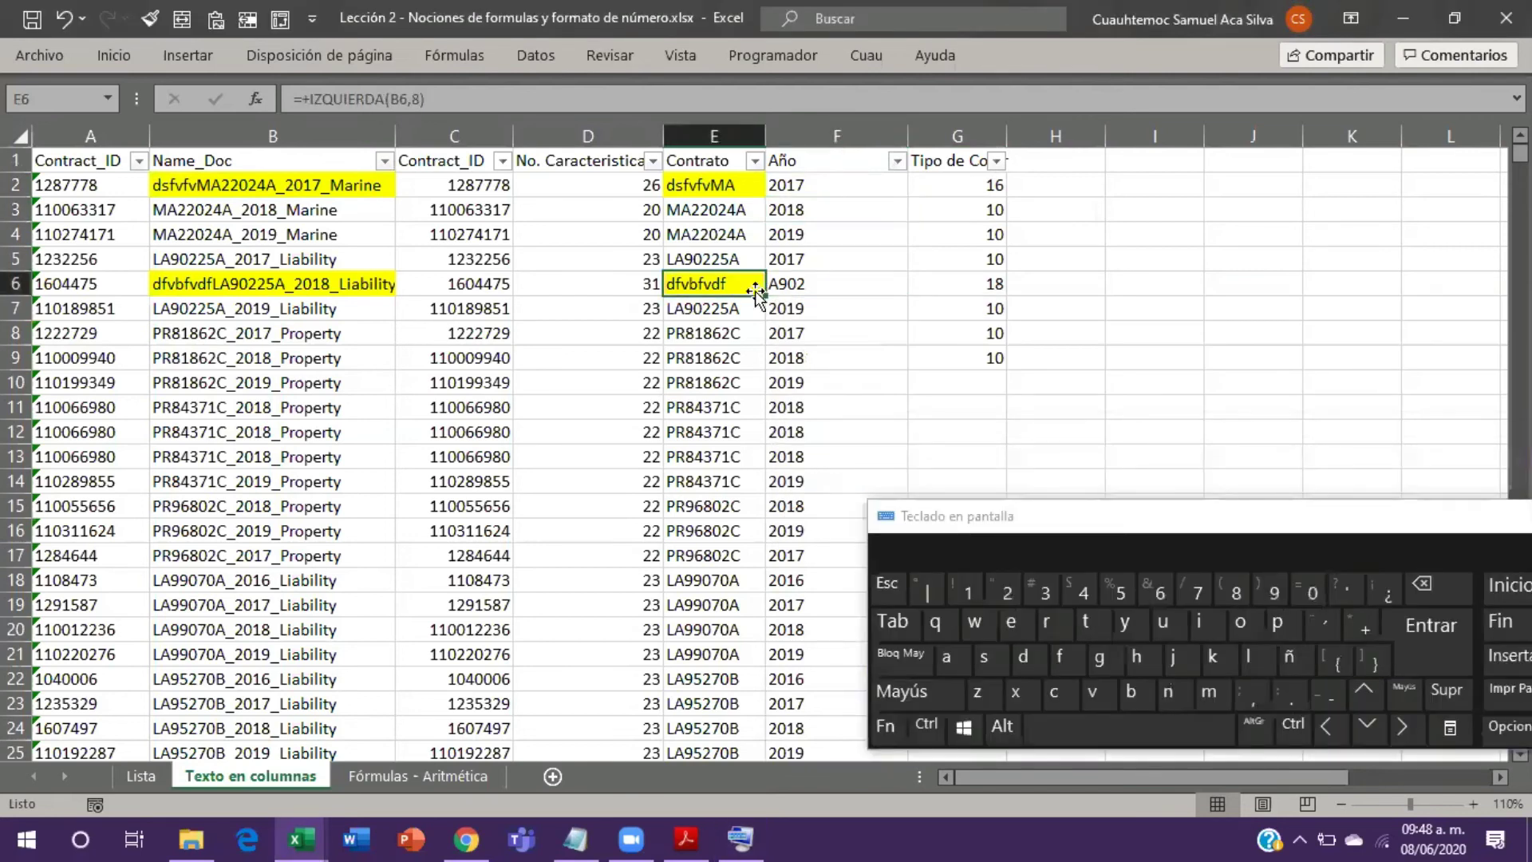
{"action": "key", "text": "Right"}
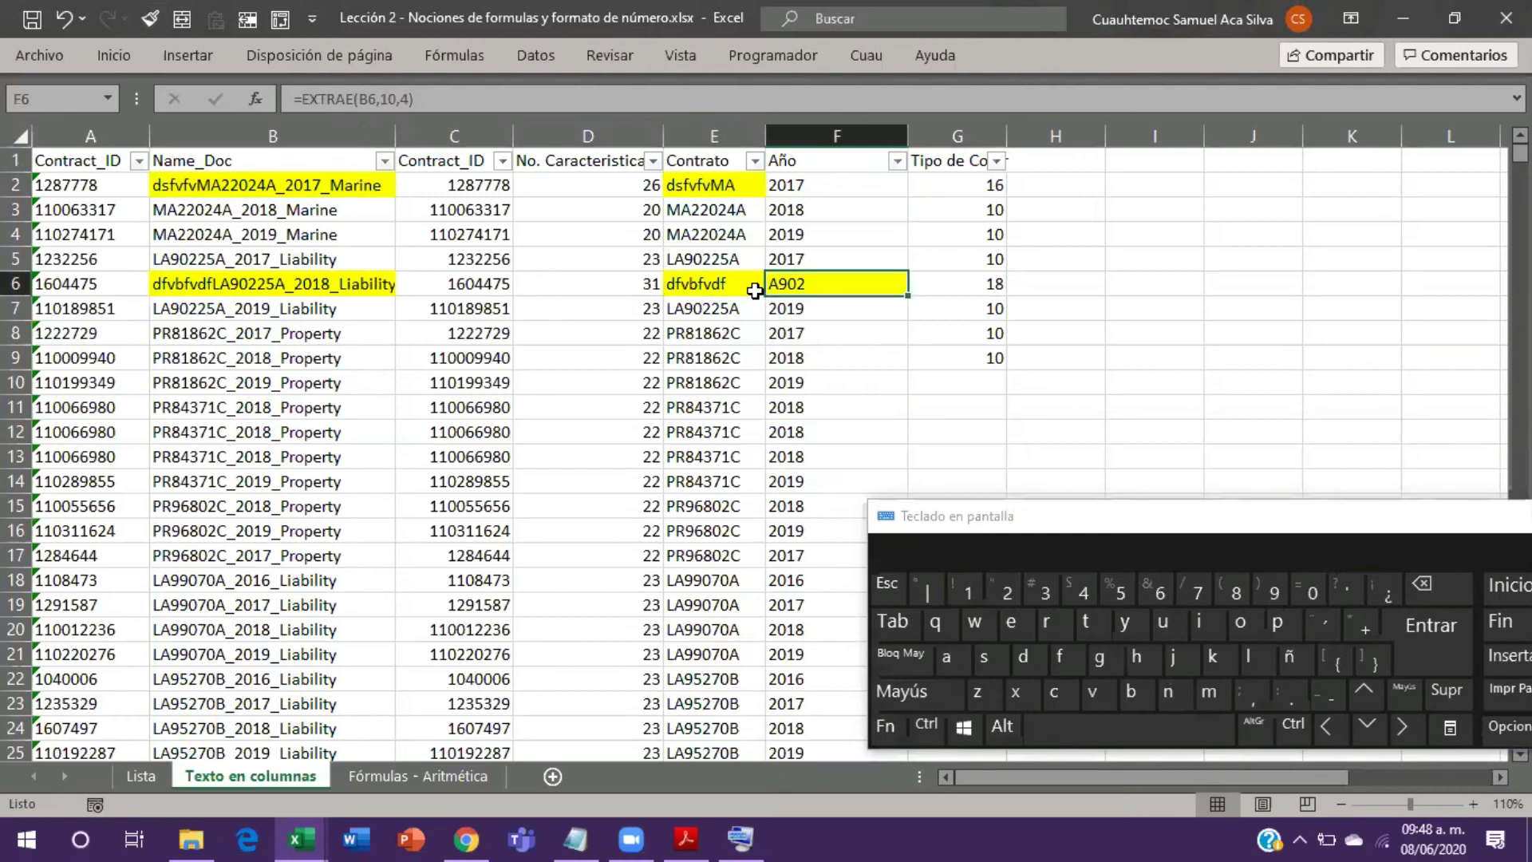
Step: Compare the EXTRAE formula with nested HALLAR in F2 with the fixed-position EXTRAE formulas in the Año cells beneath it
{"action": "key", "text": "Up"}
{"action": "key", "text": "Up"}
{"action": "key", "text": "Up"}
{"action": "key", "text": "Up"}
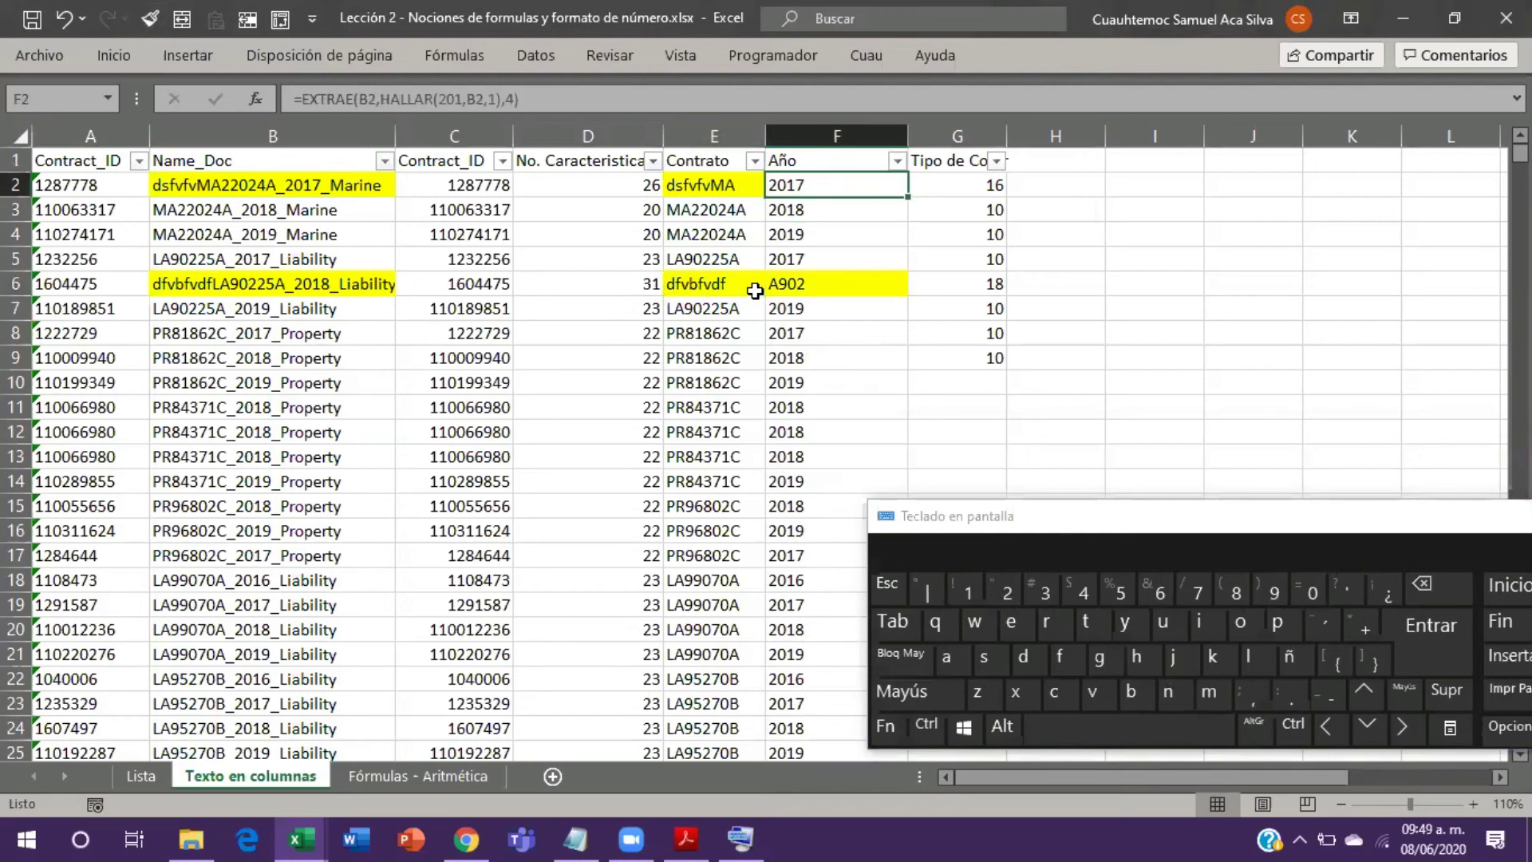
{"action": "key", "text": "Down"}
{"action": "key", "text": "Down"}
{"action": "key", "text": "Down"}
{"action": "key", "text": "Down"}
{"action": "key", "text": "Up"}
{"action": "key", "text": "Up"}
{"action": "key", "text": "Up"}
{"action": "key", "text": "Down"}
{"action": "key", "text": "Down"}
{"action": "key", "text": "Down"}
{"action": "key", "text": "Down"}
{"action": "key", "text": "Up"}
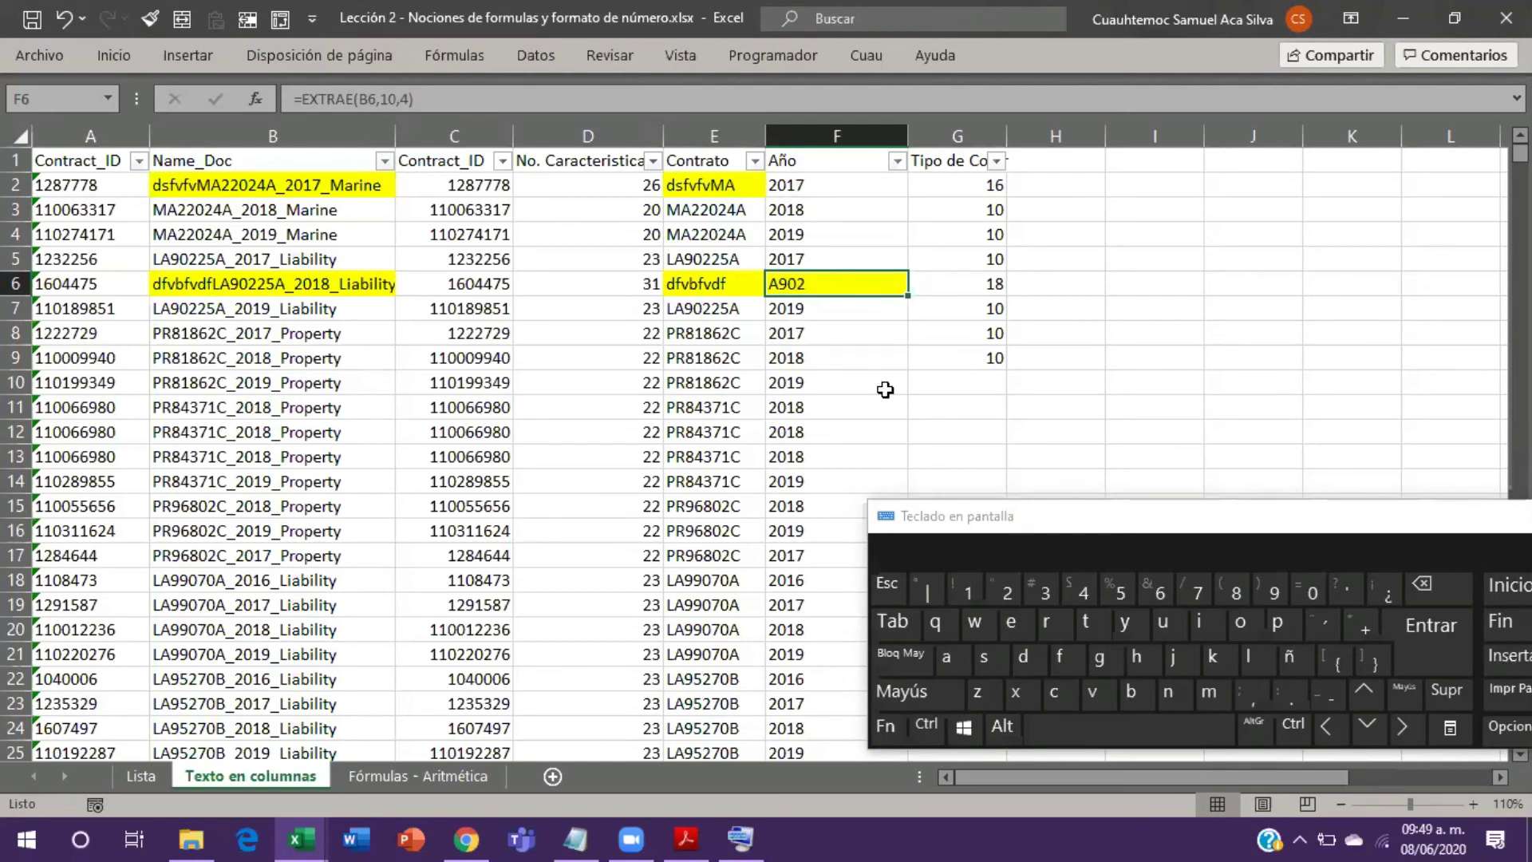
Step: Fill the F2 formula down the whole Año column and highlight F6 in yellow
{"action": "left_click", "coordinate": [869, 194]}
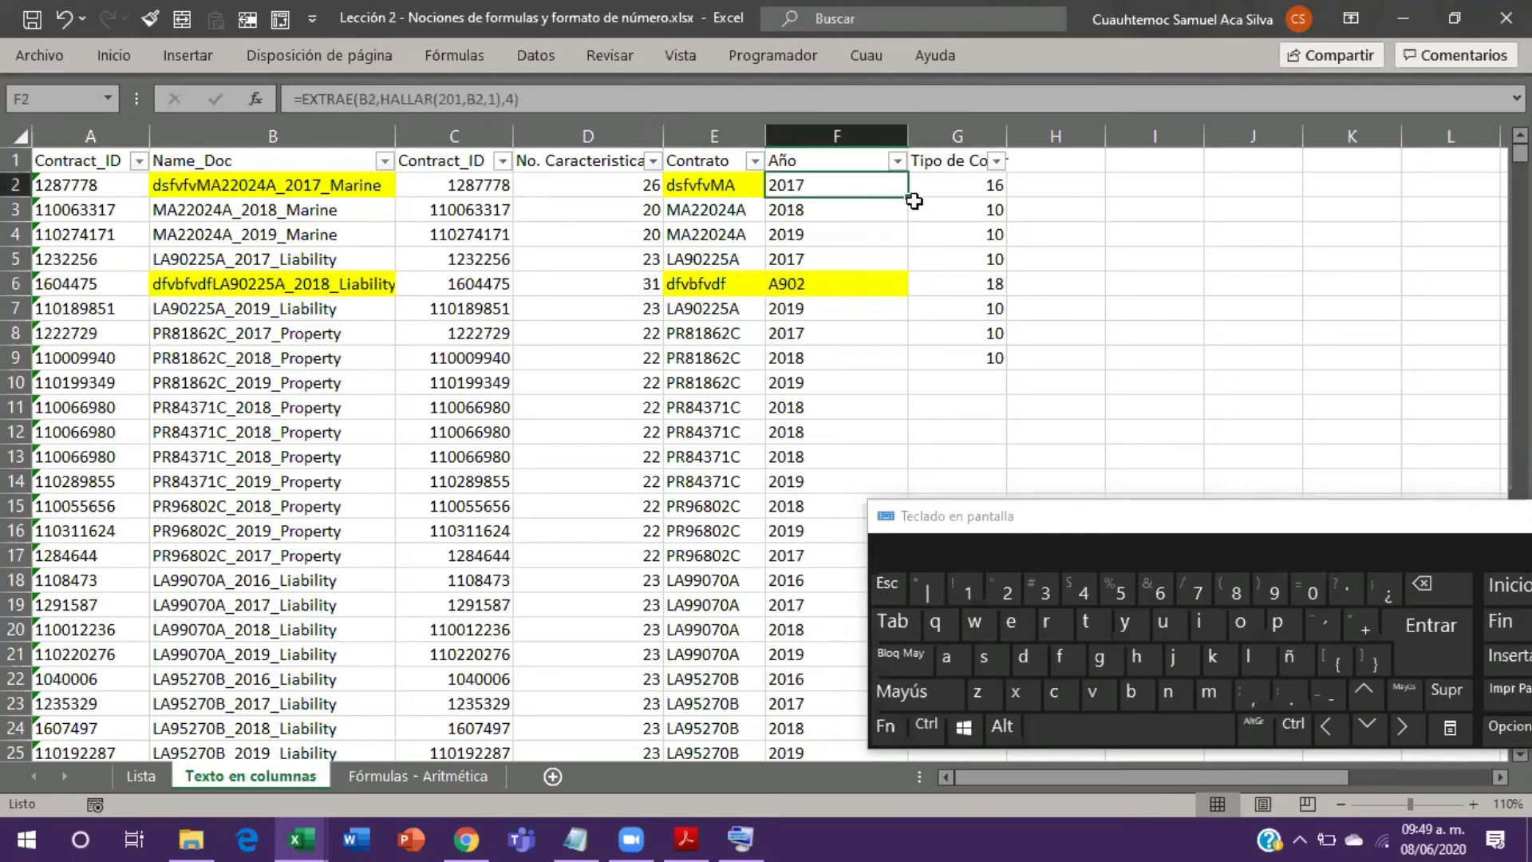
{"action": "double_click", "coordinate": [911, 196]}
{"action": "left_click", "coordinate": [815, 291]}
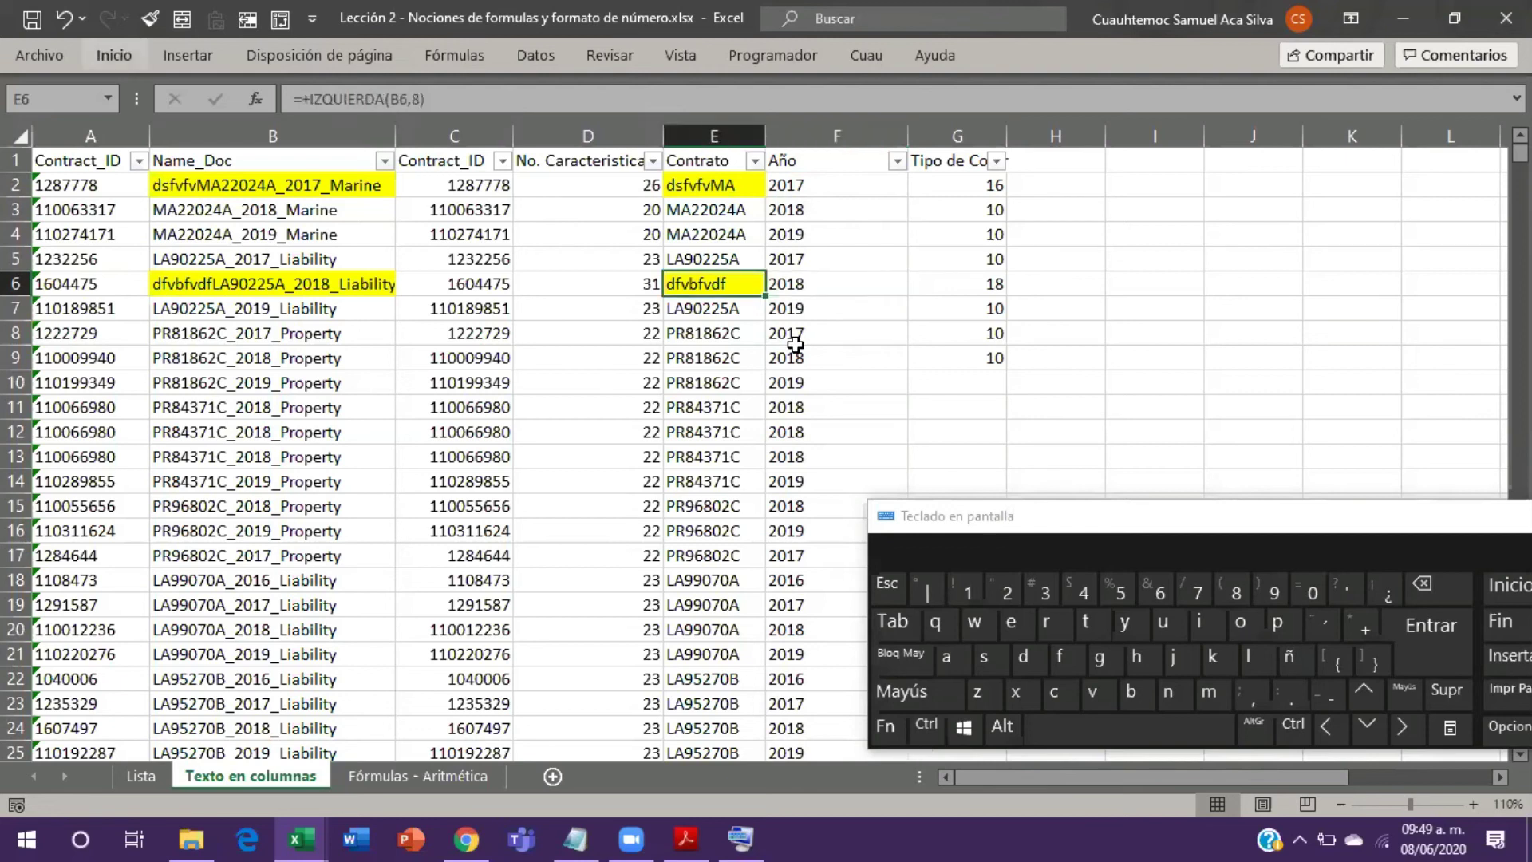
{"action": "key", "text": "F4"}
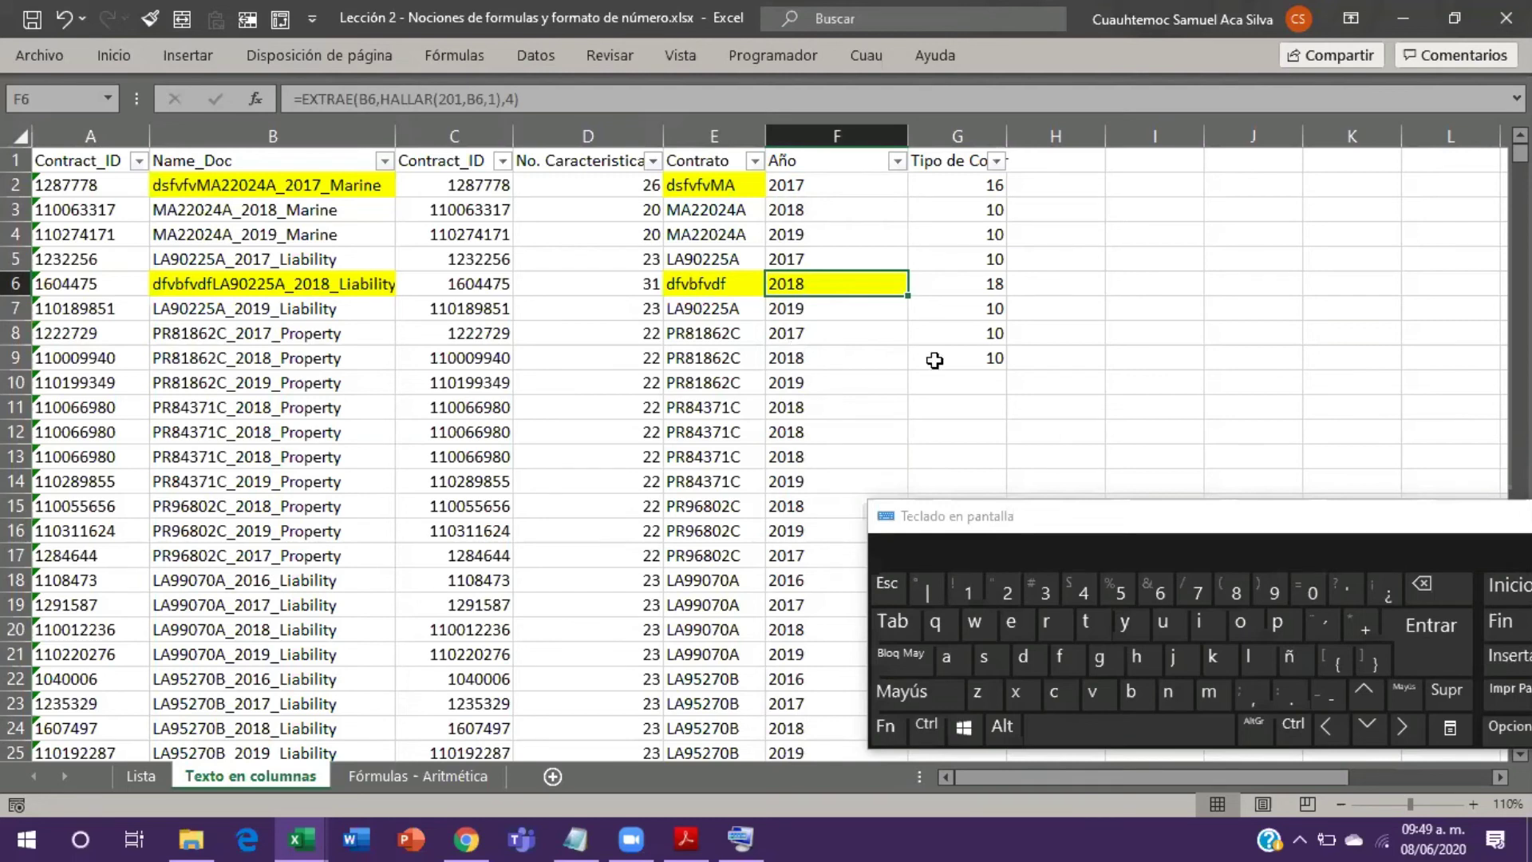
Step: Turn the HALLAR formula in G3 into visible text reading =HALLAR(201,B3,1)
{"action": "left_click", "coordinate": [825, 200]}
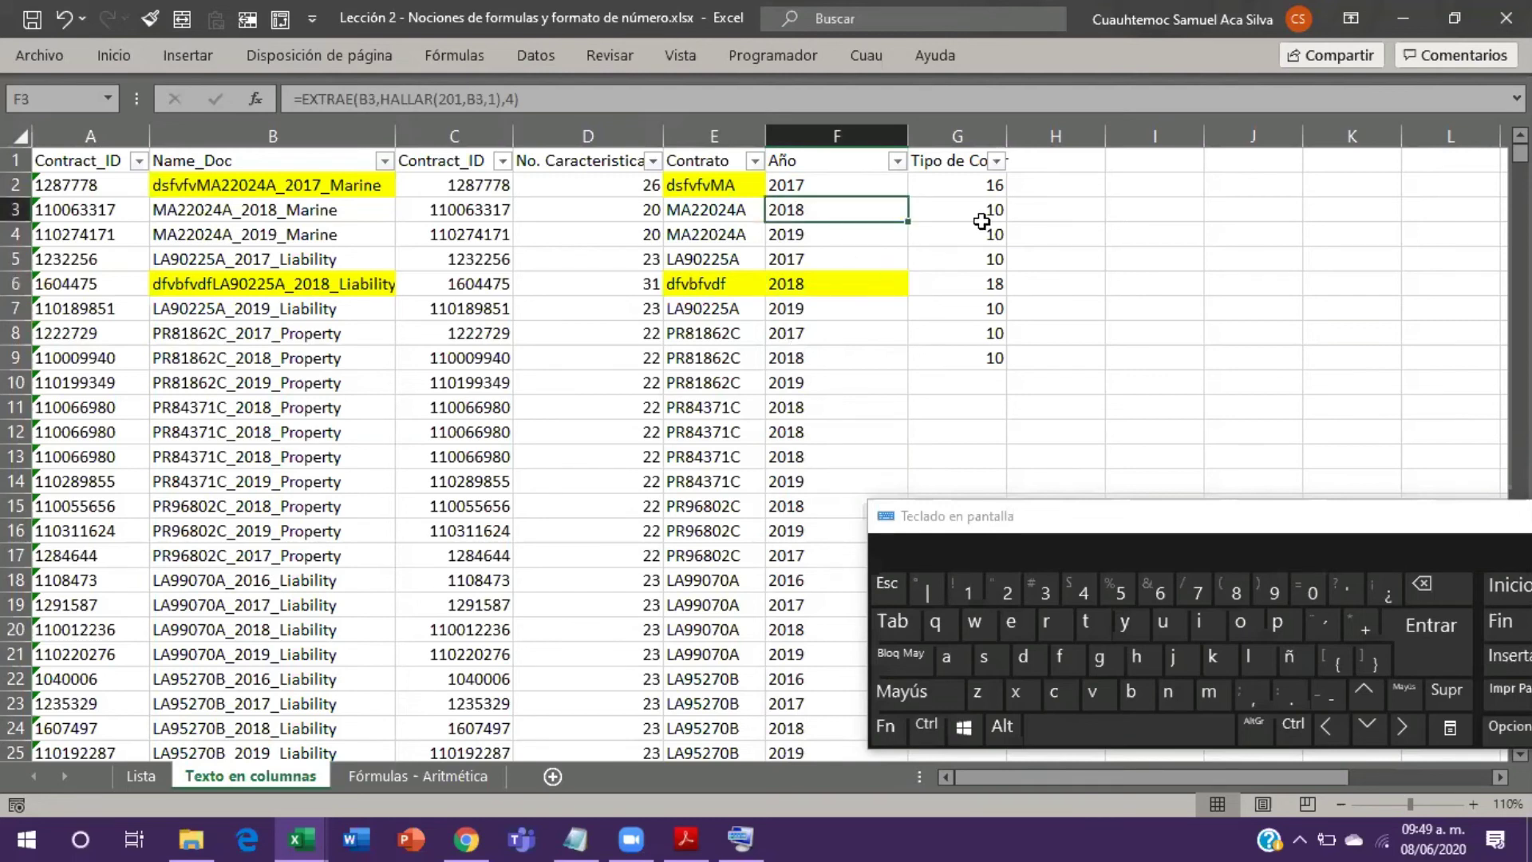
{"action": "left_click", "coordinate": [993, 186]}
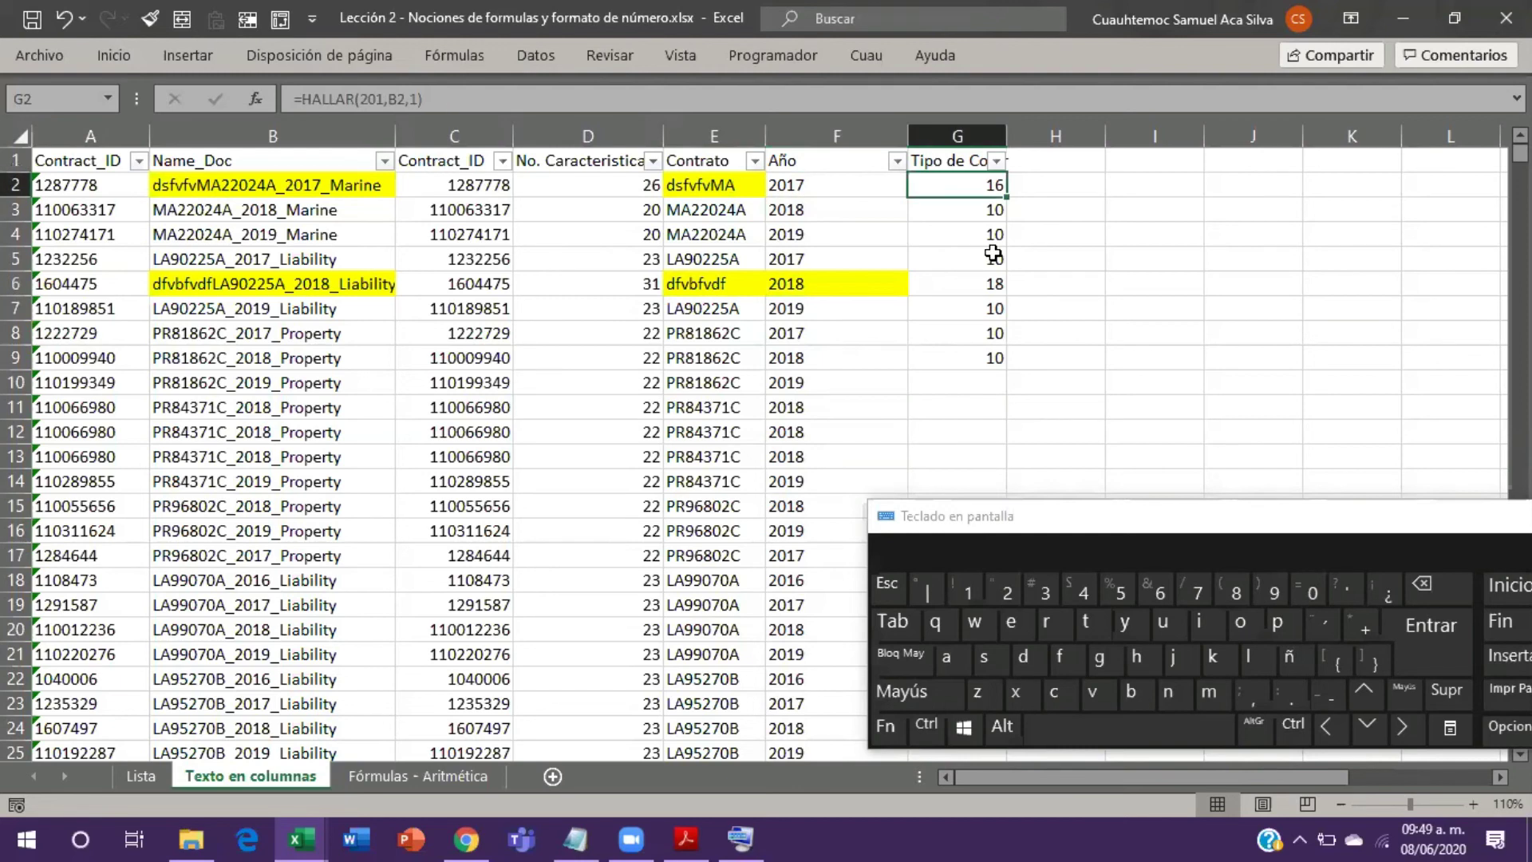
{"action": "key", "text": "Down"}
{"action": "key", "text": "F2"}
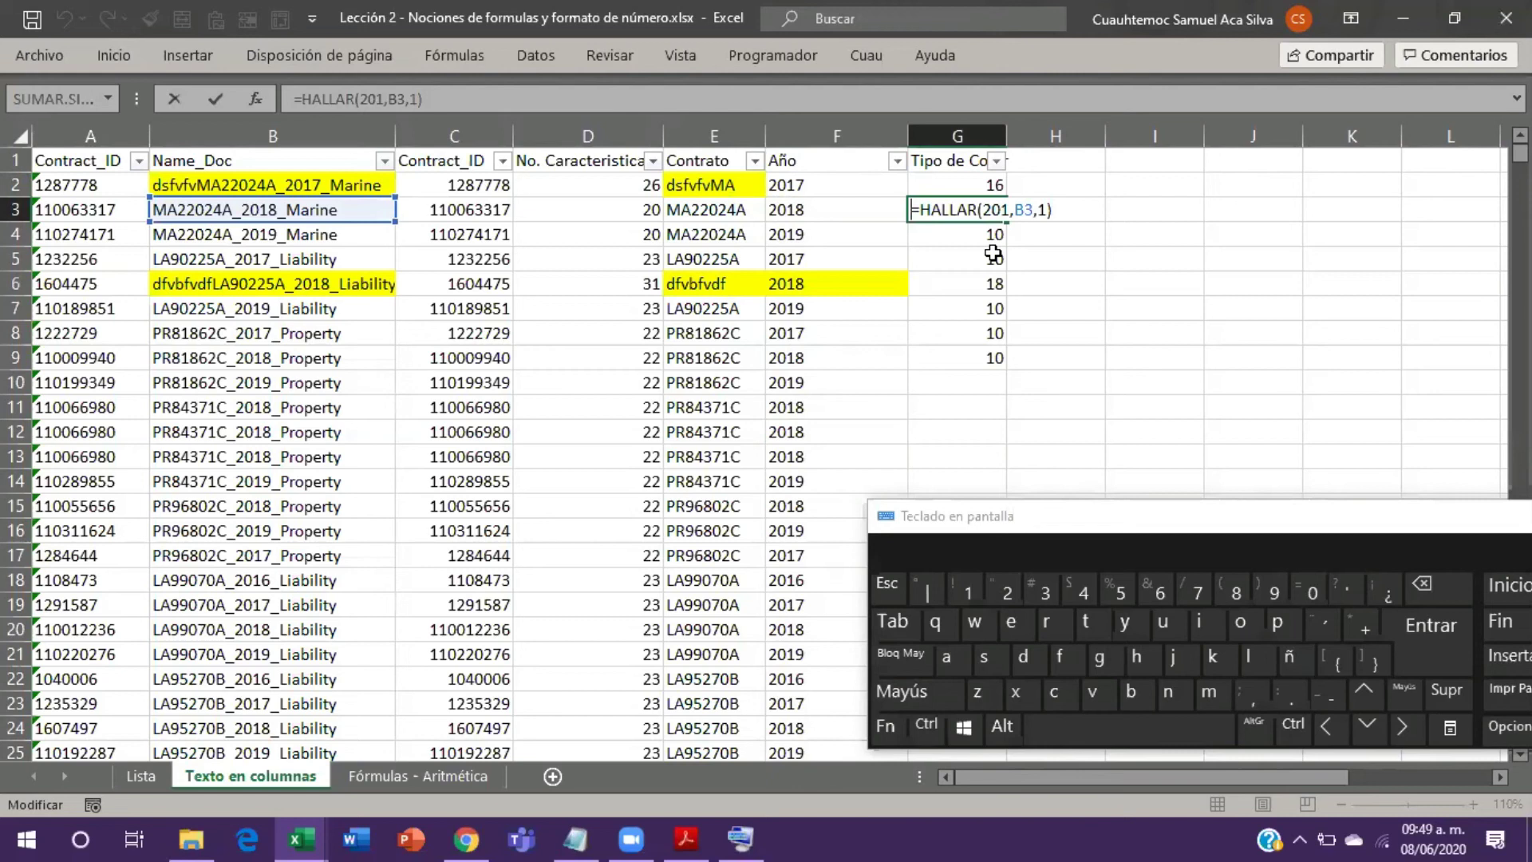
{"action": "key", "text": "Escape"}
{"action": "key", "text": "Left"}
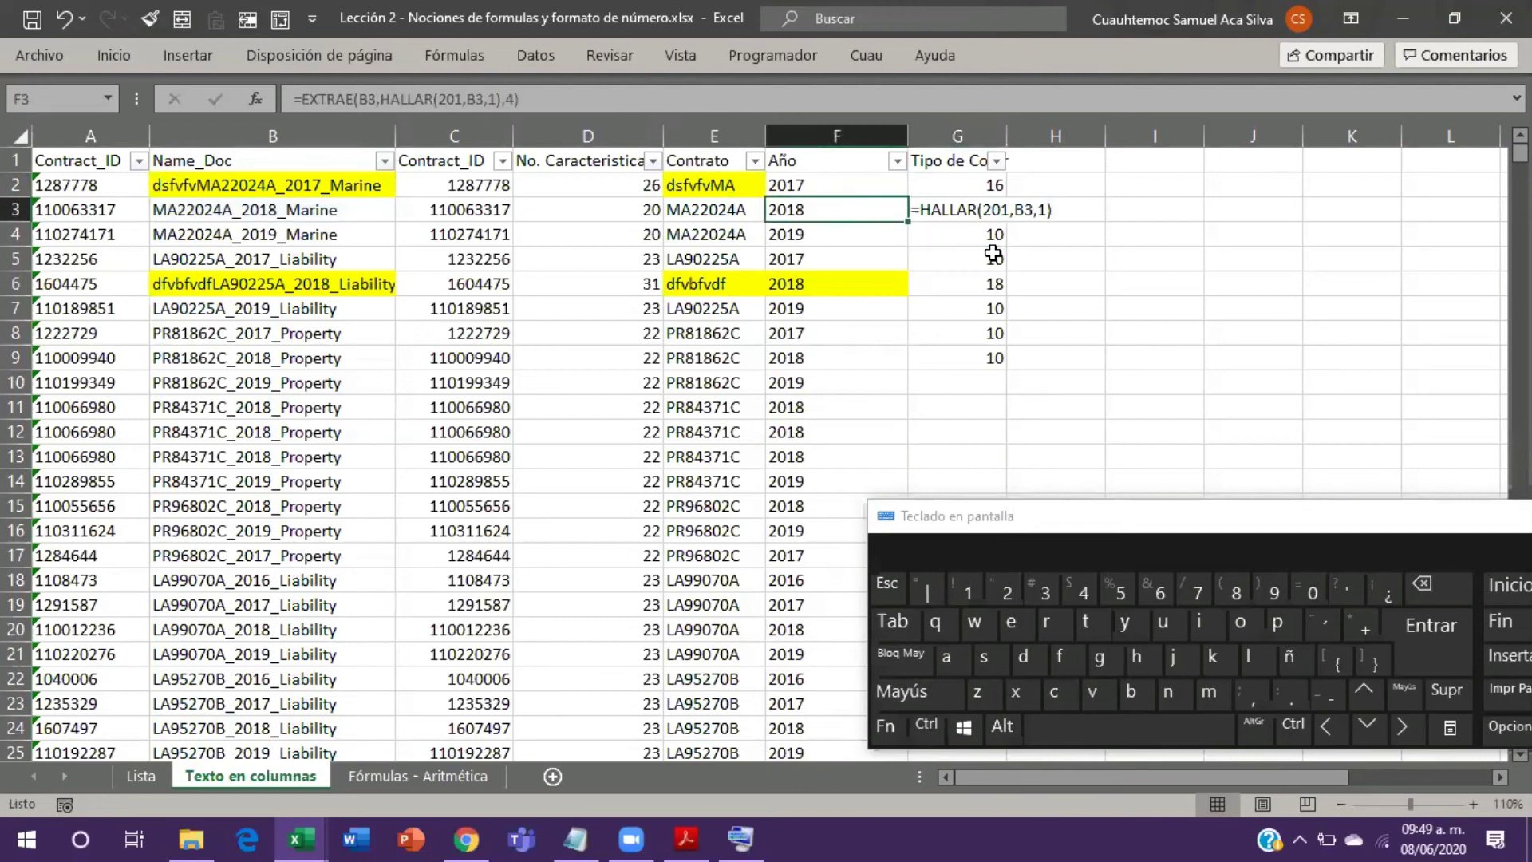
Step: Turn F4 into visible text reading =EXTRAE(B4,HALLAR(201,B4,1),4) and autofit the width of column F
{"action": "key", "text": "Down"}
{"action": "key", "text": "F2"}
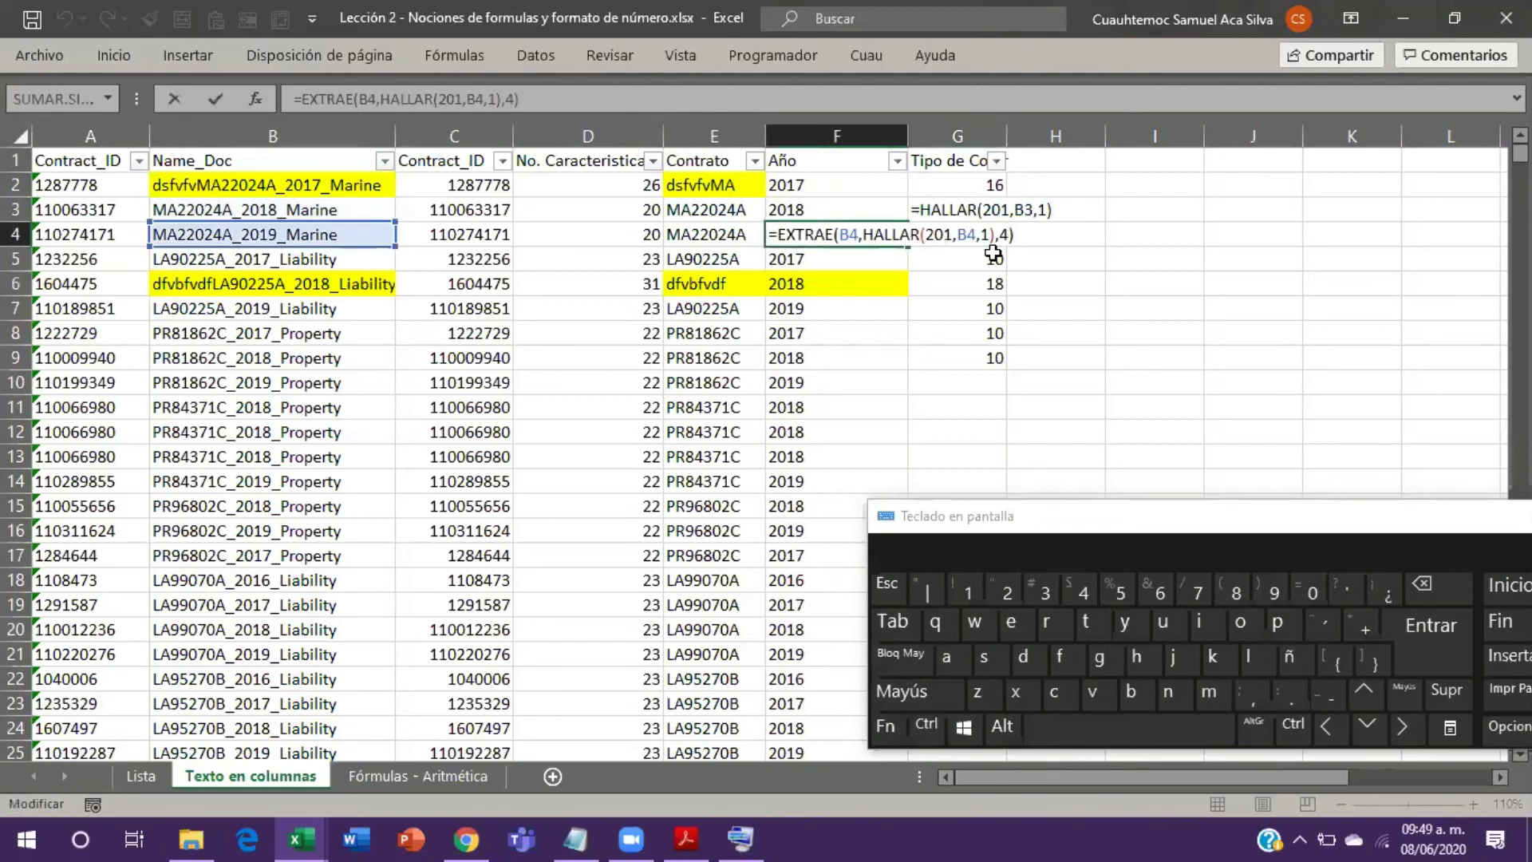
{"action": "key", "text": "Home"}
{"action": "type", "text": "'"}
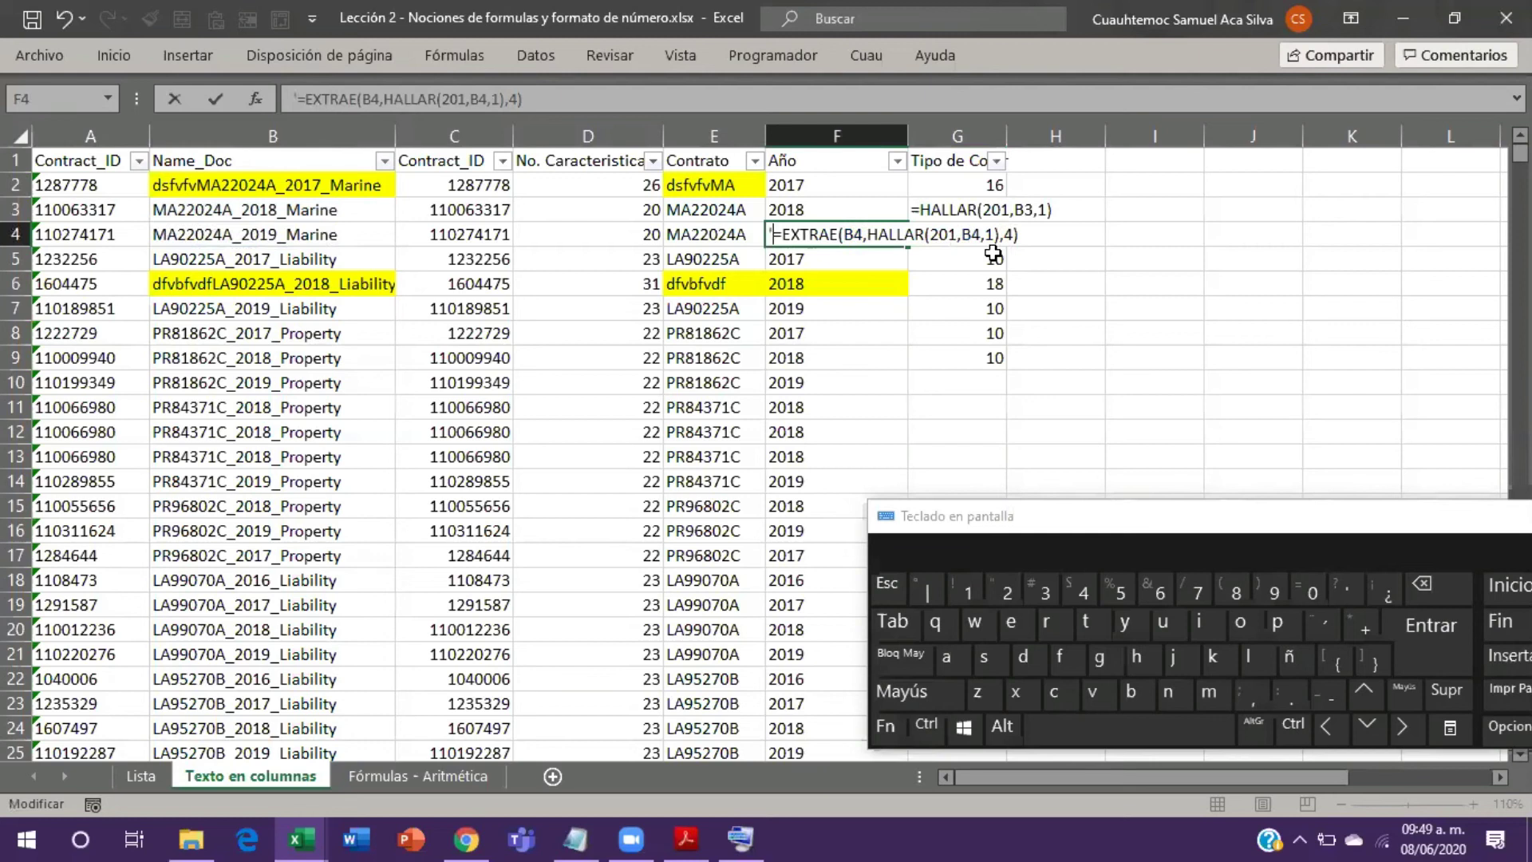
{"action": "key", "text": "Return"}
{"action": "double_click", "coordinate": [908, 138]}
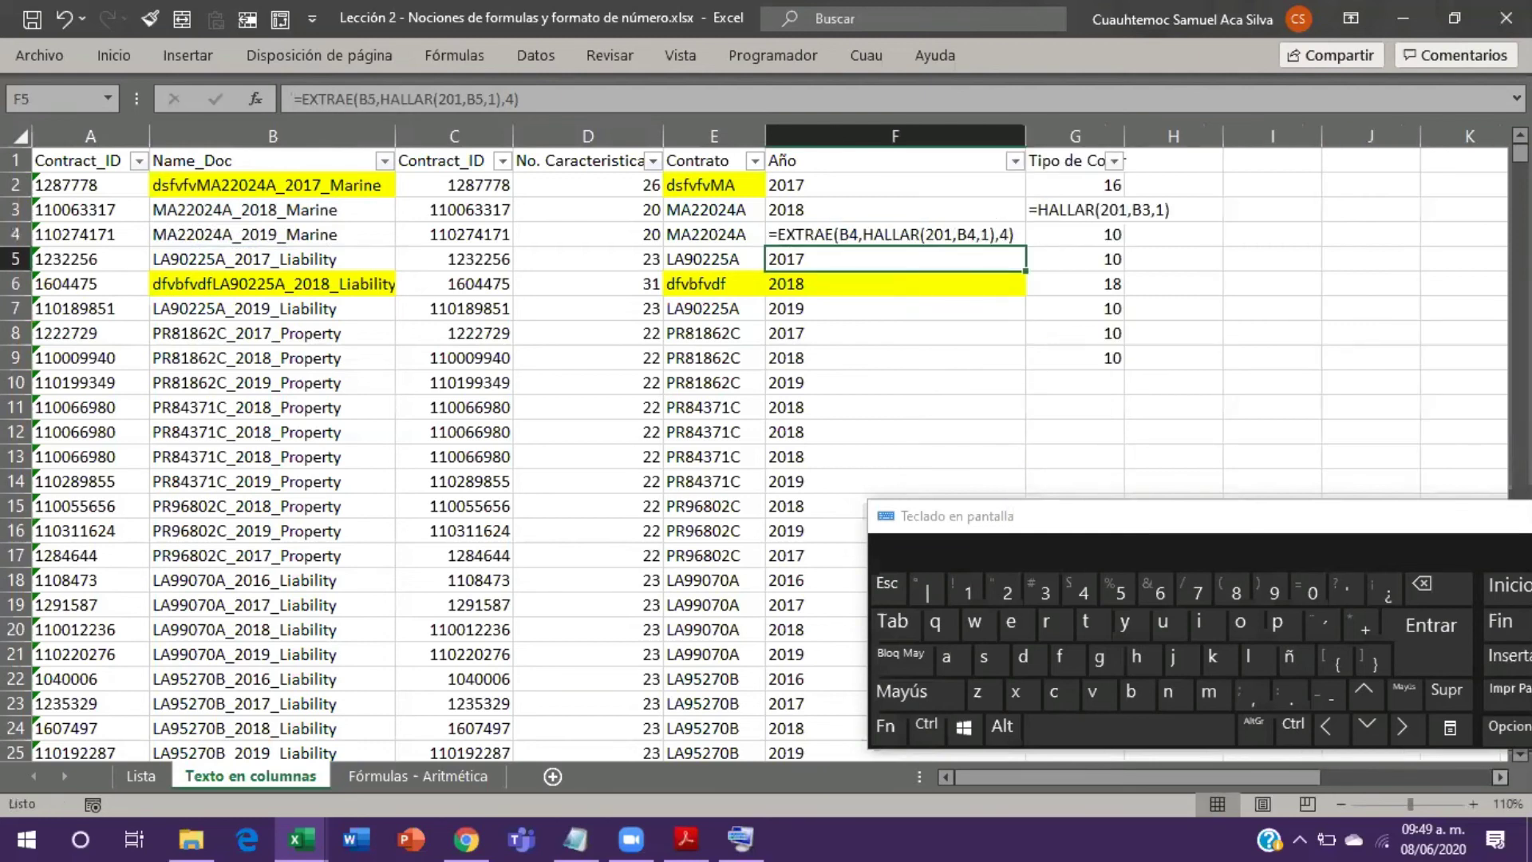
{"action": "scroll", "coordinate": [968, 770], "scroll_direction": "right", "scroll_amount": 2}
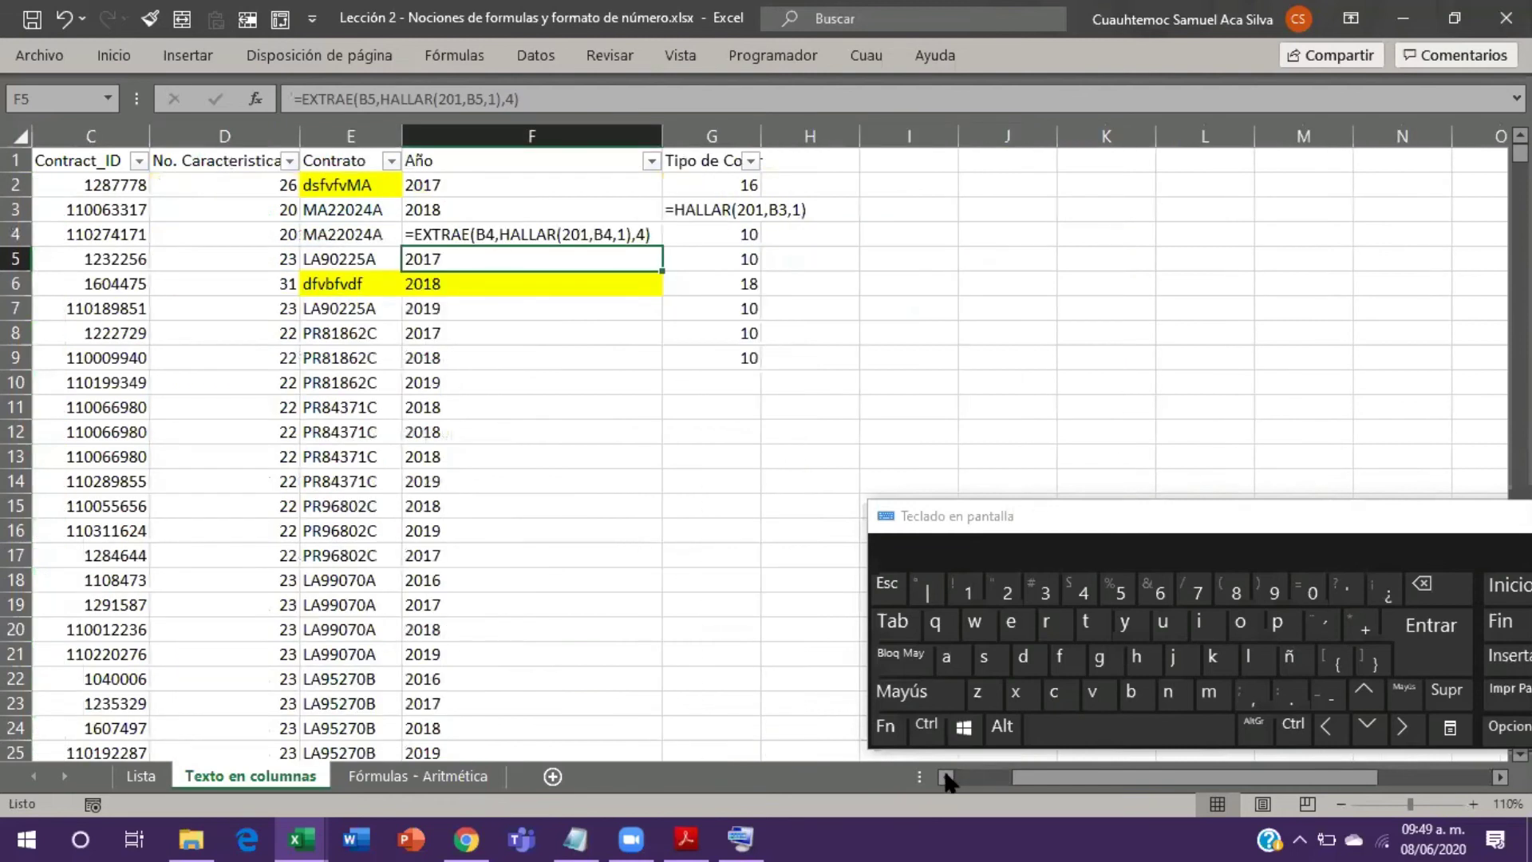
{"action": "double_click", "coordinate": [946, 776]}
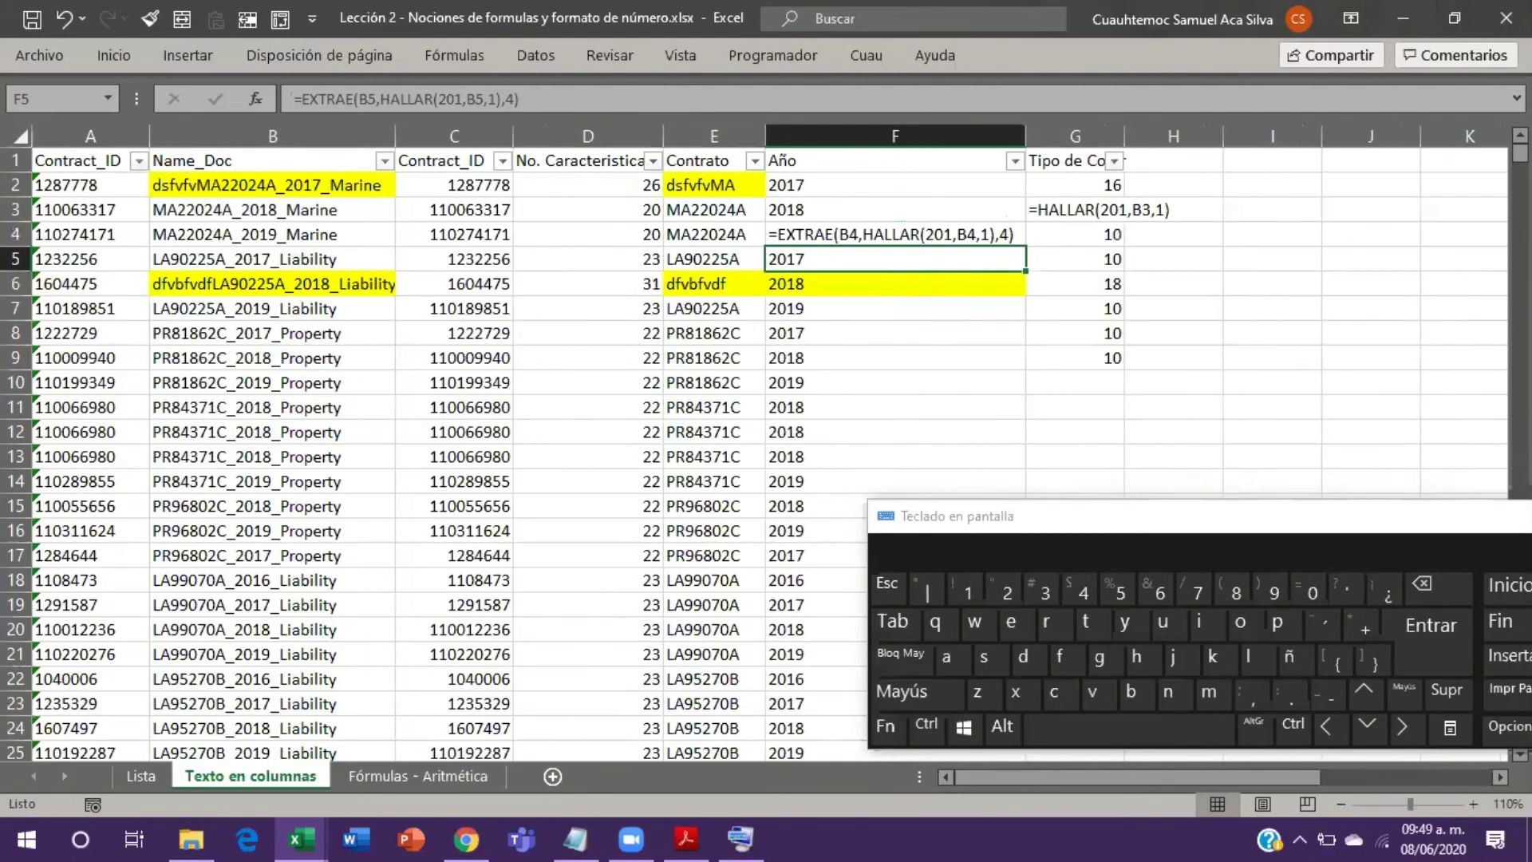
{"action": "scroll", "coordinate": [582, 537], "scroll_direction": "right", "scroll_amount": 1}
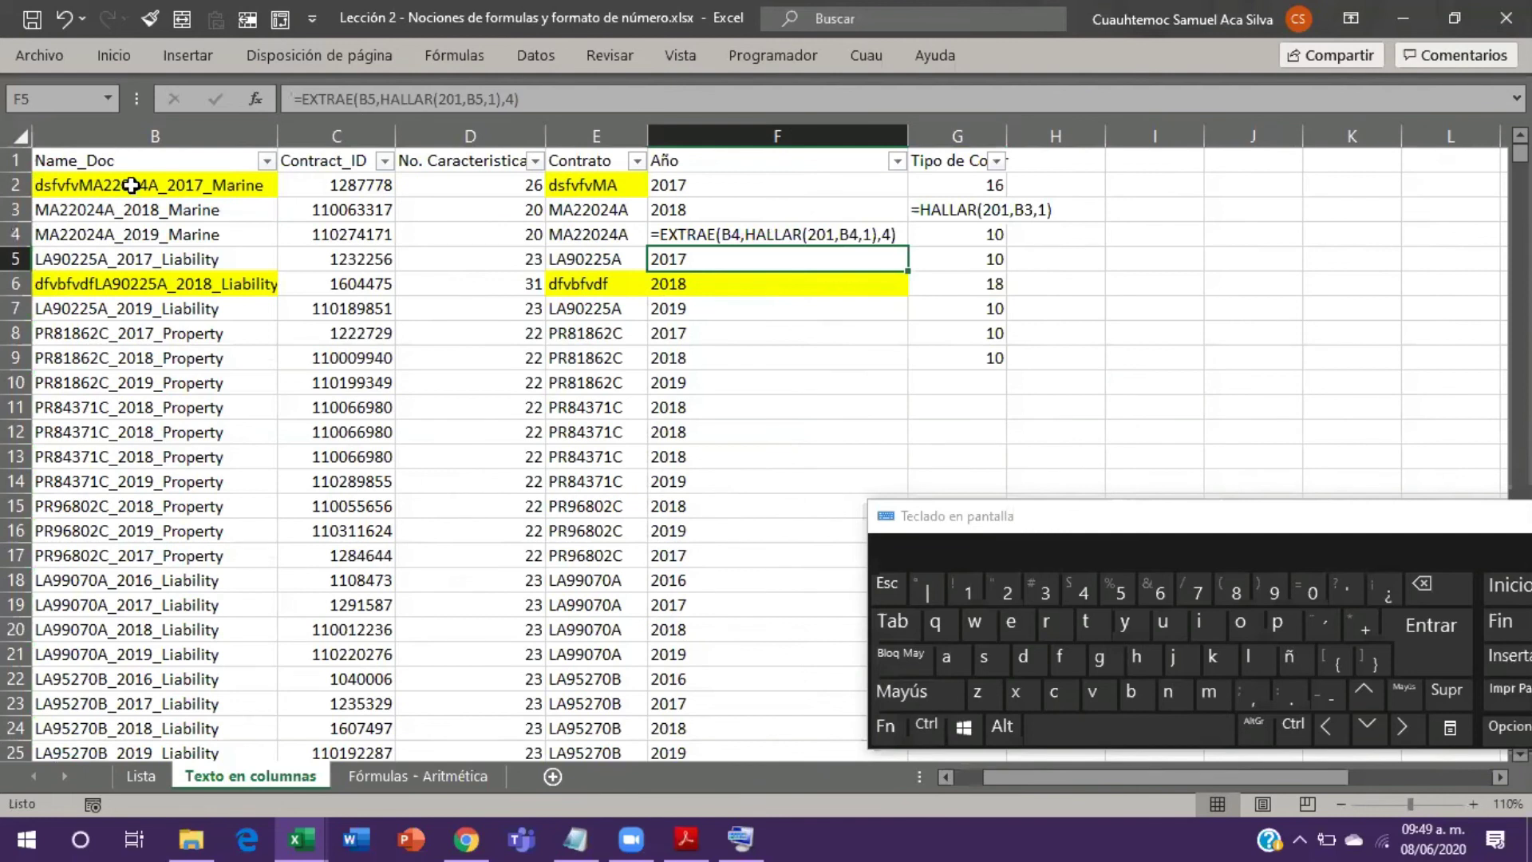
Step: Insert hbiuojbsojbfsv before the Name_Doc text in B10 to test the year extraction
{"action": "left_click", "coordinate": [164, 186]}
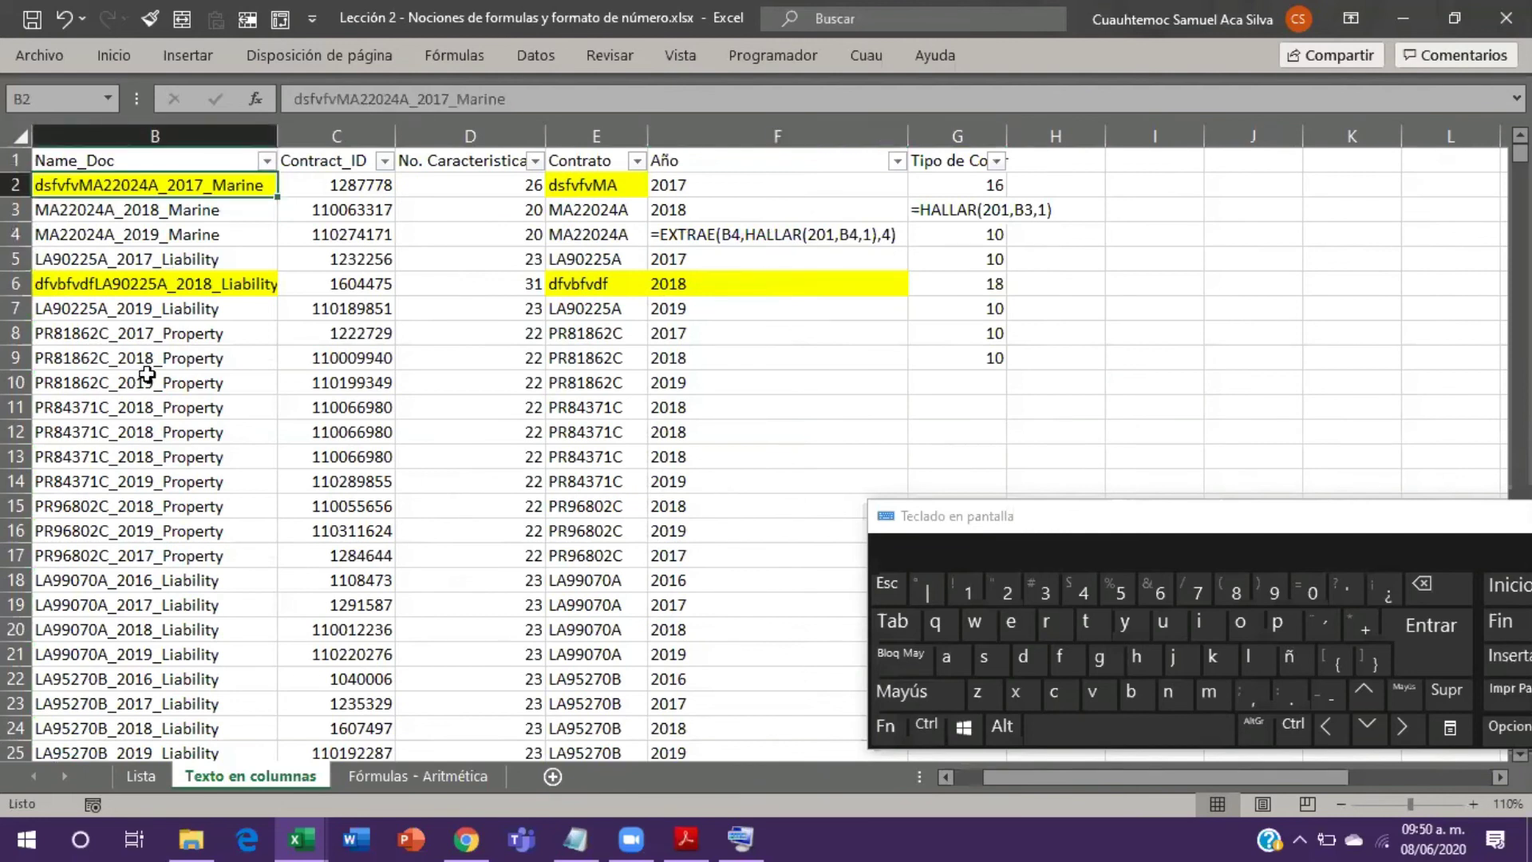
{"action": "left_click", "coordinate": [147, 374]}
{"action": "double_click", "coordinate": [147, 374]}
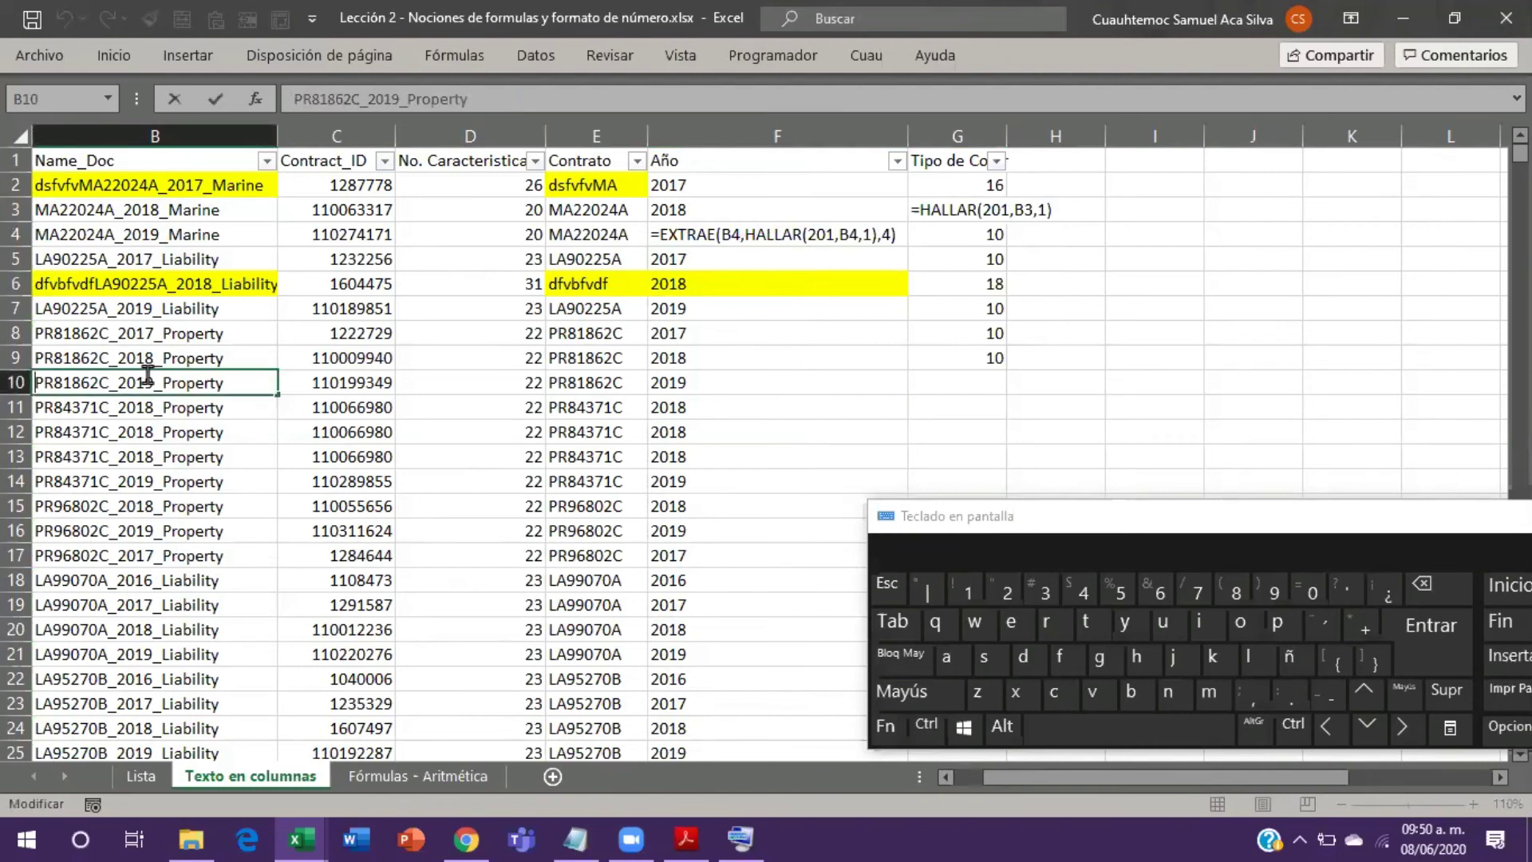
{"action": "type", "text": "hbiuojbsojbfsv"}
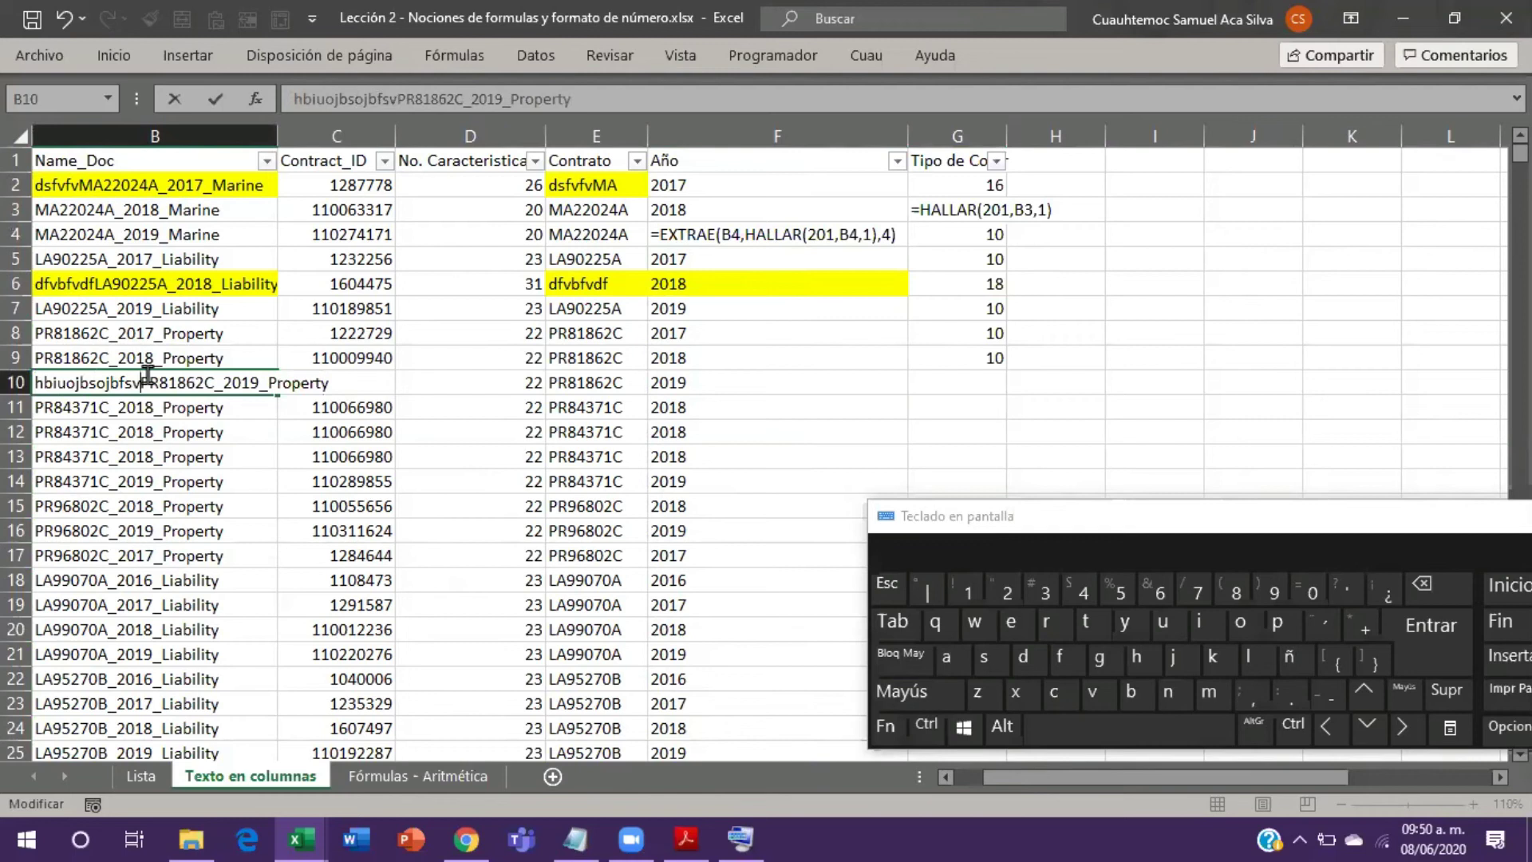
{"action": "key", "text": "Return"}
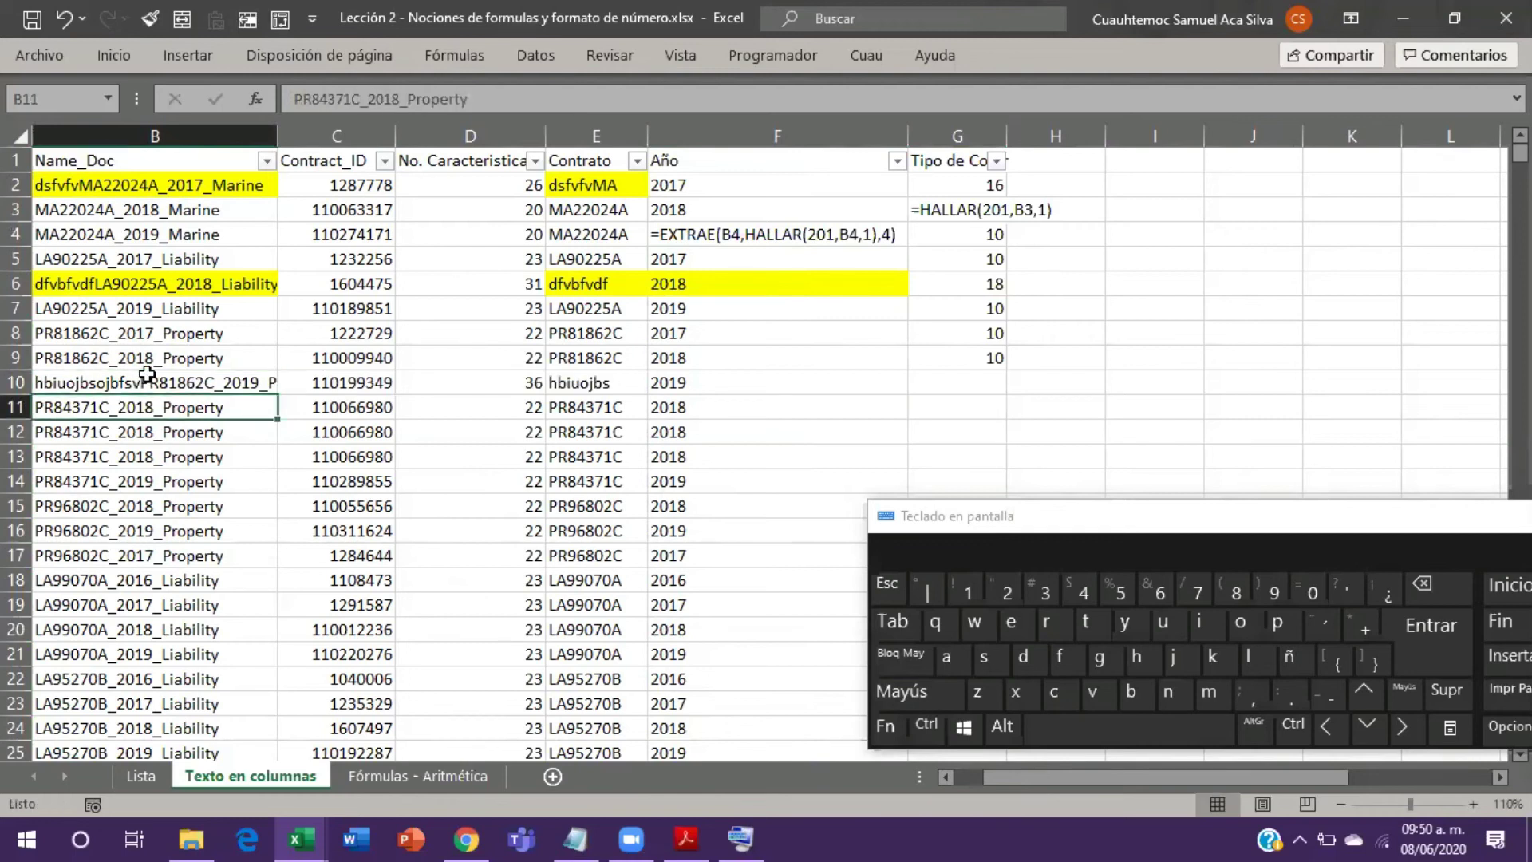
Step: Examine the EXTRAE formula with nested HALLAR in the Año cell F10
{"action": "key", "text": "Up"}
{"action": "key", "text": "Right"}
{"action": "key", "text": "Right"}
{"action": "key", "text": "Right"}
{"action": "key", "text": "Right"}
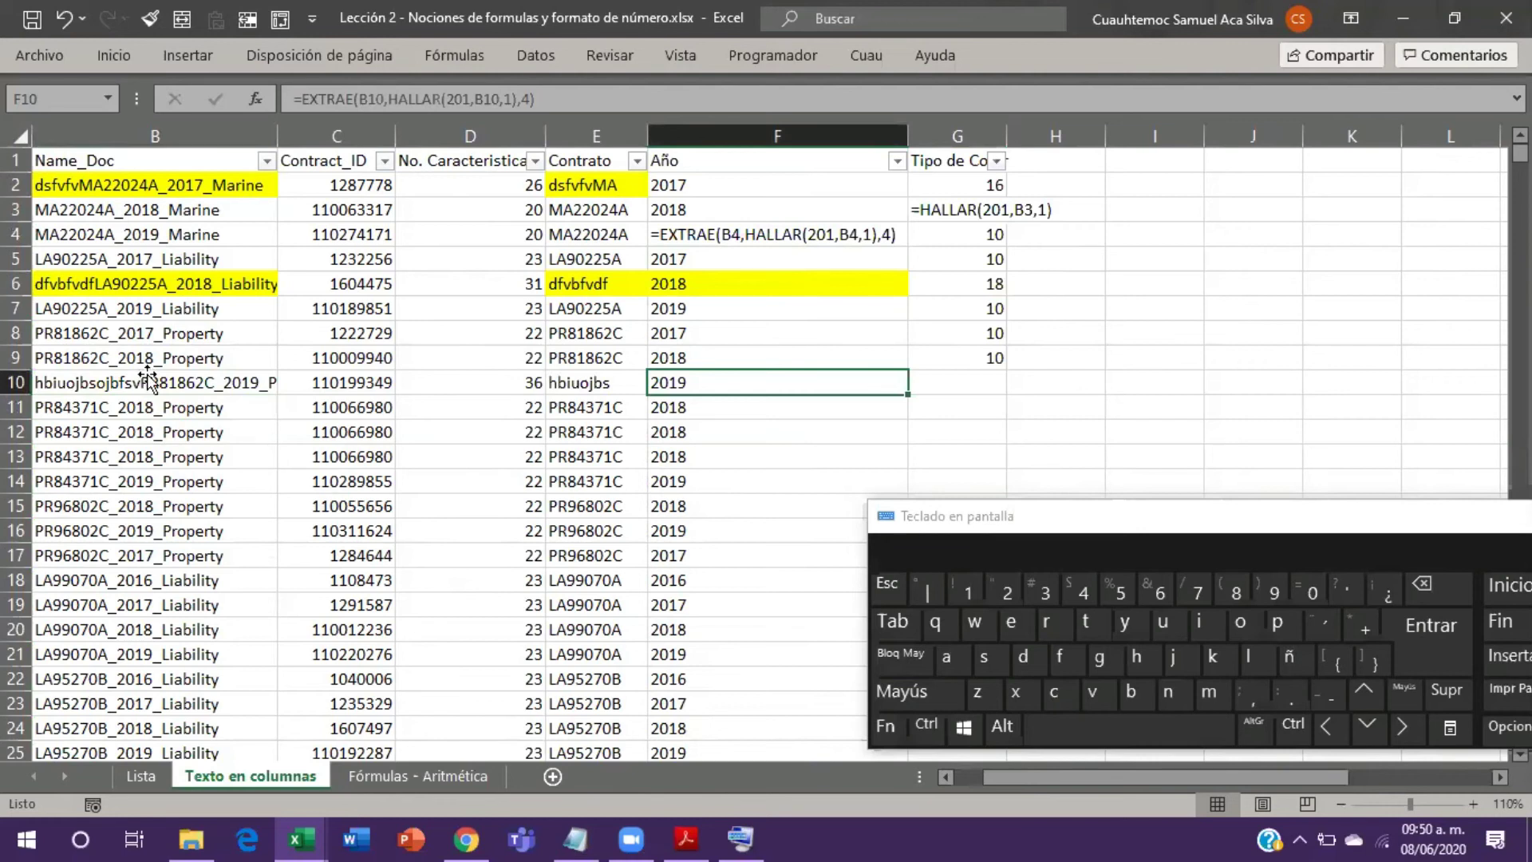
{"action": "key", "text": "F2"}
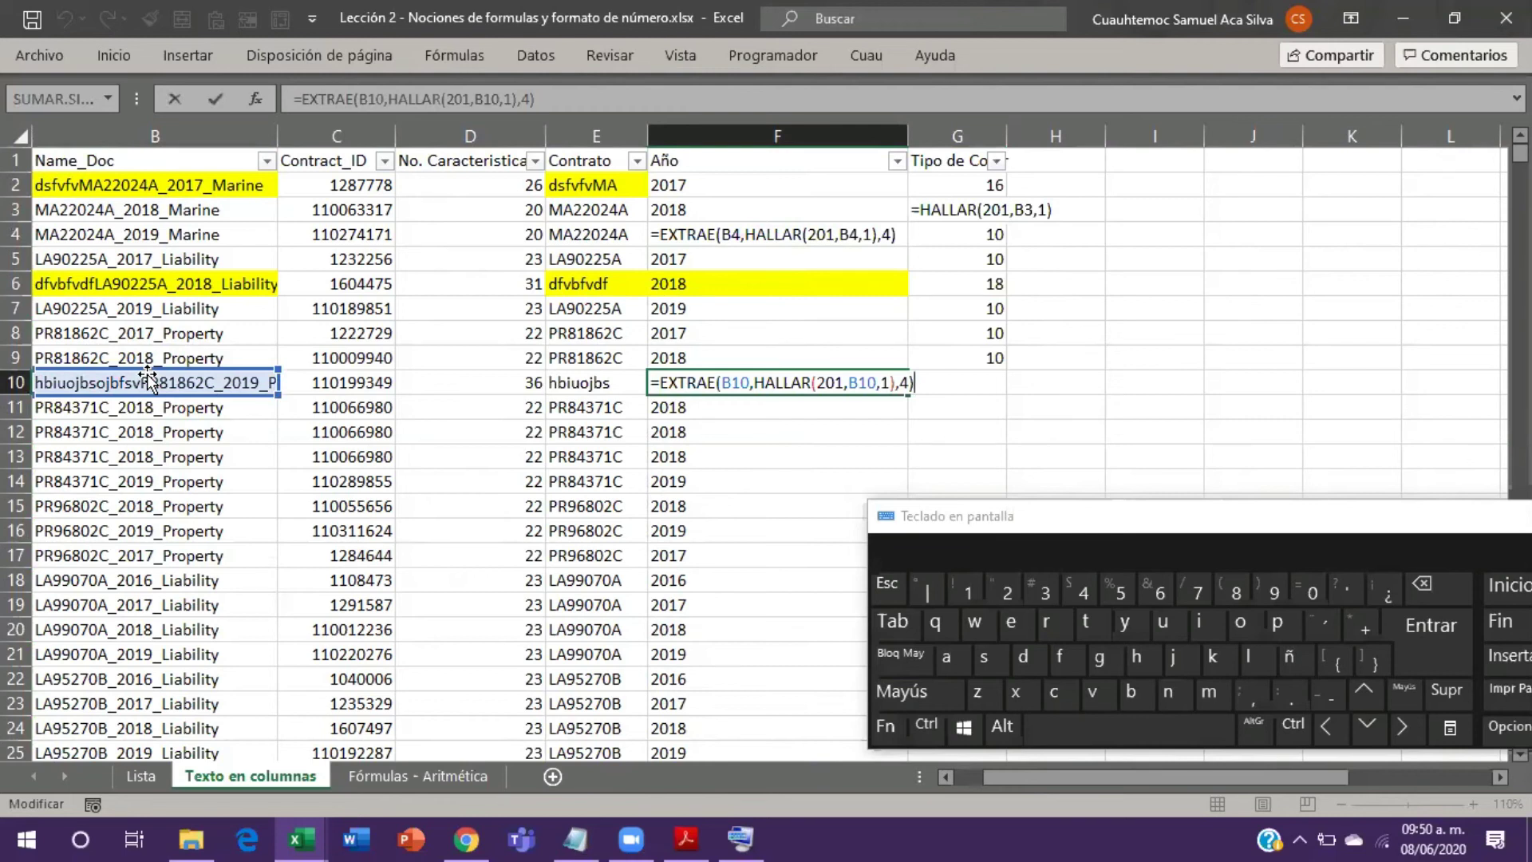
Step: Examine the texto, posición_inicial and núm_de_caracteres arguments of the EXTRAE formula in F10
{"action": "key", "text": "ctrl+Return"}
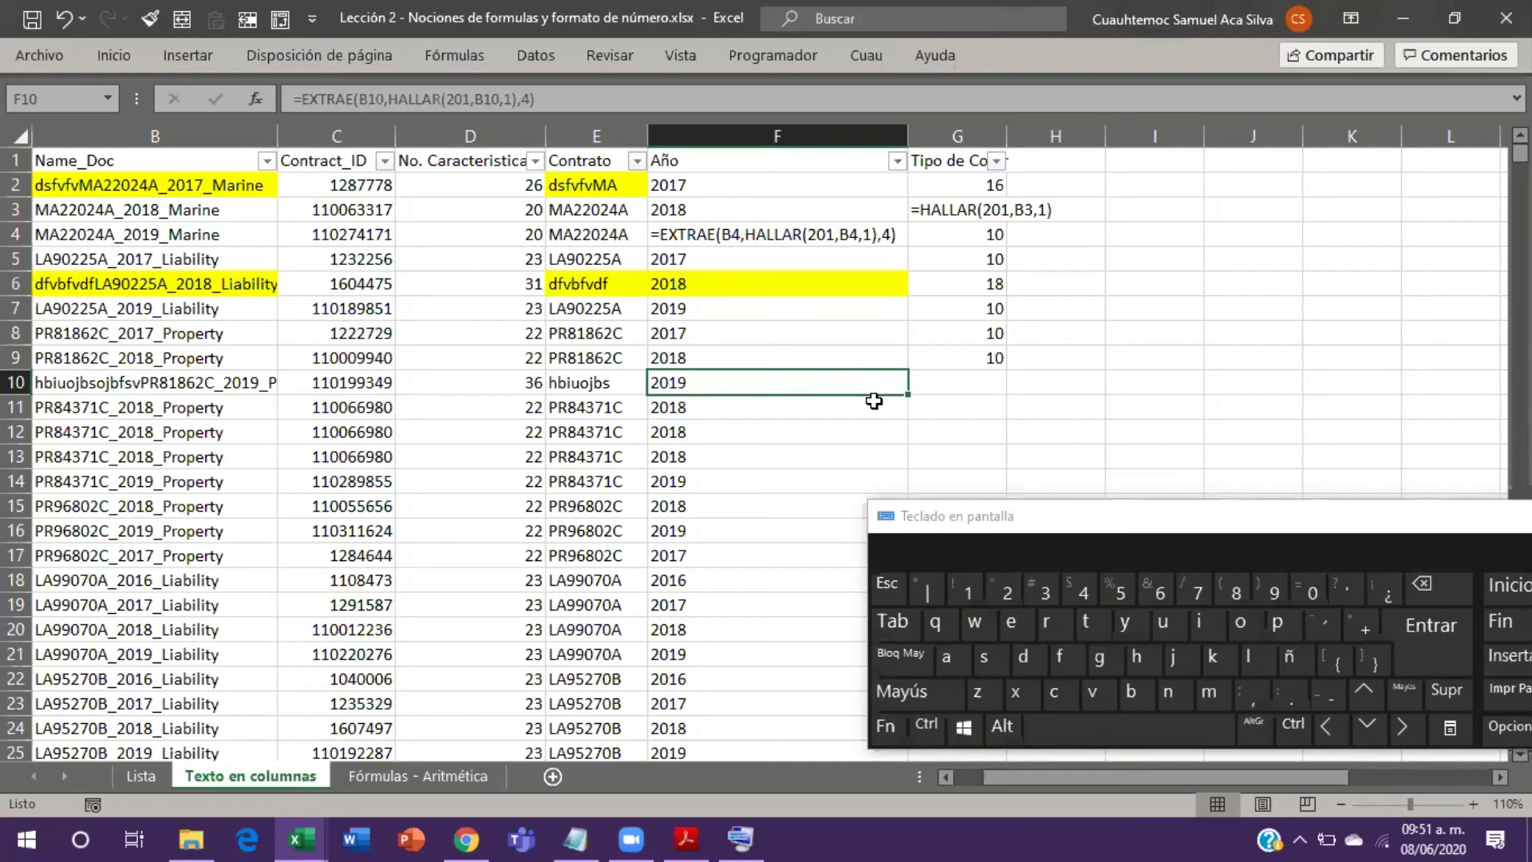
{"action": "key", "text": "F2"}
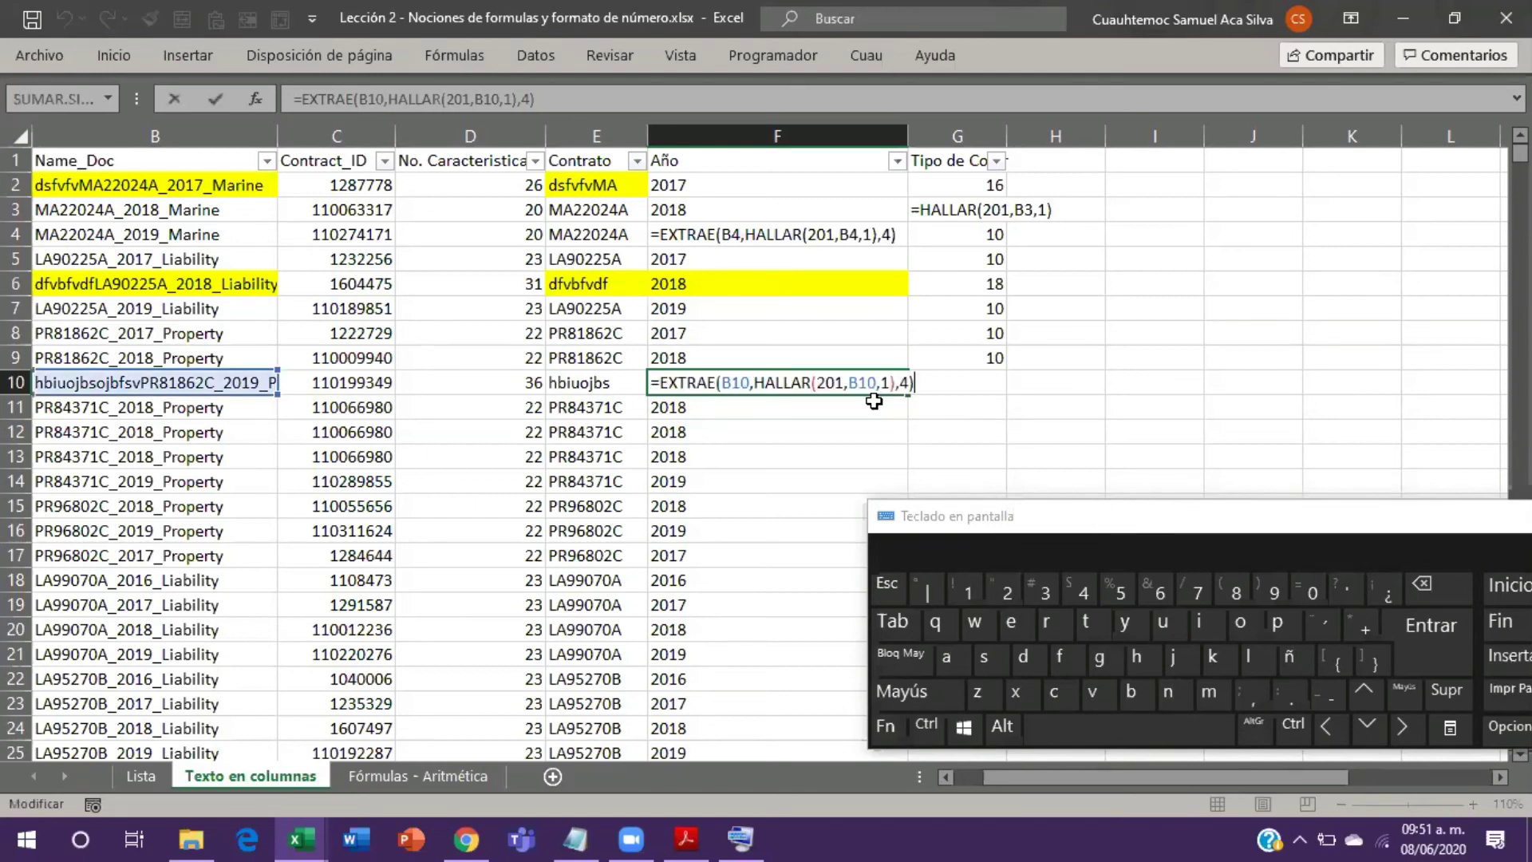
{"action": "left_click", "coordinate": [695, 383]}
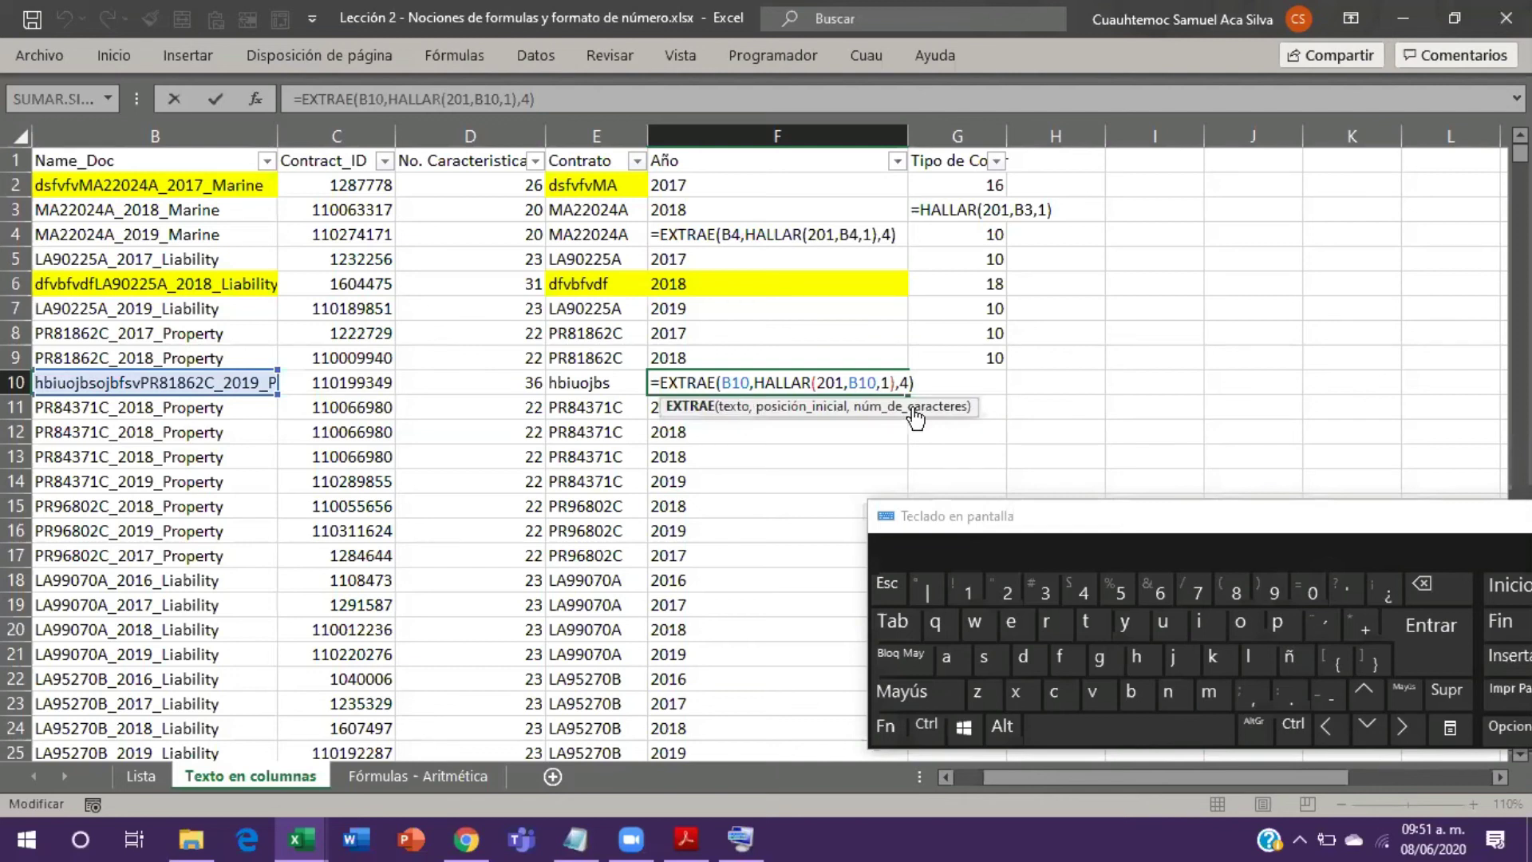
{"action": "left_click", "coordinate": [725, 408]}
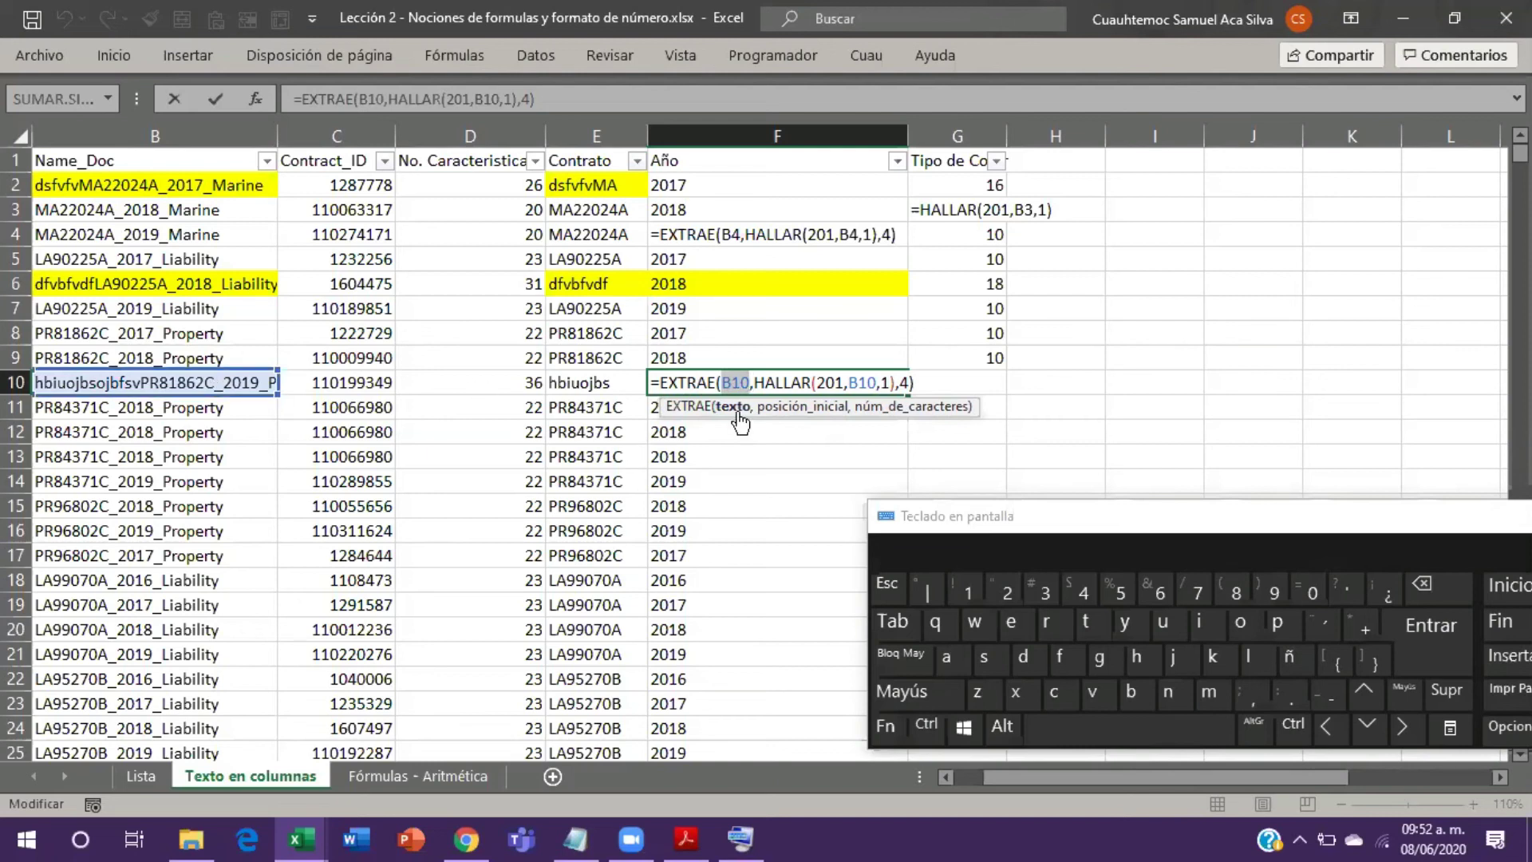
{"action": "left_click", "coordinate": [794, 408]}
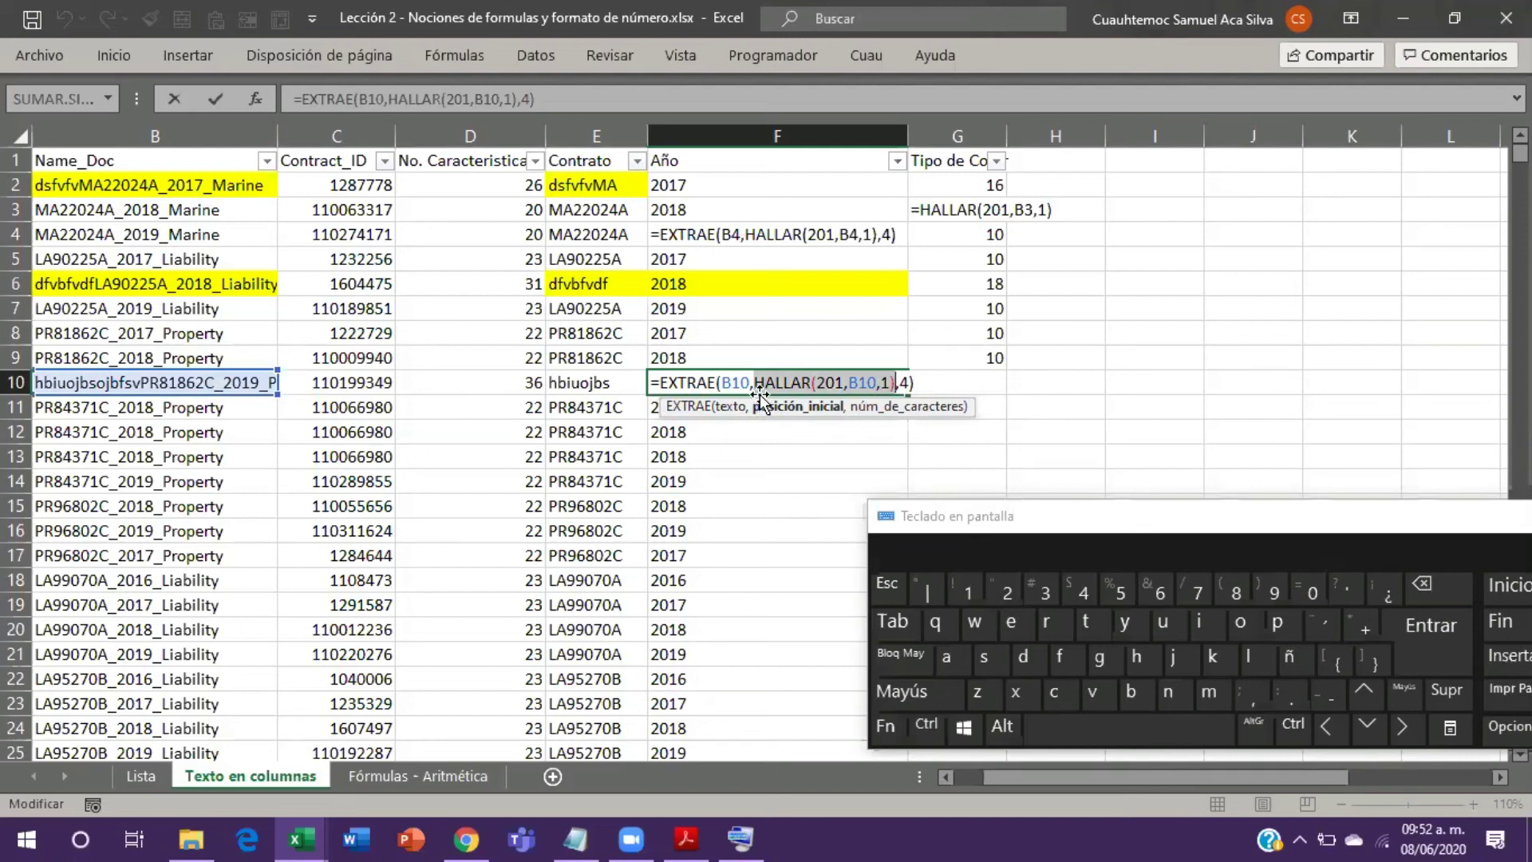
{"action": "left_click", "coordinate": [894, 408]}
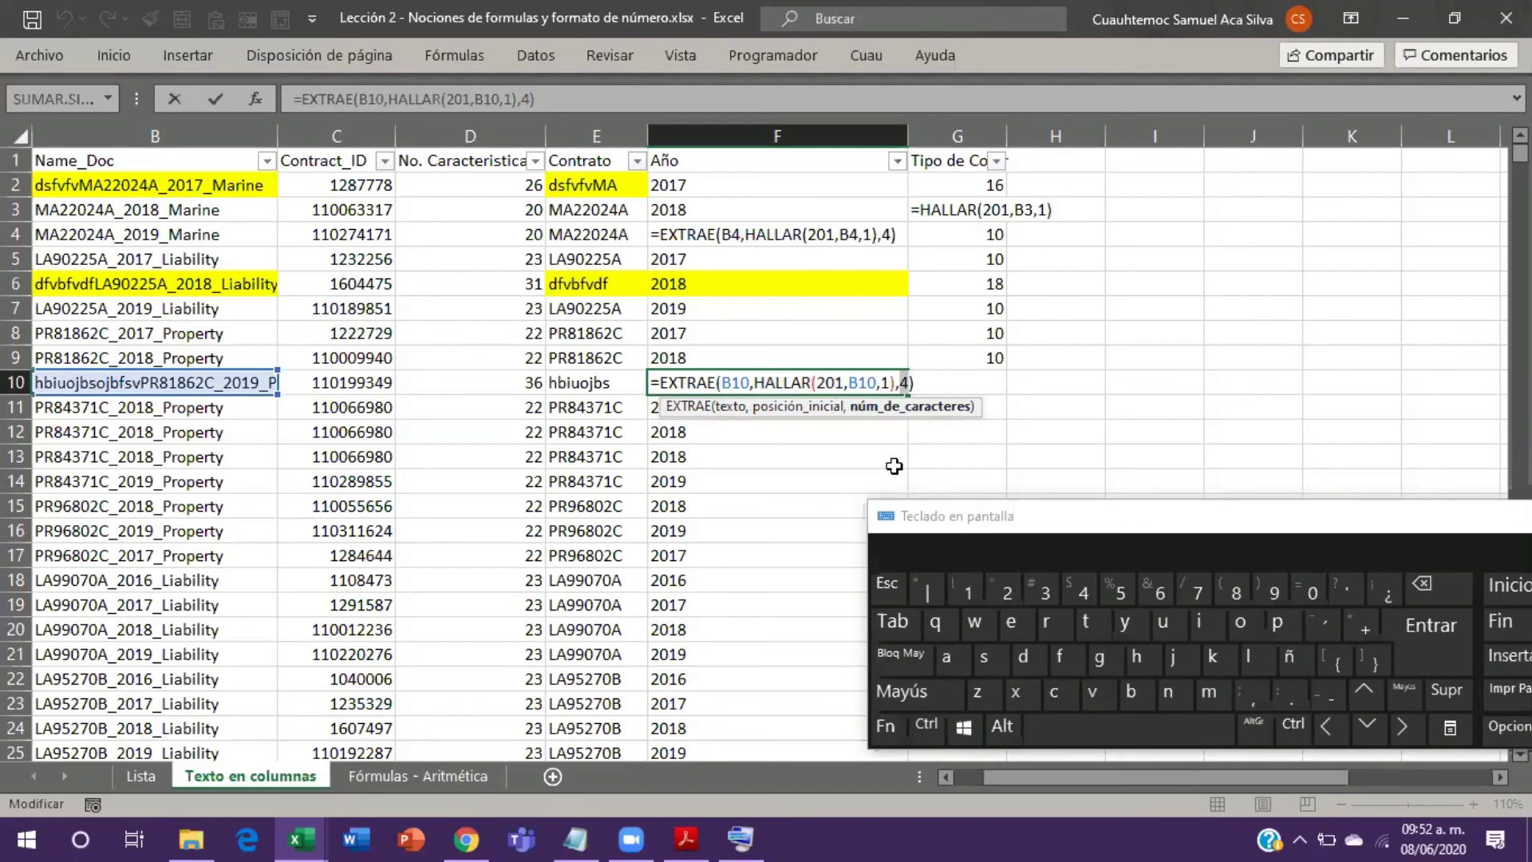
Step: Try adding 10 as an extra argument after HALLAR(201,B10,1) in the F10 EXTRAE formula and check how each argument is matched
{"action": "left_click", "coordinate": [897, 384]}
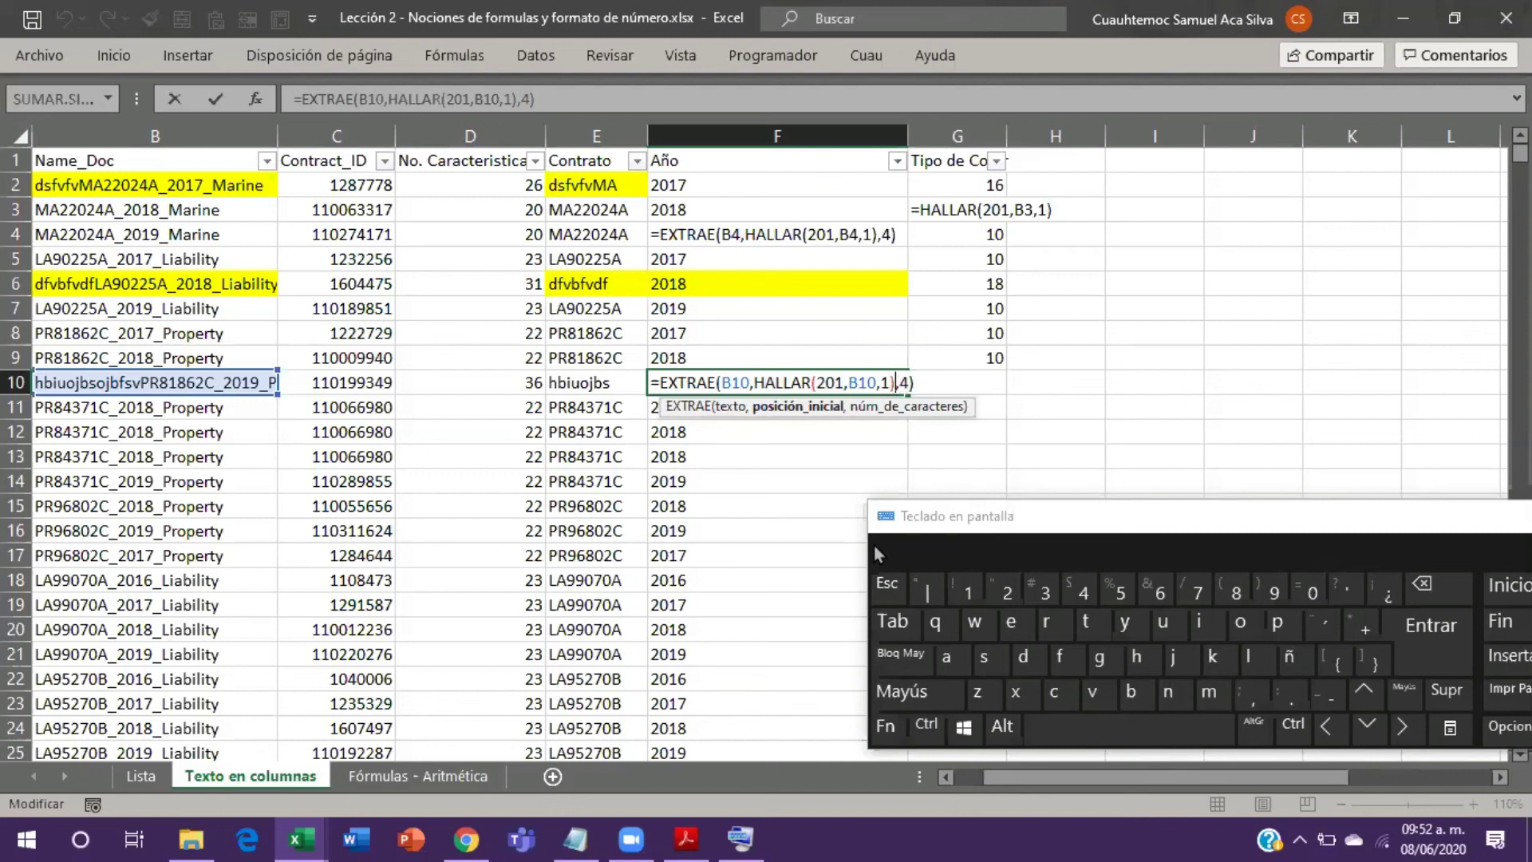
{"action": "type", "text": "10,"}
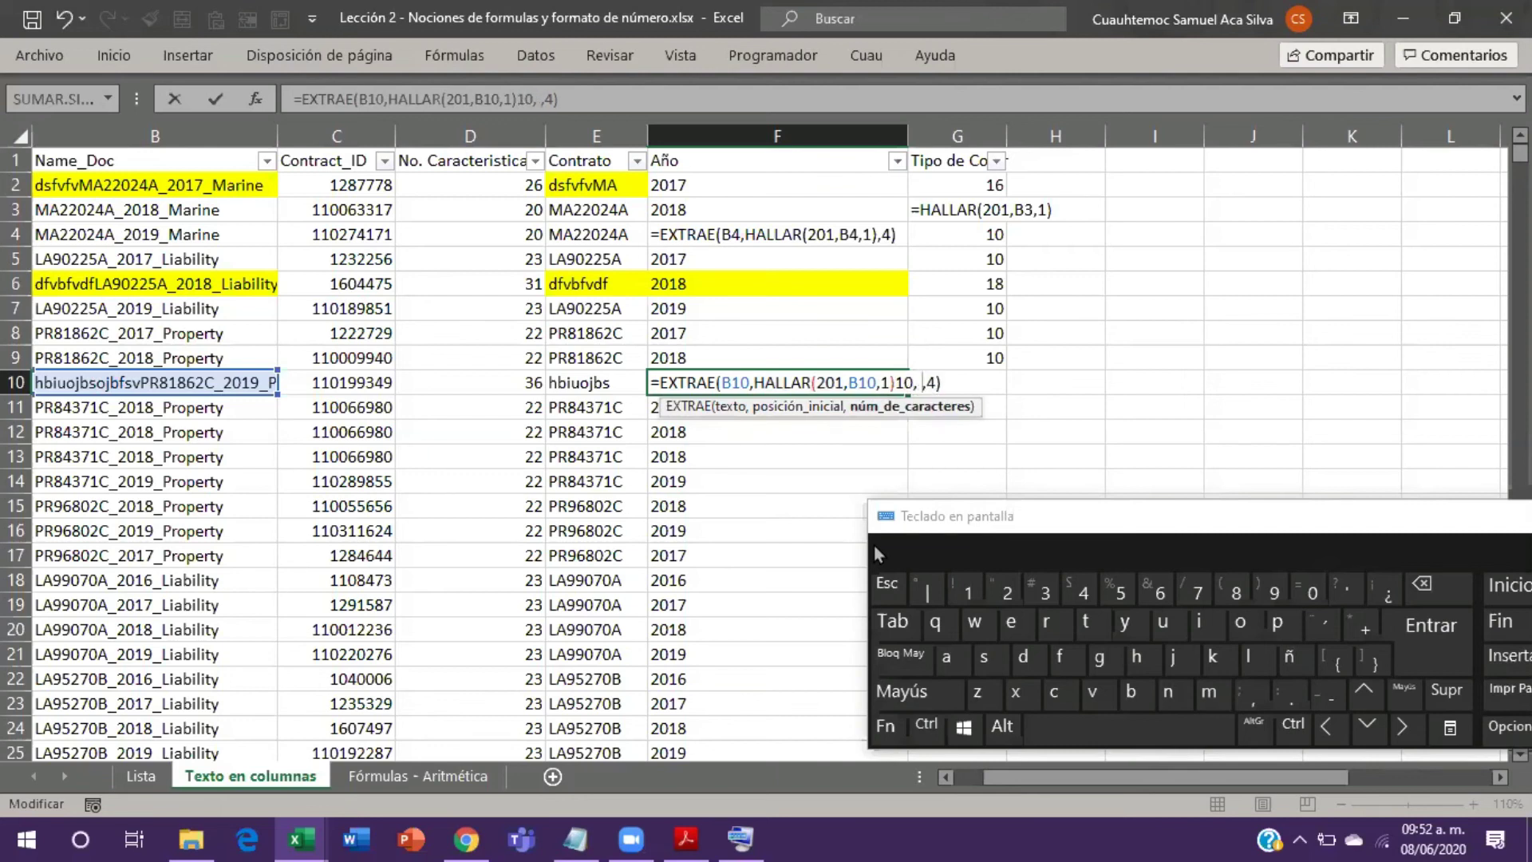
{"action": "key", "text": "BackSpace"}
{"action": "key", "text": "BackSpace"}
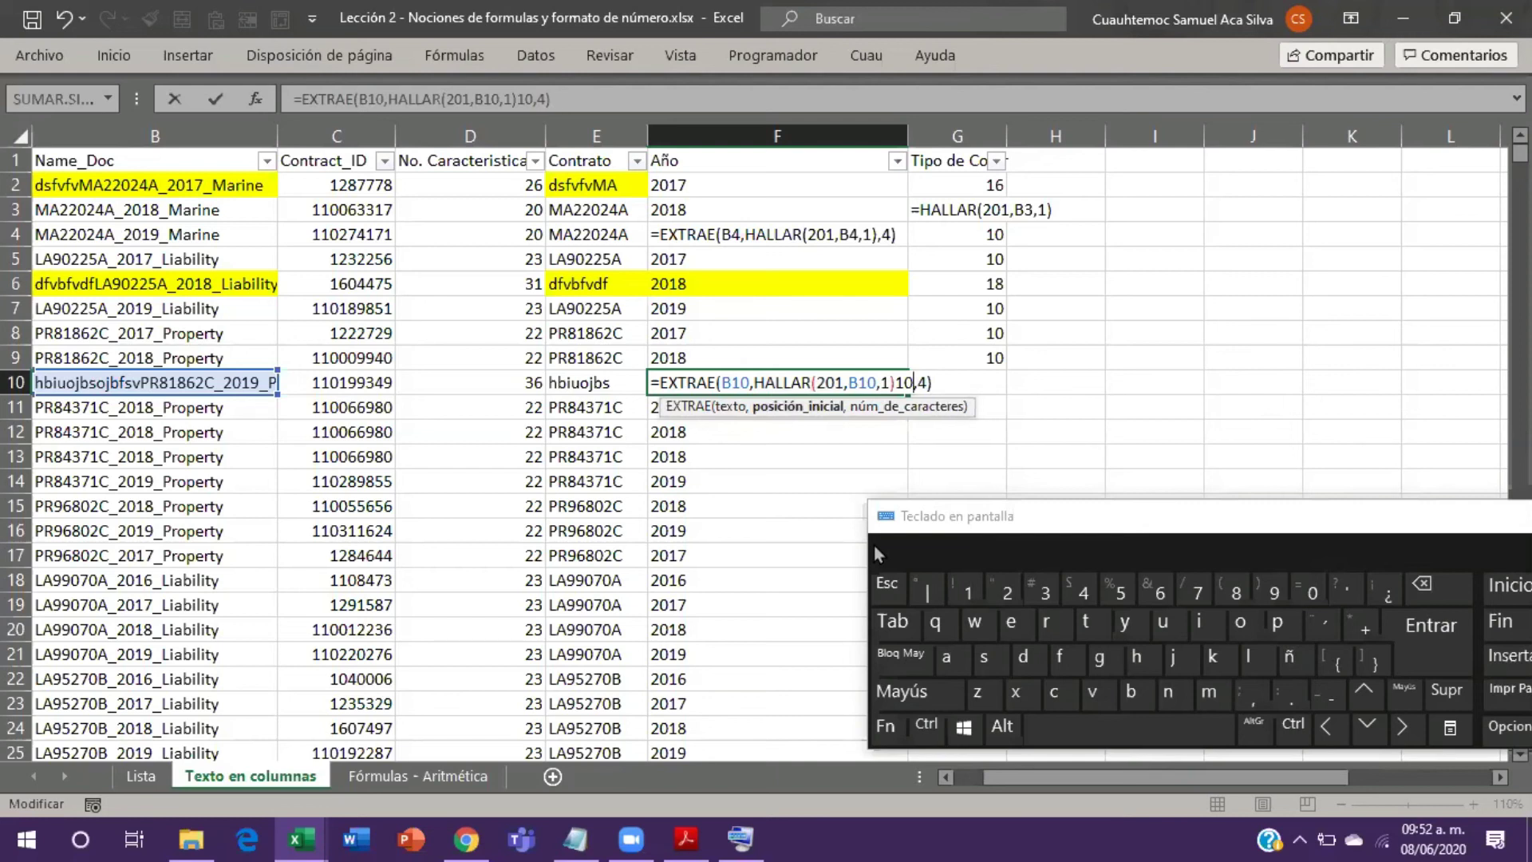
{"action": "type", "text": ","}
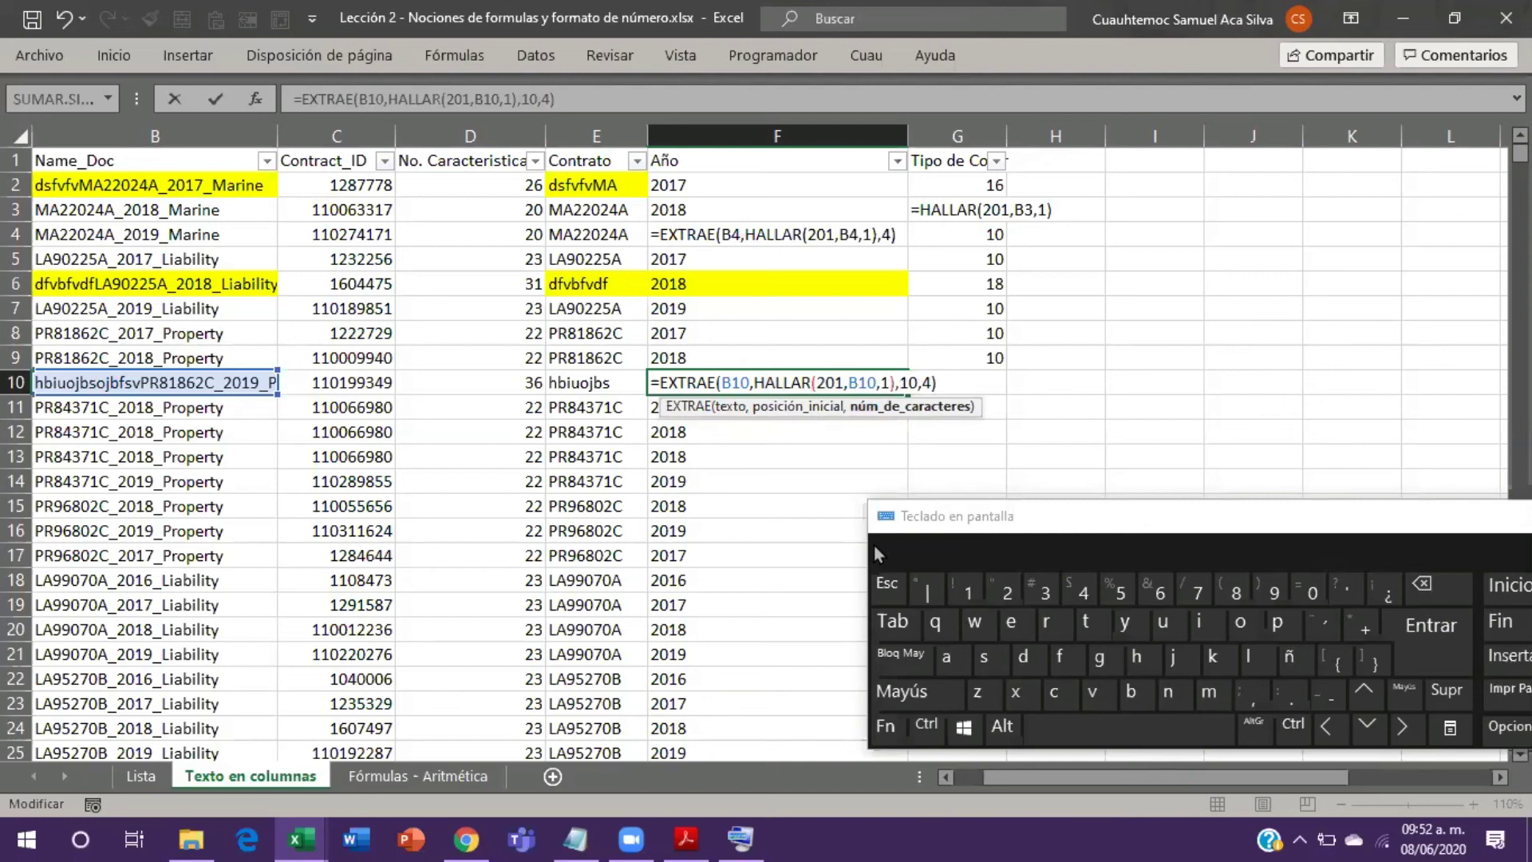
{"action": "left_click", "coordinate": [733, 409]}
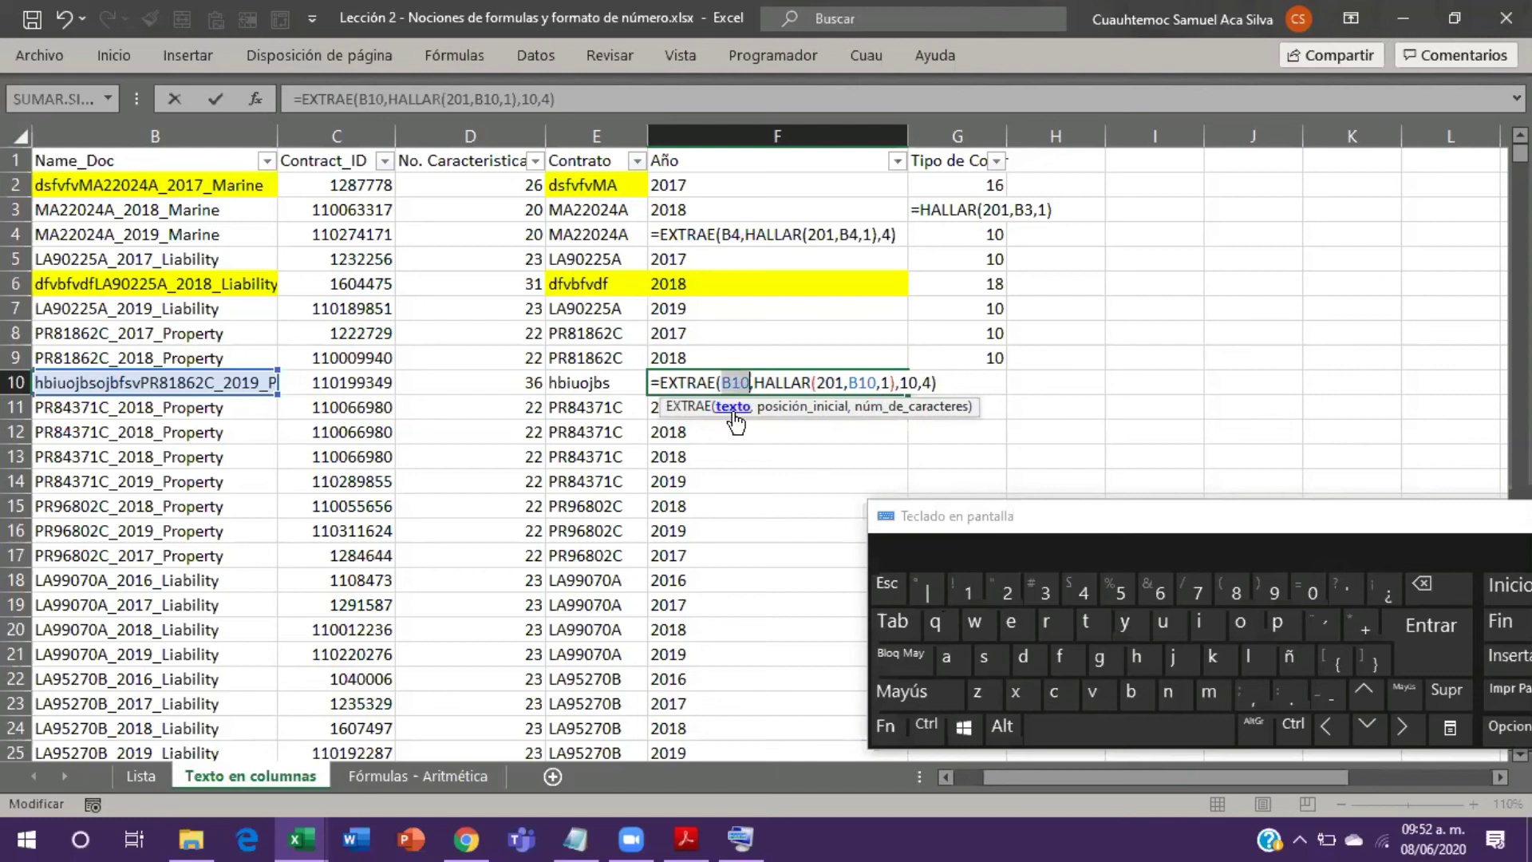
{"action": "left_click", "coordinate": [813, 410]}
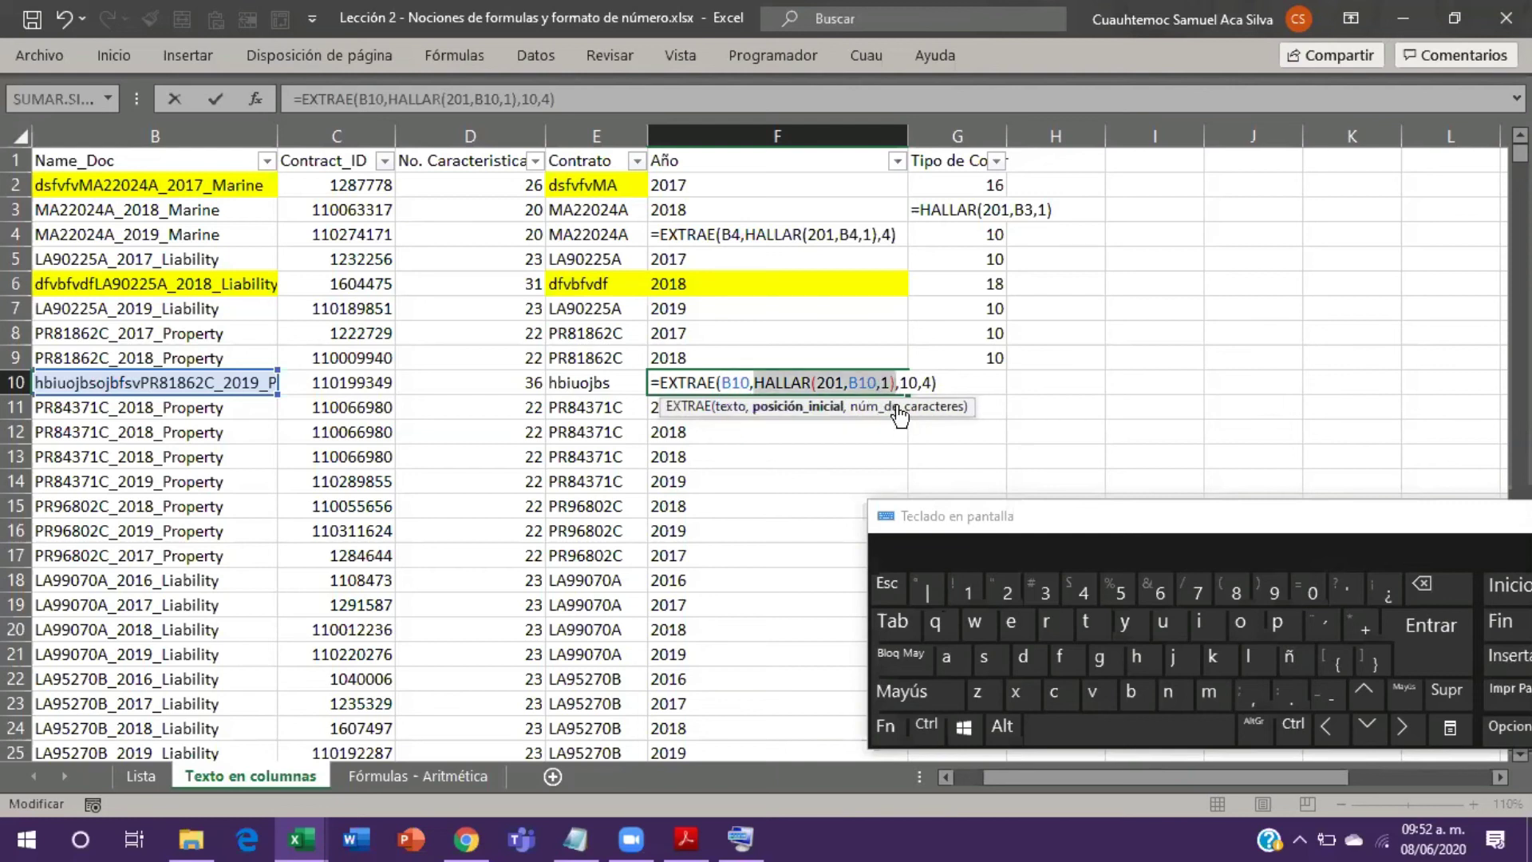
{"action": "left_click", "coordinate": [900, 409]}
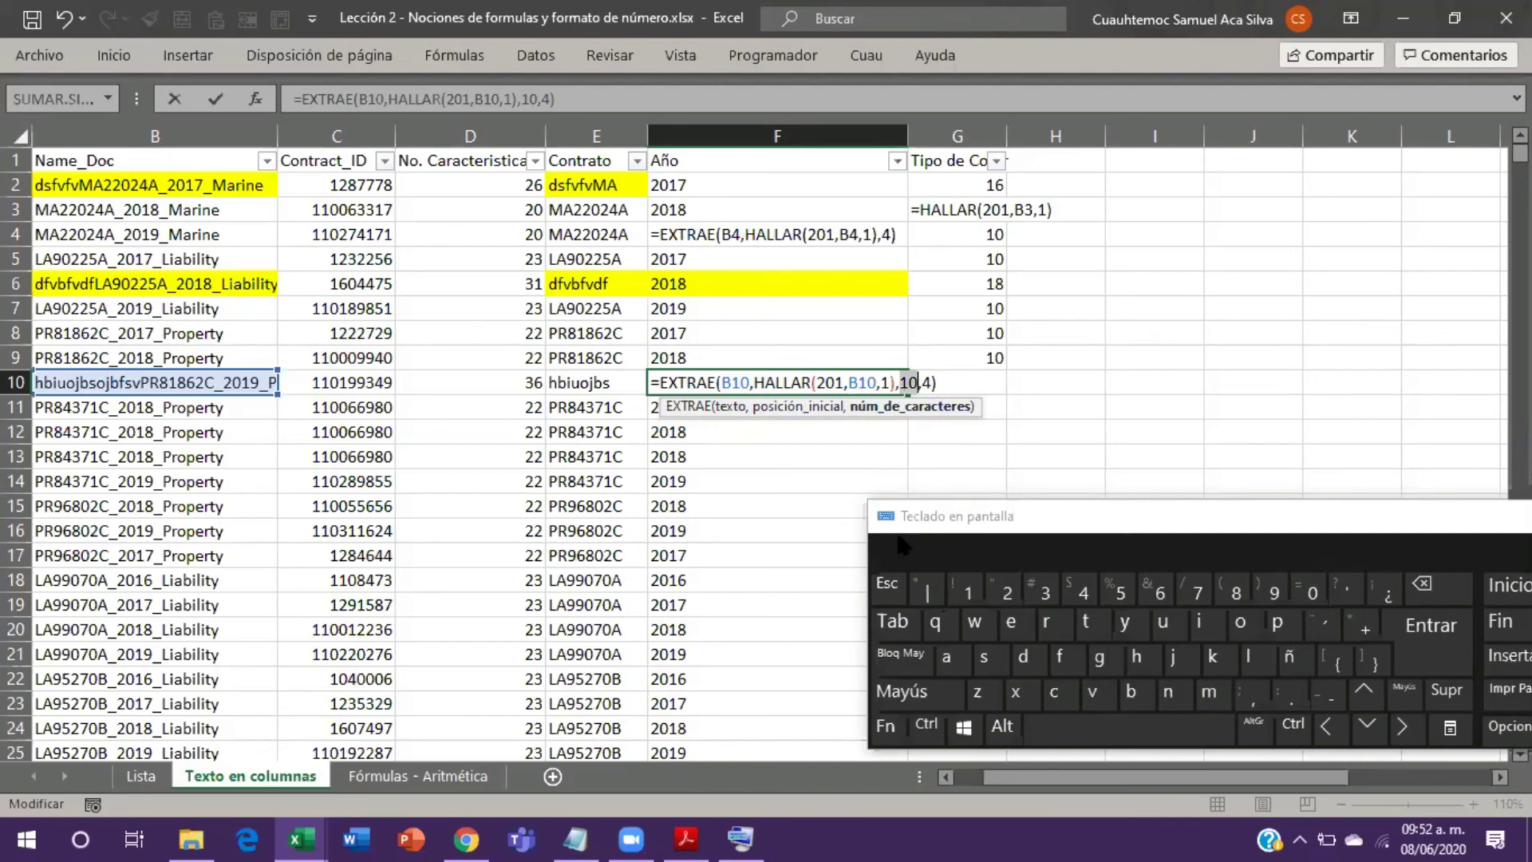
Step: Remove the extra argument and its comma from F10 and enter the formula as =EXTRAE(B10,HALLAR(201,B10,1),4)
{"action": "key", "text": "BackSpace"}
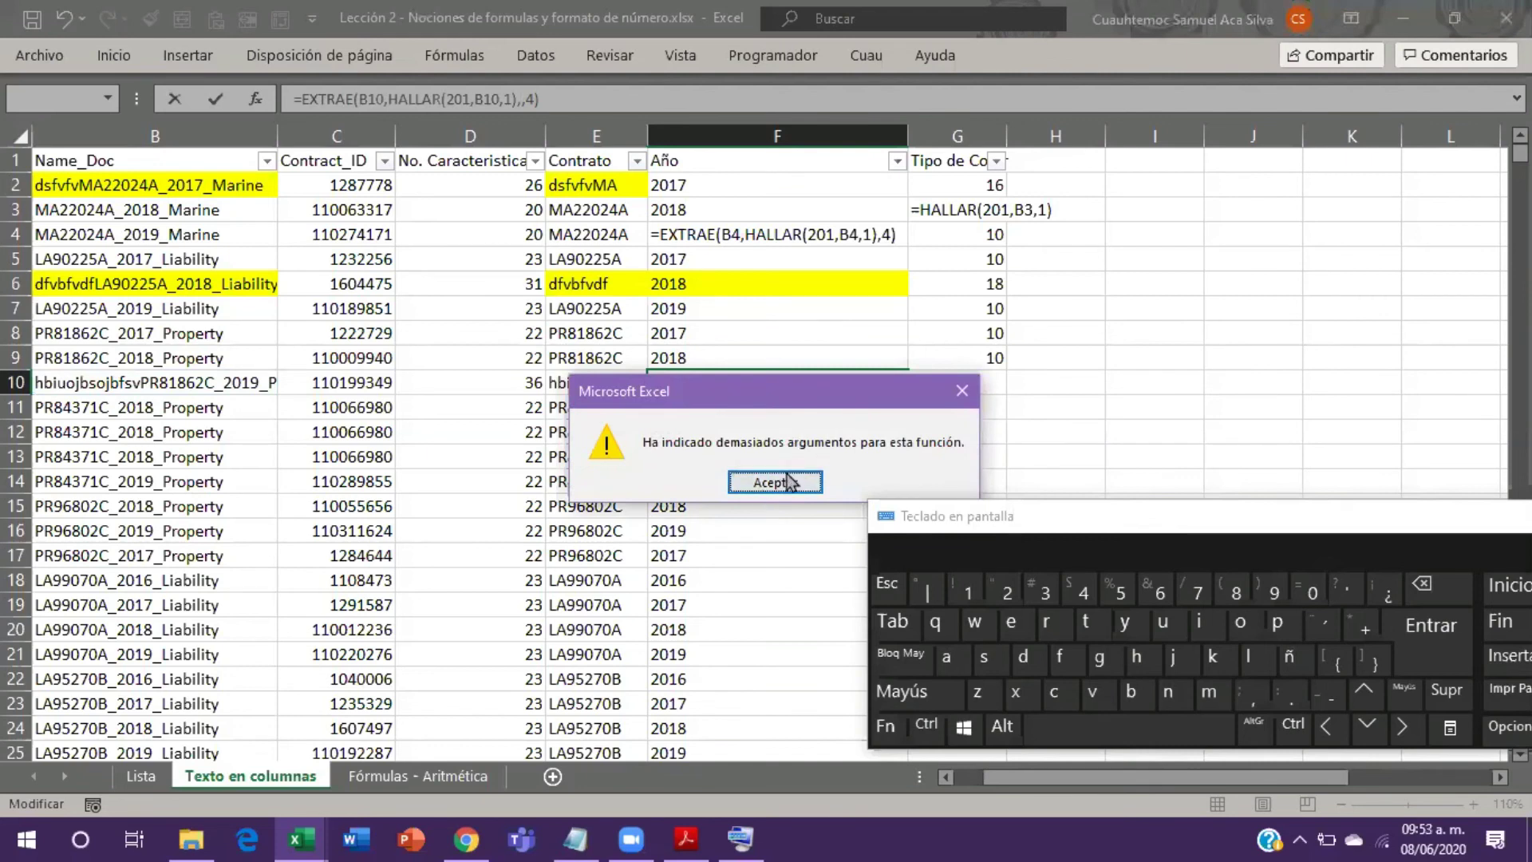
{"action": "key", "text": "Return"}
{"action": "left_click", "coordinate": [890, 383]}
{"action": "type", "text": ")"}
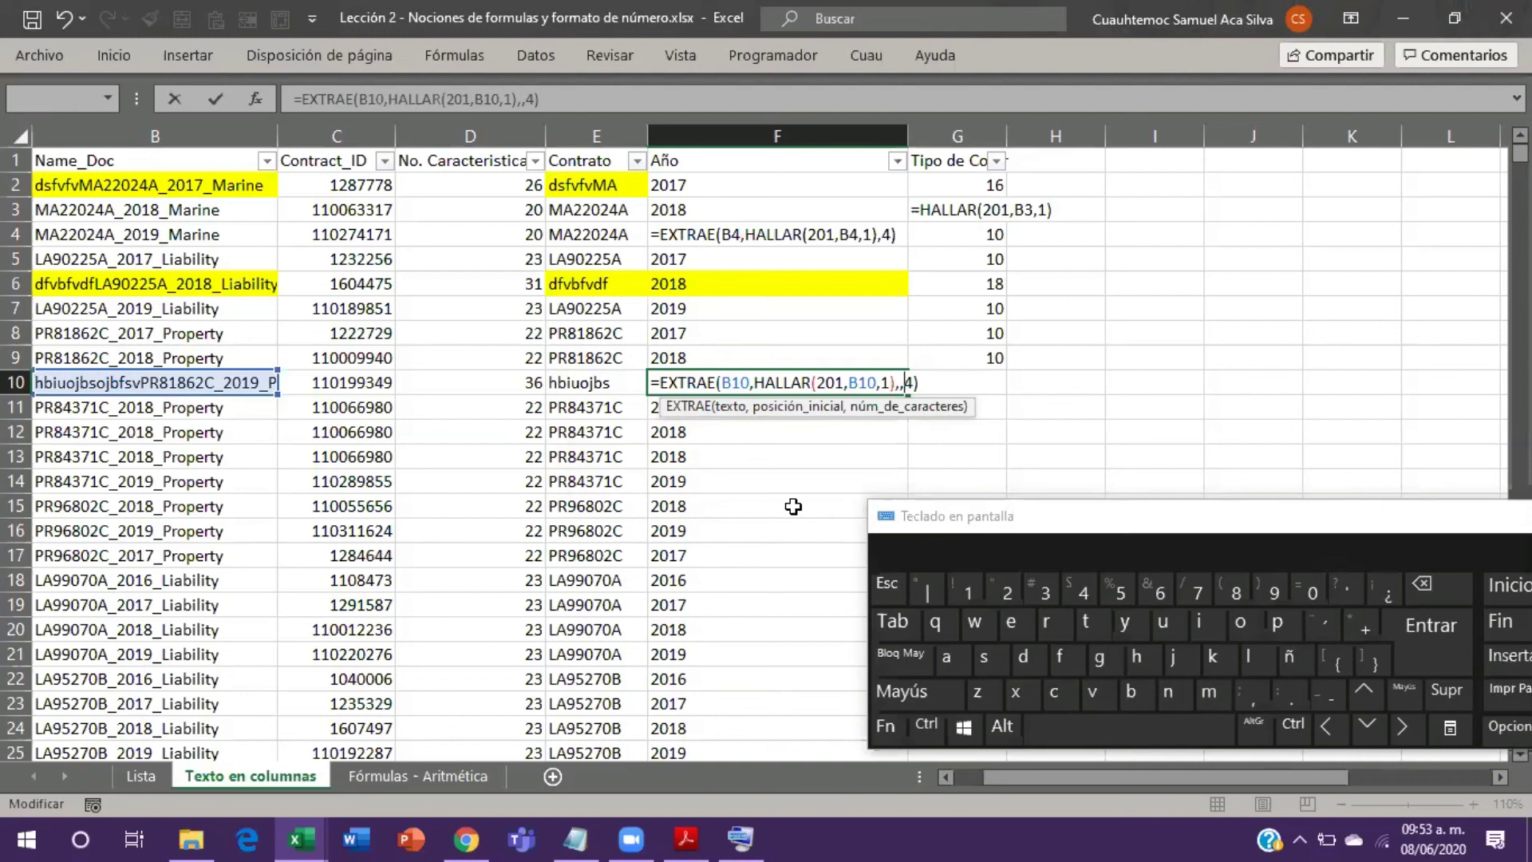
{"action": "key", "text": "BackSpace"}
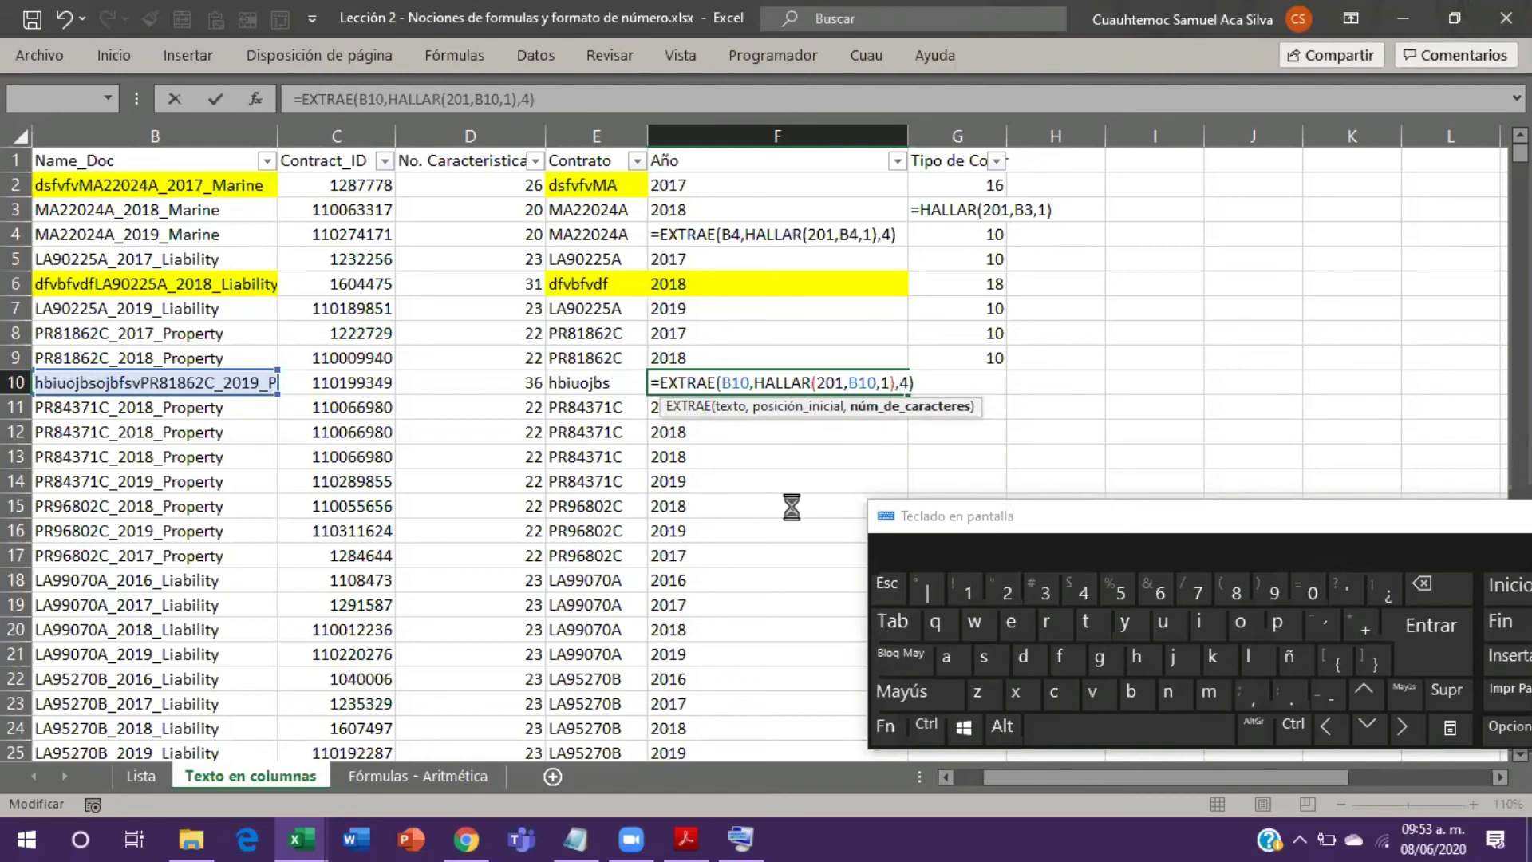
{"action": "key", "text": "Return"}
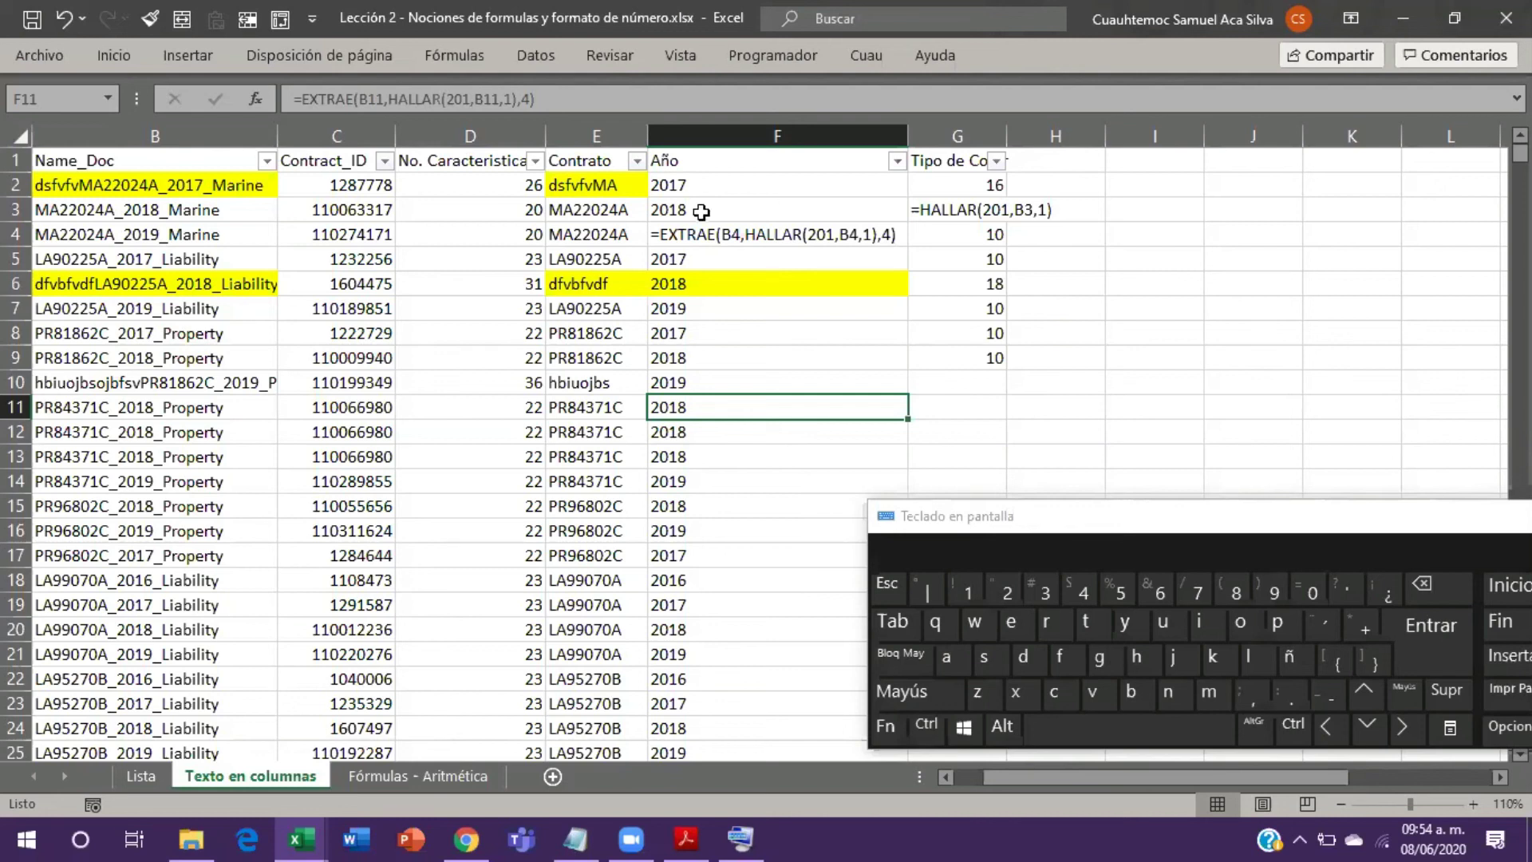
Step: Examine the year formulas in F3:F5 and the structure of the Name_Doc entries in column B
{"action": "left_click", "coordinate": [715, 235]}
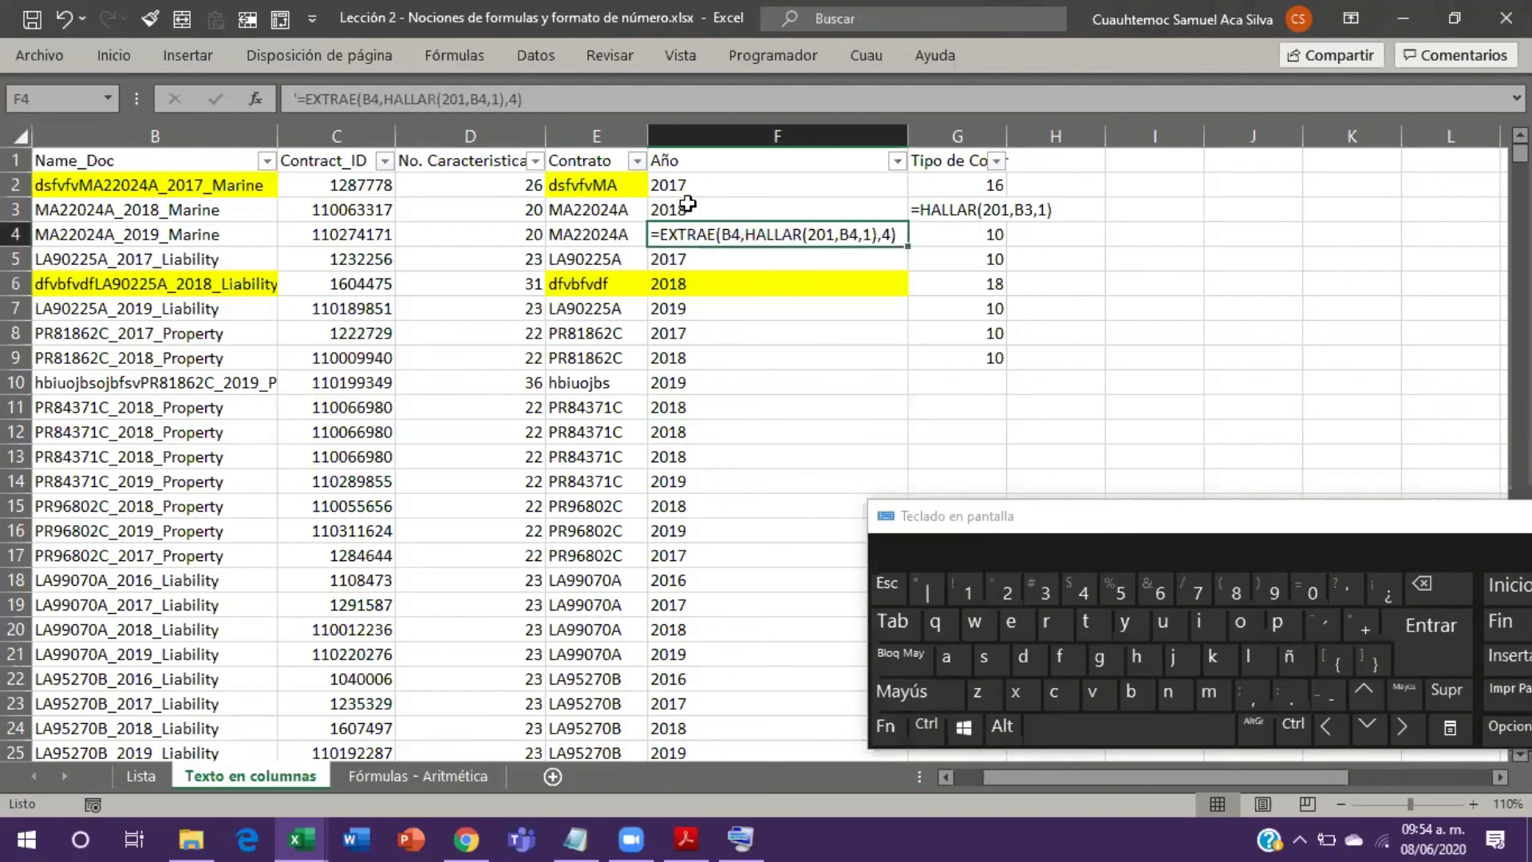
{"action": "left_click_drag", "start_coordinate": [688, 205], "coordinate": [747, 271]}
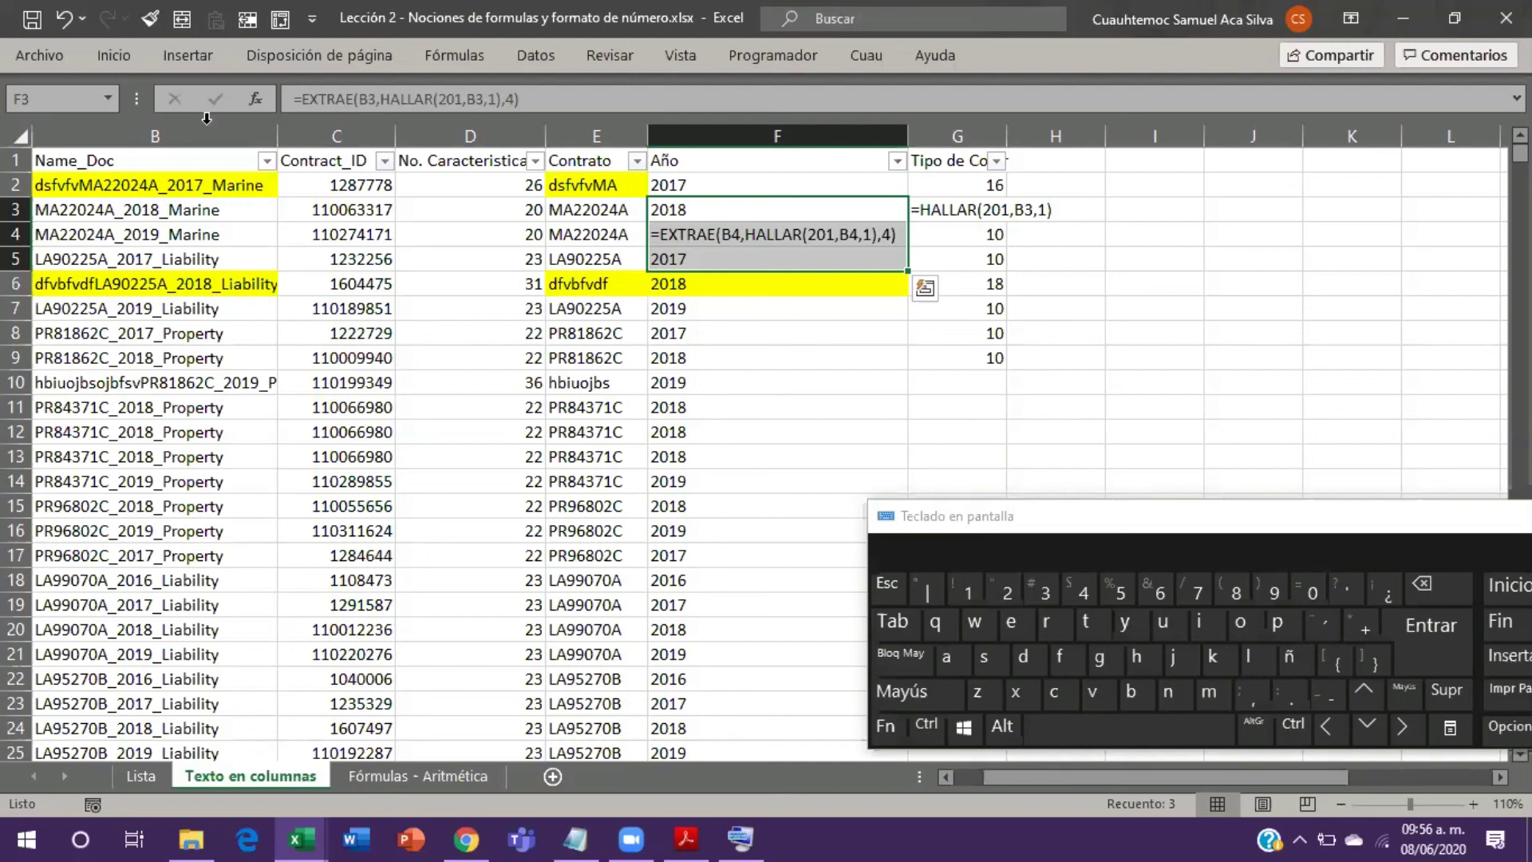
{"action": "left_click", "coordinate": [136, 152]}
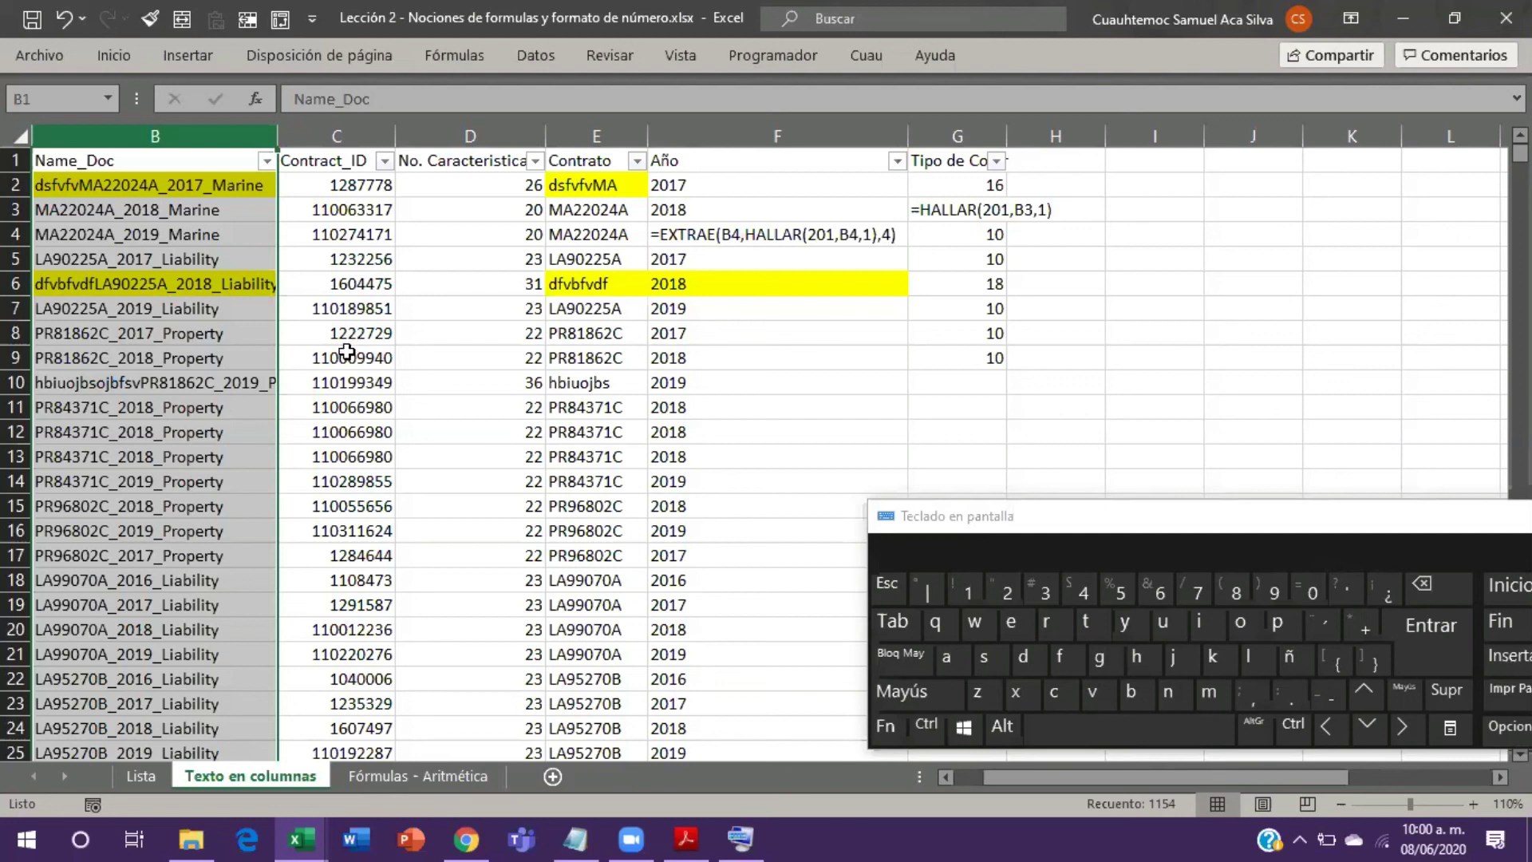
{"action": "left_click_drag", "start_coordinate": [204, 213], "coordinate": [221, 462]}
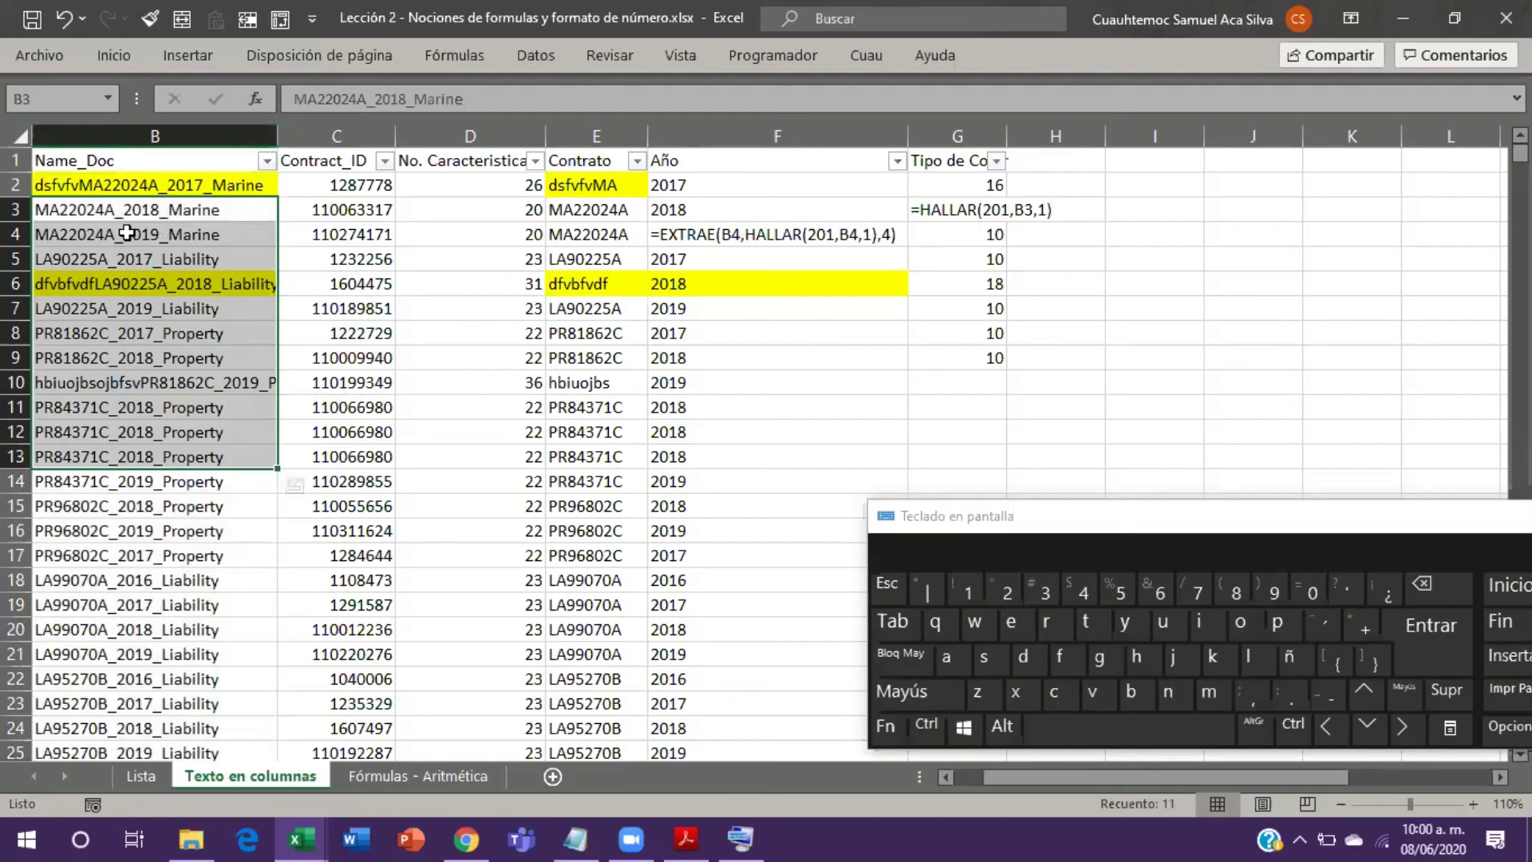
{"action": "left_click", "coordinate": [108, 209]}
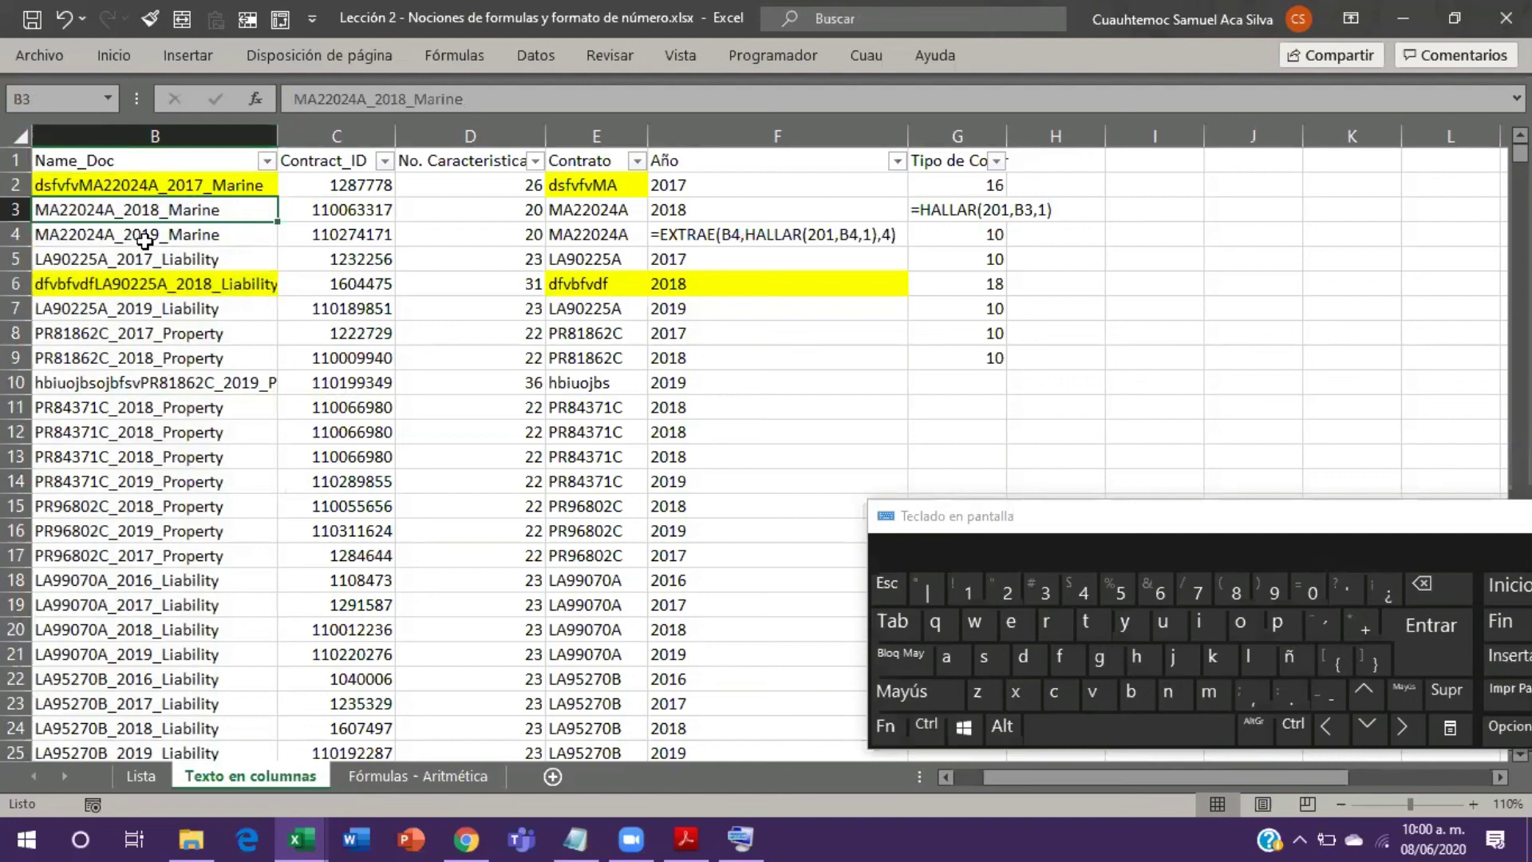
{"action": "double_click", "coordinate": [210, 210]}
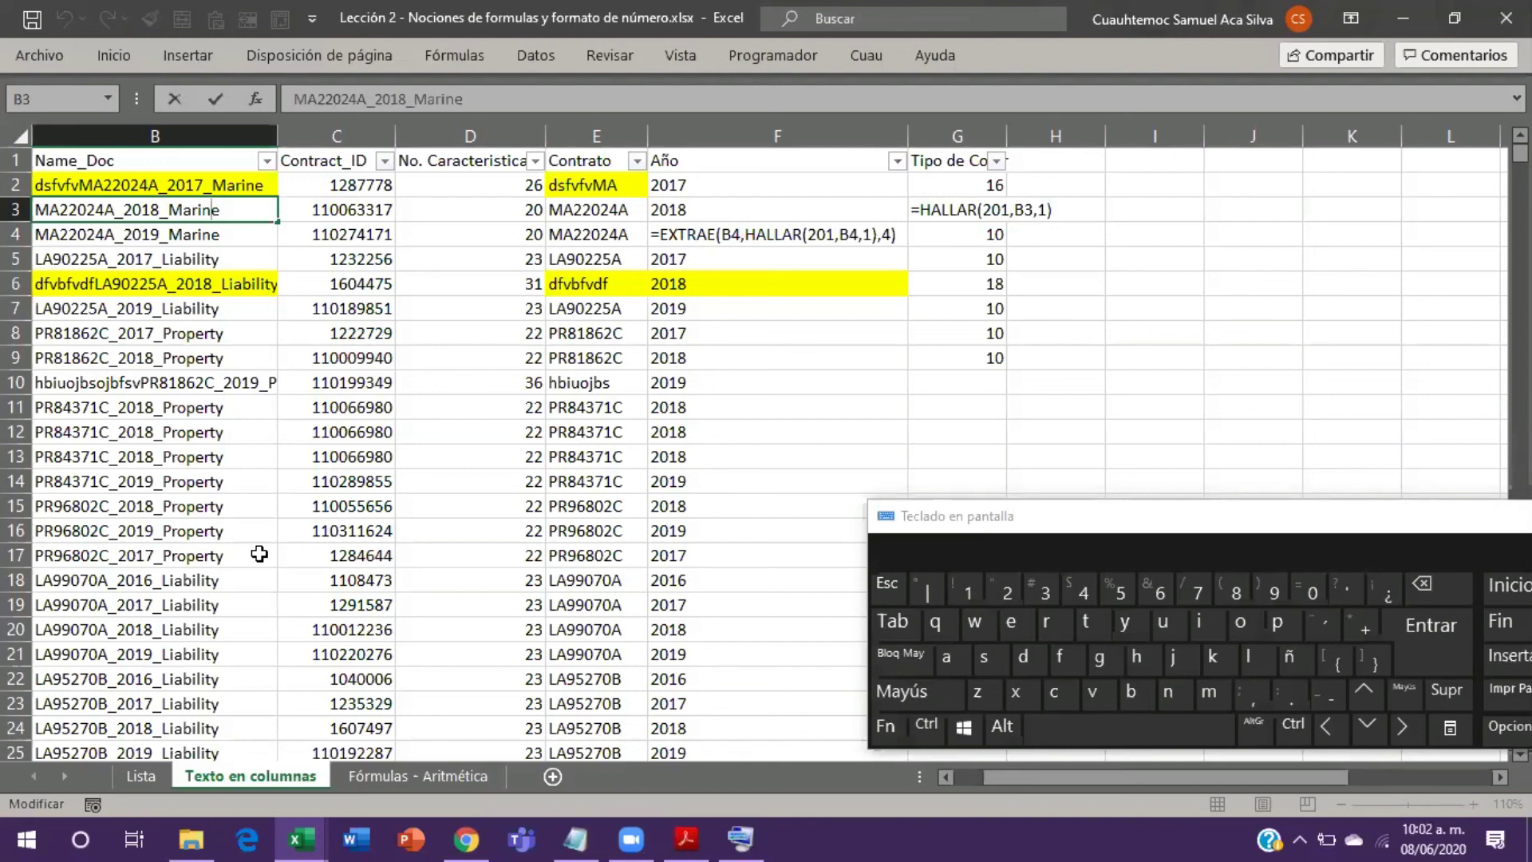
{"action": "key", "text": "alt+Tab"}
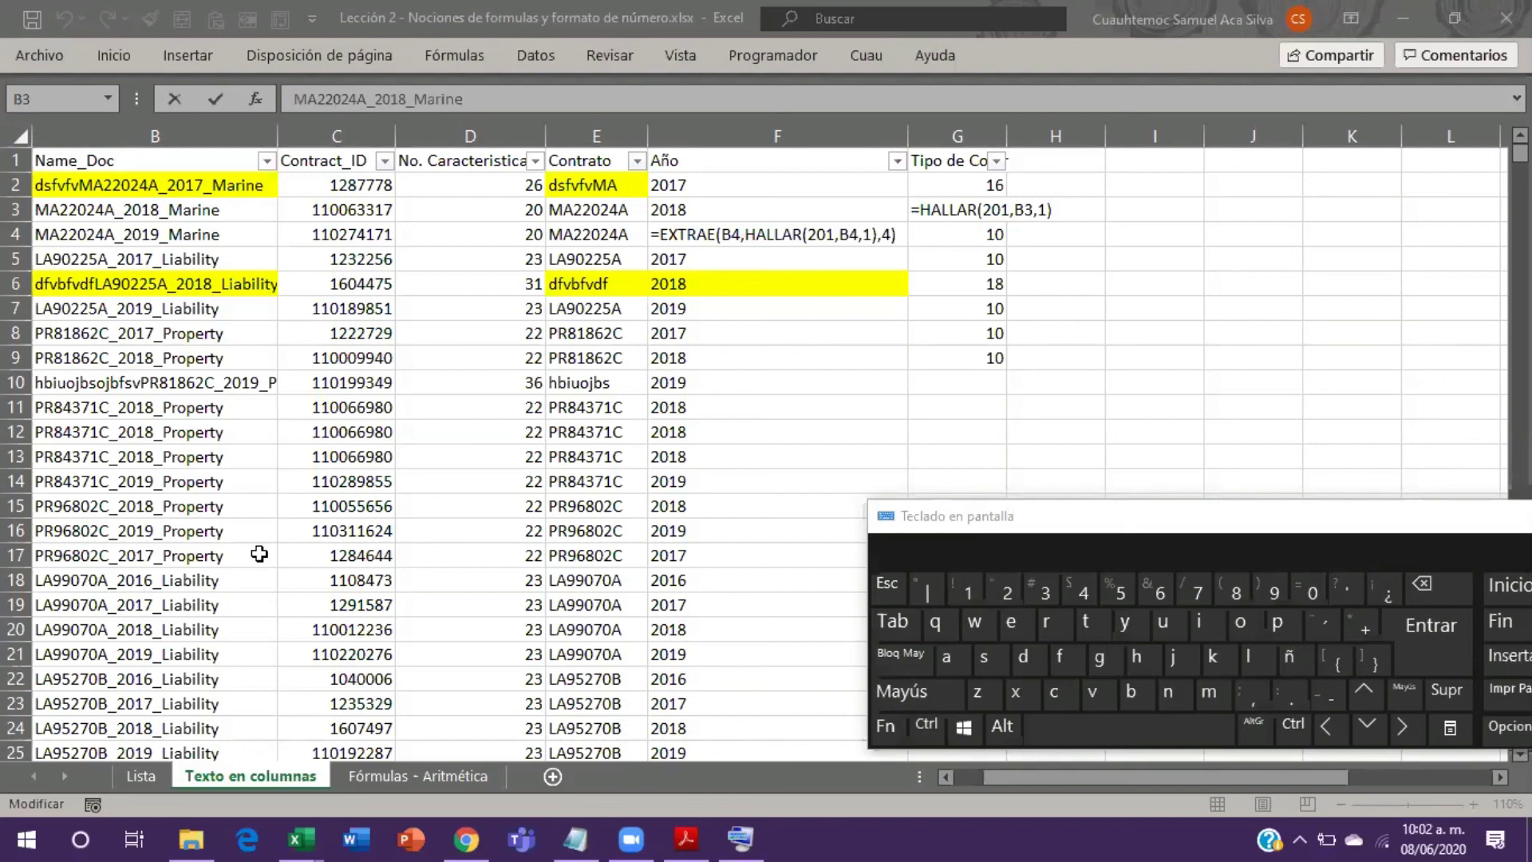
Step: Autofit the width of column G and review the HALLAR formula in G2
{"action": "left_click", "coordinate": [954, 181]}
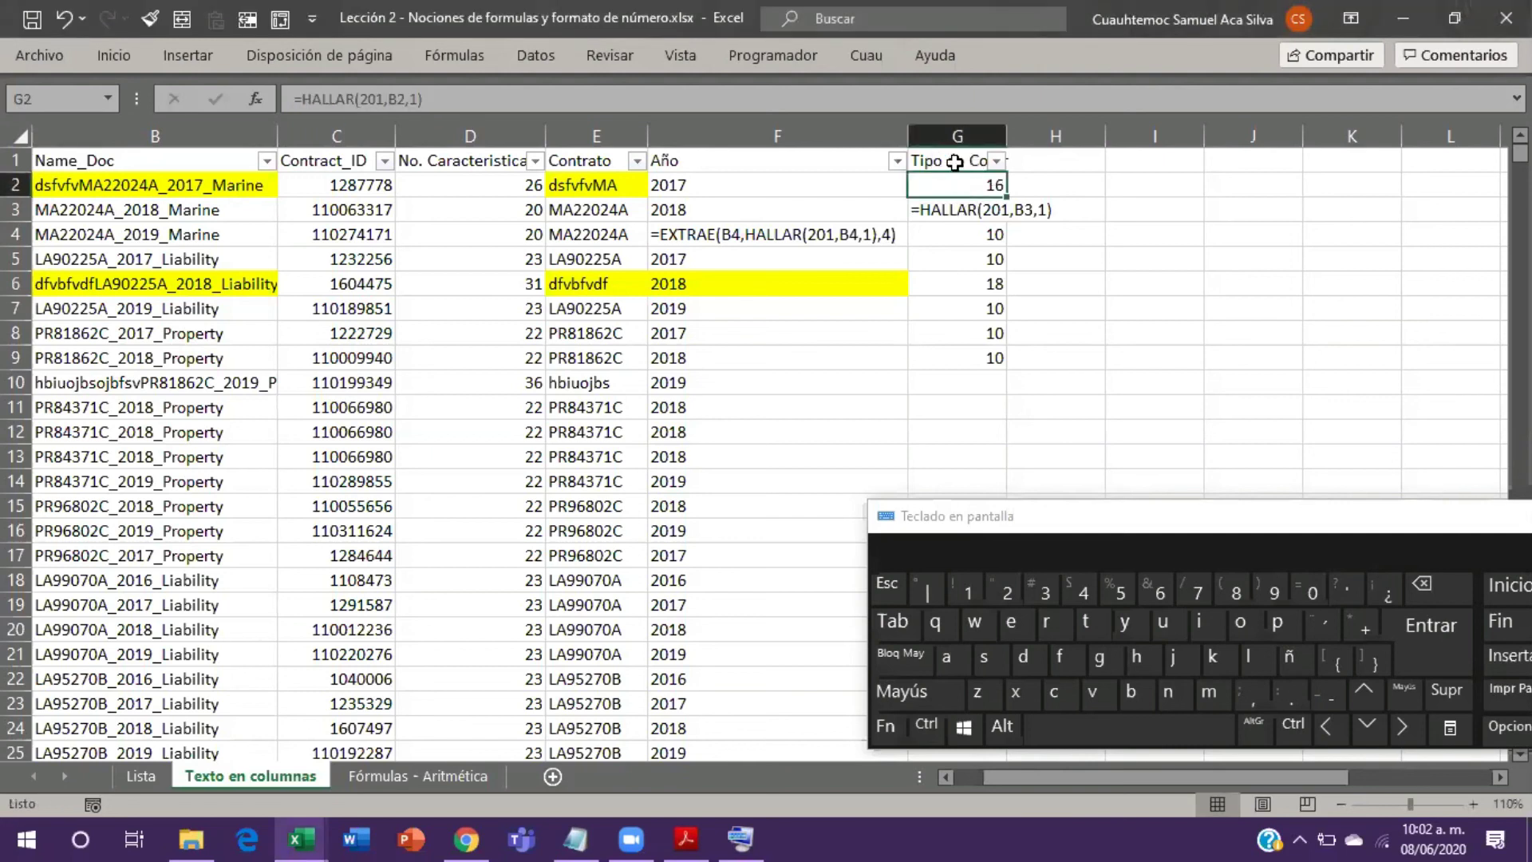
{"action": "double_click", "coordinate": [1007, 131]}
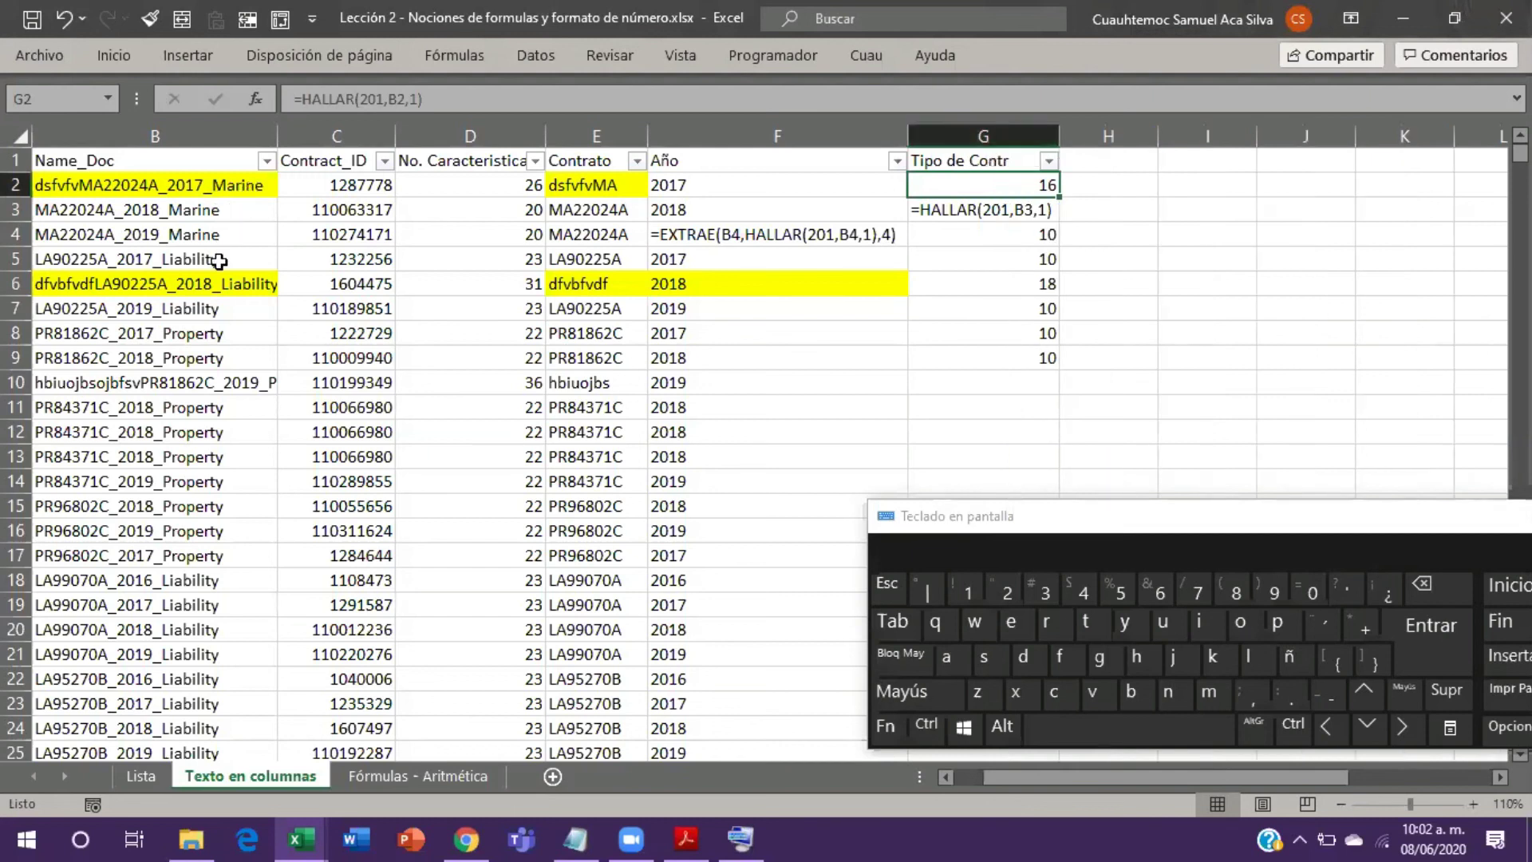
{"action": "double_click", "coordinate": [982, 186]}
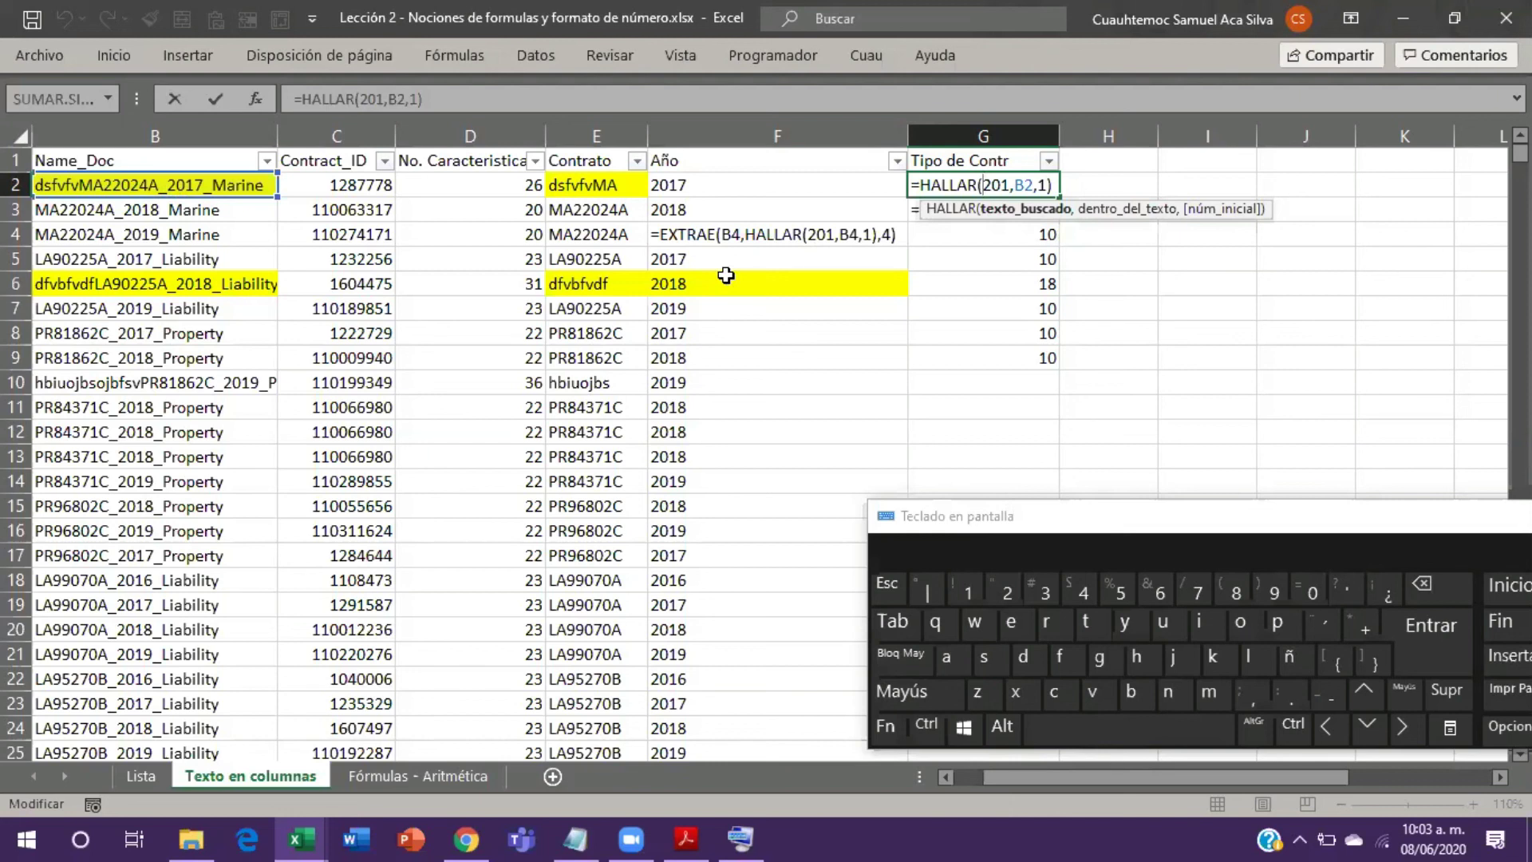
{"action": "key", "text": "Return"}
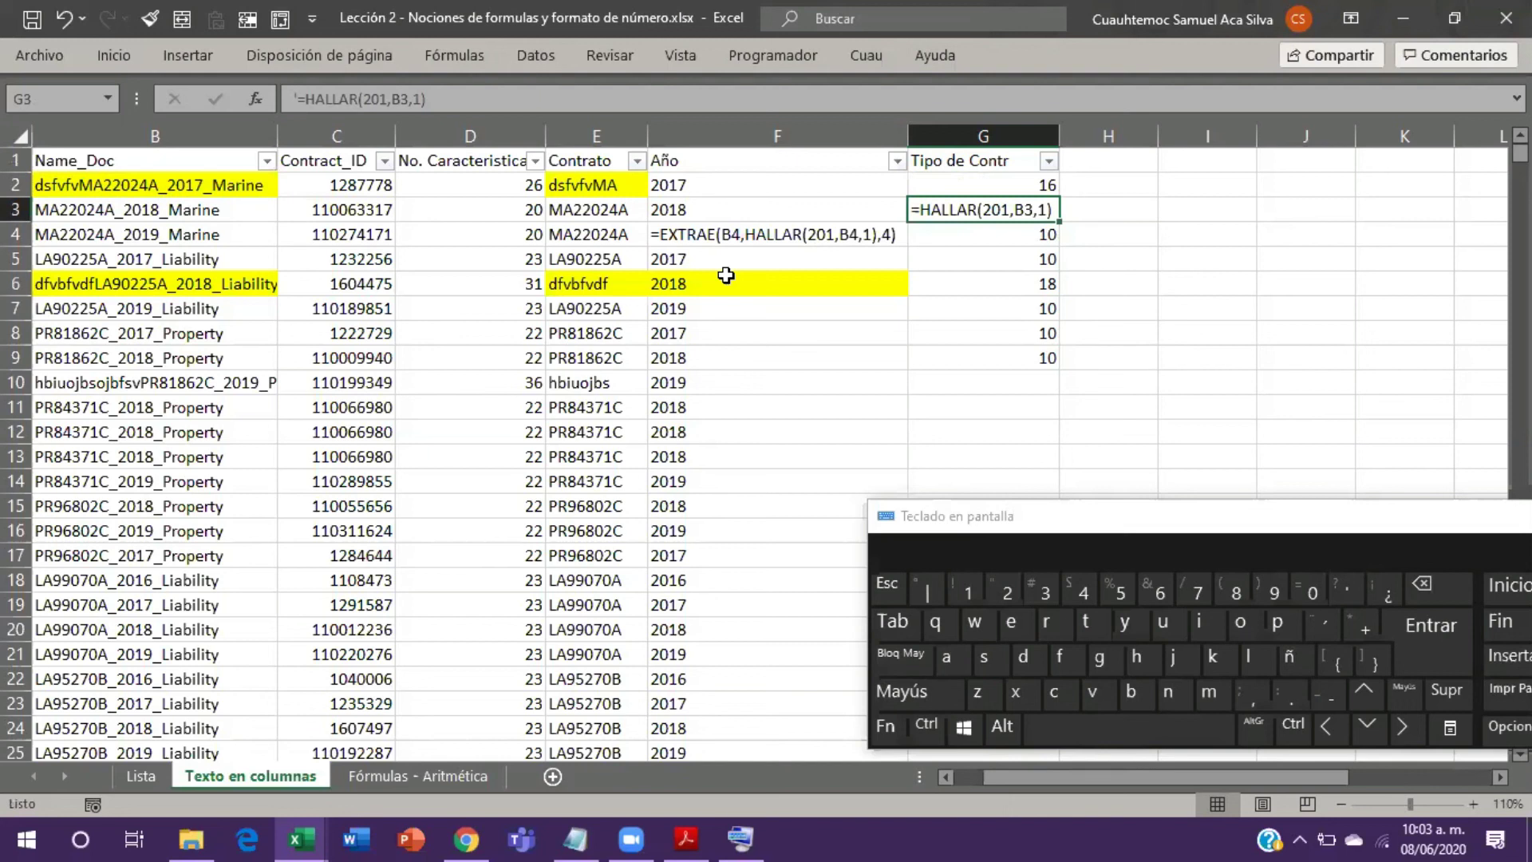
Step: Clear the HALLAR test formulas and text from G2:G9 in the contract type column
{"action": "key", "text": "Down"}
{"action": "key", "text": "Up"}
{"action": "key", "text": "Up"}
{"action": "key", "text": "ctrl+shift+Down"}
{"action": "key", "text": "Delete"}
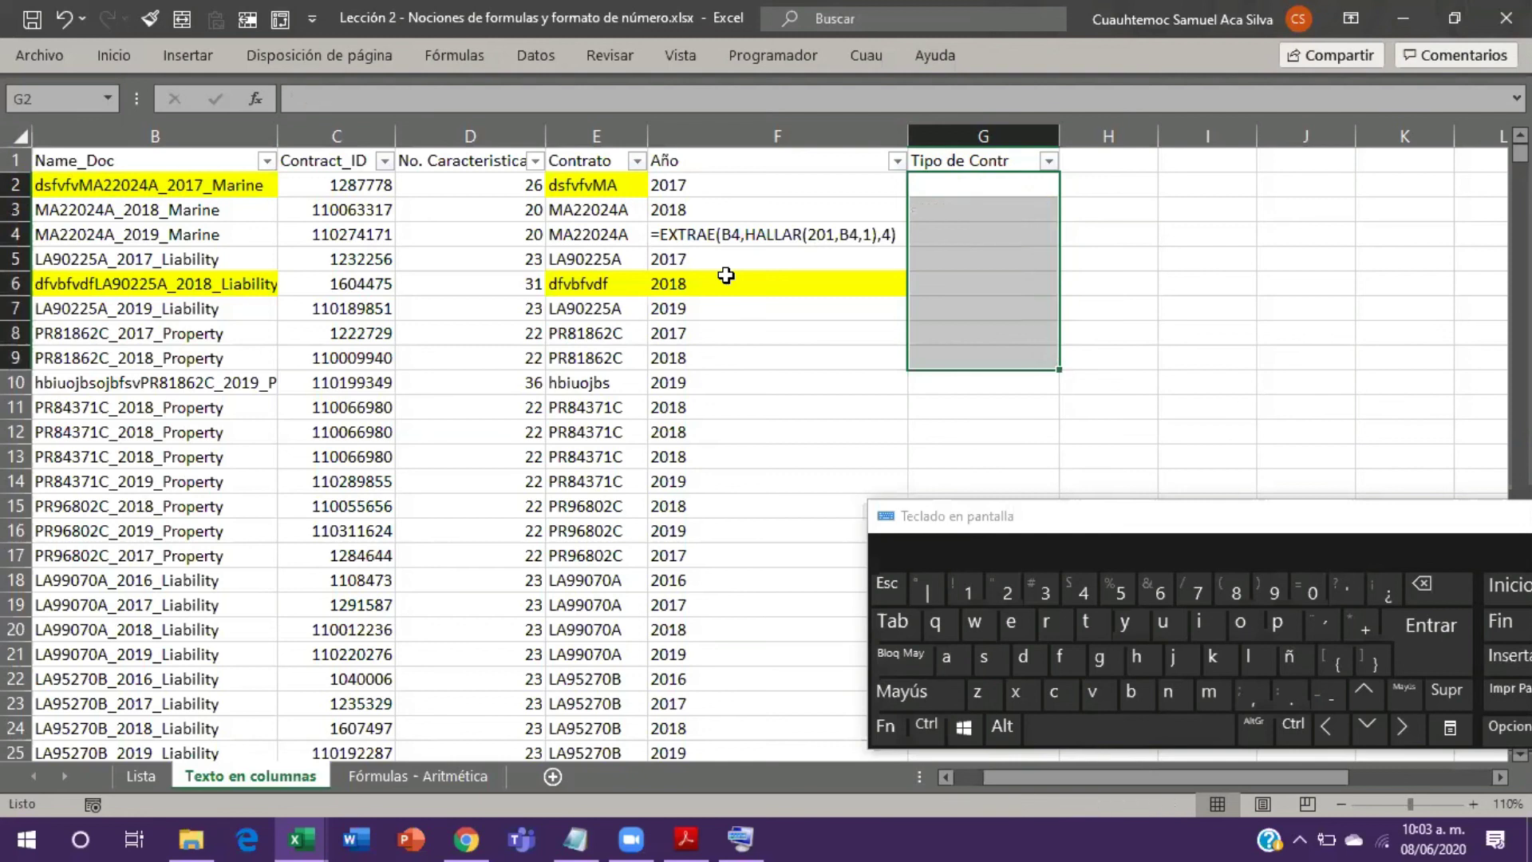
{"action": "key", "text": "Up"}
{"action": "key", "text": "Down"}
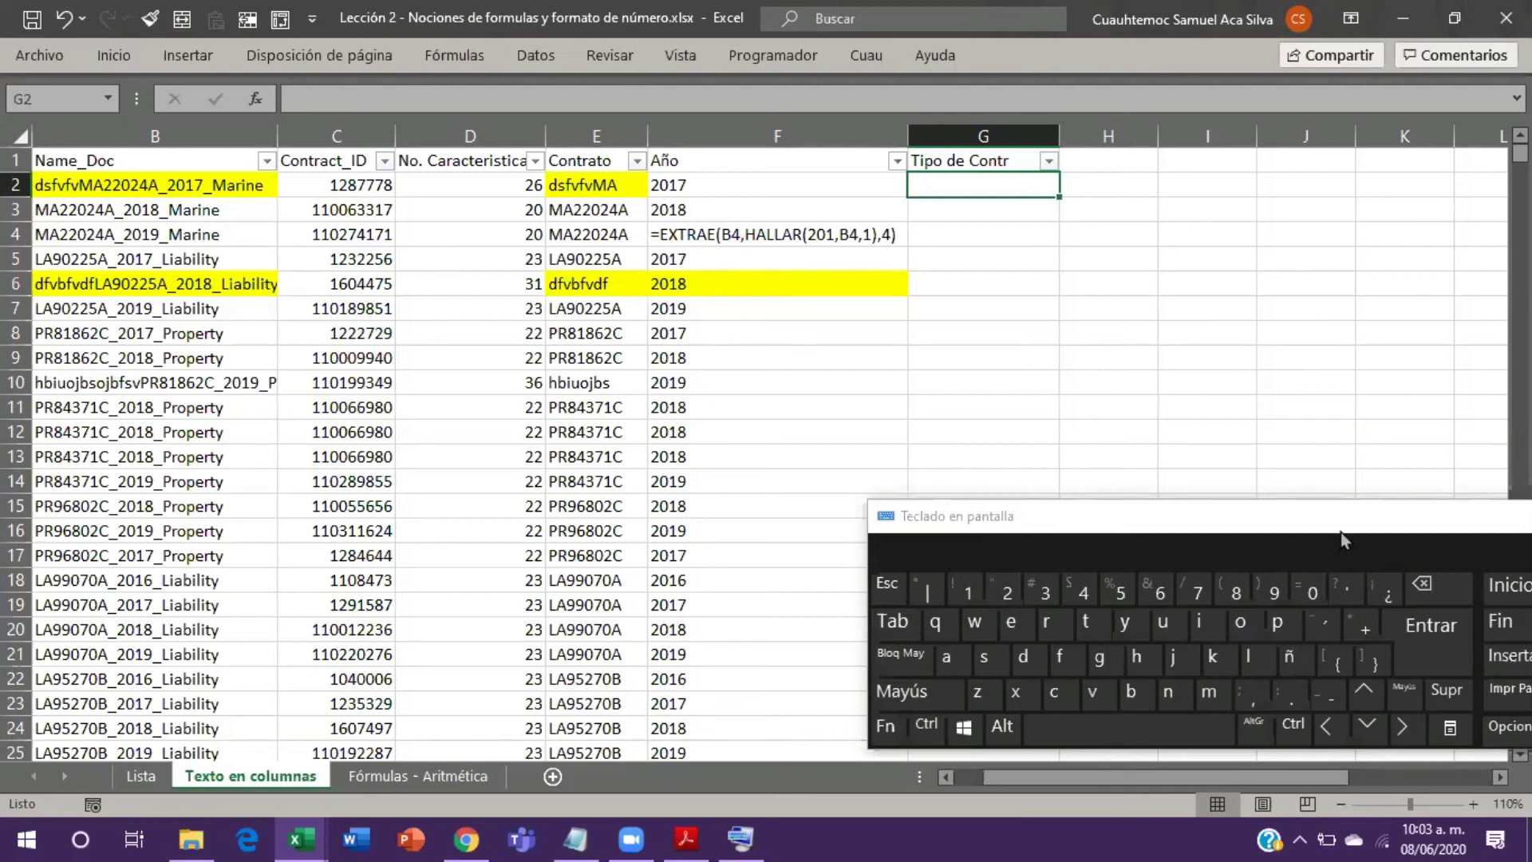
{"action": "left_click", "coordinate": [488, 318]}
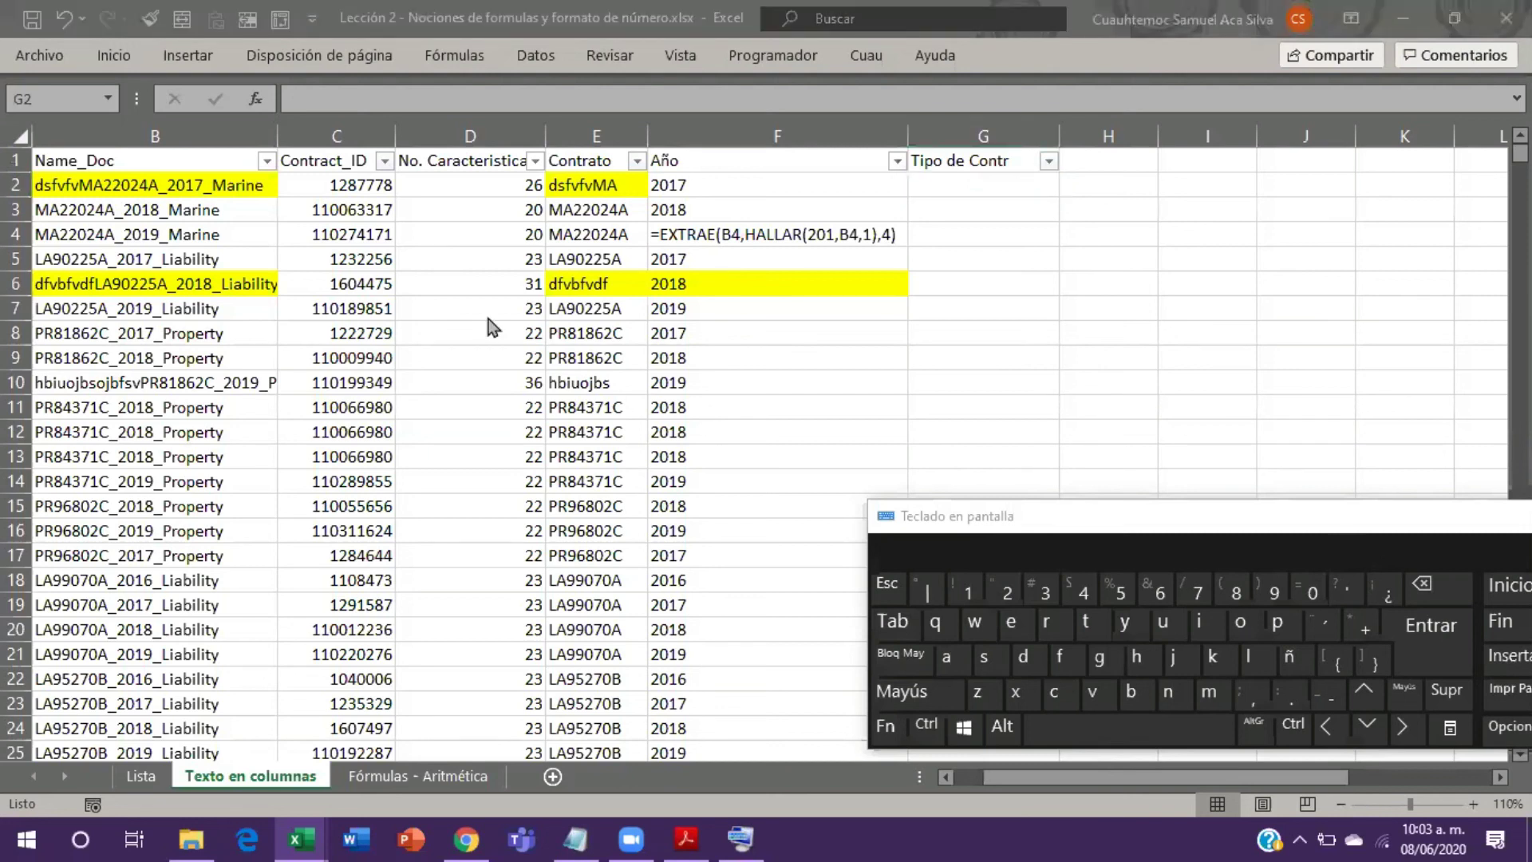